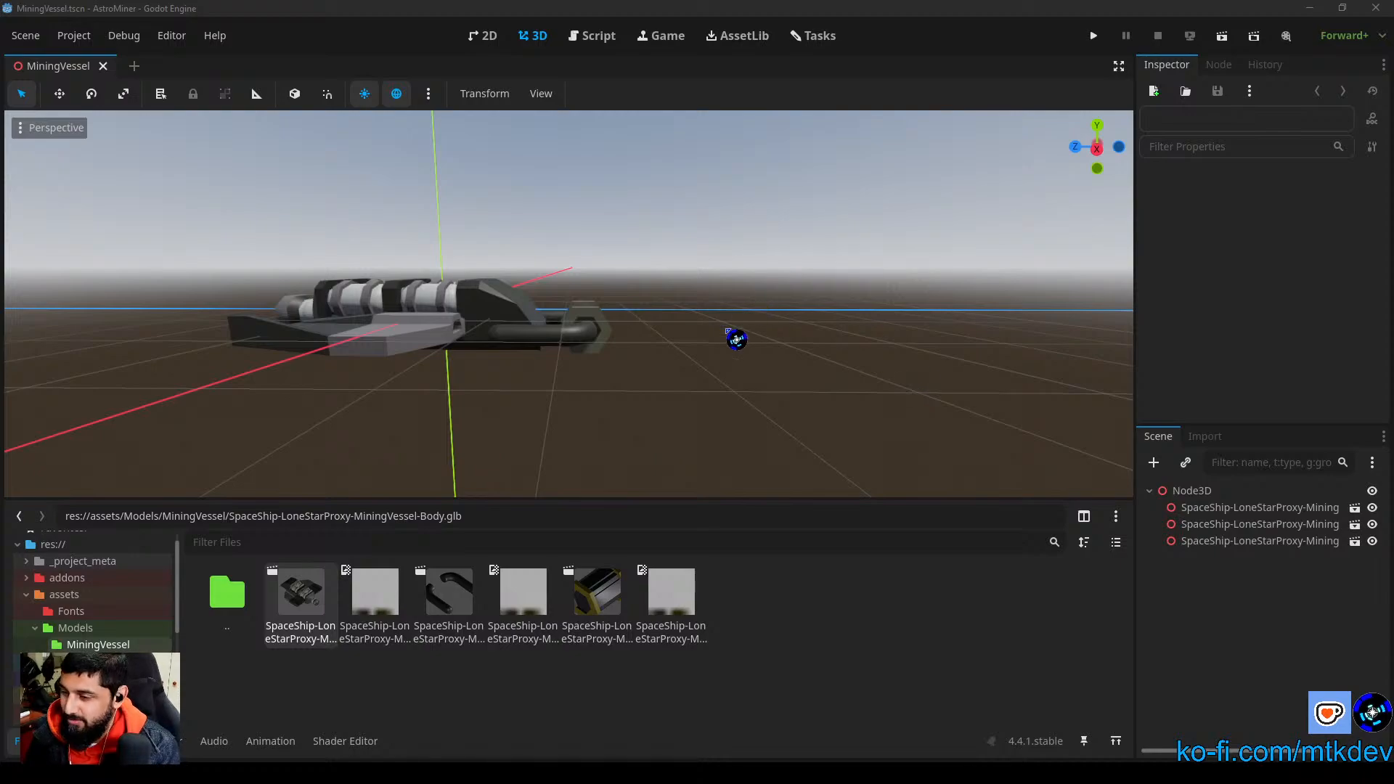
# Step: Select all three SpaceShip-LoneStarProxy-Mining nodes under Node3D in the scene tree
pyautogui.click(1235, 510)
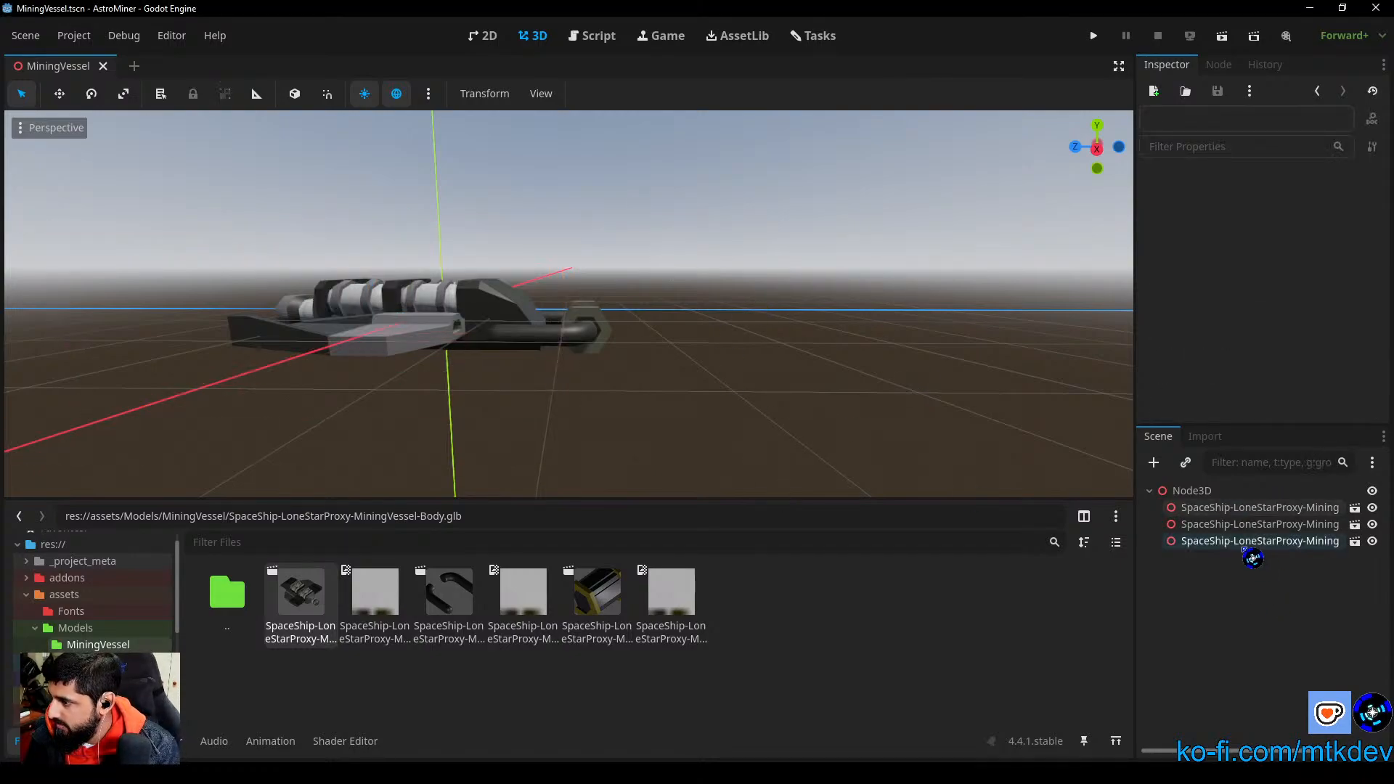
pyautogui.keyDown('shift'); pyautogui.click(1258, 543); pyautogui.keyUp('shift')
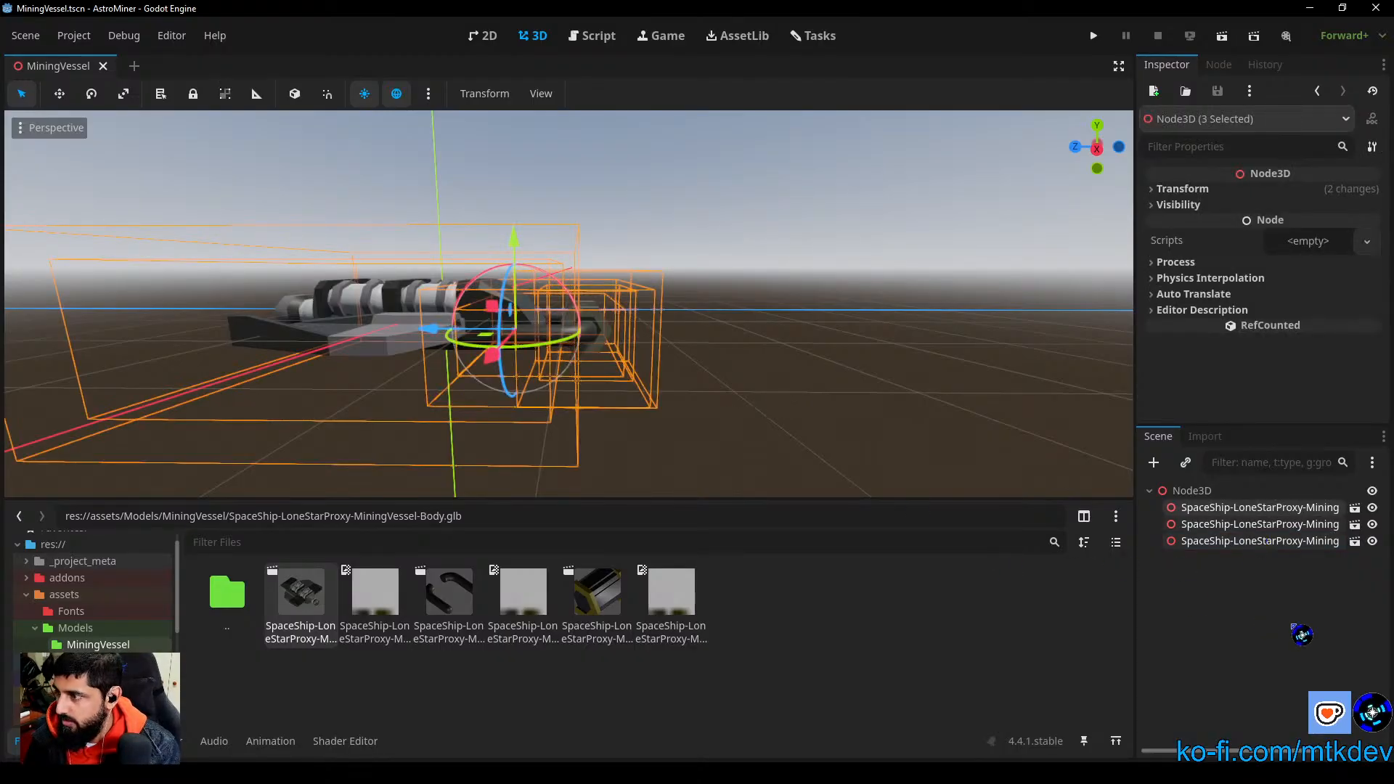
pyautogui.moveTo(1288, 188)
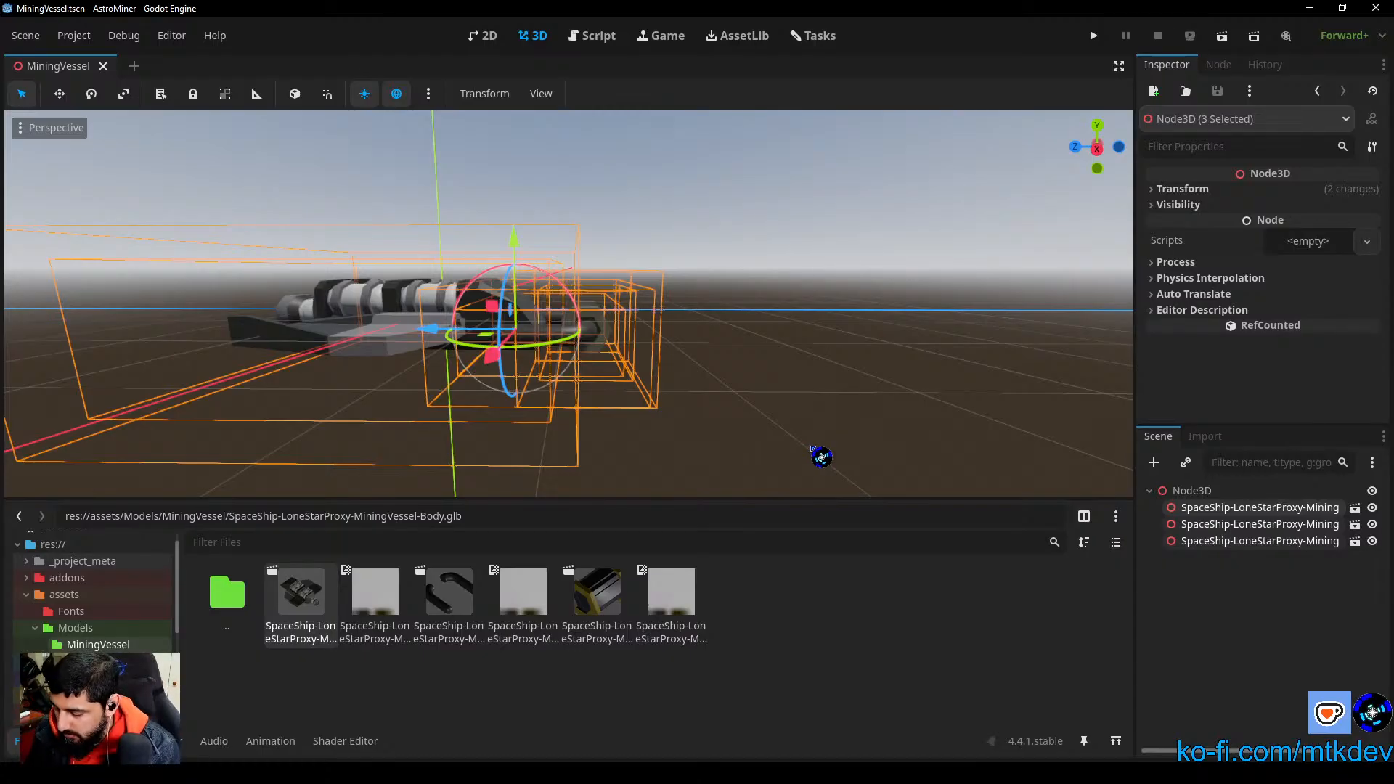
# Step: Switch to Asset Forge in a maximized window, dismiss the welcome screen and open SpaceShip-LoneStarProxy-3.model
pyautogui.click(821, 457)
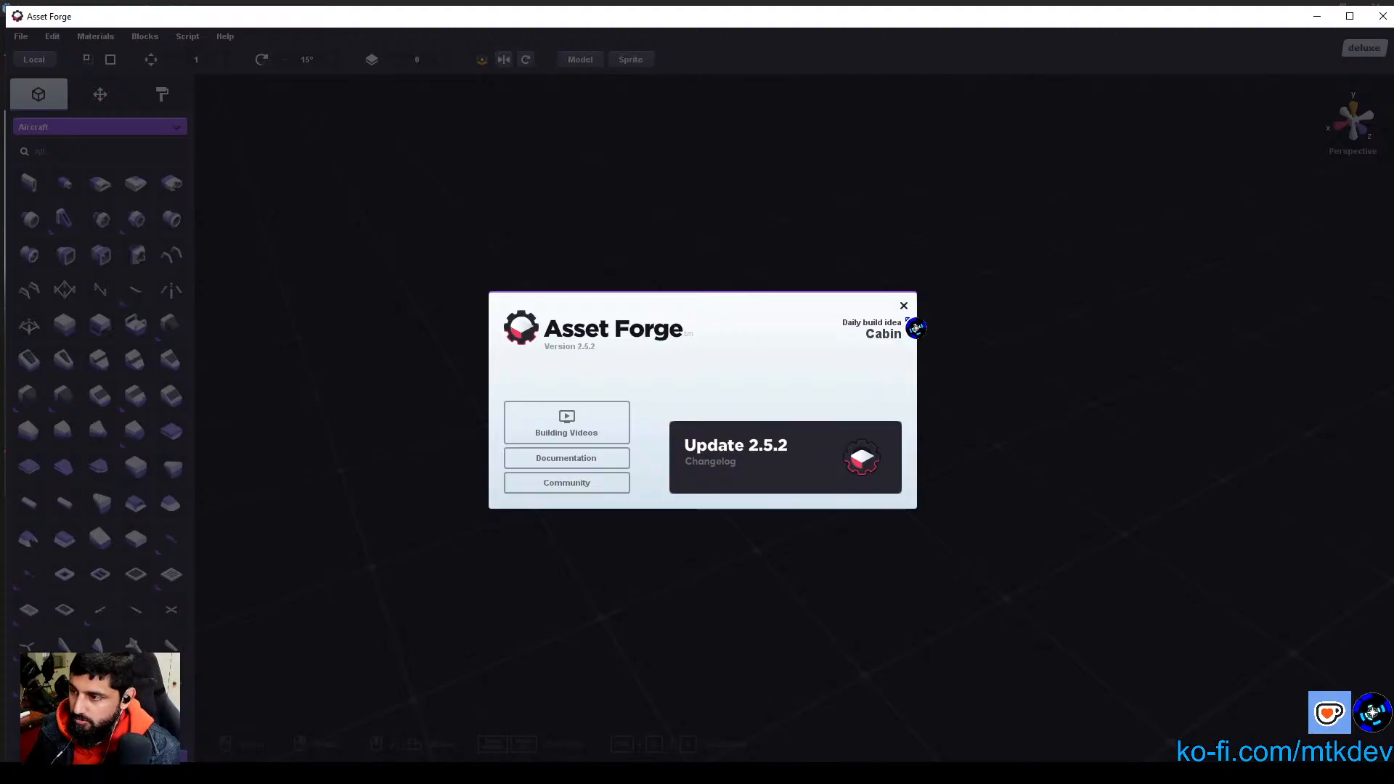
pyautogui.click(904, 306)
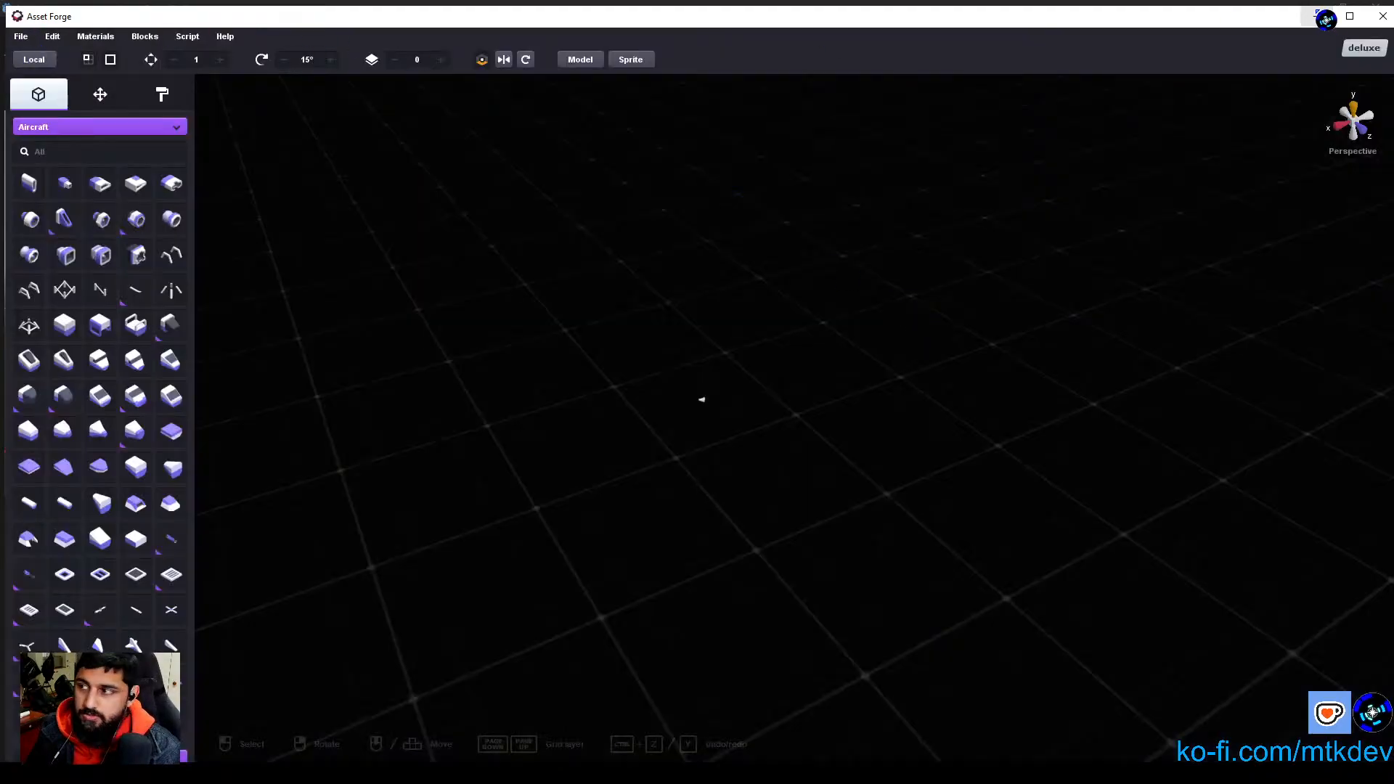
pyautogui.click(1351, 16)
pyautogui.click(15, 25)
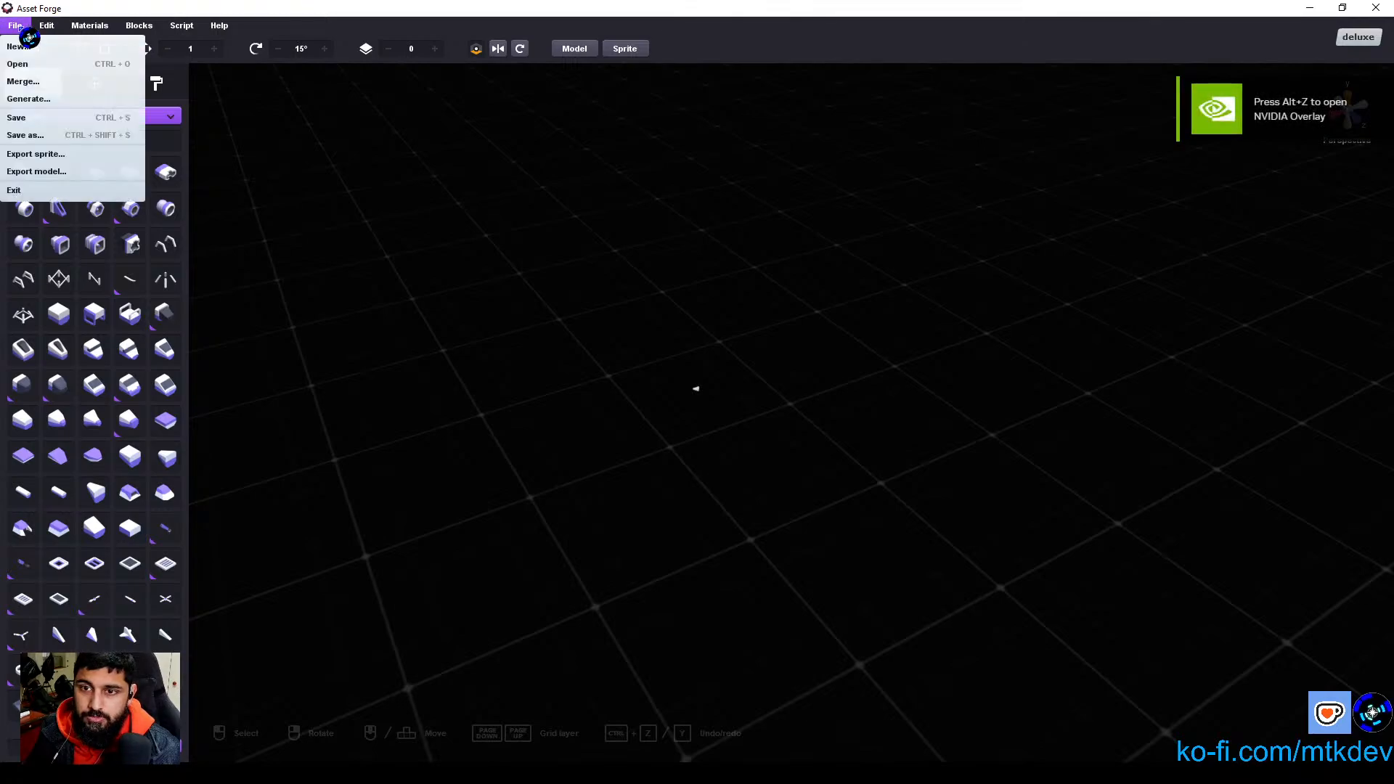
pyautogui.click(58, 64)
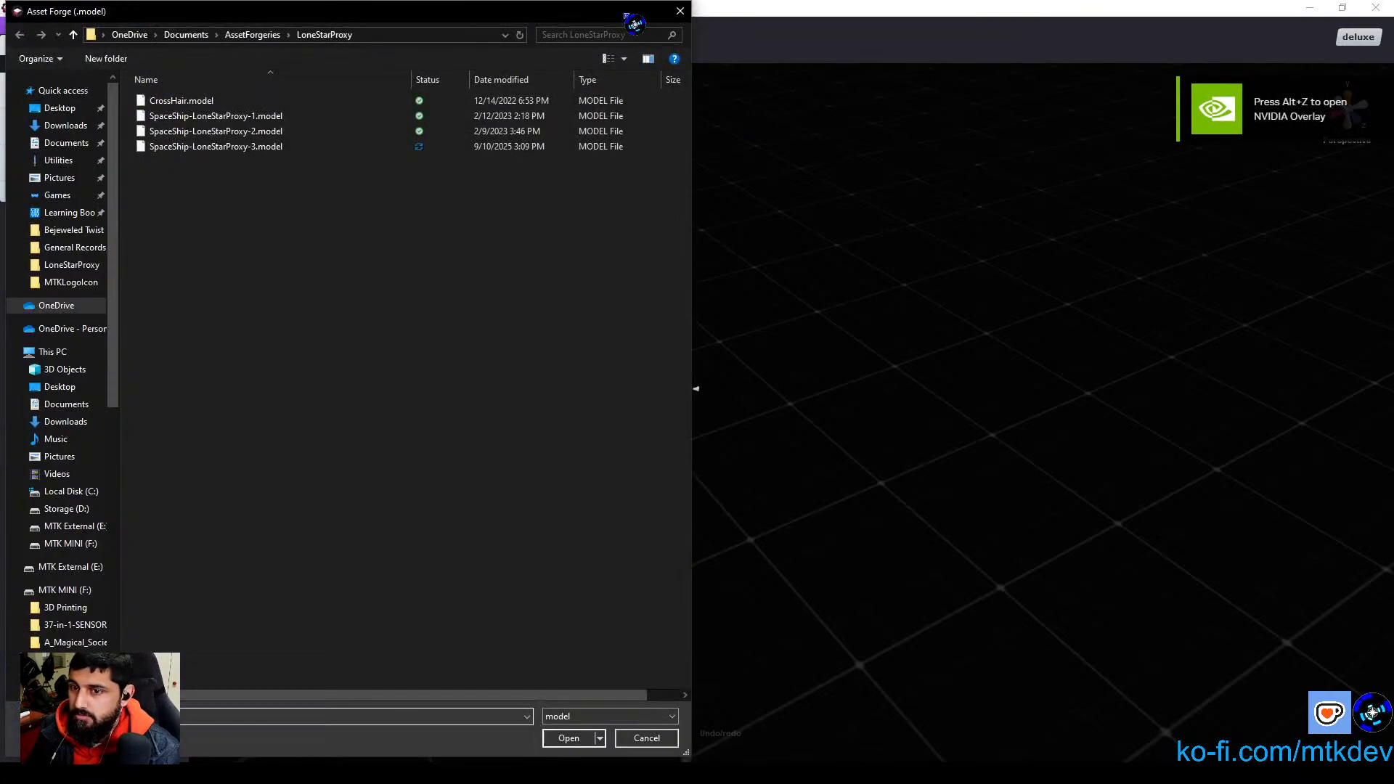
pyautogui.doubleClick(190, 147)
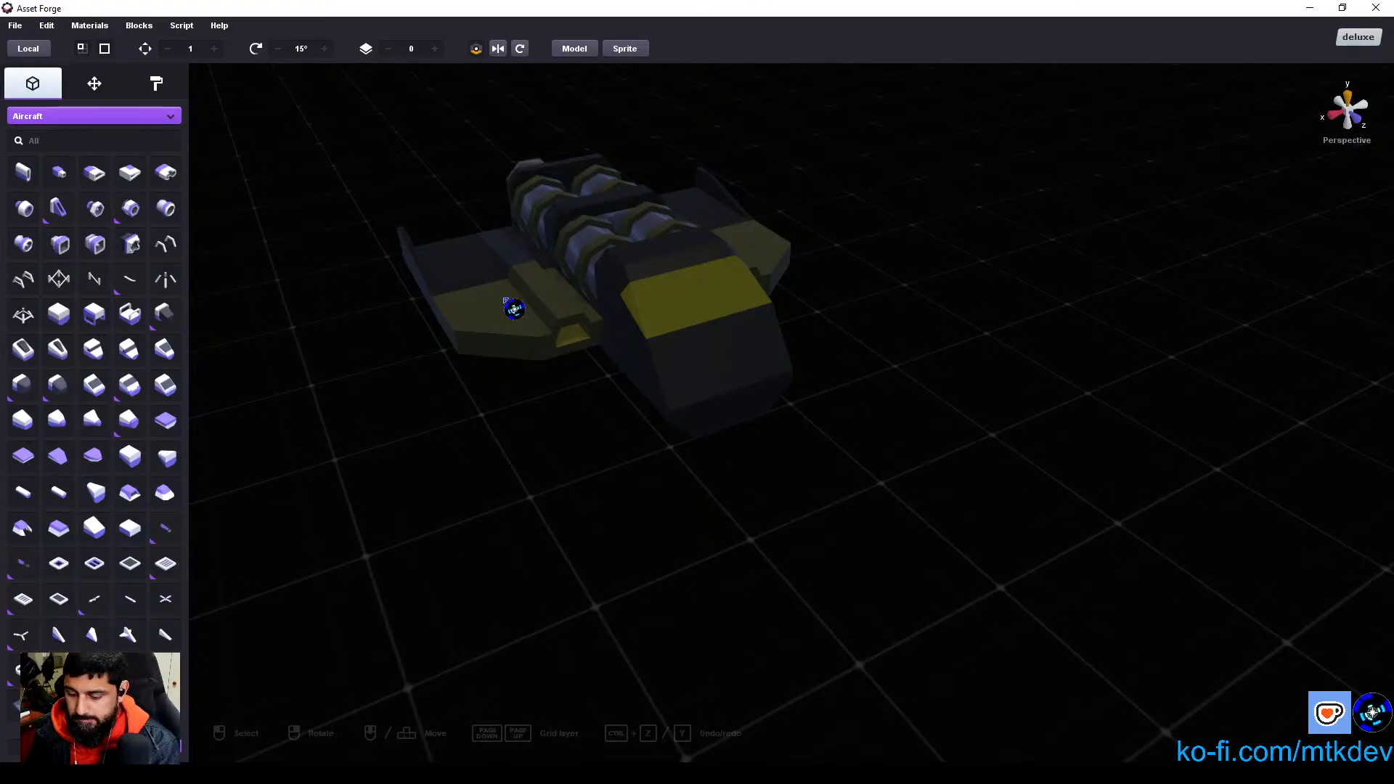
# Step: Unhide all blocks of the spaceship model
pyautogui.click(46, 25)
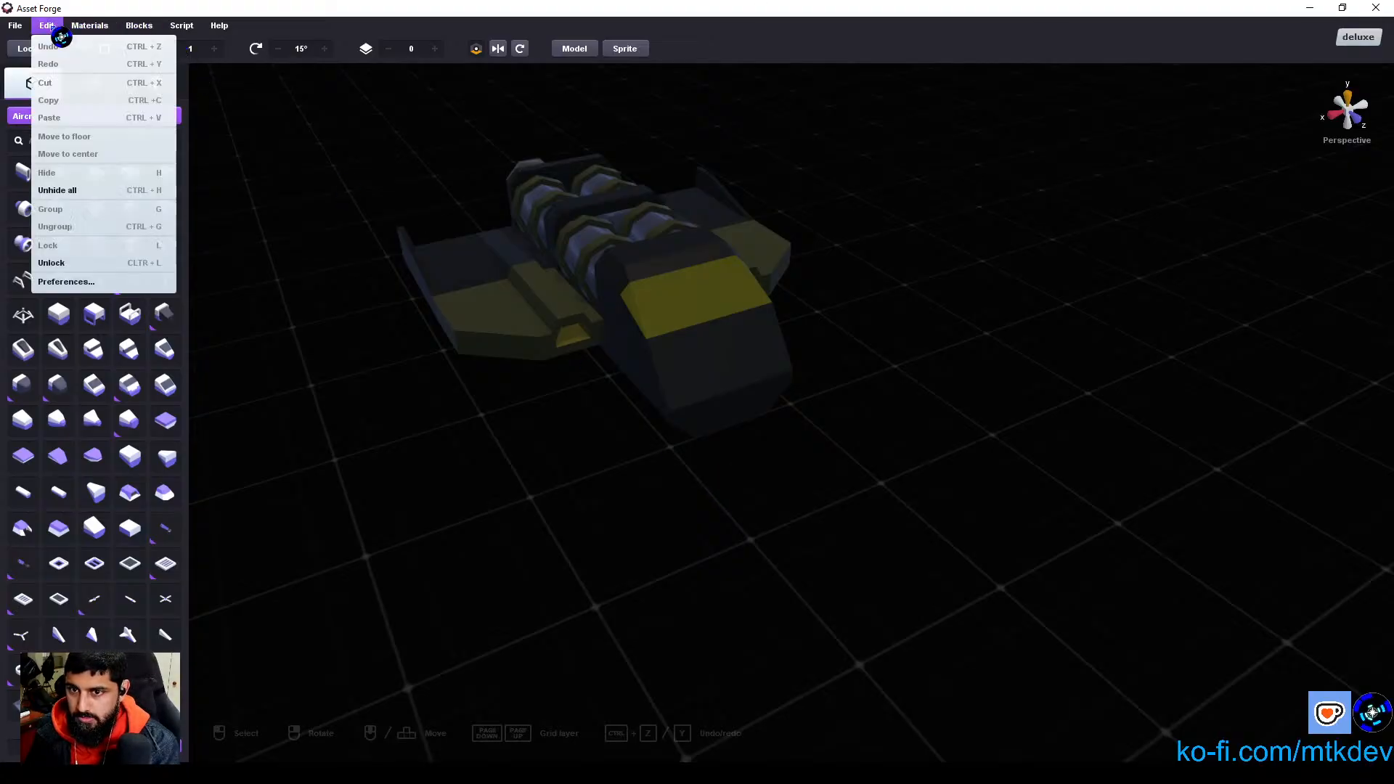
pyautogui.click(128, 193)
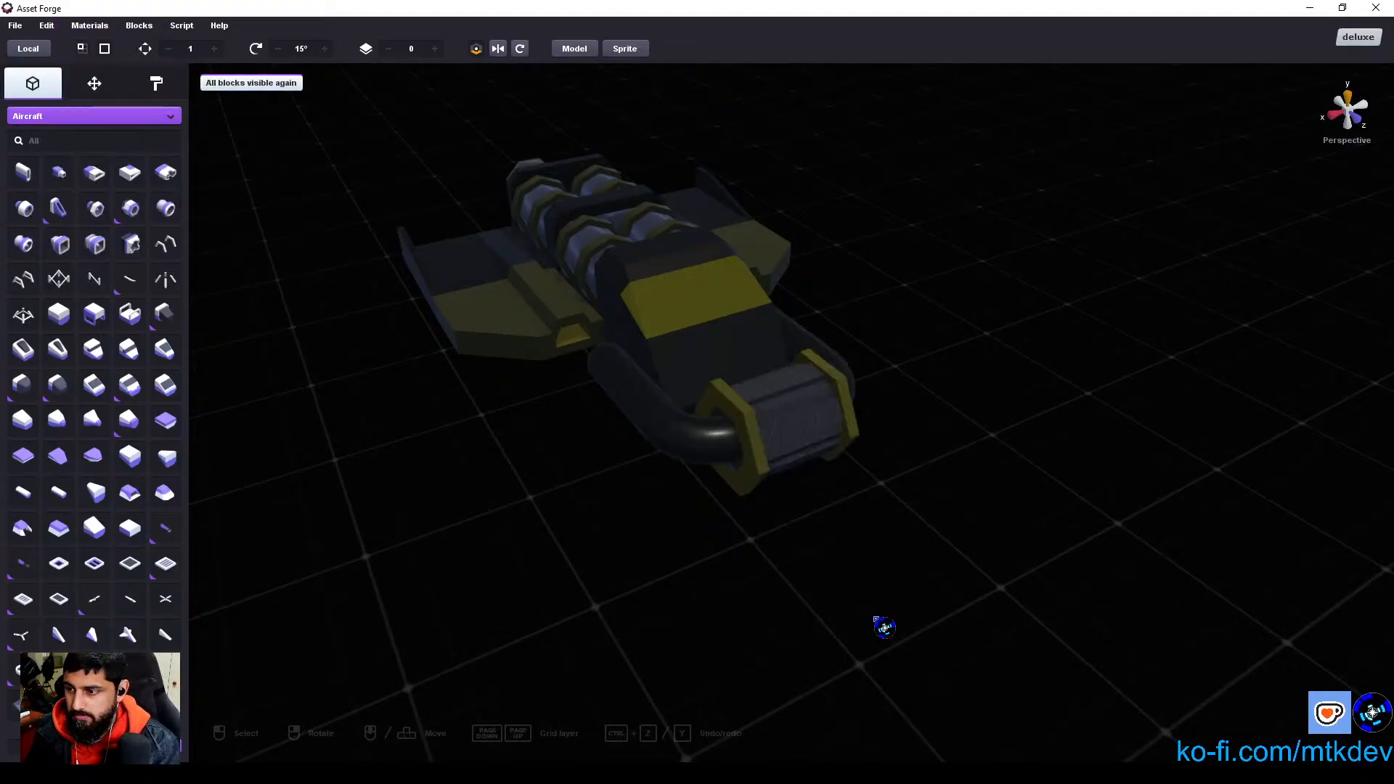
pyautogui.moveTo(592, 544); pyautogui.dragTo(610, 594, button='right')
# Step: Select the front drum and export the model in OBJ format with merged blocks, Y up and scale 100
pyautogui.click(770, 525)
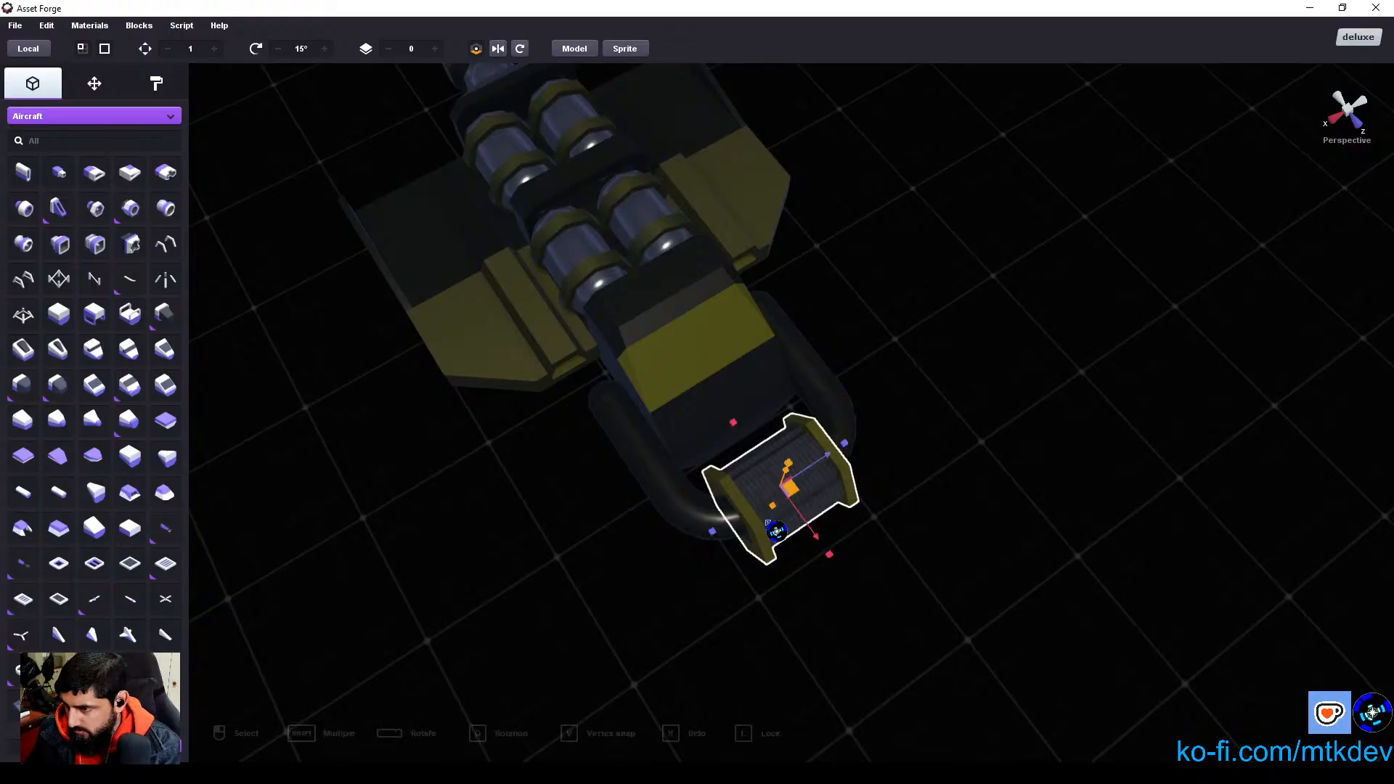
pyautogui.click(14, 28)
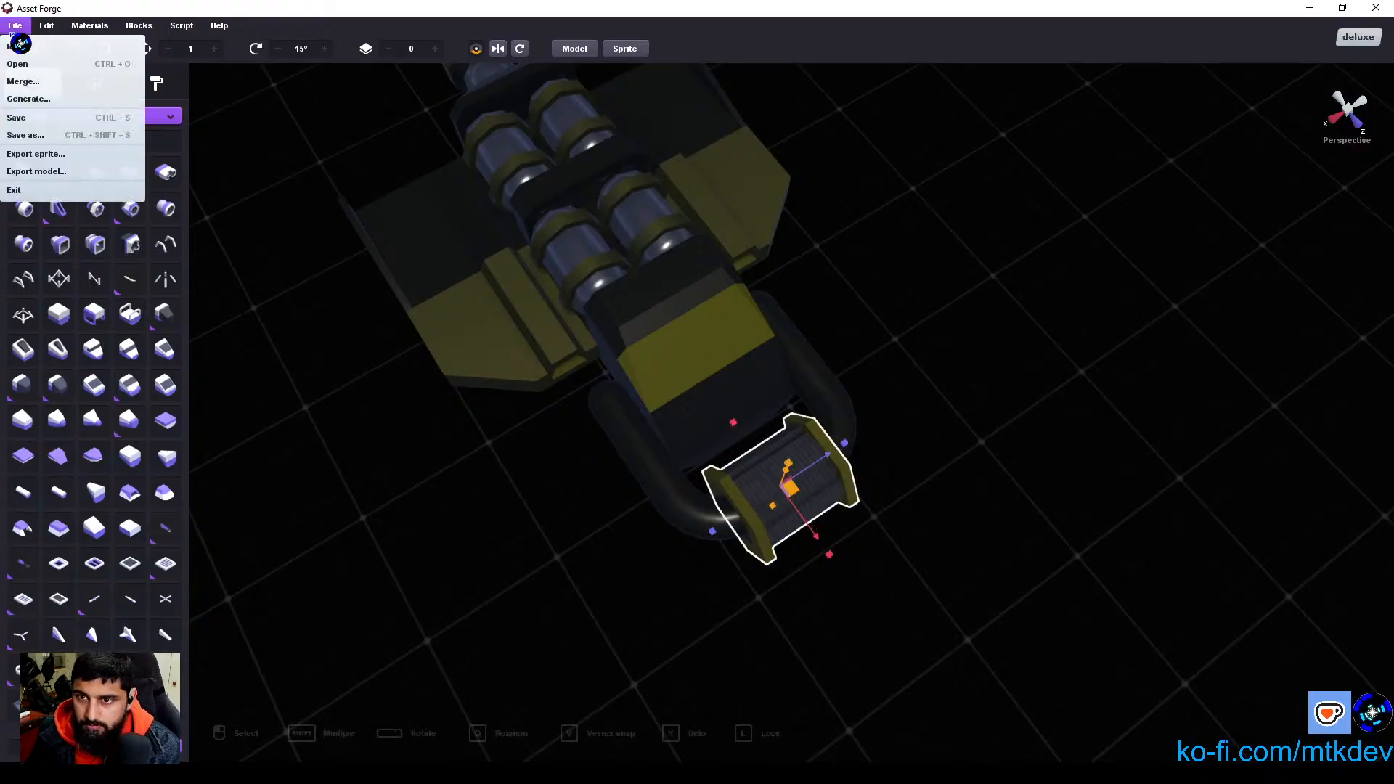
pyautogui.click(108, 176)
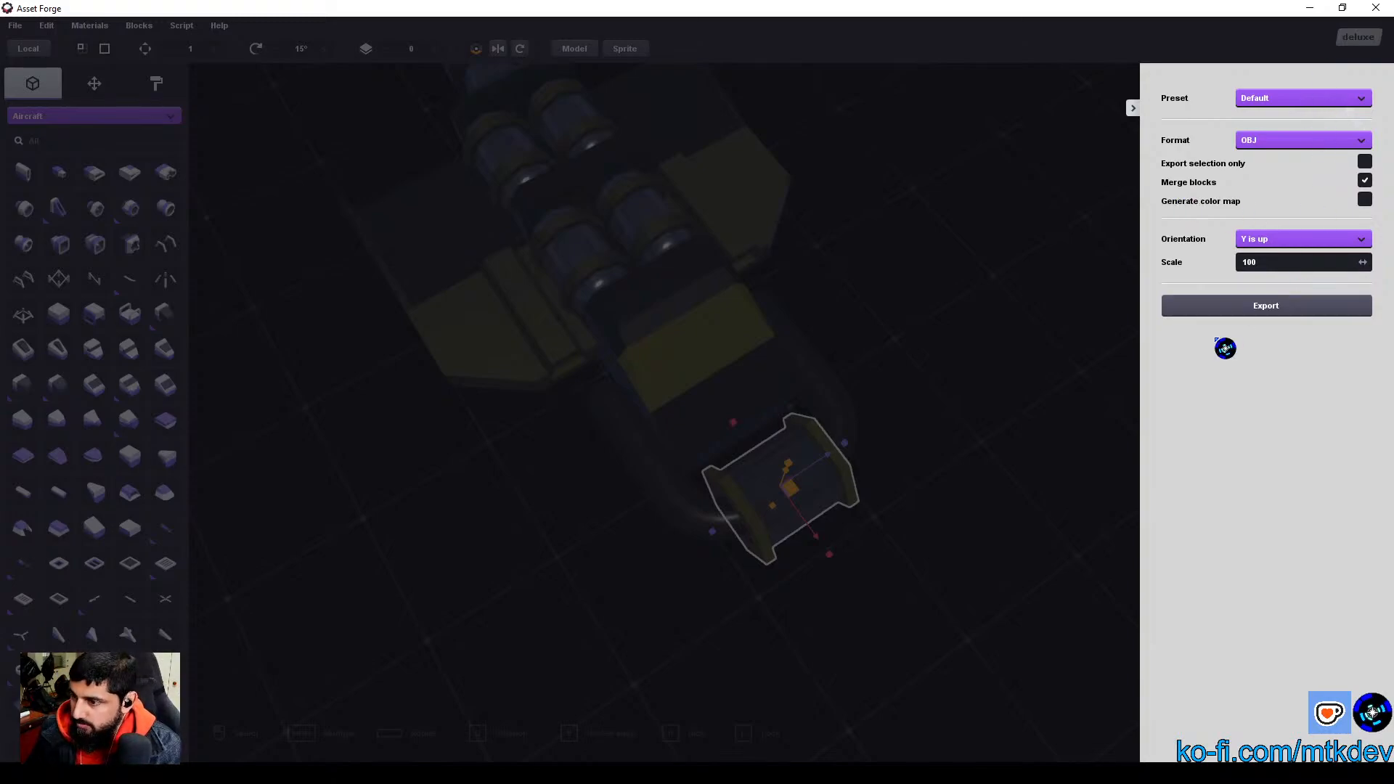
pyautogui.click(1271, 311)
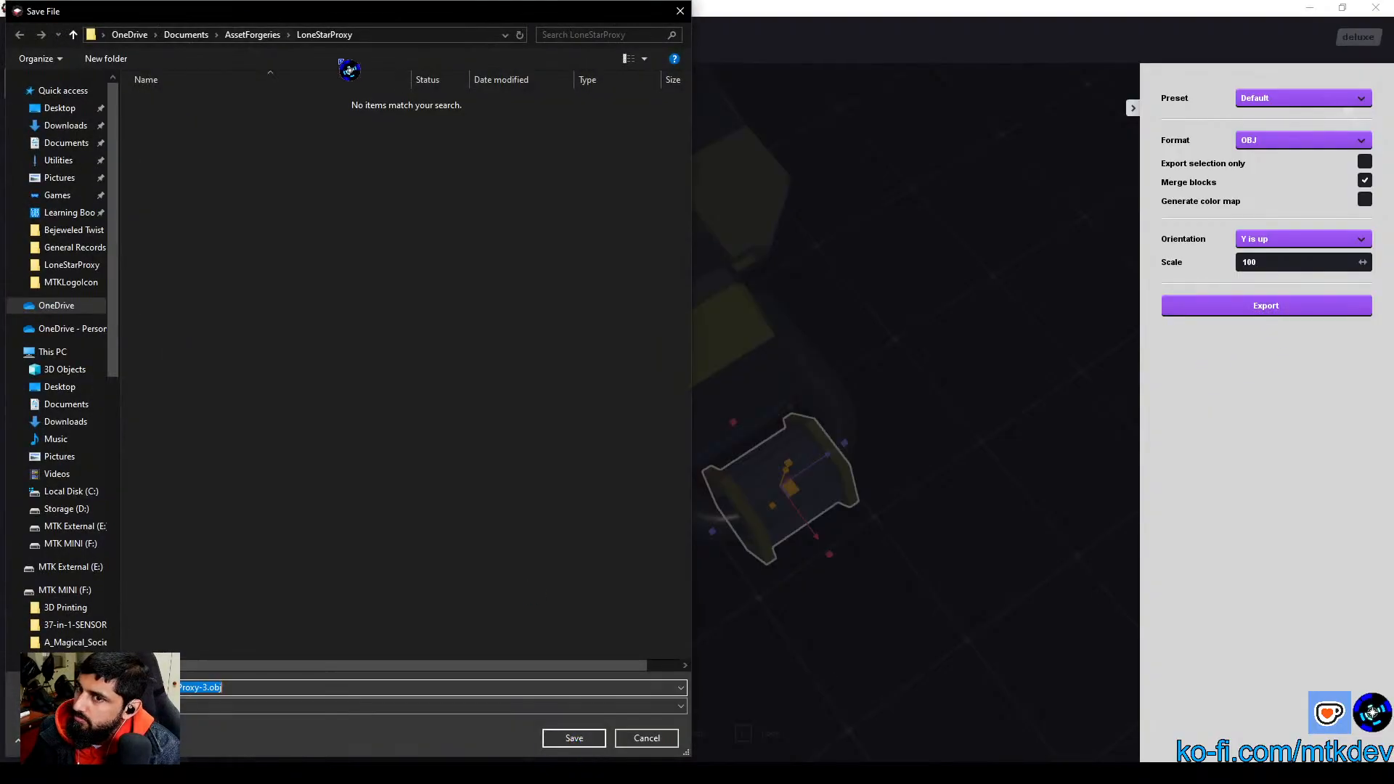
pyautogui.press('Return')
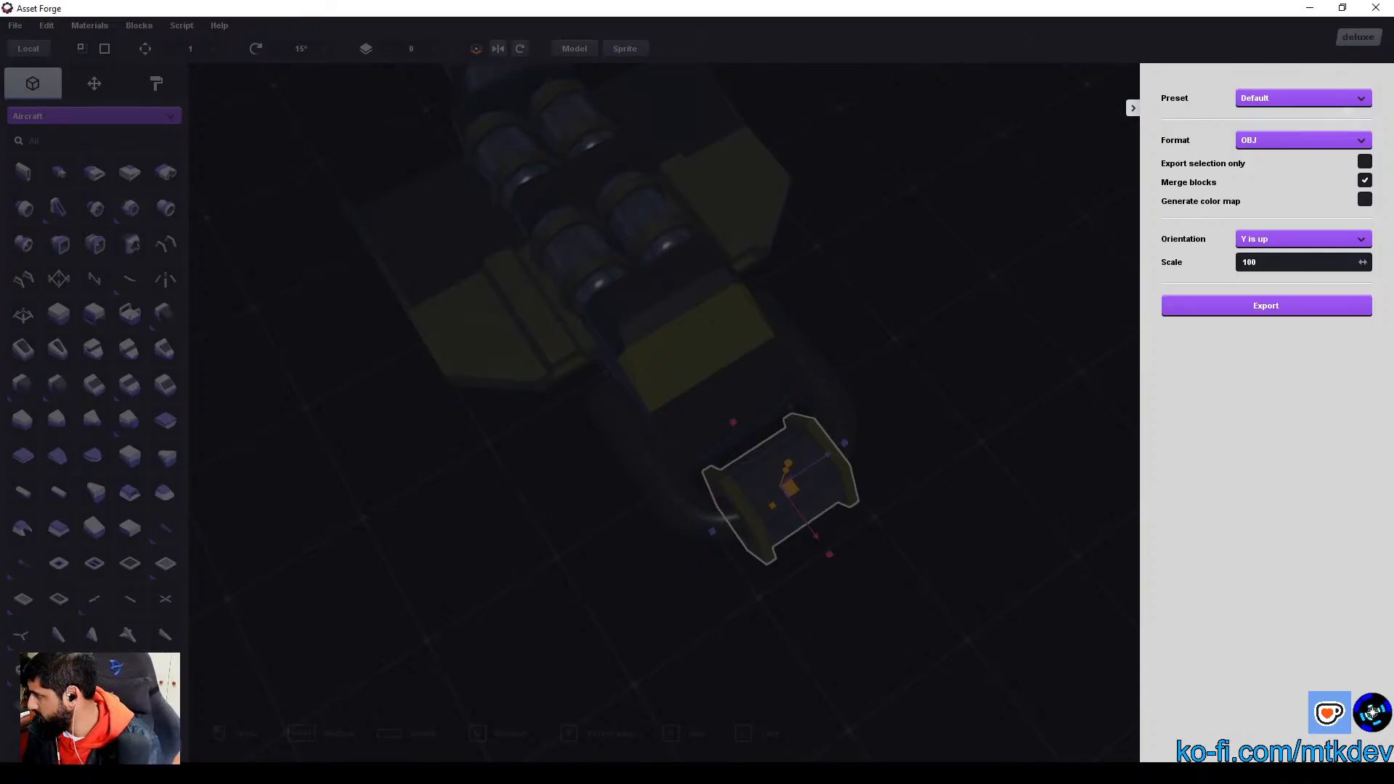
pyautogui.click(1266, 305)
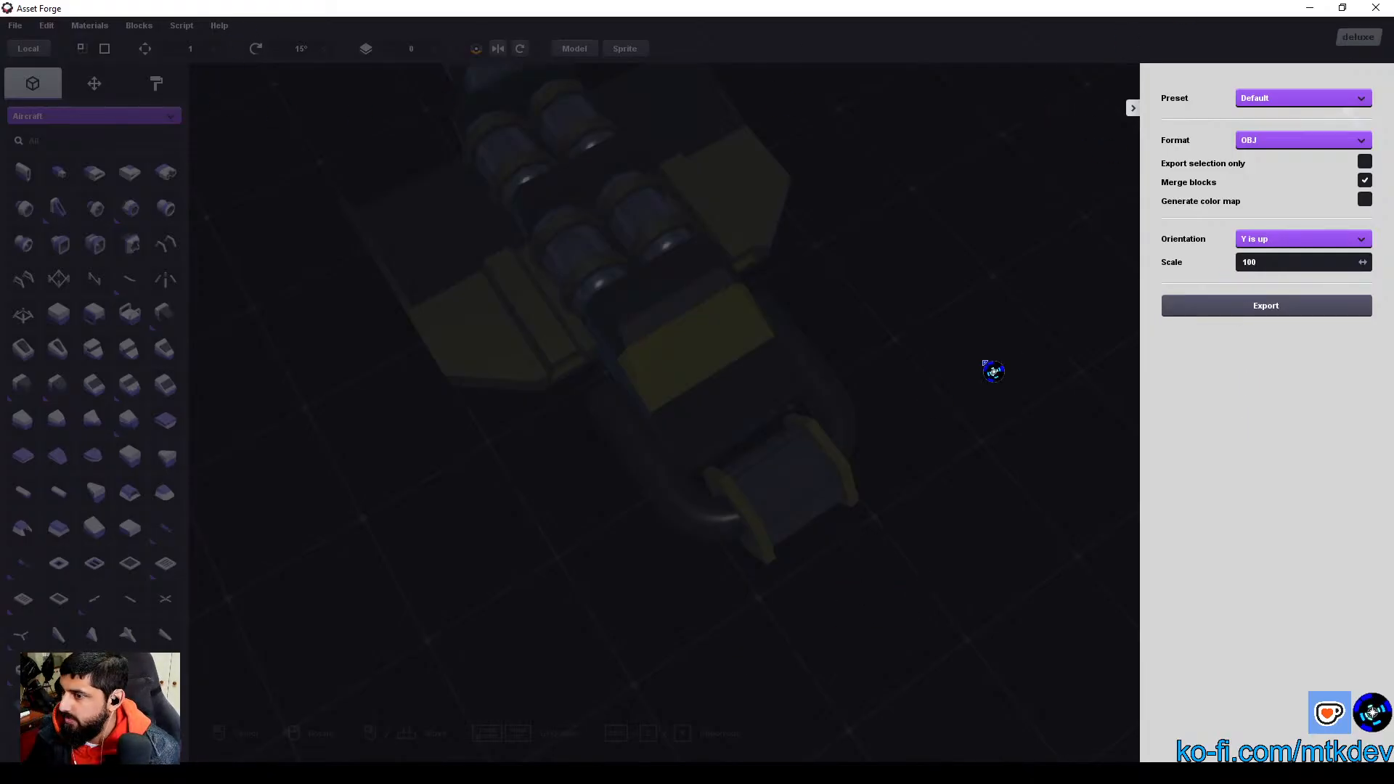
pyautogui.click(1133, 109)
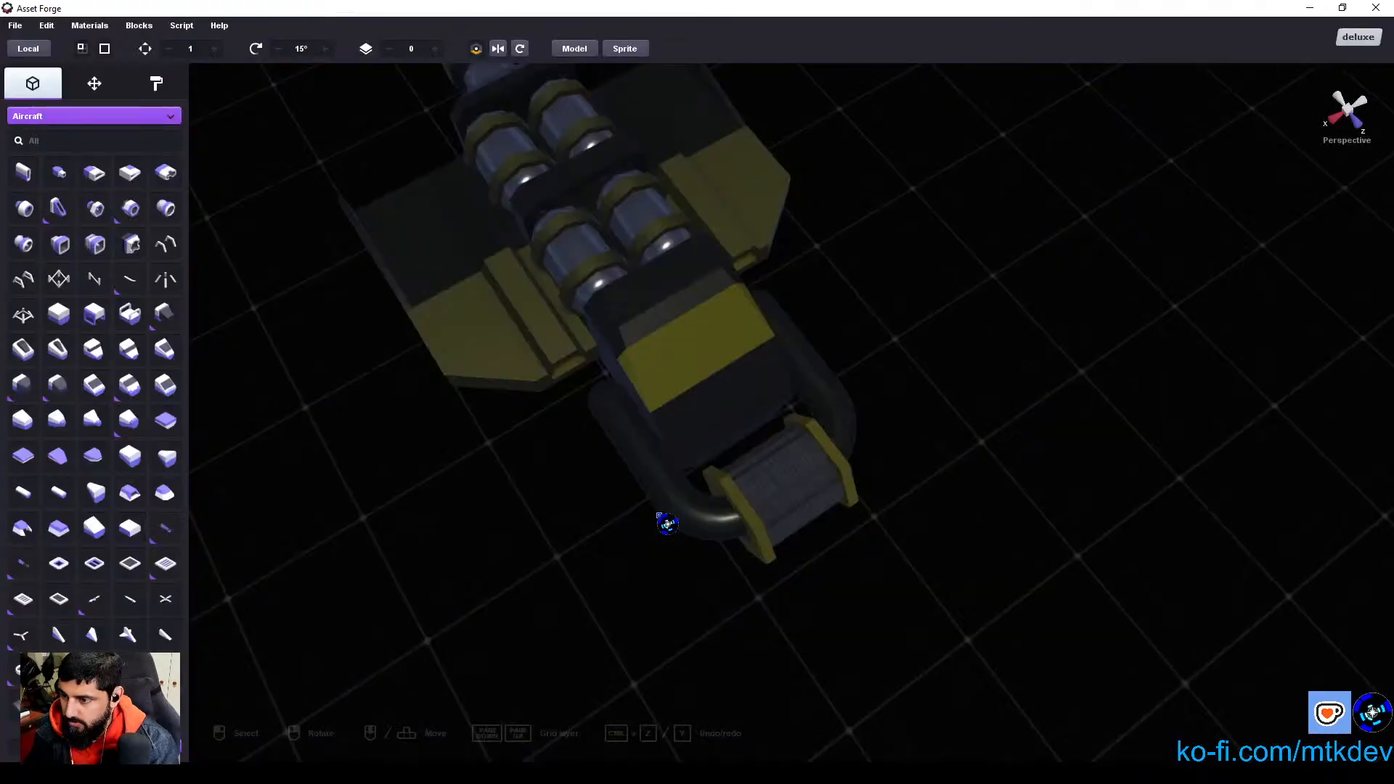
# Step: Select the two curved front arms and export the model as SpaceShip-MiningVessel-Arms.obj with merged blocks and scale 100
pyautogui.click(667, 523)
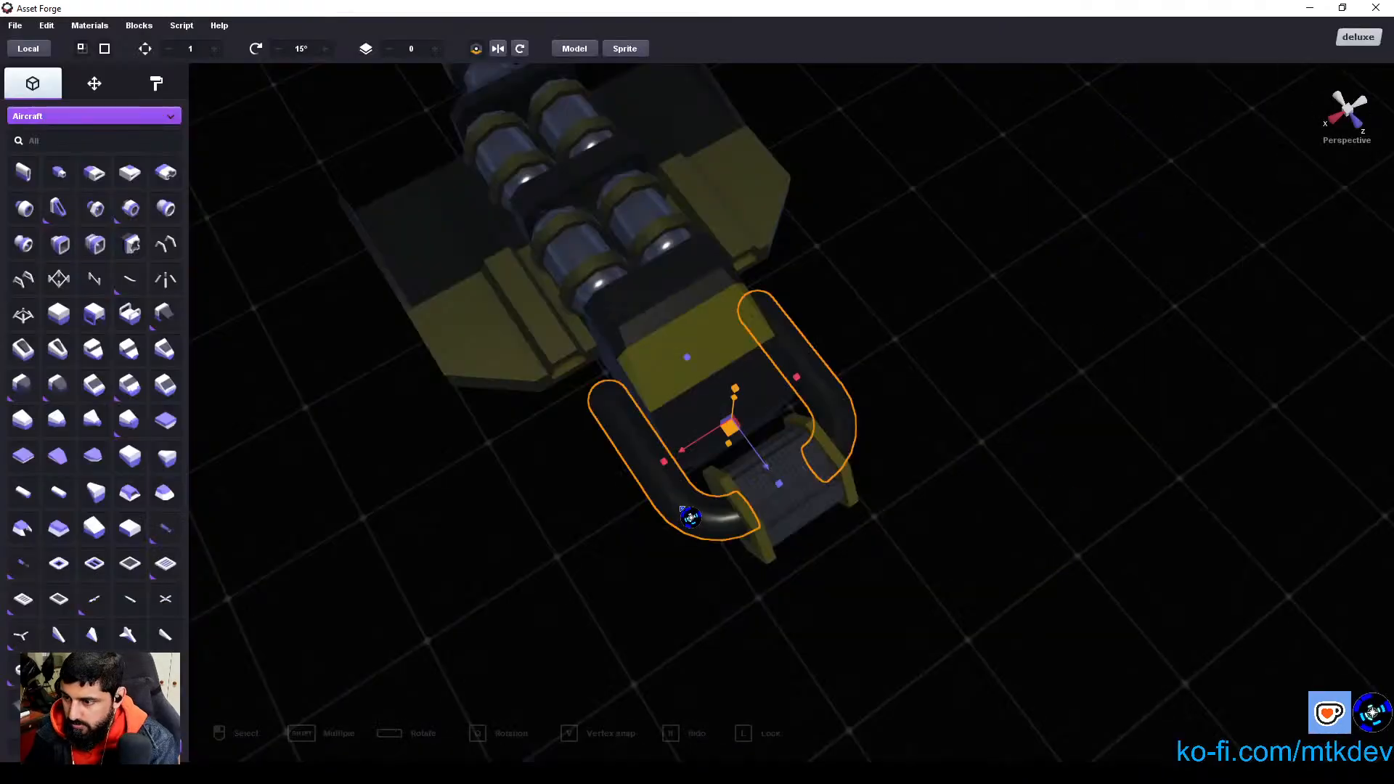
pyautogui.click(46, 28)
pyautogui.click(19, 26)
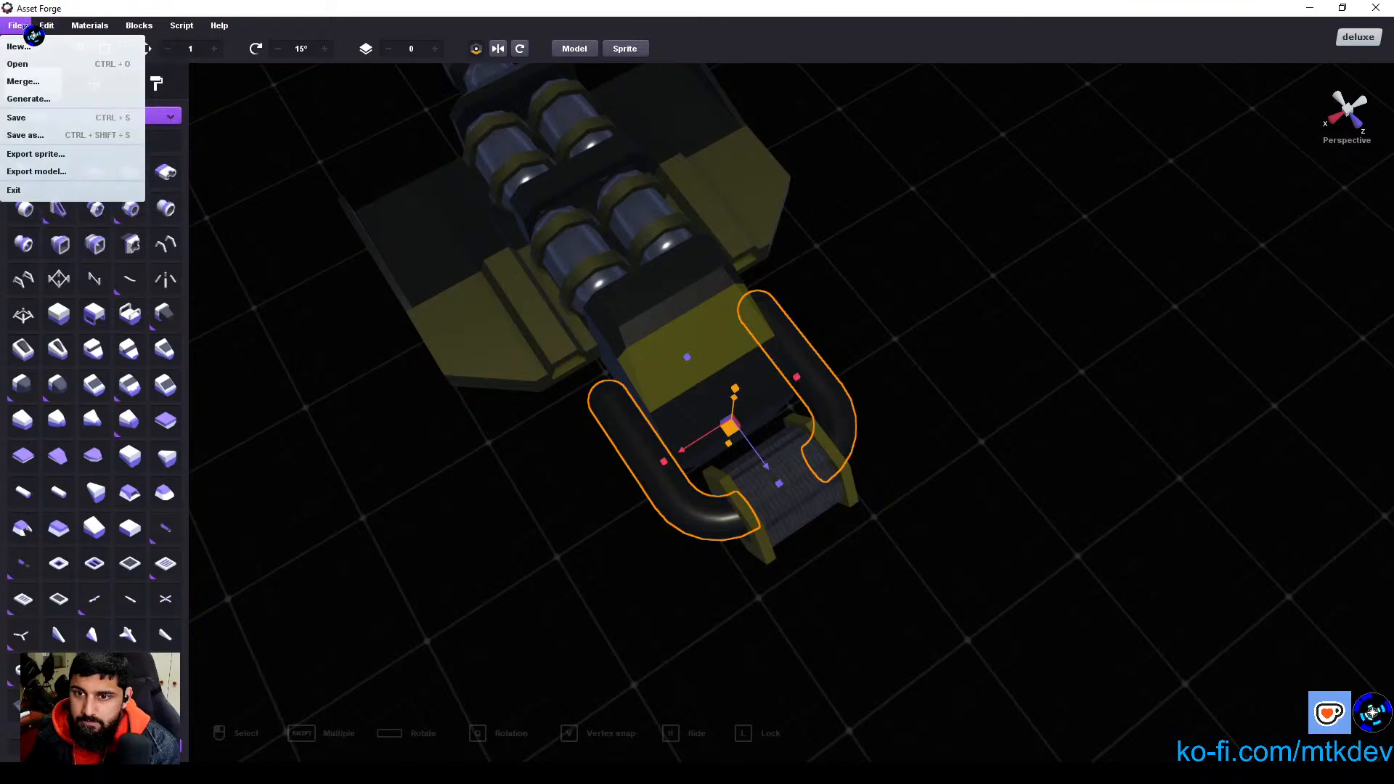
pyautogui.click(131, 172)
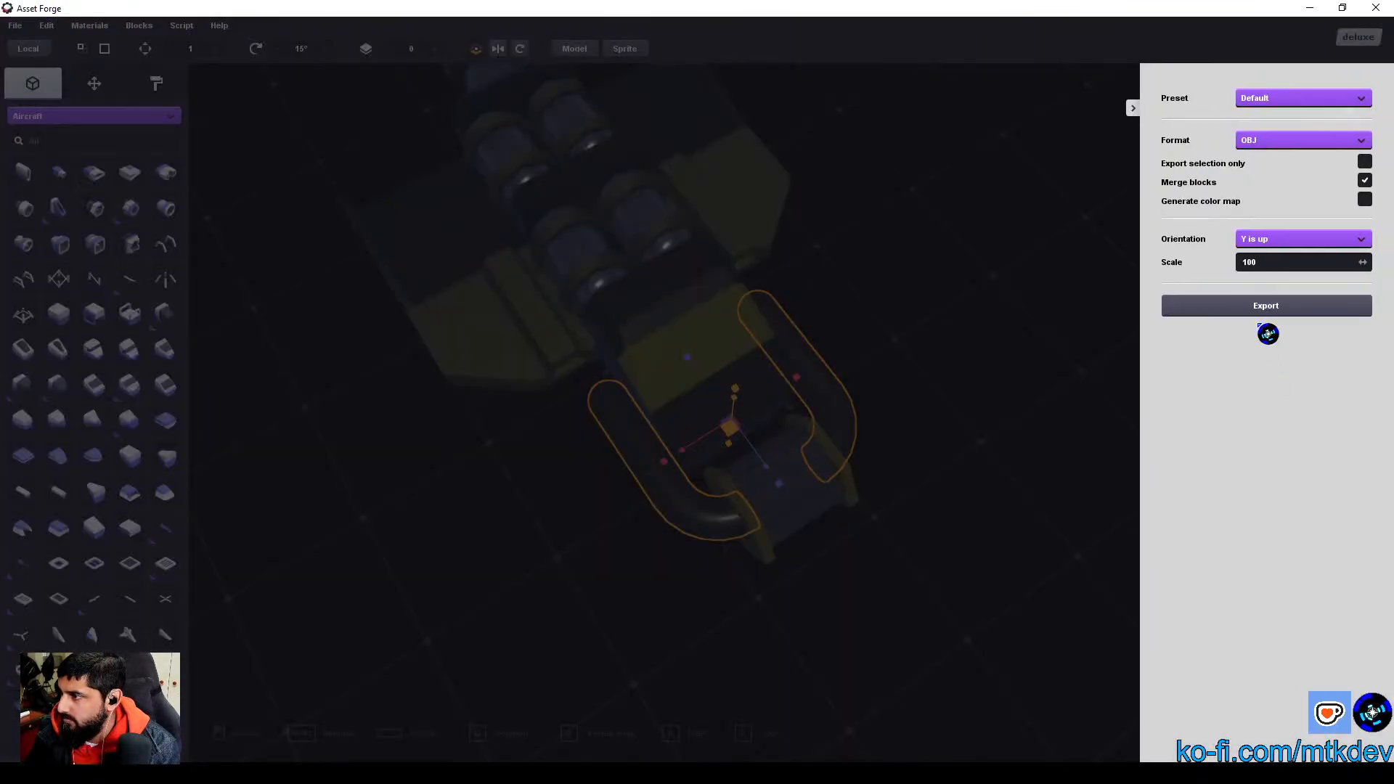
pyautogui.click(1257, 311)
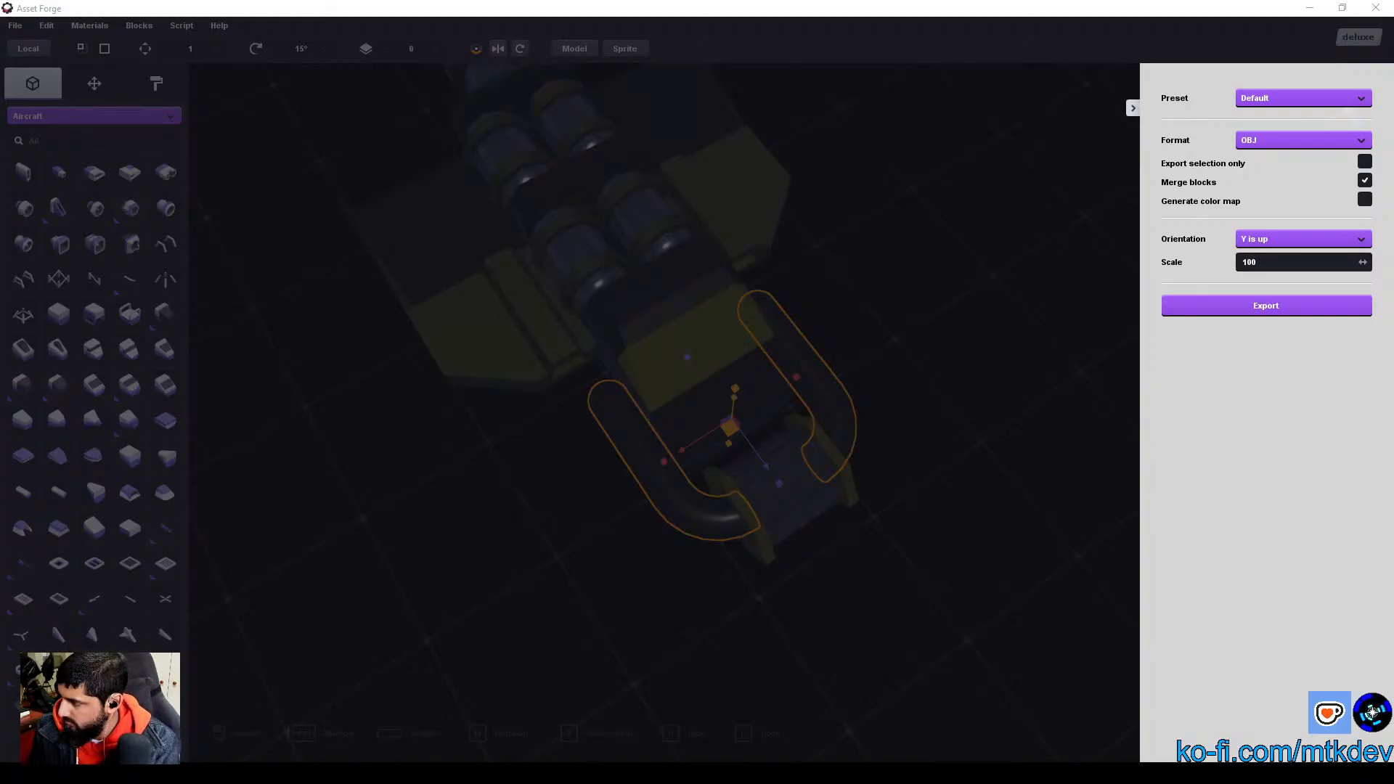
pyautogui.press('Return')
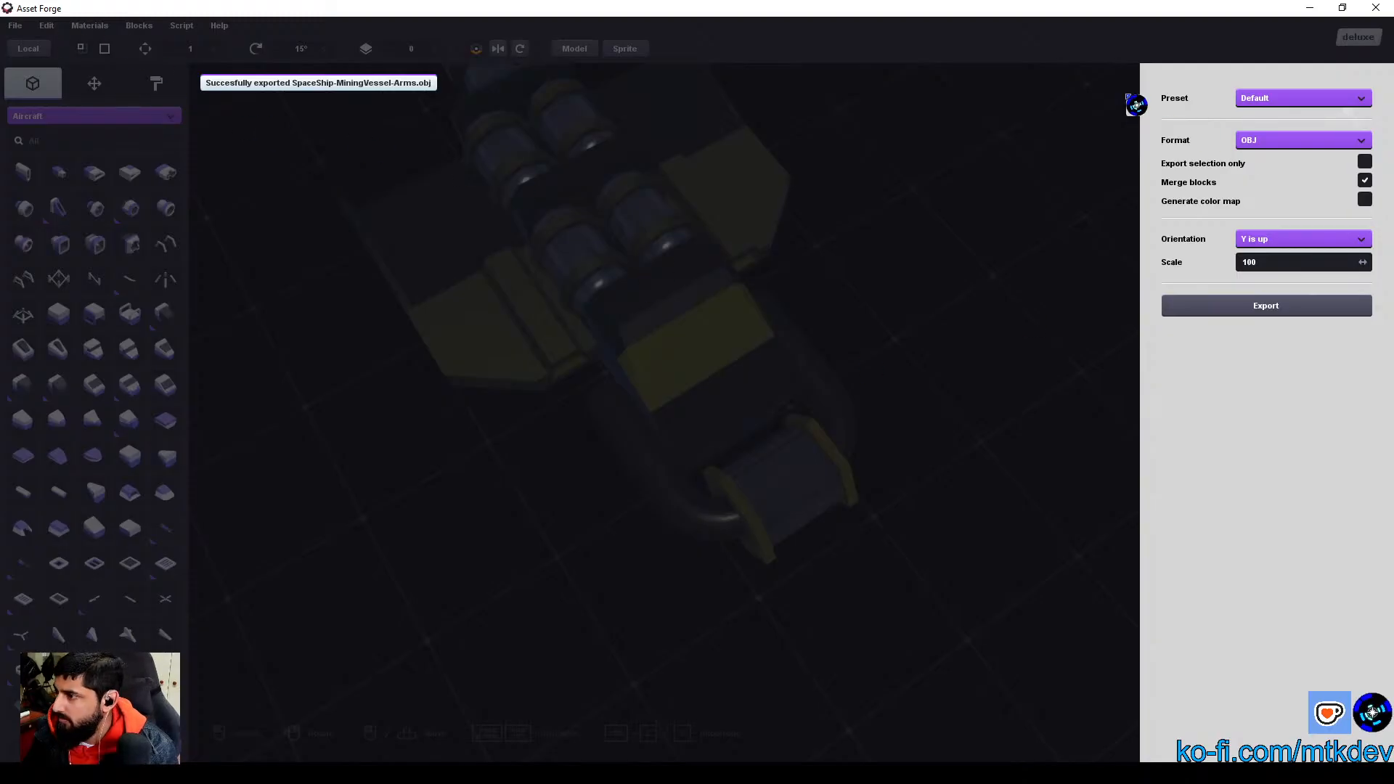
pyautogui.click(1134, 109)
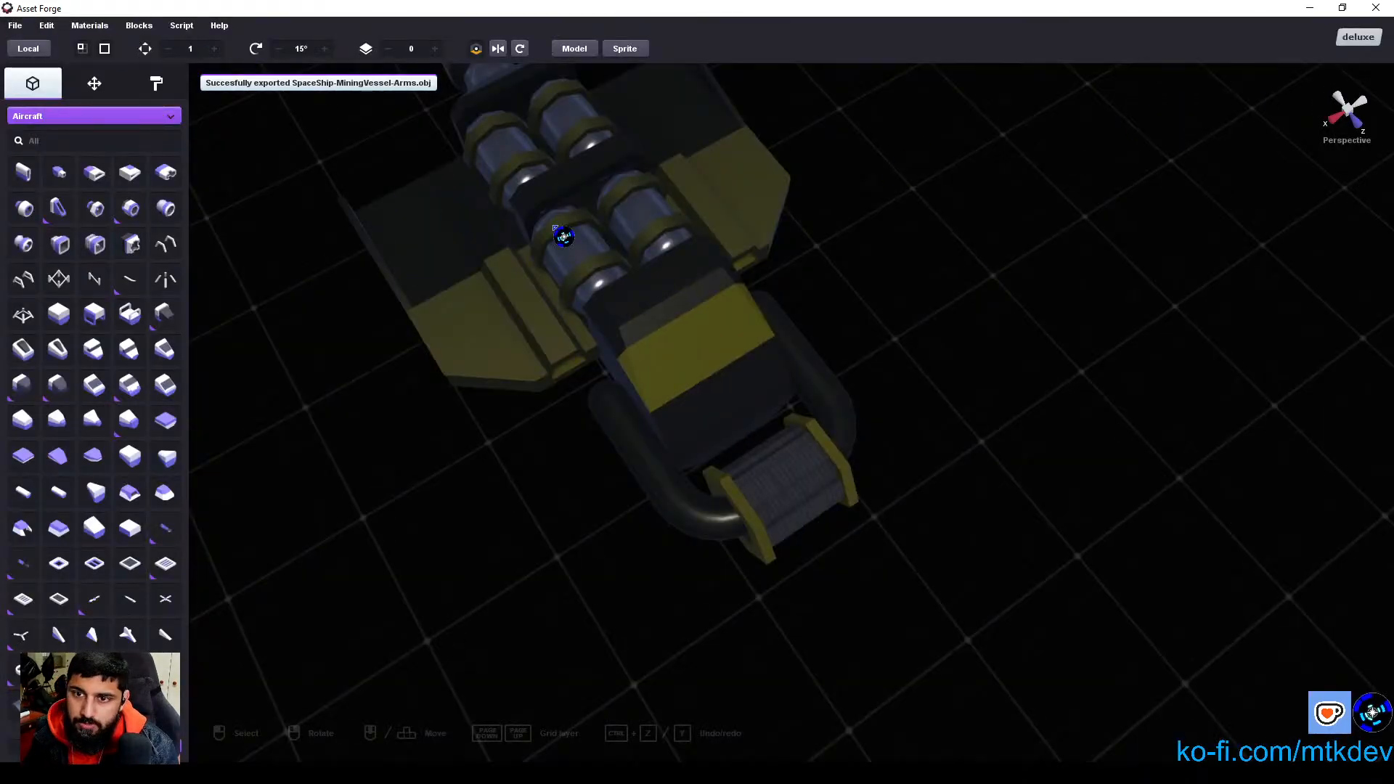
# Step: Hide the curved front arms and the drum so only the ship's main body is shown
pyautogui.click(698, 499)
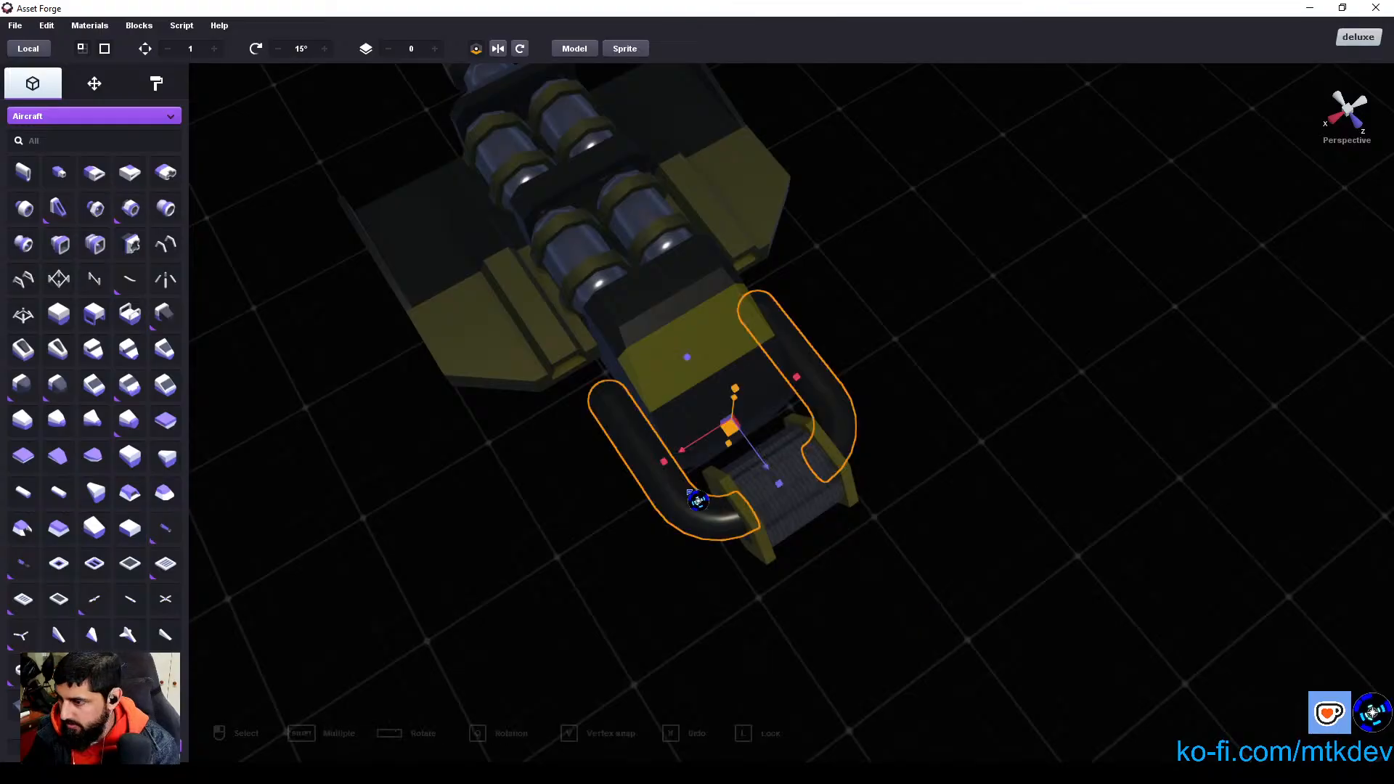
pyautogui.press('h')
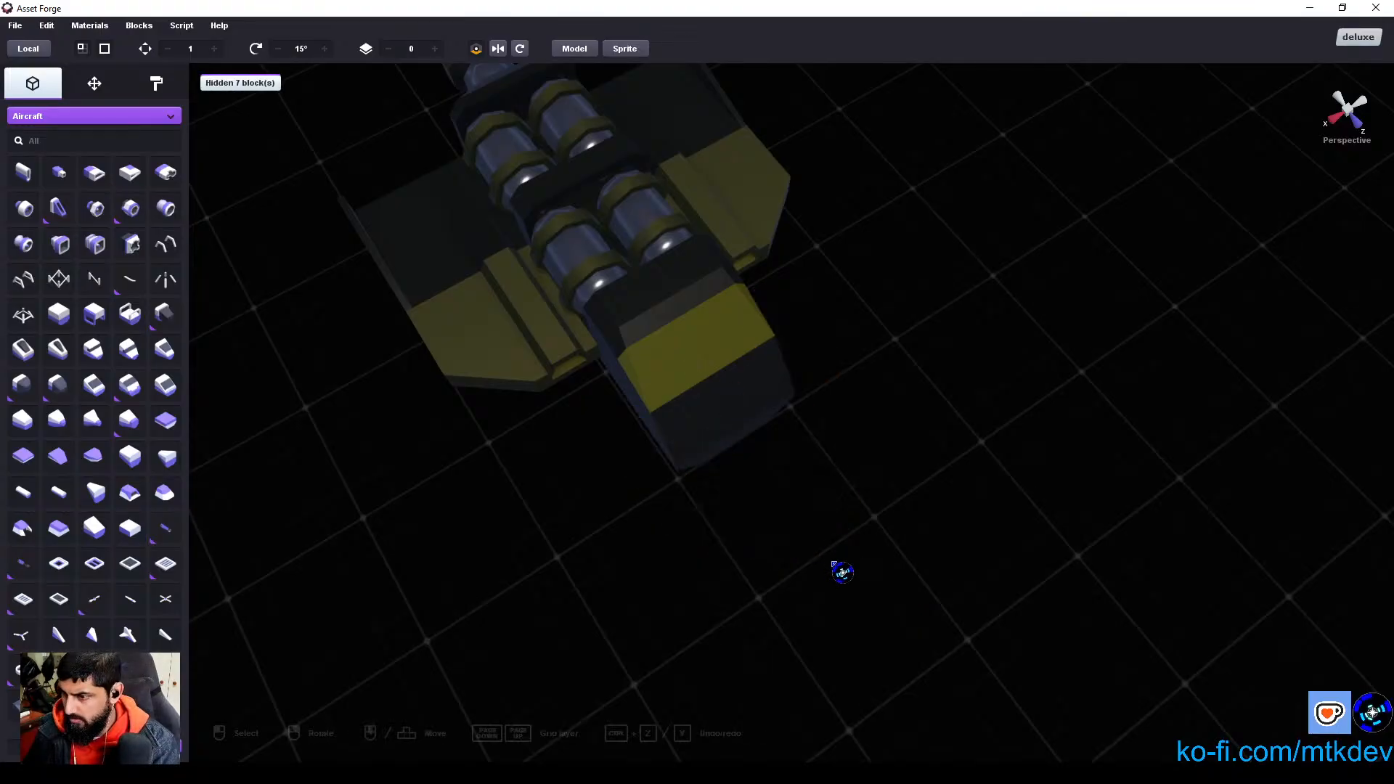
pyautogui.moveTo(803, 545); pyautogui.dragTo(811, 540, button='right')
# Step: Select all blocks of the main body and export only the selection as SpaceShip-MiningVessel-Main.obj
pyautogui.hotkey('ctrl', 'a')
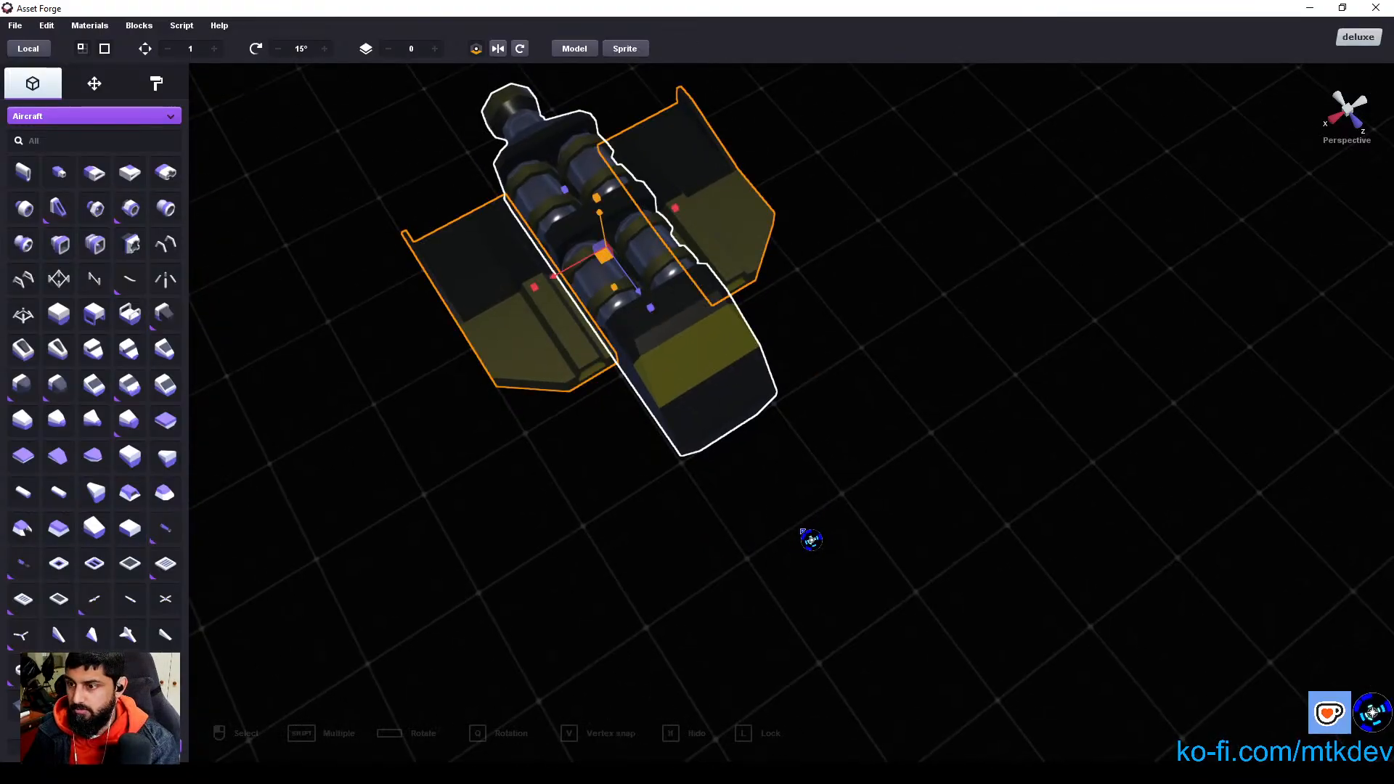
pyautogui.click(16, 26)
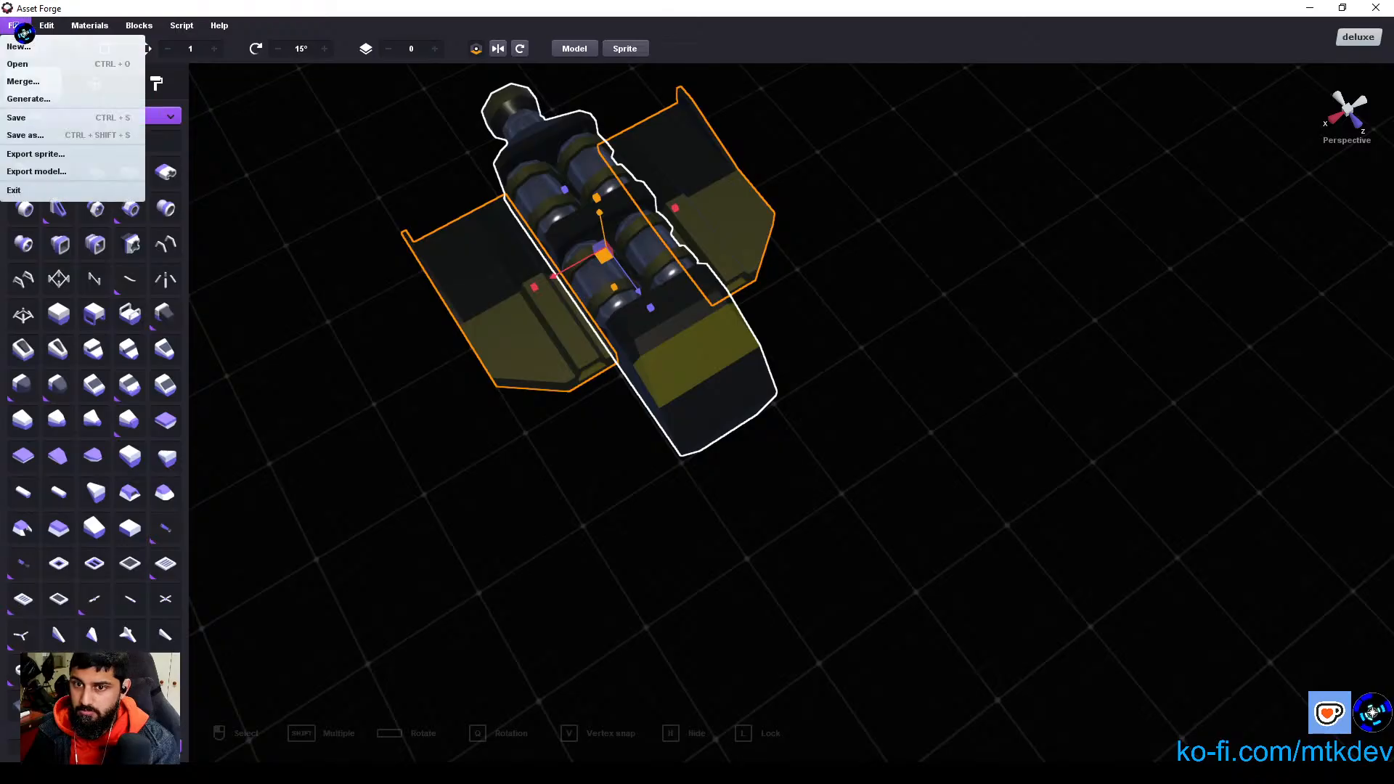
pyautogui.click(93, 173)
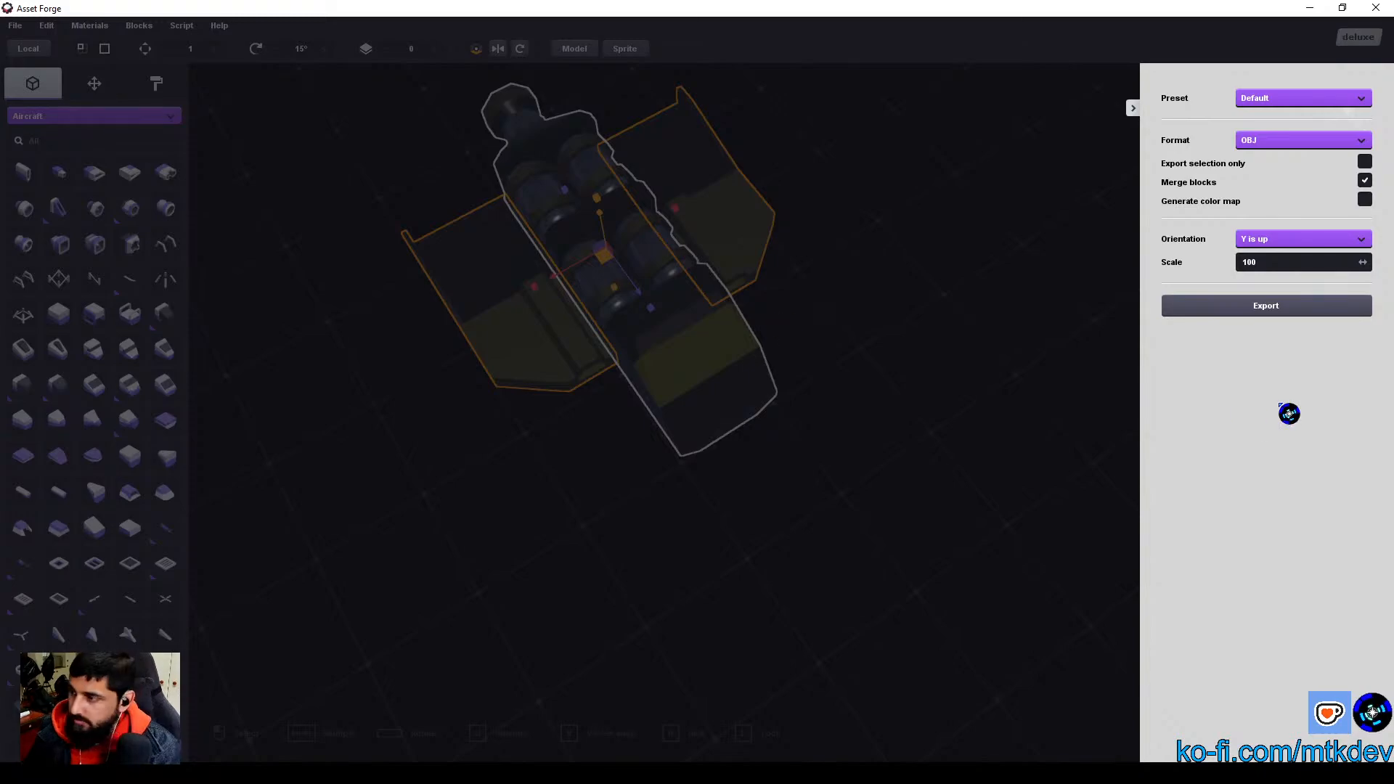
pyautogui.click(1364, 161)
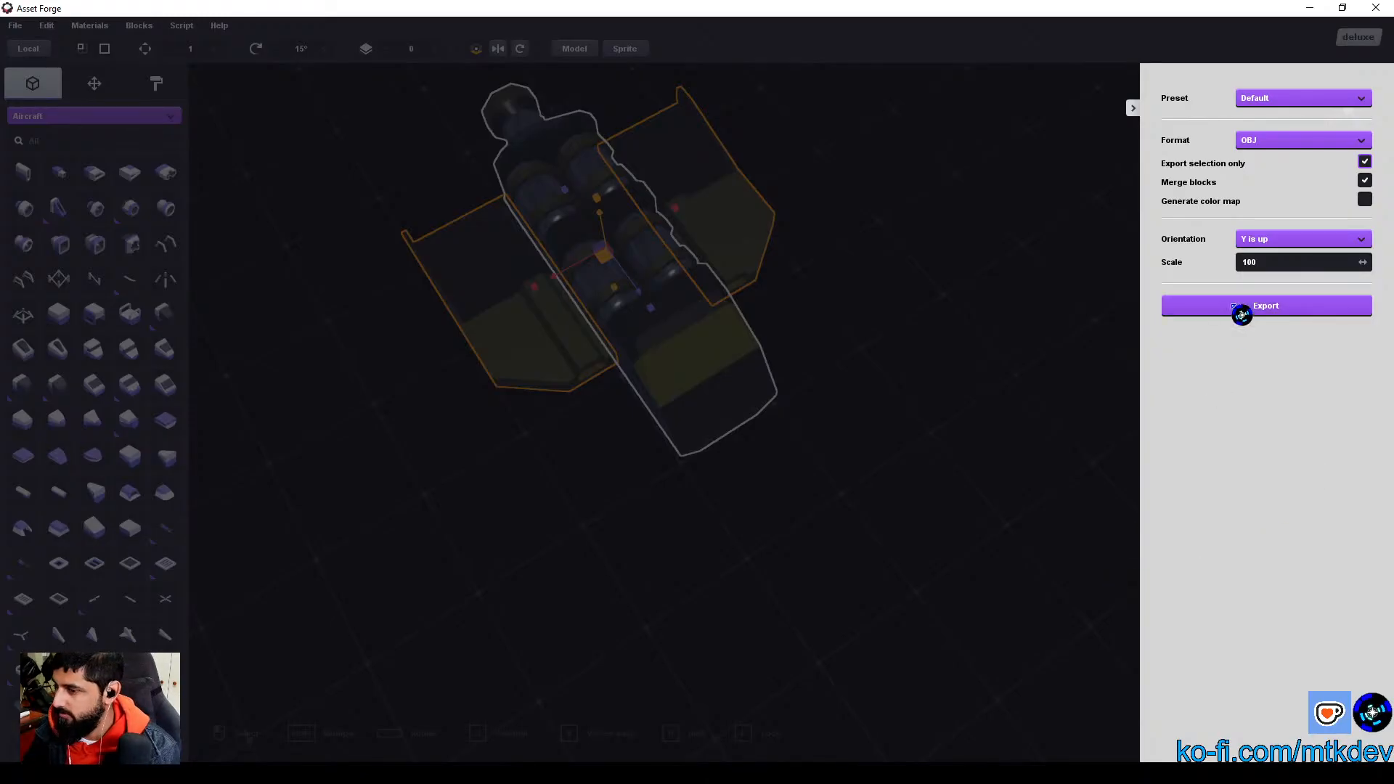
pyautogui.click(1284, 306)
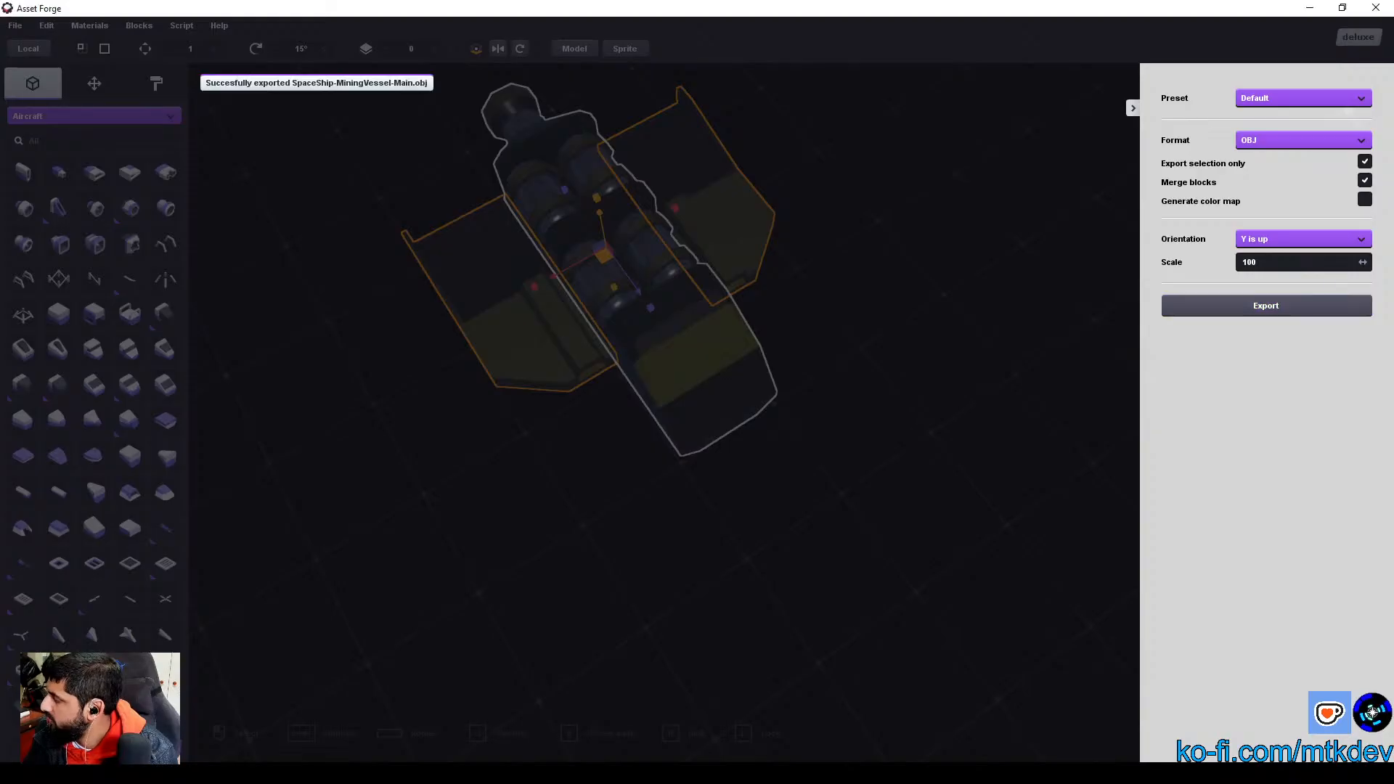
pyautogui.click(1141, 116)
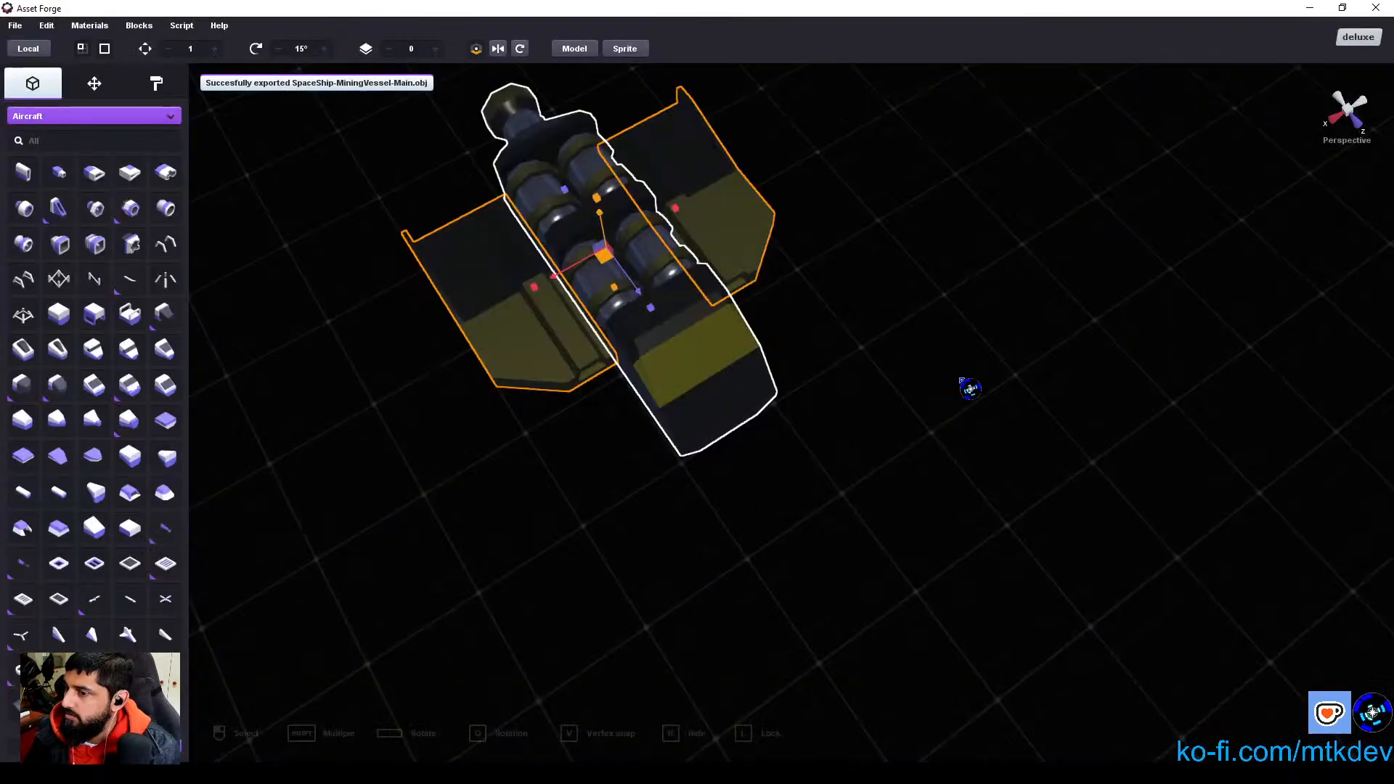
# Step: Clear the selection and unhide all blocks of the ship again
pyautogui.click(848, 452)
pyautogui.click(49, 26)
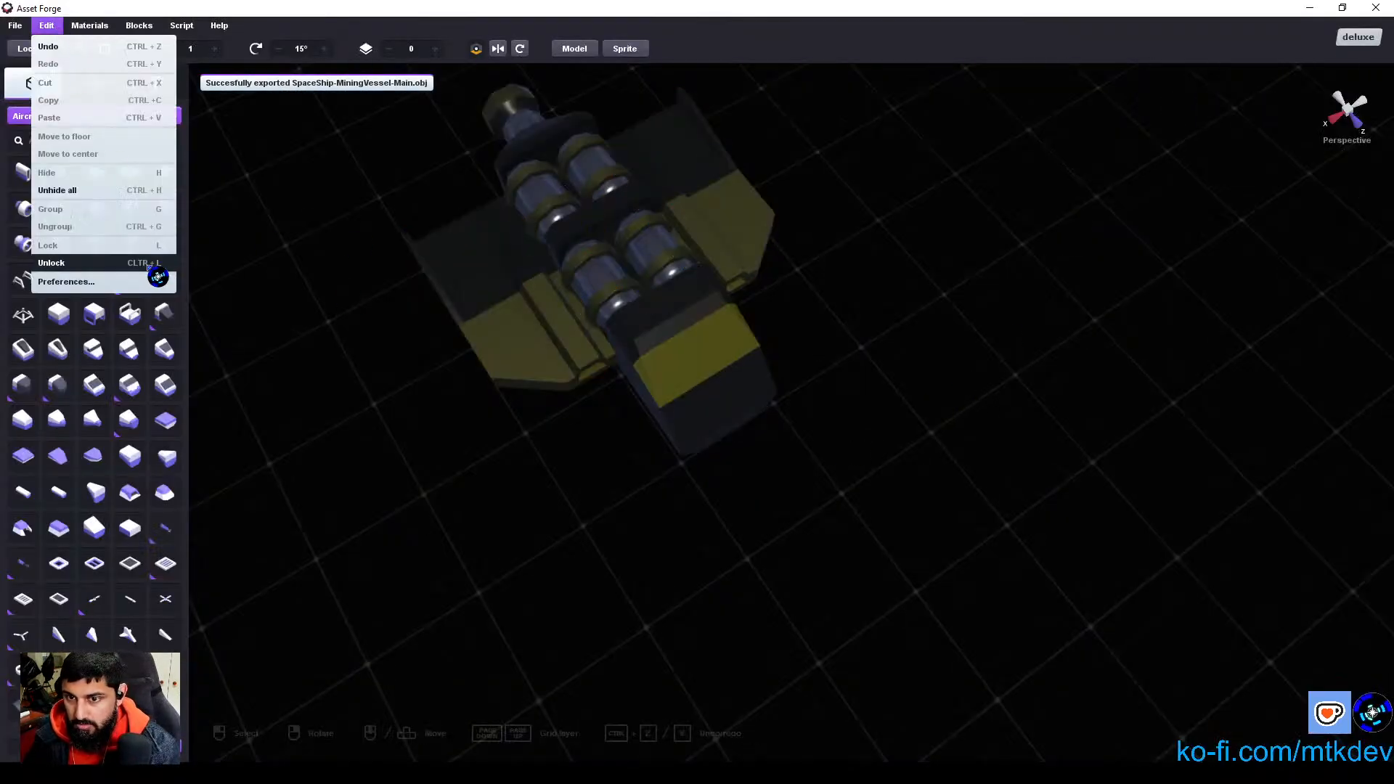
pyautogui.click(98, 191)
# Step: Select the two curved front arms and export only them as SpaceShip-MiningVessel-Barrel.obj with merged blocks and scale 100
pyautogui.click(691, 491)
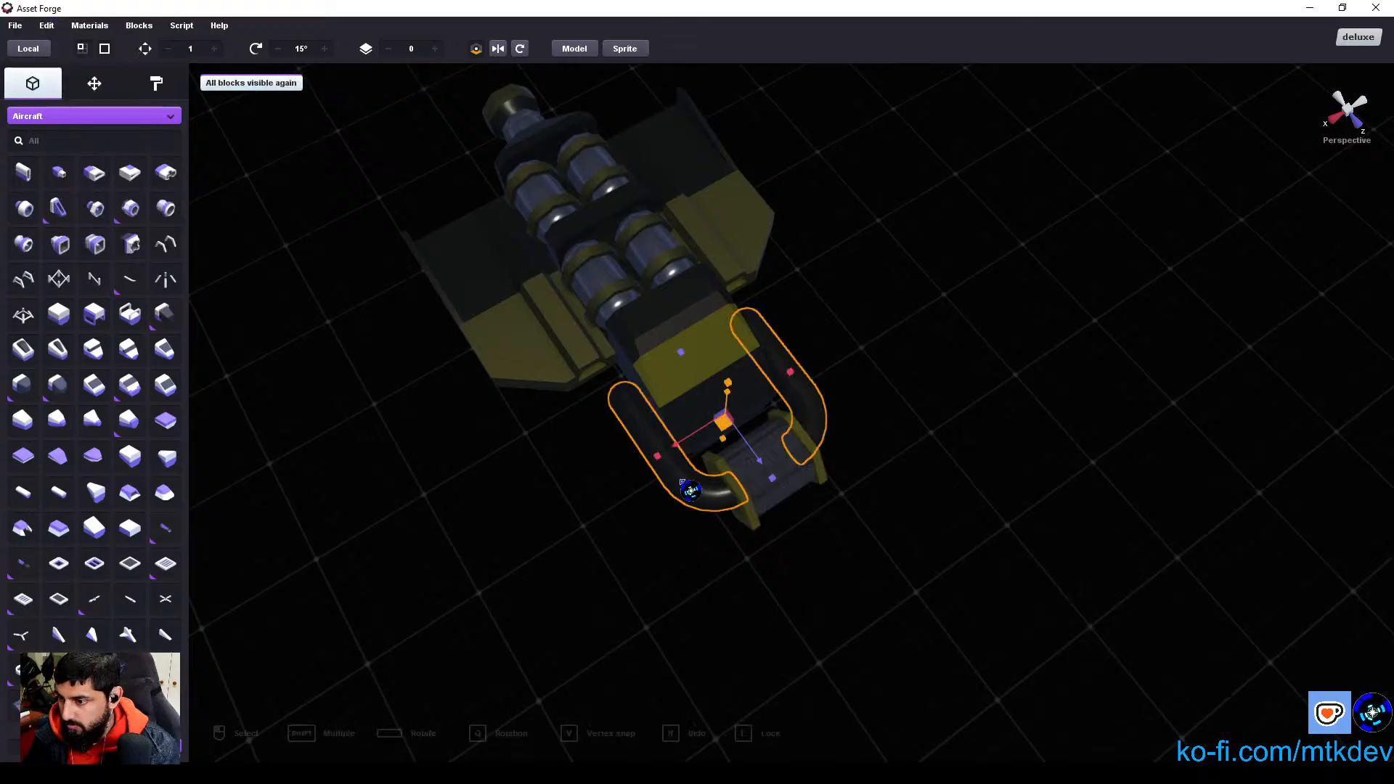
pyautogui.click(47, 26)
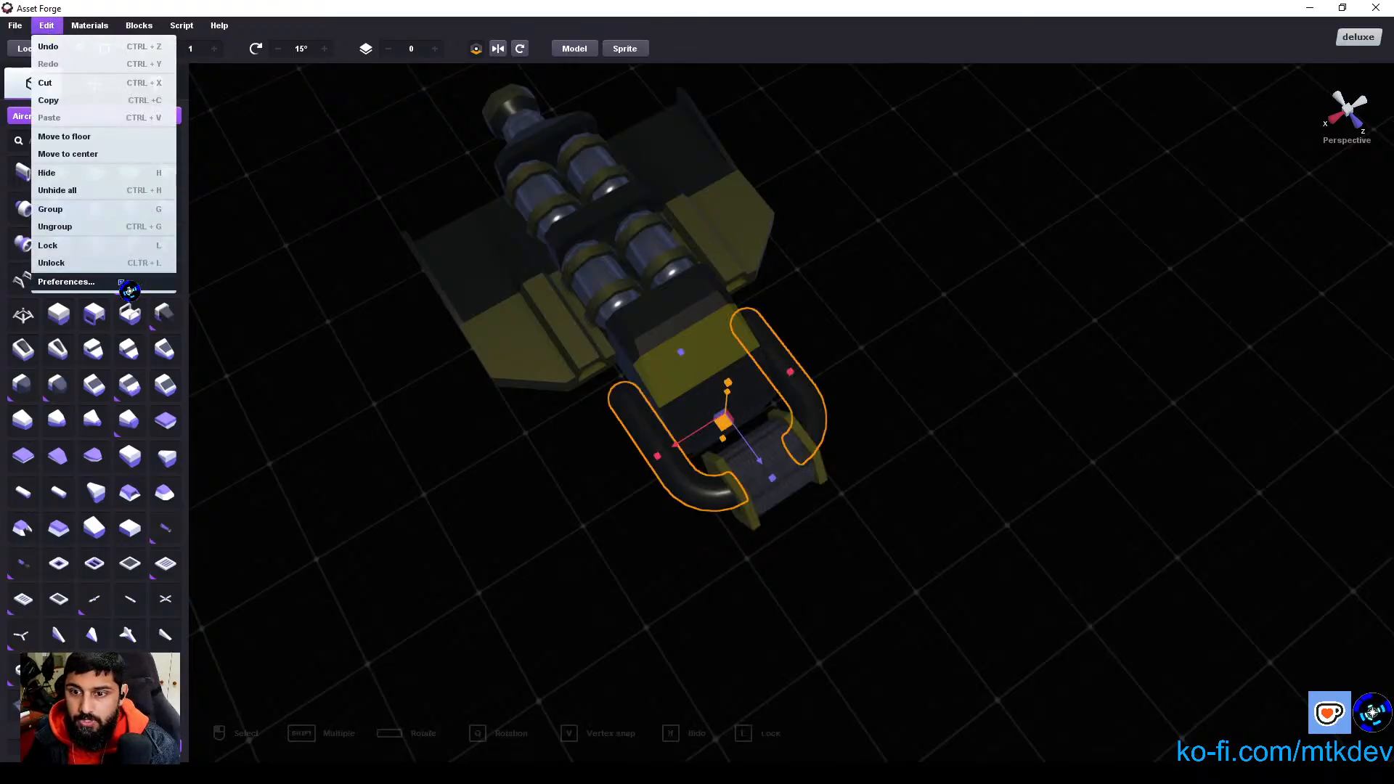
pyautogui.moveTo(16, 26)
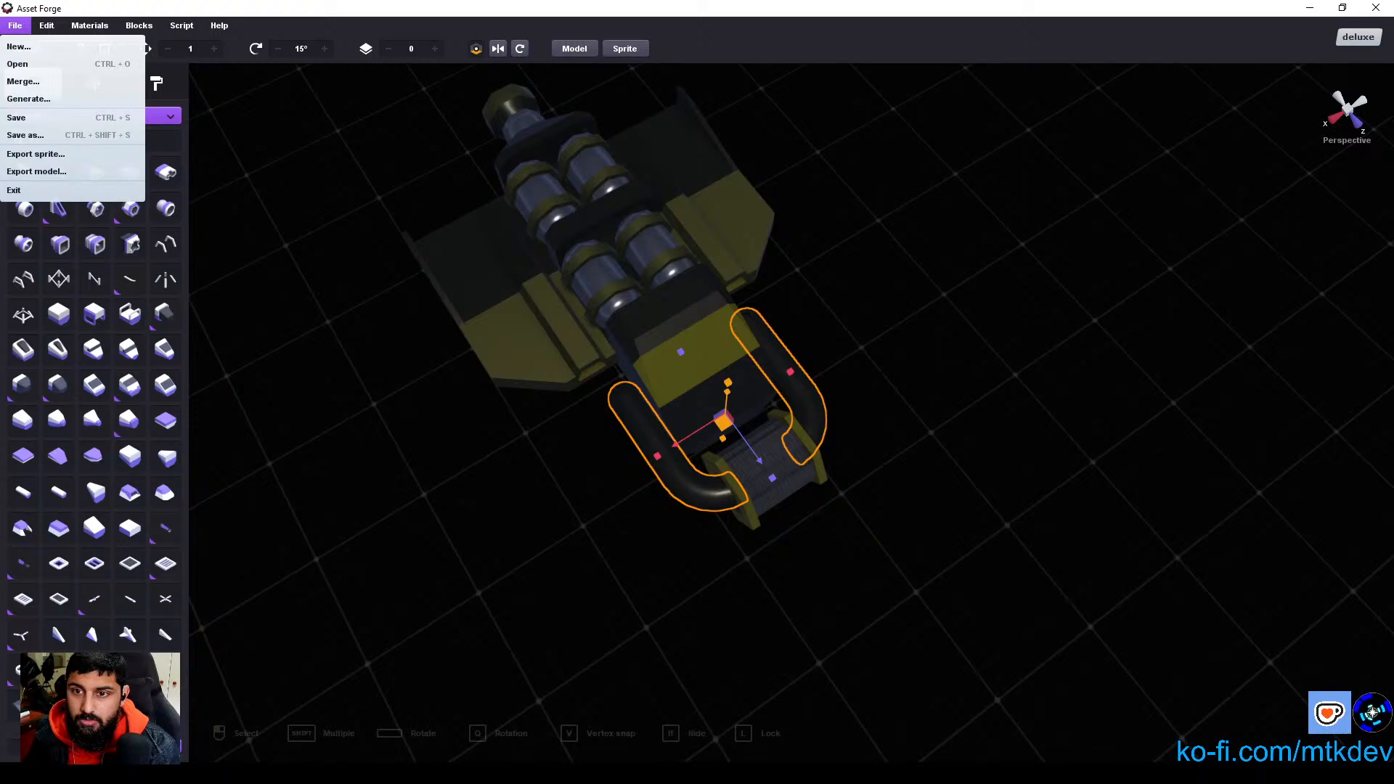
pyautogui.click(59, 173)
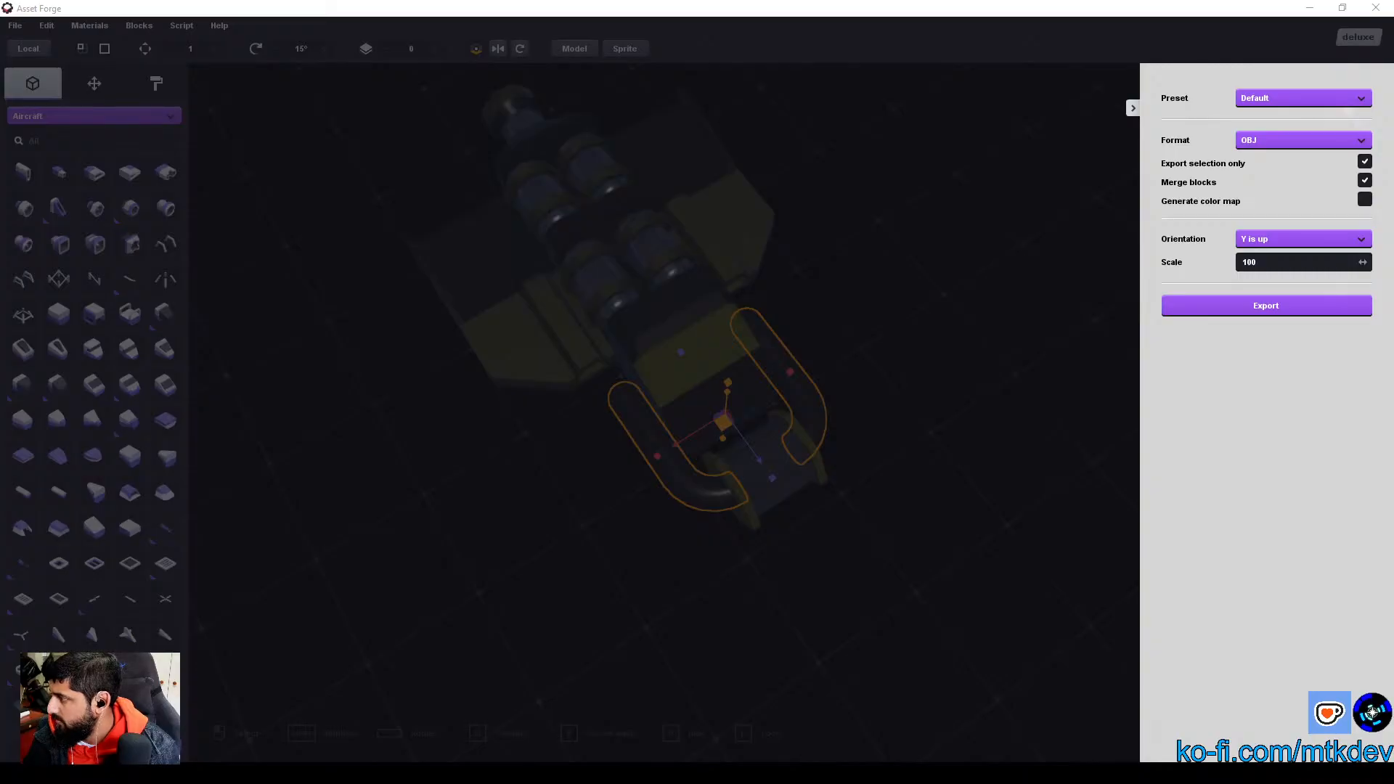
pyautogui.click(1266, 306)
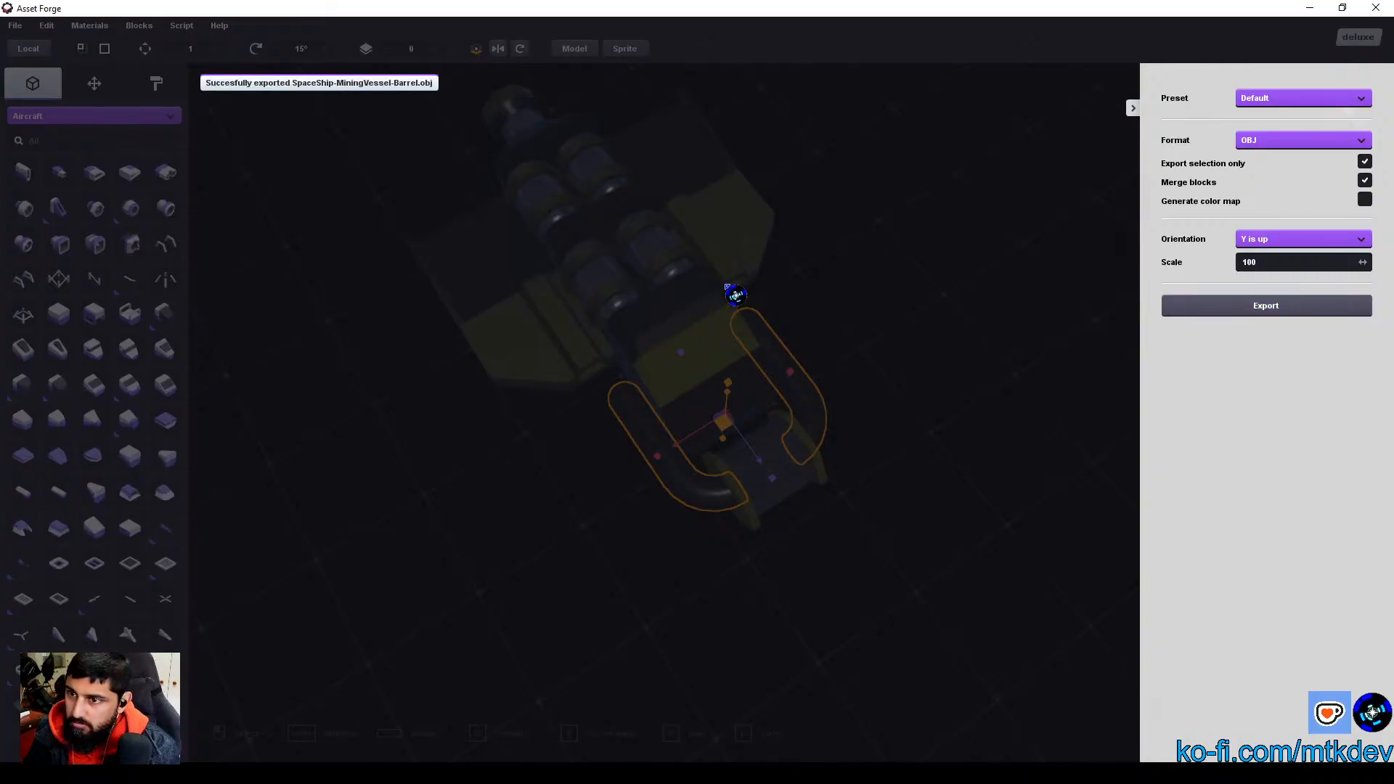
pyautogui.click(1133, 108)
# Step: Select the front drum, export only it as SpaceShip-MiningVessel-Barrel.obj with merged blocks and scale 100, and switch to Godot
pyautogui.click(790, 494)
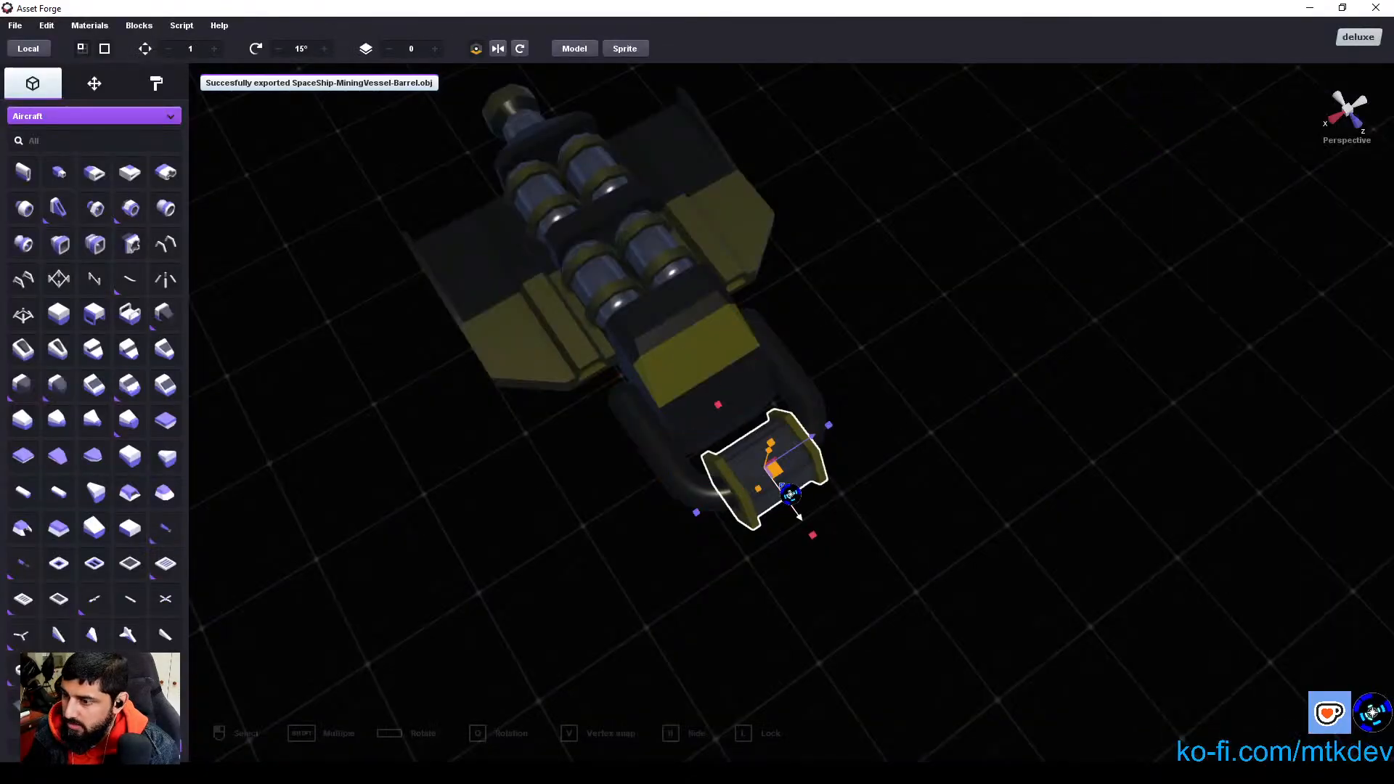
pyautogui.click(45, 23)
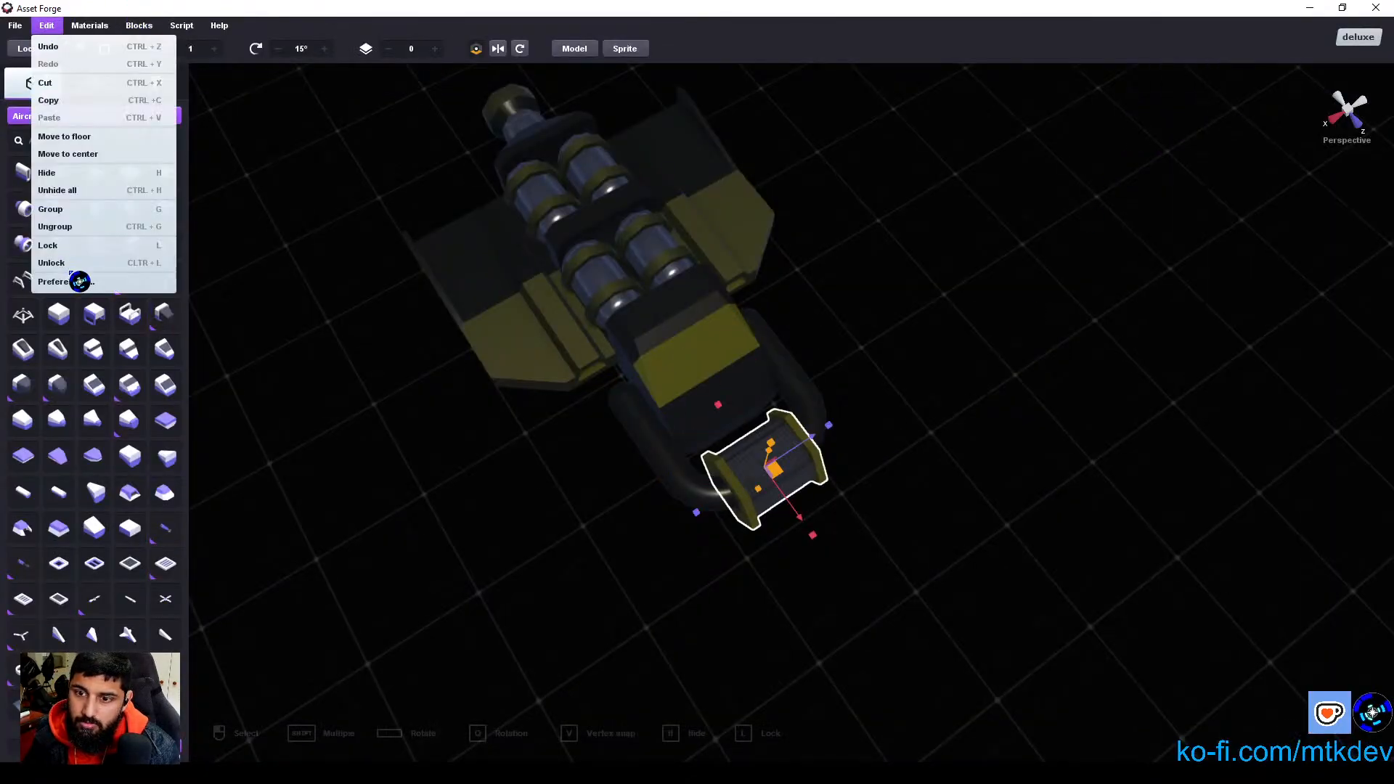
pyautogui.moveTo(21, 26)
pyautogui.click(36, 171)
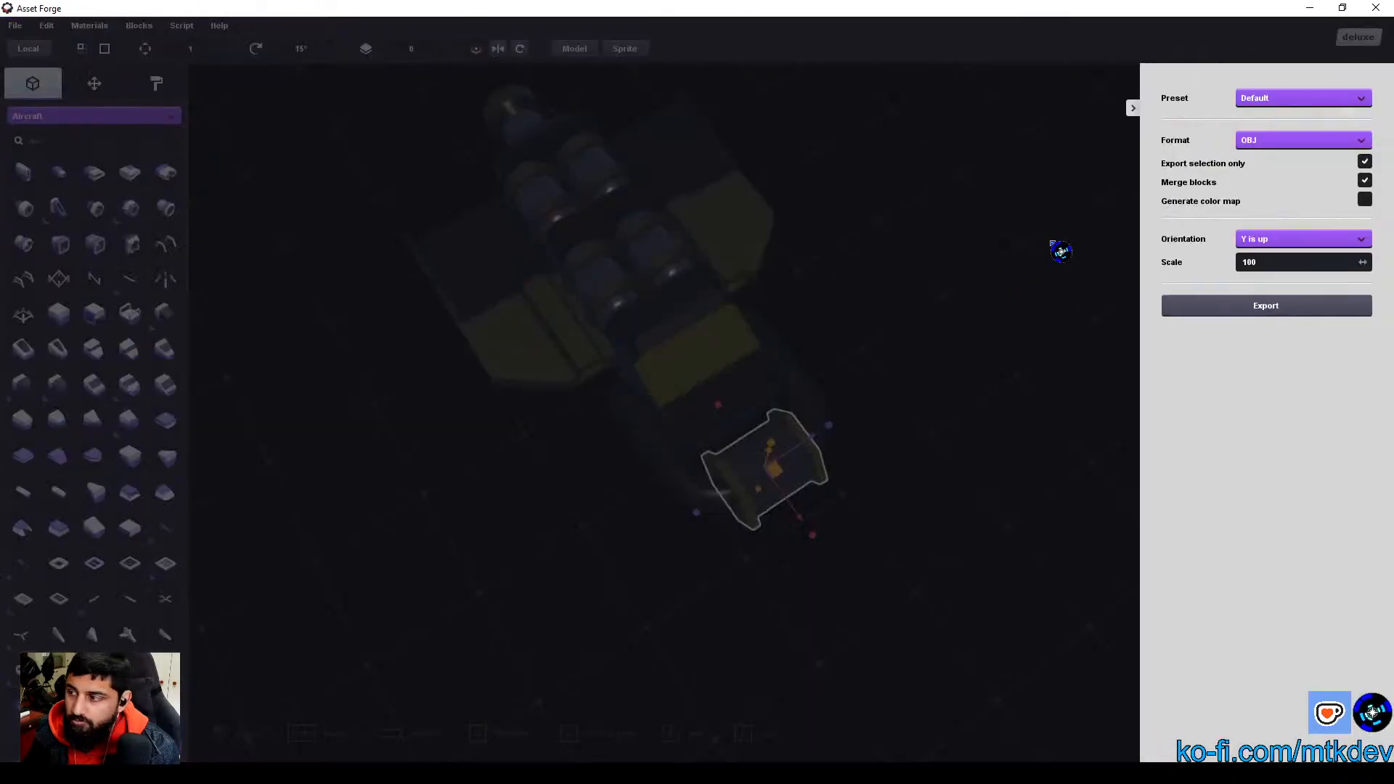
pyautogui.click(1243, 300)
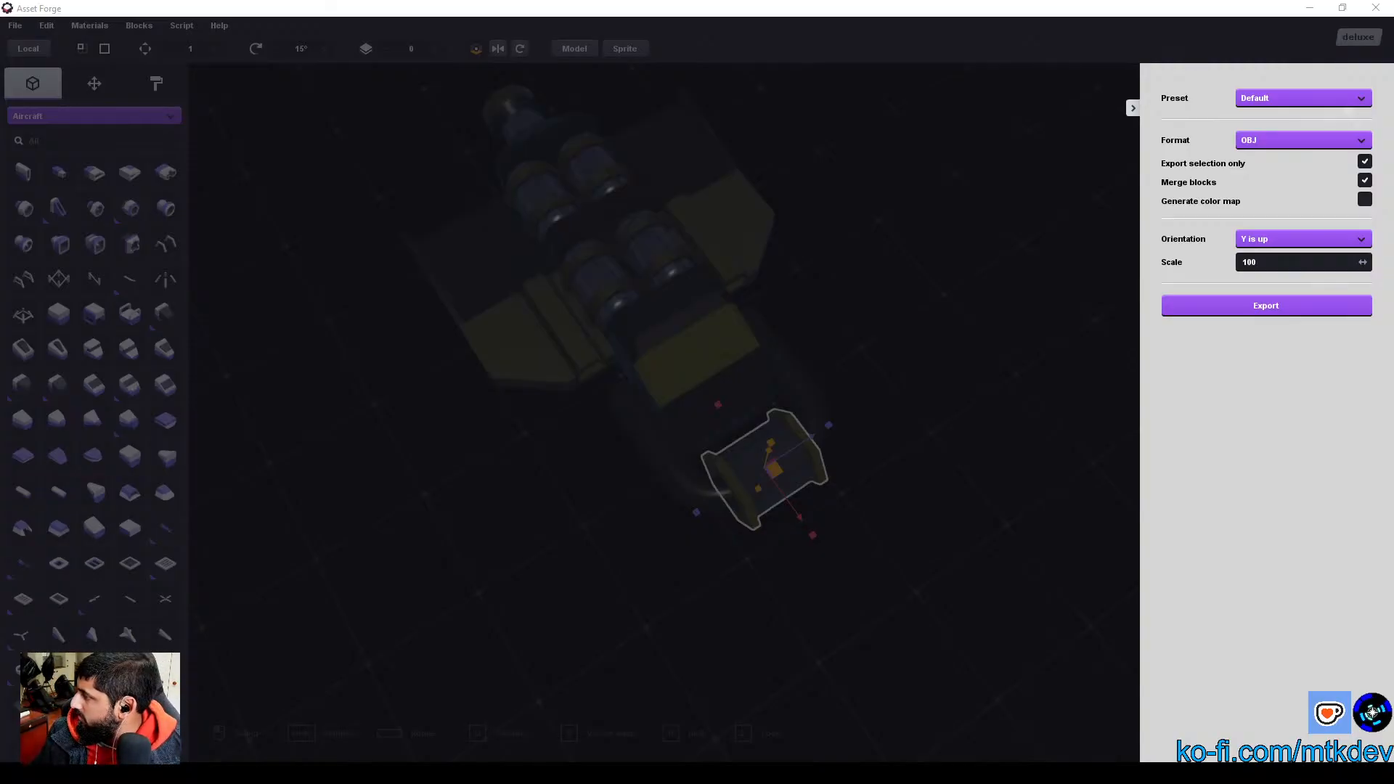
pyautogui.press('Return')
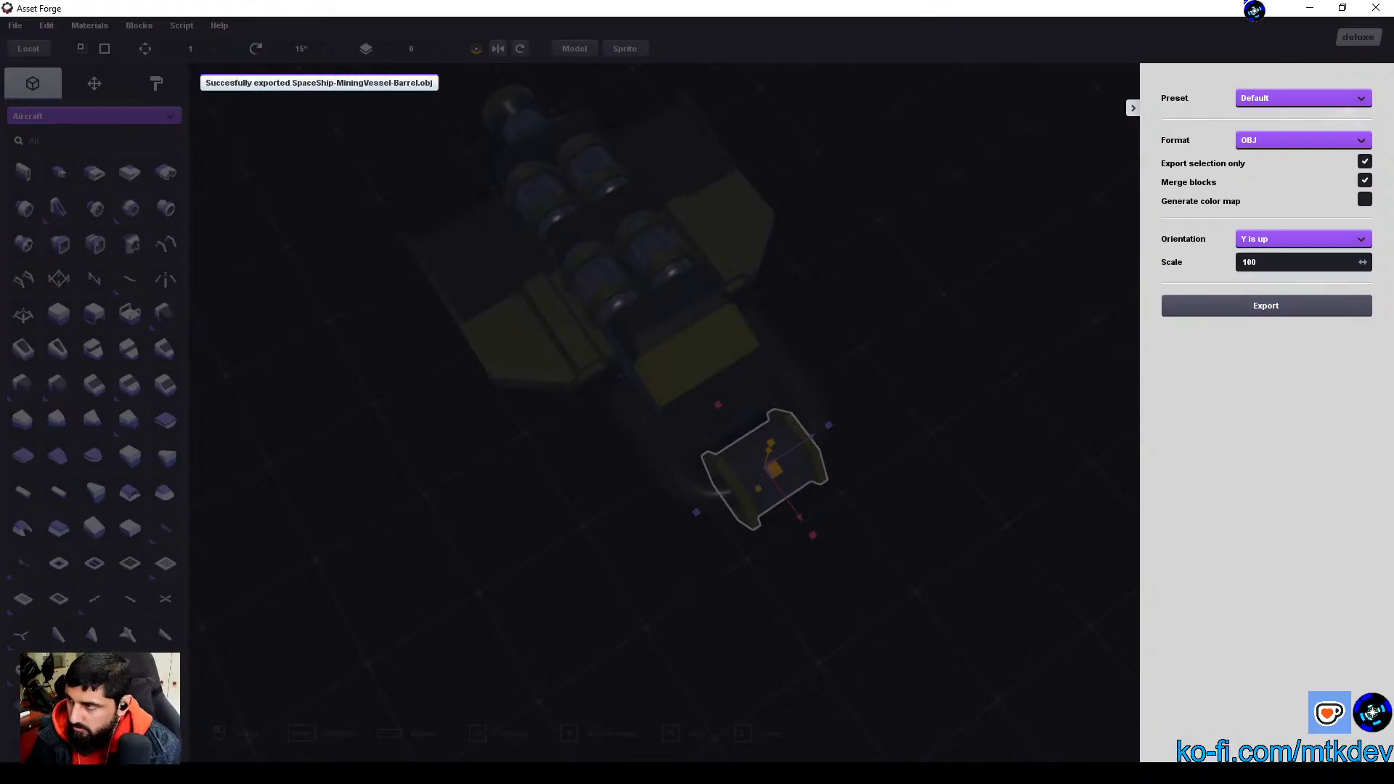
pyautogui.click(1311, 8)
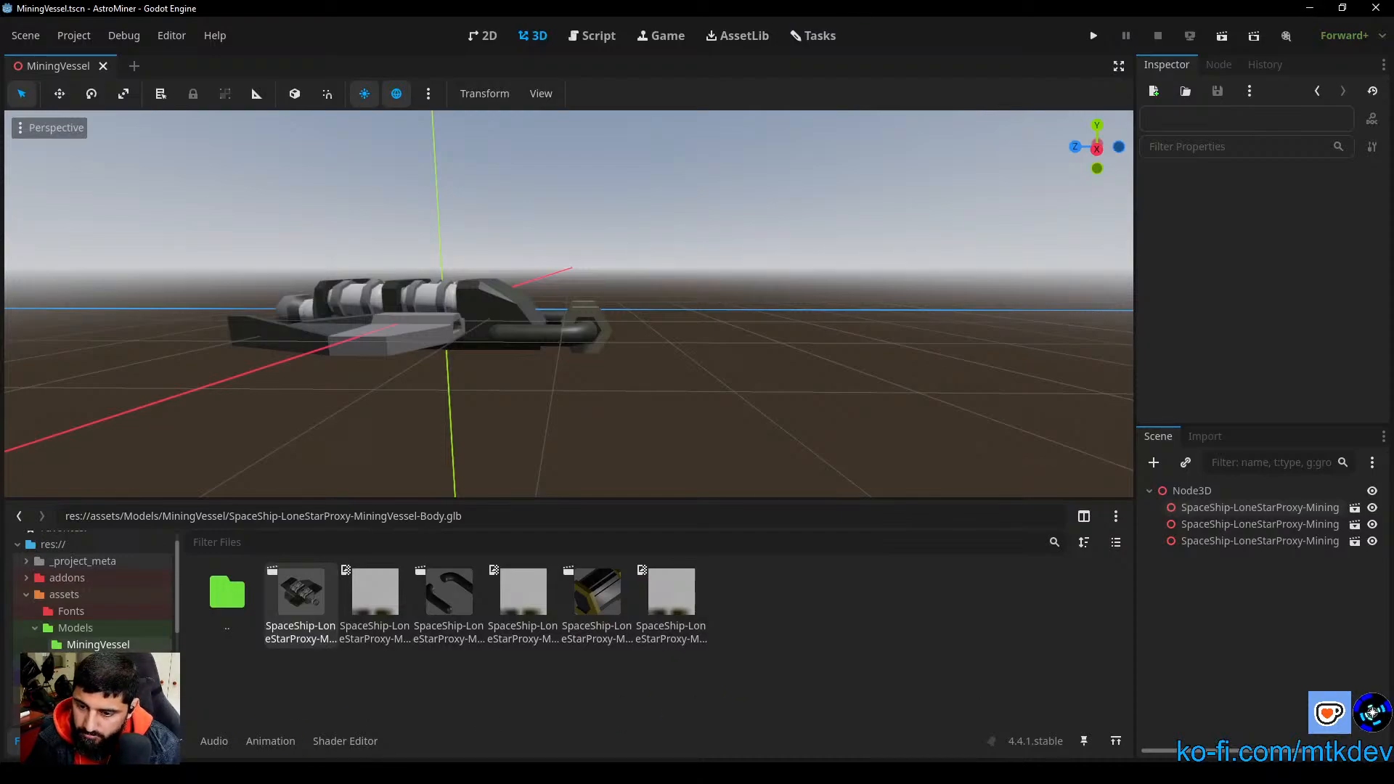
# Step: Try to create a folder named OBJ File inside the project's MiningVessel folder
pyautogui.click(305, 774)
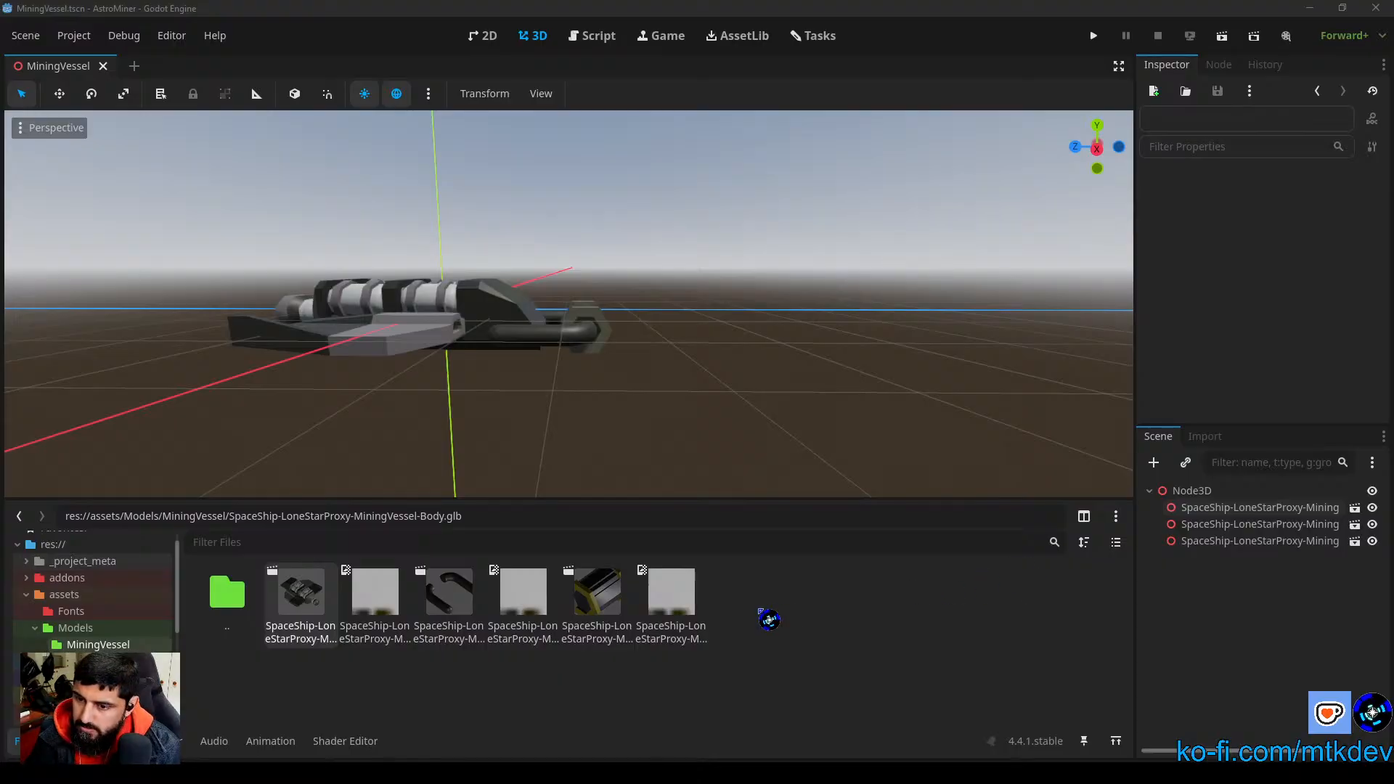
pyautogui.rightClick(384, 699)
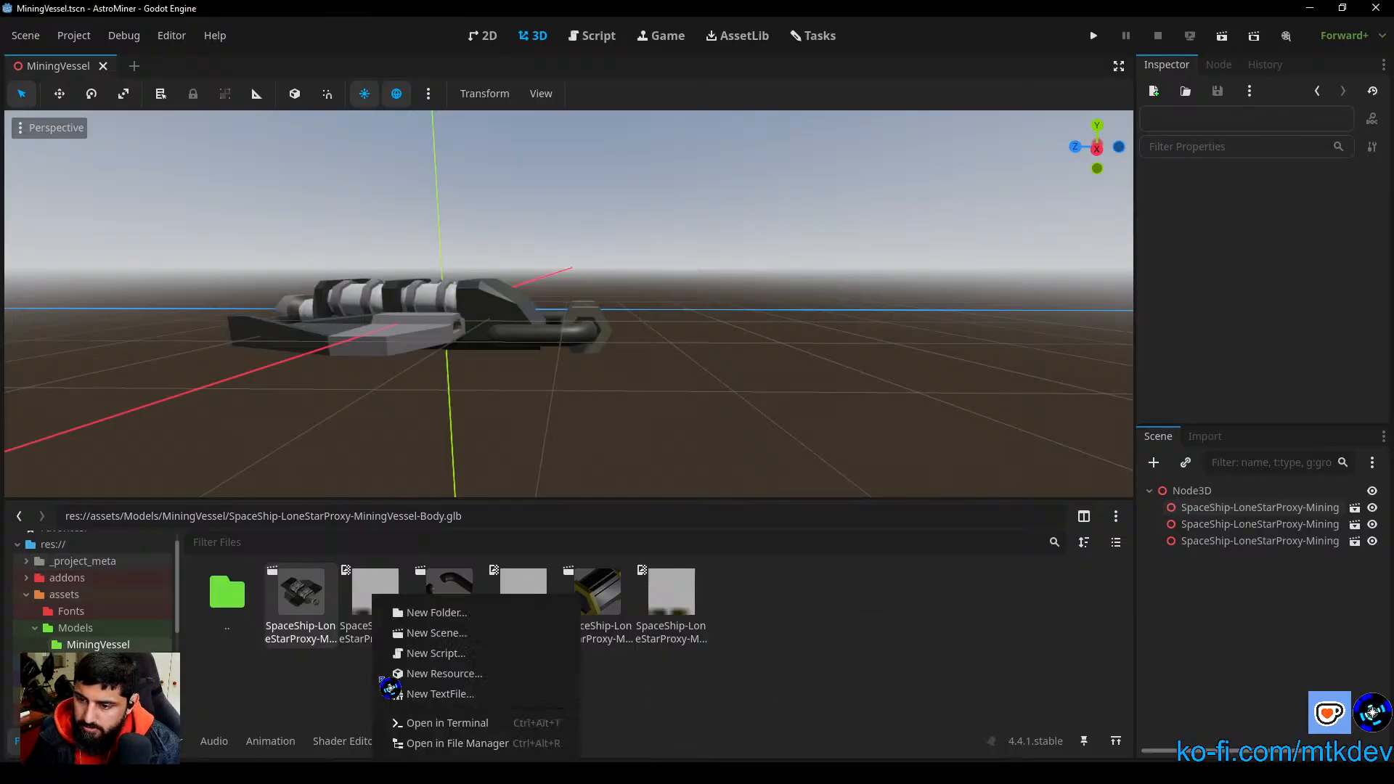
pyautogui.click(419, 614)
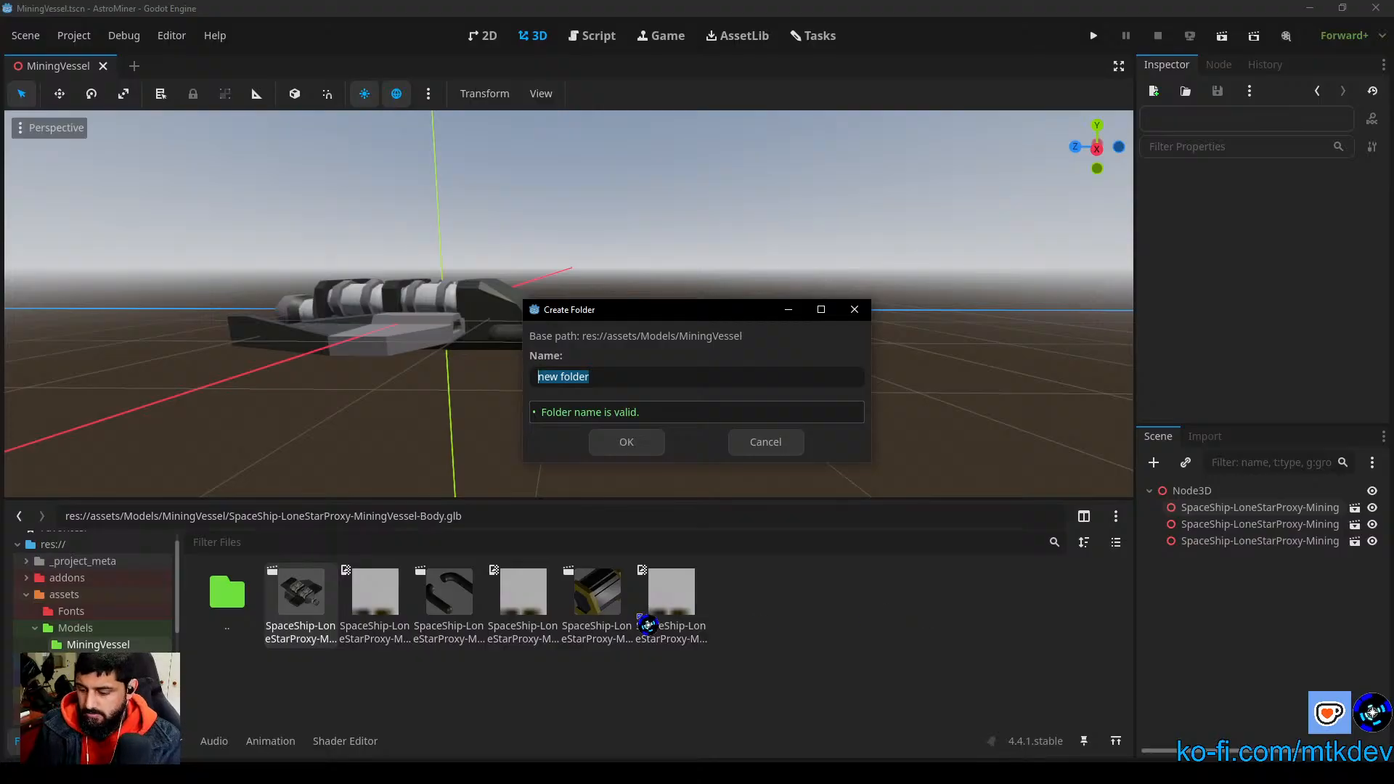
pyautogui.write('OBJ File')
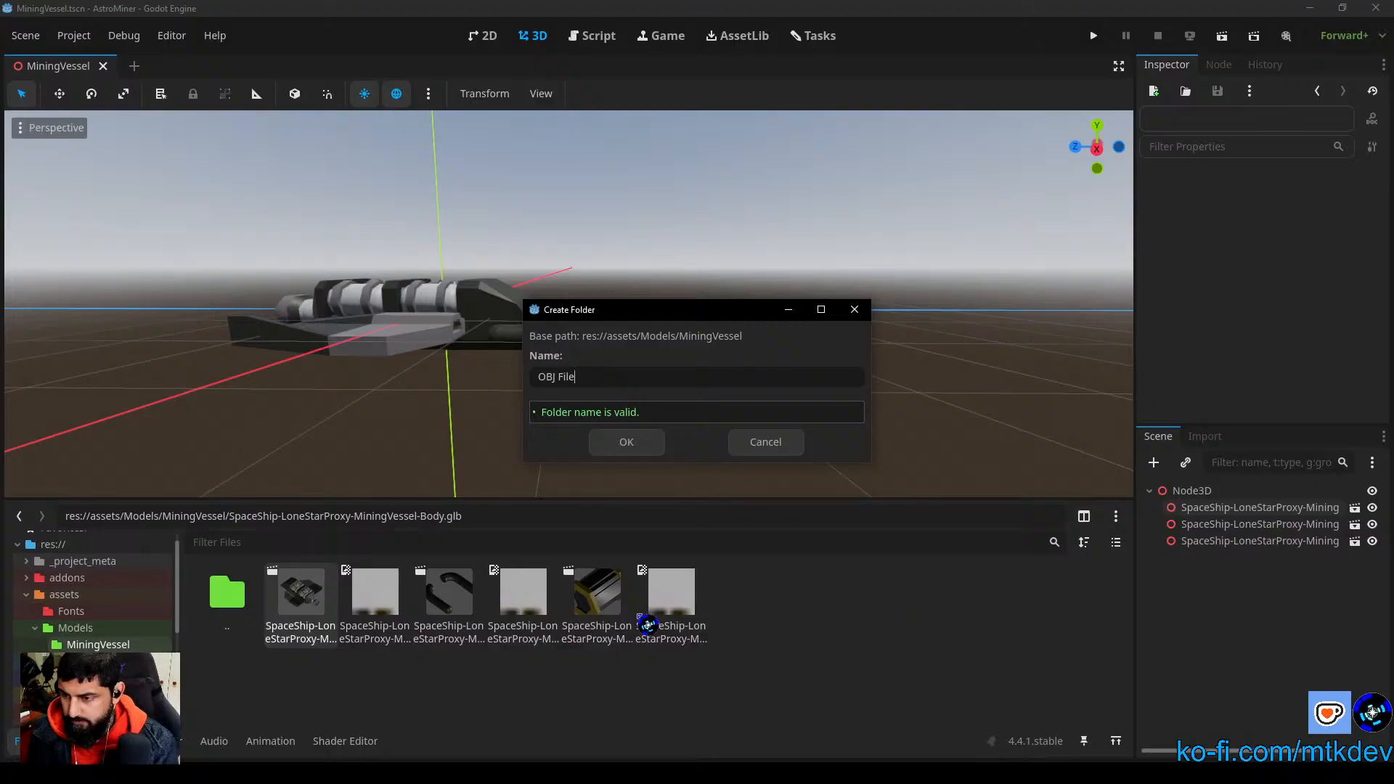
pyautogui.press('Return')
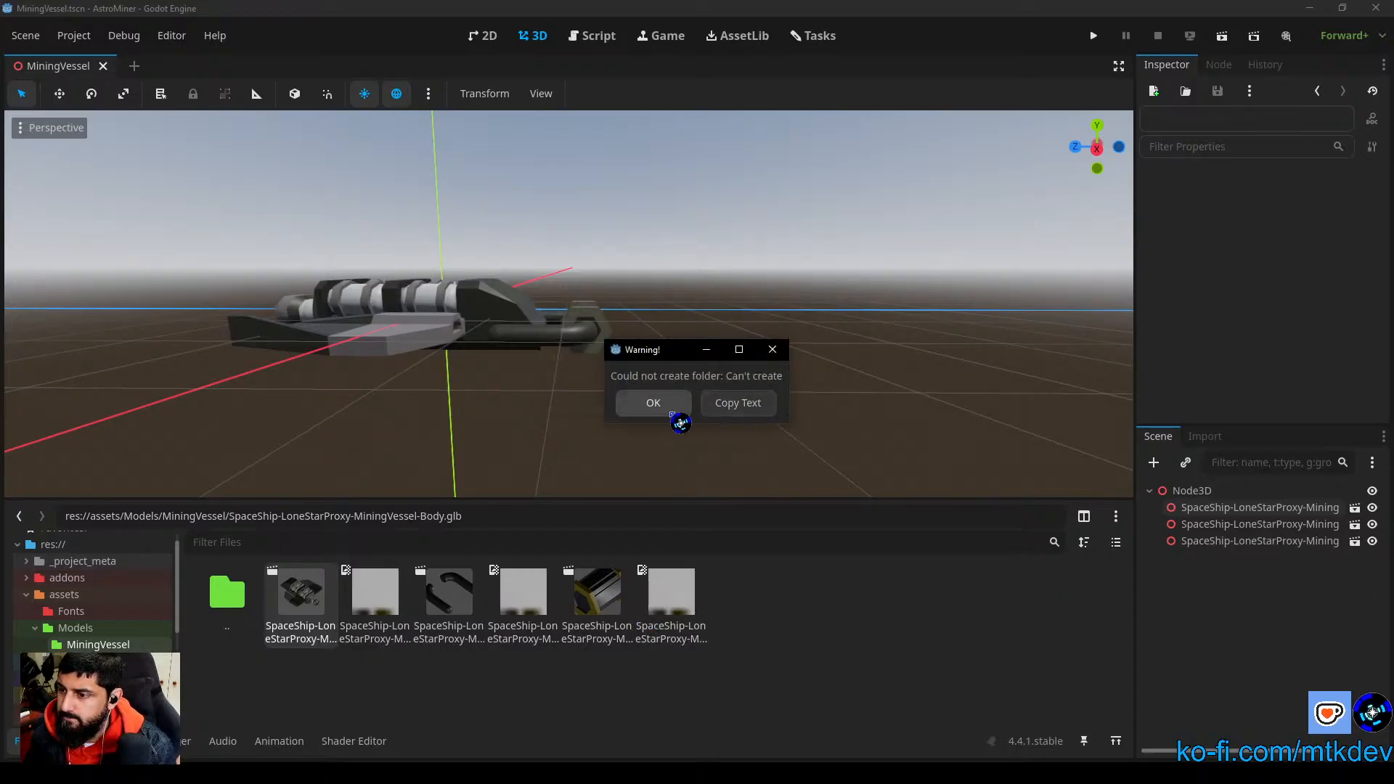
pyautogui.click(677, 411)
# Step: Try to create the subfolder in MiningVessel under the hyphenated name OBJ-Files
pyautogui.rightClick(396, 683)
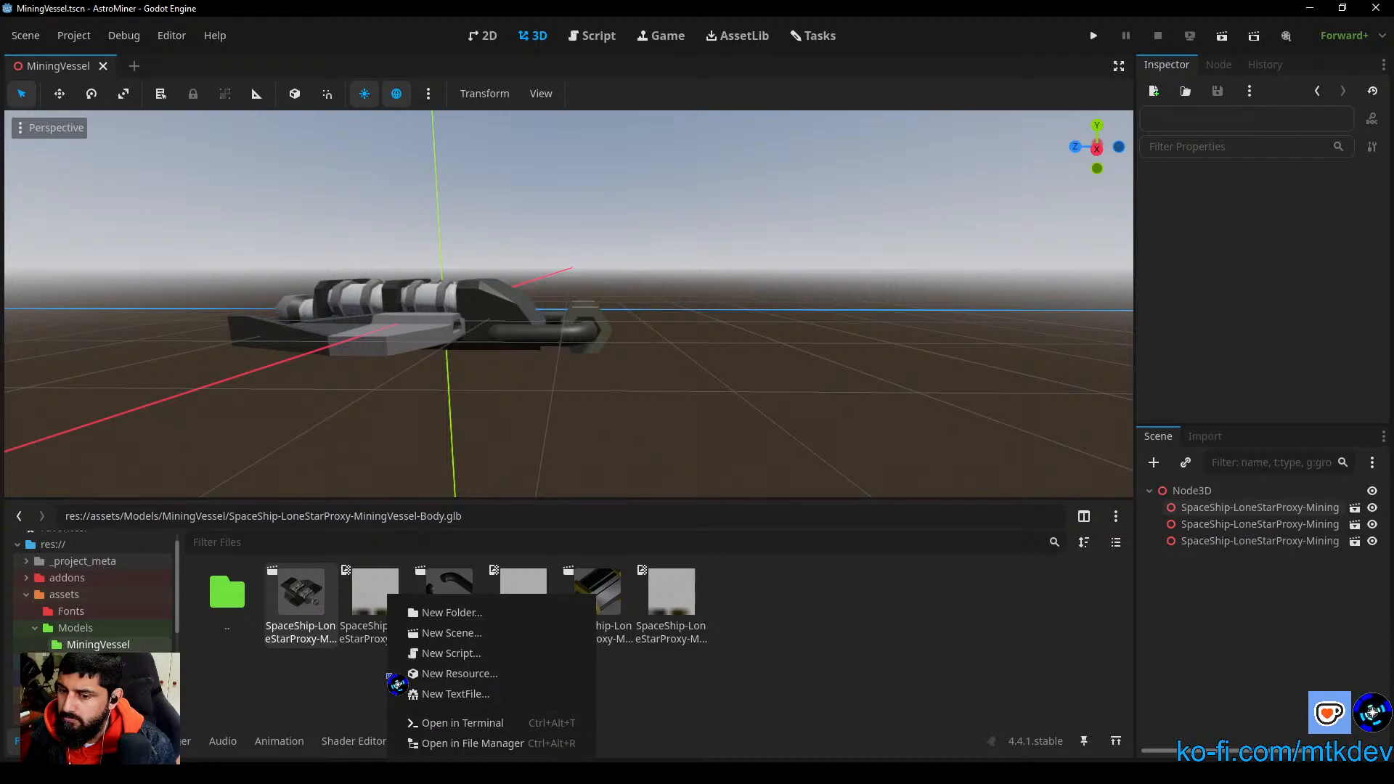
pyautogui.click(443, 613)
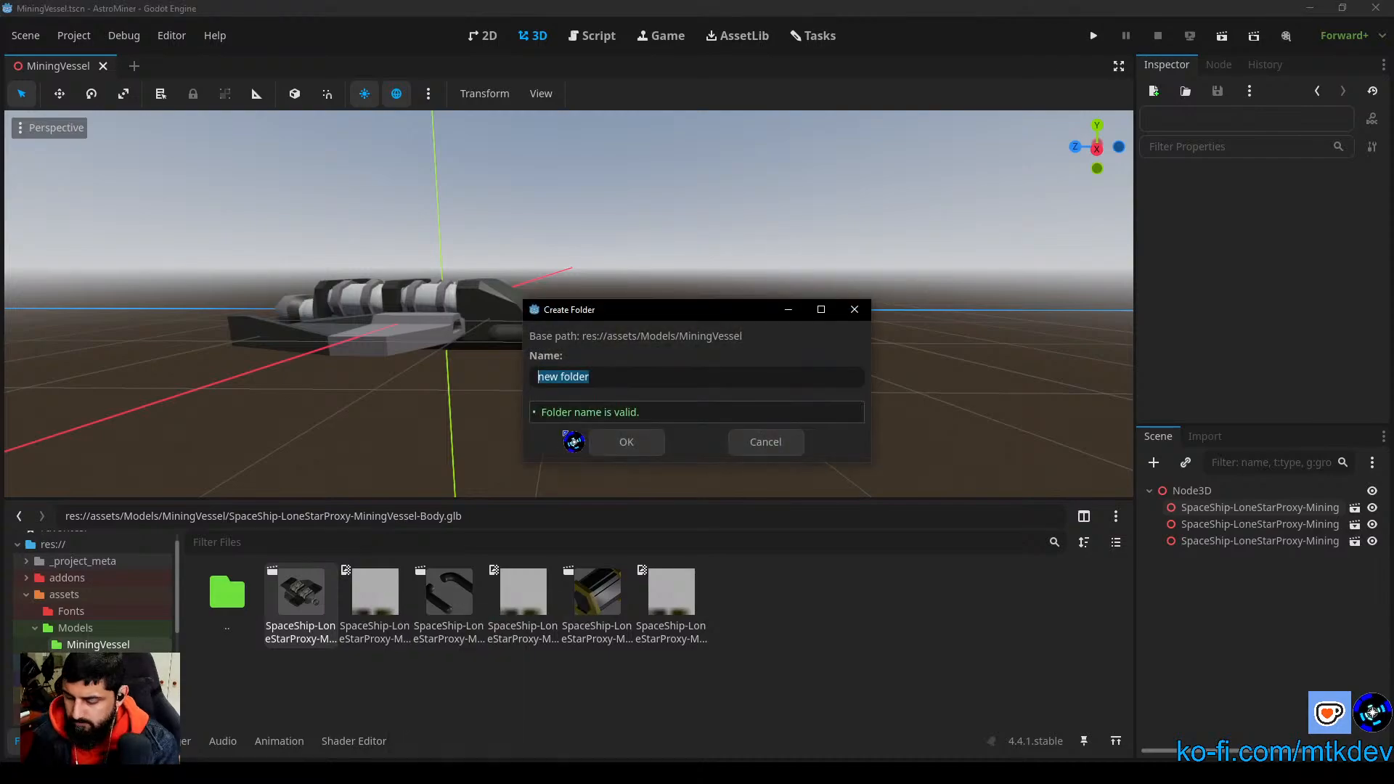
pyautogui.write('OBJ-Files')
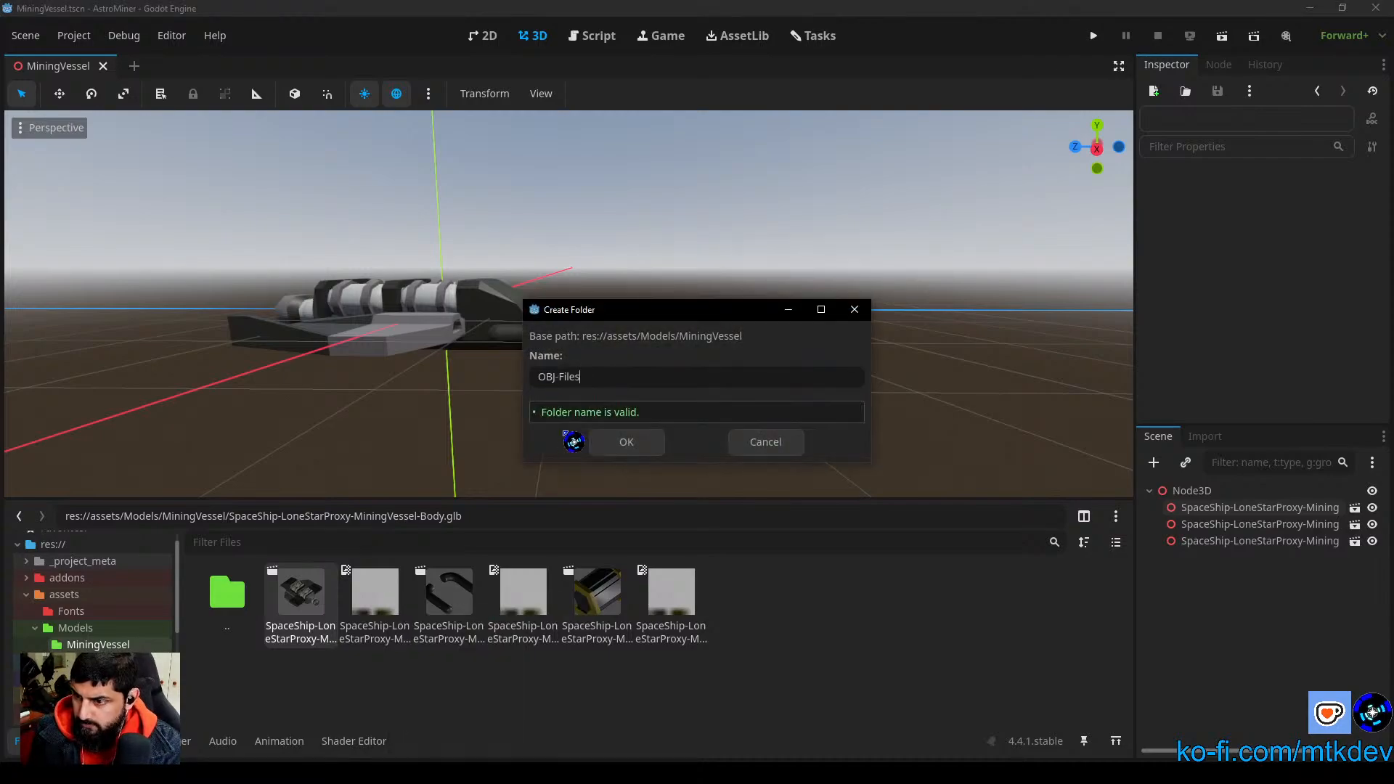
pyautogui.press('Return')
pyautogui.click(676, 407)
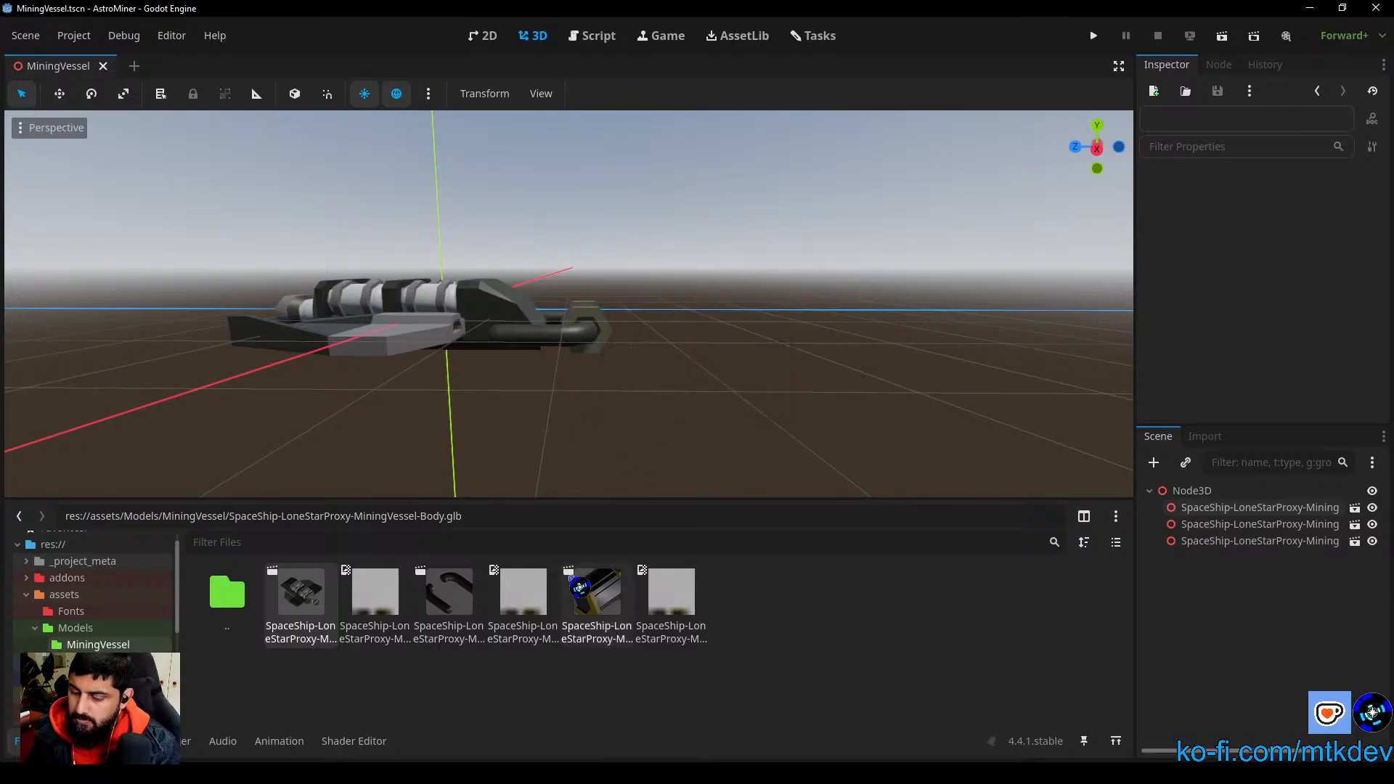
# Step: Try to create a subfolder named OBJ in the MiningVessel folder
pyautogui.rightClick(473, 713)
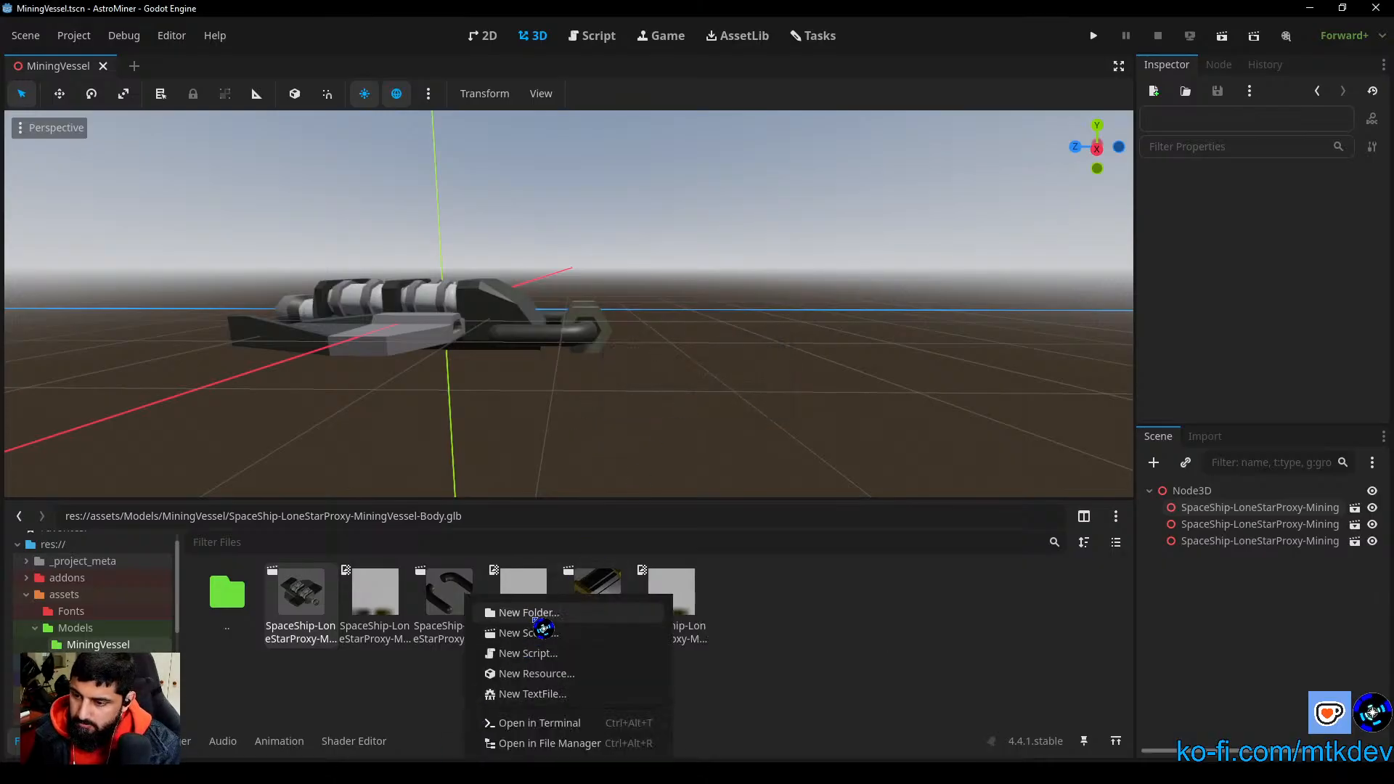
pyautogui.click(529, 614)
pyautogui.write('OBJ_File')
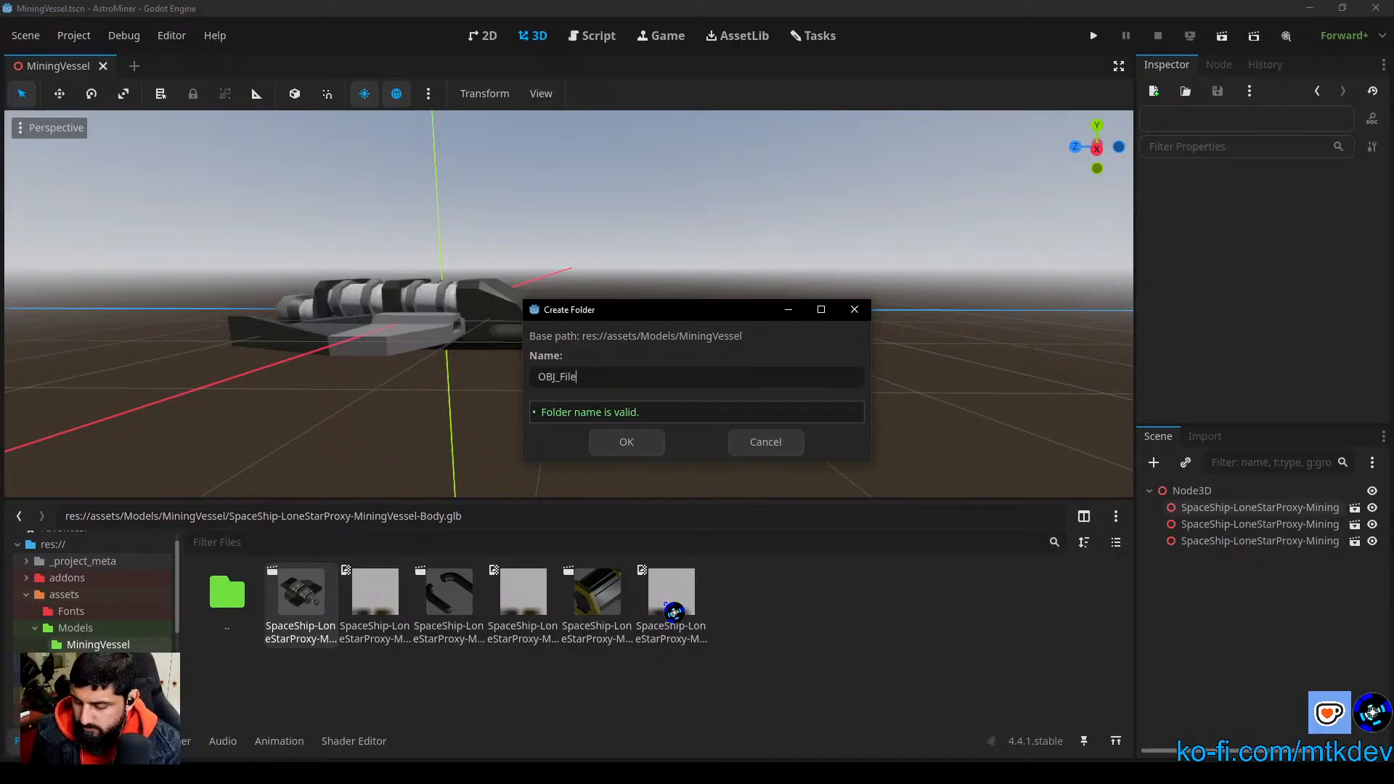
pyautogui.press('Return')
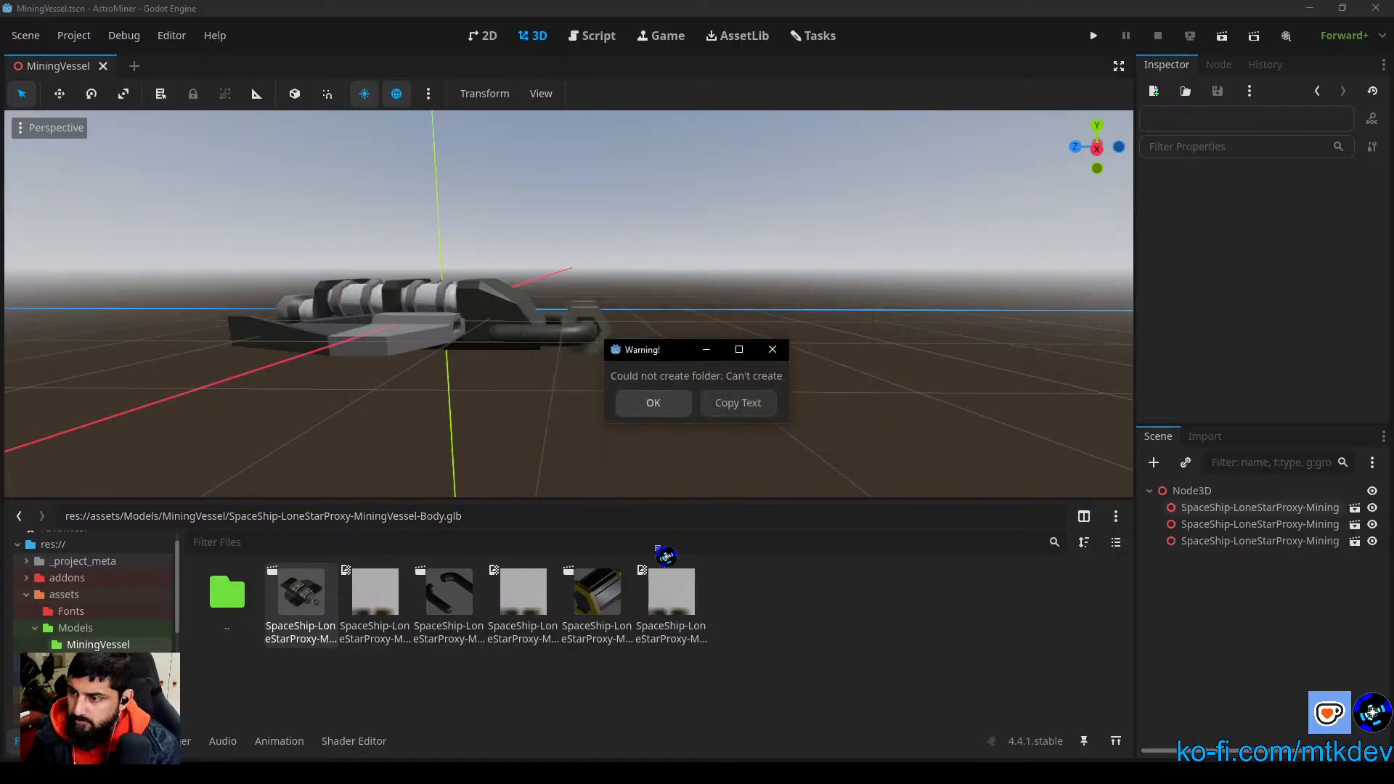
pyautogui.click(646, 402)
# Step: Try to create the MiningVessel subfolder with the name OBJFiles, without a space
pyautogui.rightClick(732, 674)
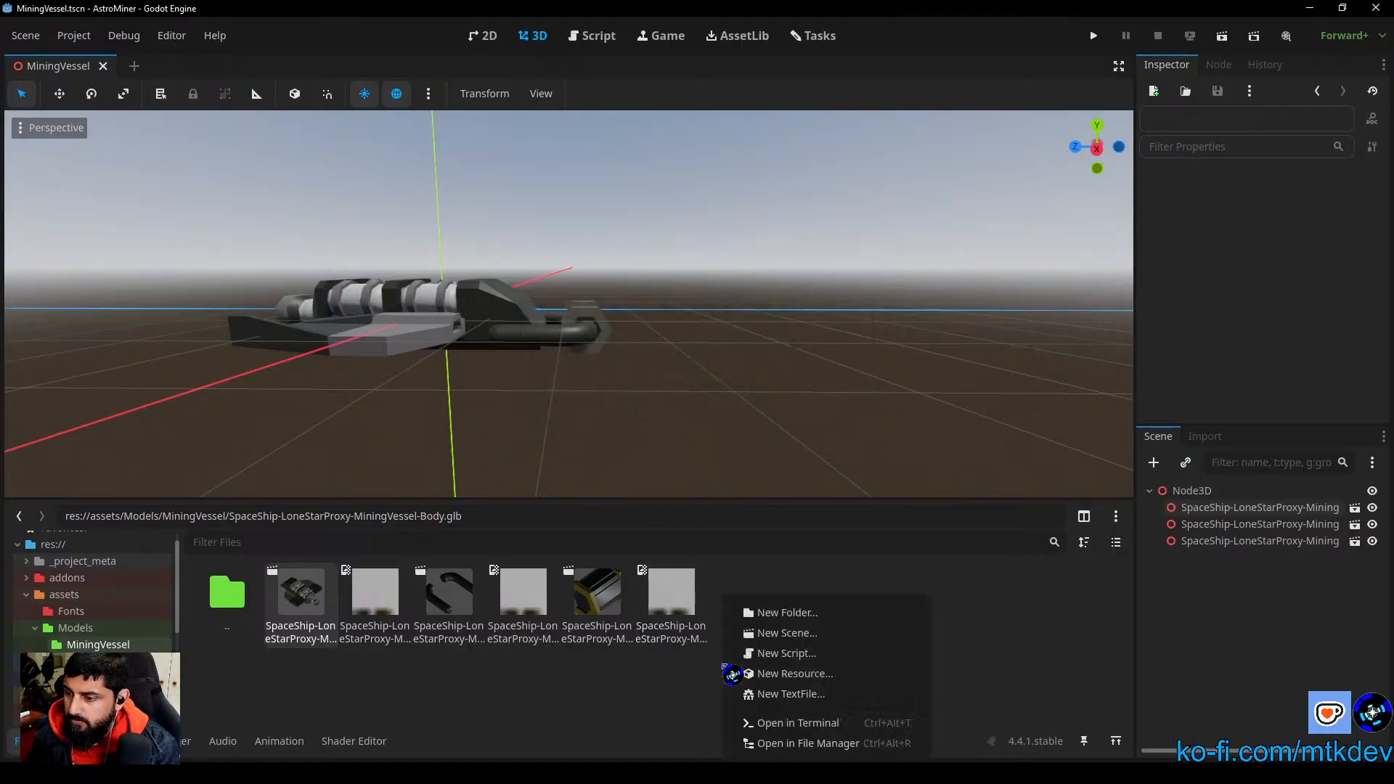
pyautogui.click(835, 617)
pyautogui.write('OBJ')
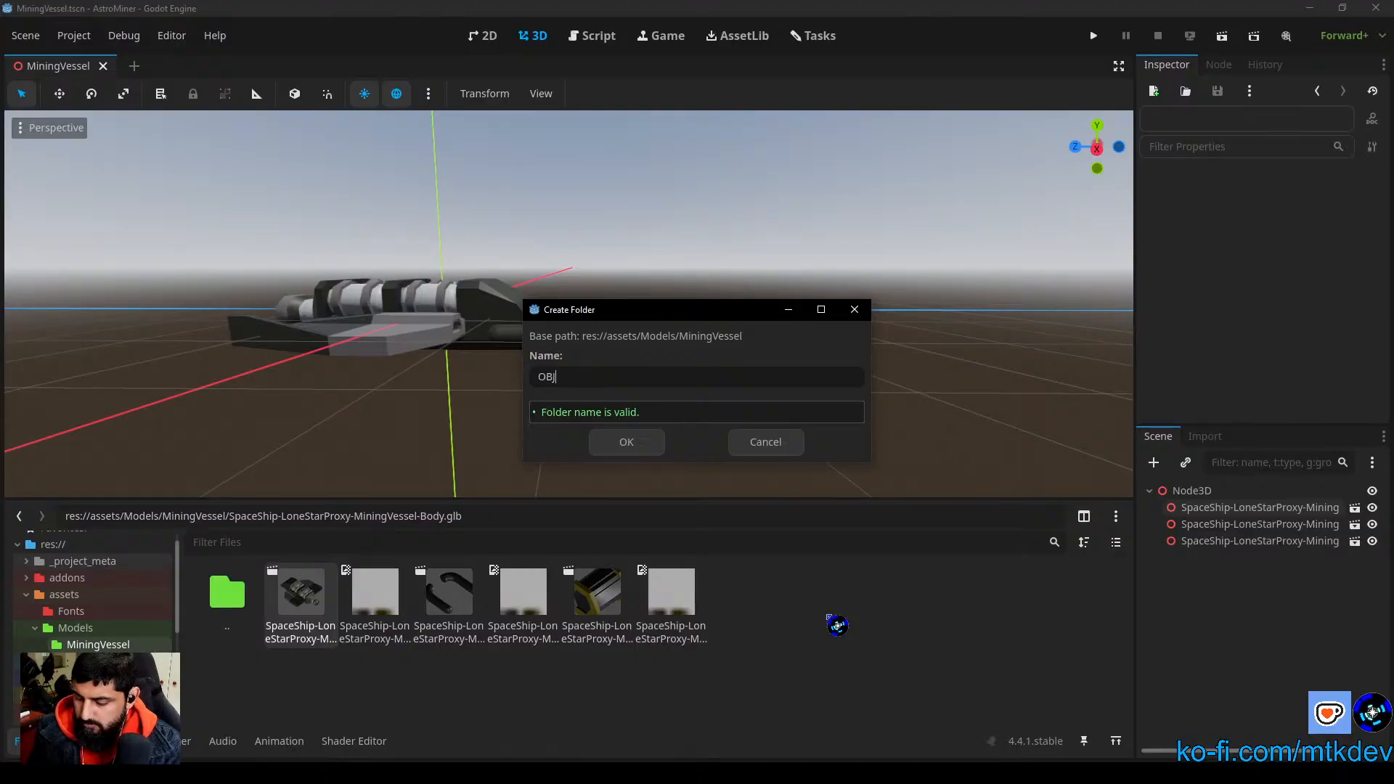
pyautogui.write('Files')
pyautogui.press('Return')
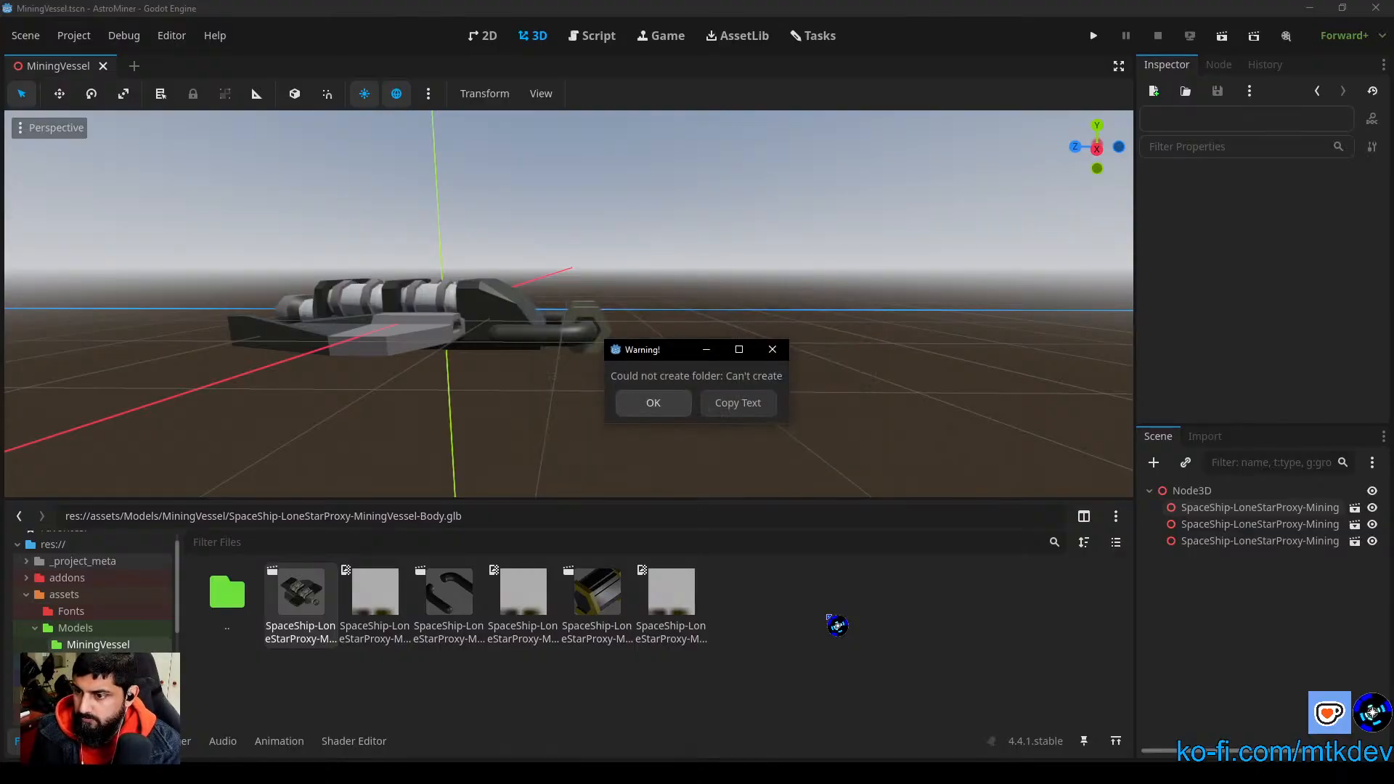
pyautogui.click(683, 413)
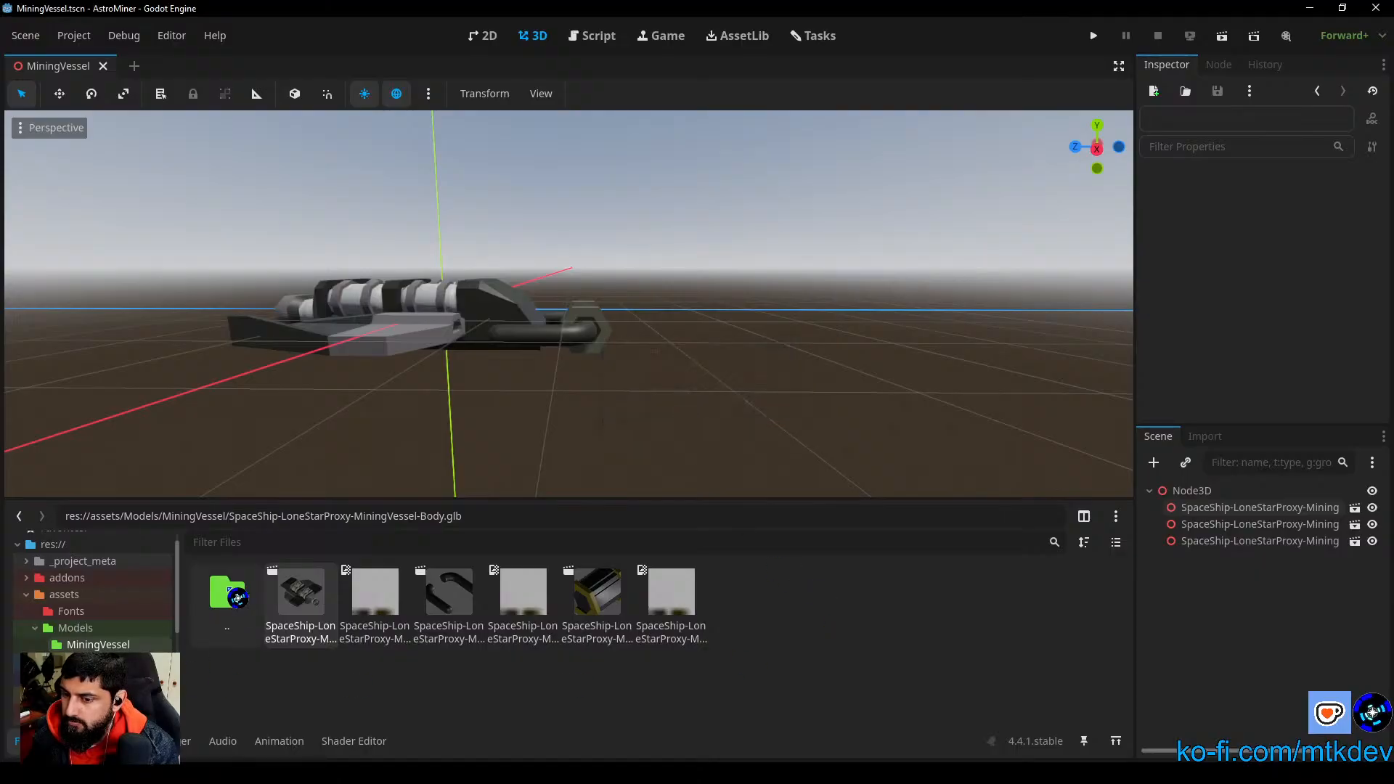
# Step: Try to create the MiningVessel subfolder with the all-lowercase name objfiles
pyautogui.rightClick(748, 700)
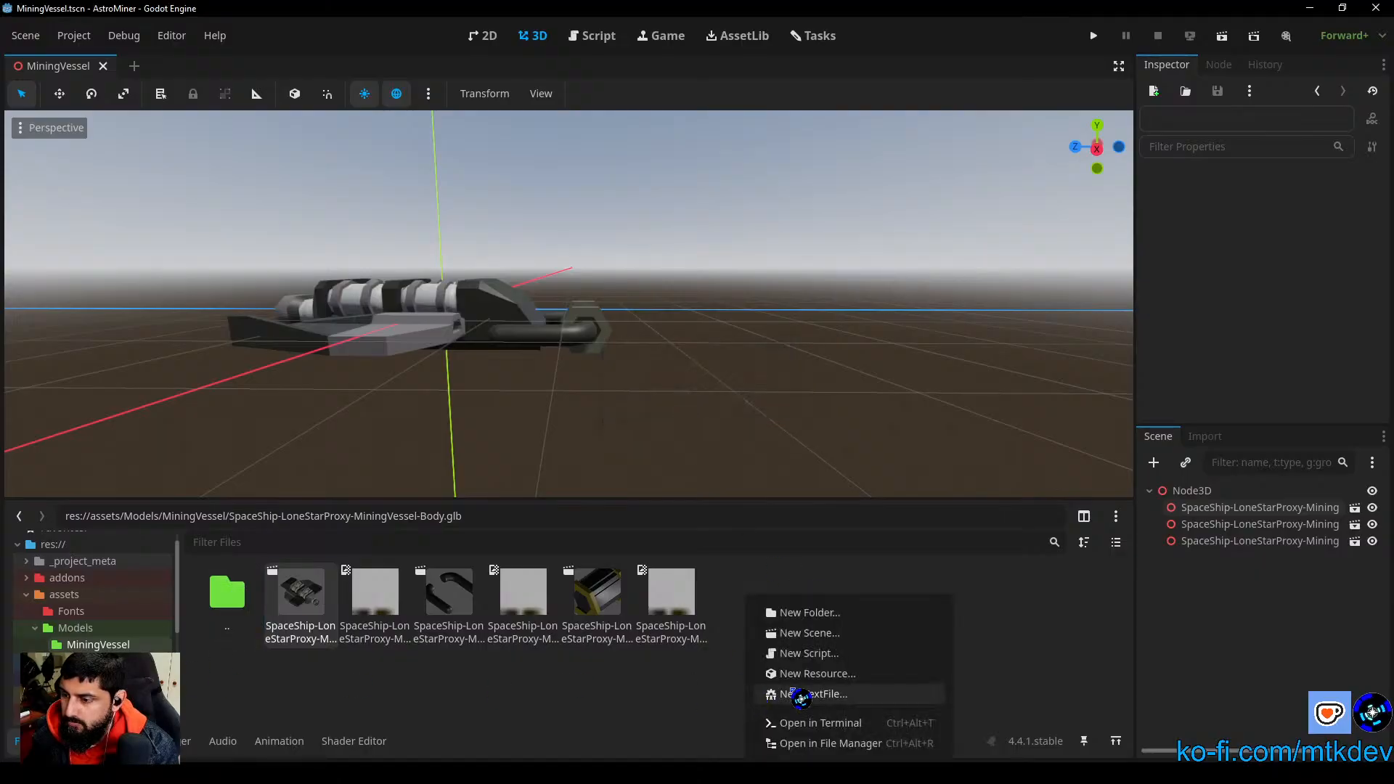
pyautogui.click(857, 614)
pyautogui.write('obj')
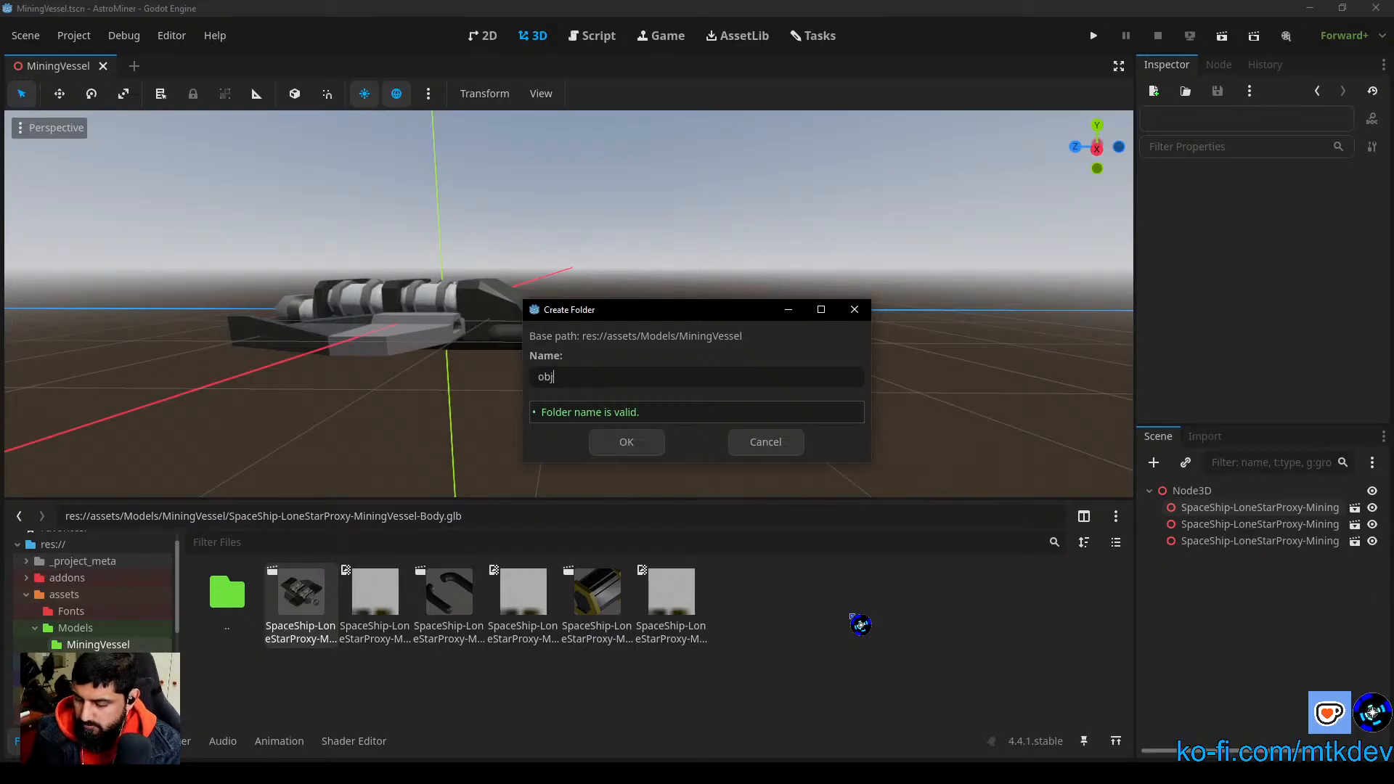
pyautogui.write('files')
pyautogui.press('Return')
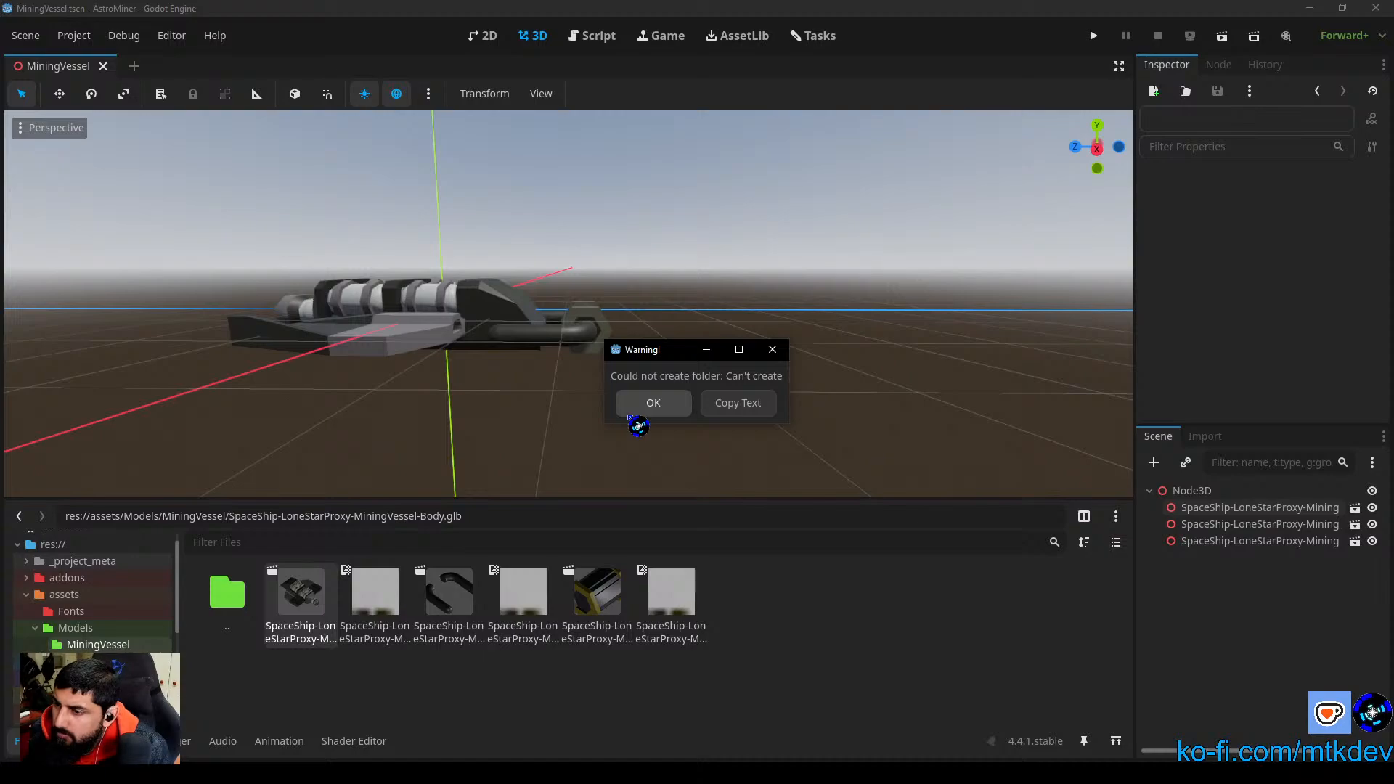
pyautogui.click(663, 404)
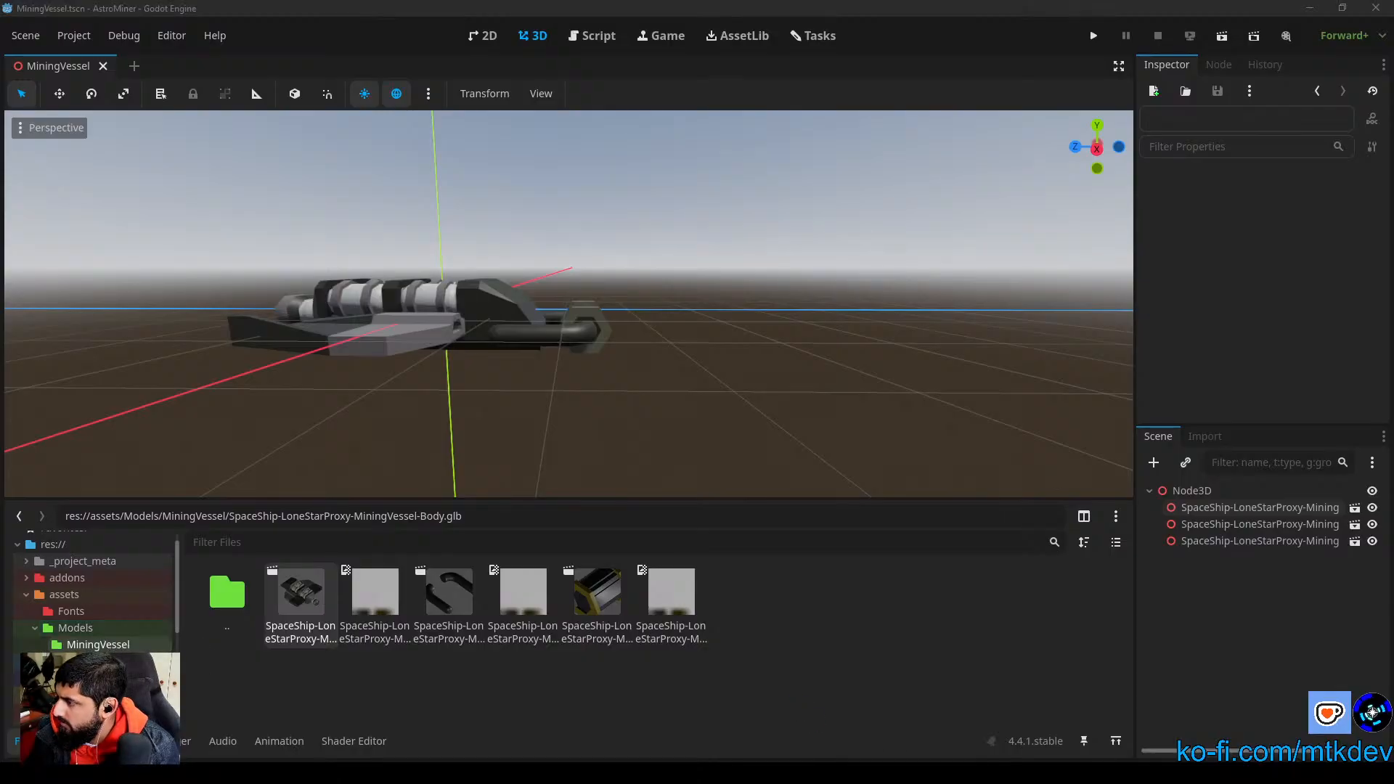
# Step: Import the exported mining vessel arms, barrel and main body OBJ files into the project's MiningVessel folder
pyautogui.moveTo(1191, 585); pyautogui.dragTo(805, 626)
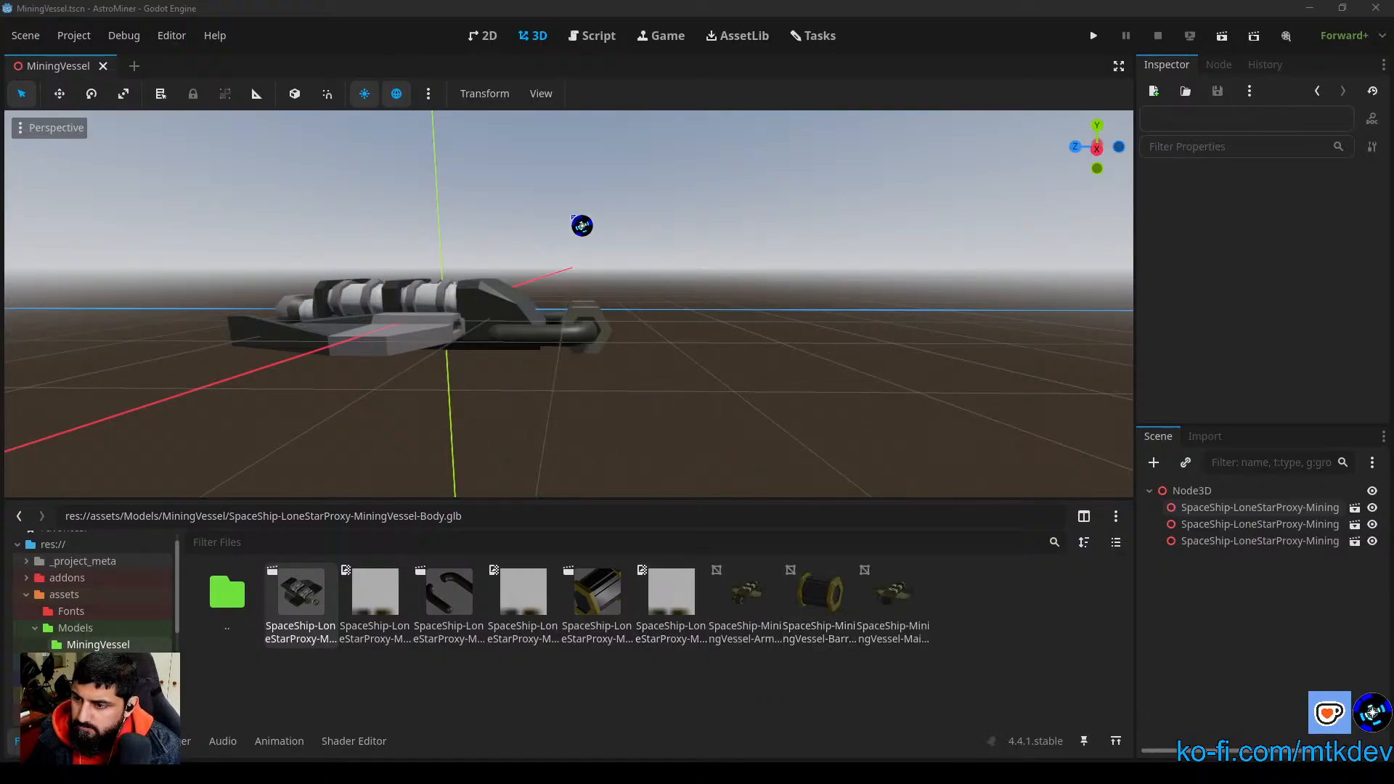
# Step: Delete the three SpaceShip-LoneStarProxy model nodes from the MiningVessel scene and select the root Node3D
pyautogui.moveTo(921, 439); pyautogui.dragTo(170, 206)
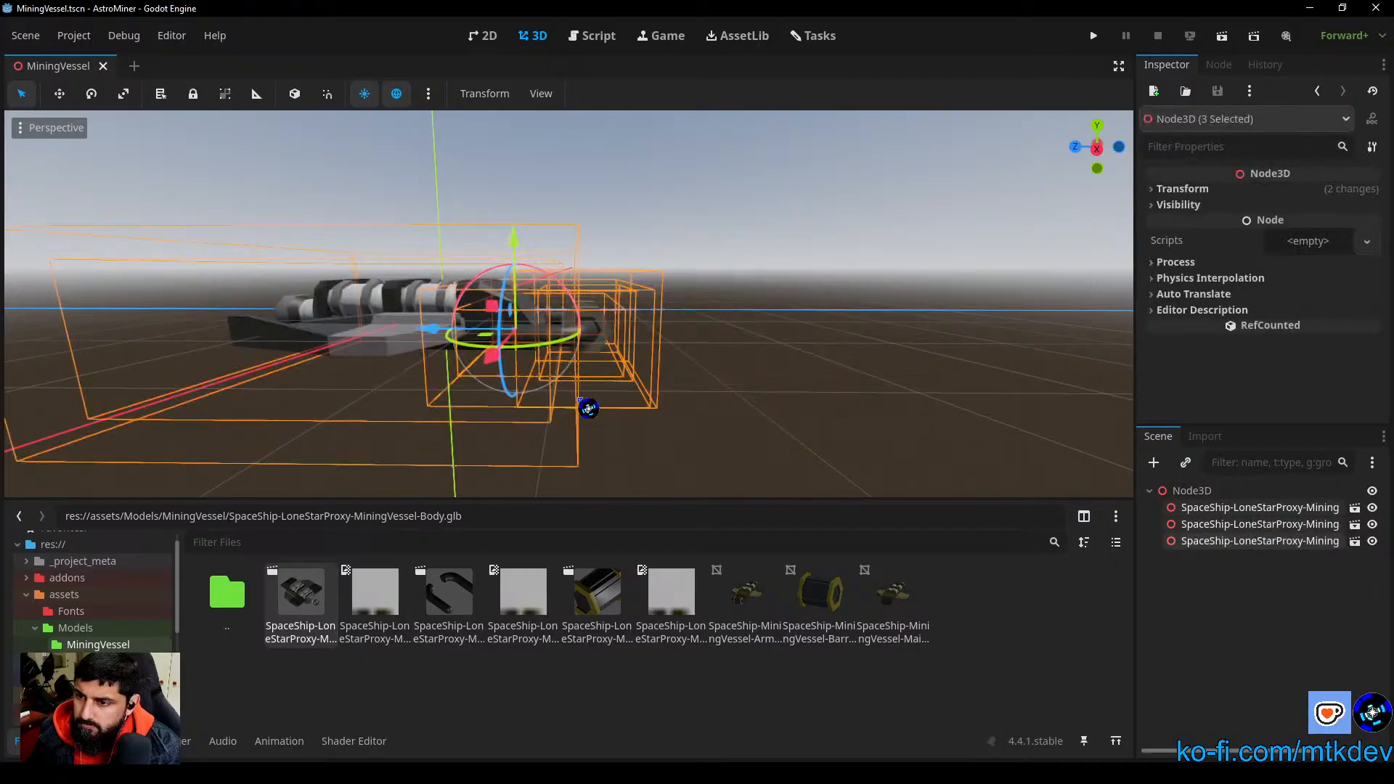
pyautogui.press('Delete')
pyautogui.click(667, 415)
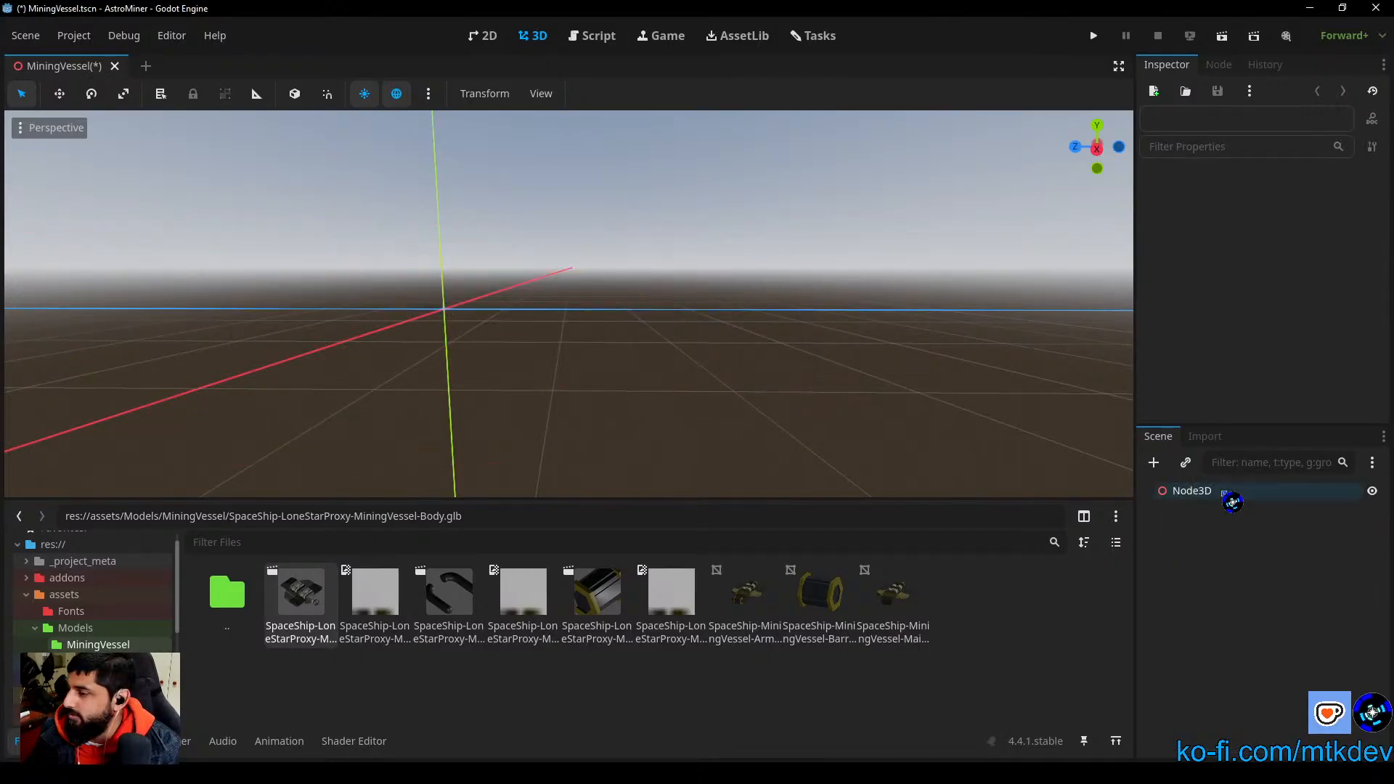
pyautogui.click(1192, 491)
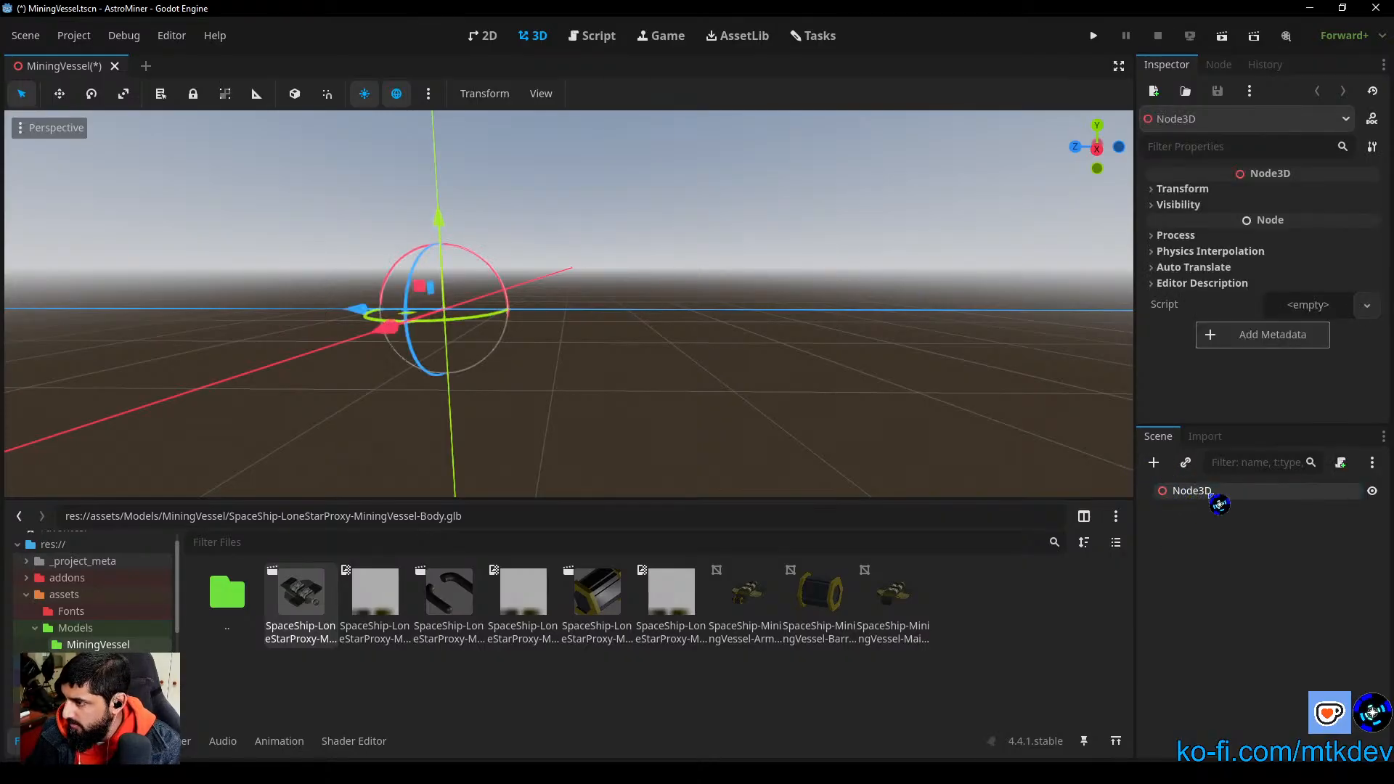
# Step: Rename the scene's root Node3D to MiningVessel
pyautogui.doubleClick(1220, 491)
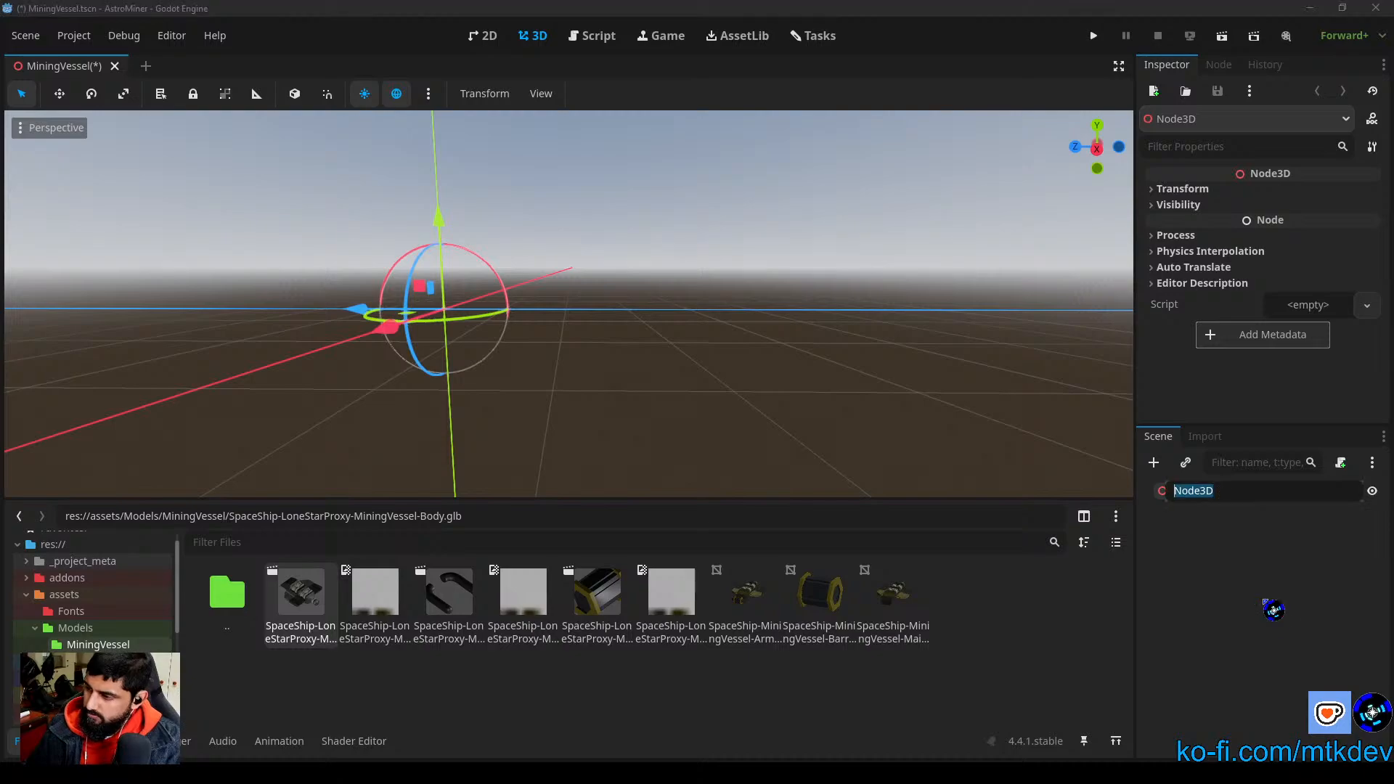
pyautogui.write('MiningVessel')
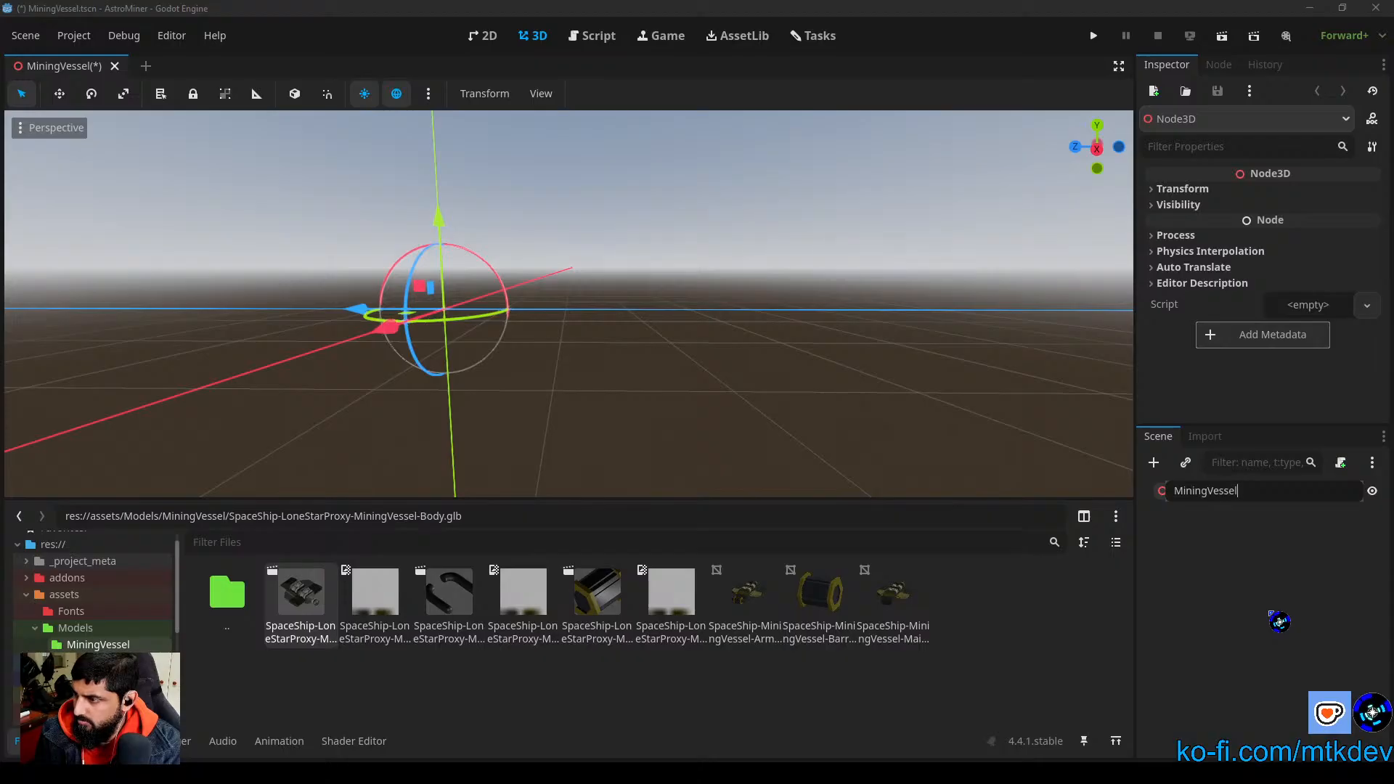
pyautogui.press('Return')
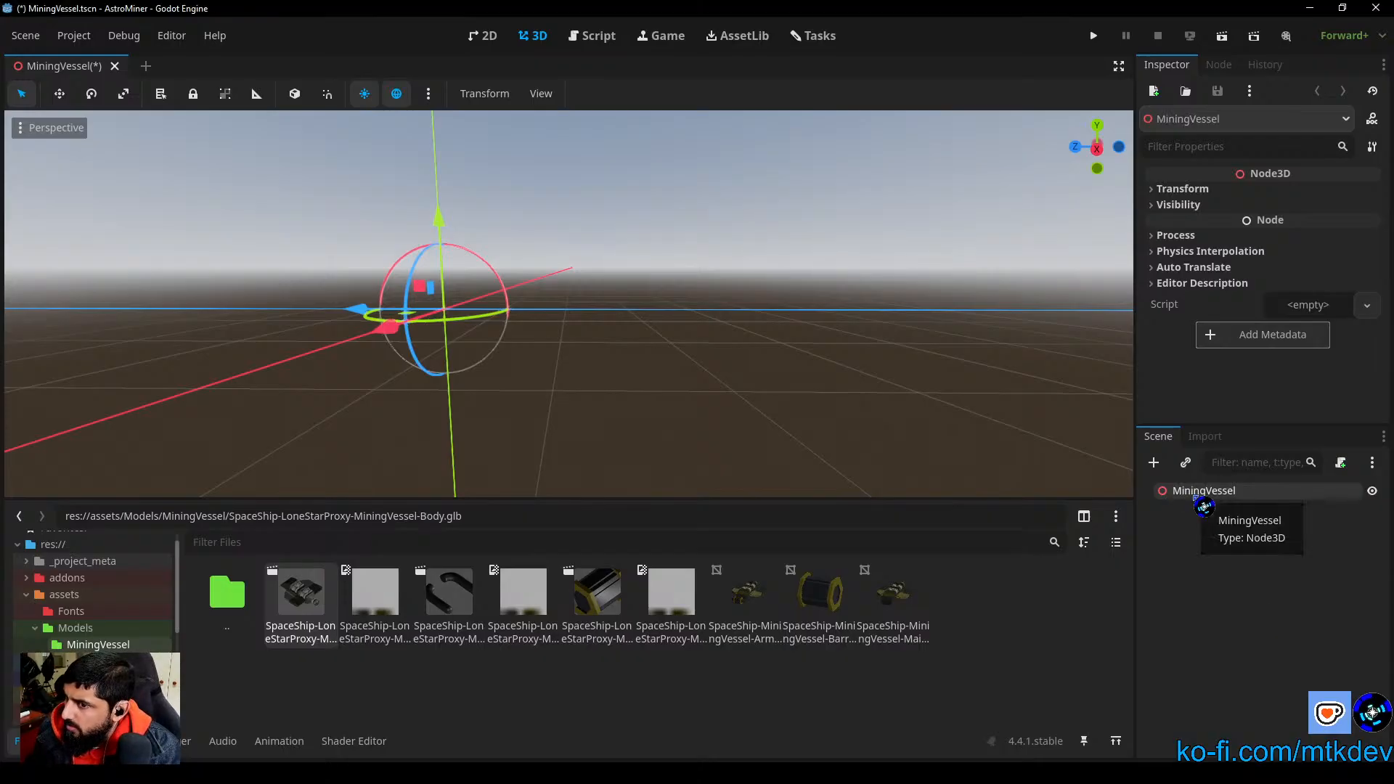
# Step: Change the MiningVessel root node's type to CharacterBody3D and read its configuration warning
pyautogui.rightClick(1200, 501)
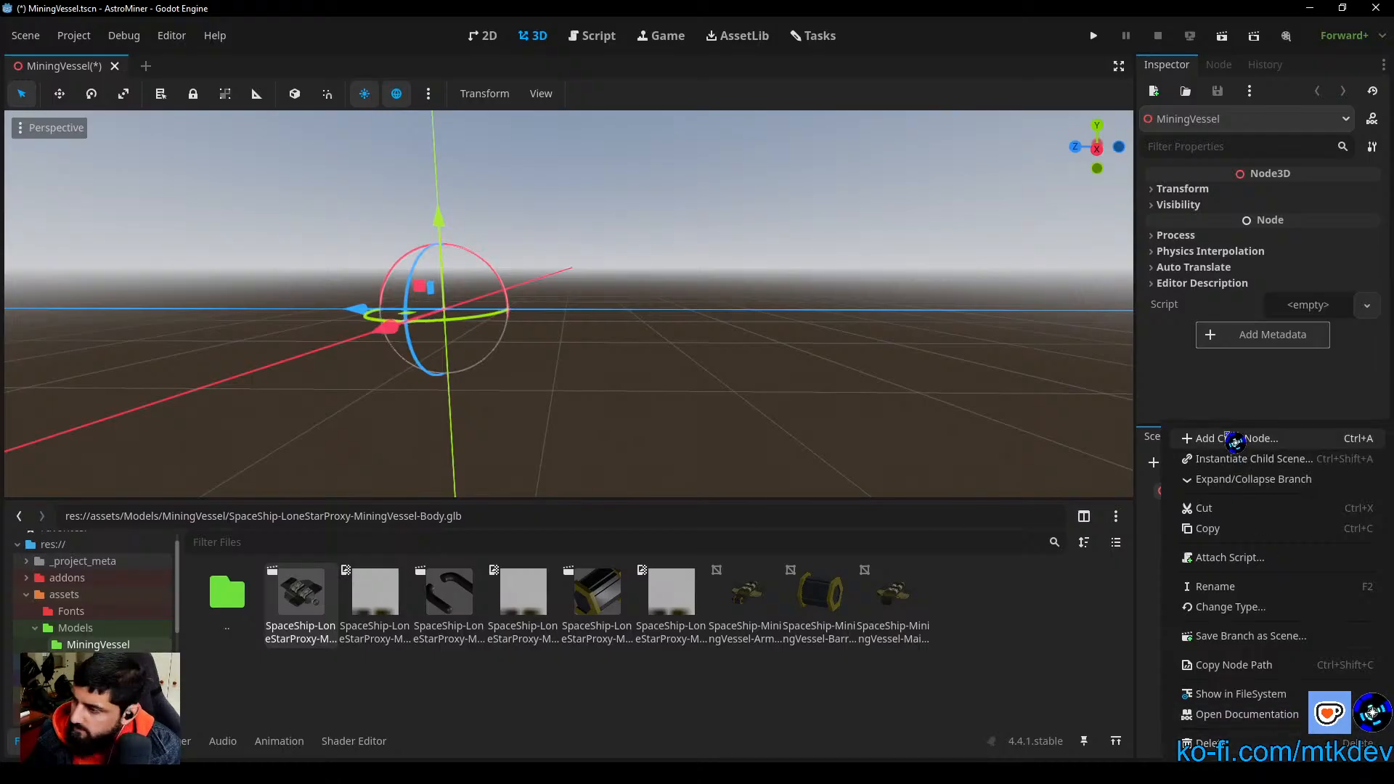
pyautogui.click(1267, 609)
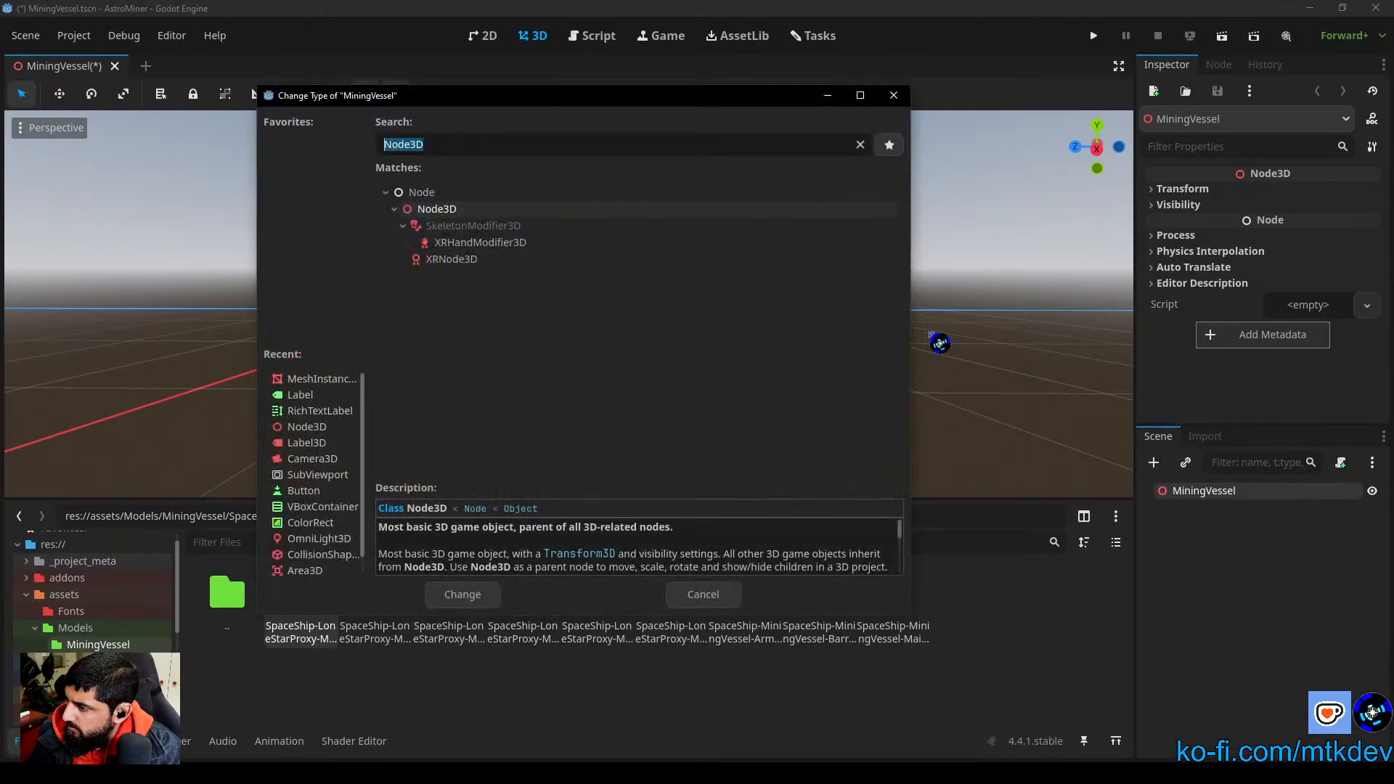
pyautogui.scroll(-1, 317, 402)
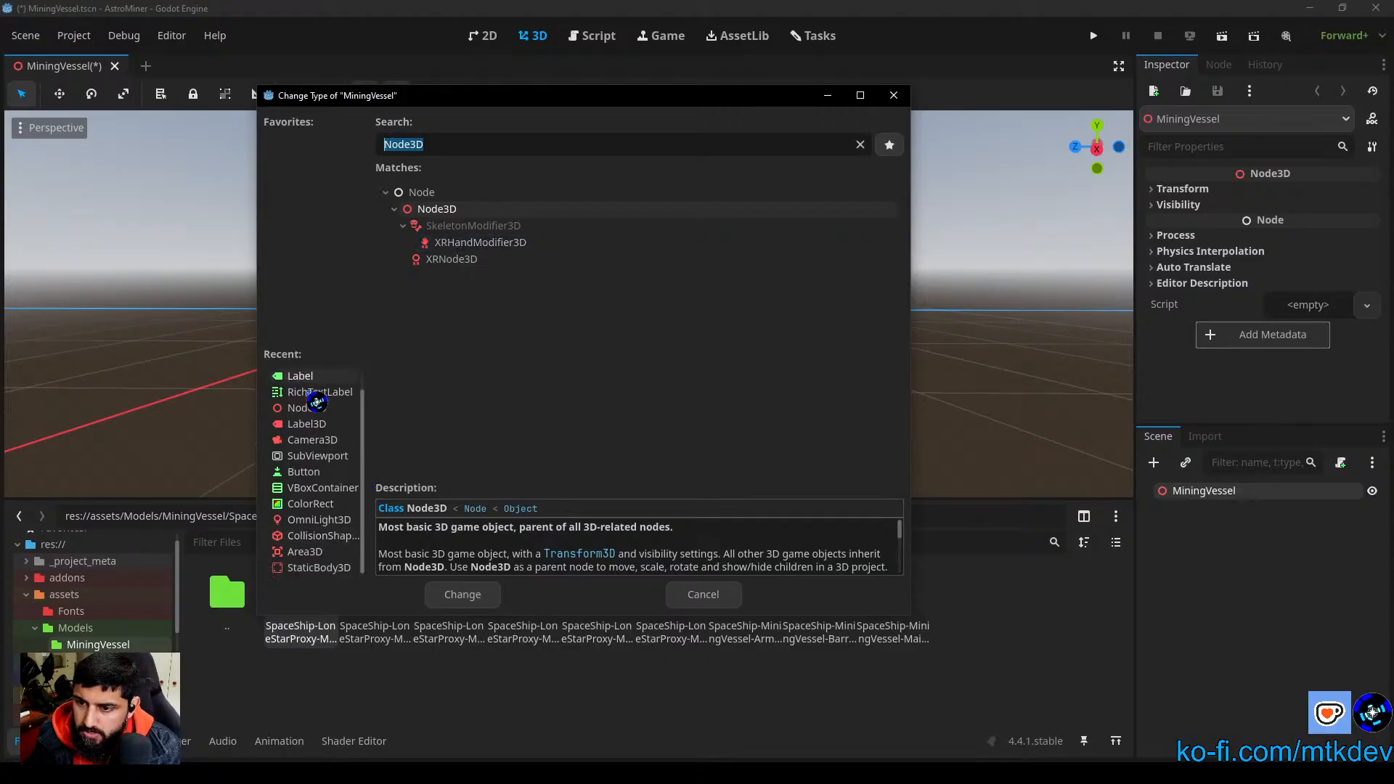
pyautogui.scroll(1, 353, 550)
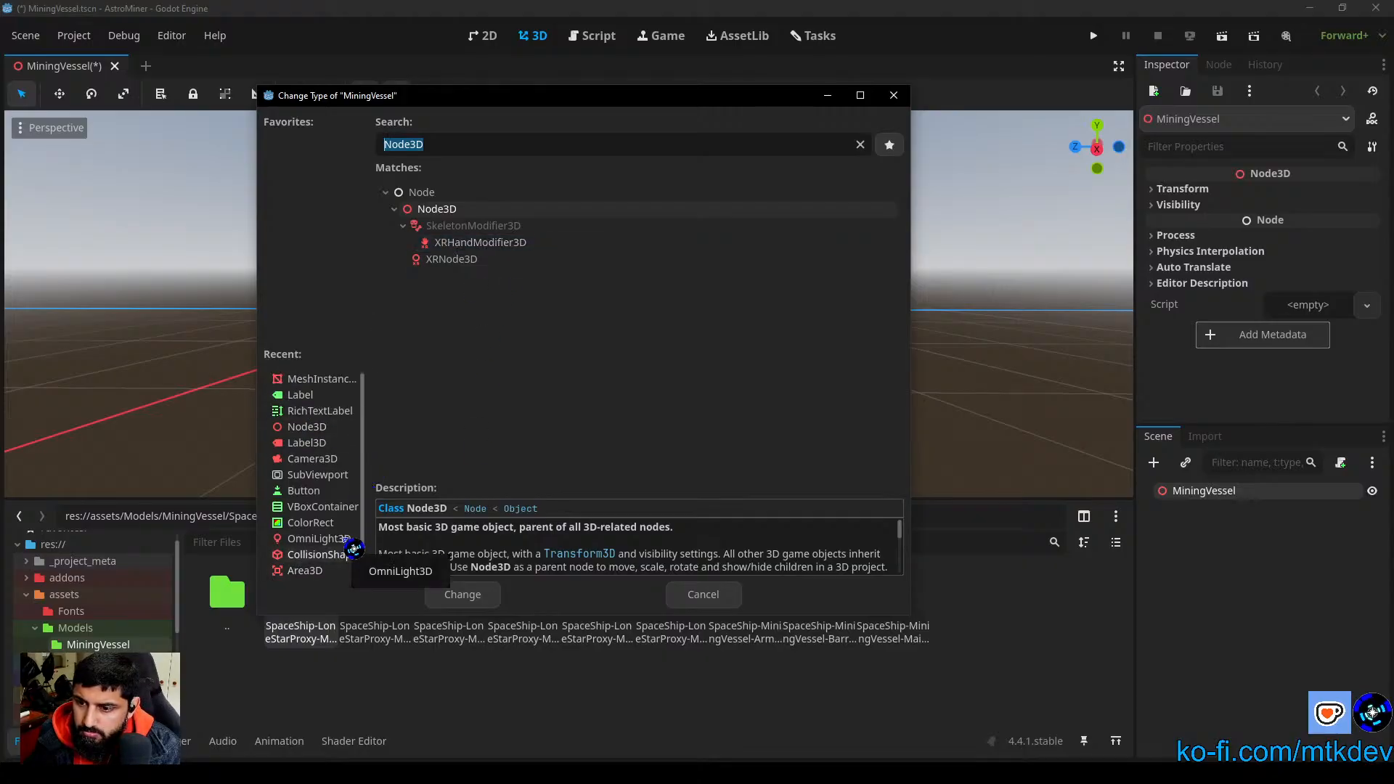
pyautogui.scroll(-1, 354, 550)
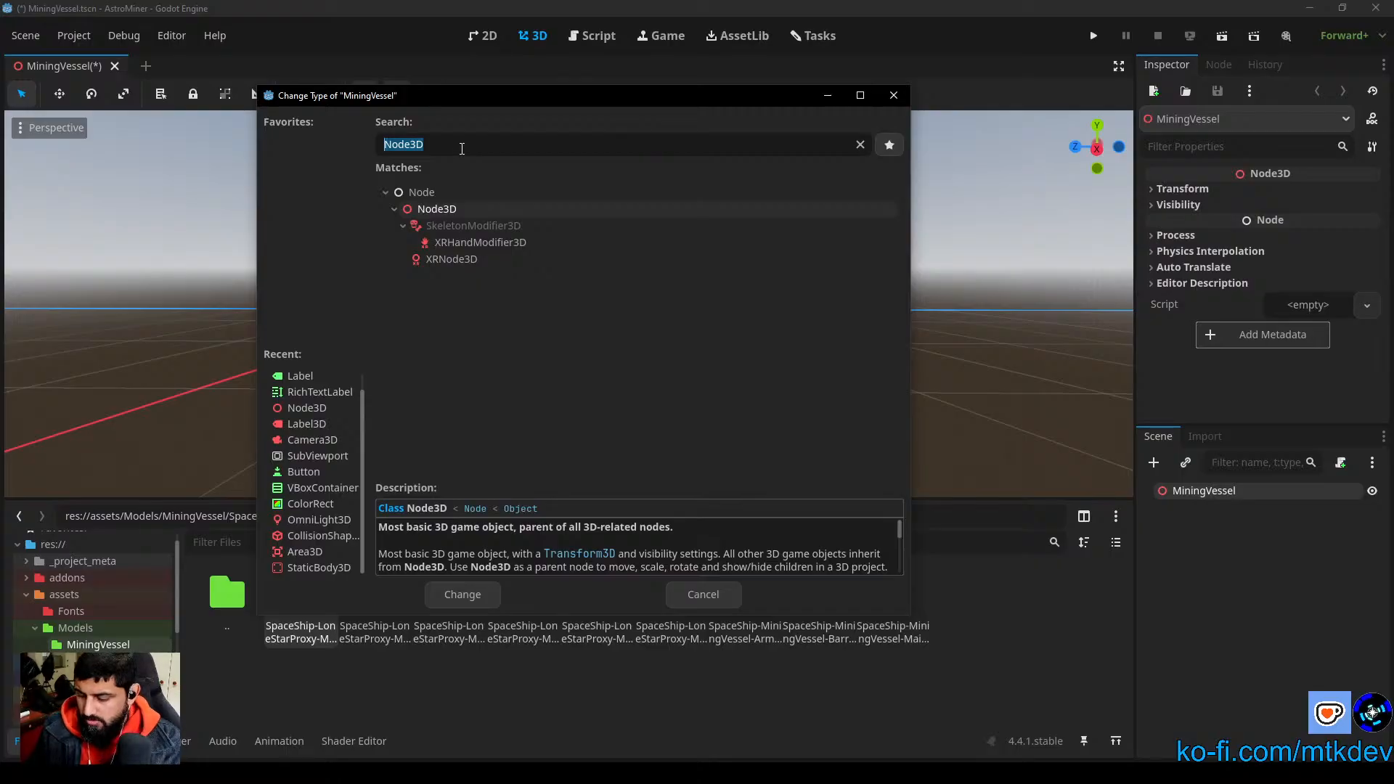
pyautogui.write('chara')
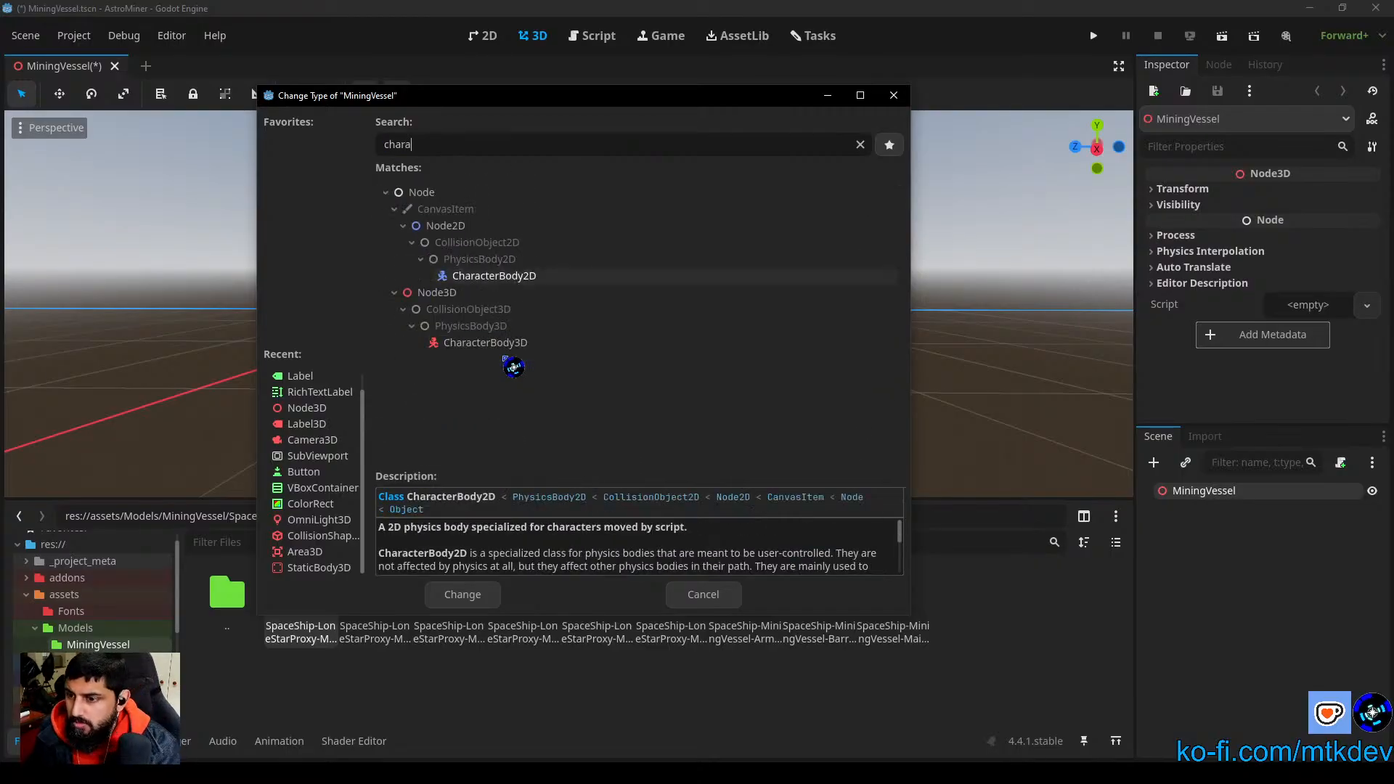
pyautogui.click(494, 344)
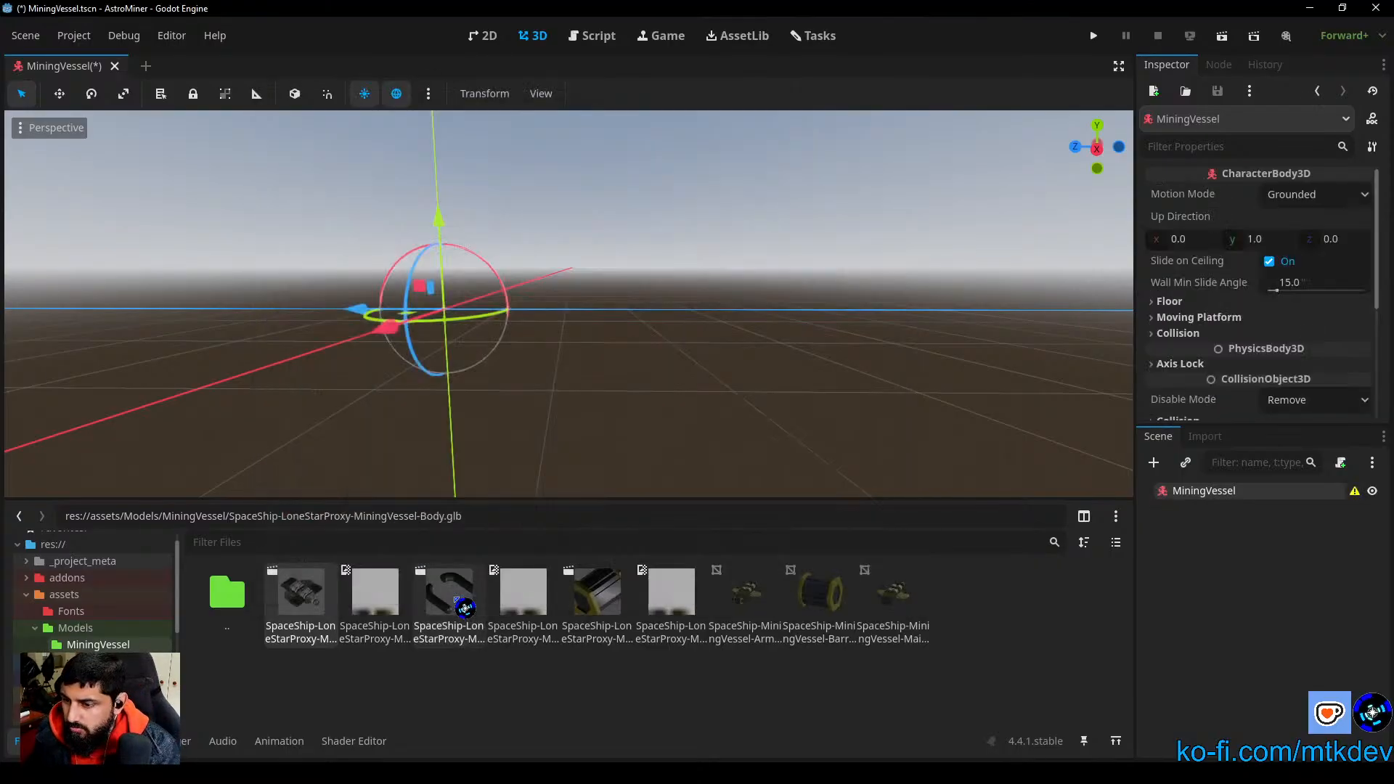
pyautogui.click(462, 596)
pyautogui.click(1355, 492)
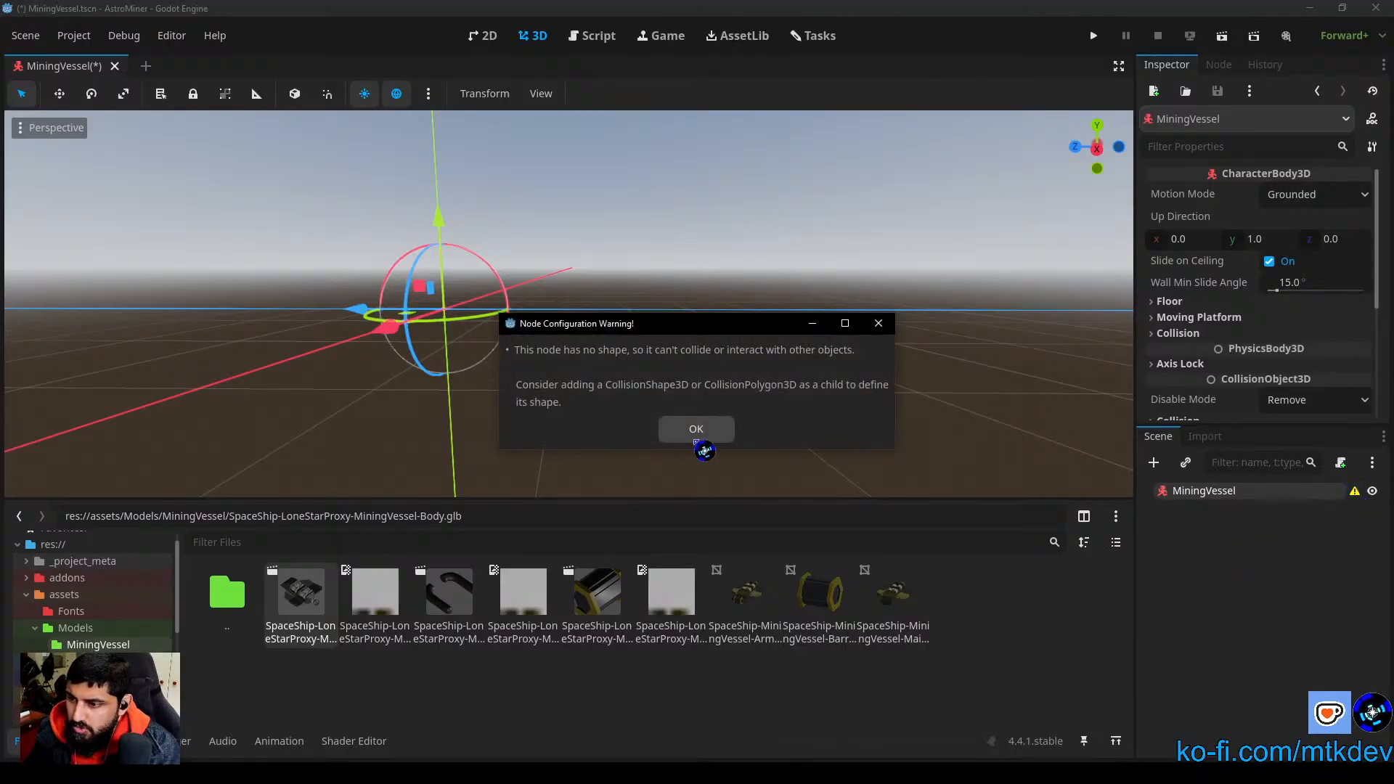
pyautogui.click(701, 434)
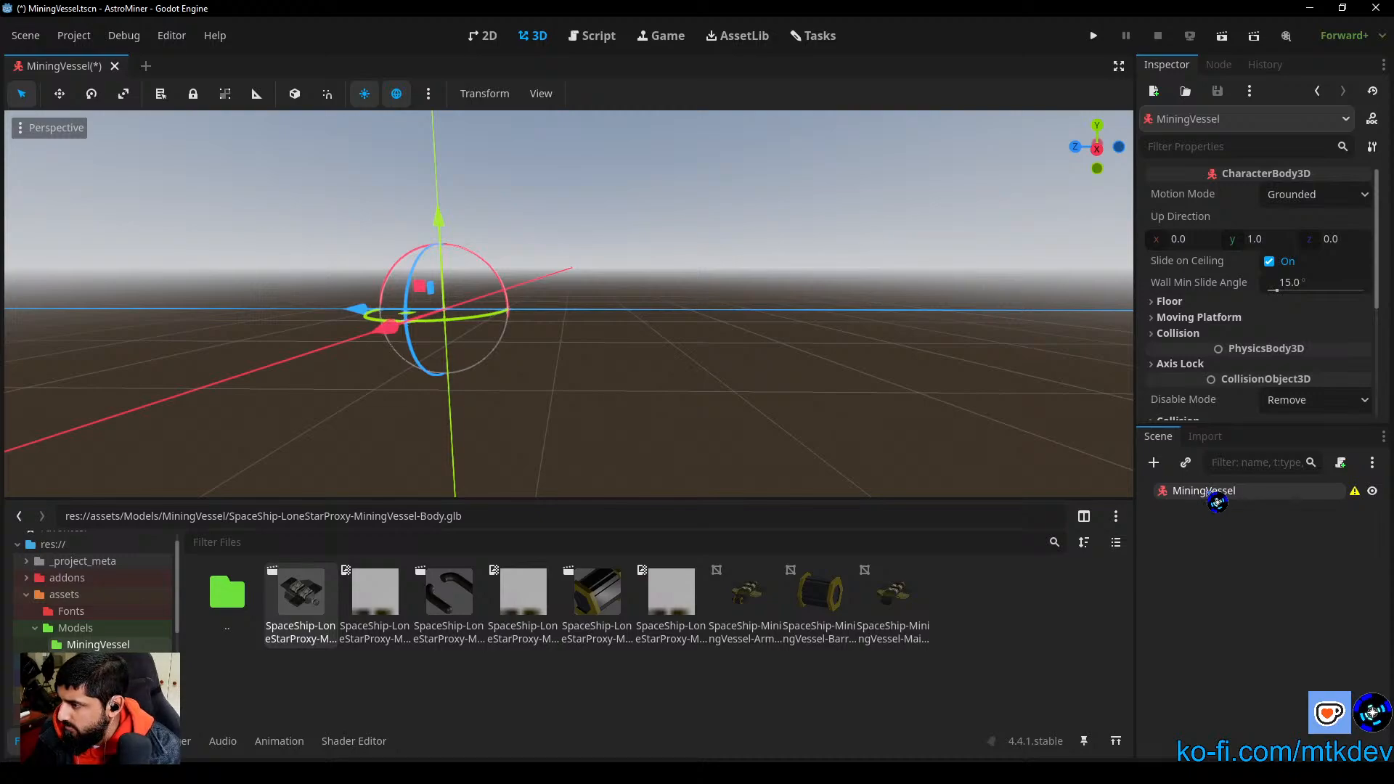
# Step: Add a MeshInstance3D node as a child of the MiningVessel root
pyautogui.click(1154, 462)
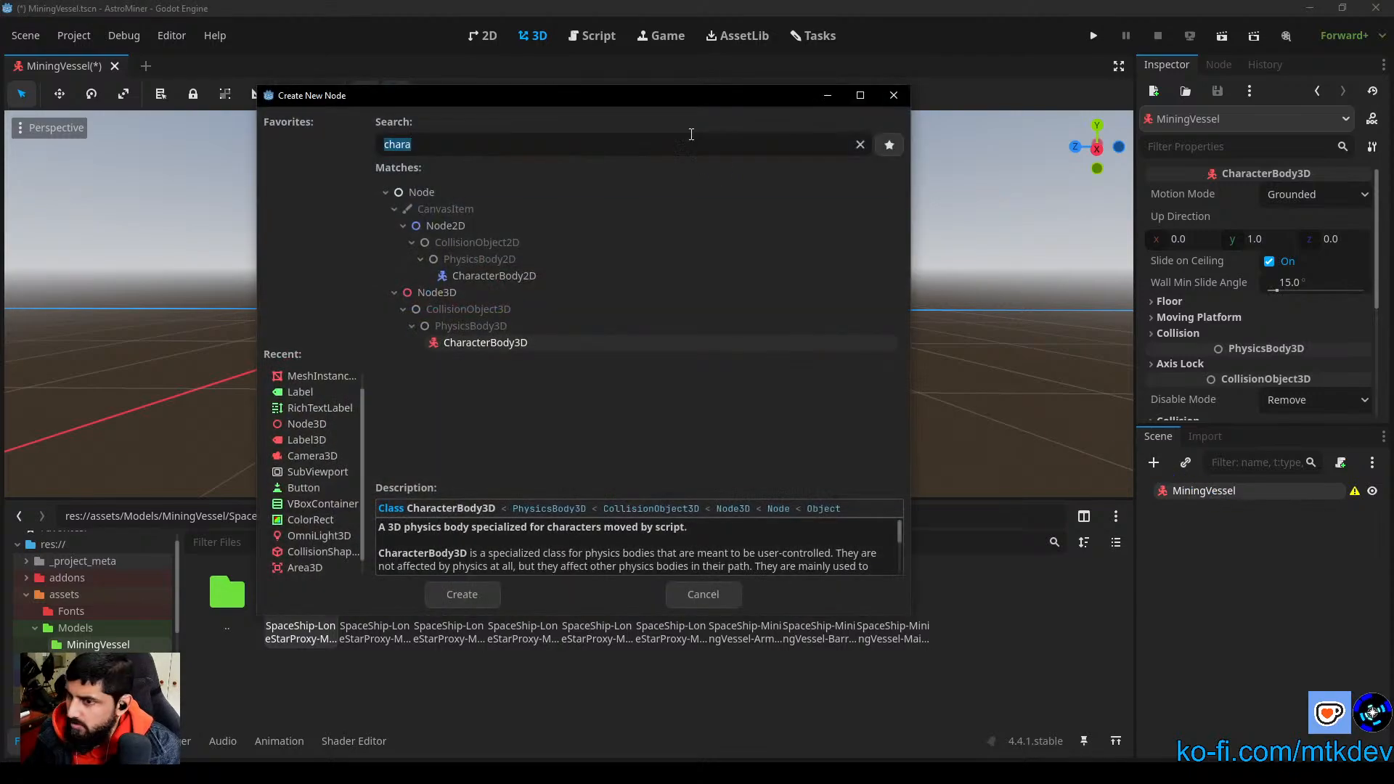
pyautogui.click(861, 145)
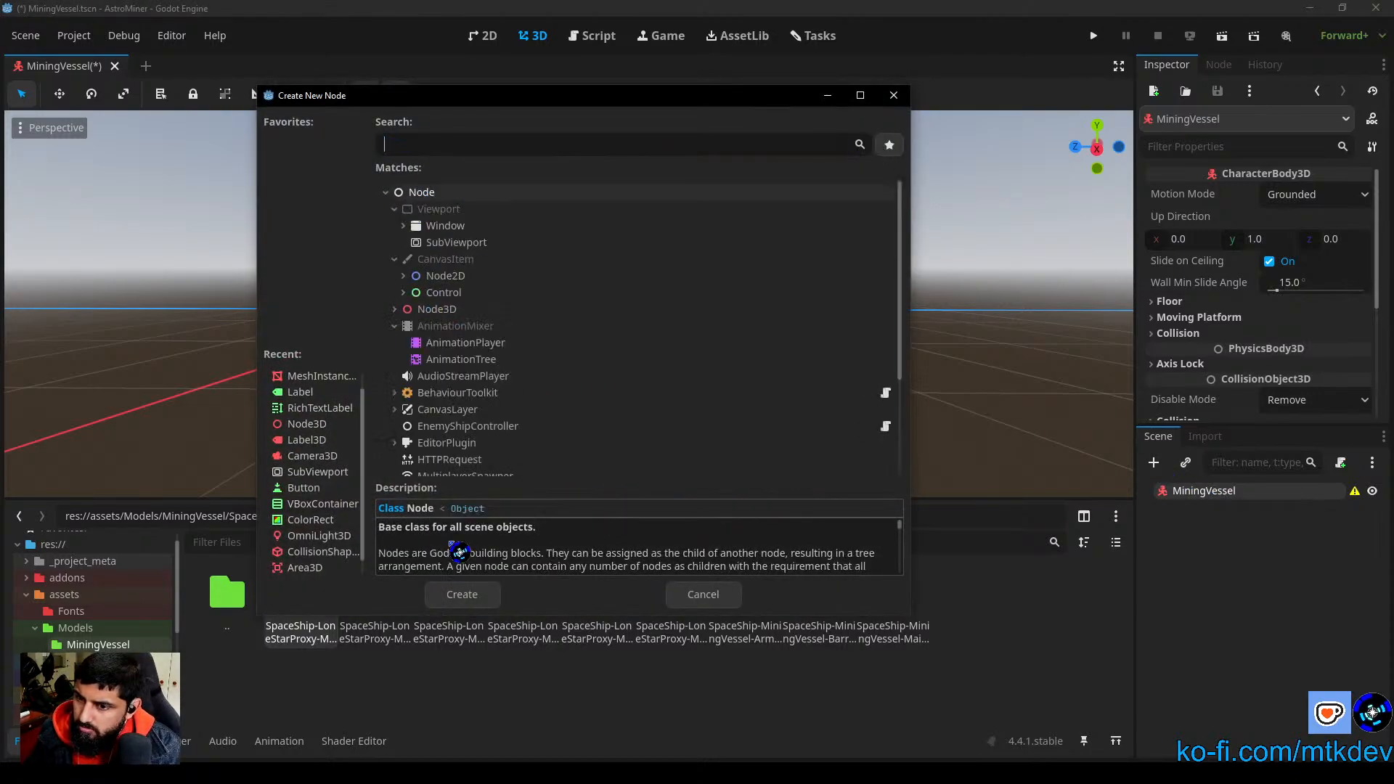
pyautogui.click(320, 377)
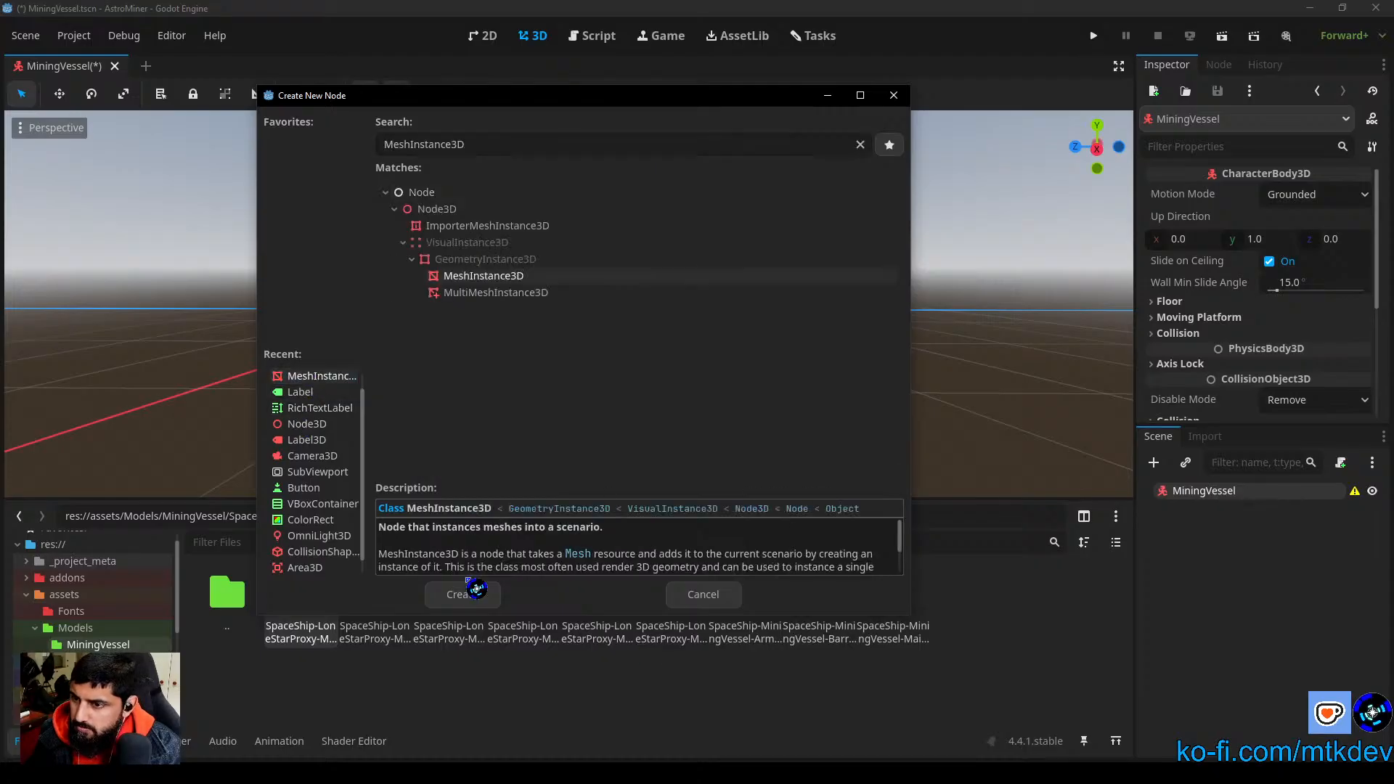
pyautogui.click(469, 597)
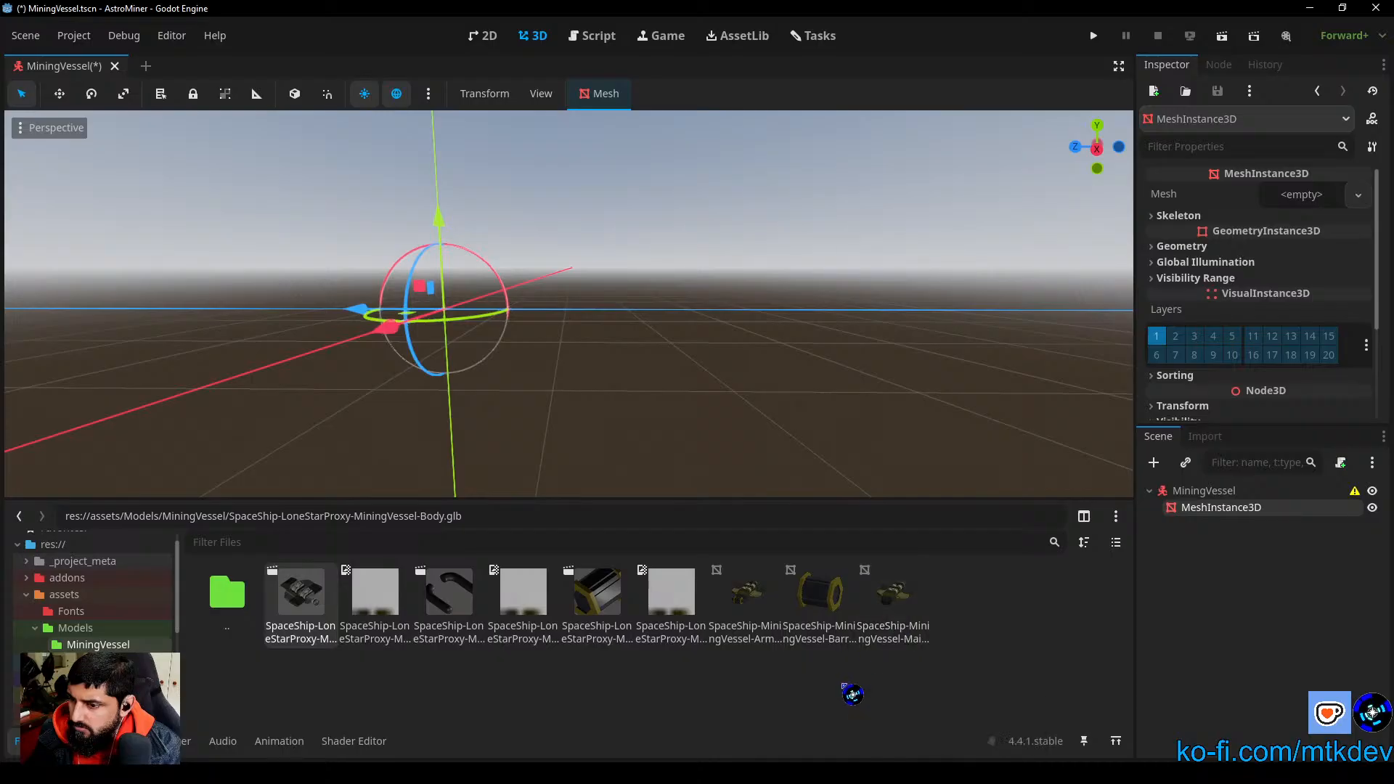
# Step: In Asset Forge, select only the two arms and export them as SpaceShip-MiningVessel-Arms.obj with Export selection only enabled
pyautogui.click(754, 588)
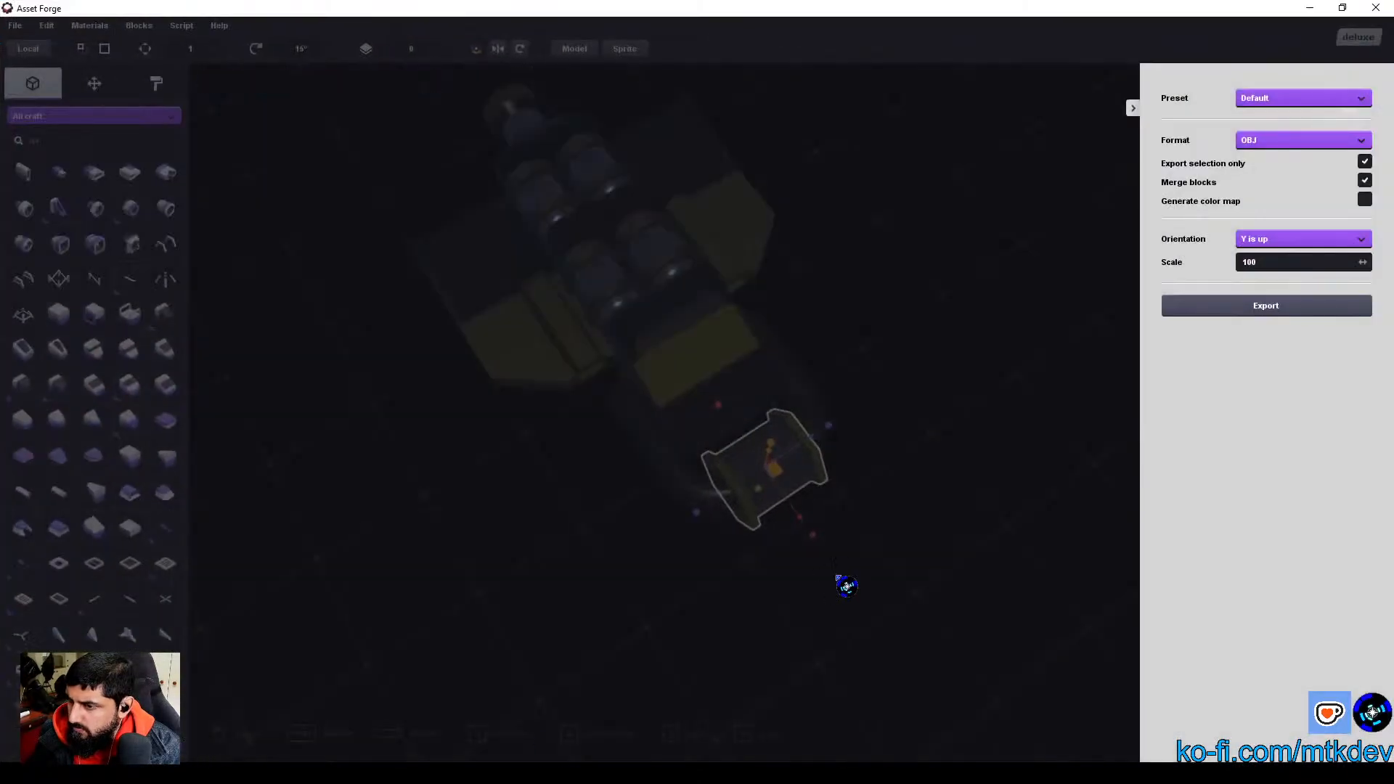
pyautogui.click(1133, 107)
pyautogui.click(796, 374)
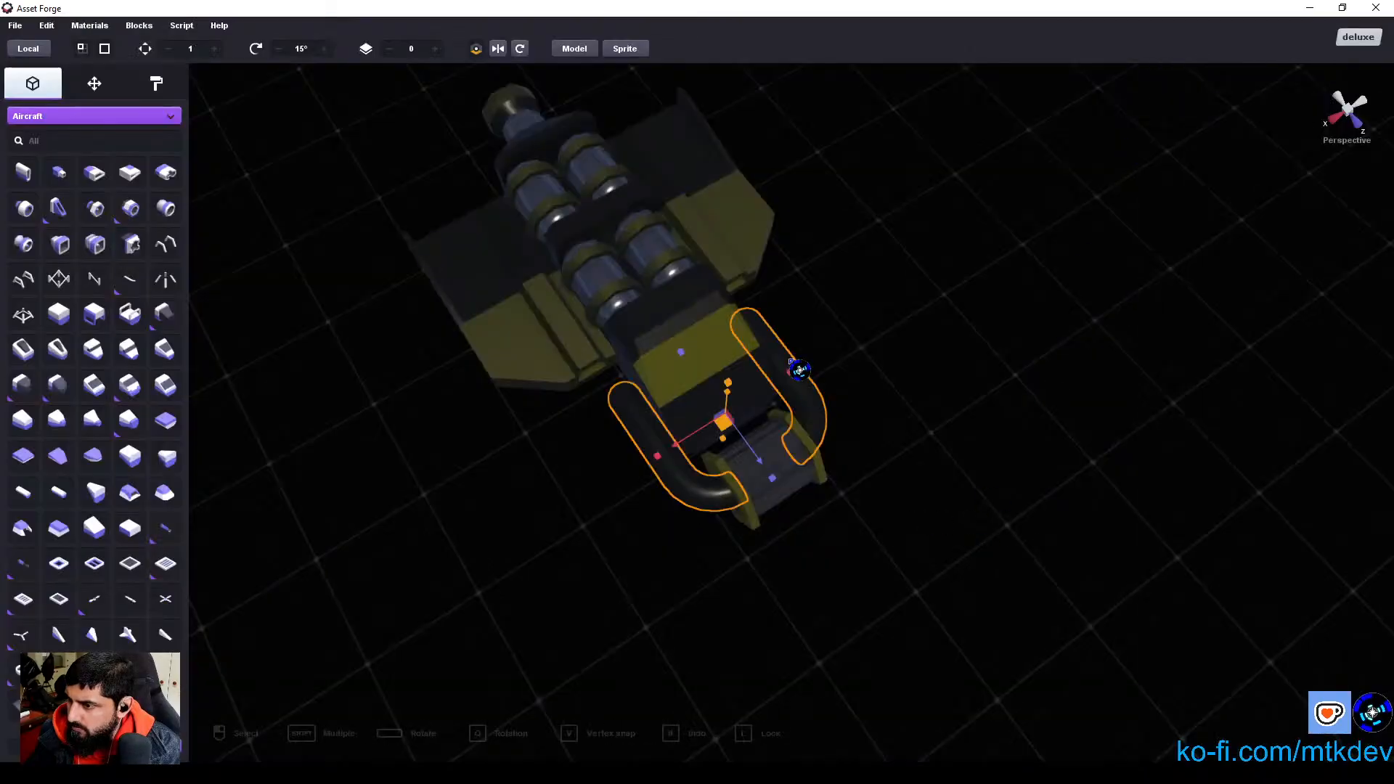
pyautogui.click(14, 25)
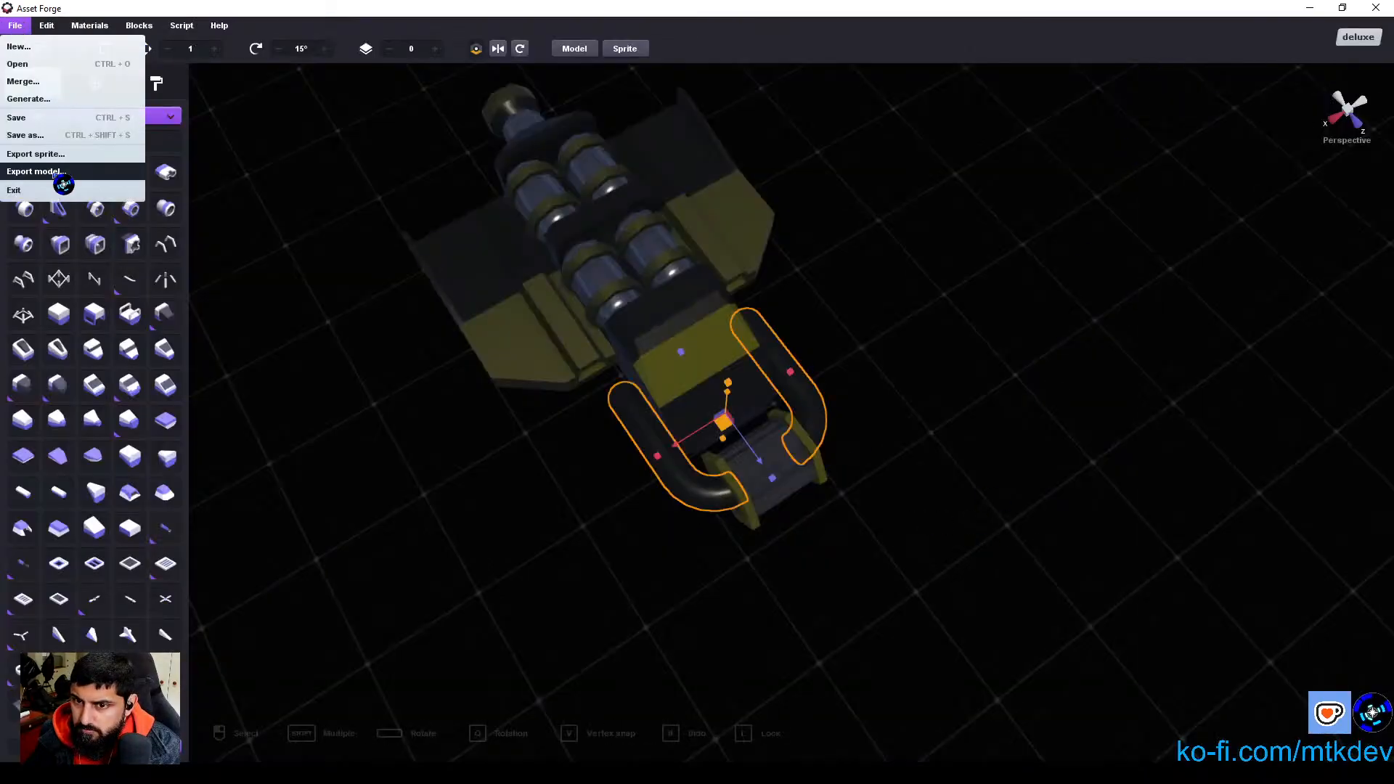
pyautogui.click(63, 183)
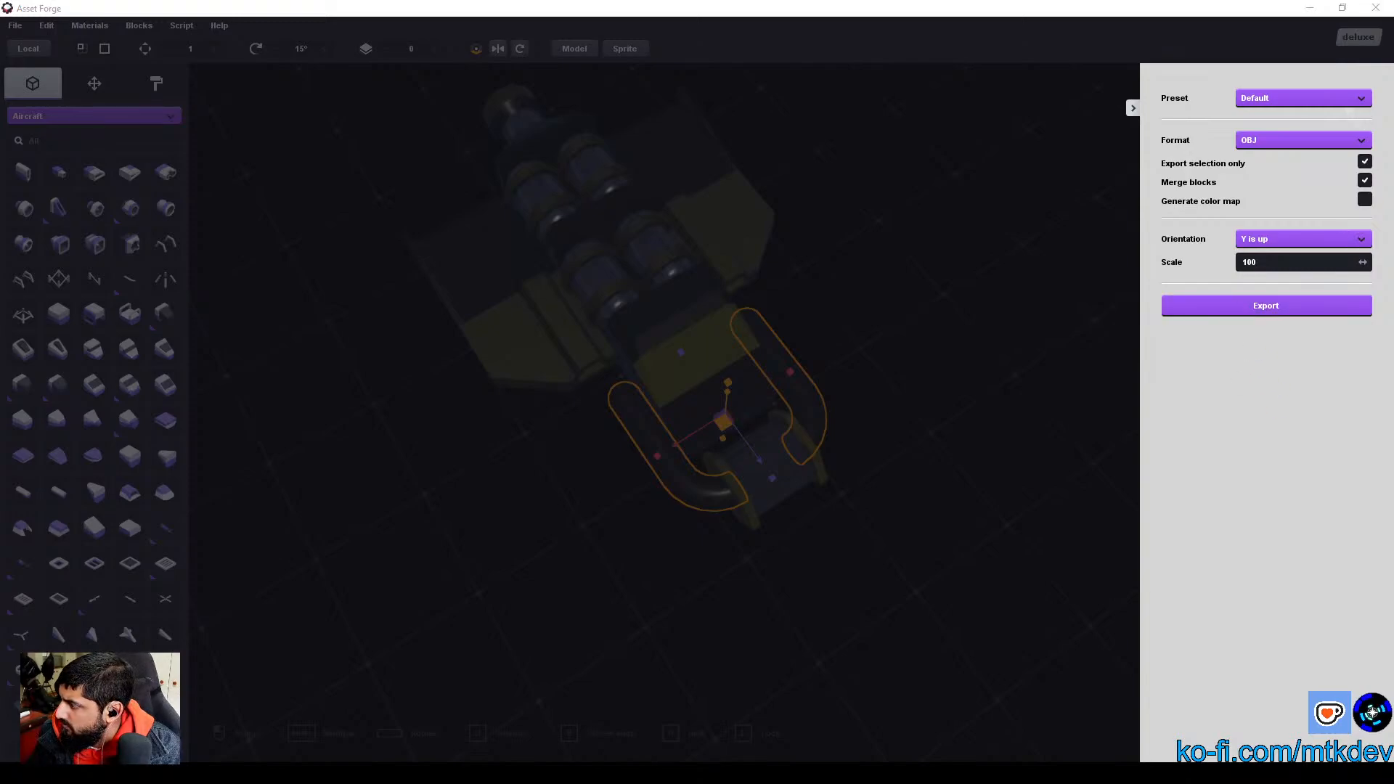
pyautogui.click(1266, 305)
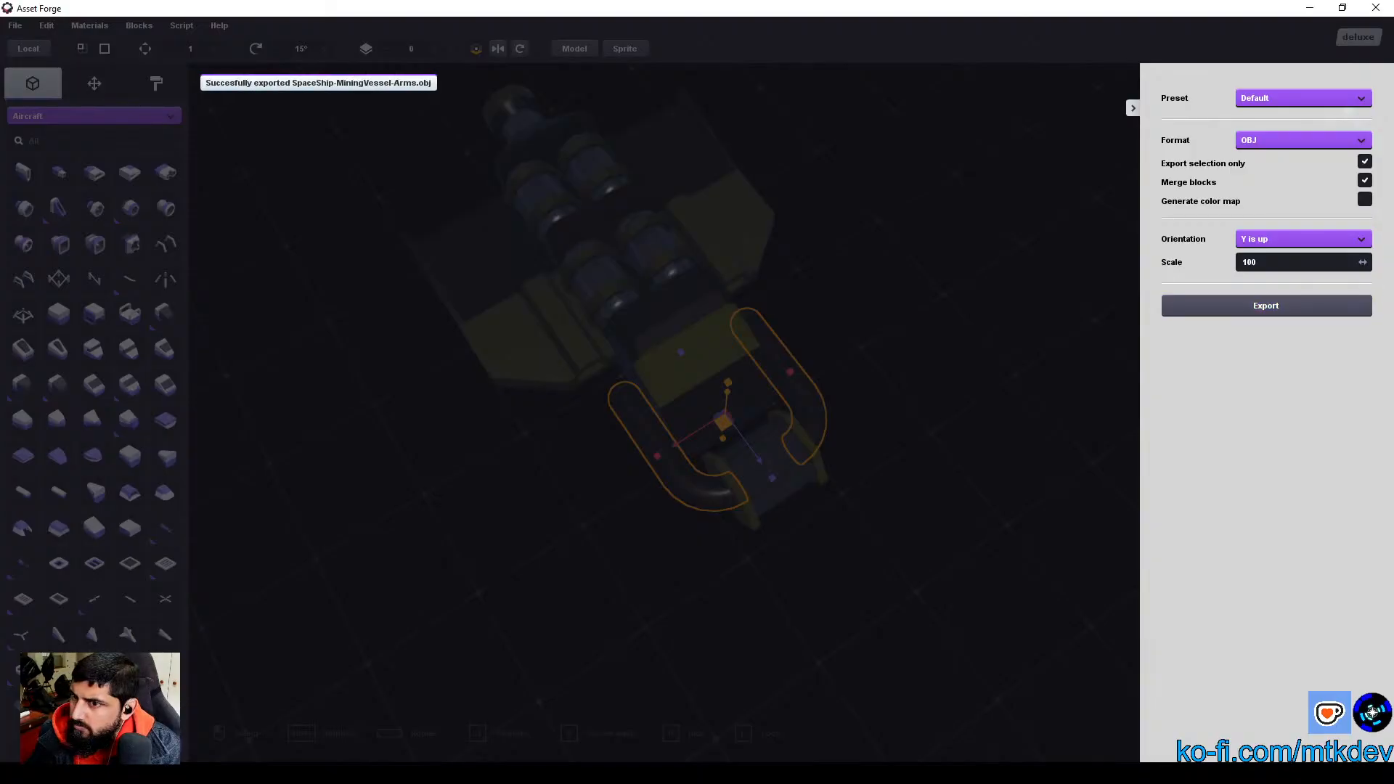
pyautogui.click(1311, 8)
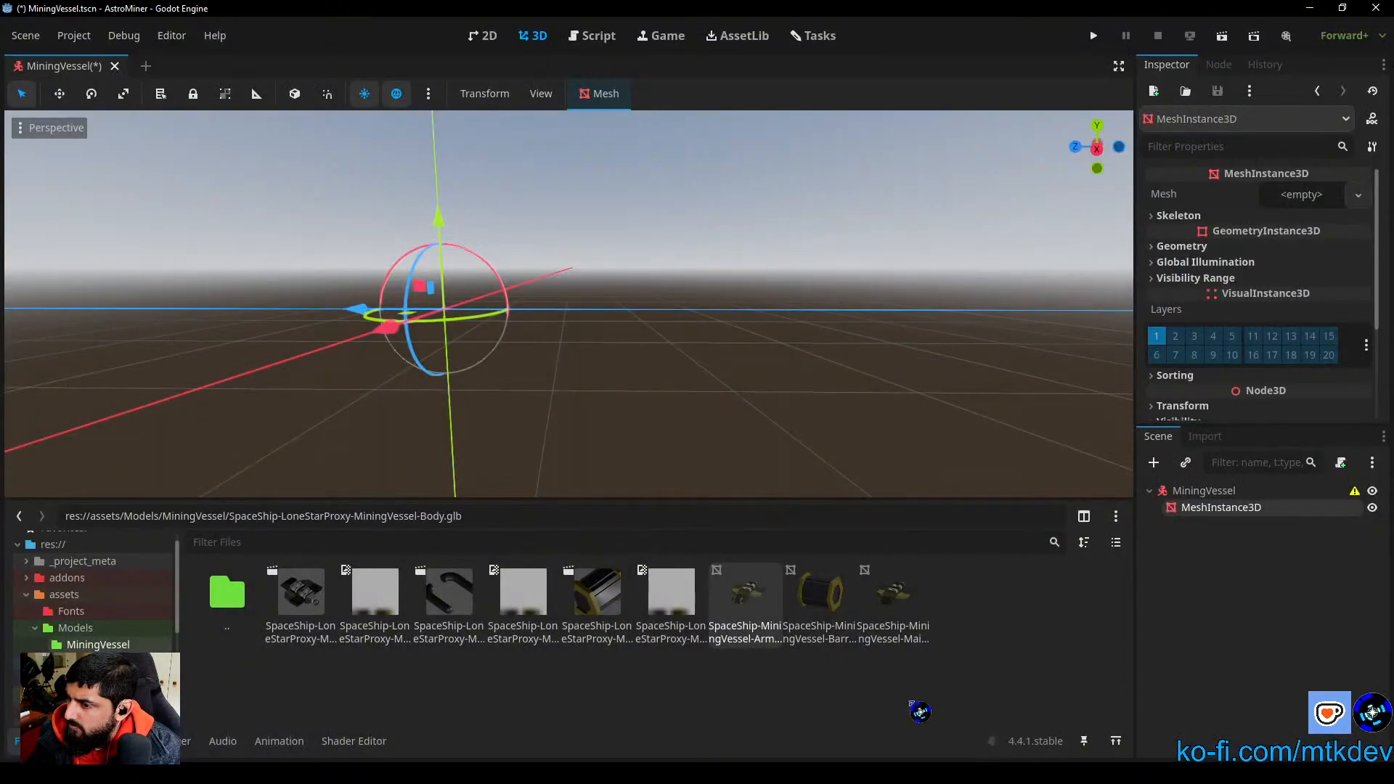
# Step: Replace the arms OBJ in the Godot project's MiningVessel folder with the newly exported file
pyautogui.rightClick(911, 702)
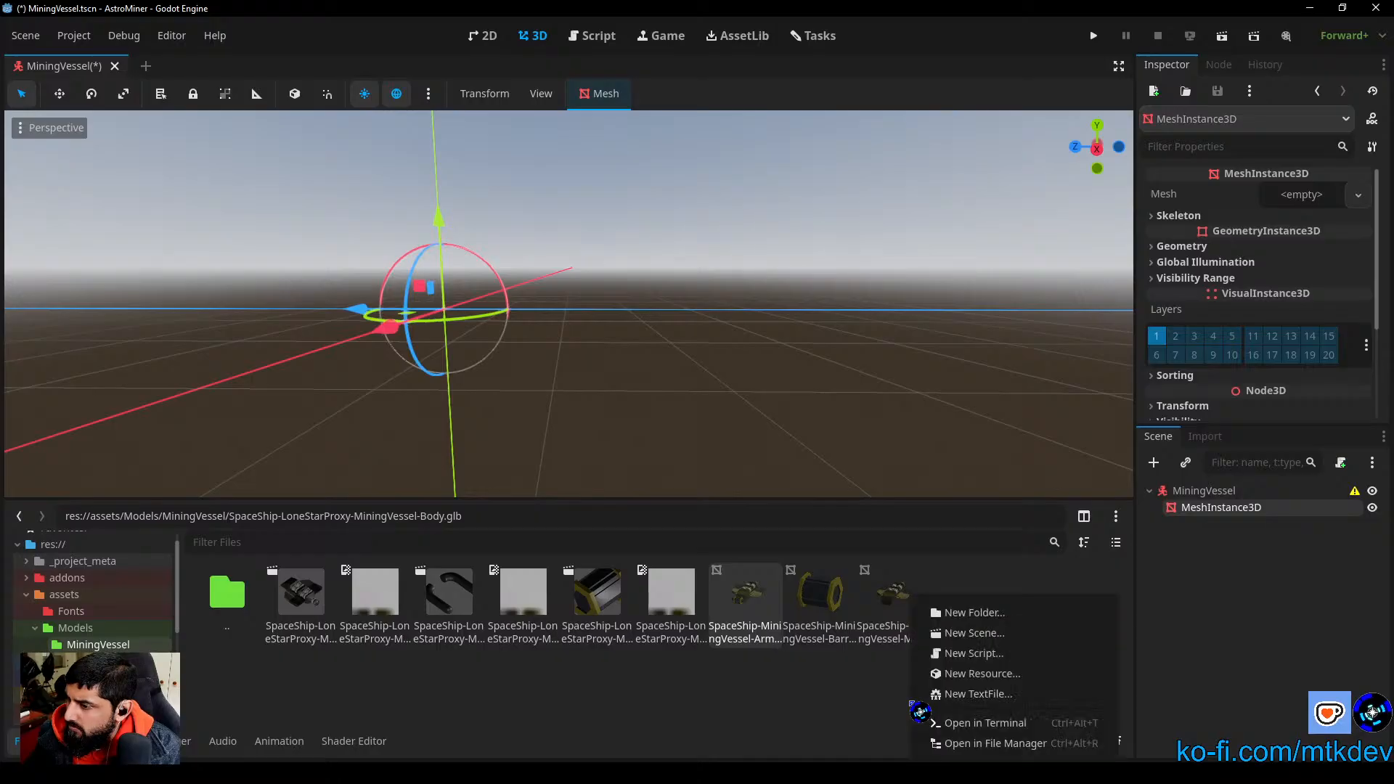
pyautogui.click(872, 716)
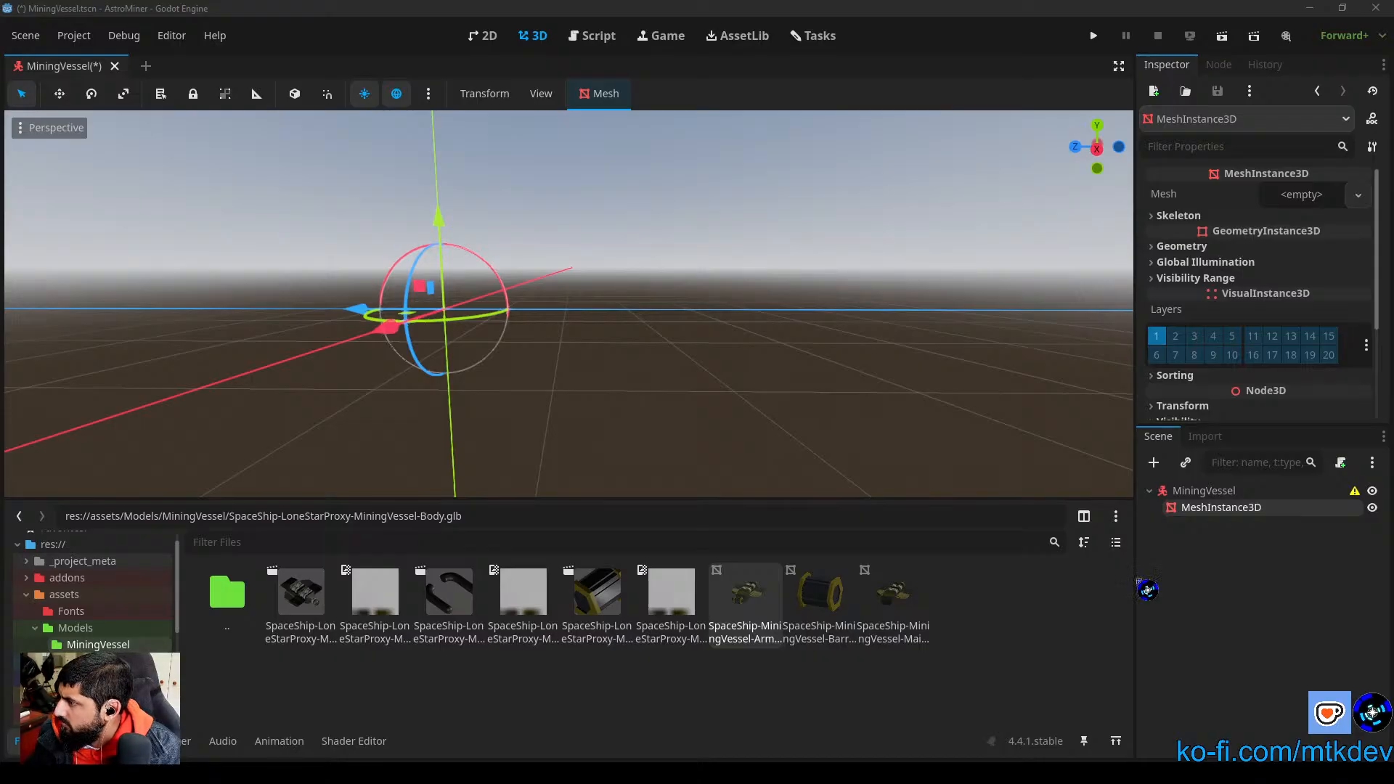
pyautogui.click(763, 696)
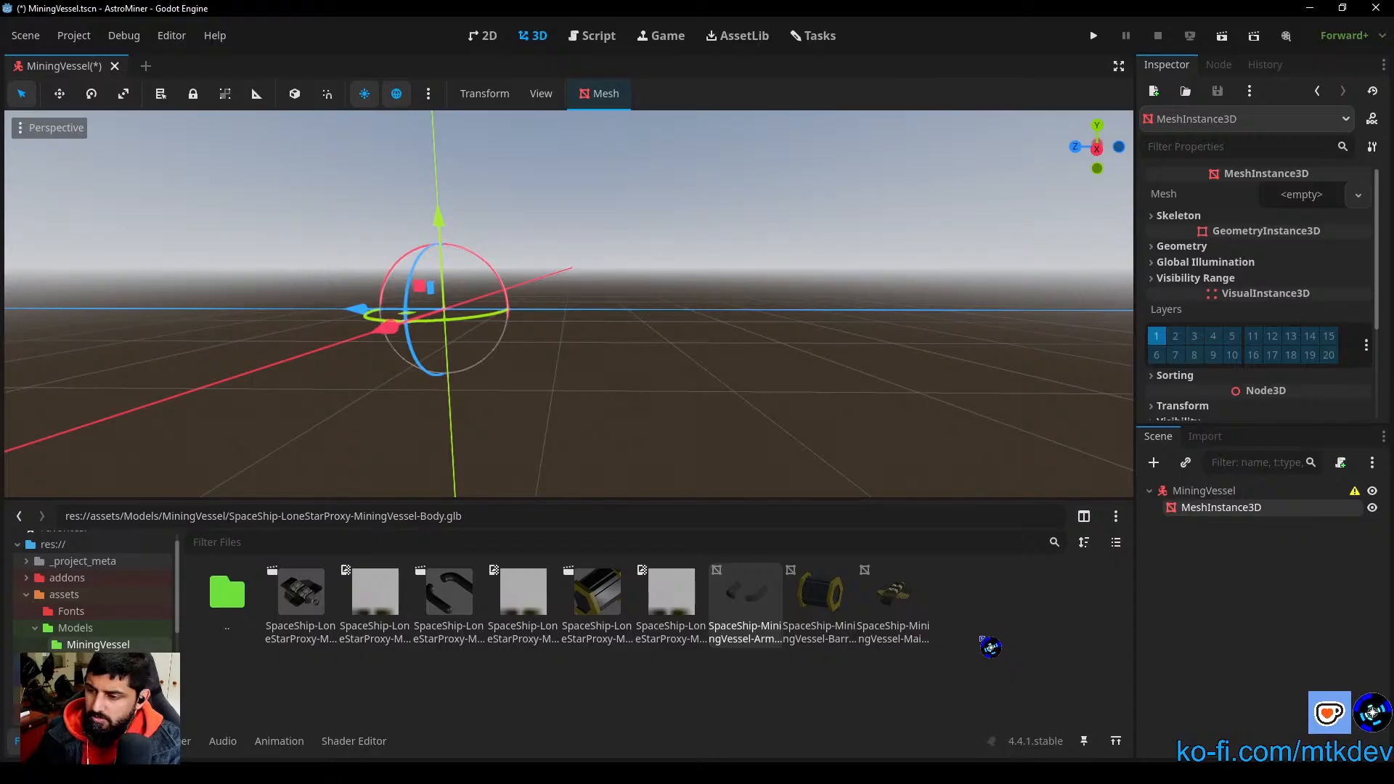
# Step: Assign the SpaceShip-MiningVessel main body OBJ as the mesh of the MeshInstance3D node
pyautogui.moveTo(890, 610); pyautogui.dragTo(1301, 196)
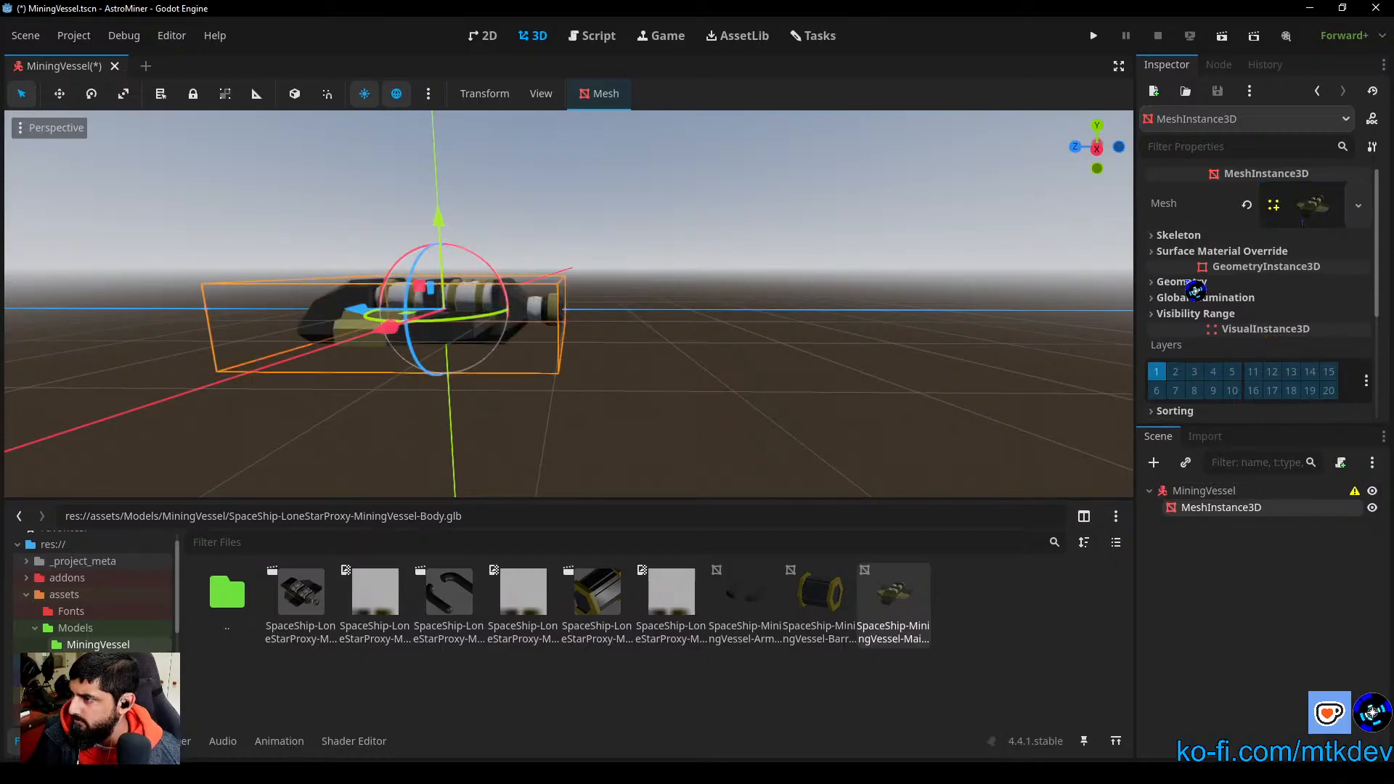
# Step: Examine the placed main body model's shape, orientation and materials from several angles
pyautogui.click(622, 422)
pyautogui.moveTo(576, 402); pyautogui.dragTo(663, 501, button='right')
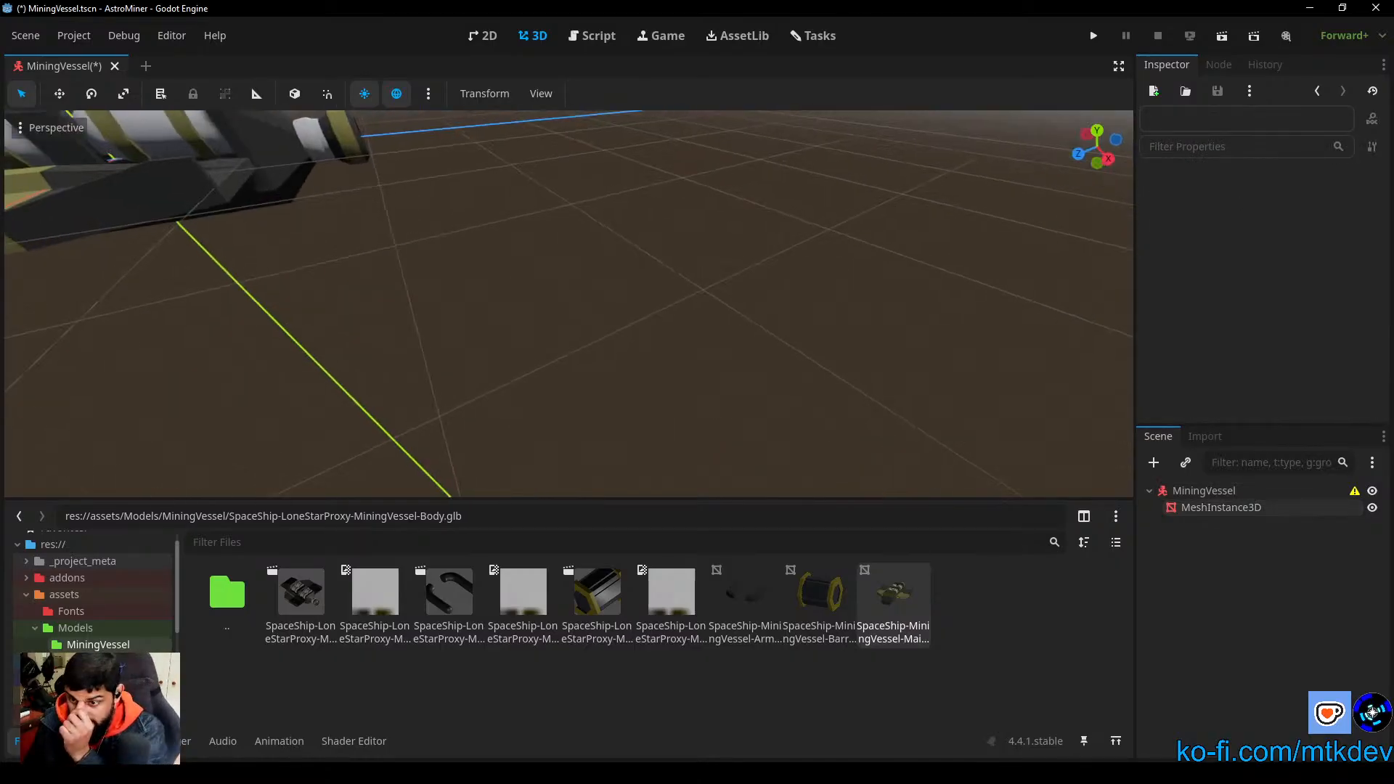
pyautogui.click(264, 156)
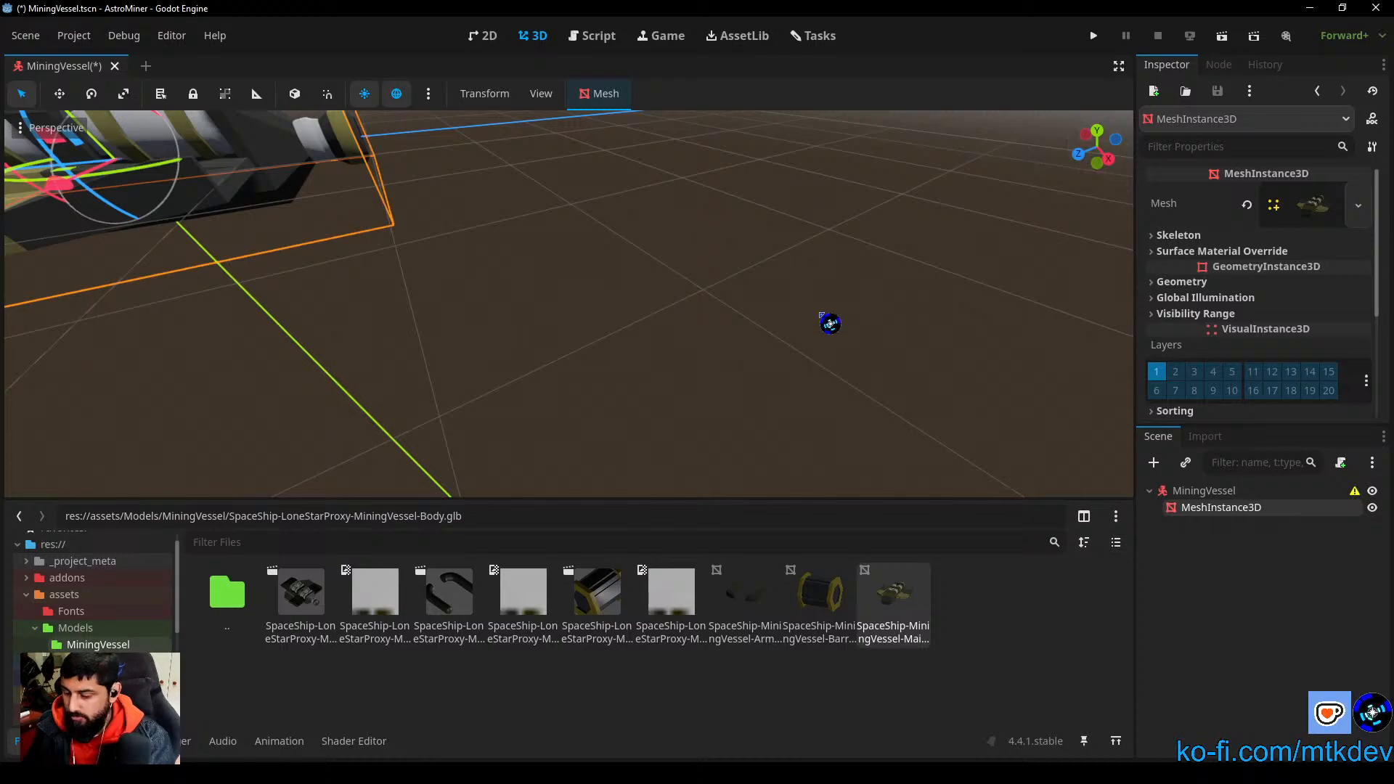
pyautogui.press('f')
pyautogui.click(746, 429)
pyautogui.moveTo(746, 428); pyautogui.dragTo(713, 423, button='right')
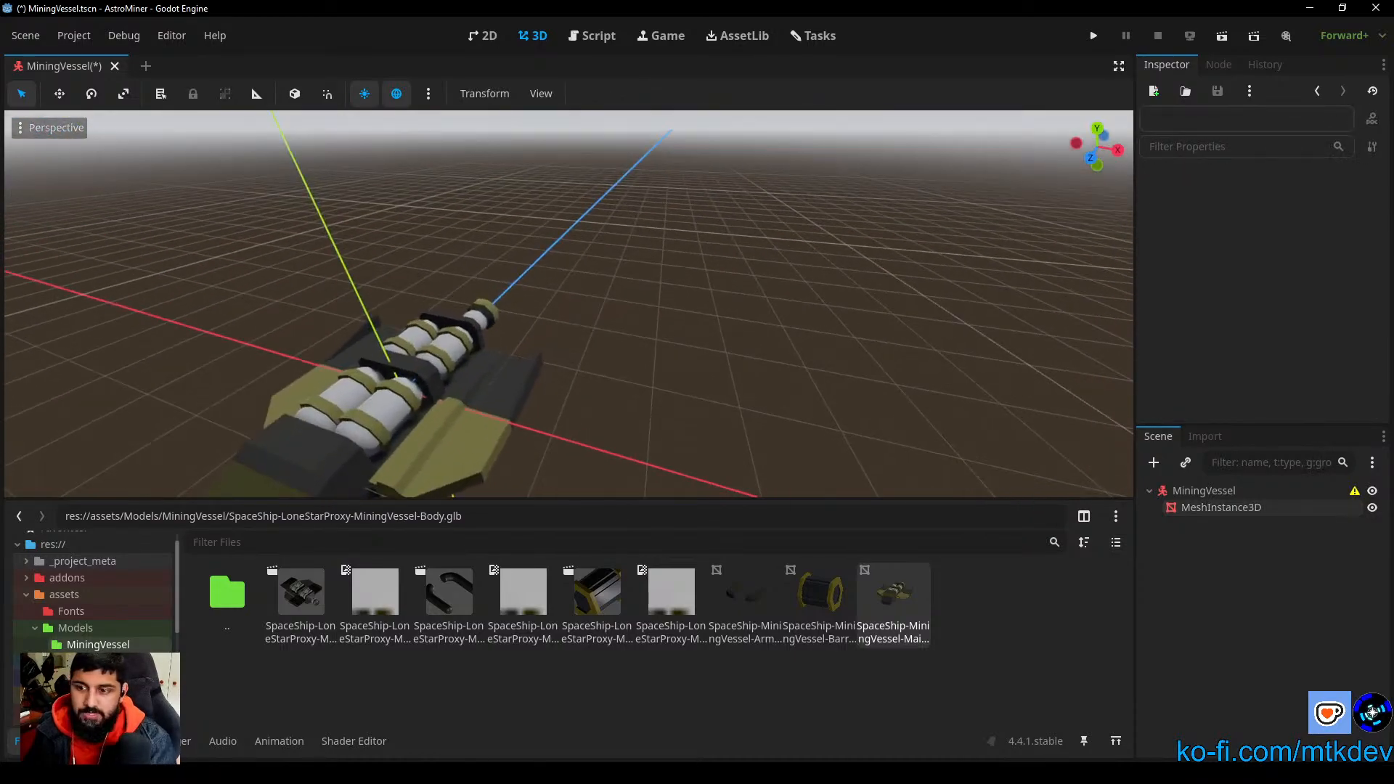
pyautogui.moveTo(715, 405); pyautogui.dragTo(718, 309, button='middle')
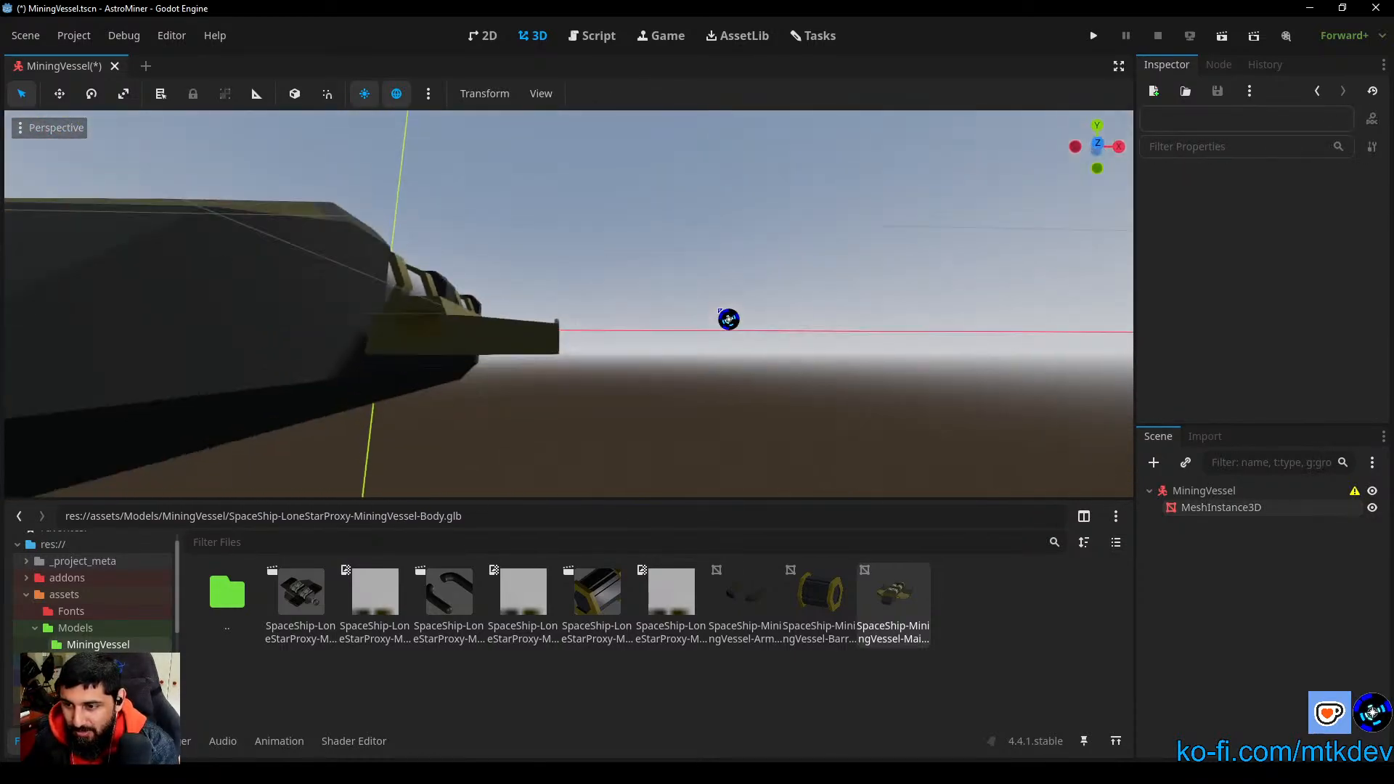
pyautogui.scroll(-6, 674, 380)
pyautogui.moveTo(663, 377); pyautogui.dragTo(674, 416, button='right')
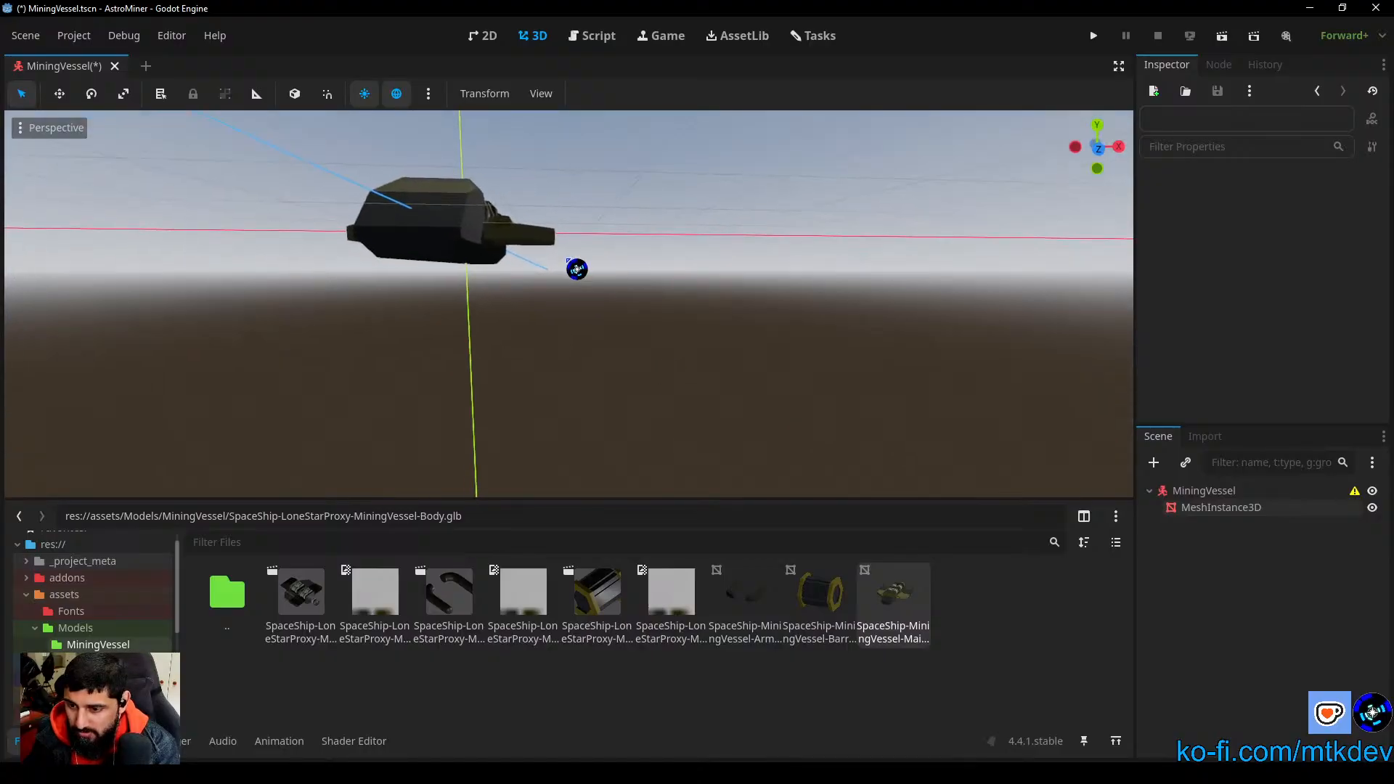
pyautogui.moveTo(568, 261); pyautogui.dragTo(610, 365, button='middle')
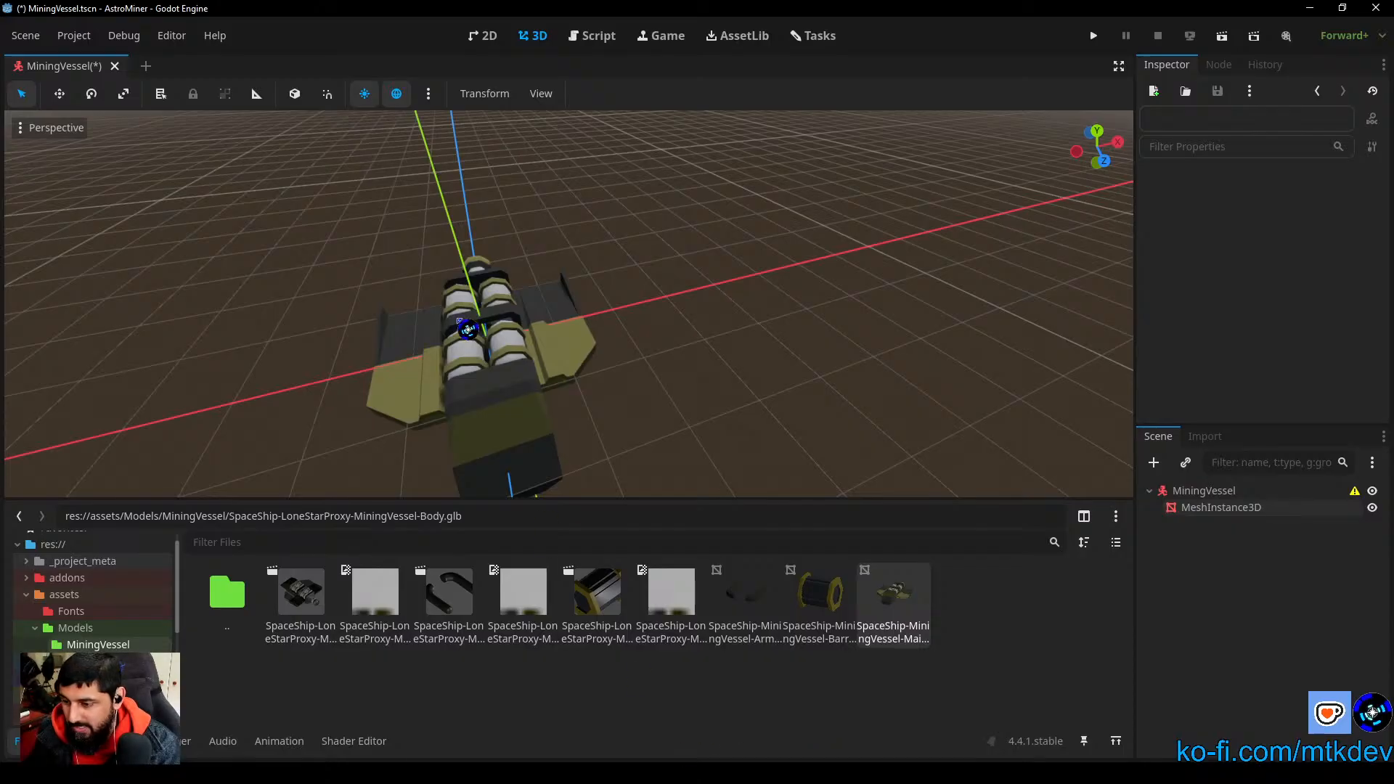
pyautogui.moveTo(608, 410); pyautogui.dragTo(695, 374, button='middle')
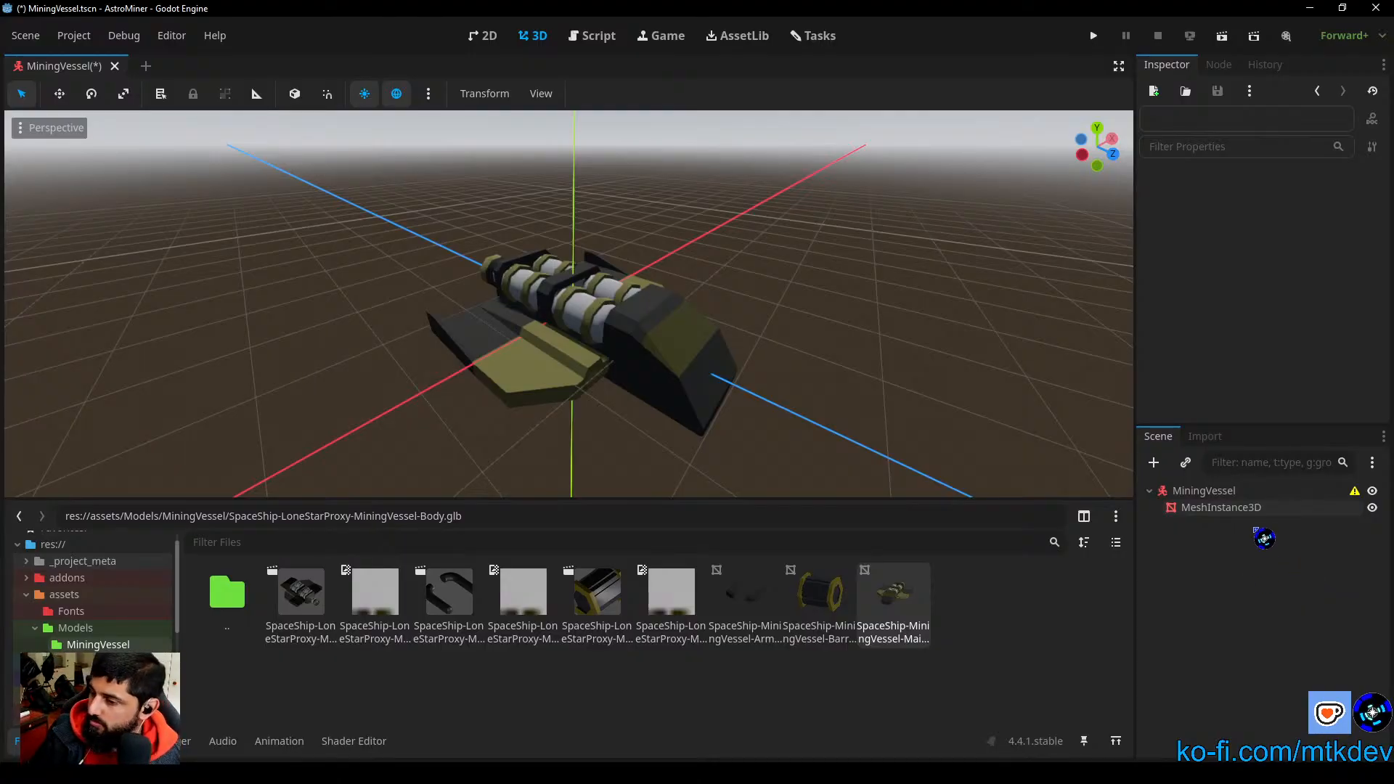
# Step: Add a CollisionShape3D node as a child of the MiningVessel root node
pyautogui.click(1203, 493)
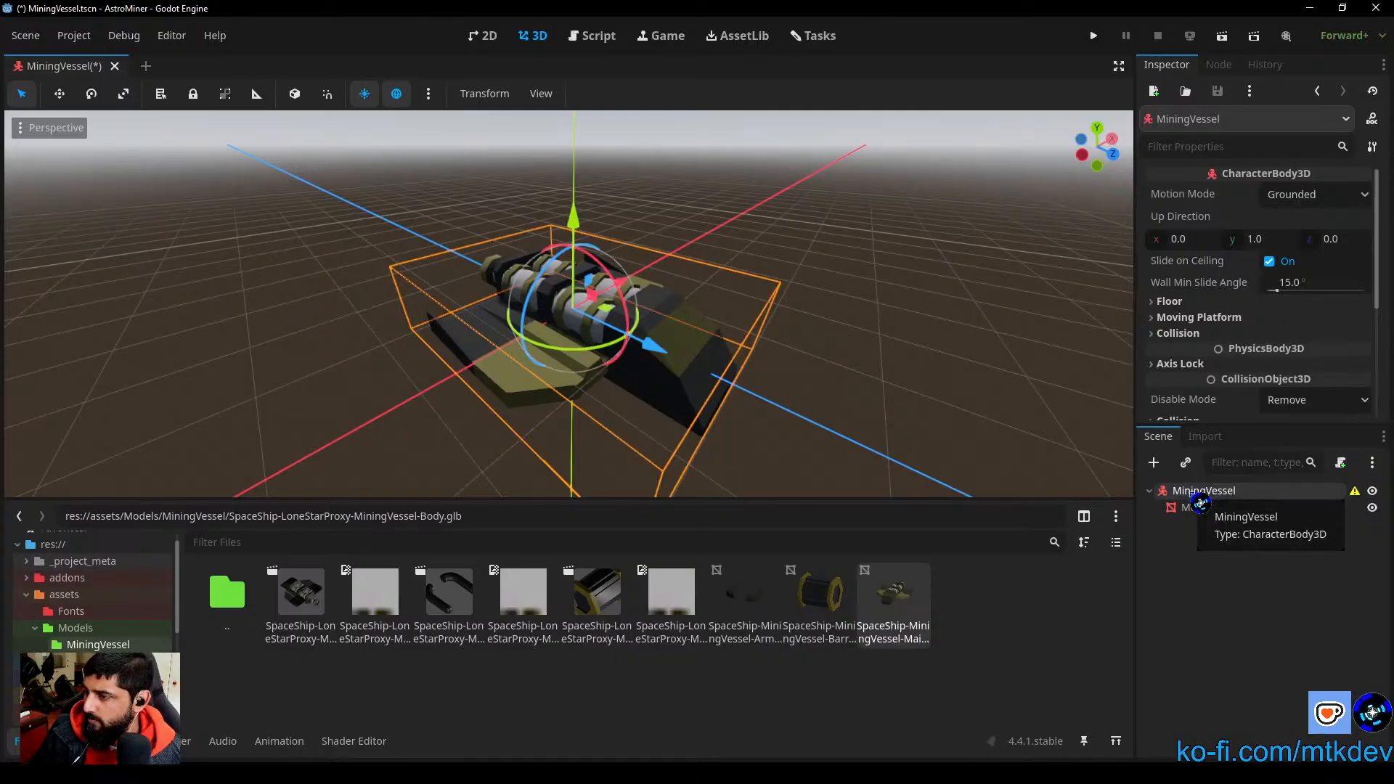
pyautogui.rightClick(1201, 503)
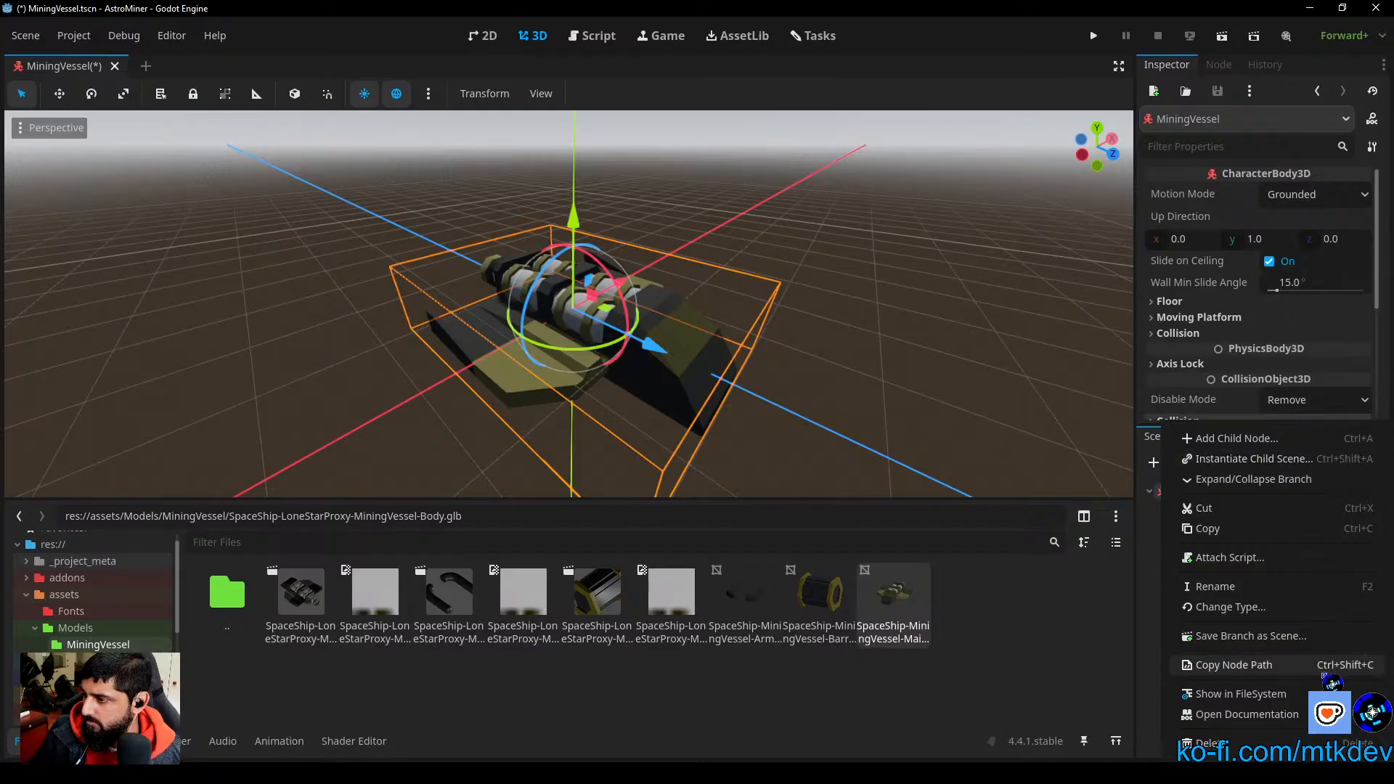
pyautogui.click(990, 683)
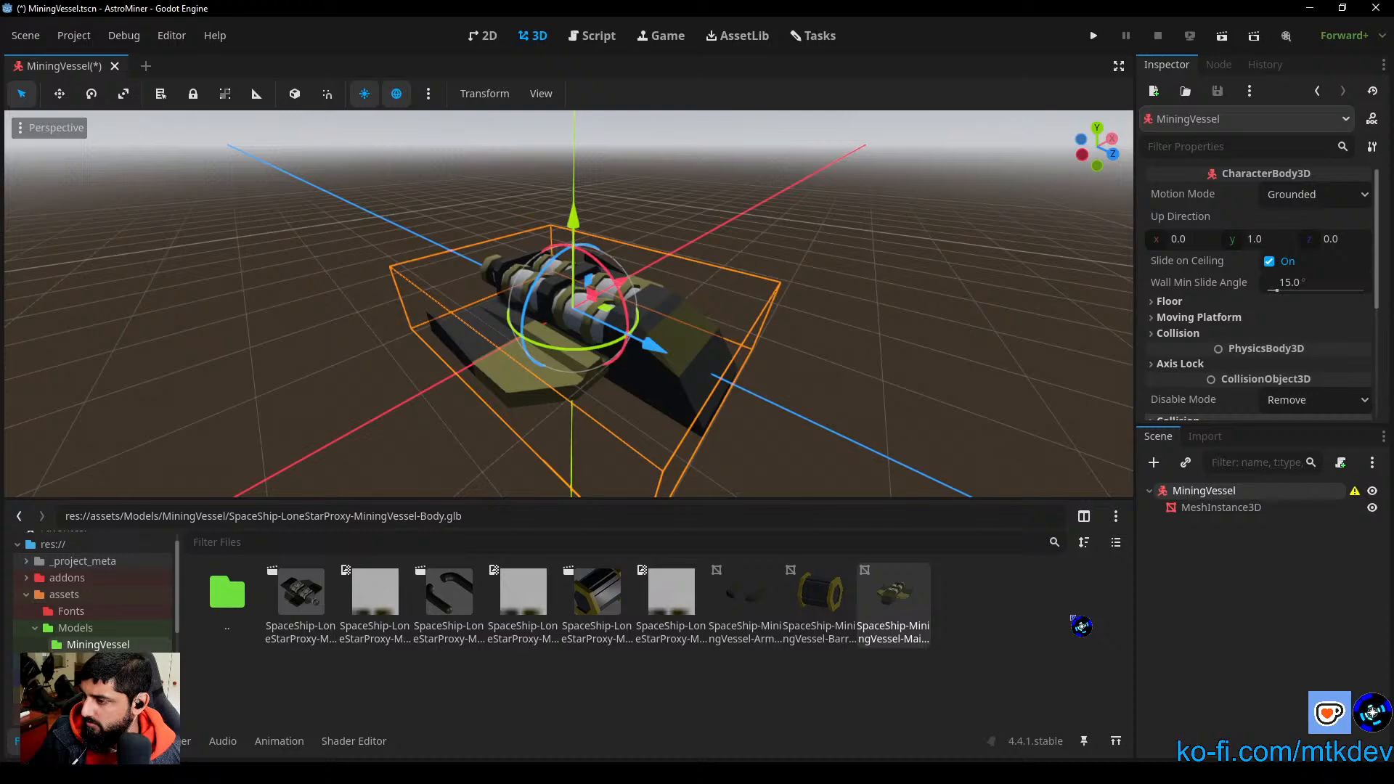
pyautogui.click(1154, 463)
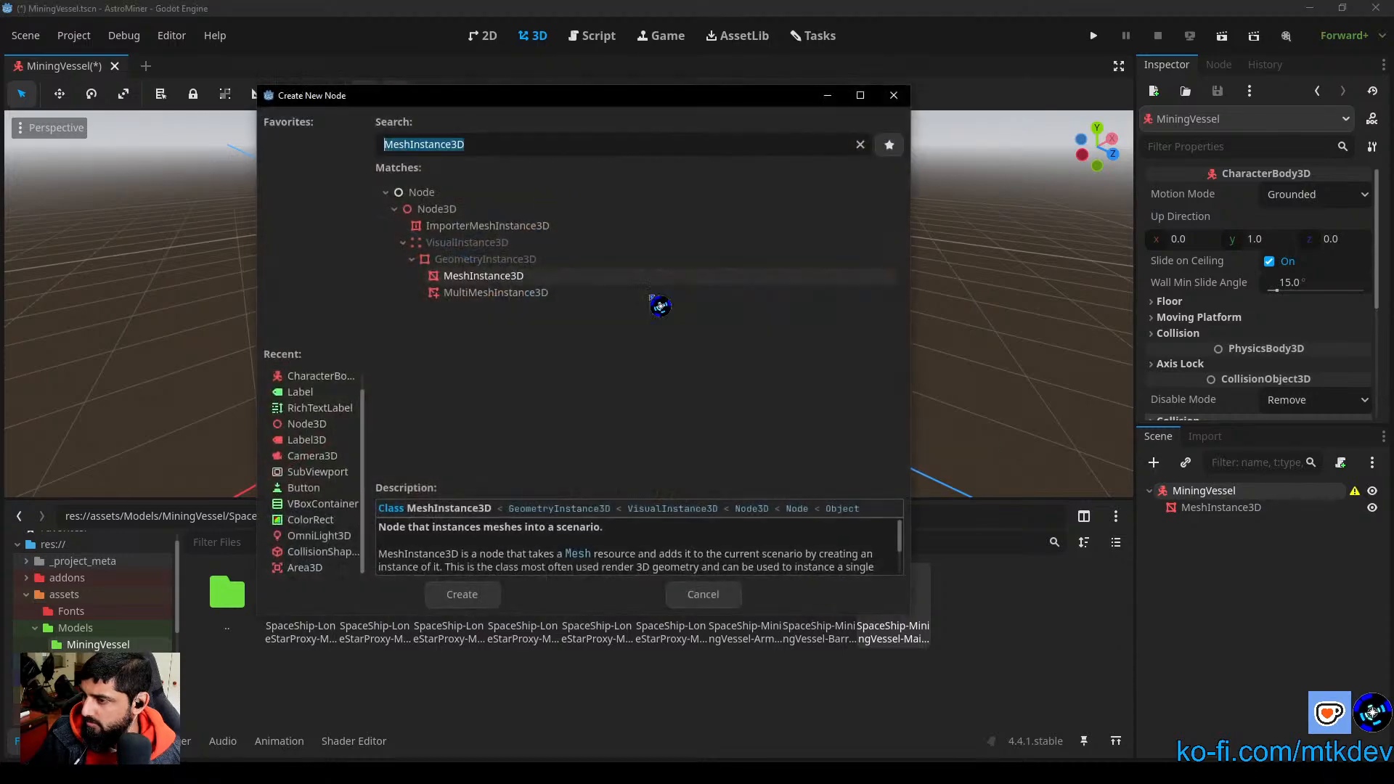
pyautogui.click(328, 553)
pyautogui.click(468, 596)
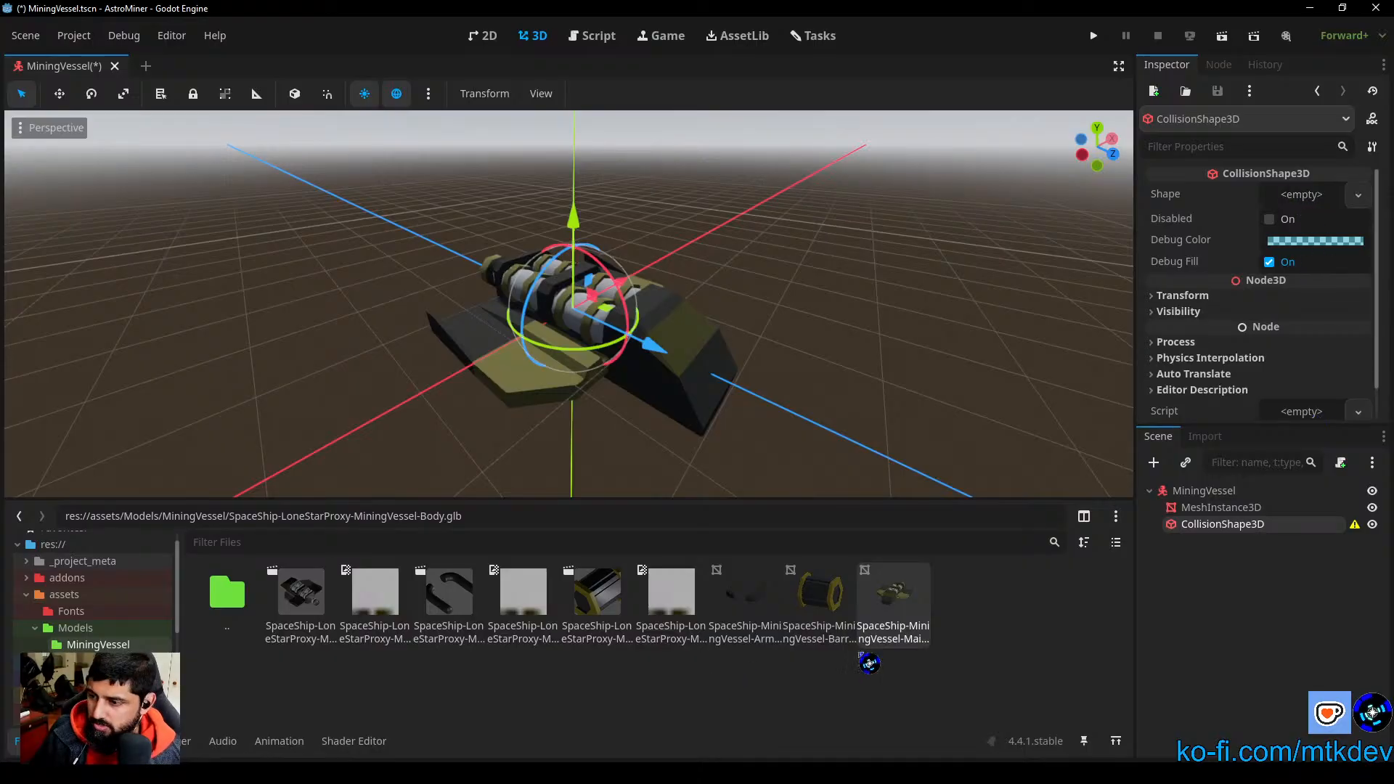
# Step: Try to assign the SpaceShip-MiningVessel main body OBJ as the shape of the CollisionShape3D
pyautogui.click(1358, 196)
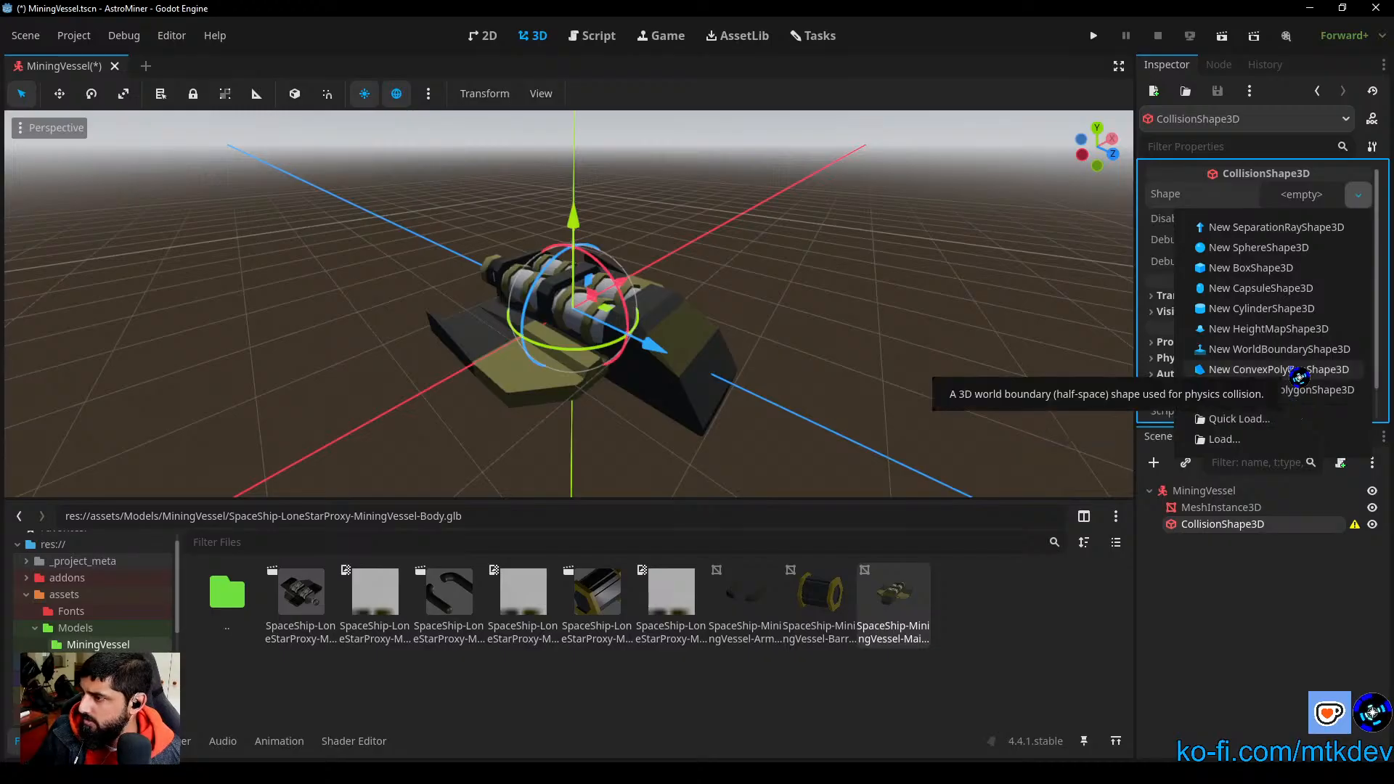
pyautogui.click(1260, 596)
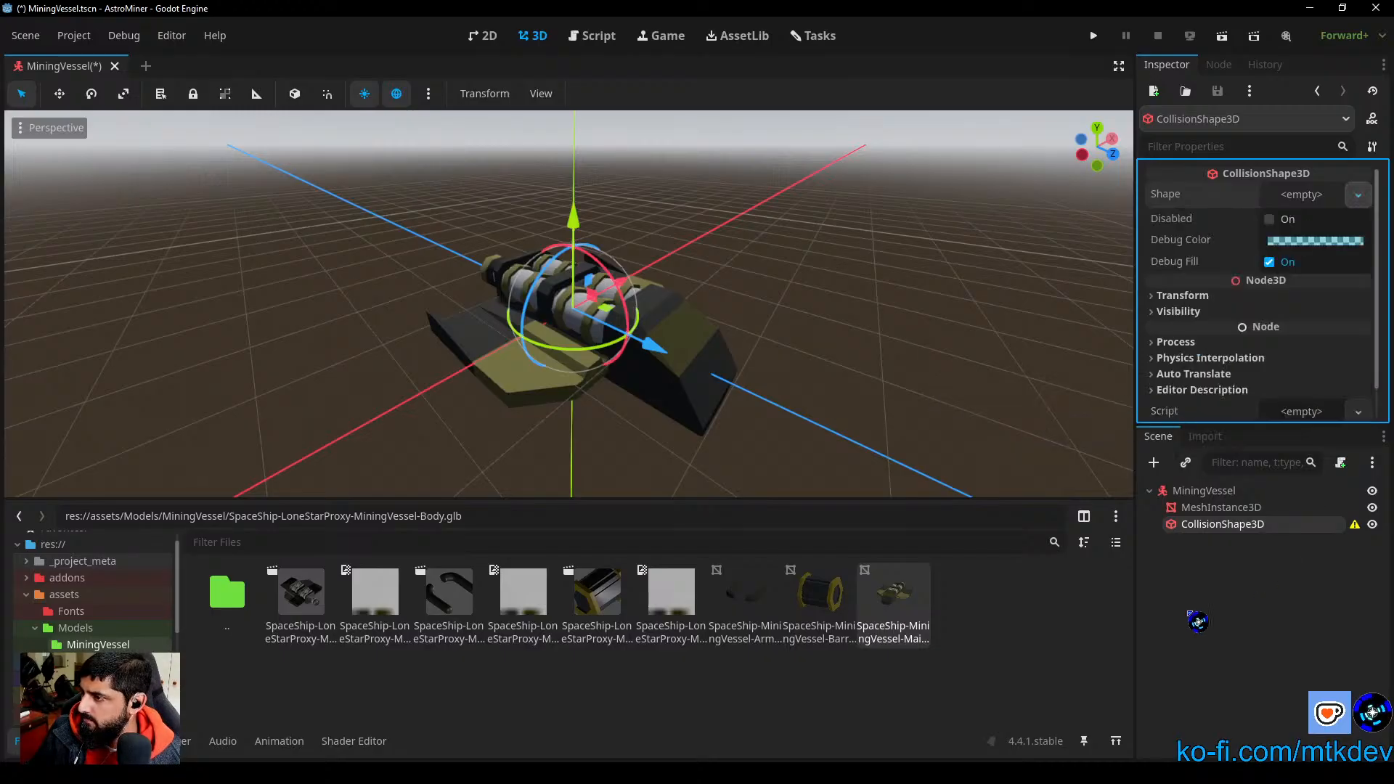
pyautogui.moveTo(888, 597); pyautogui.dragTo(1296, 206)
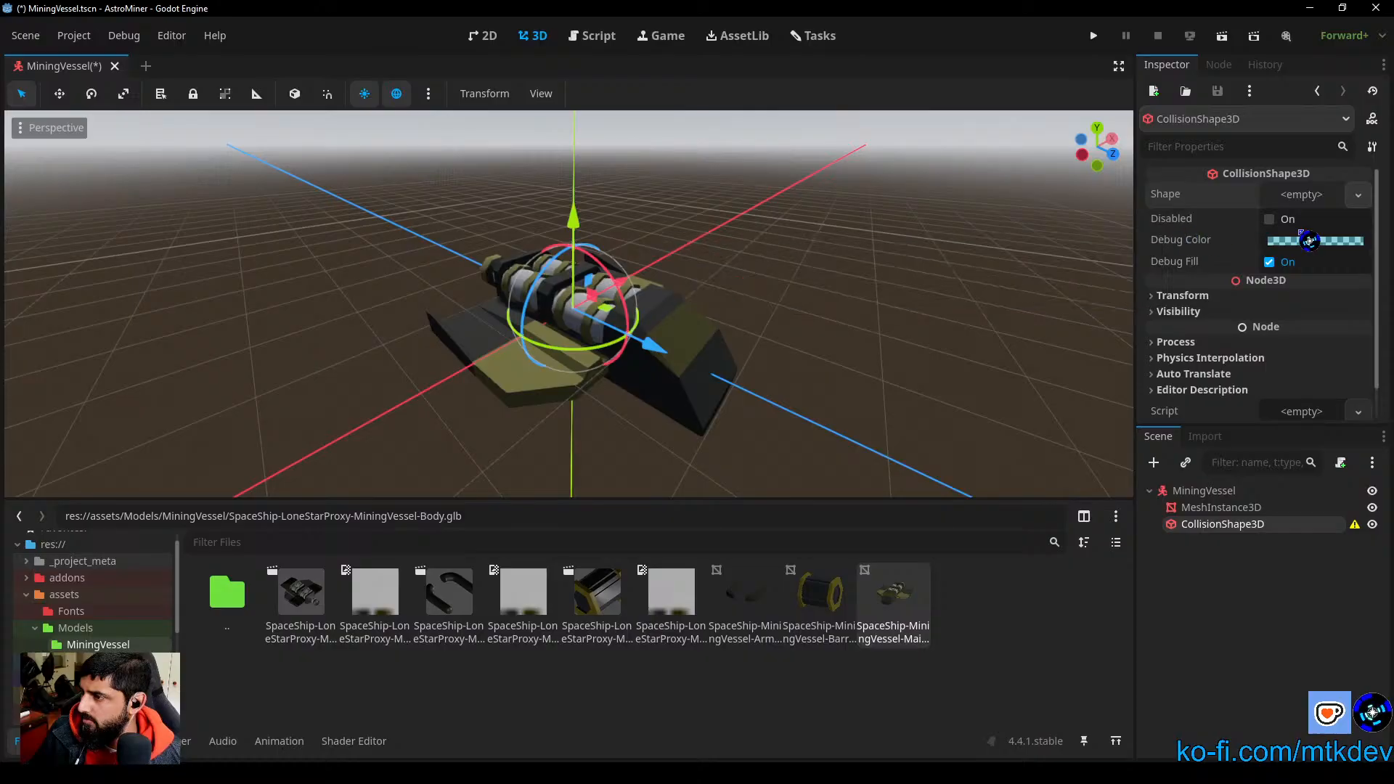
# Step: Try a new ConvexPolygonShape3D as the collision shape, inspect its resource properties, and clear the shape again
pyautogui.click(1358, 195)
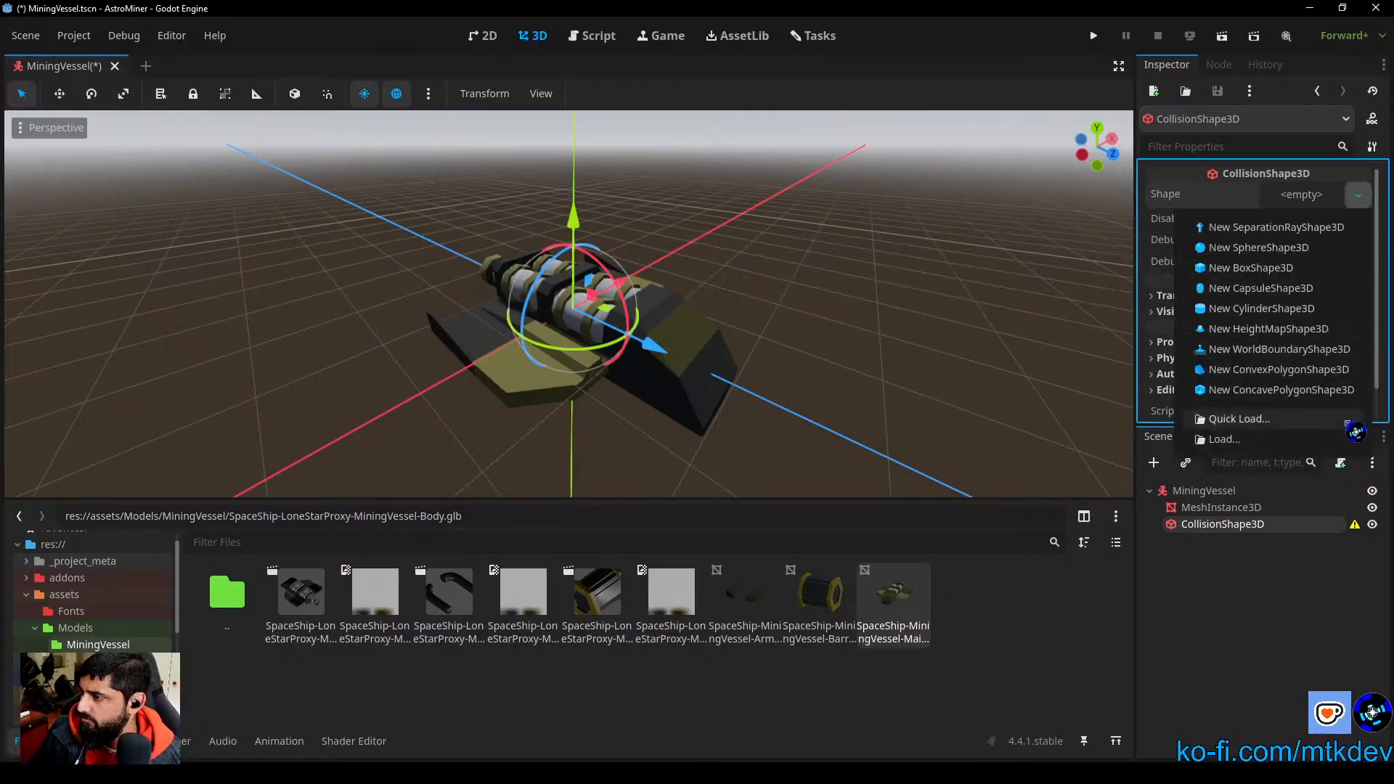
pyautogui.click(1282, 369)
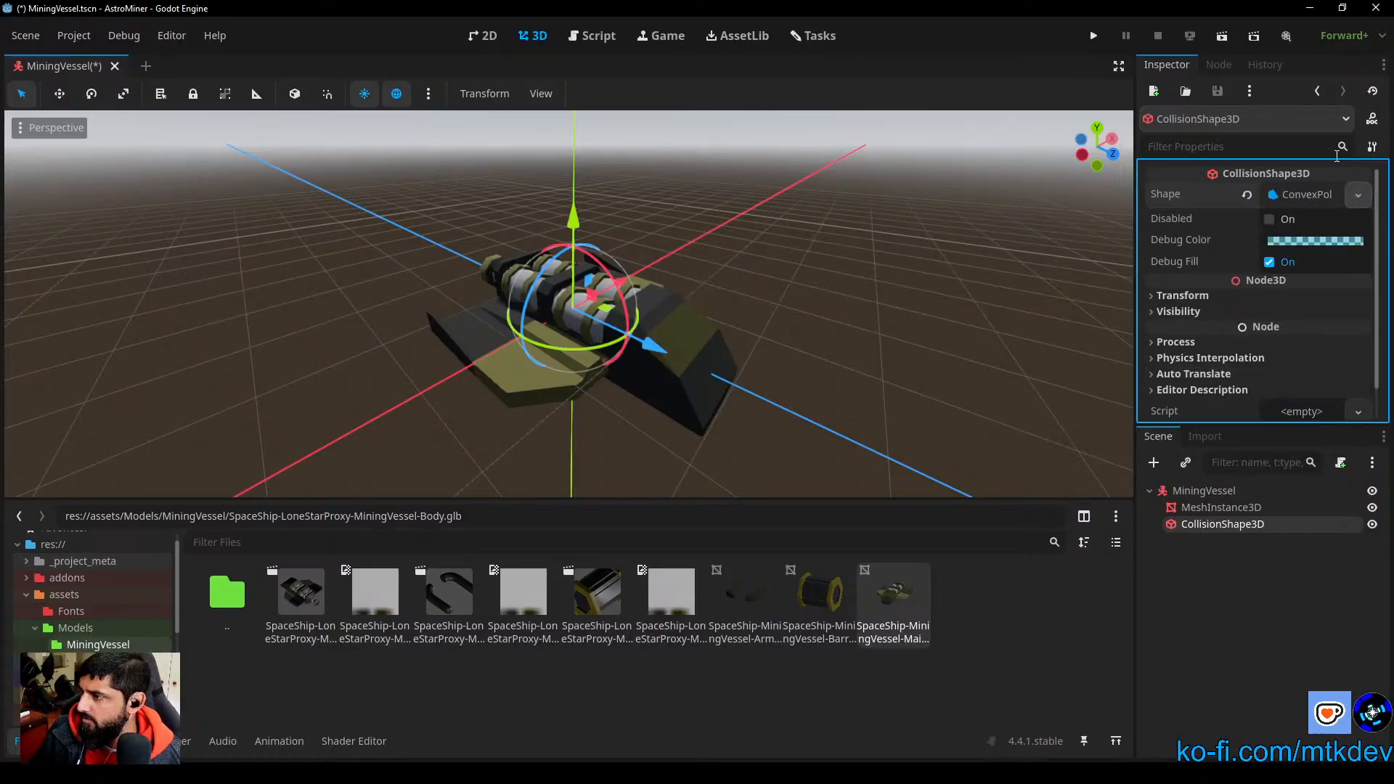
pyautogui.click(1306, 195)
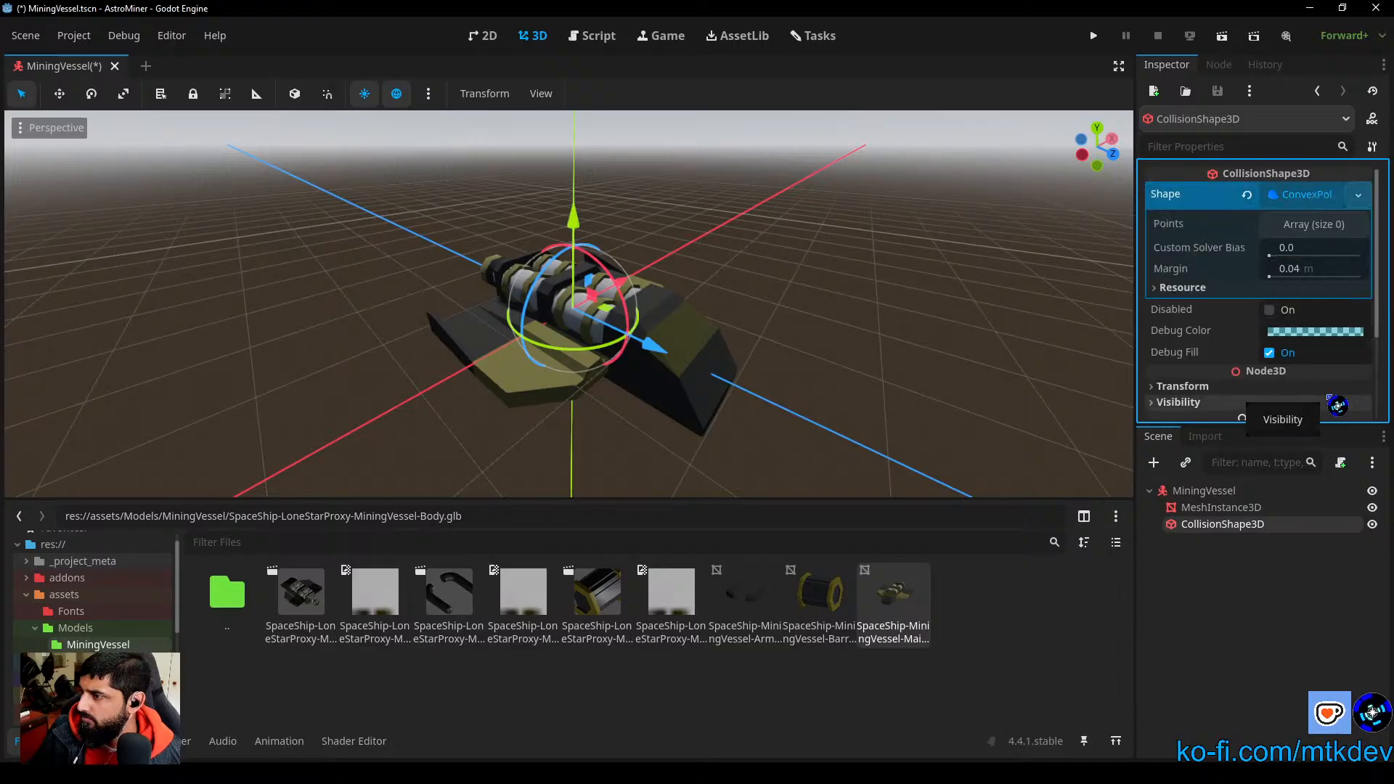
pyautogui.click(1191, 287)
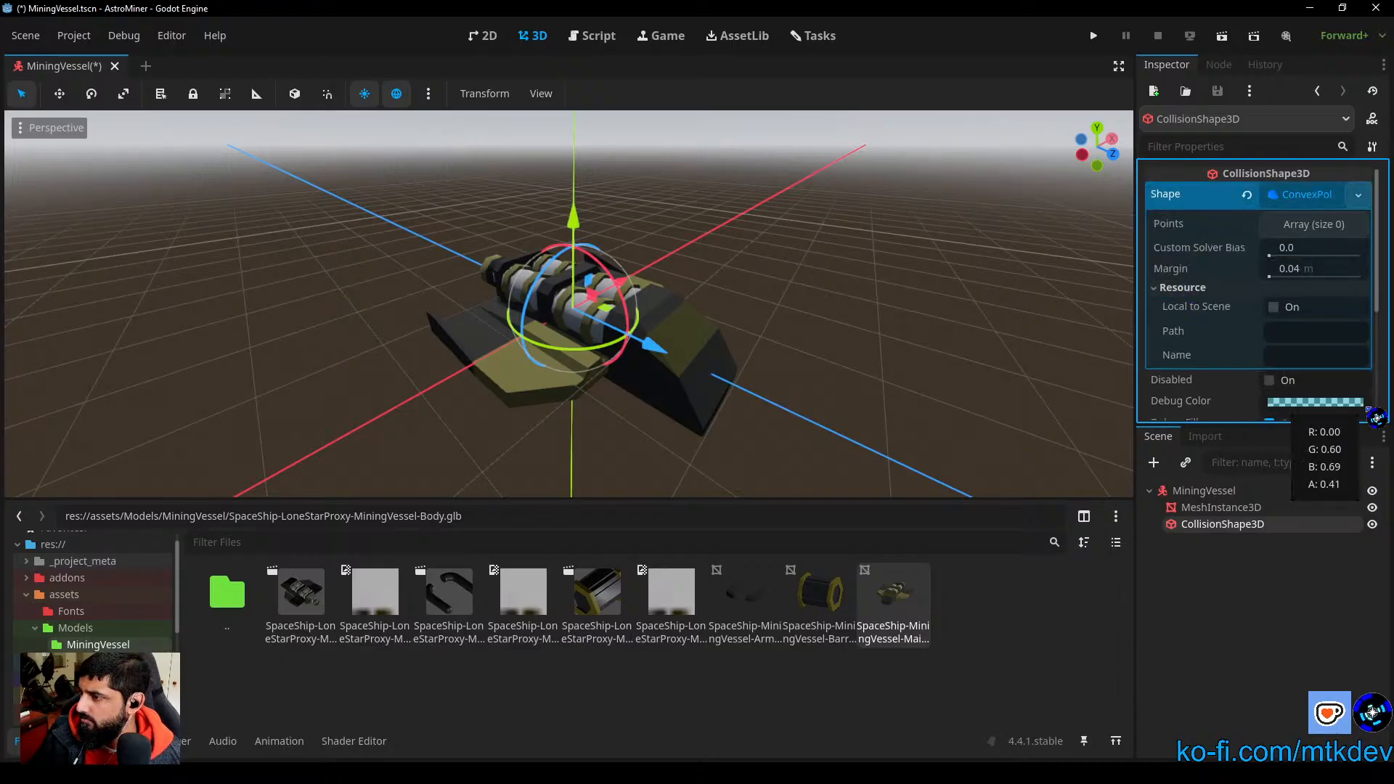
pyautogui.click(1311, 201)
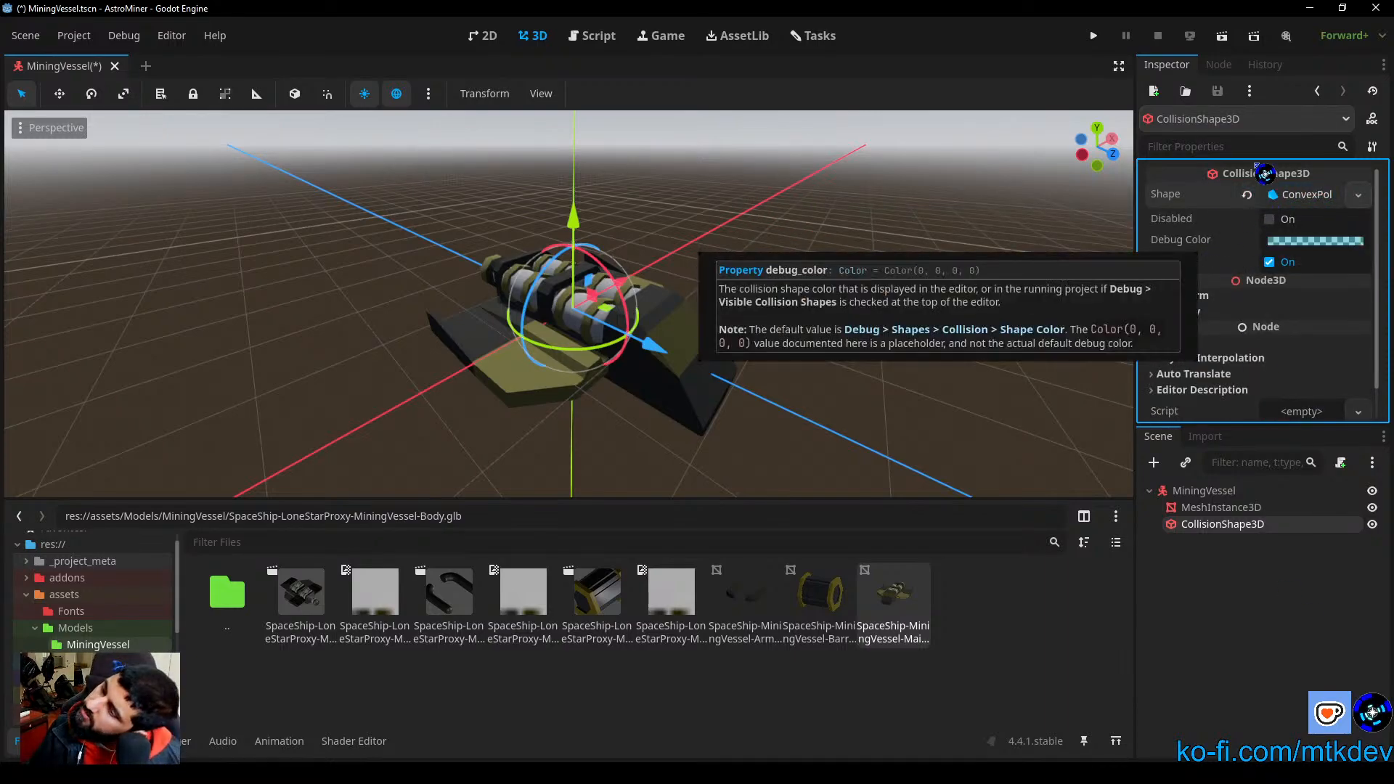
pyautogui.click(1248, 195)
# Step: Assign a new BoxShape3D as the shape of the CollisionShape3D
pyautogui.click(1319, 195)
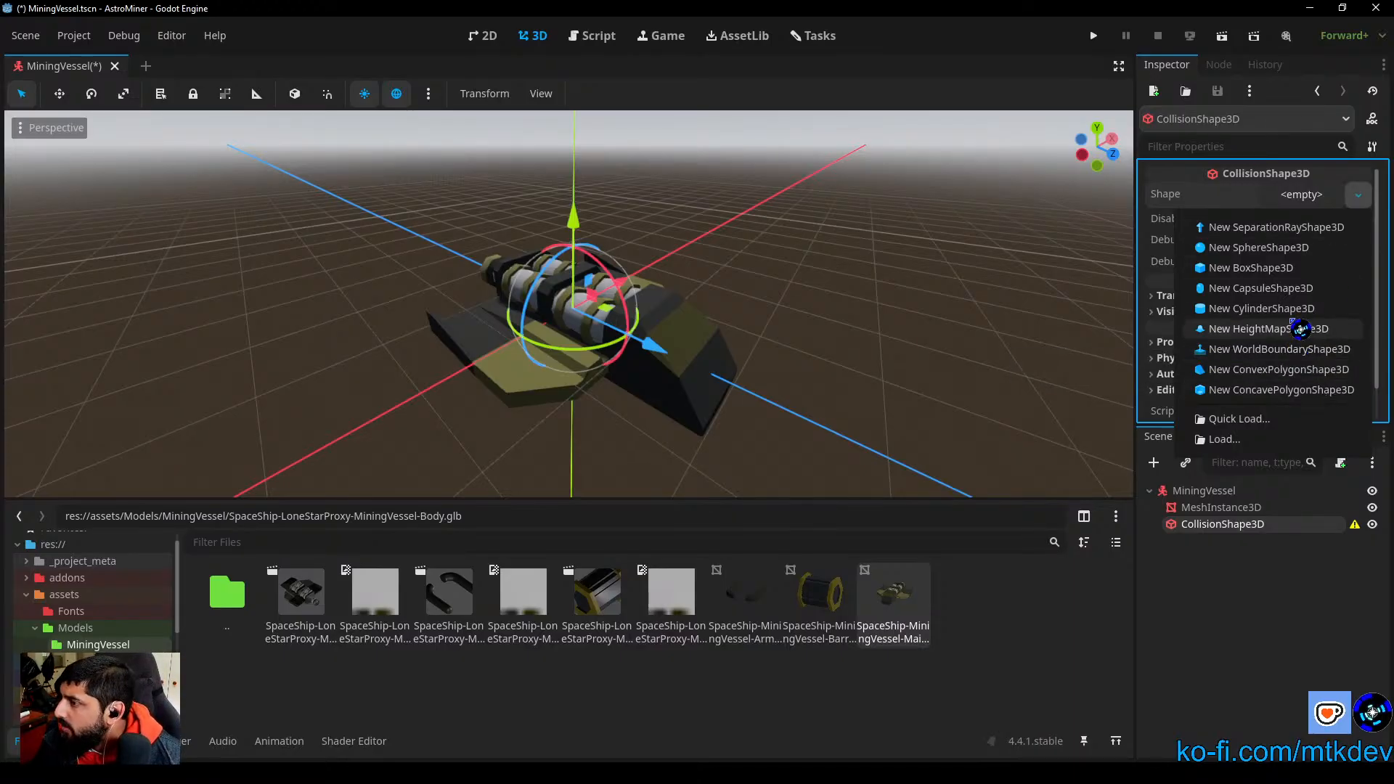
pyautogui.click(1270, 270)
pyautogui.moveTo(837, 364); pyautogui.dragTo(922, 382, button='right')
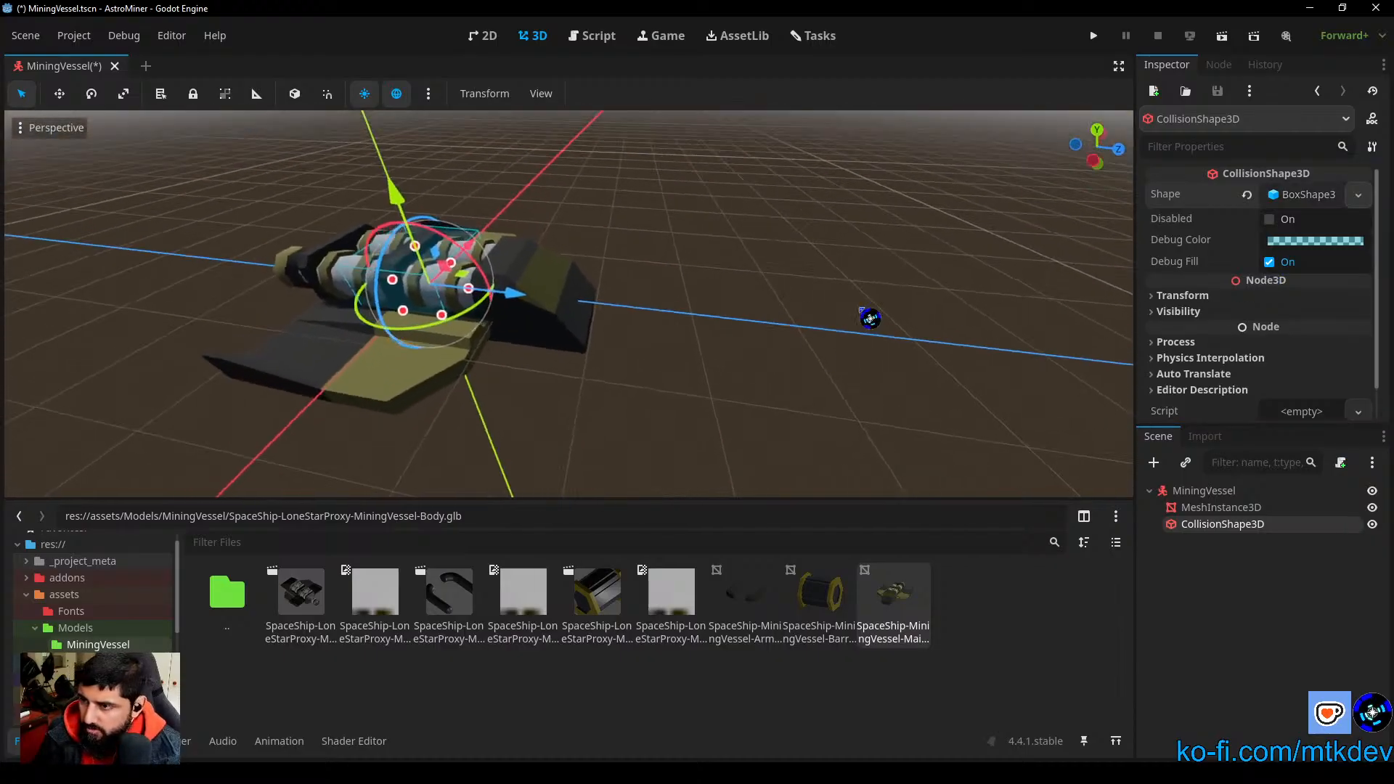
# Step: Stretch the collision box along Z in the left view to about 3.89 m, covering the hull from nose to rear thruster
pyautogui.click(1093, 162)
pyautogui.scroll(5, 617, 286)
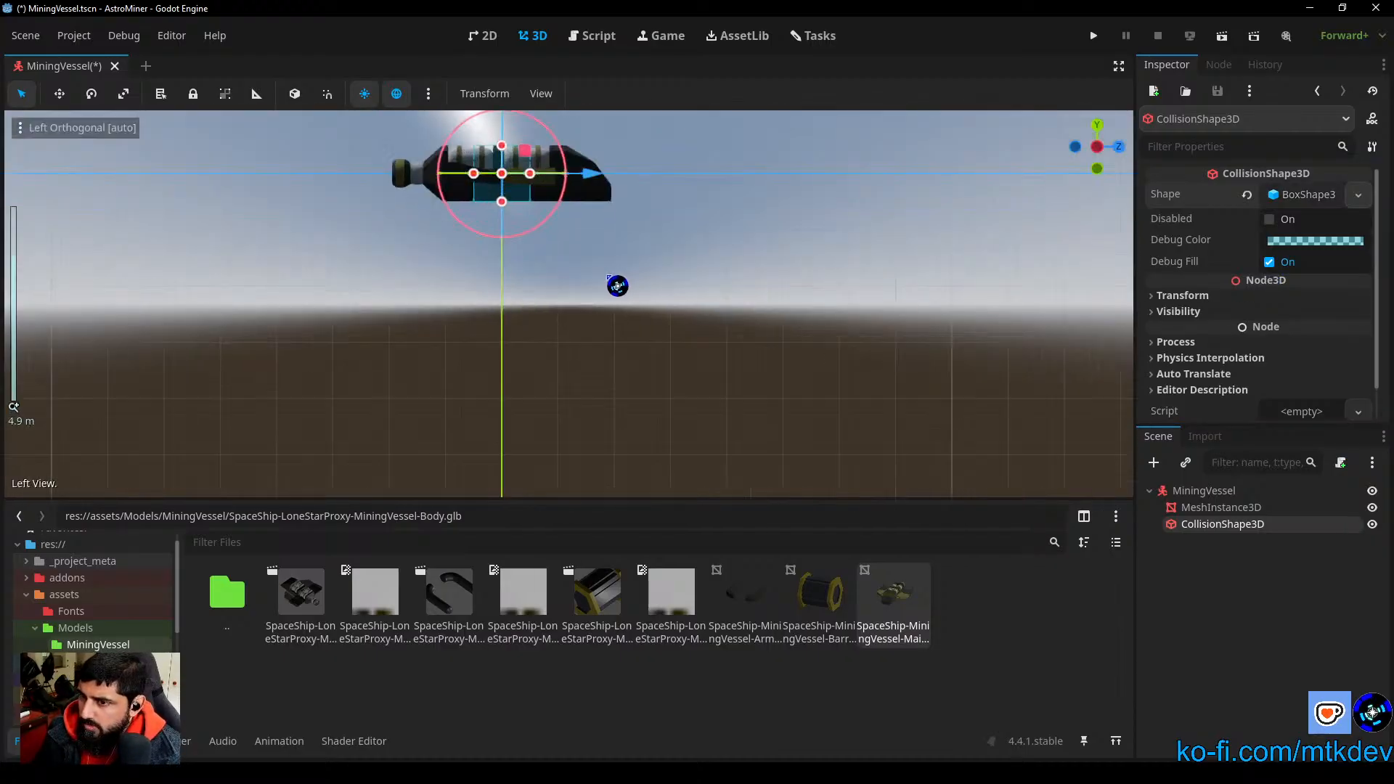
pyautogui.moveTo(608, 185); pyautogui.dragTo(645, 238, button='middle')
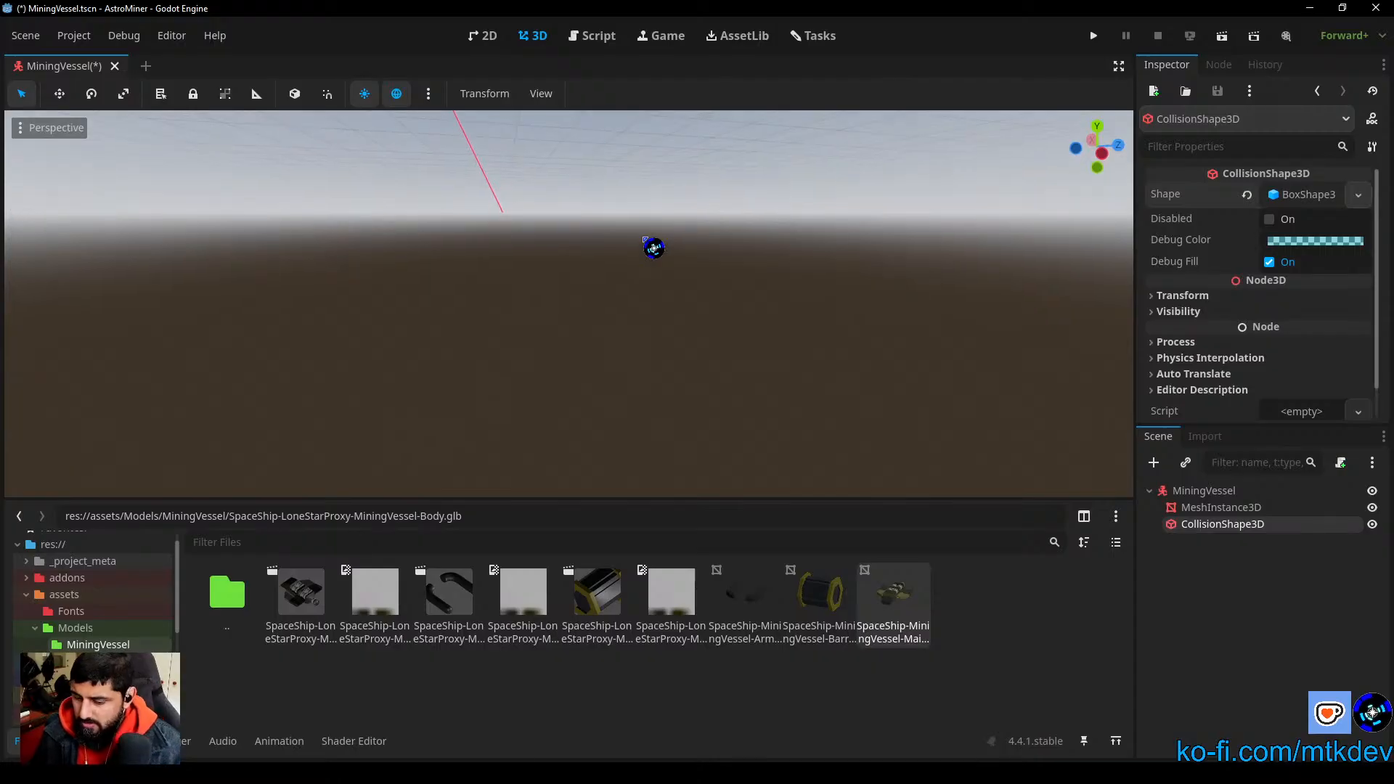
pyautogui.press('f')
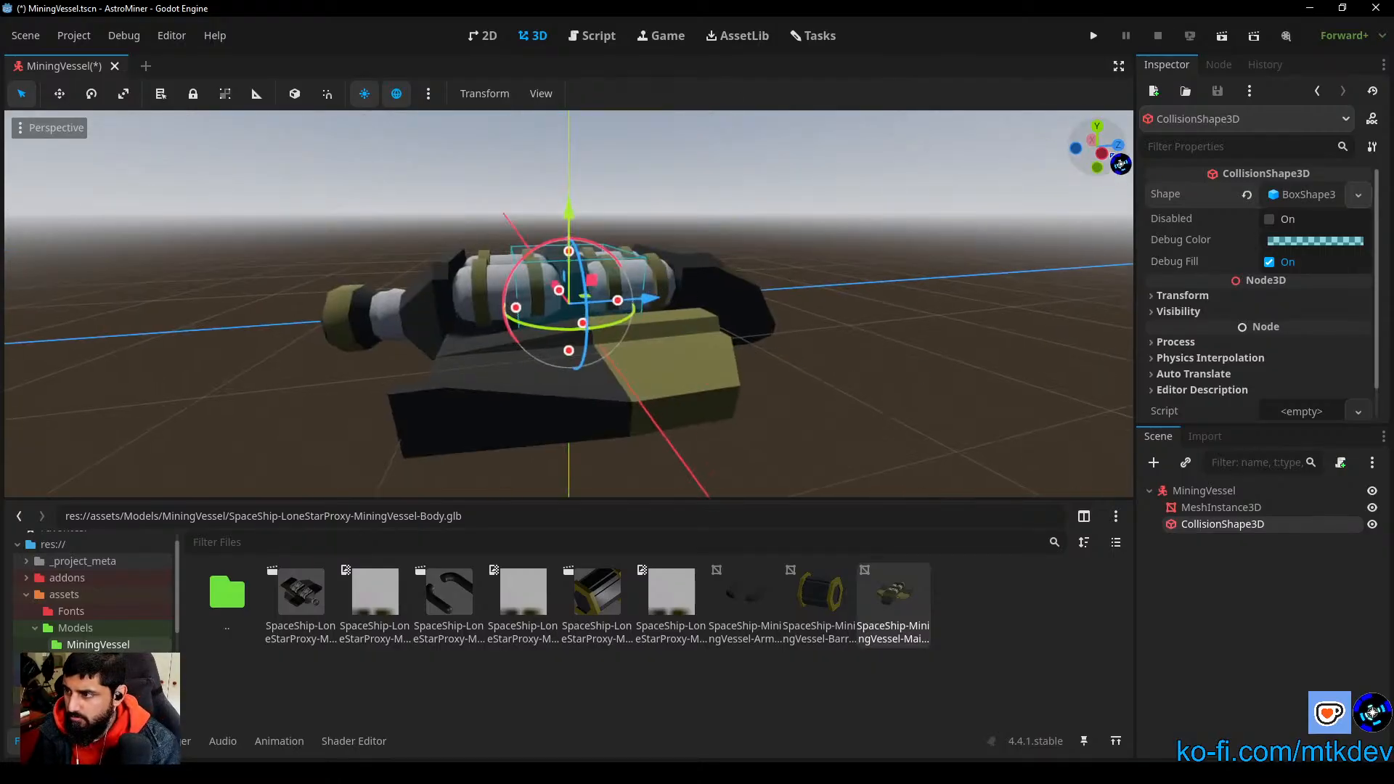
pyautogui.click(1102, 154)
pyautogui.scroll(6, 633, 313)
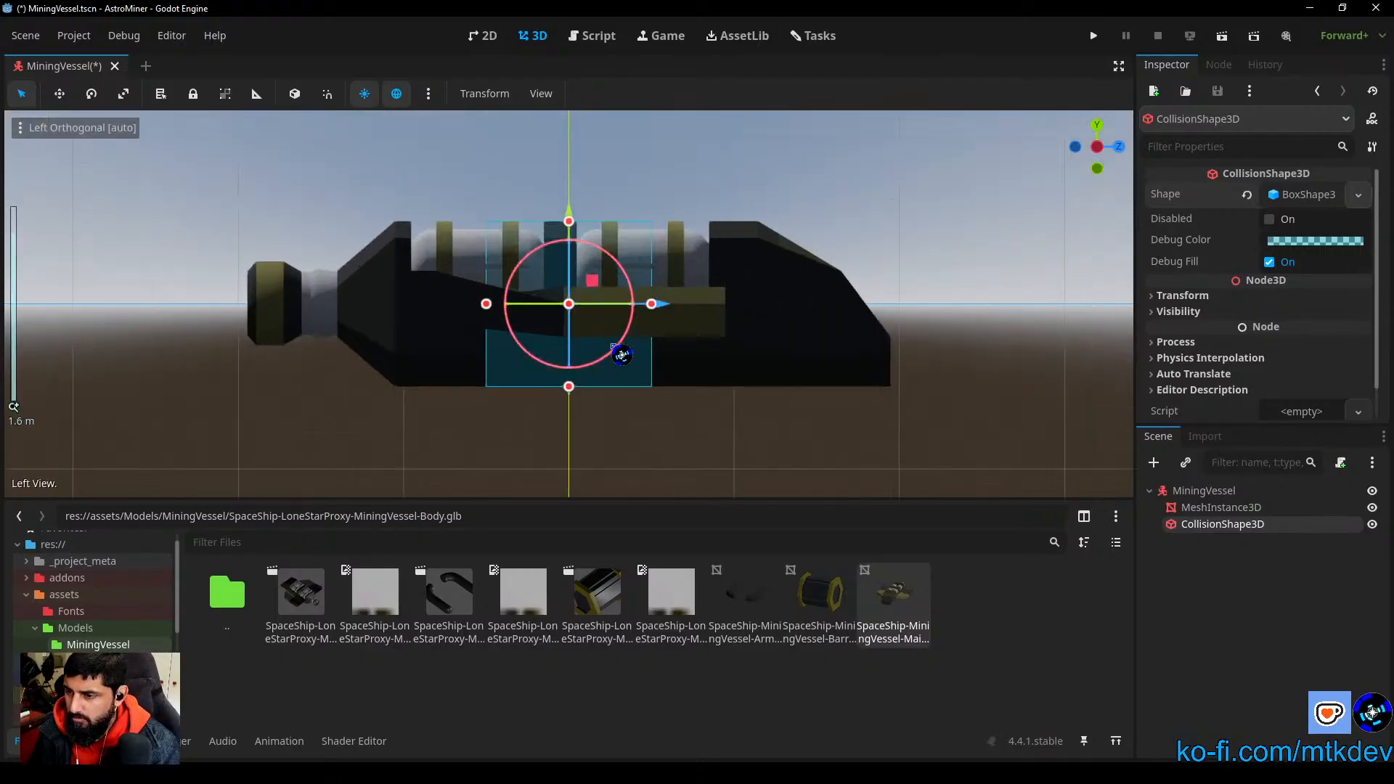
pyautogui.moveTo(702, 306); pyautogui.dragTo(1089, 337)
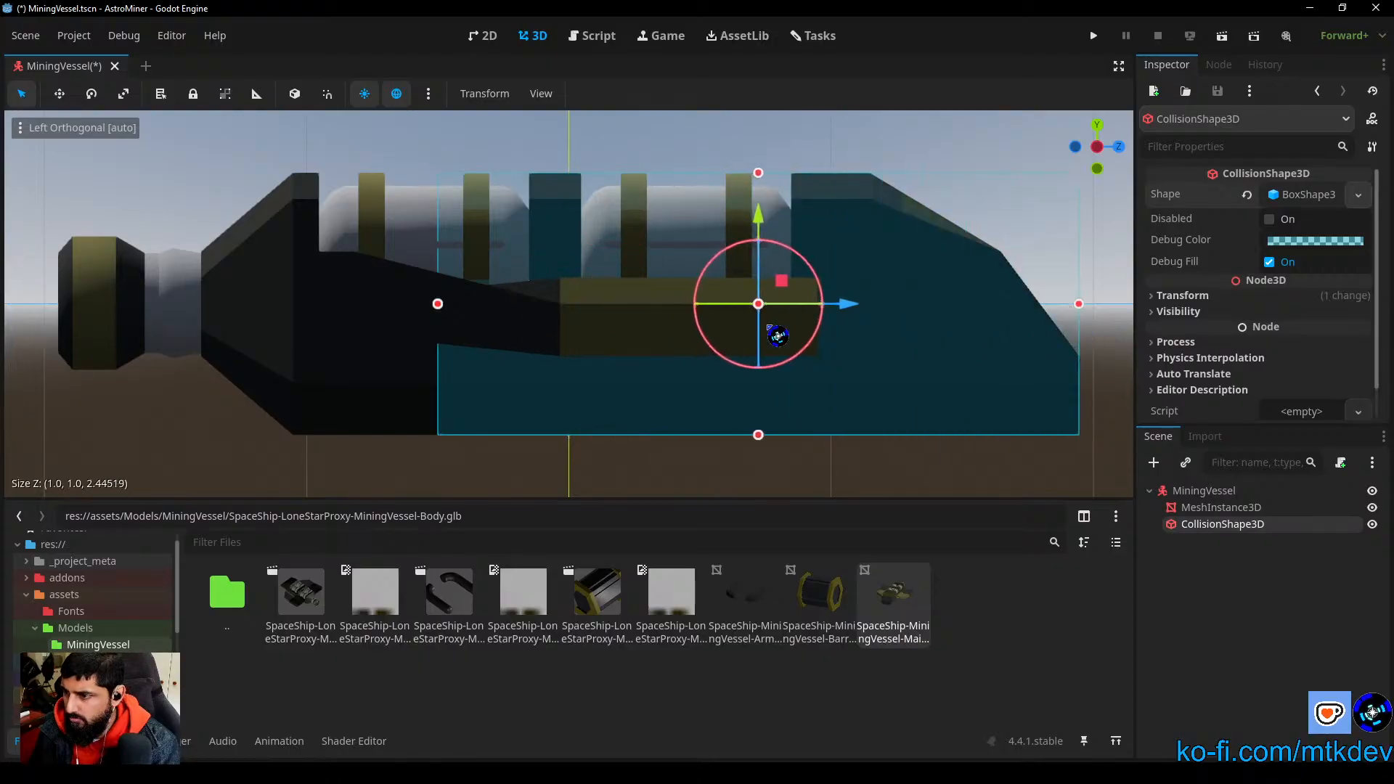
pyautogui.keyDown('shift'); pyautogui.moveTo(421, 366); pyautogui.dragTo(1005, 380, button='middle'); pyautogui.keyUp('shift')
pyautogui.moveTo(810, 313); pyautogui.dragTo(431, 314)
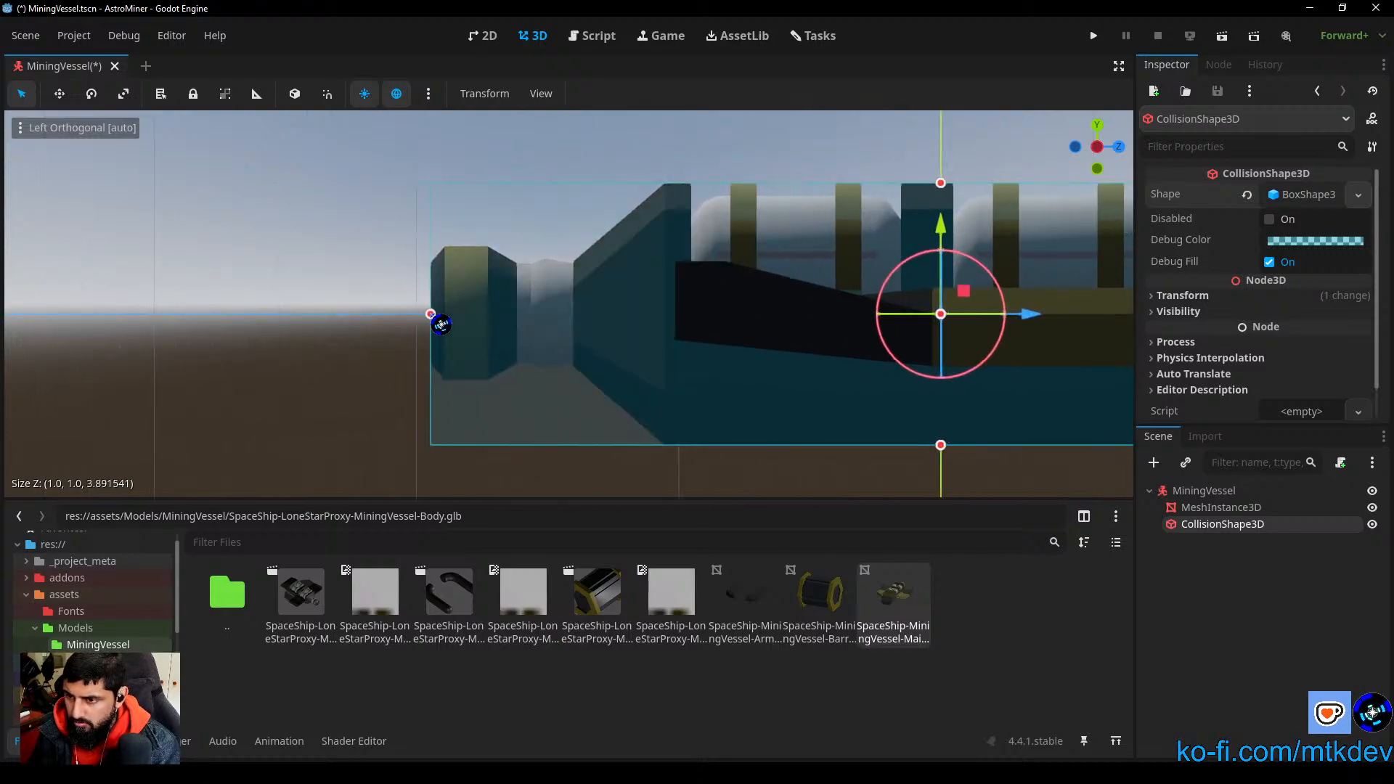
# Step: Widen the collision box on both sides along X in the rear view to about 1.13 m, enclosing the hull without the wings
pyautogui.click(1076, 148)
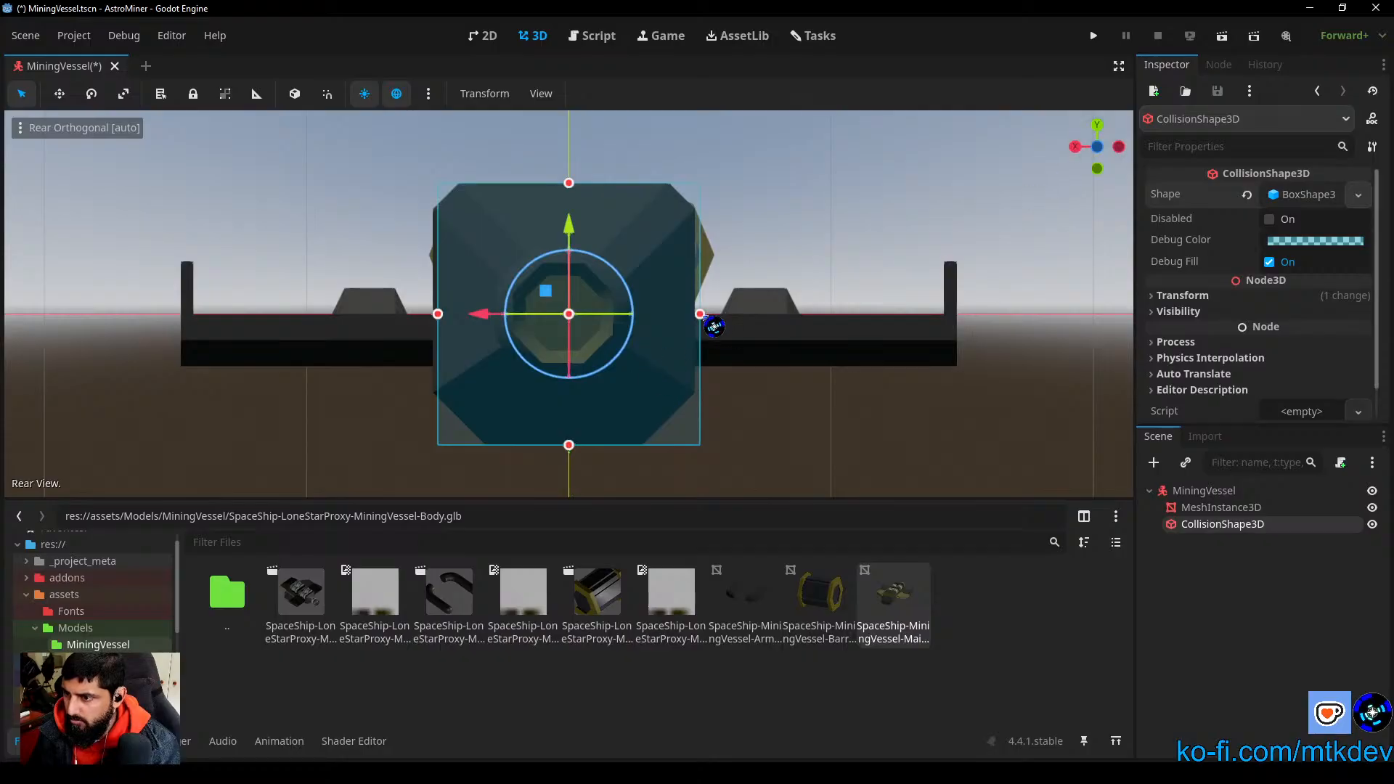
pyautogui.moveTo(703, 318); pyautogui.dragTo(715, 316)
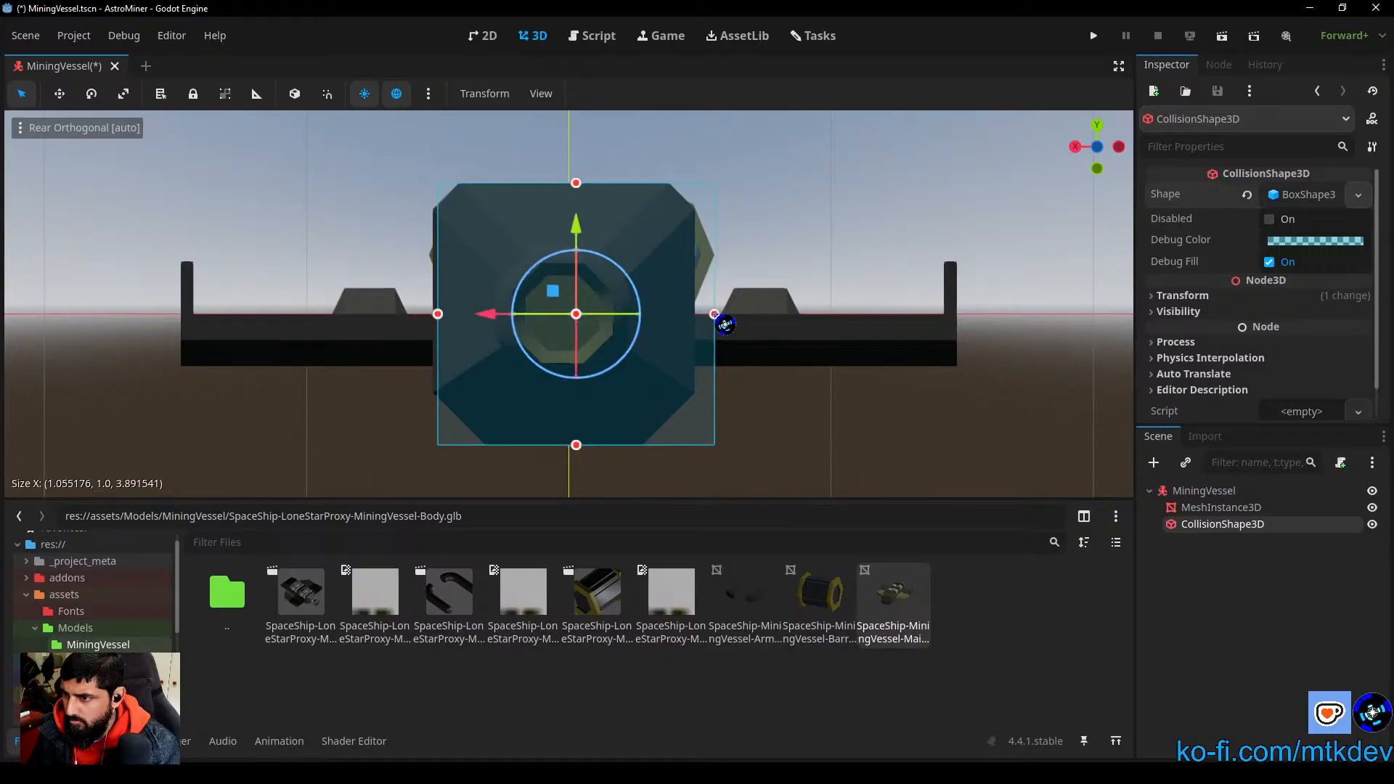
pyautogui.moveTo(449, 323); pyautogui.dragTo(439, 326)
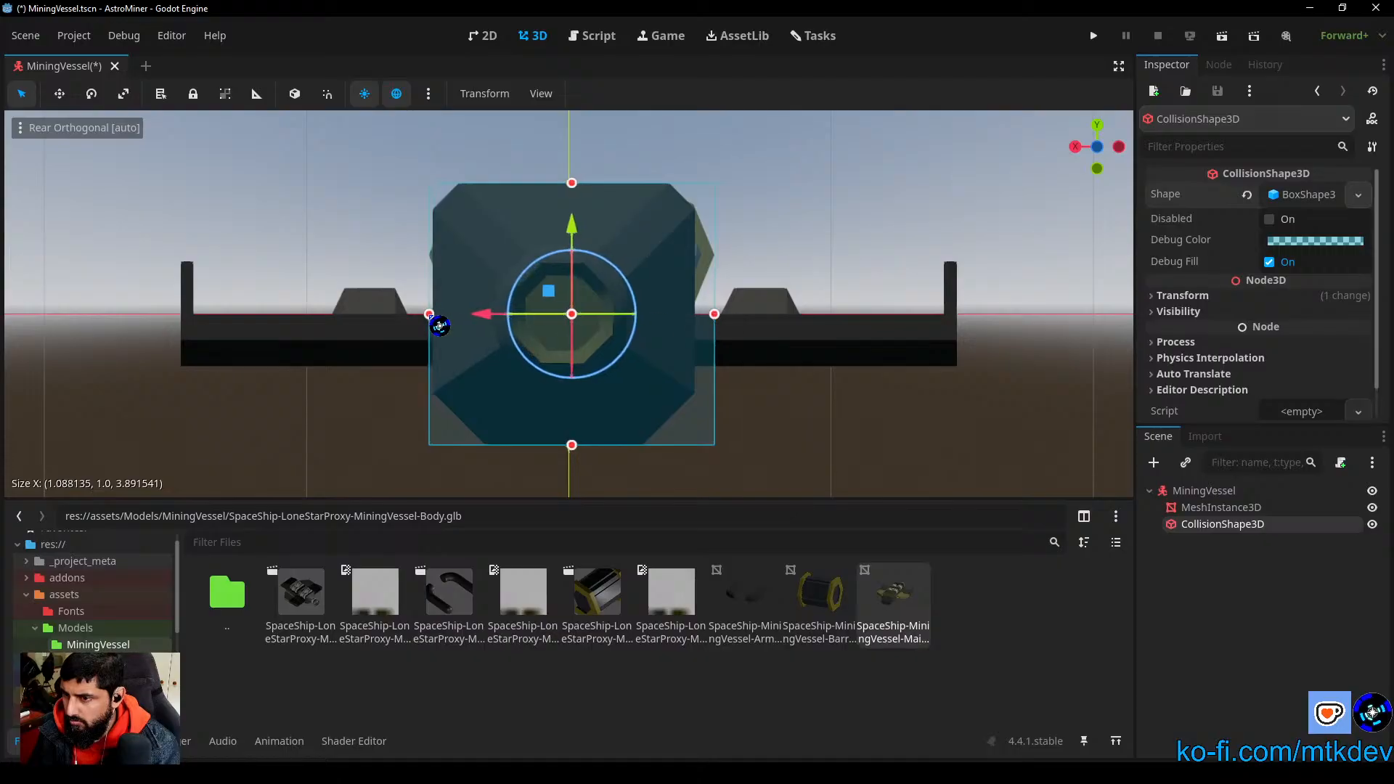
pyautogui.moveTo(439, 326); pyautogui.dragTo(430, 325)
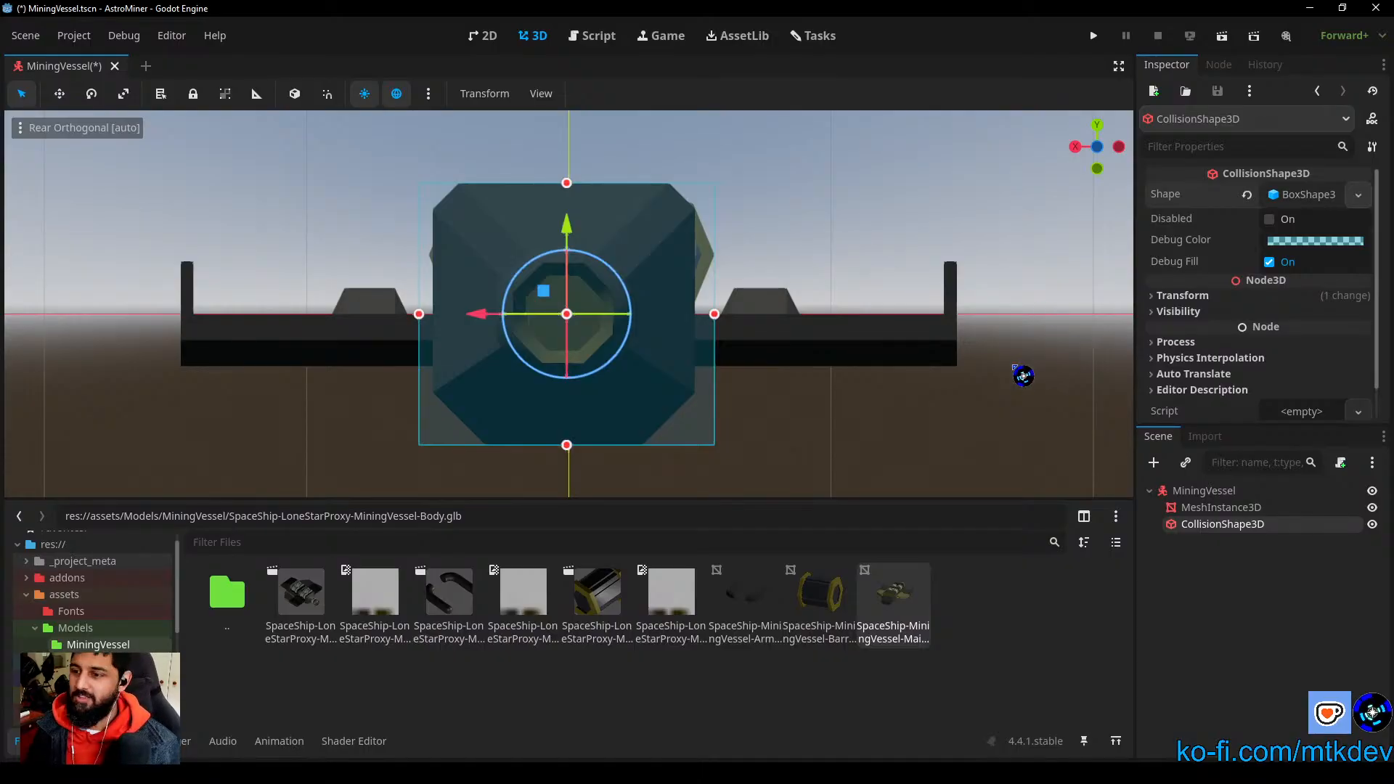
# Step: Extend the collision box slightly upward and downward in the rear view to a height of about 1.03 m and deselect it
pyautogui.moveTo(887, 262); pyautogui.dragTo(639, 365, button='middle')
pyautogui.scroll(-3, 639, 365)
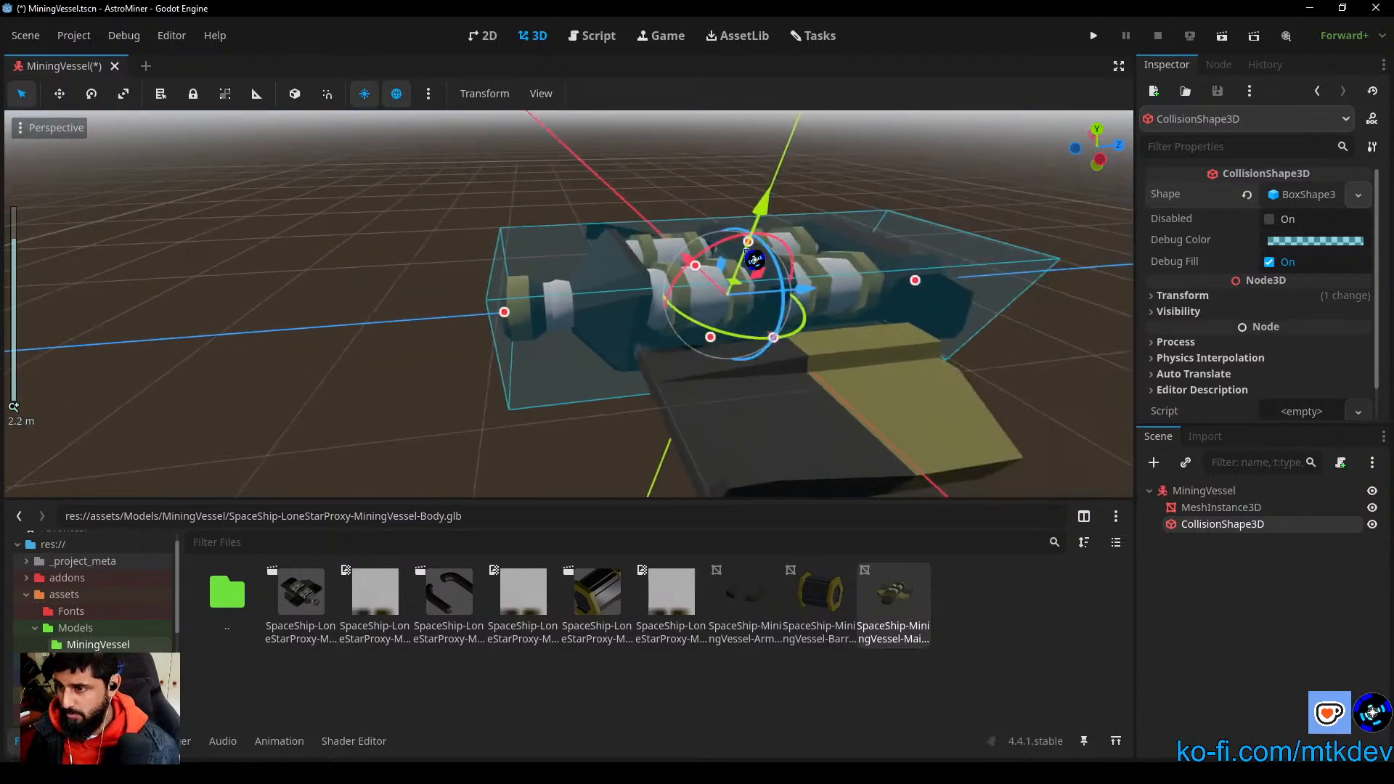
pyautogui.moveTo(944, 305); pyautogui.dragTo(915, 305, button='middle')
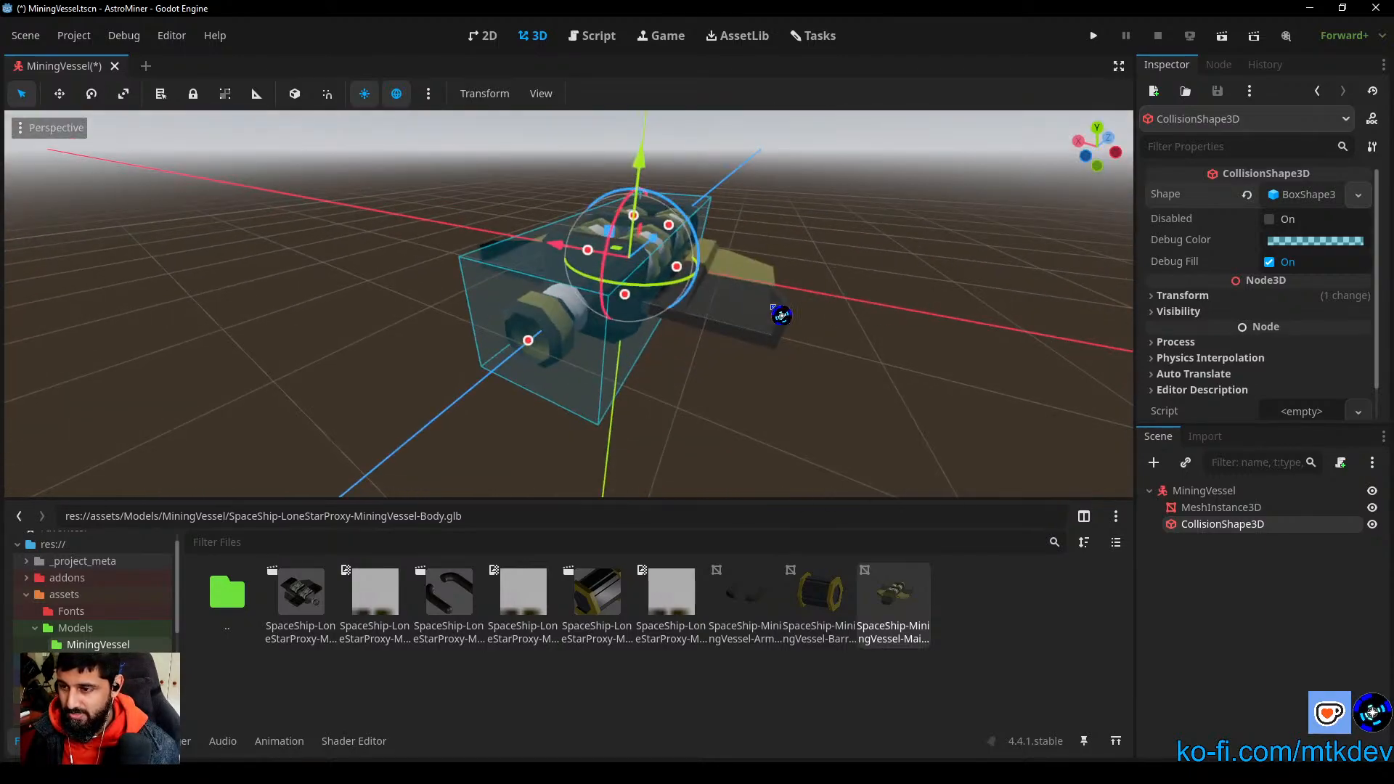
pyautogui.click(1086, 155)
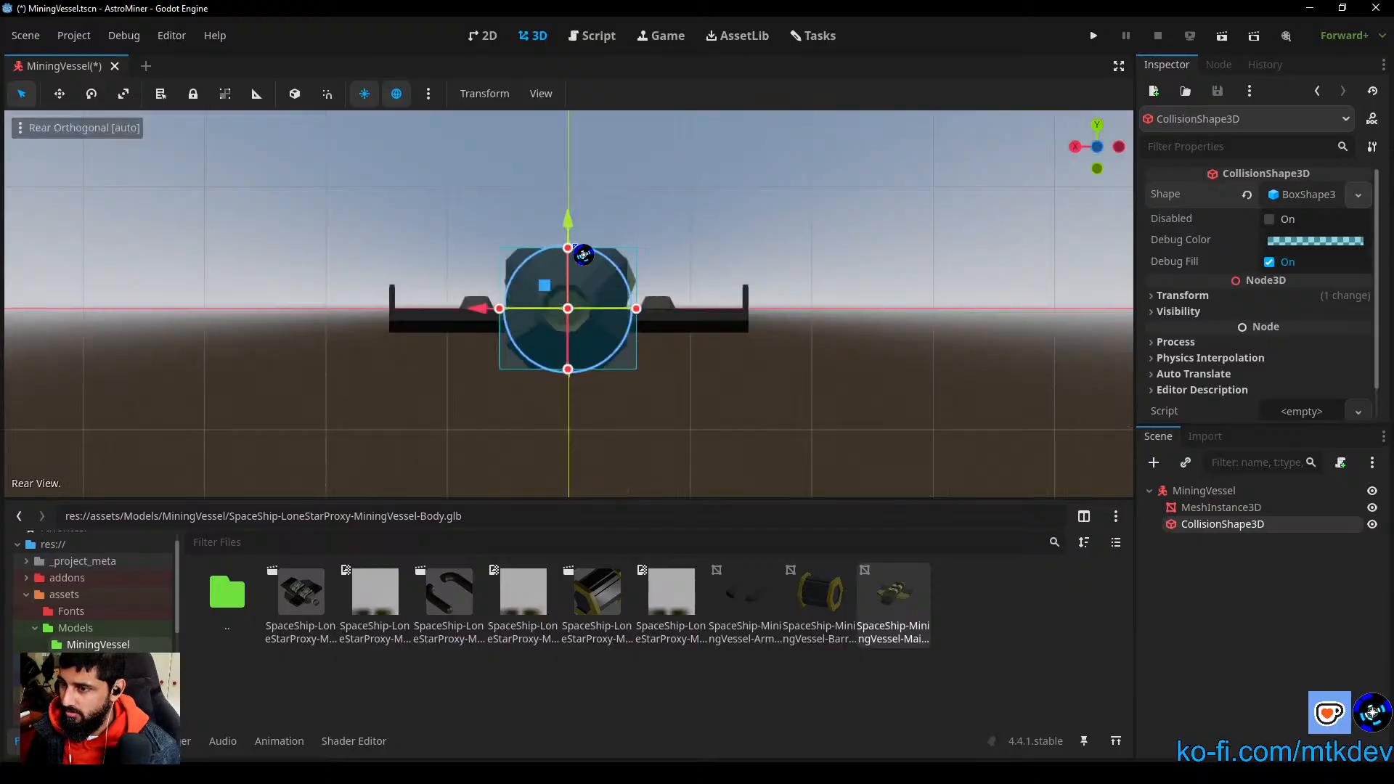
pyautogui.moveTo(571, 250); pyautogui.dragTo(571, 247)
pyautogui.moveTo(571, 372); pyautogui.dragTo(570, 374)
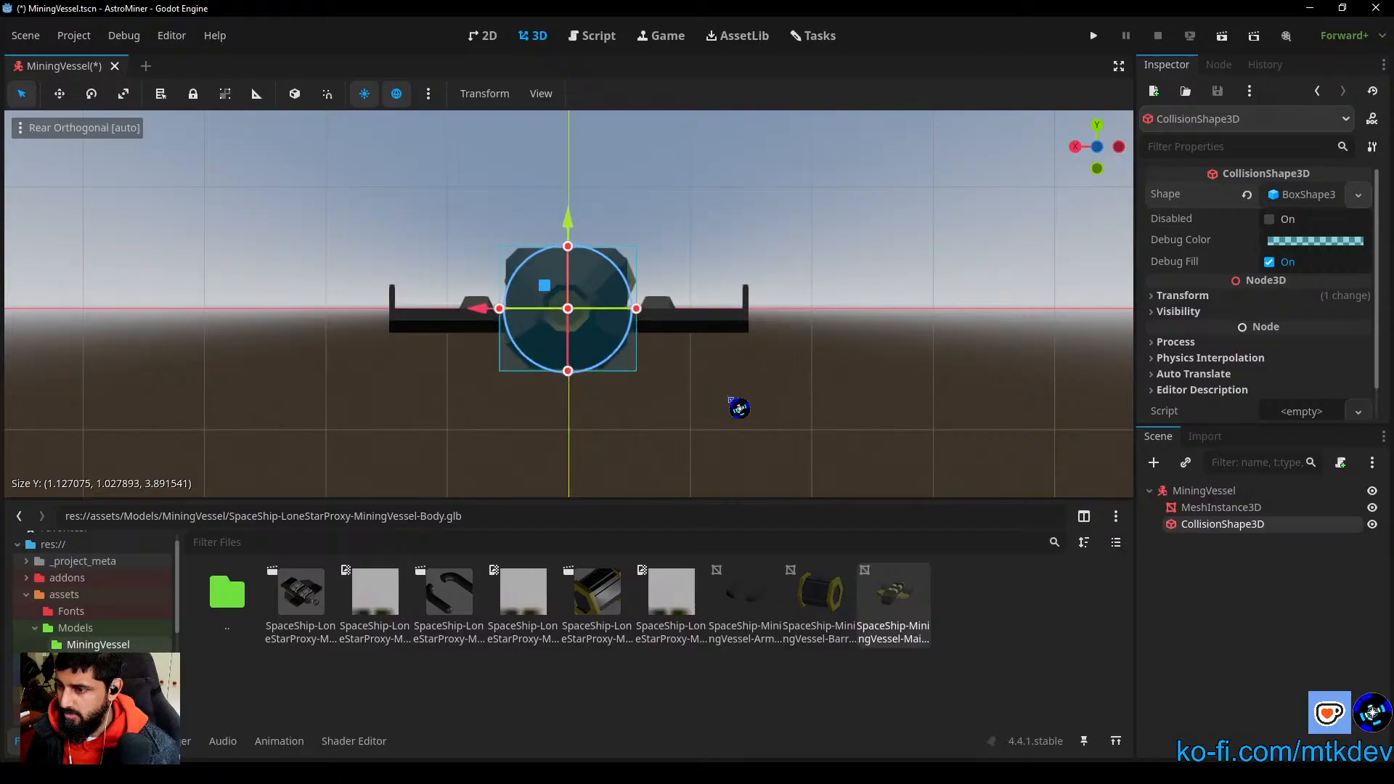
pyautogui.click(745, 403)
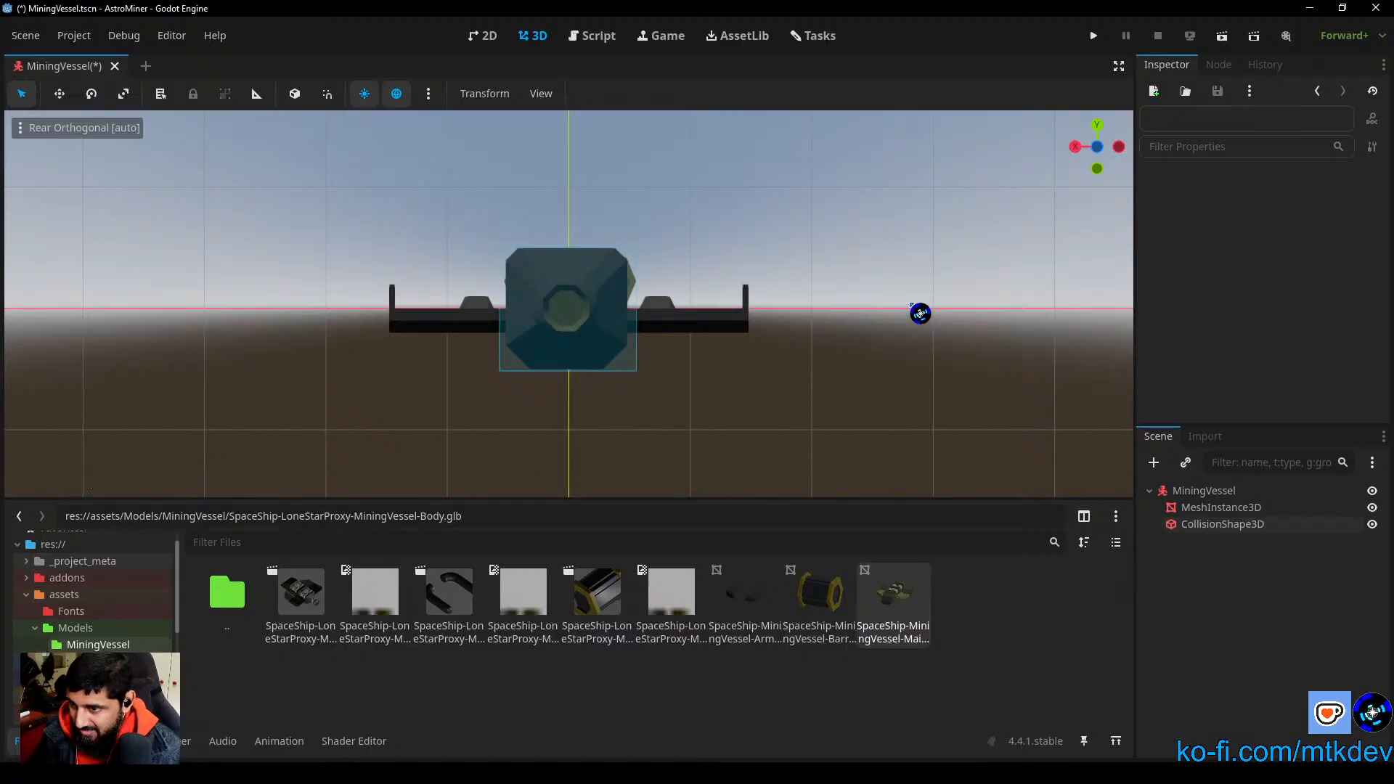
# Step: Examine how the collision box fits around the vessel's hull and wings from several angles
pyautogui.moveTo(922, 312); pyautogui.dragTo(601, 399, button='middle')
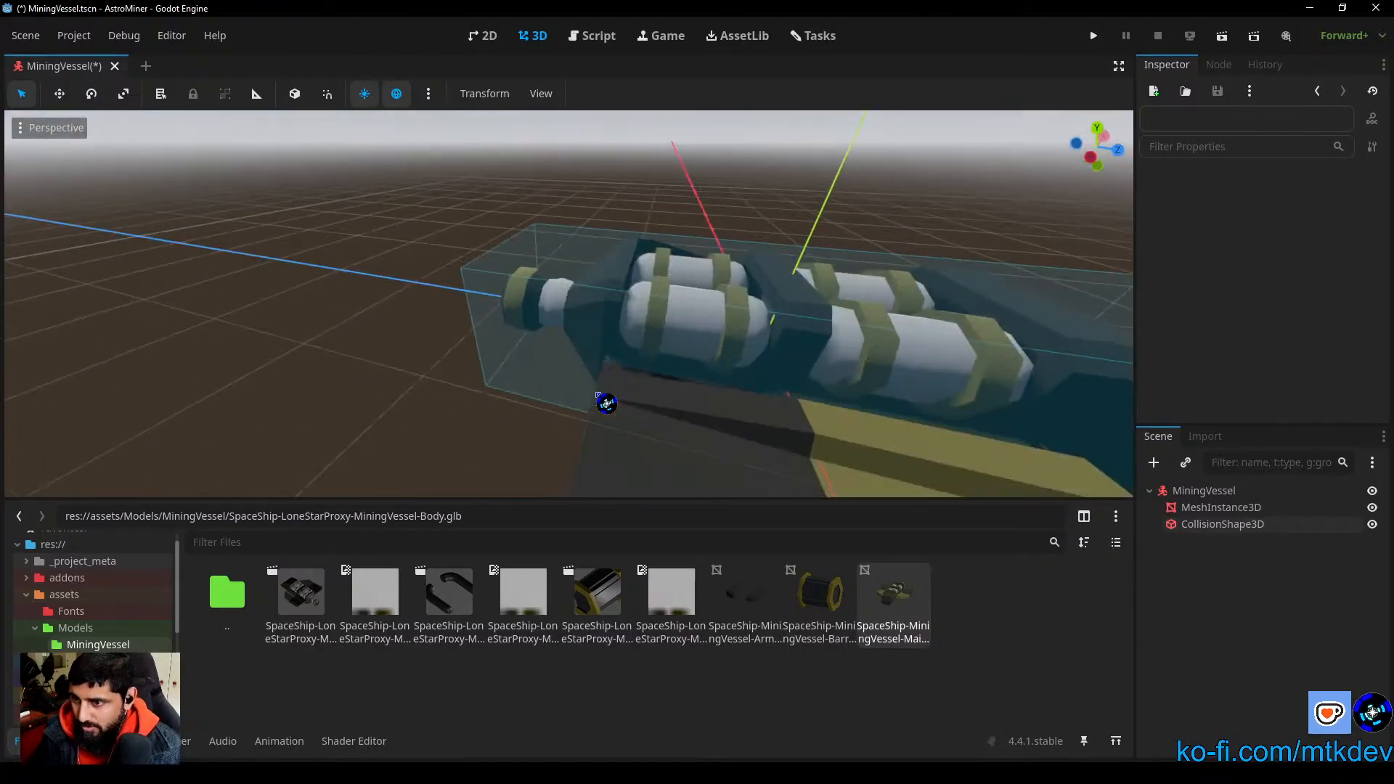
pyautogui.scroll(-5, 585, 407)
pyautogui.moveTo(825, 352); pyautogui.dragTo(684, 354, button='middle')
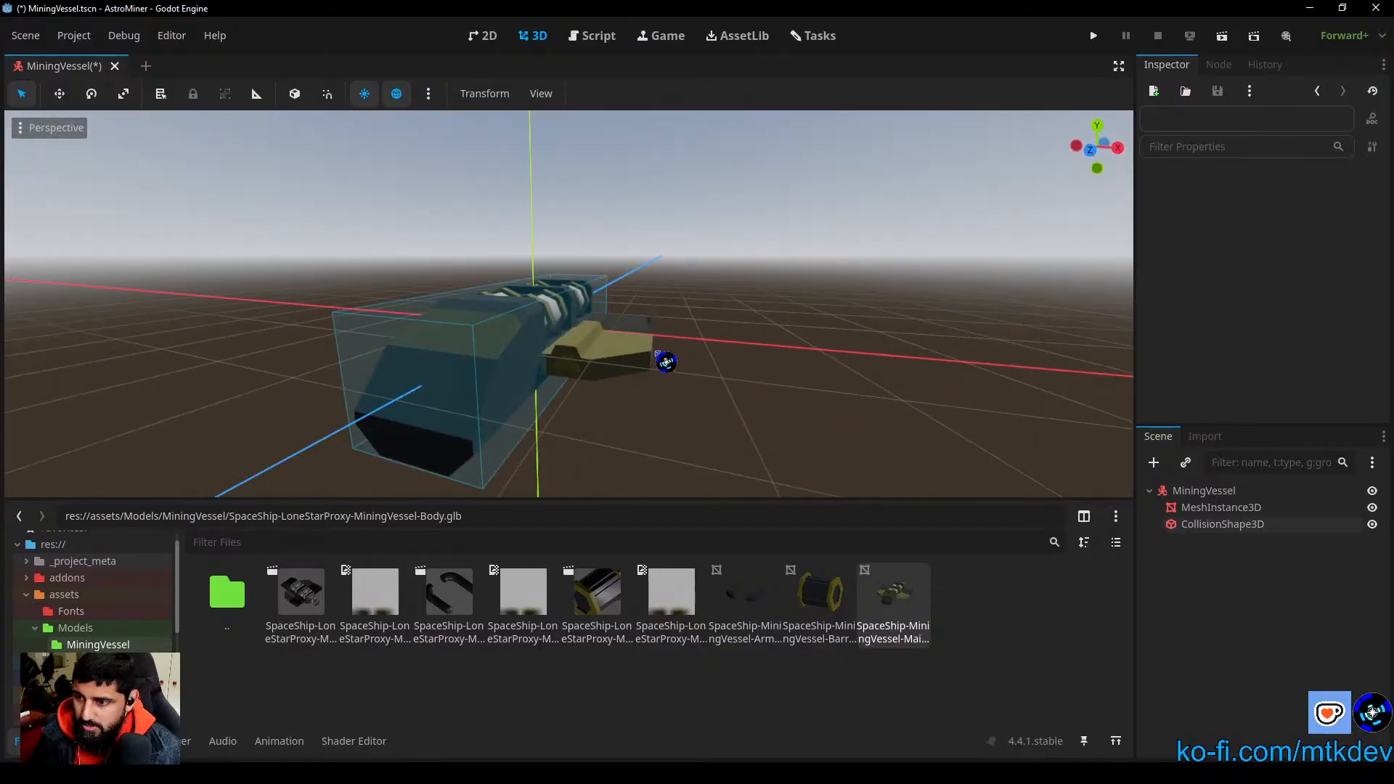
pyautogui.scroll(-8, 639, 353)
pyautogui.moveTo(585, 333); pyautogui.dragTo(529, 353, button='middle')
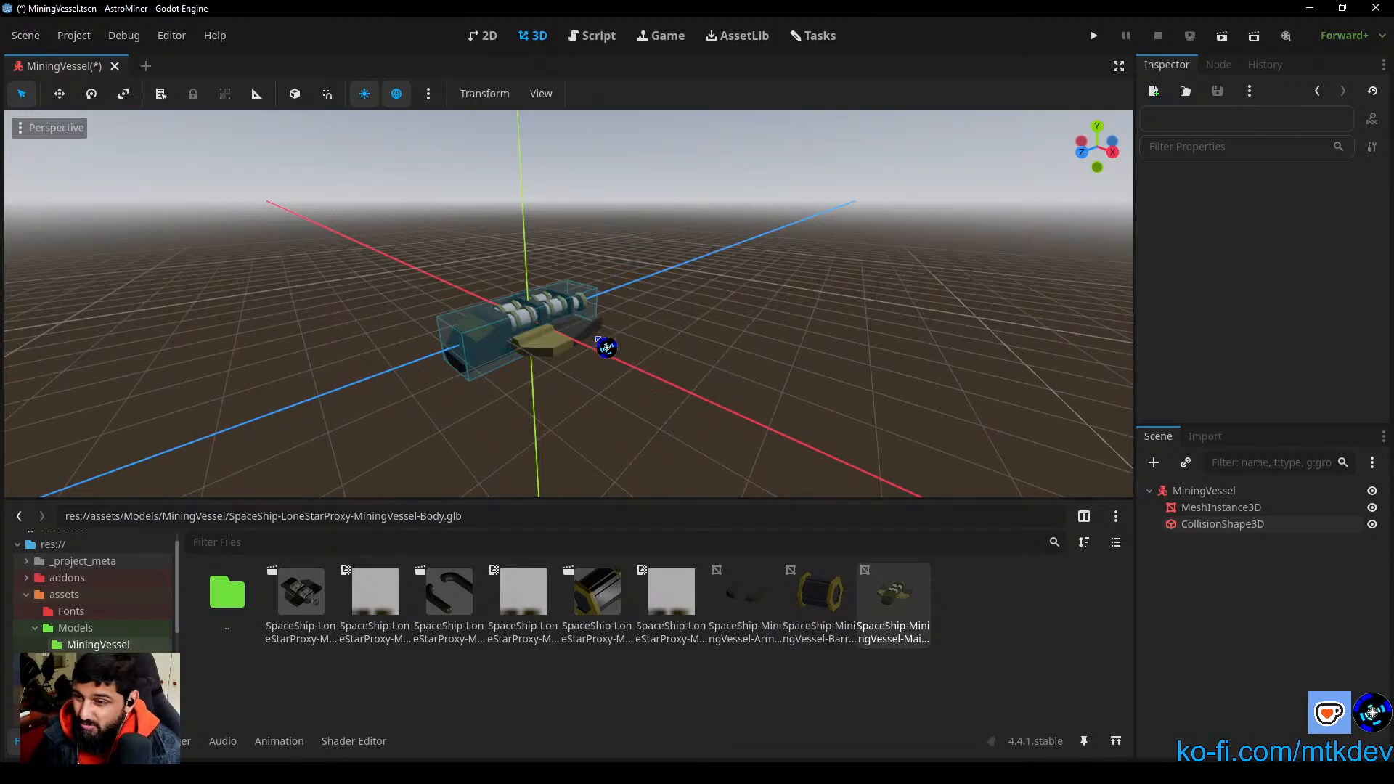
pyautogui.moveTo(588, 396); pyautogui.dragTo(645, 496, button='middle')
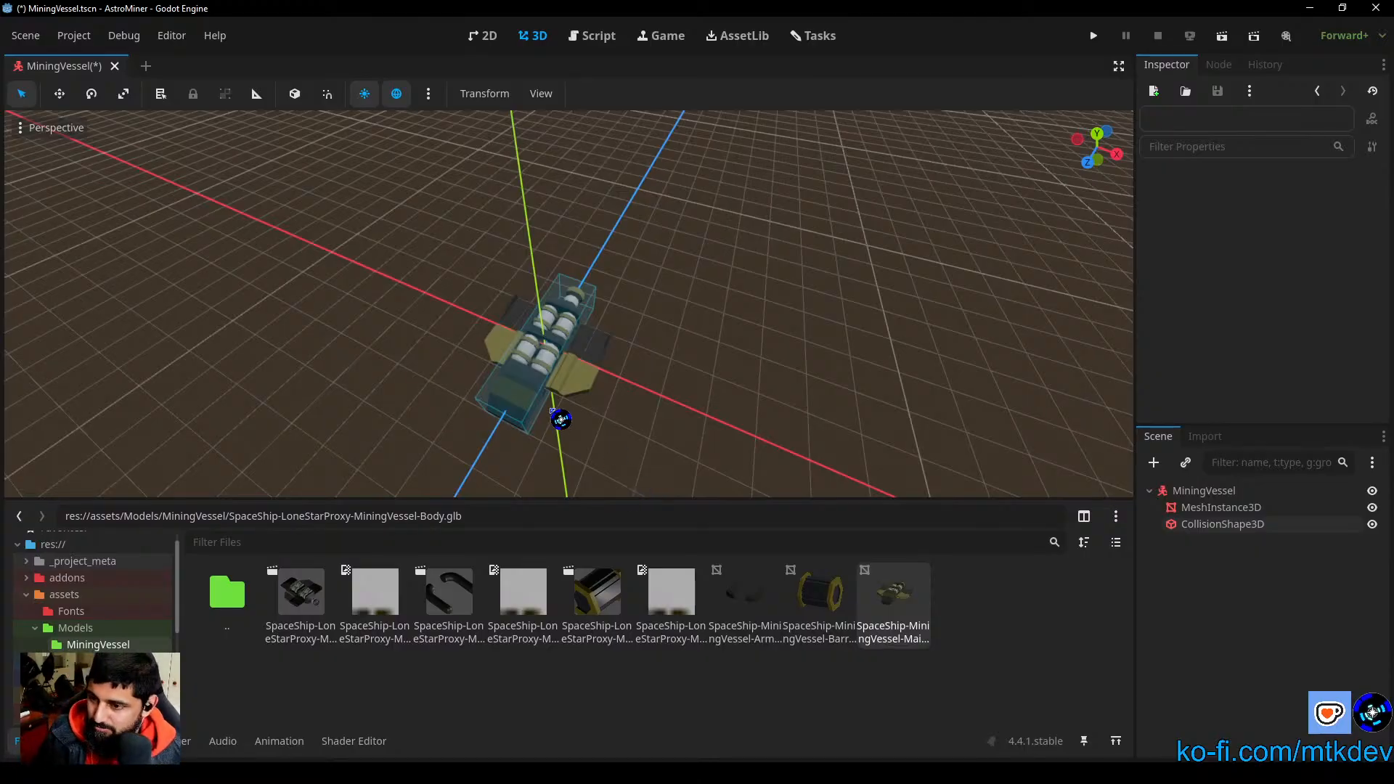
pyautogui.moveTo(669, 405); pyautogui.dragTo(700, 352, button='middle')
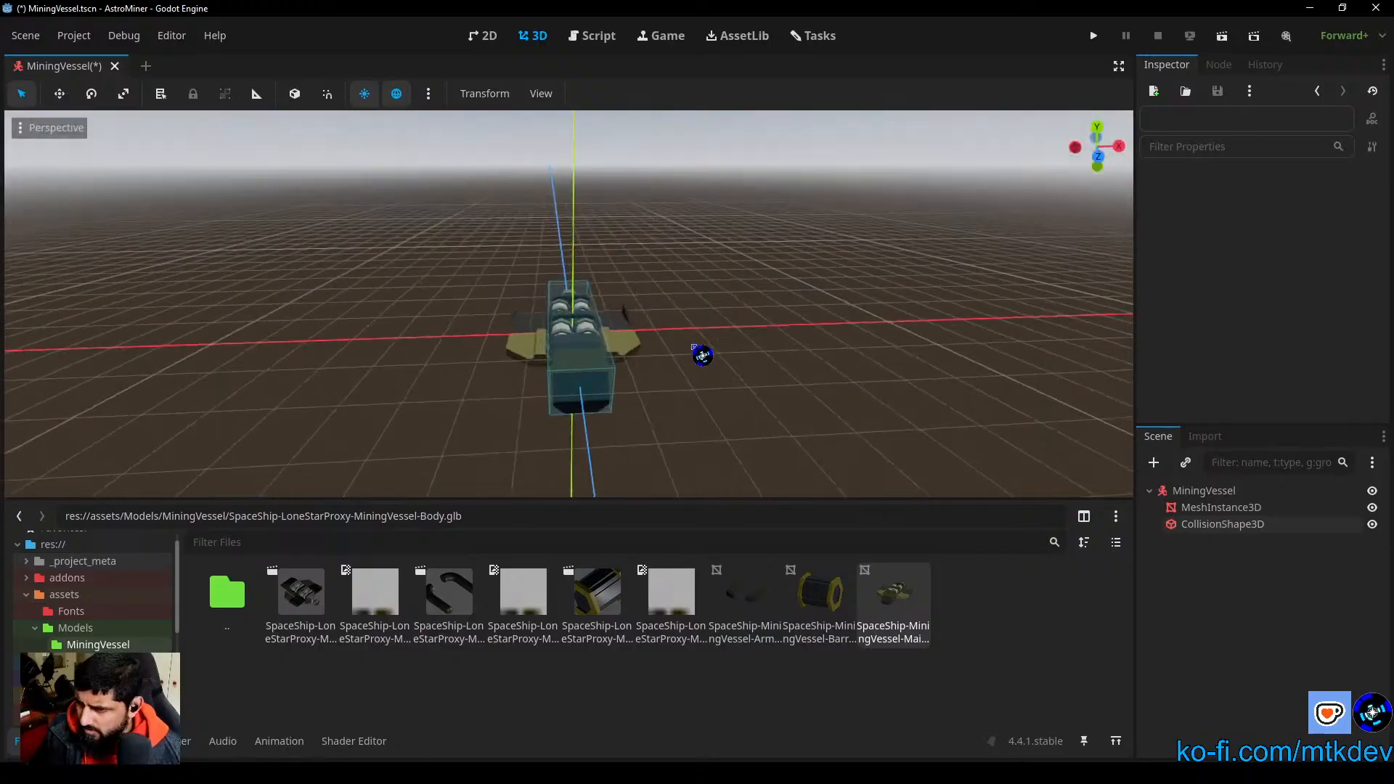
# Step: Inspect the collision box's coverage of the hull, thruster and nose from above, the front and the side
pyautogui.scroll(5, 656, 377)
pyautogui.scroll(-4, 689, 382)
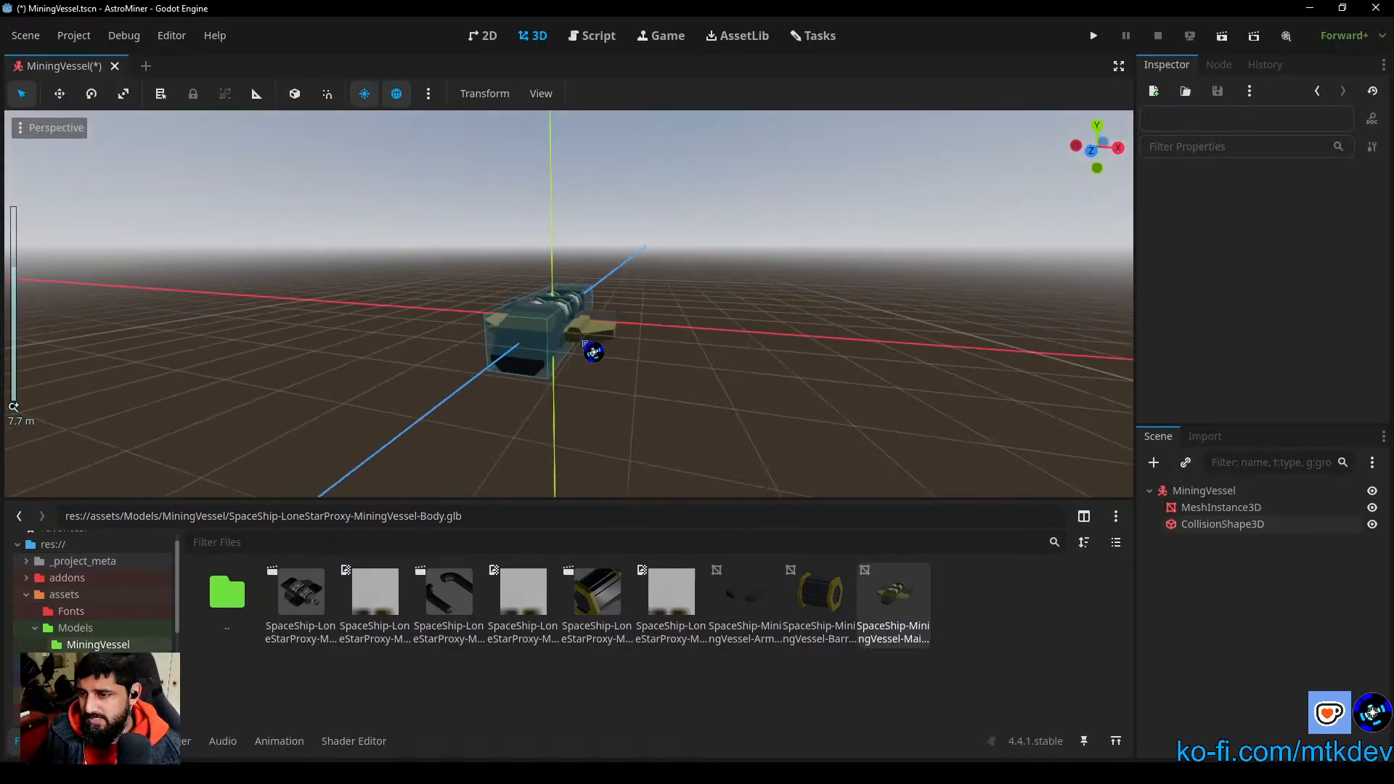
pyautogui.moveTo(669, 335); pyautogui.dragTo(697, 492, button='middle')
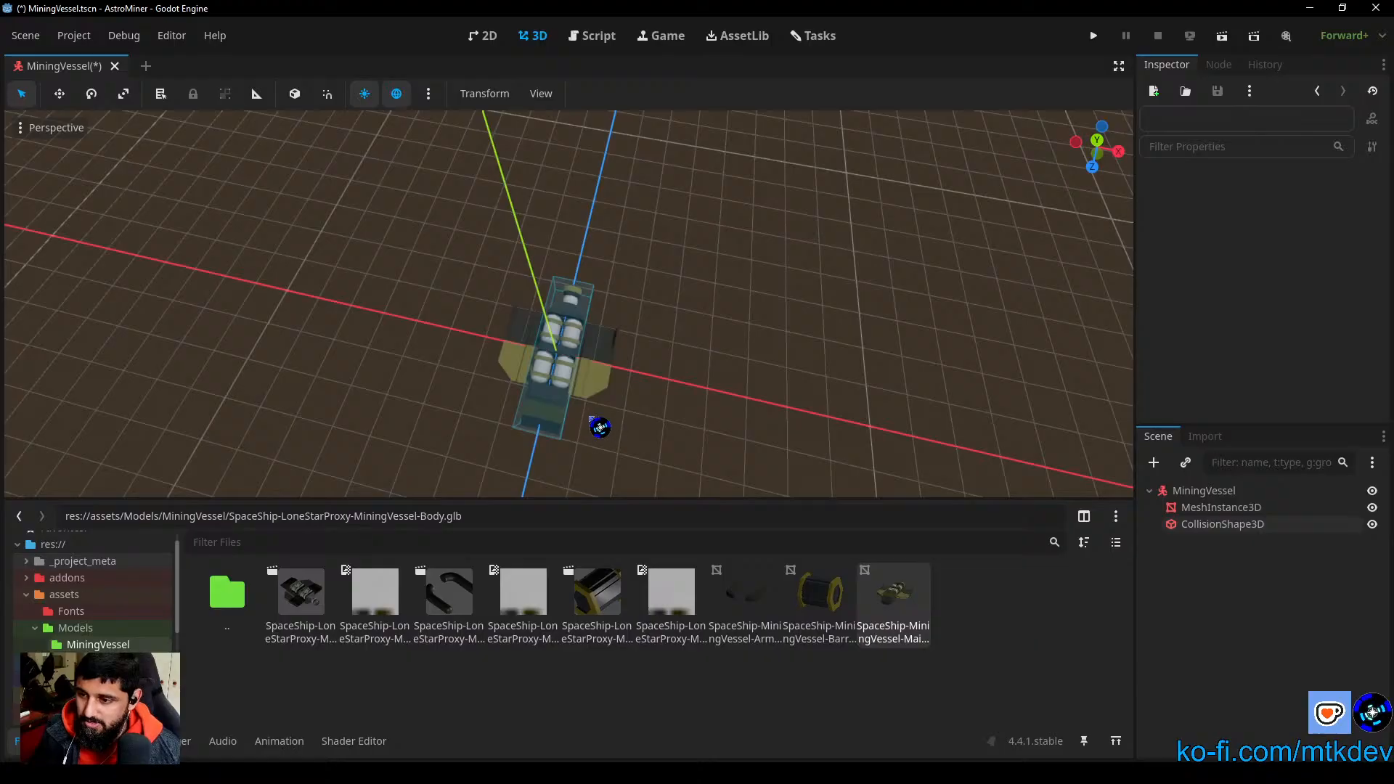
pyautogui.scroll(8, 583, 428)
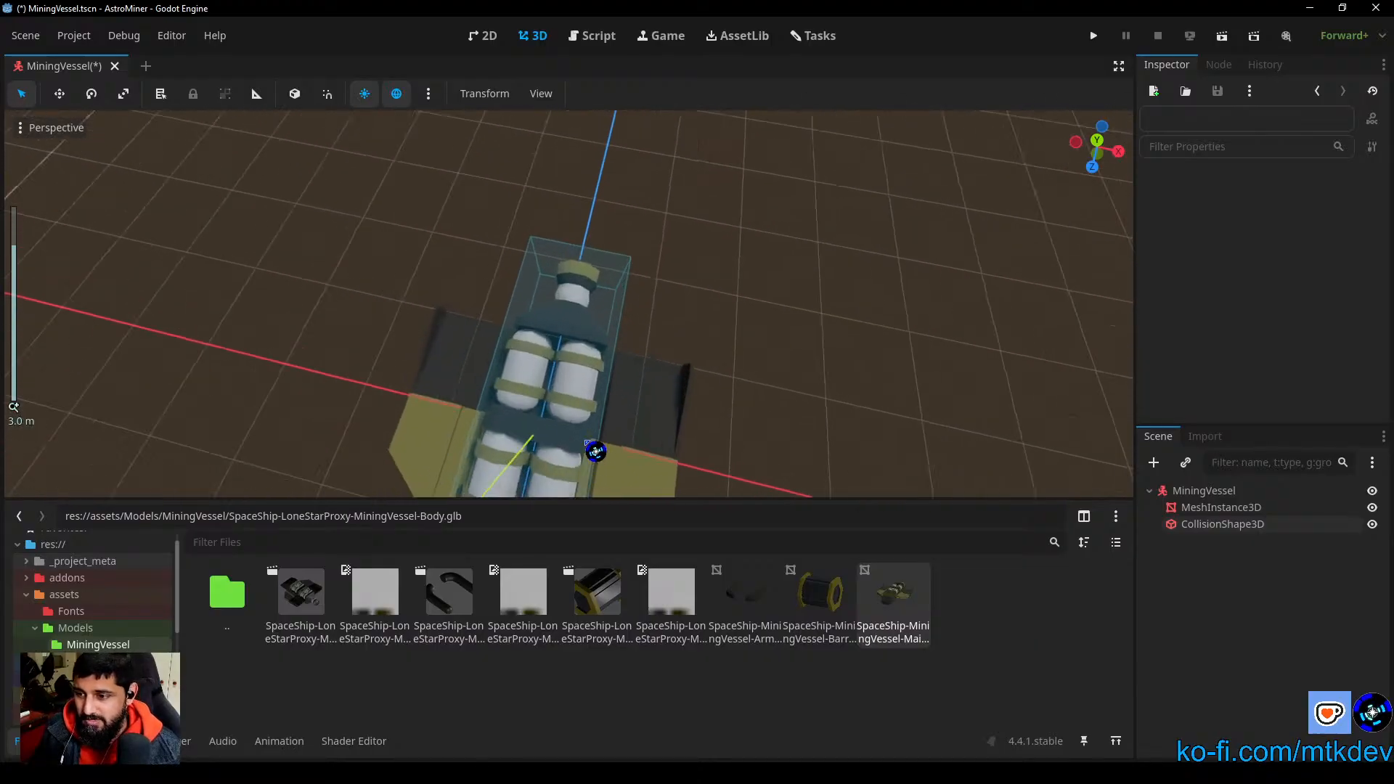
pyautogui.moveTo(588, 442); pyautogui.dragTo(726, 460, button='middle')
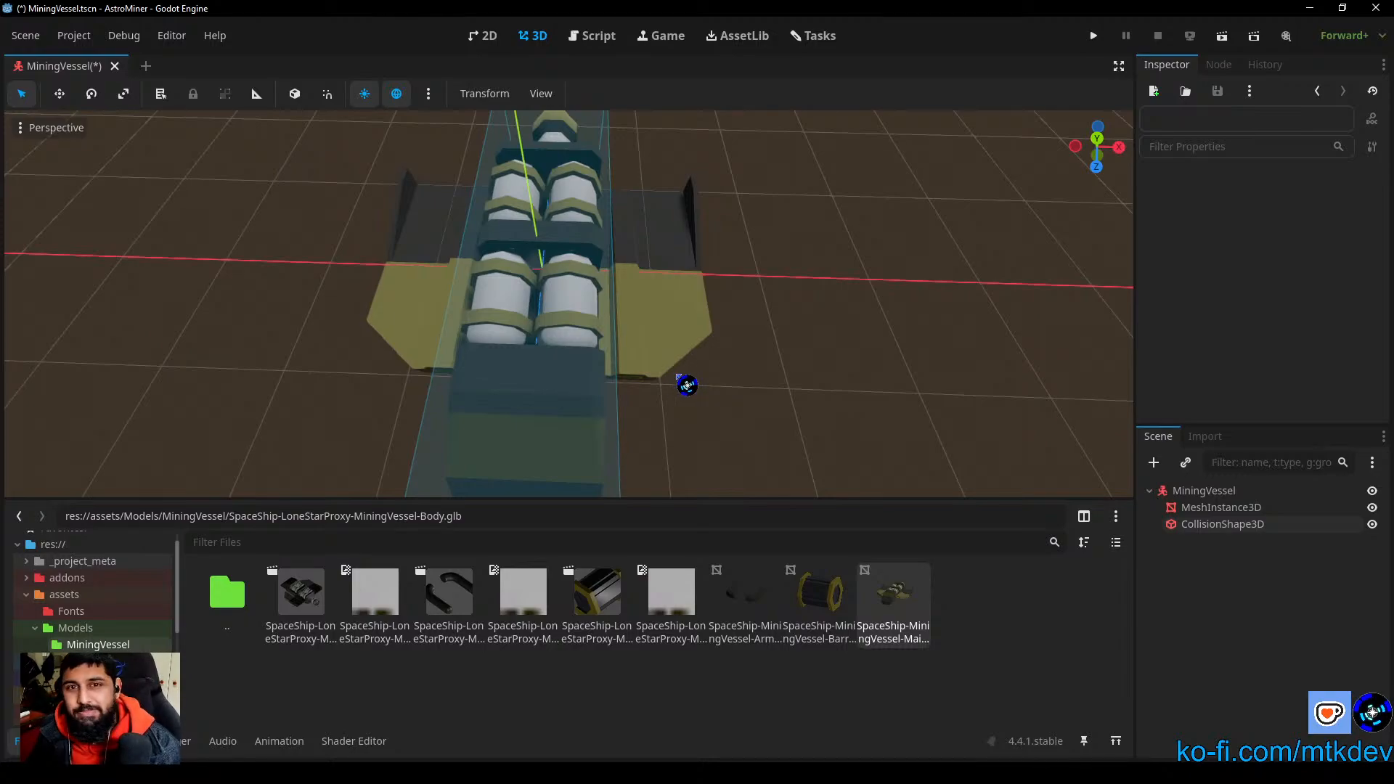
pyautogui.scroll(-4, 741, 402)
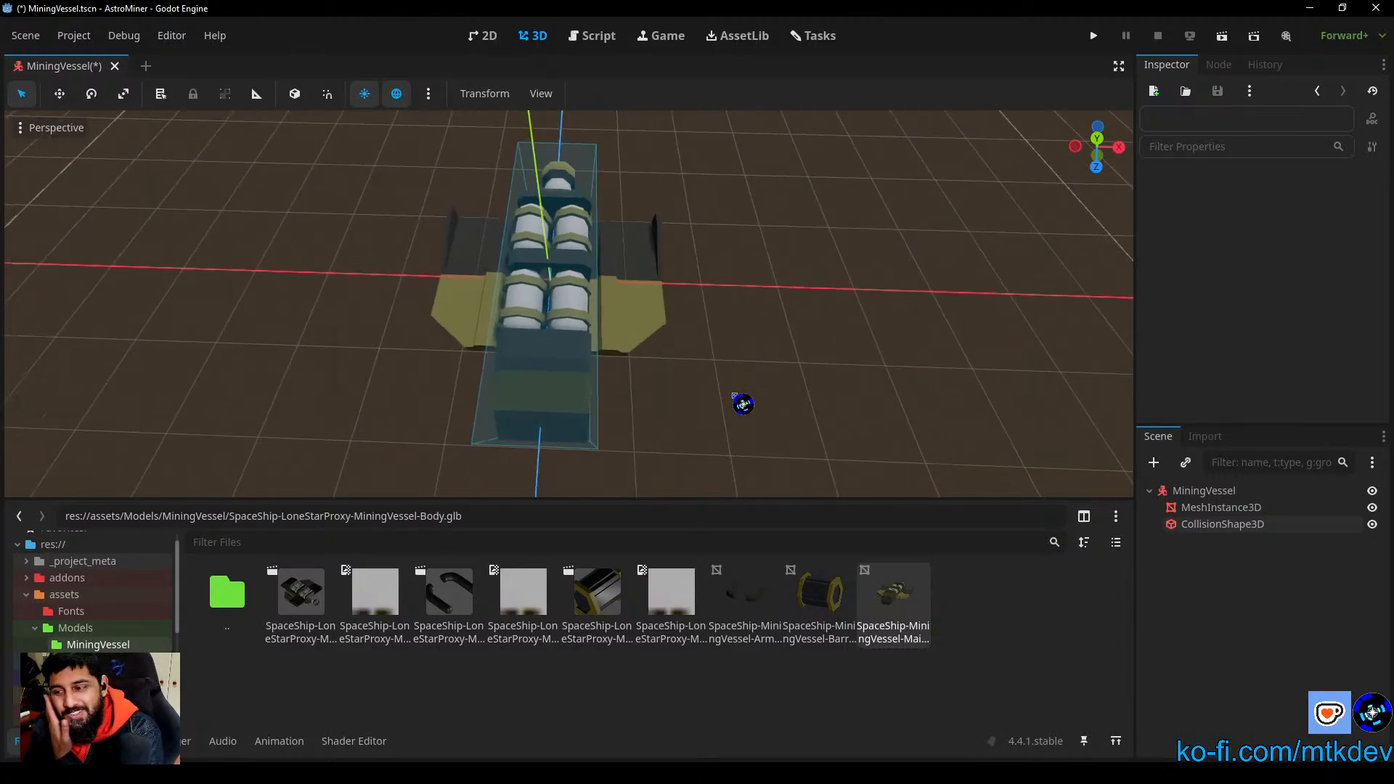
pyautogui.scroll(-2, 742, 402)
pyautogui.moveTo(691, 407); pyautogui.dragTo(510, 281, button='middle')
pyautogui.scroll(8, 509, 284)
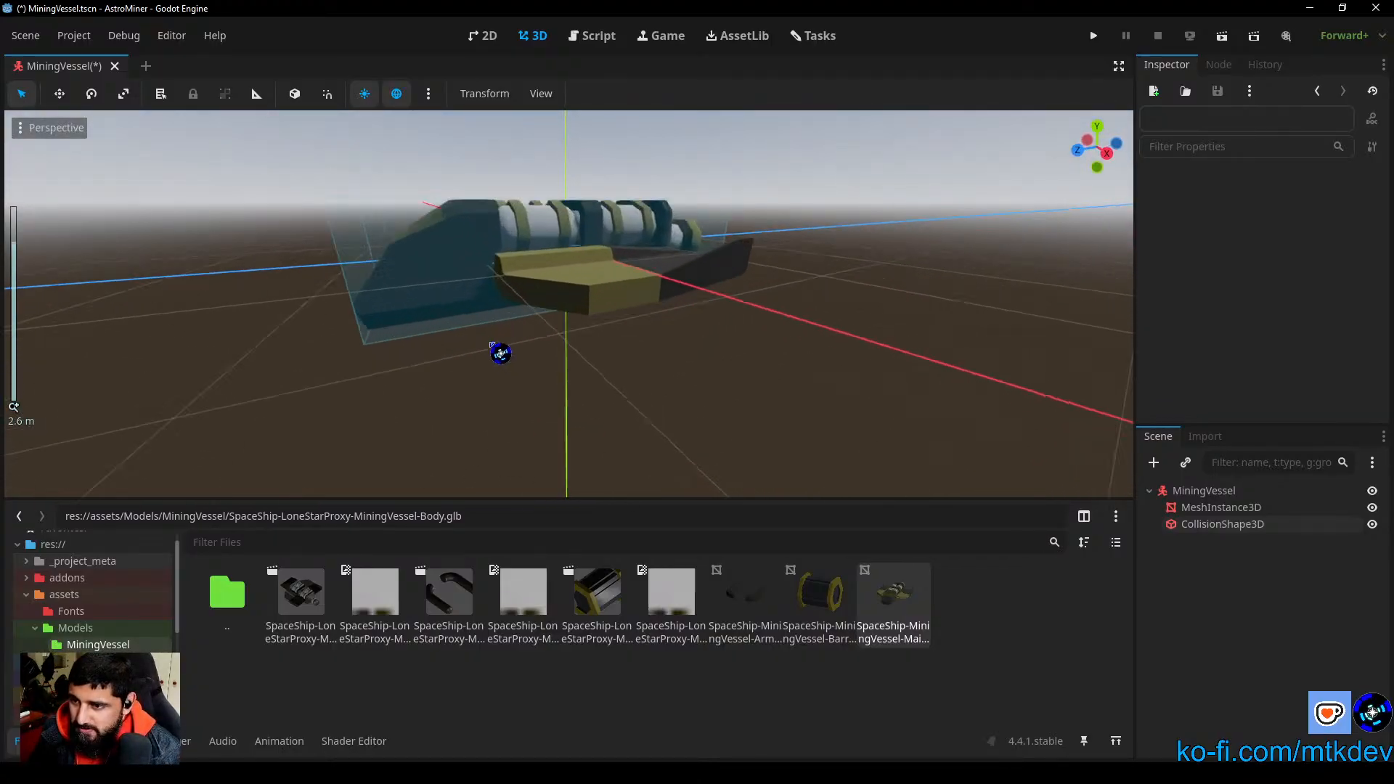
# Step: Extend the vessel's collision box slightly past the nose along Z in the right view to about 3.91 m and deselect it
pyautogui.click(1227, 525)
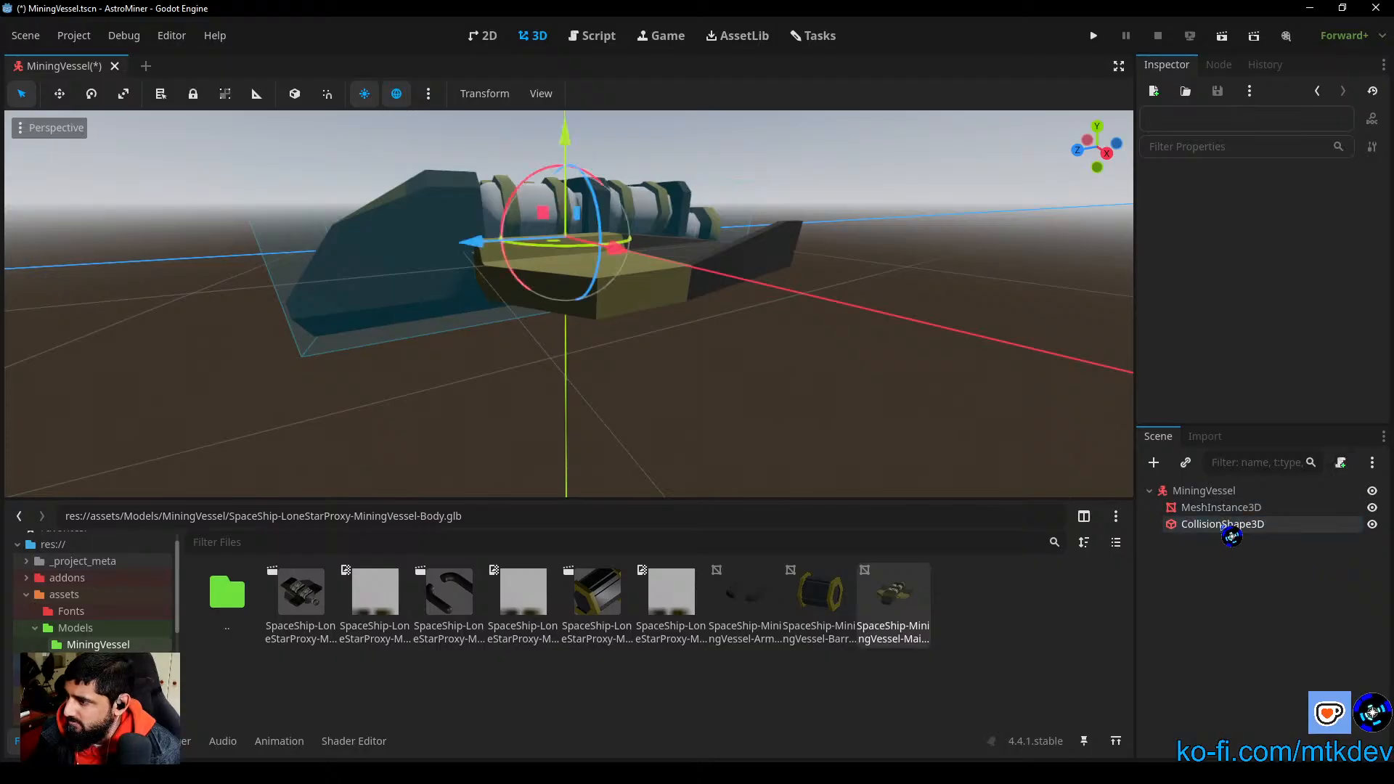
pyautogui.click(1107, 153)
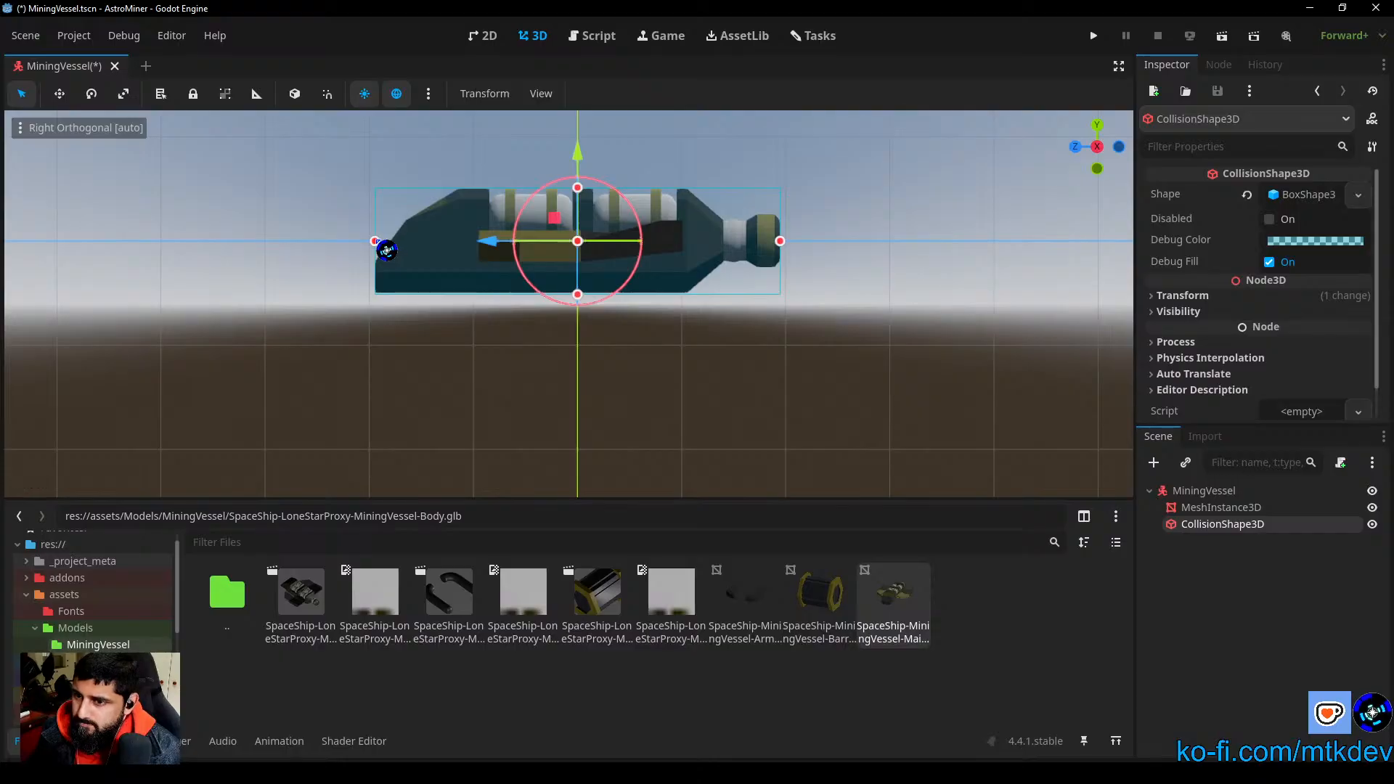
pyautogui.moveTo(387, 250); pyautogui.dragTo(384, 251)
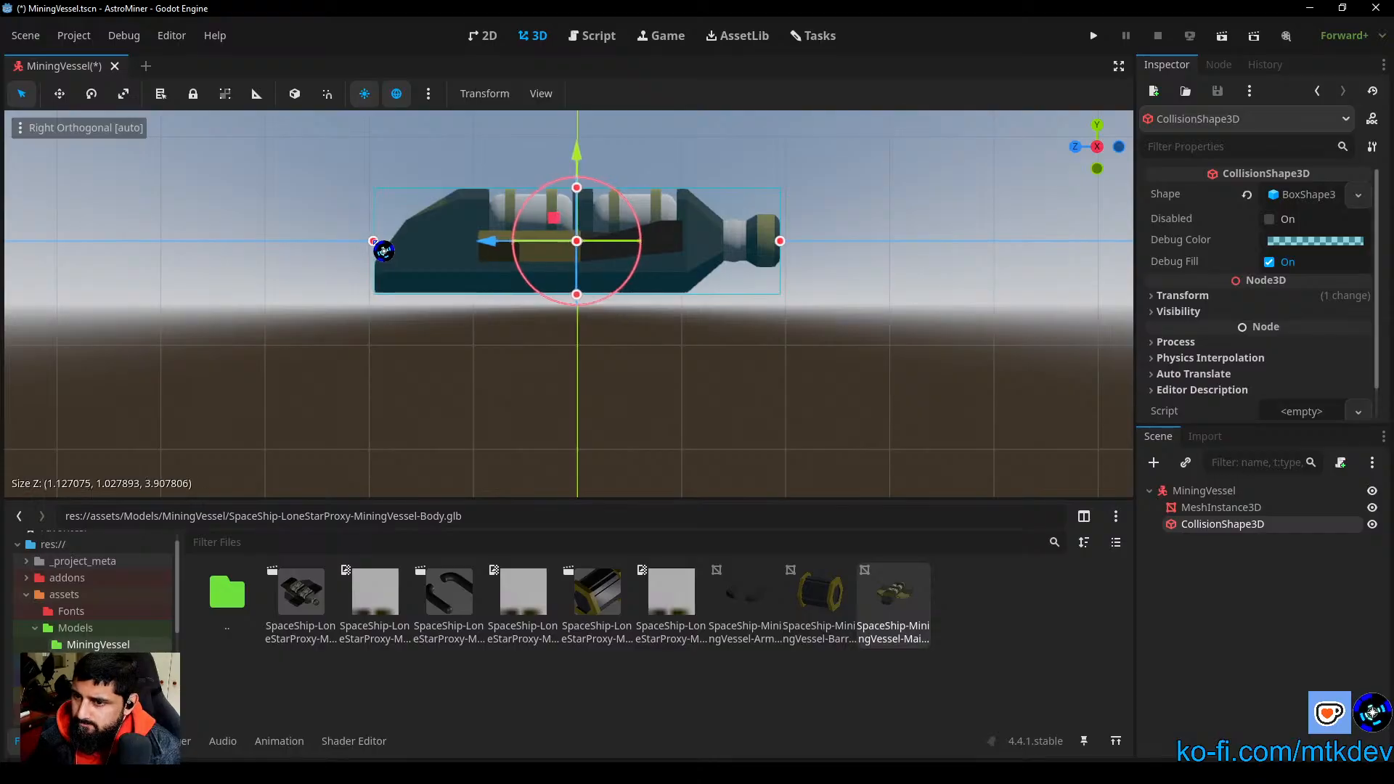
pyautogui.click(420, 346)
pyautogui.moveTo(421, 346); pyautogui.dragTo(450, 384, button='middle')
pyautogui.scroll(-8, 550, 338)
pyautogui.moveTo(657, 305); pyautogui.dragTo(675, 389, button='middle')
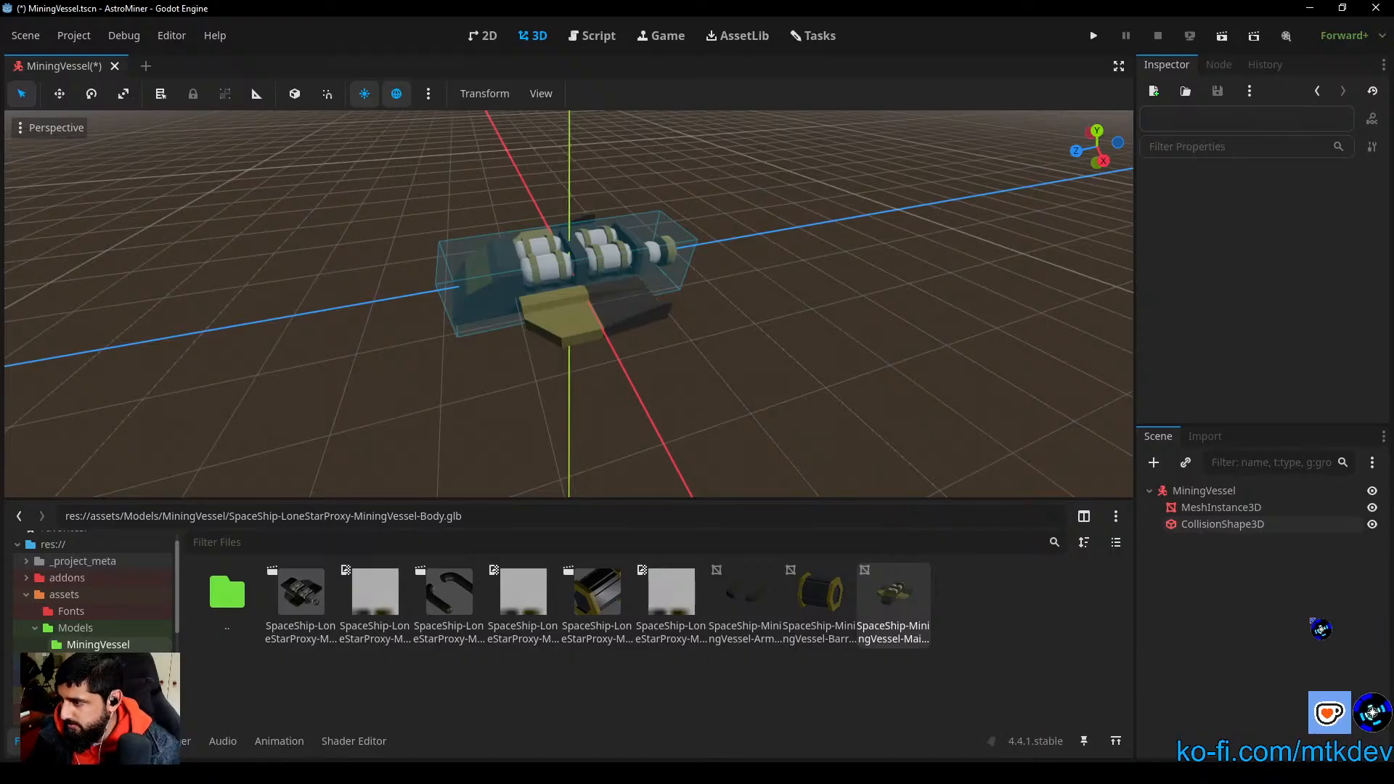
# Step: Browse the Node3D types available for a new child node of the MiningVessel root
pyautogui.click(751, 617)
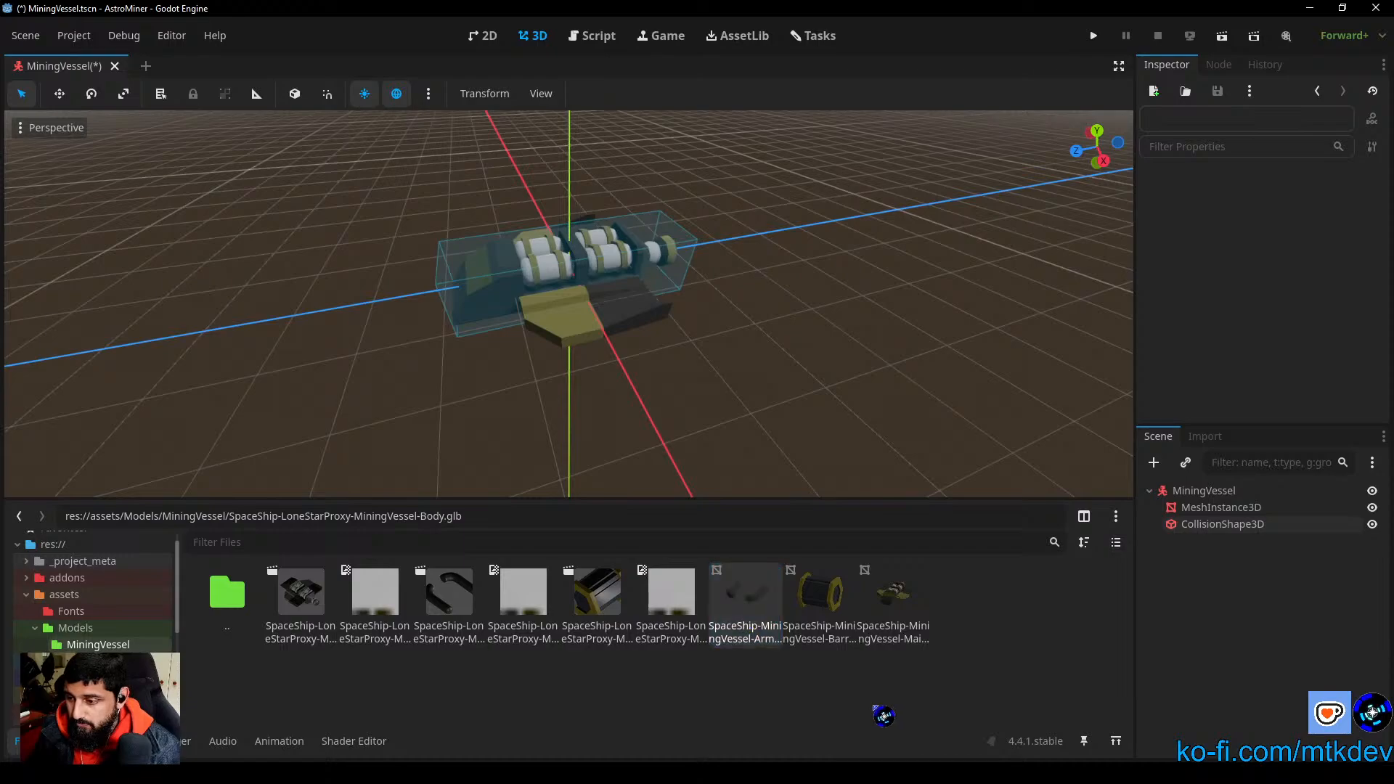
pyautogui.click(841, 595)
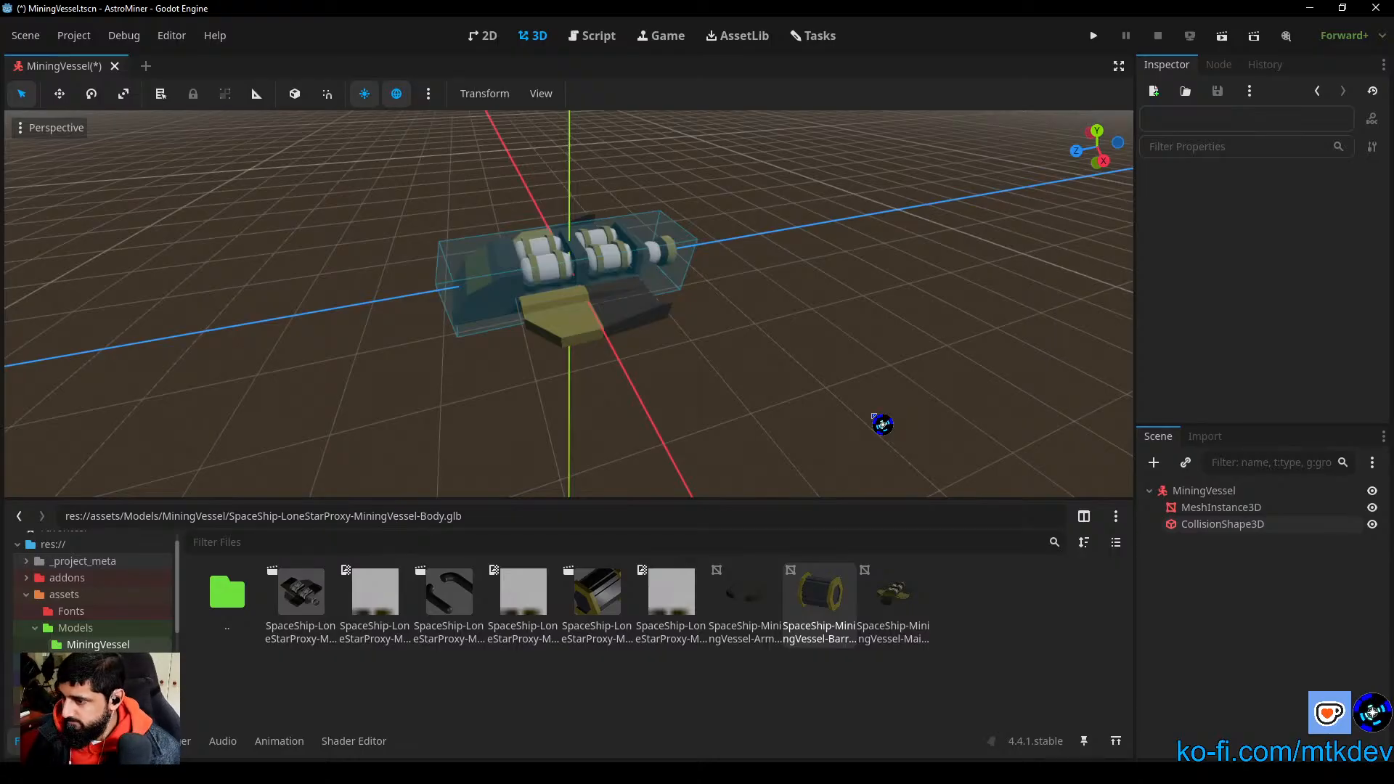
pyautogui.click(1204, 491)
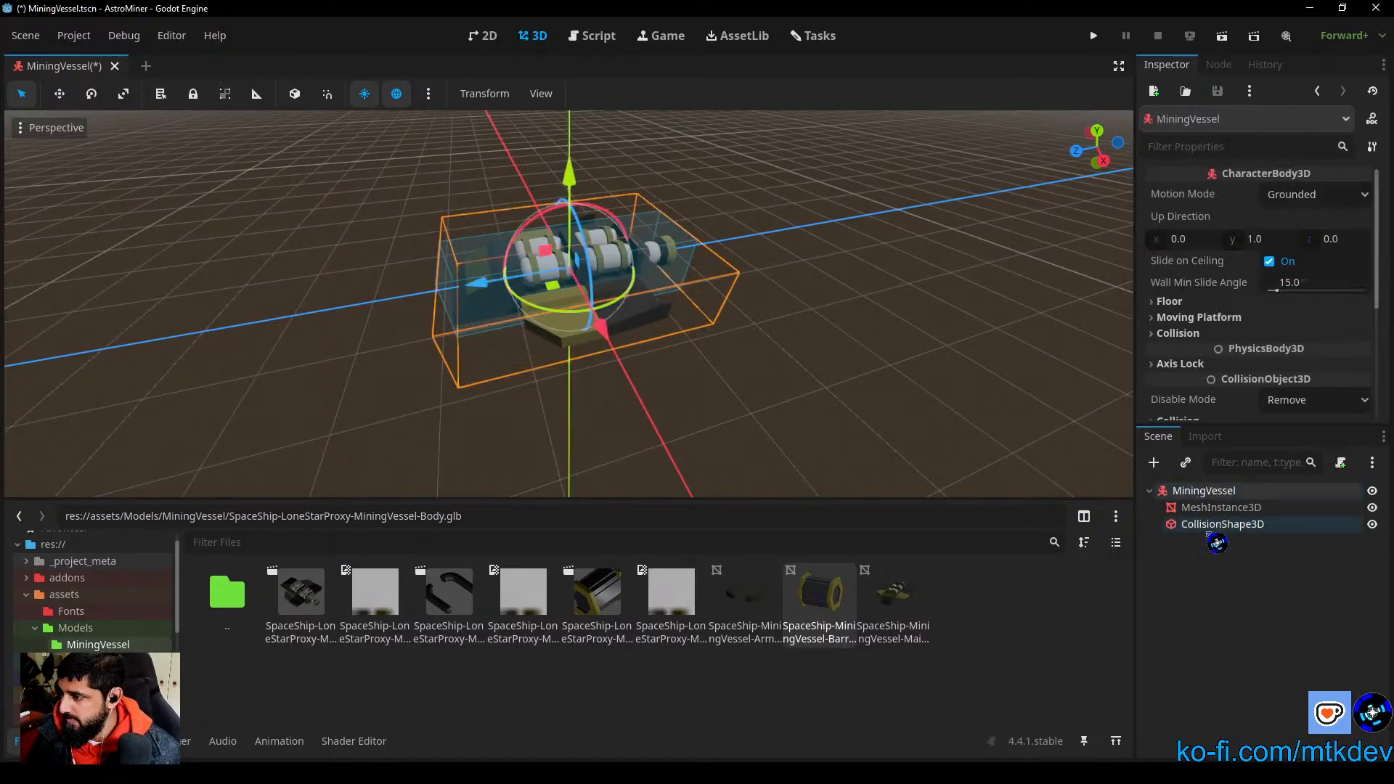
pyautogui.click(1154, 462)
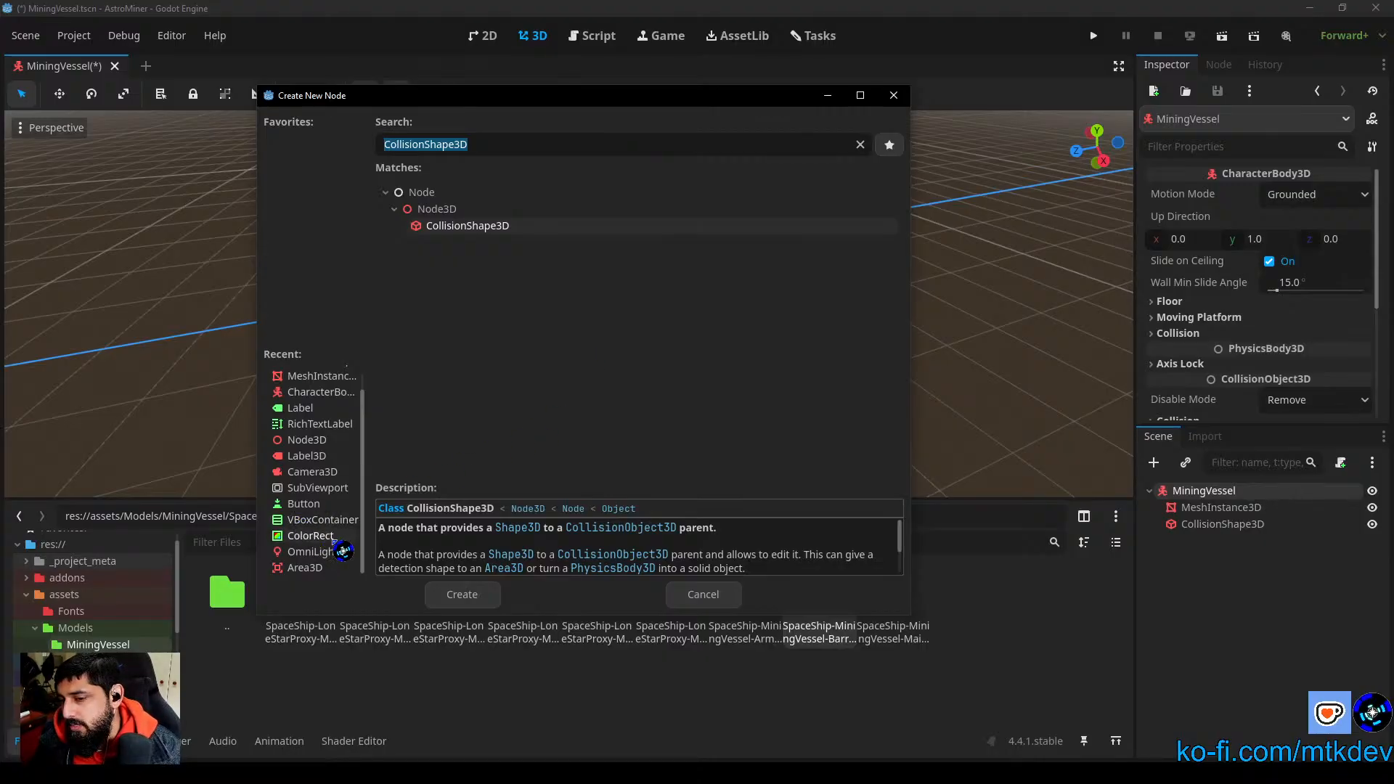
pyautogui.moveTo(362, 531); pyautogui.dragTo(345, 461)
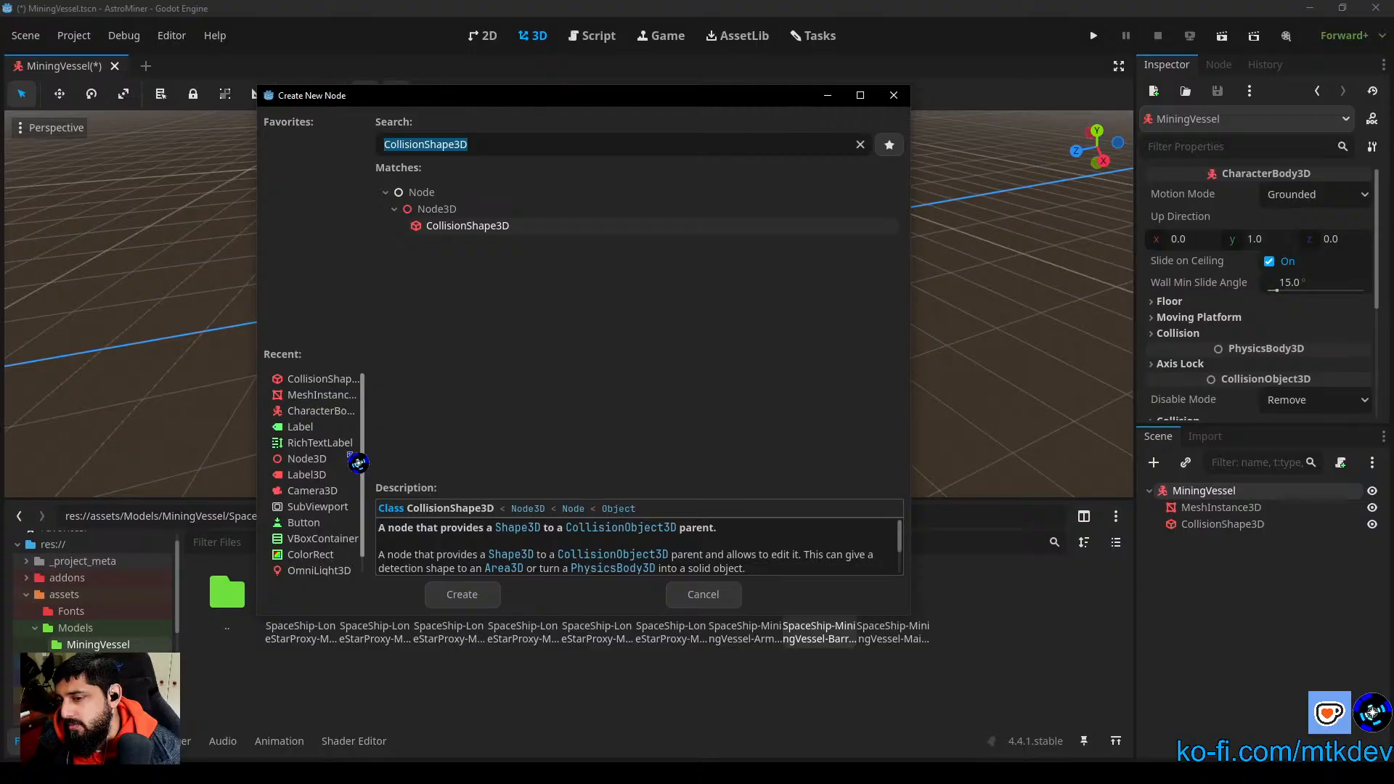
pyautogui.click(863, 144)
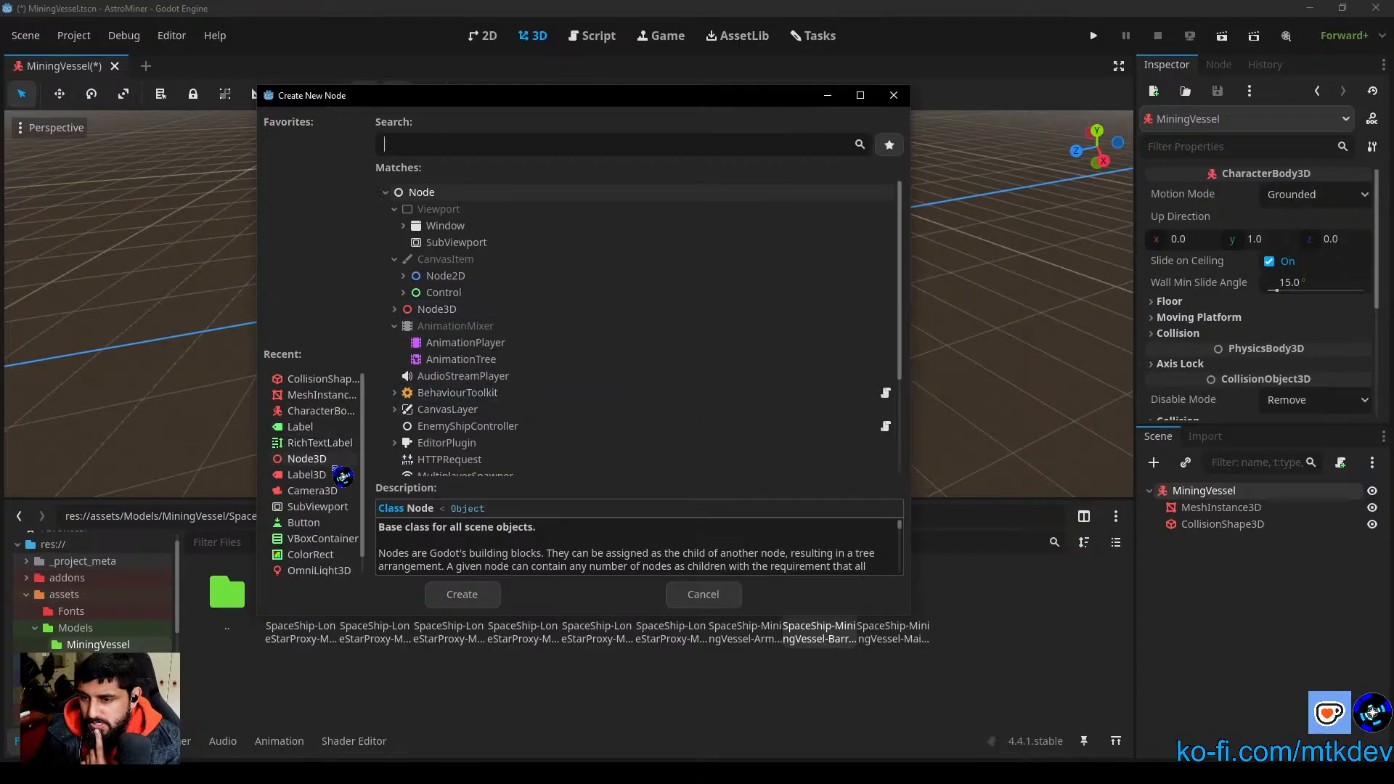
pyautogui.moveTo(363, 488)
pyautogui.mouseDown()
pyautogui.moveTo(371, 531)
pyautogui.moveTo(385, 483)
pyautogui.mouseUp()
pyautogui.scroll(-1, 513, 330)
pyautogui.click(394, 274)
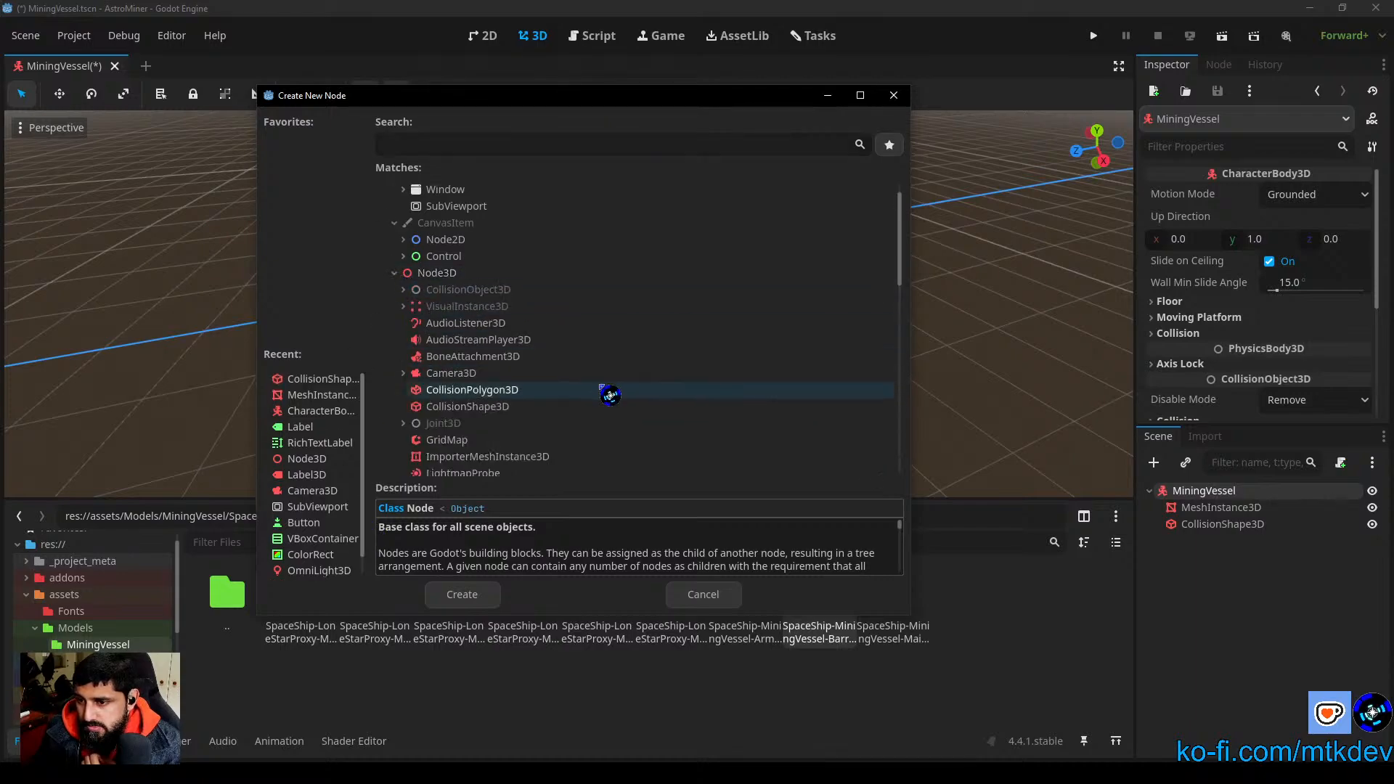
pyautogui.scroll(-5, 523, 405)
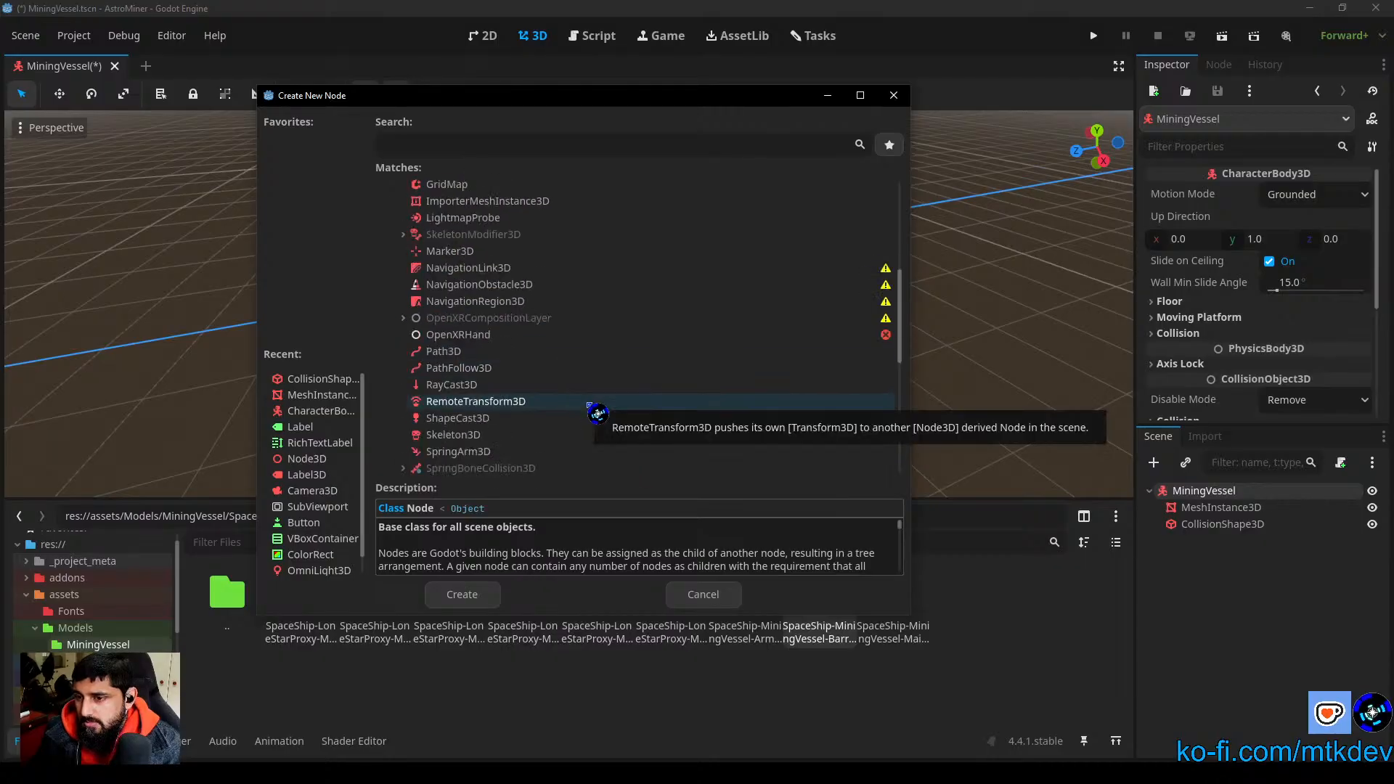
pyautogui.scroll(-4, 589, 406)
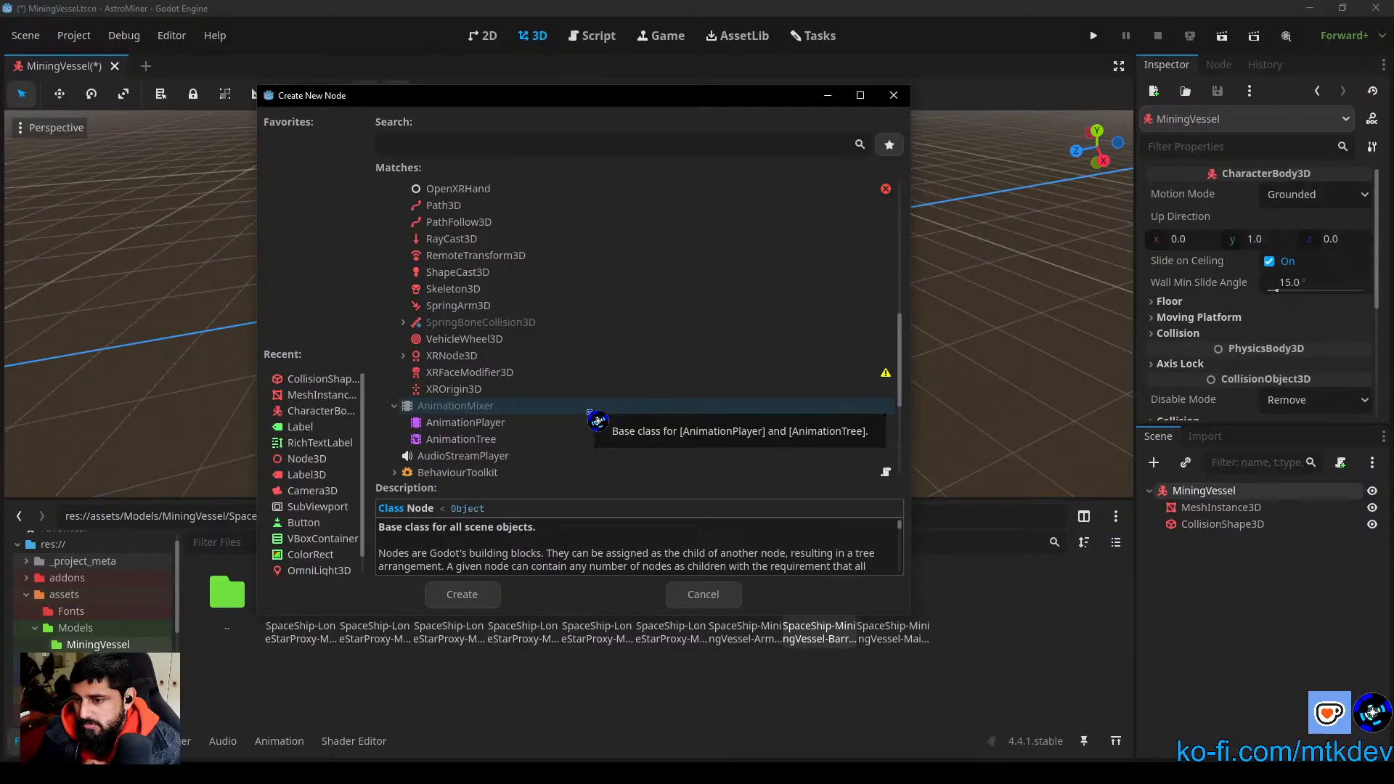
pyautogui.scroll(8, 590, 413)
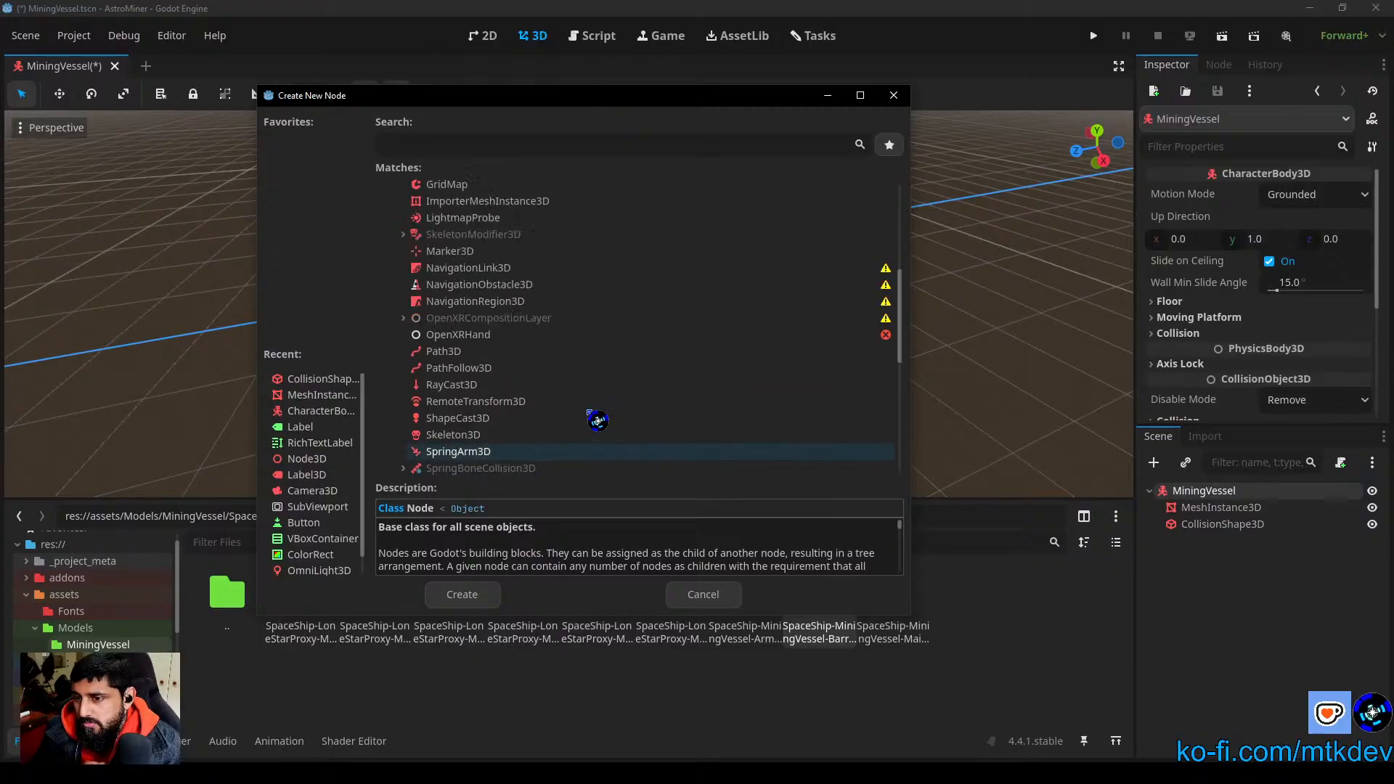
pyautogui.scroll(2, 597, 420)
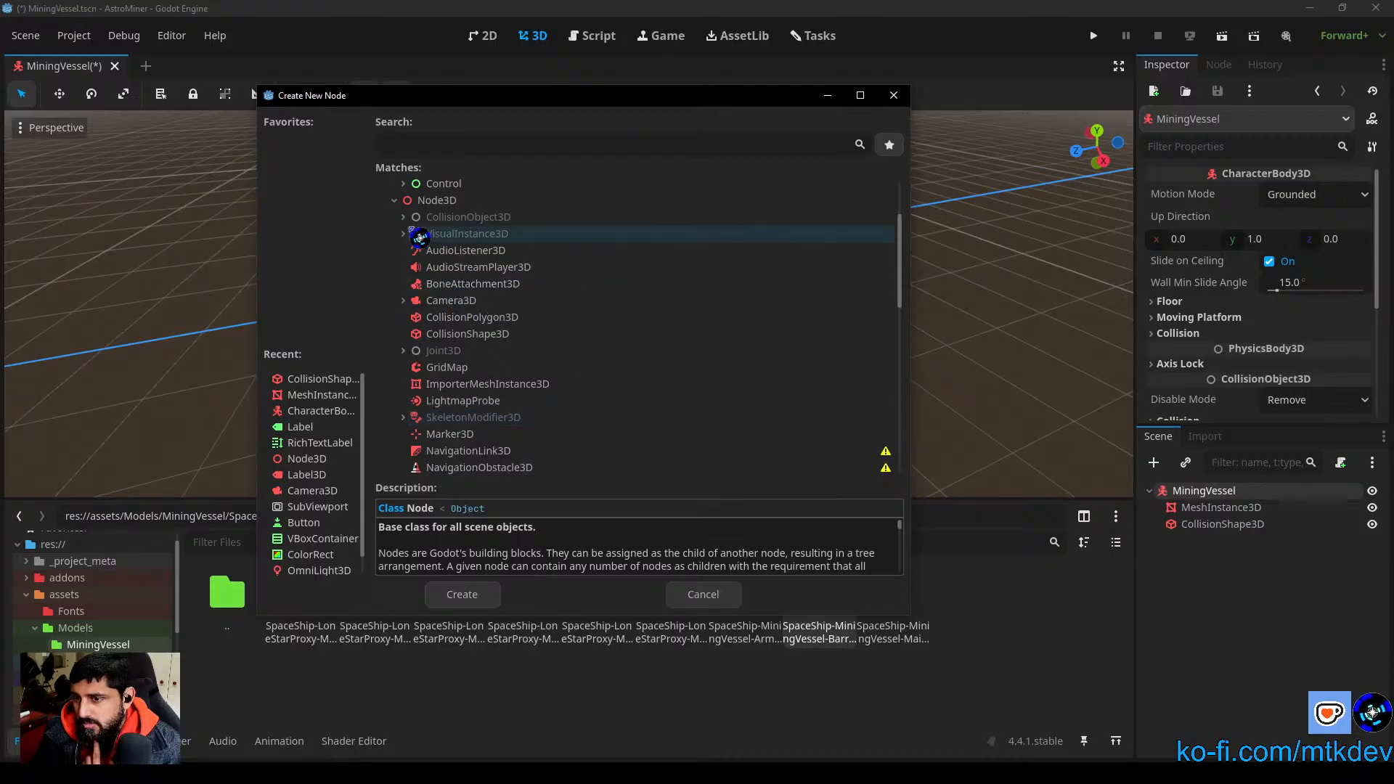
# Step: Review the physics body types and add a CharacterBody3D node as a child of the MiningVessel root
pyautogui.click(404, 217)
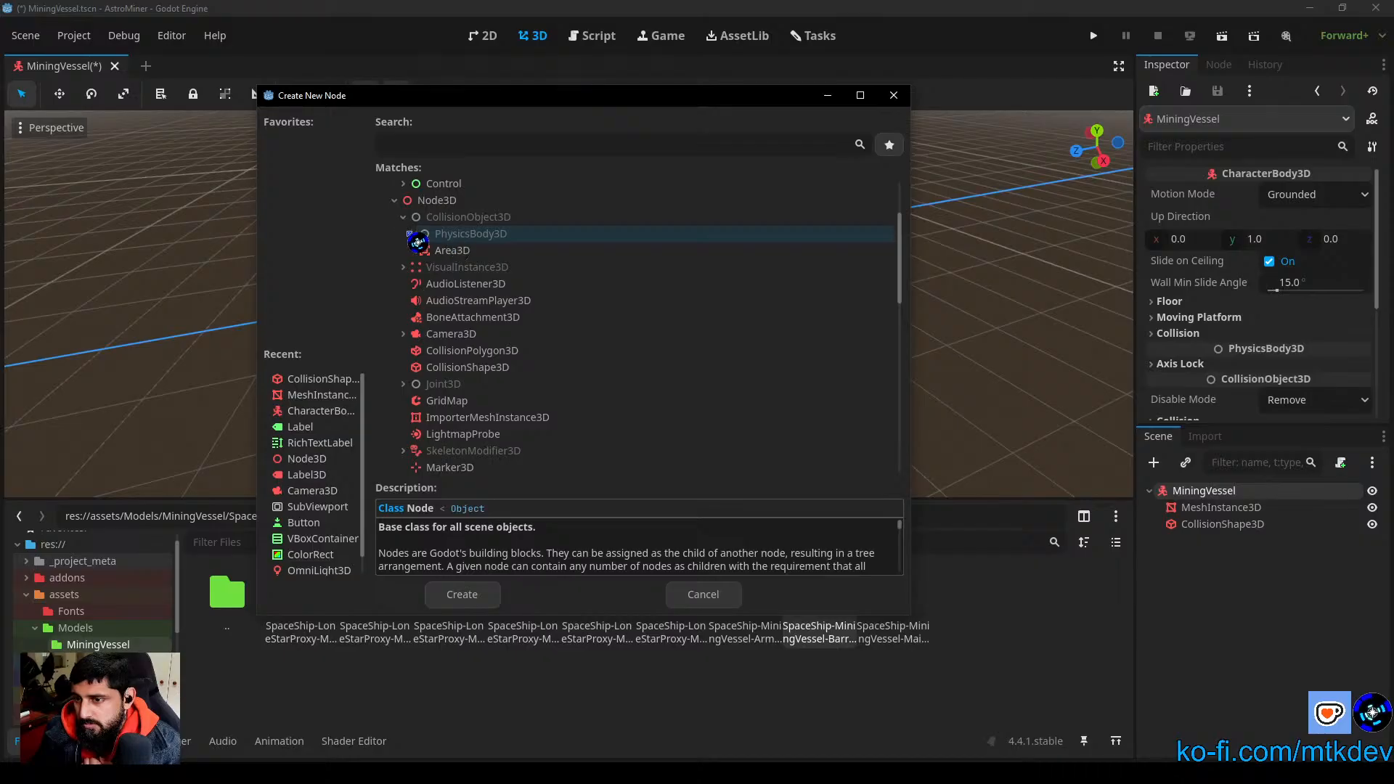
pyautogui.click(412, 234)
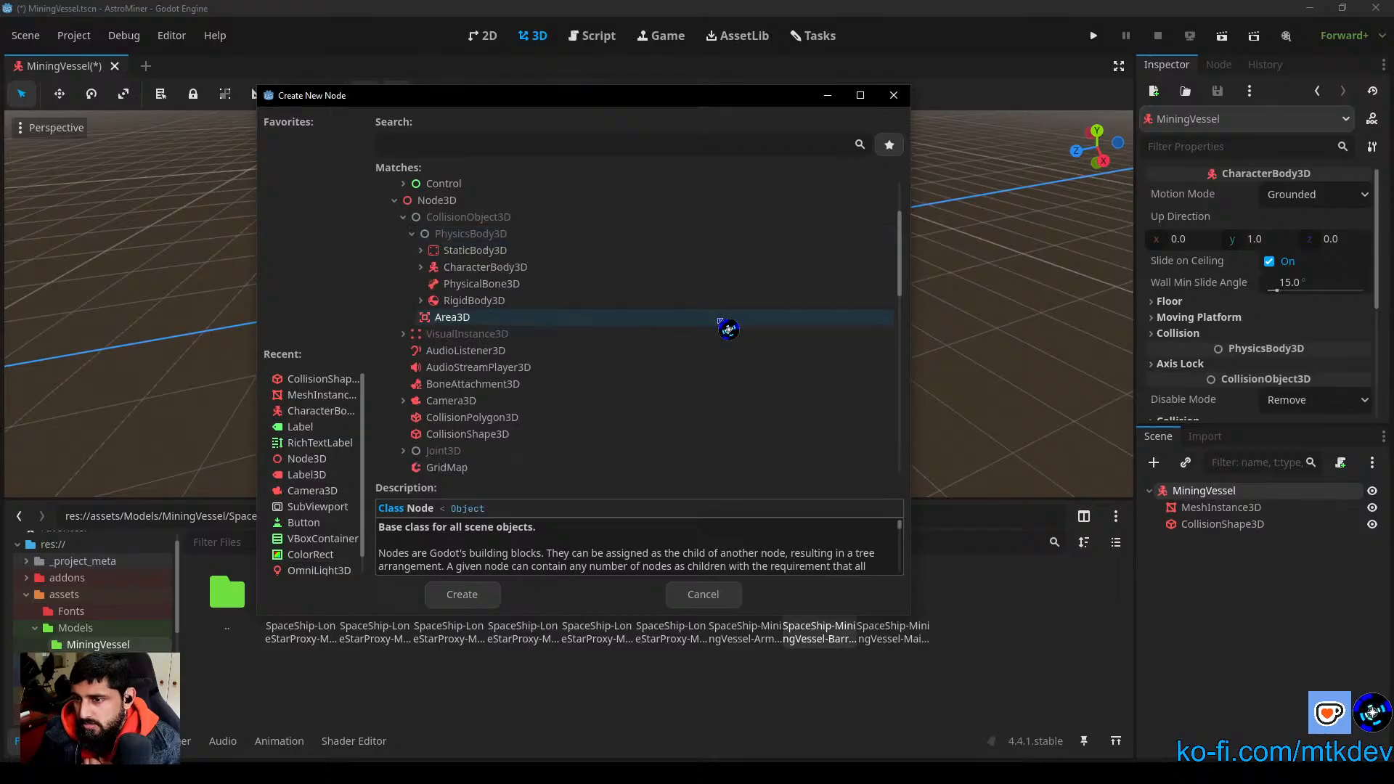
pyautogui.click(421, 252)
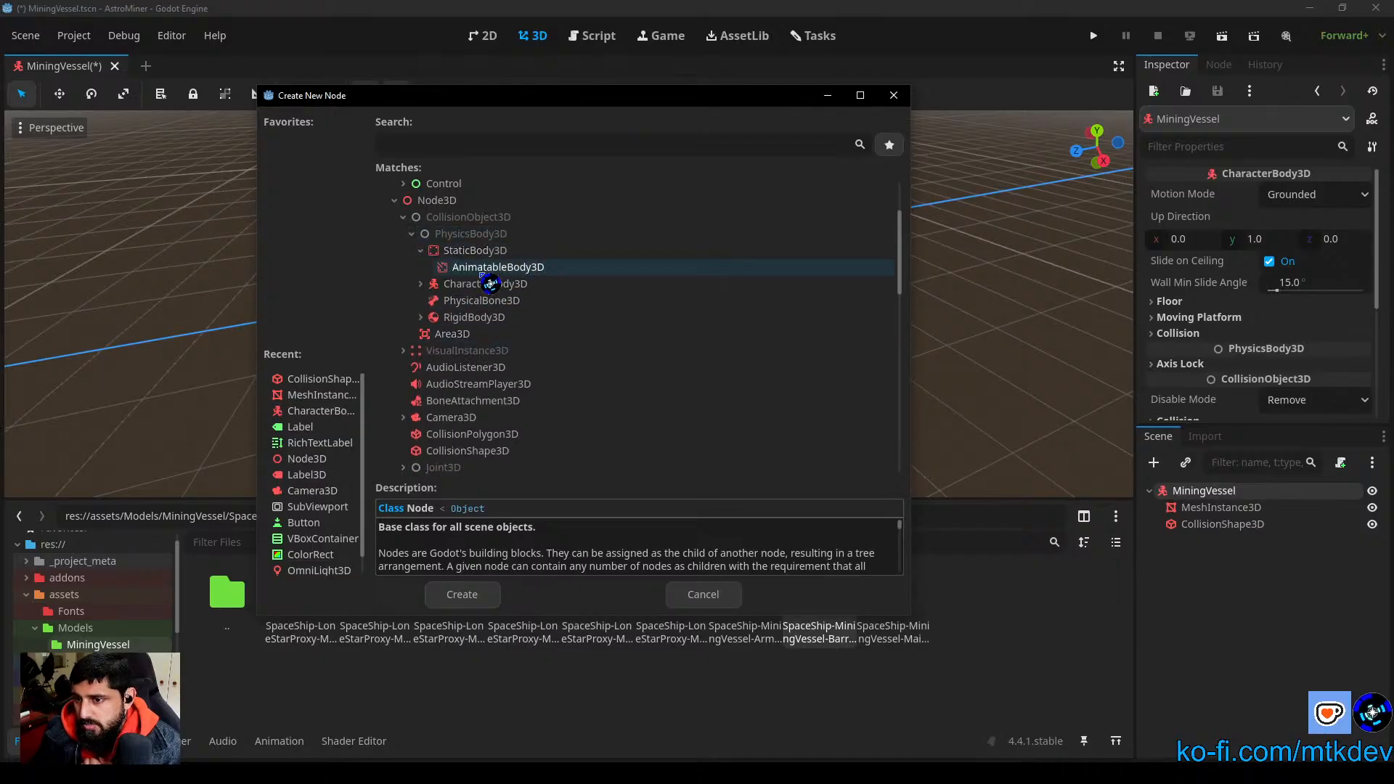
pyautogui.click(532, 268)
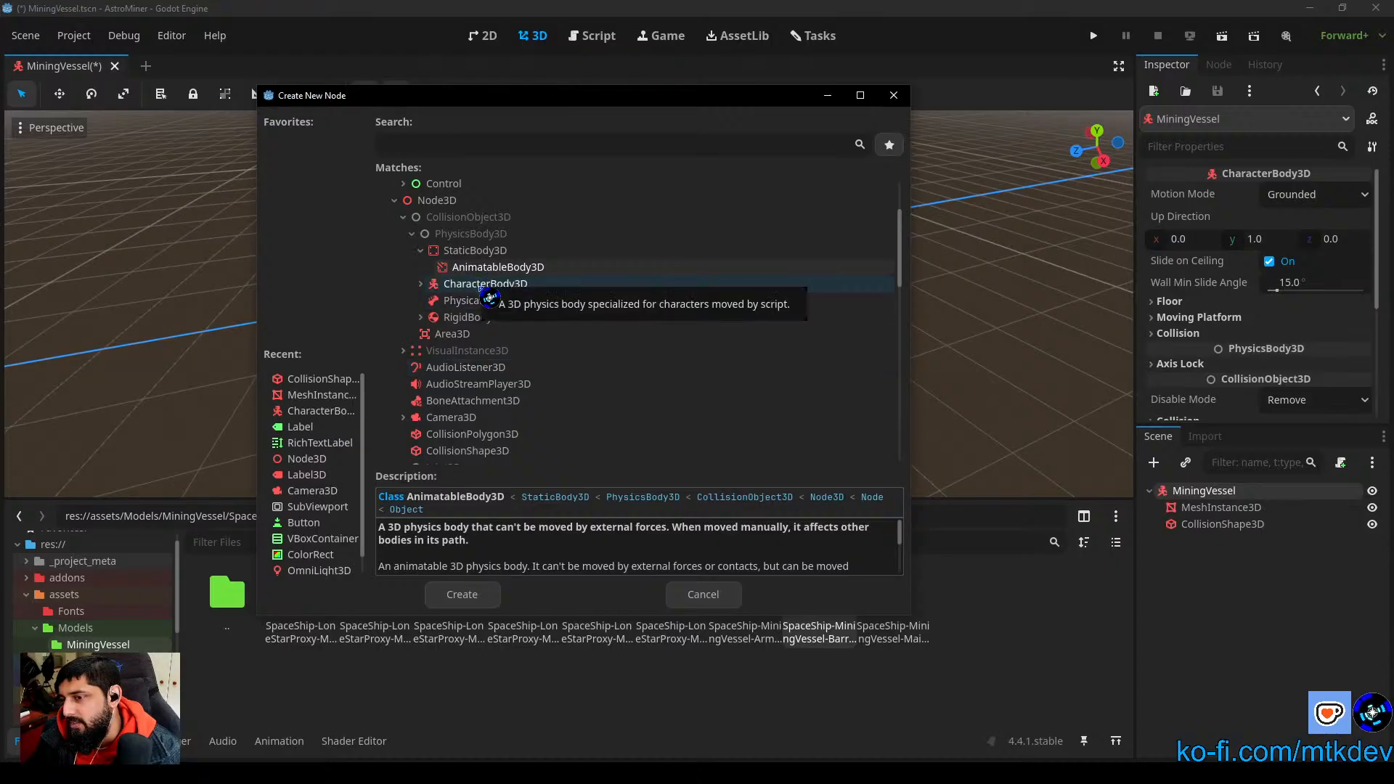
pyautogui.click(421, 284)
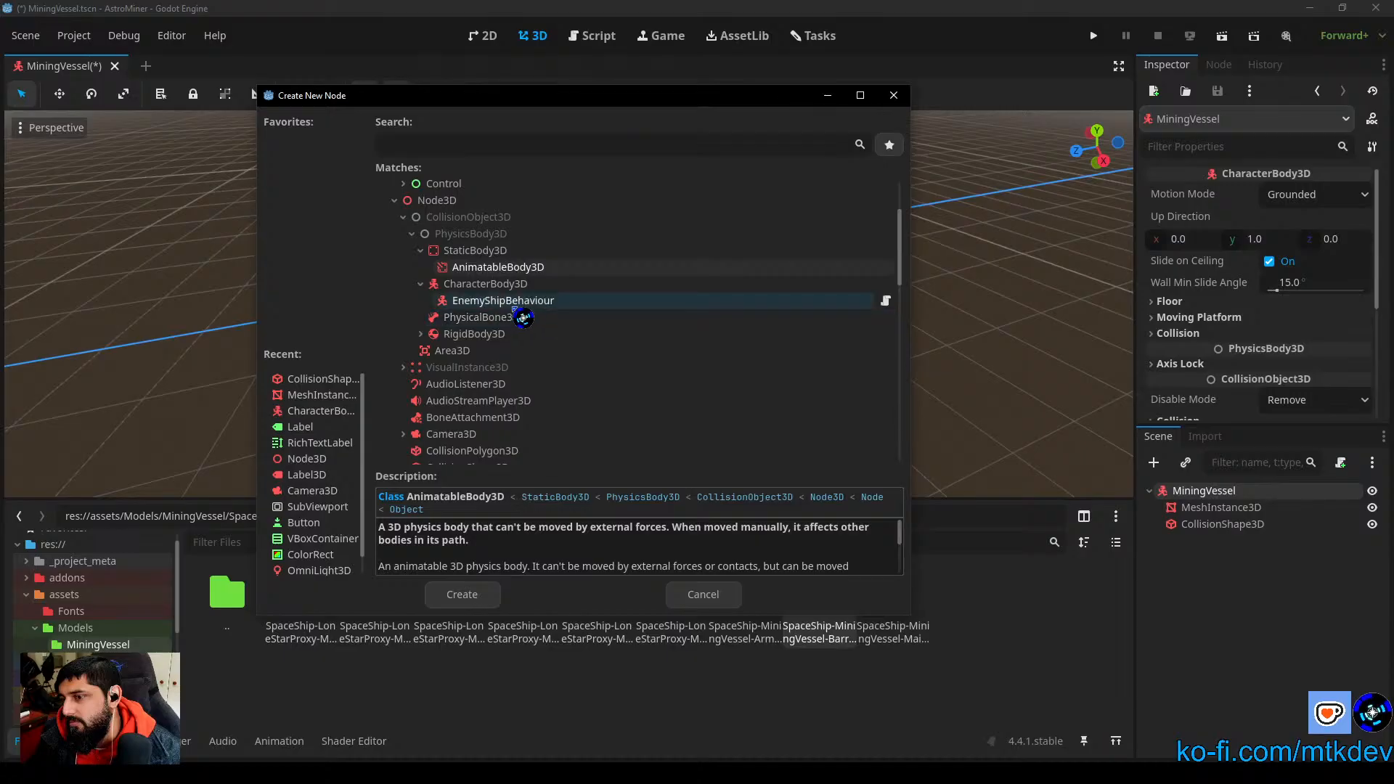
pyautogui.click(480, 284)
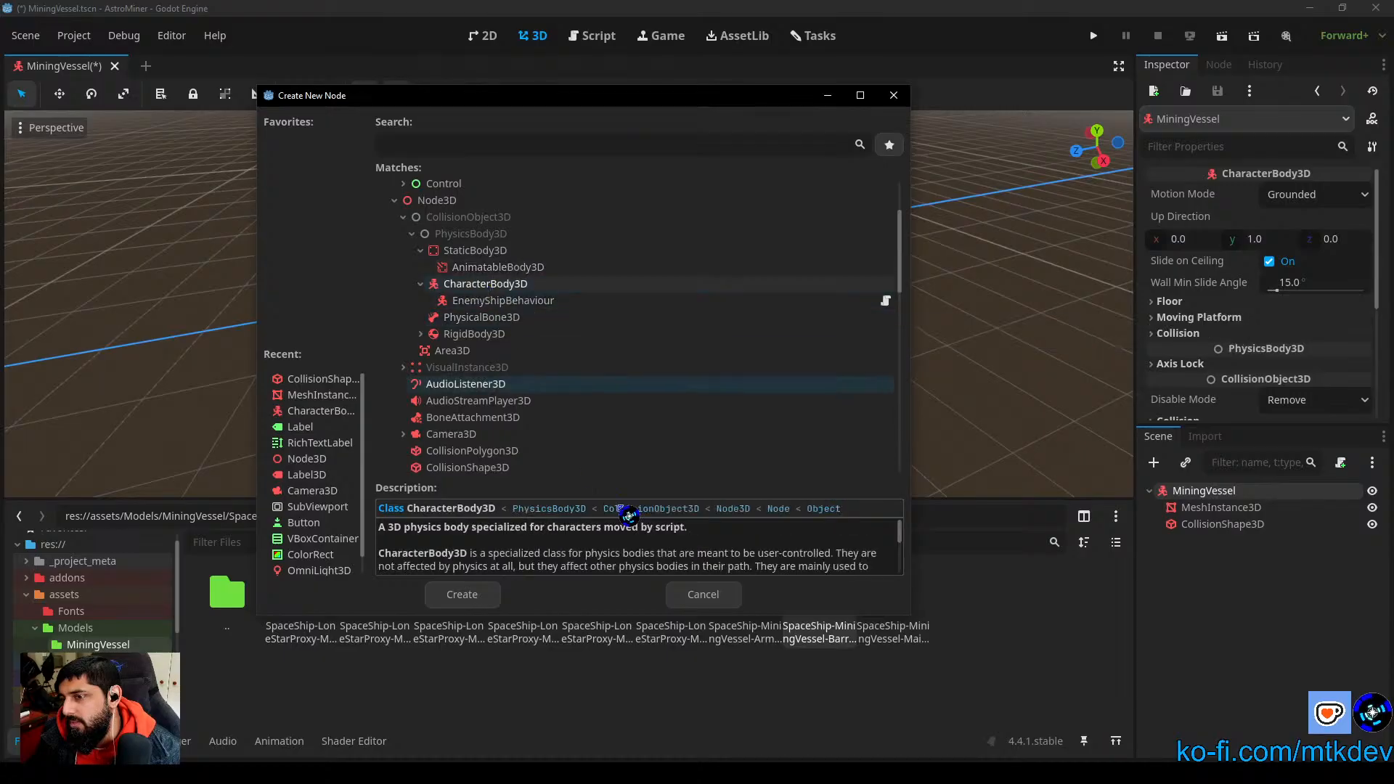
pyautogui.click(462, 595)
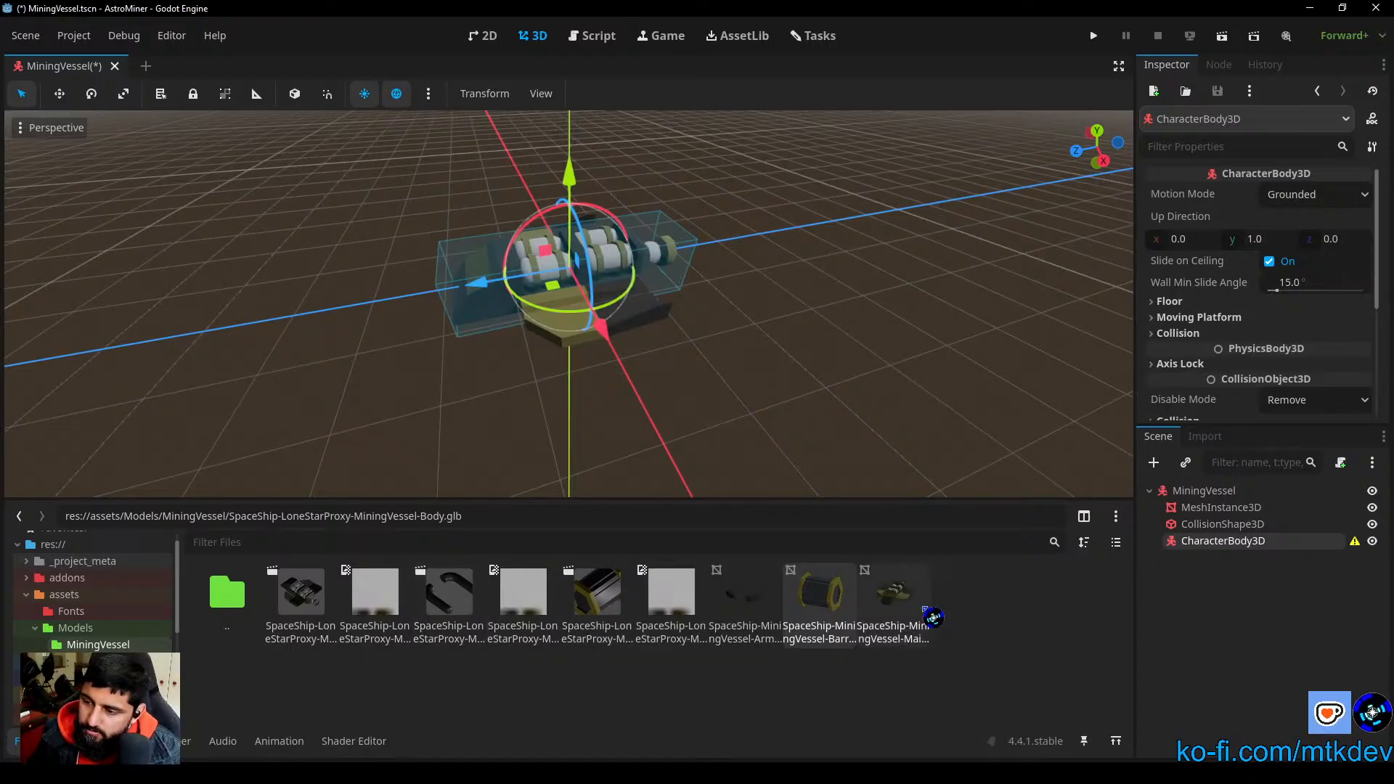
# Step: Add a MeshInstance3D child to the new CharacterBody3D and assign SpaceShip-MiningVessel-Arms.obj as its mesh
pyautogui.rightClick(1237, 557)
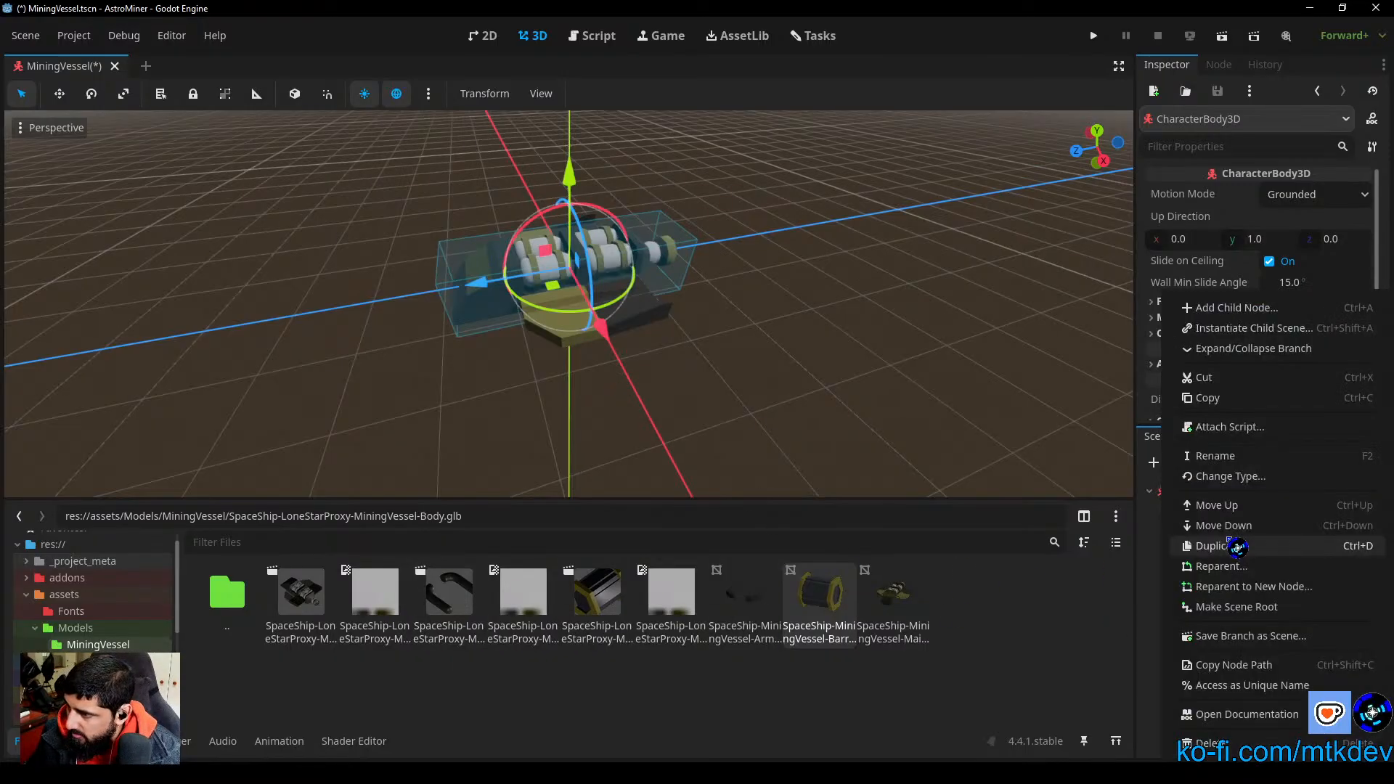
pyautogui.click(1205, 308)
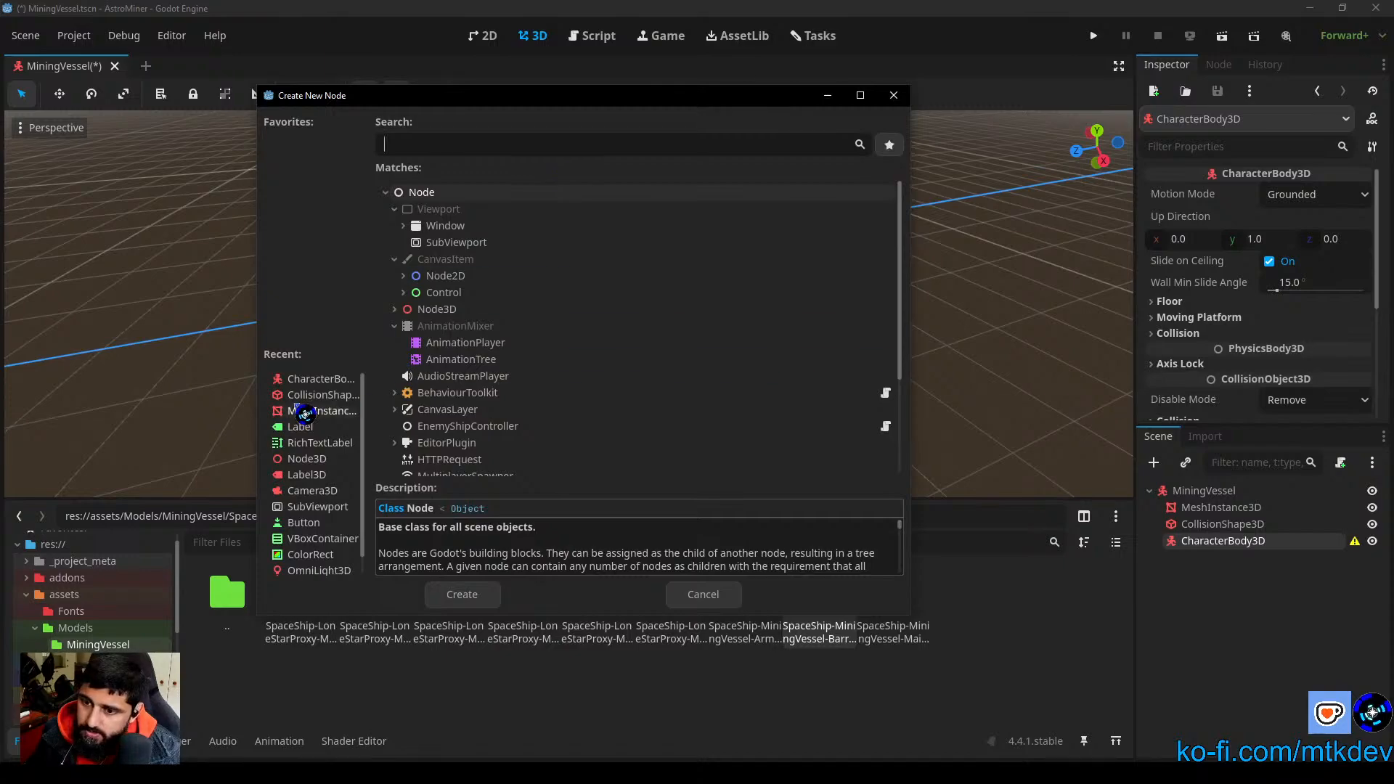
pyautogui.click(319, 410)
pyautogui.click(462, 594)
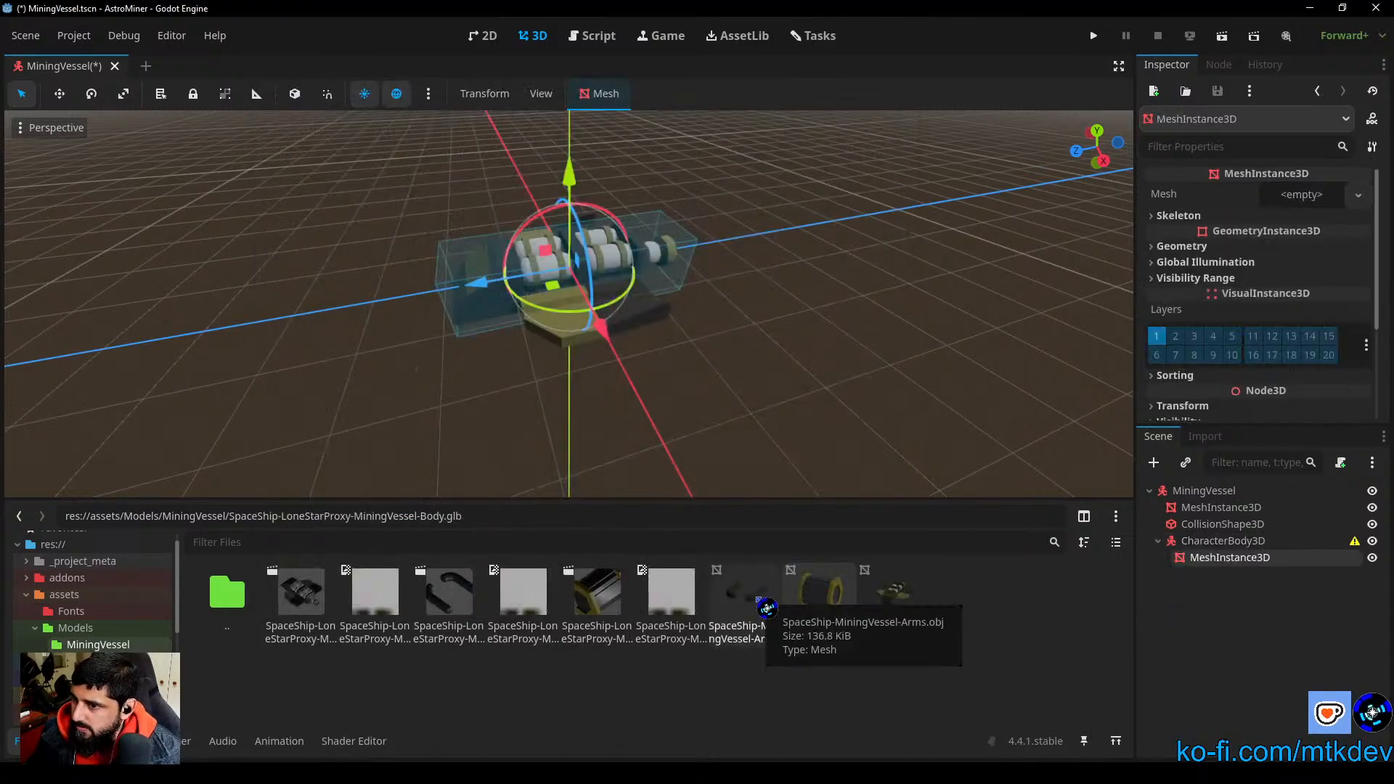
pyautogui.moveTo(767, 609); pyautogui.dragTo(1292, 196)
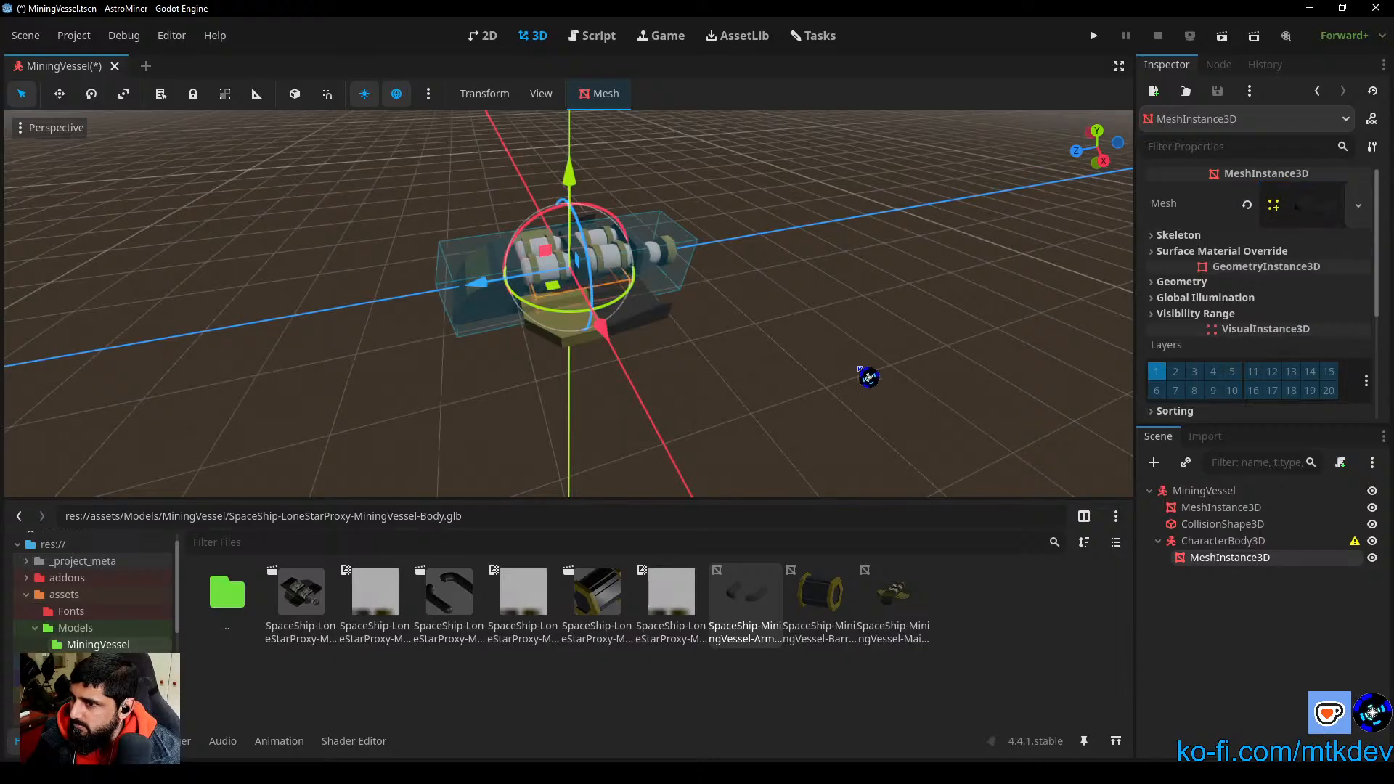
# Step: Move the arms mesh forward along Z to about 2.161 m and nudge it about 0.013 m along X in the top view
pyautogui.moveTo(478, 282); pyautogui.dragTo(326, 328)
pyautogui.press('f')
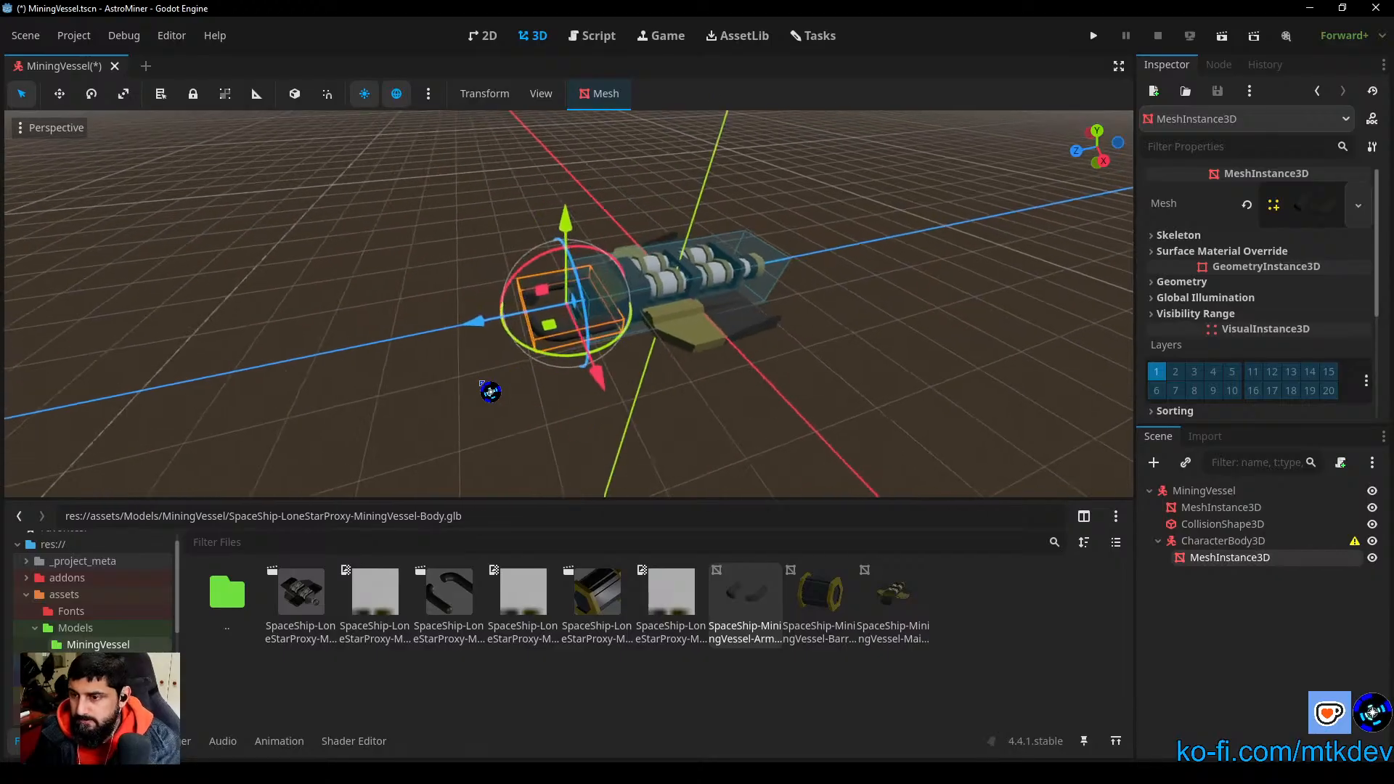
pyautogui.scroll(12, 594, 407)
pyautogui.moveTo(606, 438); pyautogui.dragTo(1027, 238, button='middle')
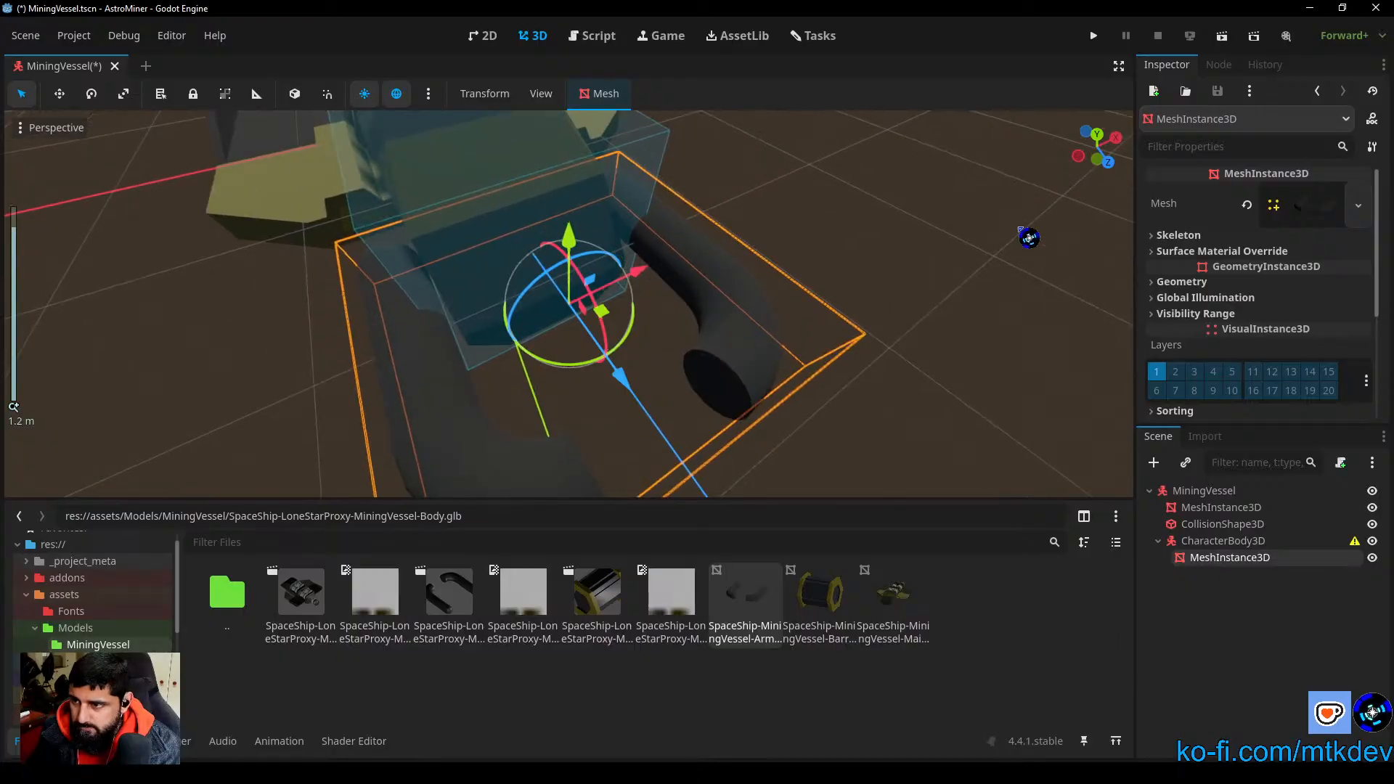
pyautogui.click(1098, 137)
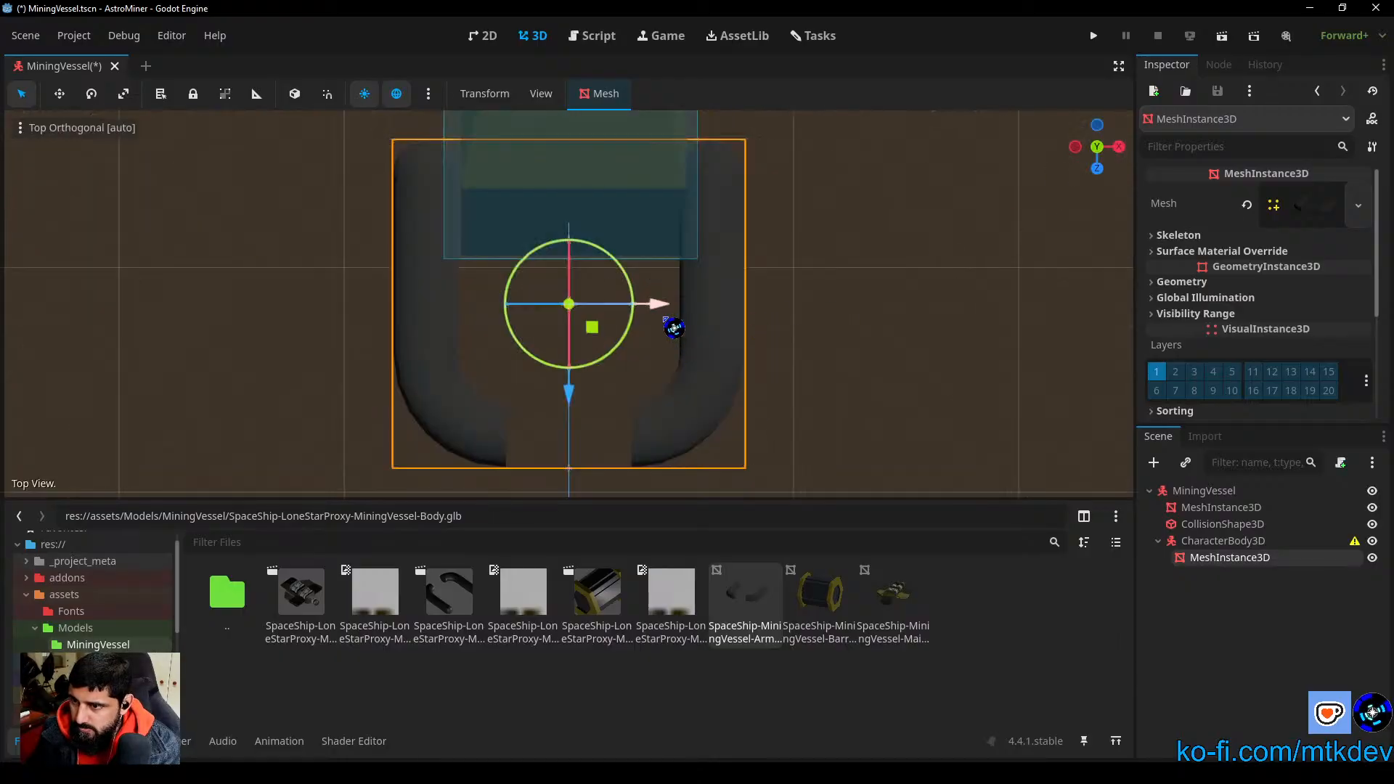
pyautogui.moveTo(663, 311)
pyautogui.mouseDown()
pyautogui.moveTo(684, 317)
pyautogui.moveTo(669, 311)
pyautogui.mouseUp()
pyautogui.click(850, 368)
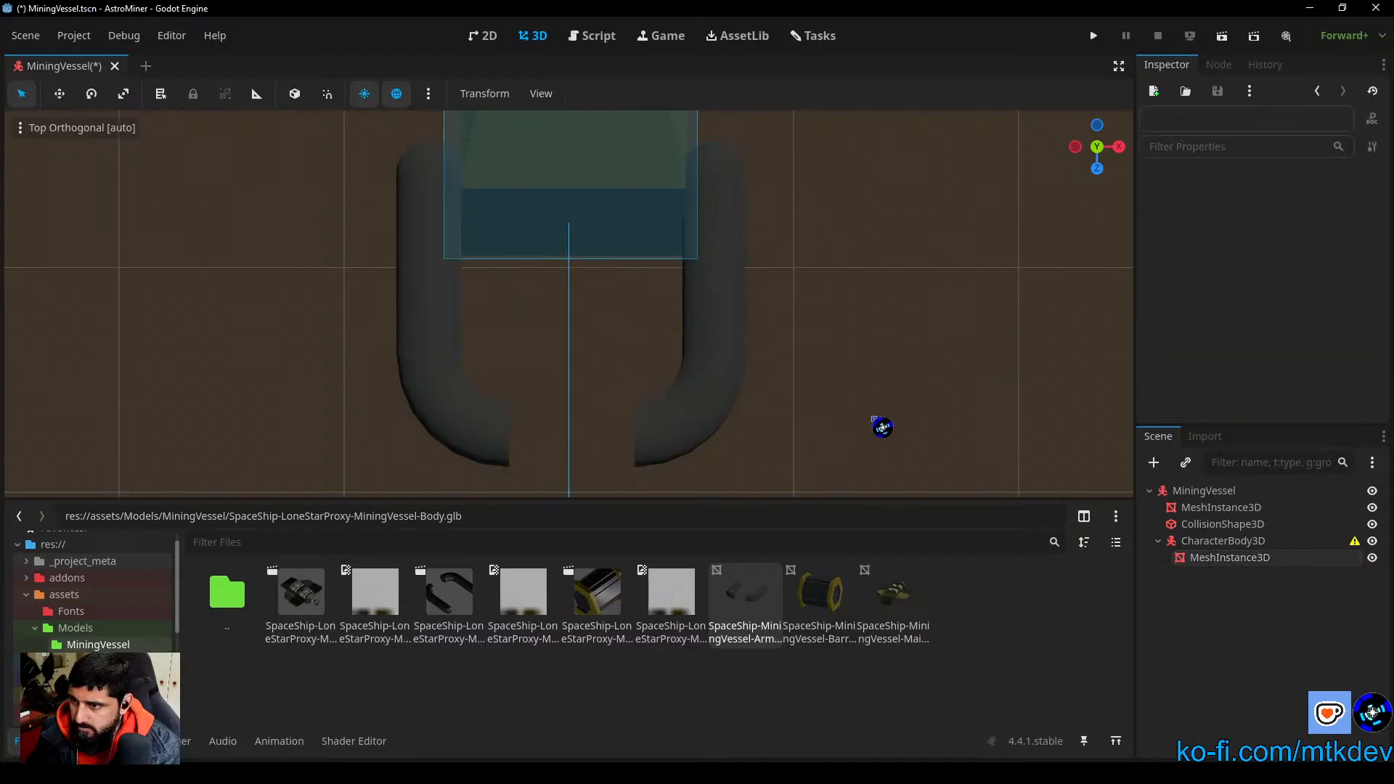
# Step: Inspect the arms from the front and compare the pivot positions of the child CharacterBody3D and its mesh
pyautogui.moveTo(881, 421); pyautogui.dragTo(842, 304, button='middle')
pyautogui.scroll(4, 600, 342)
pyautogui.scroll(-3, 610, 348)
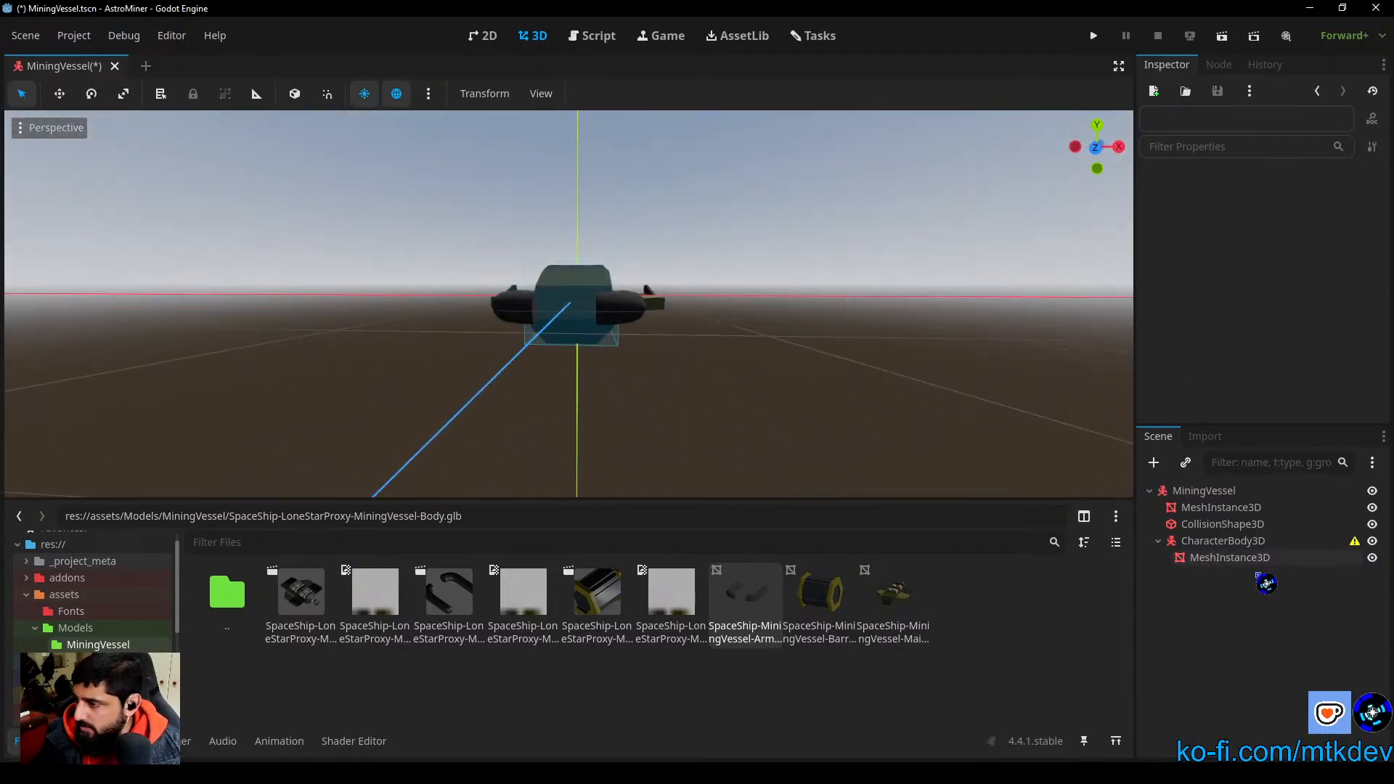
pyautogui.click(1232, 559)
pyautogui.click(1222, 545)
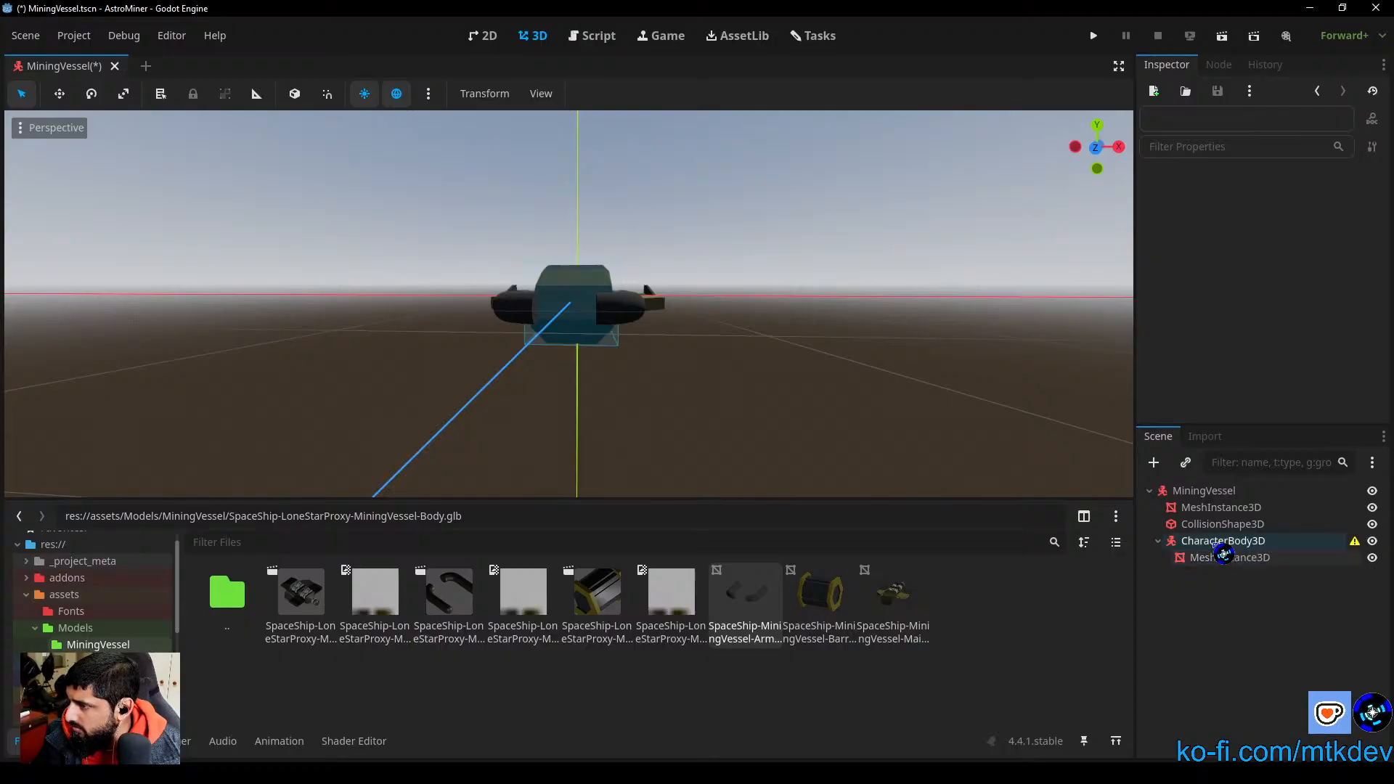
pyautogui.click(1251, 558)
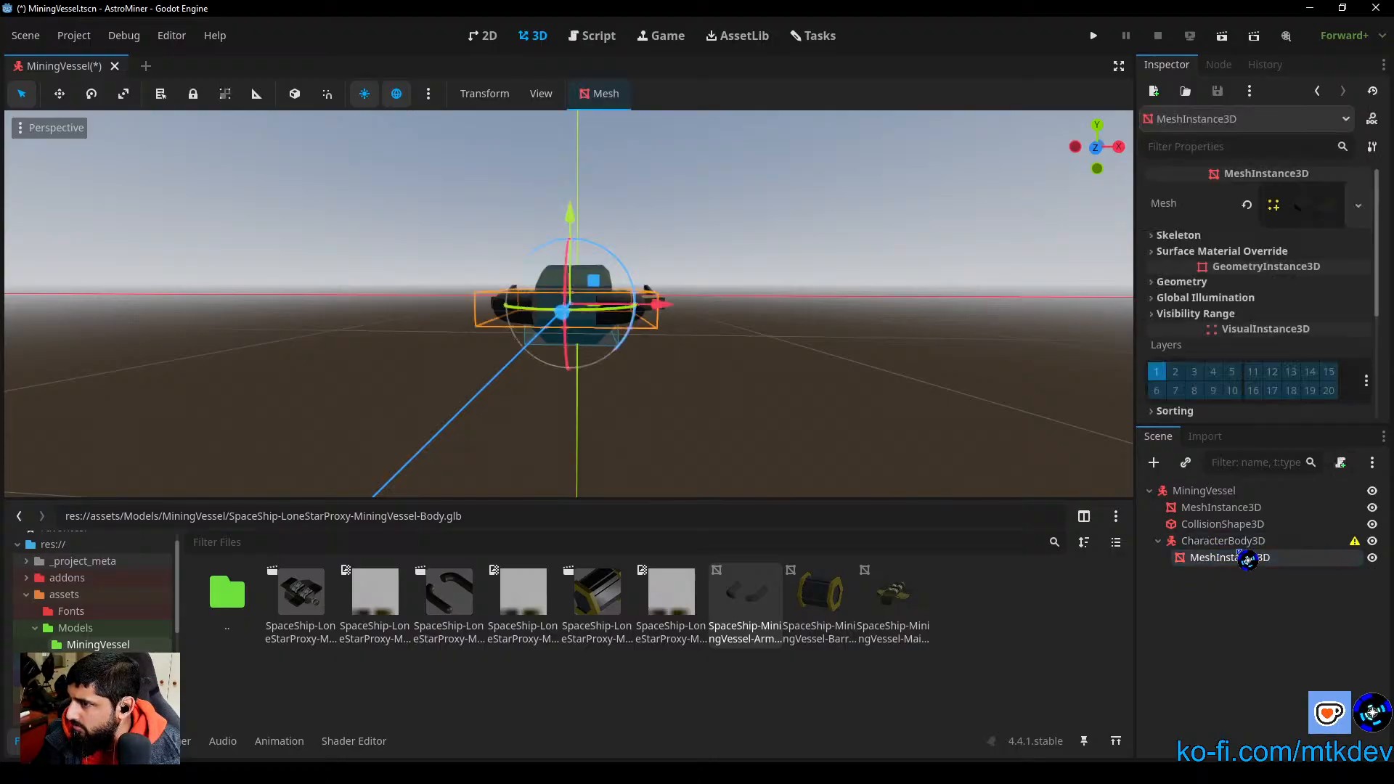
pyautogui.click(1235, 542)
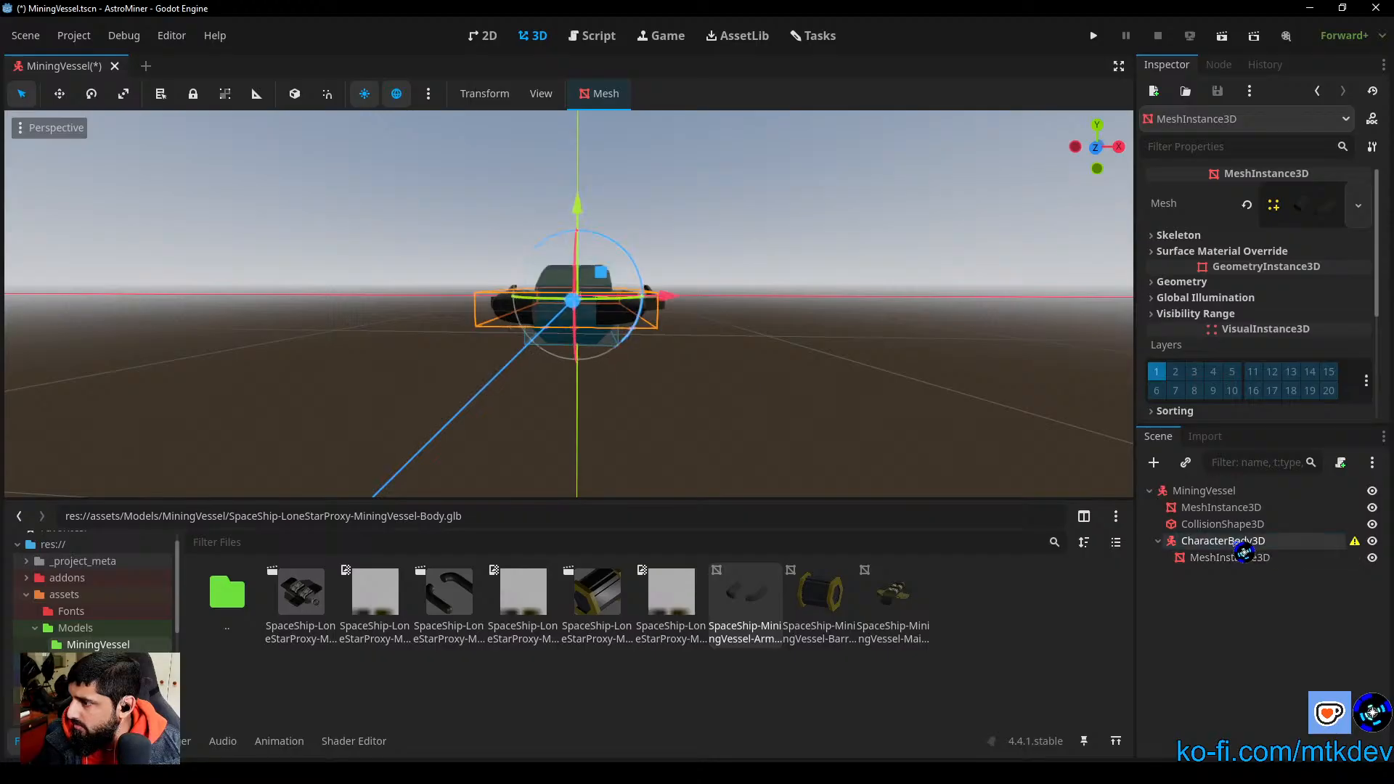
pyautogui.click(920, 416)
pyautogui.moveTo(920, 417); pyautogui.dragTo(769, 407, button='middle')
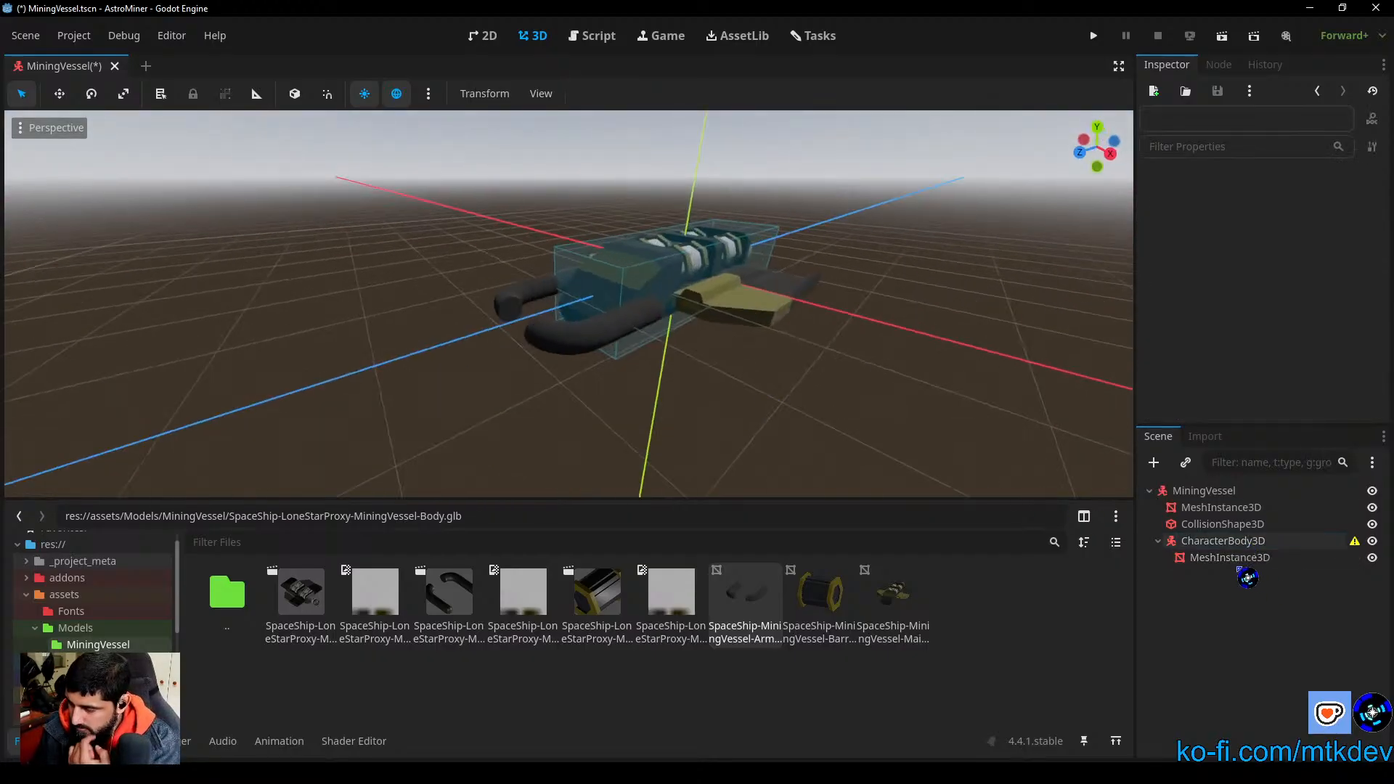
# Step: Move the child CharacterBody3D forward along Z so its origin sits at the front end of the hull
pyautogui.click(1193, 540)
pyautogui.moveTo(769, 385); pyautogui.dragTo(680, 455, button='middle')
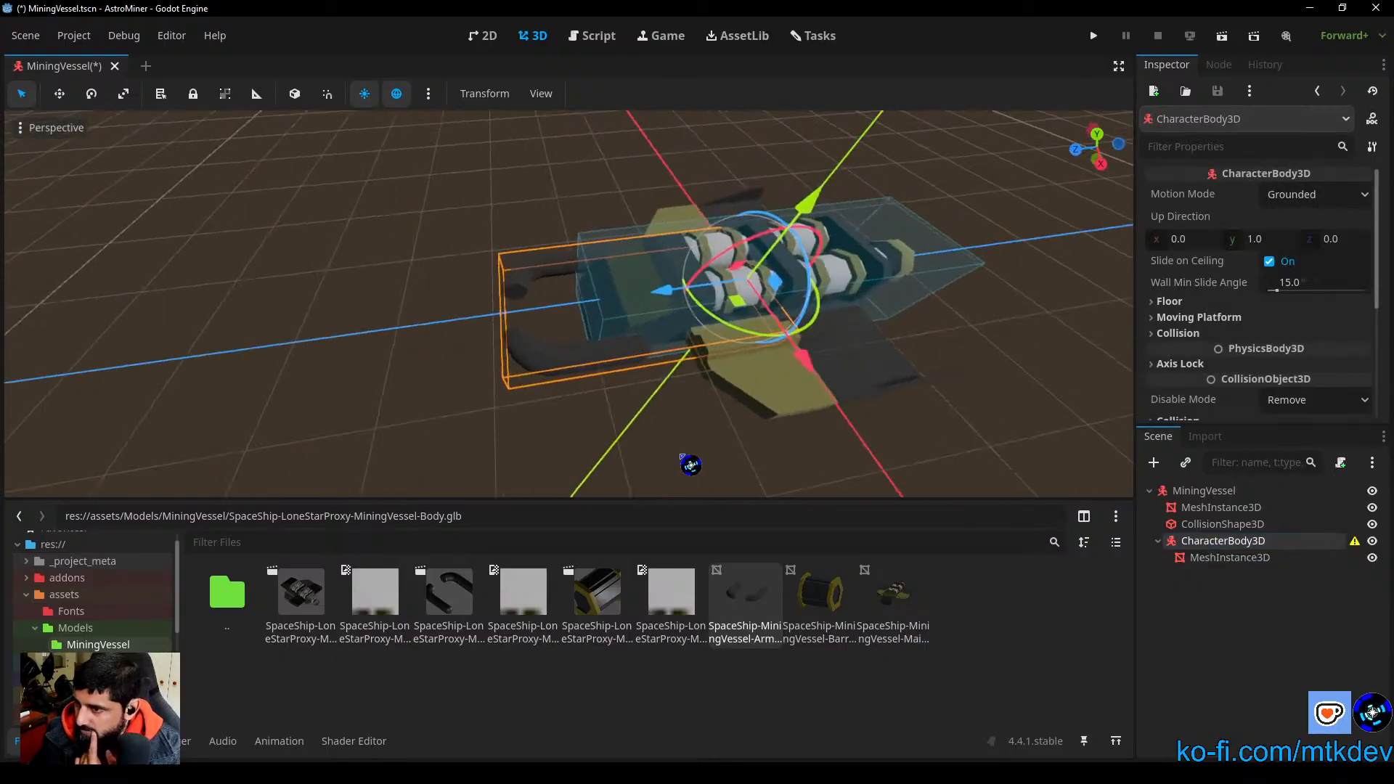
pyautogui.moveTo(681, 306); pyautogui.dragTo(509, 334)
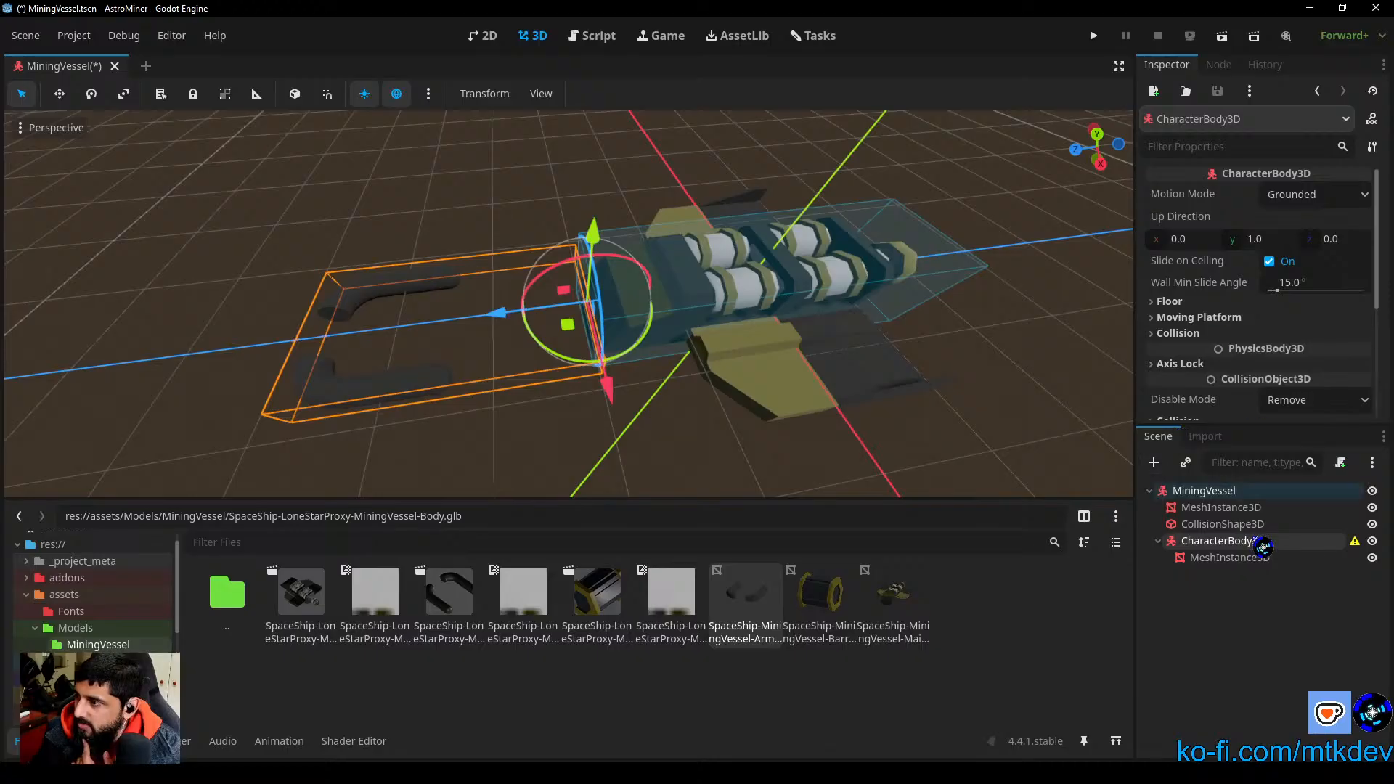
# Step: Reset the arms mesh's position to 0, 0, 0 relative to its CharacterBody3D parent
pyautogui.click(1235, 558)
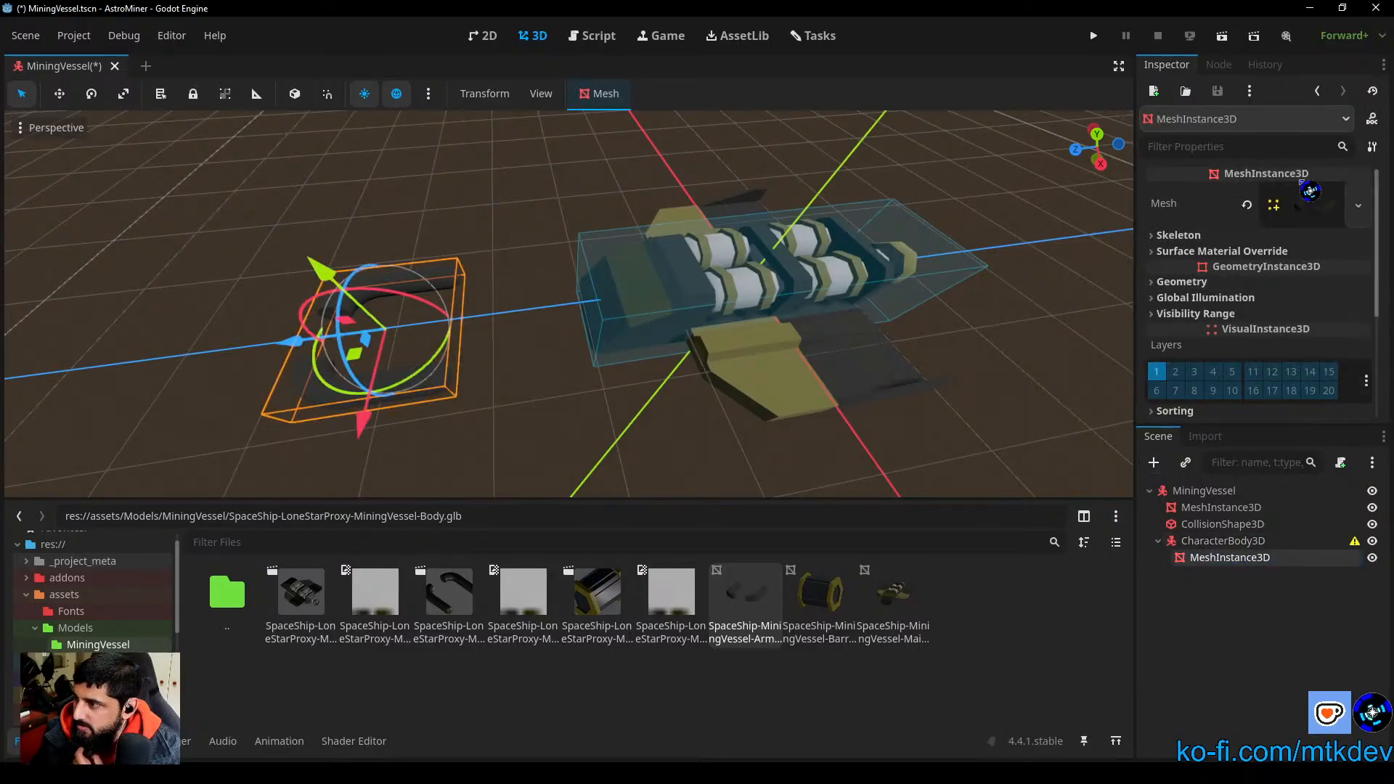
pyautogui.scroll(-3, 1307, 236)
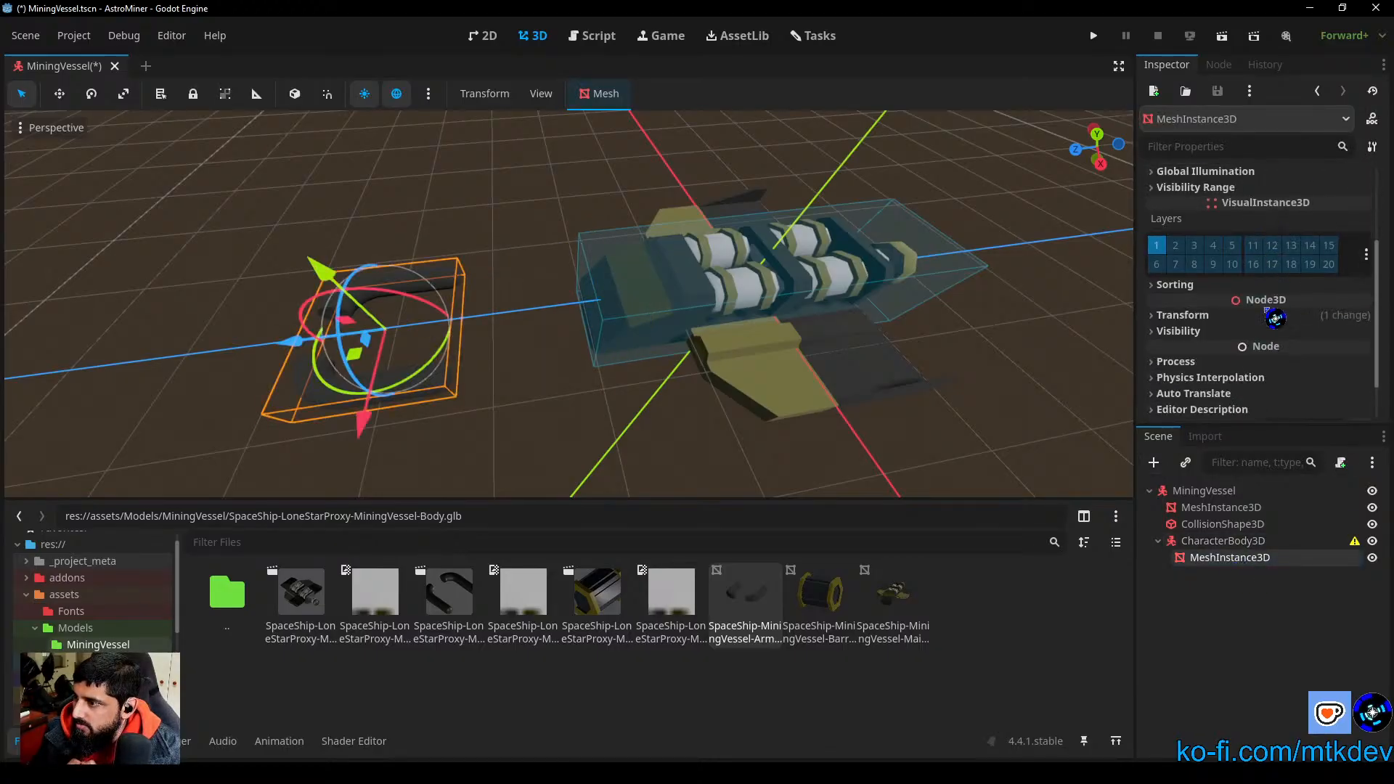
pyautogui.click(1269, 315)
pyautogui.click(1207, 356)
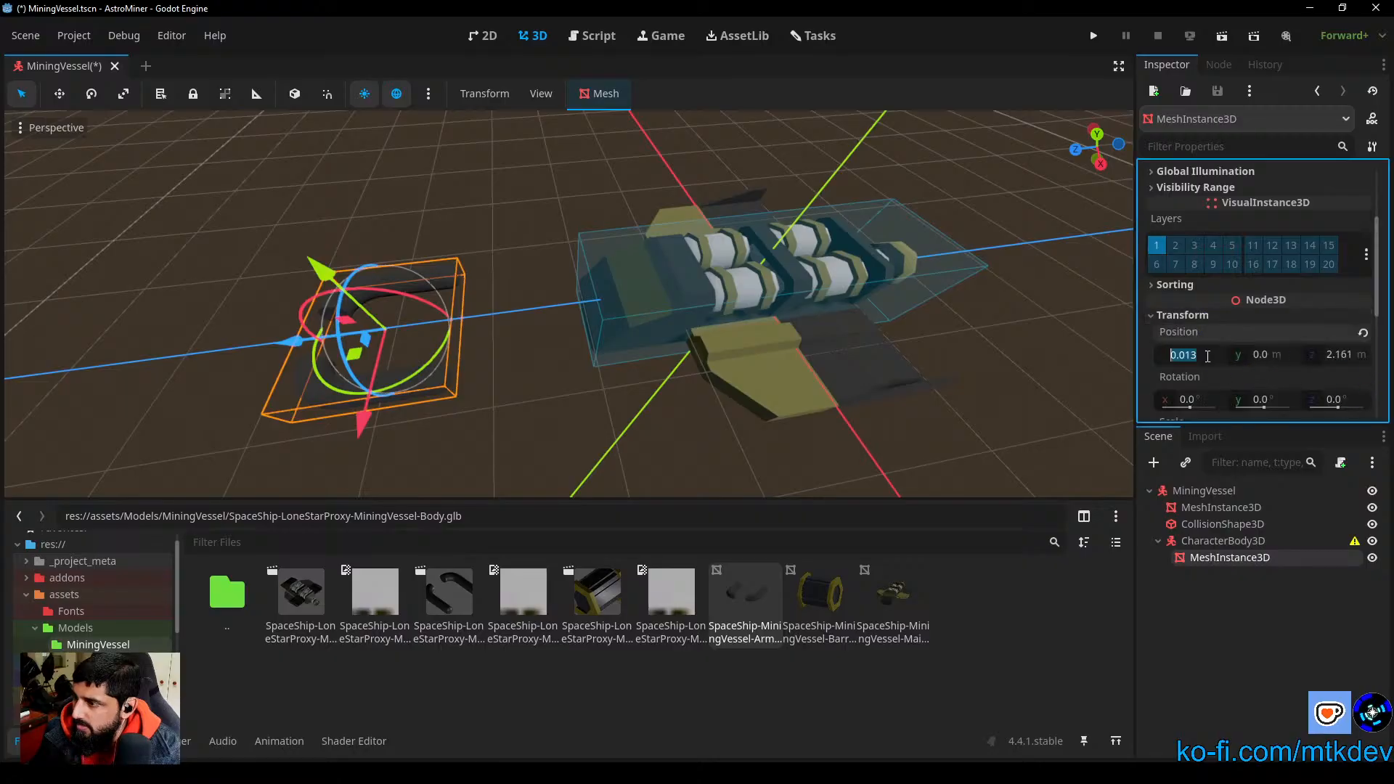
pyautogui.write('0')
pyautogui.press('Tab')
pyautogui.write('0')
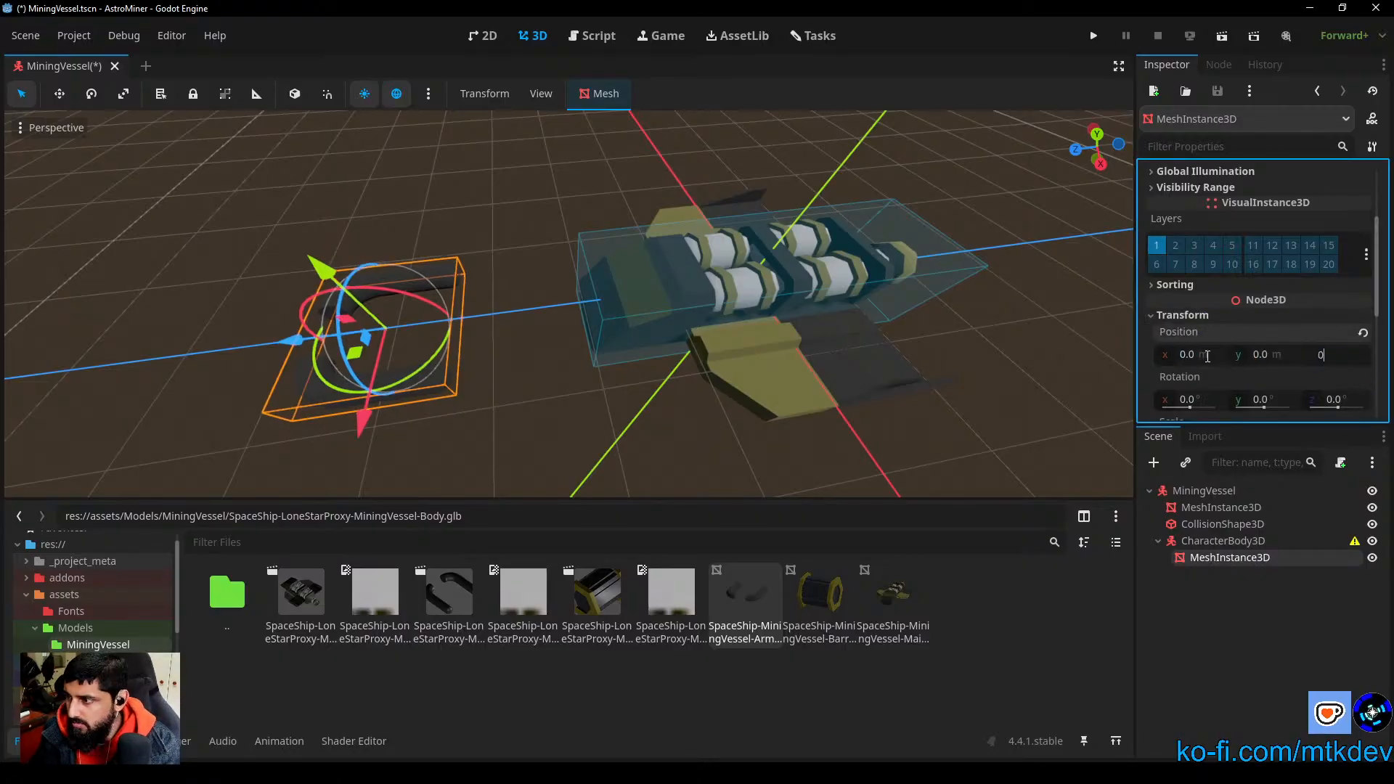
pyautogui.press('Tab')
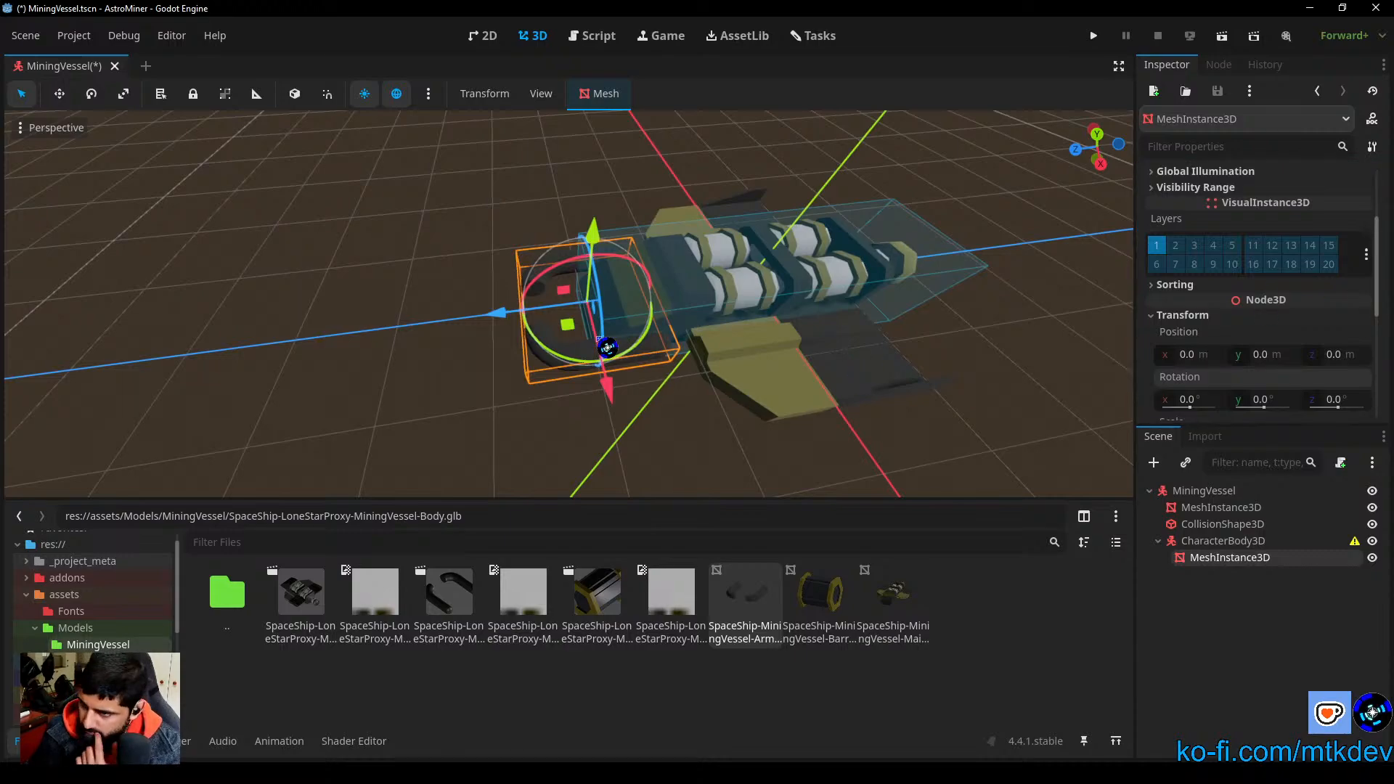
# Step: Move the arms' CharacterBody3D slightly further forward along Z, past the hull's front edge, in the top view
pyautogui.moveTo(713, 426); pyautogui.dragTo(647, 311, button='middle')
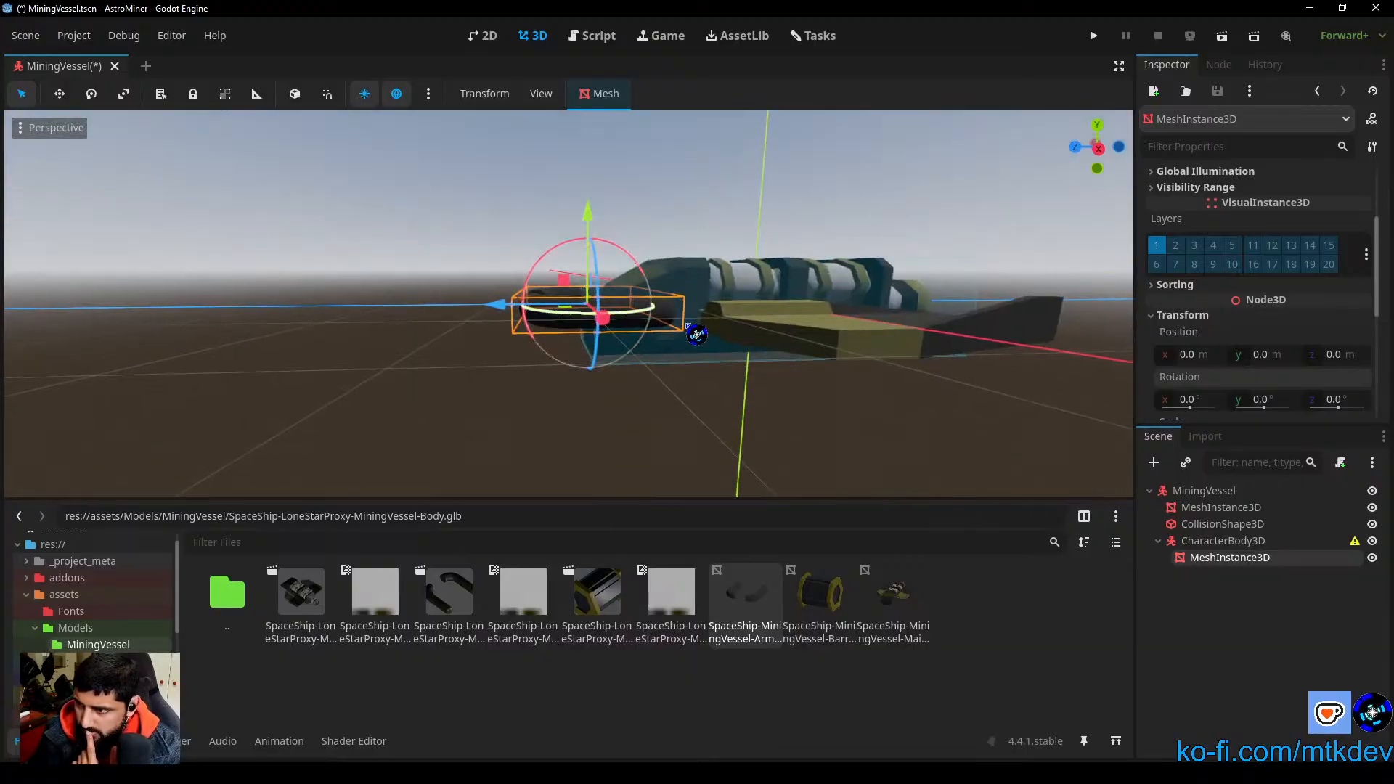
pyautogui.click(1198, 541)
pyautogui.moveTo(659, 385); pyautogui.dragTo(792, 470, button='middle')
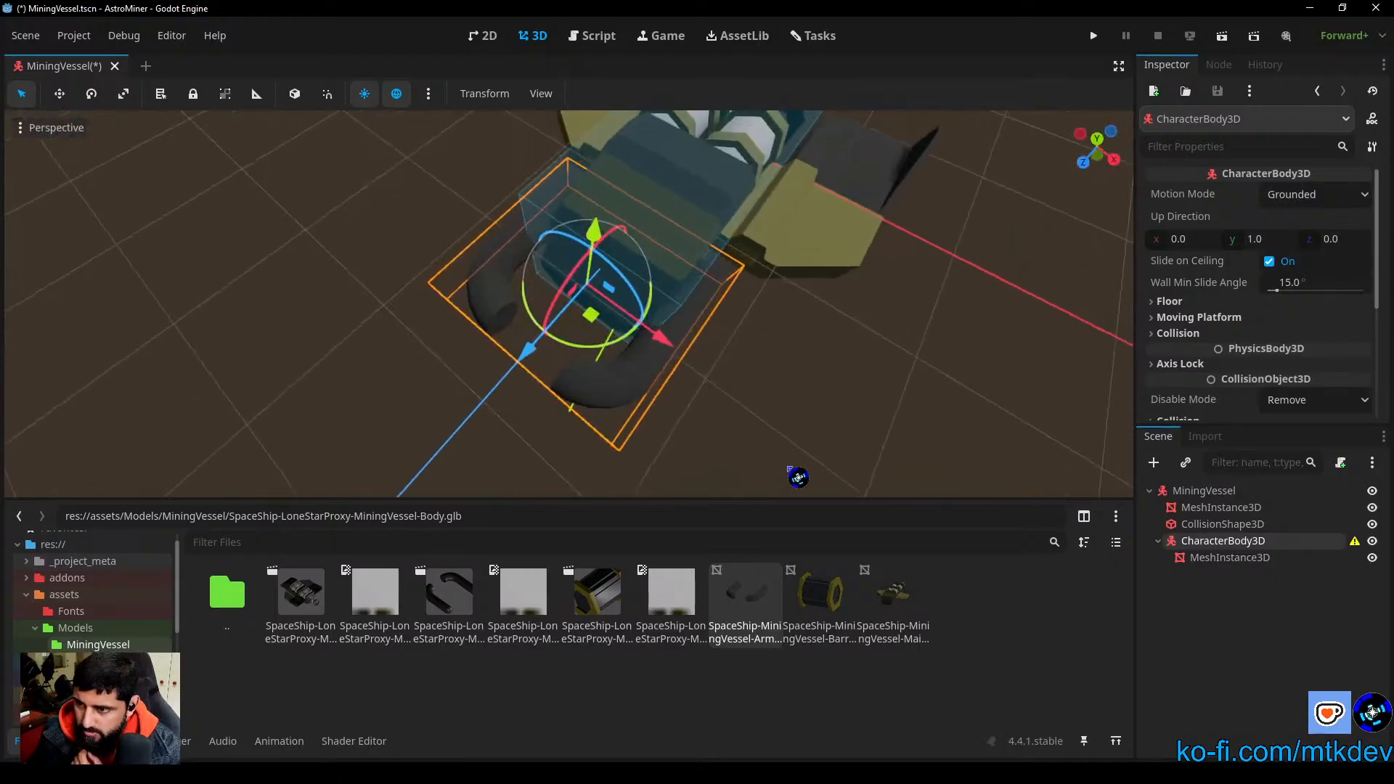
pyautogui.moveTo(778, 358); pyautogui.dragTo(892, 327, button='middle')
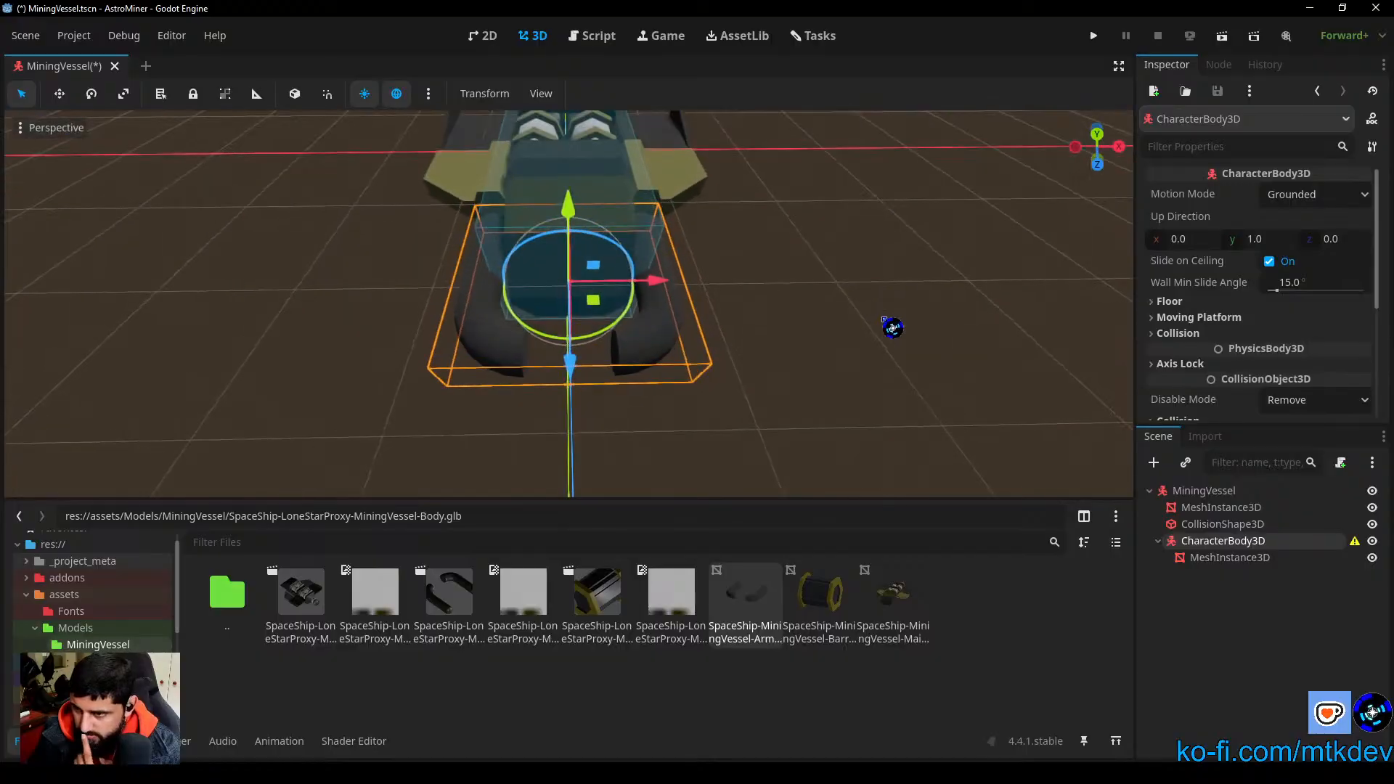
pyautogui.click(1114, 137)
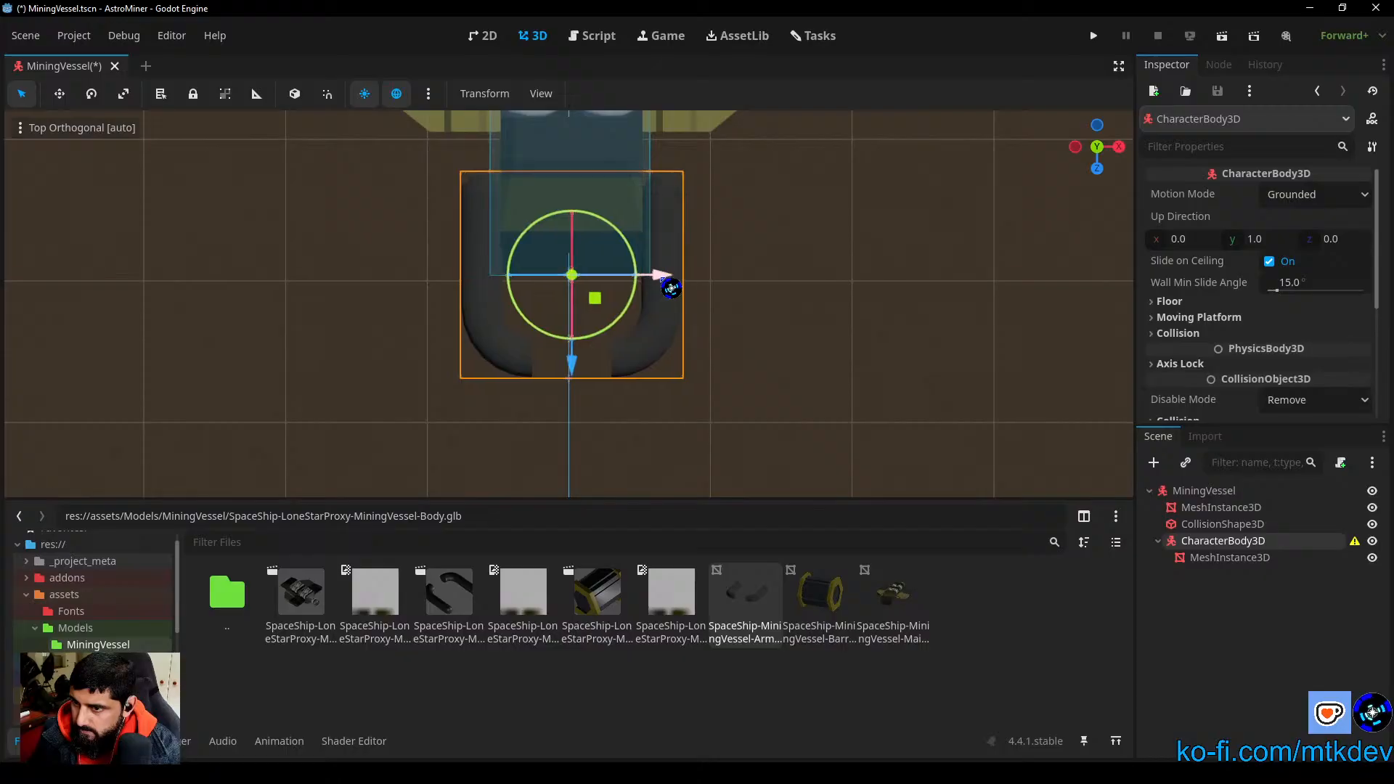
pyautogui.scroll(4, 671, 305)
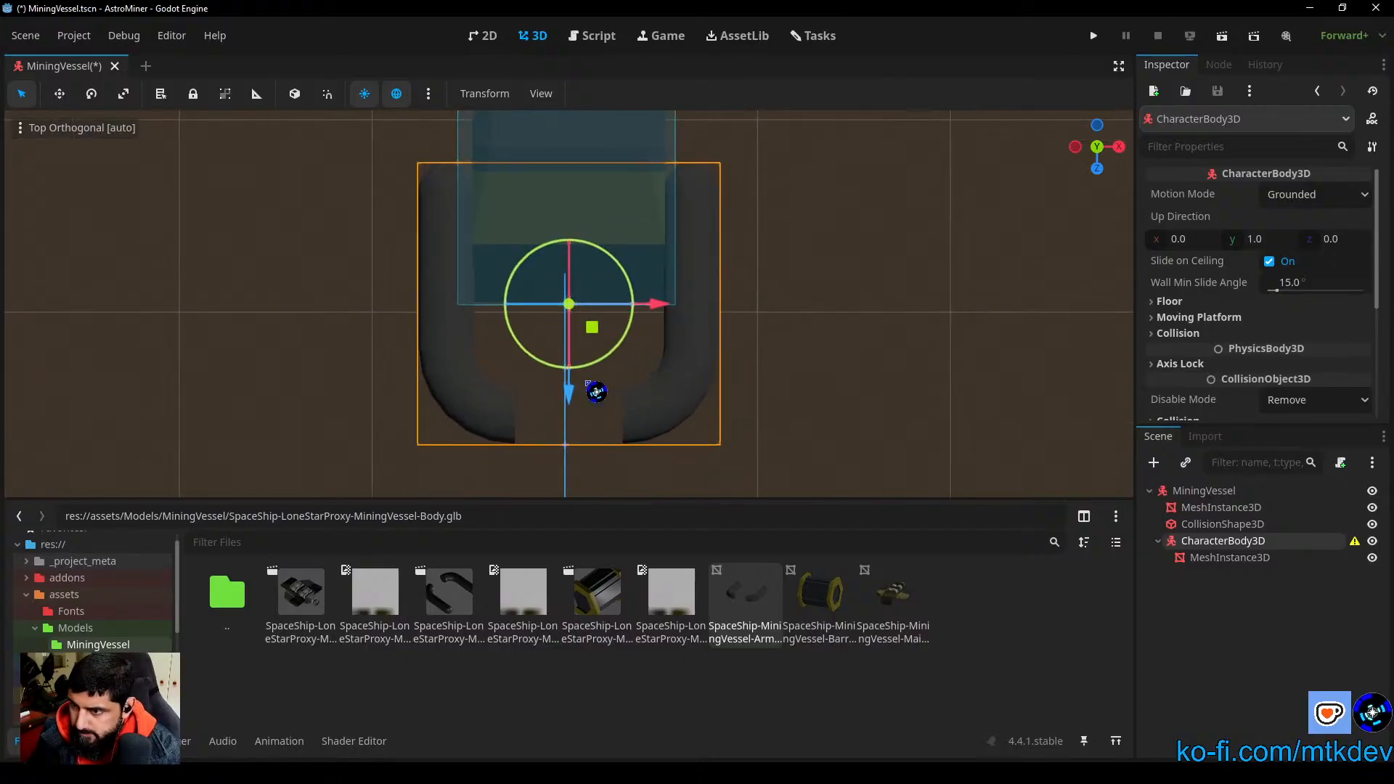
pyautogui.moveTo(572, 399); pyautogui.dragTo(568, 458)
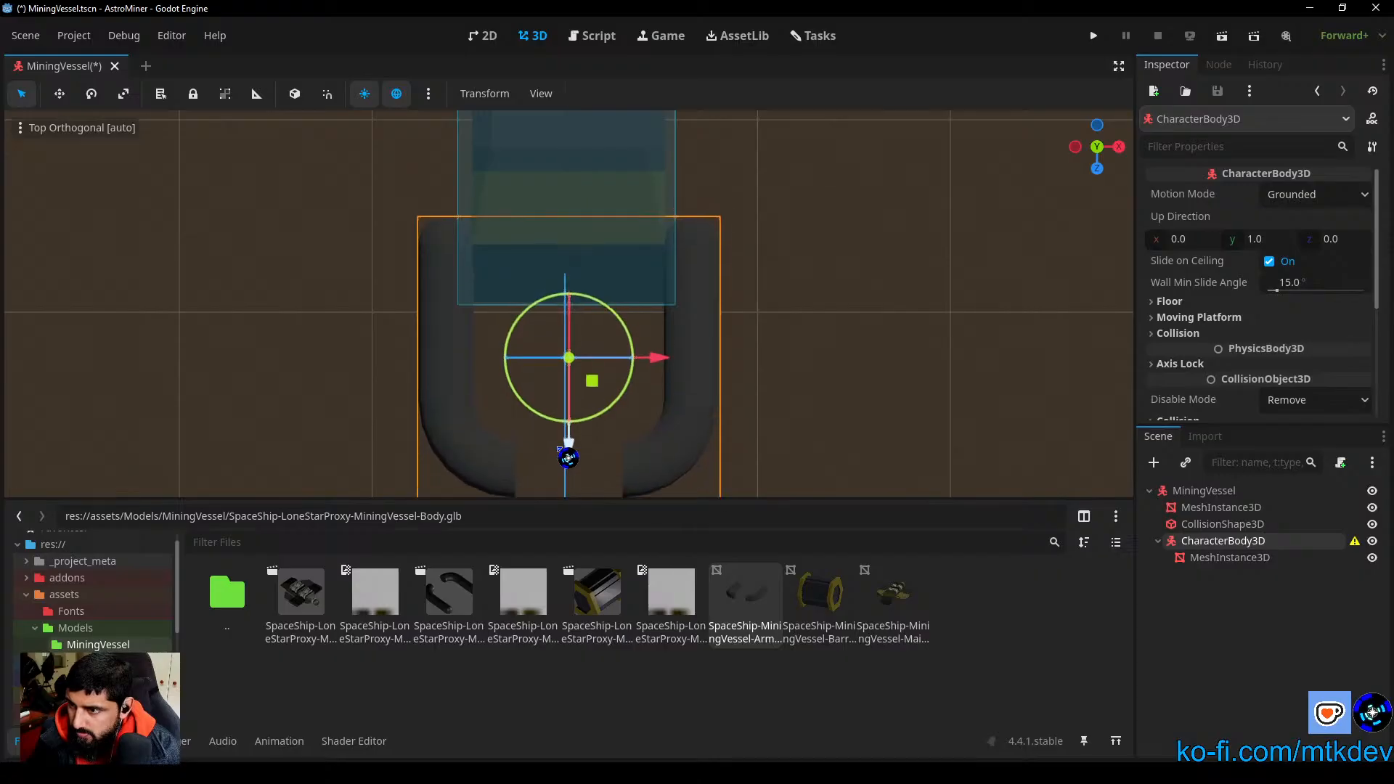
# Step: Lower the arms' CharacterBody3D by about 0.147 m along Y in the front view and deselect it
pyautogui.moveTo(1113, 179); pyautogui.dragTo(1109, 181)
pyautogui.click(1098, 169)
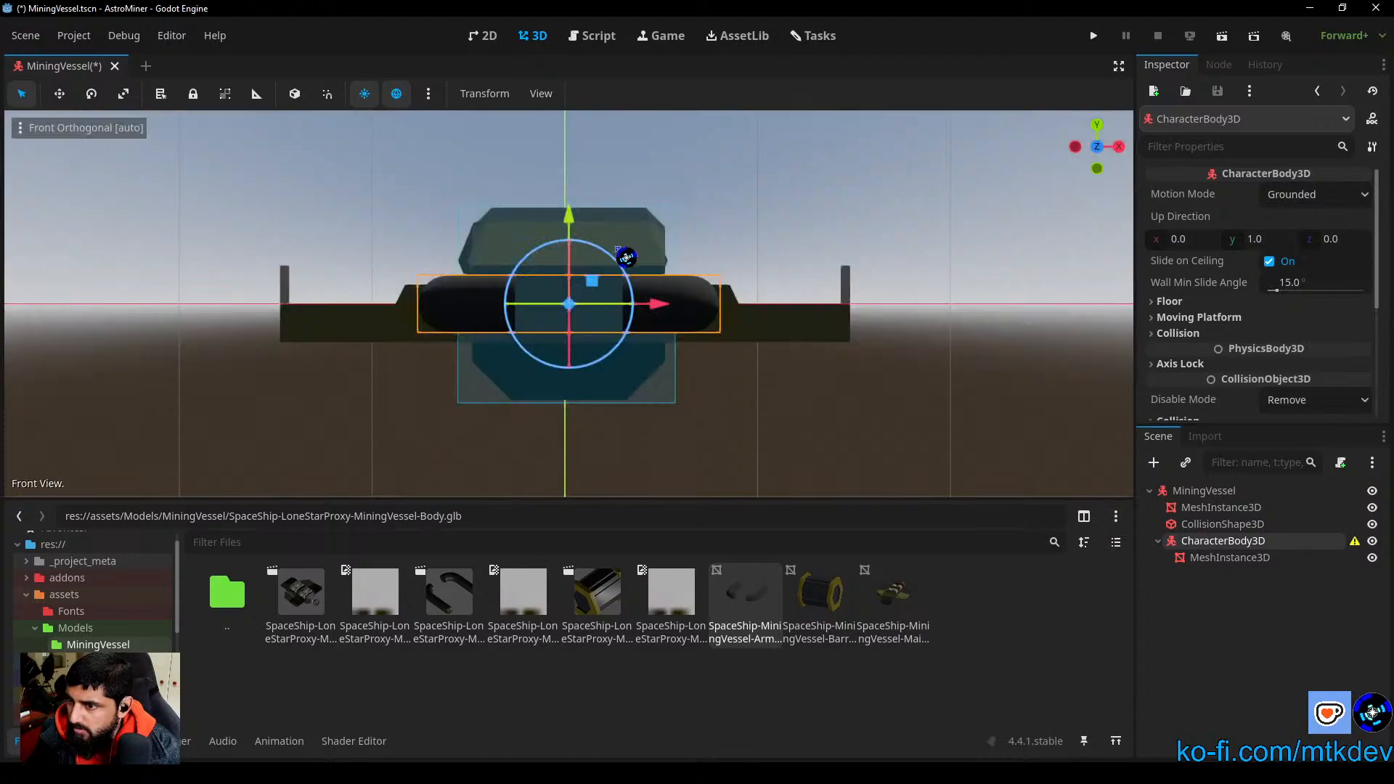
pyautogui.moveTo(584, 226); pyautogui.dragTo(573, 250)
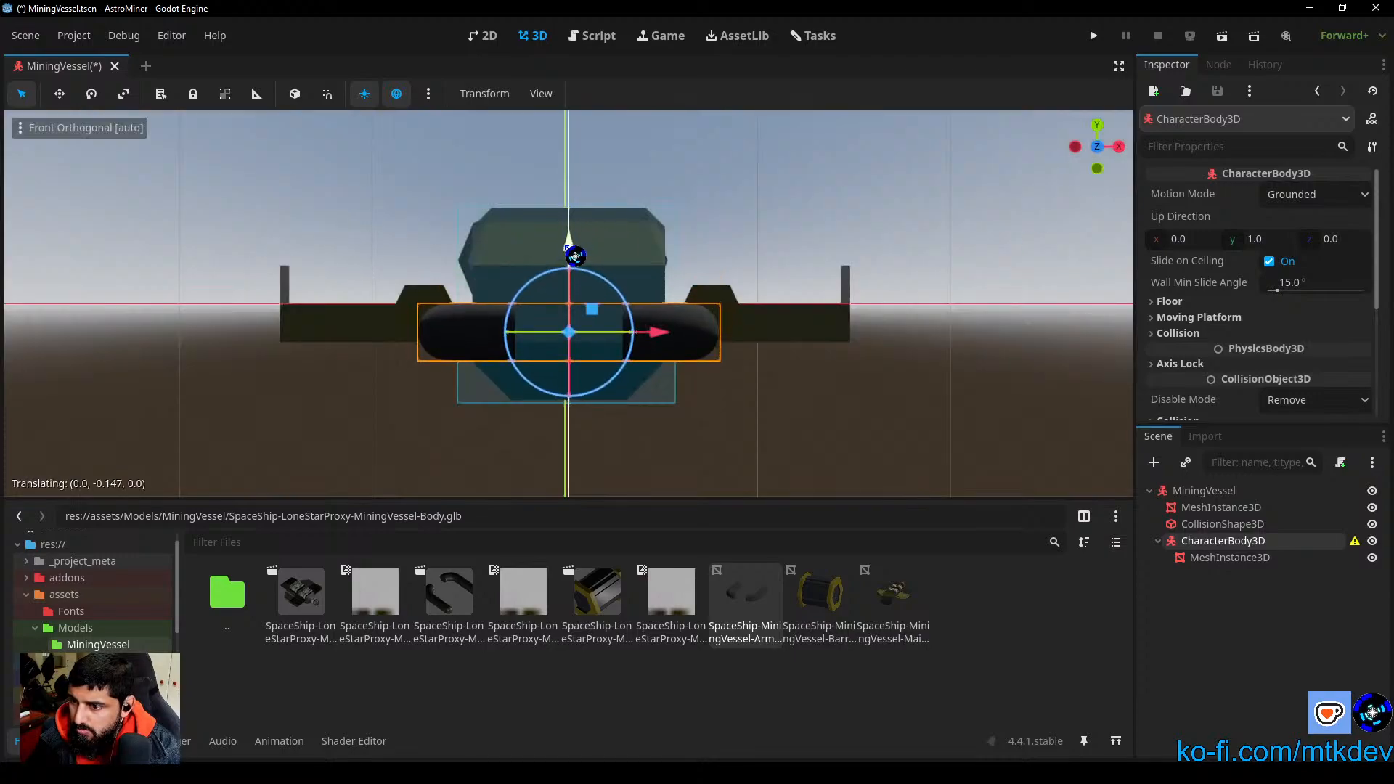
pyautogui.click(925, 378)
pyautogui.moveTo(925, 378); pyautogui.dragTo(1195, 523, button='middle')
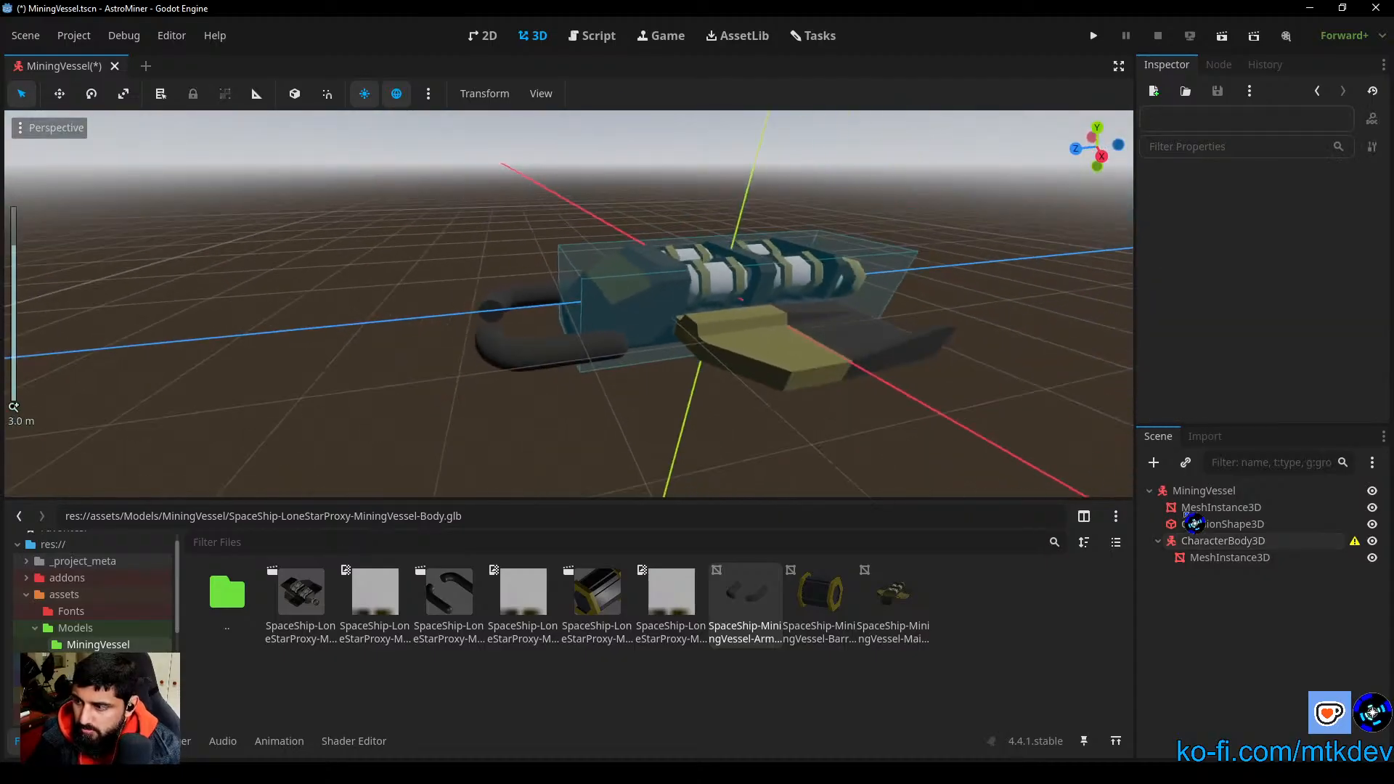
# Step: Shift the arms mesh back along Z to about -0.684 m and compare its pivot with the CharacterBody3D's in the right view
pyautogui.click(1230, 558)
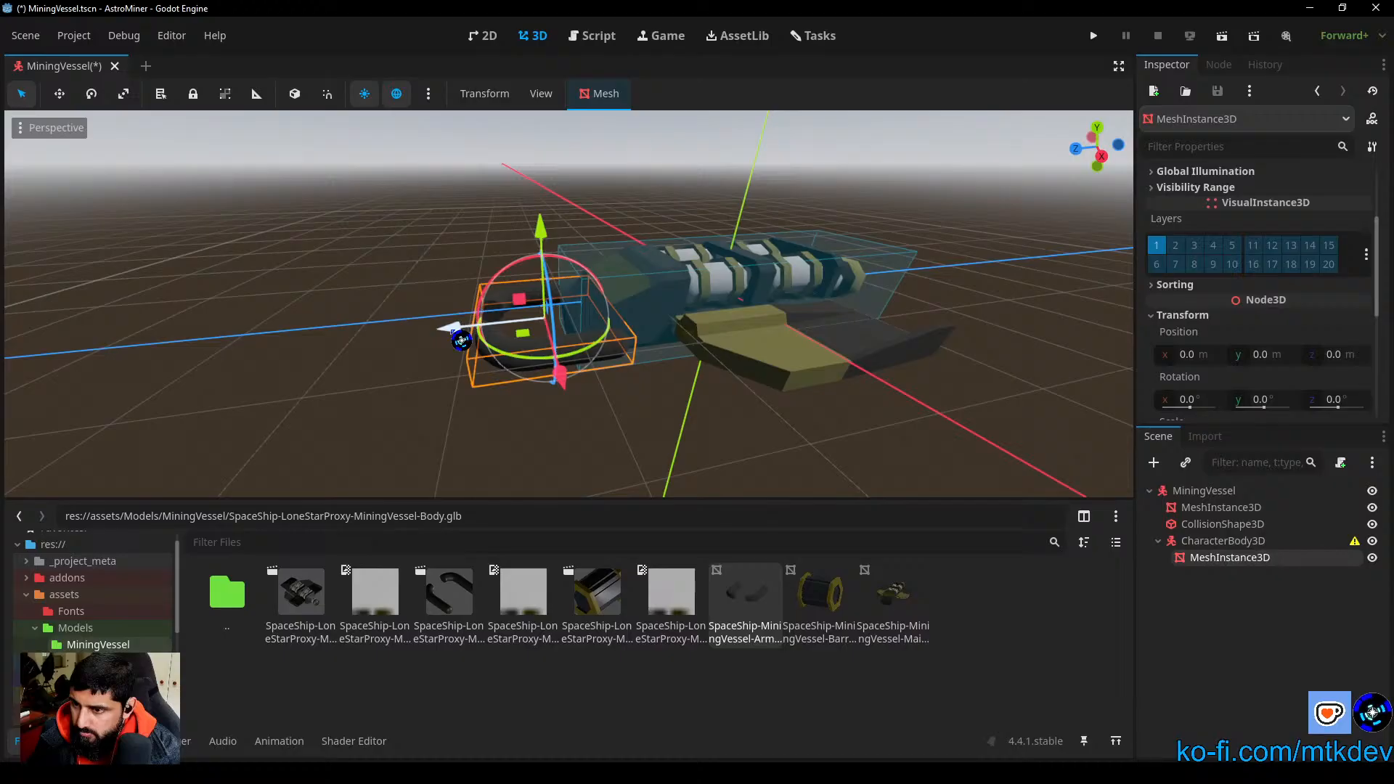
pyautogui.moveTo(461, 341); pyautogui.dragTo(522, 327)
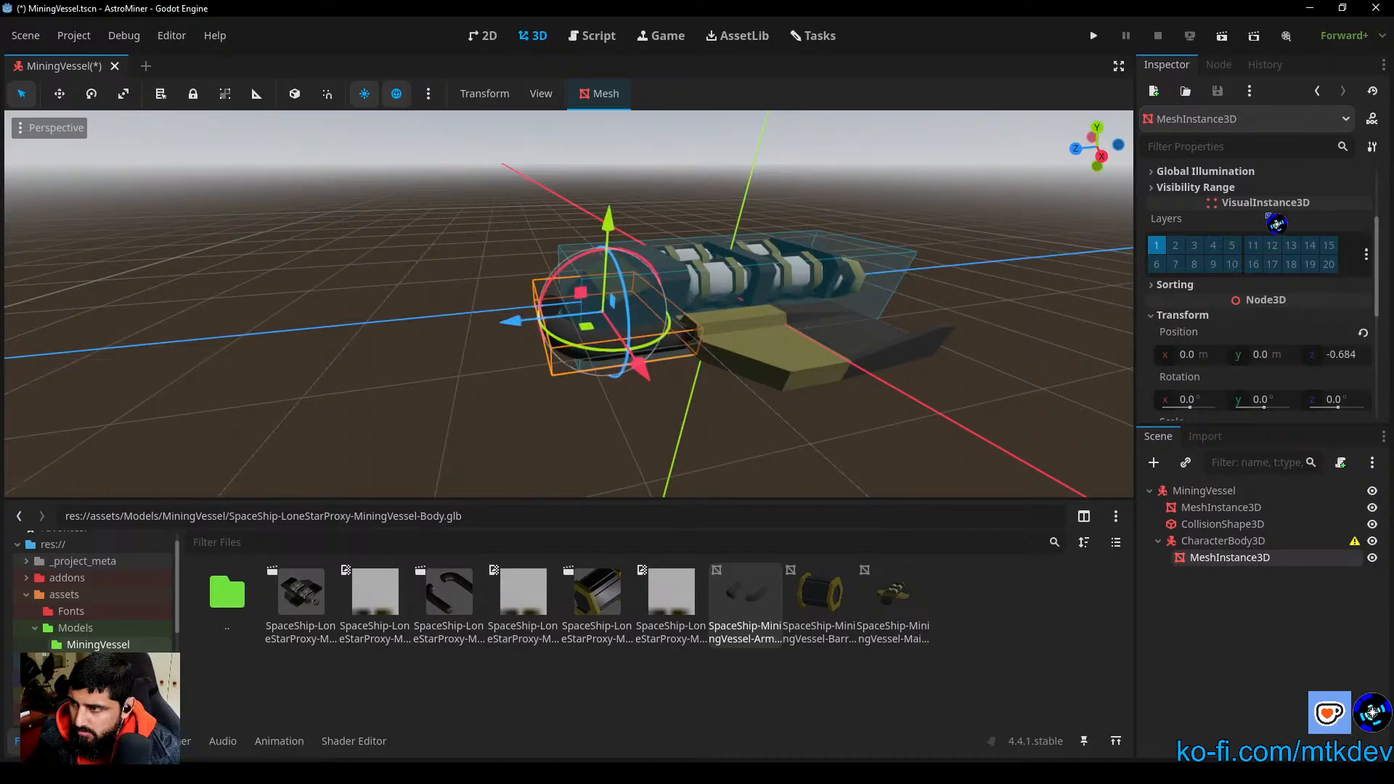
pyautogui.click(1103, 156)
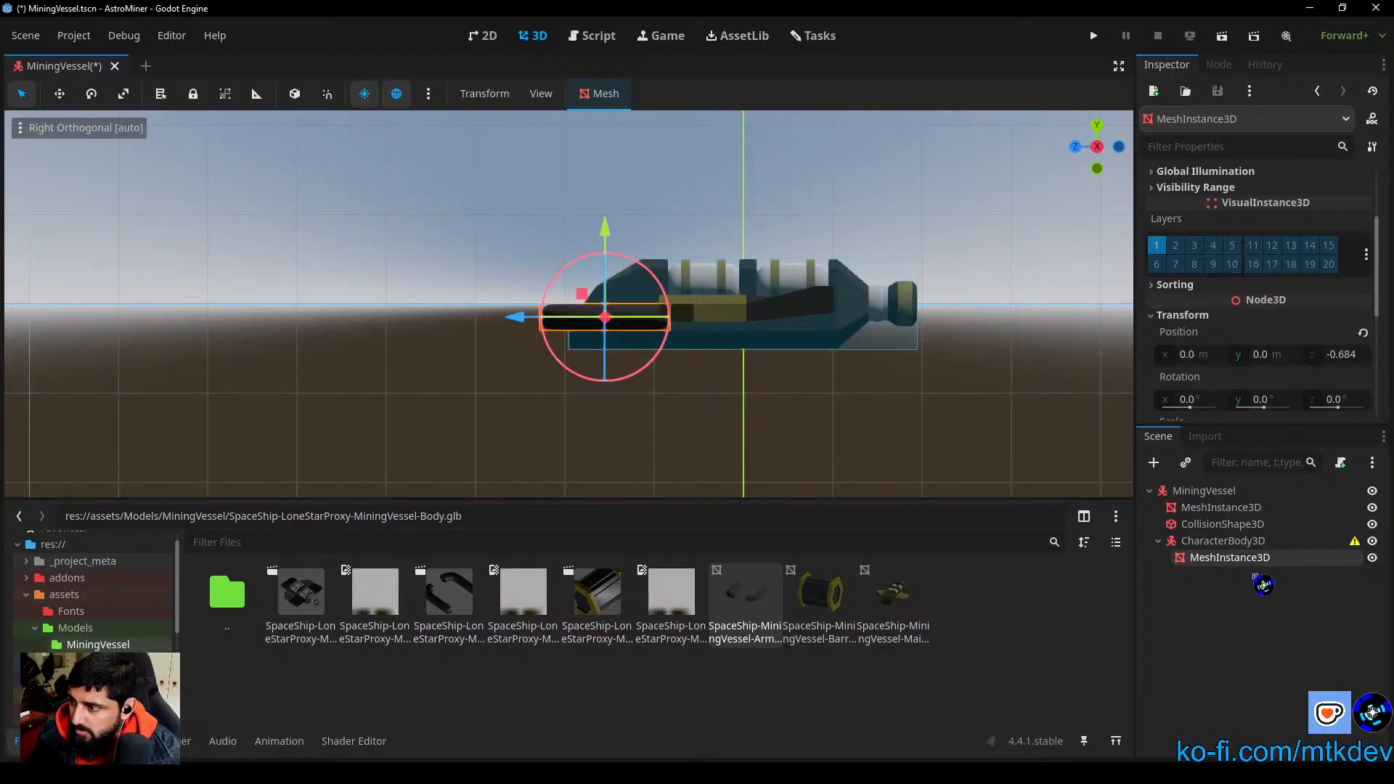
pyautogui.click(1229, 548)
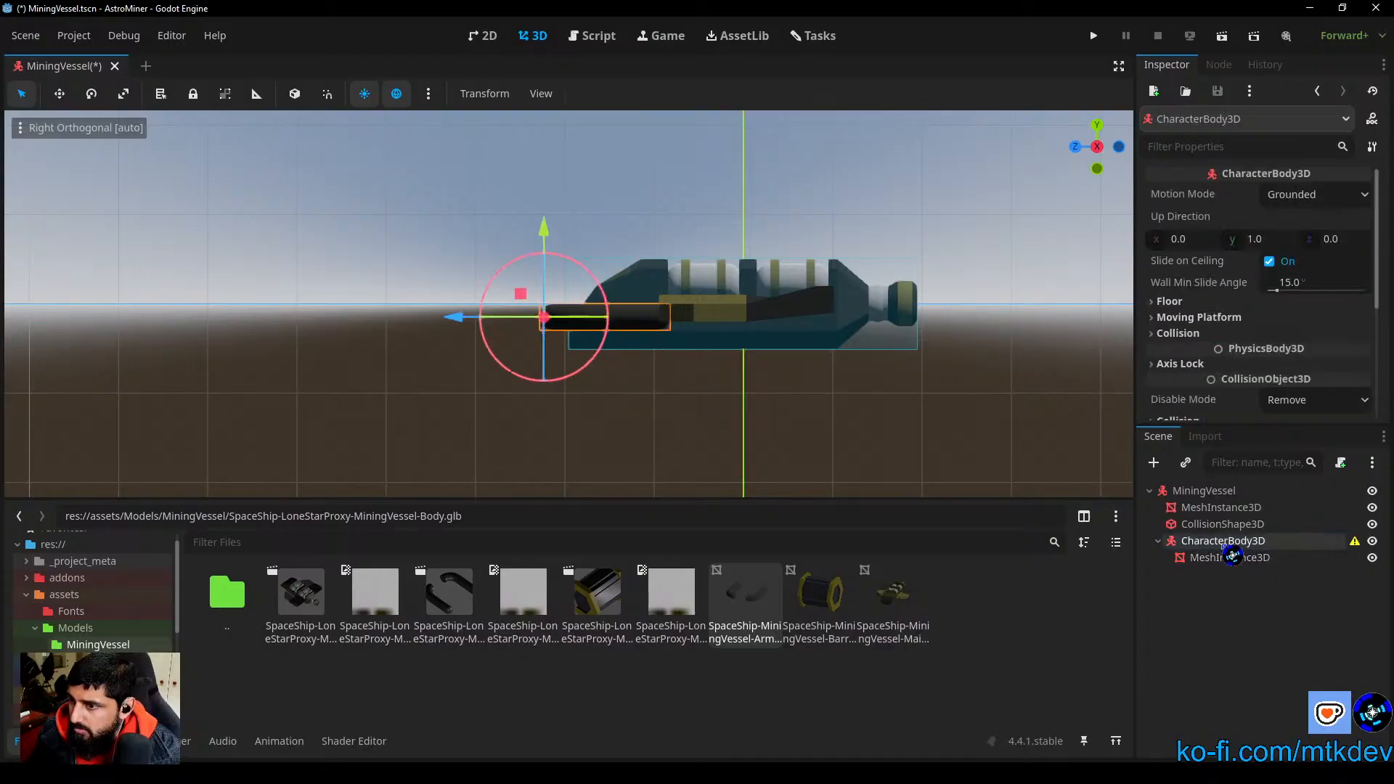
pyautogui.click(1227, 557)
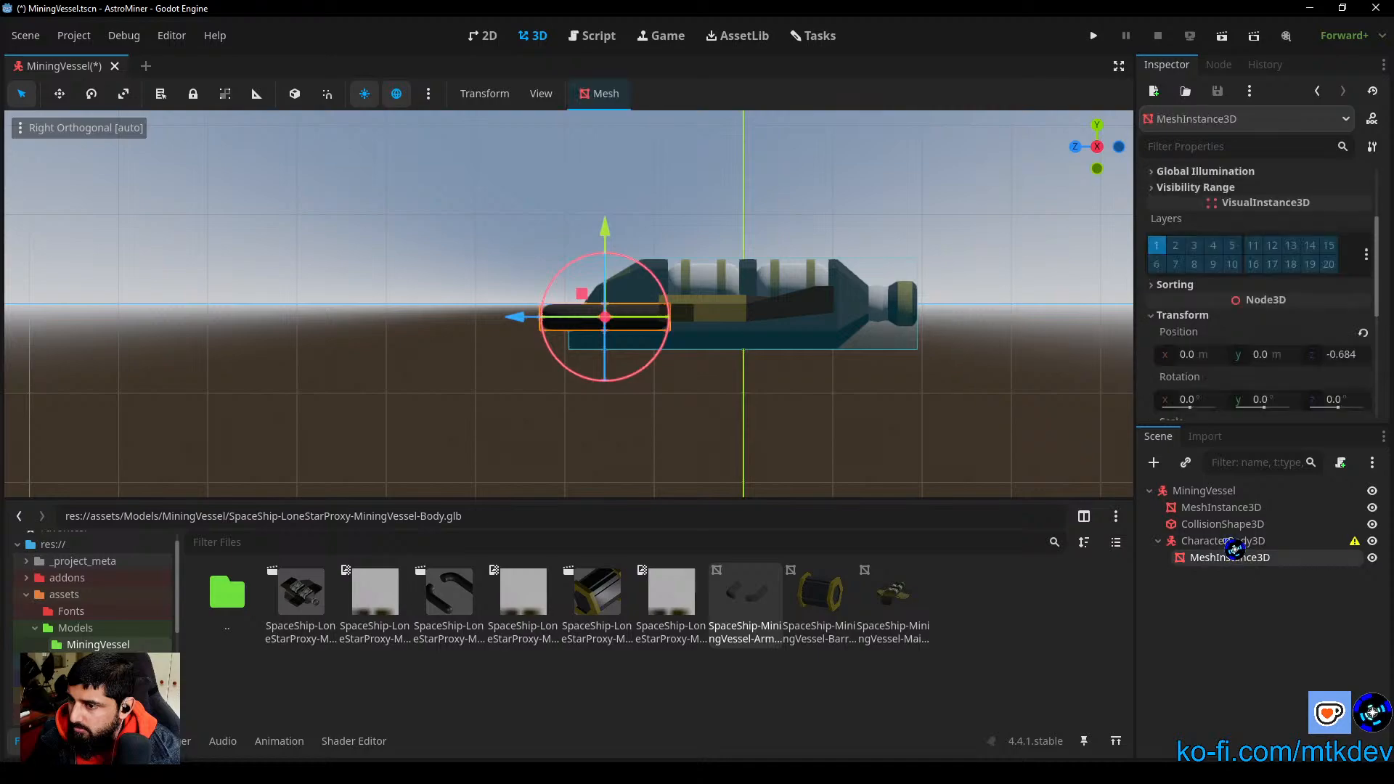
pyautogui.click(1229, 541)
# Step: Offset the arms mesh forward to about 0.902 m along Z and move its CharacterBody3D back until the arms overlap the hull's nose
pyautogui.click(1233, 558)
pyautogui.moveTo(525, 324); pyautogui.dragTo(379, 342)
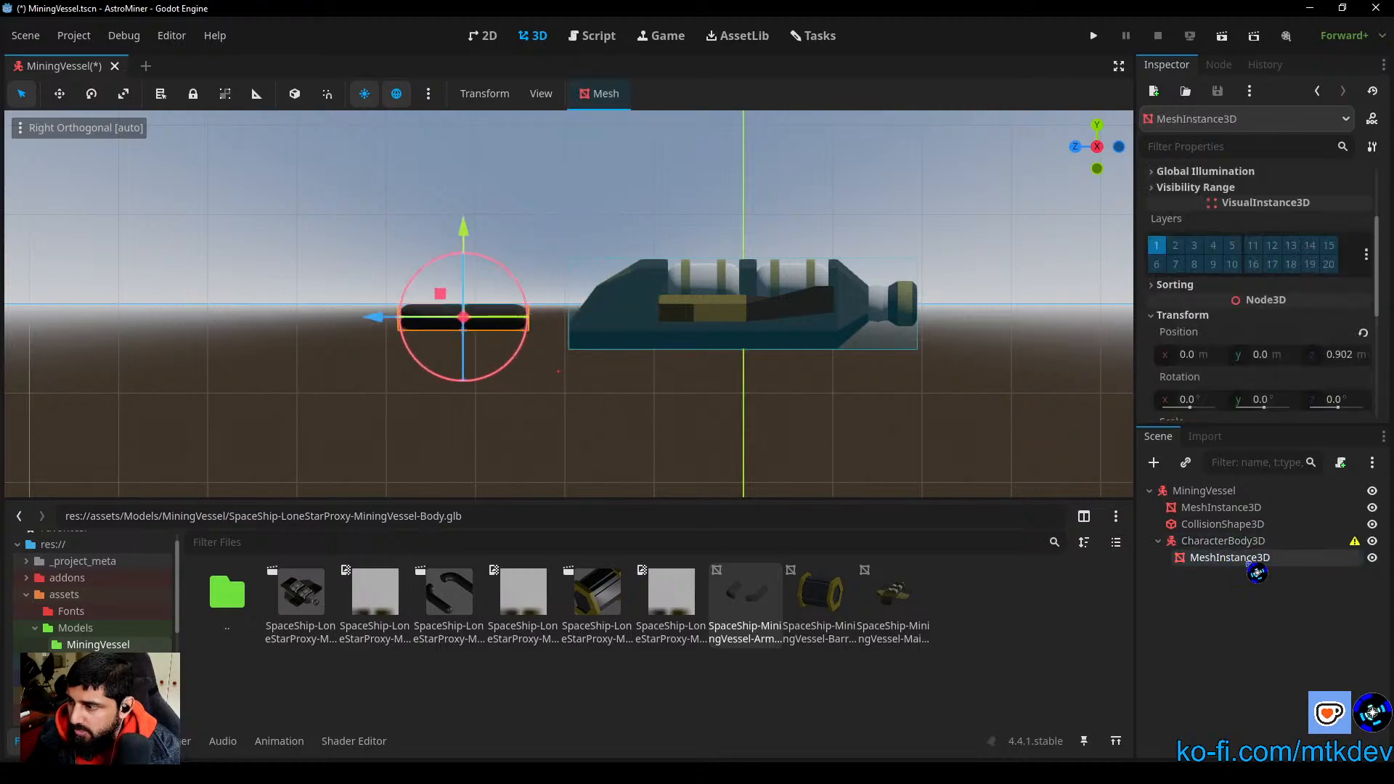
pyautogui.click(1217, 543)
pyautogui.moveTo(462, 322); pyautogui.dragTo(544, 346)
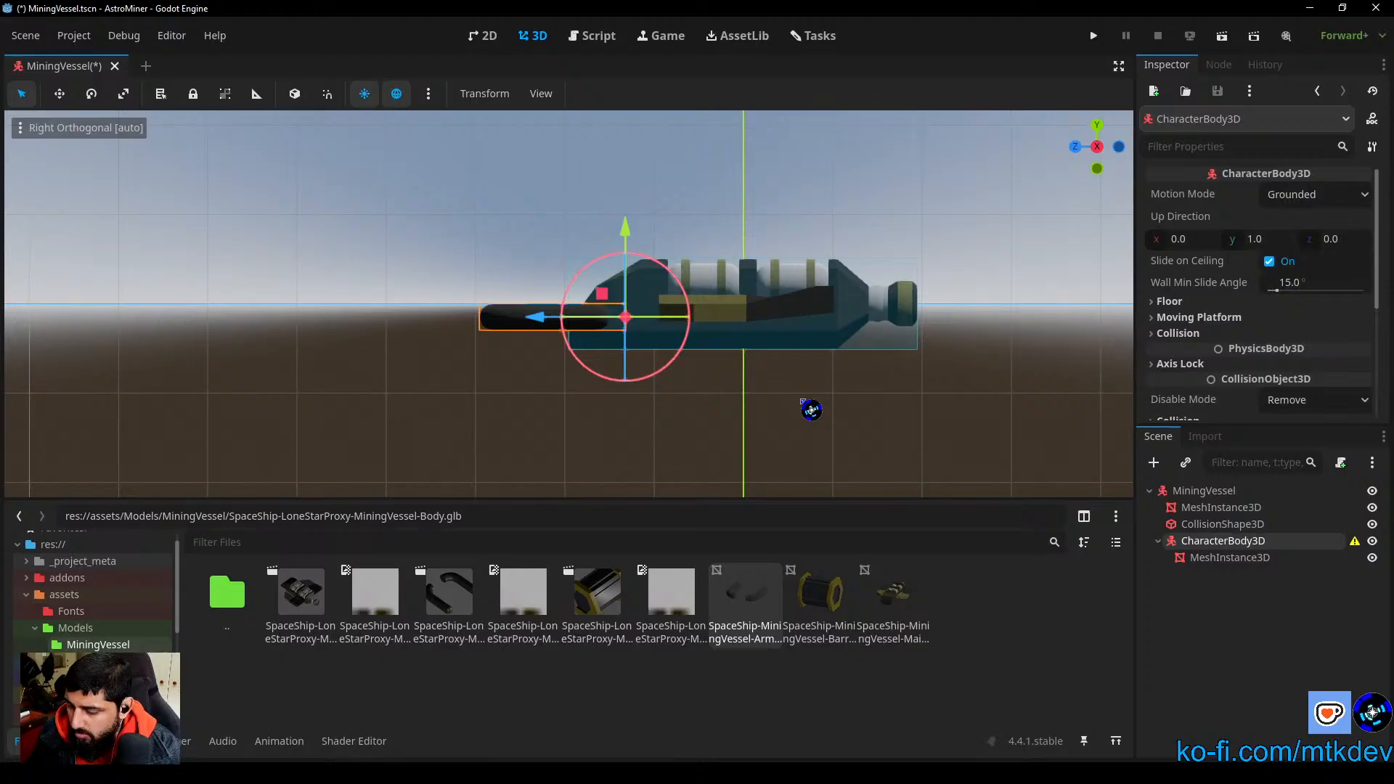
pyautogui.moveTo(805, 405); pyautogui.dragTo(738, 395, button='middle')
pyautogui.scroll(6, 738, 395)
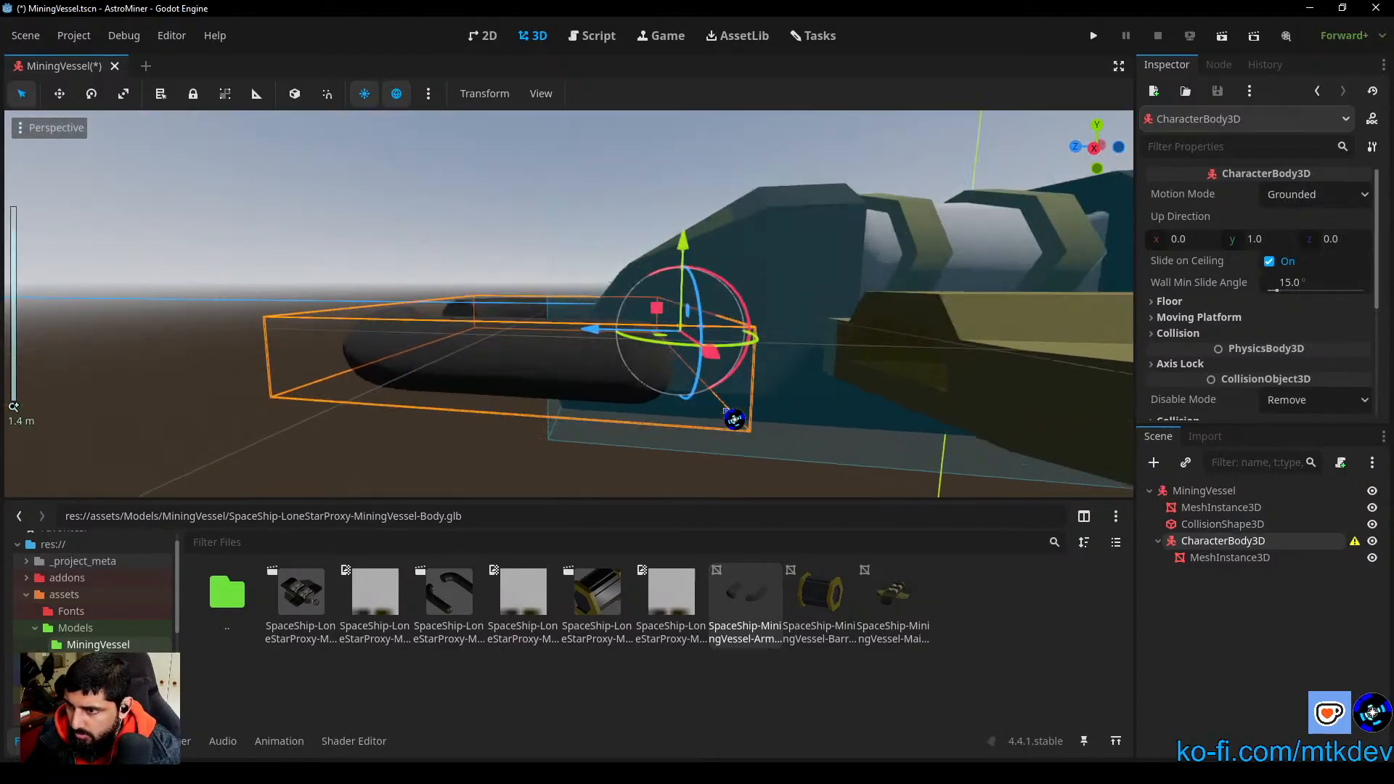
pyautogui.moveTo(855, 425); pyautogui.dragTo(852, 408, button='middle')
pyautogui.scroll(-4, 860, 398)
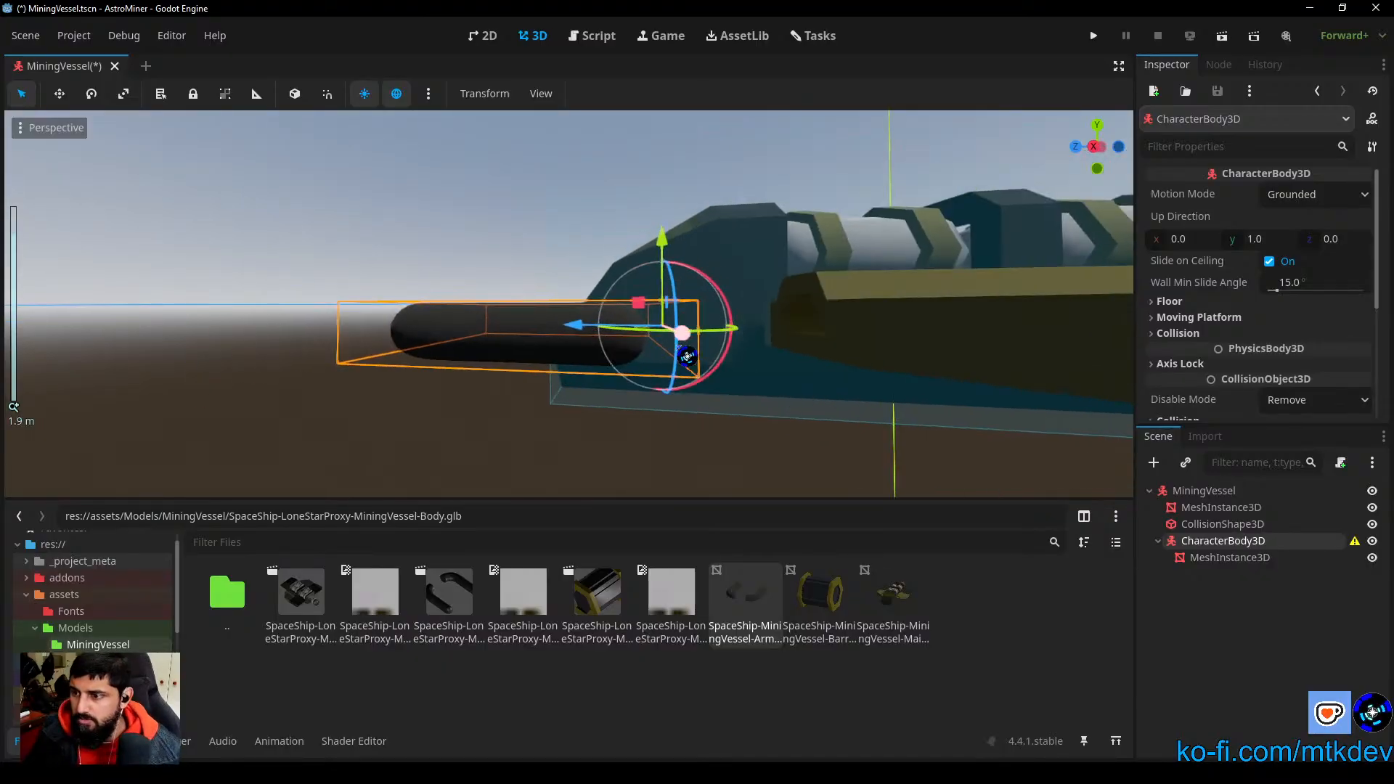
pyautogui.moveTo(735, 377); pyautogui.dragTo(623, 392, button='middle')
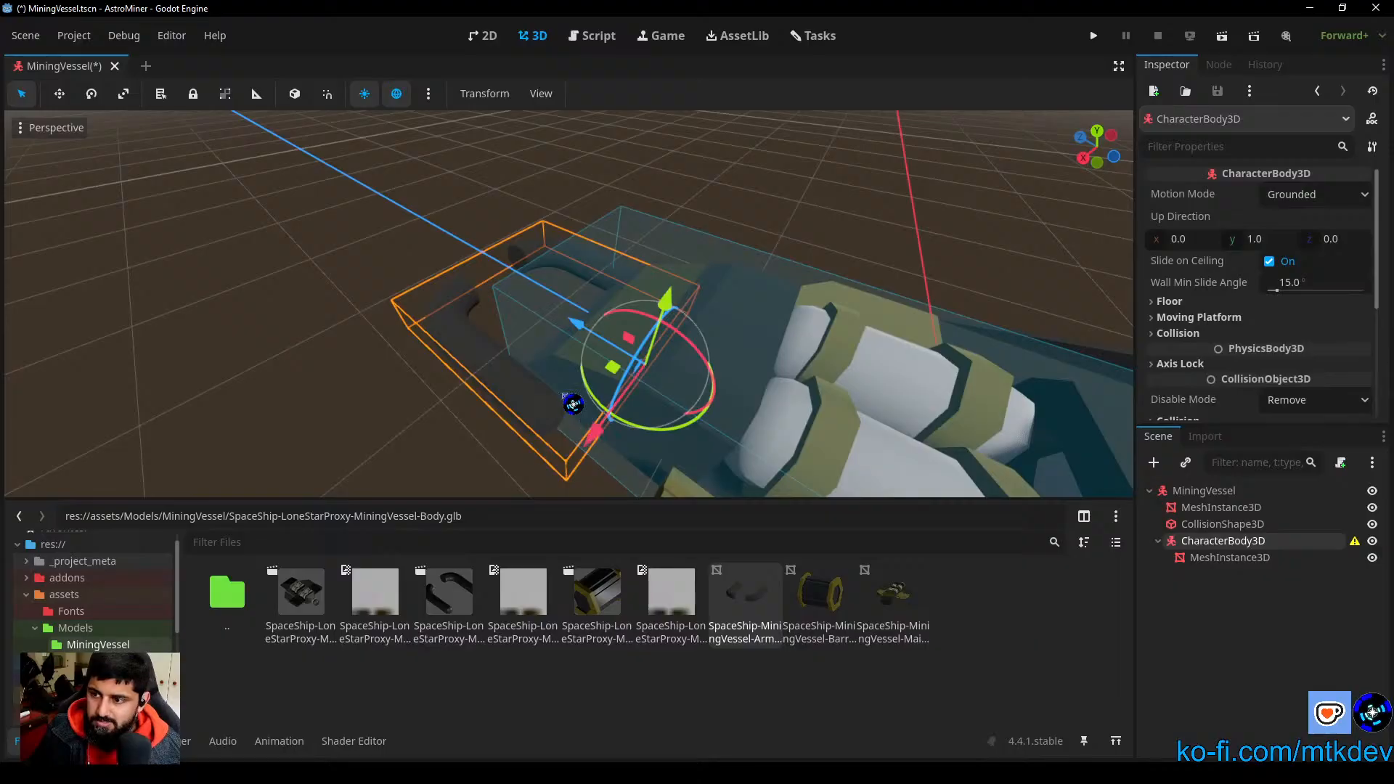
# Step: Test-rotate the arms' CharacterBody3D slightly about X and set its X rotation back to 0
pyautogui.moveTo(528, 454); pyautogui.dragTo(595, 430, button='middle')
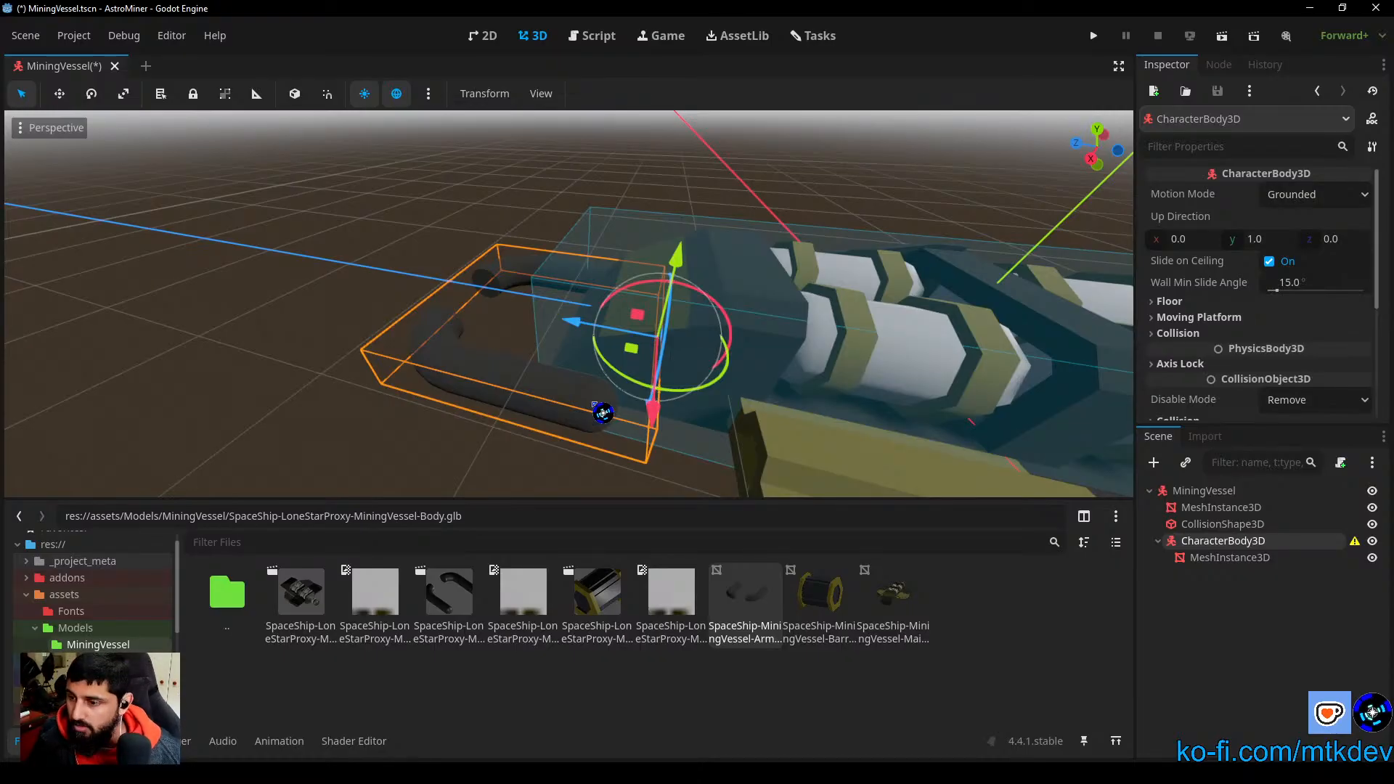
pyautogui.moveTo(645, 294)
pyautogui.mouseDown()
pyautogui.moveTo(657, 294)
pyautogui.moveTo(634, 299)
pyautogui.moveTo(710, 293)
pyautogui.moveTo(557, 278)
pyautogui.moveTo(663, 317)
pyautogui.moveTo(645, 319)
pyautogui.mouseUp()
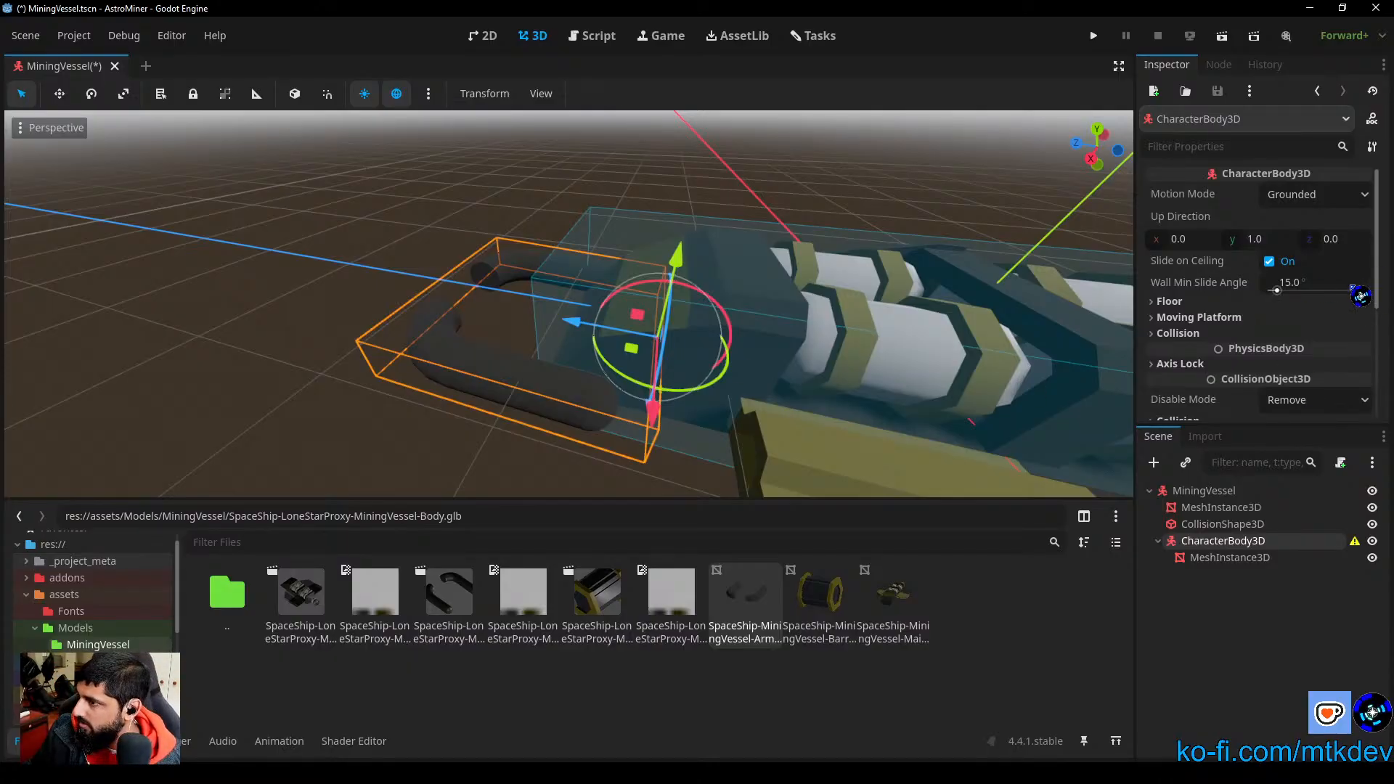
pyautogui.scroll(-5, 1361, 295)
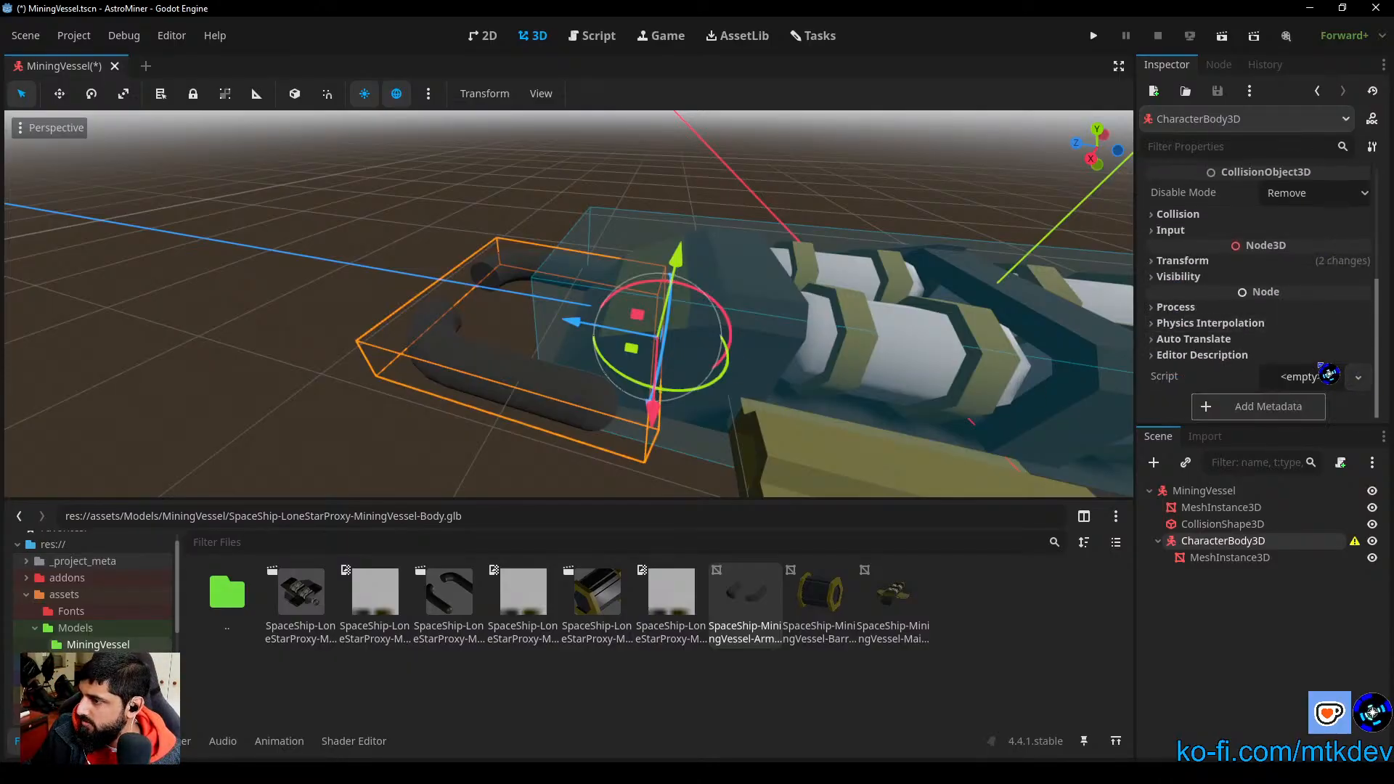
pyautogui.click(1184, 261)
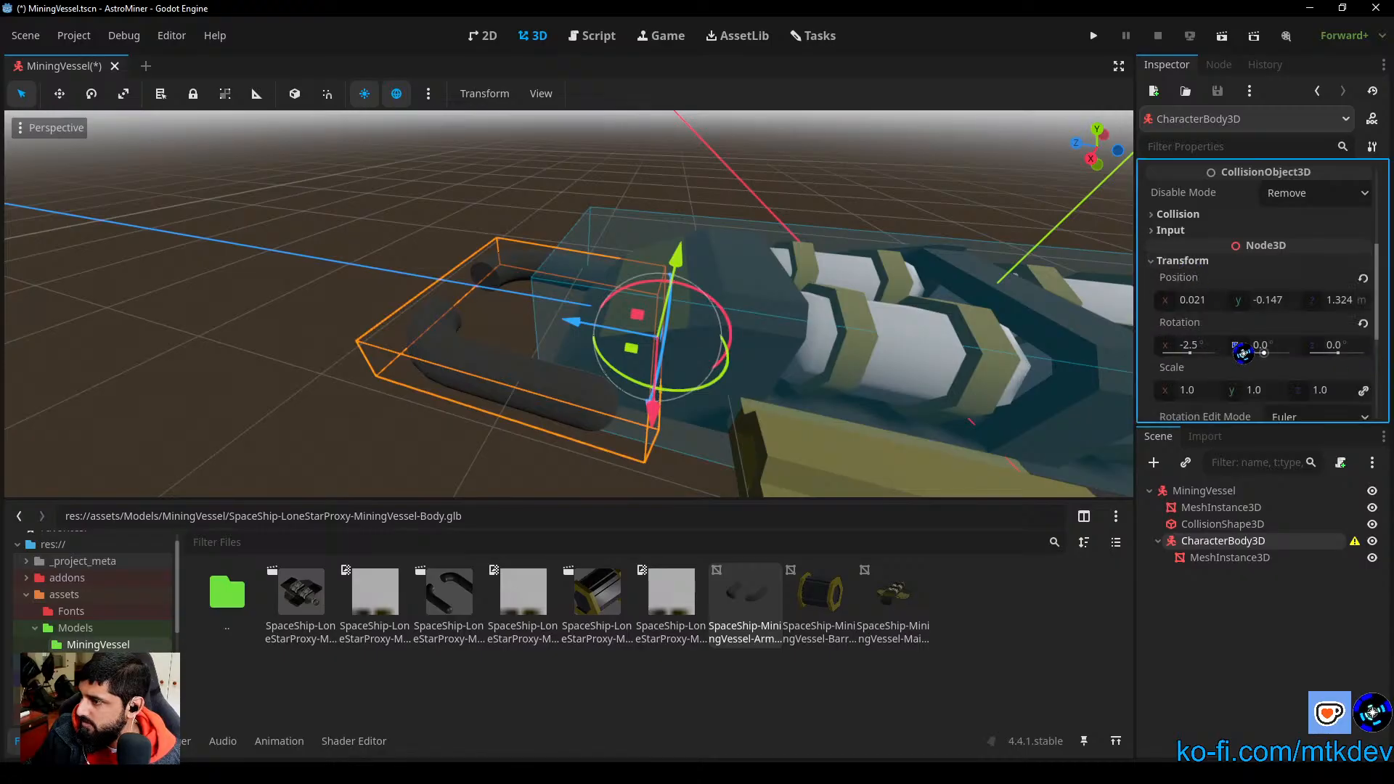
pyautogui.click(1195, 345)
pyautogui.write('0')
pyautogui.press('Return')
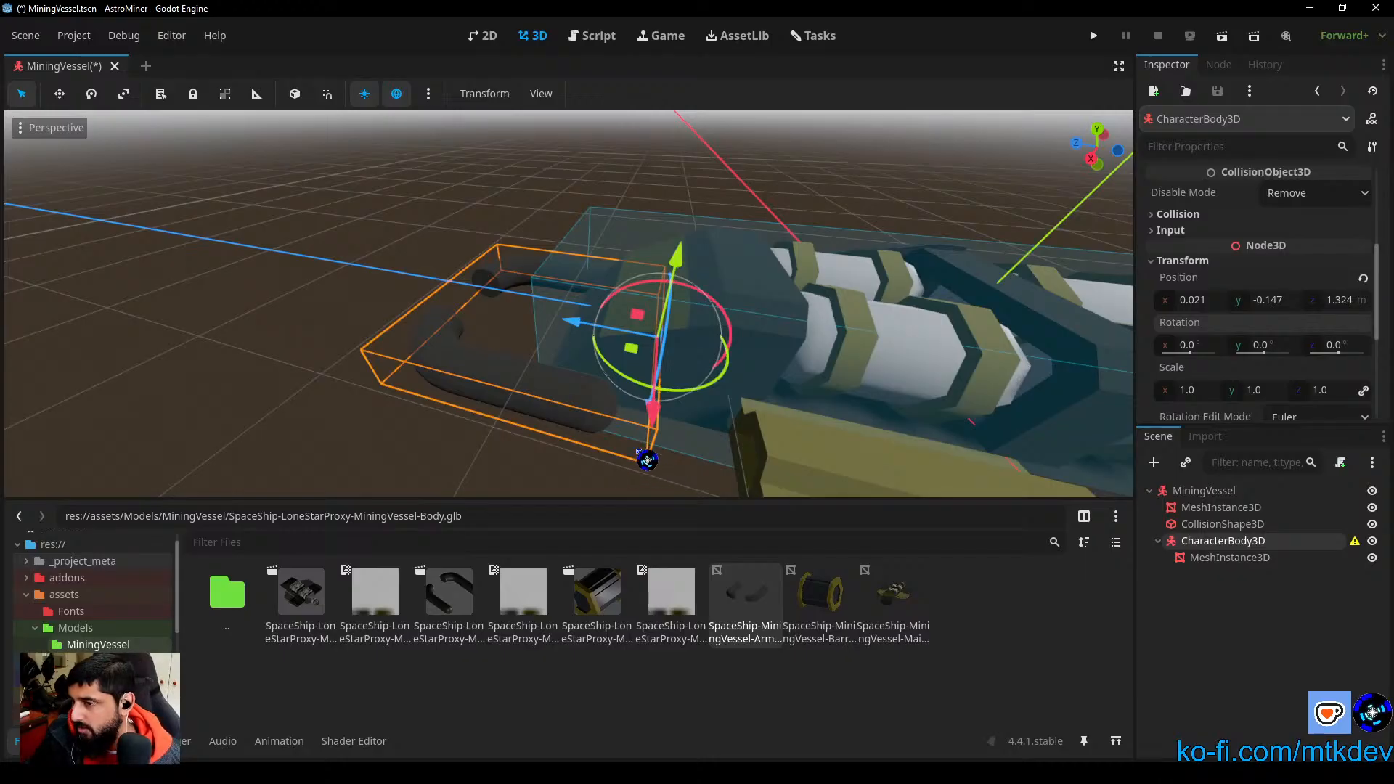
# Step: Move the arms' CharacterBody3D forward along Z to about 1.537 m
pyautogui.moveTo(741, 442); pyautogui.dragTo(590, 351, button='middle')
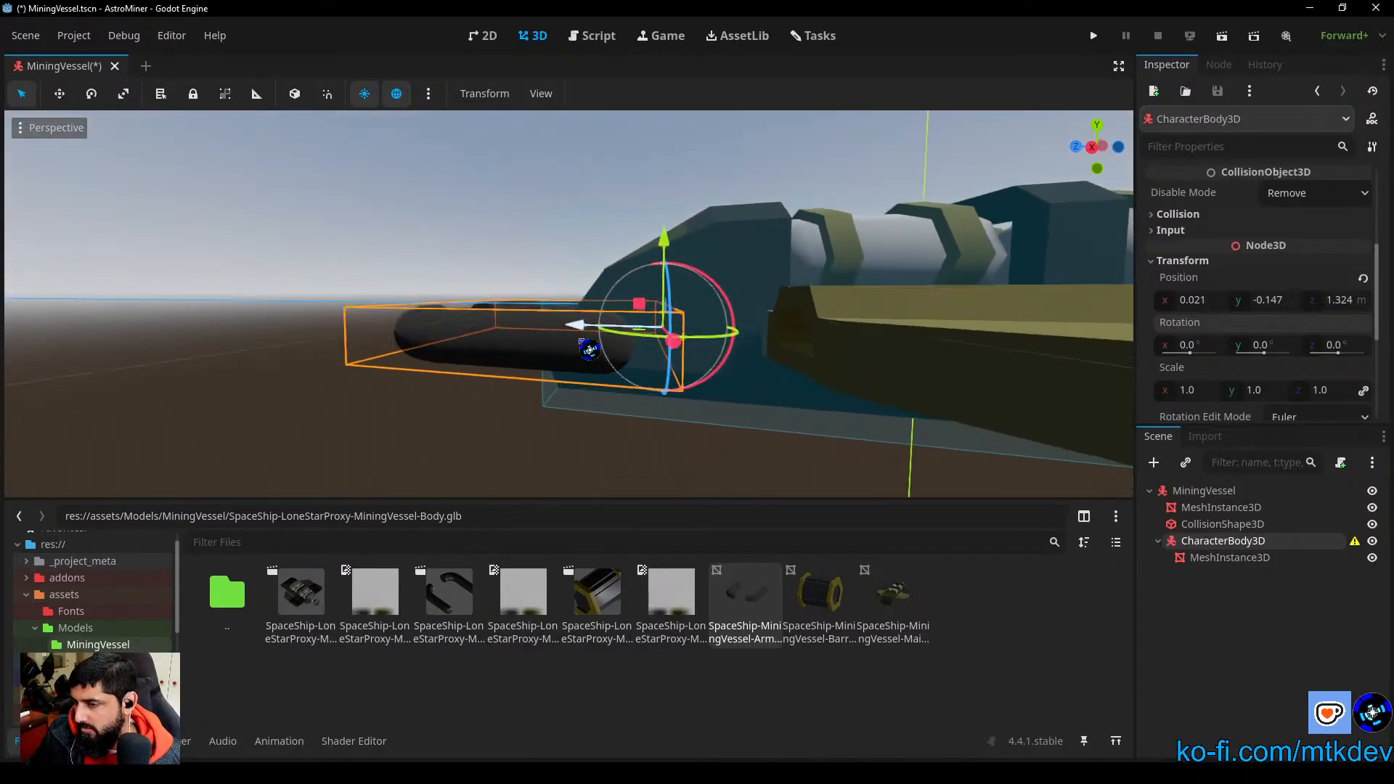
pyautogui.moveTo(589, 338); pyautogui.dragTo(561, 344)
pyautogui.moveTo(634, 385); pyautogui.dragTo(868, 482, button='middle')
# Step: Try a Z position of 0 for the arms' MeshInstance3D and undo it
pyautogui.click(1253, 559)
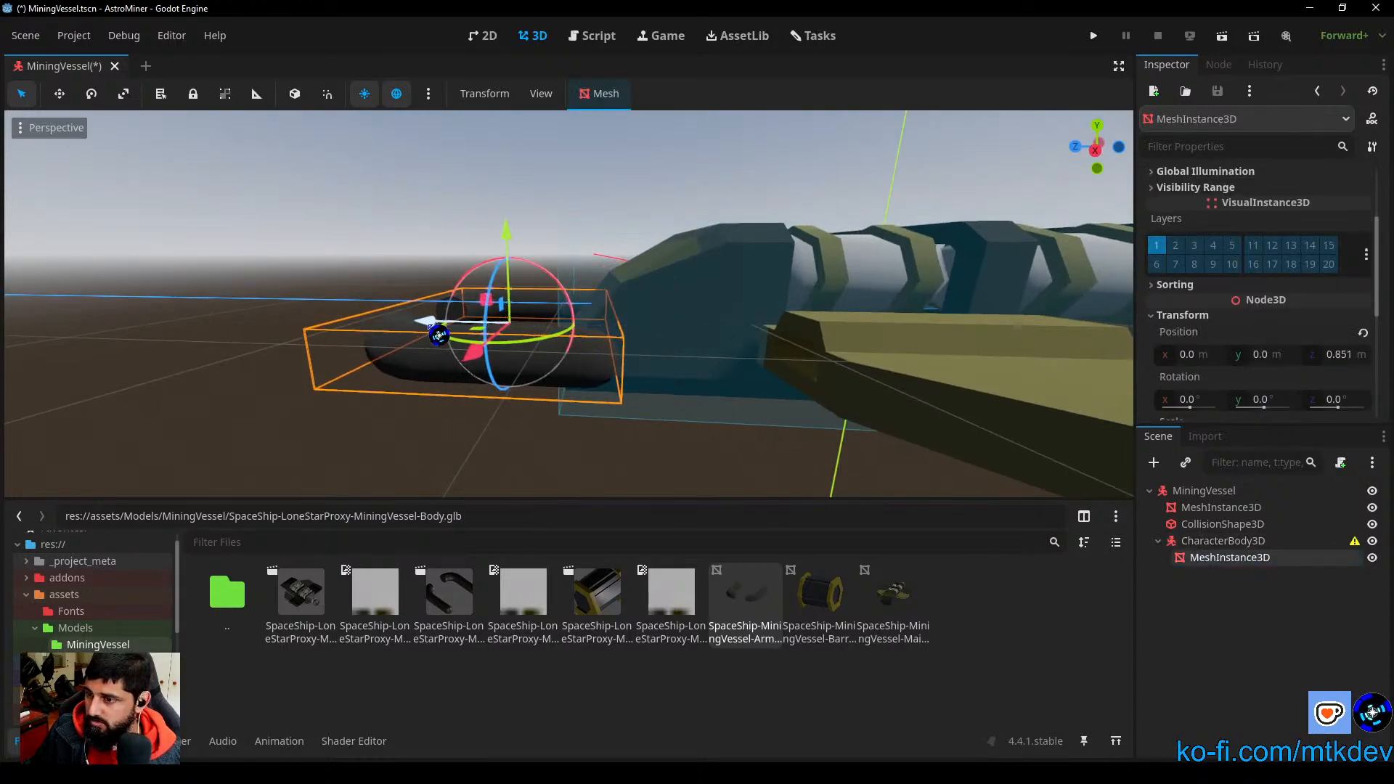
pyautogui.scroll(-2, 1352, 374)
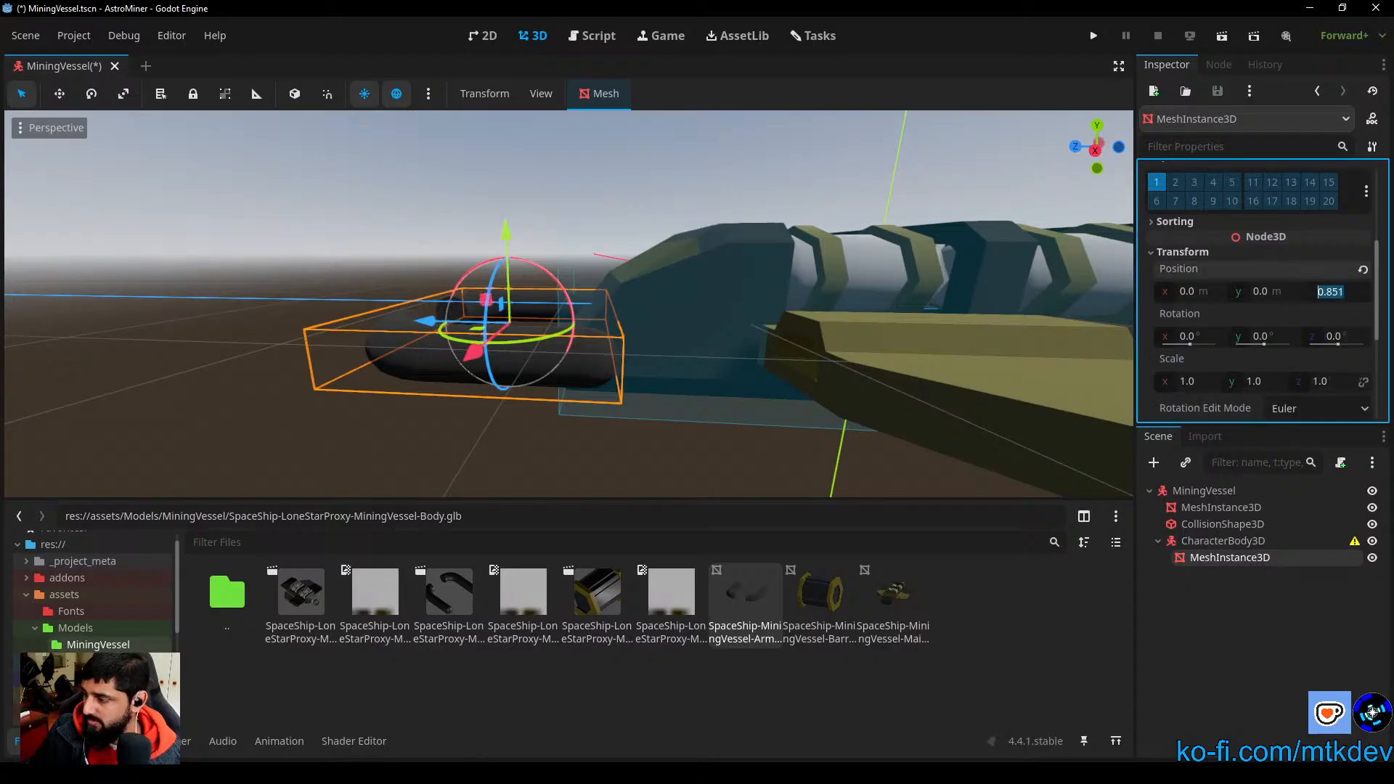
pyautogui.write('0')
pyautogui.press('Return')
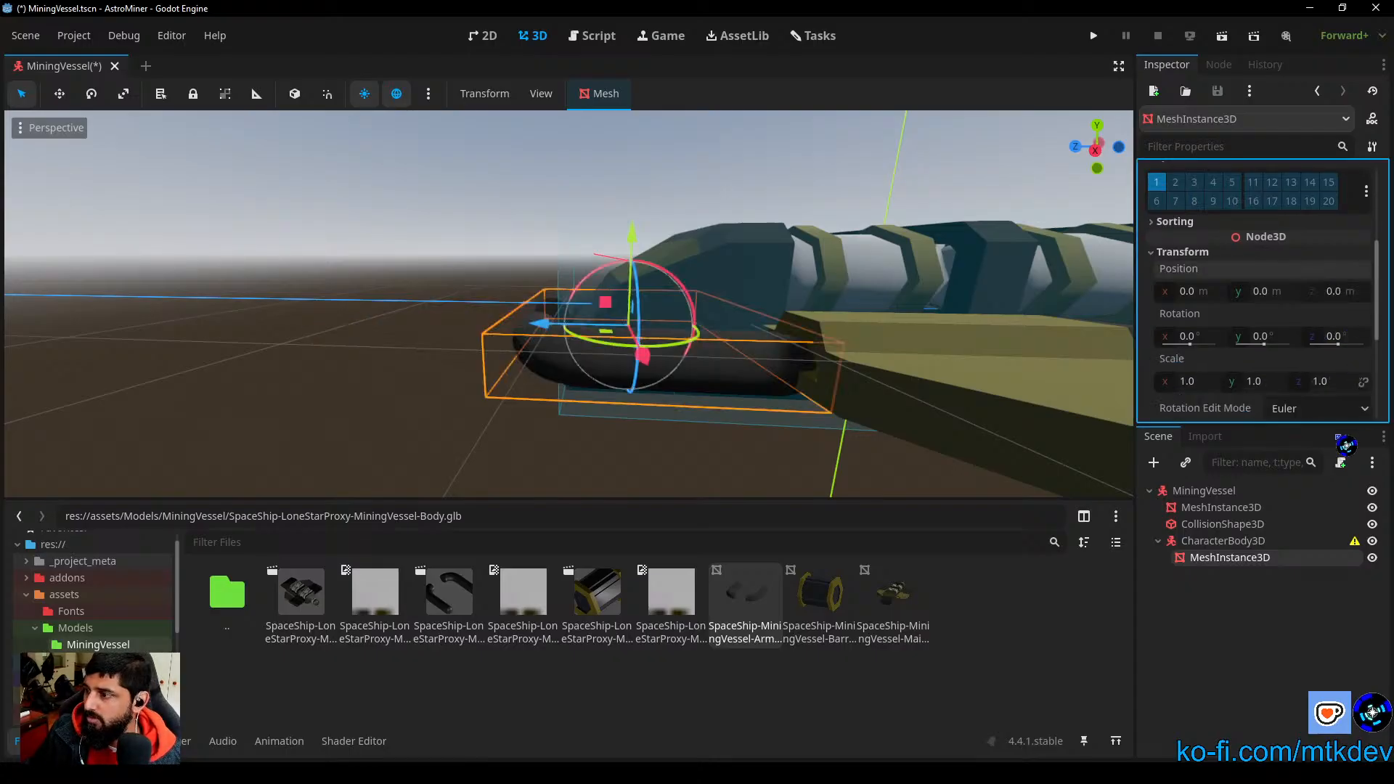
pyautogui.hotkey('ctrl', 'z')
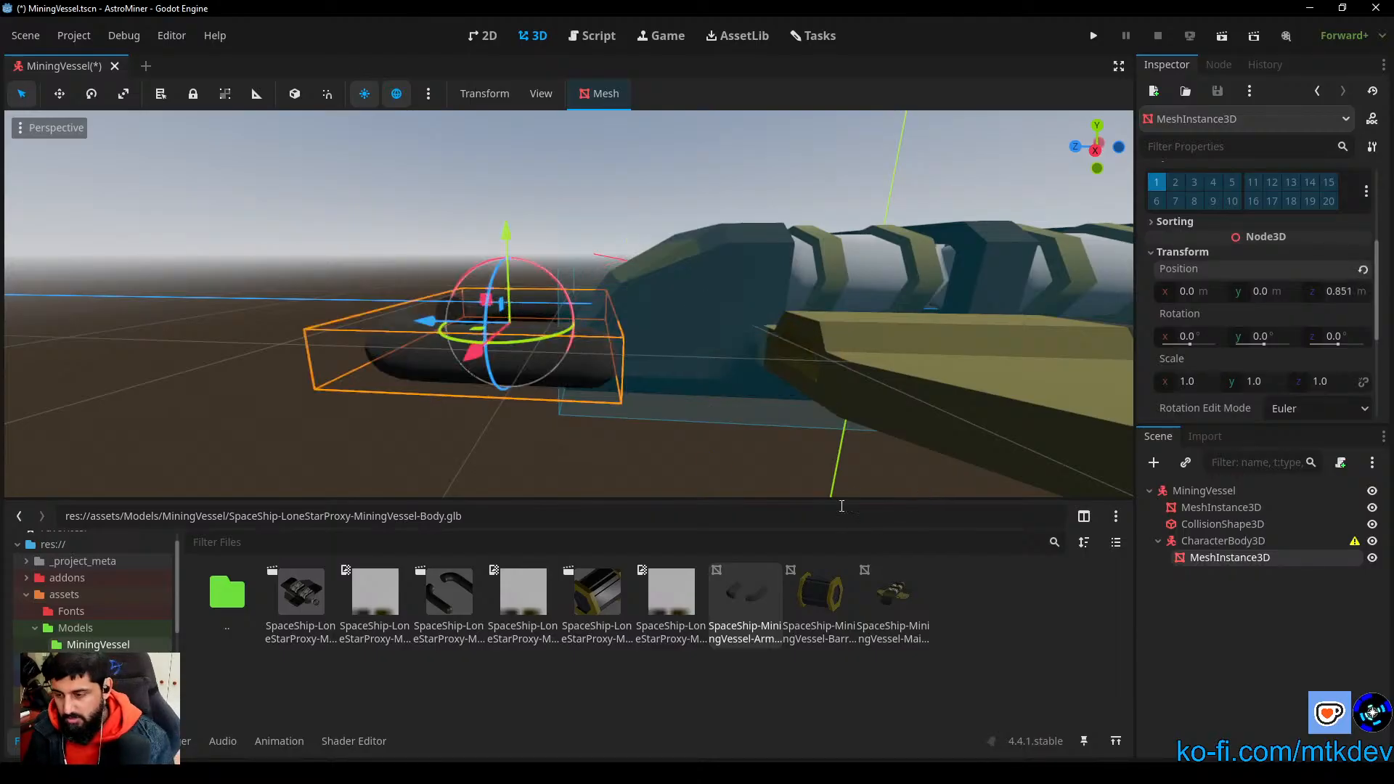
# Step: Shift the arms mesh back along Z to about 0.525 m, checking it against its CharacterBody3D's pivot in the right view
pyautogui.moveTo(432, 332); pyautogui.dragTo(480, 320)
pyautogui.click(1256, 542)
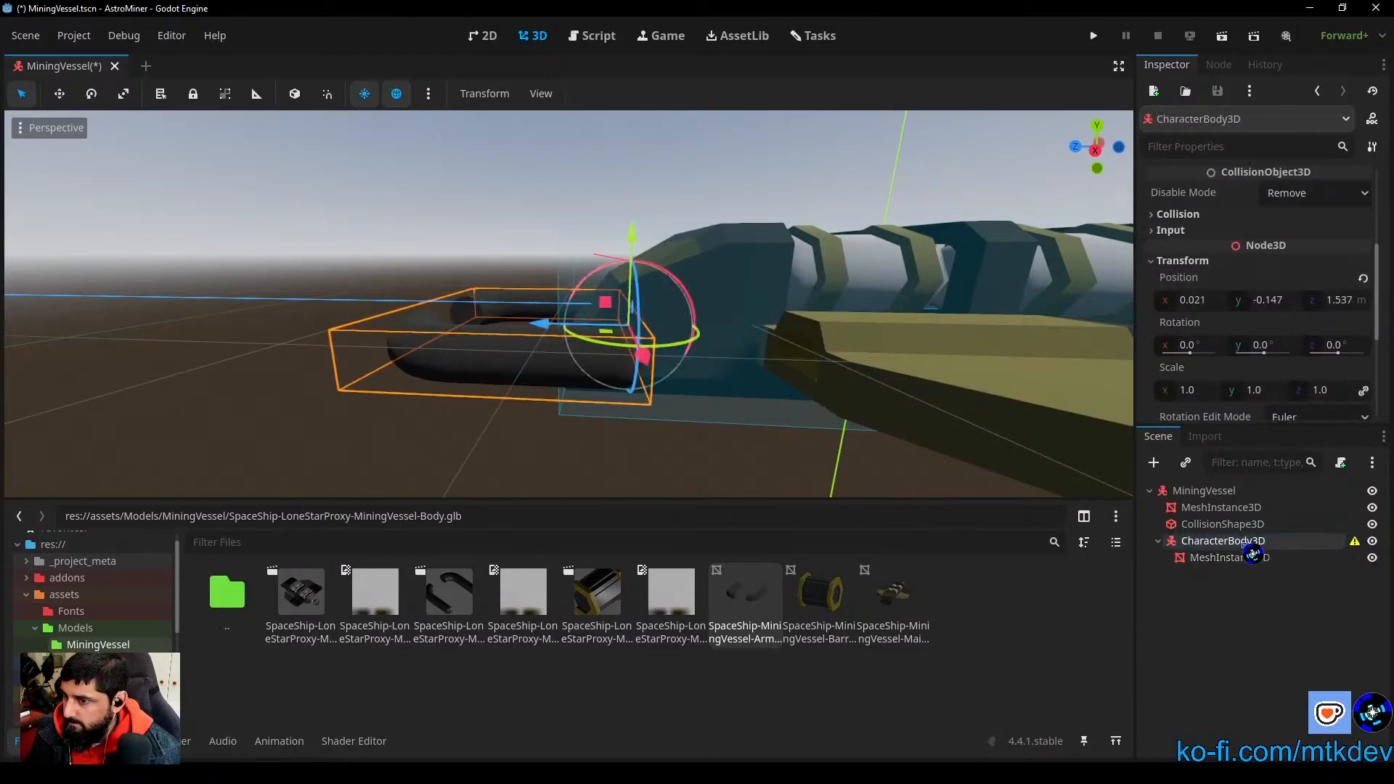
pyautogui.click(1257, 560)
pyautogui.moveTo(434, 320); pyautogui.dragTo(453, 319)
pyautogui.click(1233, 543)
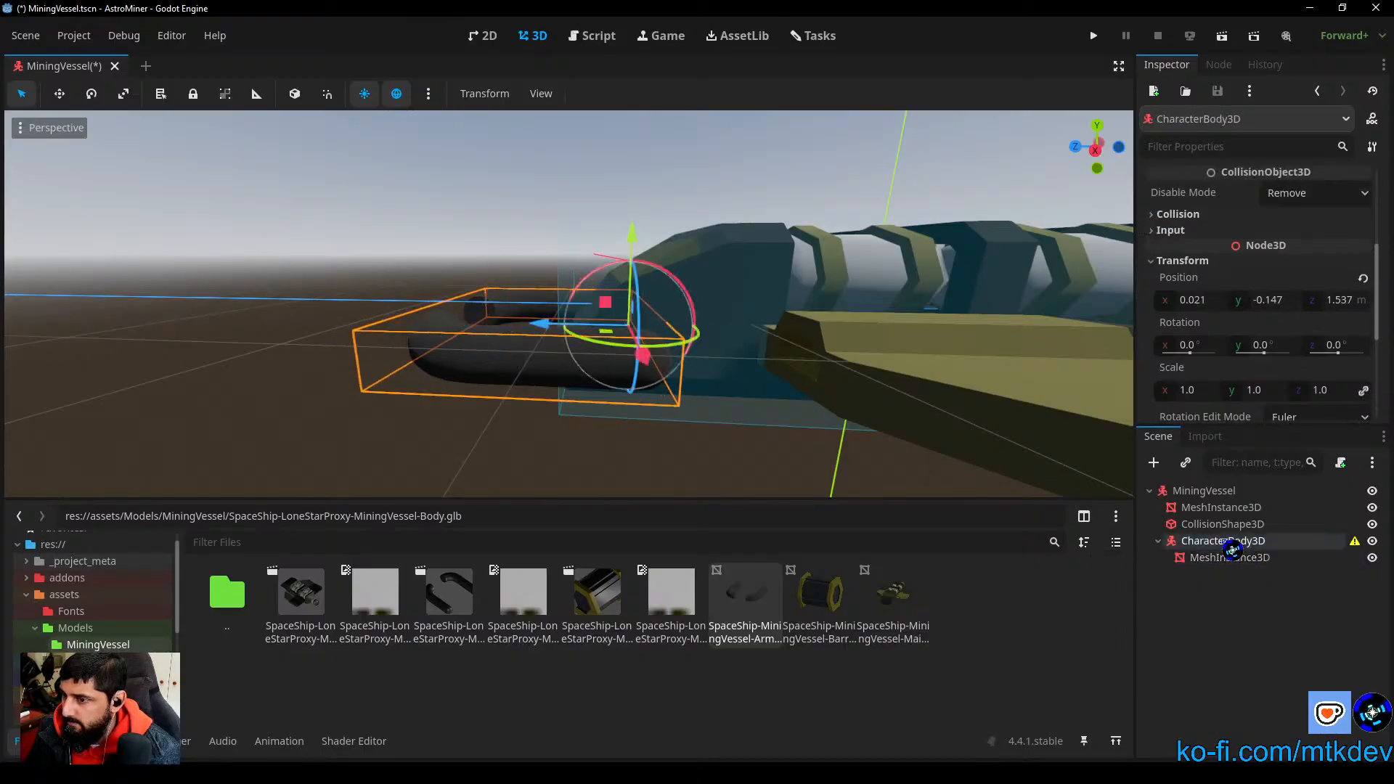
pyautogui.click(1104, 158)
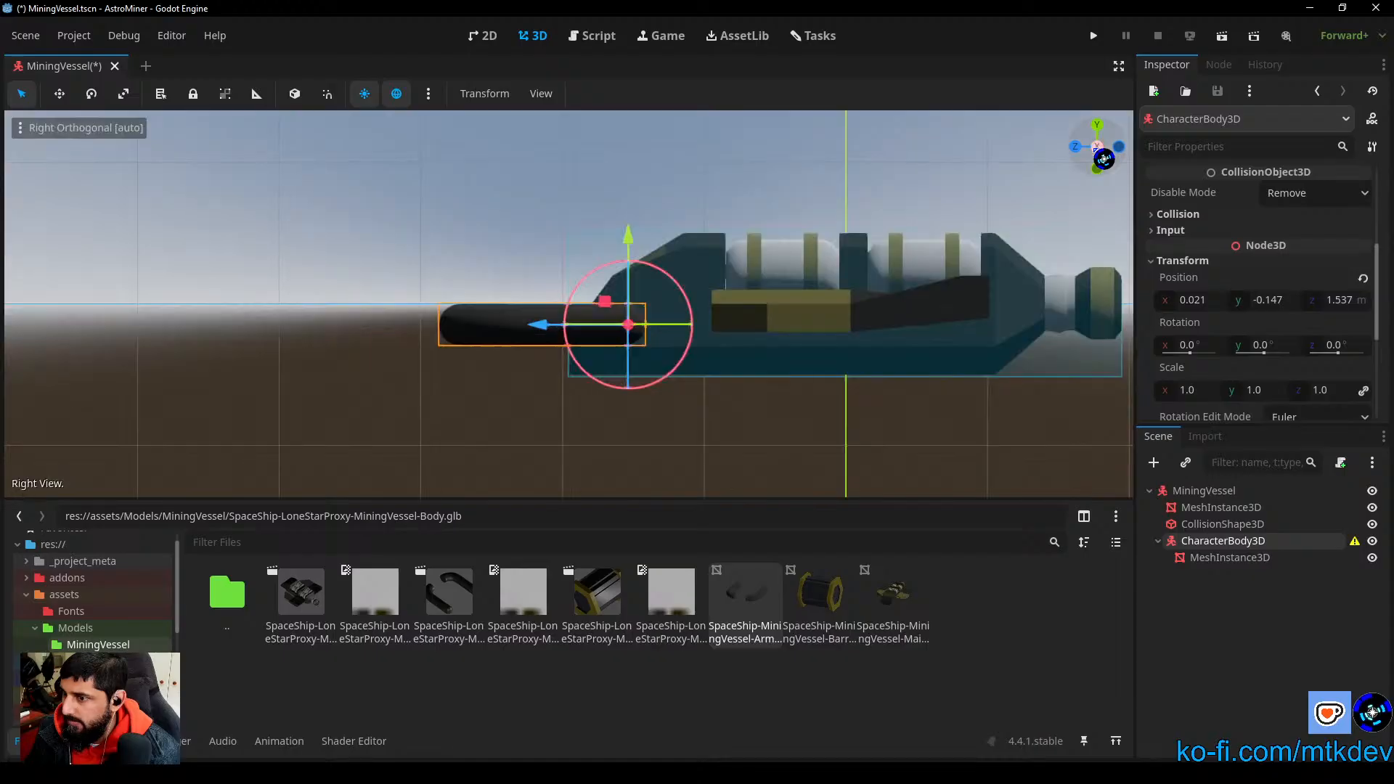
pyautogui.click(1250, 561)
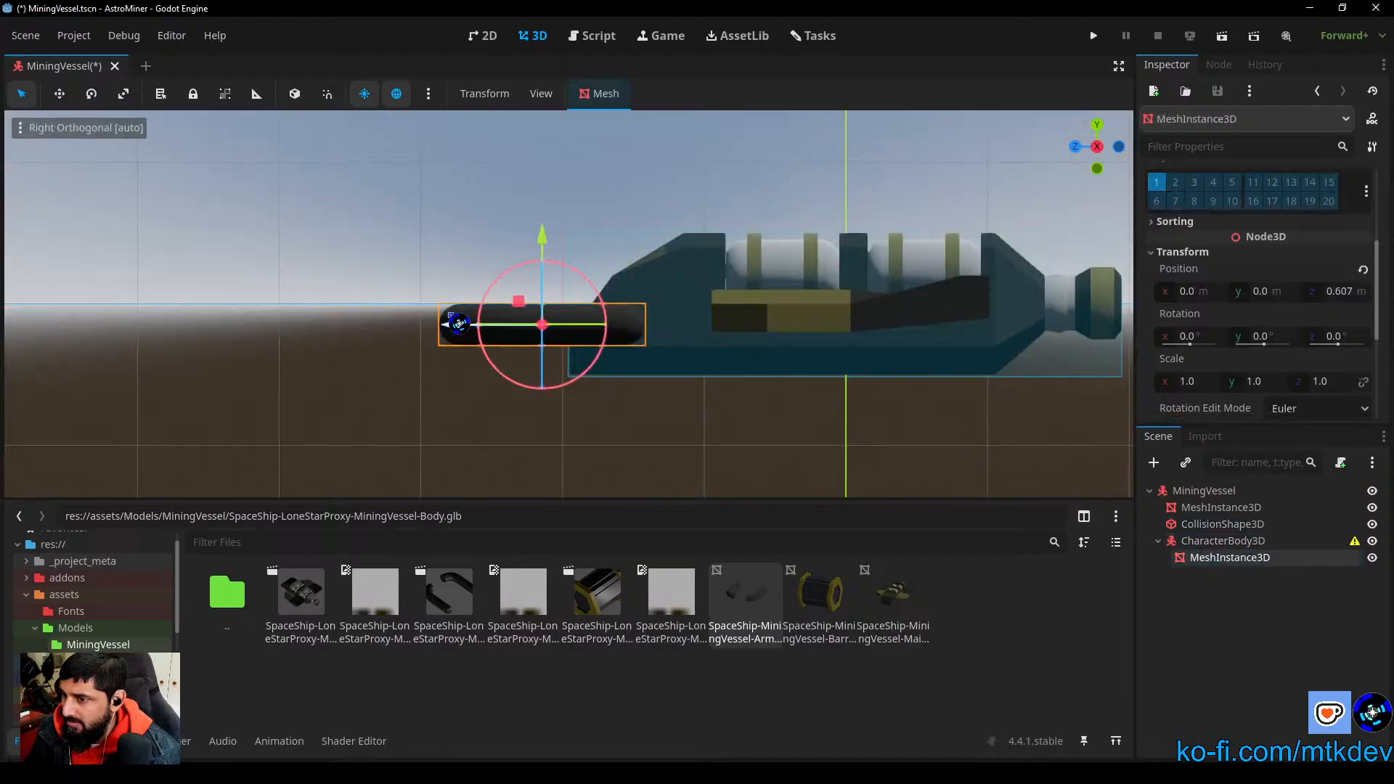
pyautogui.moveTo(450, 323); pyautogui.dragTo(474, 334)
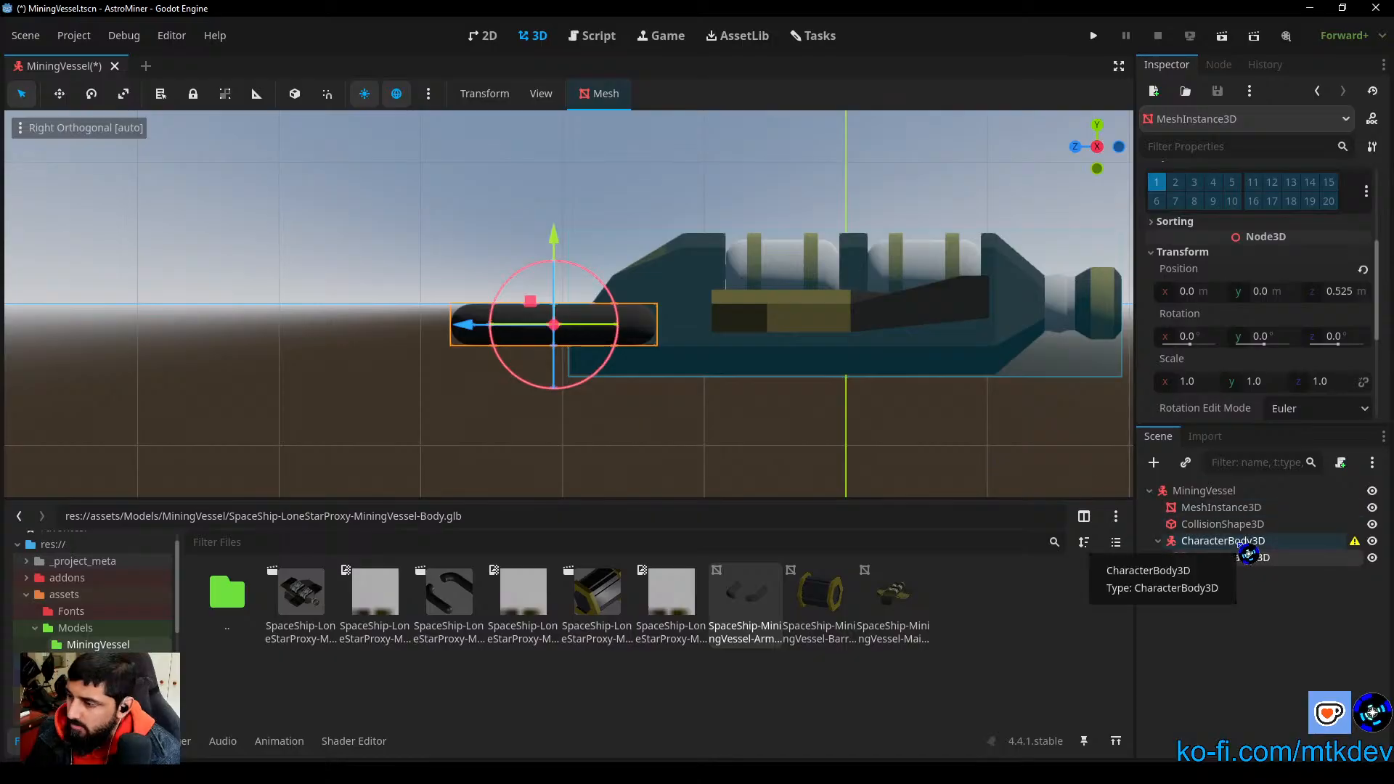
pyautogui.click(1226, 541)
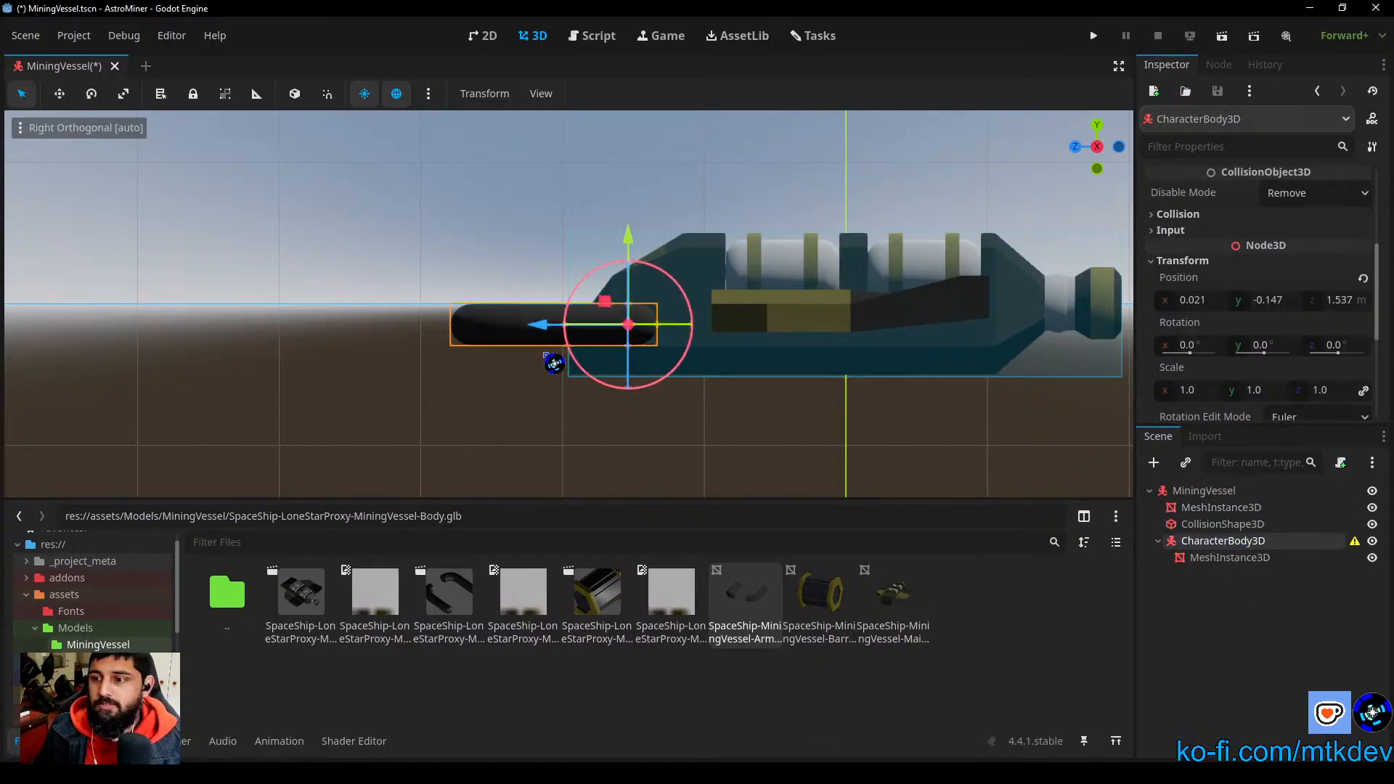
pyautogui.click(655, 446)
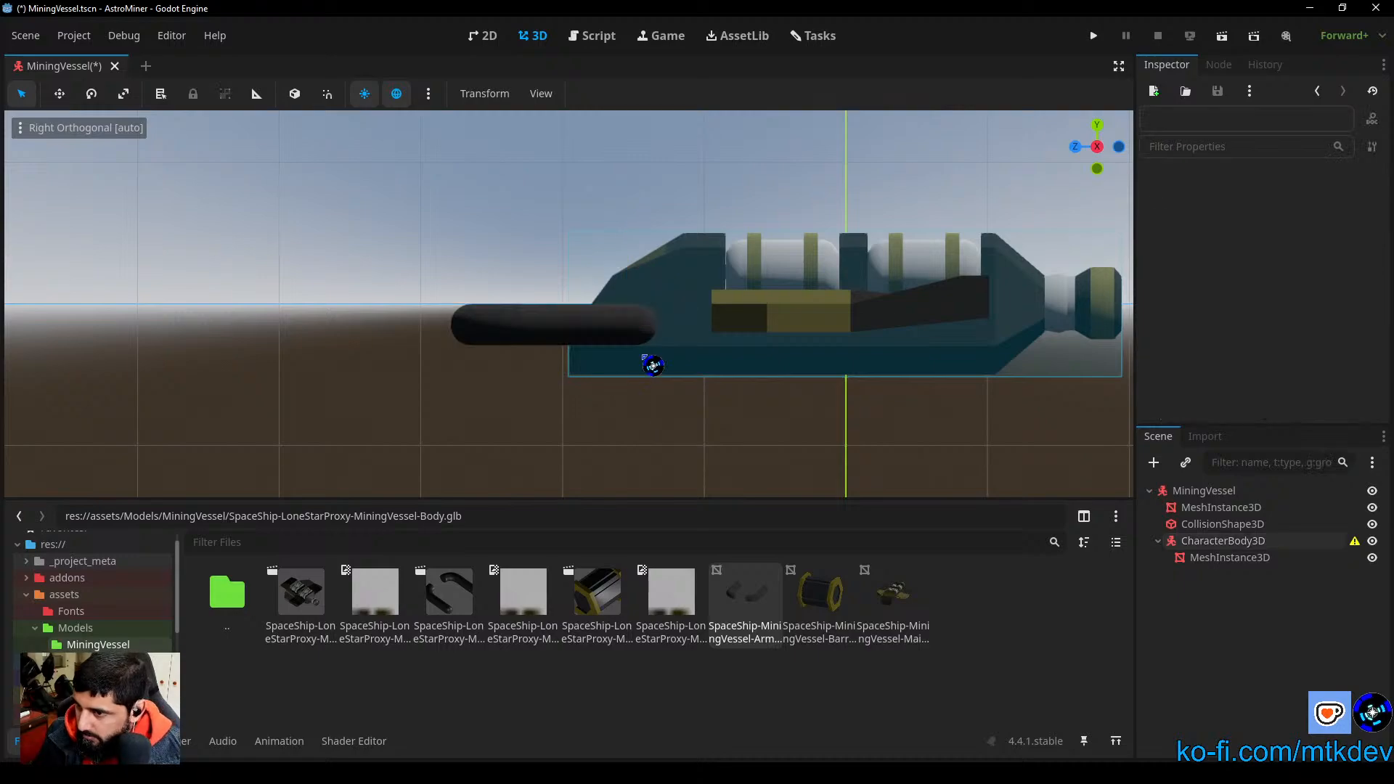
# Step: Test-rotate the arms' CharacterBody3D about X in the right view, reset its rotation and deselect it
pyautogui.click(1236, 542)
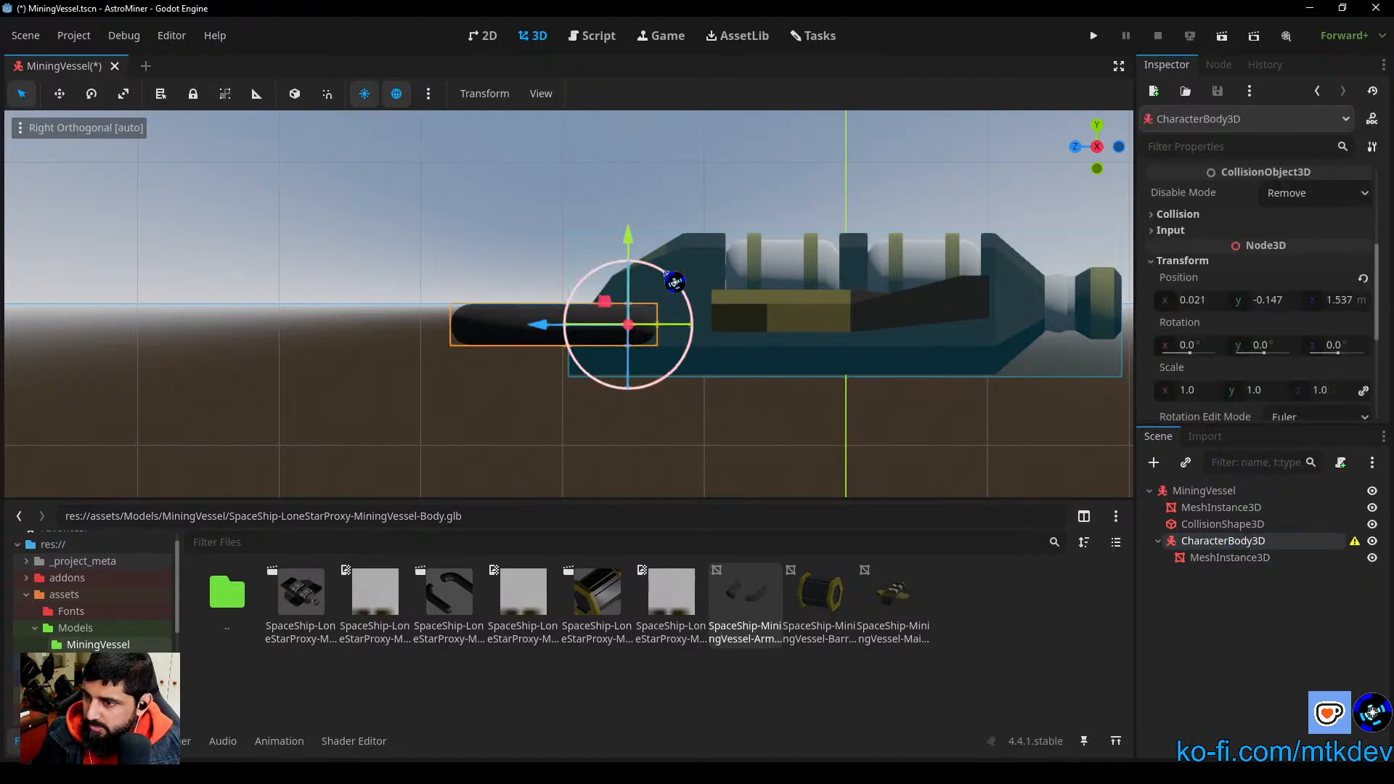
pyautogui.moveTo(669, 286); pyautogui.dragTo(673, 257)
pyautogui.click(1362, 326)
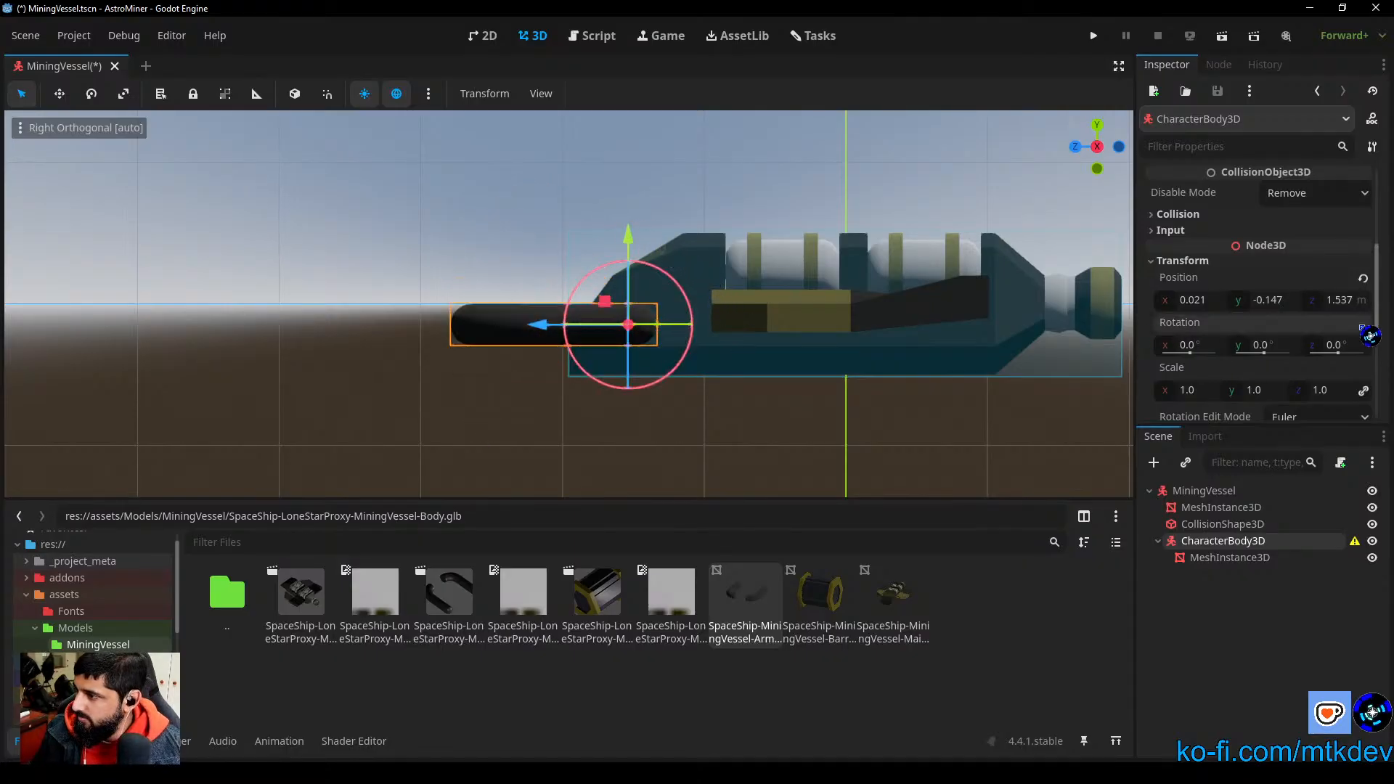
pyautogui.click(534, 432)
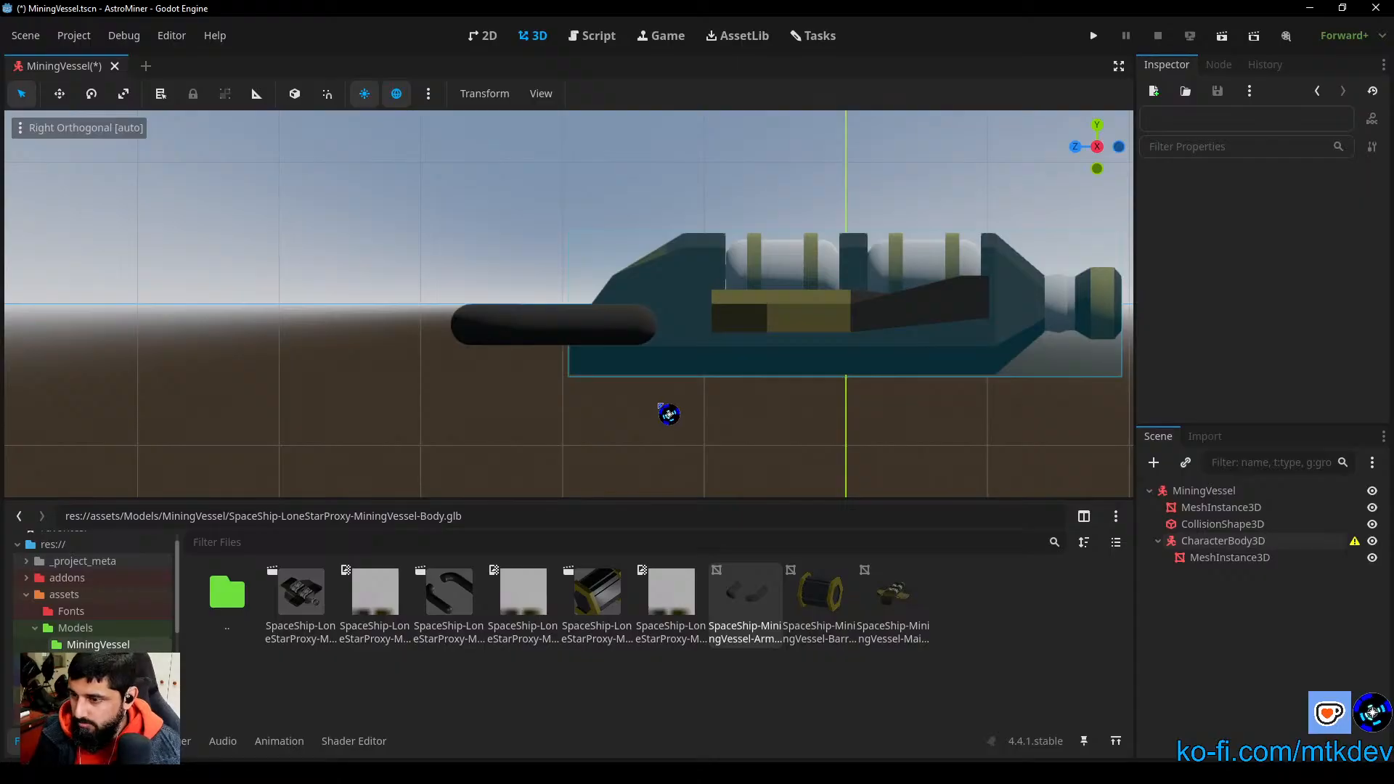
# Step: Add a CollisionShape3D with a new BoxShape3D as a child of the arms' CharacterBody3D
pyautogui.rightClick(1227, 541)
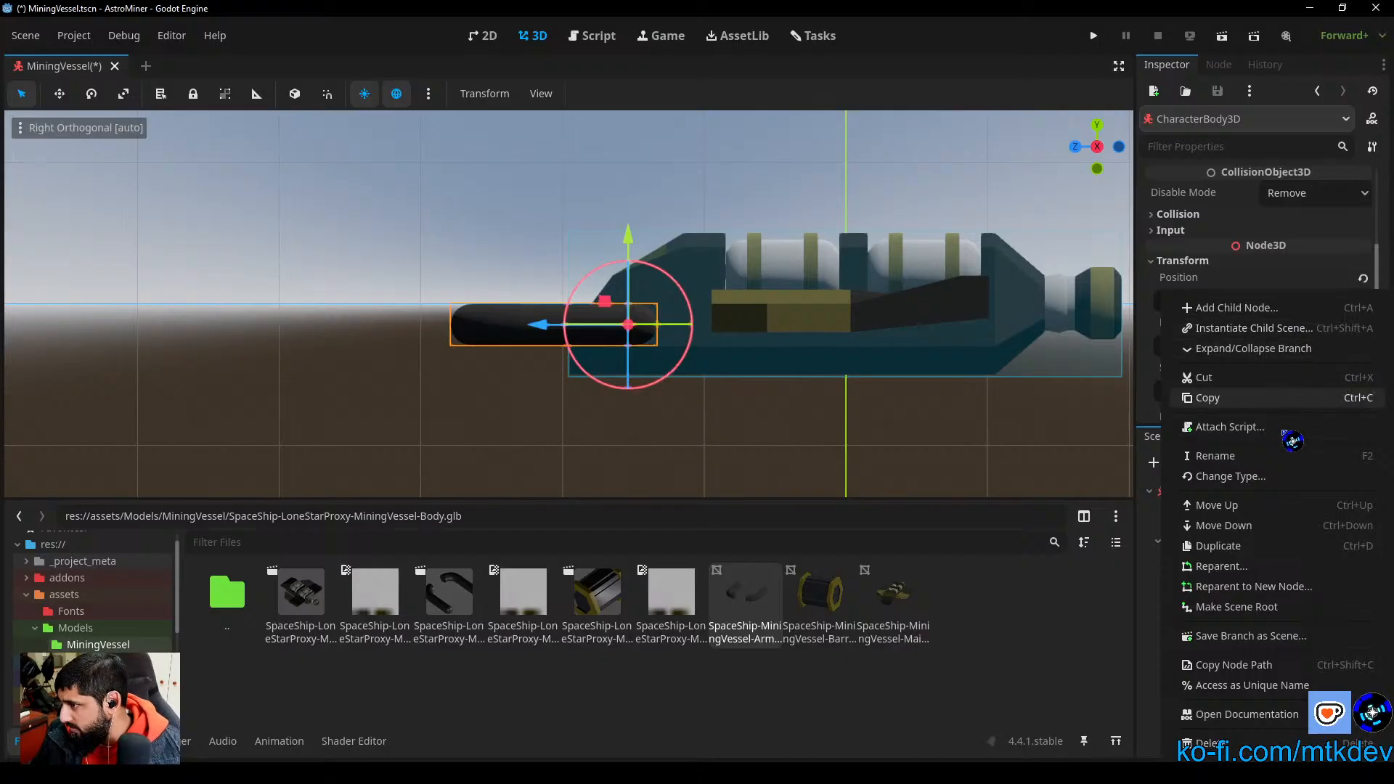
pyautogui.click(1057, 682)
pyautogui.click(1155, 463)
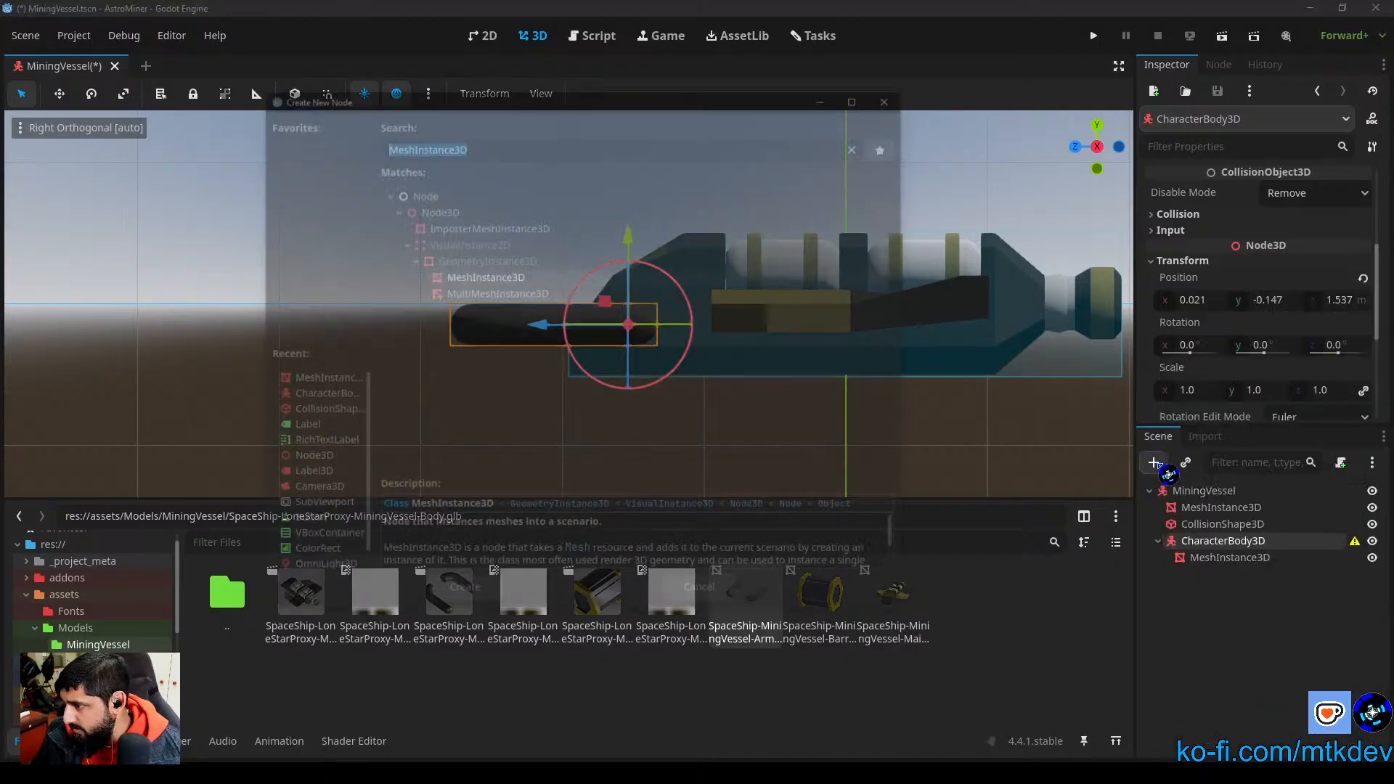
pyautogui.click(323, 411)
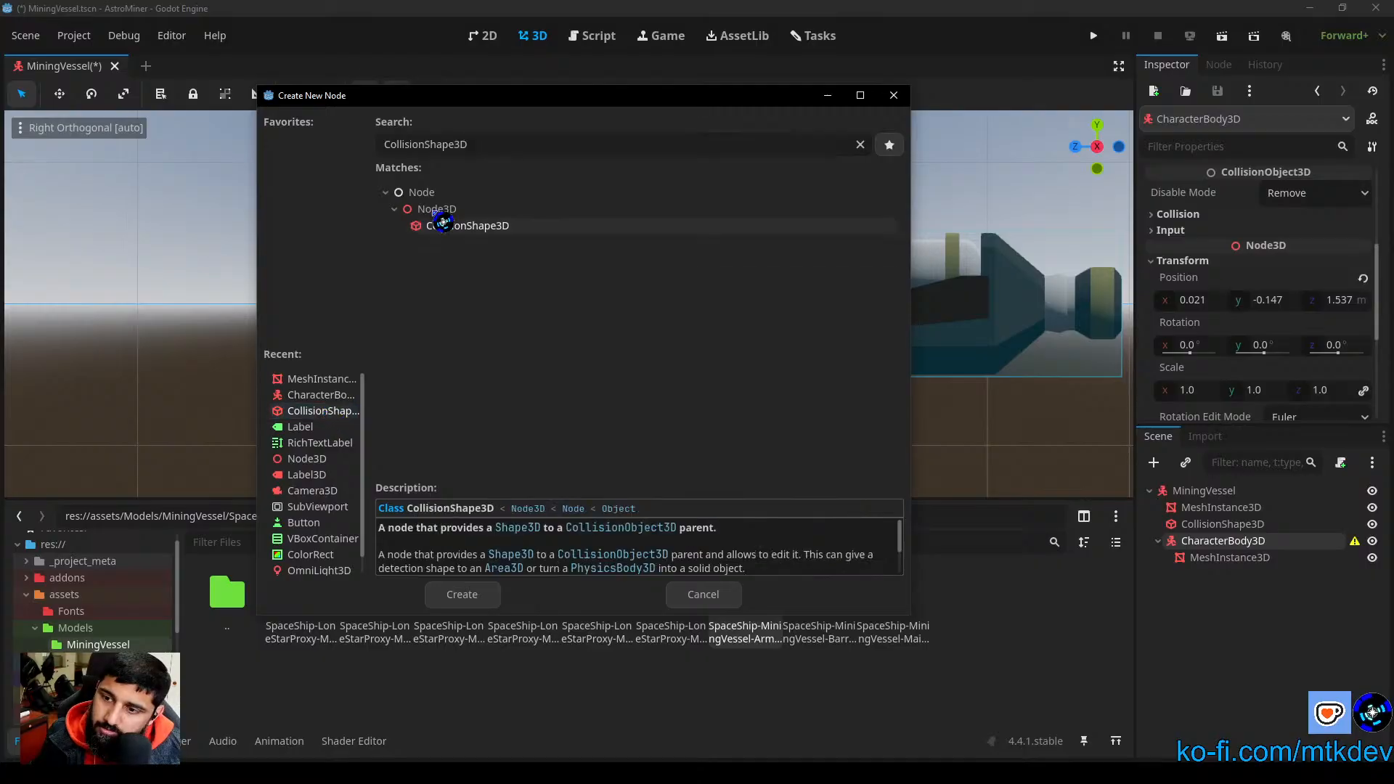
pyautogui.click(461, 594)
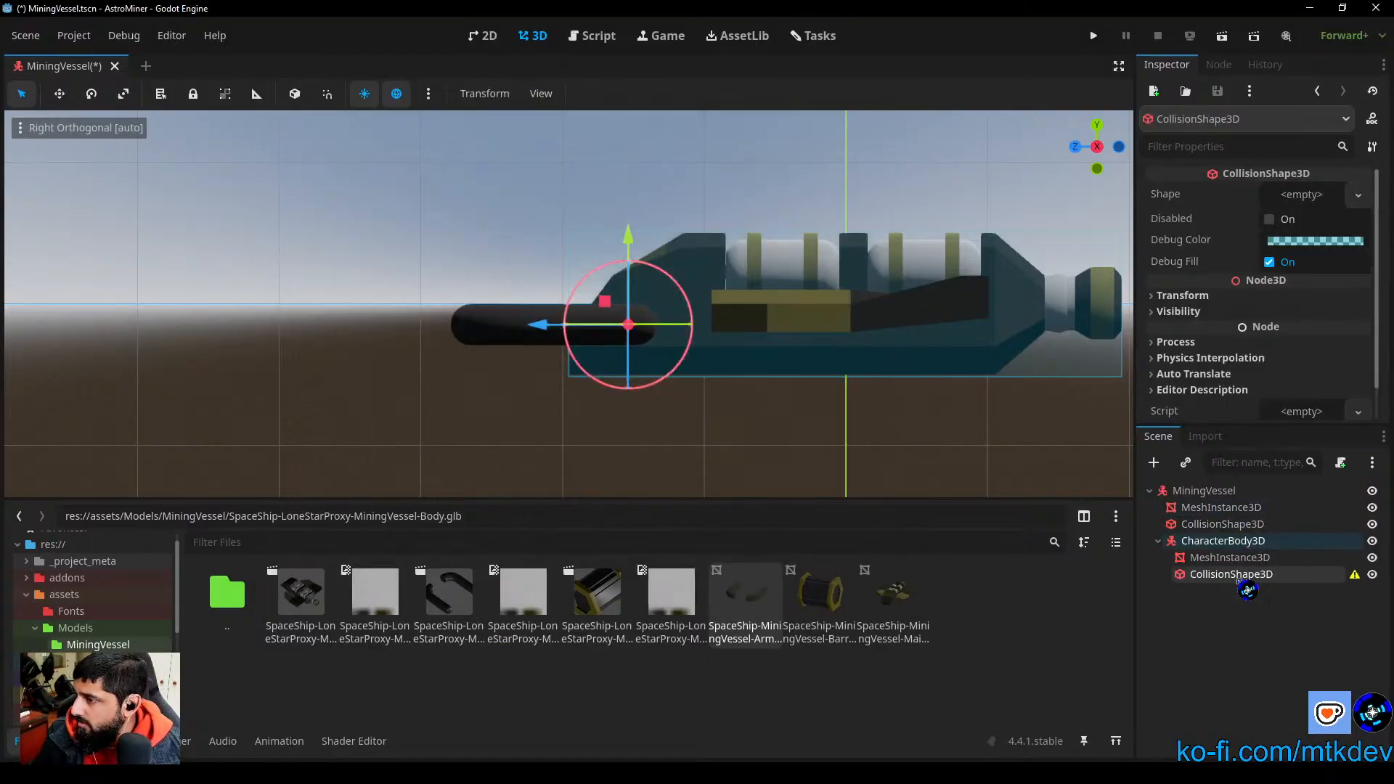
pyautogui.click(1306, 197)
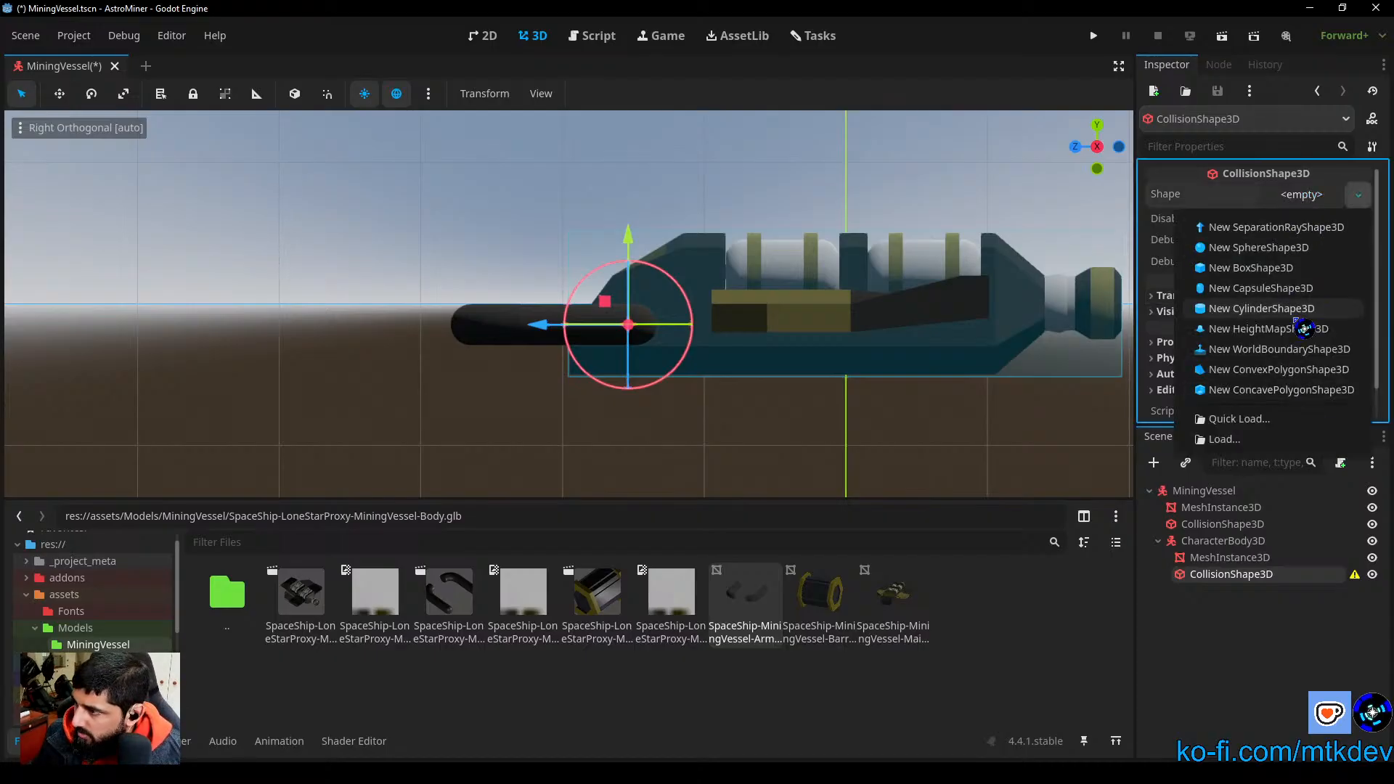
pyautogui.click(1280, 268)
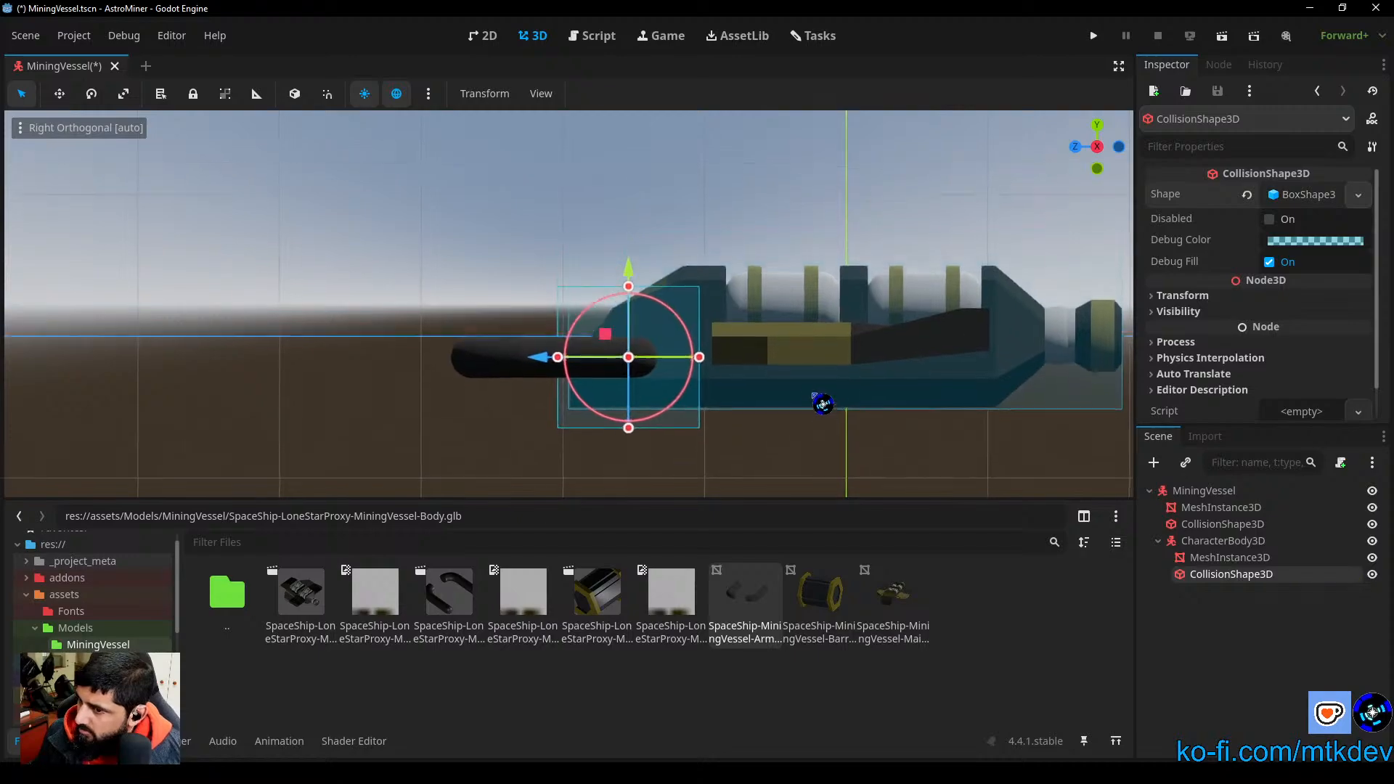
# Step: Fit the arms' collision box in the right view to about 0.318 m along Y and 1.471 m along Z
pyautogui.keyDown('shift'); pyautogui.moveTo(813, 395); pyautogui.dragTo(849, 368, button='middle'); pyautogui.keyUp('shift')
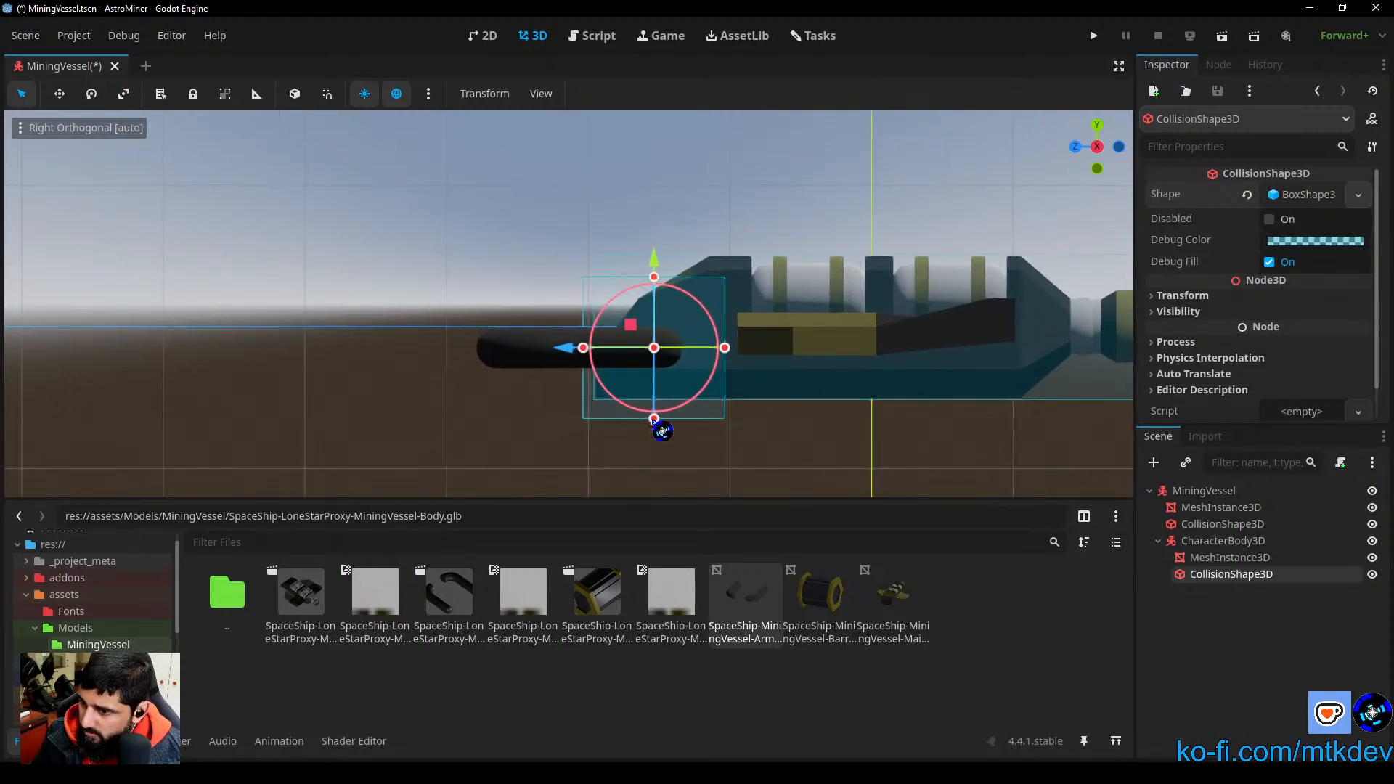
pyautogui.moveTo(655, 420); pyautogui.dragTo(655, 372)
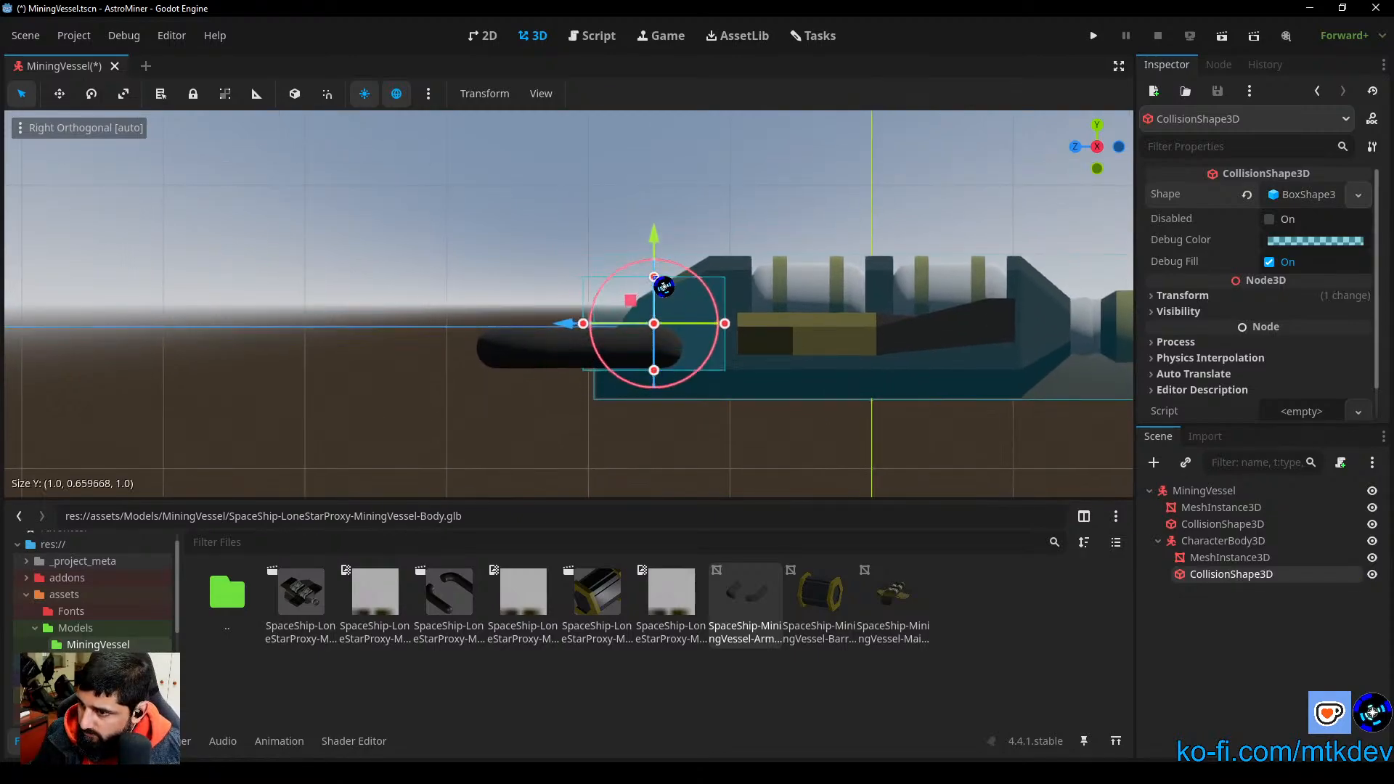
pyautogui.moveTo(655, 277); pyautogui.dragTo(660, 328)
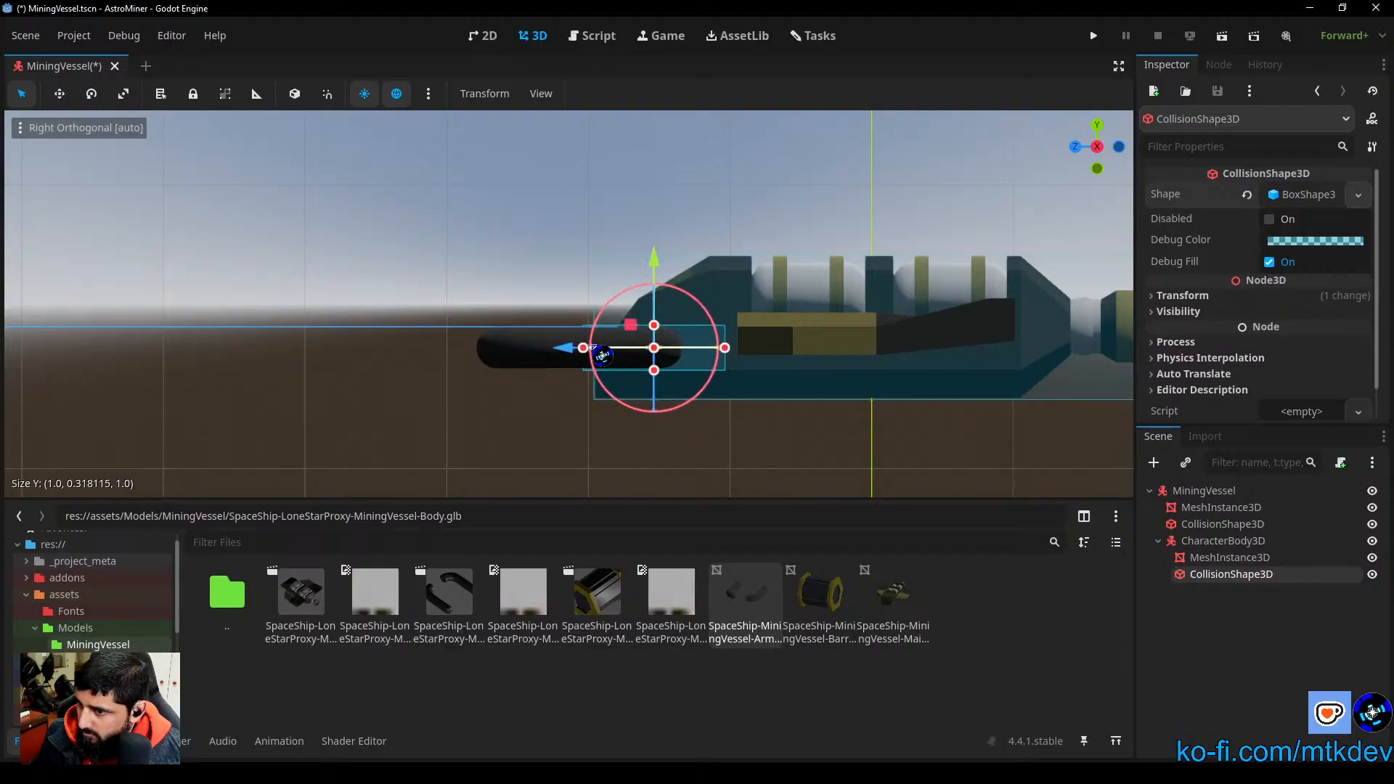
pyautogui.moveTo(585, 350); pyautogui.dragTo(486, 373)
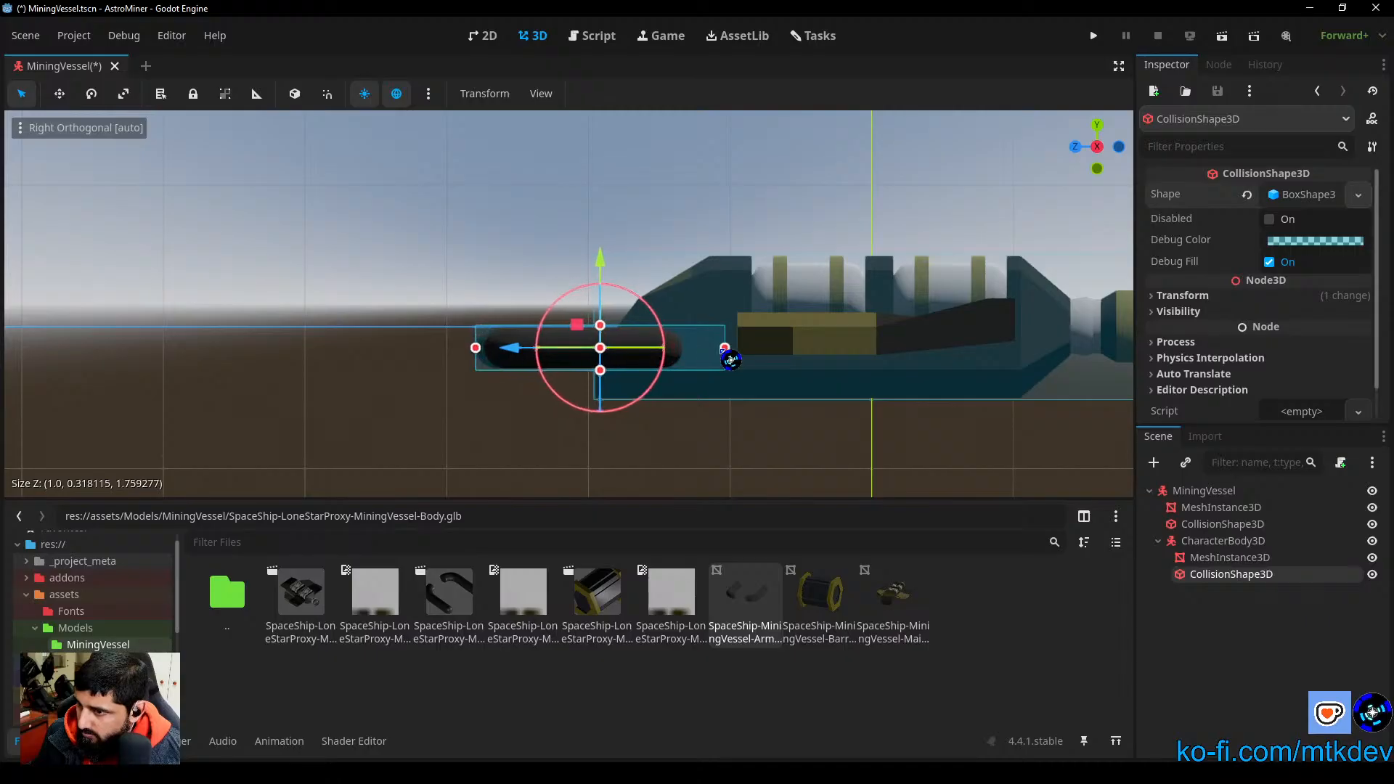
pyautogui.moveTo(723, 350); pyautogui.dragTo(685, 357)
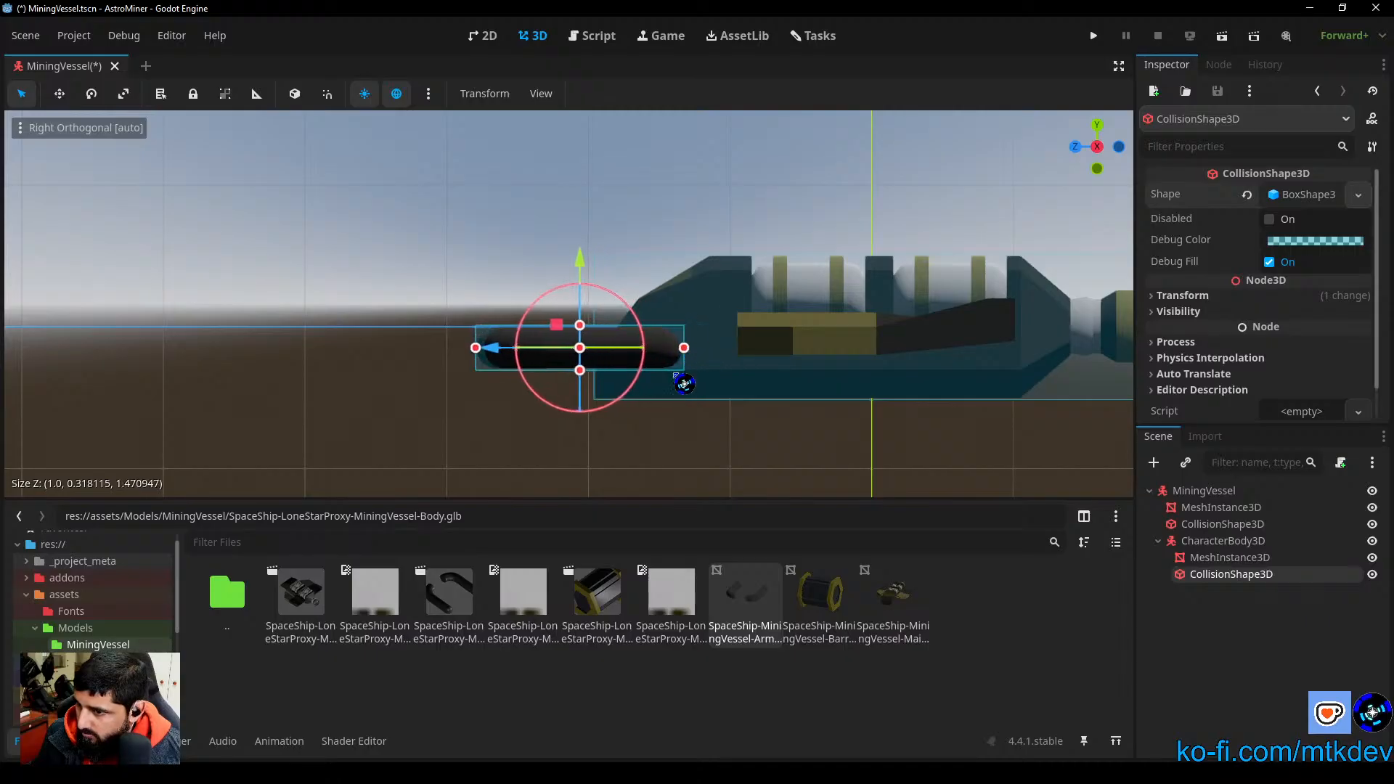
# Step: Tighten both Z ends of the arms' collision box to the mesh in the right view, to about 1.460 m long
pyautogui.scroll(6, 684, 385)
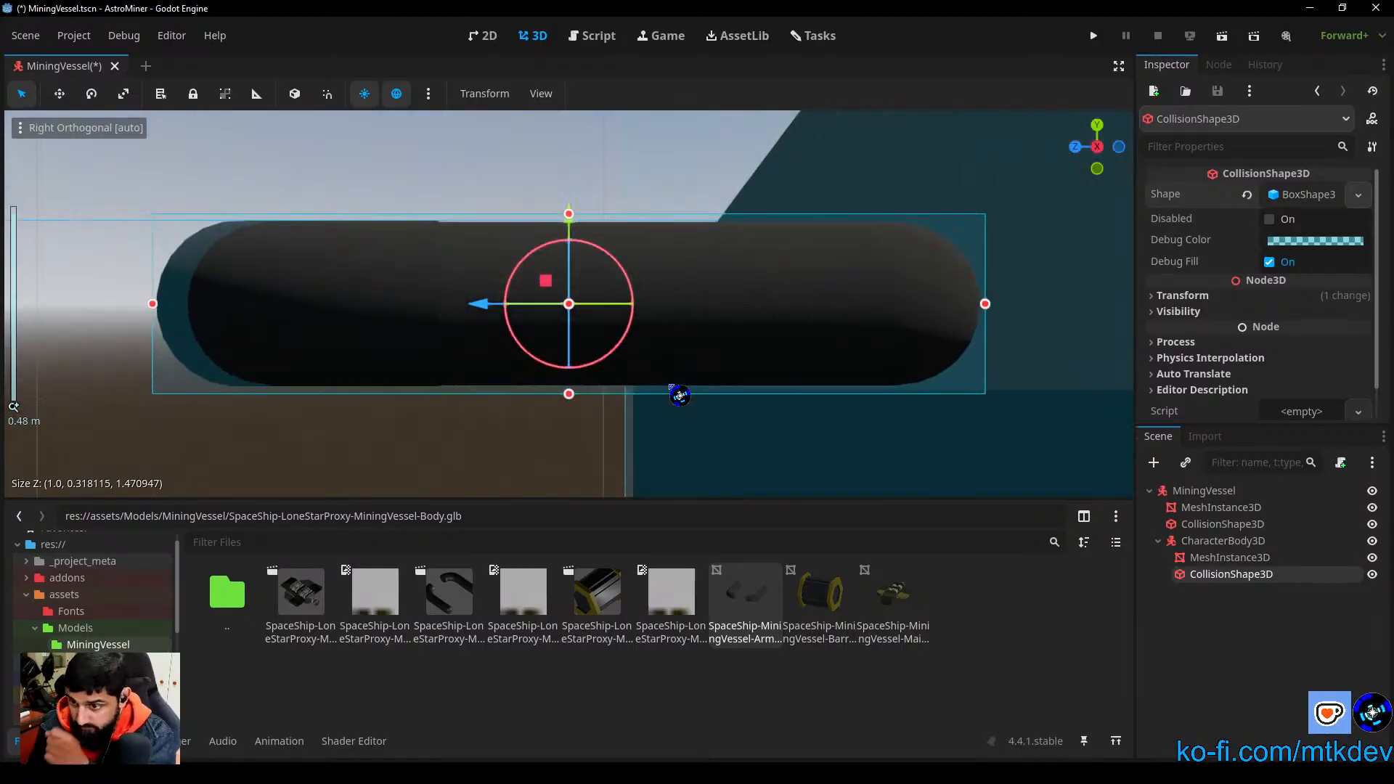
pyautogui.scroll(6, 869, 369)
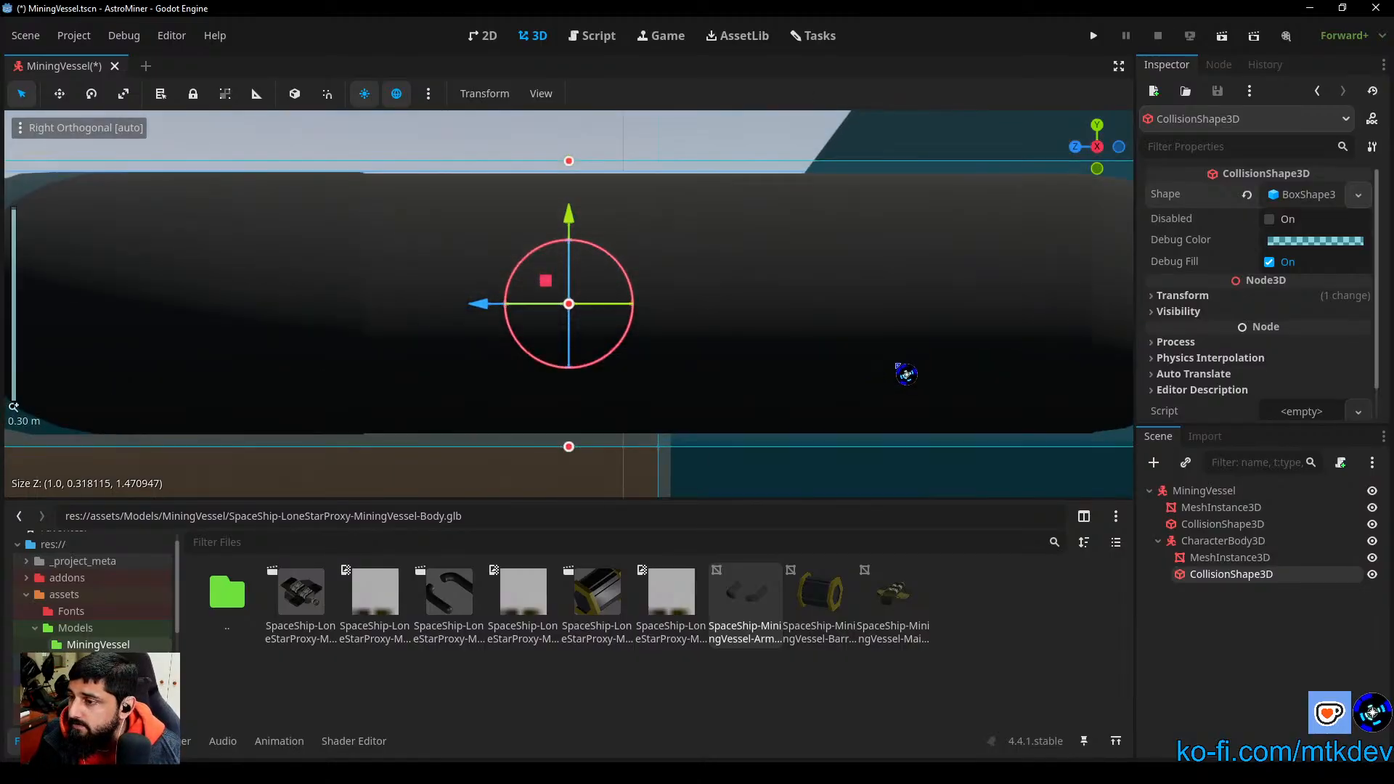
pyautogui.moveTo(899, 369); pyautogui.dragTo(862, 374, button='middle')
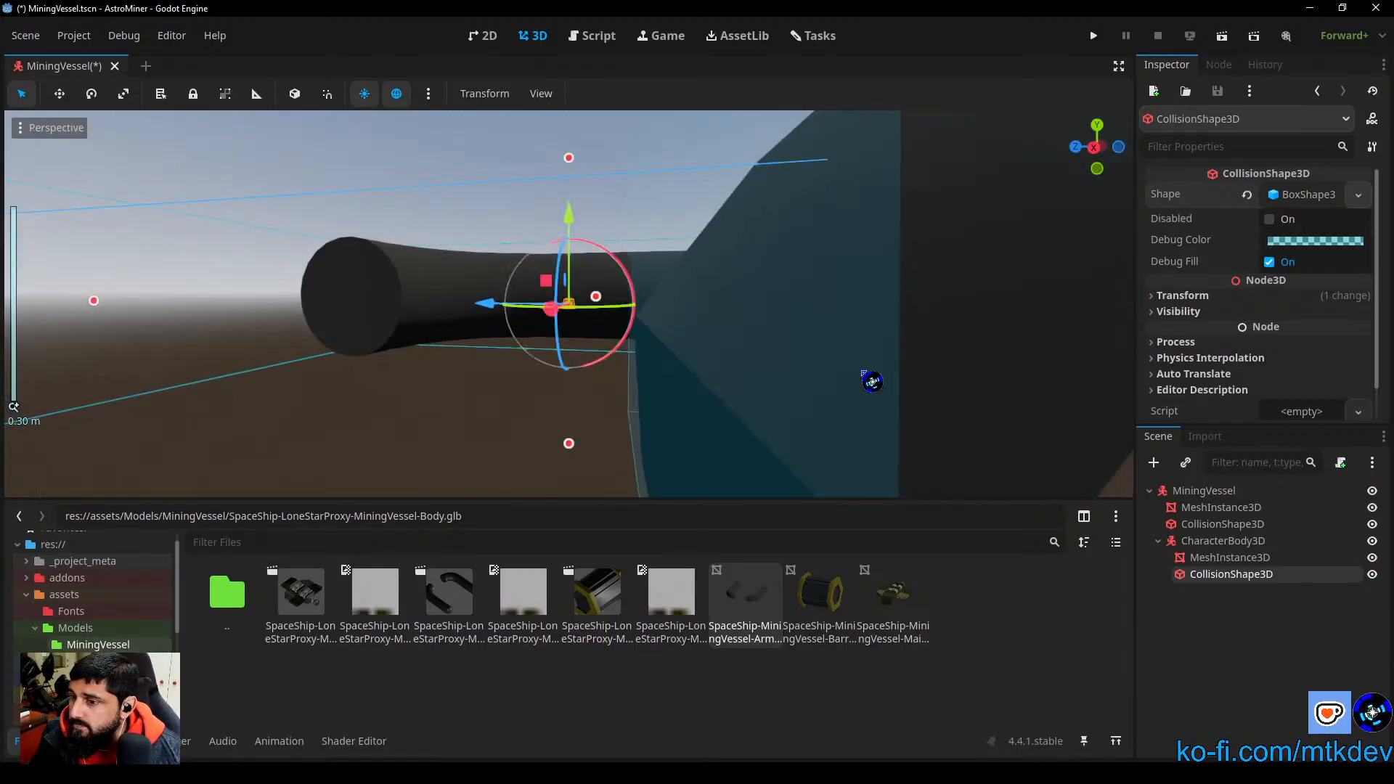
pyautogui.click(1078, 148)
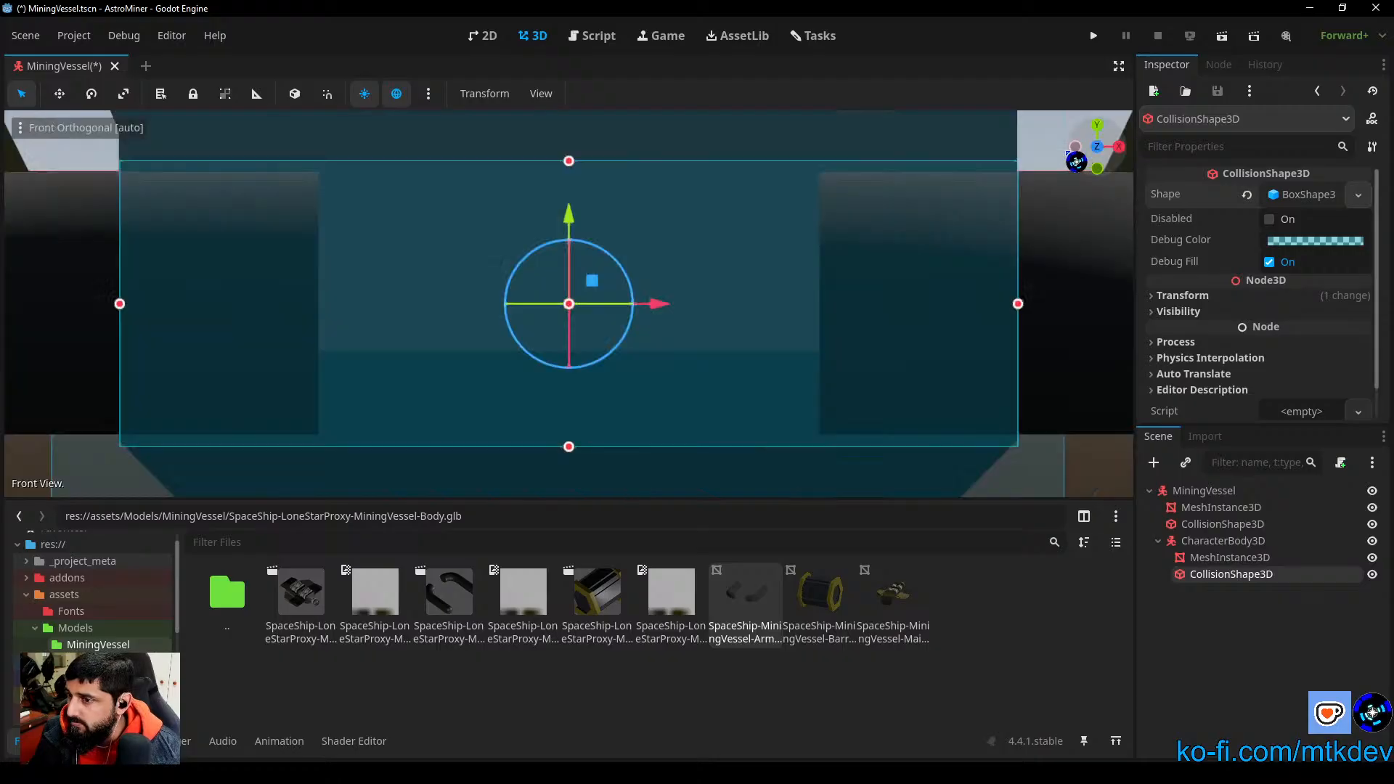
pyautogui.click(1121, 149)
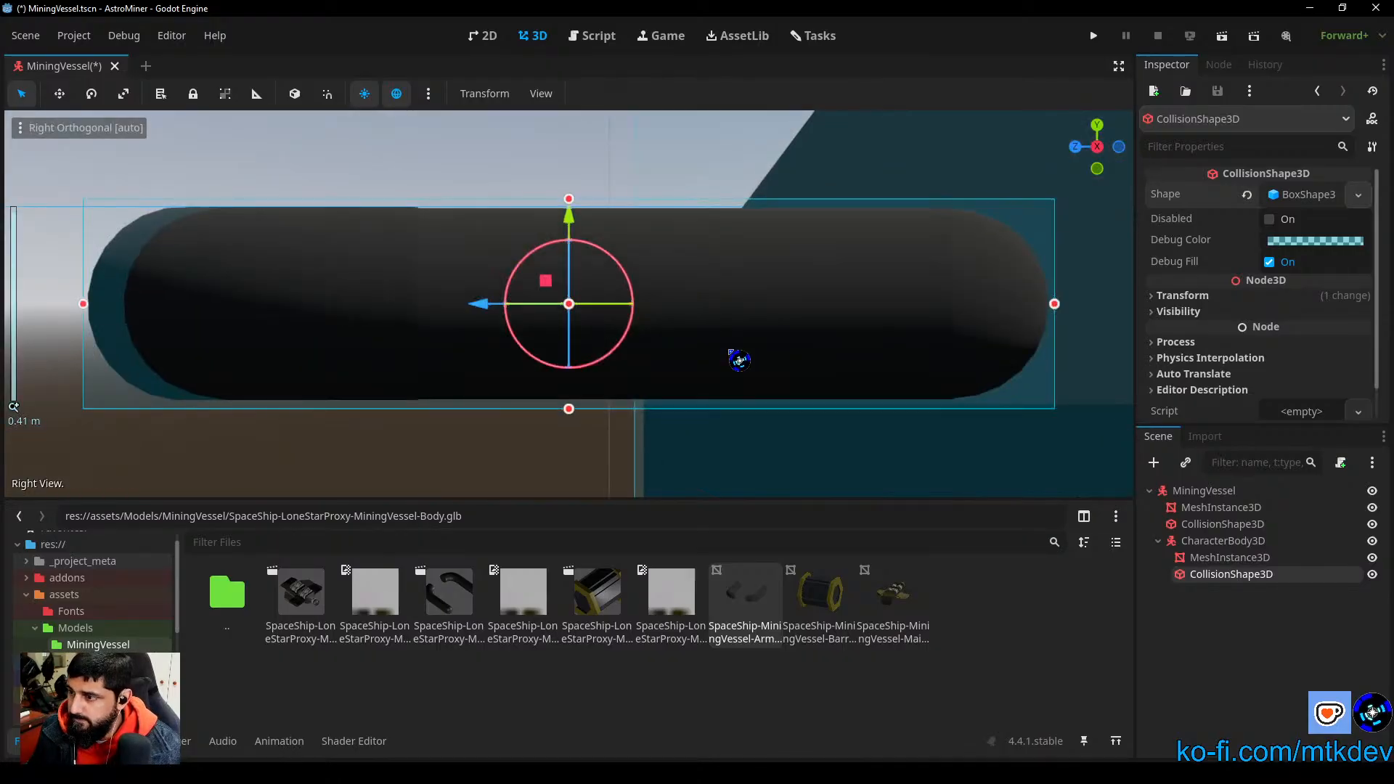
pyautogui.keyDown('shift'); pyautogui.moveTo(481, 356); pyautogui.dragTo(878, 375, button='middle'); pyautogui.keyUp('shift')
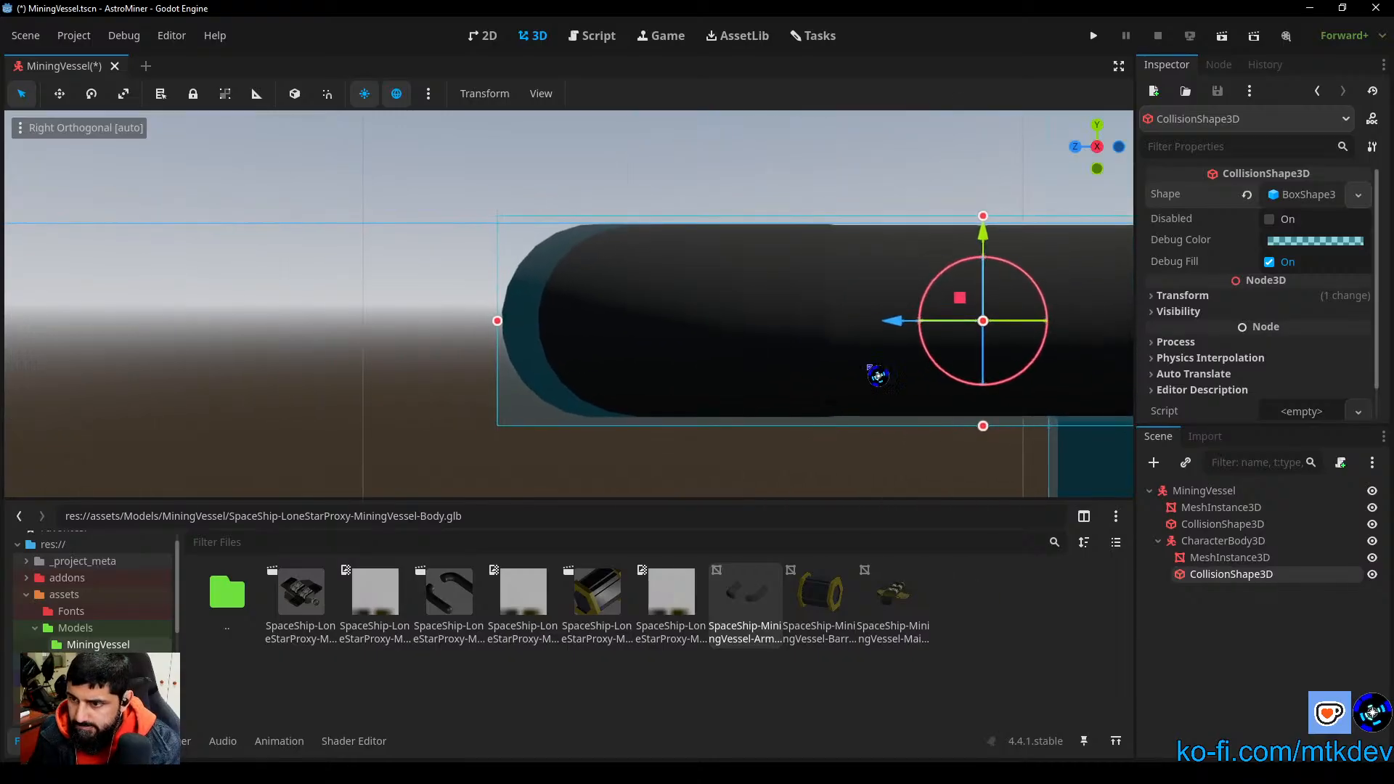
pyautogui.scroll(4, 878, 375)
pyautogui.moveTo(426, 340); pyautogui.dragTo(435, 349)
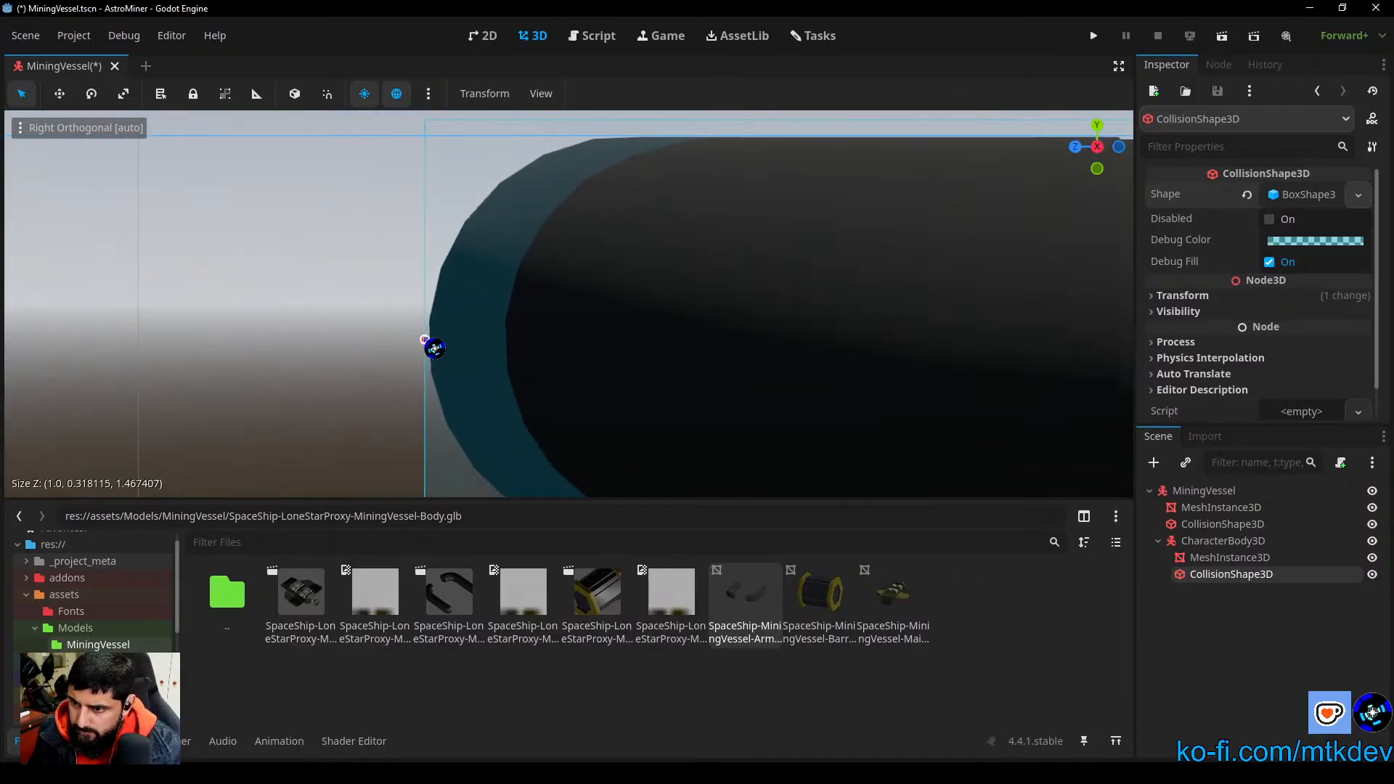
pyautogui.moveTo(831, 366)
pyautogui.keyDown('shift'); pyautogui.mouseDown(button='middle')
pyautogui.moveTo(39, 311)
pyautogui.moveTo(37, 292)
pyautogui.mouseUp(button='middle'); pyautogui.keyUp('shift')
pyautogui.keyDown('shift'); pyautogui.moveTo(826, 322); pyautogui.dragTo(103, 308, button='middle'); pyautogui.keyUp('shift')
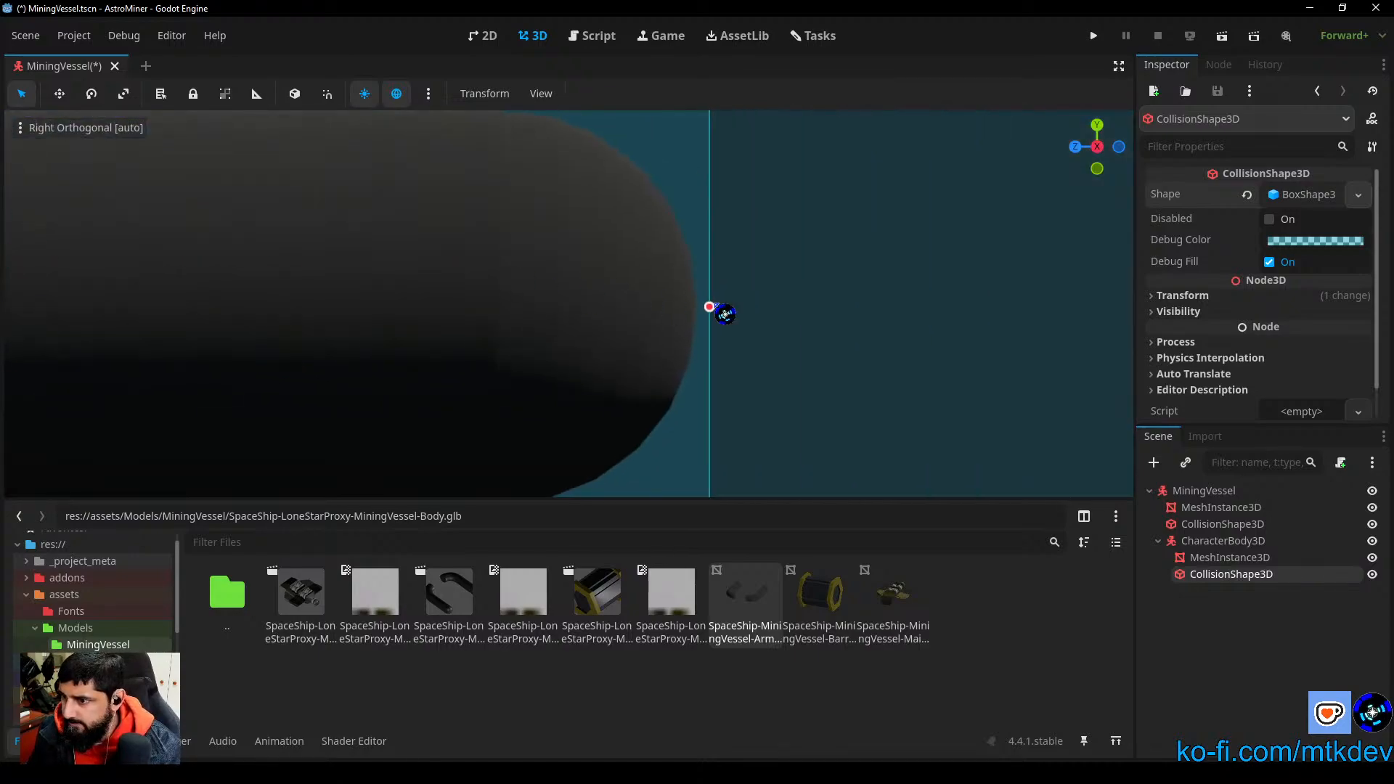
pyautogui.moveTo(725, 314); pyautogui.dragTo(702, 308)
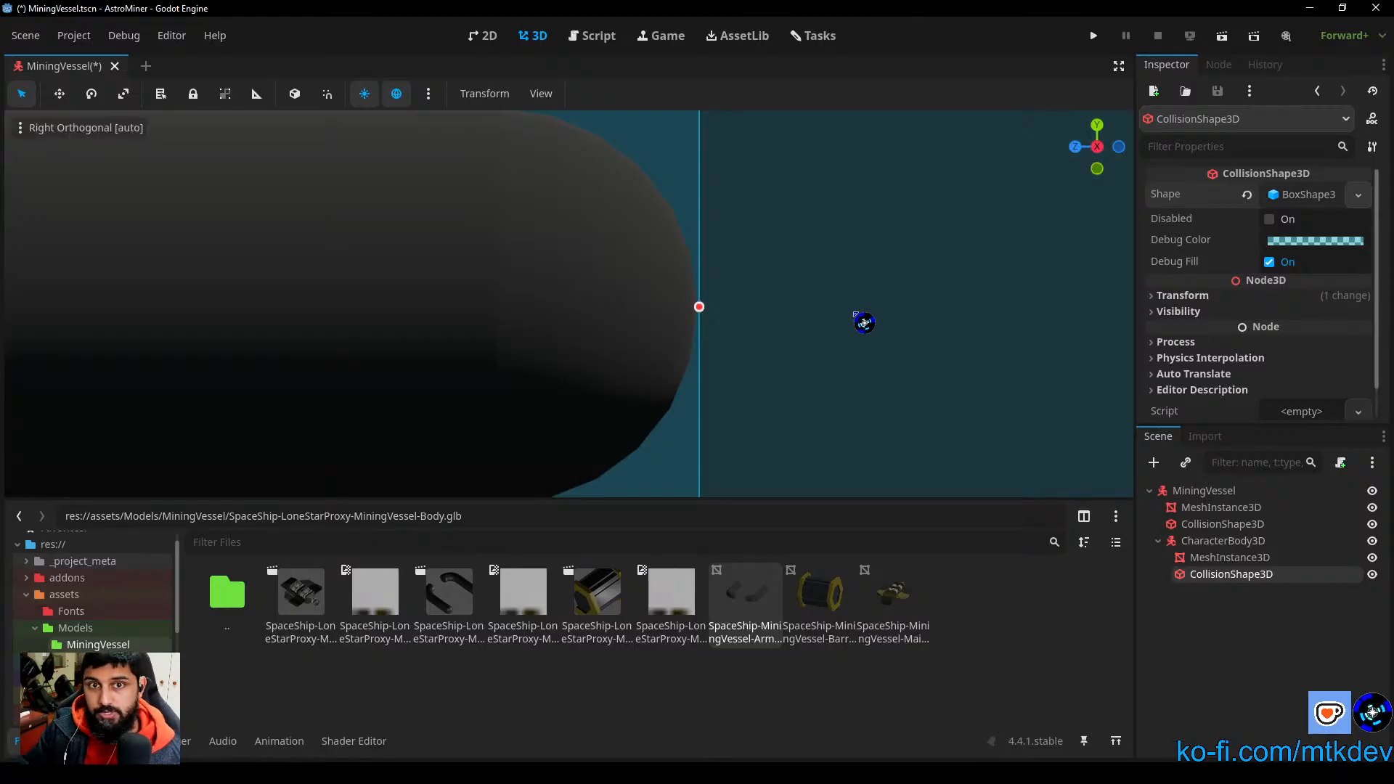
# Step: Examine the arms' collision box against the hull in perspective and in the right view
pyautogui.scroll(-10, 865, 323)
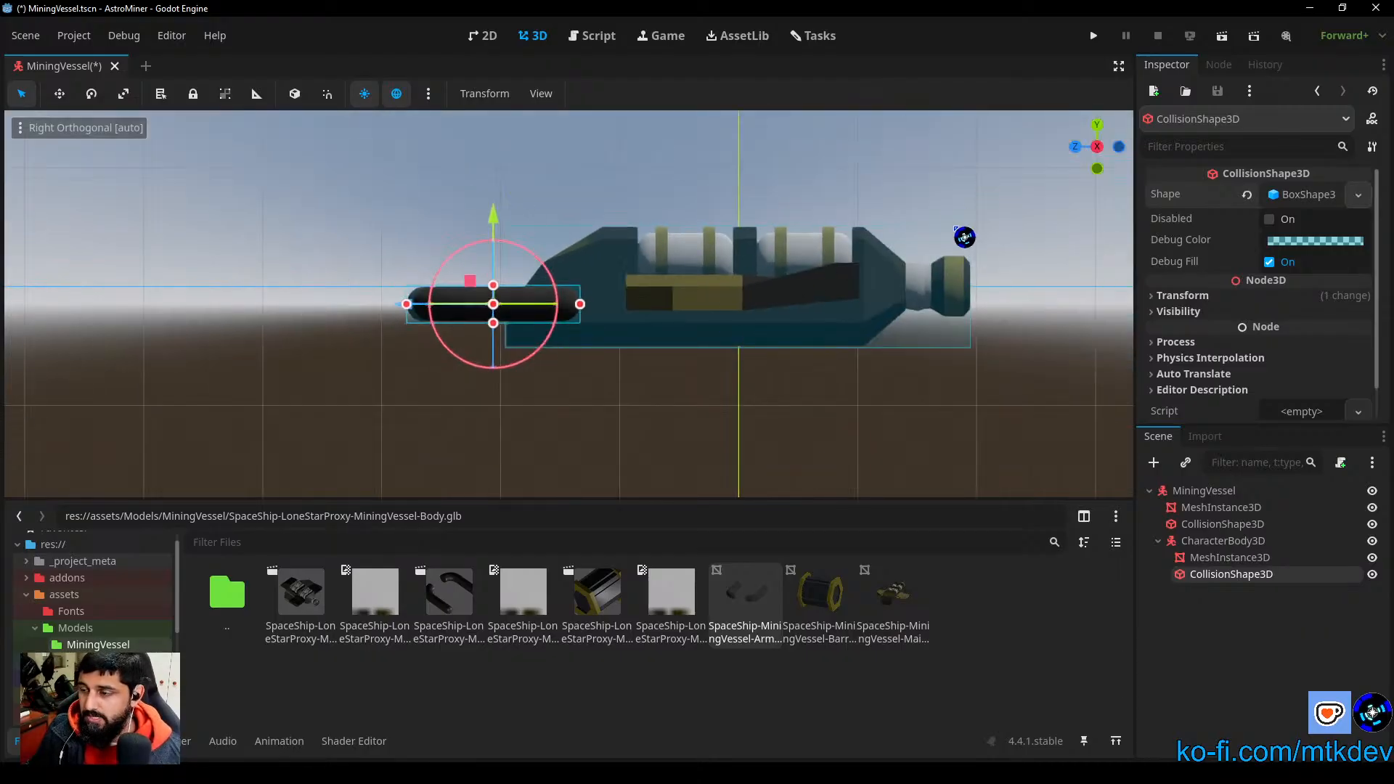
pyautogui.moveTo(942, 226); pyautogui.dragTo(977, 252, button='middle')
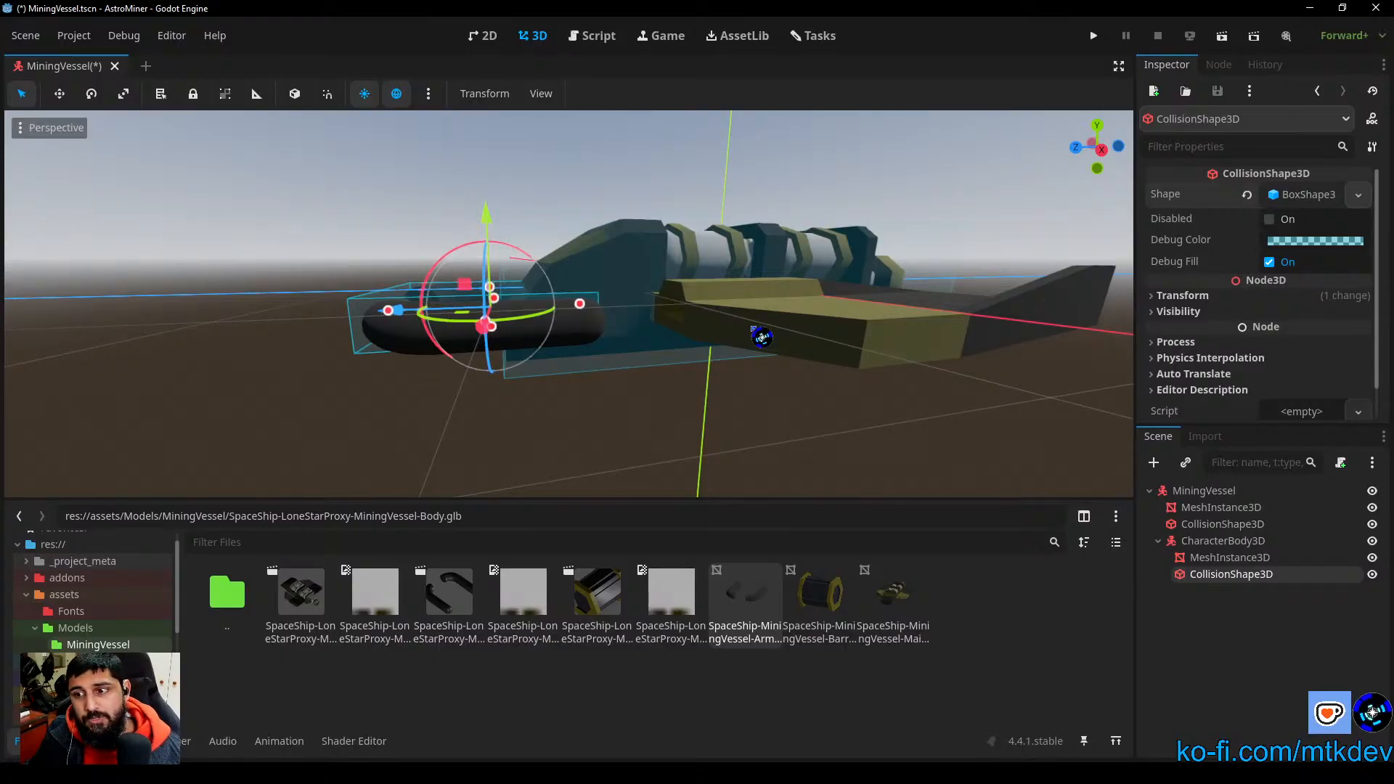
pyautogui.moveTo(700, 377); pyautogui.dragTo(667, 363, button='middle')
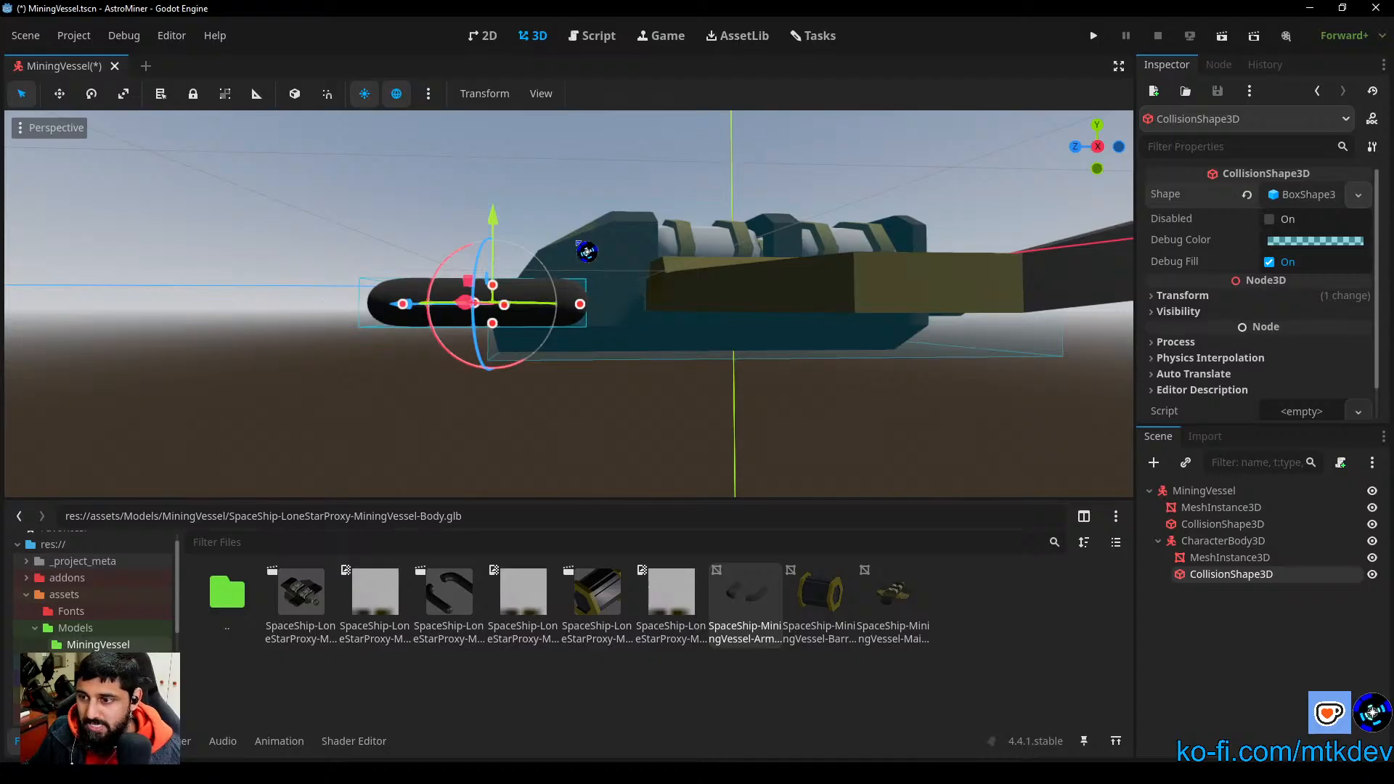
pyautogui.click(1101, 147)
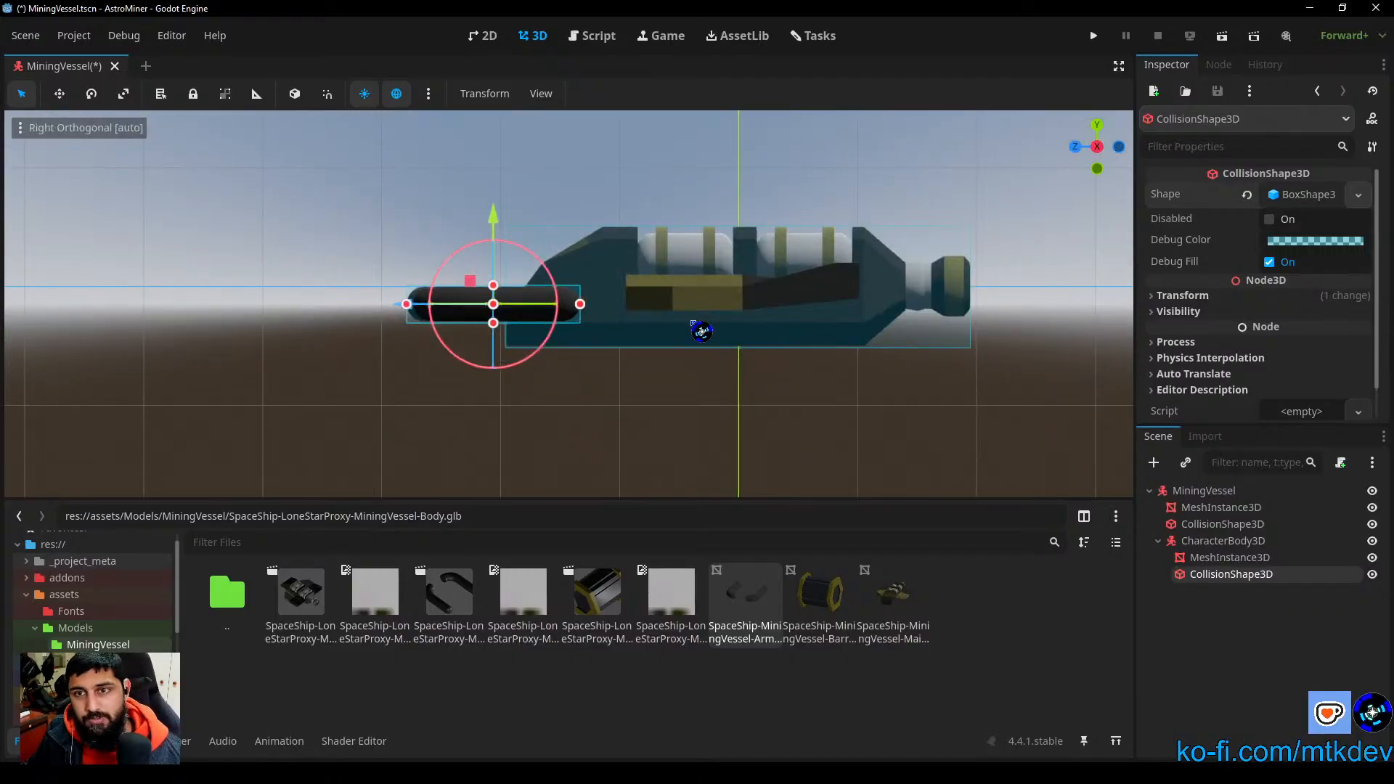
pyautogui.scroll(10, 523, 336)
pyautogui.scroll(1, 716, 361)
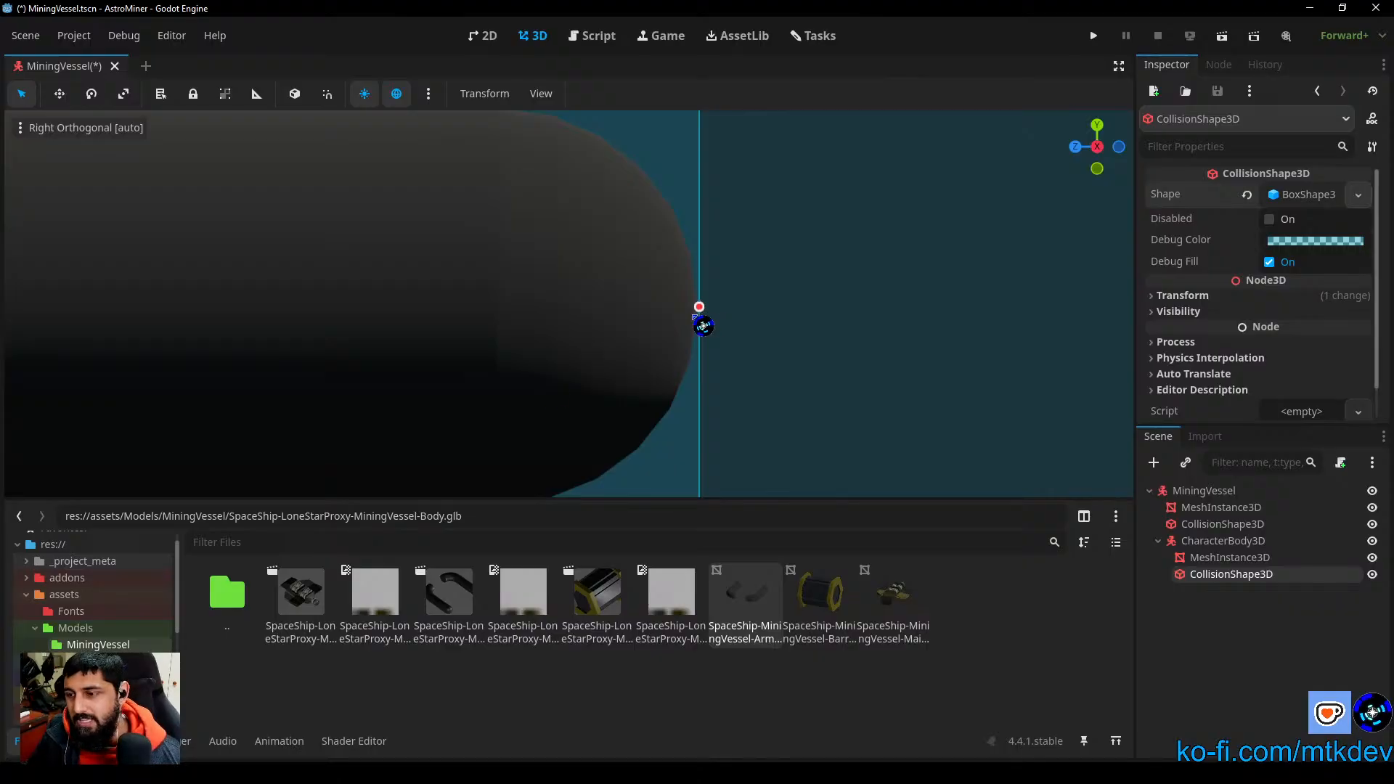
pyautogui.scroll(-6, 551, 407)
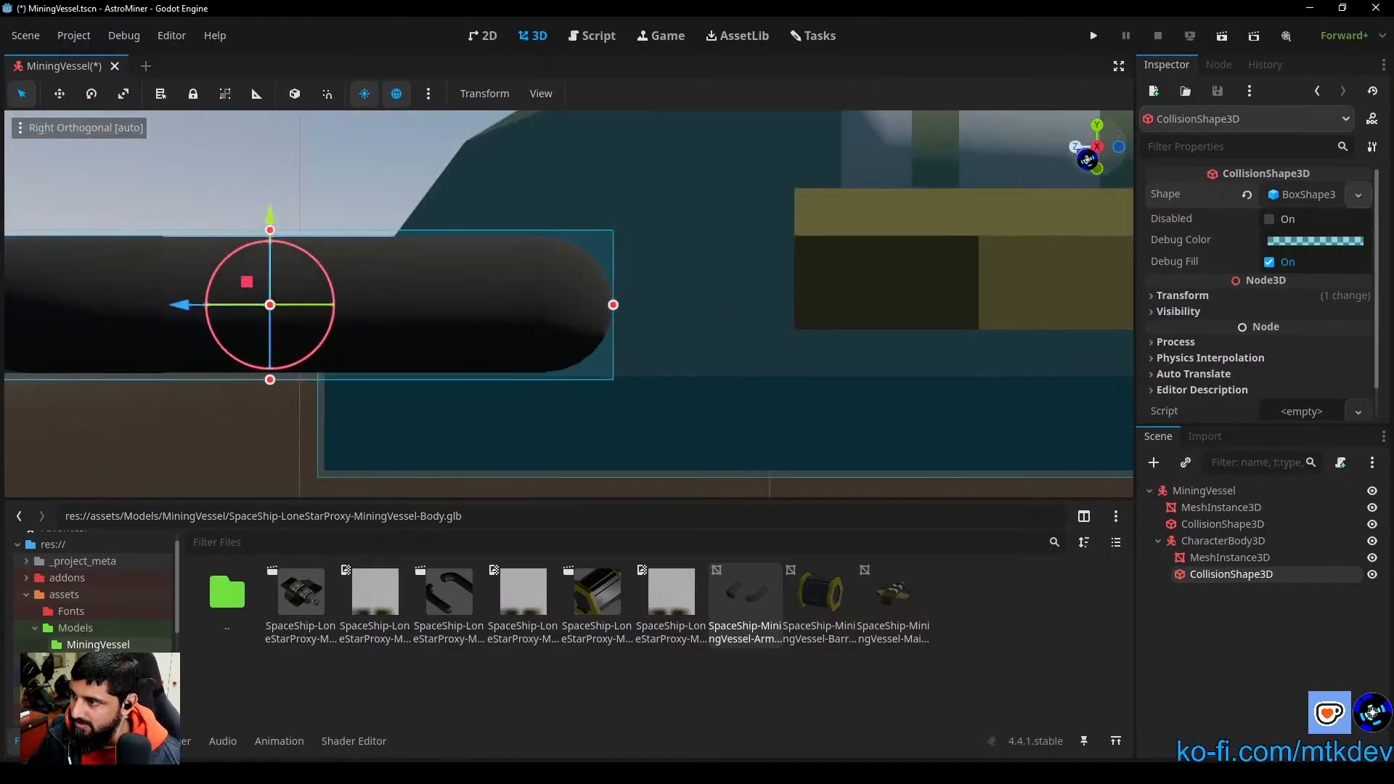
# Step: Widen the arms' collision box along X to the outer edges of both arms in the front view, about 1.566 m
pyautogui.click(1076, 148)
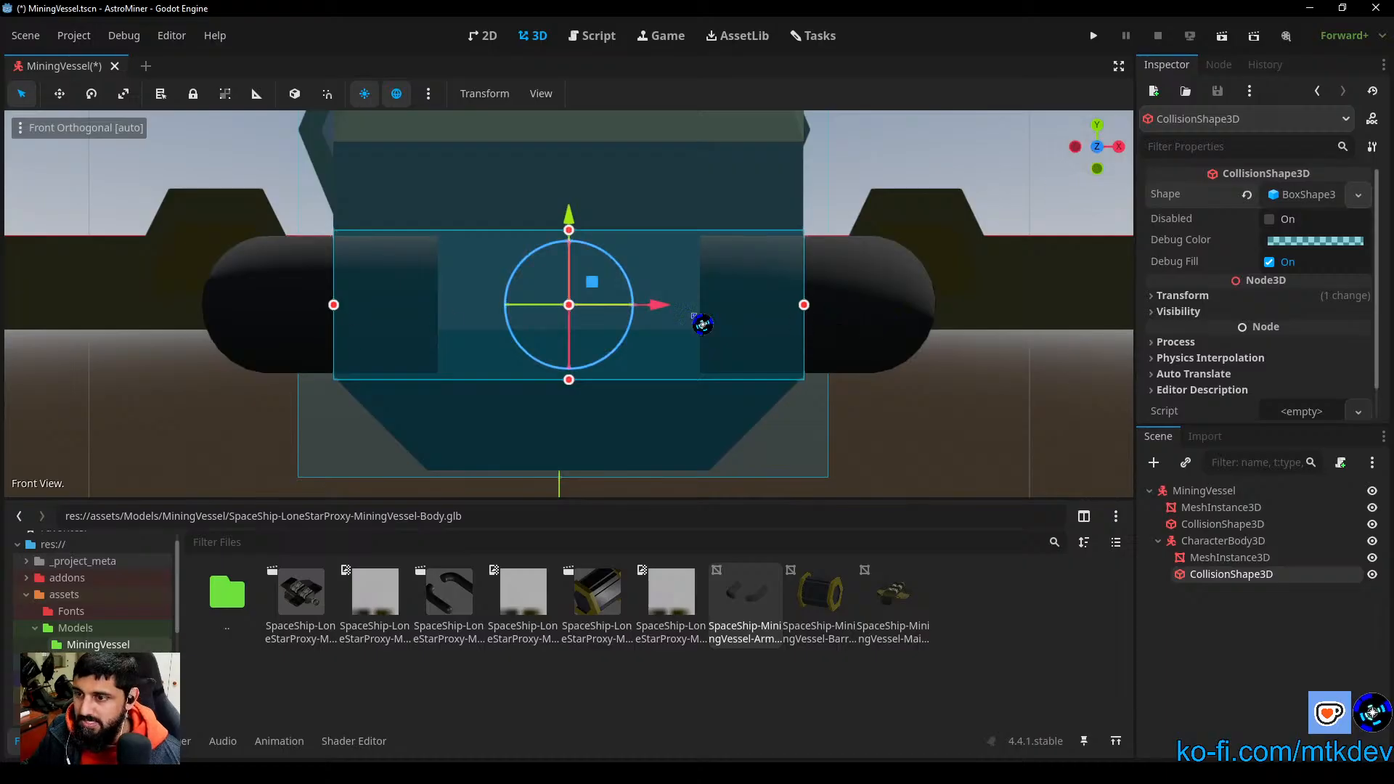
pyautogui.scroll(-5, 664, 303)
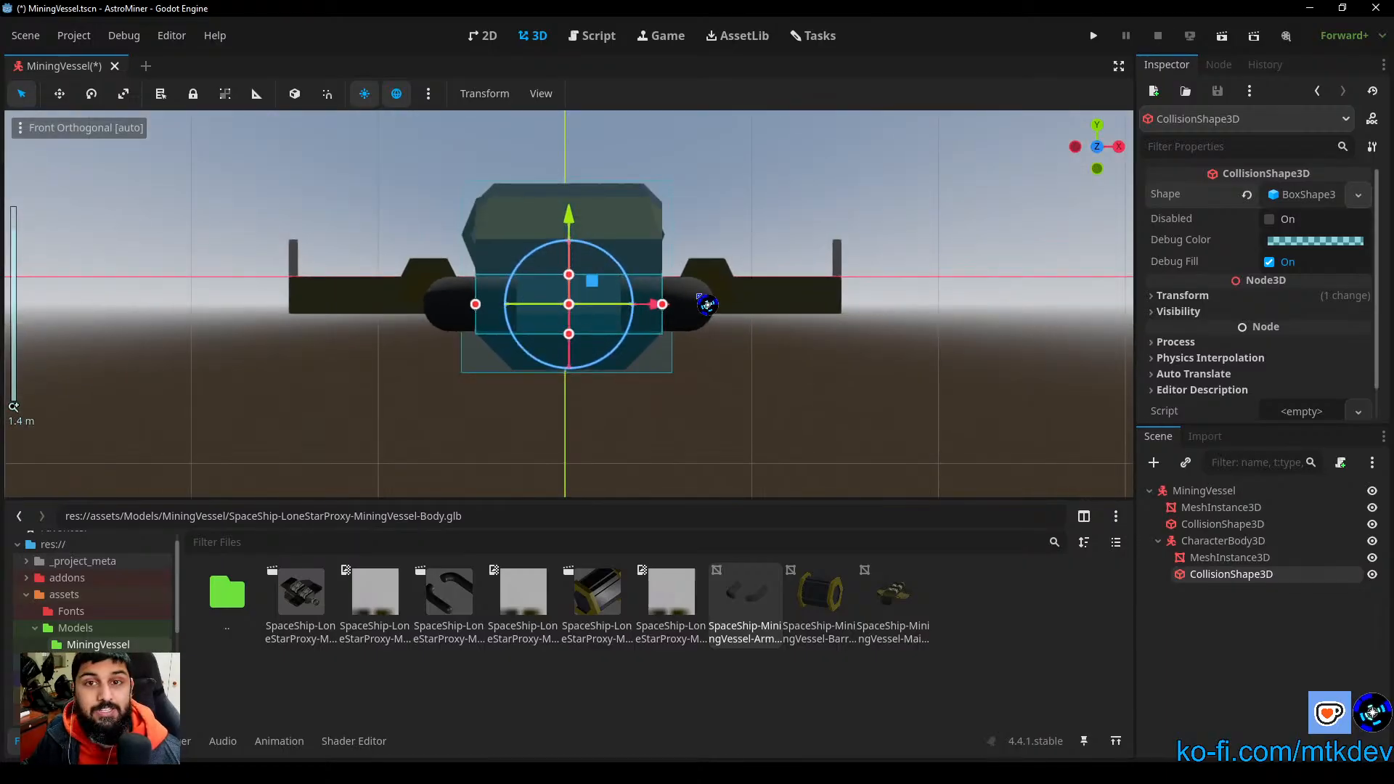
pyautogui.scroll(3, 637, 339)
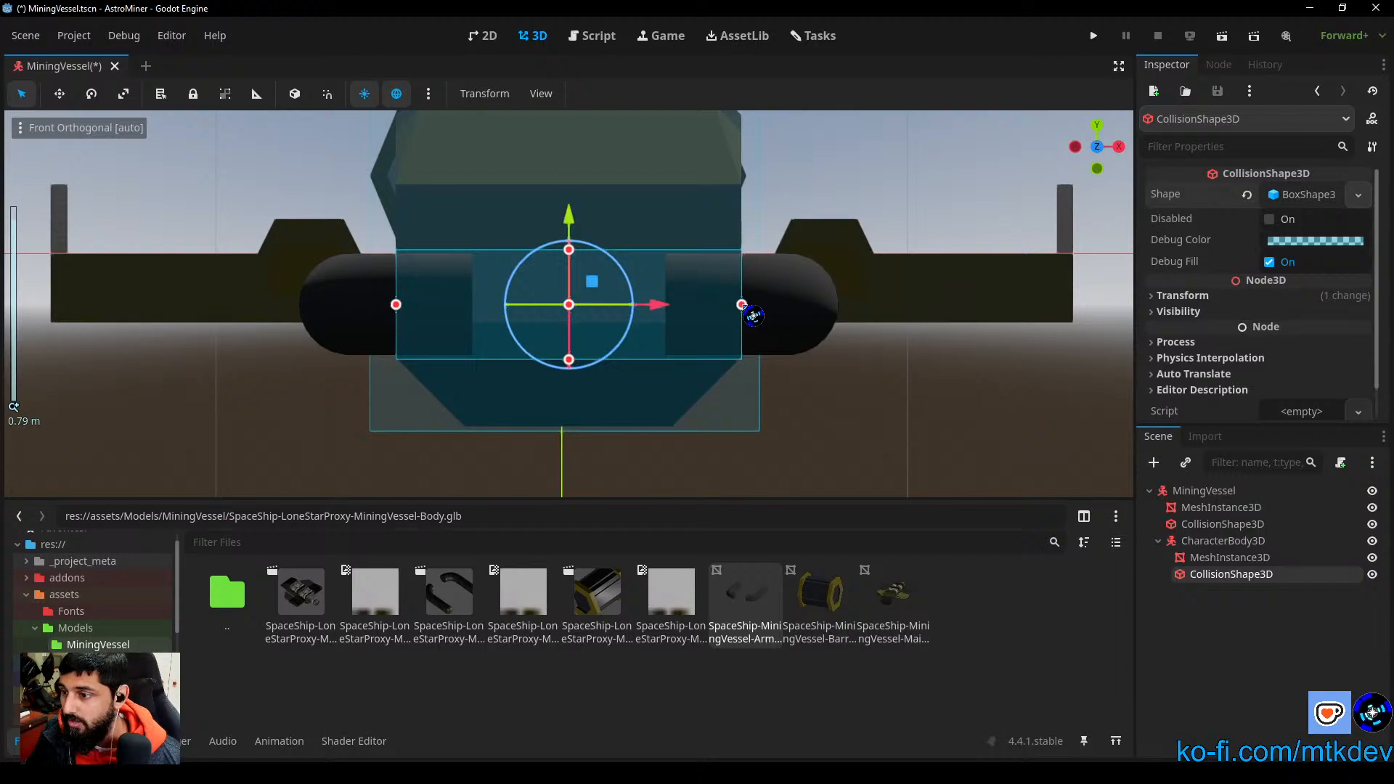
pyautogui.moveTo(745, 307); pyautogui.dragTo(842, 308)
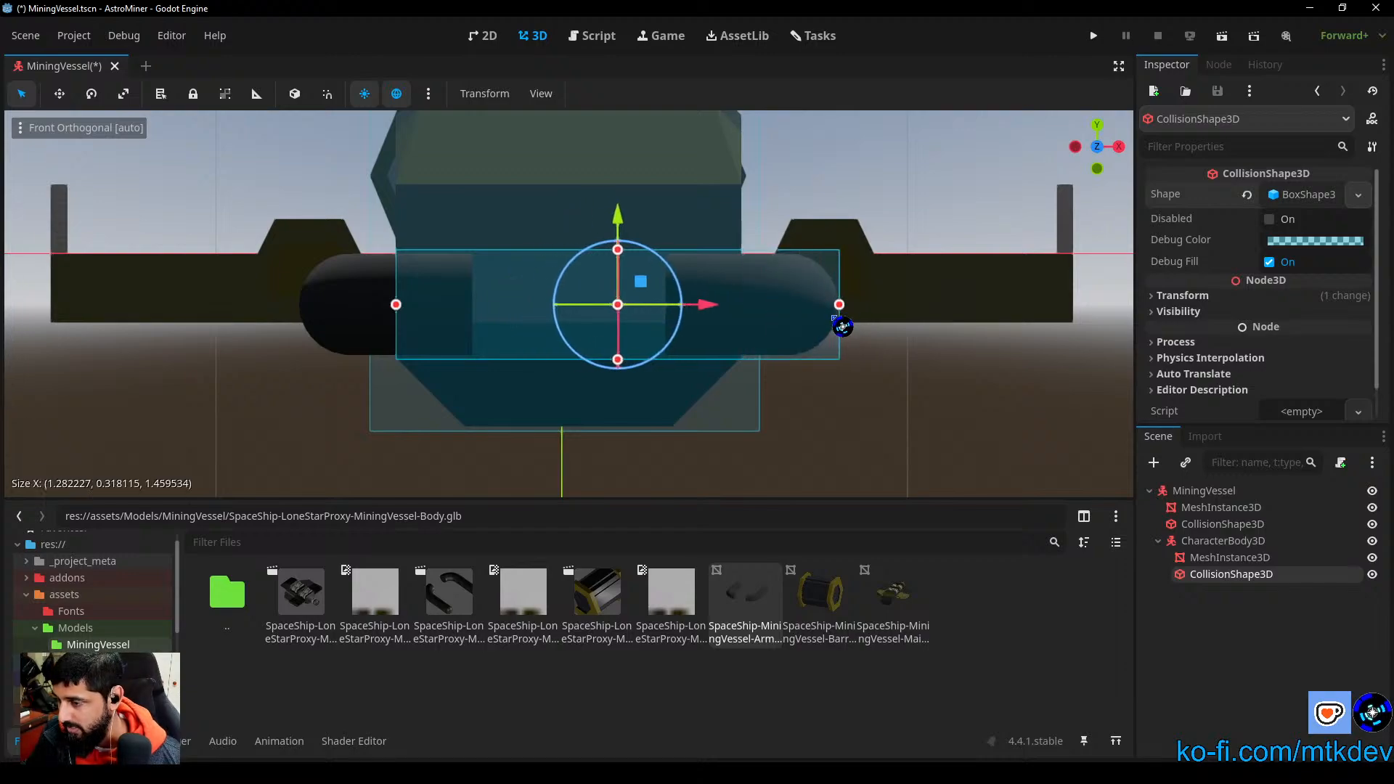
pyautogui.scroll(6, 654, 355)
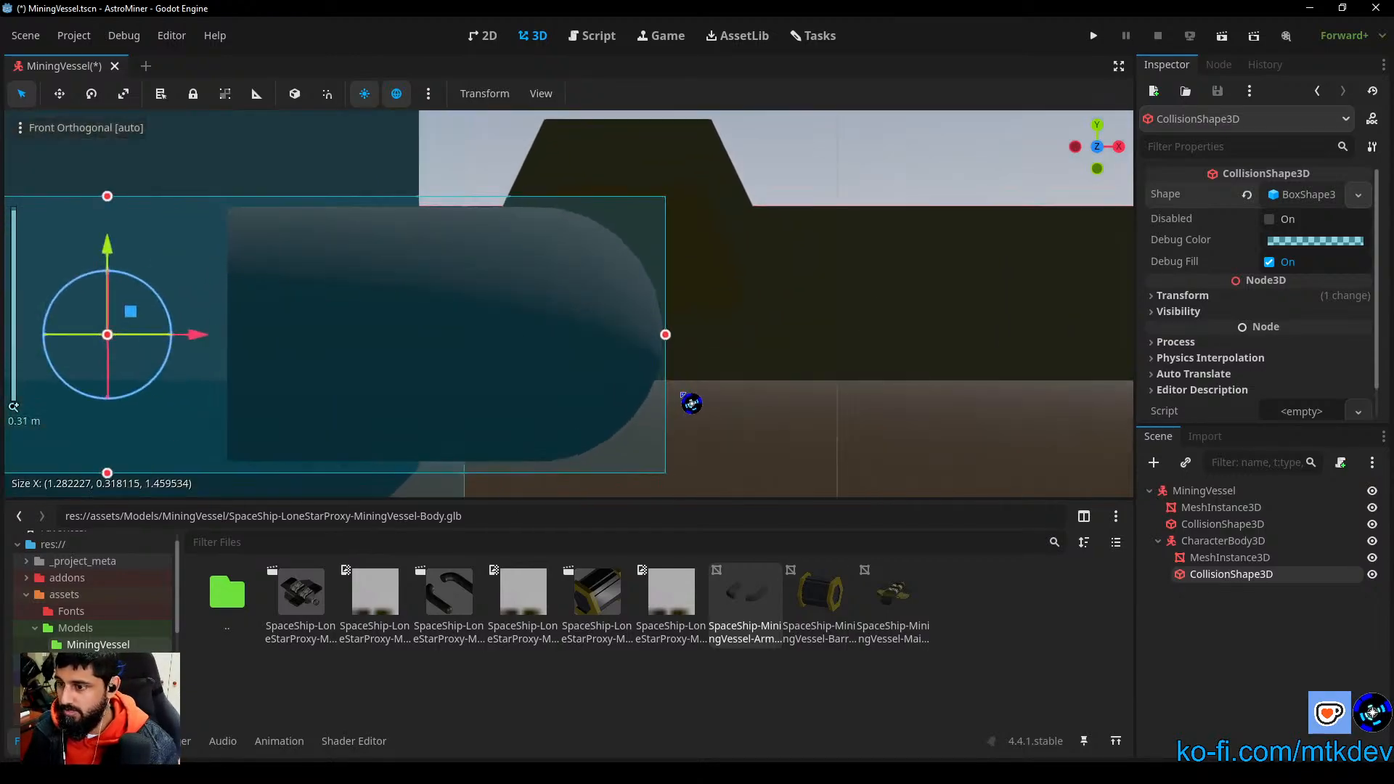
pyautogui.scroll(-12, 748, 390)
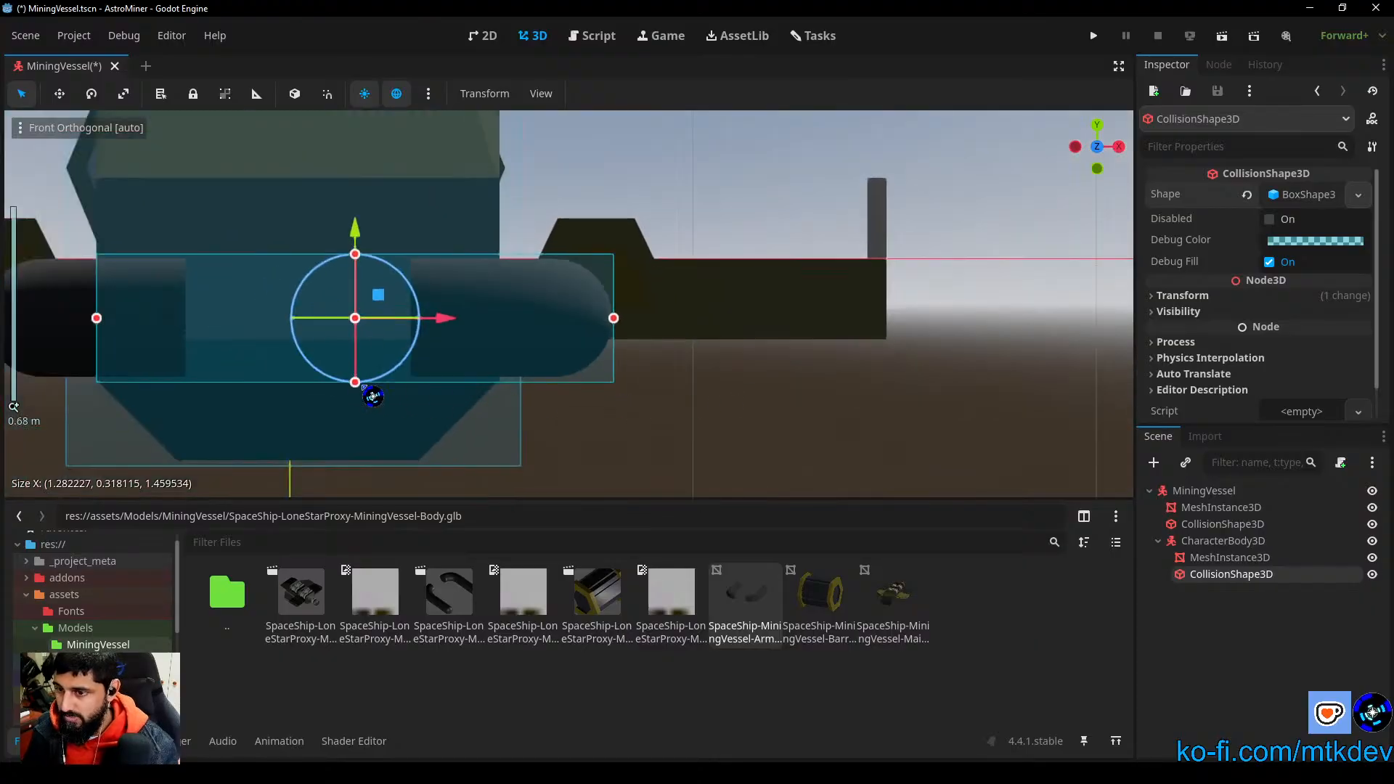
pyautogui.keyDown('shift'); pyautogui.moveTo(365, 385); pyautogui.dragTo(826, 384, button='middle'); pyautogui.keyUp('shift')
pyautogui.scroll(8, 569, 377)
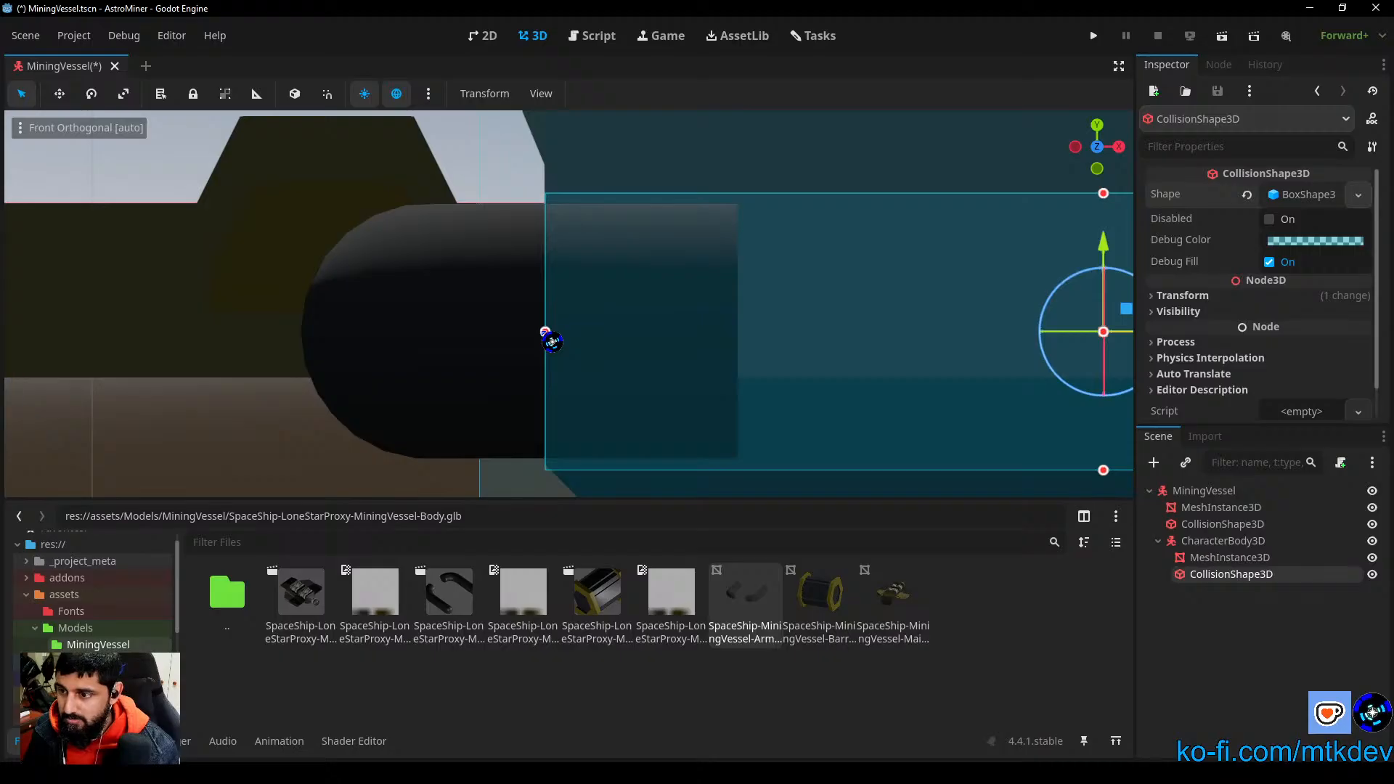
pyautogui.moveTo(546, 332); pyautogui.dragTo(304, 334)
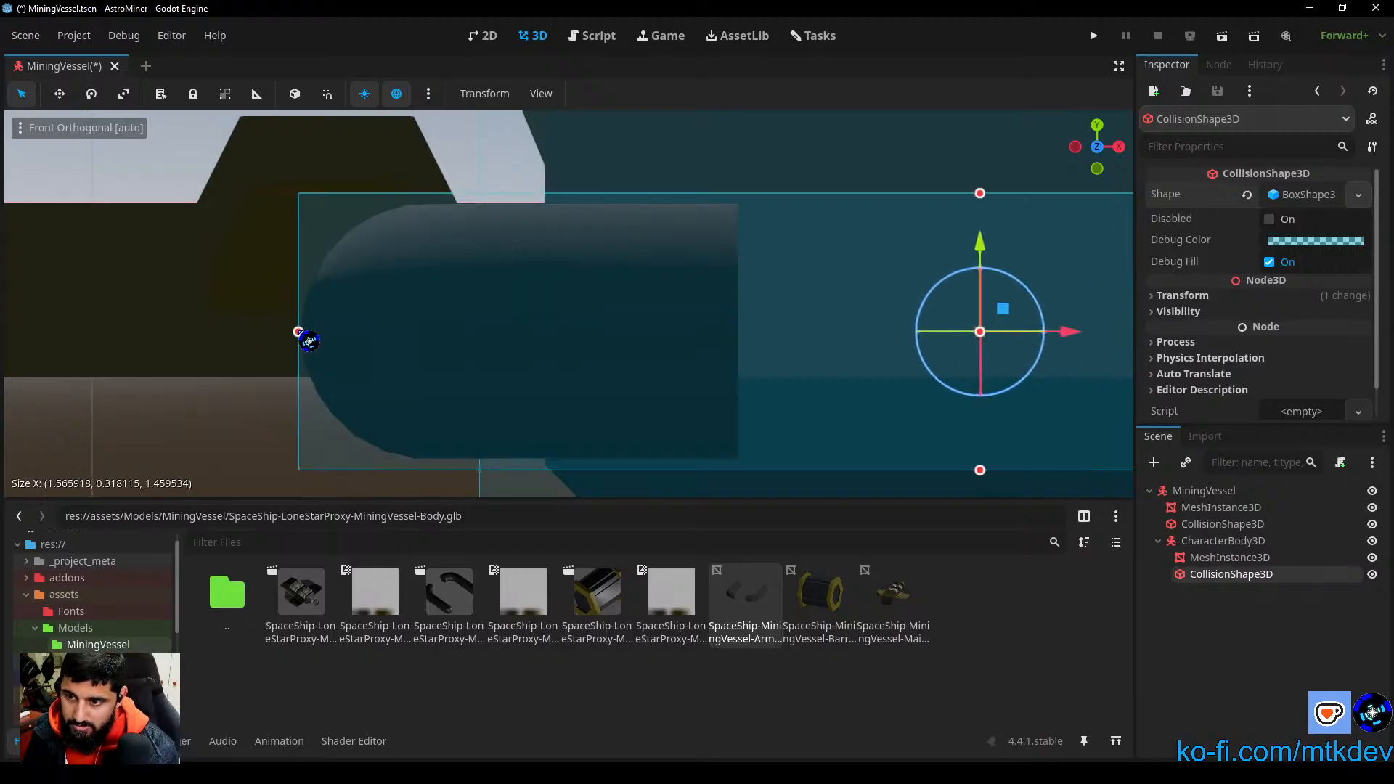
# Step: Adjust the front end of the arms' collision box in the top view to about 1.465 m along Z
pyautogui.click(1120, 151)
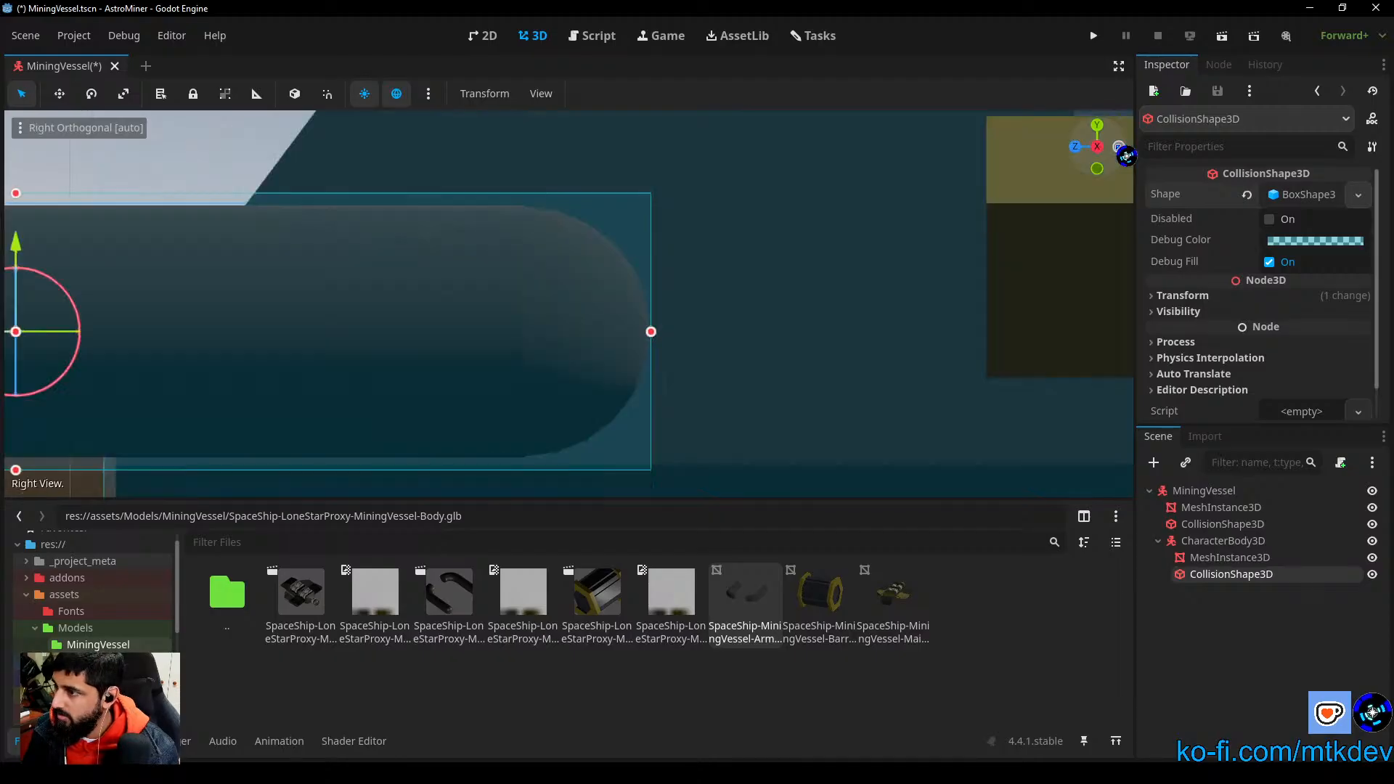
pyautogui.click(1098, 126)
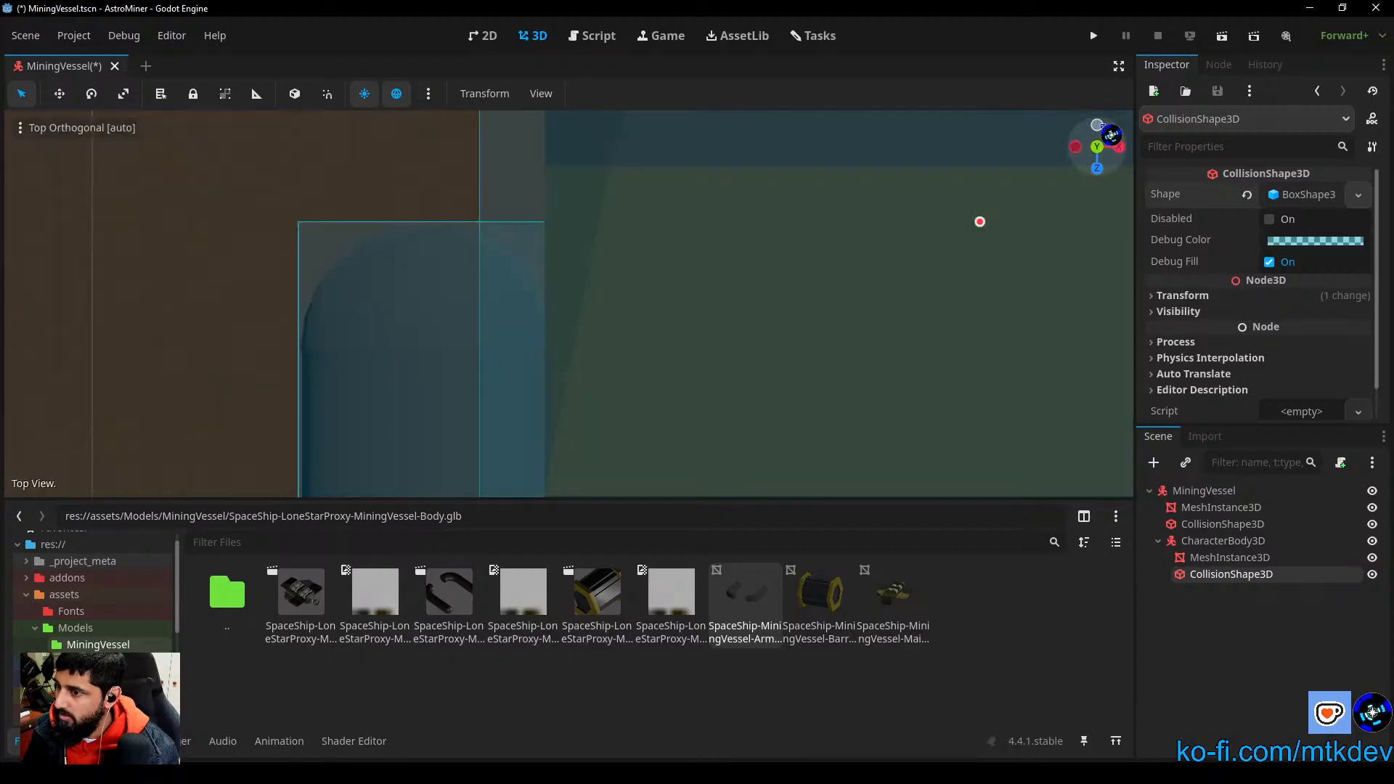
pyautogui.scroll(-5, 890, 320)
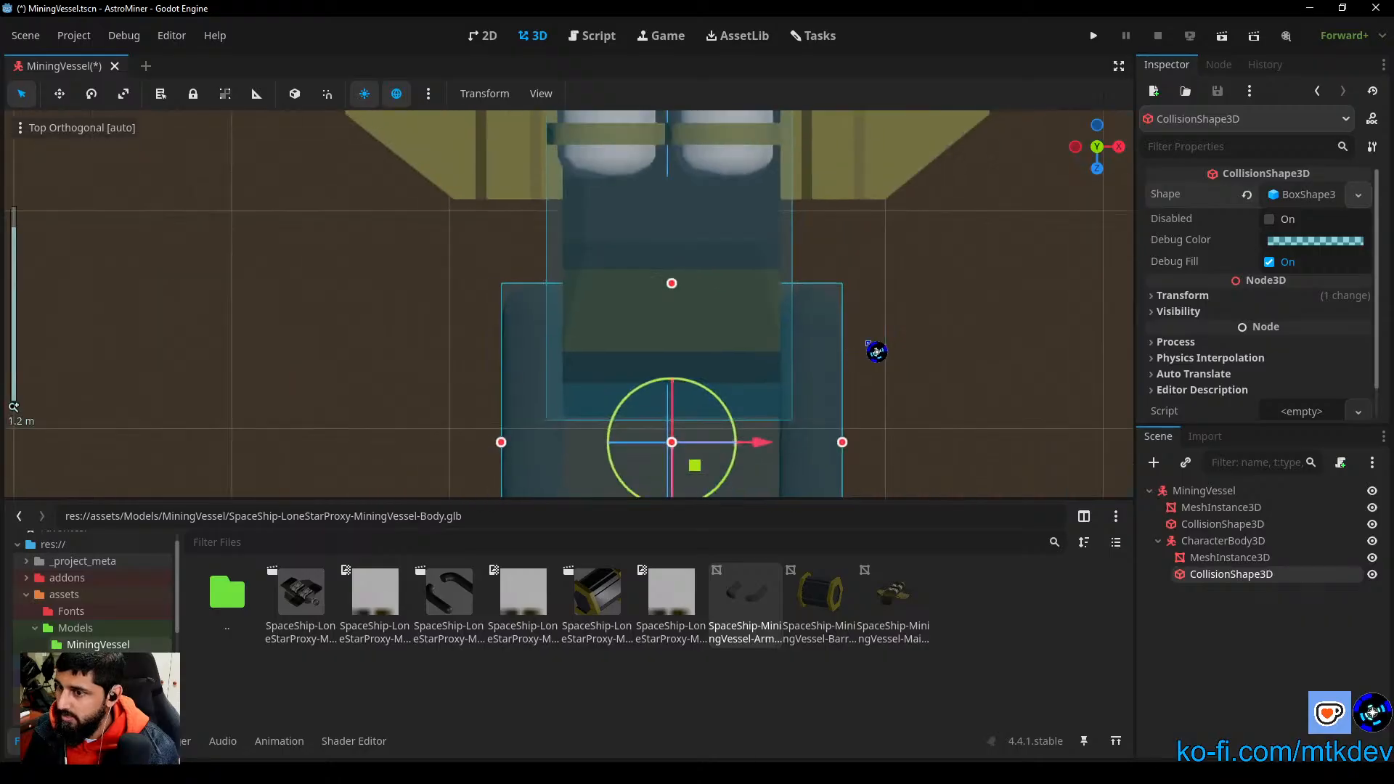
pyautogui.keyDown('shift'); pyautogui.moveTo(834, 386); pyautogui.dragTo(761, 497, button='middle'); pyautogui.keyUp('shift')
pyautogui.moveTo(628, 428); pyautogui.dragTo(626, 429)
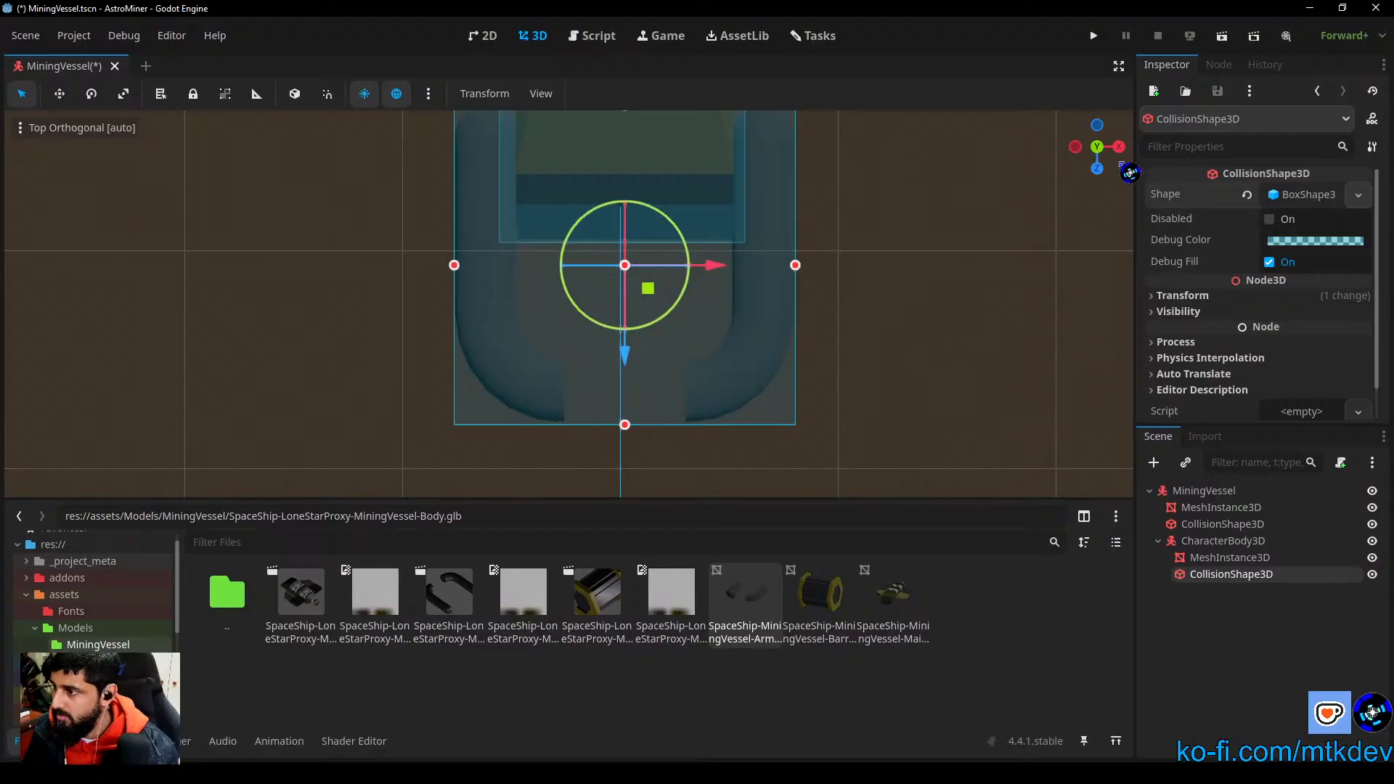
# Step: Trim the arms' collision box height in the front view to about 0.302 m along Y, and deselect it
pyautogui.click(1105, 180)
pyautogui.scroll(4, 778, 374)
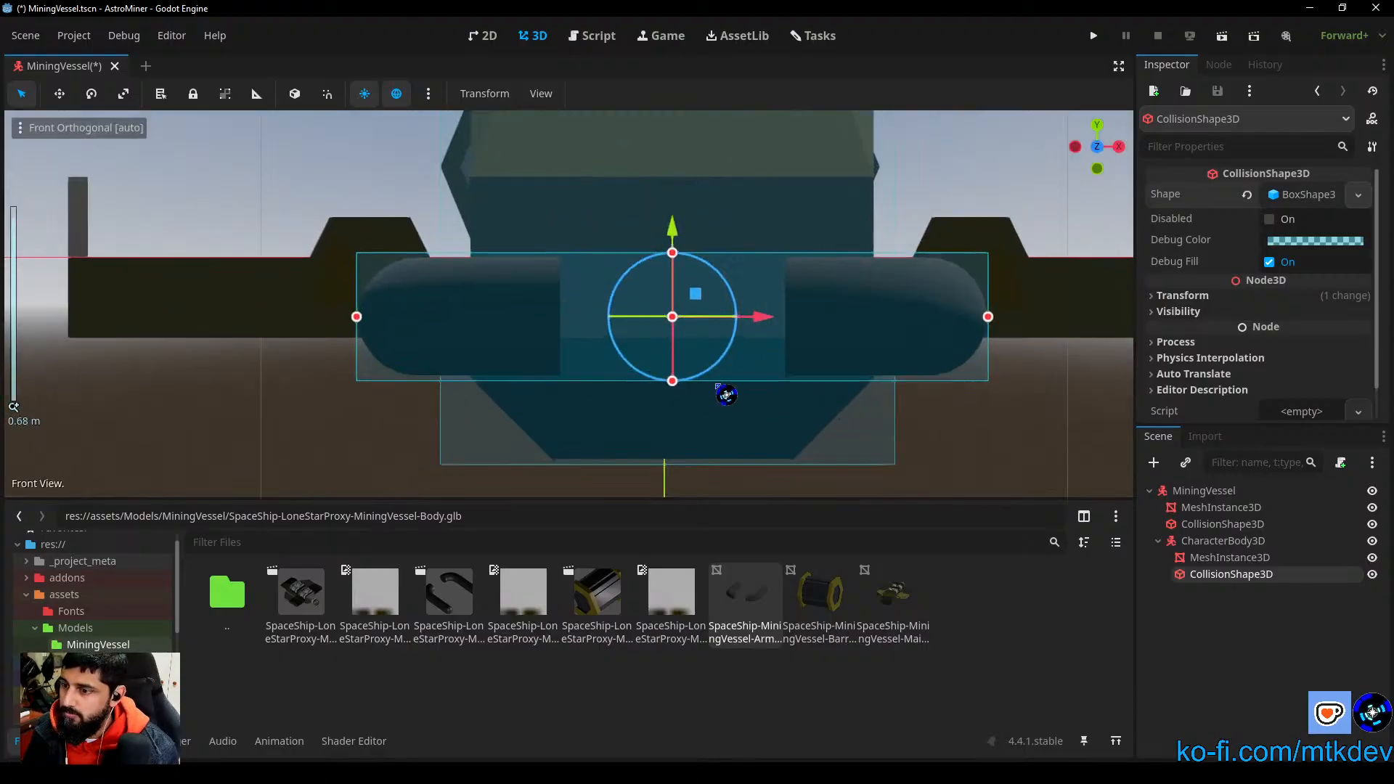
pyautogui.moveTo(711, 409); pyautogui.dragTo(711, 405)
pyautogui.moveTo(710, 234)
pyautogui.mouseDown()
pyautogui.moveTo(711, 249)
pyautogui.moveTo(704, 240)
pyautogui.mouseUp()
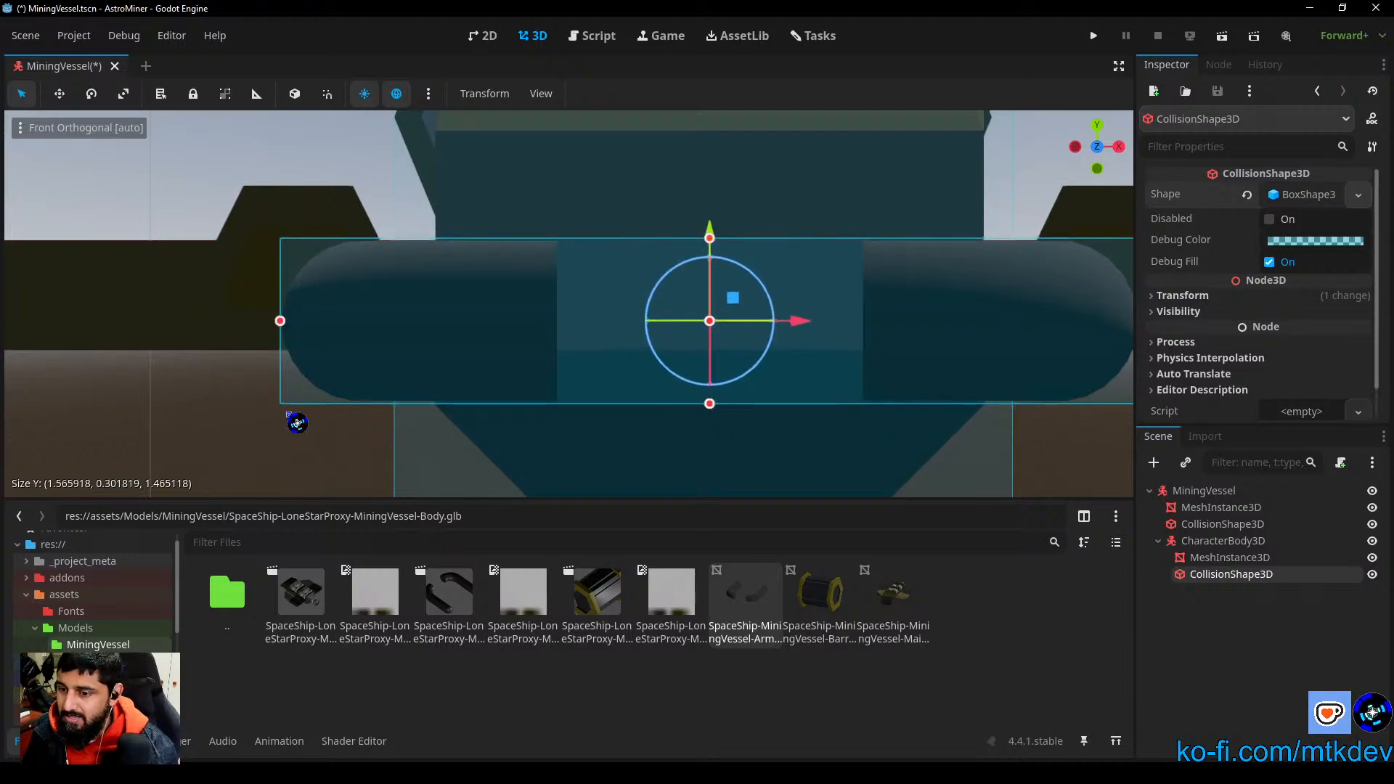
pyautogui.click(234, 427)
pyautogui.scroll(-2, 603, 382)
pyautogui.scroll(-1, 613, 390)
pyautogui.moveTo(843, 311); pyautogui.dragTo(620, 377, button='middle')
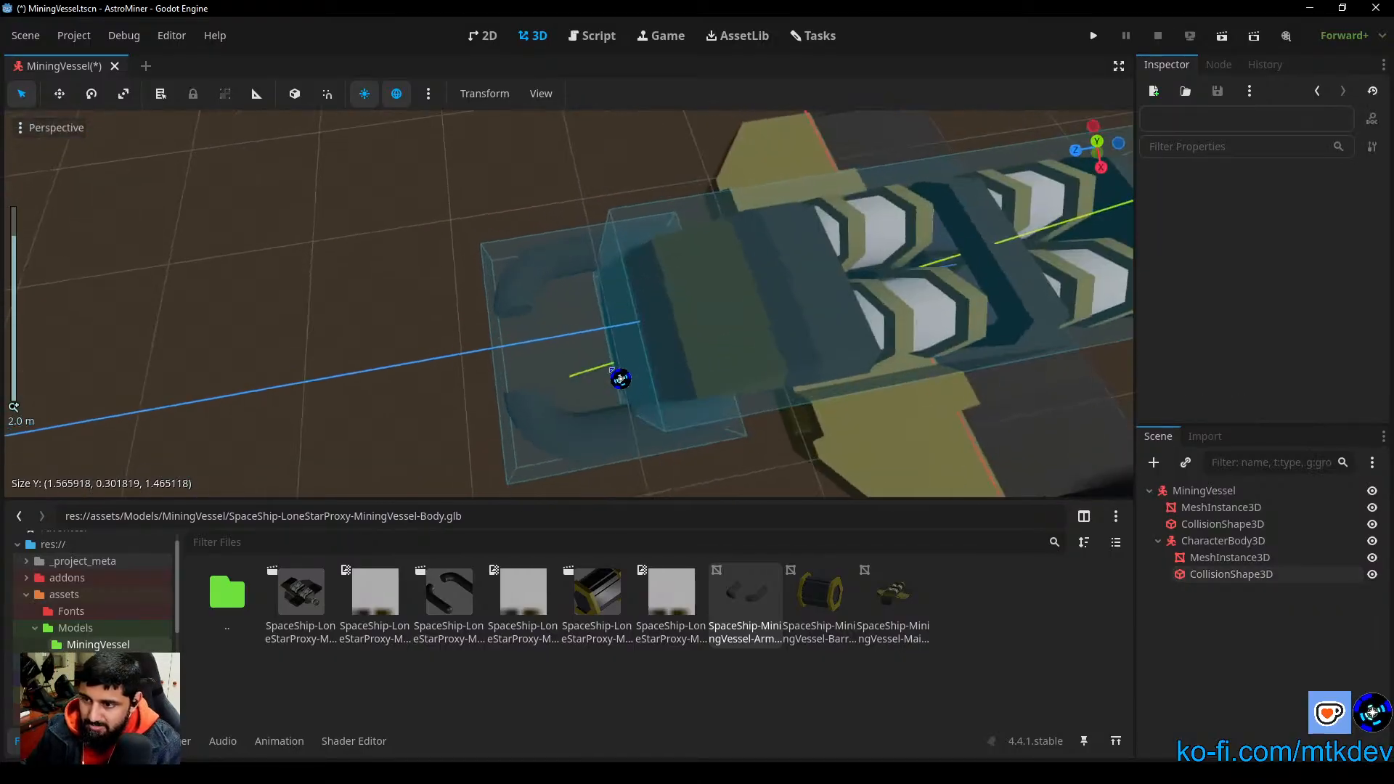
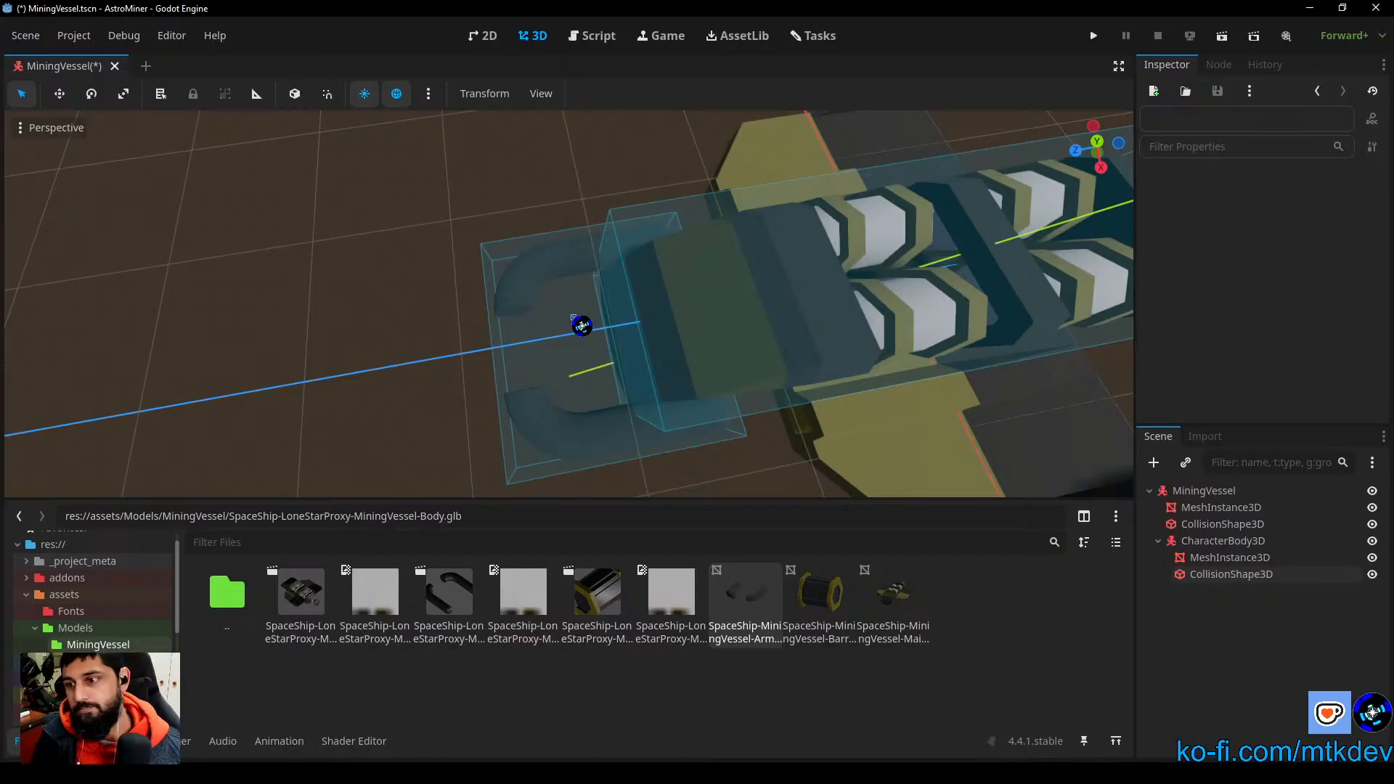
pyautogui.scroll(-5, 598, 400)
pyautogui.moveTo(599, 400); pyautogui.dragTo(654, 371, button='middle')
pyautogui.scroll(-2, 812, 391)
pyautogui.scroll(-1, 812, 391)
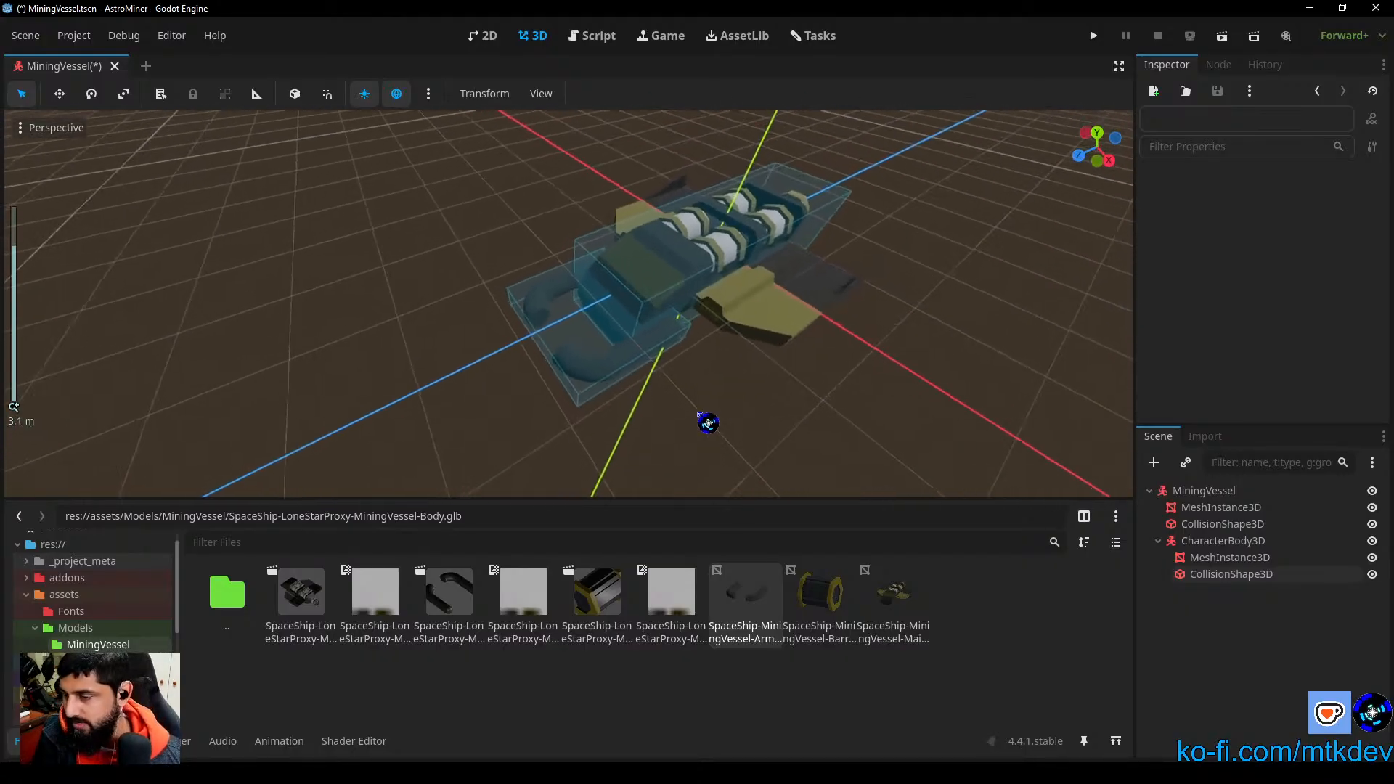
pyautogui.scroll(2, 698, 411)
pyautogui.moveTo(698, 412); pyautogui.dragTo(789, 417, button='right')
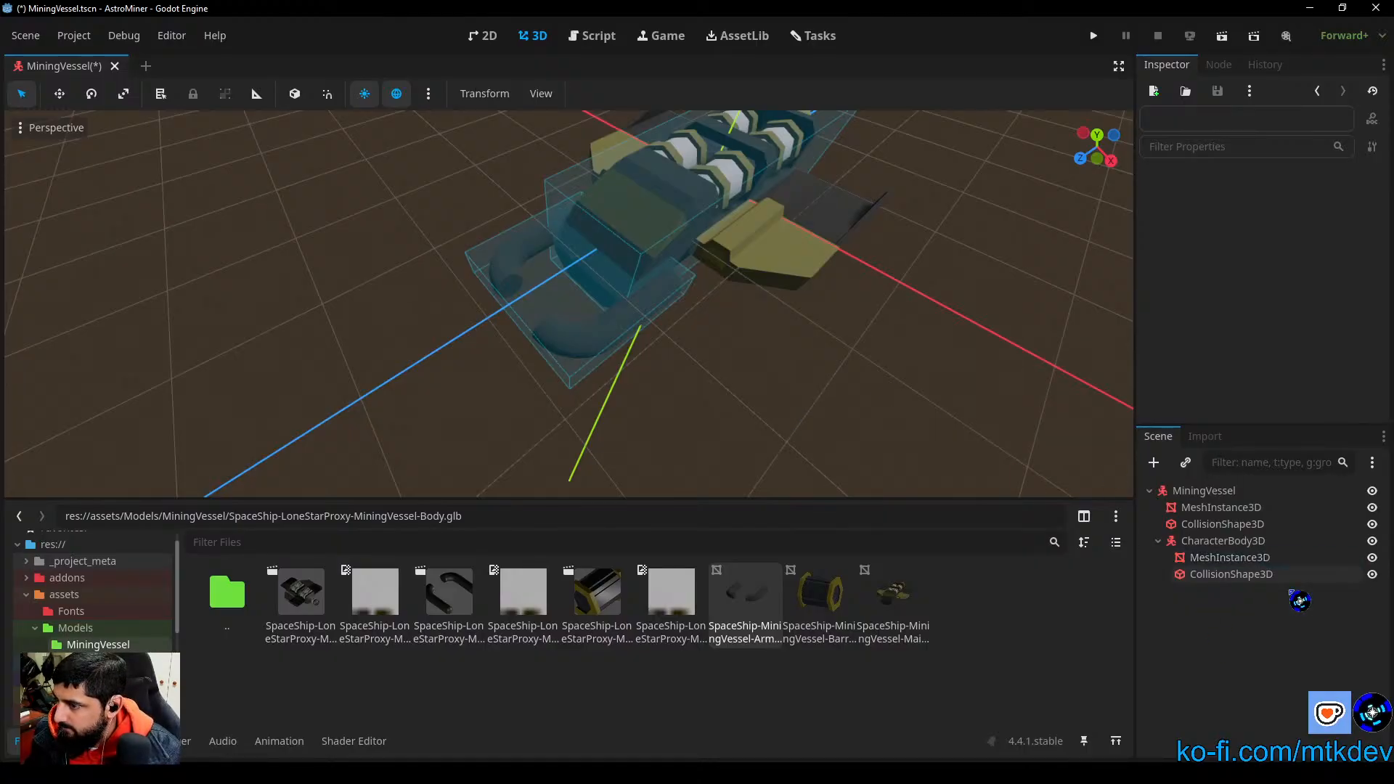
pyautogui.click(1154, 465)
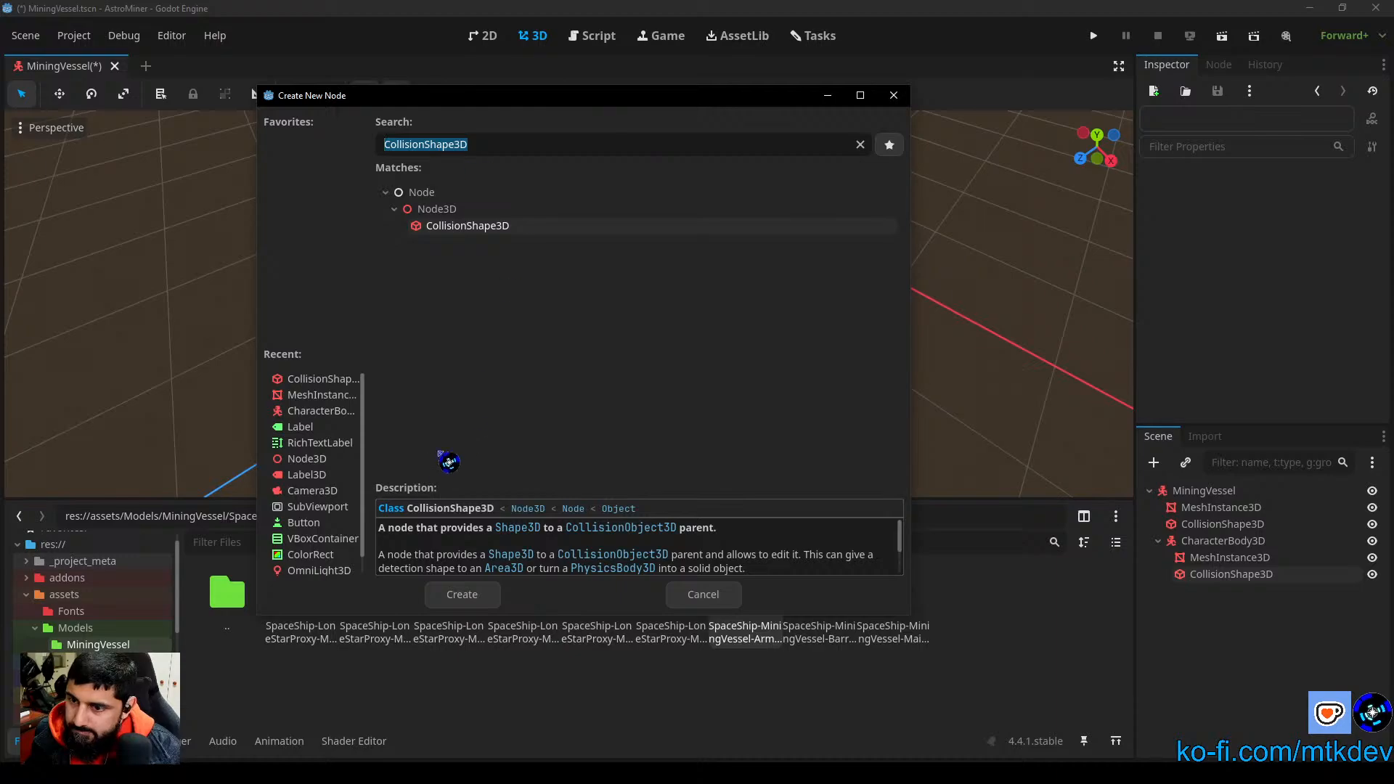
pyautogui.click(351, 415)
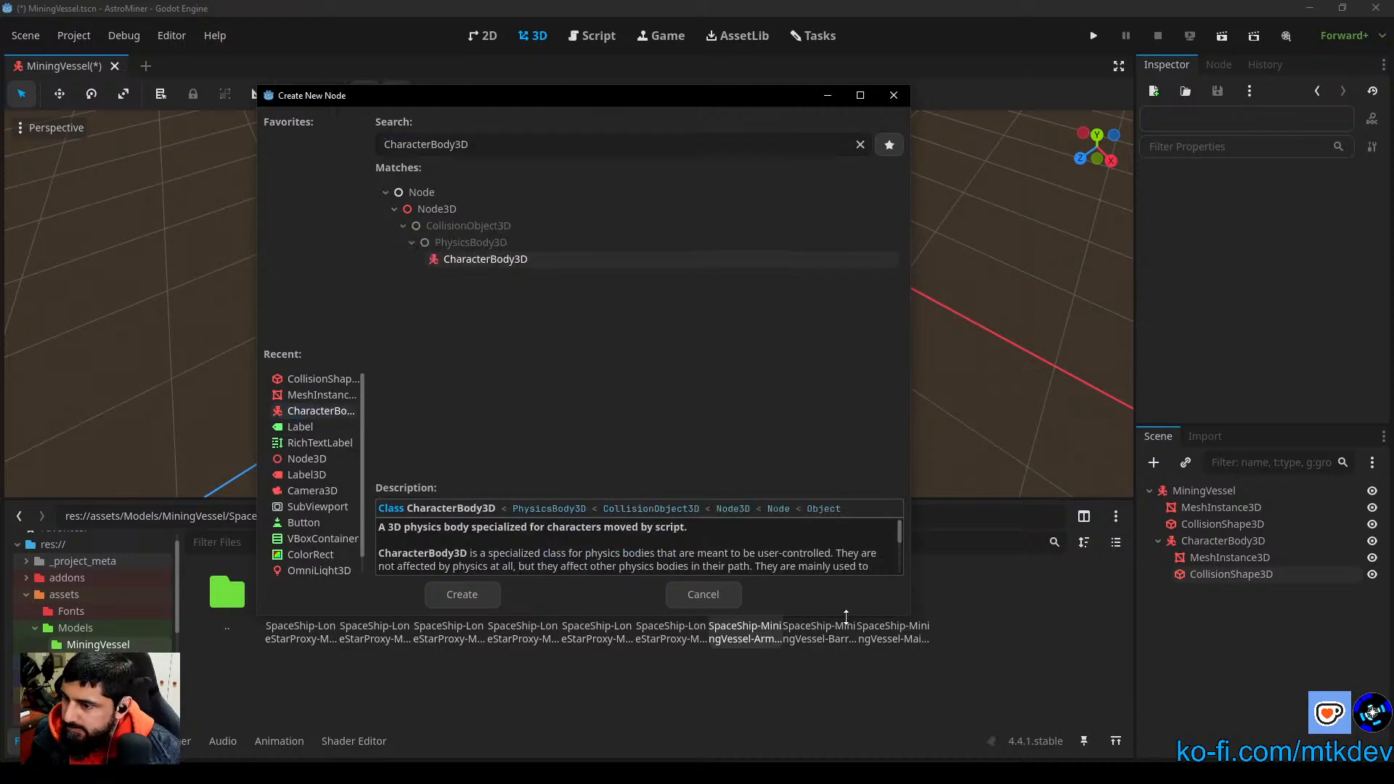
pyautogui.click(705, 596)
# Step: Add a CharacterBody3D as a child of the arms' CharacterBody3D
pyautogui.click(1204, 491)
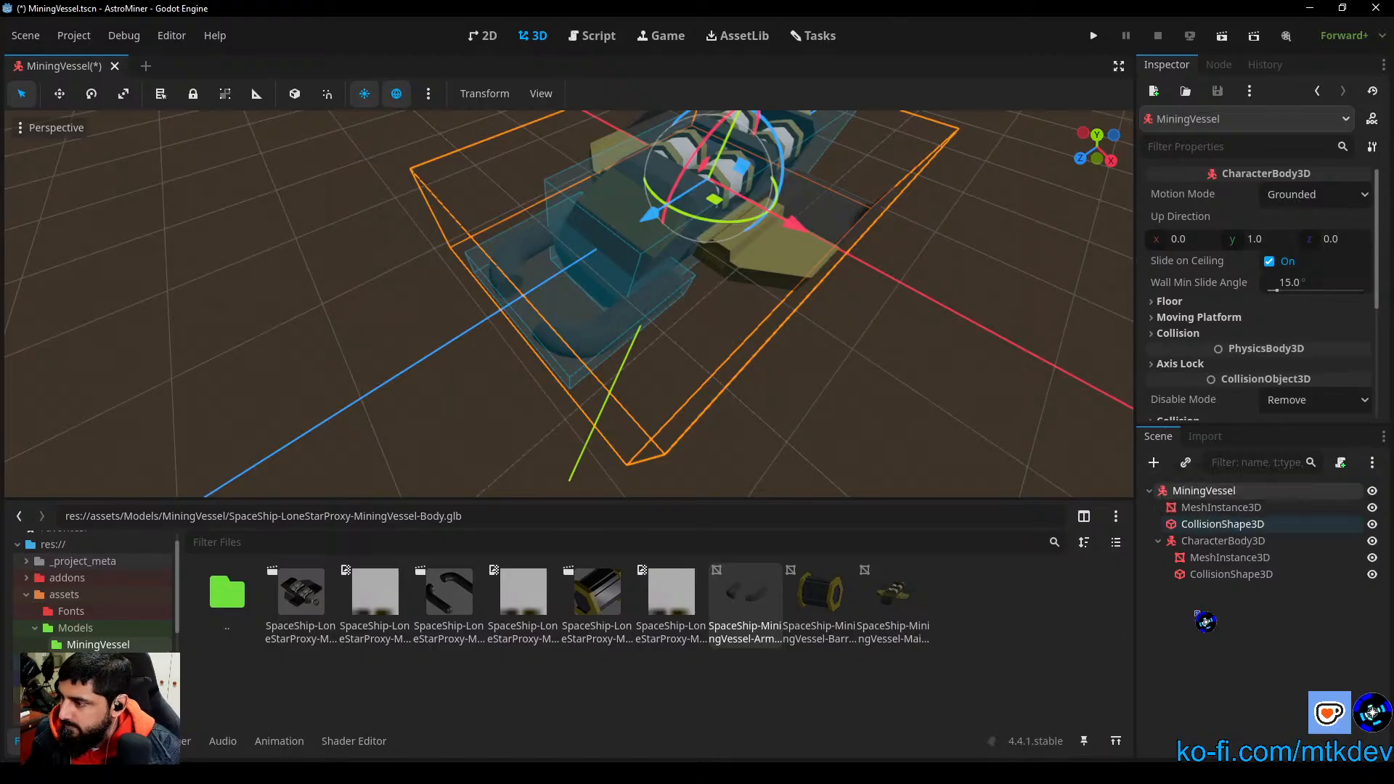
pyautogui.click(1223, 541)
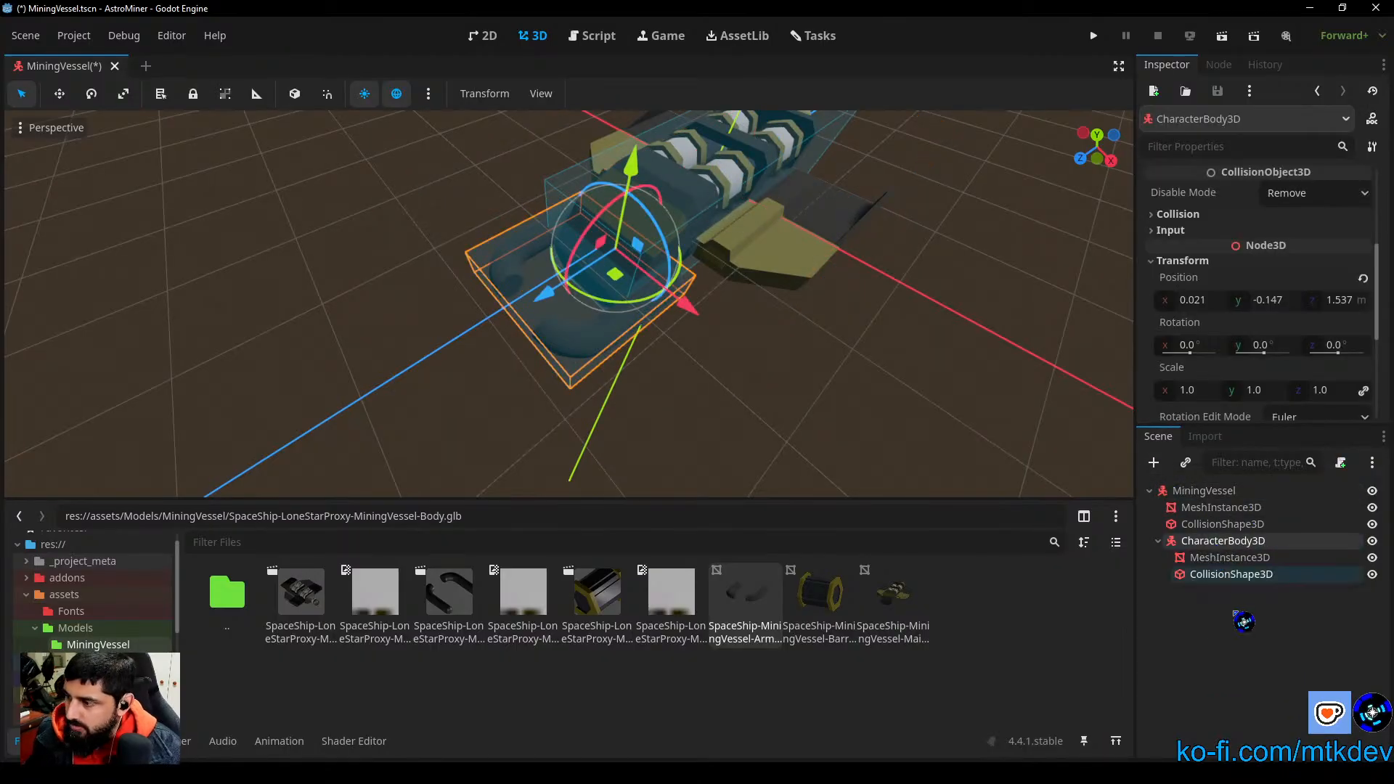
pyautogui.click(1155, 464)
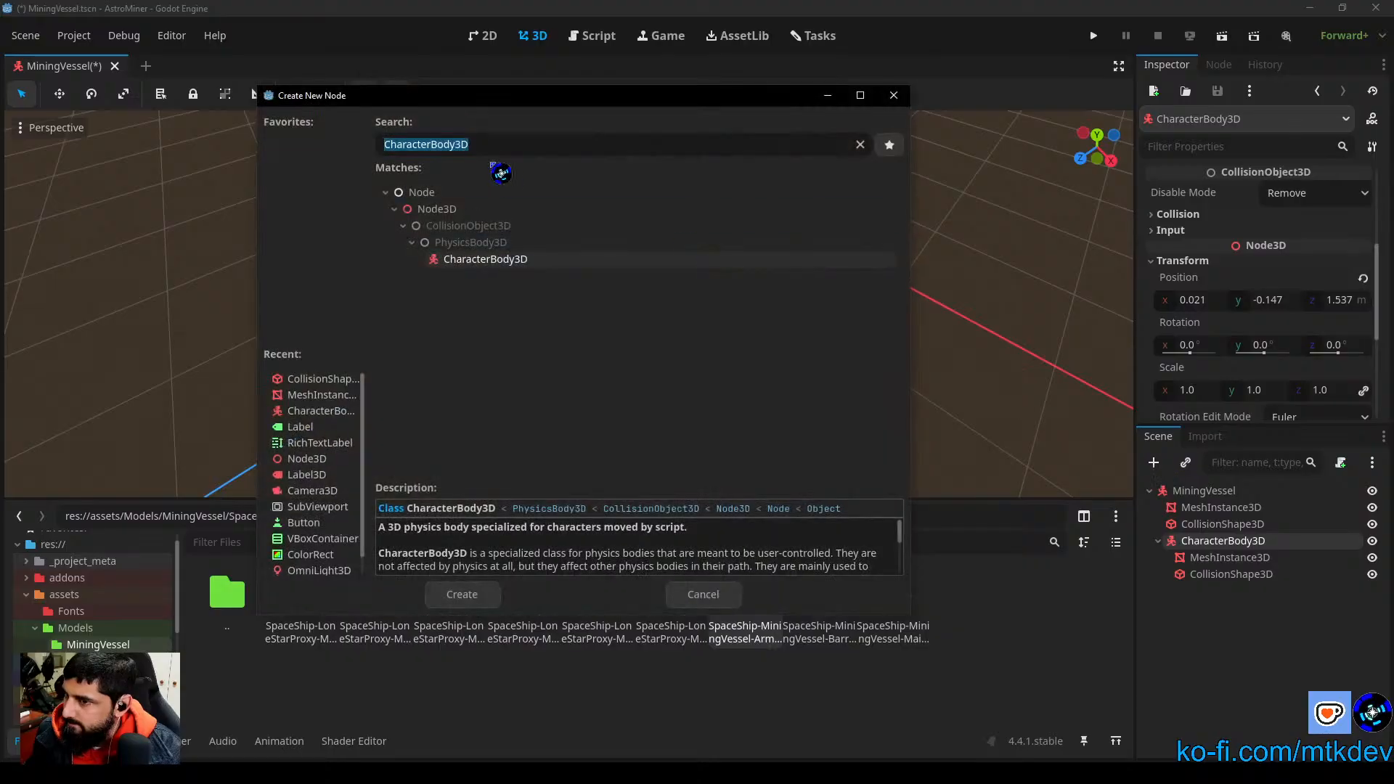
pyautogui.doubleClick(494, 260)
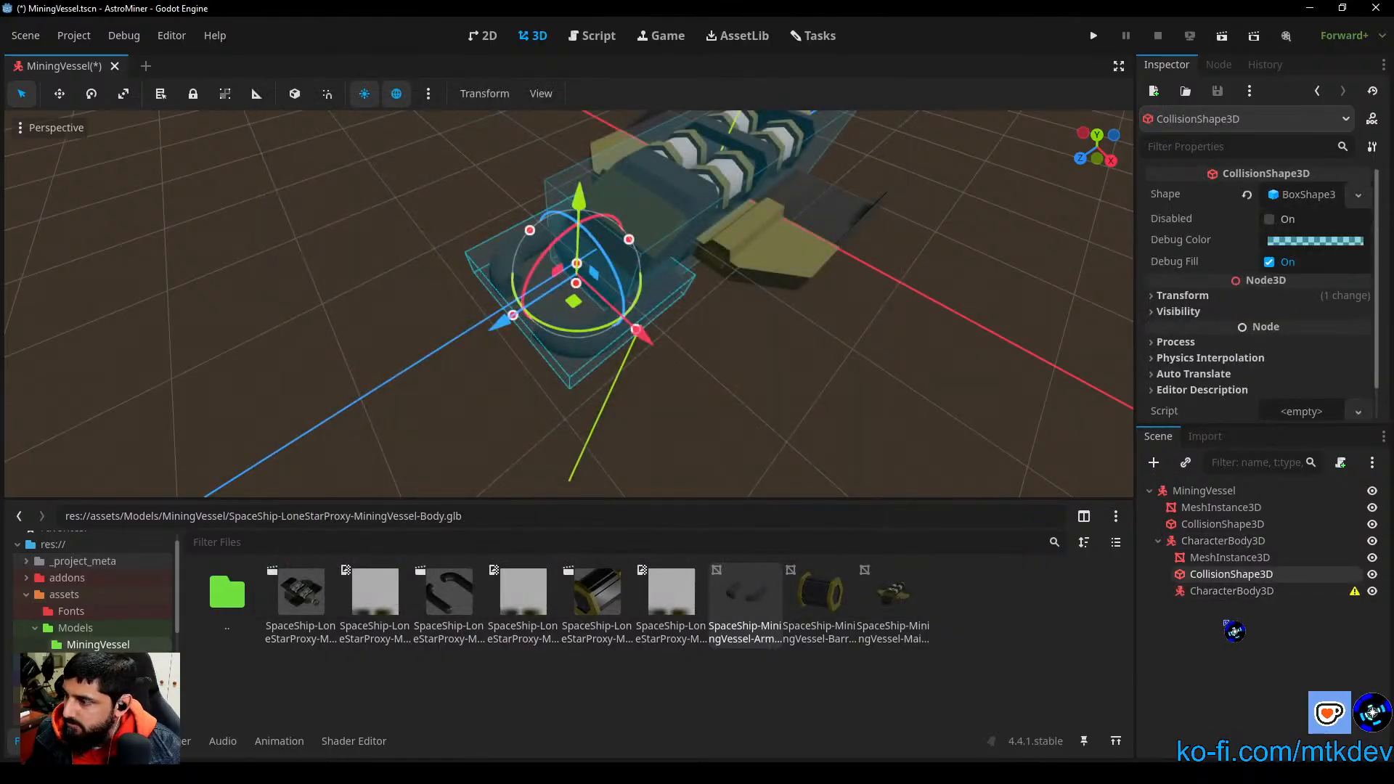
pyautogui.click(1235, 591)
# Step: Rename the arms' CharacterBody3D as GrinderArm
pyautogui.doubleClick(1225, 542)
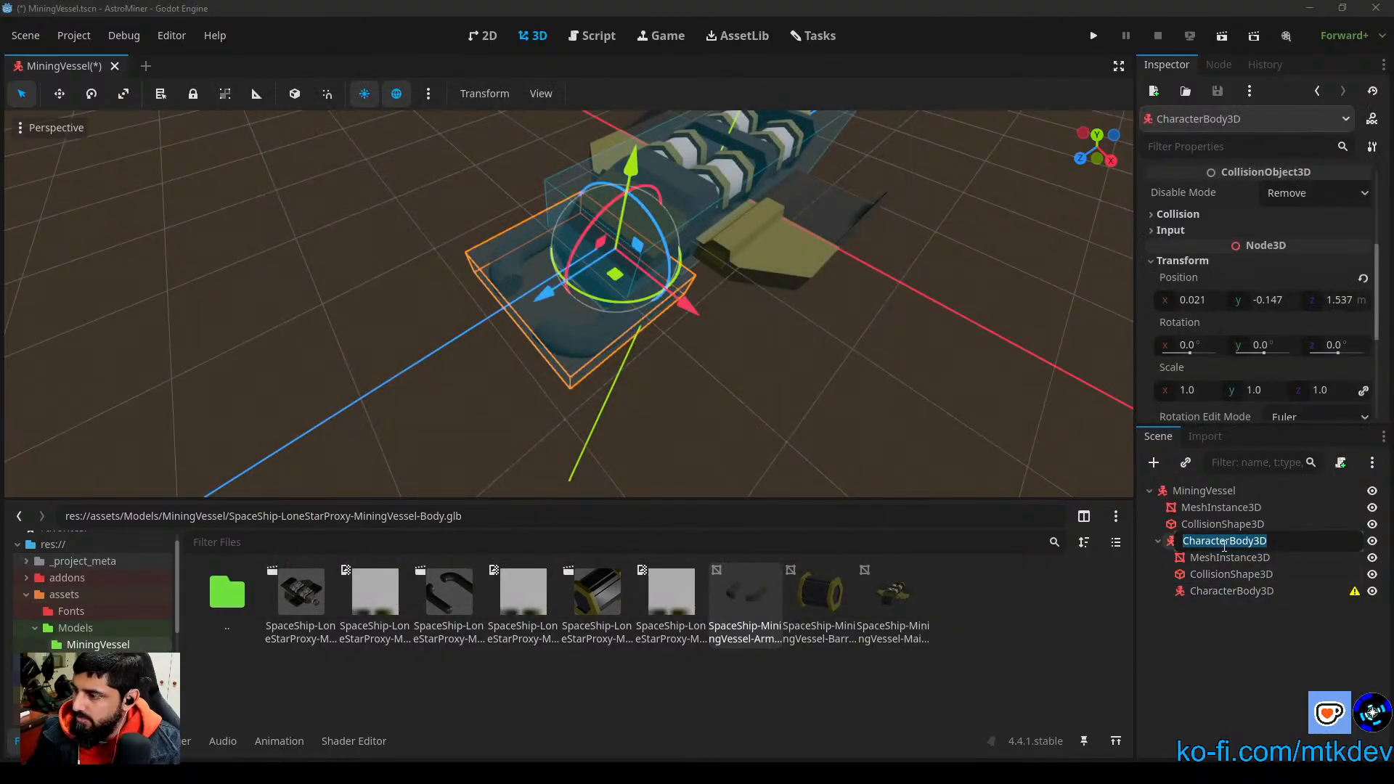
pyautogui.write('G')
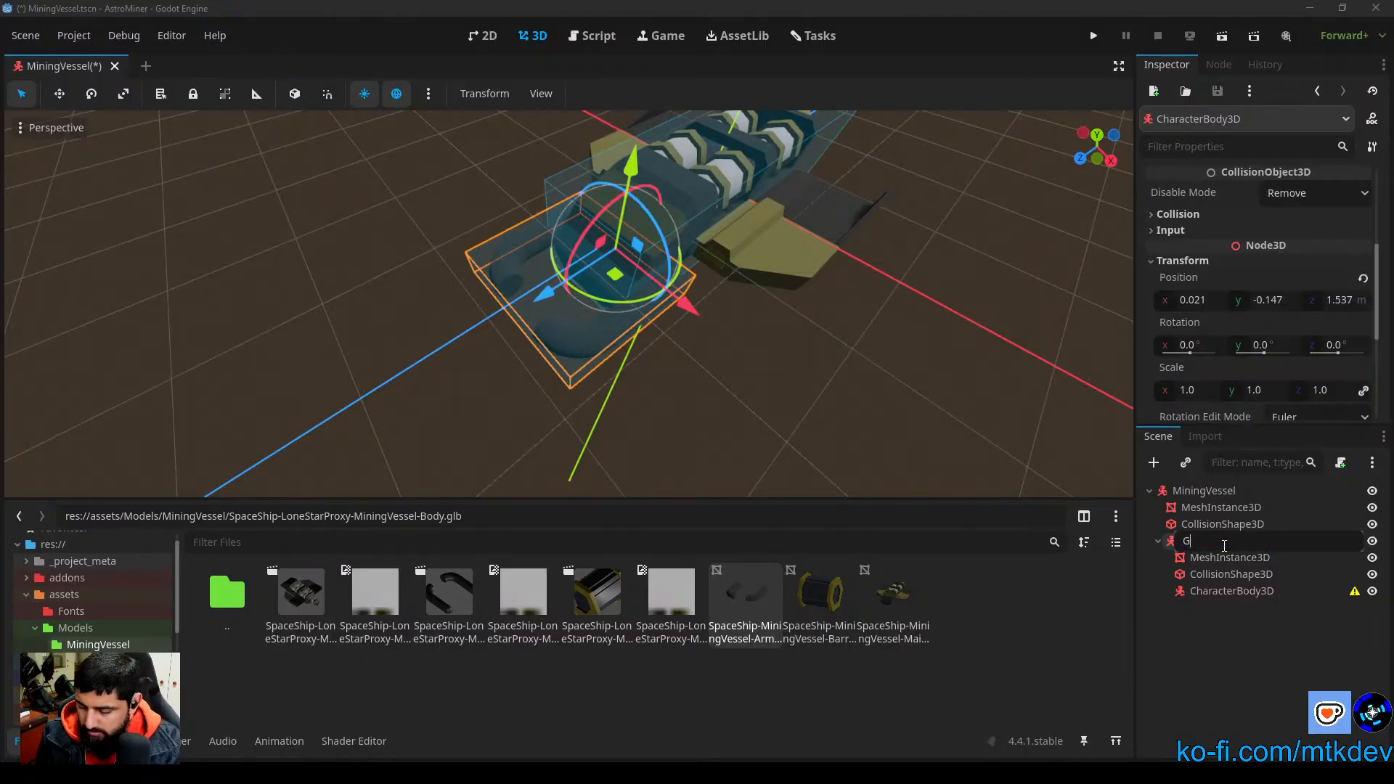
pyautogui.write('rinderAr')
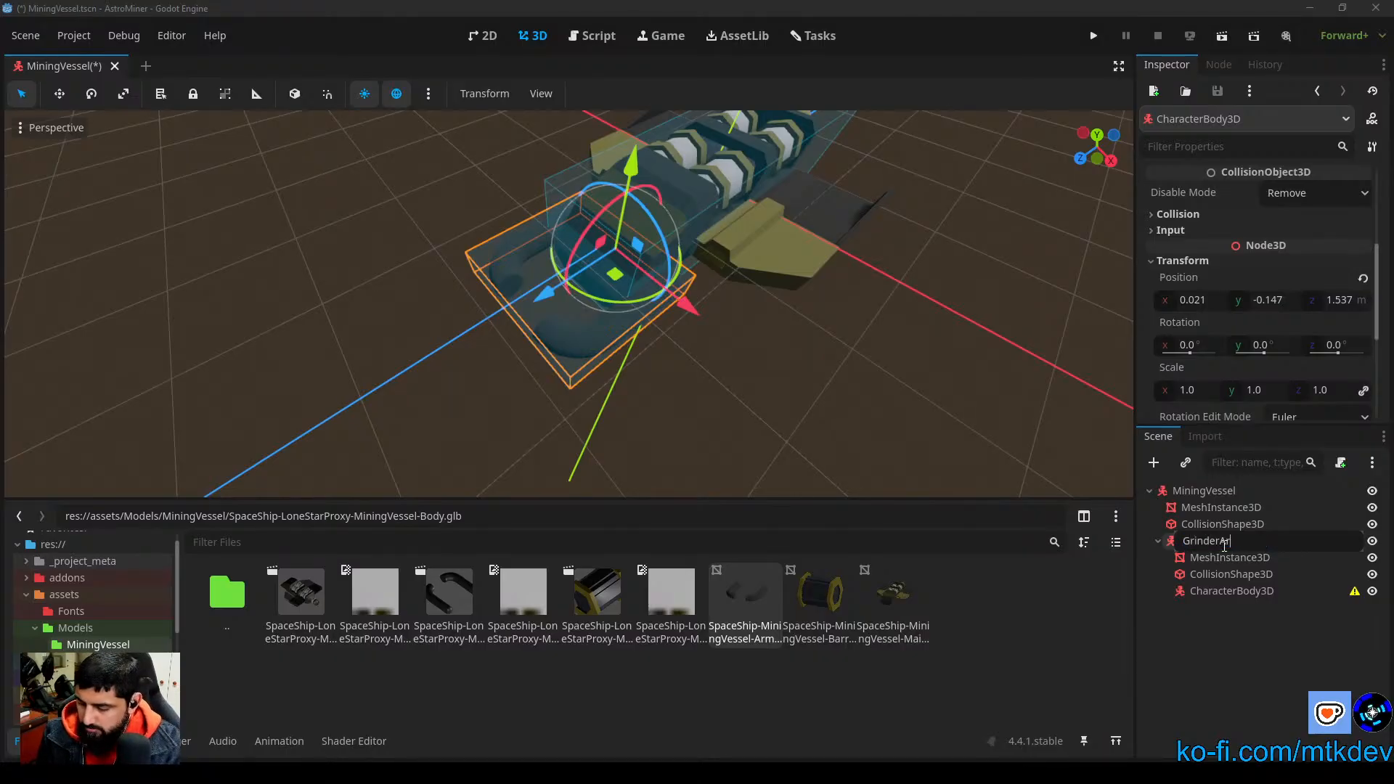
pyautogui.write('m')
pyautogui.press('Return')
# Step: Rename the new child CharacterBody3D as Grinder-Barrel
pyautogui.click(1232, 592)
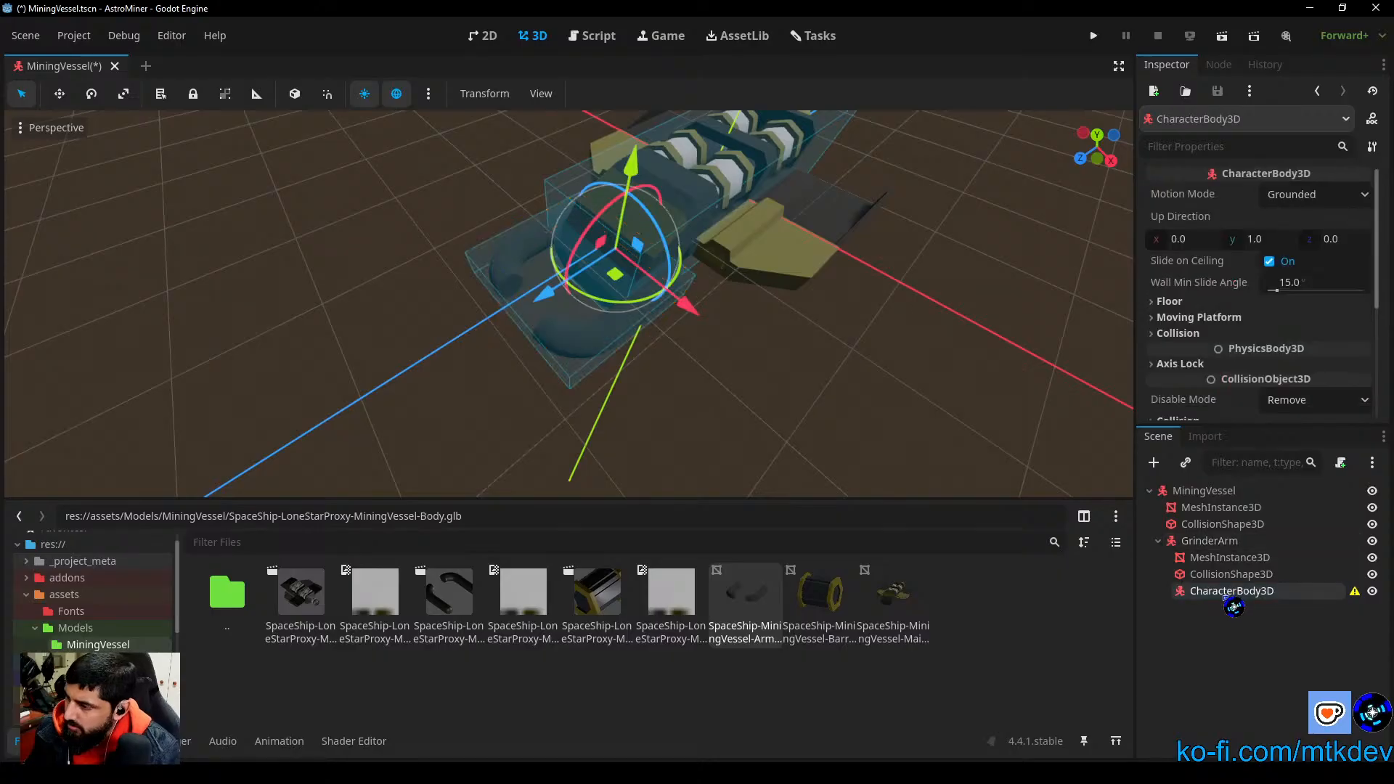
pyautogui.doubleClick(1230, 594)
pyautogui.write('Grinder-Barrel')
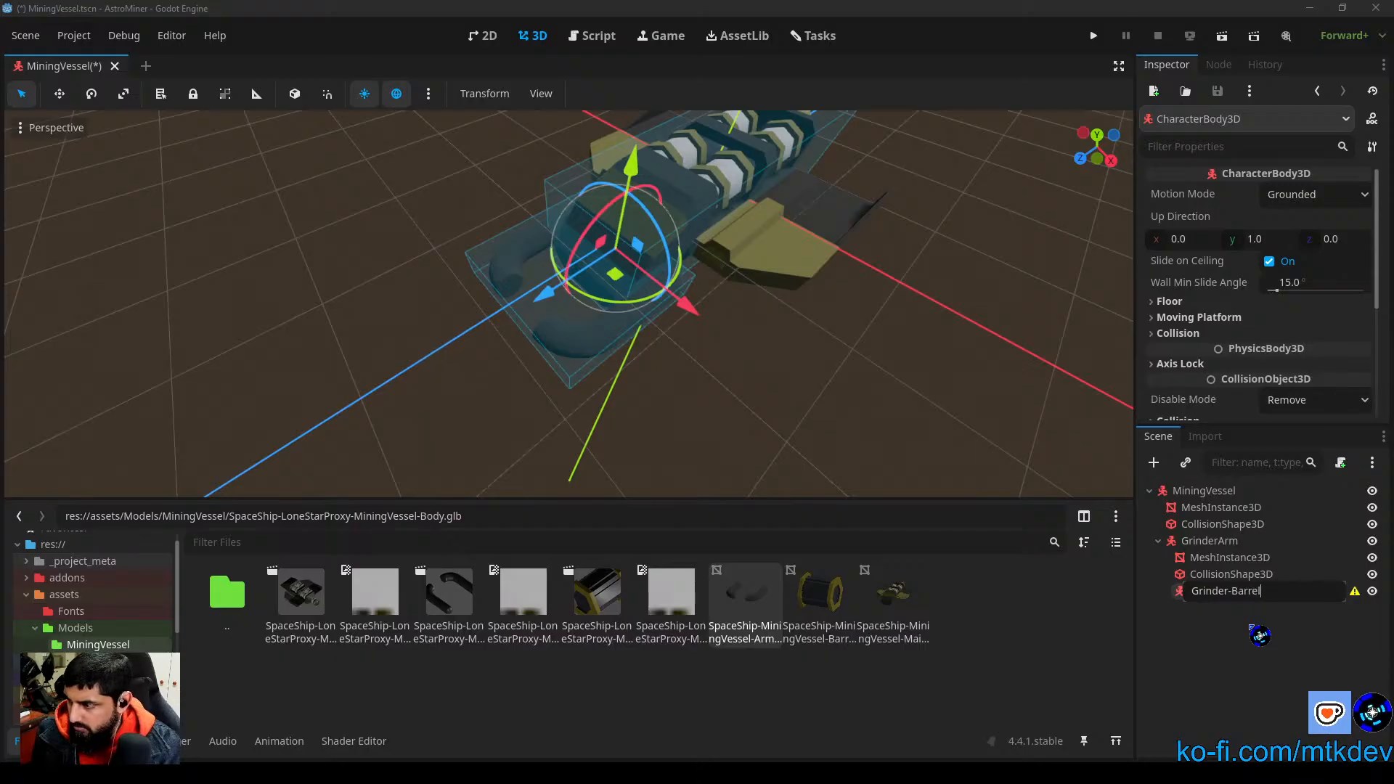
pyautogui.press('Return')
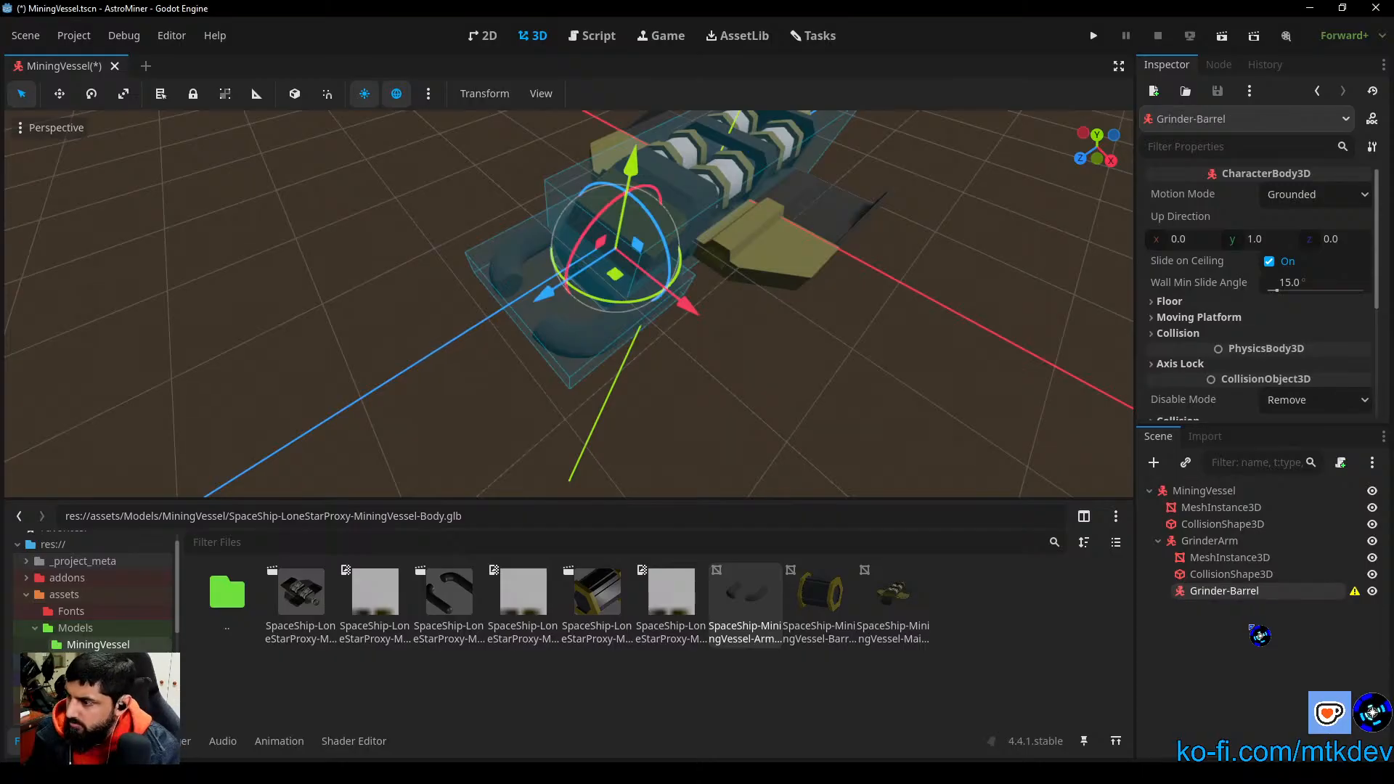
# Step: Add a hyphen to the arms body's name so it reads Grinder-Arm
pyautogui.click(1228, 541)
pyautogui.click(1221, 542)
pyautogui.click(1220, 543)
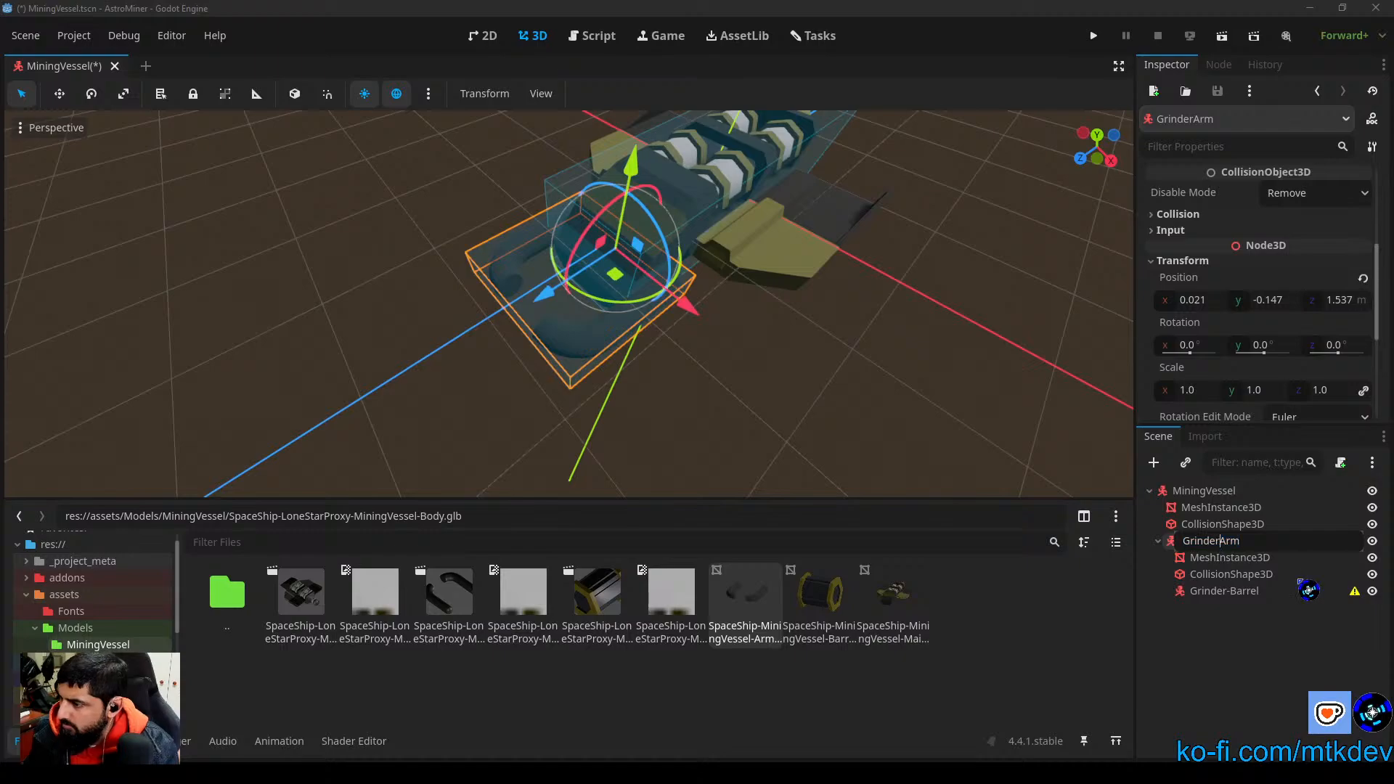
pyautogui.press('Return')
# Step: Add a MeshInstance3D under Grinder-Barrel and assign it the SpaceShip-MiningVessel barrel mesh
pyautogui.click(1229, 594)
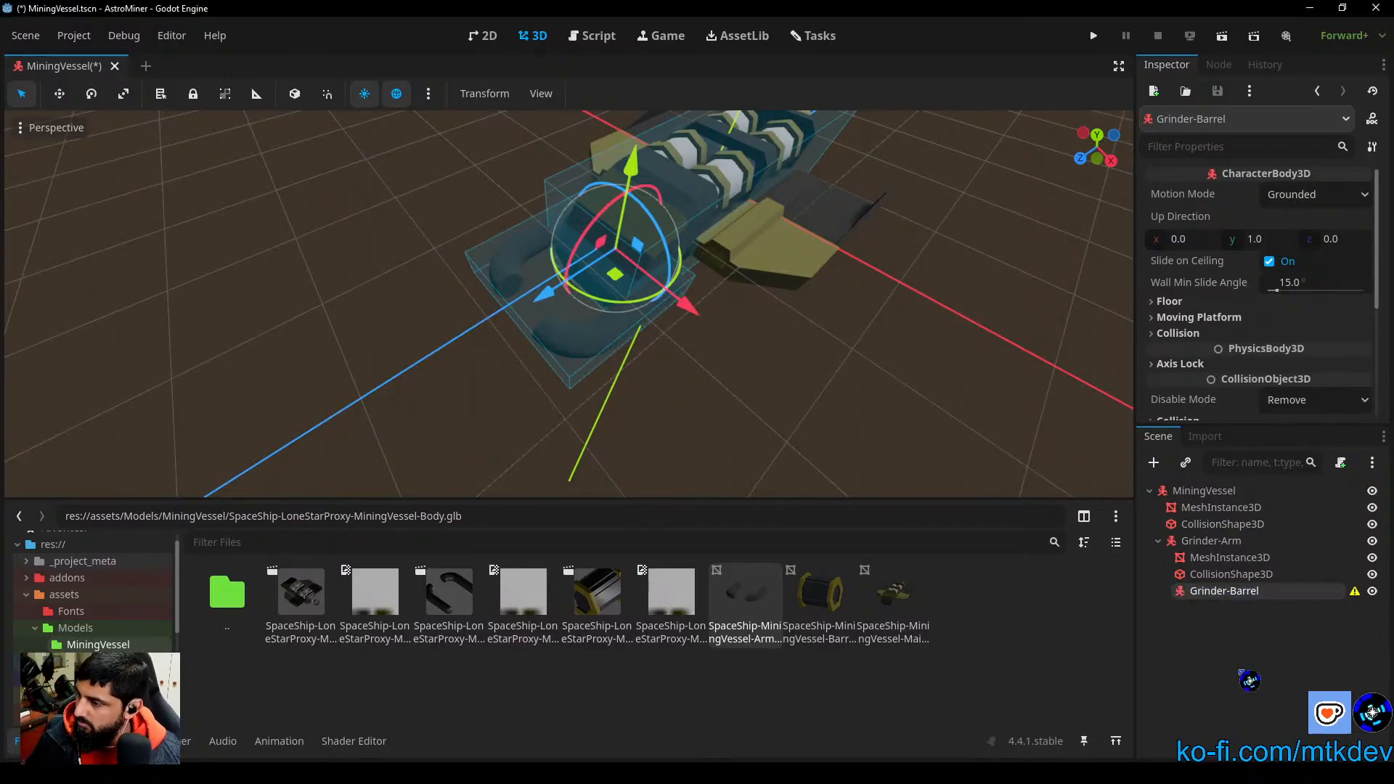
pyautogui.doubleClick(1261, 591)
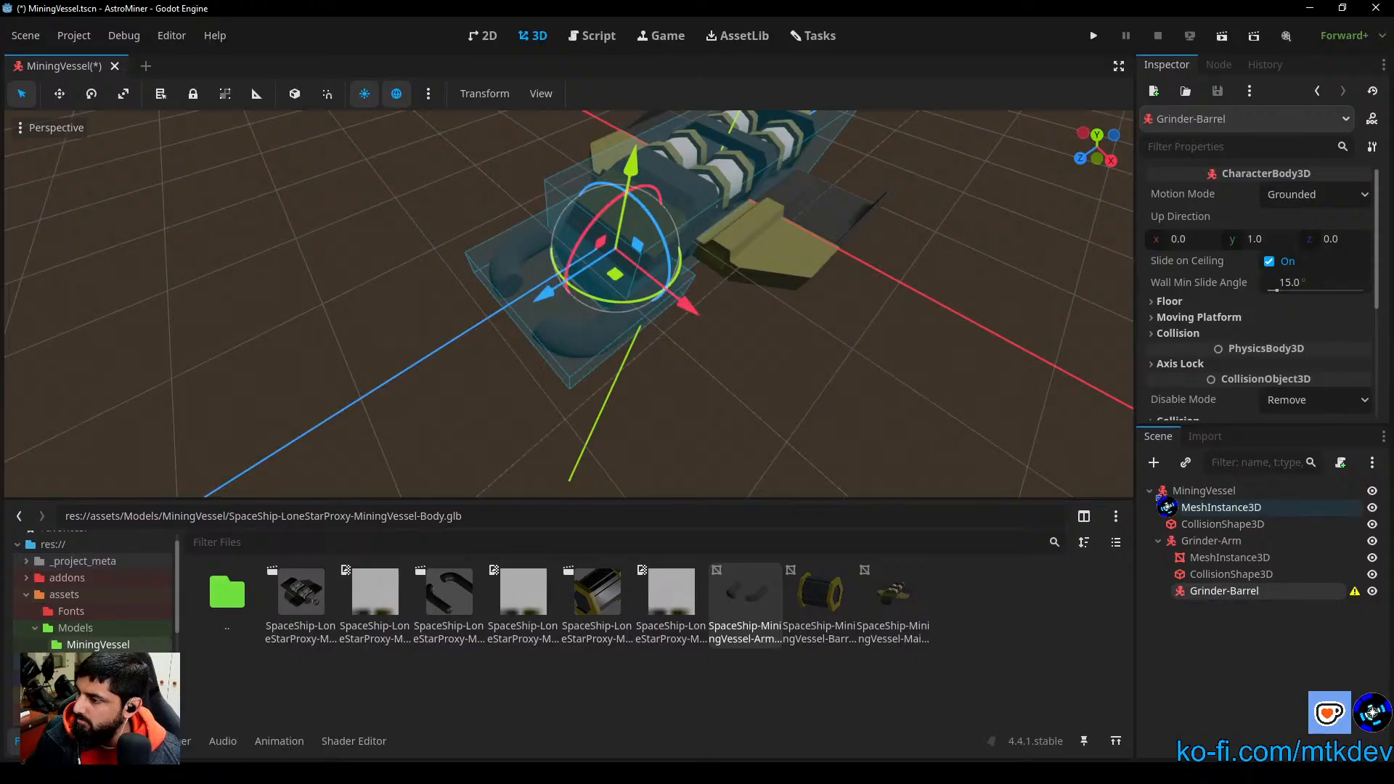
pyautogui.click(1154, 463)
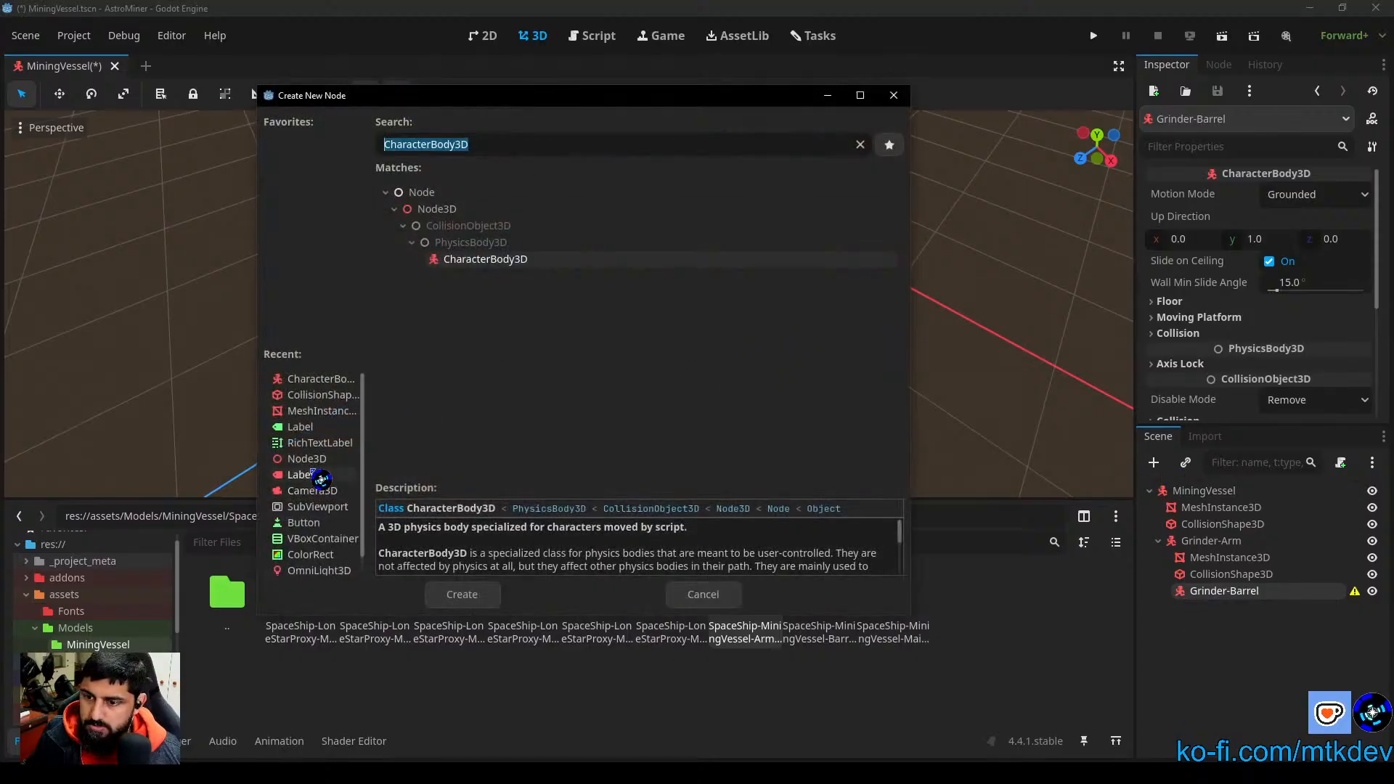
pyautogui.click(320, 411)
pyautogui.click(465, 595)
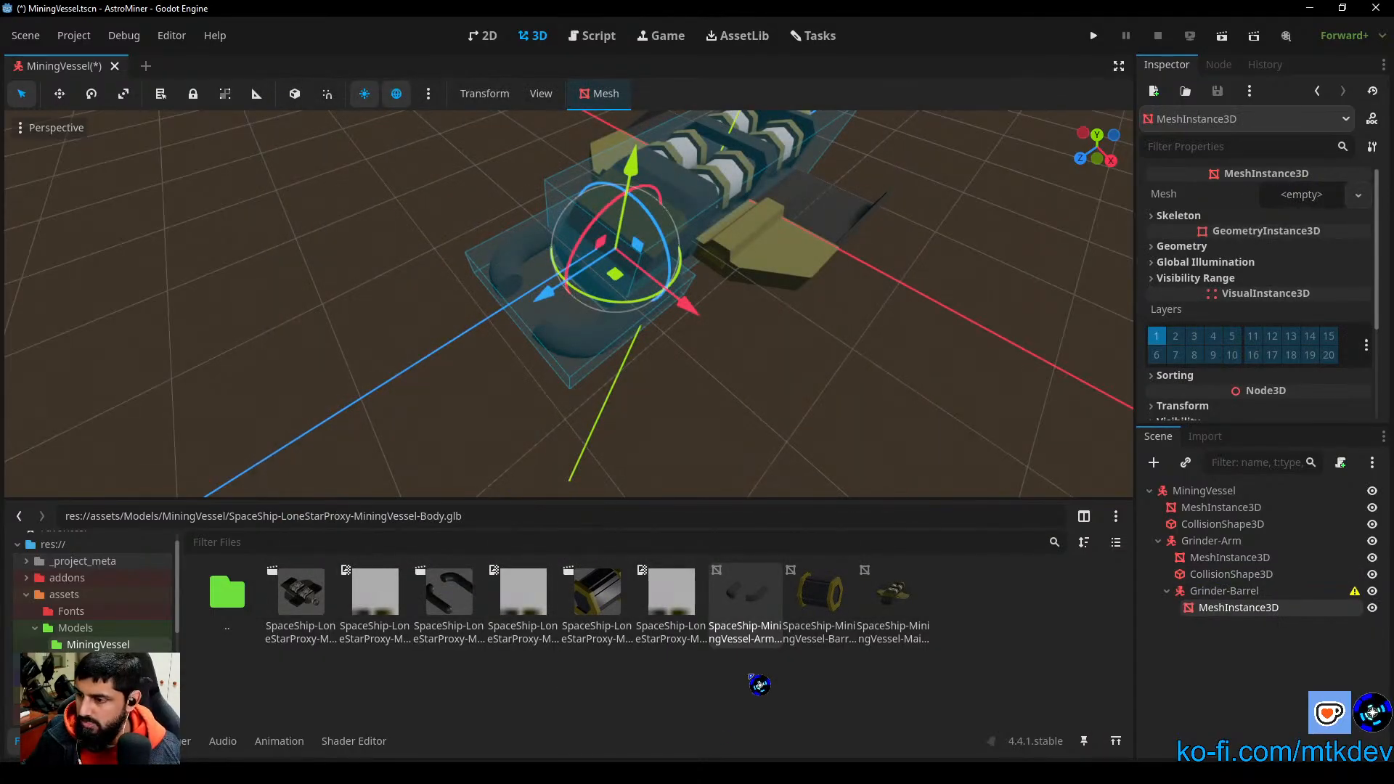
pyautogui.moveTo(827, 607); pyautogui.dragTo(1302, 196)
# Step: Move the barrel mesh forward along Z, out of the hull toward the front ends of the arms
pyautogui.moveTo(874, 430)
pyautogui.mouseDown(button='right')
pyautogui.moveTo(908, 356)
pyautogui.moveTo(875, 430)
pyautogui.moveTo(836, 418)
pyautogui.moveTo(875, 430)
pyautogui.mouseUp(button='right')
pyautogui.press('f')
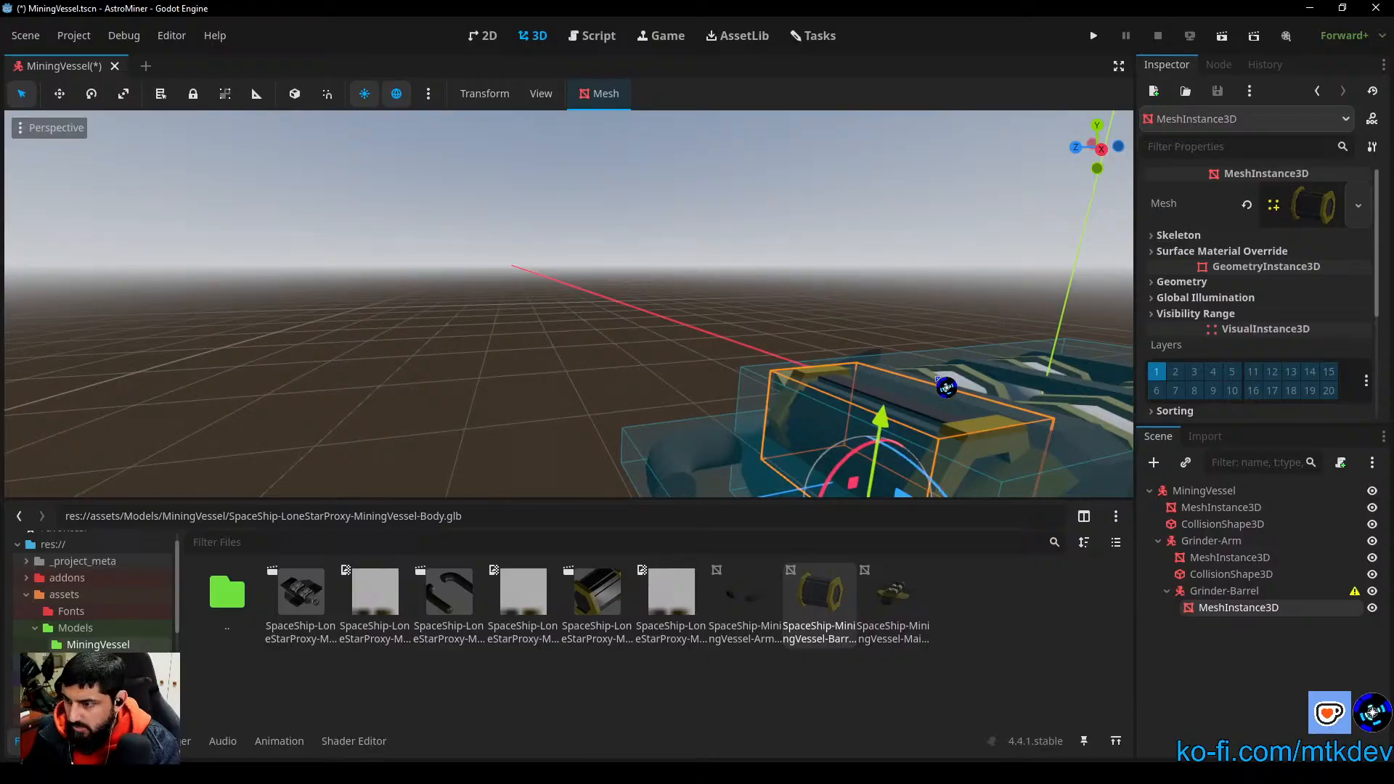
pyautogui.press('f')
pyautogui.scroll(12, 656, 405)
pyautogui.moveTo(663, 463); pyautogui.dragTo(812, 313, button='middle')
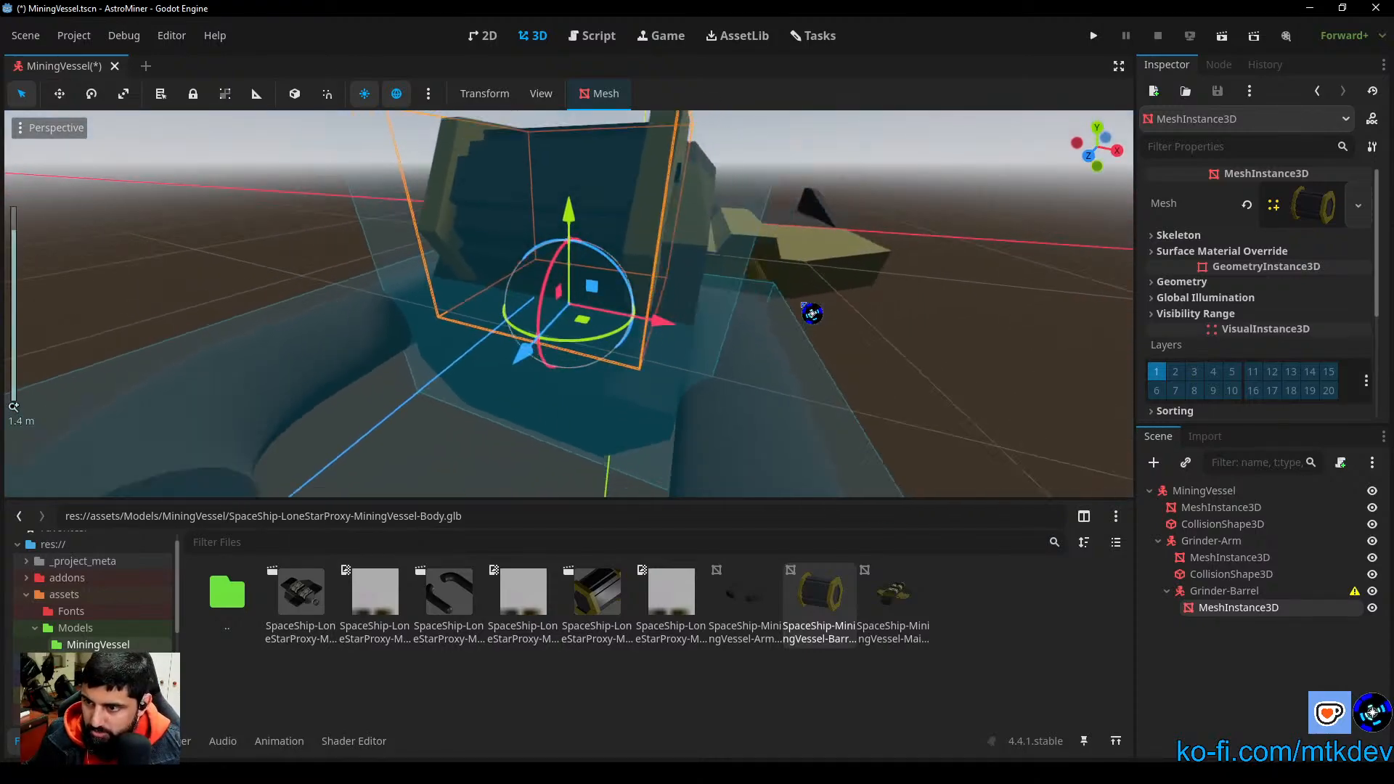
pyautogui.scroll(-2, 812, 314)
pyautogui.moveTo(541, 361); pyautogui.dragTo(159, 673)
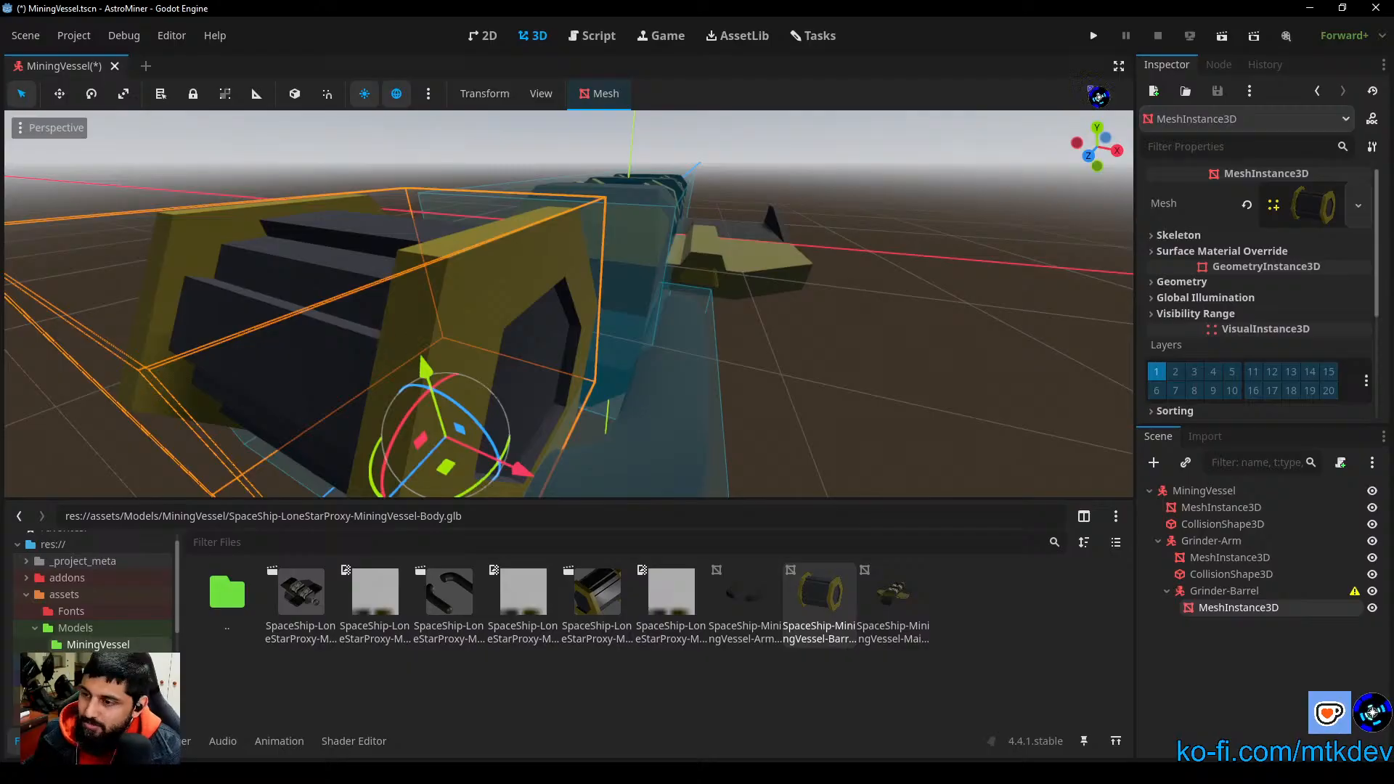
# Step: Shift the barrel mesh slightly further forward along Z in the right view, past the arm tips
pyautogui.click(1118, 152)
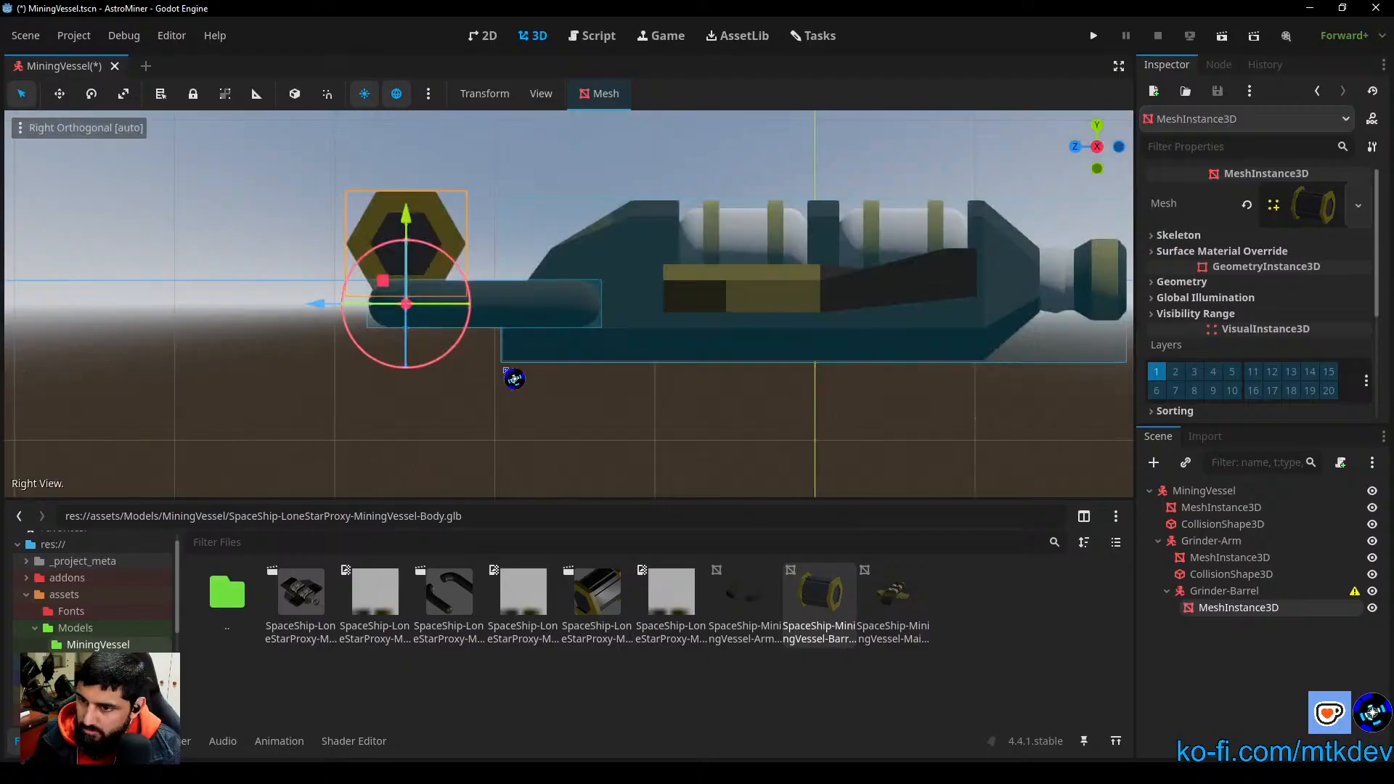
pyautogui.scroll(5, 514, 378)
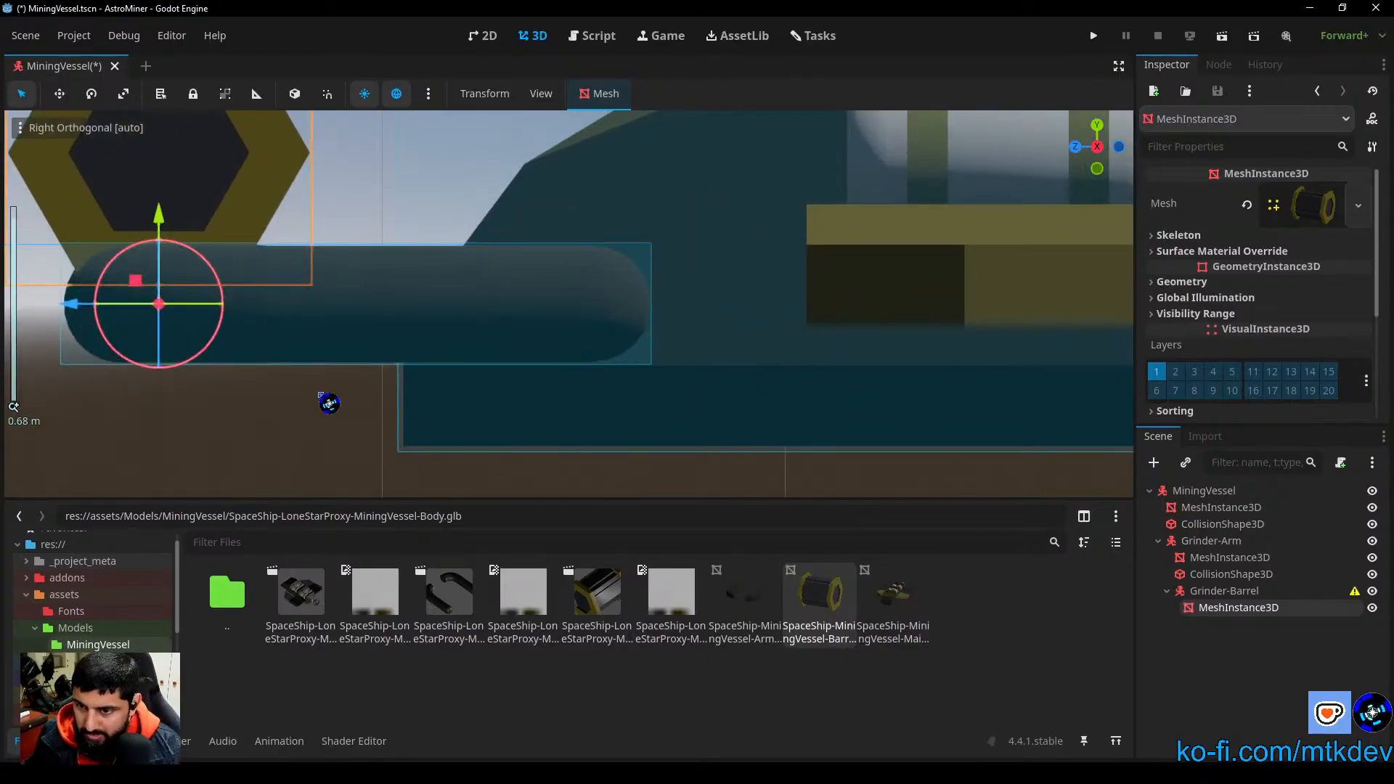
pyautogui.keyDown('shift'); pyautogui.moveTo(330, 403); pyautogui.dragTo(1031, 395, button='middle'); pyautogui.keyUp('shift')
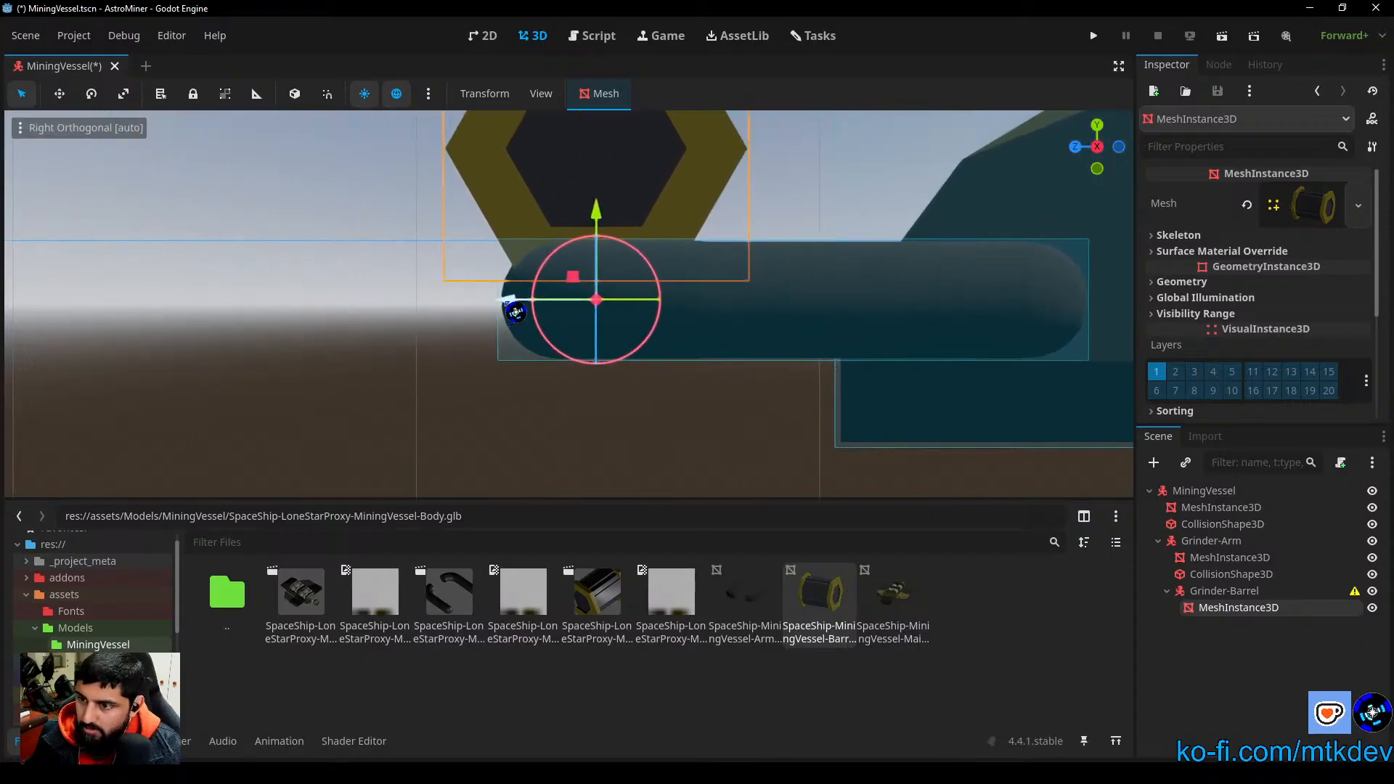
pyautogui.moveTo(507, 300); pyautogui.dragTo(465, 303)
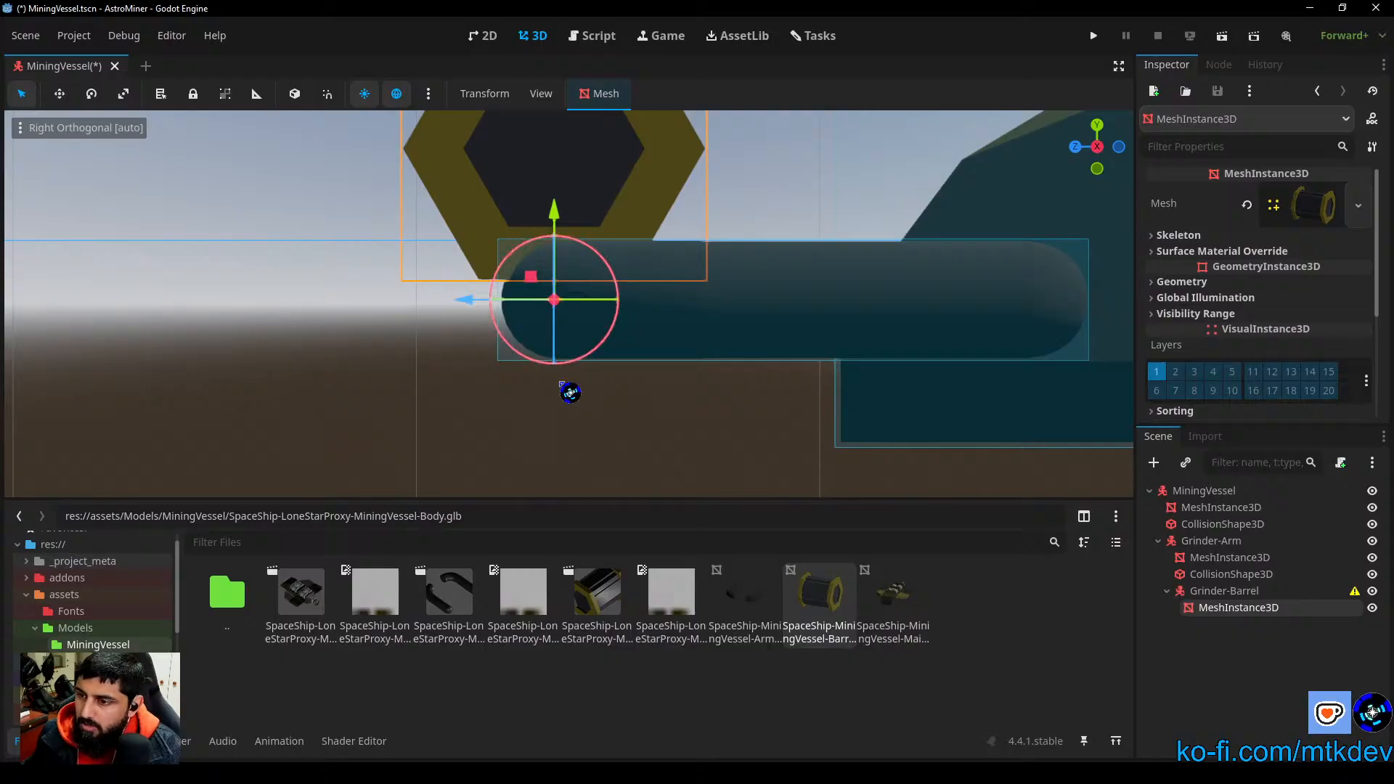
# Step: Lower the barrel mesh by about 0.366 along Y in the front view to centre it on the arms' height
pyautogui.moveTo(1077, 148); pyautogui.dragTo(1072, 148)
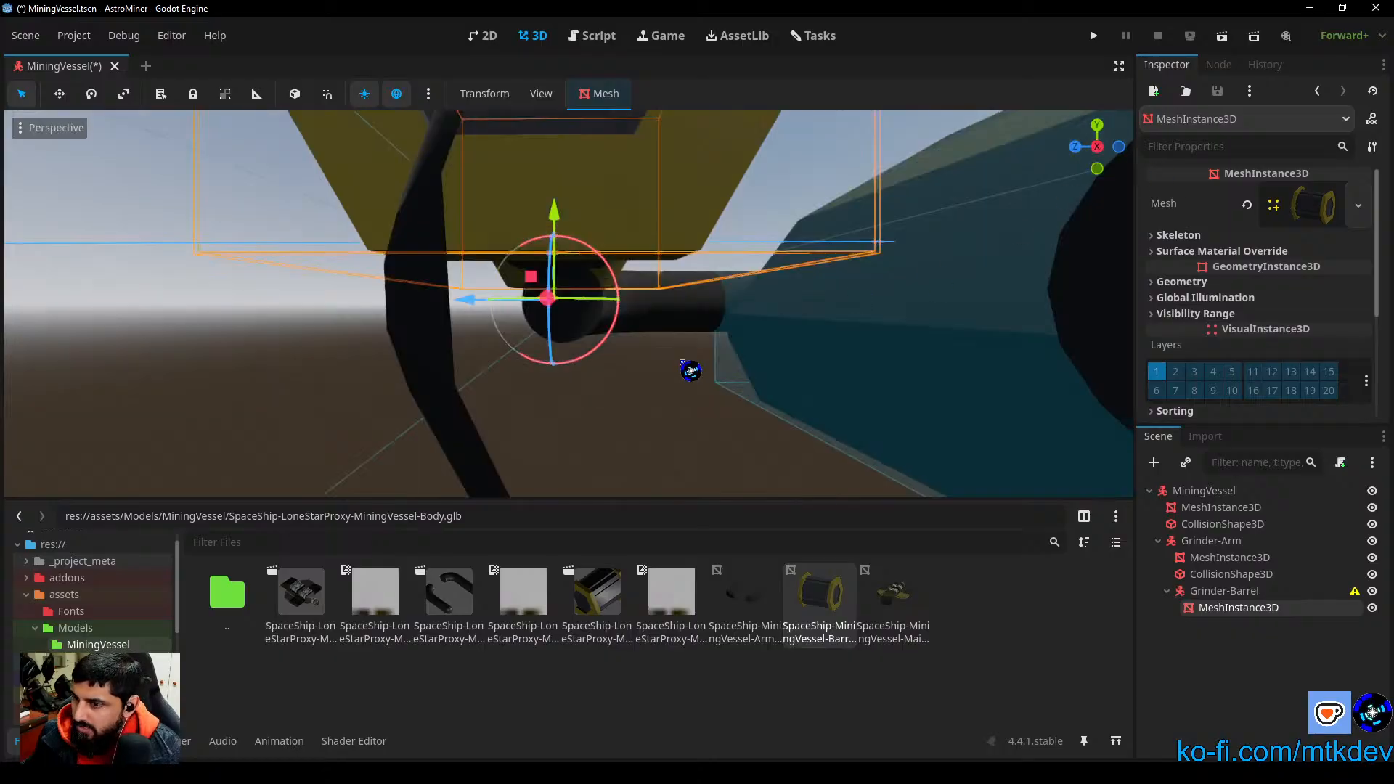
pyautogui.click(1078, 148)
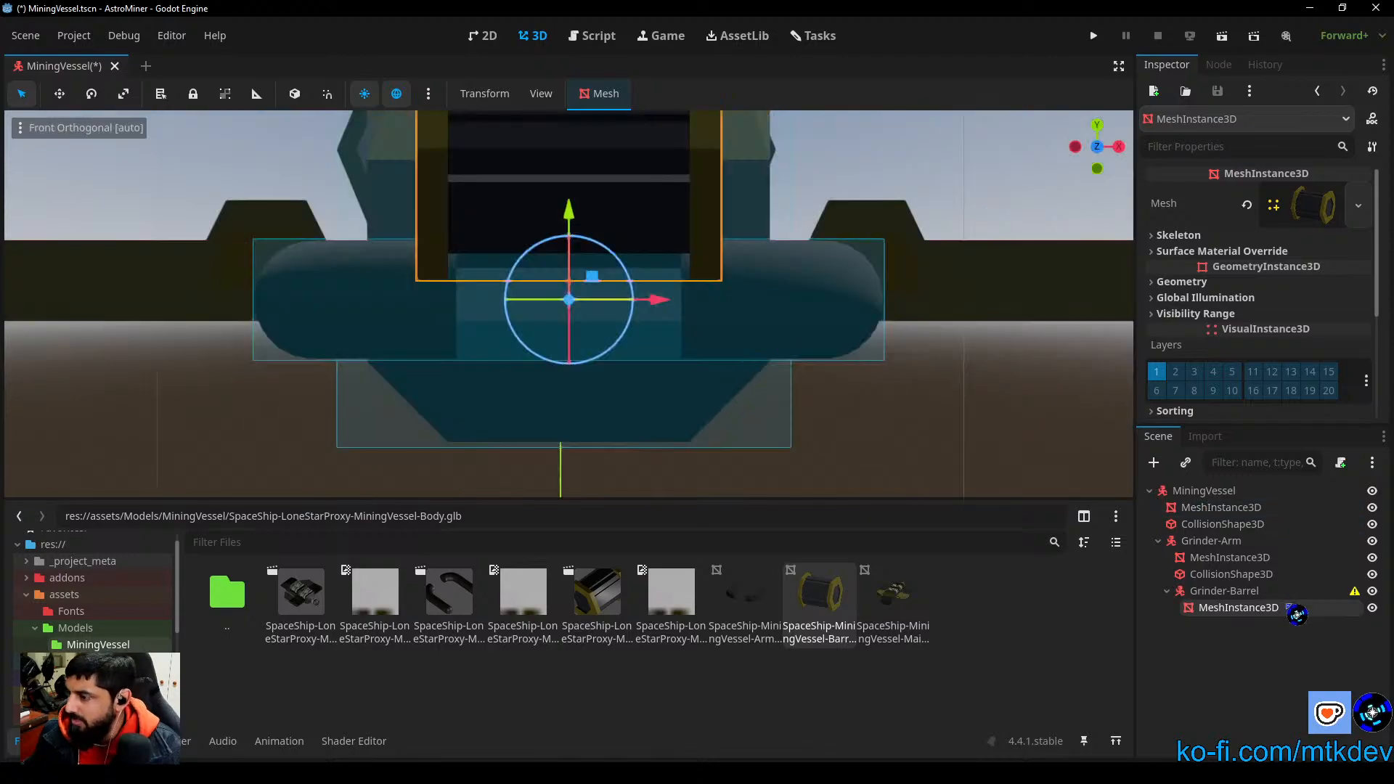
pyautogui.click(1263, 663)
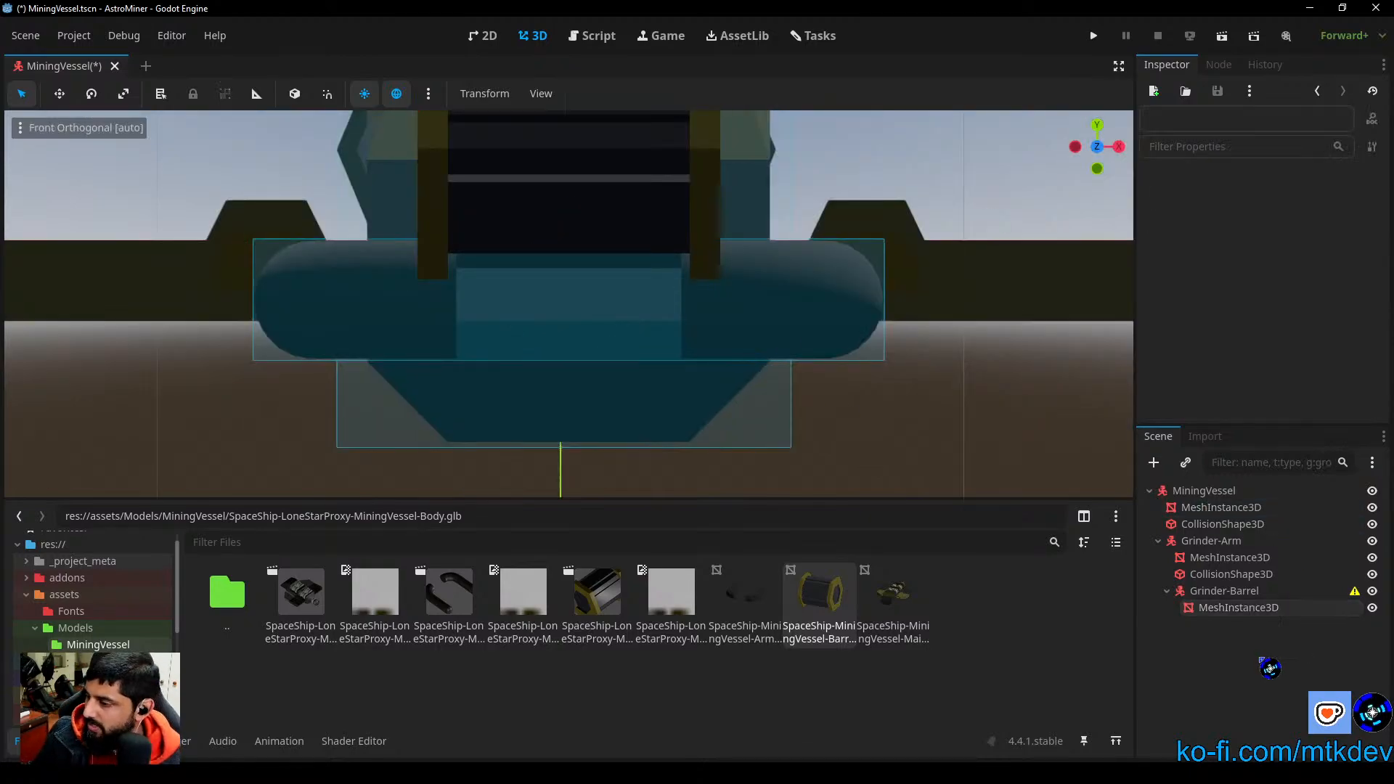
pyautogui.click(1243, 608)
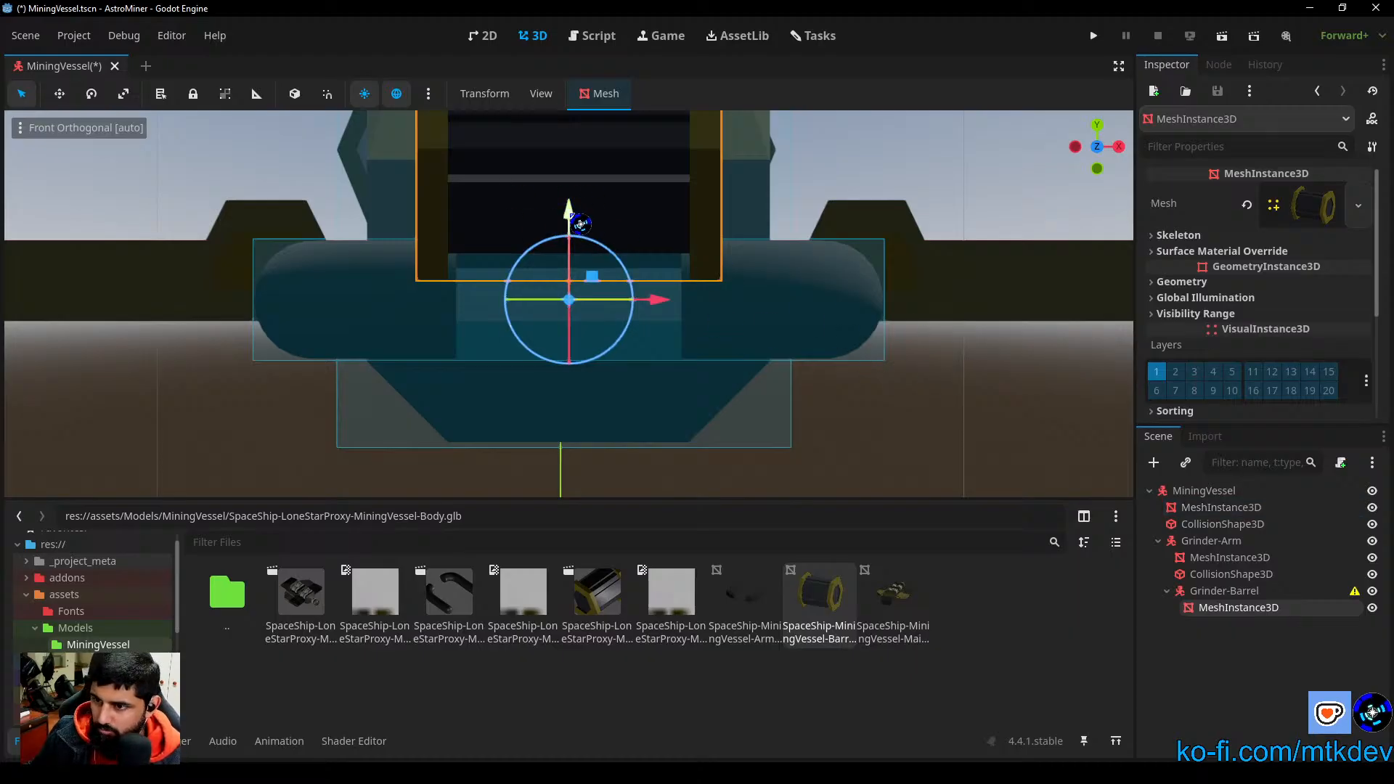
pyautogui.moveTo(581, 221); pyautogui.dragTo(592, 371)
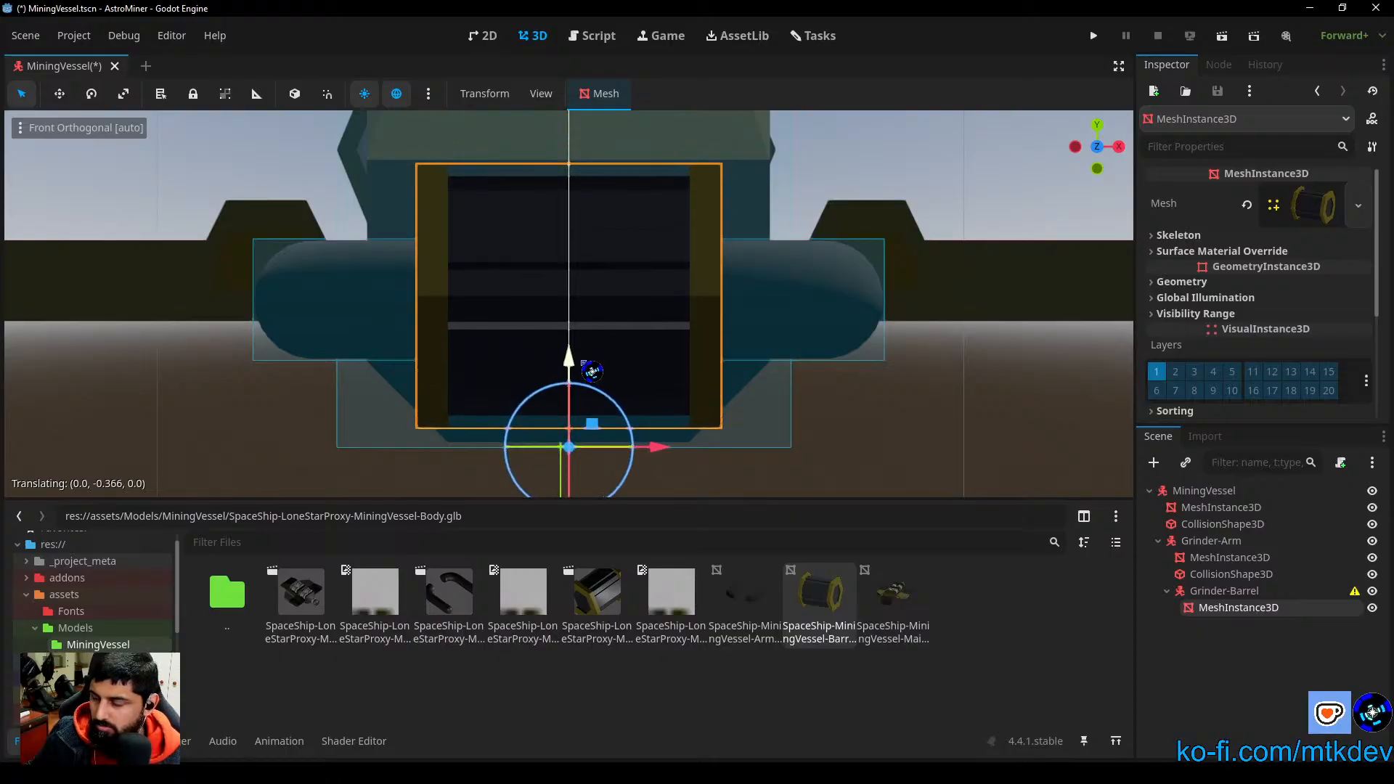
pyautogui.moveTo(592, 371); pyautogui.dragTo(592, 372)
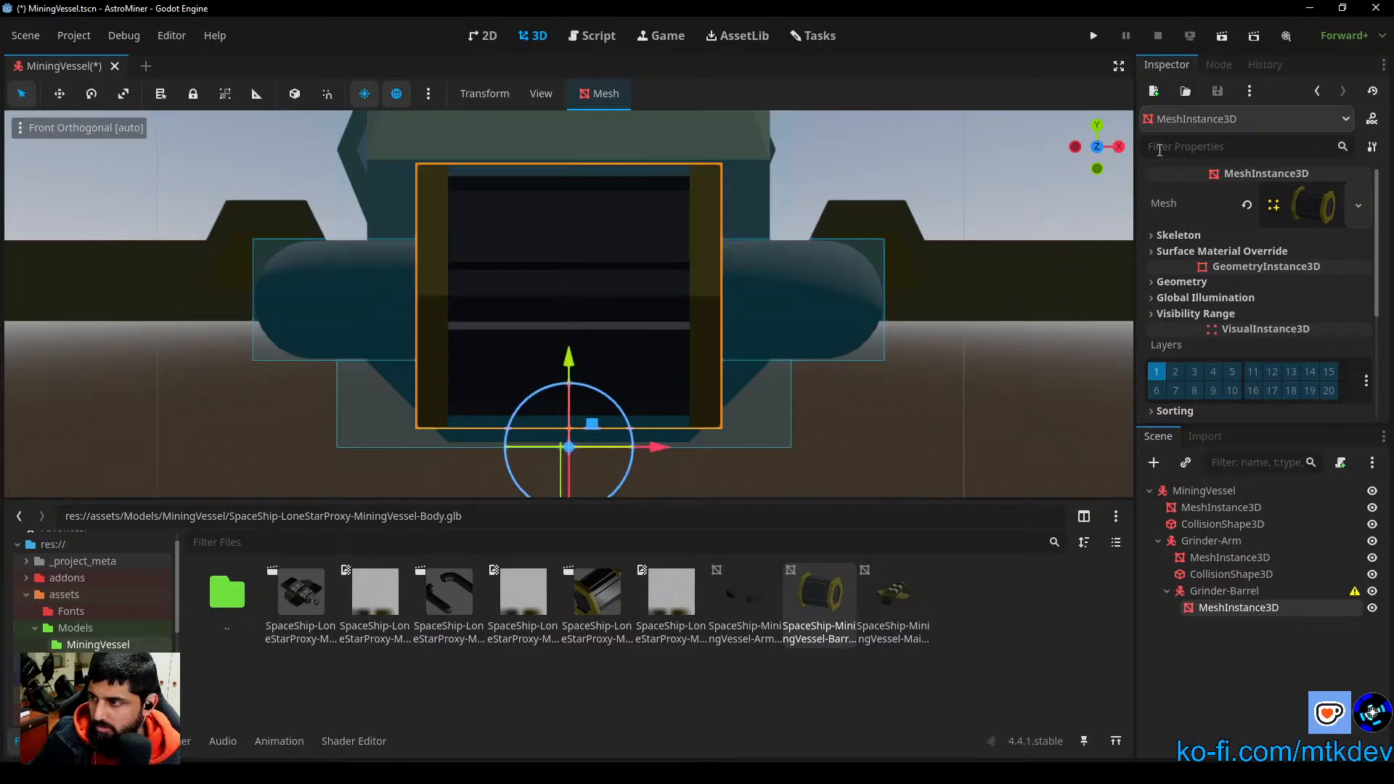
# Step: Move the barrel mesh back toward the hull by 0.025 along Z in the right view
pyautogui.click(1118, 150)
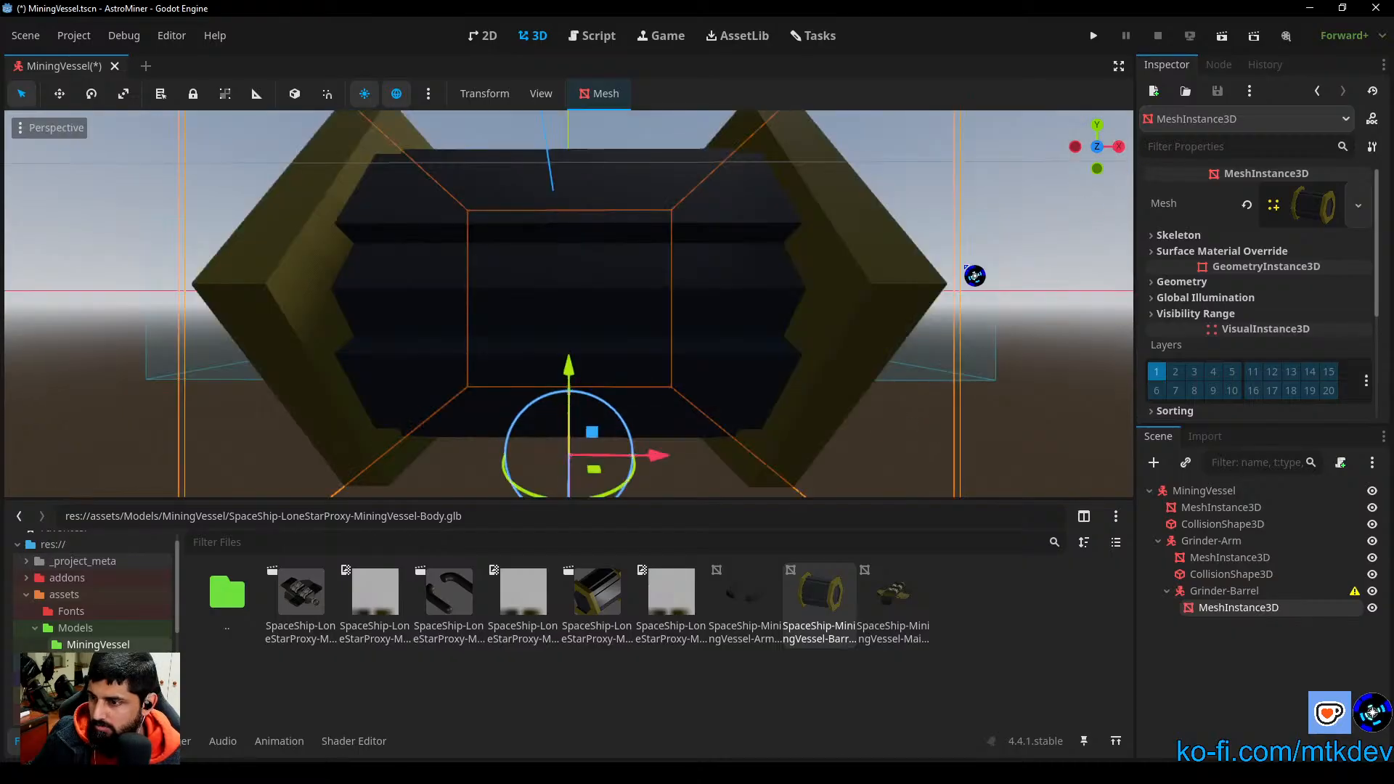
pyautogui.moveTo(1120, 149); pyautogui.dragTo(1119, 149)
pyautogui.click(1120, 149)
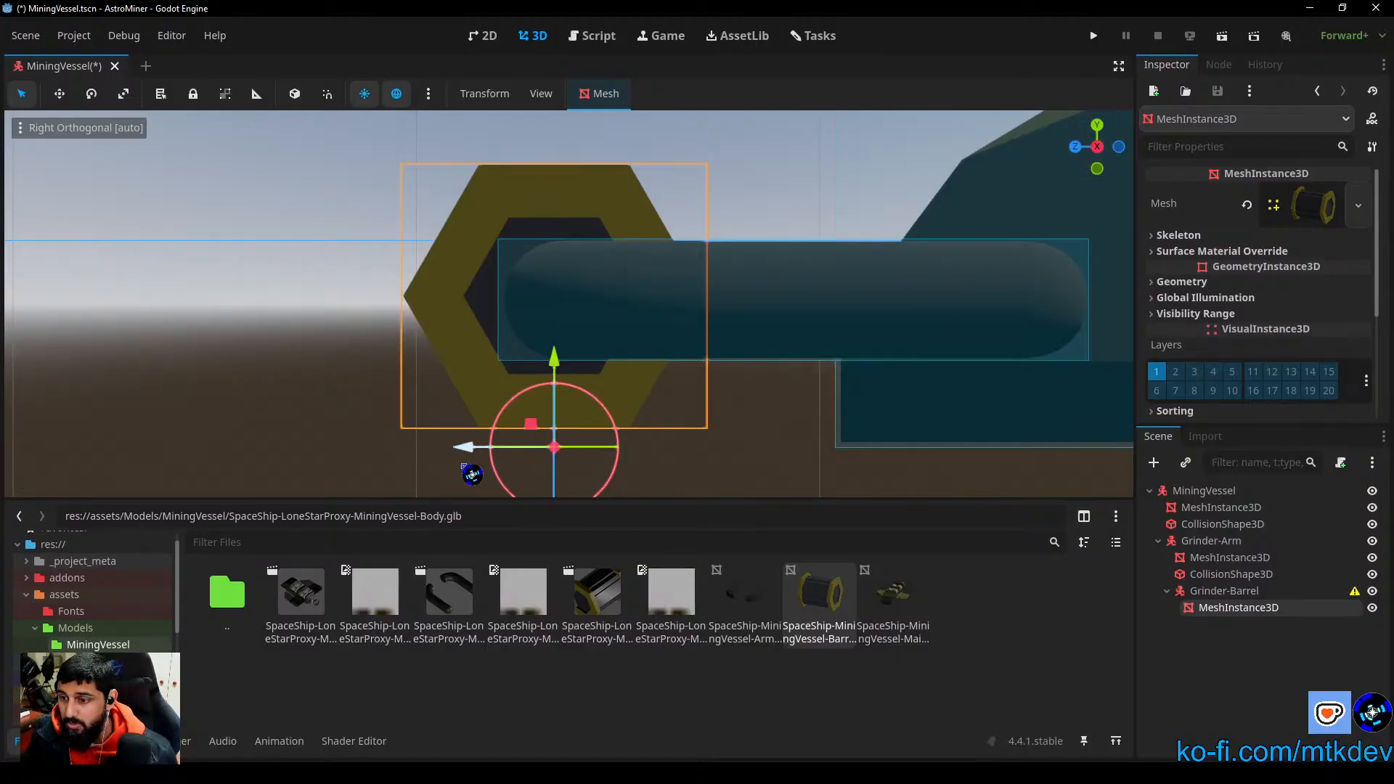
pyautogui.press('g')
pyautogui.press('z')
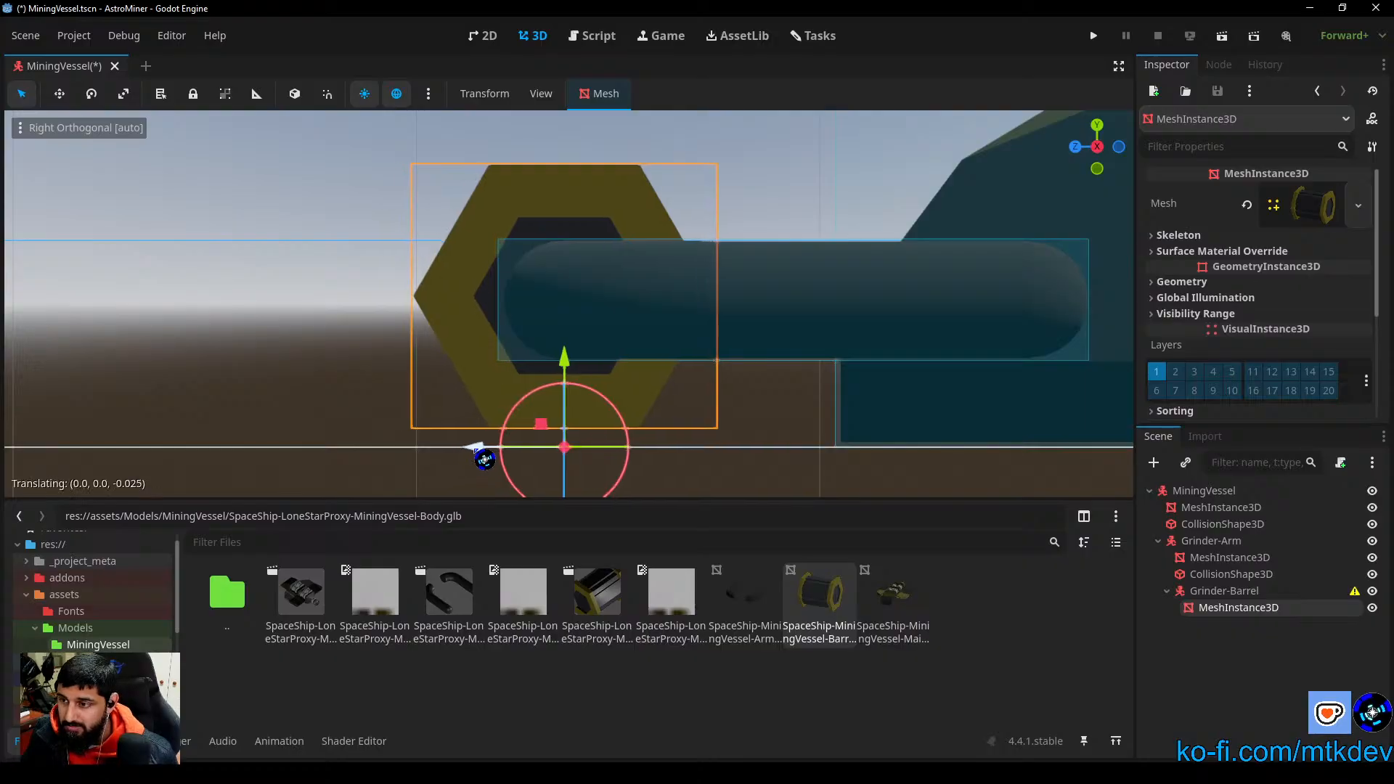
pyautogui.click(484, 459)
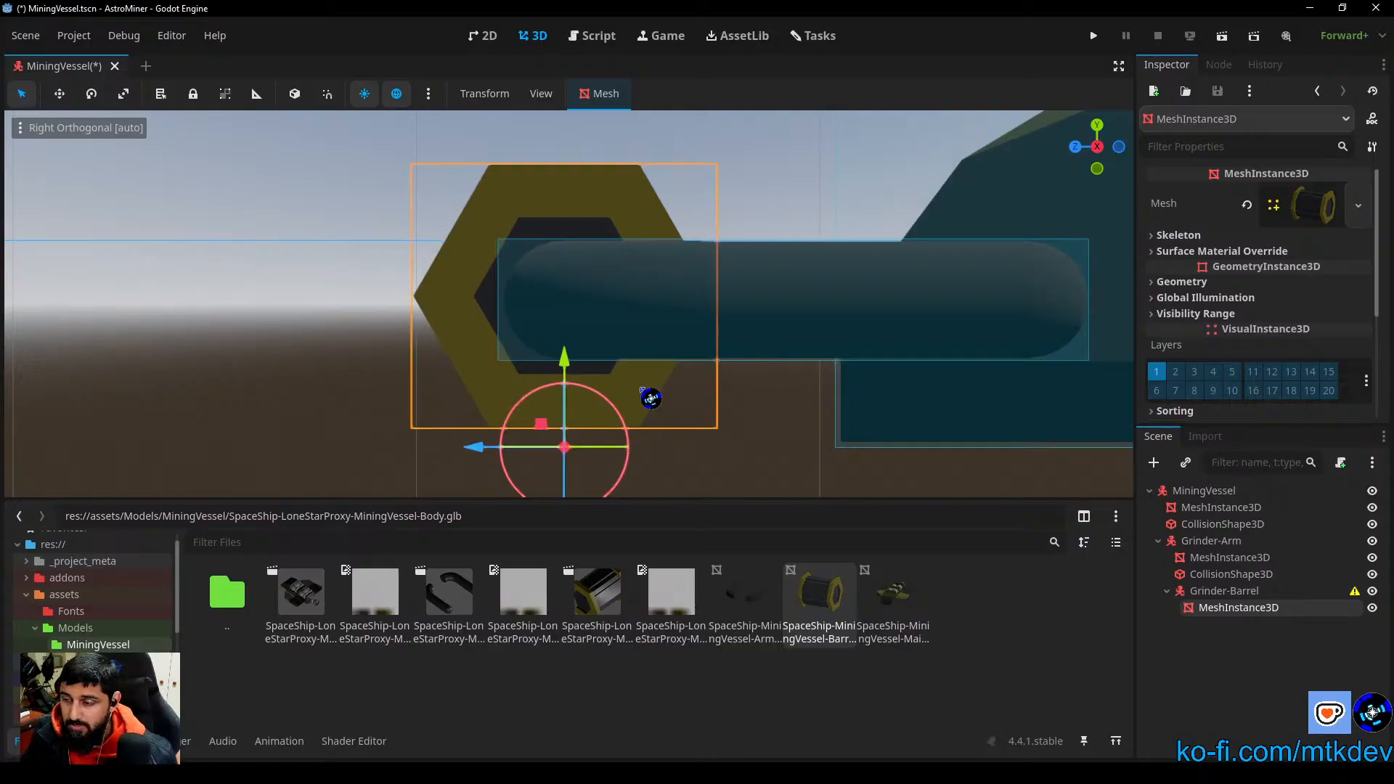
# Step: Add a CollisionShape3D under Grinder-Barrel and give it a new CylinderShape3D
pyautogui.moveTo(769, 214); pyautogui.dragTo(872, 381, button='middle')
pyautogui.scroll(-2, 782, 212)
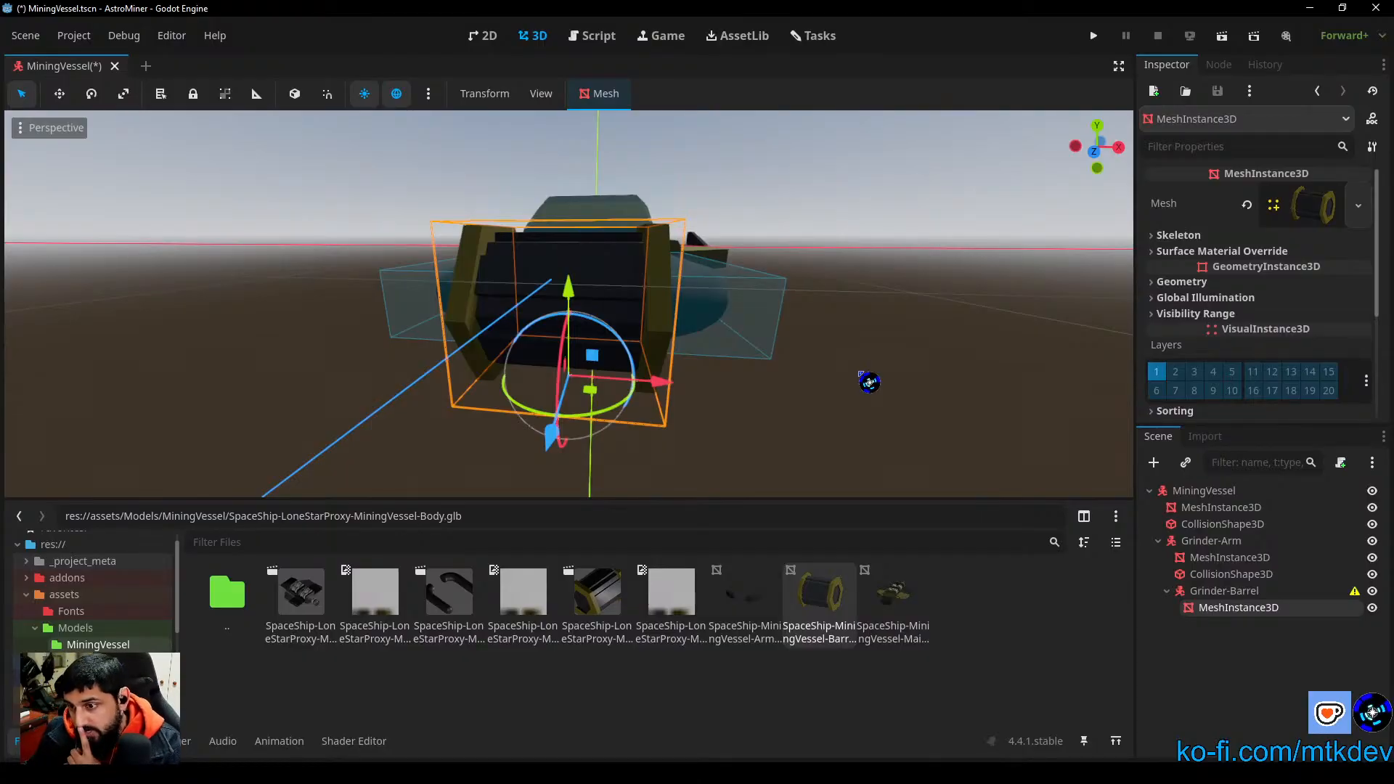
pyautogui.moveTo(850, 376); pyautogui.dragTo(680, 400, button='middle')
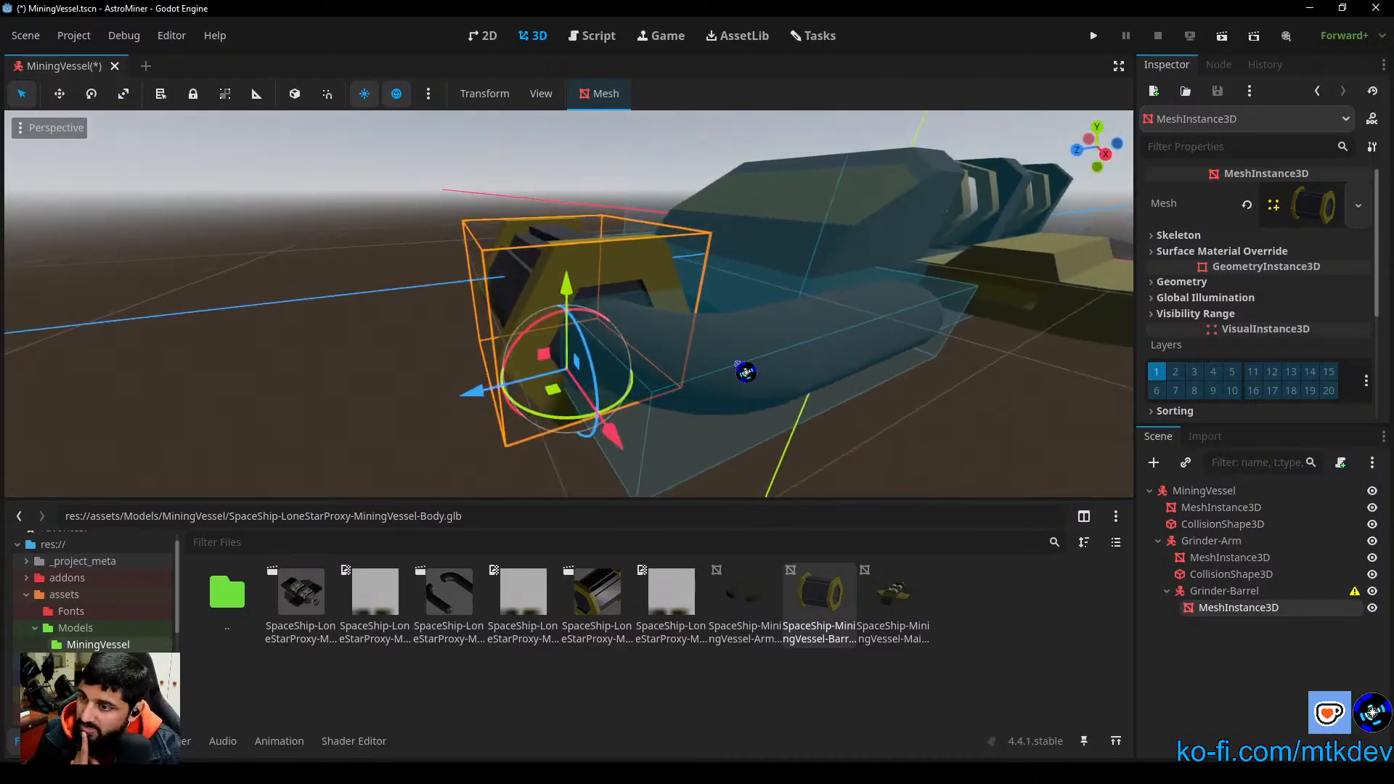
pyautogui.scroll(-5, 699, 394)
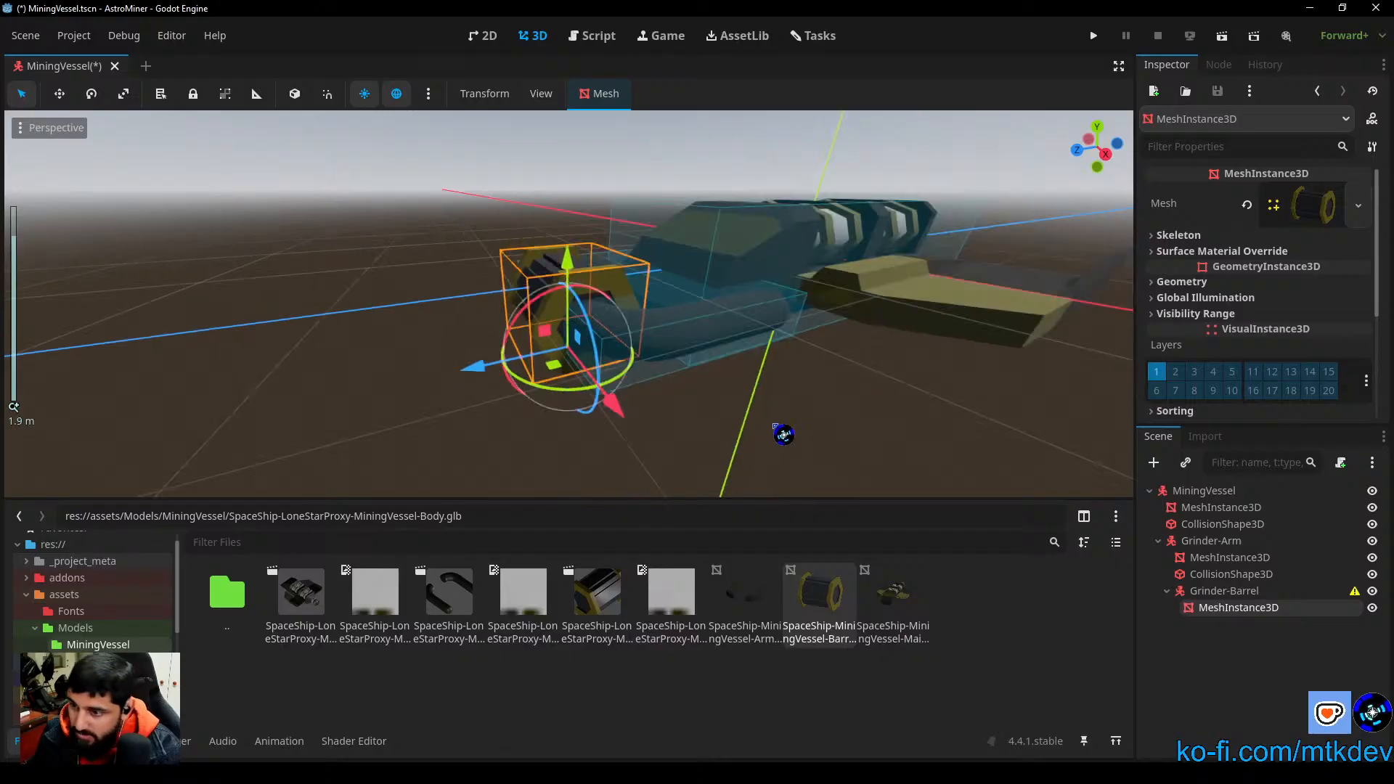
pyautogui.click(817, 414)
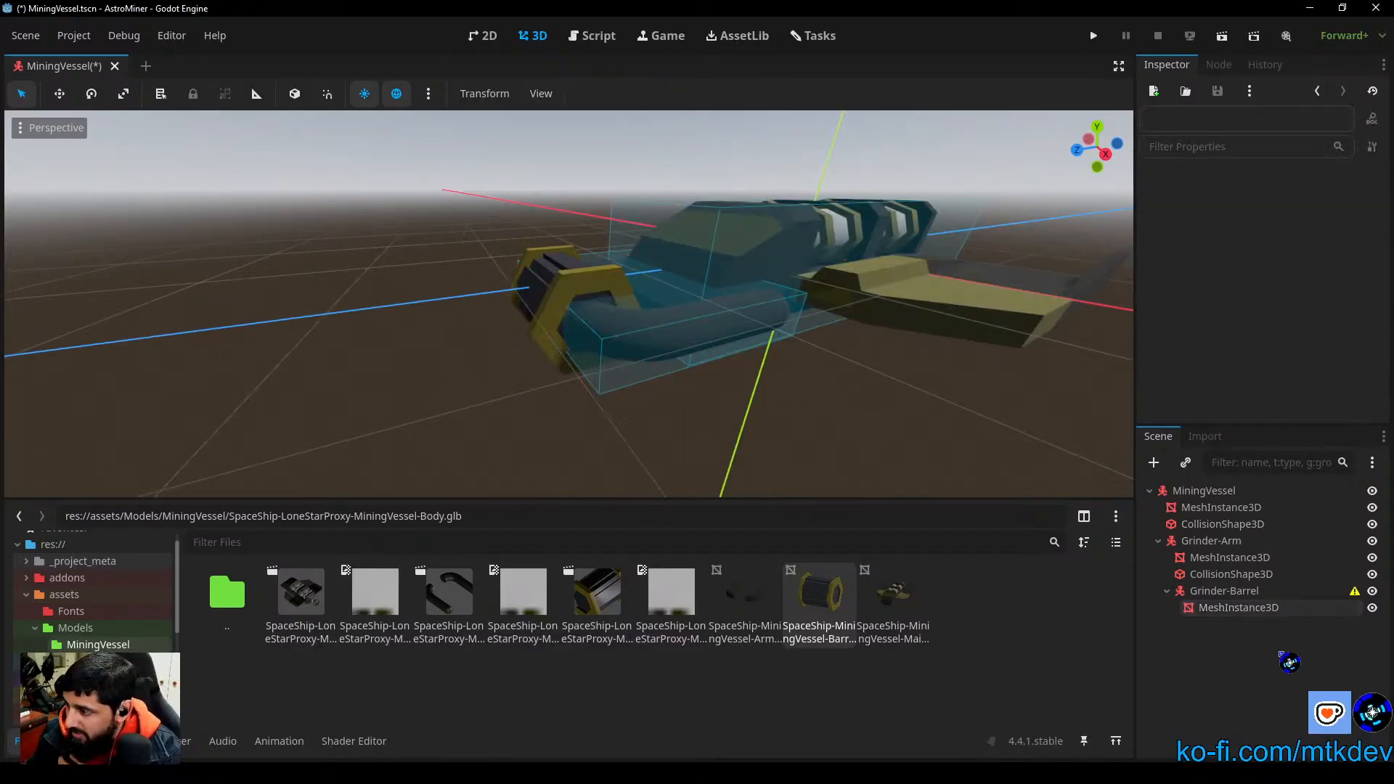
pyautogui.click(1226, 590)
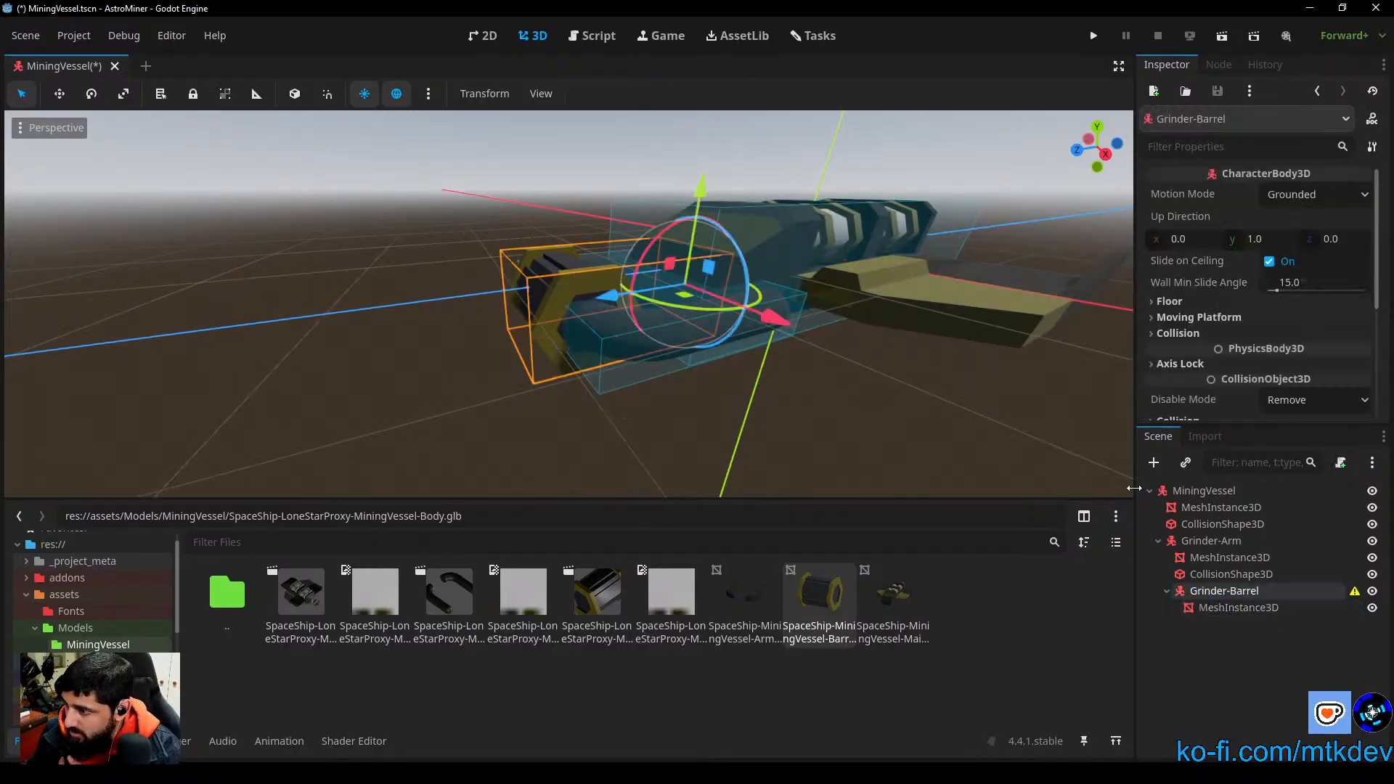
pyautogui.click(1154, 463)
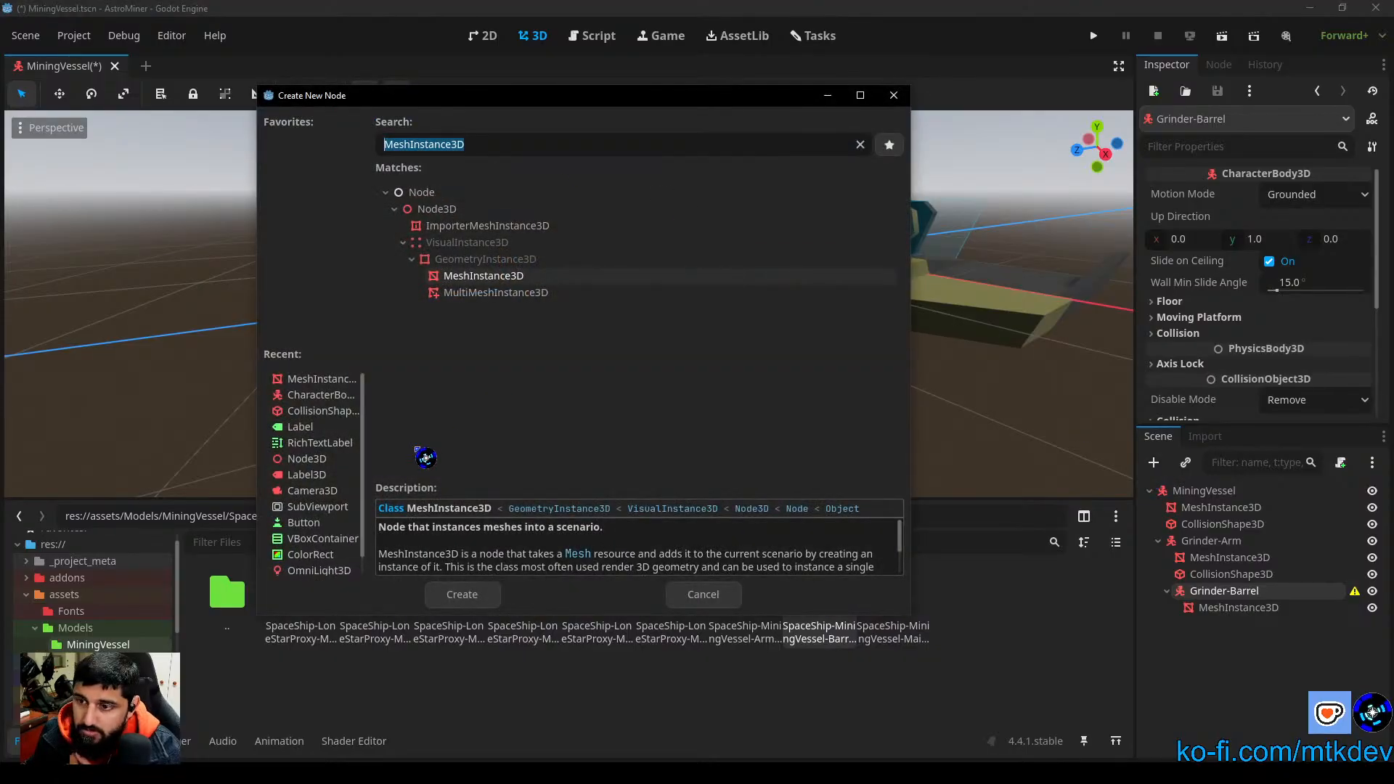
pyautogui.click(322, 411)
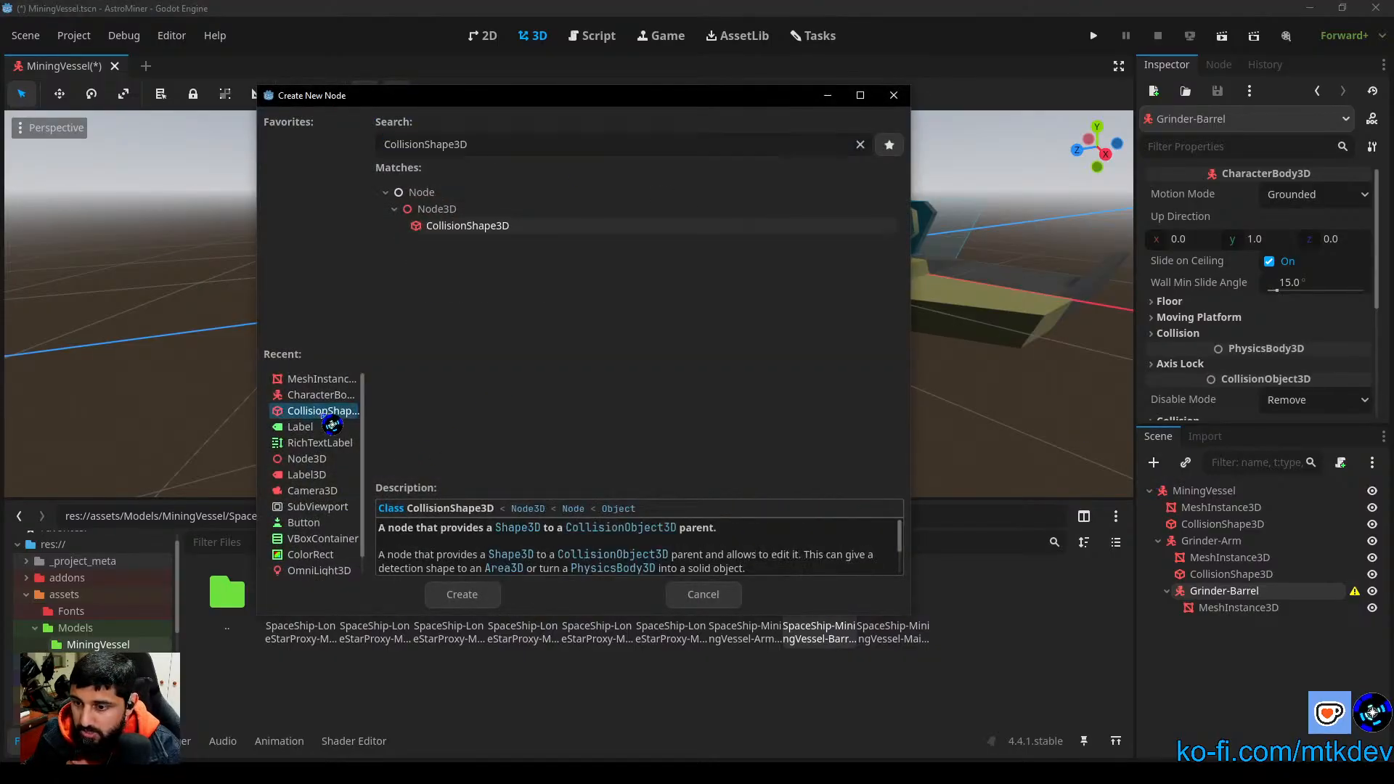
pyautogui.click(468, 597)
pyautogui.click(1321, 195)
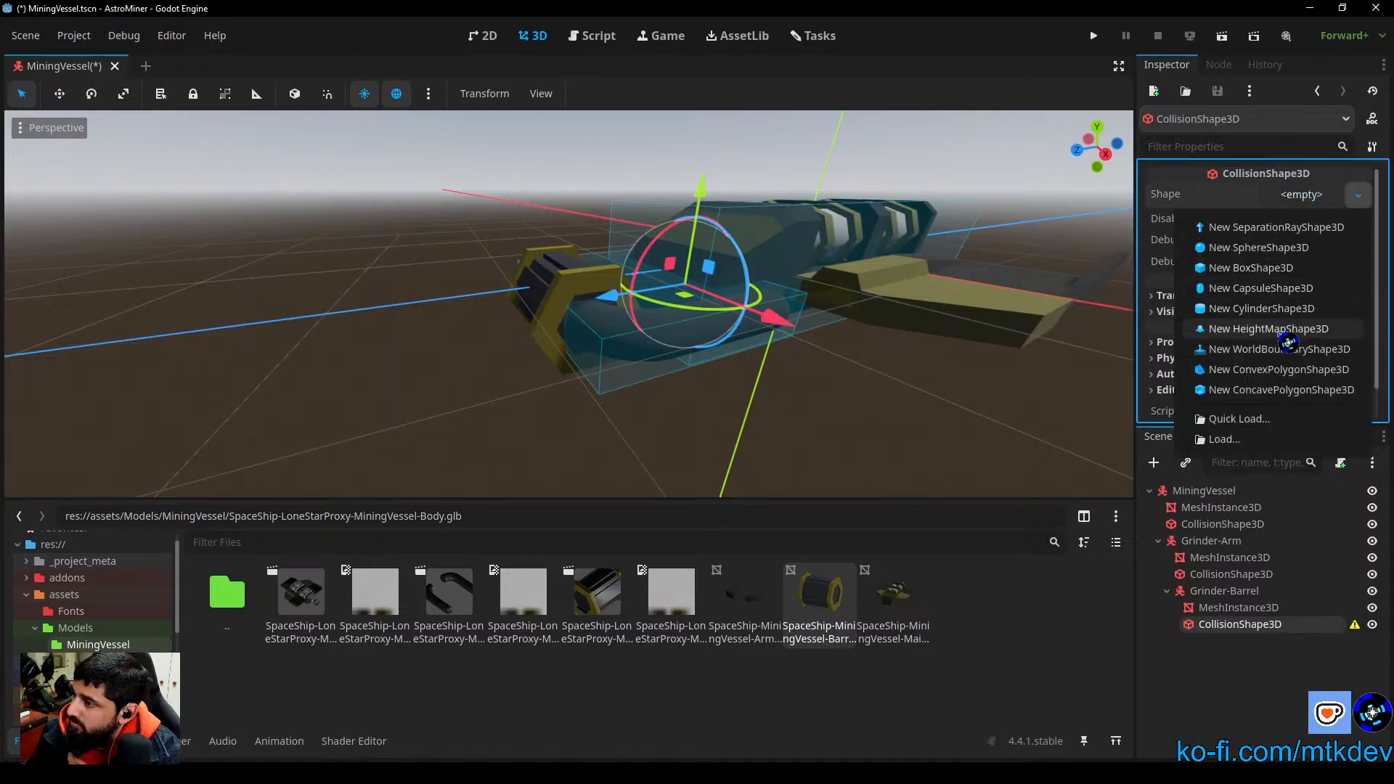
pyautogui.click(1271, 308)
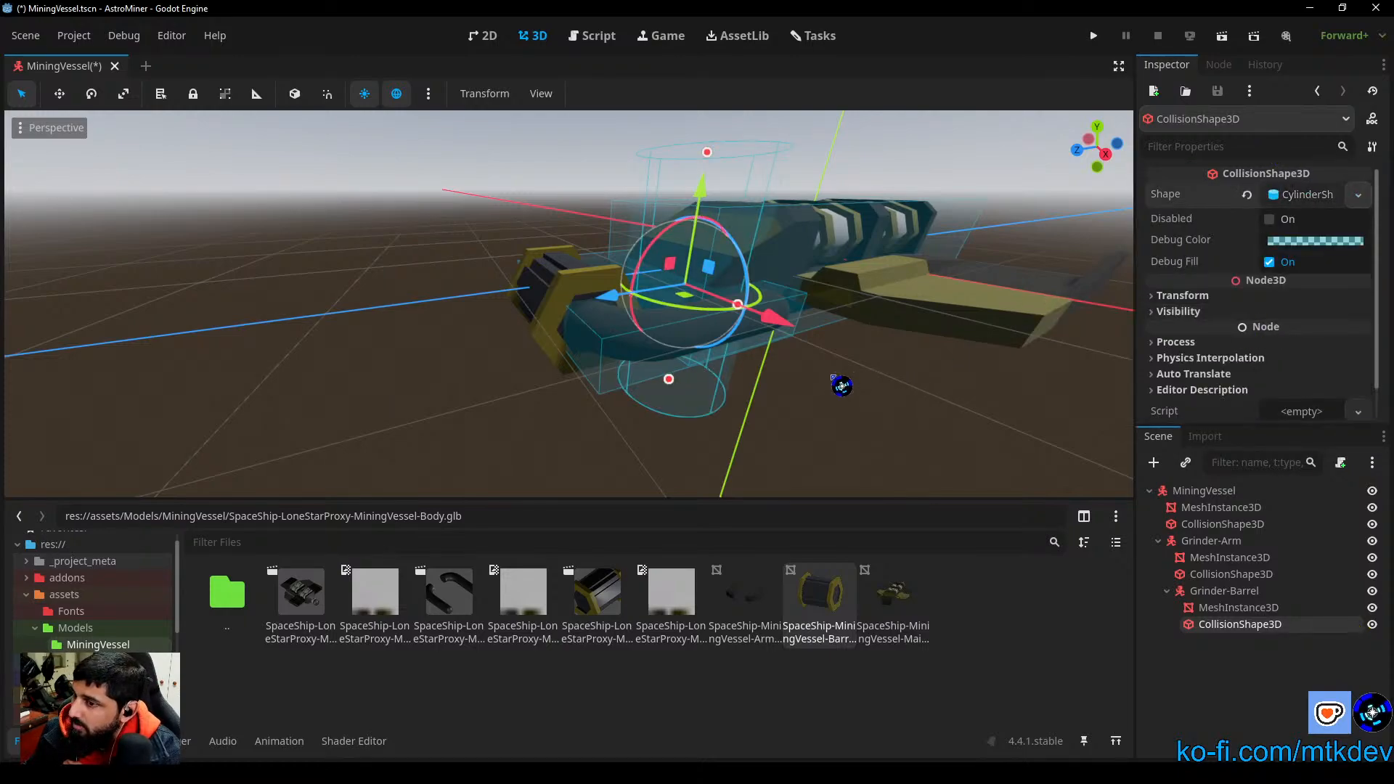
# Step: Move the collision cylinder forward along Z to about 1.062 m at the barrel and set its Z rotation to 90°
pyautogui.moveTo(834, 378); pyautogui.dragTo(775, 386, button='middle')
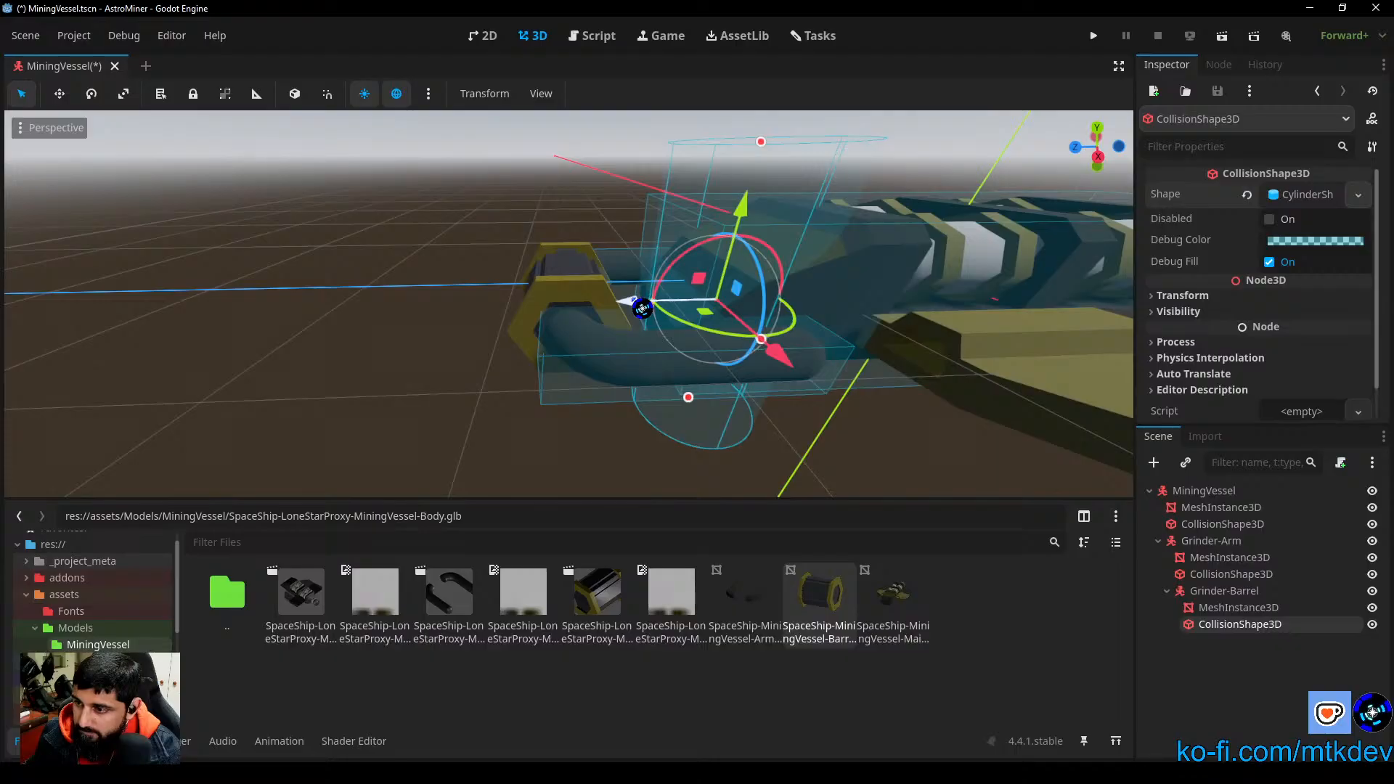
pyautogui.moveTo(642, 309); pyautogui.dragTo(489, 305)
pyautogui.click(1184, 295)
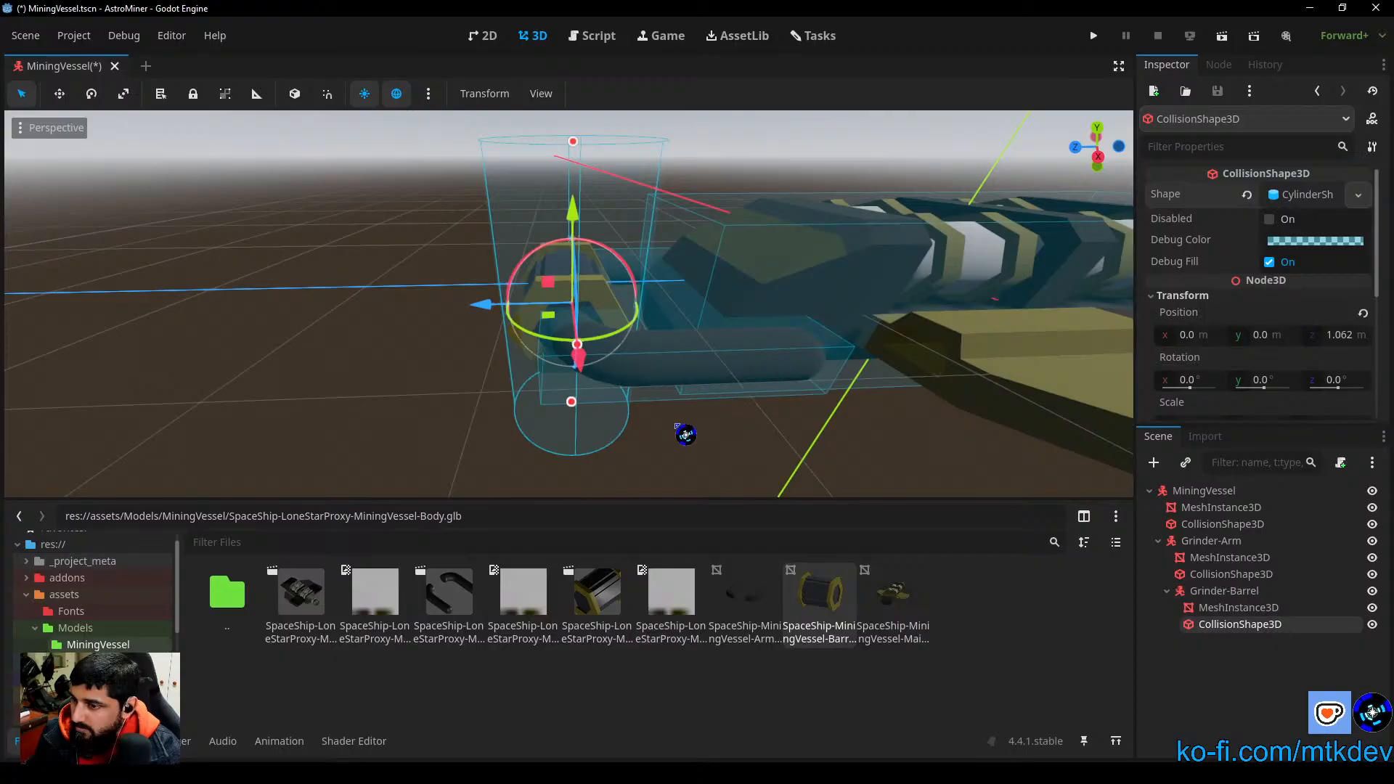
pyautogui.moveTo(686, 435); pyautogui.dragTo(925, 429, button='middle')
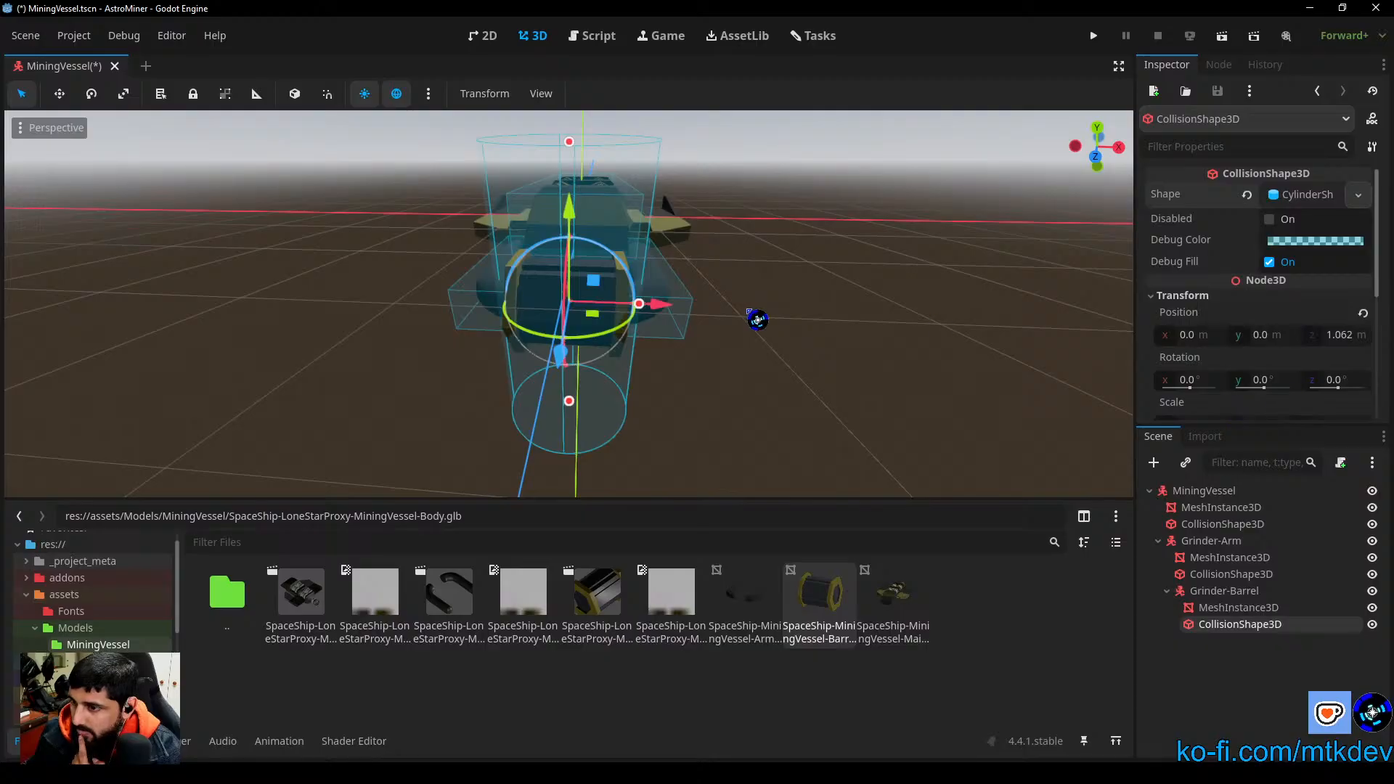
pyautogui.click(1336, 380)
pyautogui.write('90')
pyautogui.press('Return')
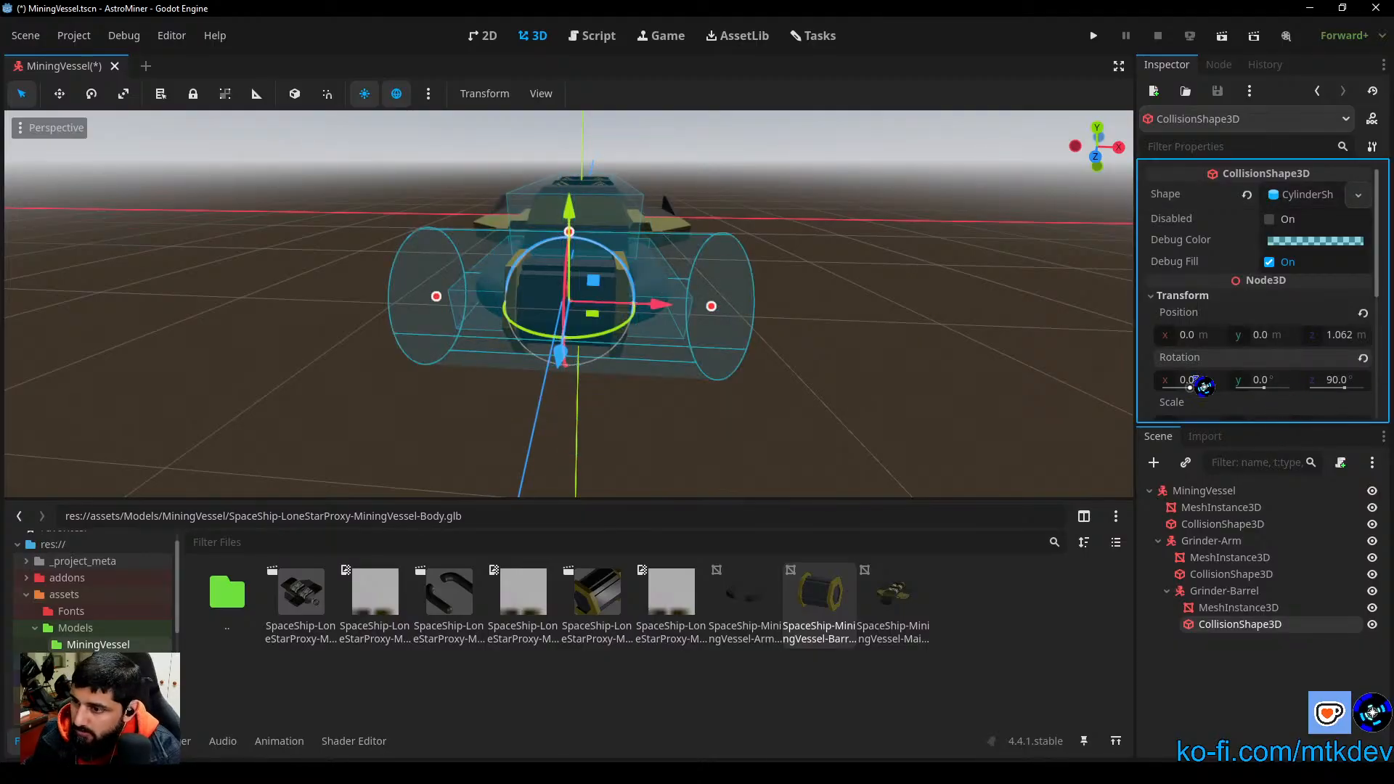
# Step: Shorten the collision cylinder from both ends in the front view to match the barrel's width, giving a height of about 0.757
pyautogui.moveTo(903, 389); pyautogui.dragTo(790, 431, button='middle')
pyautogui.scroll(-3, 1292, 386)
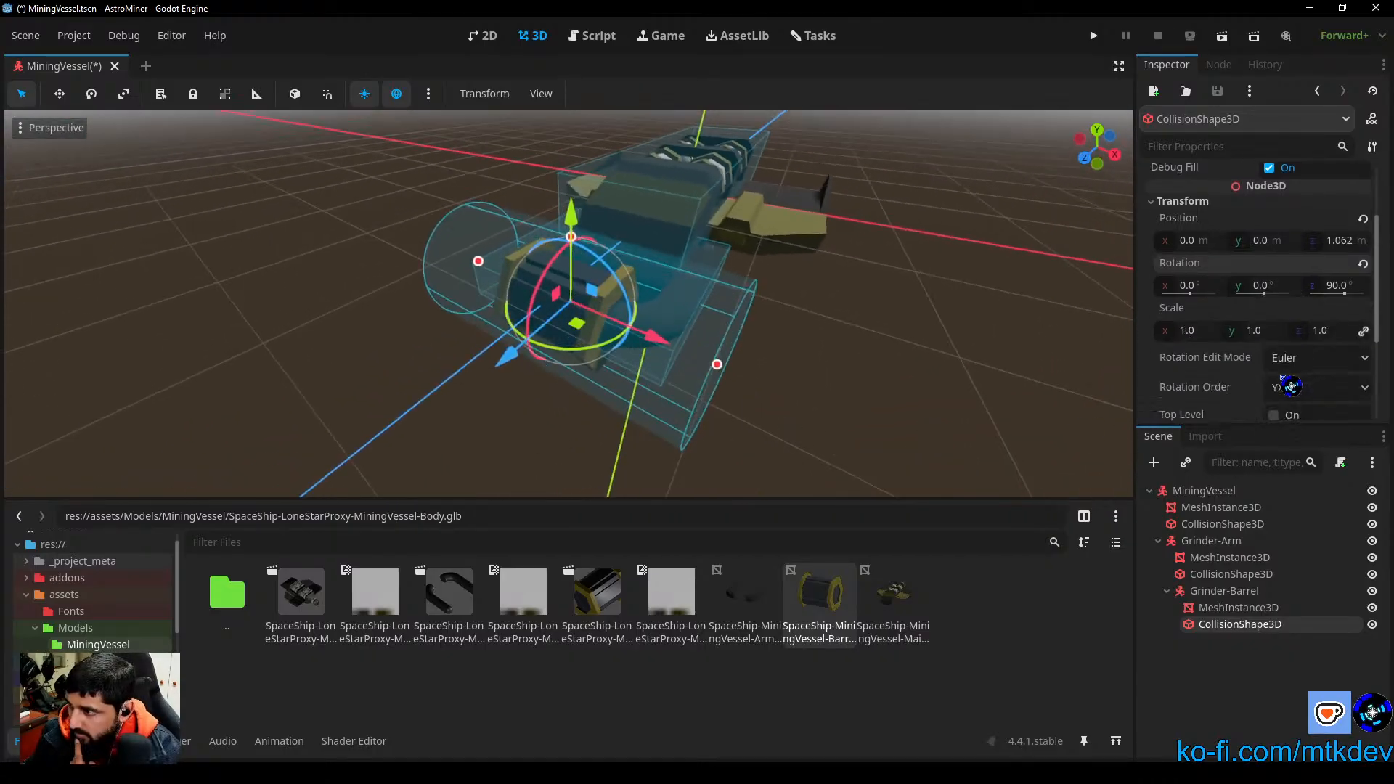
pyautogui.moveTo(1017, 406); pyautogui.dragTo(1017, 293, button='middle')
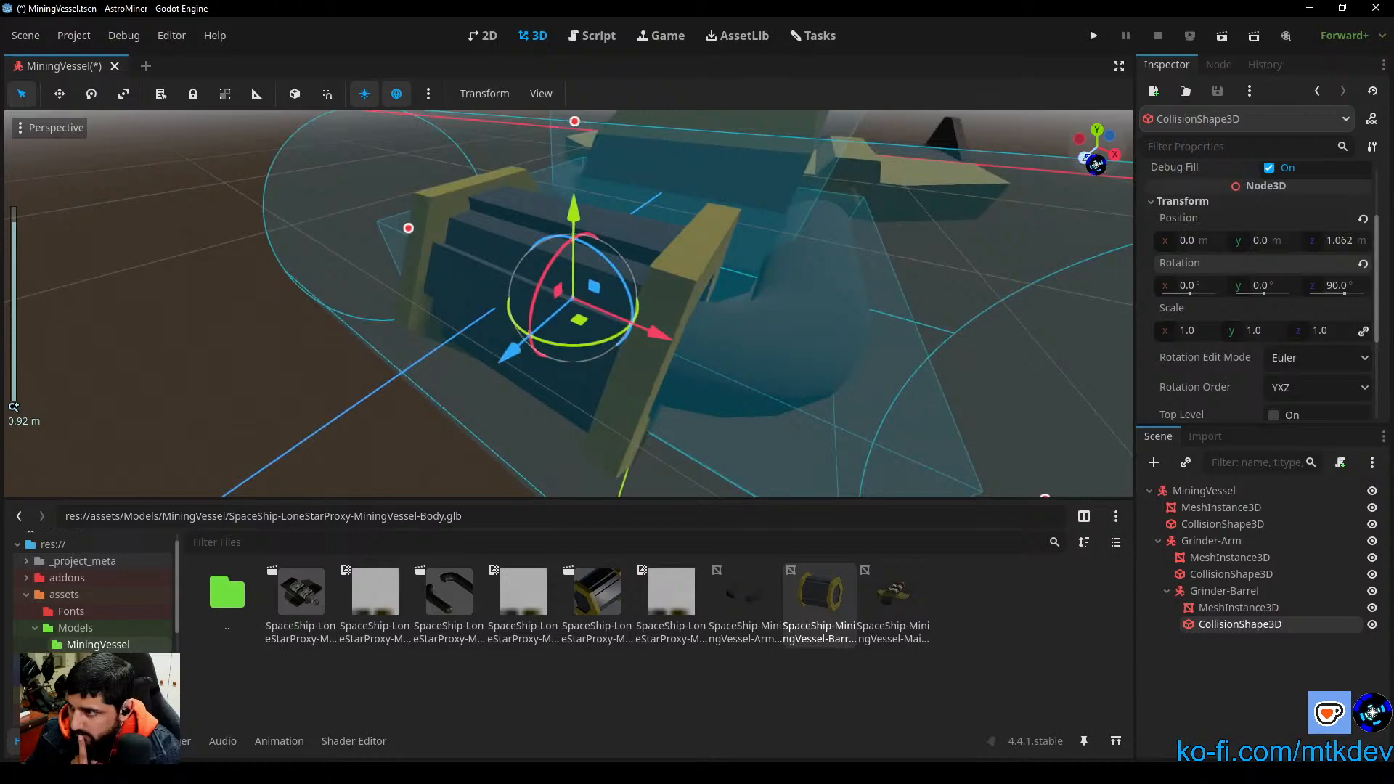
pyautogui.click(1095, 149)
pyautogui.moveTo(871, 305)
pyautogui.mouseDown()
pyautogui.moveTo(687, 324)
pyautogui.moveTo(775, 370)
pyautogui.moveTo(864, 309)
pyautogui.mouseUp()
pyautogui.scroll(4, 727, 349)
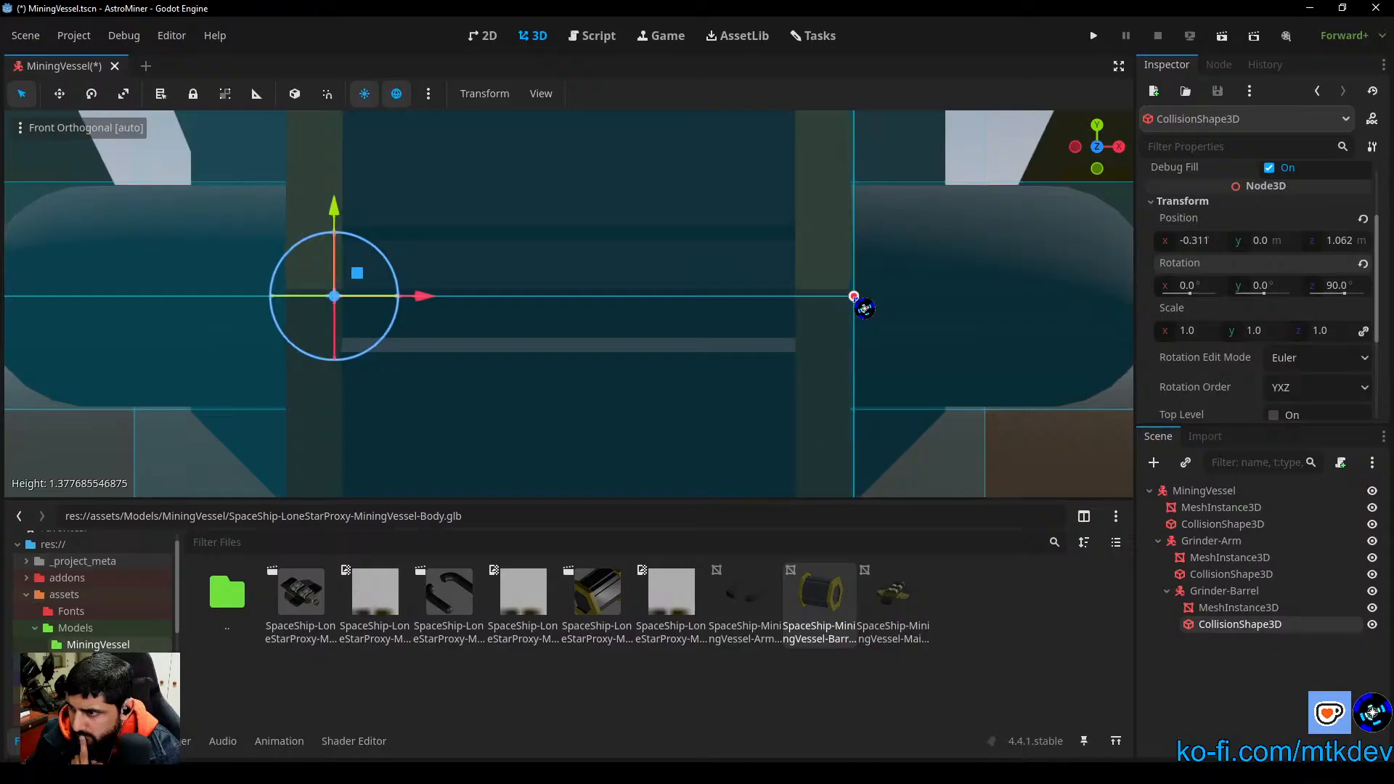
pyautogui.scroll(-4, 229, 326)
pyautogui.moveTo(162, 301); pyautogui.dragTo(425, 304)
pyautogui.scroll(5, 424, 338)
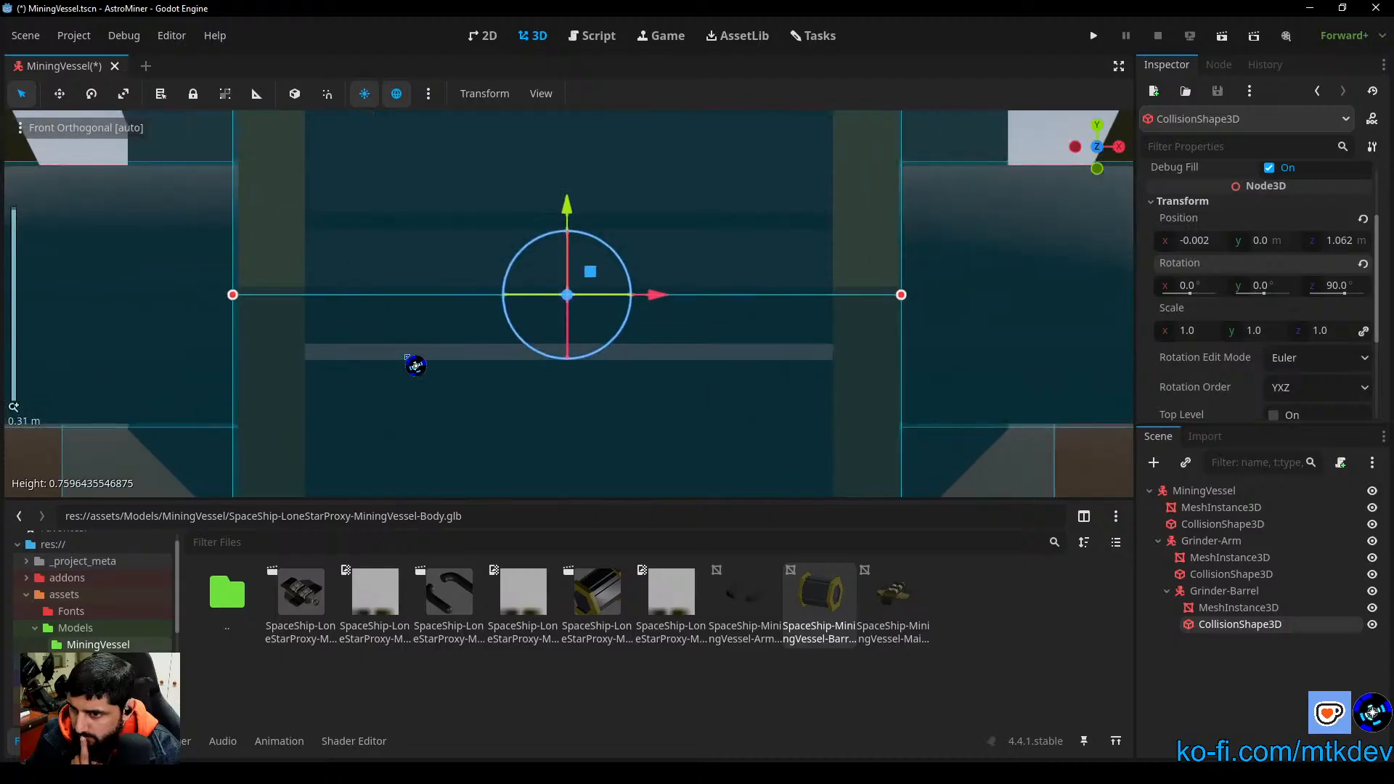
pyautogui.moveTo(245, 297); pyautogui.dragTo(236, 297)
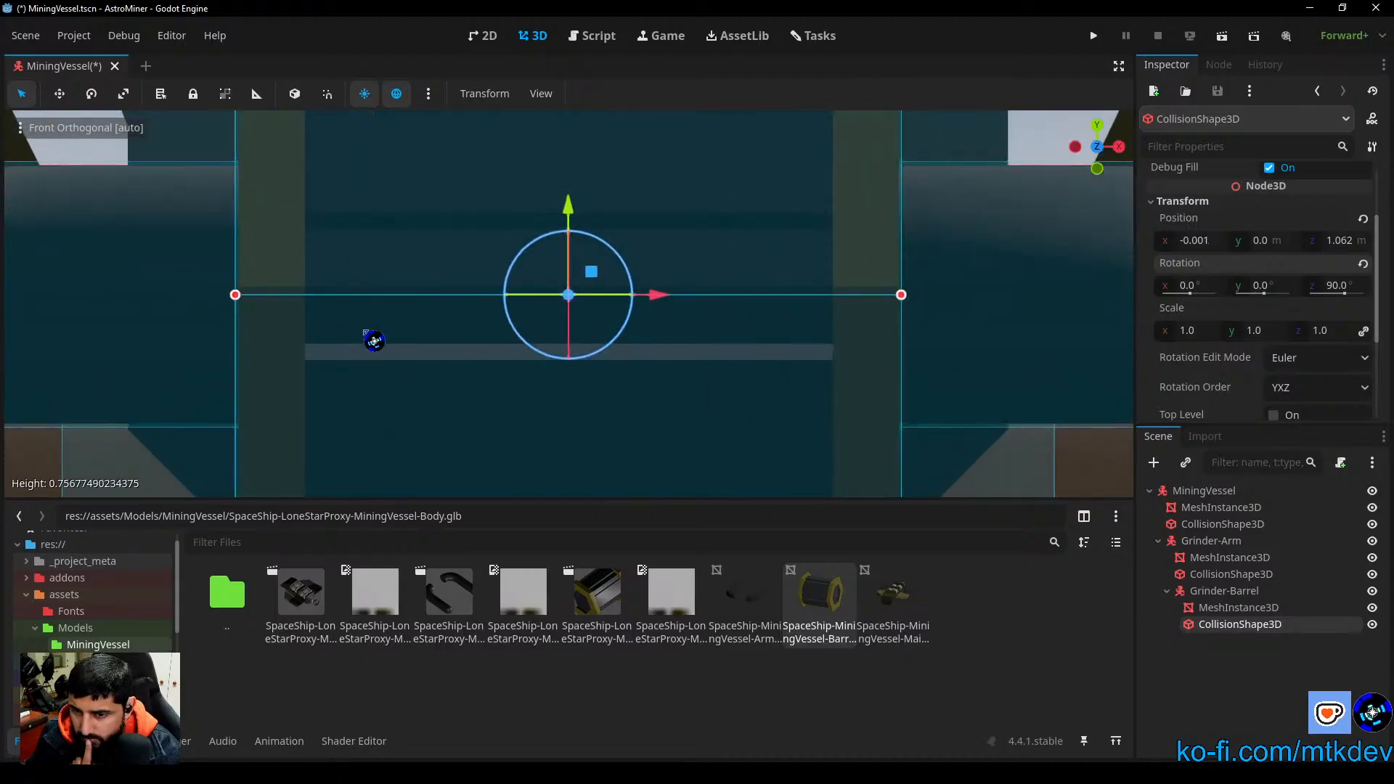
# Step: Reduce the collision cylinder's radius to about 0.421 and shift it forward along Z to about 1.099 m
pyautogui.scroll(-7, 538, 337)
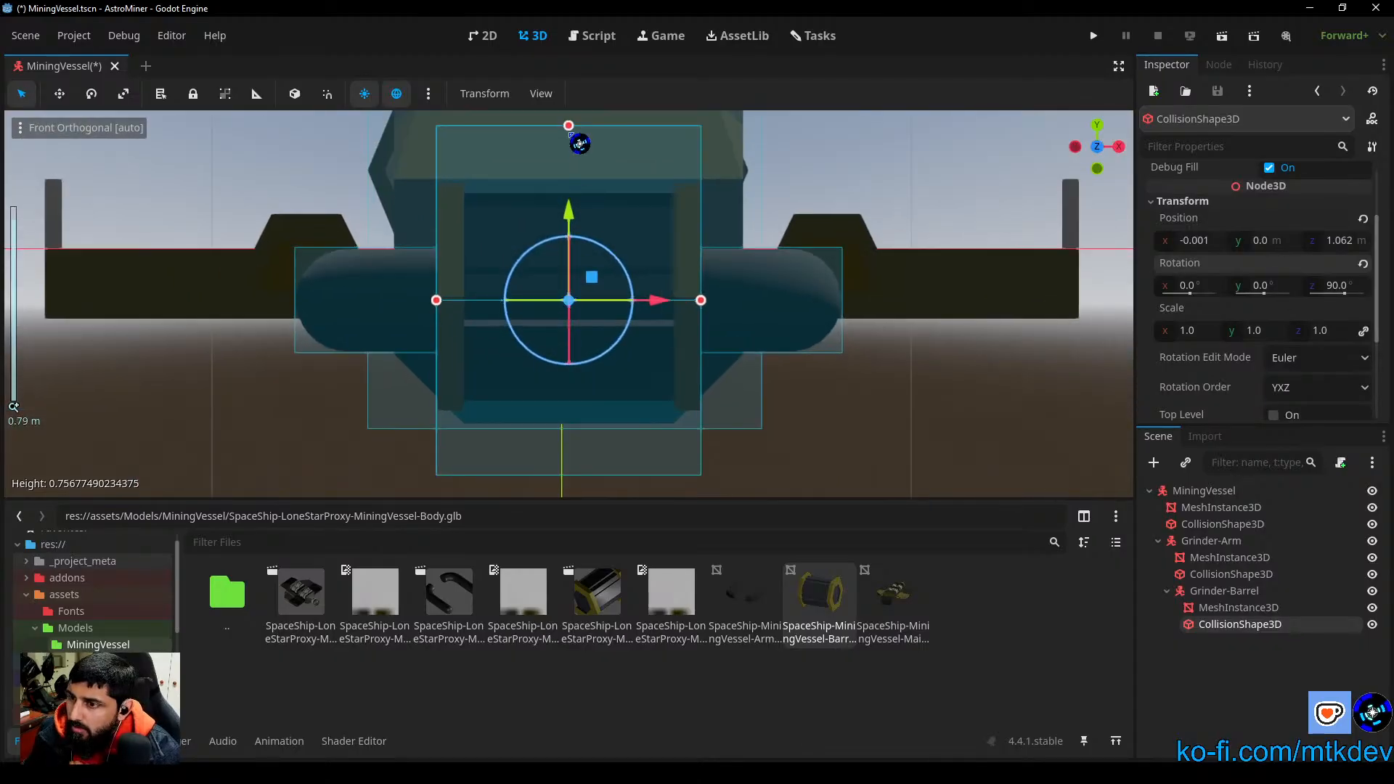
pyautogui.moveTo(573, 127); pyautogui.dragTo(584, 155)
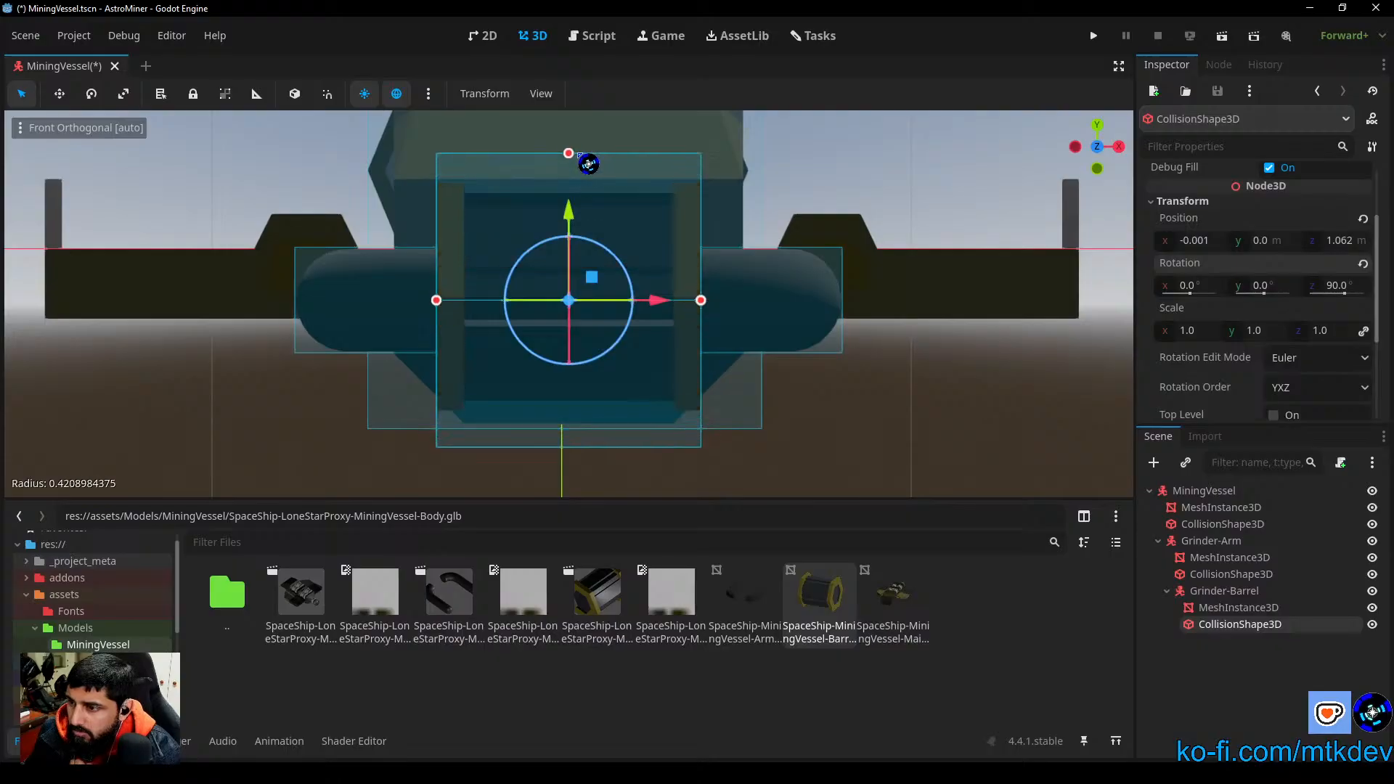
pyautogui.moveTo(826, 345); pyautogui.dragTo(740, 393, button='middle')
pyautogui.scroll(-10, 731, 383)
pyautogui.moveTo(683, 347); pyautogui.dragTo(1122, 335, button='middle')
pyautogui.scroll(12, 833, 332)
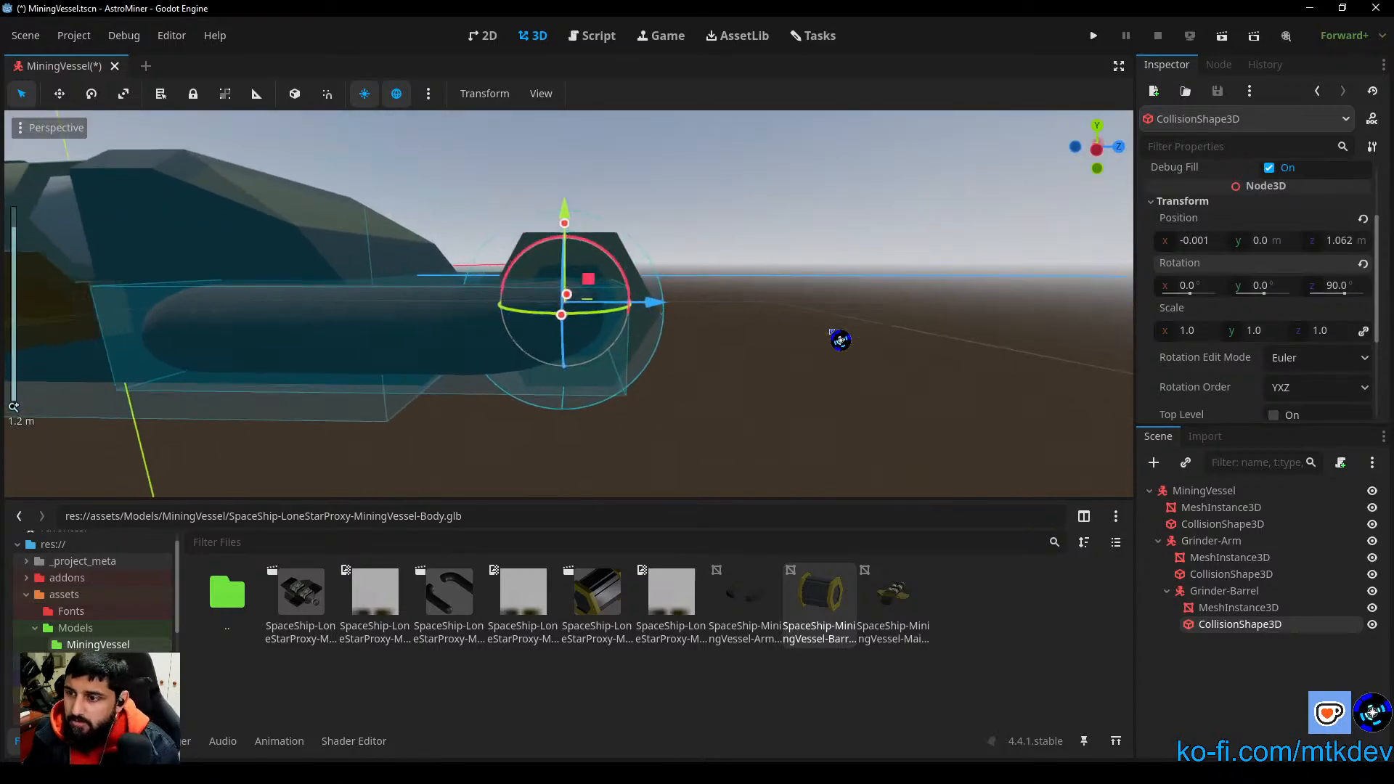
pyautogui.moveTo(823, 334); pyautogui.dragTo(835, 405, button='middle')
pyautogui.moveTo(651, 299); pyautogui.dragTo(665, 300)
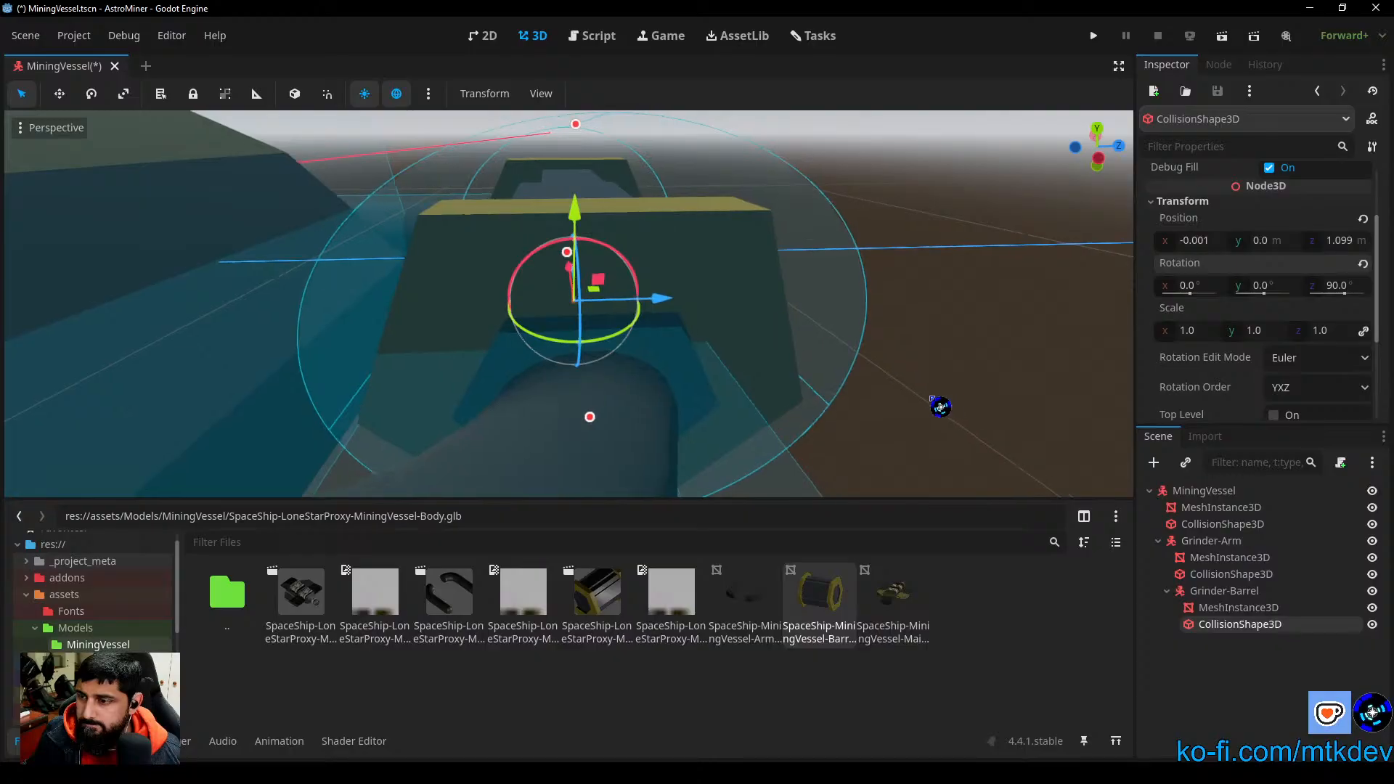
# Step: In the right view, shrink the collision cylinder's radius to about 0.387 and centre it on the barrel at about 1.101 m along Z
pyautogui.moveTo(937, 405); pyautogui.dragTo(967, 260, button='middle')
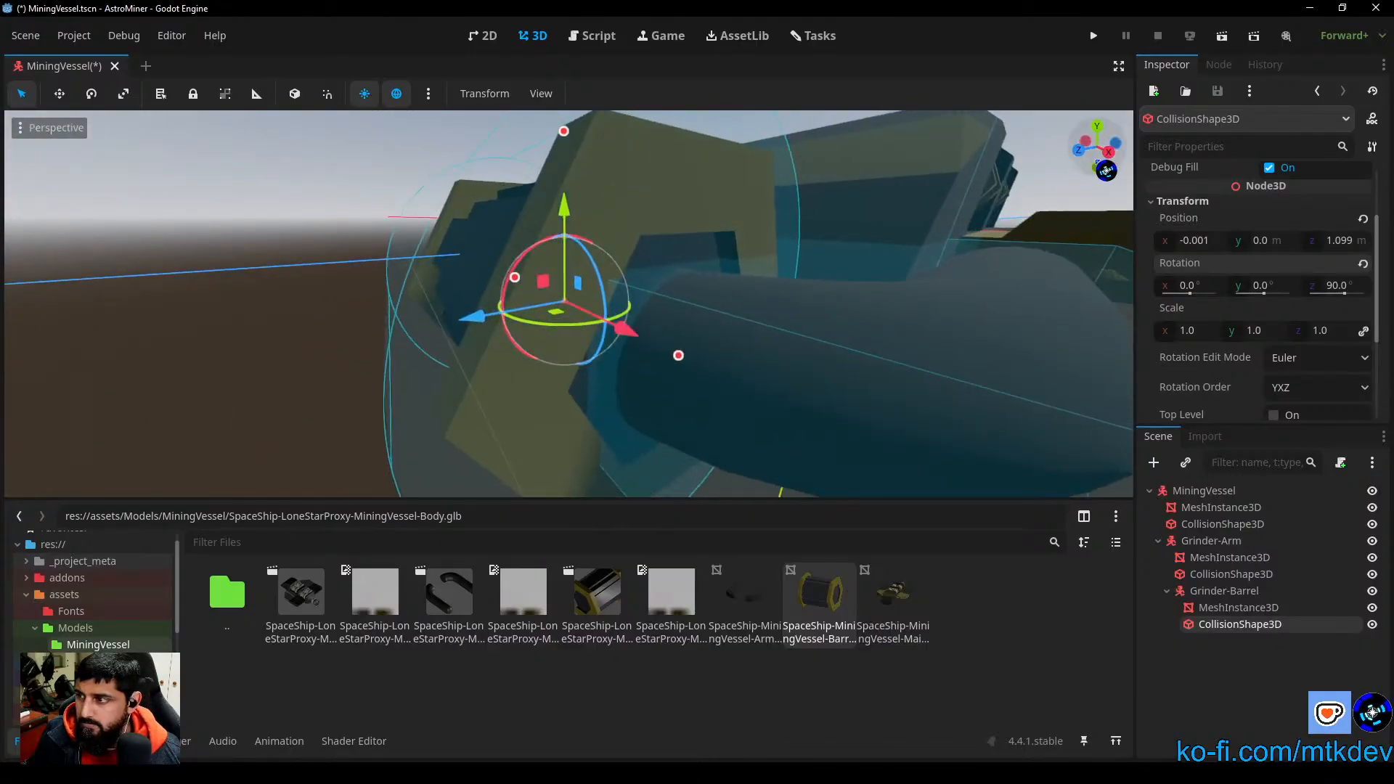
pyautogui.click(1109, 153)
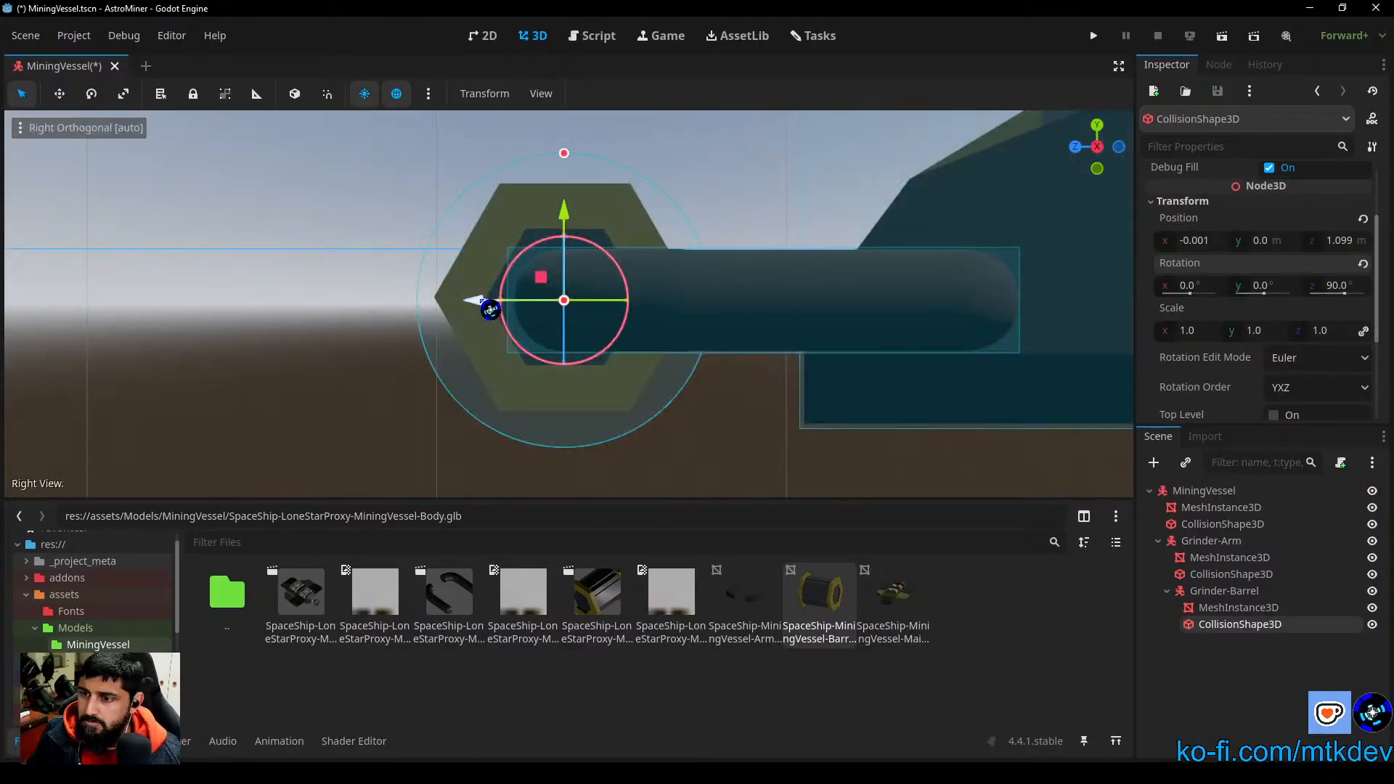
pyautogui.moveTo(483, 302); pyautogui.dragTo(478, 301)
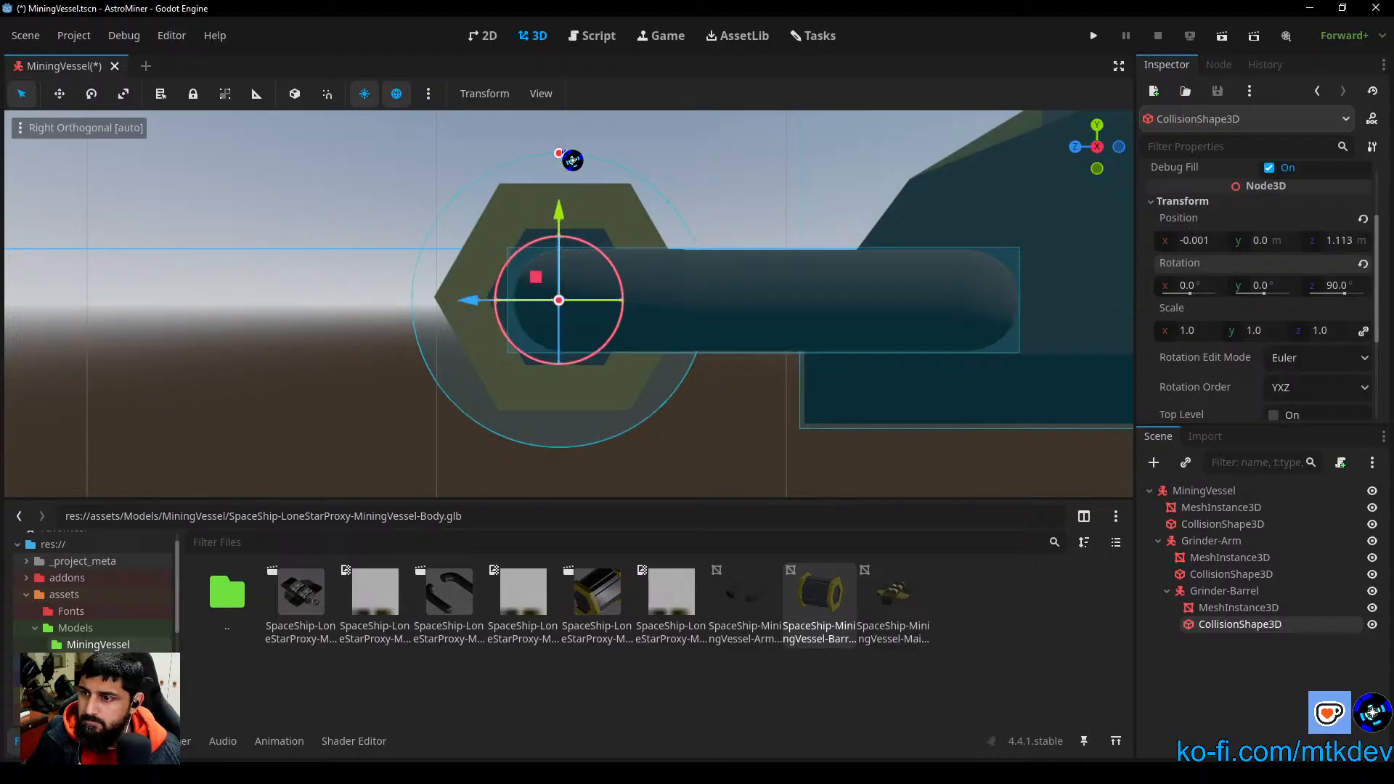
pyautogui.moveTo(573, 160); pyautogui.dragTo(573, 175)
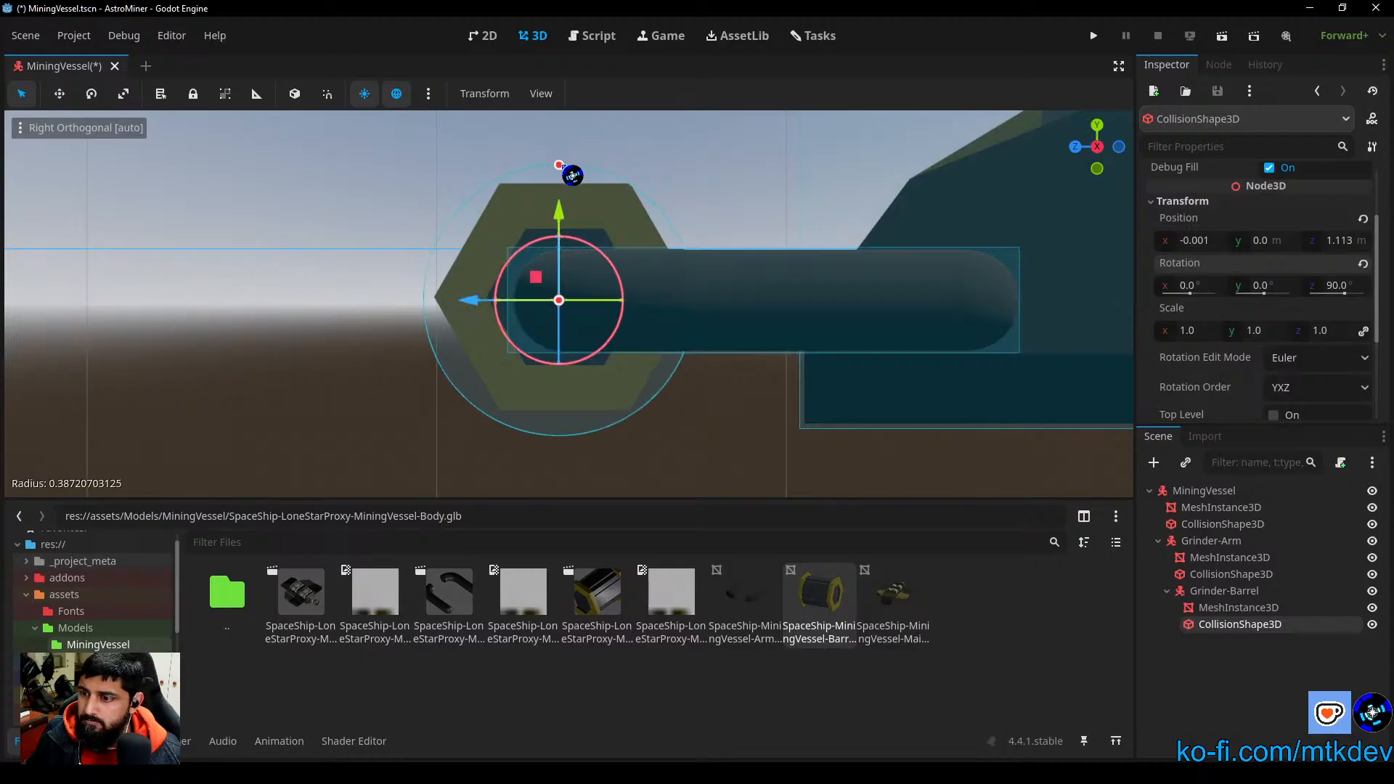
pyautogui.moveTo(480, 302); pyautogui.dragTo(481, 300)
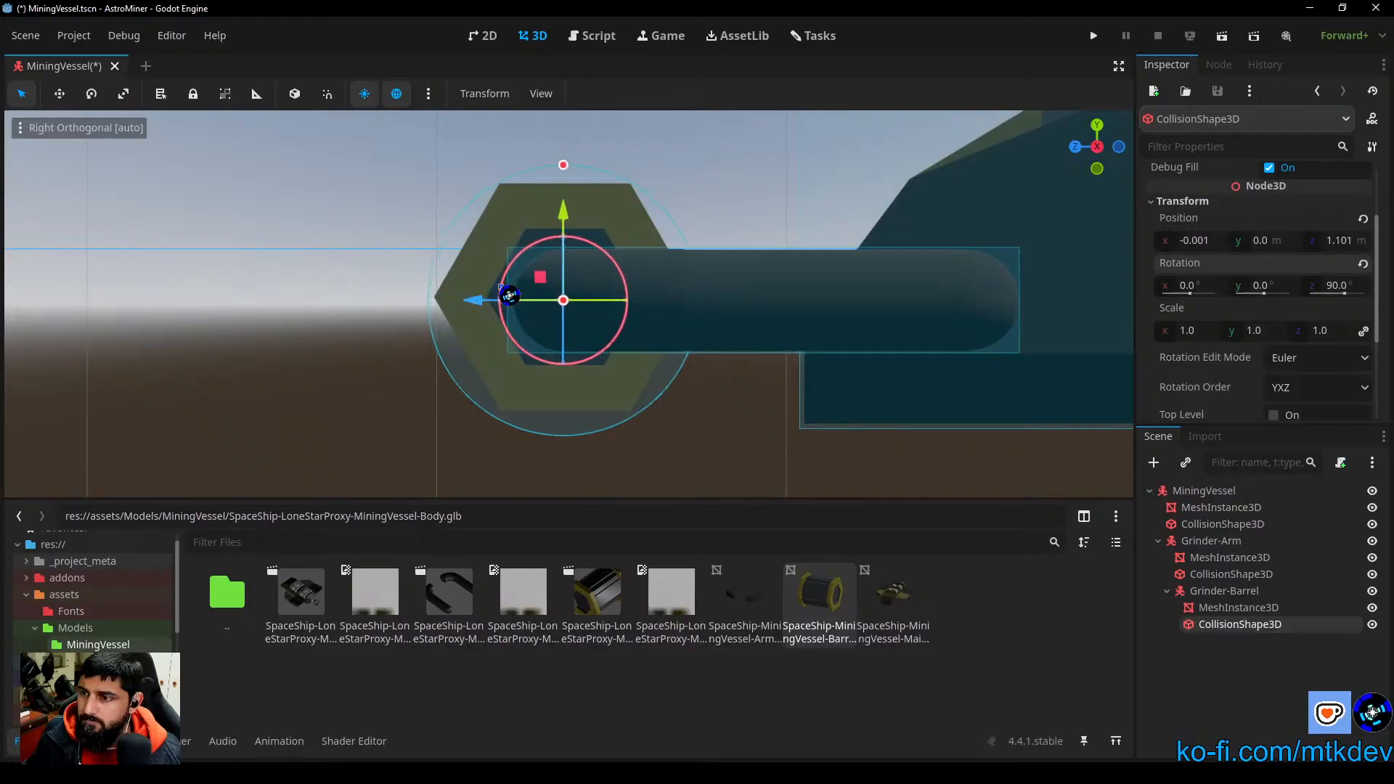
# Step: Raise the collision cylinder along Y to about 0.012 m to align it with the barrel's hexagonal profile
pyautogui.moveTo(562, 218); pyautogui.dragTo(563, 217)
pyautogui.scroll(3, 563, 217)
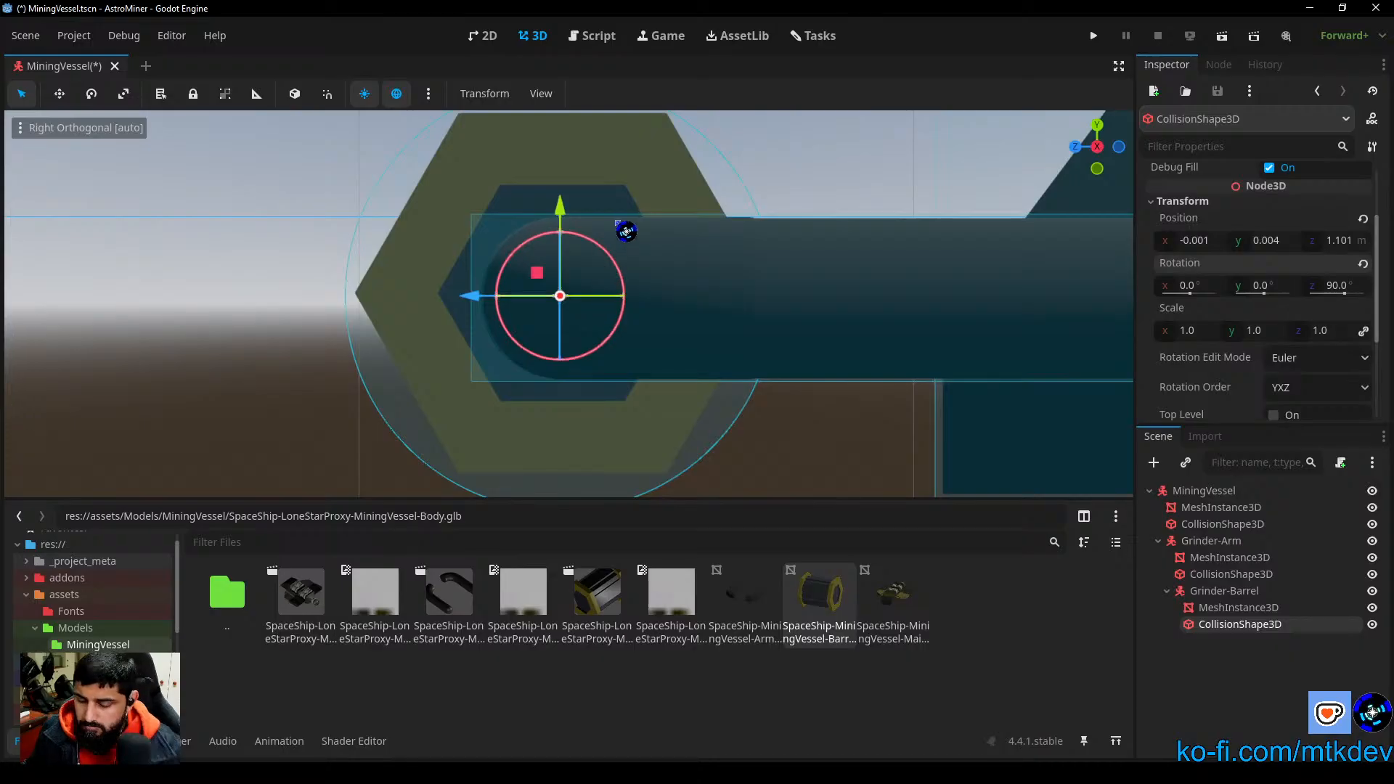
pyautogui.keyDown('shift'); pyautogui.moveTo(617, 222); pyautogui.dragTo(663, 247, button='middle'); pyautogui.keyUp('shift')
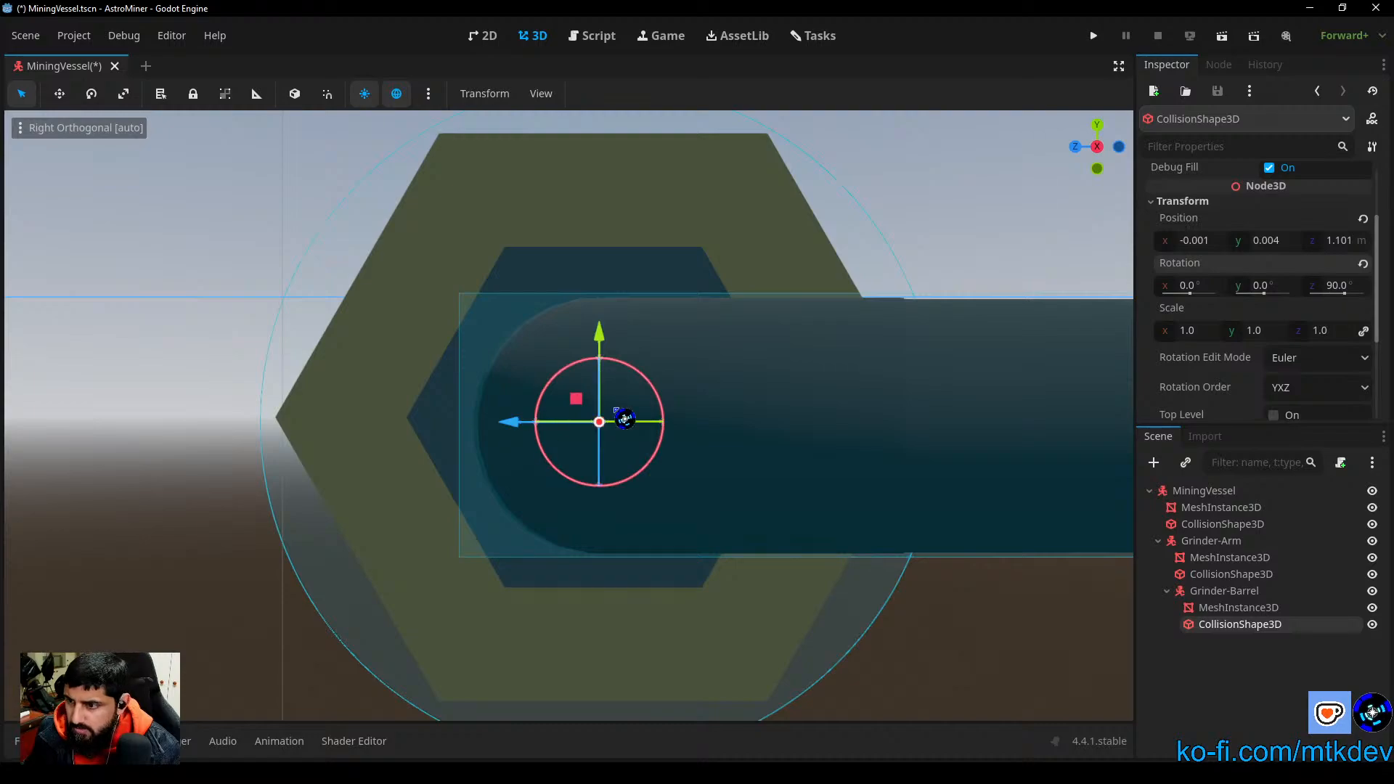
pyautogui.scroll(-2, 676, 395)
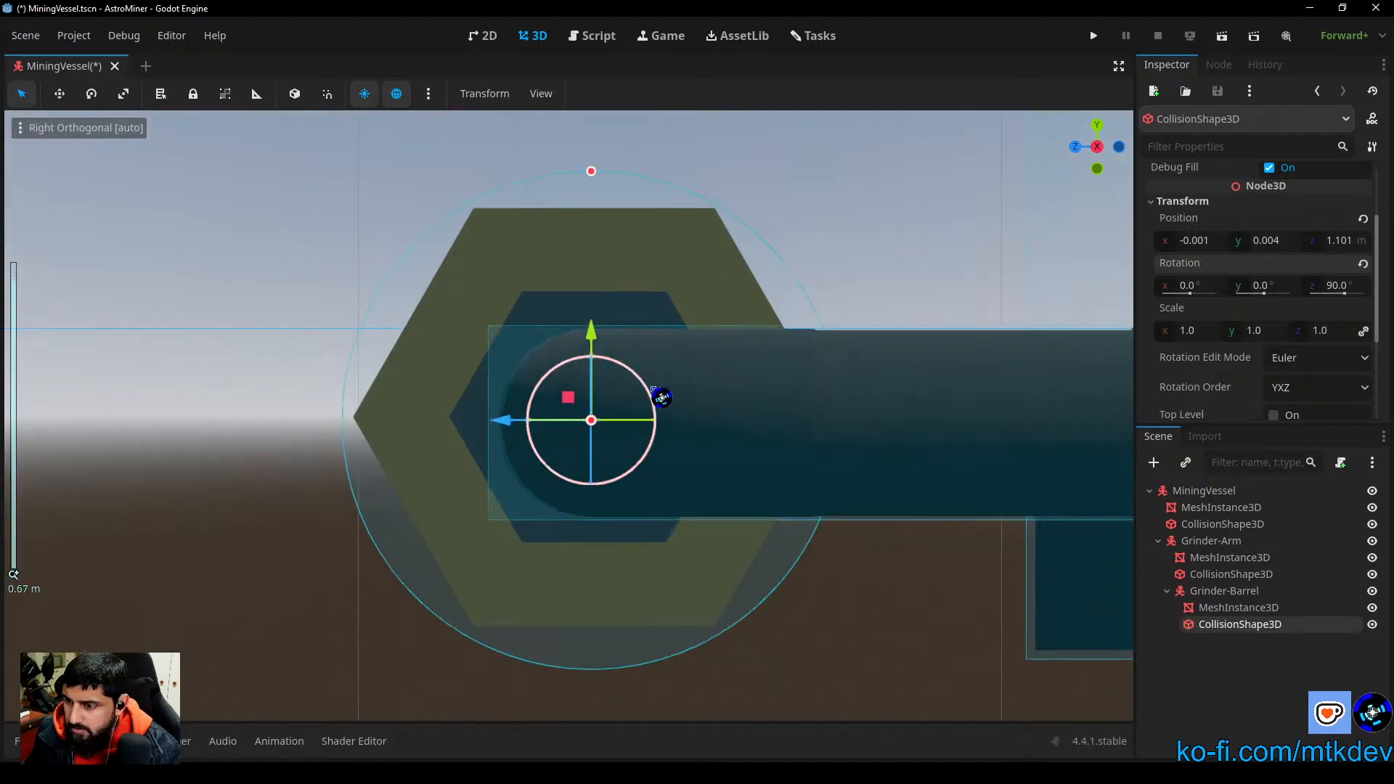
pyautogui.moveTo(599, 344); pyautogui.dragTo(600, 339)
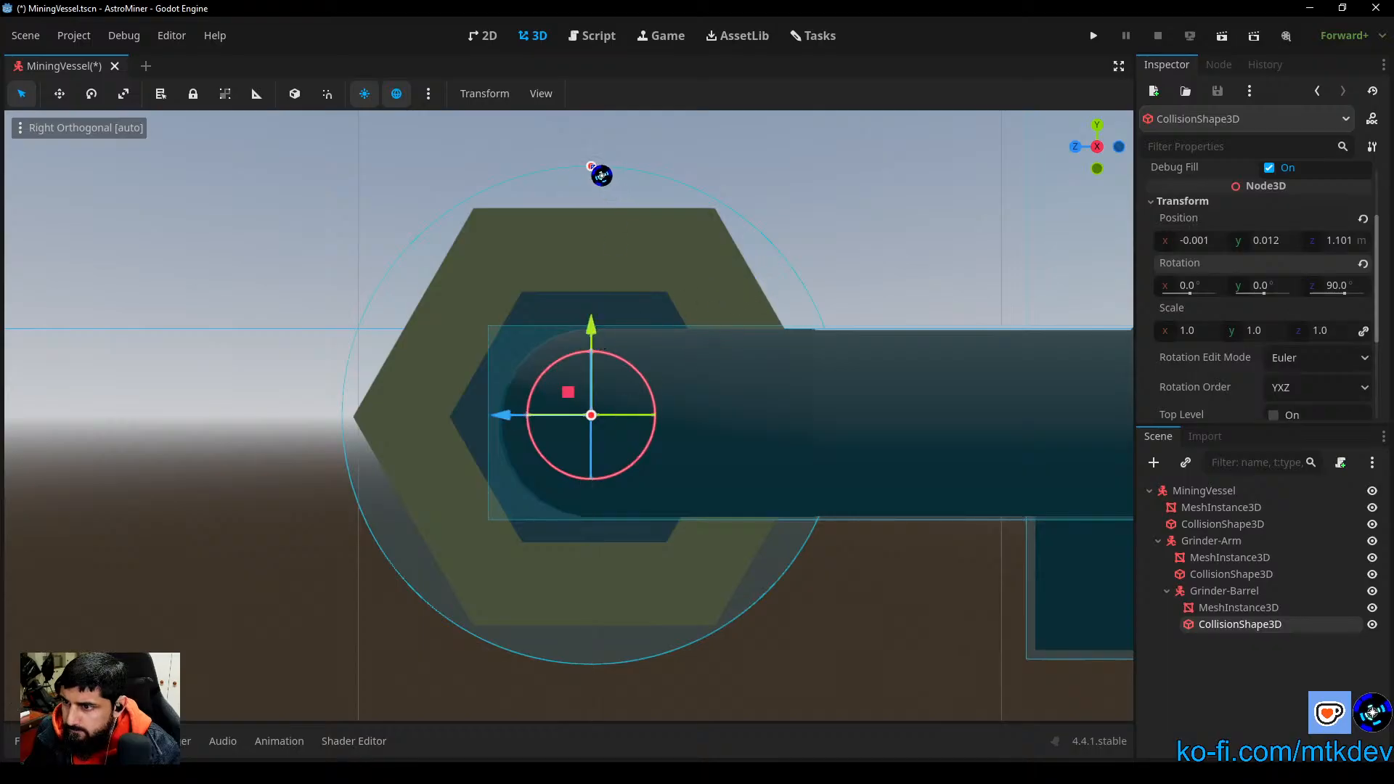
# Step: Fine-tune the barrel collision cylinder's radius and lower the cylinder along Y to about 0.009 m, comparing it with the hexagonal profile
pyautogui.moveTo(598, 172); pyautogui.dragTo(600, 183)
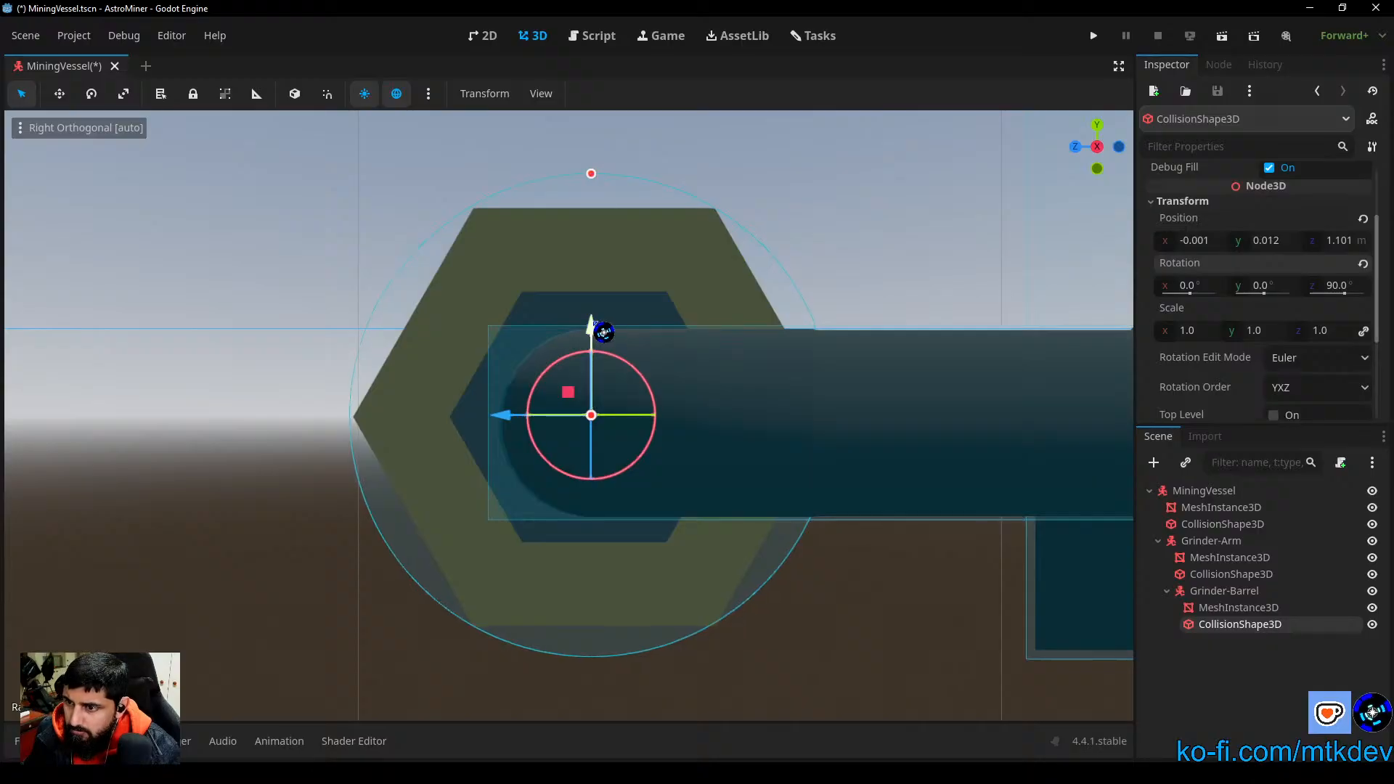
pyautogui.moveTo(603, 332); pyautogui.dragTo(610, 331)
pyautogui.moveTo(592, 175); pyautogui.dragTo(594, 173)
pyautogui.moveTo(597, 337); pyautogui.dragTo(602, 341)
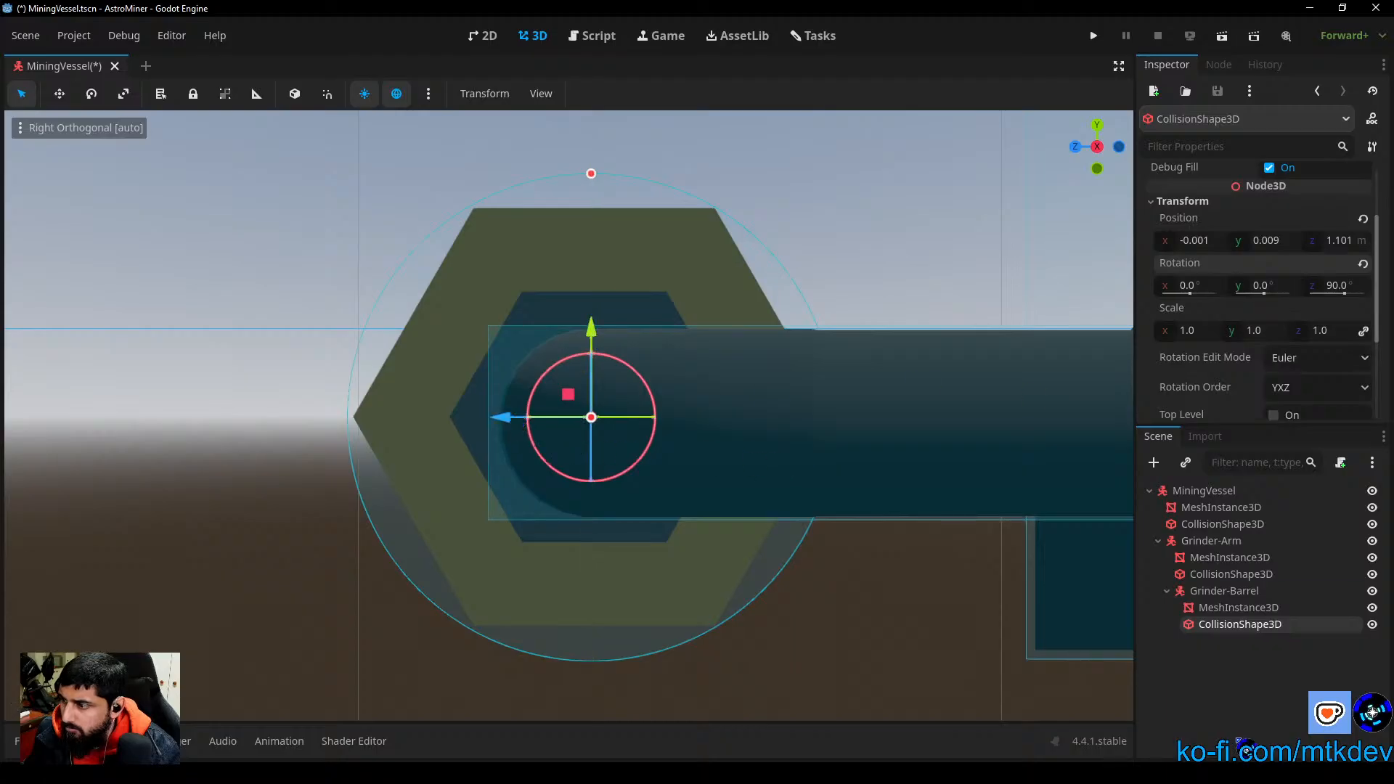
pyautogui.click(1373, 542)
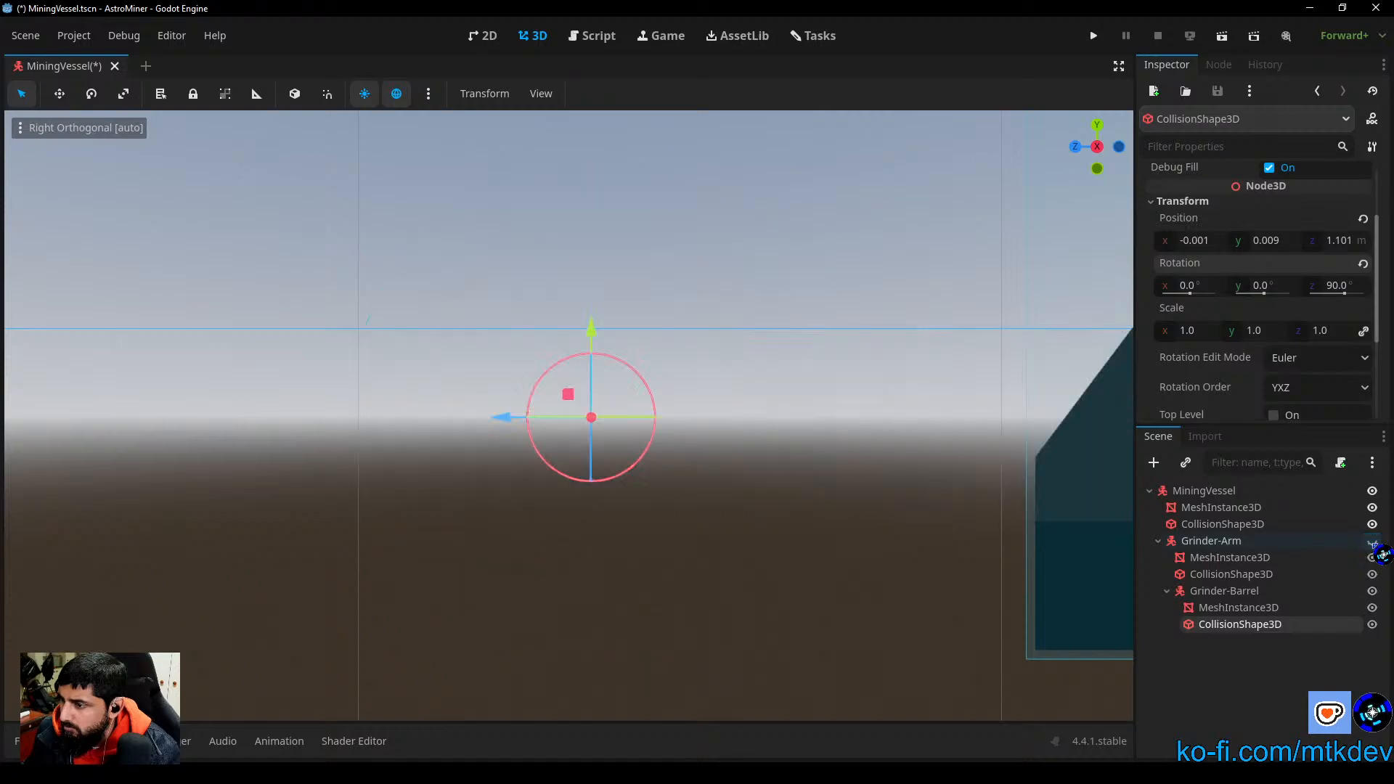
pyautogui.click(1372, 542)
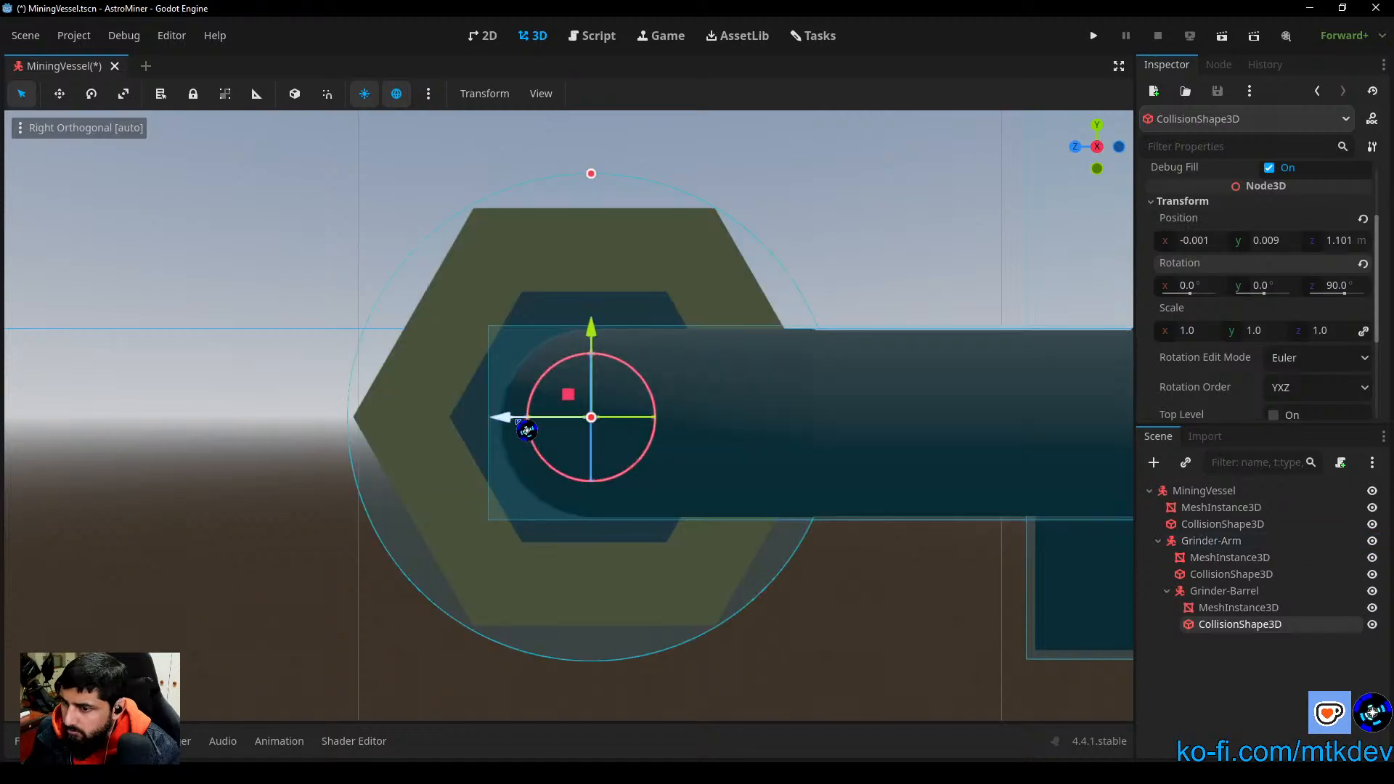
# Step: Adjust the barrel collision cylinder along Z to about 1.098 m so it sits centred around the barrel mesh
pyautogui.moveTo(508, 420); pyautogui.dragTo(516, 424)
pyautogui.click(898, 588)
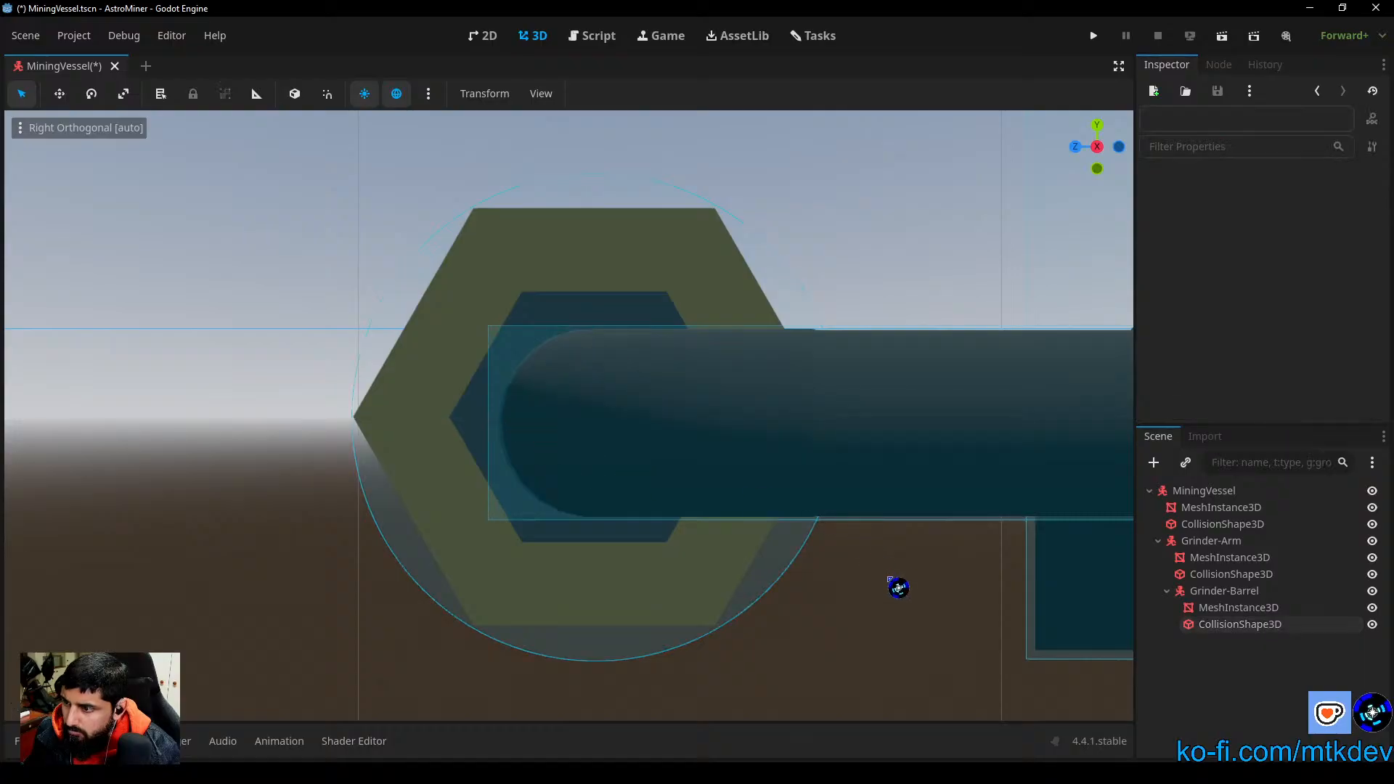
pyautogui.moveTo(899, 588); pyautogui.dragTo(681, 517, button='middle')
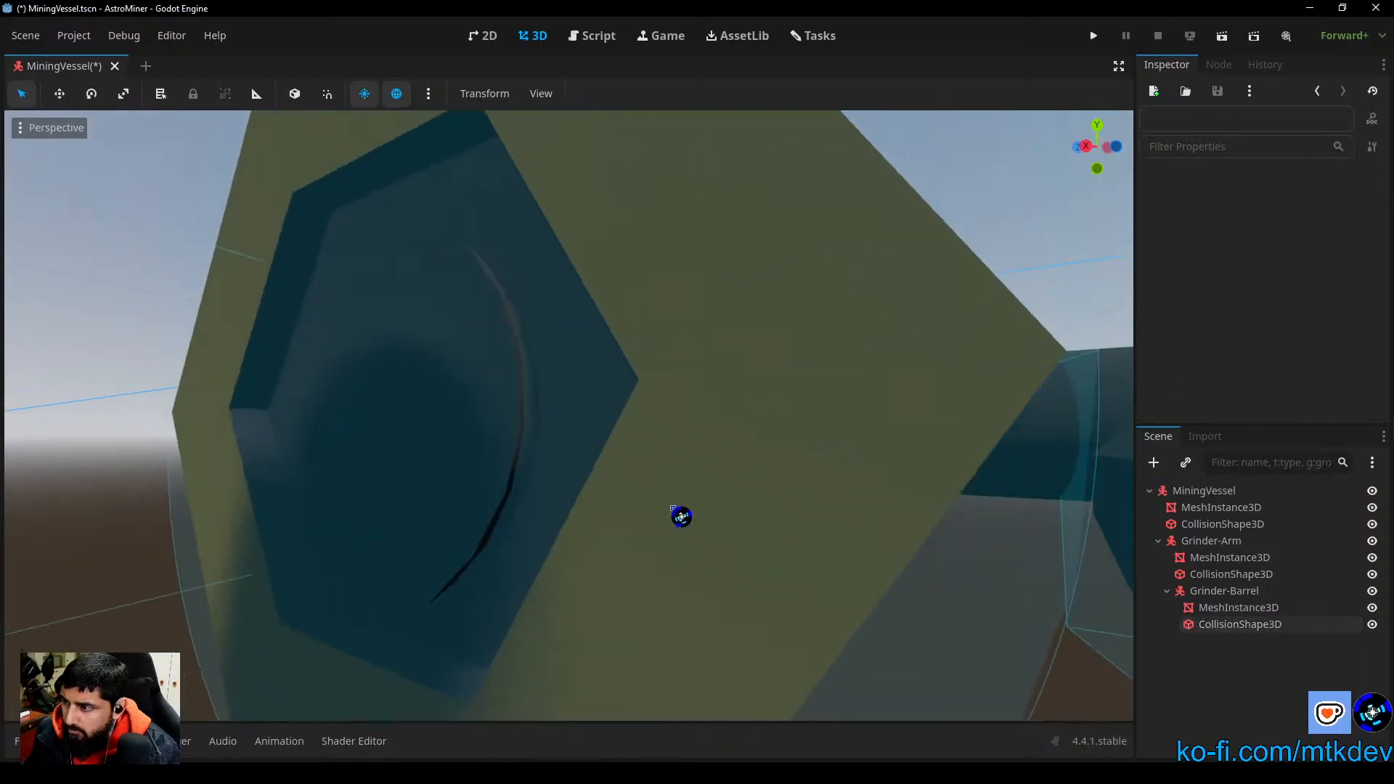
pyautogui.click(1238, 607)
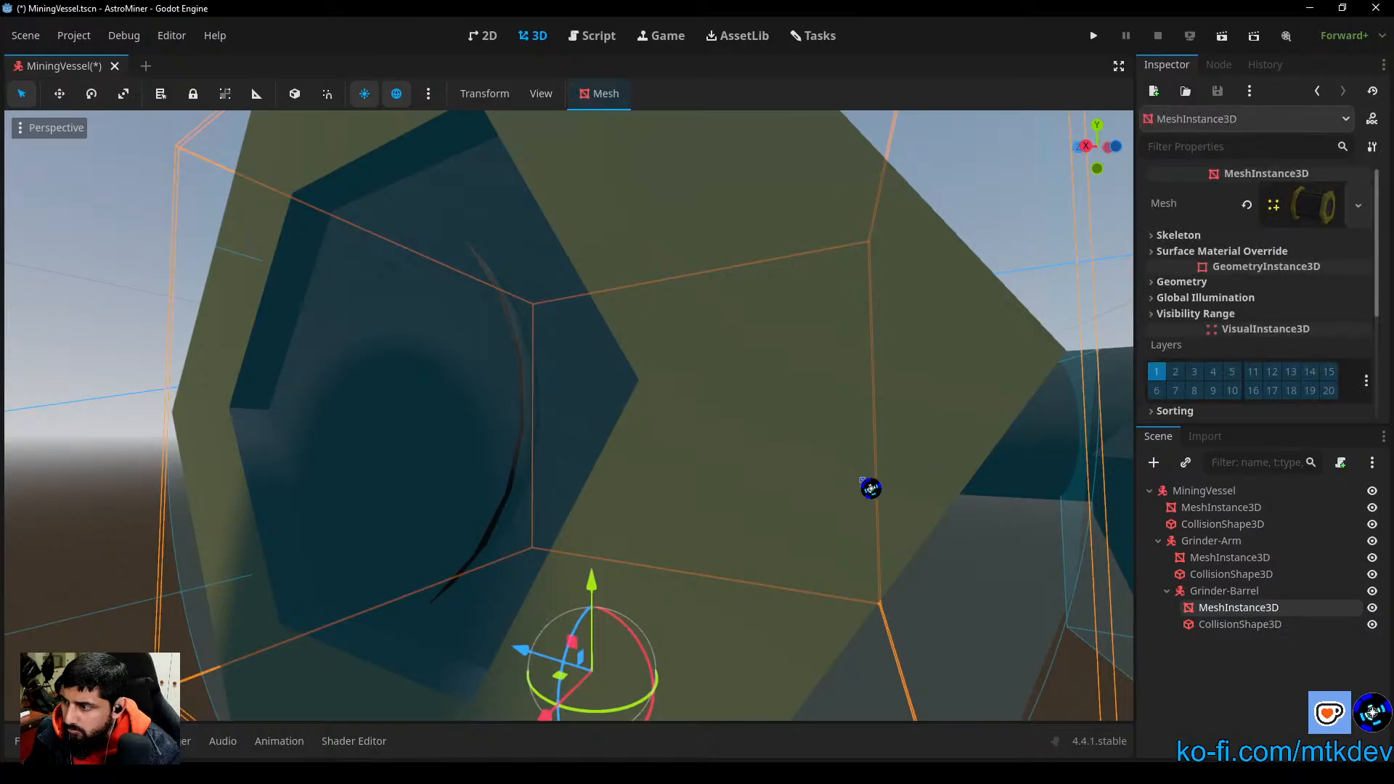
pyautogui.click(1269, 626)
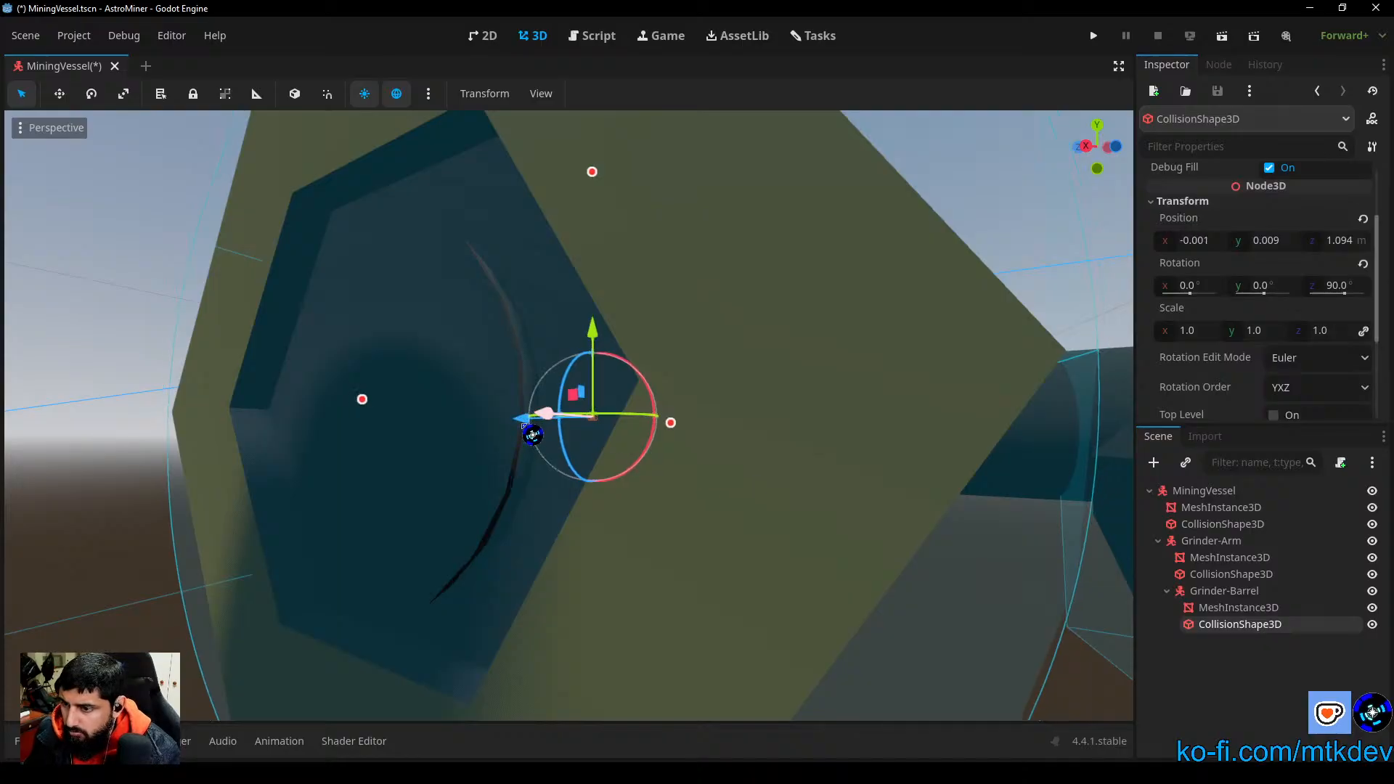
pyautogui.moveTo(584, 469); pyautogui.dragTo(594, 498, button='middle')
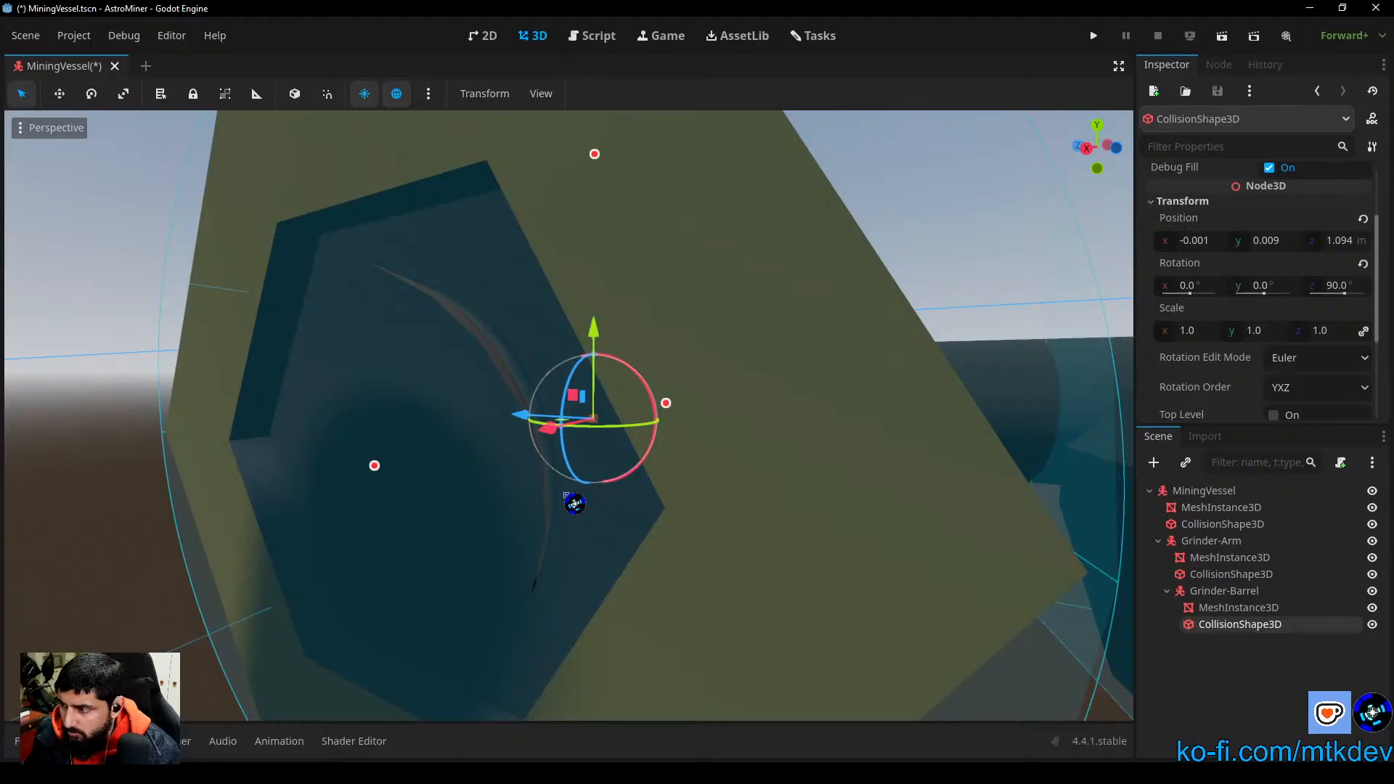
pyautogui.moveTo(521, 416); pyautogui.dragTo(513, 416)
pyautogui.scroll(-10, 728, 473)
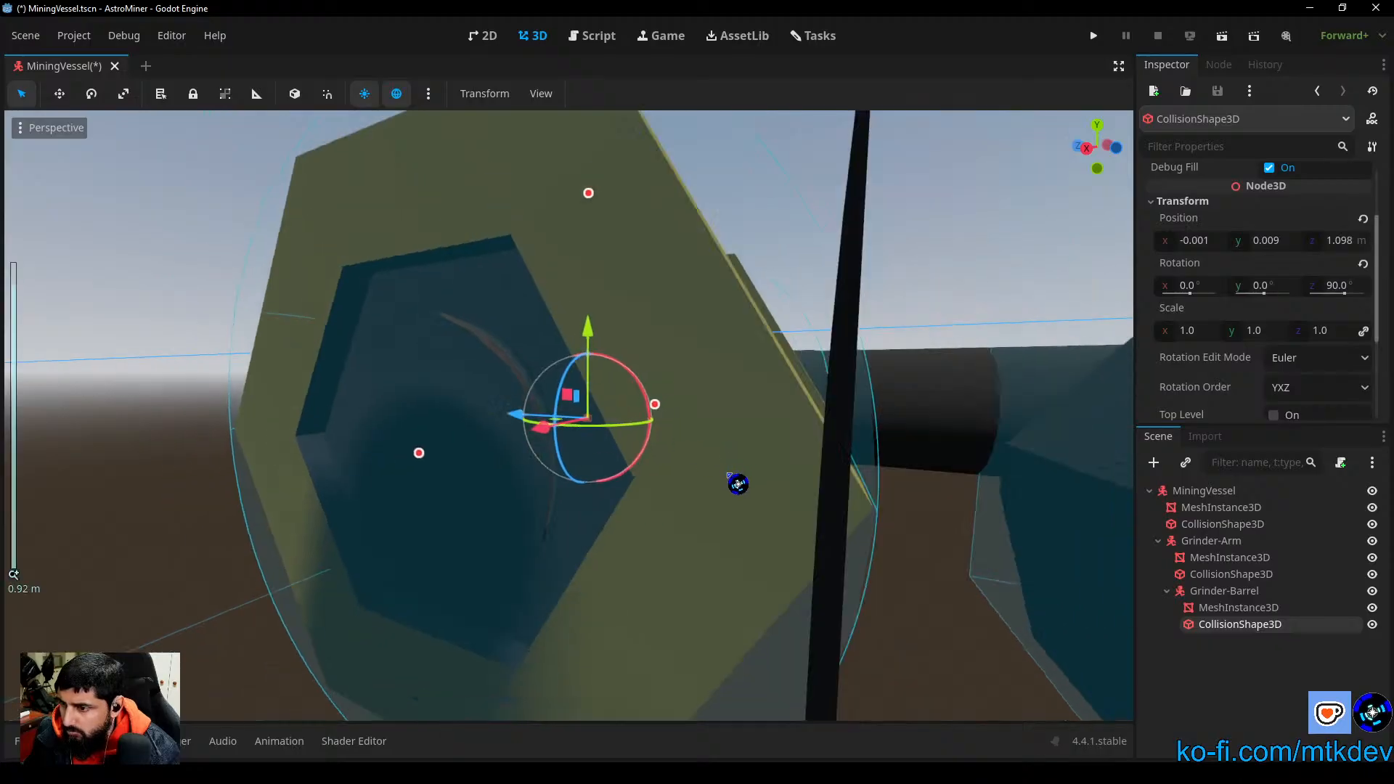
pyautogui.moveTo(688, 471); pyautogui.dragTo(41, 499, button='middle')
pyautogui.click(887, 539)
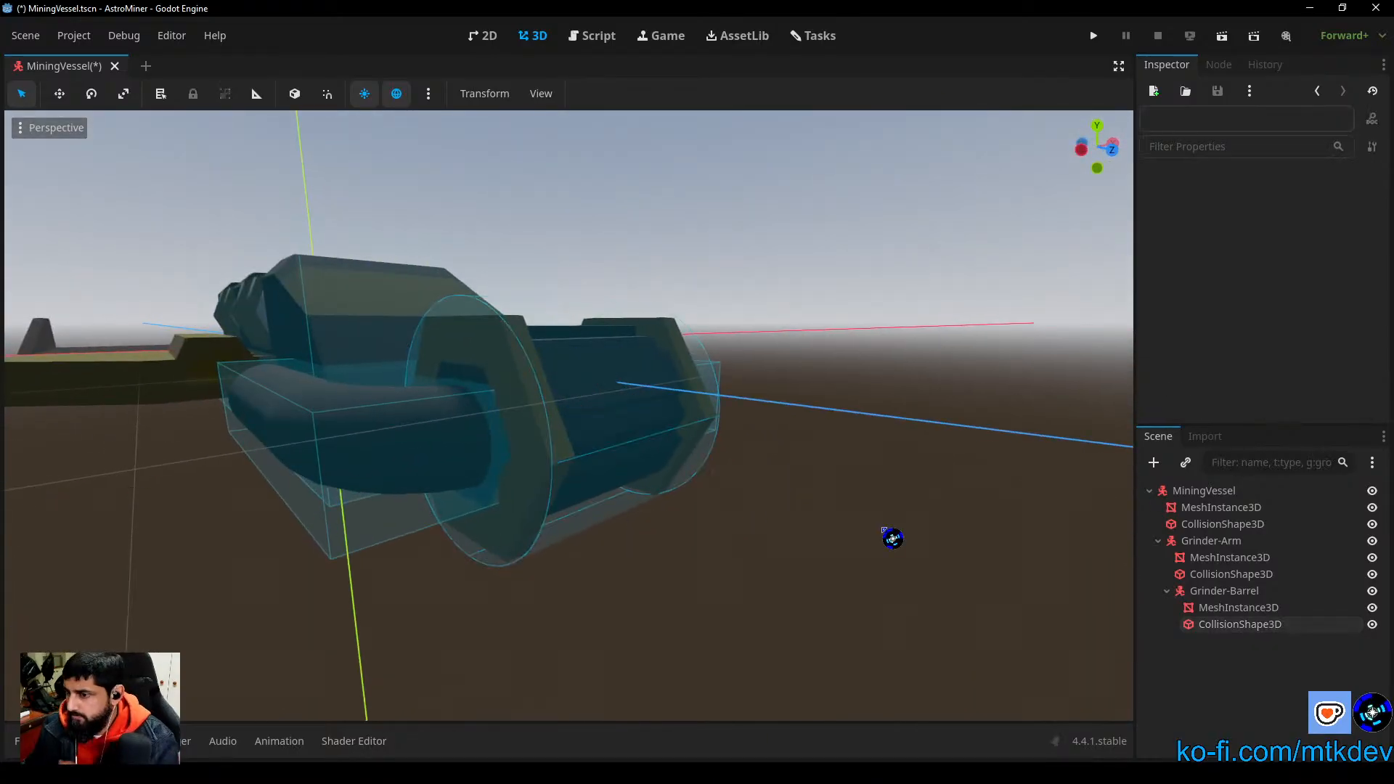
# Step: Inspect the vessel from the front and review the output log from its beginning
pyautogui.moveTo(850, 492); pyautogui.dragTo(727, 521, button='middle')
pyautogui.scroll(2, 531, 500)
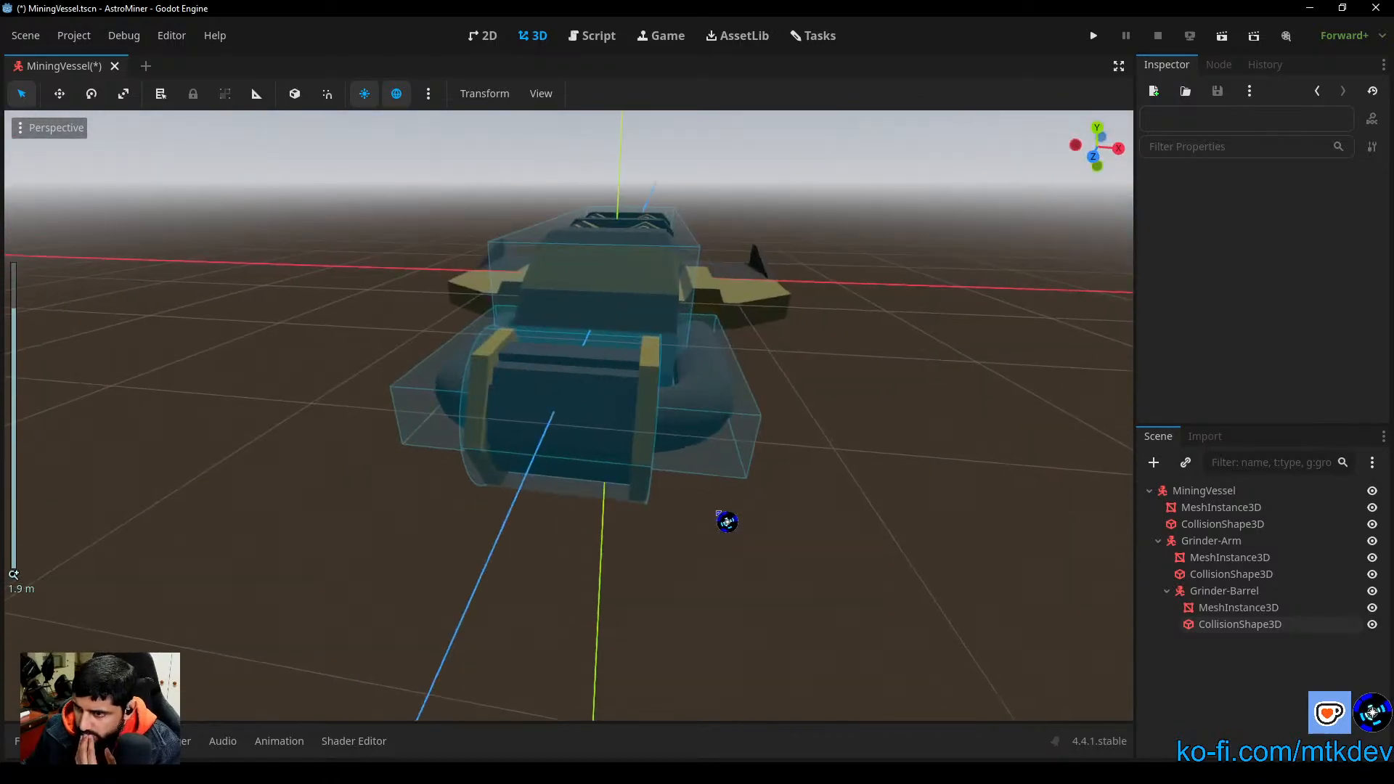
pyautogui.click(109, 741)
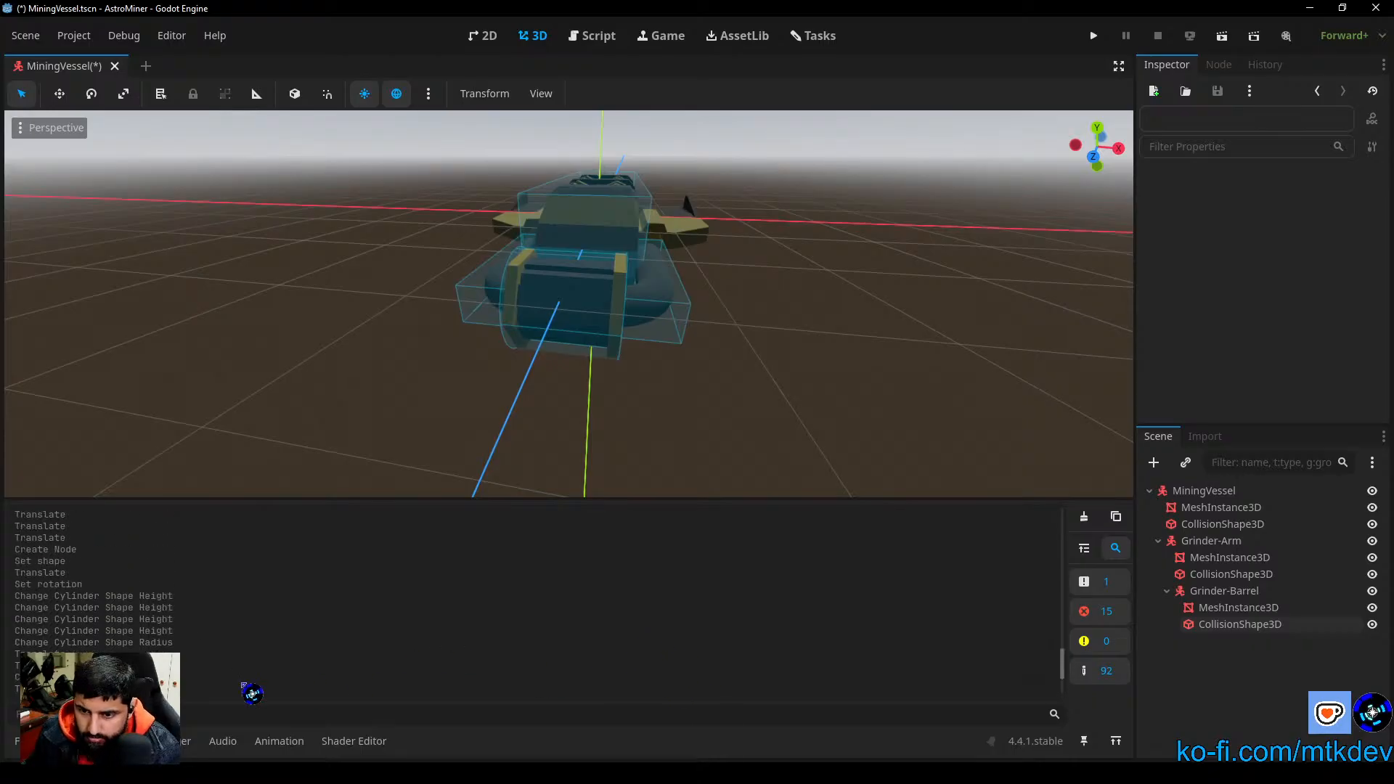
pyautogui.scroll(10, 243, 675)
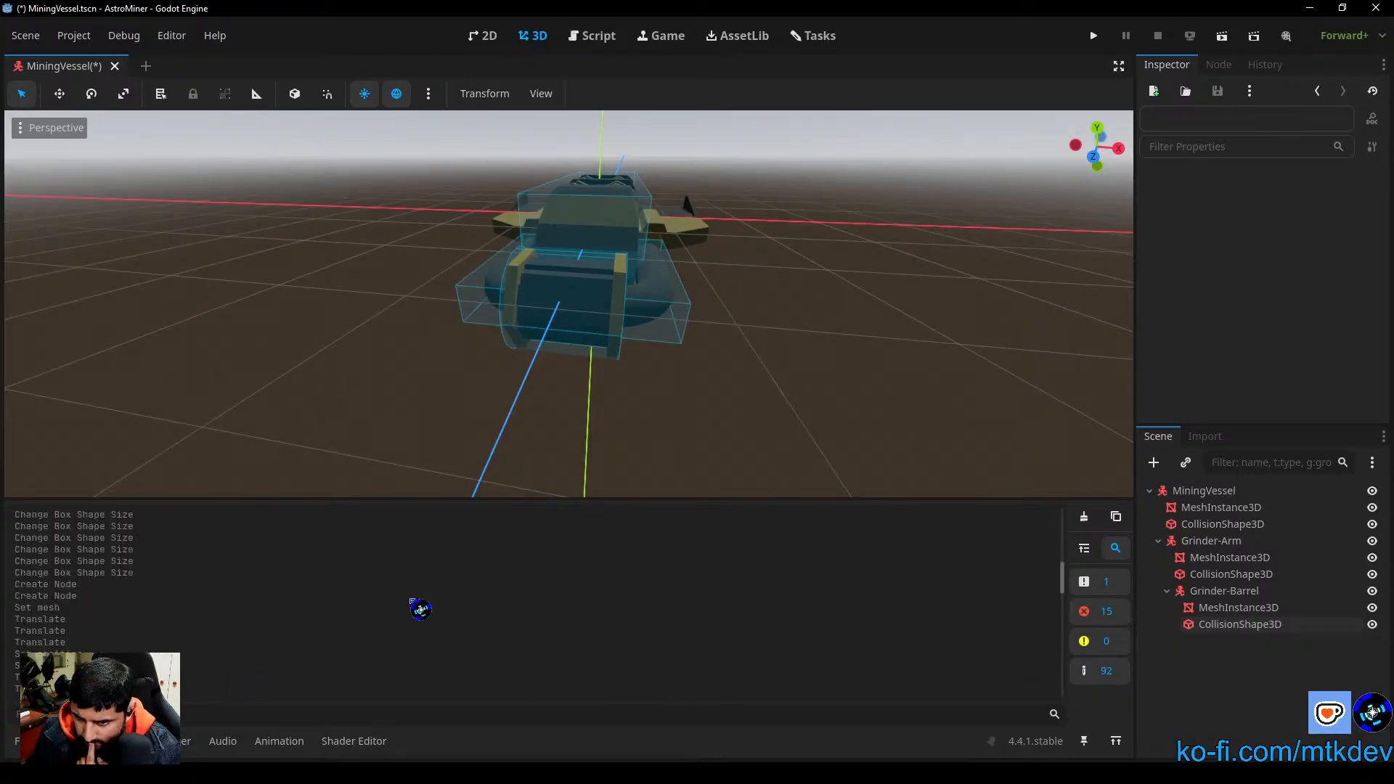
pyautogui.moveTo(1066, 576); pyautogui.dragTo(1090, 510)
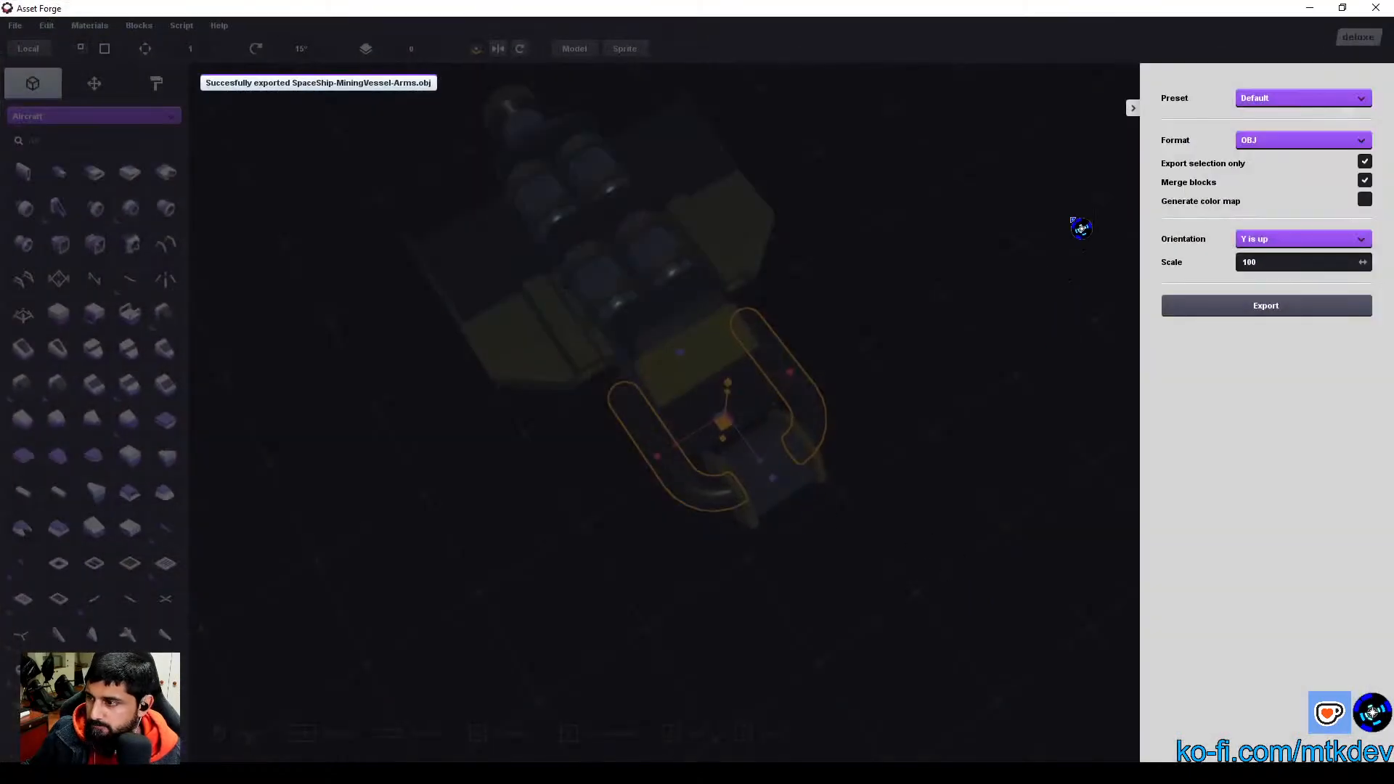
# Step: Switch to Asset Forge, close the export settings and examine how the side arms join the grinder barrel
pyautogui.click(1133, 108)
pyautogui.scroll(5, 990, 623)
pyautogui.moveTo(1016, 678)
pyautogui.mouseDown(button='middle')
pyautogui.moveTo(974, 574)
pyautogui.moveTo(1001, 683)
pyautogui.mouseUp(button='middle')
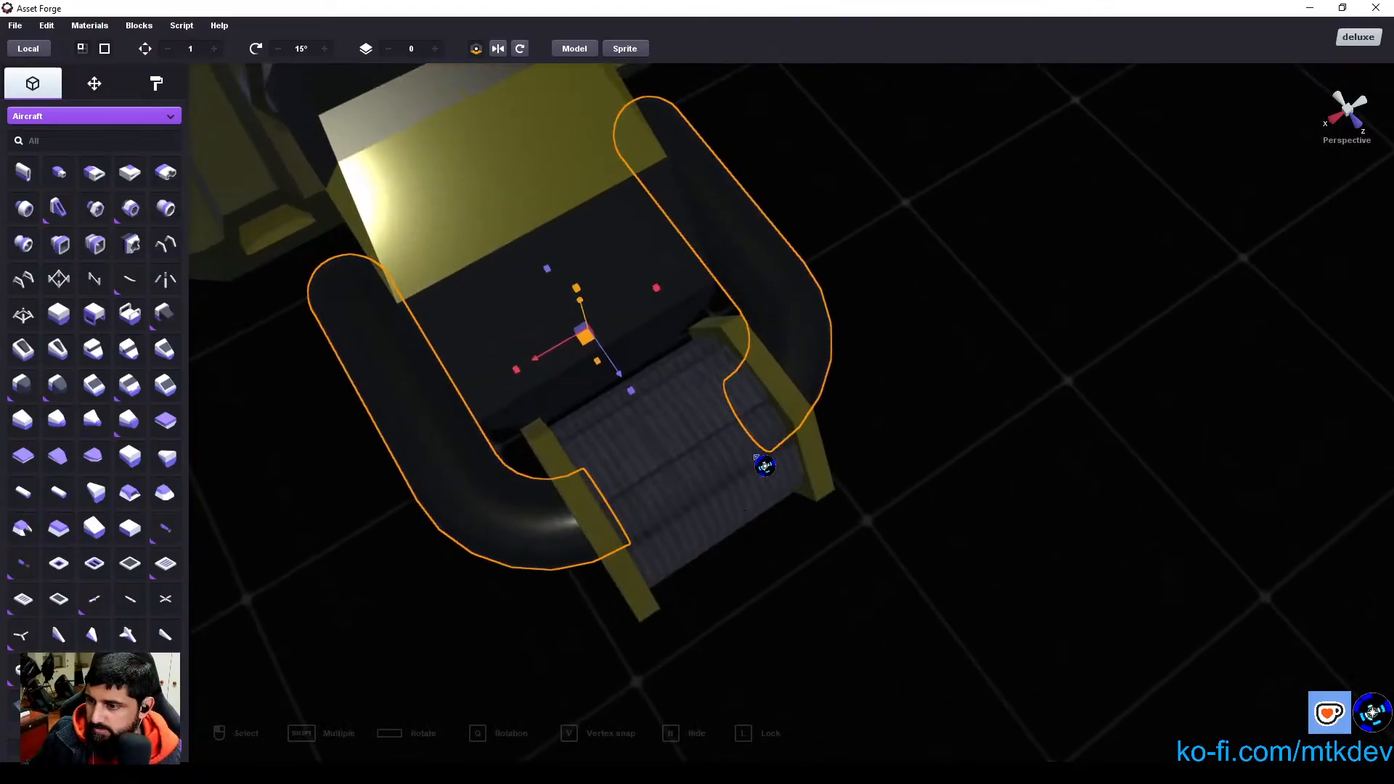
pyautogui.moveTo(765, 464); pyautogui.dragTo(937, 560, button='middle')
pyautogui.scroll(2, 1085, 592)
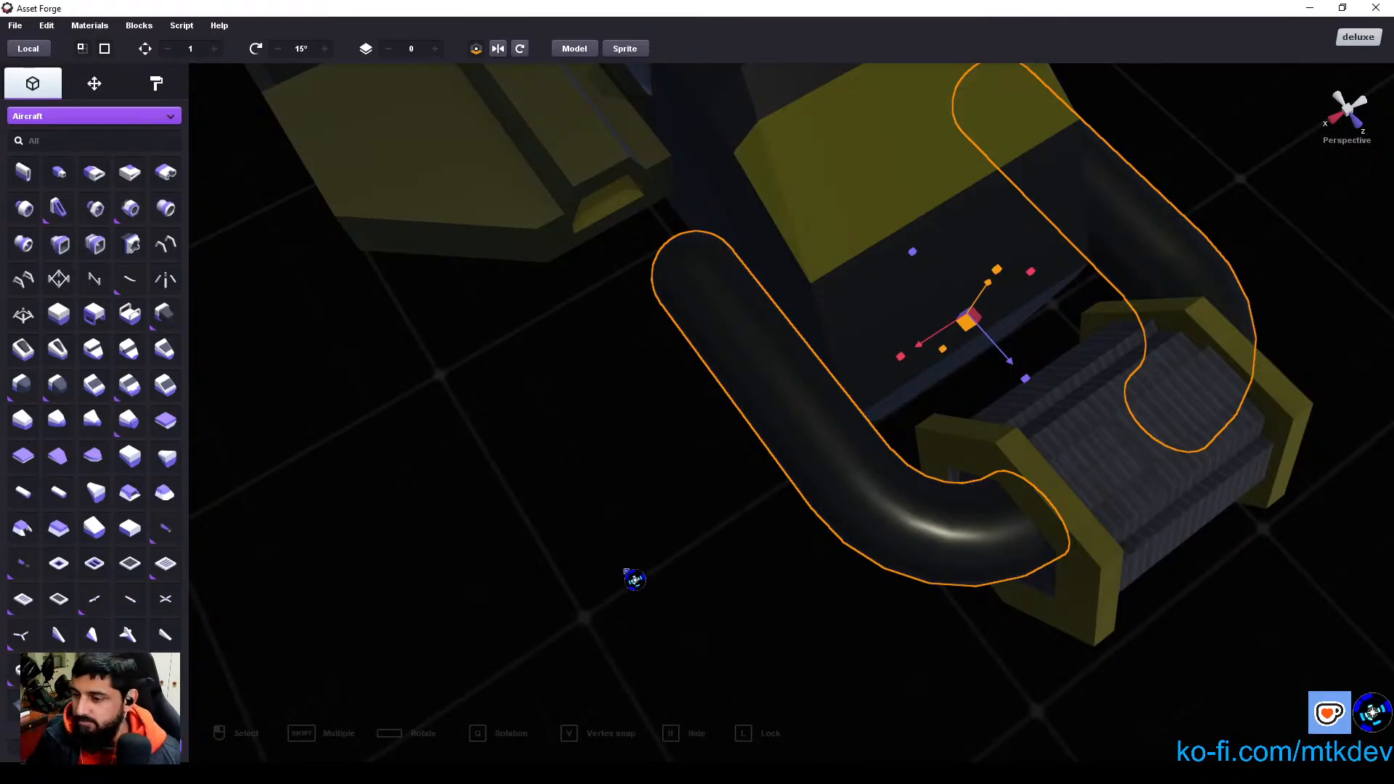
pyautogui.click(633, 579)
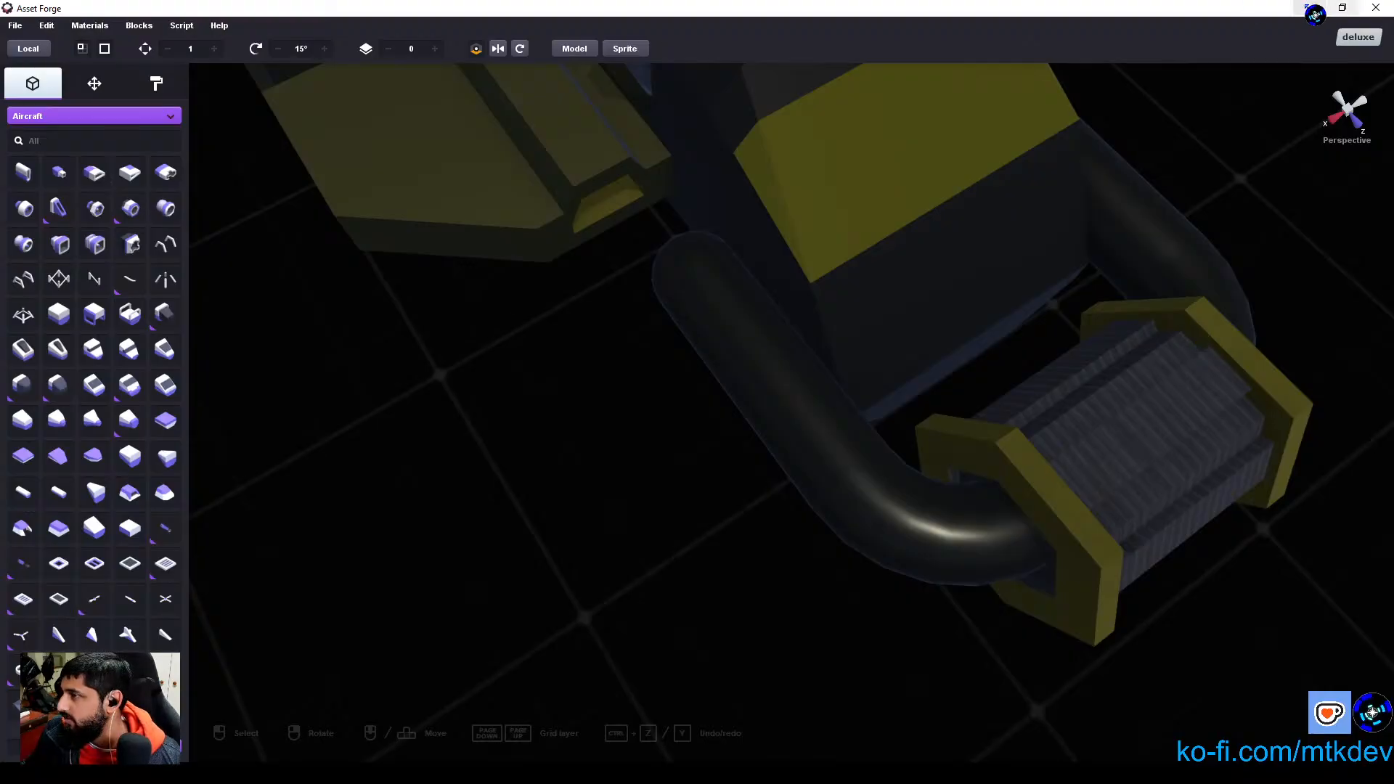
# Step: Return to Godot, clear all messages from the output log and collapse it
pyautogui.click(1310, 7)
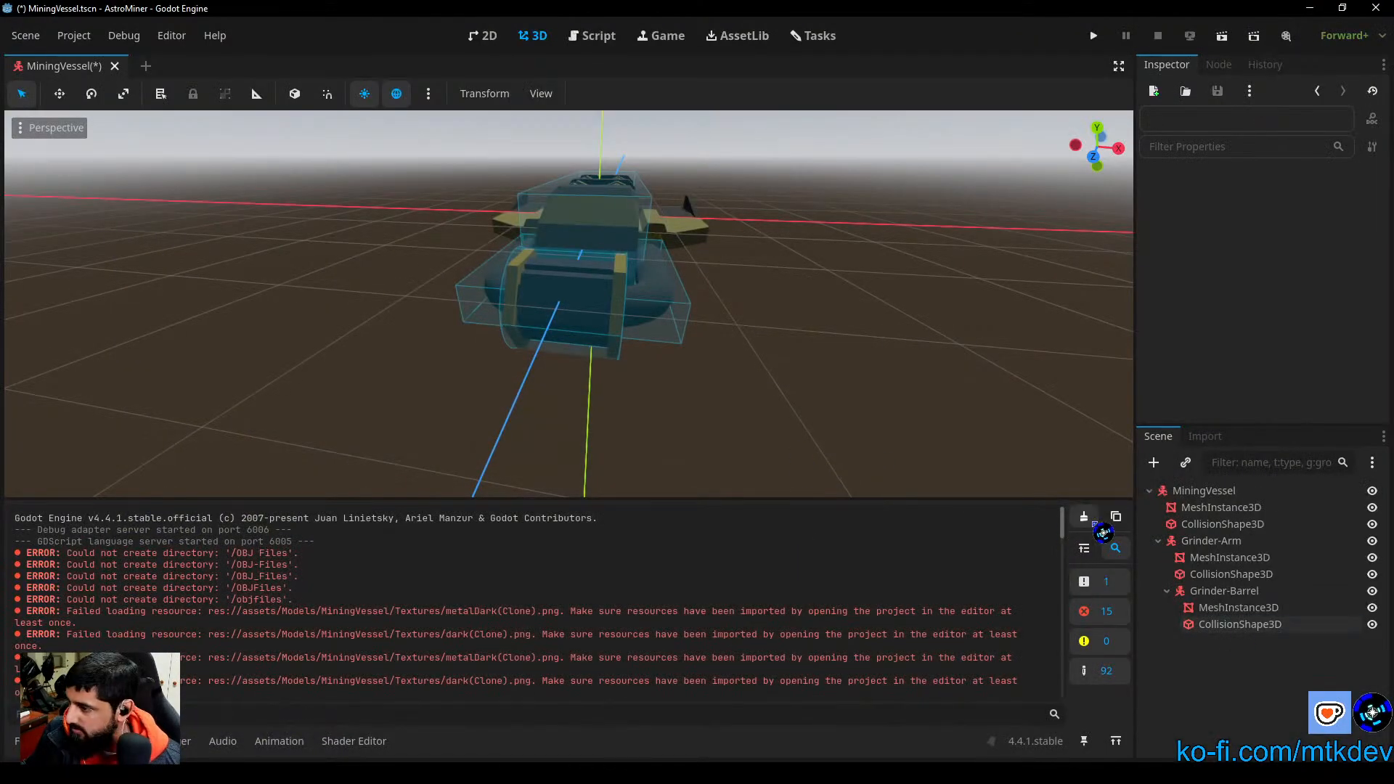
pyautogui.click(1085, 517)
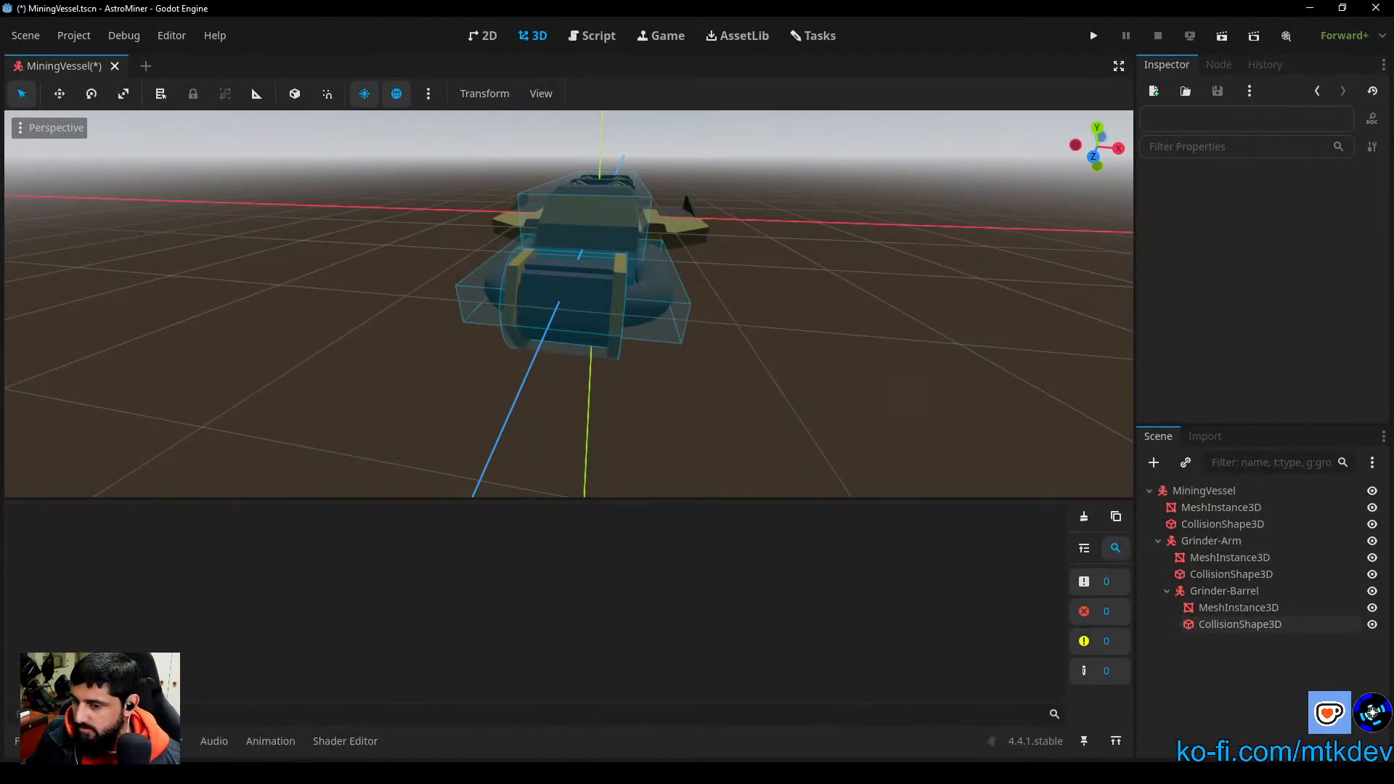
pyautogui.click(99, 741)
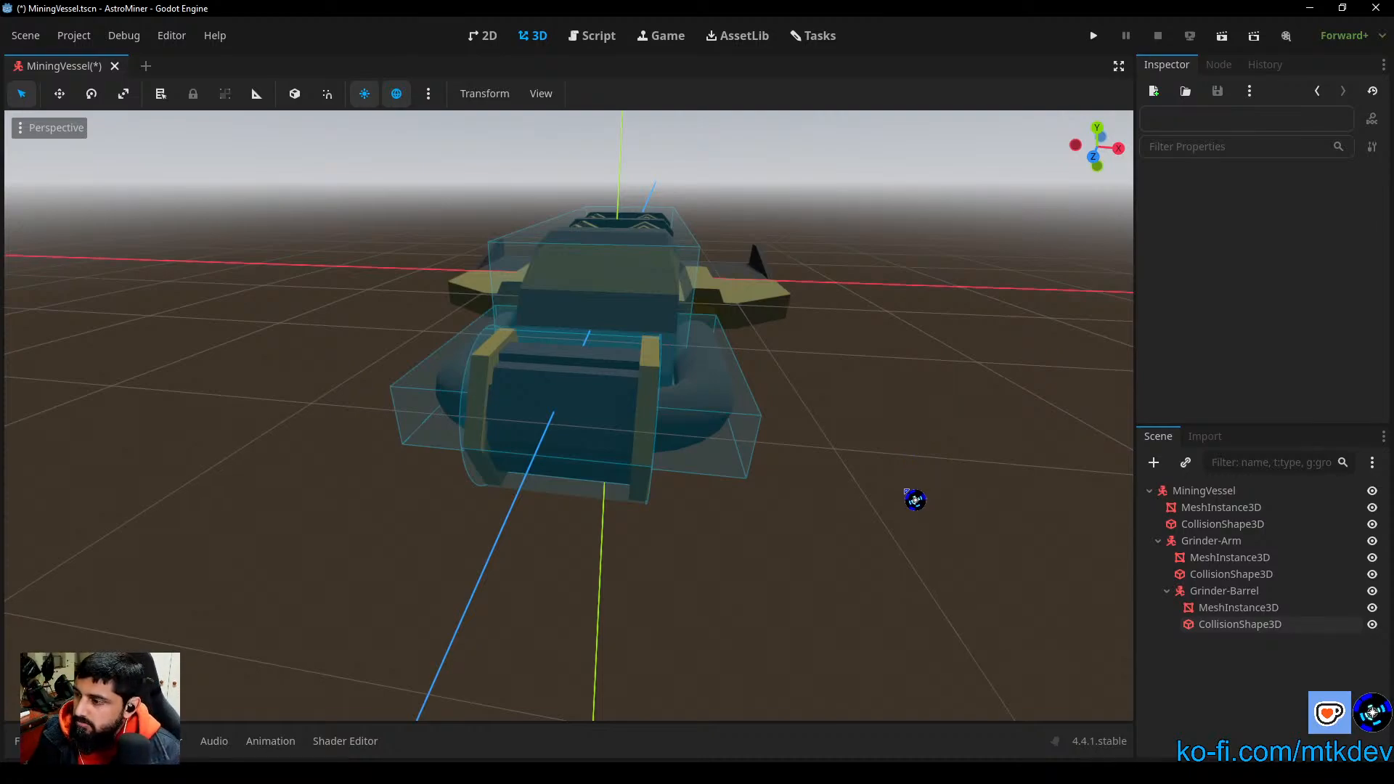
# Step: Try changing the Grinder-Arm node's type to Node3D and undo the type change
pyautogui.click(1209, 544)
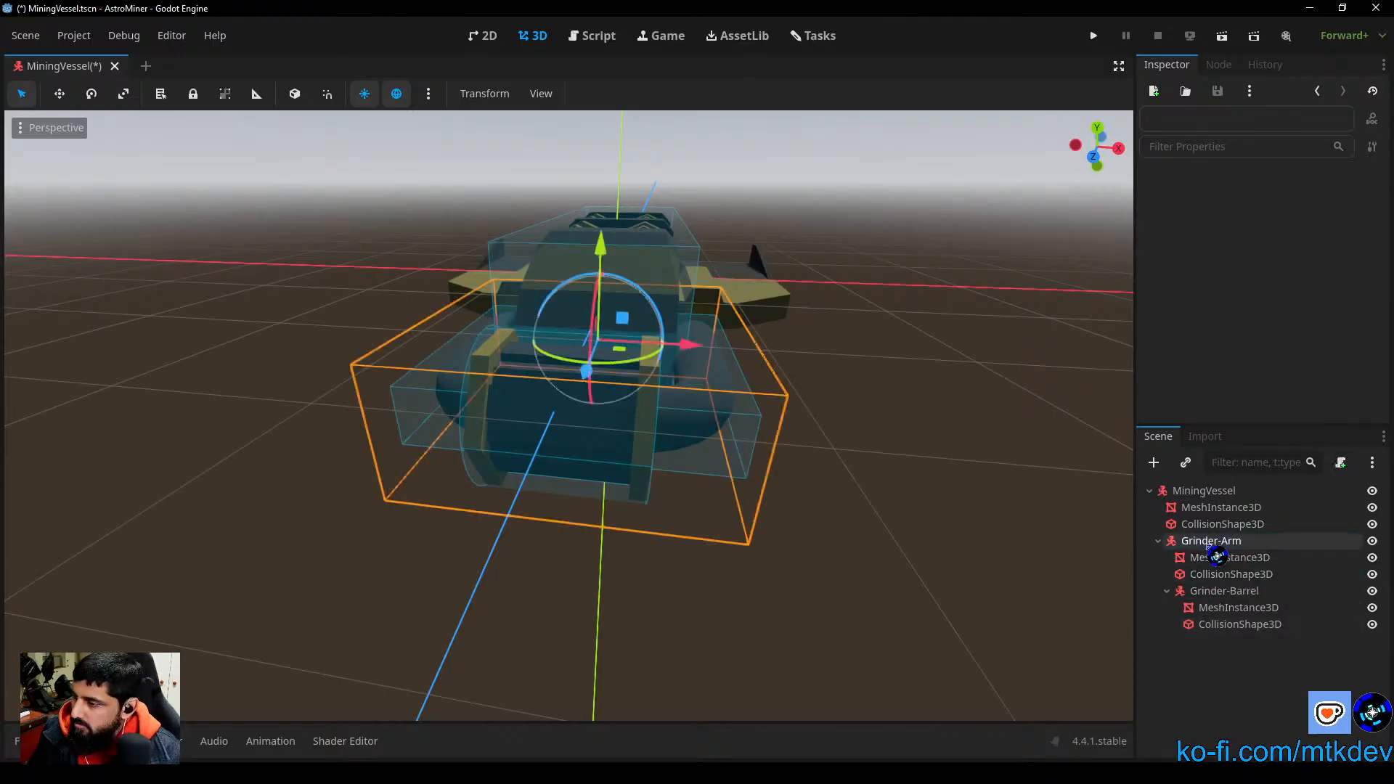
pyautogui.rightClick(1210, 543)
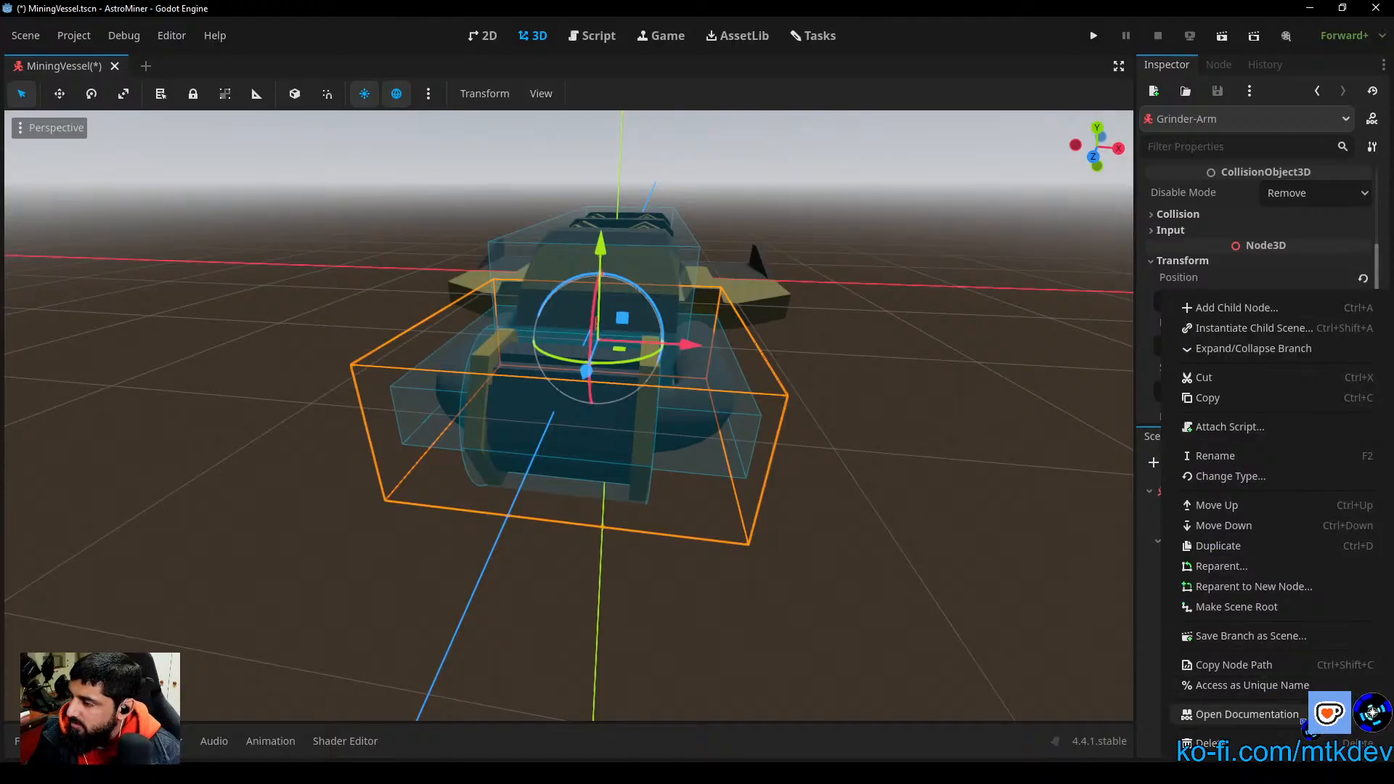
pyautogui.click(1231, 476)
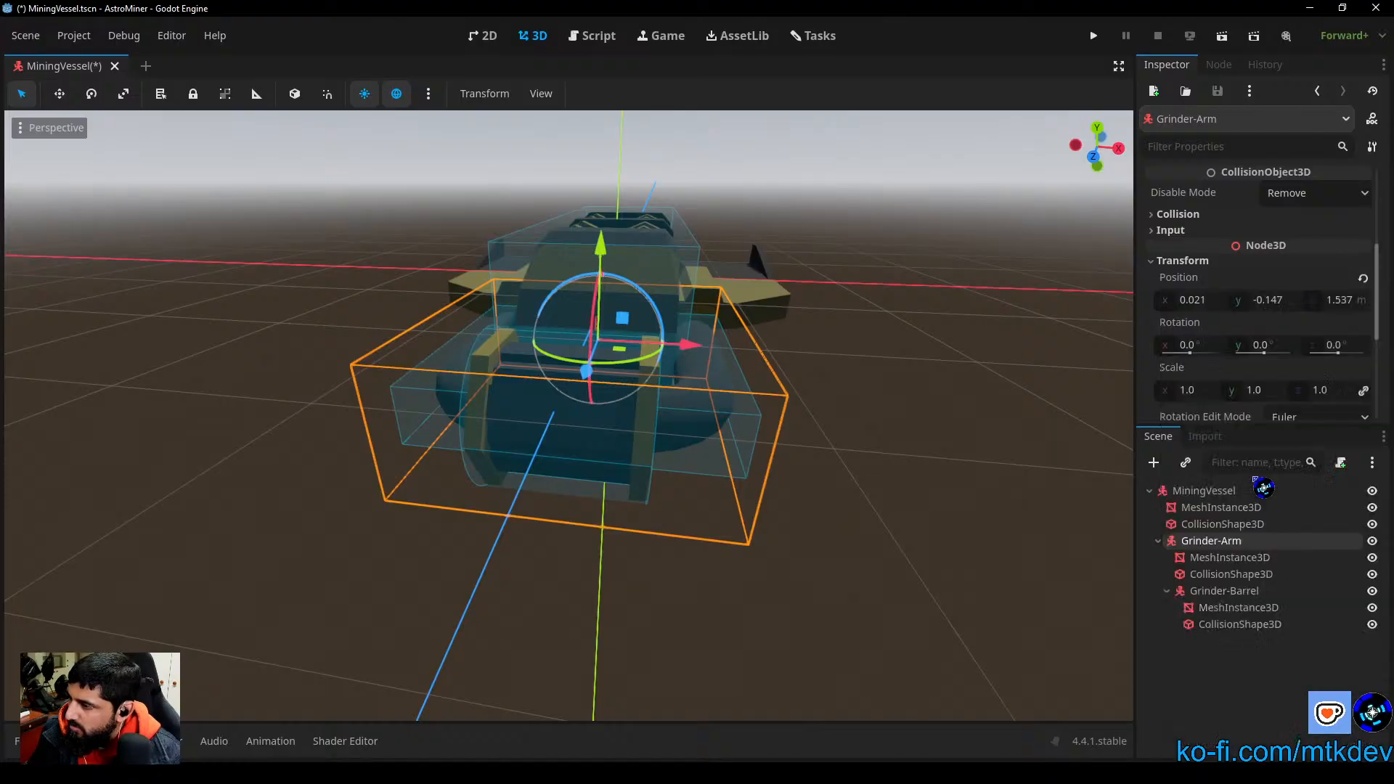
pyautogui.click(489, 210)
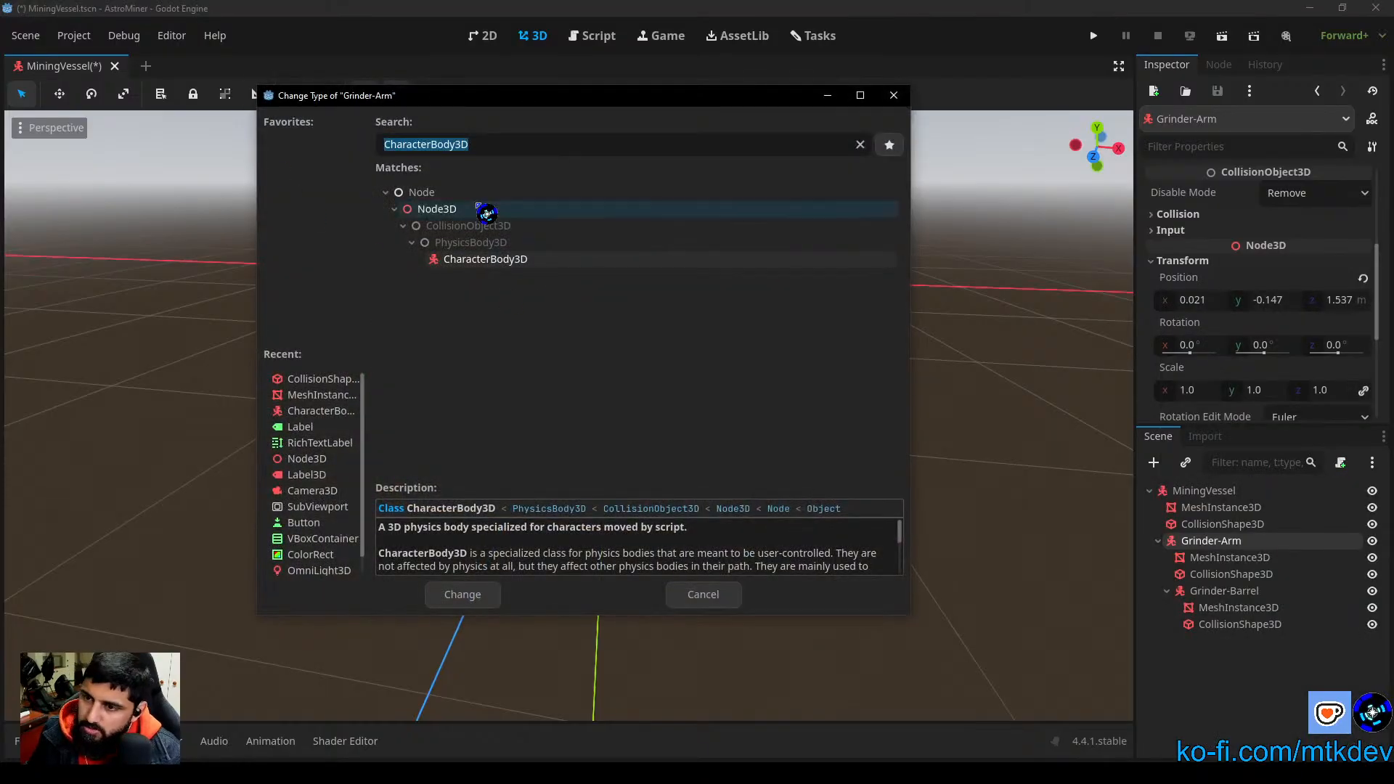
pyautogui.click(465, 594)
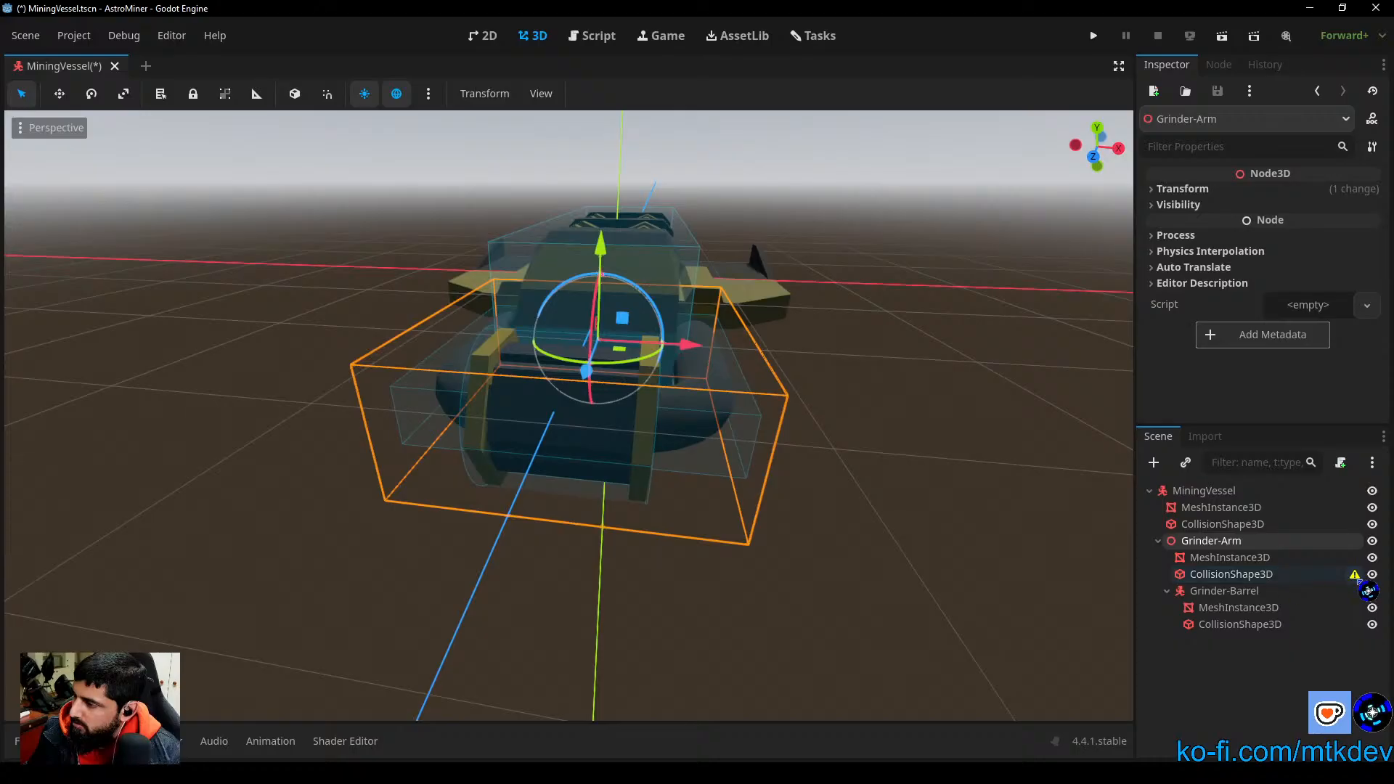
pyautogui.moveTo(1357, 579)
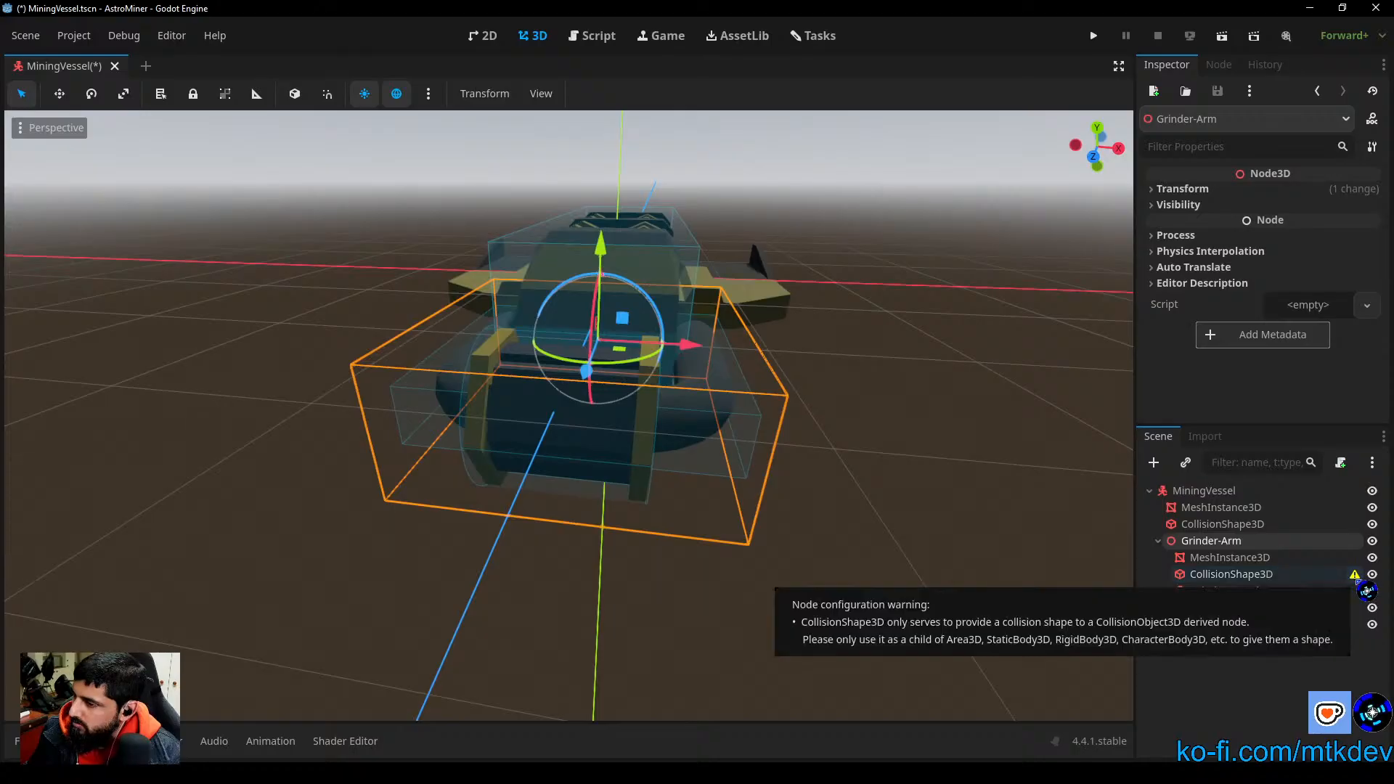
pyautogui.click(1308, 679)
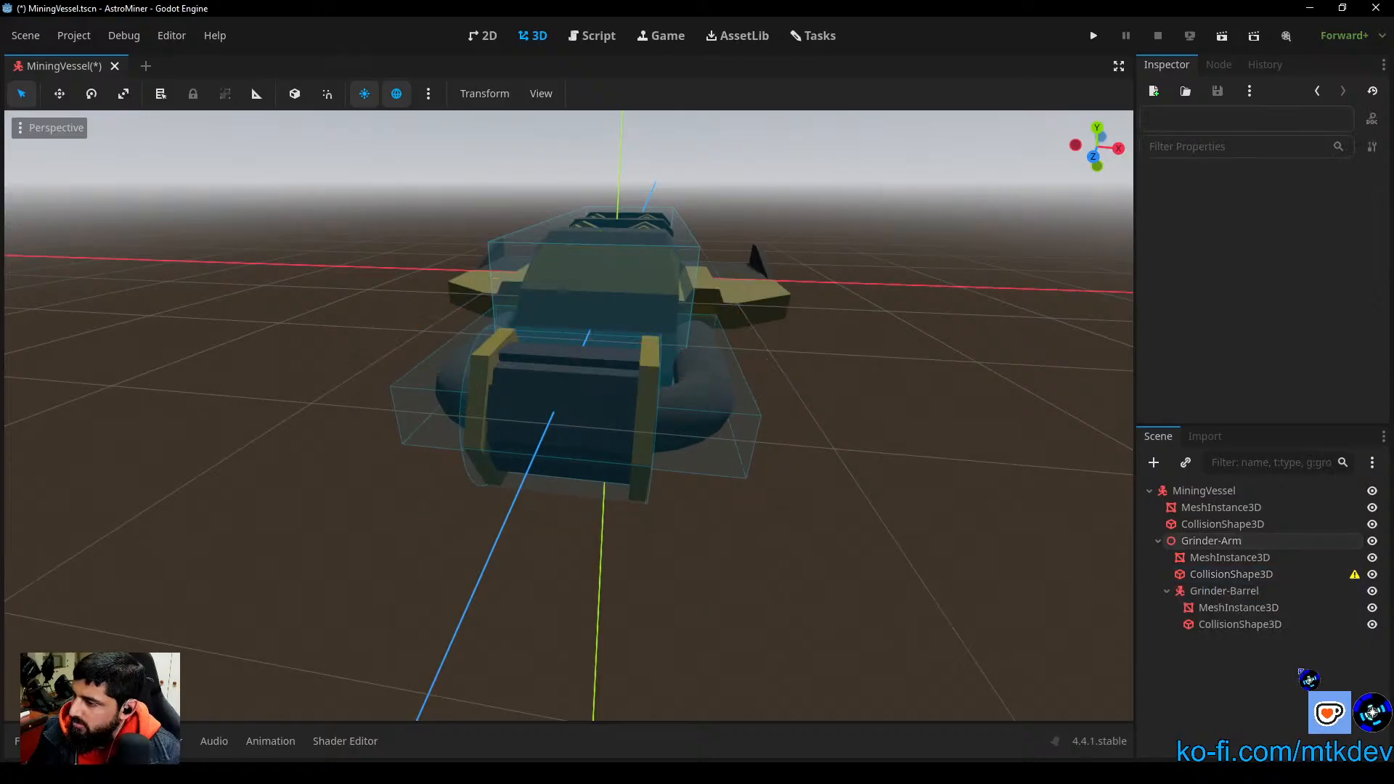
pyautogui.hotkey('ctrl', 'z')
pyautogui.click(896, 616)
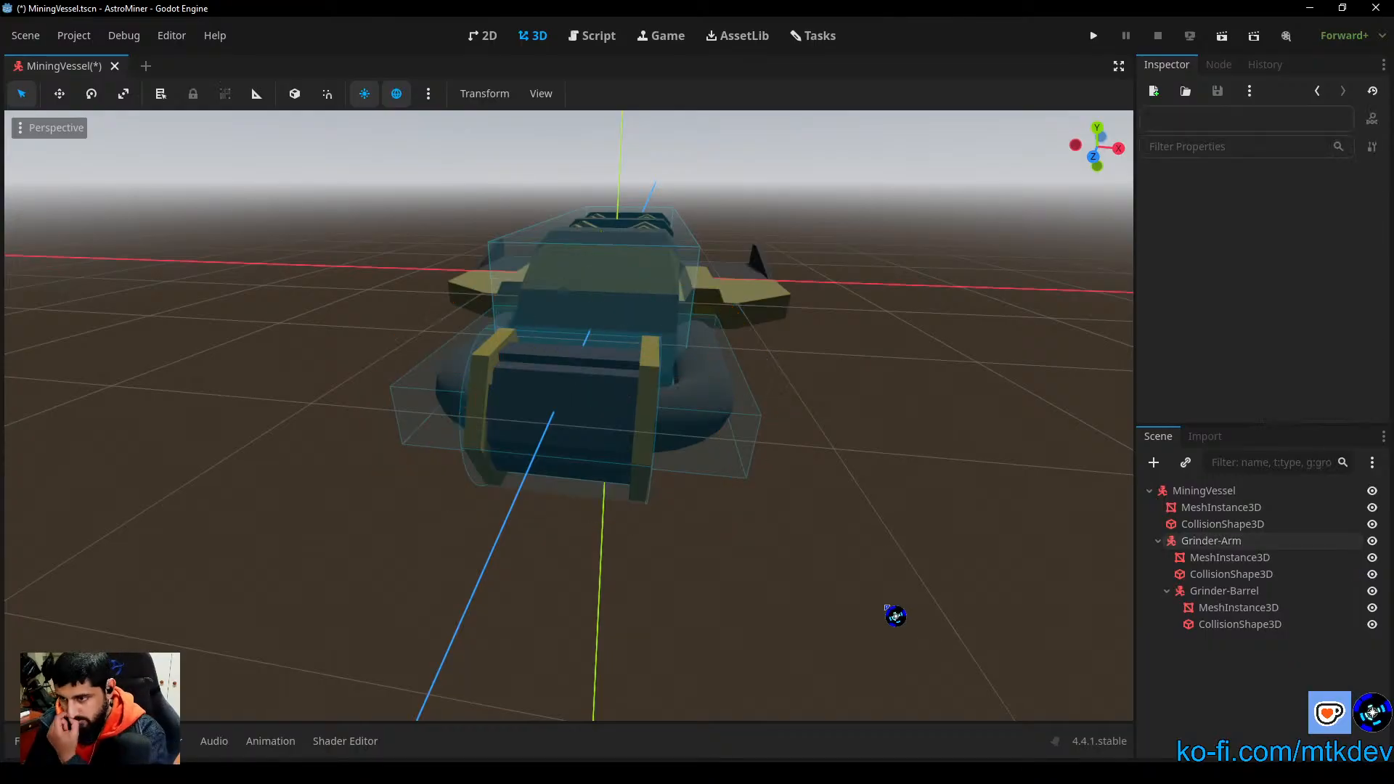
# Step: Examine the assembled vessel from the side and above, checking how the collision shapes fit the hull, arms and barrel
pyautogui.scroll(-2, 965, 504)
pyautogui.moveTo(972, 498); pyautogui.dragTo(790, 504, button='right')
pyautogui.moveTo(991, 484); pyautogui.dragTo(663, 277, button='middle')
pyautogui.scroll(-6, 663, 311)
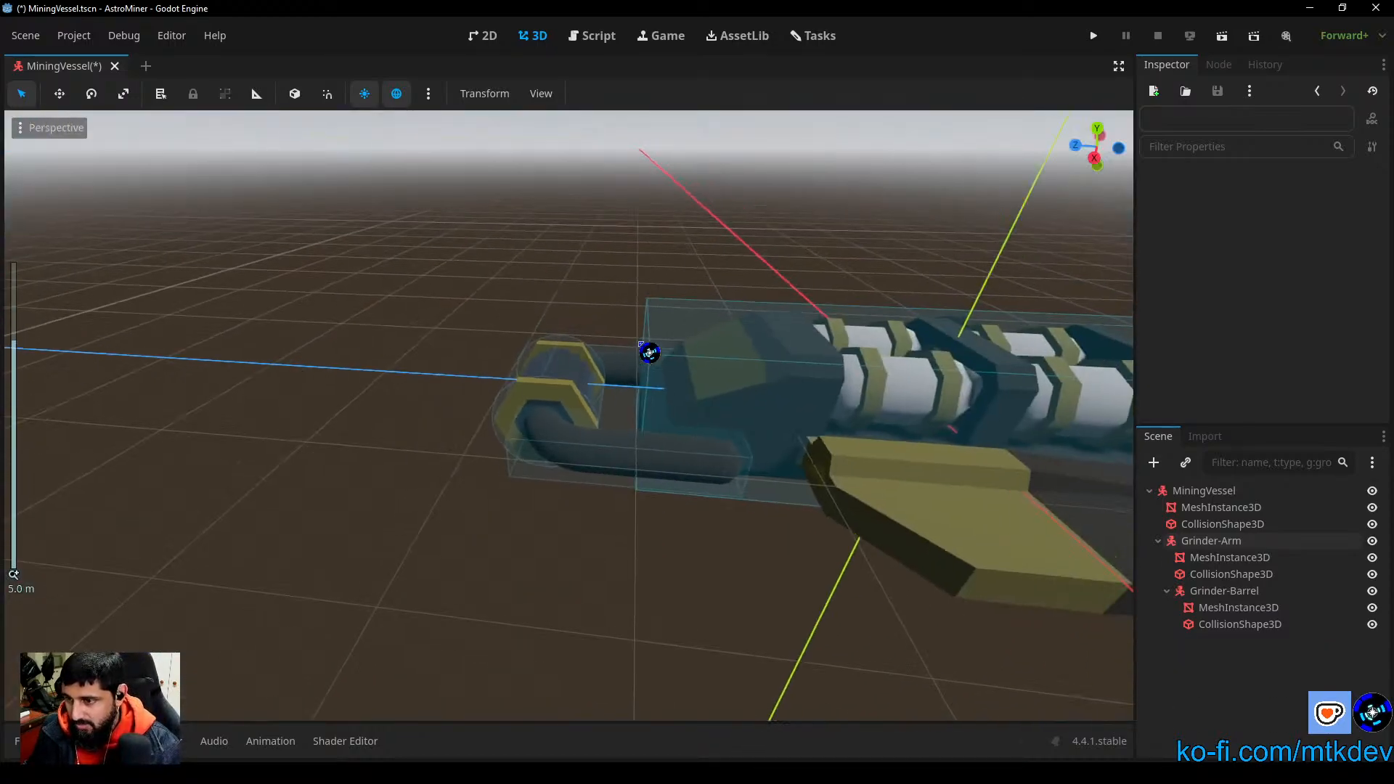
pyautogui.moveTo(648, 576); pyautogui.dragTo(669, 536, button='middle')
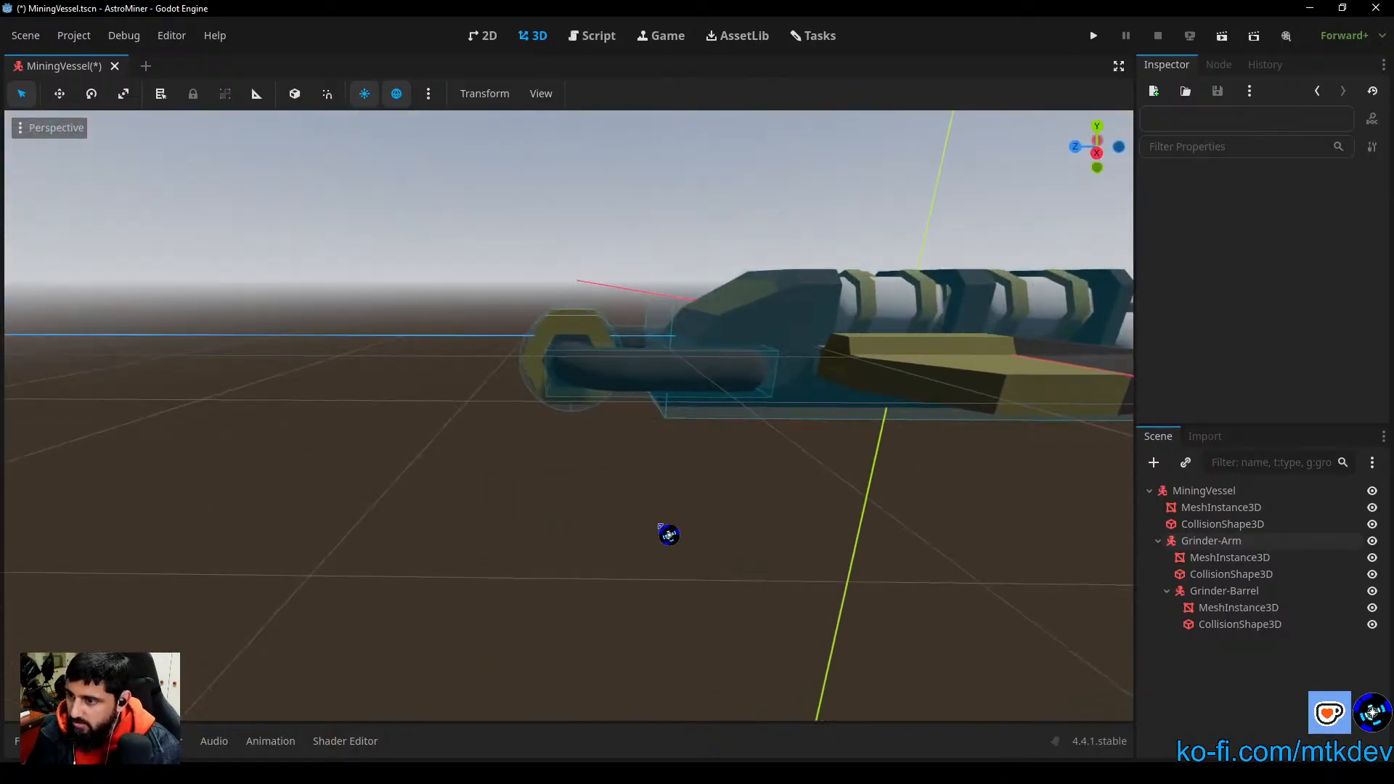
pyautogui.scroll(-5, 714, 477)
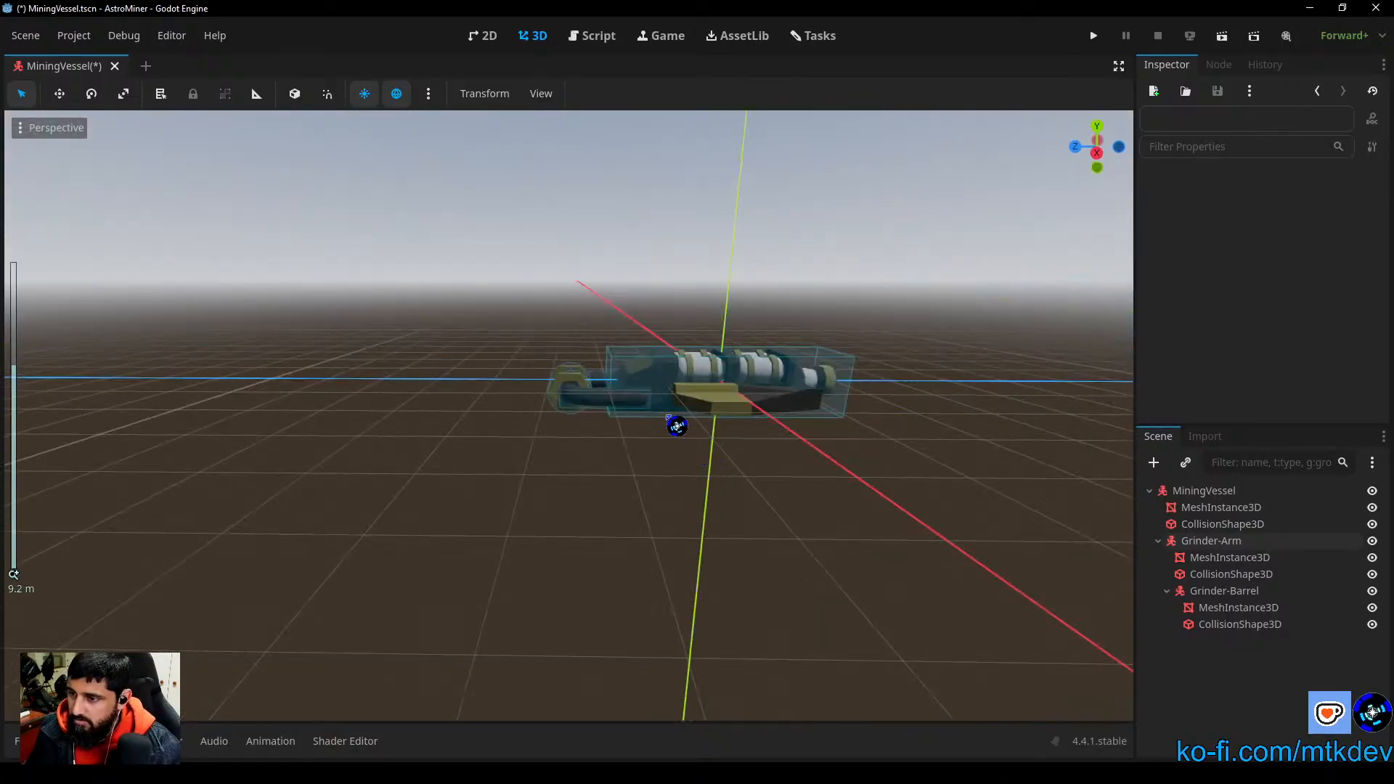
pyautogui.moveTo(677, 426); pyautogui.dragTo(662, 602, button='middle')
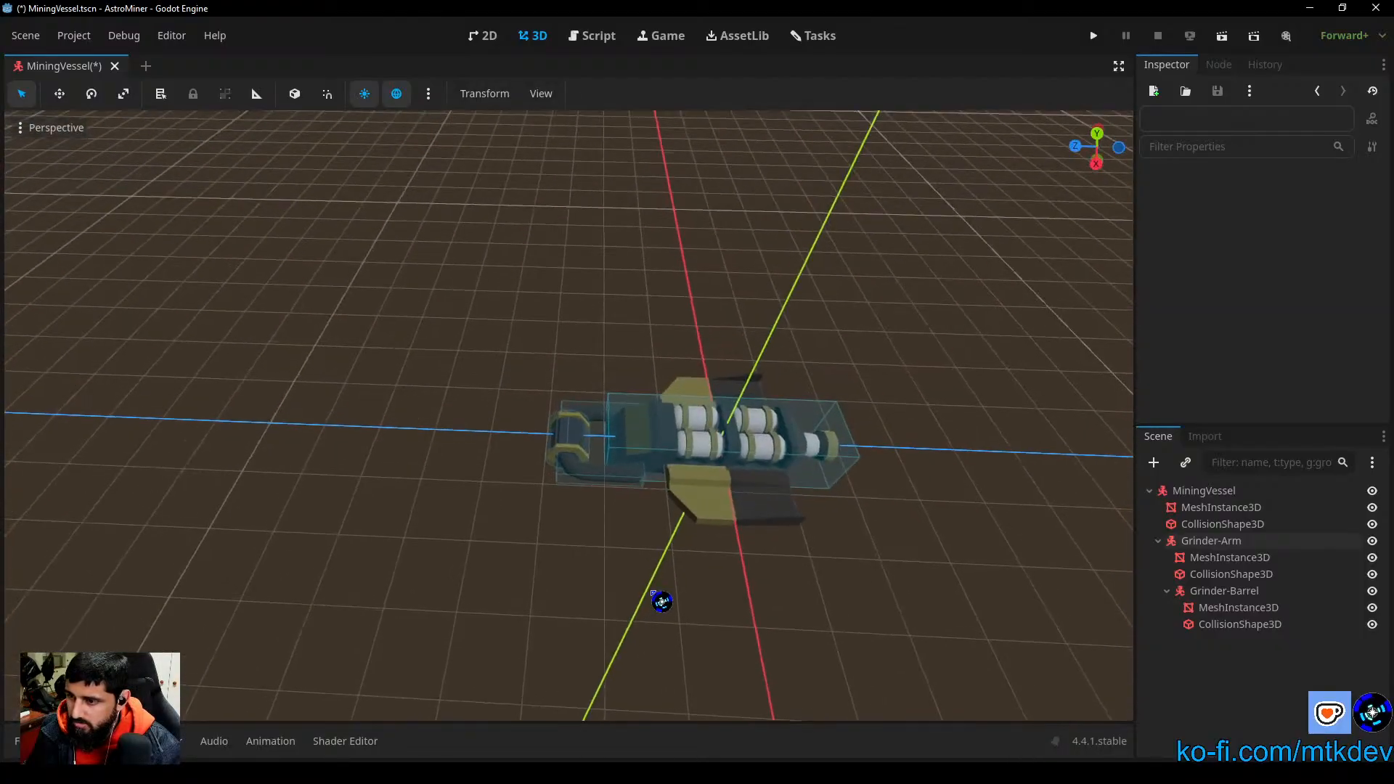
pyautogui.scroll(5, 662, 601)
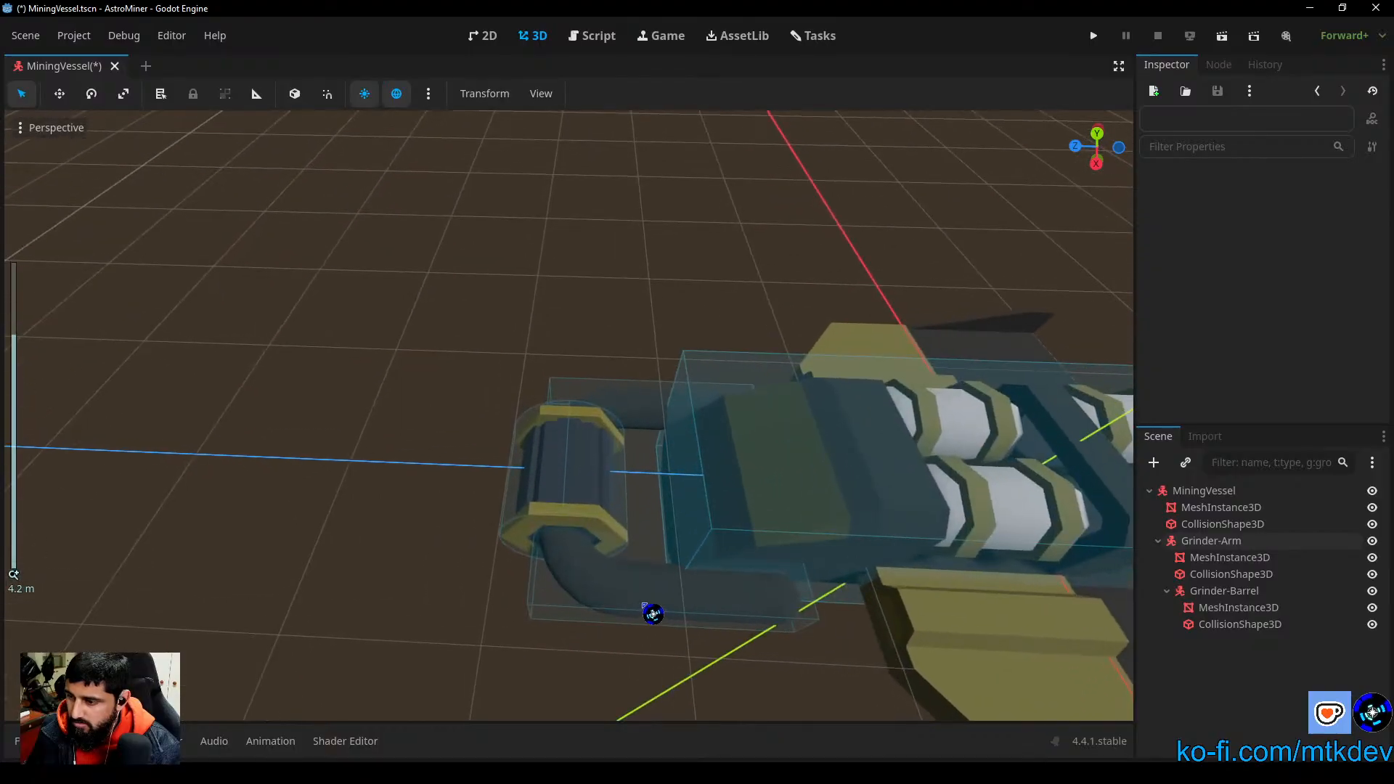
pyautogui.scroll(-4, 773, 611)
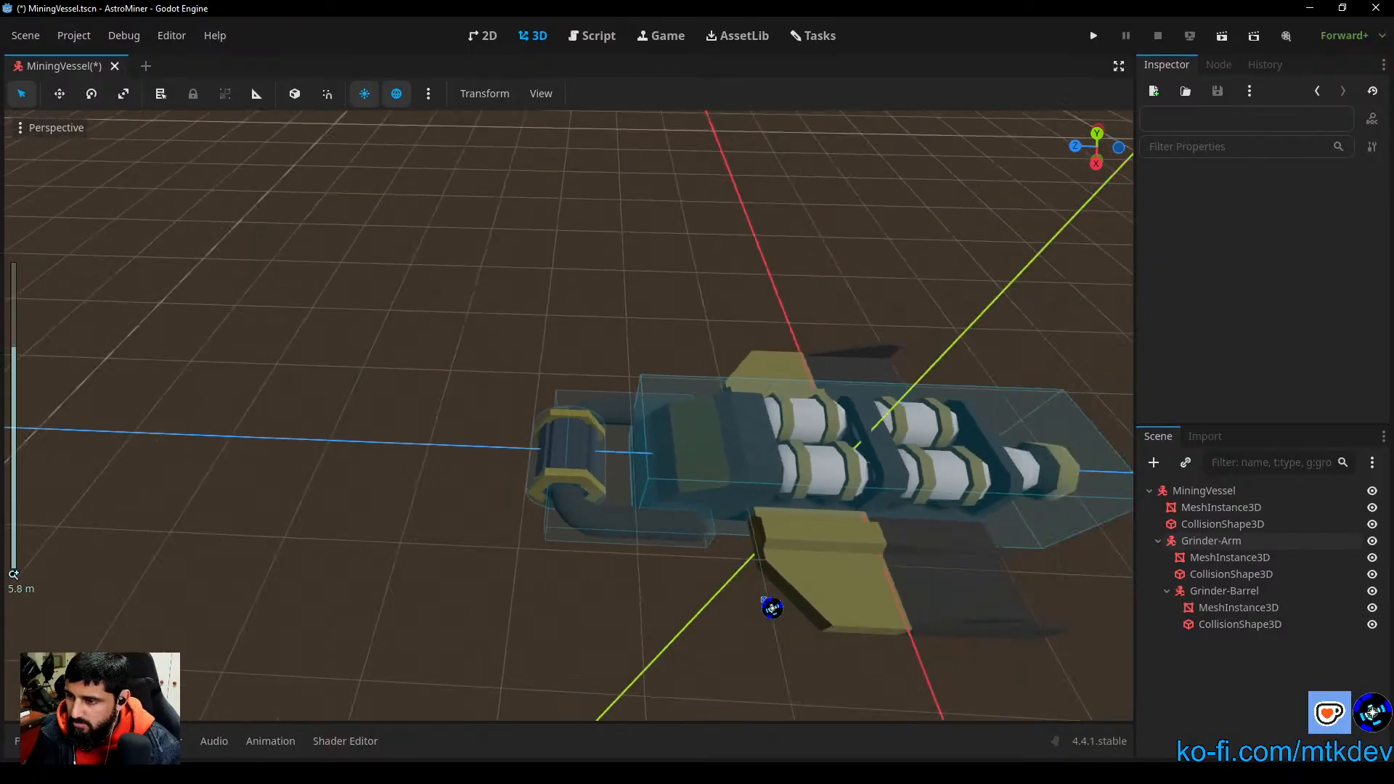
# Step: Save the MiningVessel scene and open the PlayerShip scene from the scenes/entities folder
pyautogui.moveTo(762, 609); pyautogui.dragTo(545, 548, button='middle')
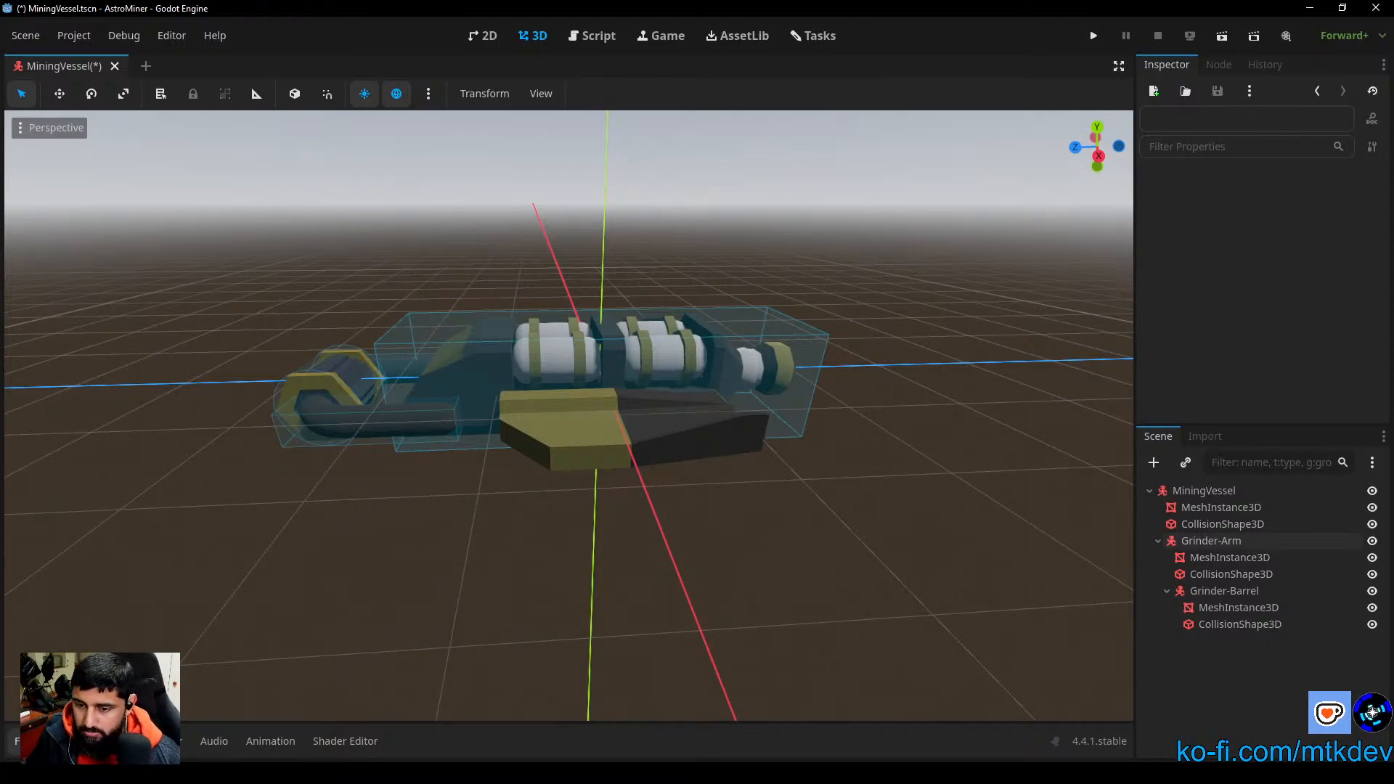
pyautogui.hotkey('ctrl', 's')
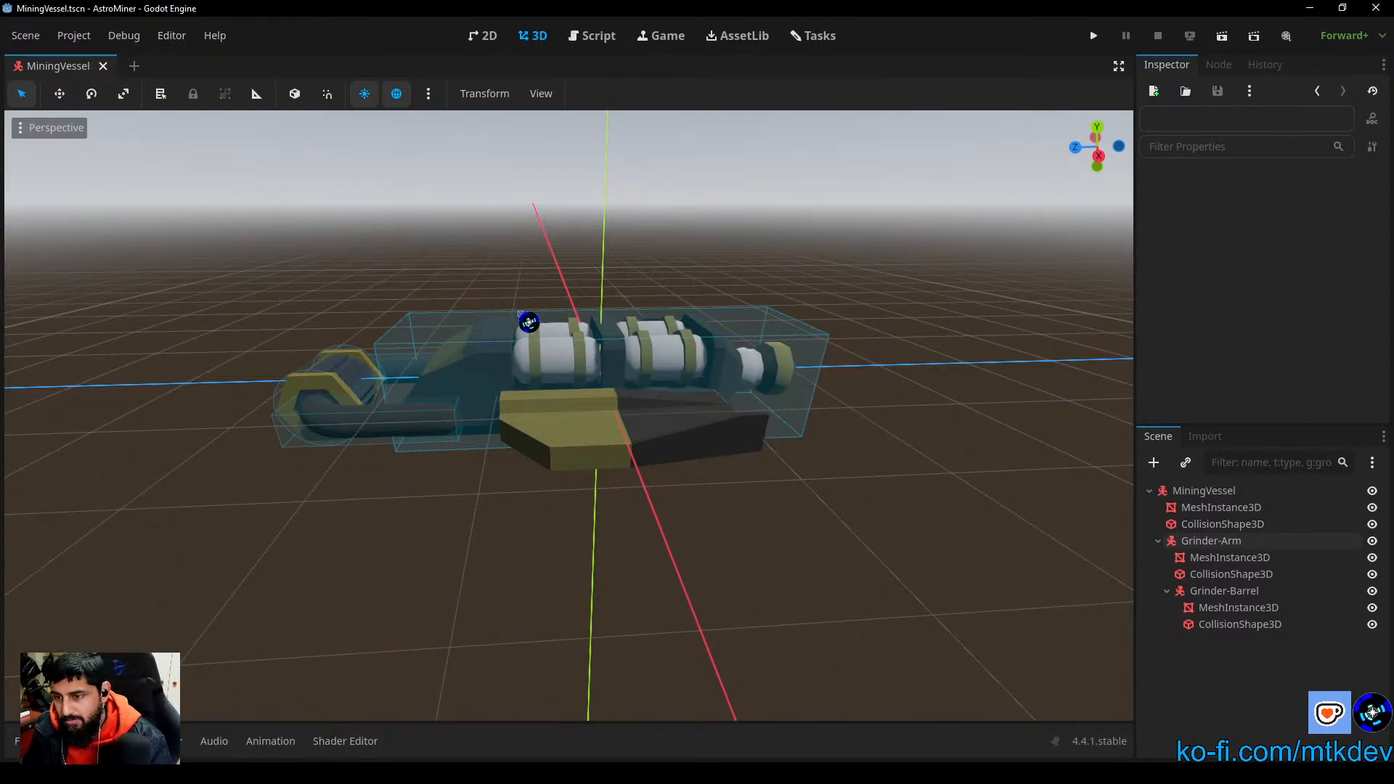
pyautogui.click(29, 741)
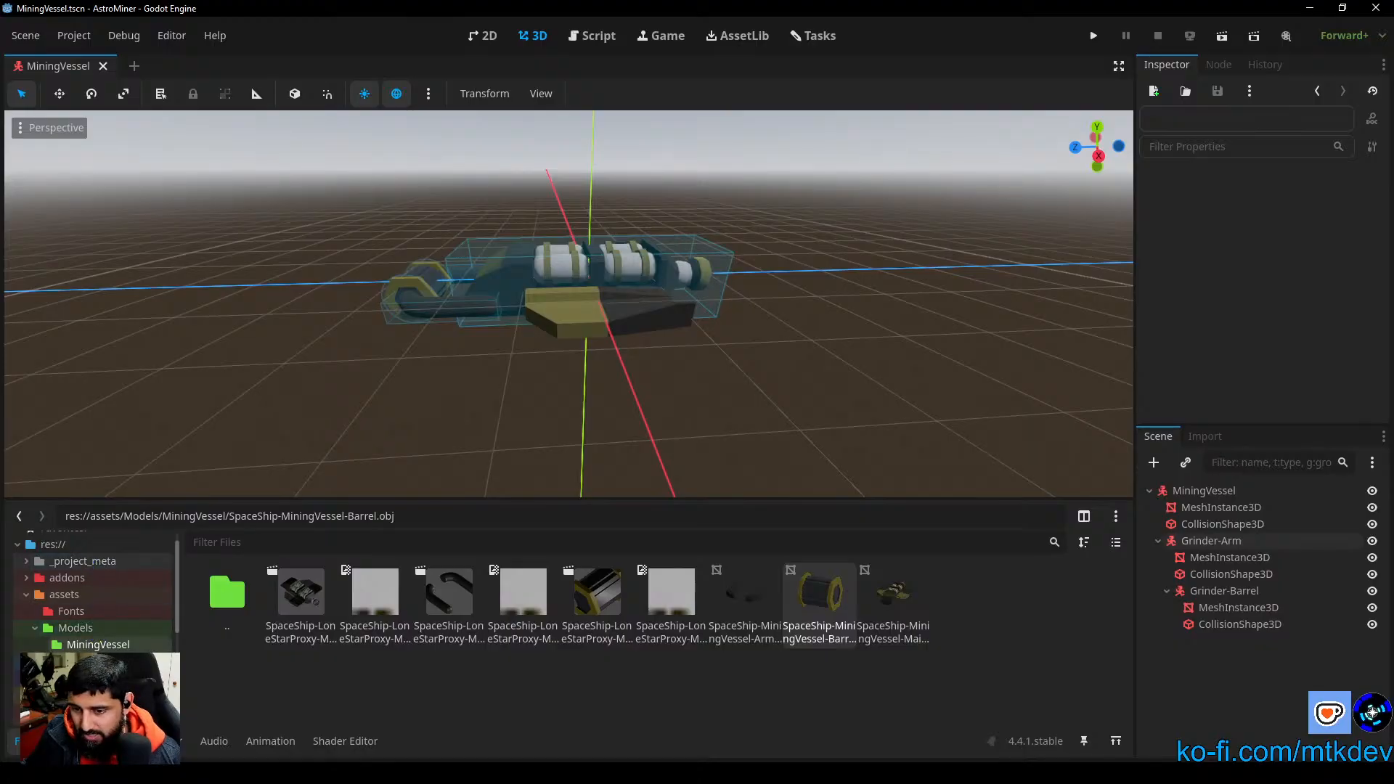
pyautogui.scroll(-2, 94, 592)
pyautogui.click(78, 658)
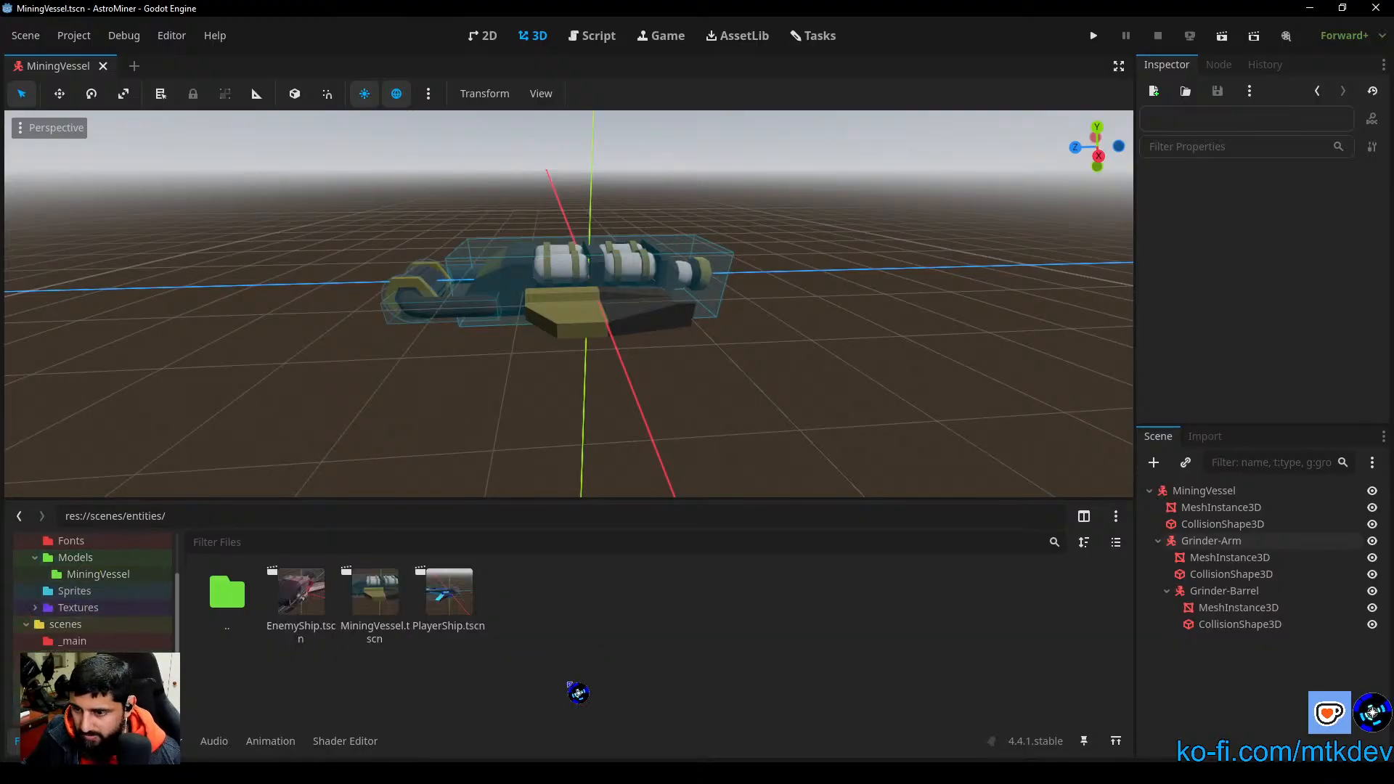
pyautogui.doubleClick(468, 607)
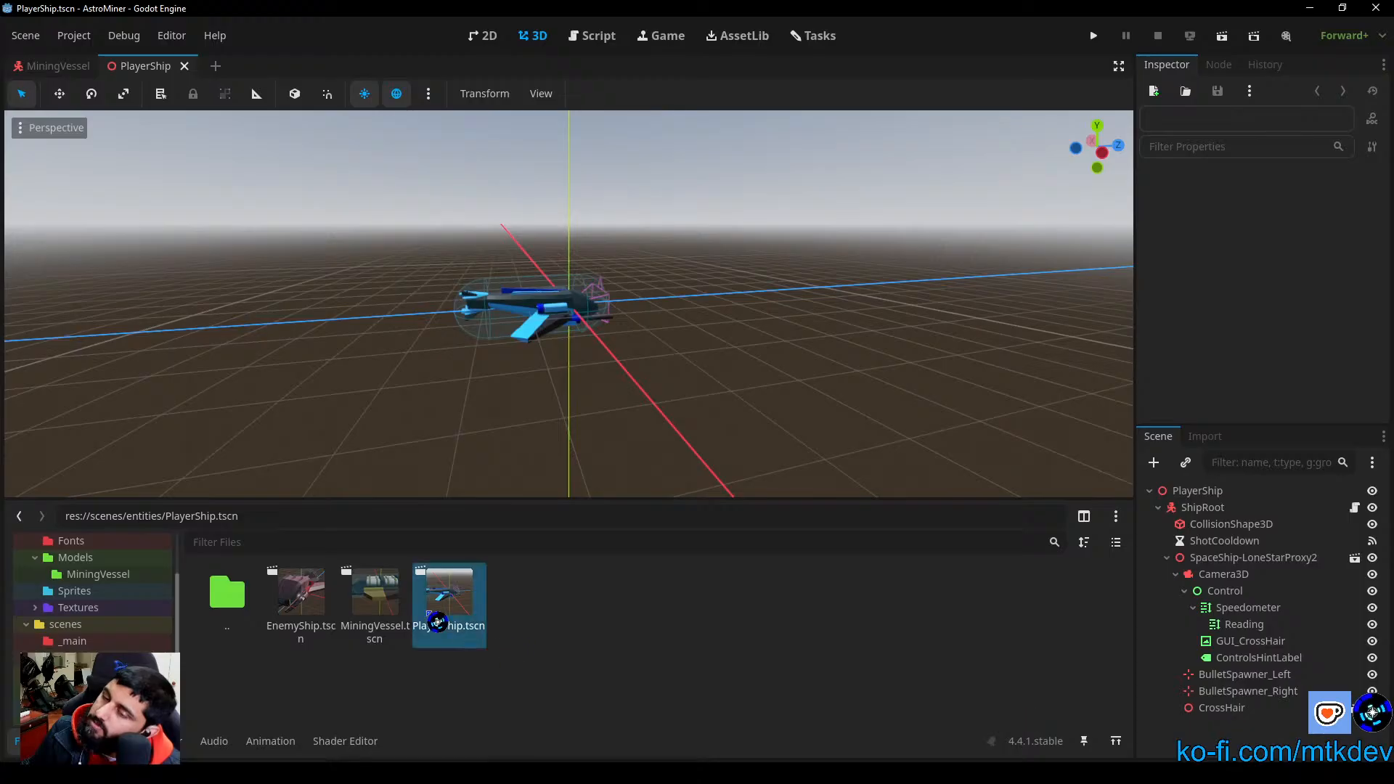
# Step: Return to the MiningVessel scene and examine the grinder barrel and its arms up close
pyautogui.click(387, 595)
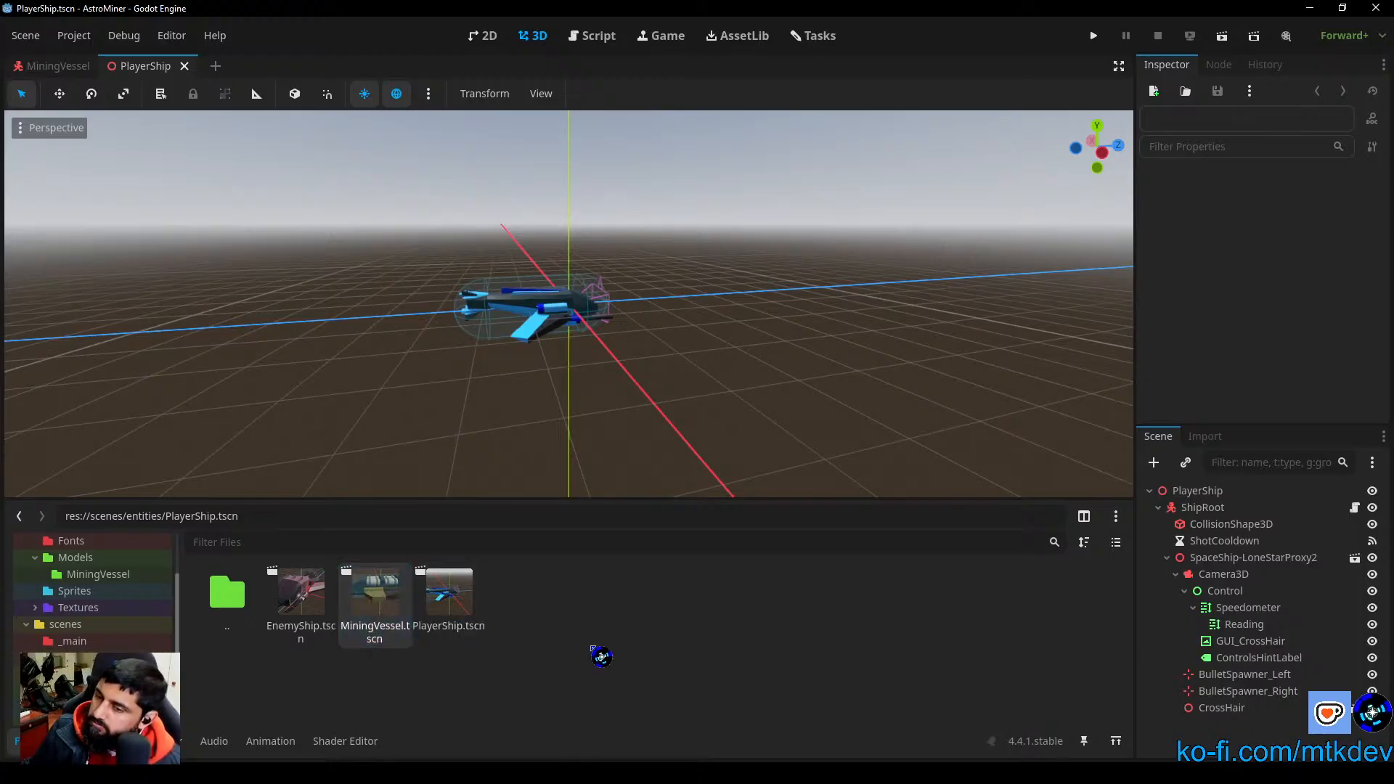
pyautogui.click(59, 66)
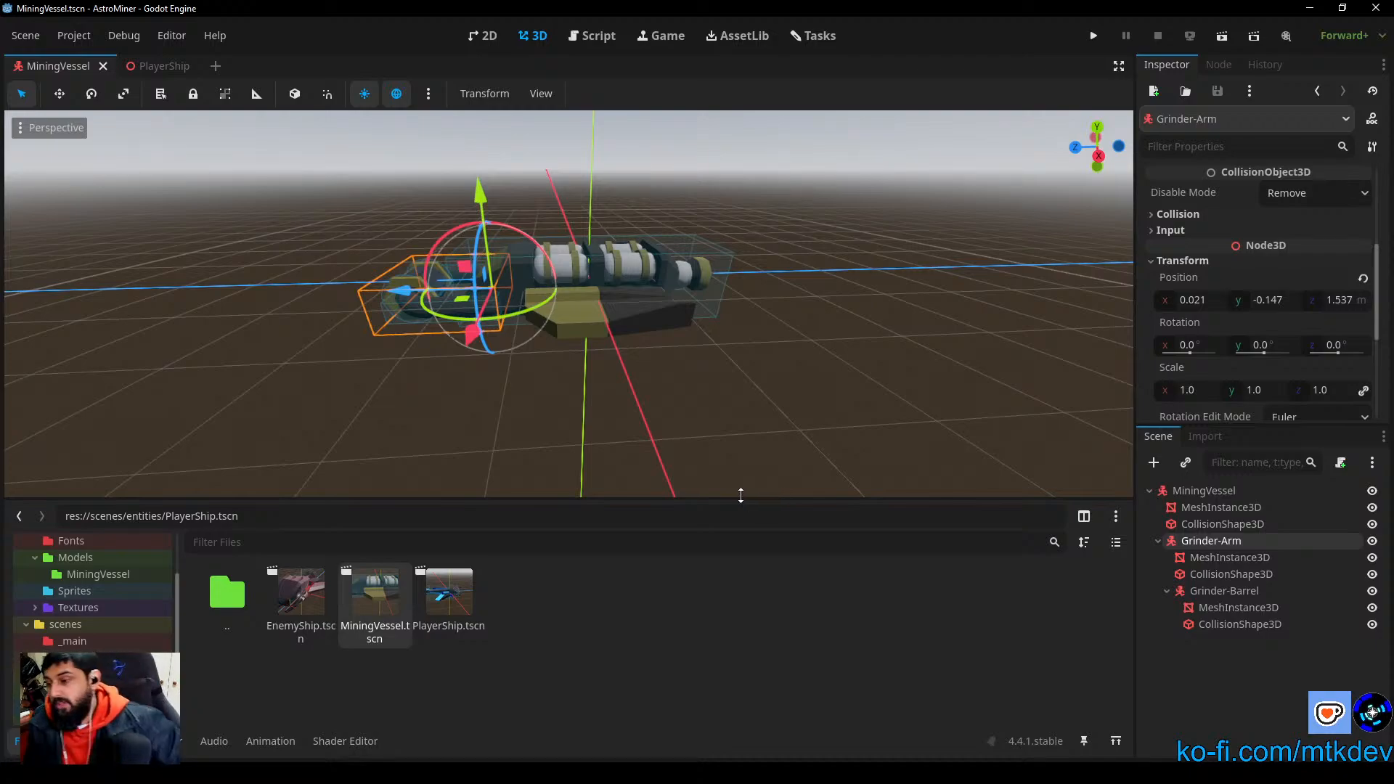
pyautogui.click(701, 456)
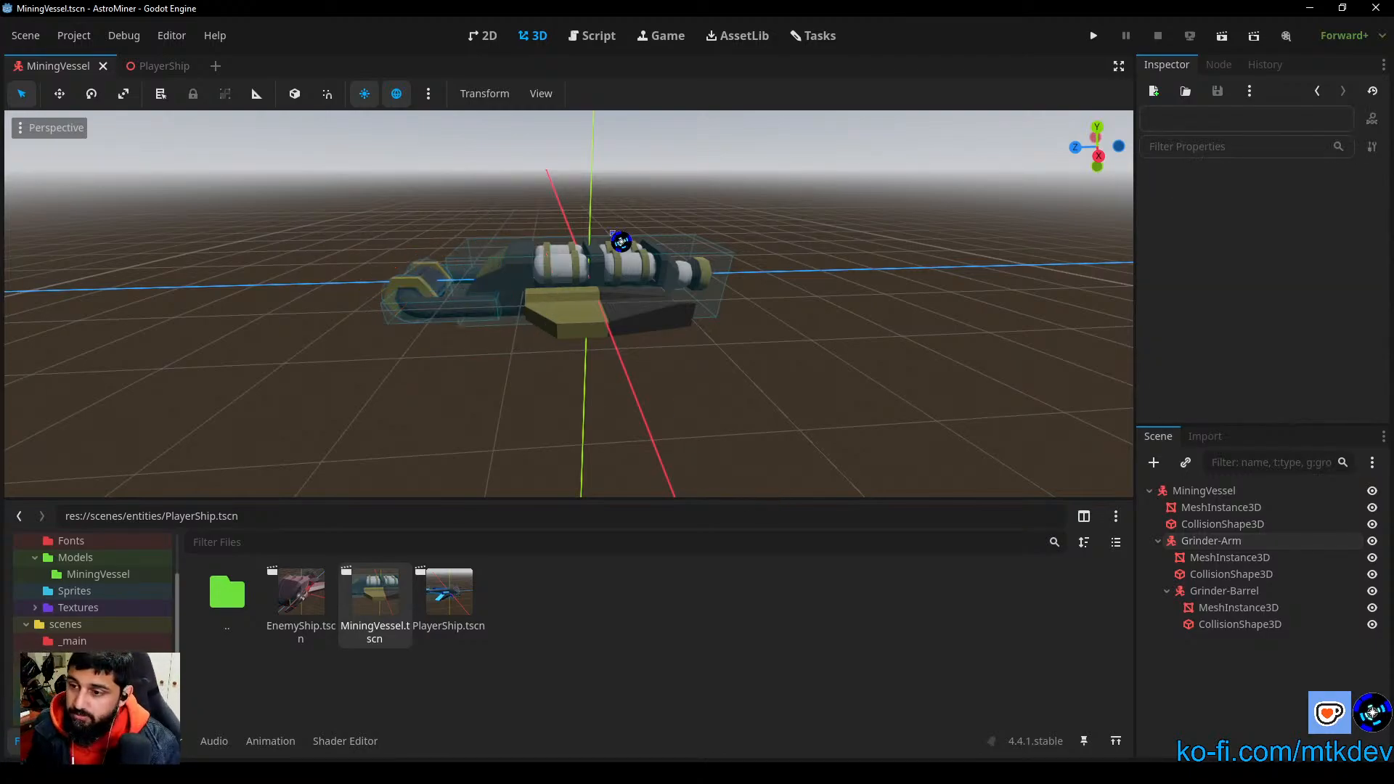
pyautogui.scroll(4, 592, 436)
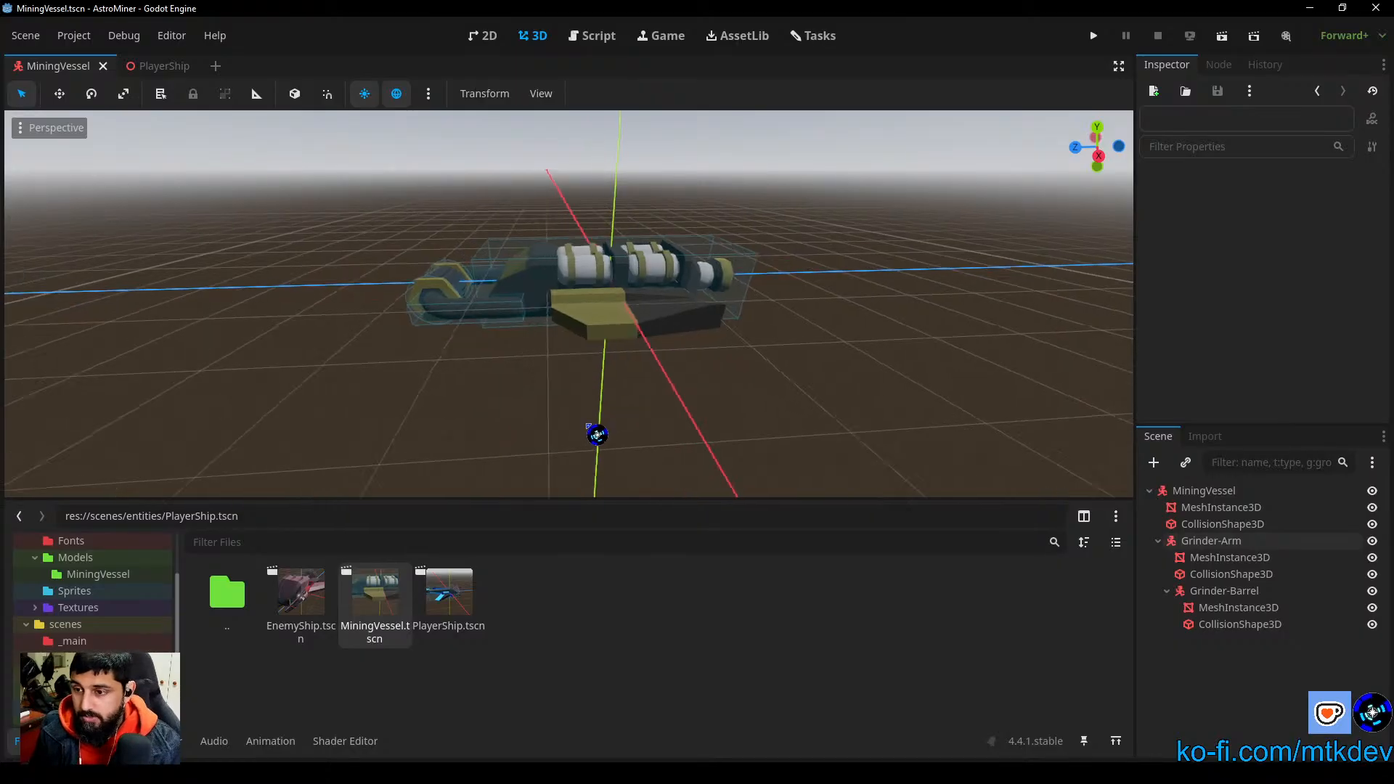
pyautogui.scroll(4, 654, 442)
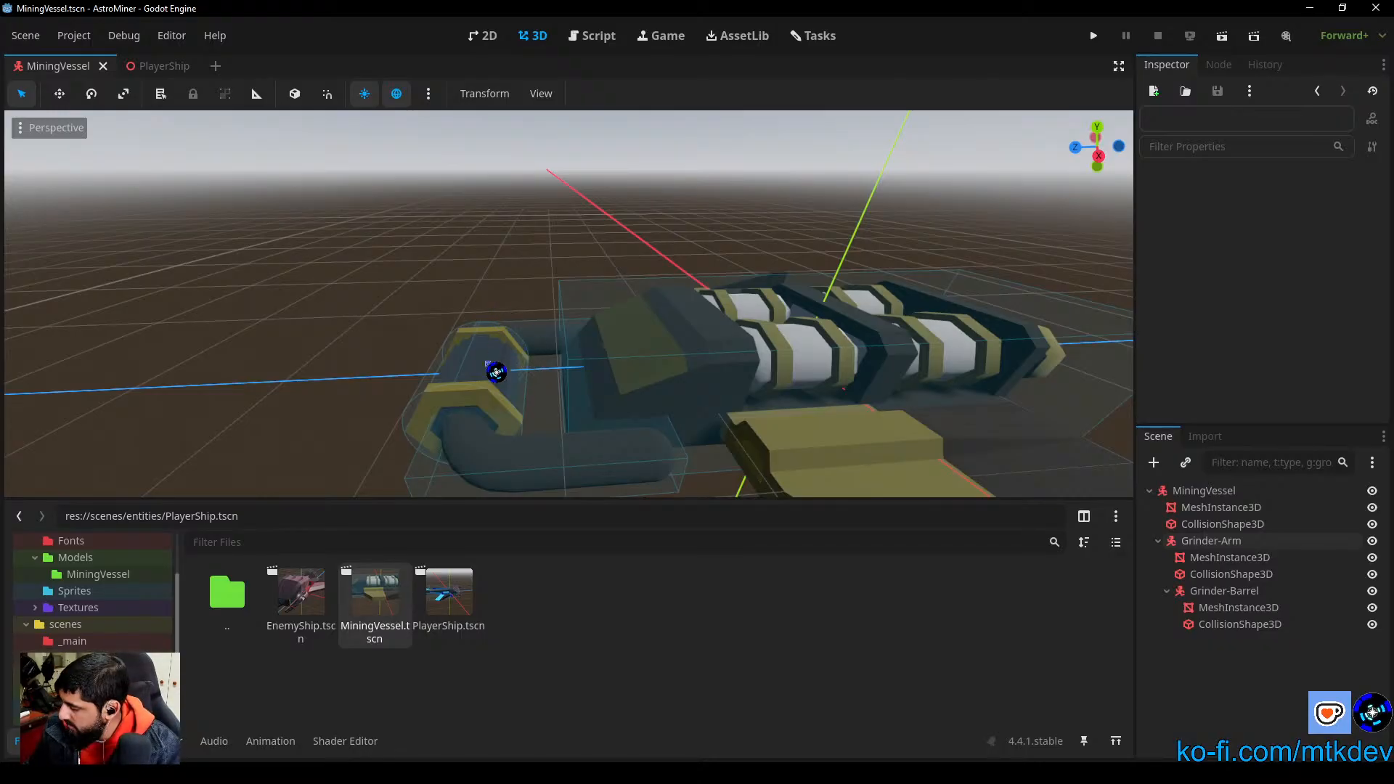
pyautogui.click(496, 372)
pyautogui.click(370, 233)
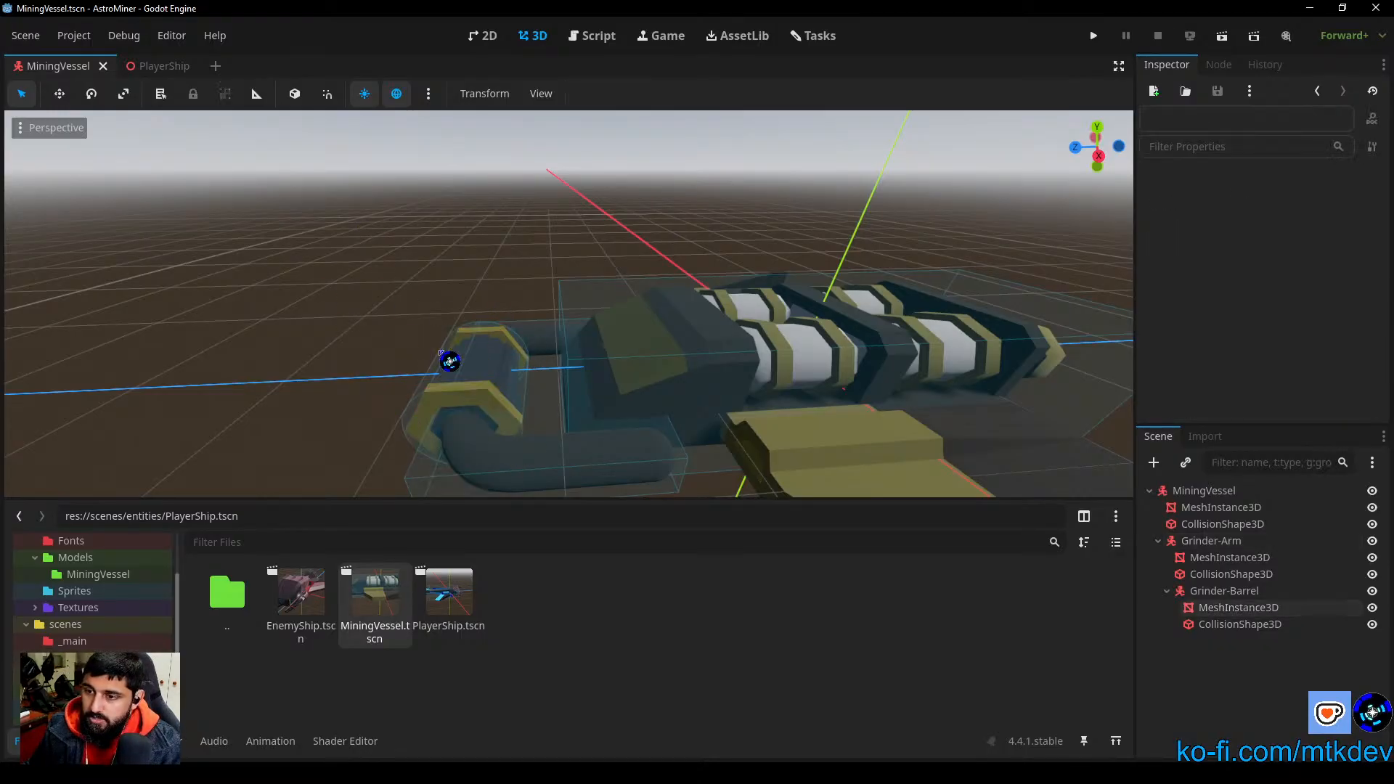
# Step: Rotate the Grinder-Barrel's collision shape to about -78° around X and save the scene
pyautogui.click(445, 361)
pyautogui.moveTo(526, 361); pyautogui.dragTo(554, 443)
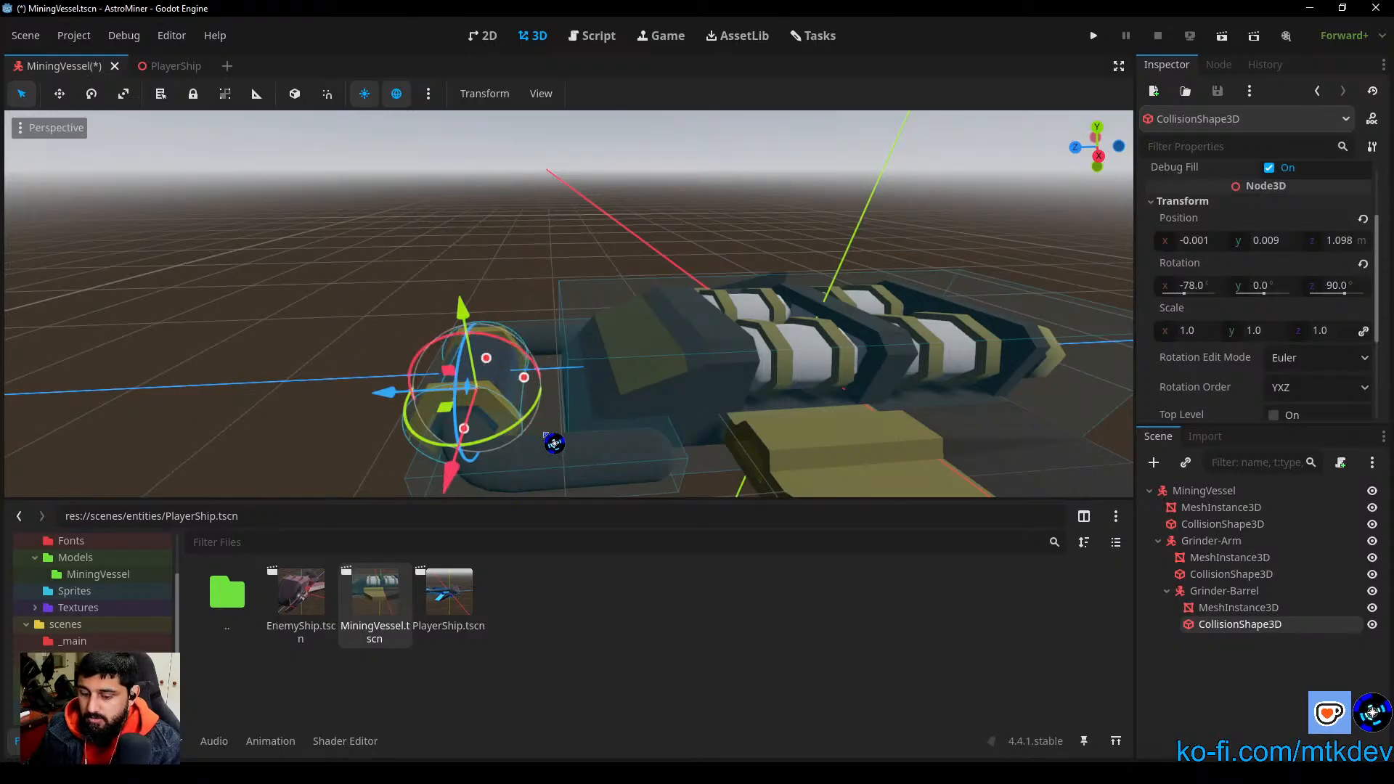
pyautogui.hotkey('ctrl', 's')
# Step: Try rotating the Grinder-Barrel's mesh slightly about its pivot, undo the rotation and deselect the mesh
pyautogui.click(1240, 609)
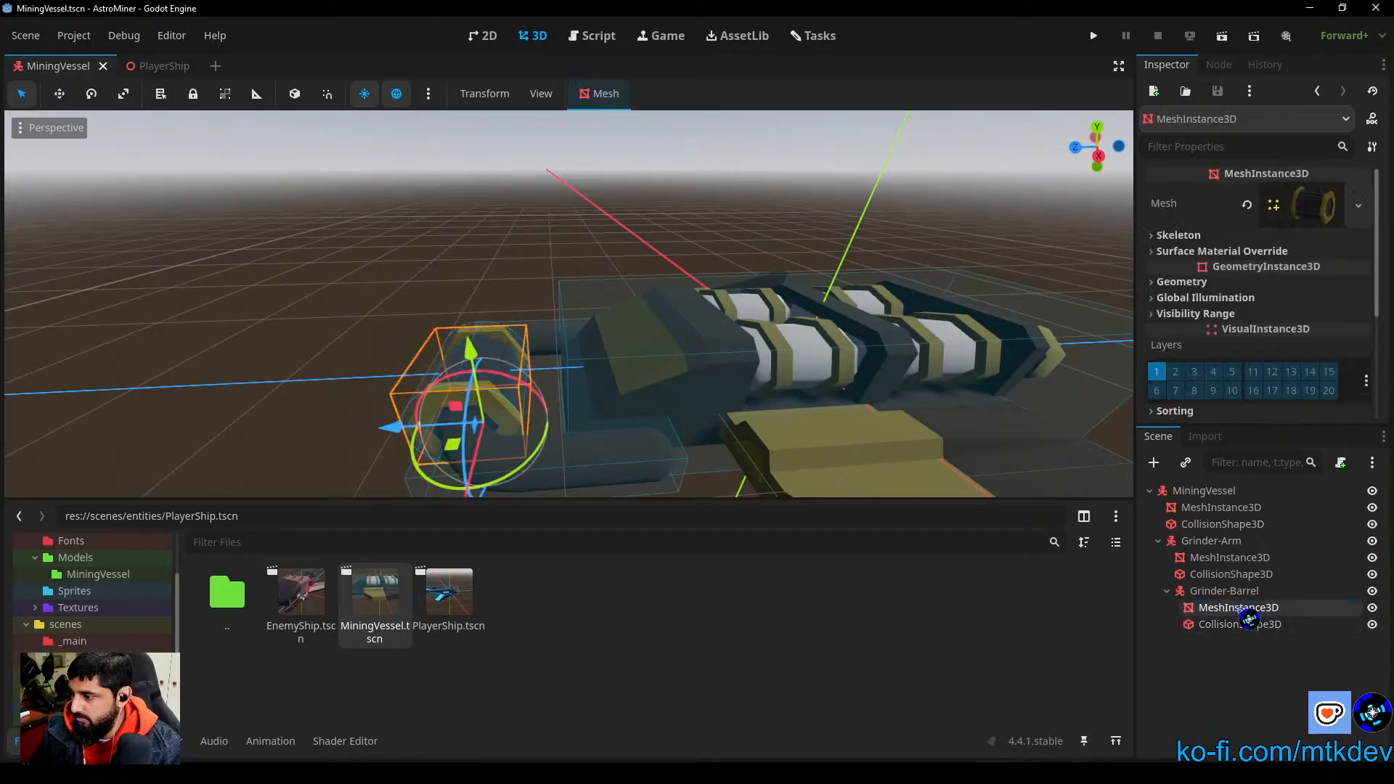
pyautogui.moveTo(514, 383)
pyautogui.mouseDown()
pyautogui.moveTo(440, 390)
pyautogui.moveTo(483, 443)
pyautogui.moveTo(534, 349)
pyautogui.moveTo(461, 367)
pyautogui.moveTo(436, 405)
pyautogui.moveTo(447, 445)
pyautogui.moveTo(535, 460)
pyautogui.moveTo(554, 399)
pyautogui.moveTo(535, 380)
pyautogui.moveTo(517, 392)
pyautogui.moveTo(541, 405)
pyautogui.moveTo(513, 396)
pyautogui.mouseUp()
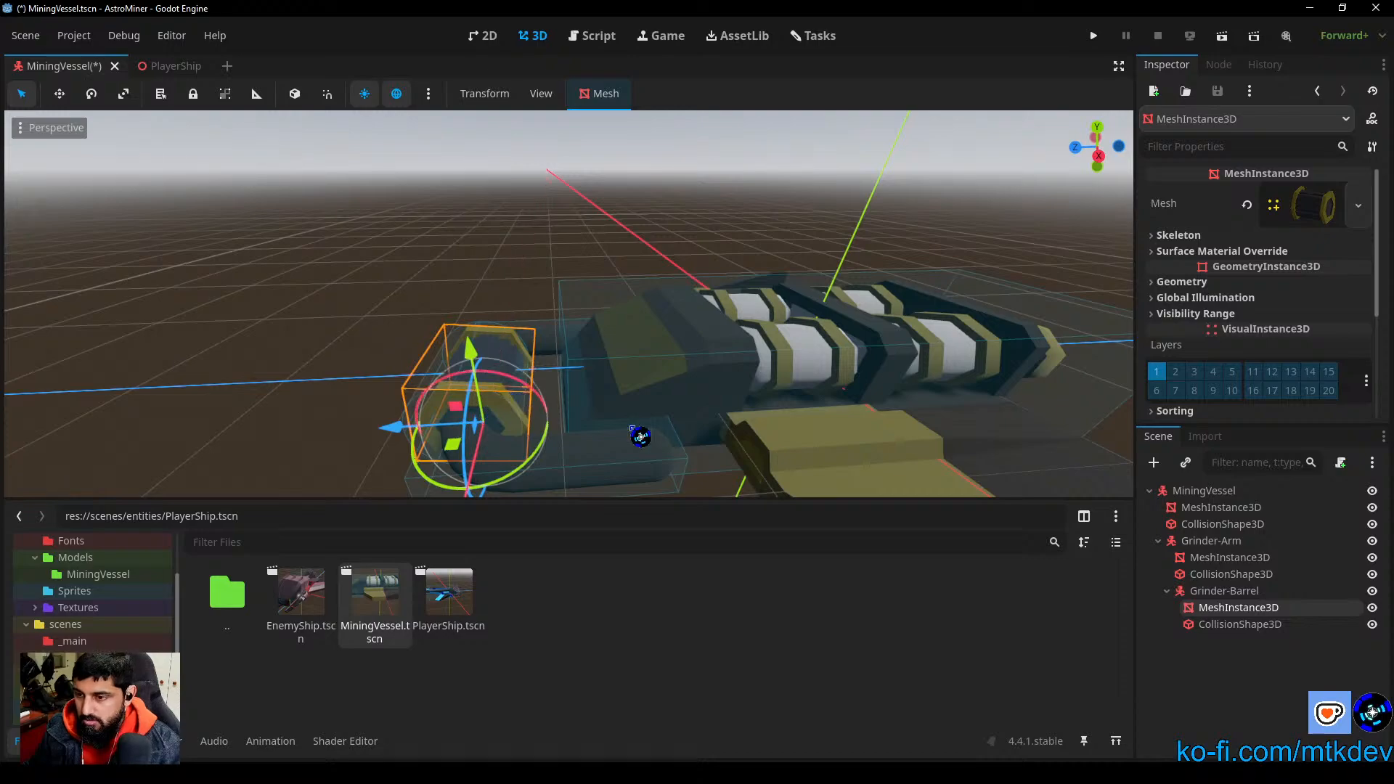
pyautogui.hotkey('ctrl', 'z')
pyautogui.click(682, 196)
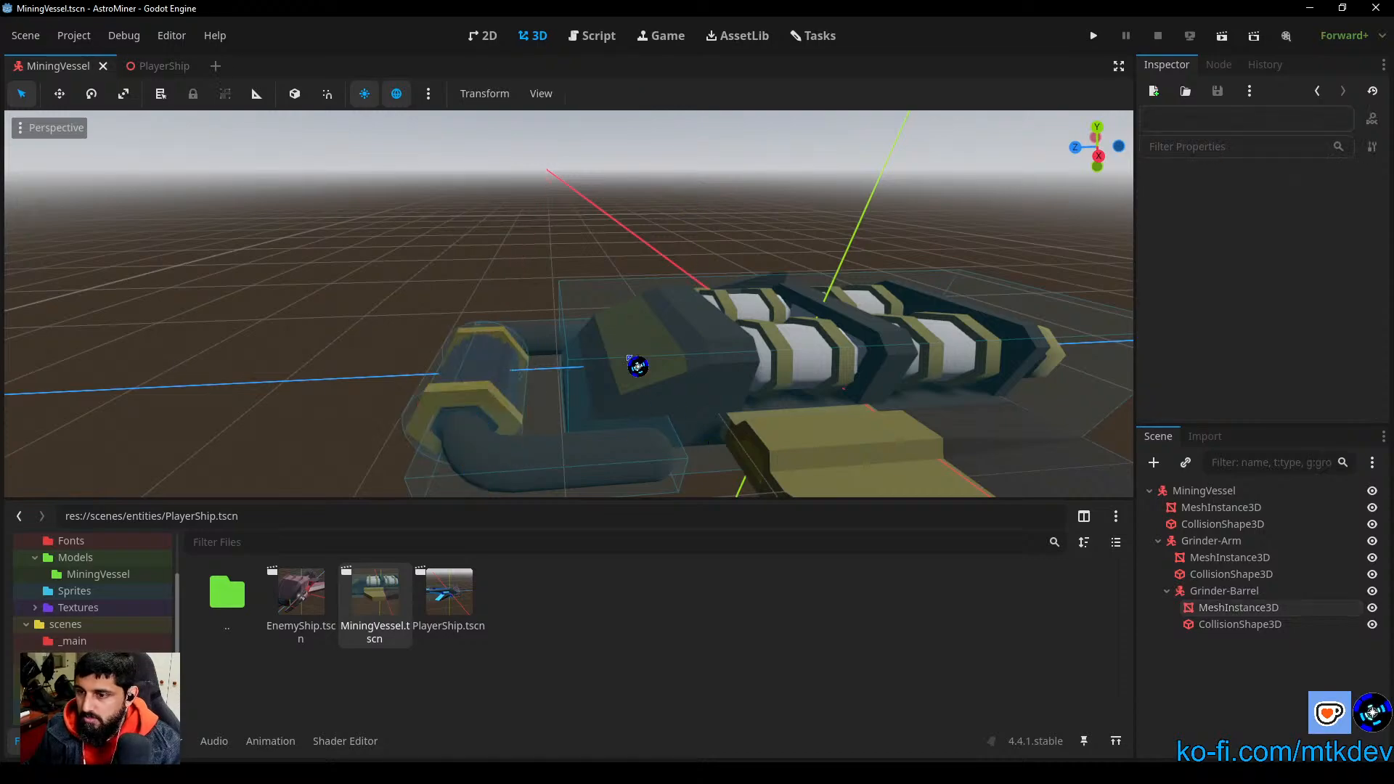
# Step: Examine where the Grinder-Barrel mesh's pivot sits relative to the barrel's body, viewing it closely from below and the side
pyautogui.keyDown('shift'); pyautogui.moveTo(591, 407); pyautogui.dragTo(689, 302, button='middle'); pyautogui.keyUp('shift')
pyautogui.scroll(12, 591, 402)
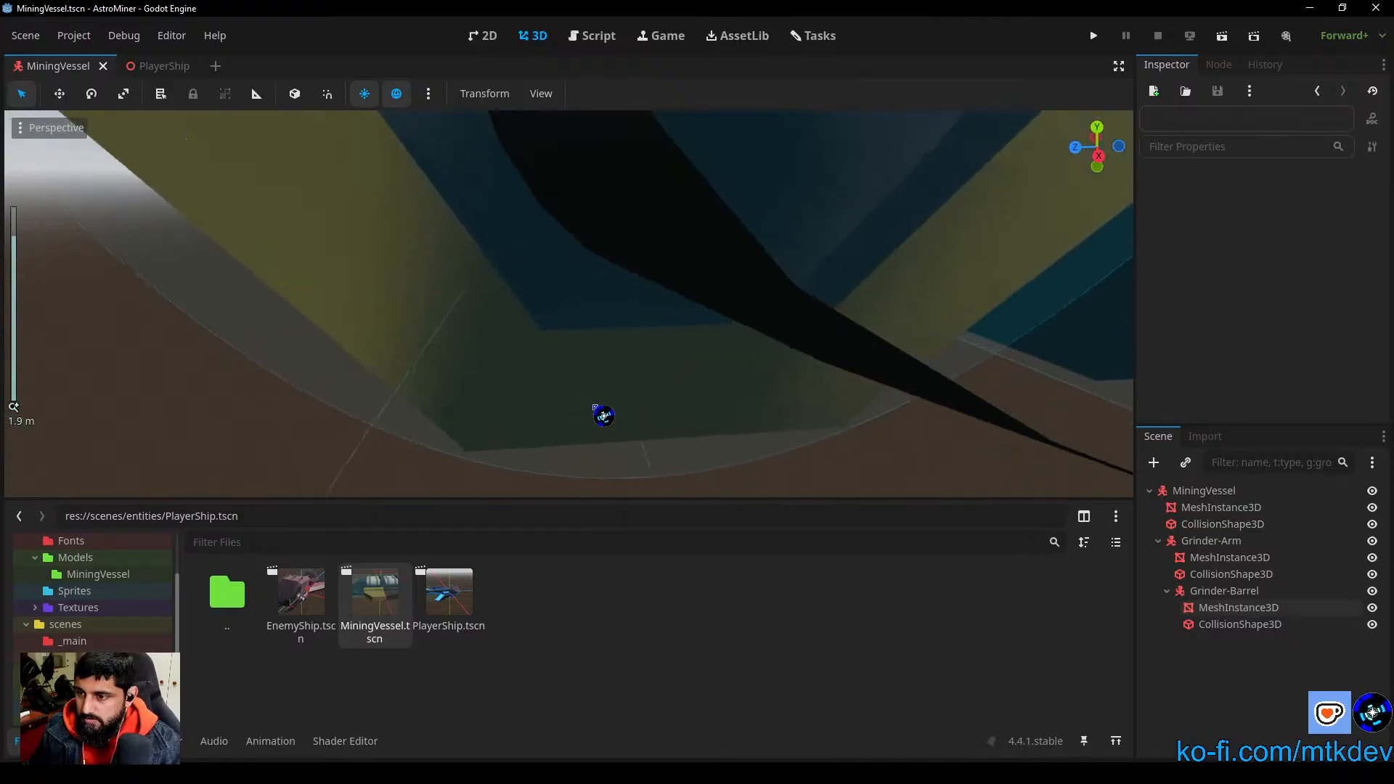
pyautogui.moveTo(594, 403); pyautogui.dragTo(663, 401, button='middle')
pyautogui.click(783, 204)
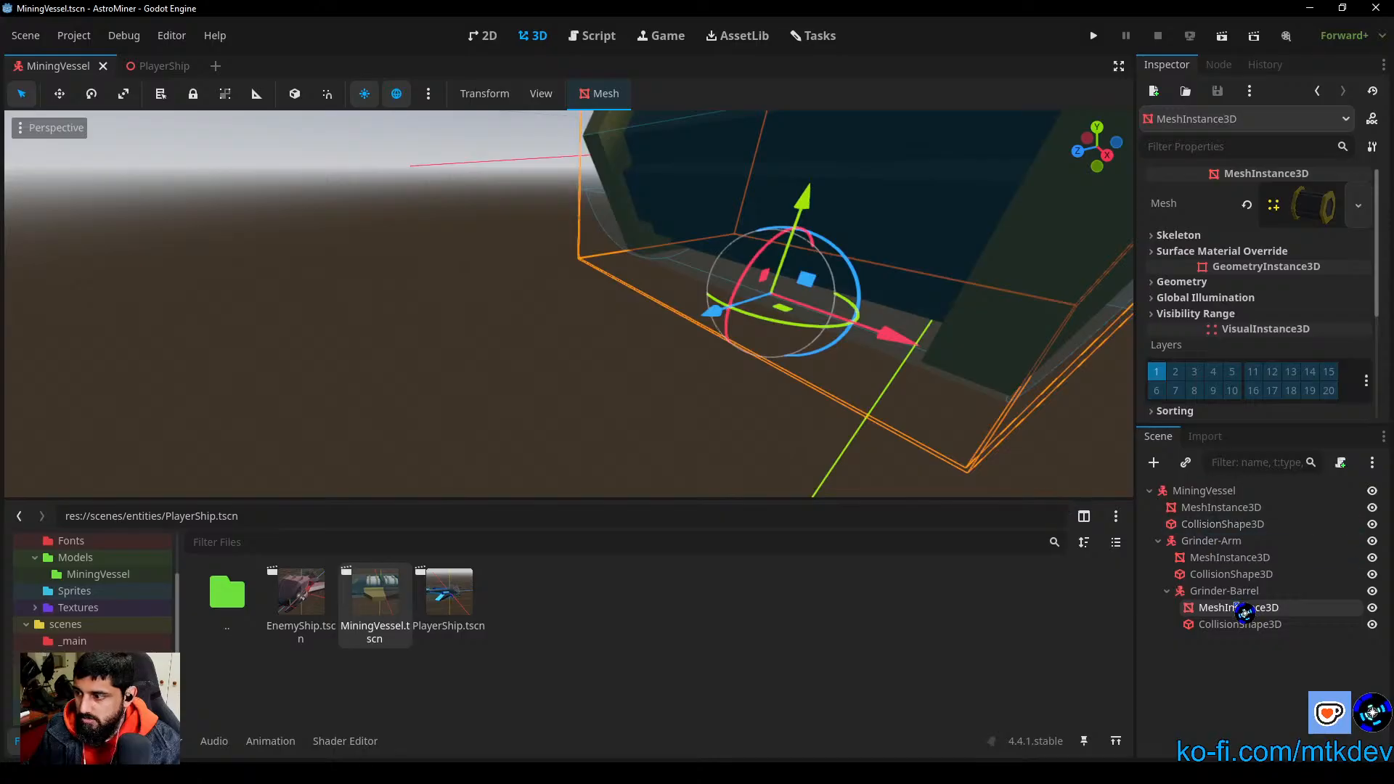
pyautogui.click(1245, 646)
pyautogui.click(1239, 608)
pyautogui.scroll(-5, 872, 467)
pyautogui.moveTo(872, 467); pyautogui.dragTo(694, 384, button='middle')
pyautogui.scroll(6, 747, 435)
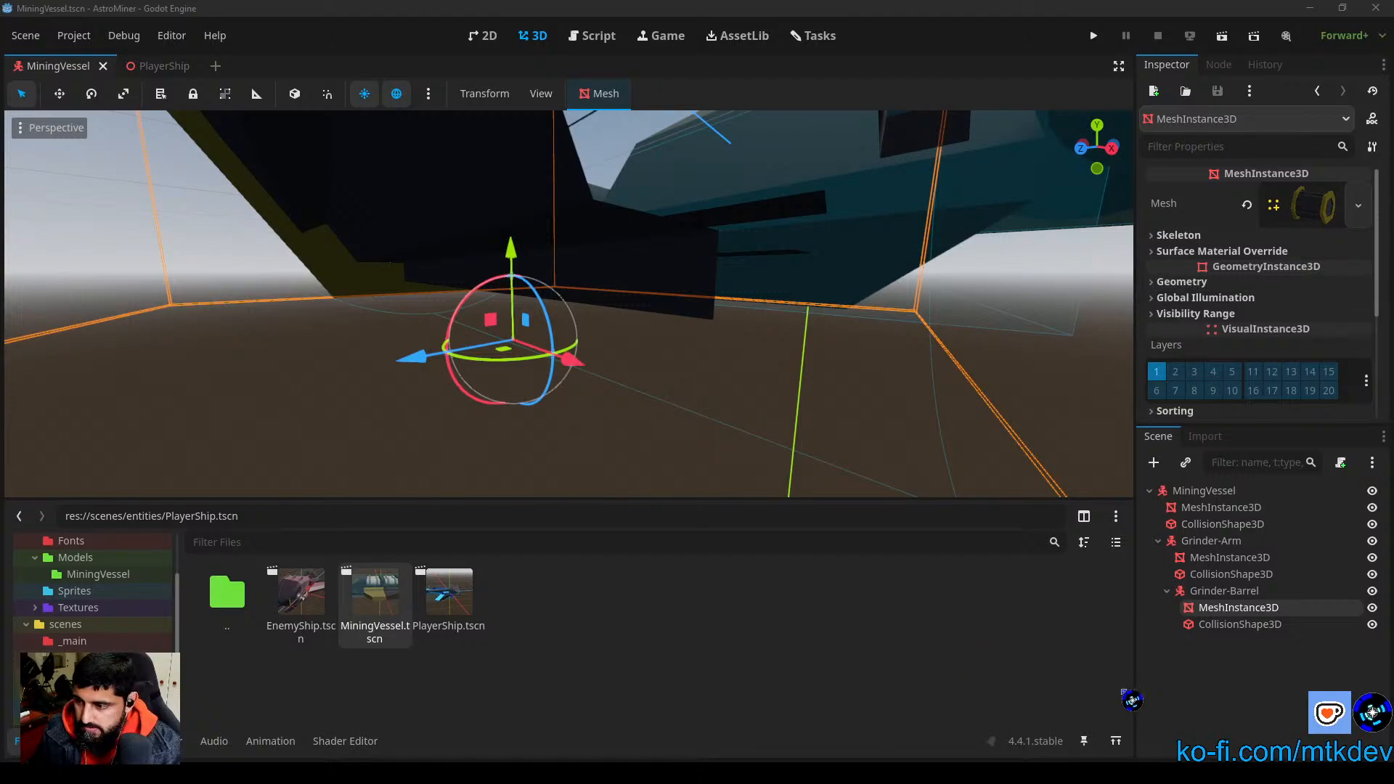
pyautogui.scroll(-10, 323, 378)
pyautogui.click(700, 418)
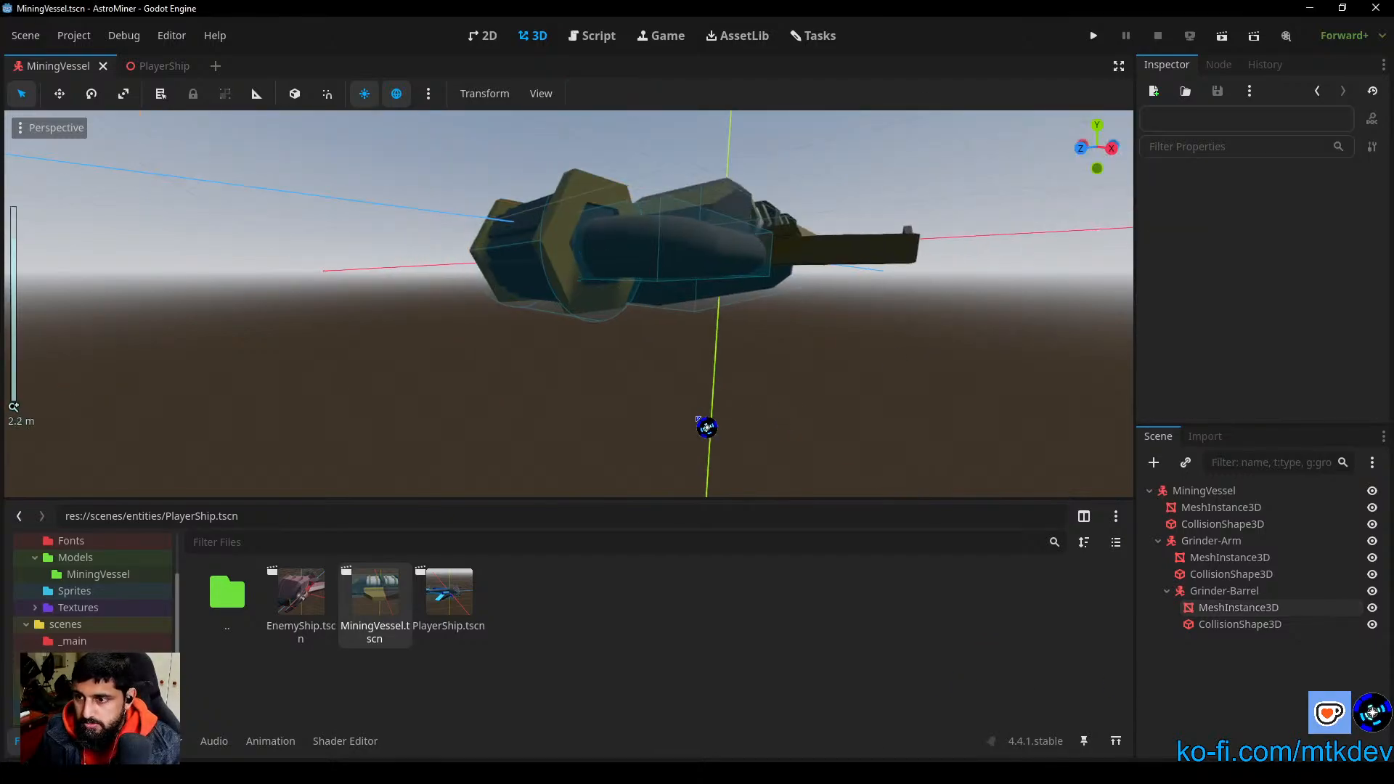
pyautogui.scroll(7, 739, 435)
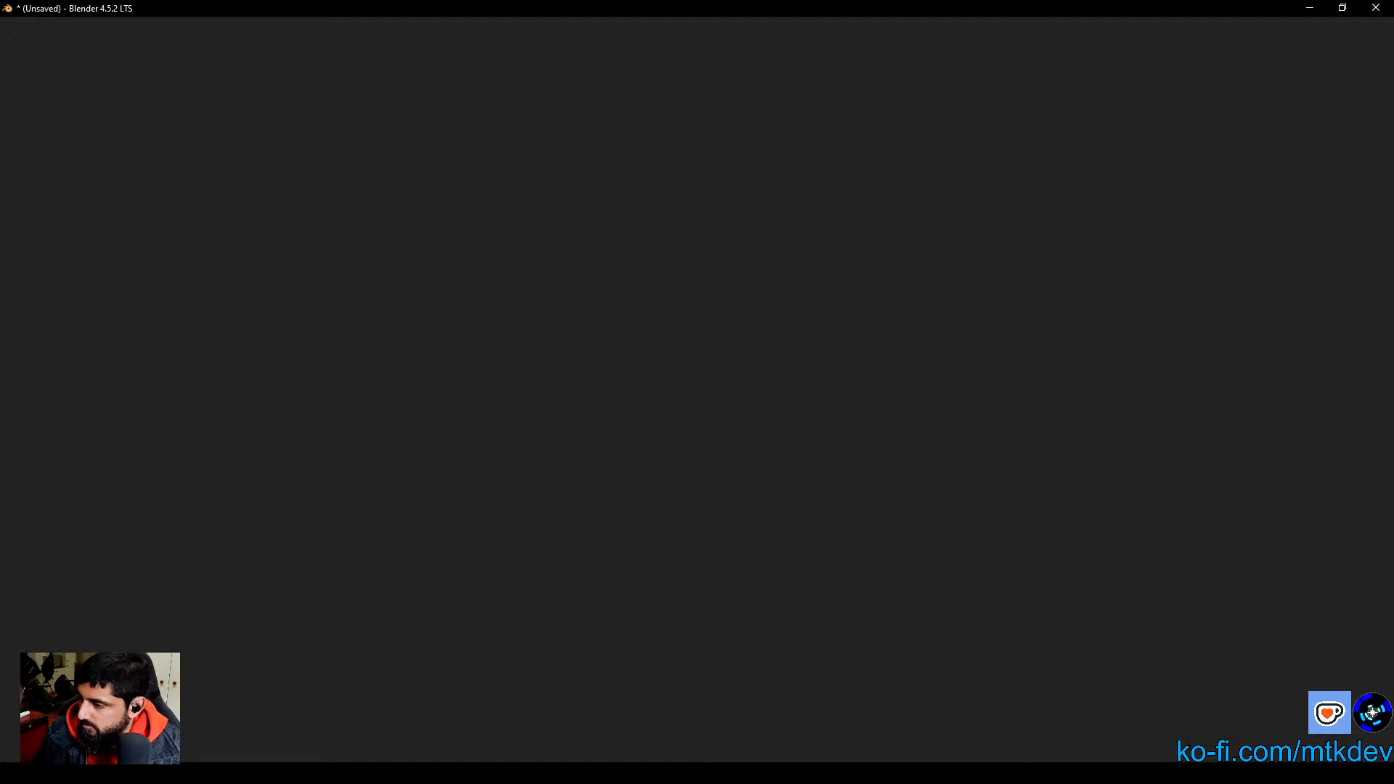
# Step: Switch to Blender, close the blank unsaved window and delete the default cube from the fresh scene
pyautogui.rightClick(1062, 774)
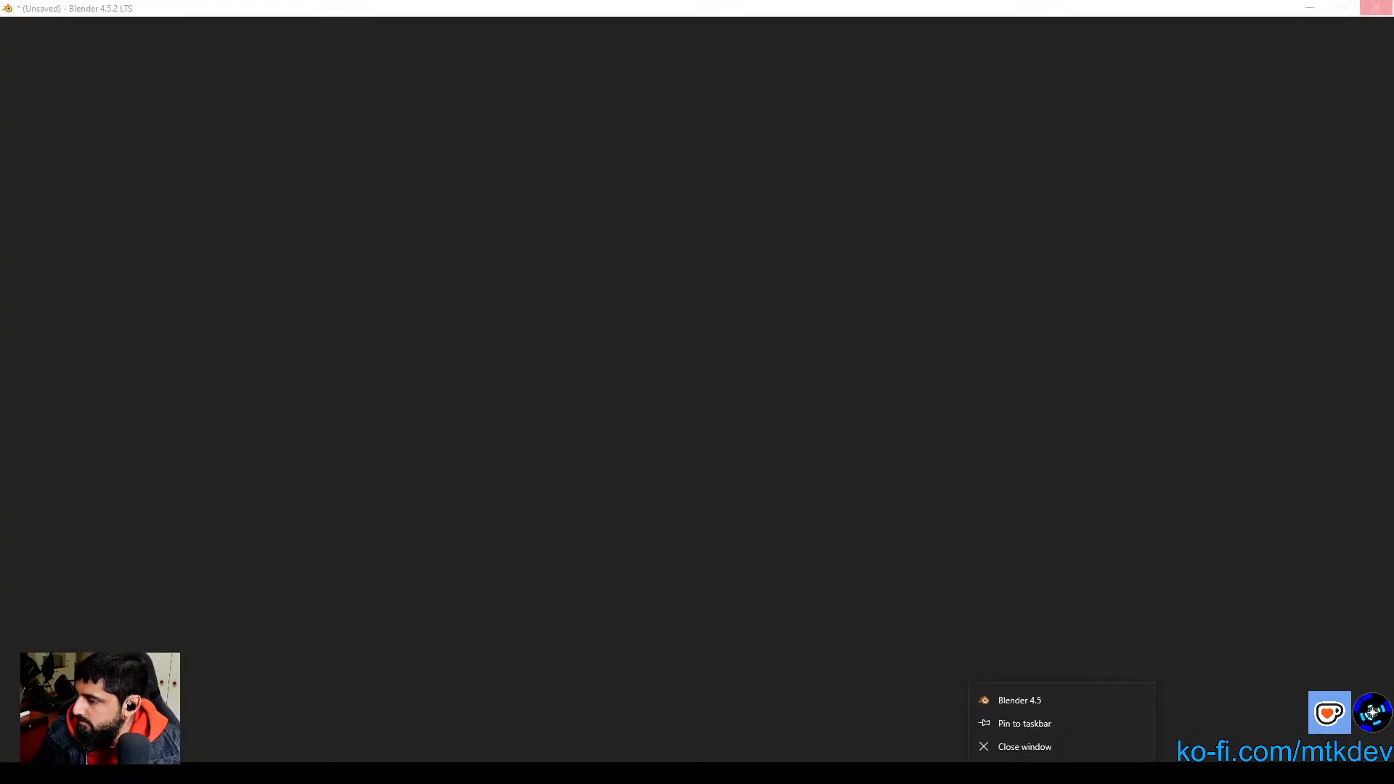
pyautogui.click(1043, 743)
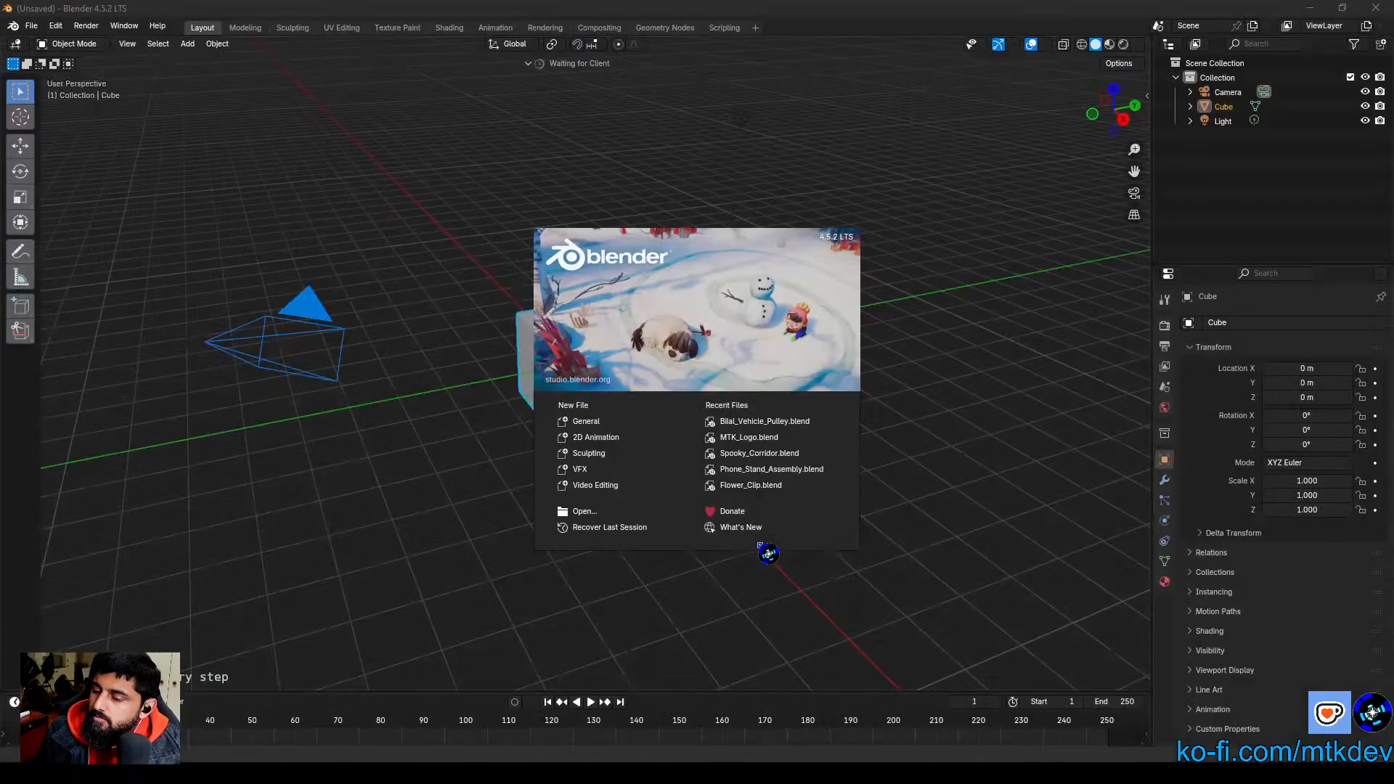
pyautogui.click(711, 642)
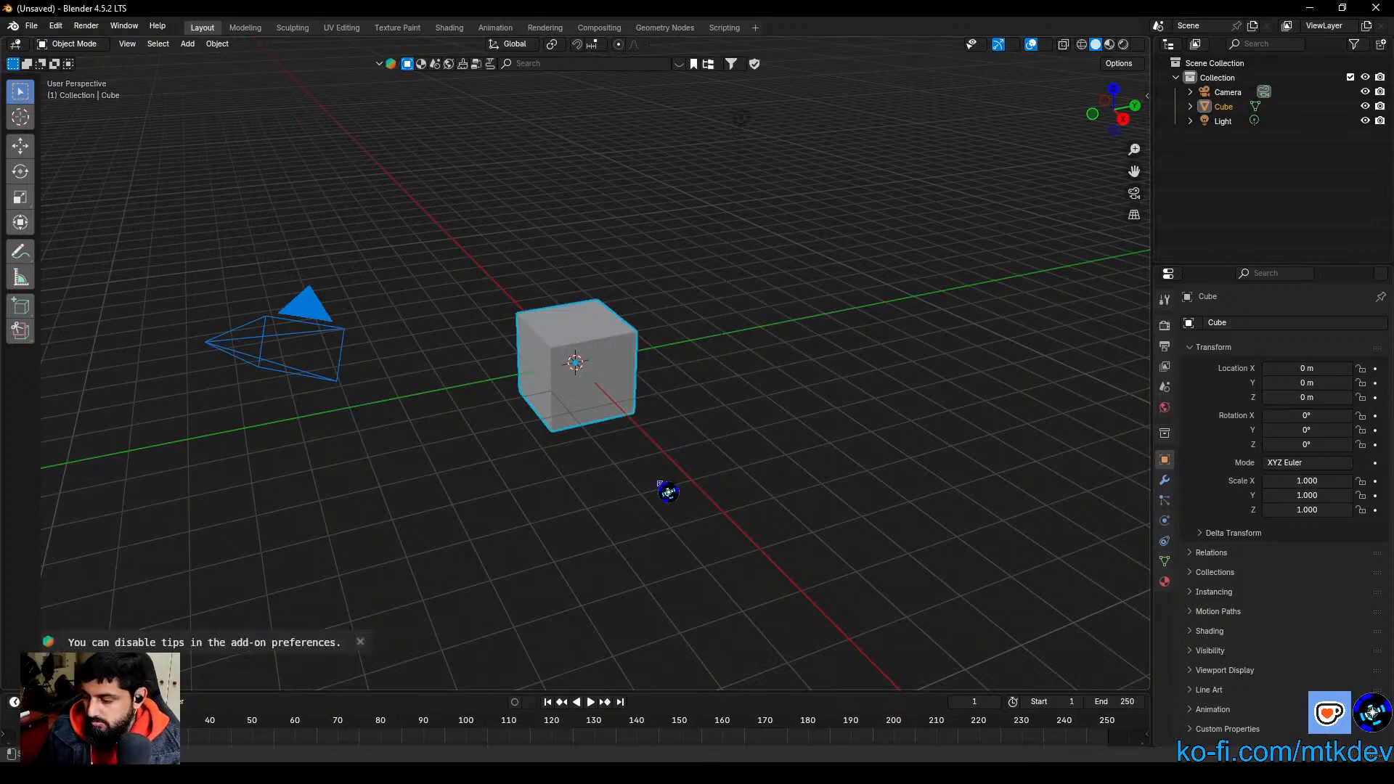
pyautogui.press('Delete')
# Step: Import SpaceShip-MiningVessel-Barrel.obj from the AssetForgeries/LoneStarProxy folder as a Wavefront OBJ with the default import settings
pyautogui.click(31, 26)
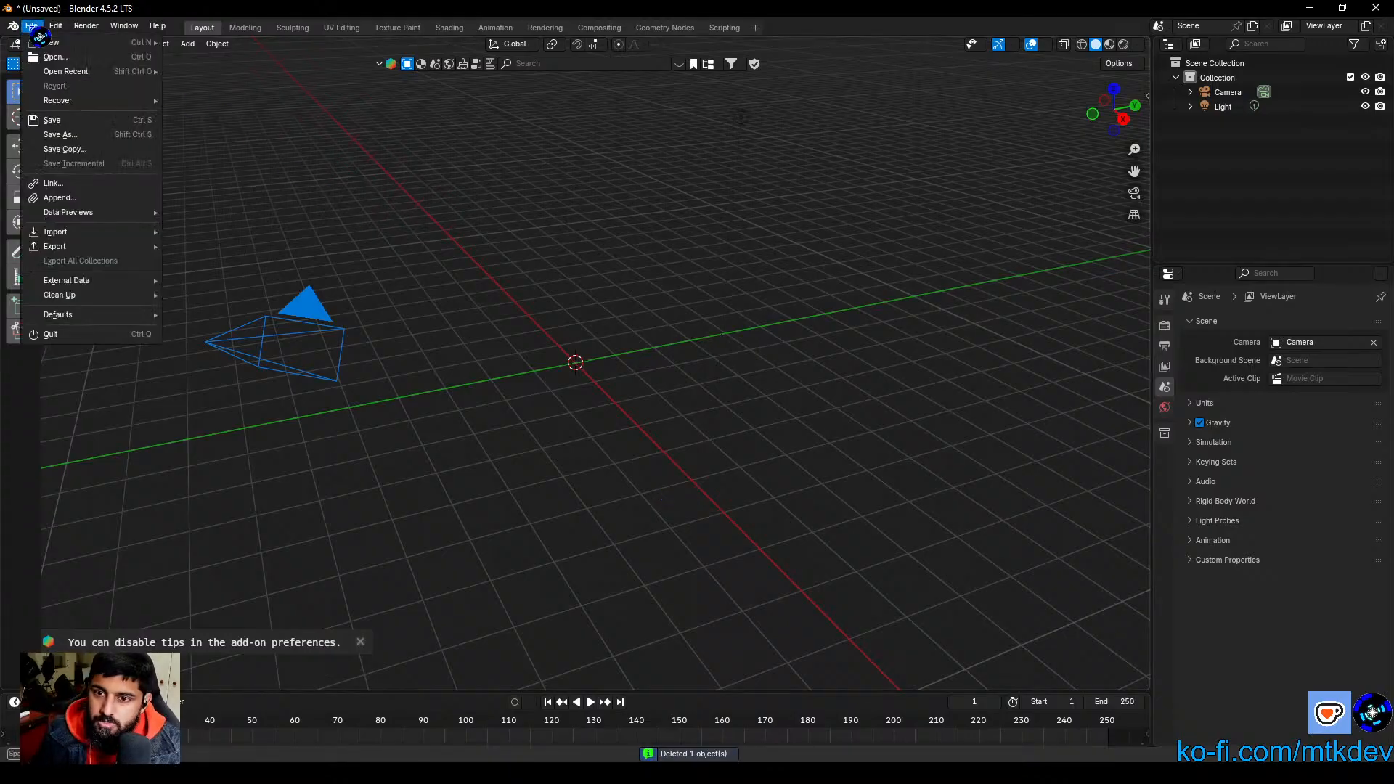
pyautogui.click(40, 27)
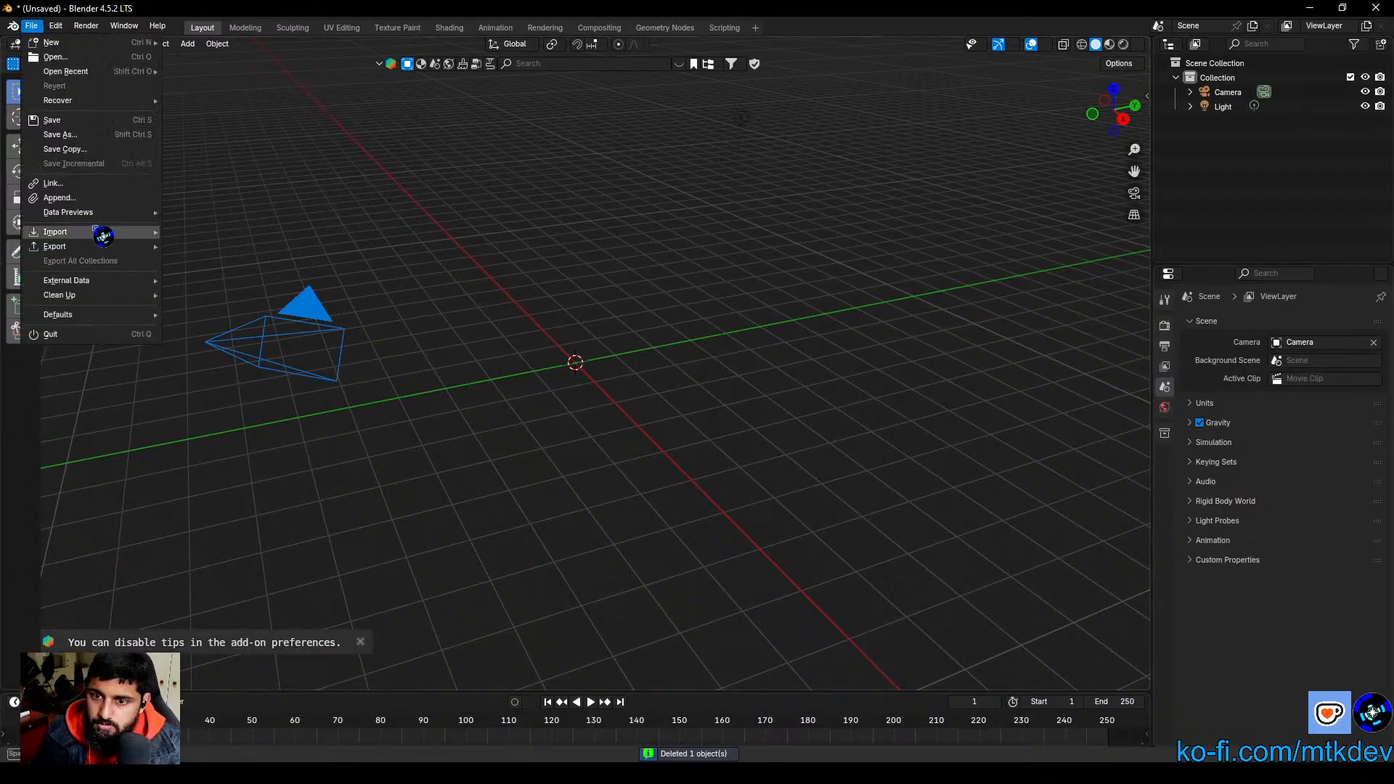
pyautogui.moveTo(103, 231)
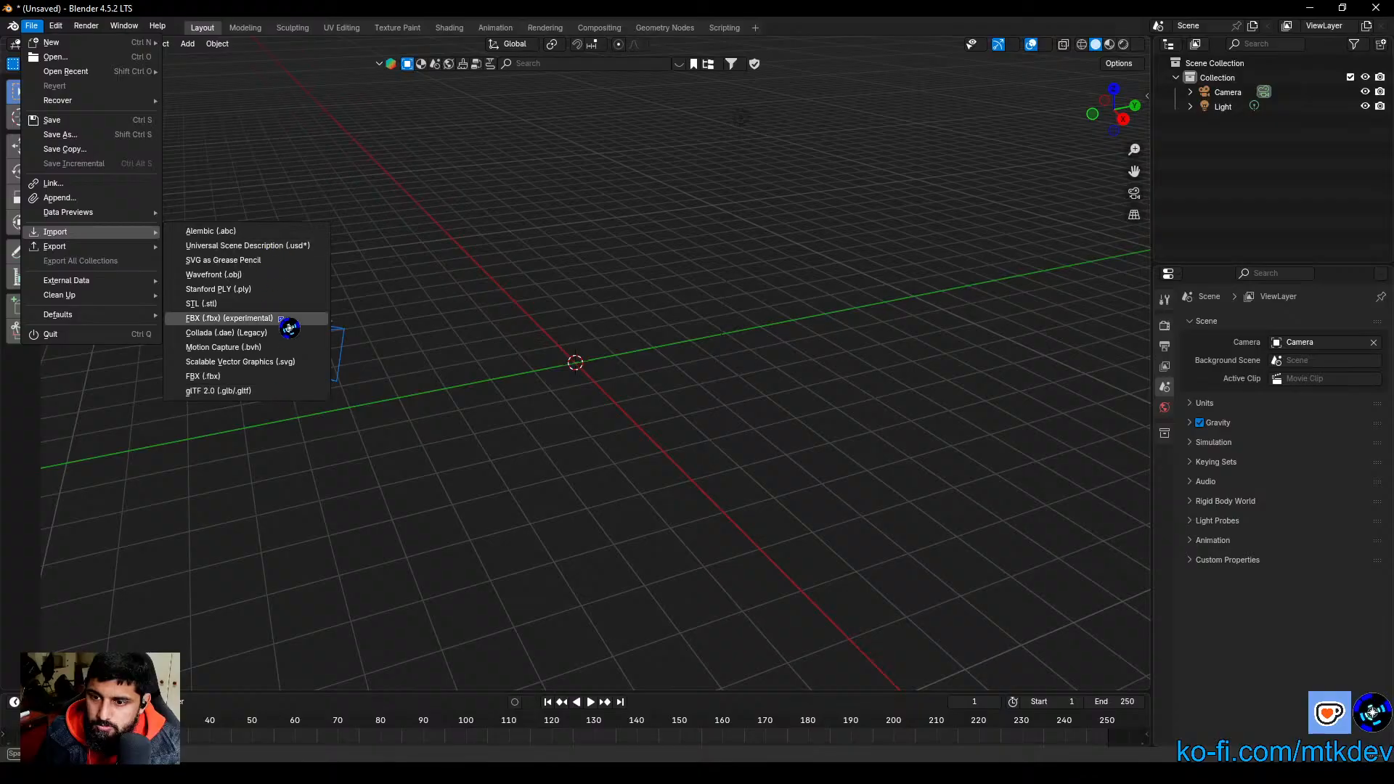
pyautogui.click(217, 276)
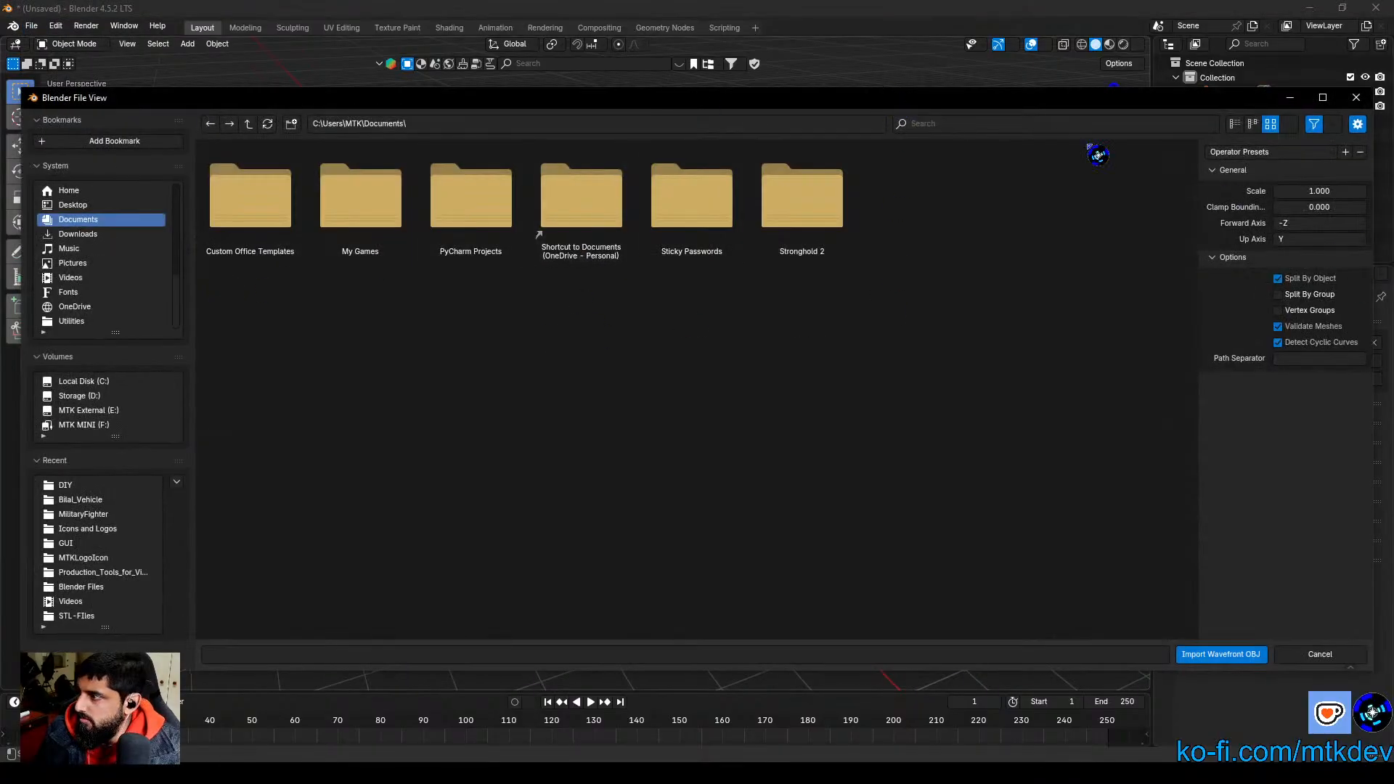
pyautogui.moveTo(993, 100); pyautogui.dragTo(1393, 393)
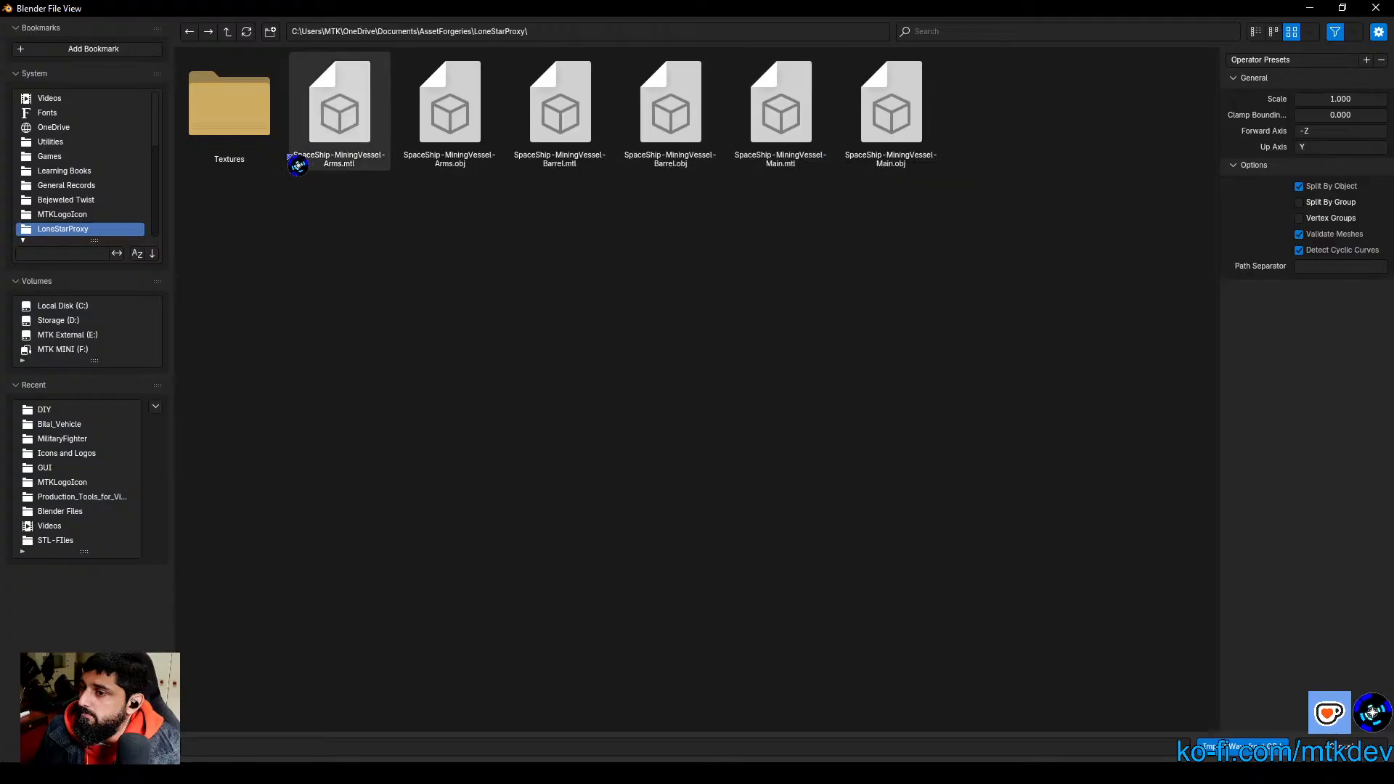
pyautogui.click(674, 146)
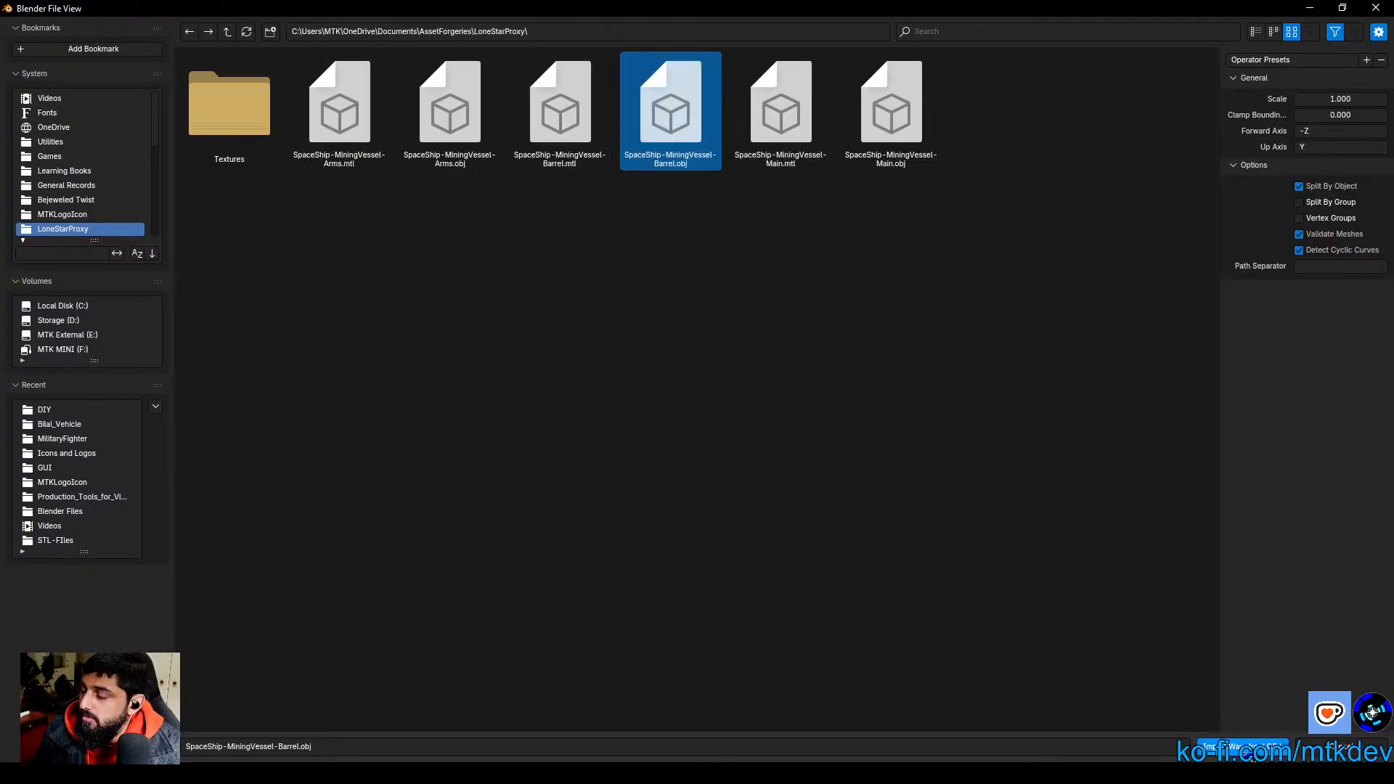
pyautogui.click(1246, 747)
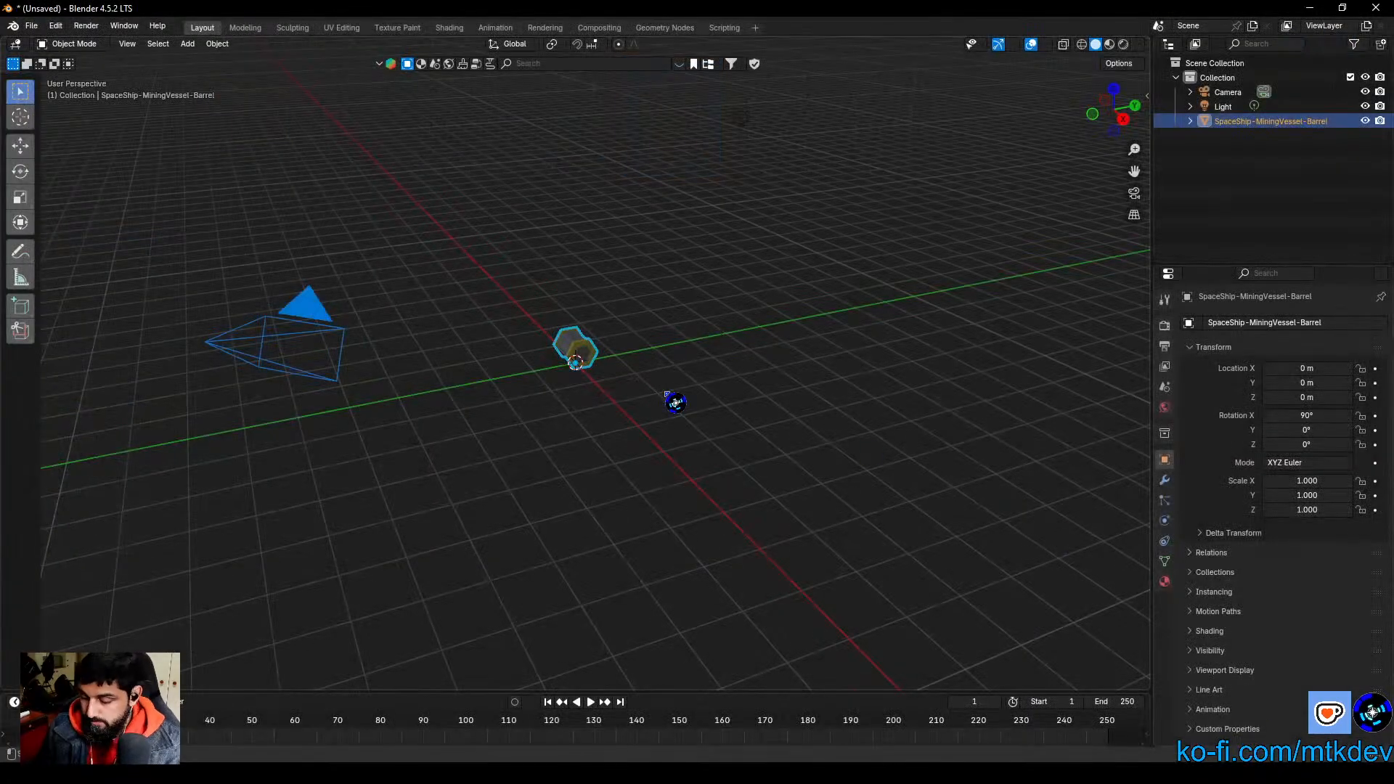
# Step: In Edit Mode, move the barrel's entire mesh about 0.377 m down along global Z to center its hexagonal profile on the origin
pyautogui.press('KP_Decimal')
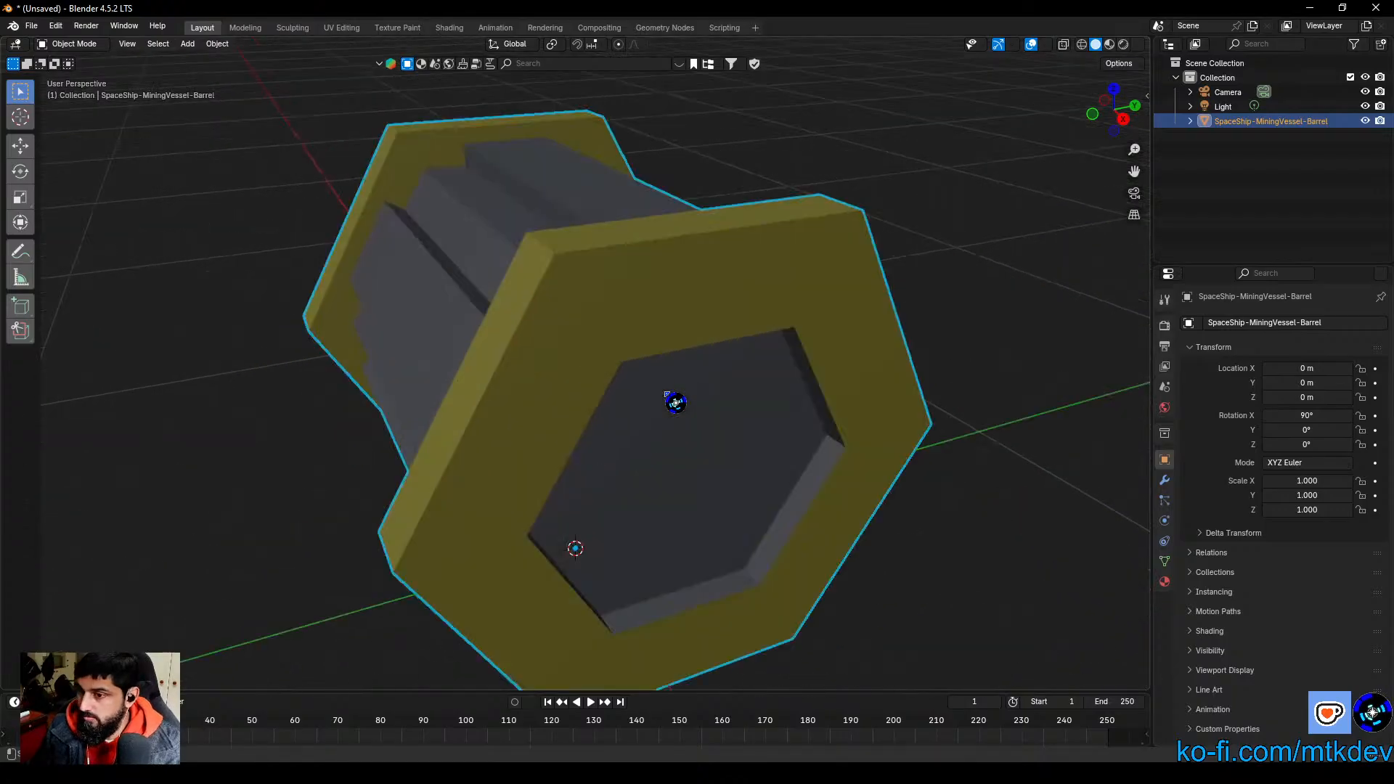
pyautogui.scroll(-2, 673, 442)
pyautogui.moveTo(672, 443); pyautogui.dragTo(822, 460, button='middle')
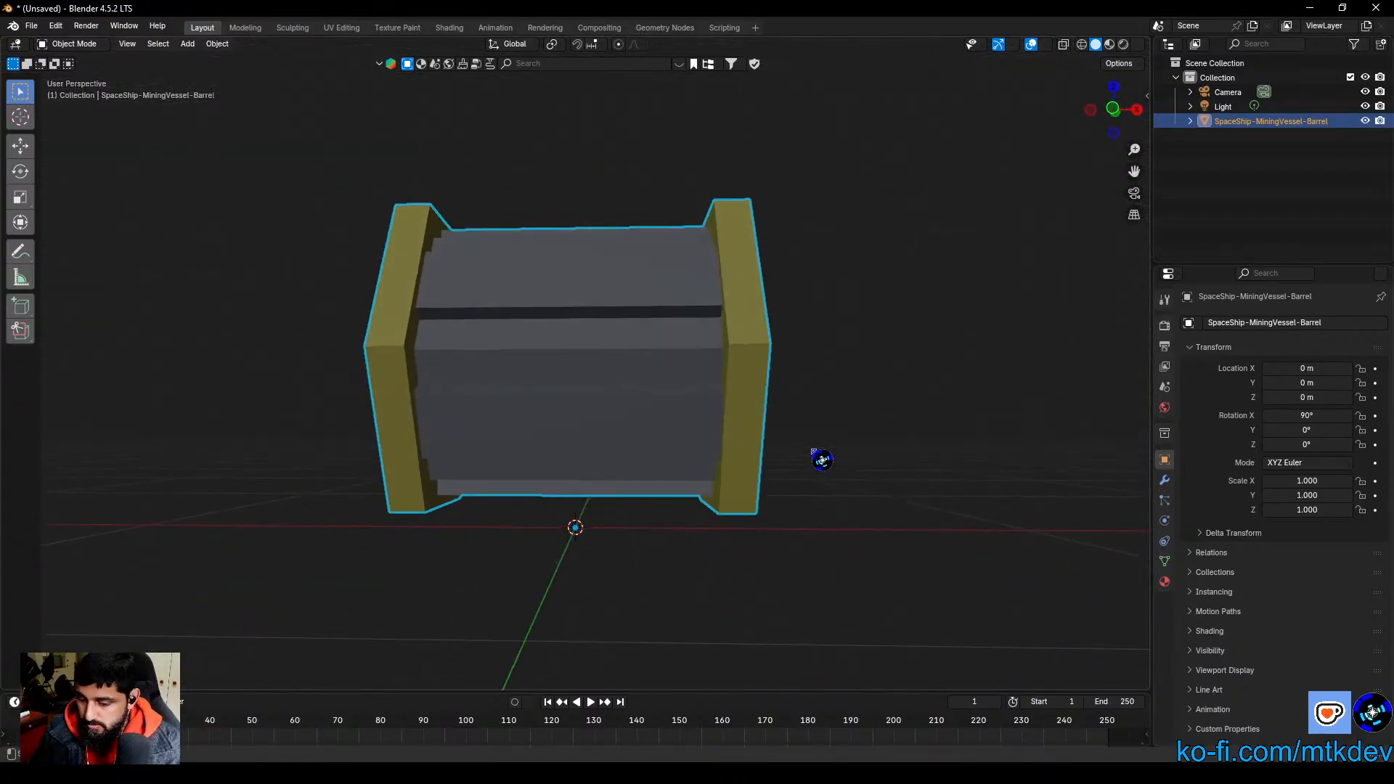
pyautogui.press('Tab')
pyautogui.moveTo(943, 459); pyautogui.dragTo(874, 404, button='middle')
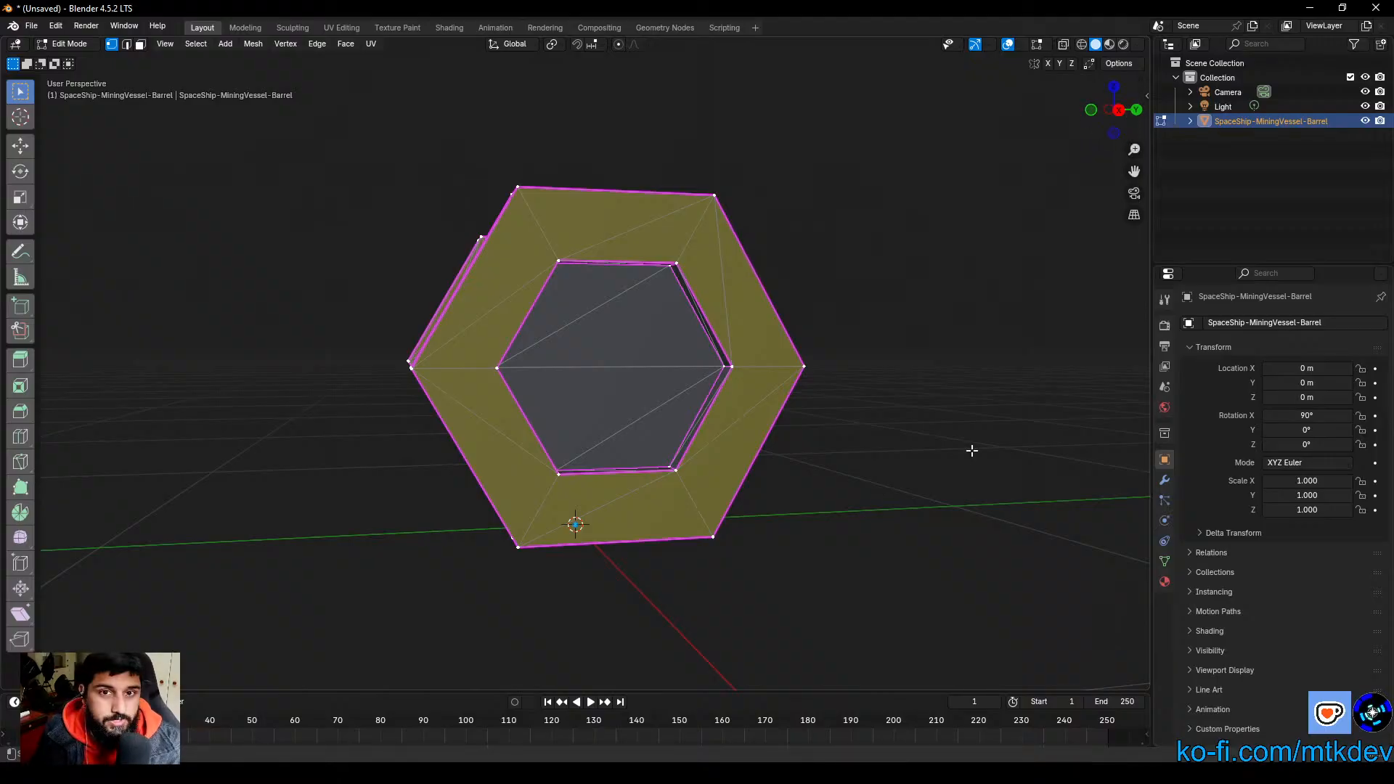
pyautogui.click(1123, 113)
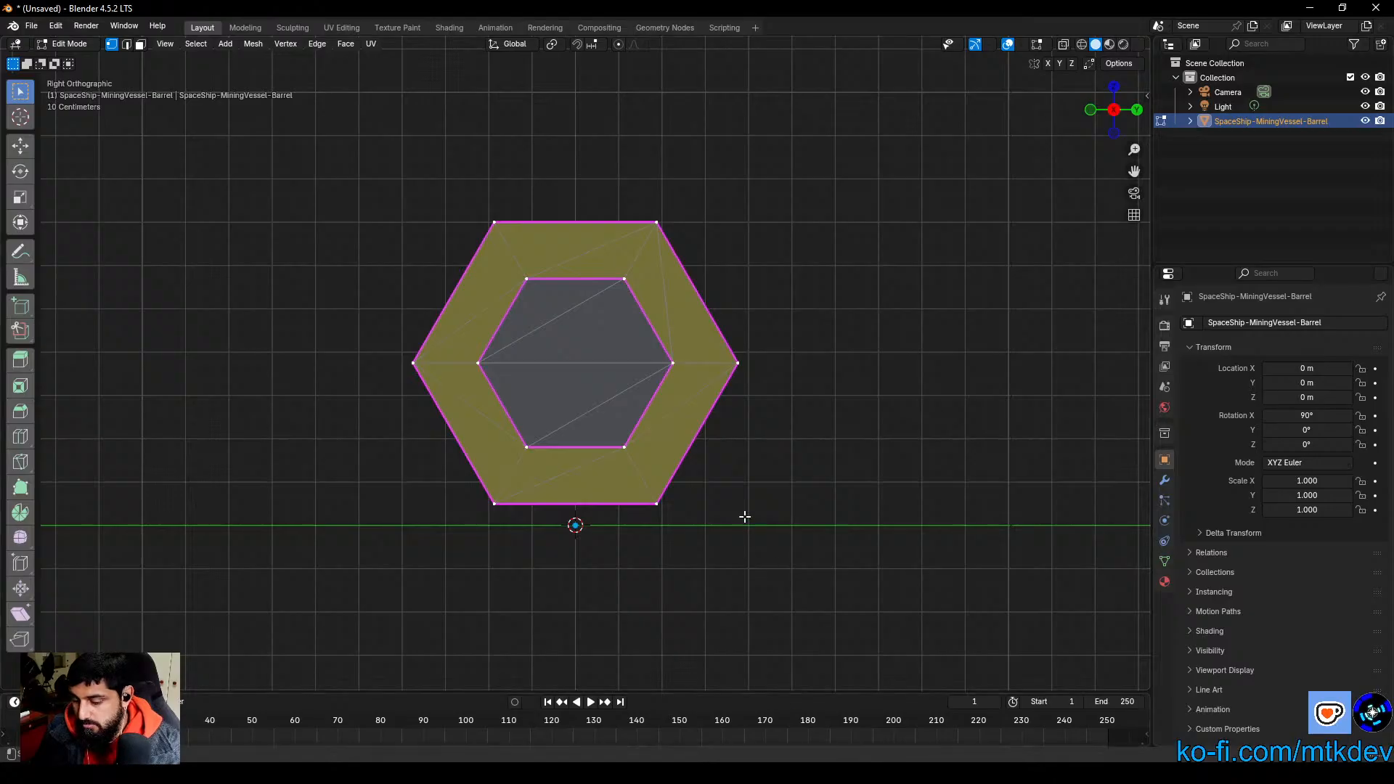
pyautogui.press('a')
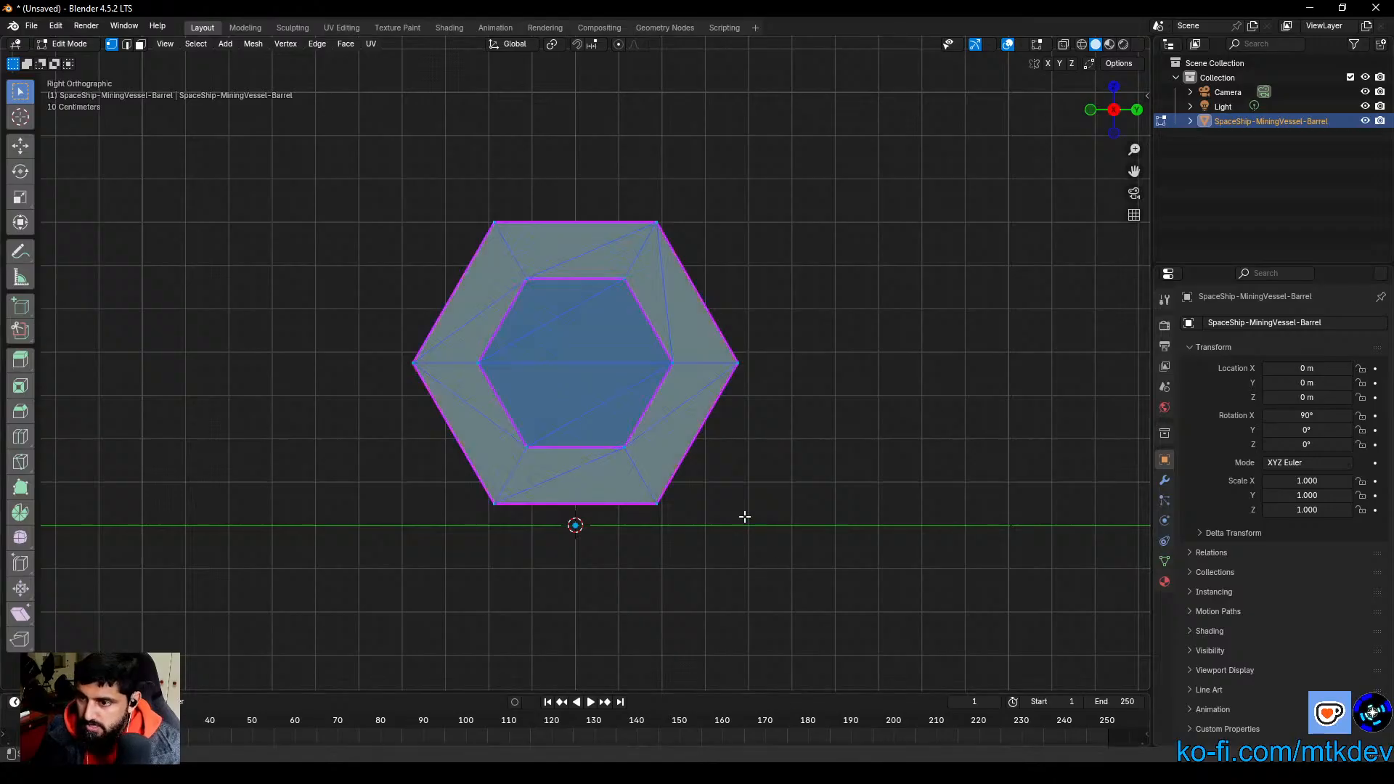
pyautogui.press('g')
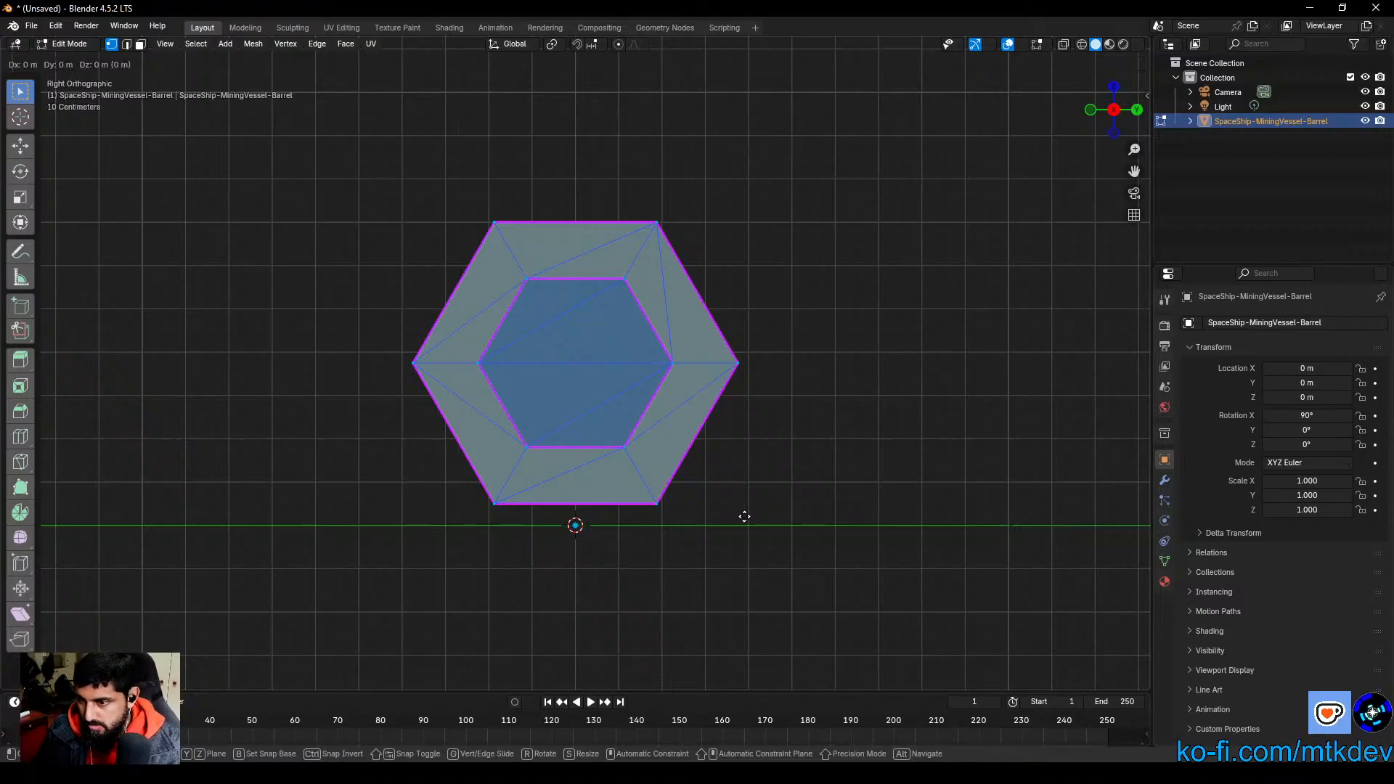
pyautogui.press('z')
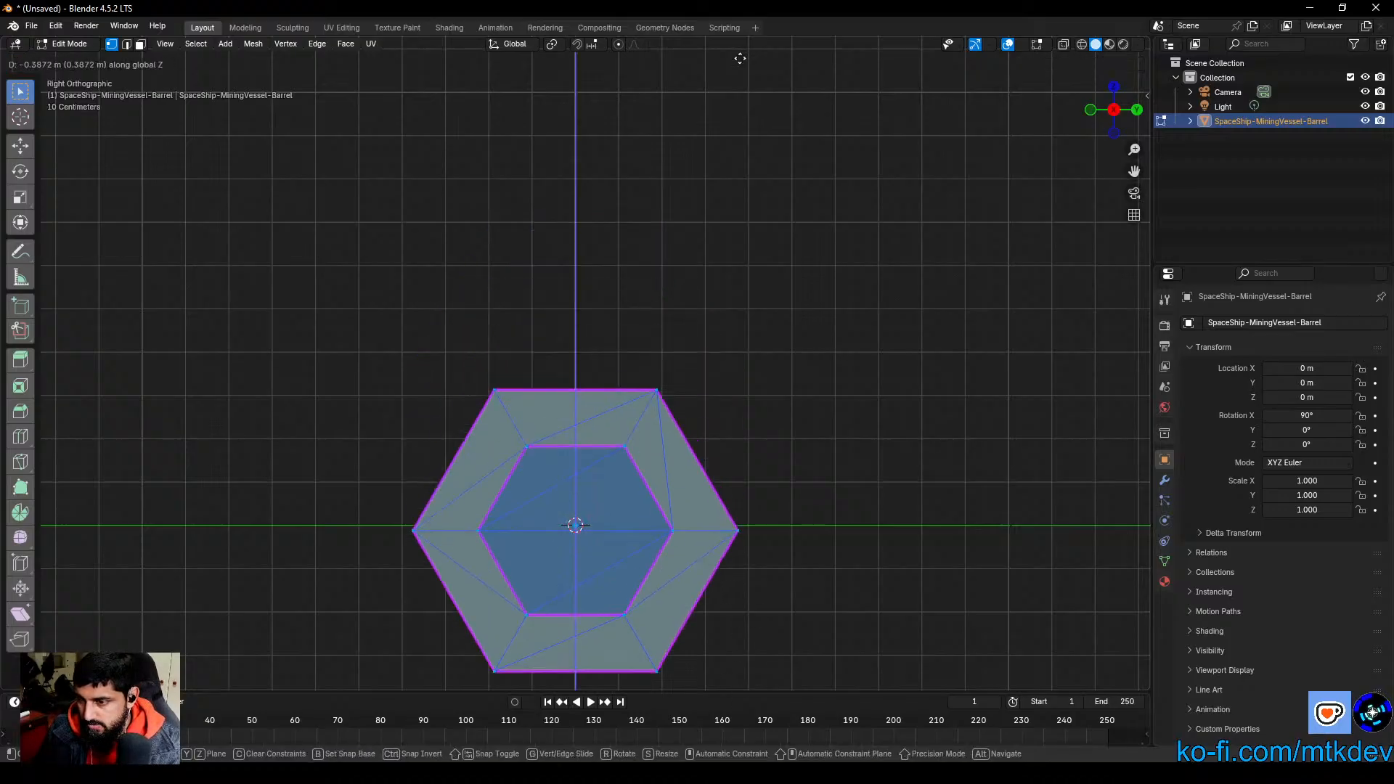
pyautogui.click(739, 676)
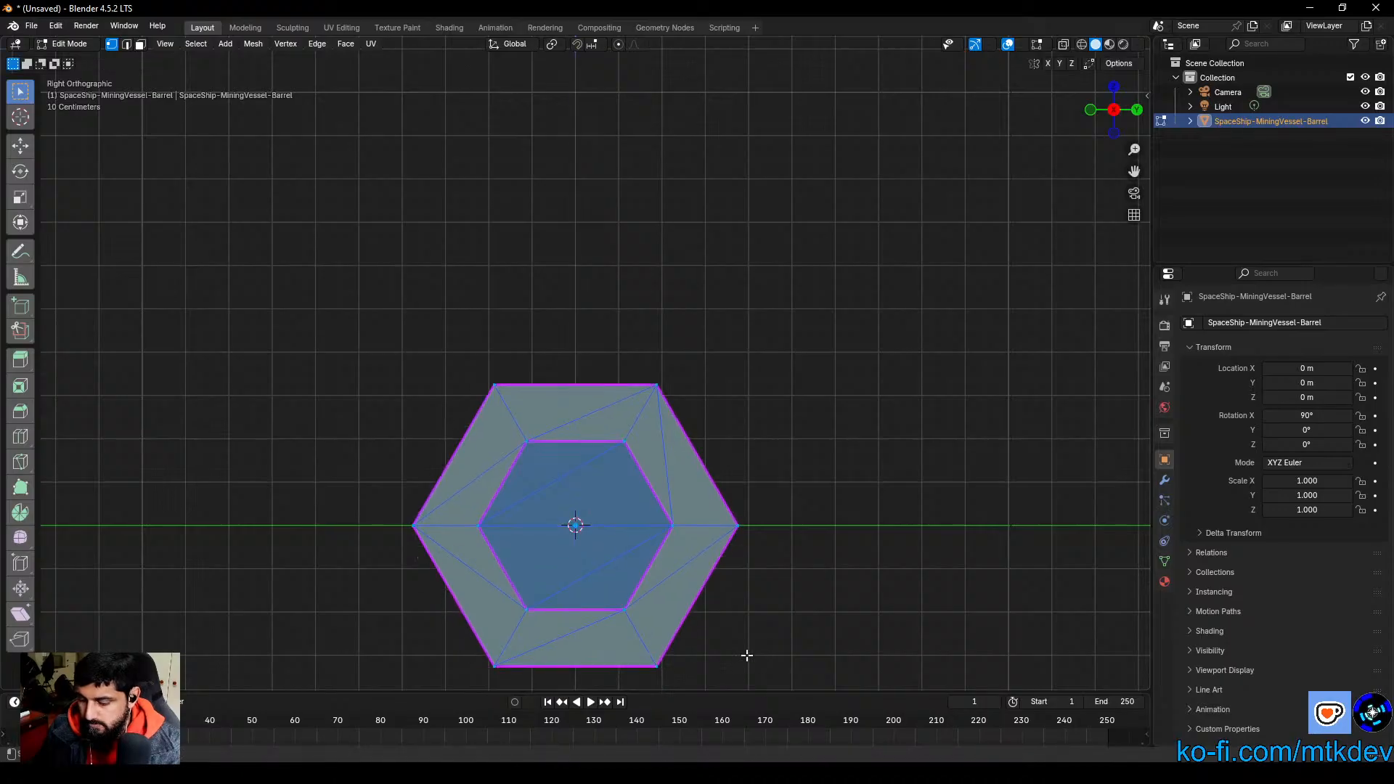
# Step: Nudge the whole mesh up about 0.0005 m along Z so the hexagon's outer corner vertex meets the green Y axis line
pyautogui.press('KP_Decimal')
pyautogui.scroll(6, 761, 544)
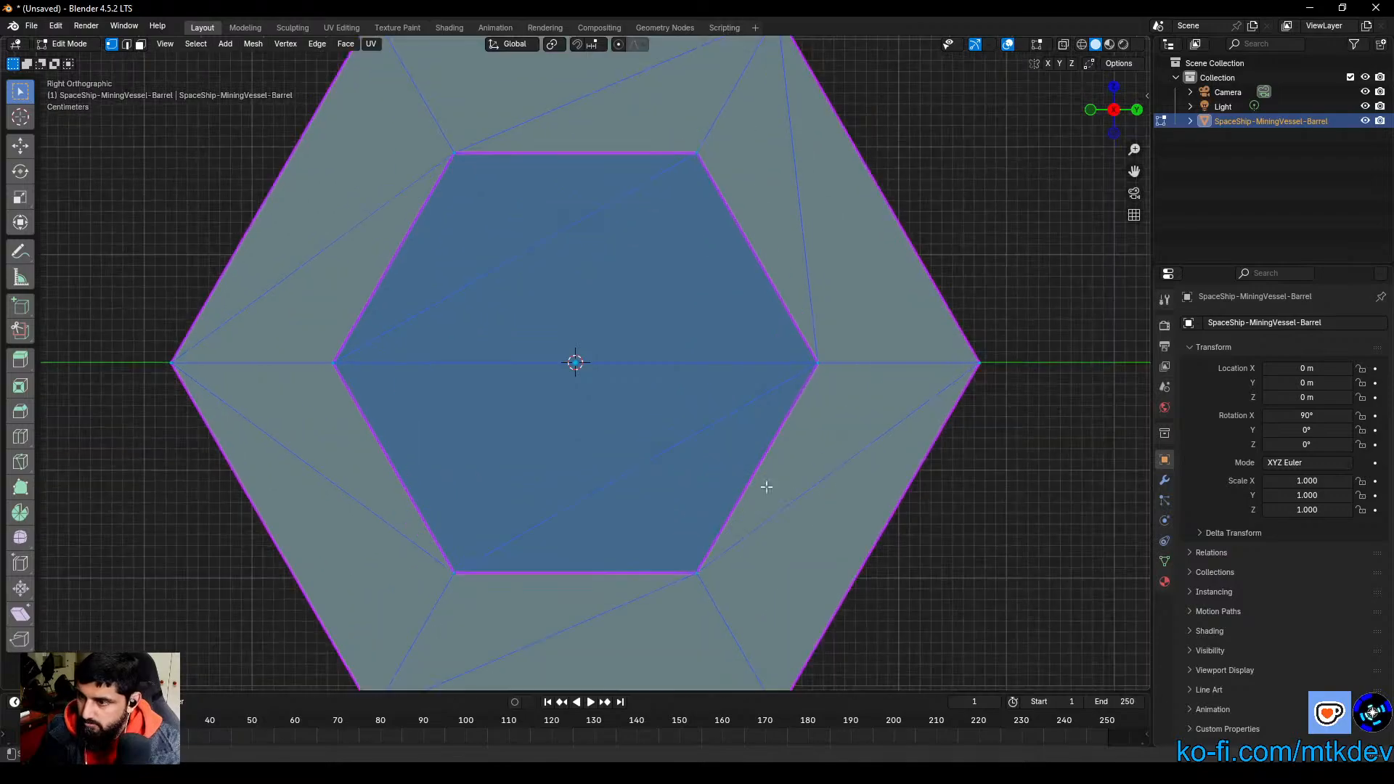
pyautogui.keyDown('shift'); pyautogui.moveTo(851, 443); pyautogui.dragTo(340, 467, button='middle'); pyautogui.keyUp('shift')
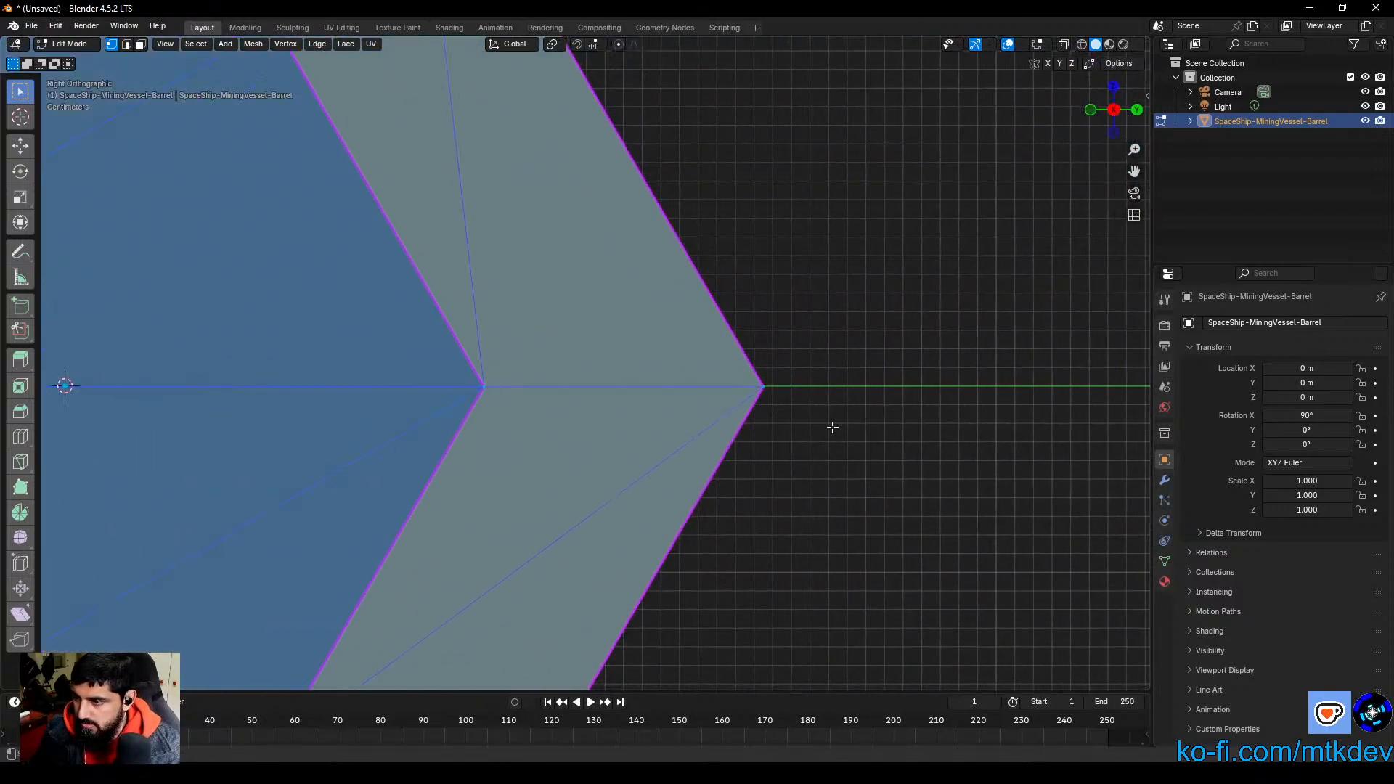
pyautogui.scroll(9, 835, 436)
pyautogui.keyDown('shift'); pyautogui.moveTo(857, 467); pyautogui.dragTo(163, 480, button='middle'); pyautogui.keyUp('shift')
pyautogui.scroll(6, 651, 535)
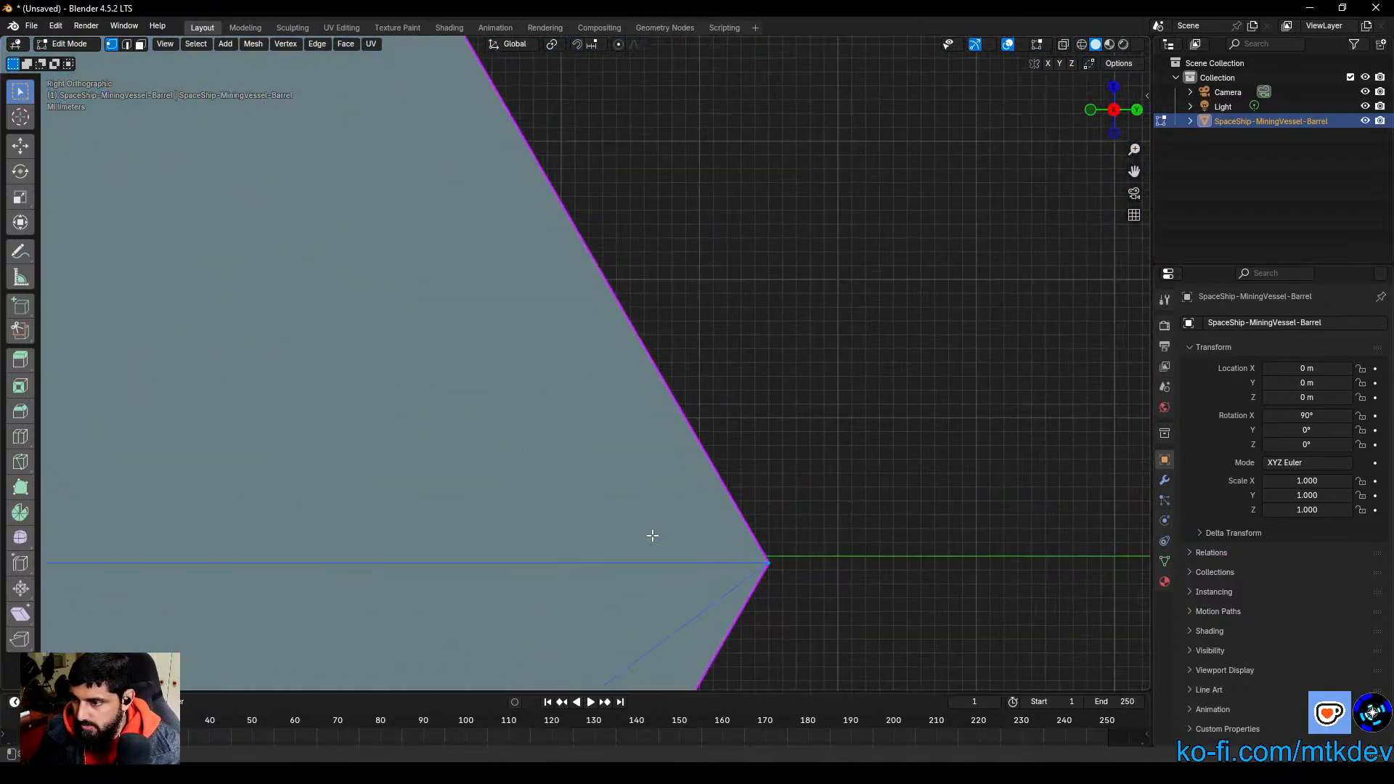
pyautogui.keyDown('shift'); pyautogui.moveTo(783, 626); pyautogui.dragTo(421, 390, button='middle'); pyautogui.keyUp('shift')
pyautogui.scroll(6, 732, 552)
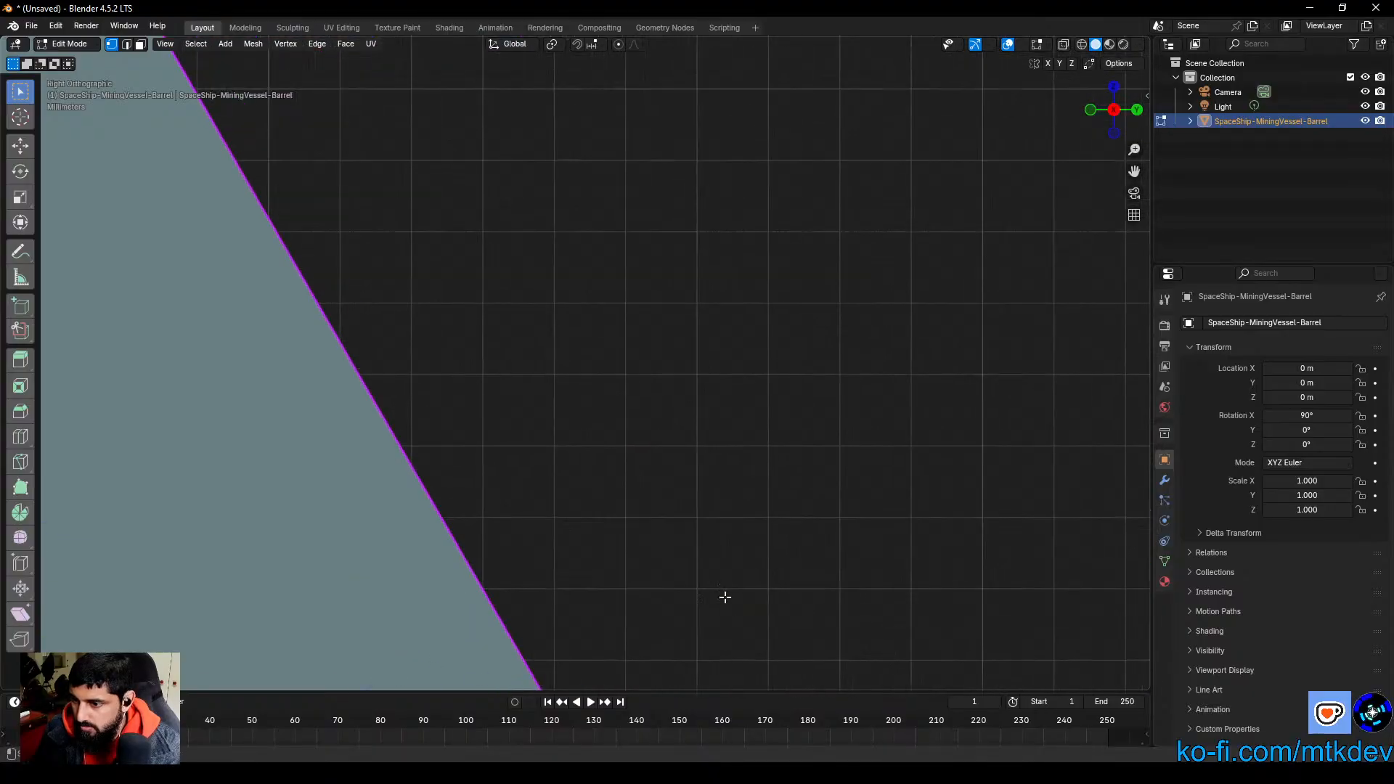
pyautogui.keyDown('shift'); pyautogui.moveTo(725, 598); pyautogui.dragTo(713, 129, button='middle'); pyautogui.keyUp('shift')
pyautogui.scroll(1, 795, 578)
pyautogui.scroll(7, 795, 570)
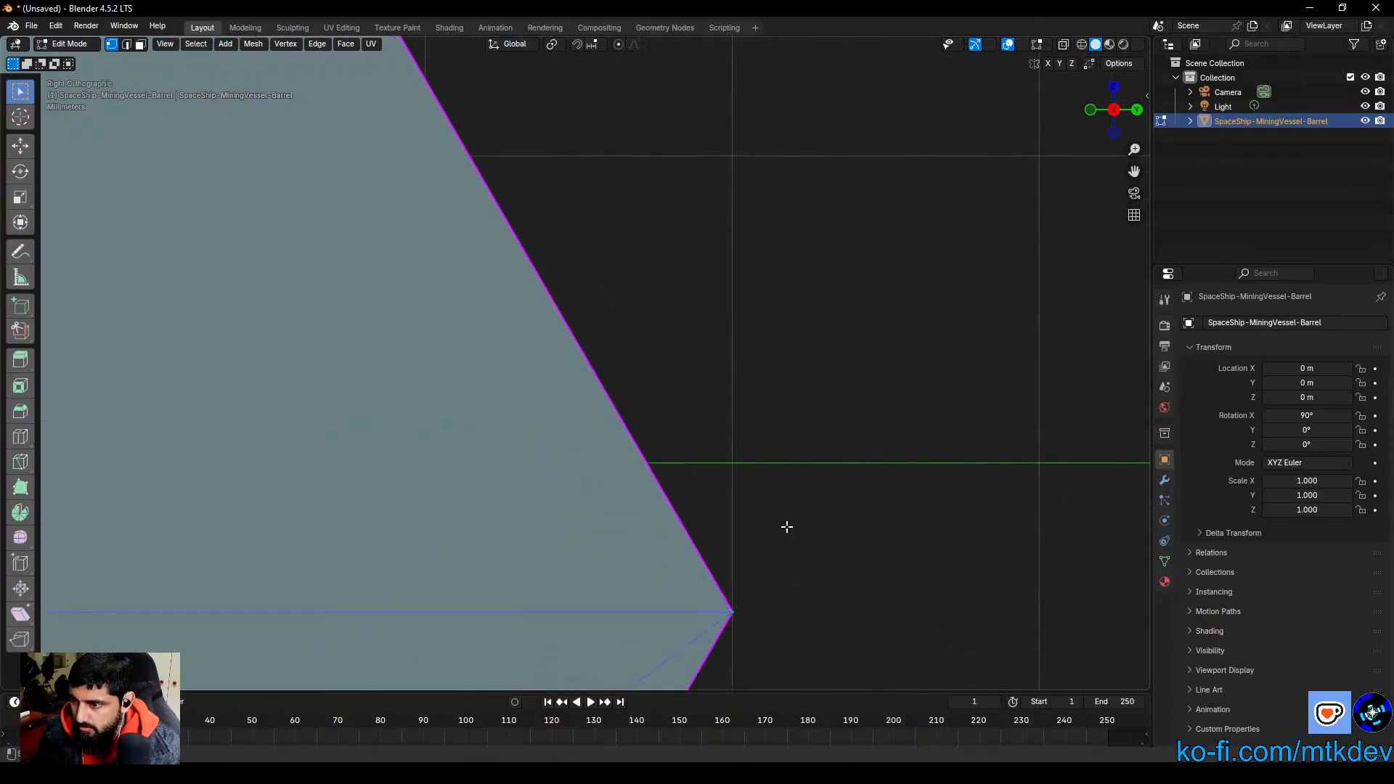
pyautogui.keyDown('shift'); pyautogui.moveTo(788, 529); pyautogui.dragTo(695, 395, button='middle'); pyautogui.keyUp('shift')
pyautogui.scroll(6, 700, 404)
pyautogui.keyDown('shift'); pyautogui.moveTo(827, 286); pyautogui.dragTo(743, 320, button='middle'); pyautogui.keyUp('shift')
pyautogui.press('g')
pyautogui.press('z')
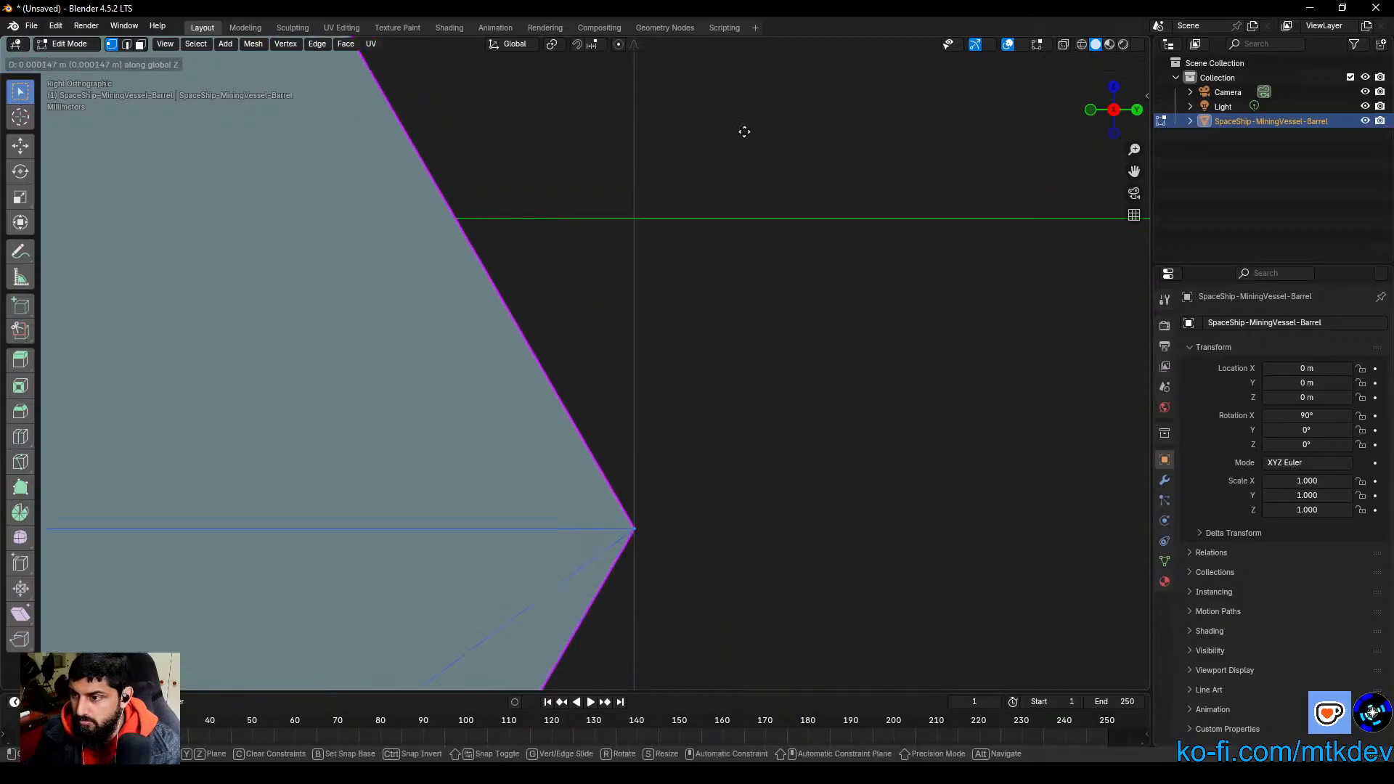
pyautogui.click(728, 479)
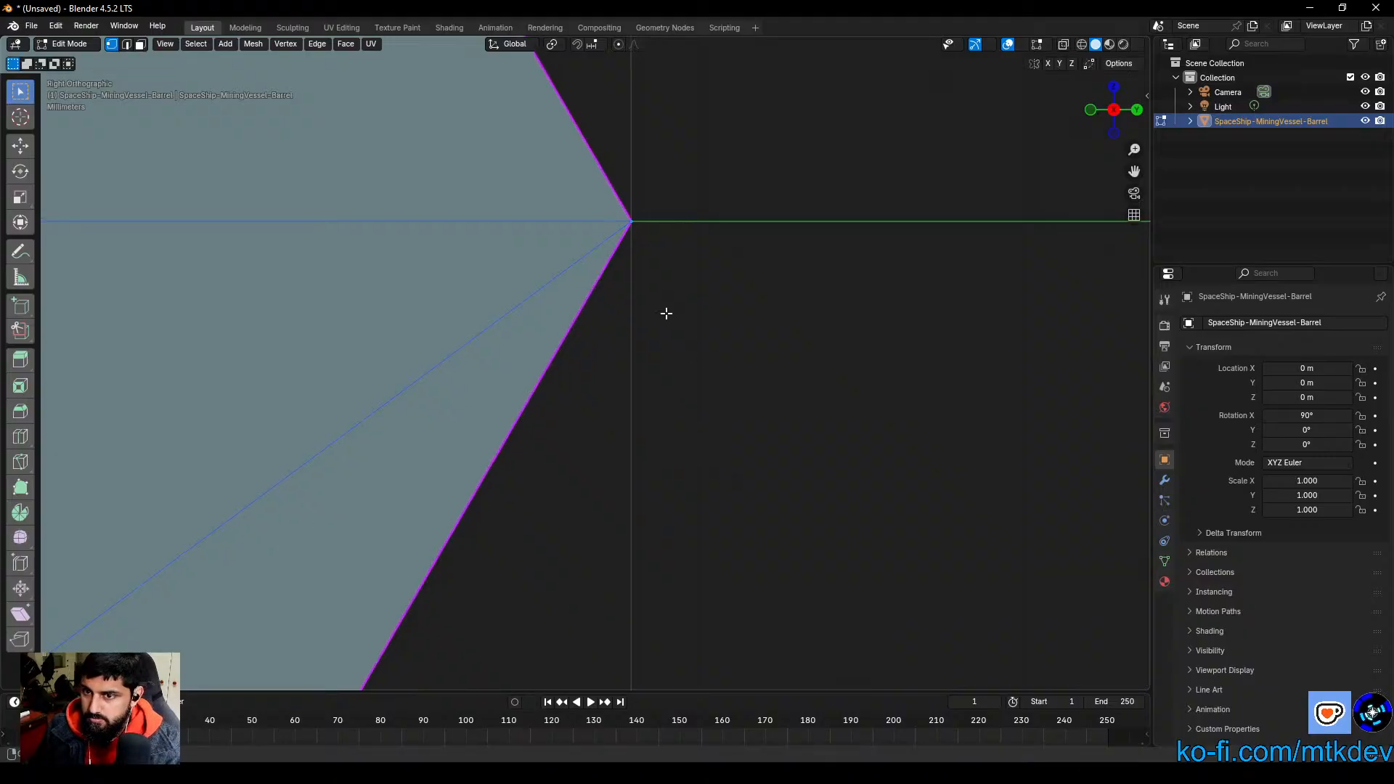
# Step: Fine-tune the mesh's height along Z once more at close range against the Y axis line
pyautogui.keyDown('shift'); pyautogui.moveTo(657, 314); pyautogui.dragTo(621, 414, button='middle'); pyautogui.keyUp('shift')
pyautogui.press('g')
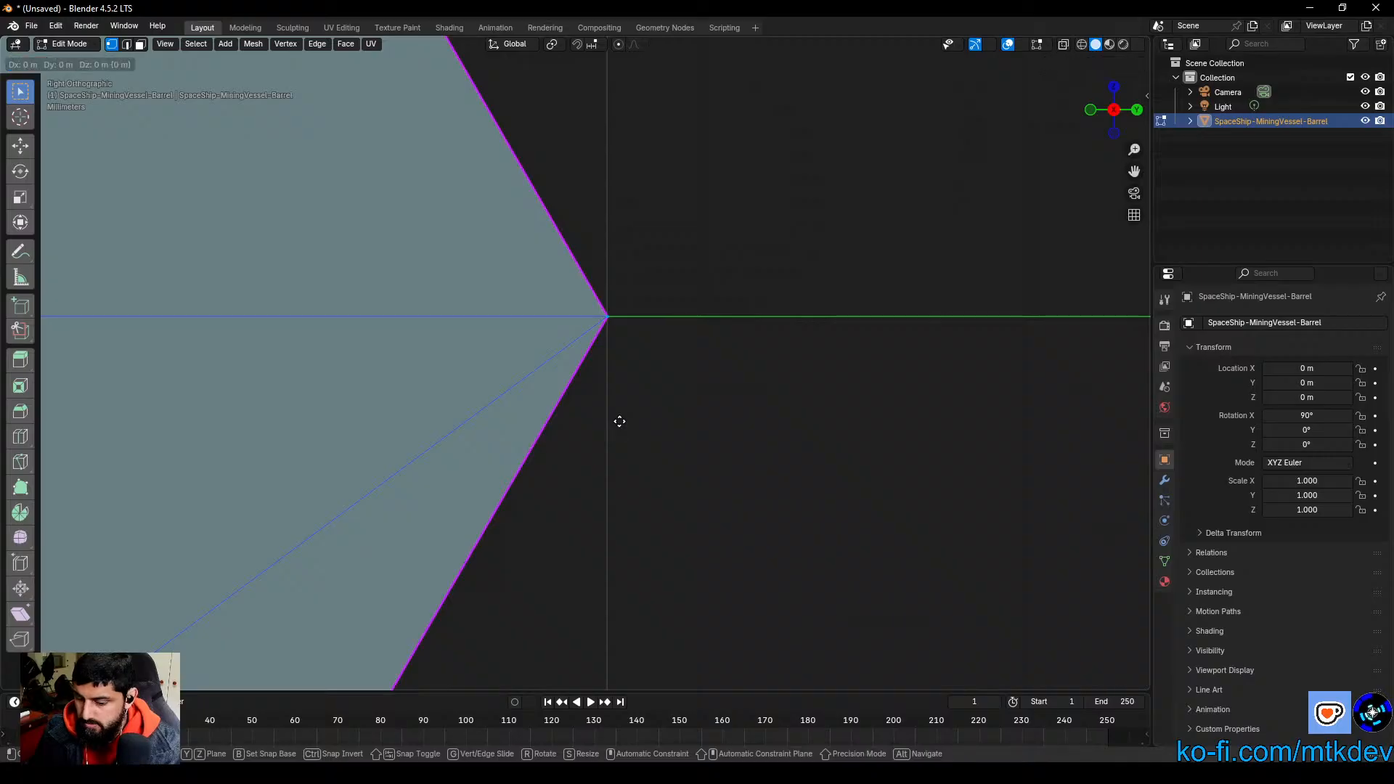
pyautogui.press('z')
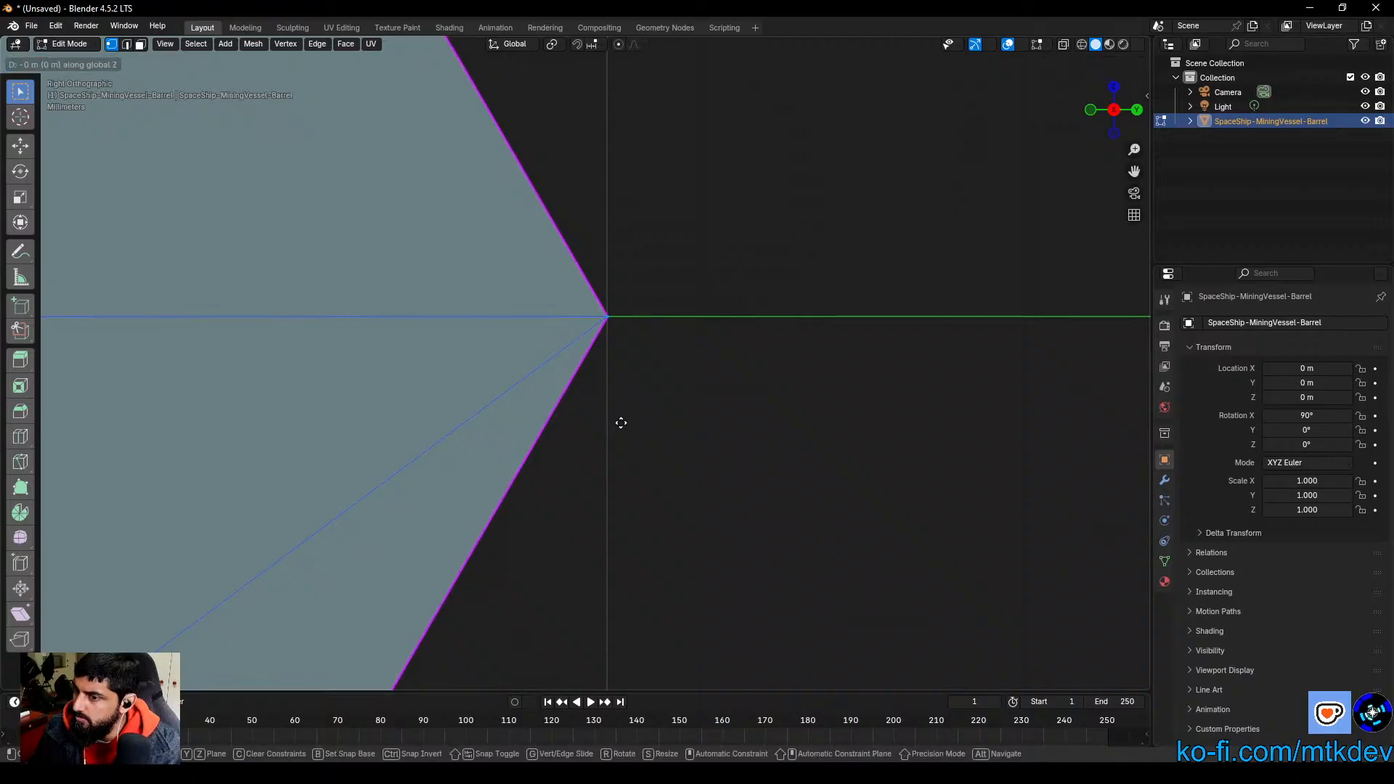
pyautogui.click(623, 422)
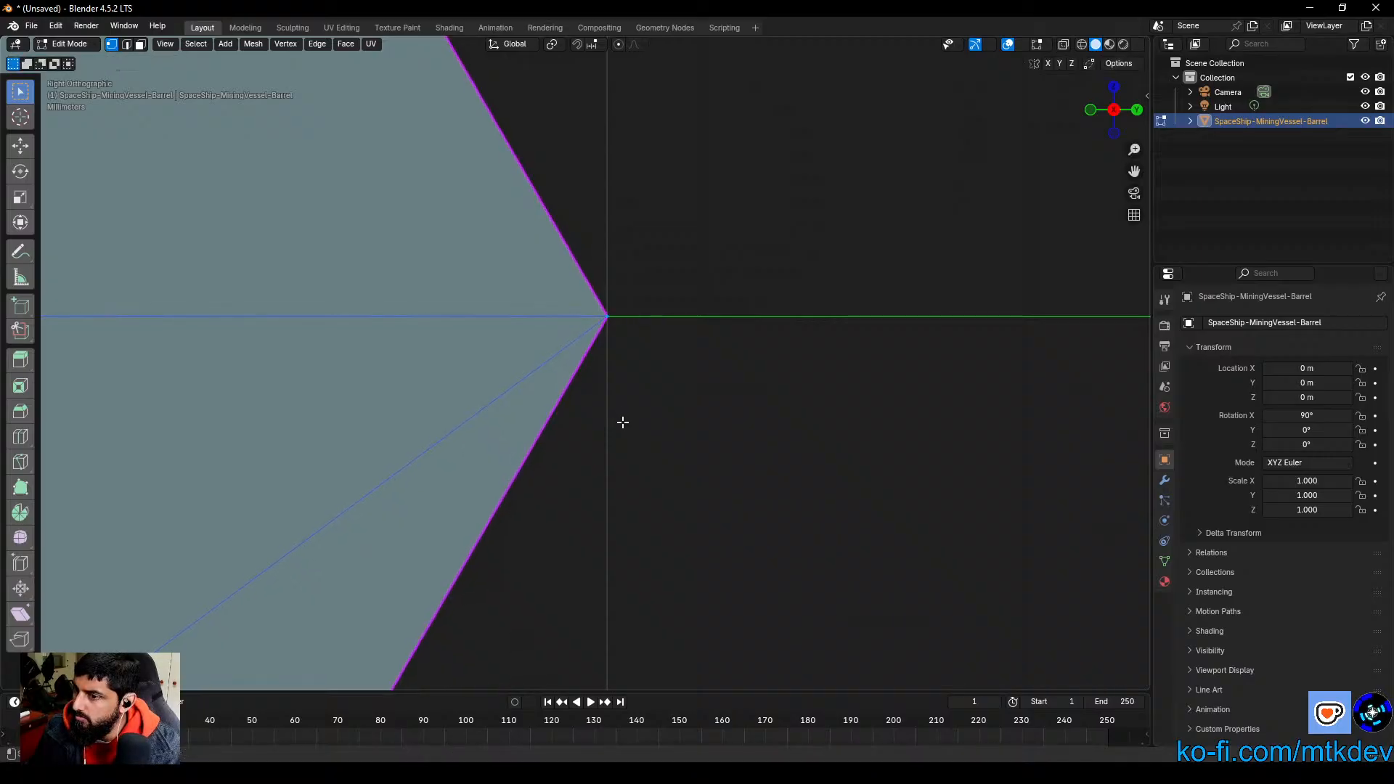
# Step: Examine the barrel's centering on the origin from both ends and along the hexagon's lower edge, leaving the mesh deselected
pyautogui.scroll(-5, 696, 500)
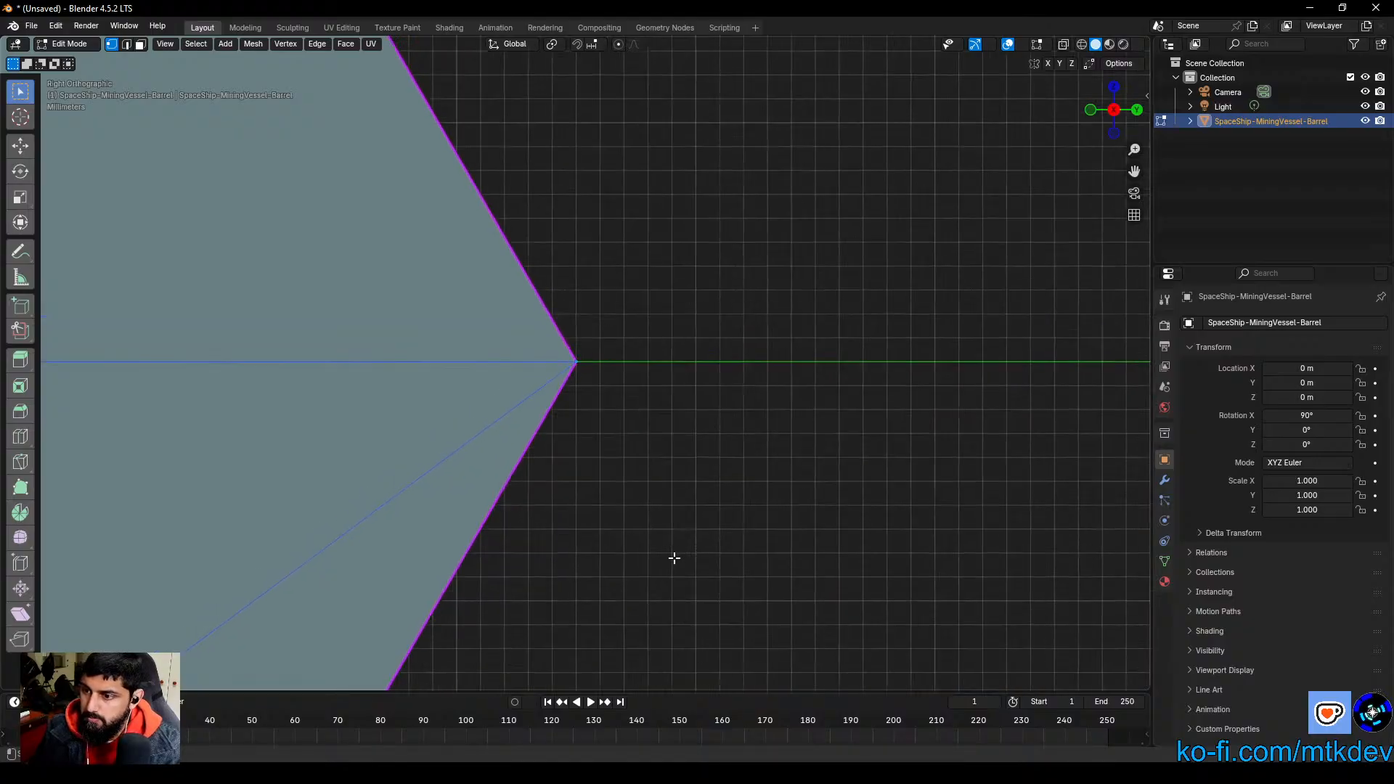
pyautogui.scroll(-5, 679, 573)
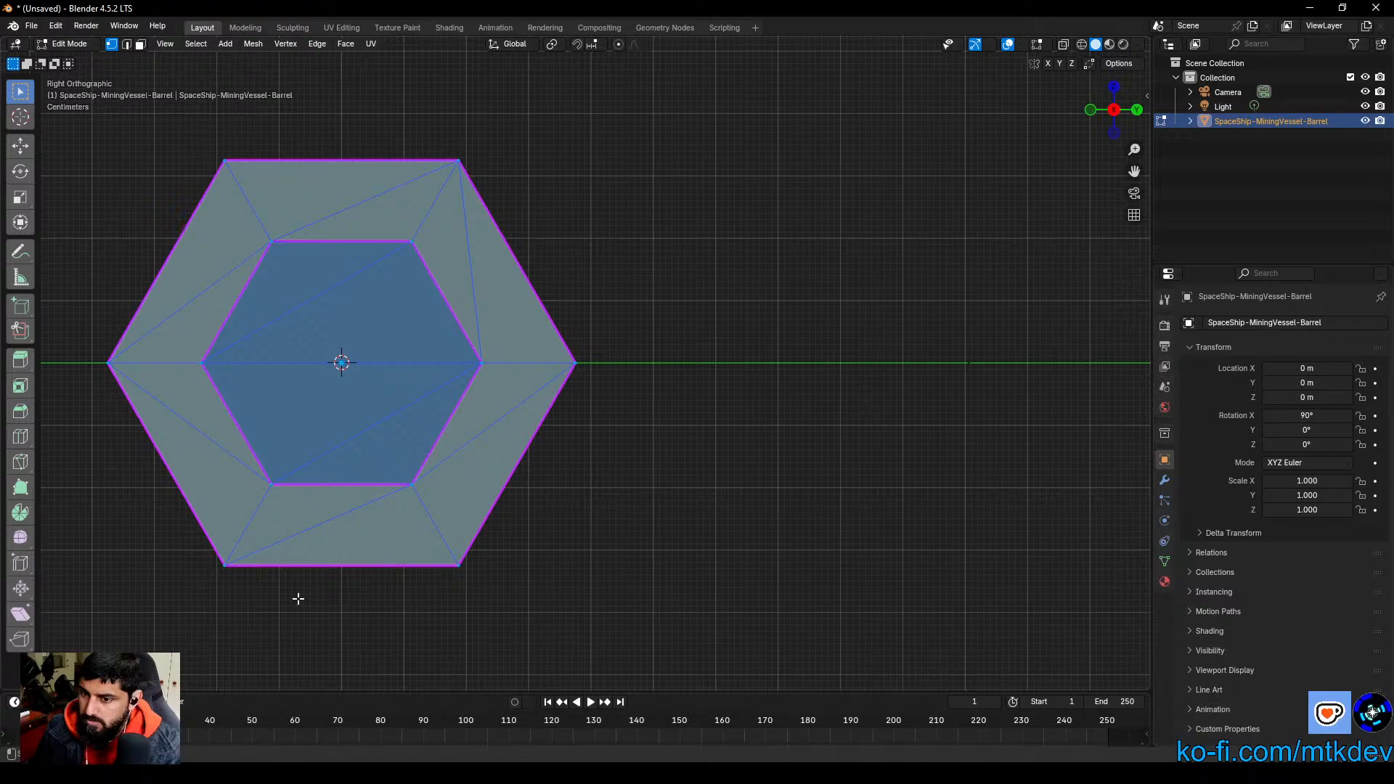
pyautogui.keyDown('shift'); pyautogui.moveTo(305, 602); pyautogui.dragTo(584, 594, button='middle'); pyautogui.keyUp('shift')
pyautogui.click(1114, 110)
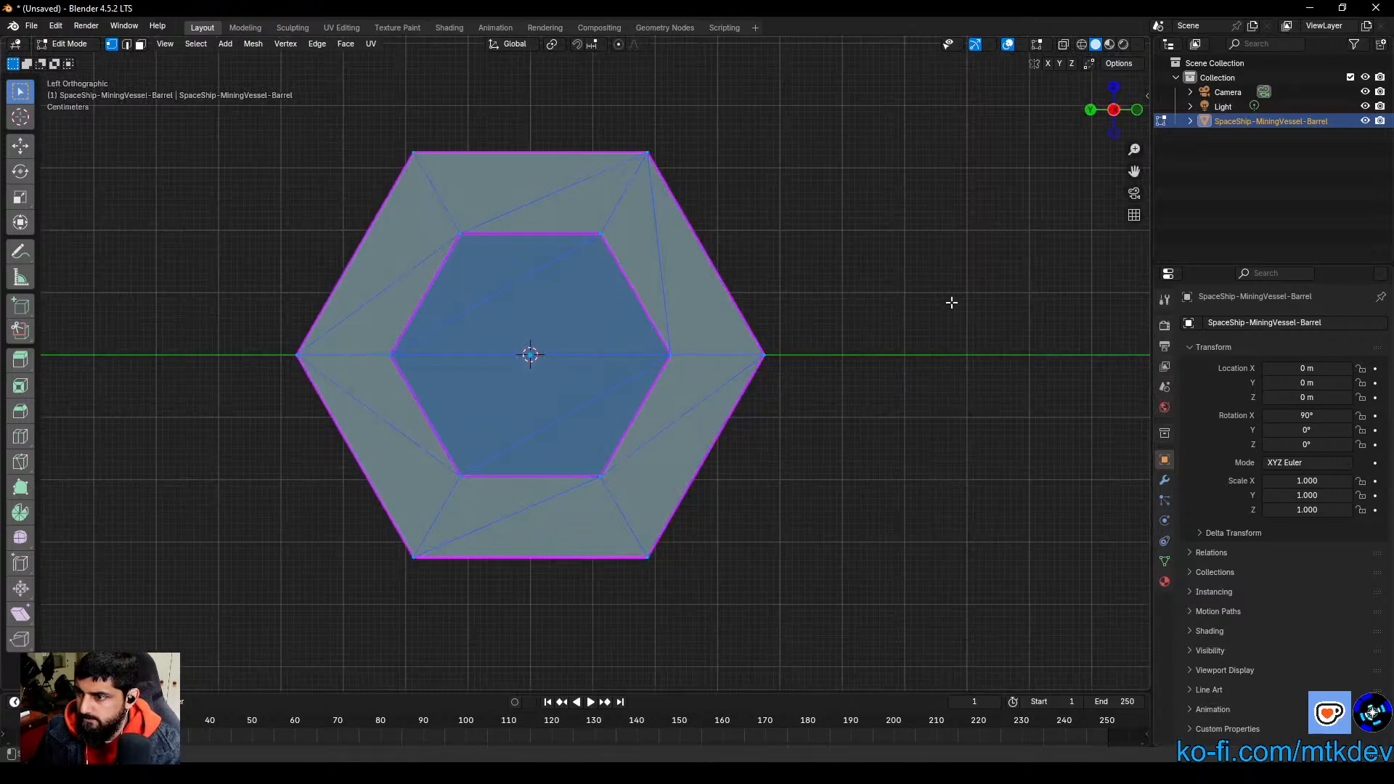
pyautogui.click(1114, 110)
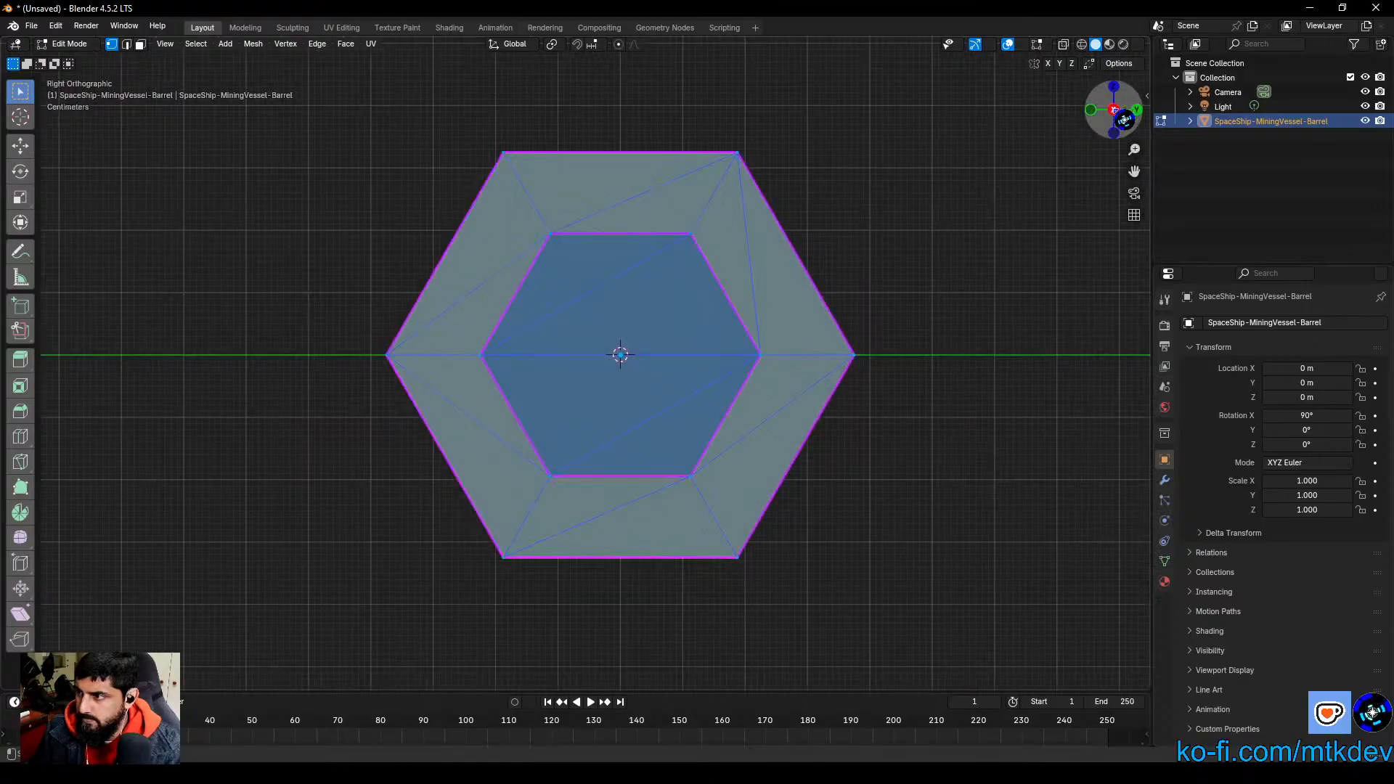
pyautogui.scroll(5, 721, 595)
pyautogui.keyDown('shift'); pyautogui.moveTo(730, 584); pyautogui.dragTo(647, 153, button='middle'); pyautogui.keyUp('shift')
pyautogui.scroll(1, 684, 450)
pyautogui.scroll(2, 684, 451)
pyautogui.keyDown('shift'); pyautogui.moveTo(730, 524); pyautogui.dragTo(672, 516, button='middle'); pyautogui.keyUp('shift')
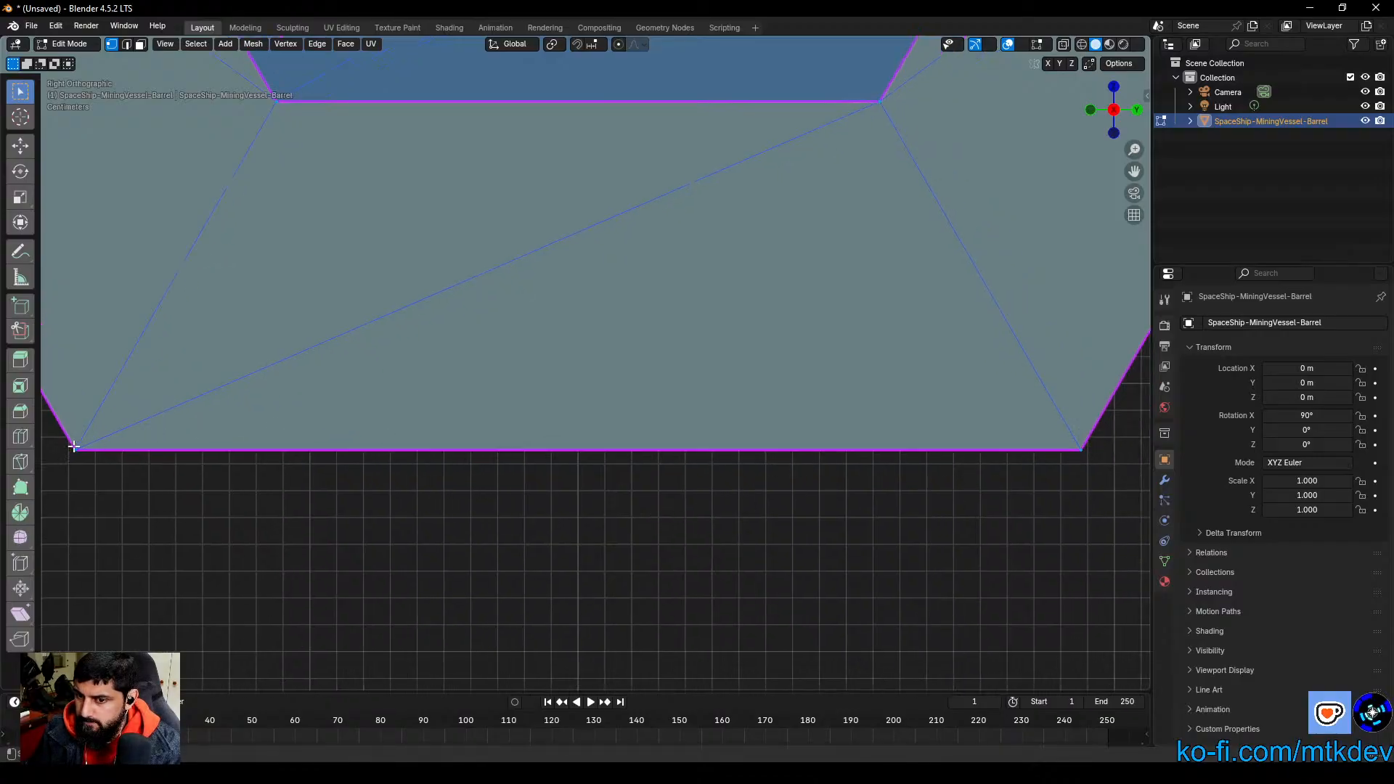
pyautogui.moveTo(95, 466); pyautogui.dragTo(581, 523)
pyautogui.moveTo(579, 464); pyautogui.dragTo(1086, 522)
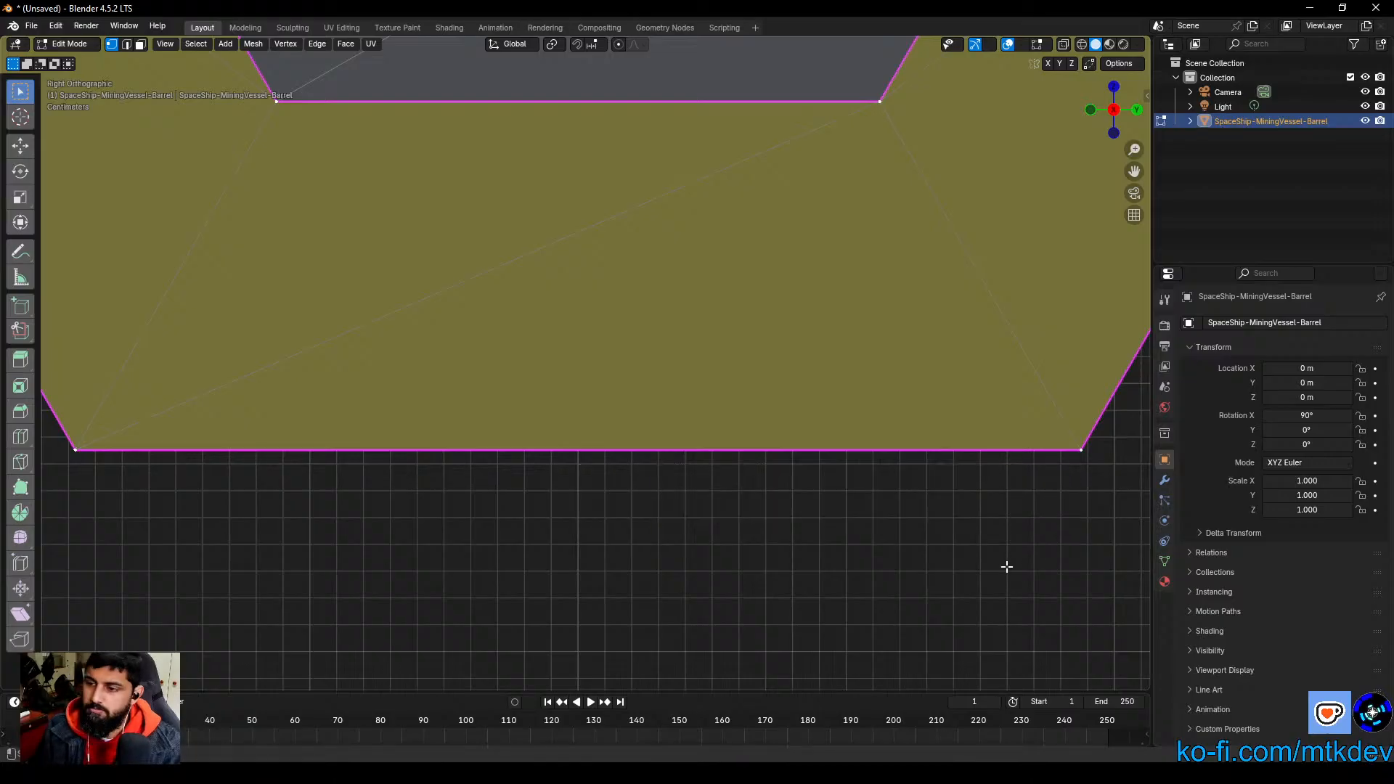
pyautogui.scroll(-10, 676, 273)
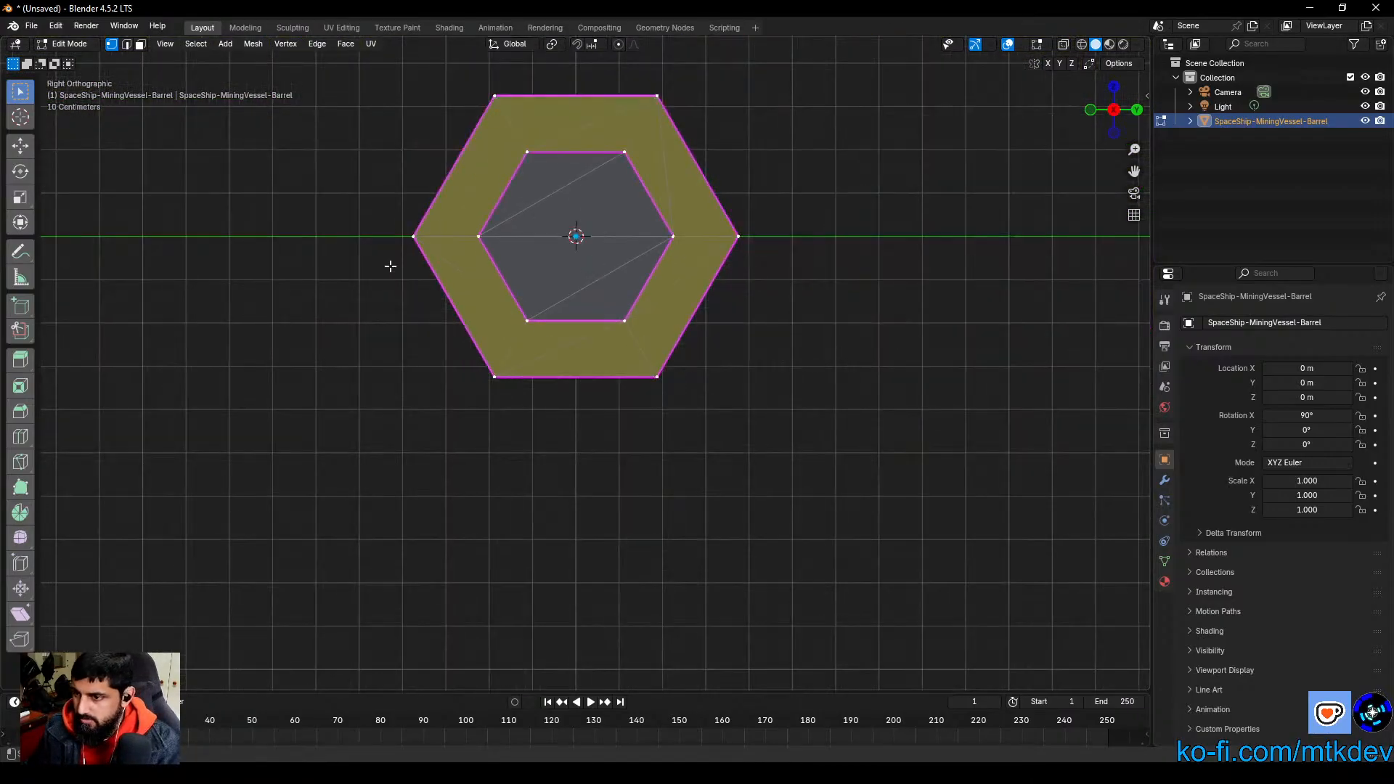
pyautogui.moveTo(825, 397); pyautogui.dragTo(770, 501, button='middle')
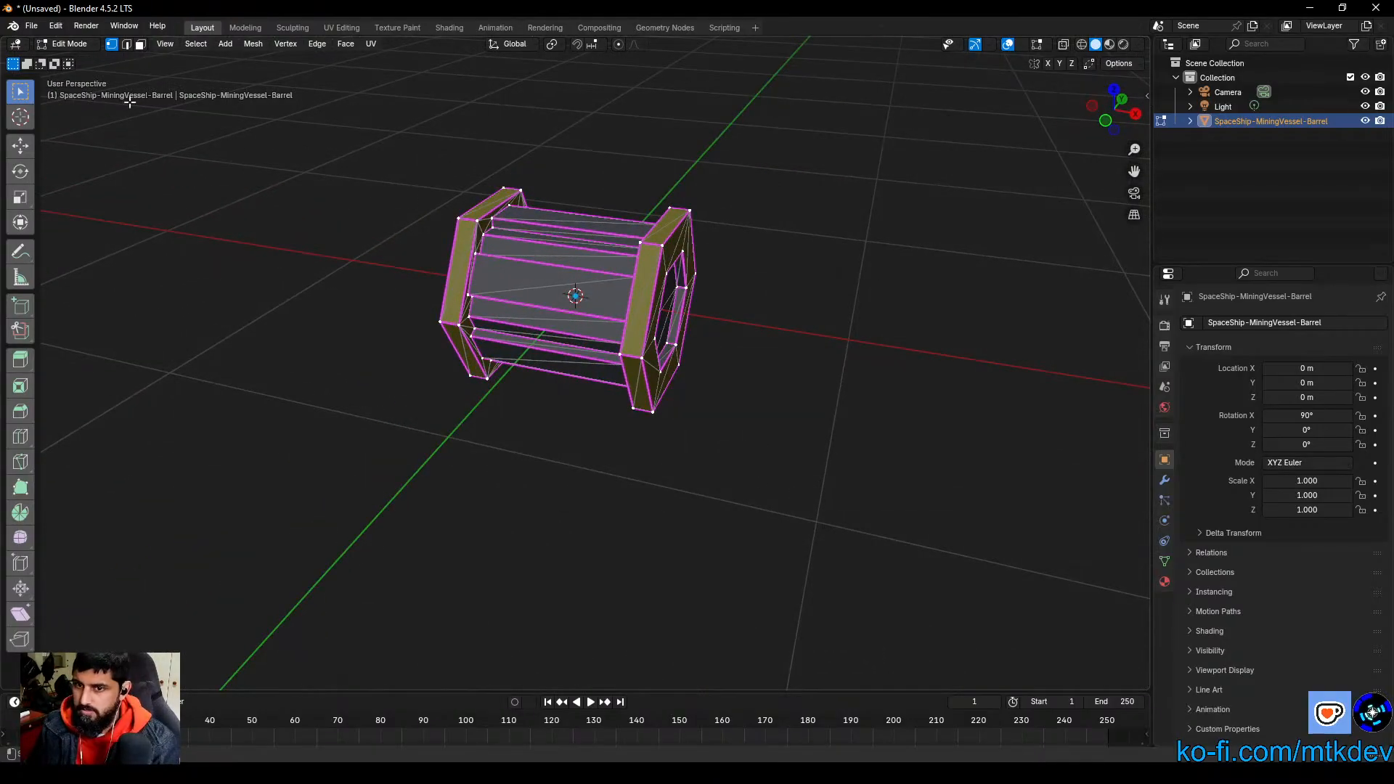
# Step: Export the barrel as Wavefront OBJ over SpaceShip-MiningVessel-Barrel.obj in the AssetForgeries/LoneStarProxy folder with default settings, and return to Godot
pyautogui.click(35, 29)
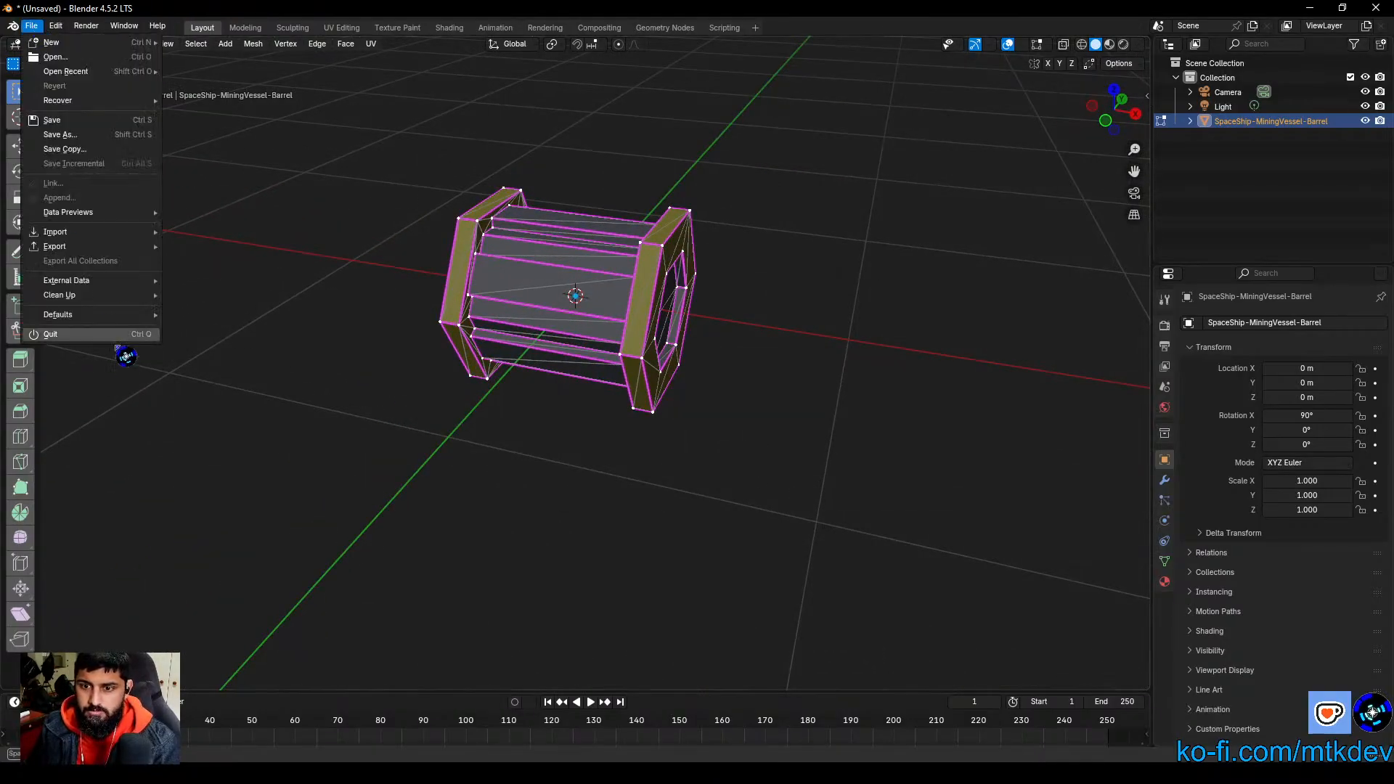
pyautogui.moveTo(91, 248)
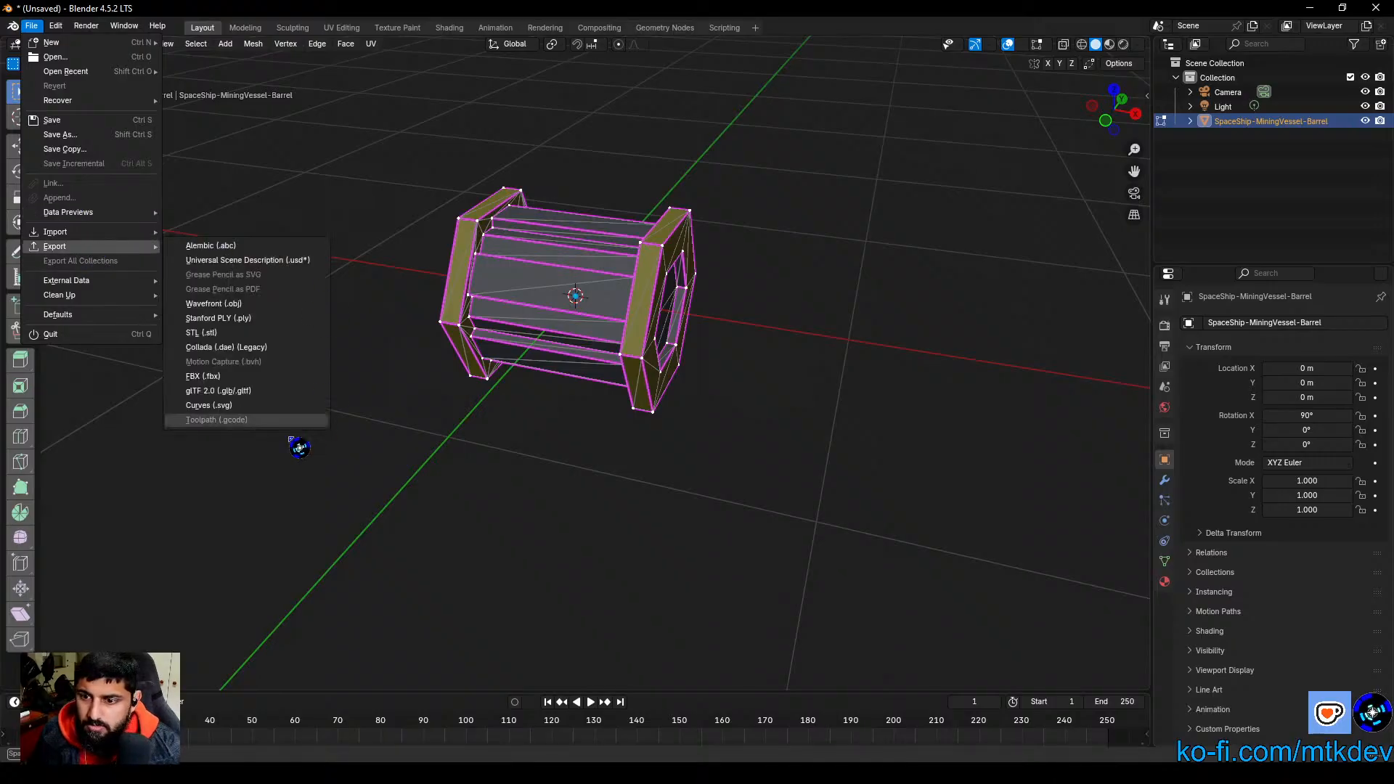
pyautogui.click(230, 305)
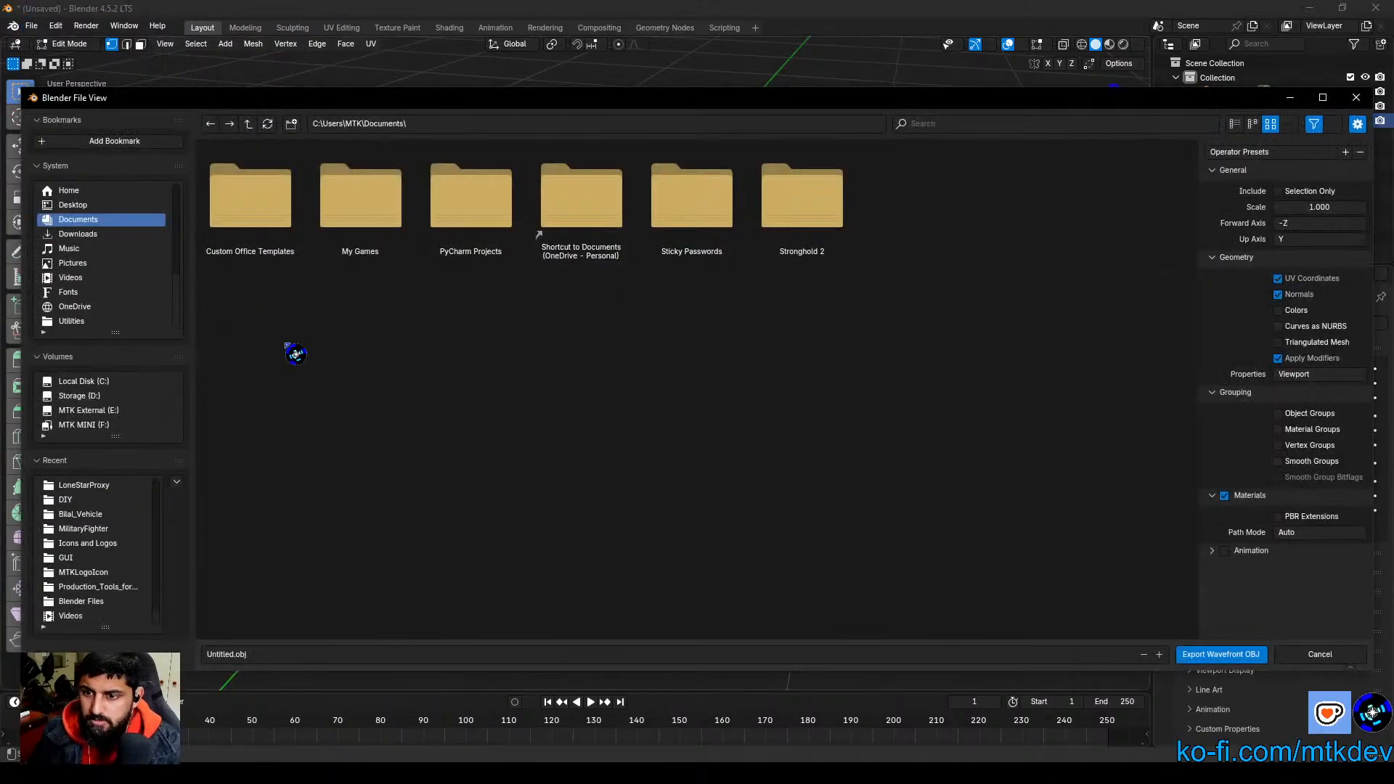
pyautogui.click(450, 122)
pyautogui.write('C:\\Users\\MTK\\OneDrive\\Documents\\AssetForgeries\\LoneStarProxy')
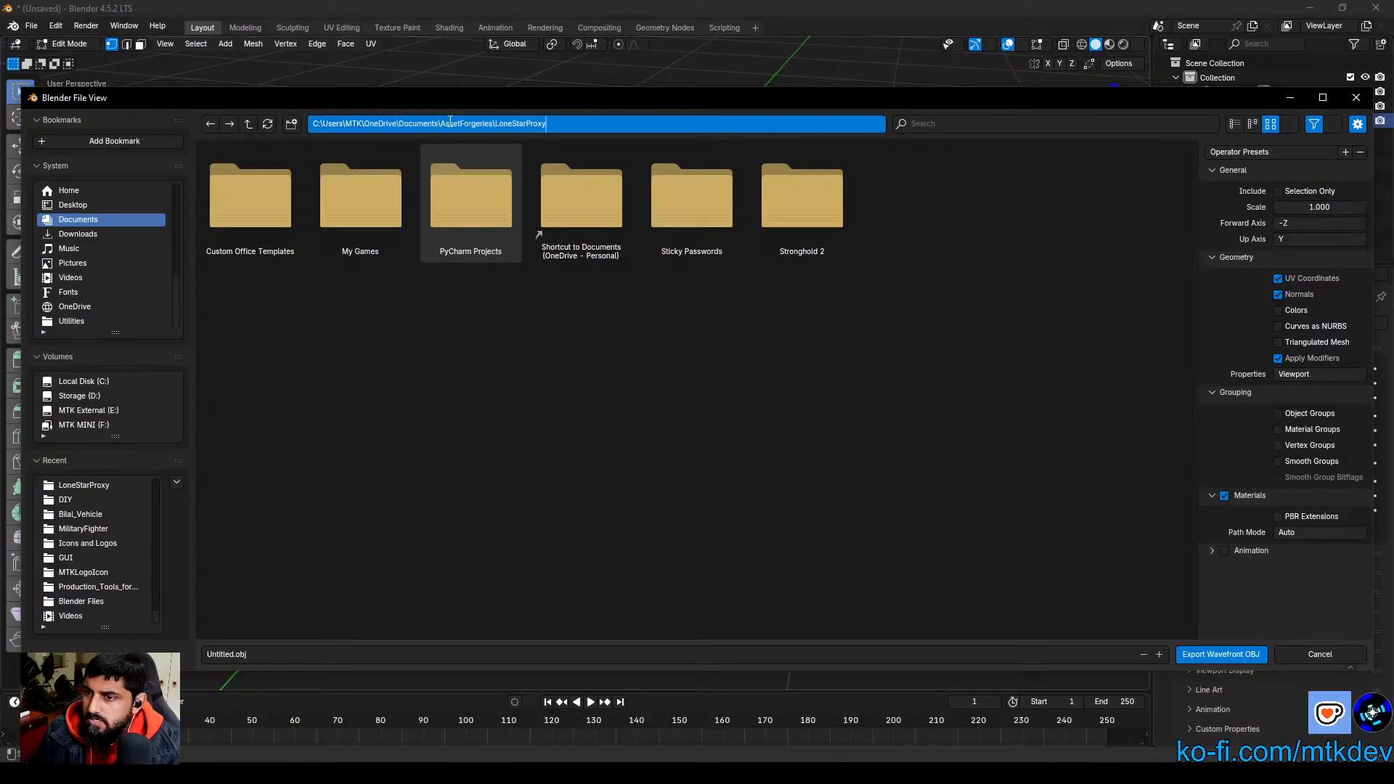
pyautogui.press('Return')
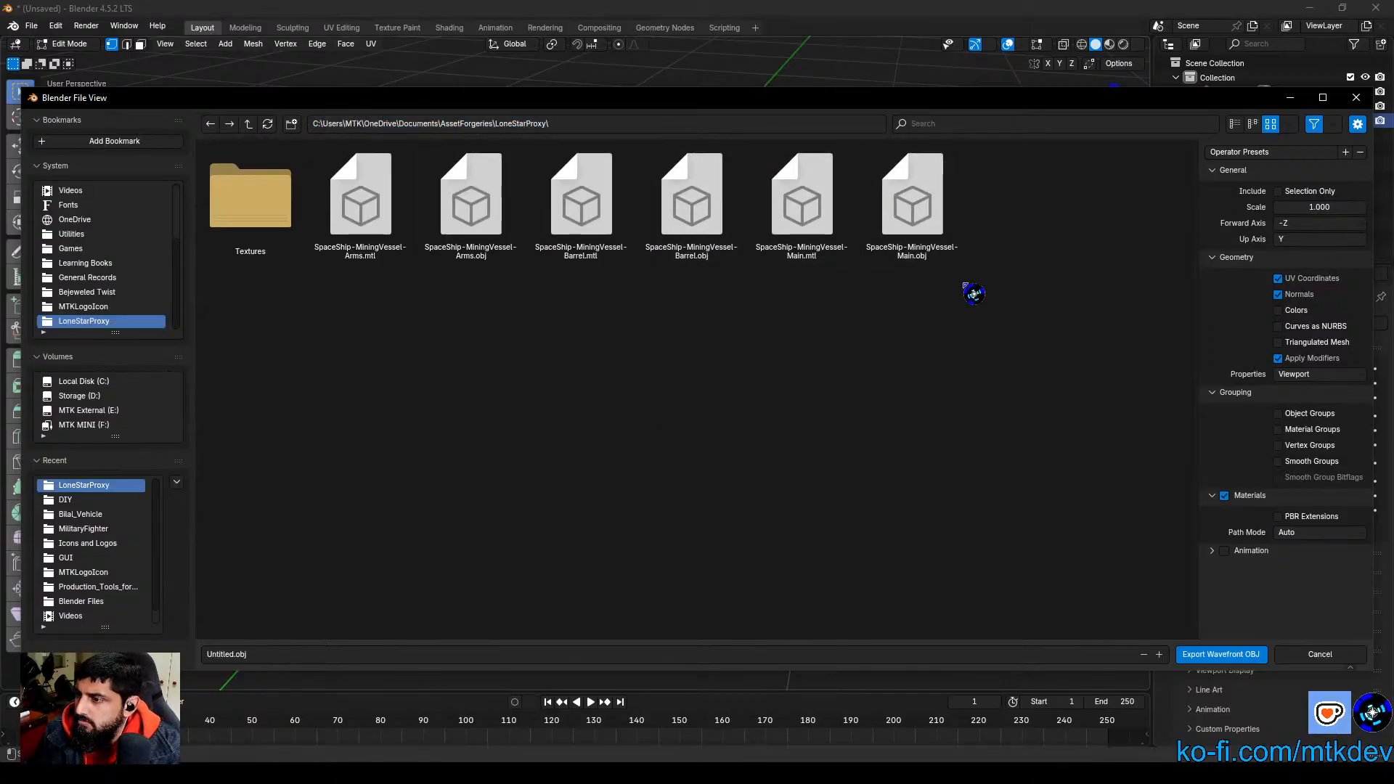
pyautogui.click(692, 209)
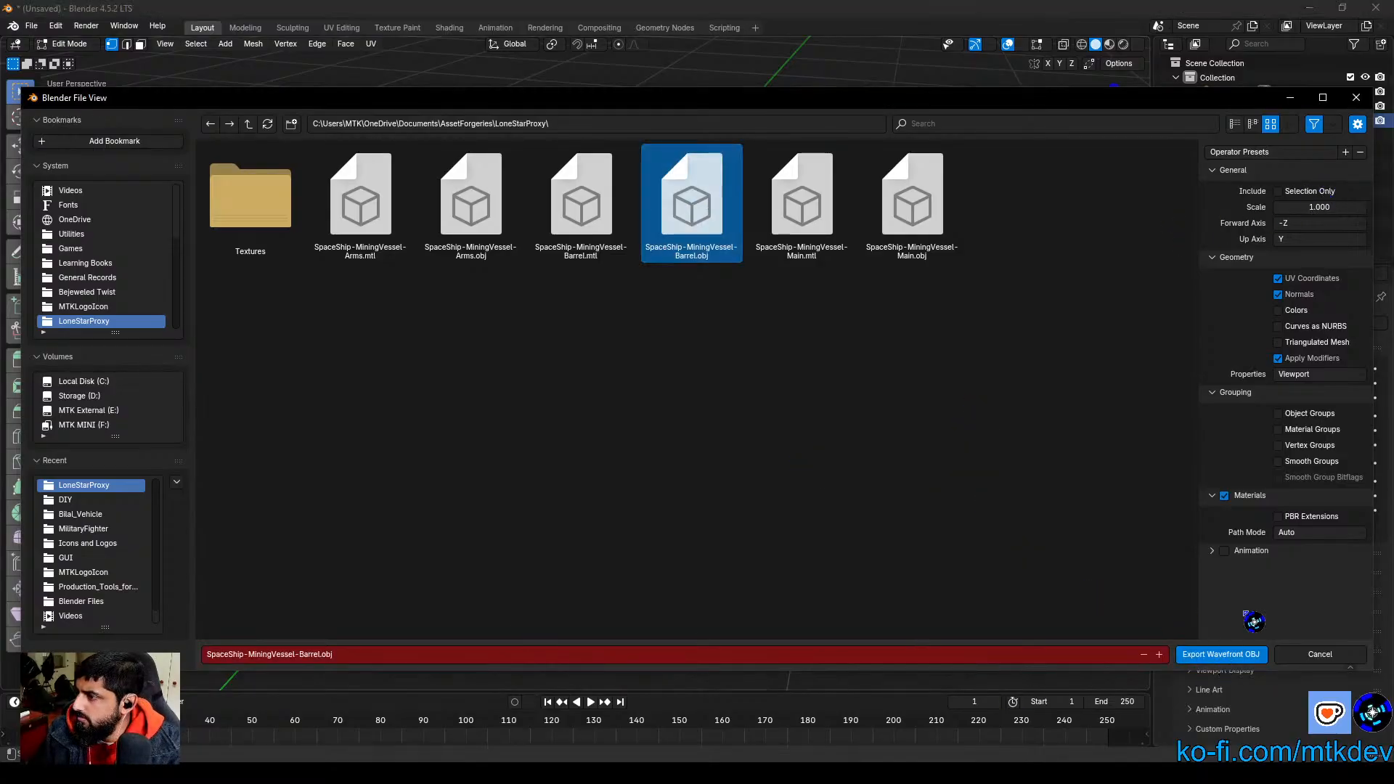
pyautogui.click(1234, 656)
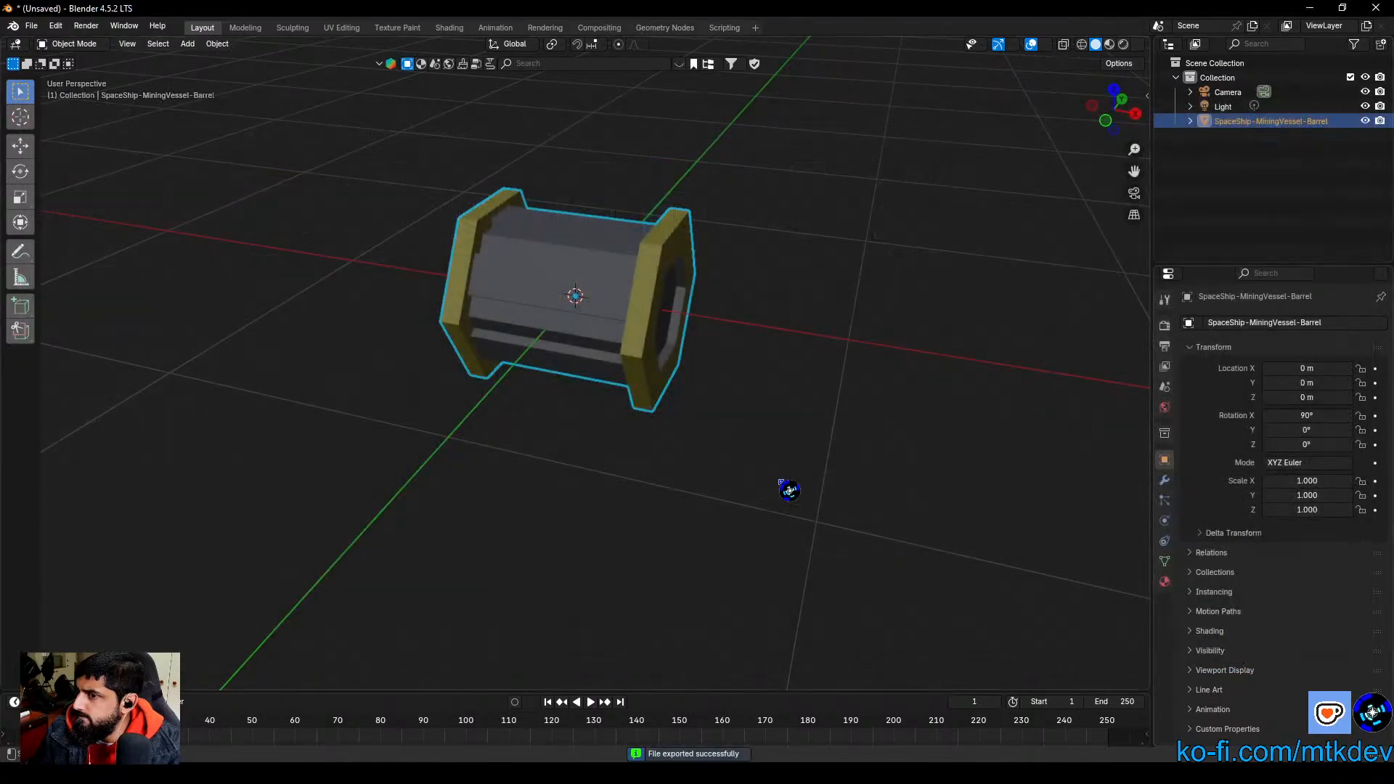
pyautogui.scroll(-8, 788, 489)
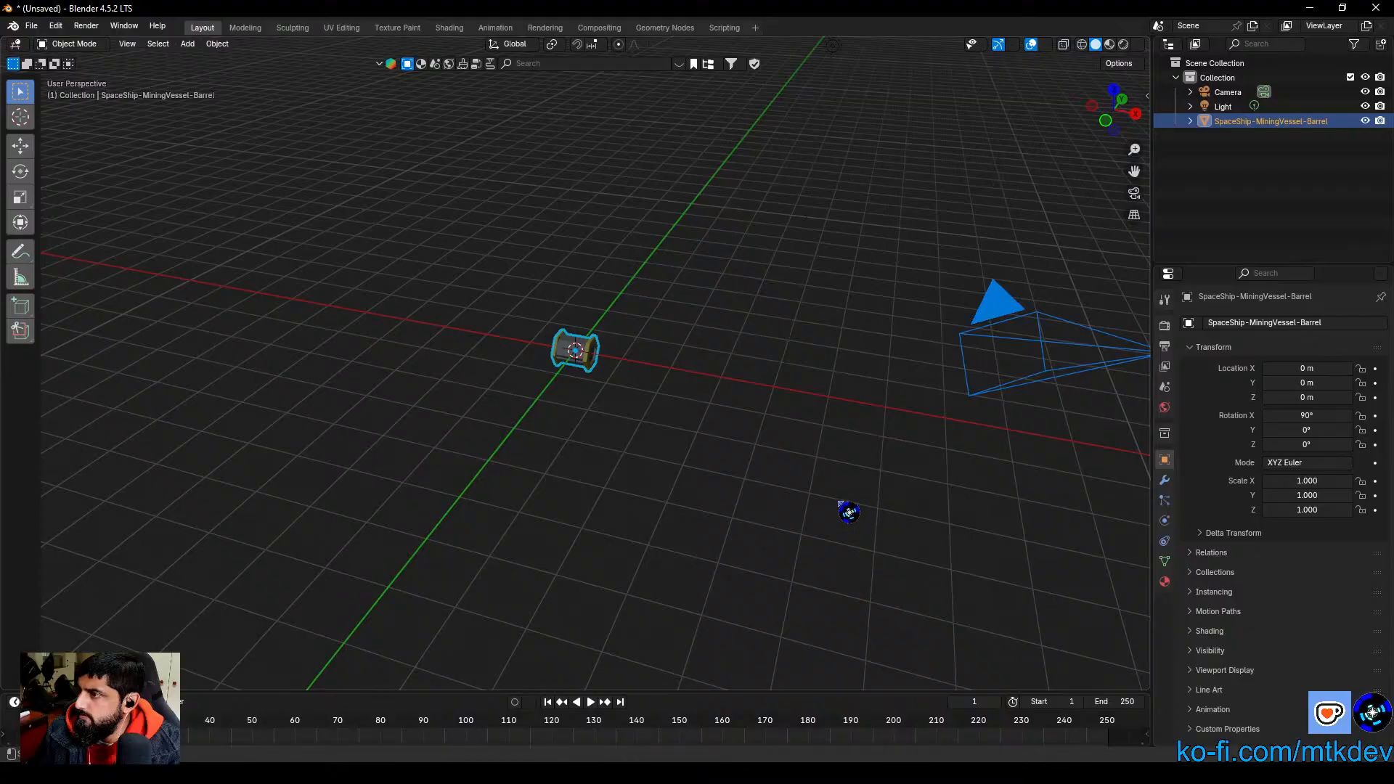
pyautogui.click(1310, 8)
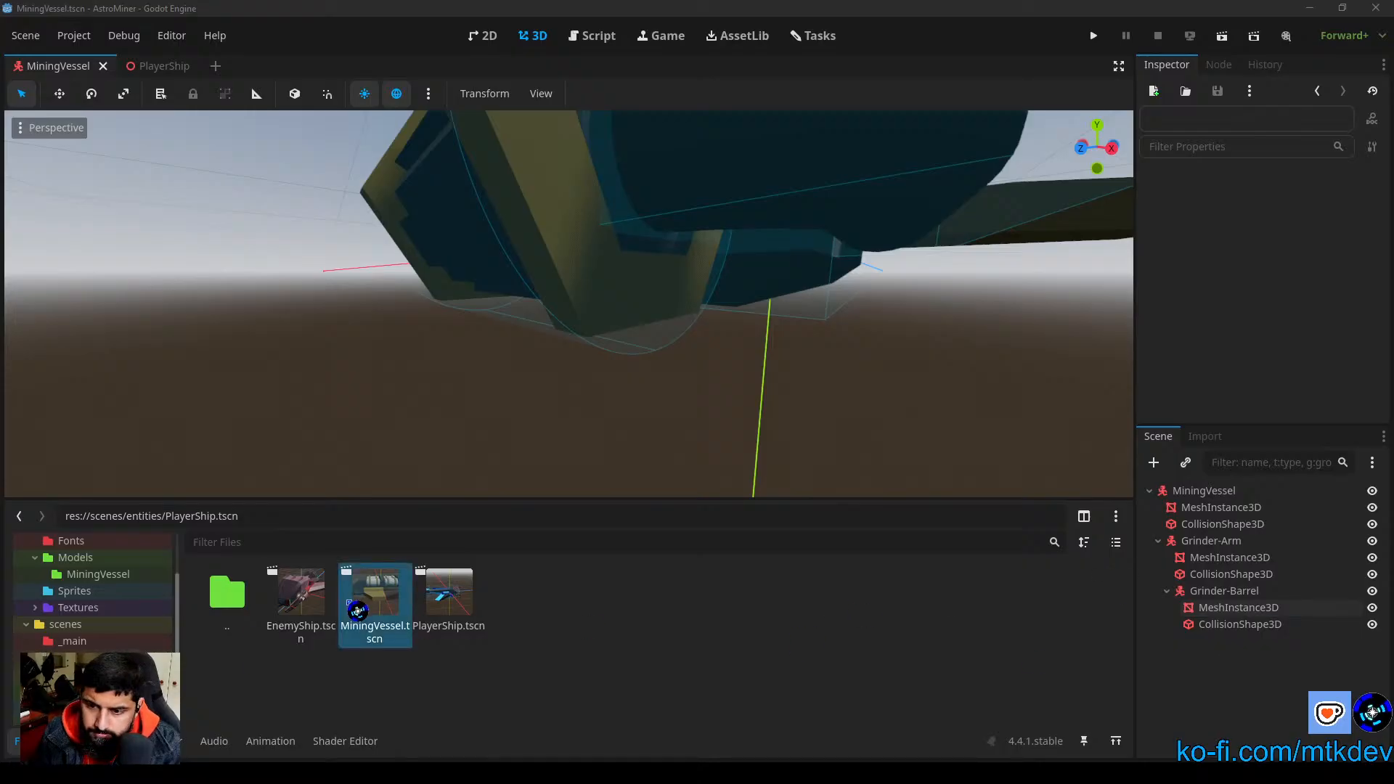
# Step: Bring the re-exported barrel OBJ into the assets/Models/MiningVessel folder and select the Grinder-Barrel's mesh instance
pyautogui.click(98, 574)
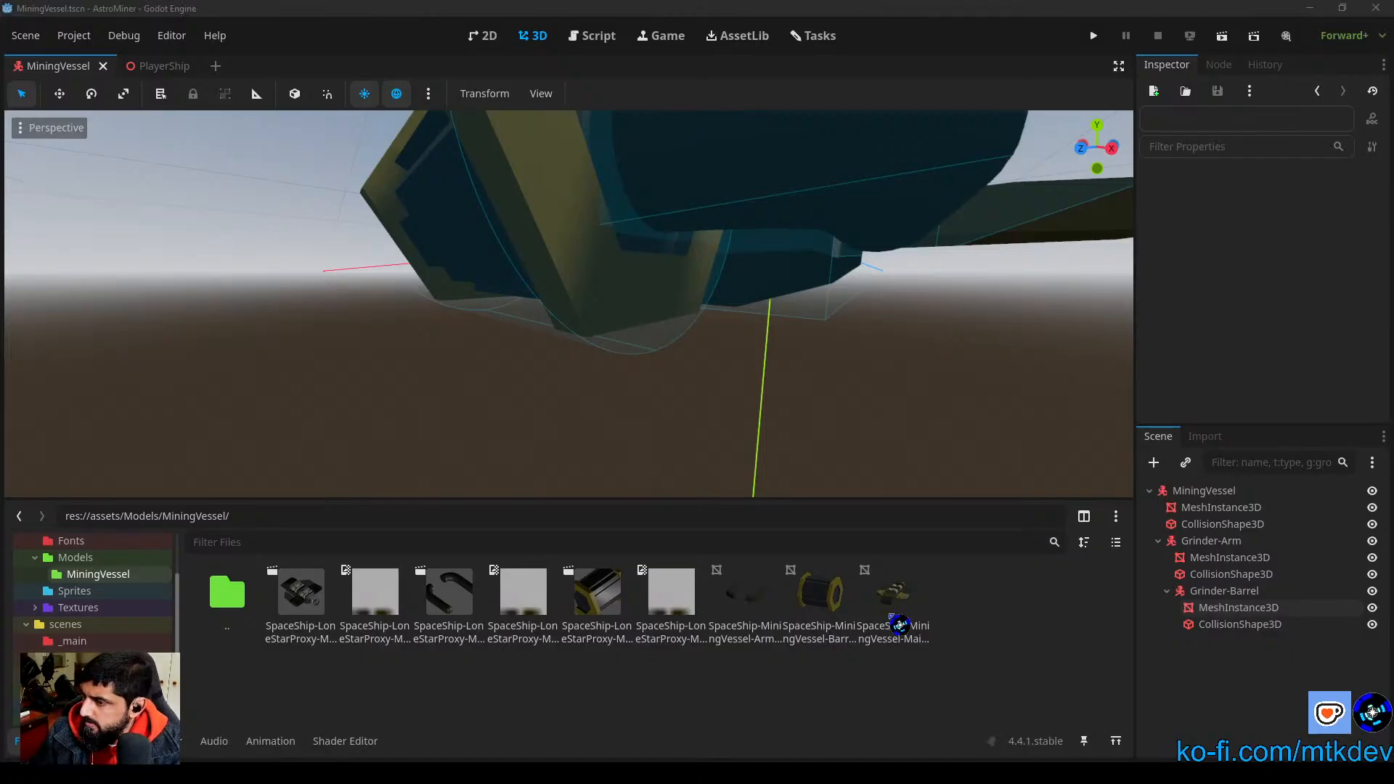
pyautogui.moveTo(901, 625); pyautogui.dragTo(640, 704)
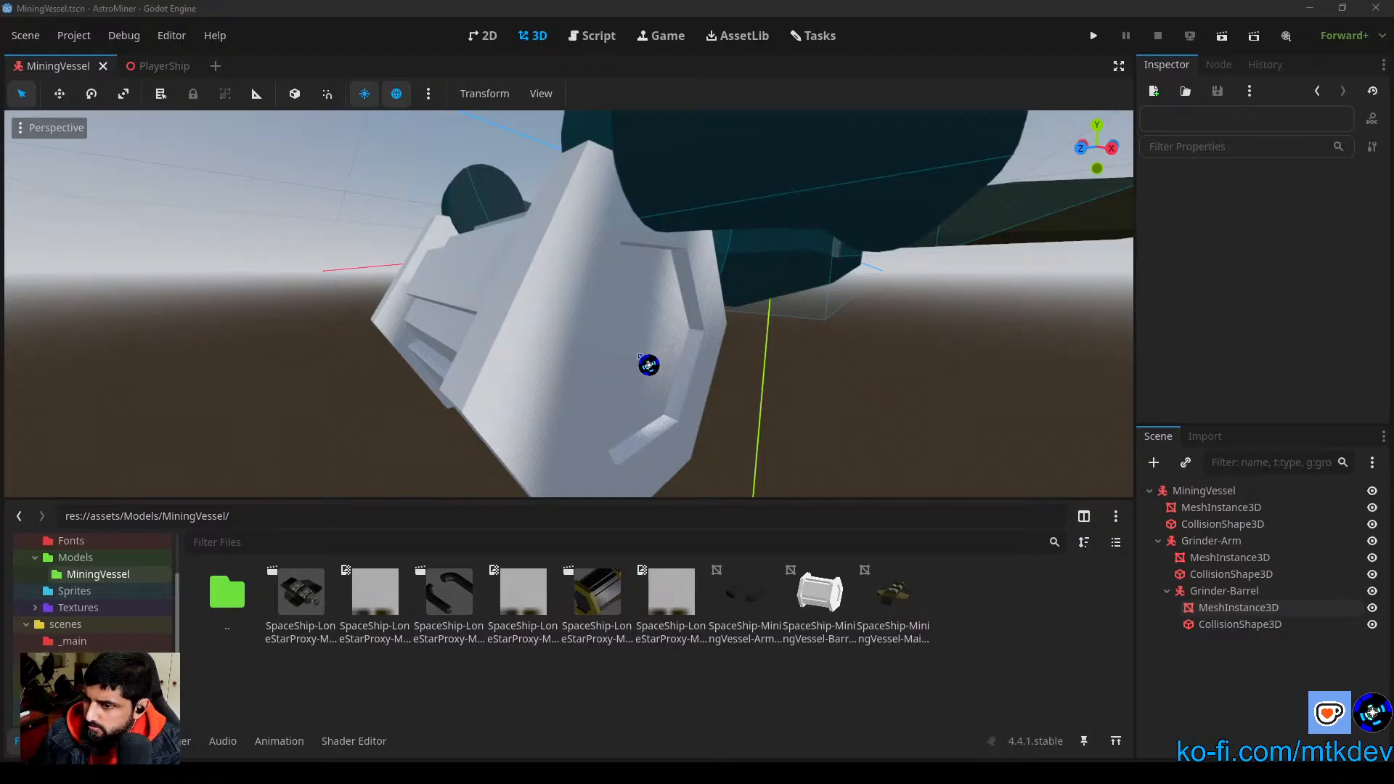
pyautogui.click(637, 411)
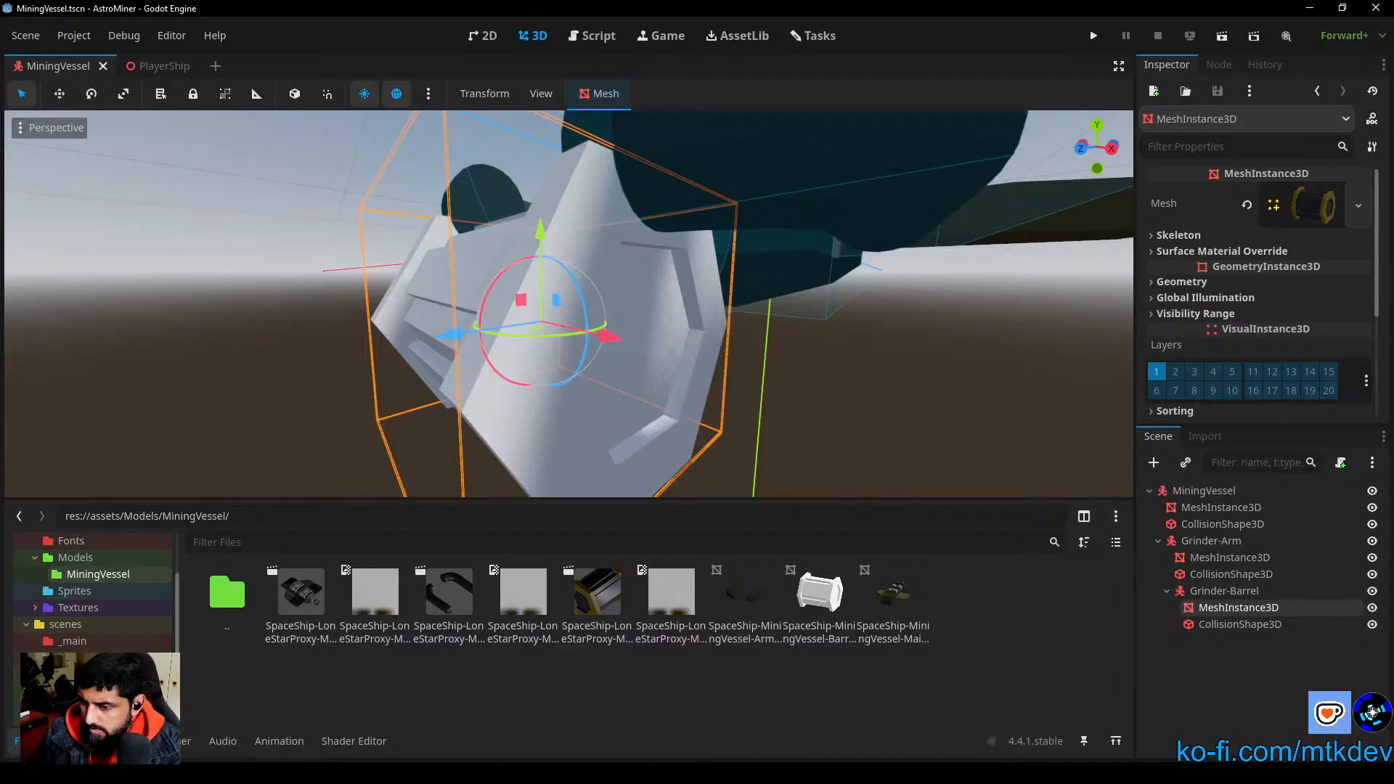
# Step: Switch to Blender to review the Wavefront OBJ export's material settings, cancel the export, and return to Godot
pyautogui.click(533, 774)
pyautogui.click(583, 356)
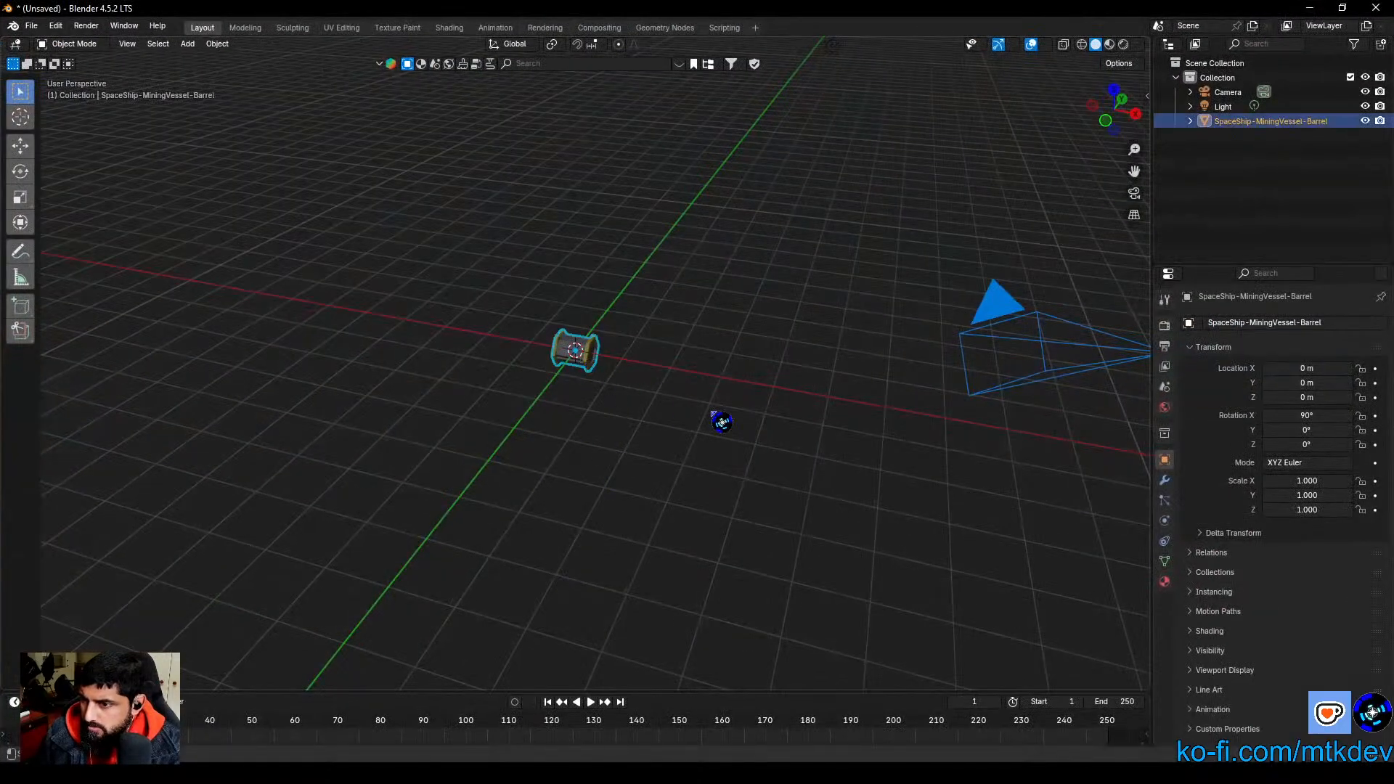
pyautogui.click(32, 25)
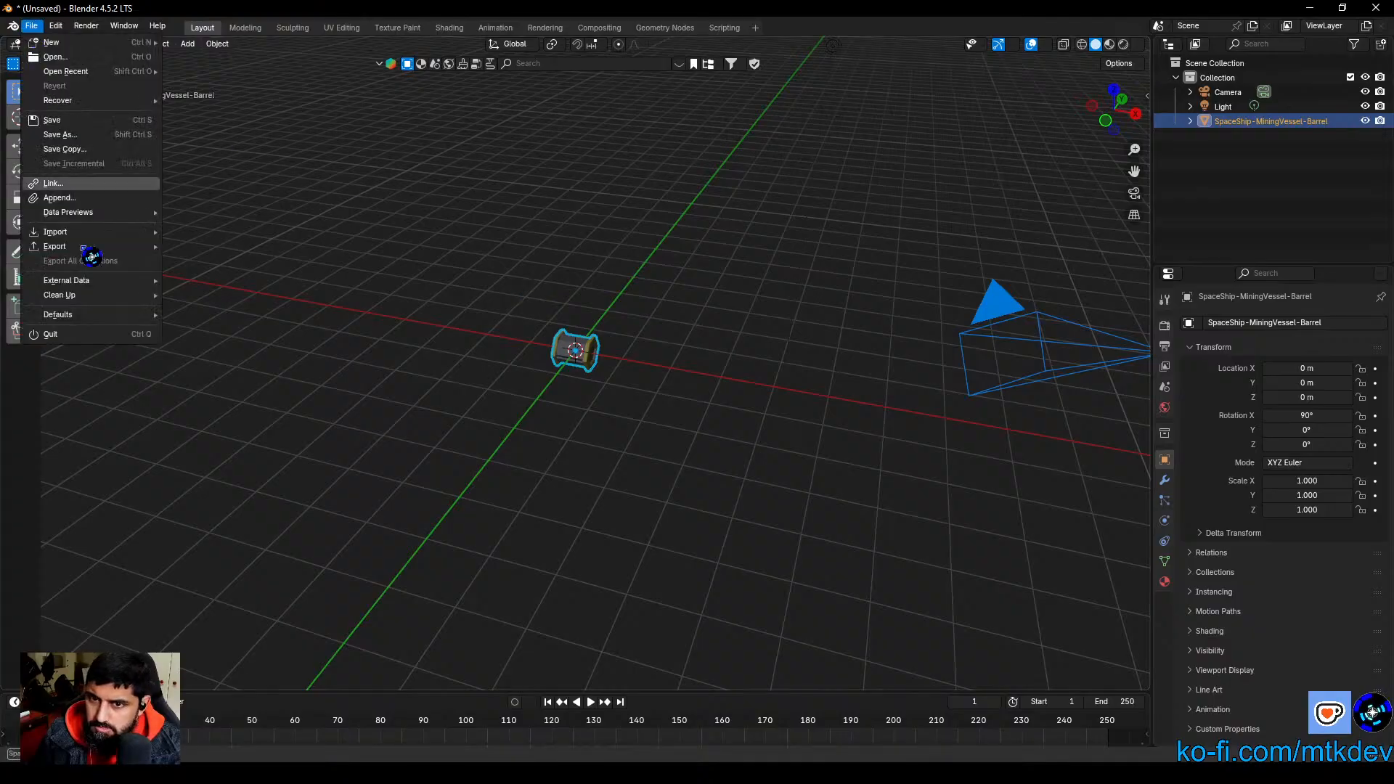
pyautogui.moveTo(86, 250)
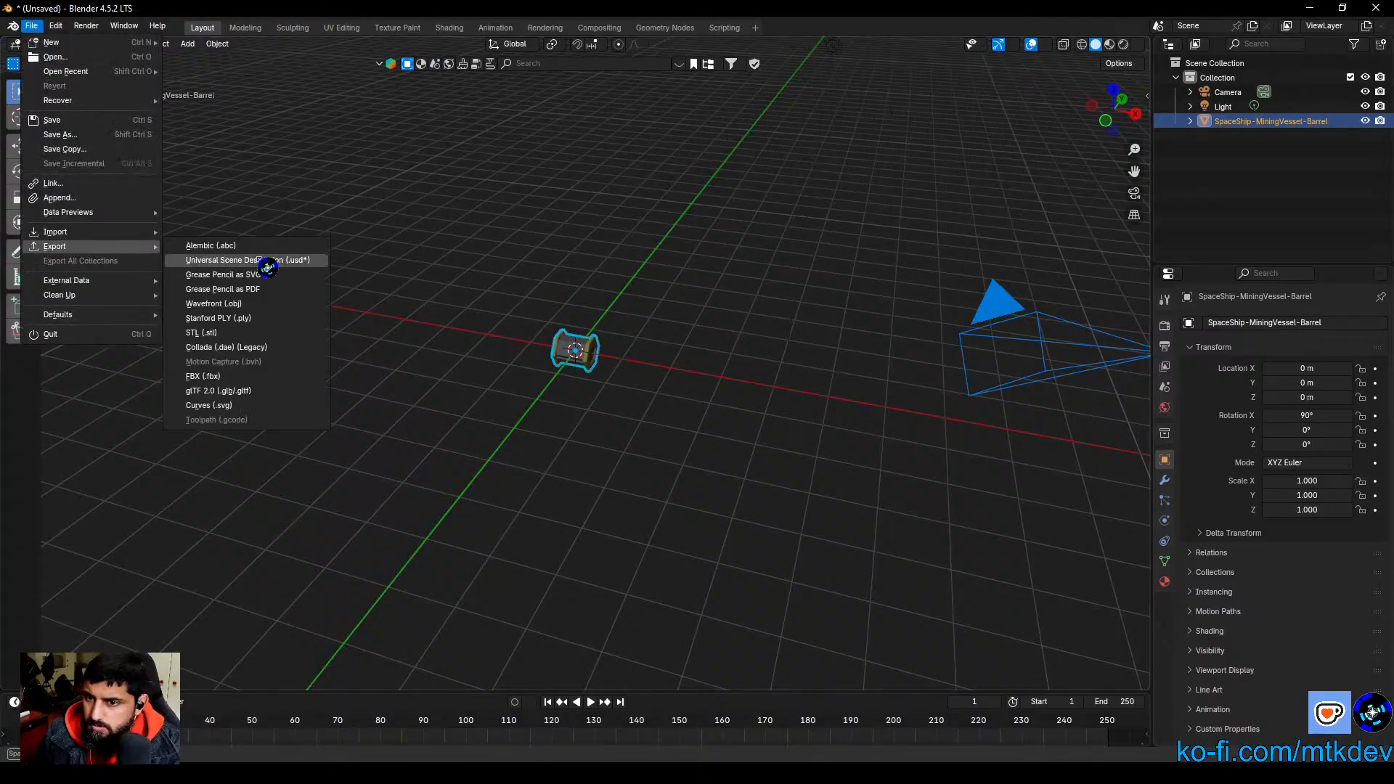
pyautogui.click(260, 305)
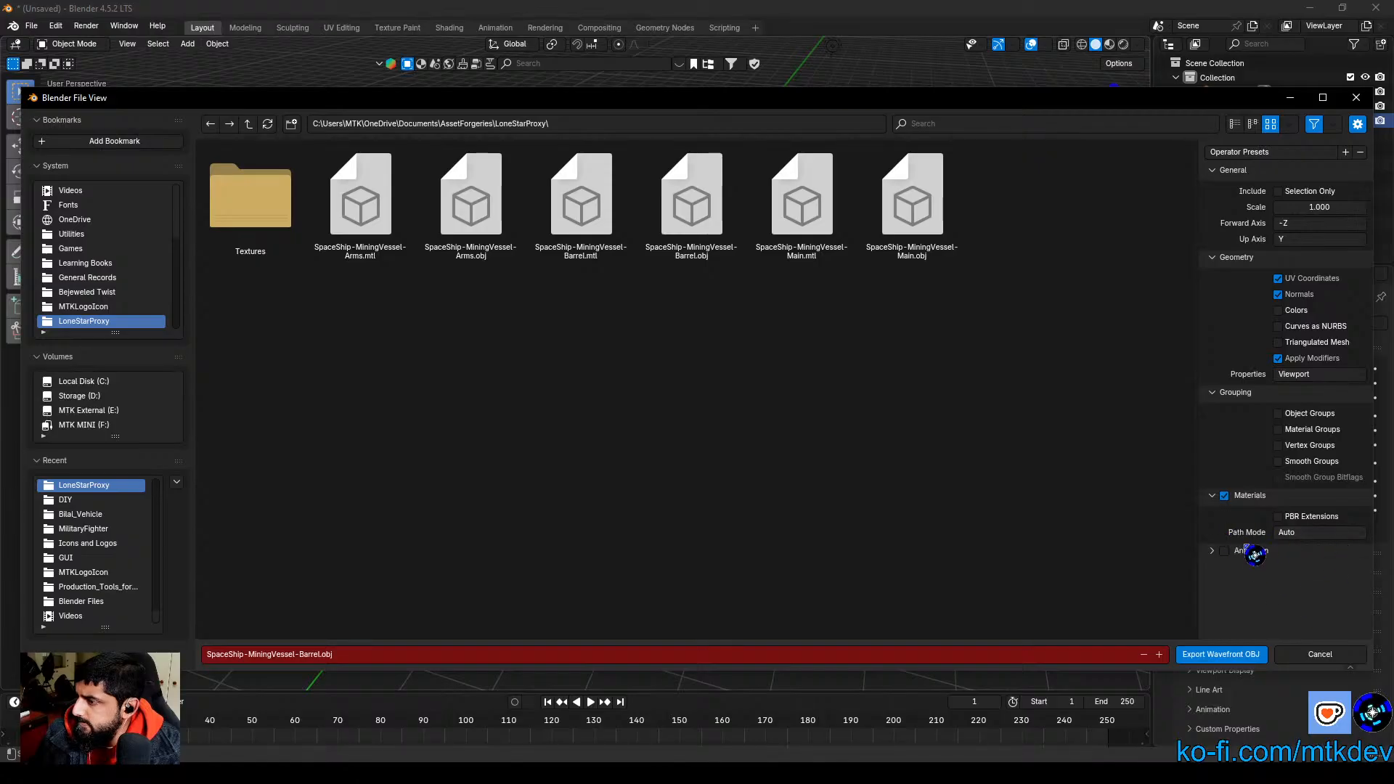
pyautogui.click(1328, 533)
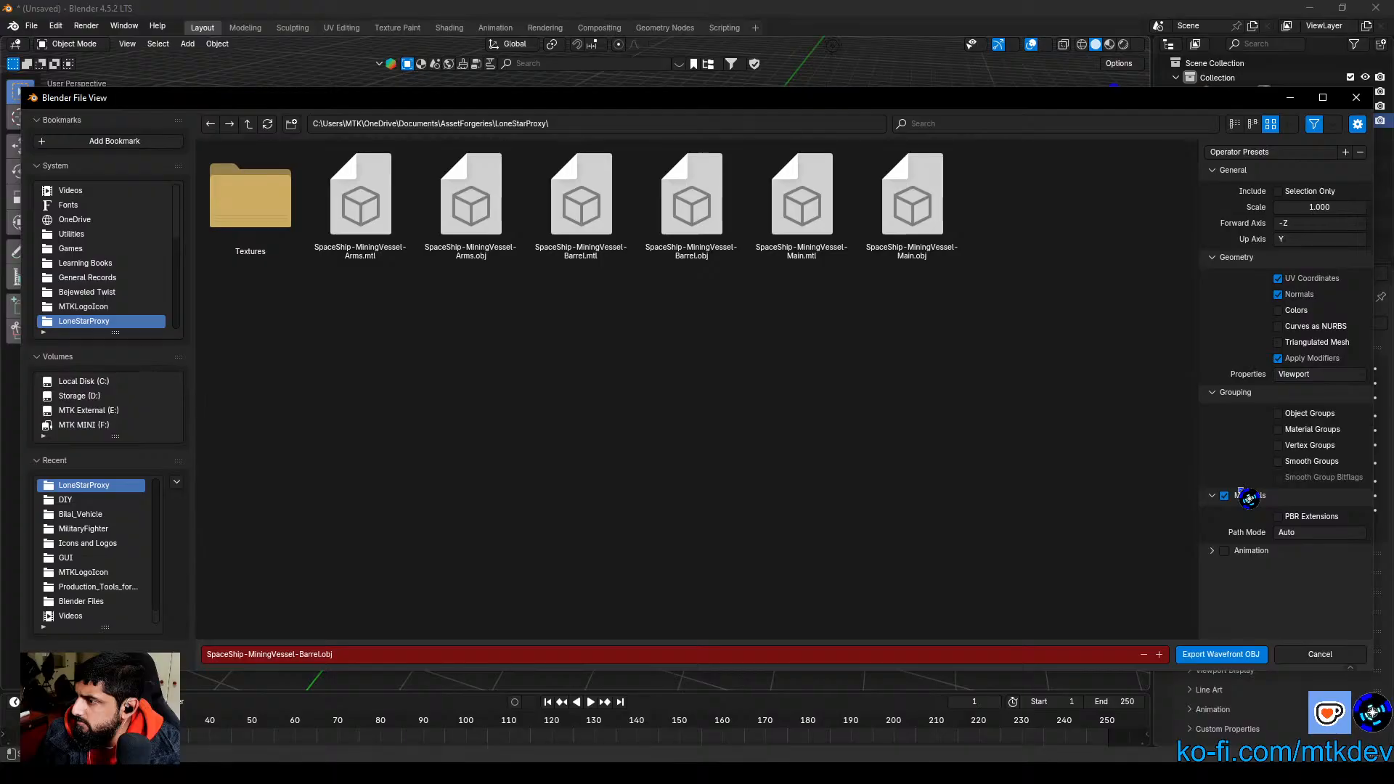
pyautogui.click(1334, 658)
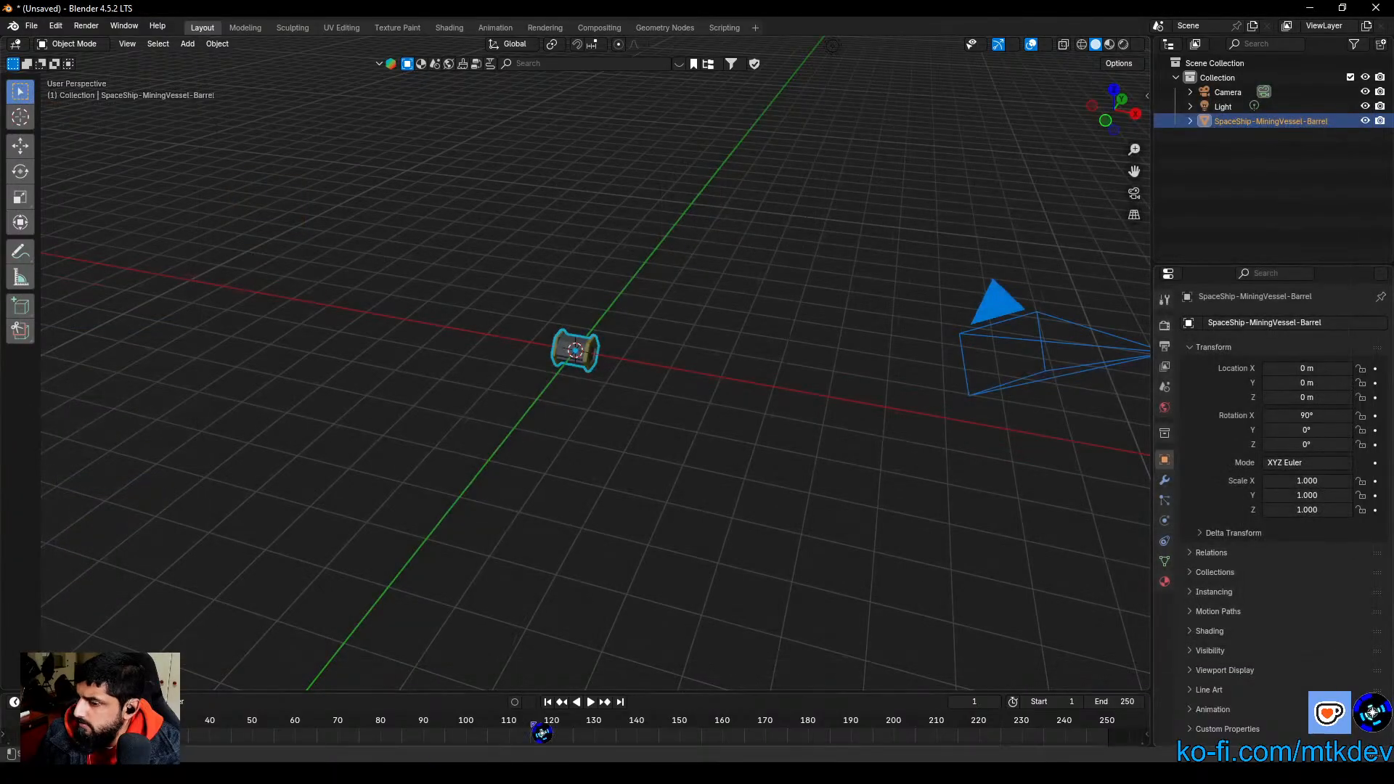
pyautogui.click(499, 774)
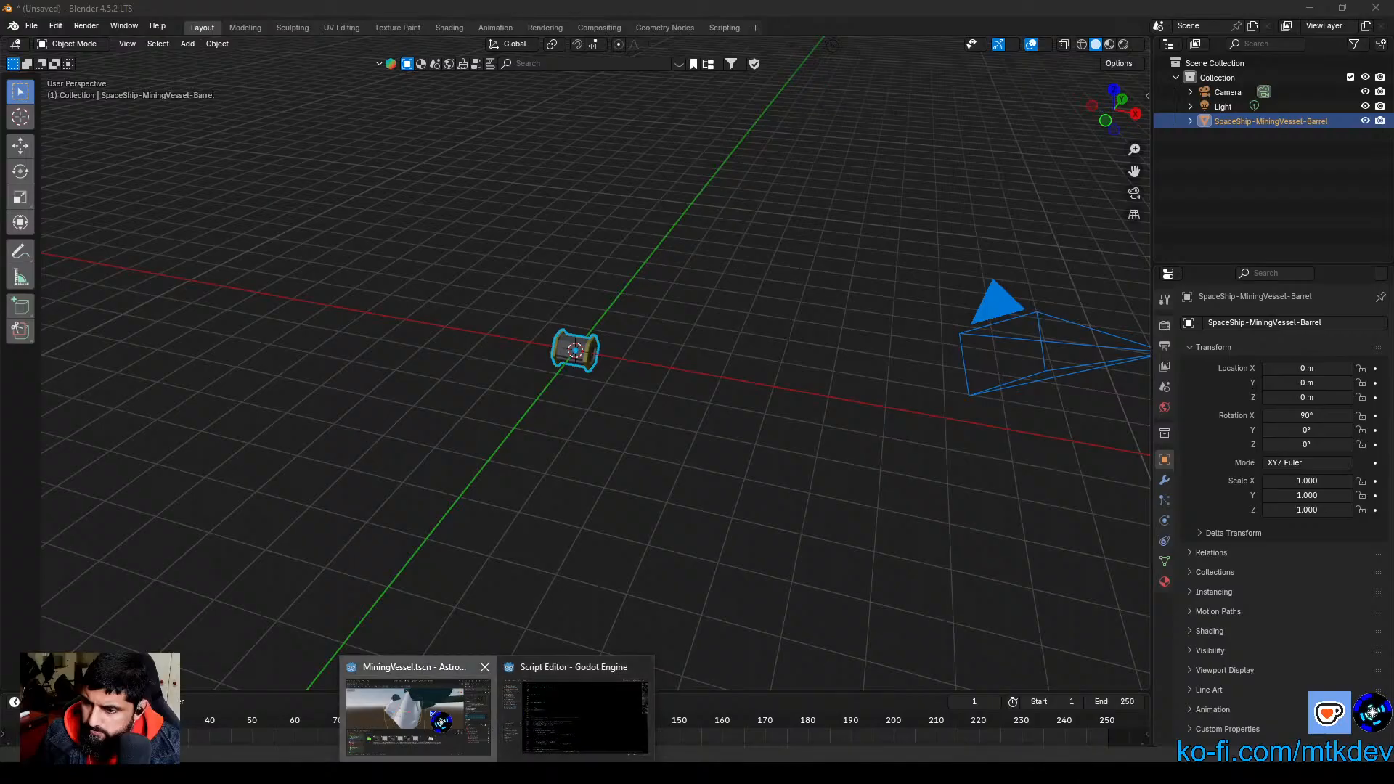
pyautogui.click(441, 721)
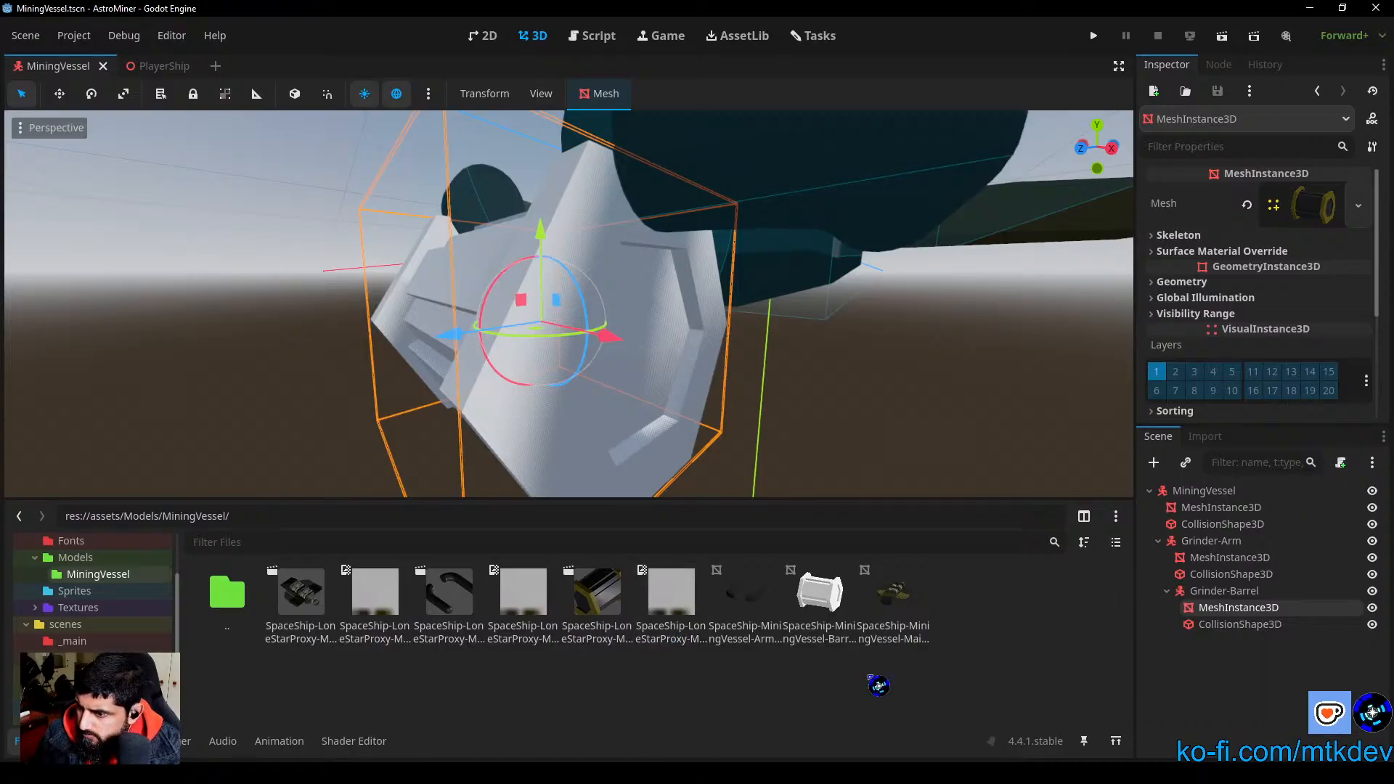
# Step: Assign the re-imported barrel OBJ to the Grinder-Barrel's mesh instance and add a new StandardMaterial3D as surface material override 0
pyautogui.click(818, 586)
pyautogui.moveTo(818, 584); pyautogui.dragTo(1318, 218)
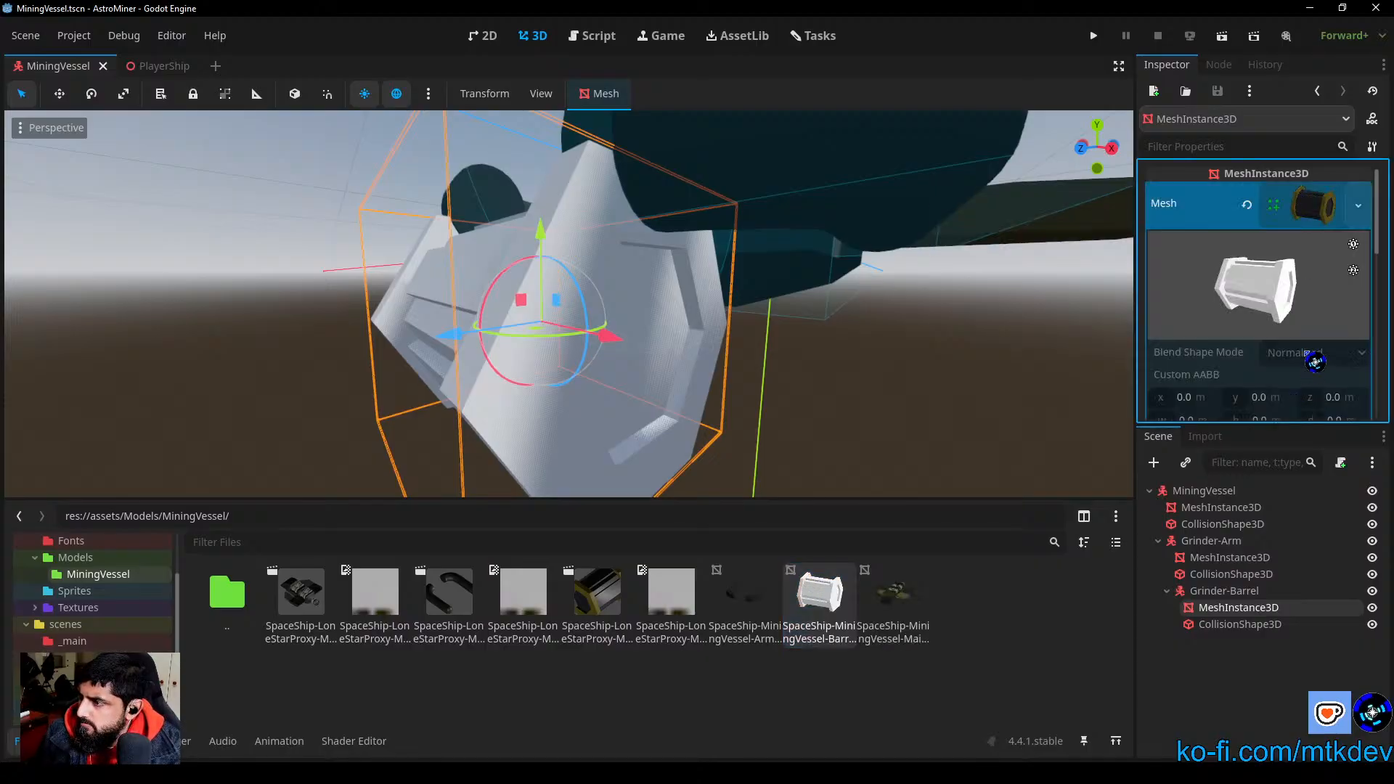
pyautogui.scroll(-1, 1272, 279)
pyautogui.scroll(-2, 1273, 283)
pyautogui.scroll(-2, 1274, 300)
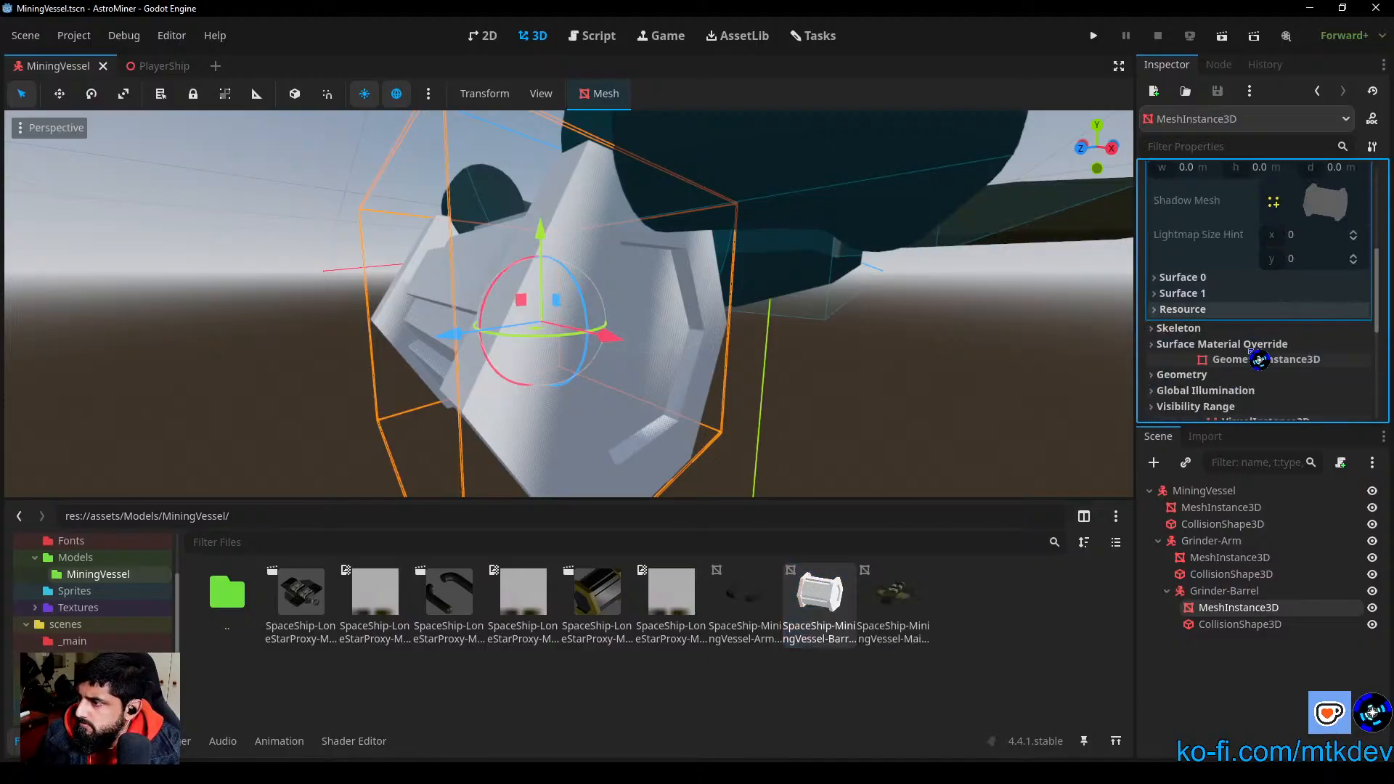
pyautogui.click(1163, 345)
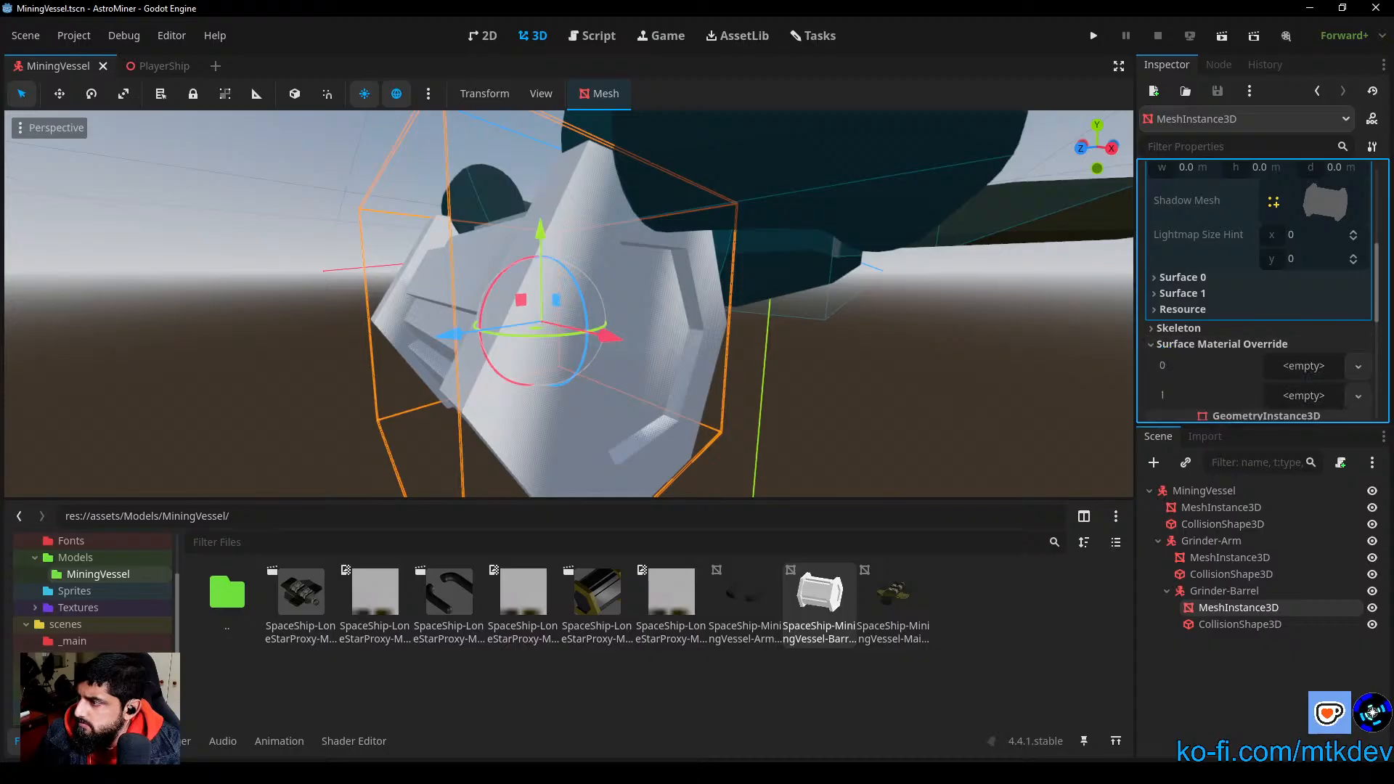
pyautogui.click(1305, 366)
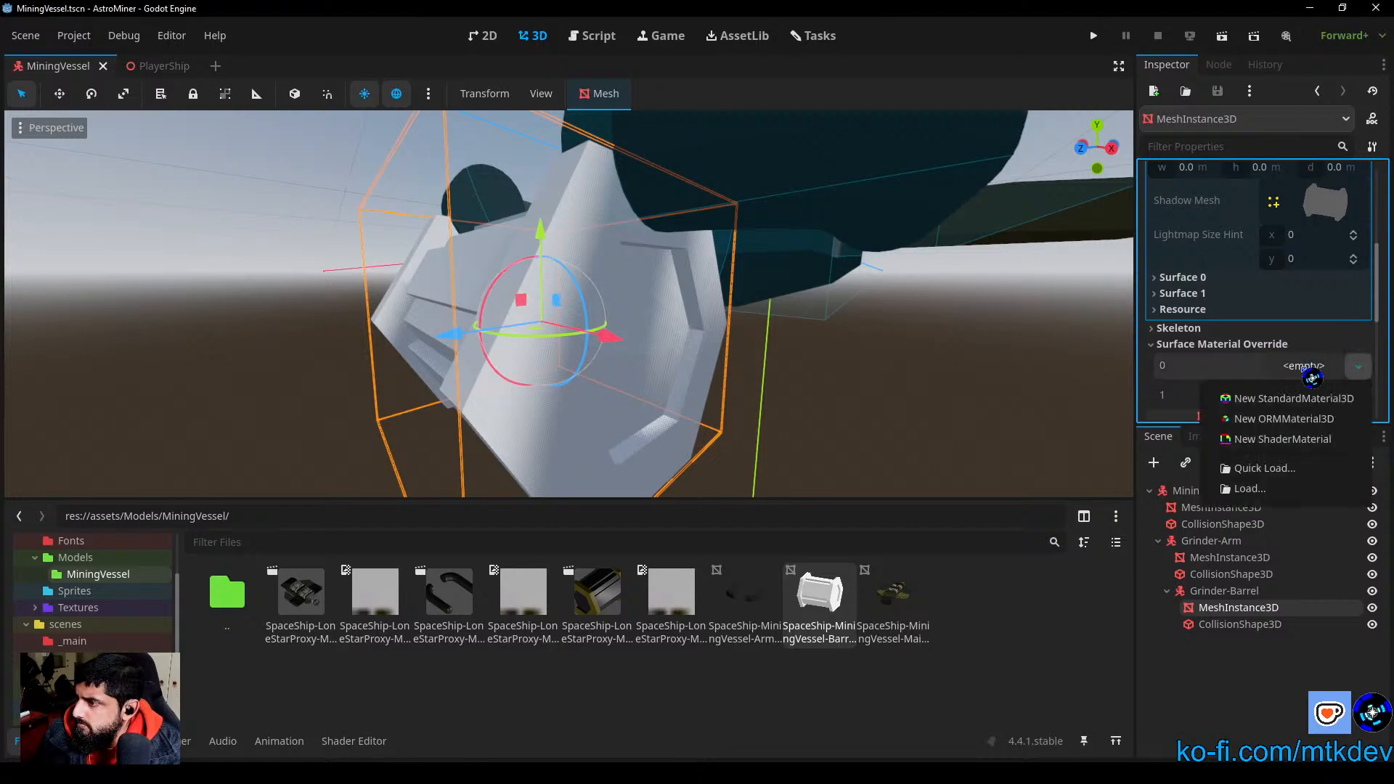
pyautogui.click(1265, 468)
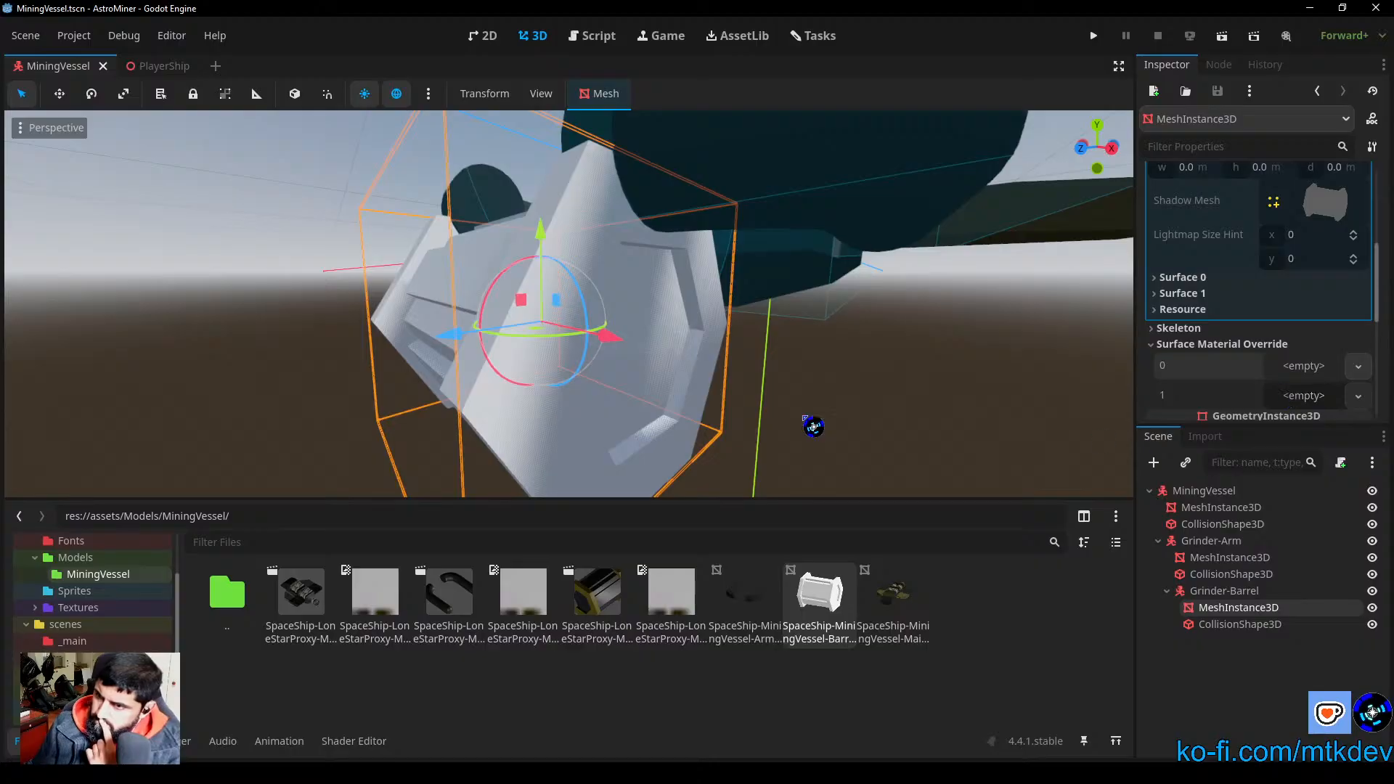
pyautogui.click(1358, 366)
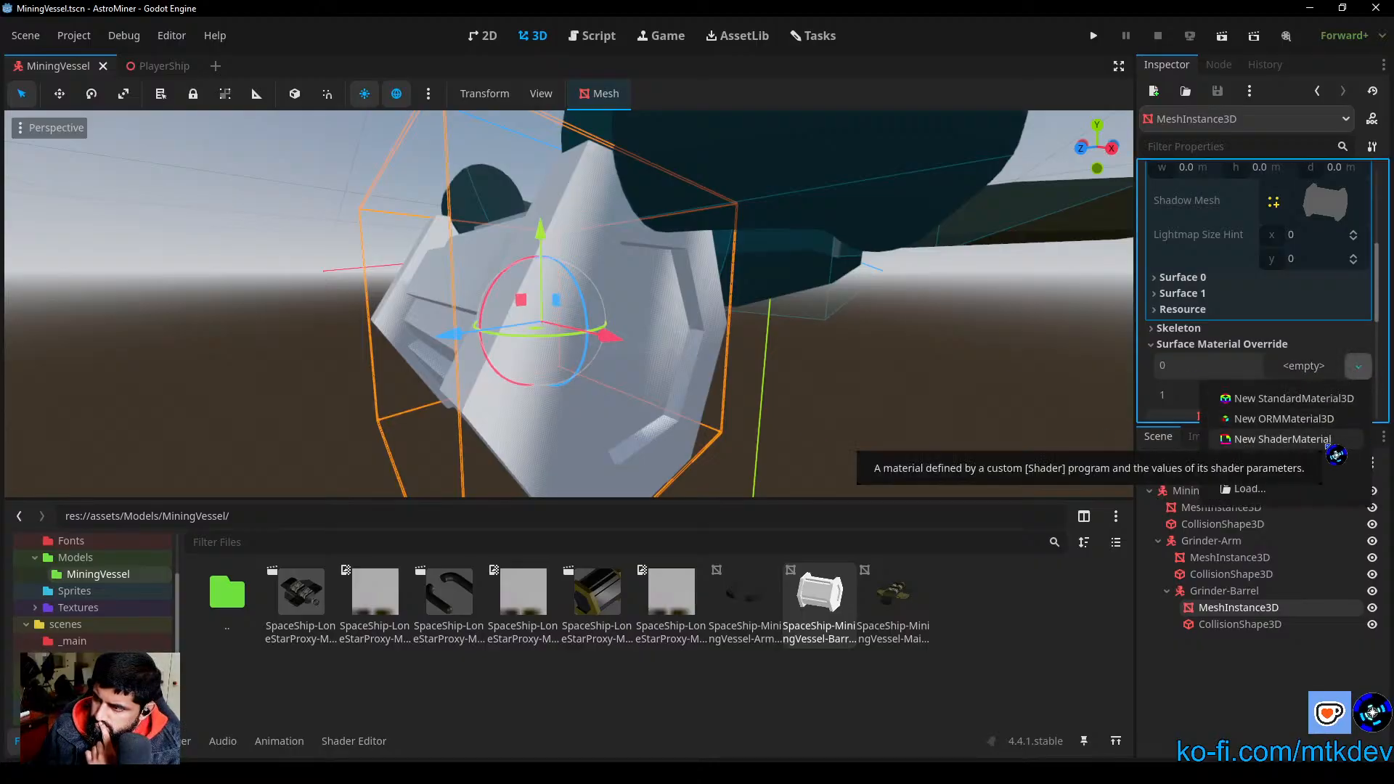
pyautogui.click(1305, 401)
# Step: Give the surface 0 override material a dark olive-yellow albedo color for the barrel's end plates
pyautogui.click(1327, 392)
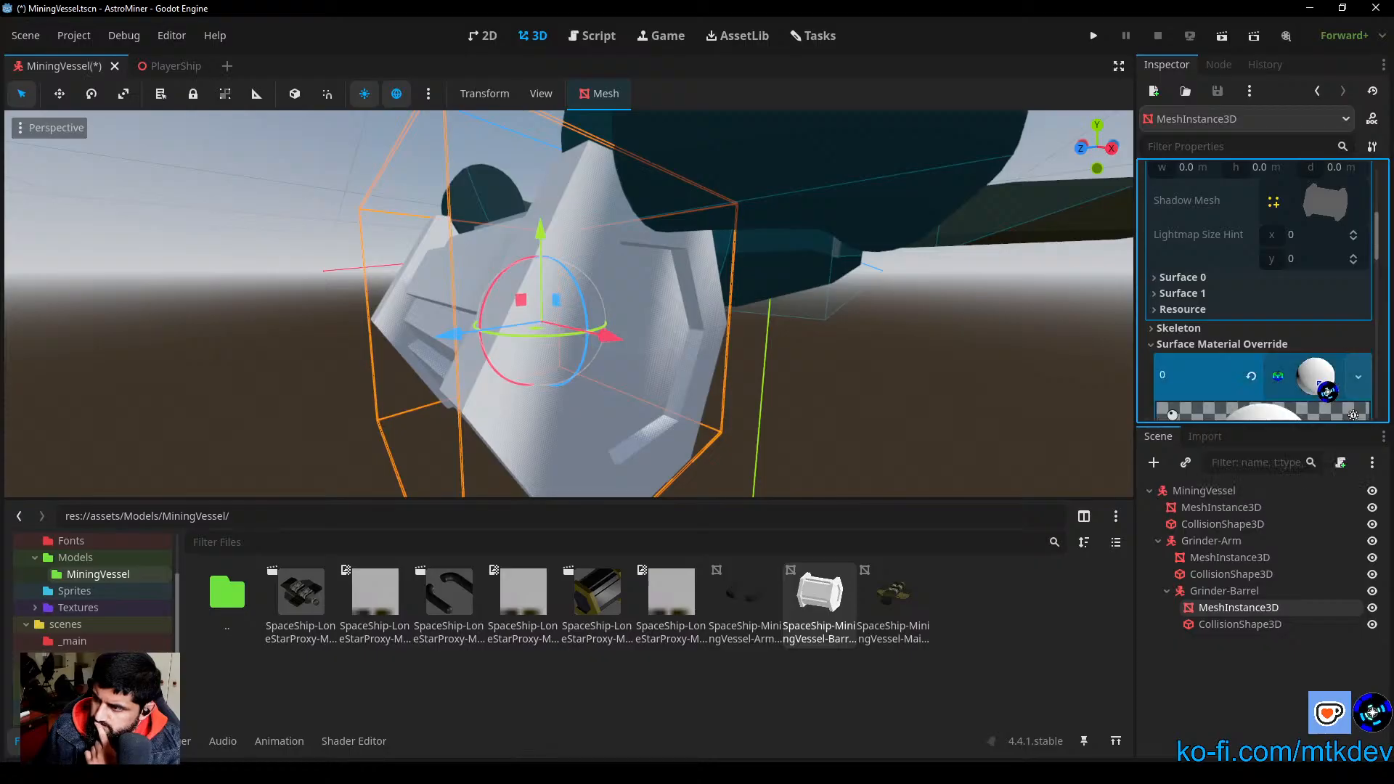
pyautogui.scroll(-5, 1327, 388)
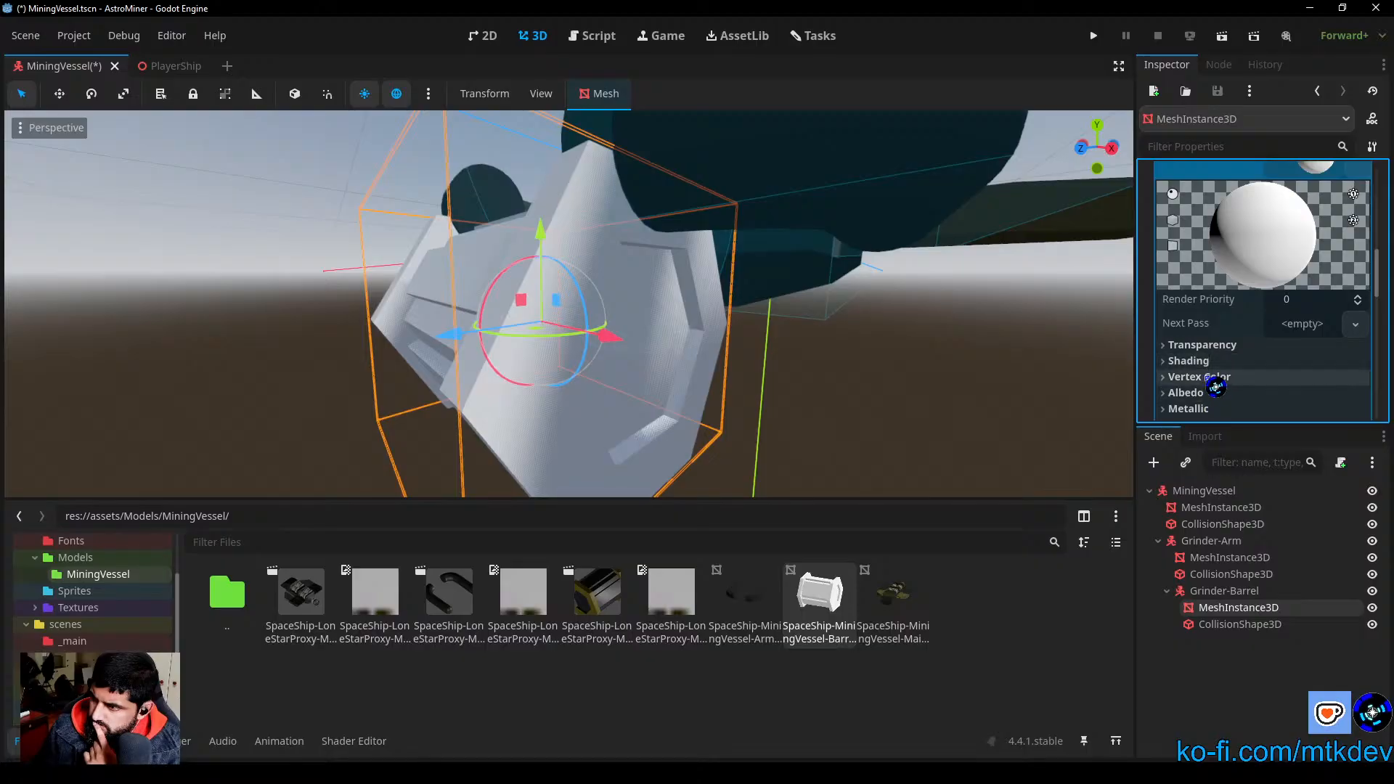
pyautogui.scroll(-2, 1219, 368)
pyautogui.click(1192, 330)
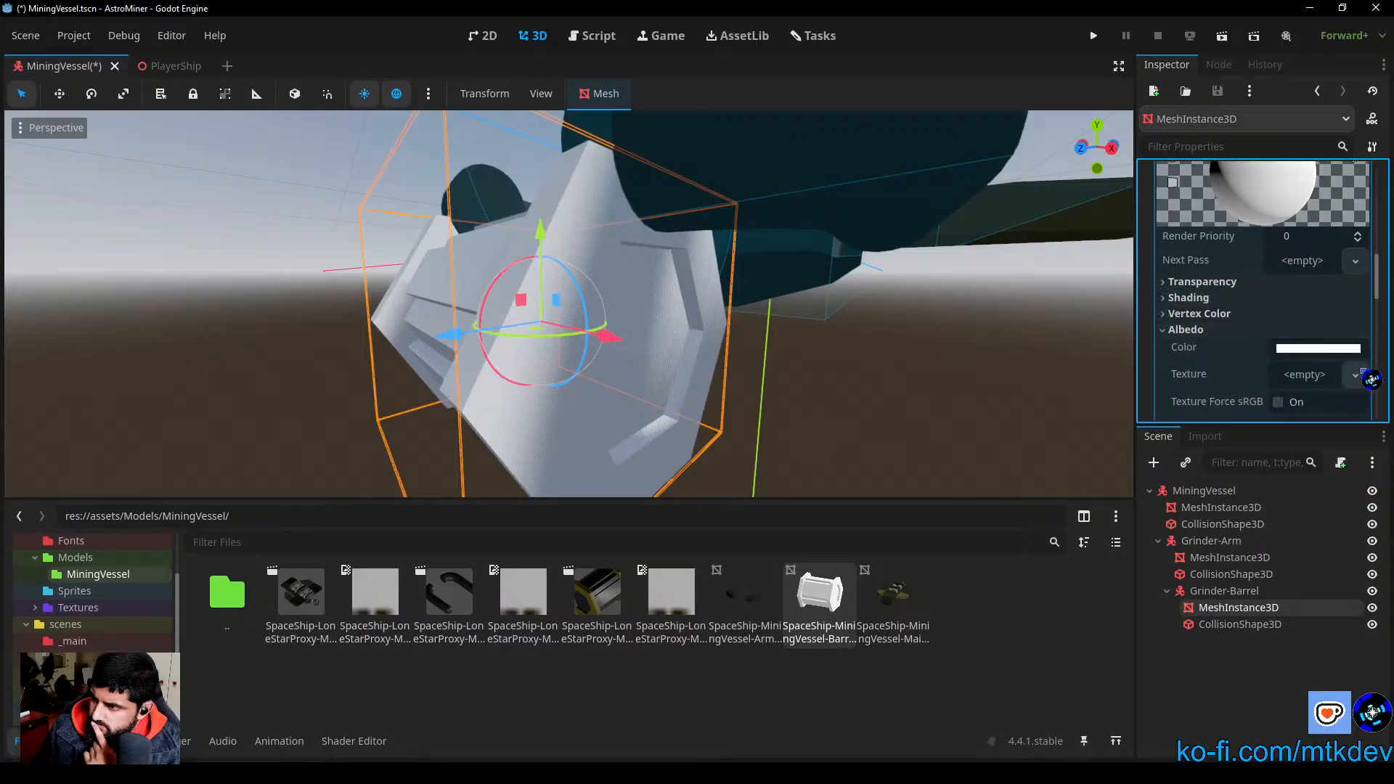
pyautogui.click(1338, 358)
pyautogui.moveTo(1386, 472); pyautogui.dragTo(1386, 462)
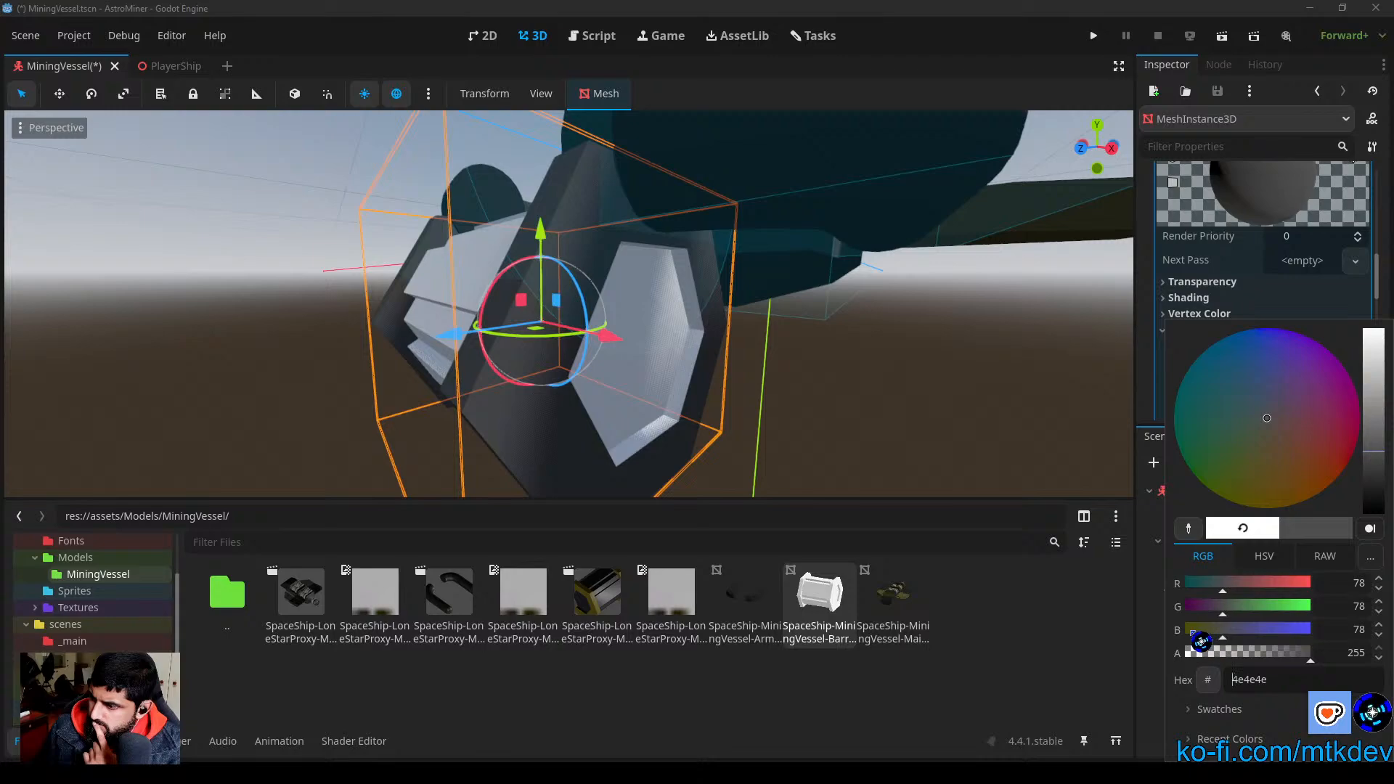
pyautogui.moveTo(760, 438); pyautogui.dragTo(857, 428, button='middle')
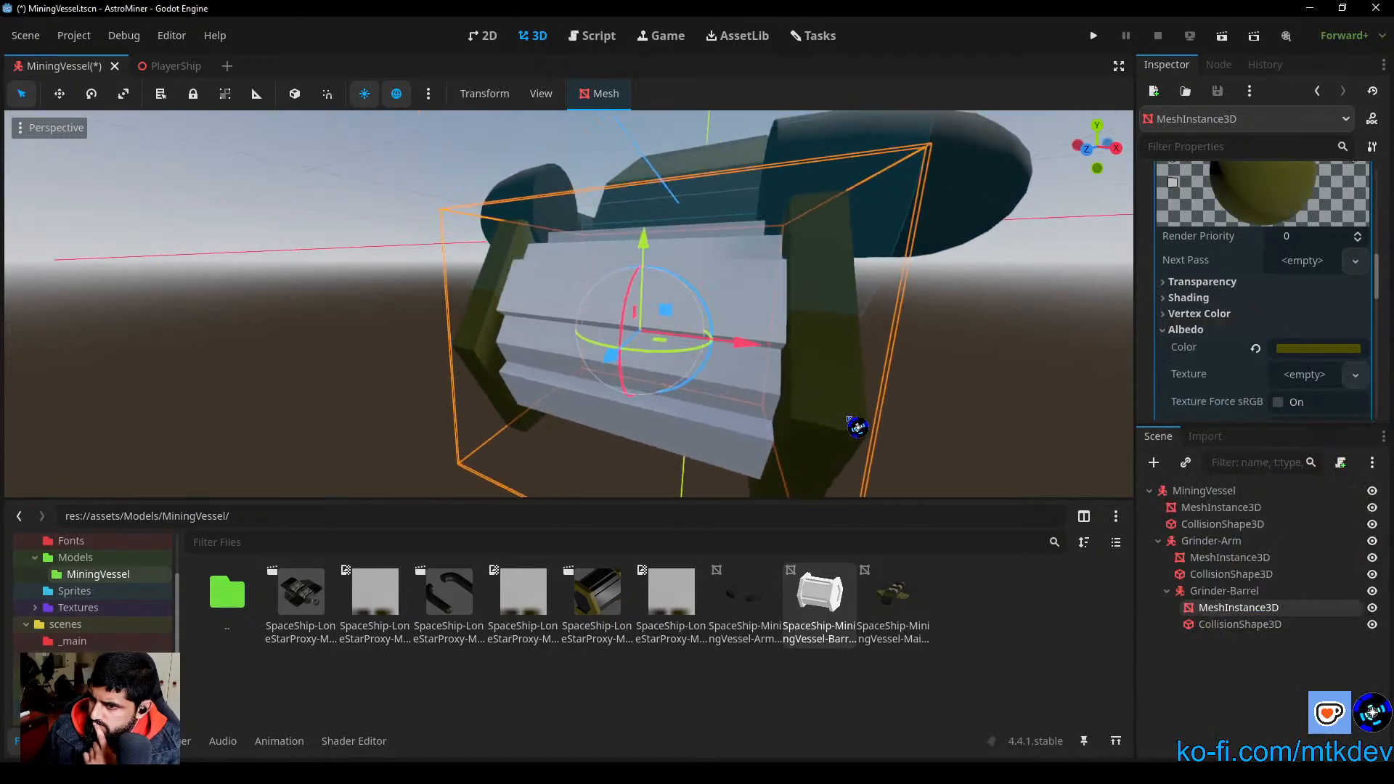
# Step: Refine the surface 0 material's albedo color to the dark yellow 645600
pyautogui.click(1311, 352)
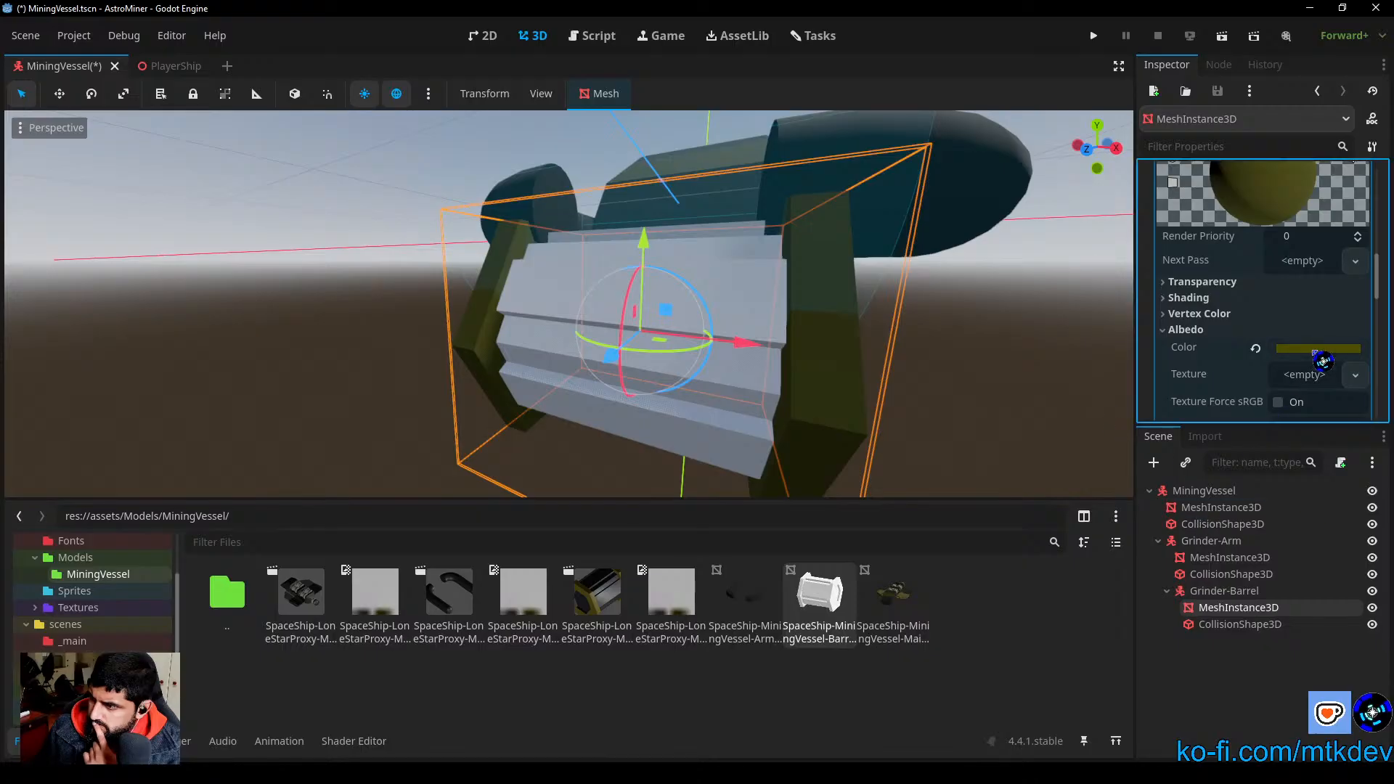
pyautogui.moveTo(1386, 462); pyautogui.dragTo(1386, 449)
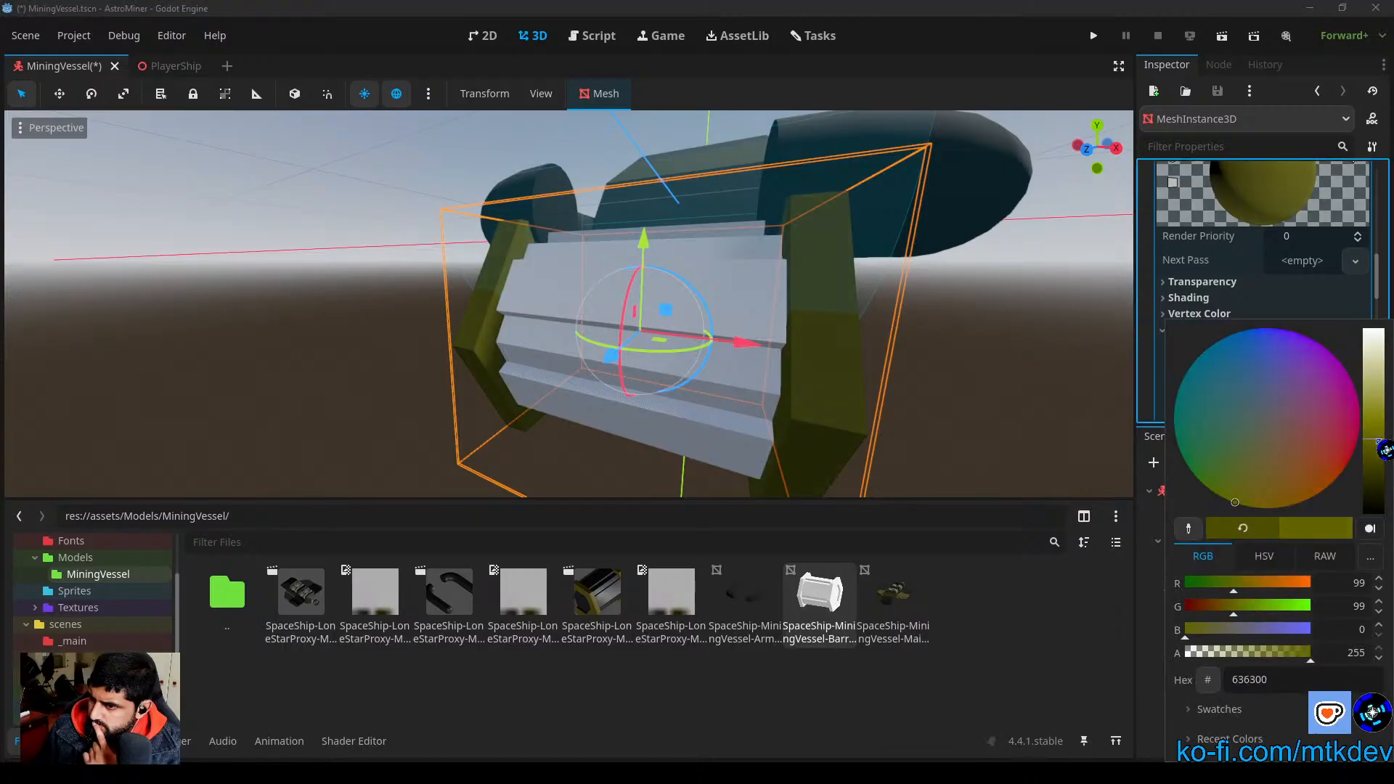
pyautogui.moveTo(1263, 507)
pyautogui.mouseDown()
pyautogui.moveTo(1257, 473)
pyautogui.moveTo(1261, 511)
pyautogui.moveTo(1278, 512)
pyautogui.moveTo(1233, 511)
pyautogui.moveTo(1260, 512)
pyautogui.mouseUp()
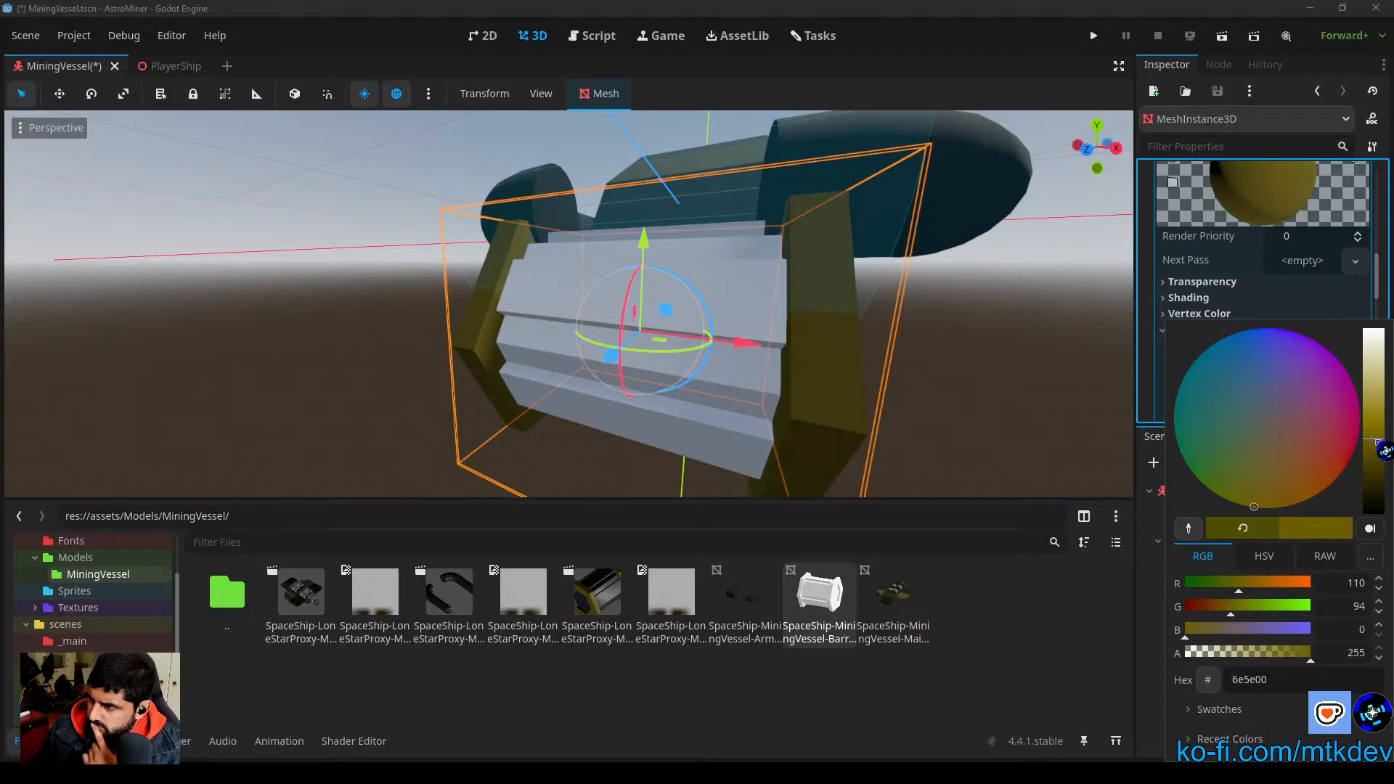
pyautogui.moveTo(1384, 450); pyautogui.dragTo(1384, 456)
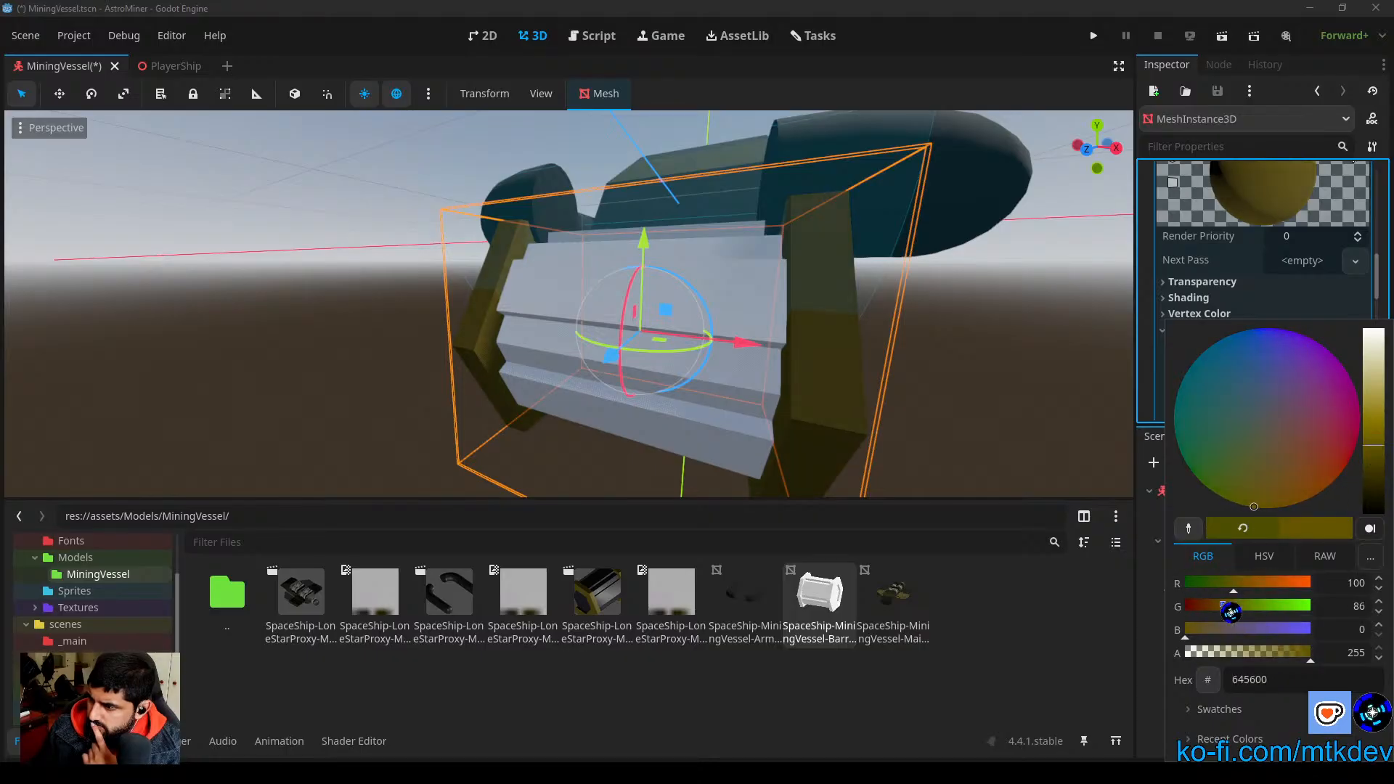
pyautogui.click(1102, 379)
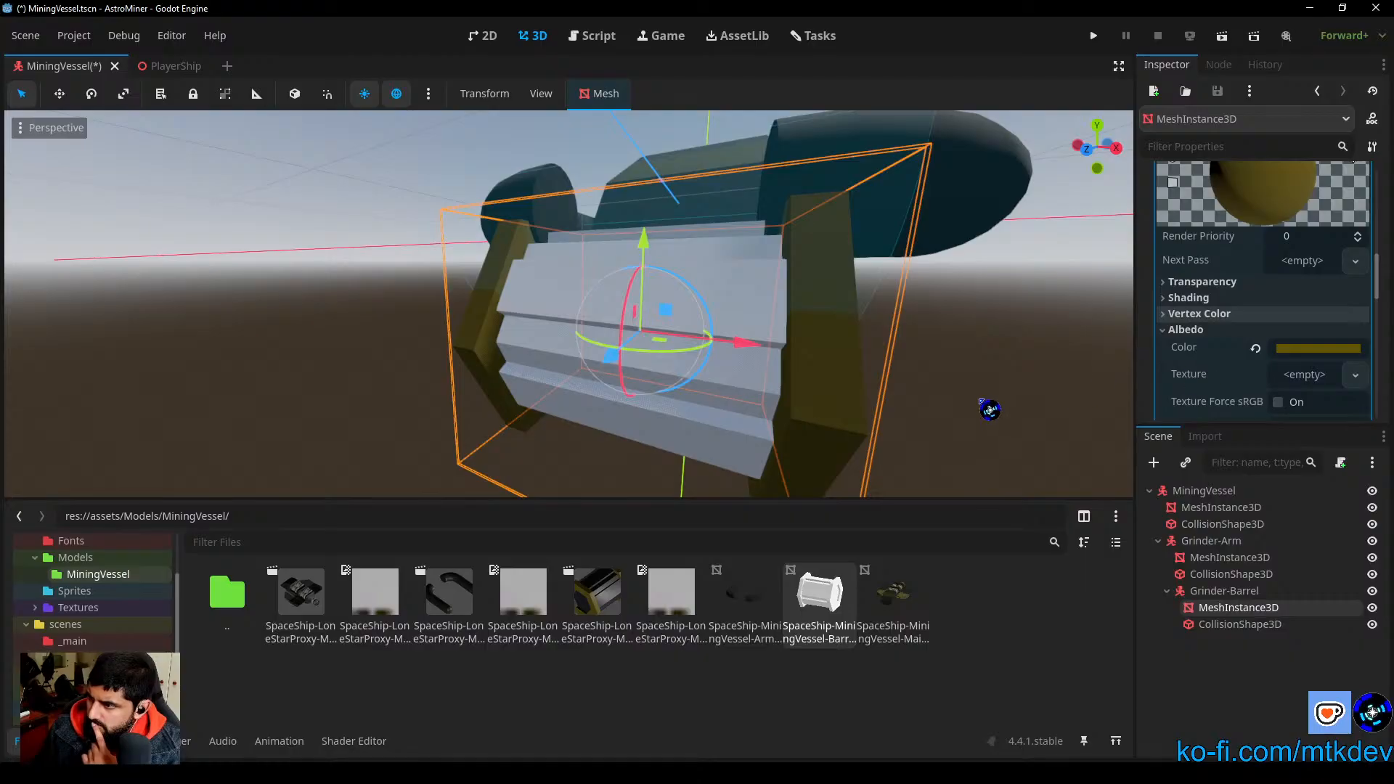
pyautogui.moveTo(992, 409); pyautogui.dragTo(908, 400, button='middle')
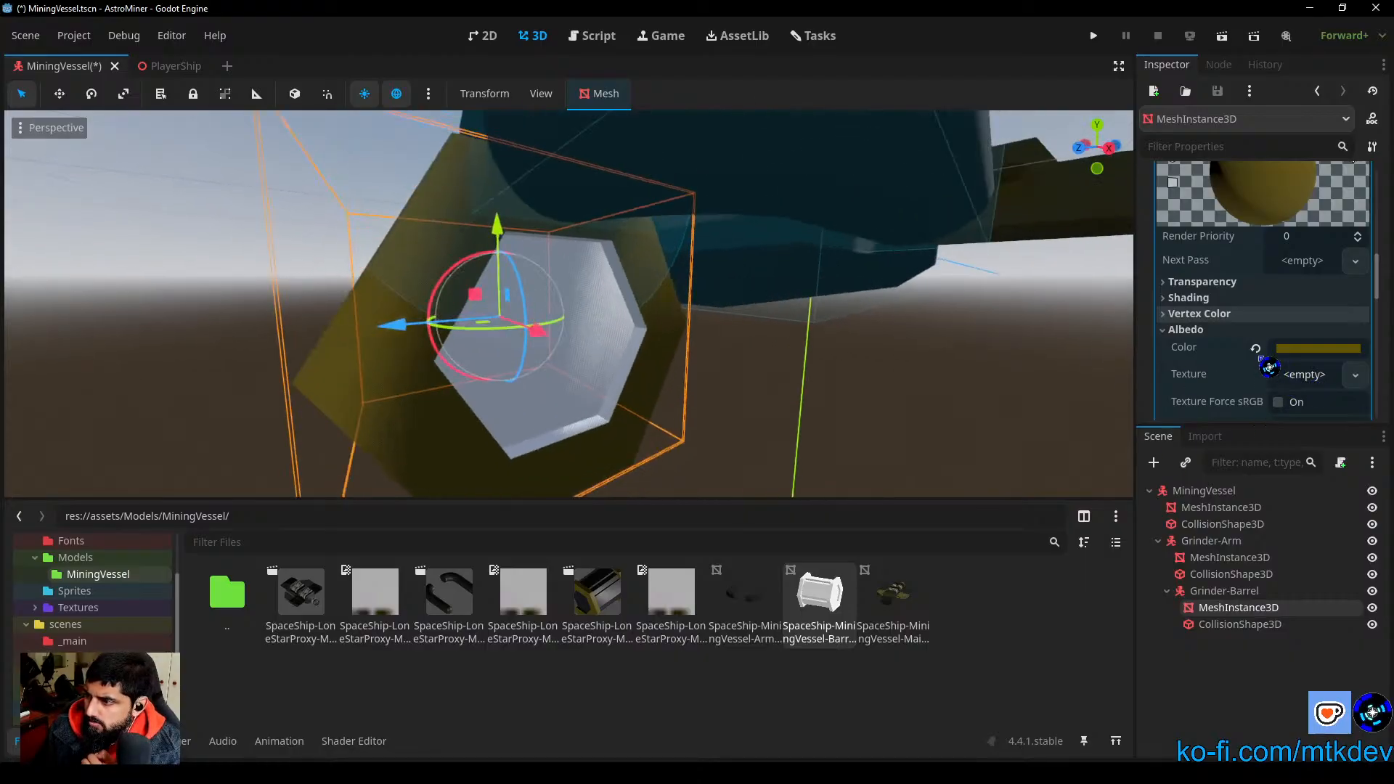
# Step: Collapse the surface 0 material and add a new StandardMaterial3D as surface material override 1
pyautogui.click(1268, 329)
pyautogui.scroll(3, 1326, 321)
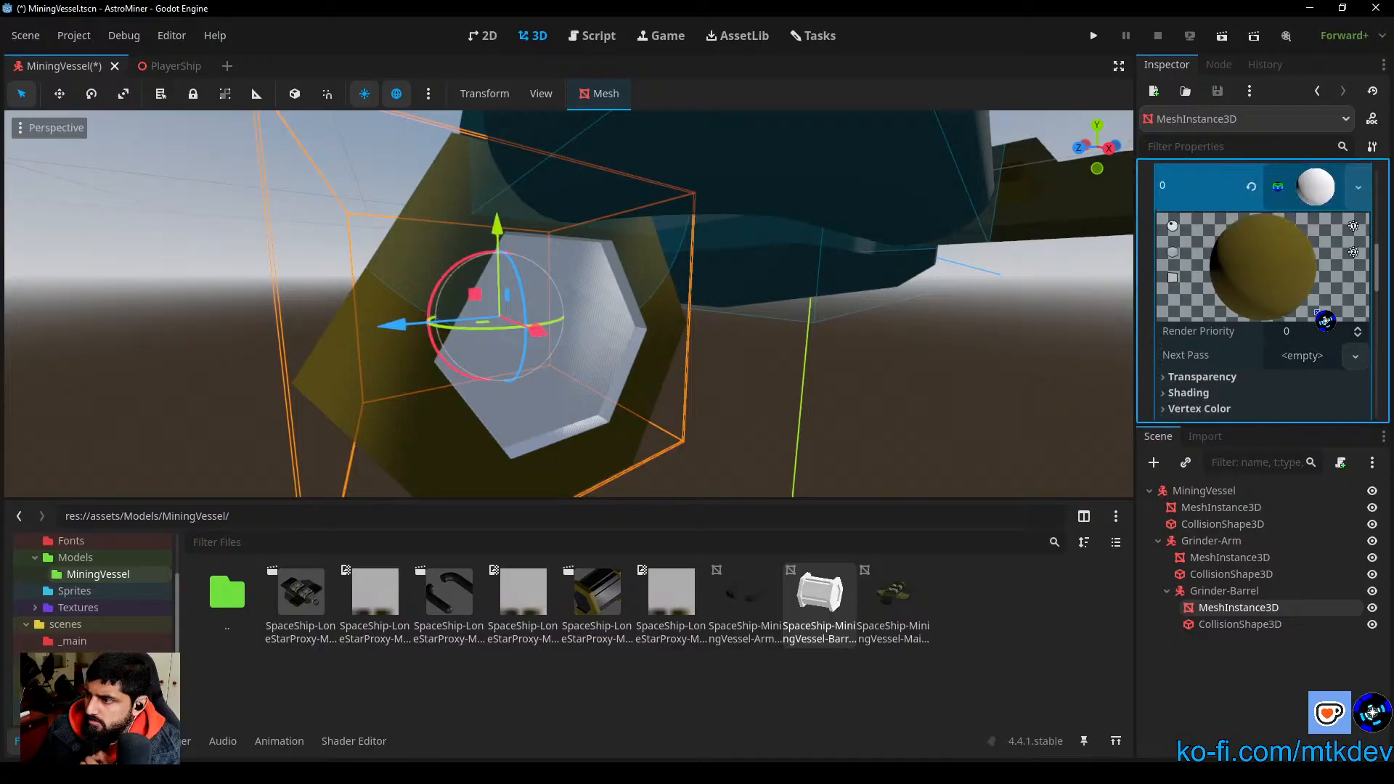
pyautogui.scroll(3, 1309, 312)
pyautogui.click(1318, 287)
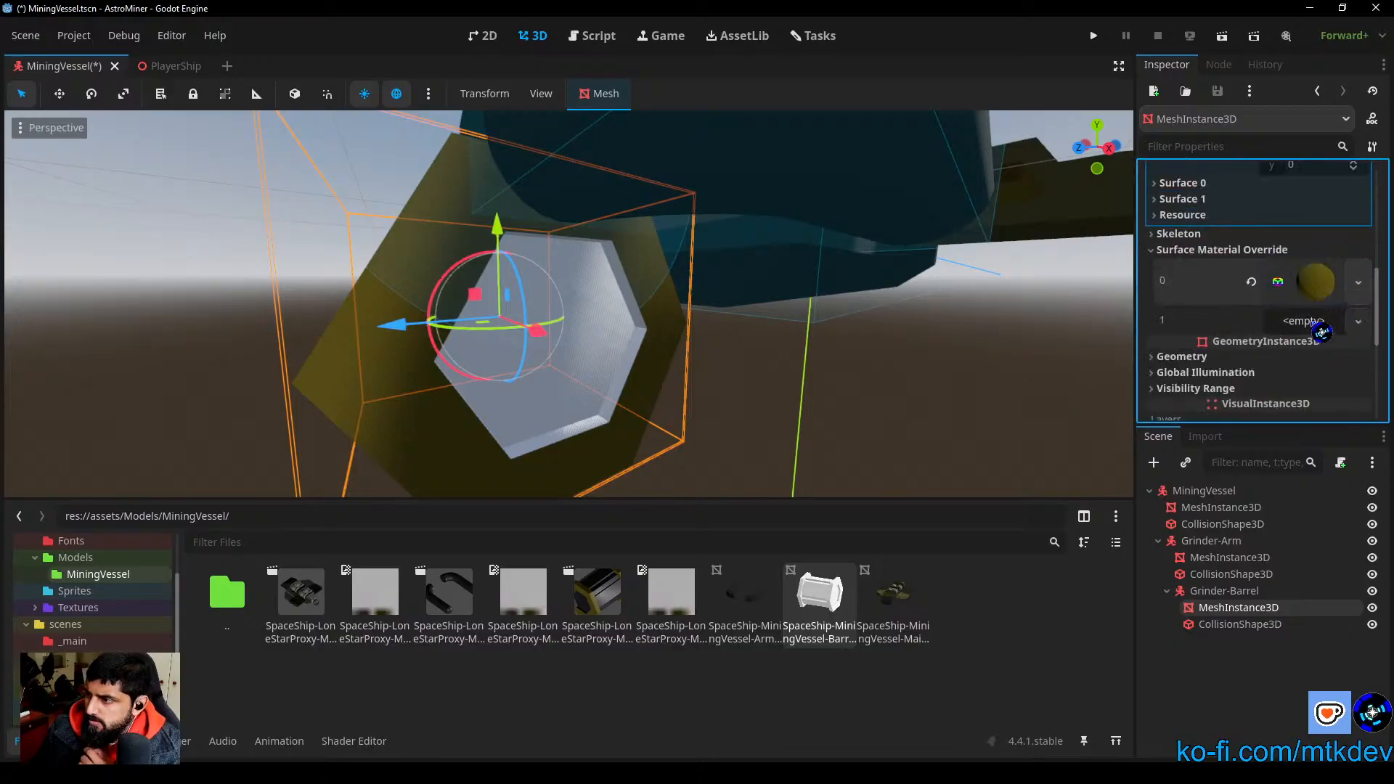
pyautogui.click(1320, 326)
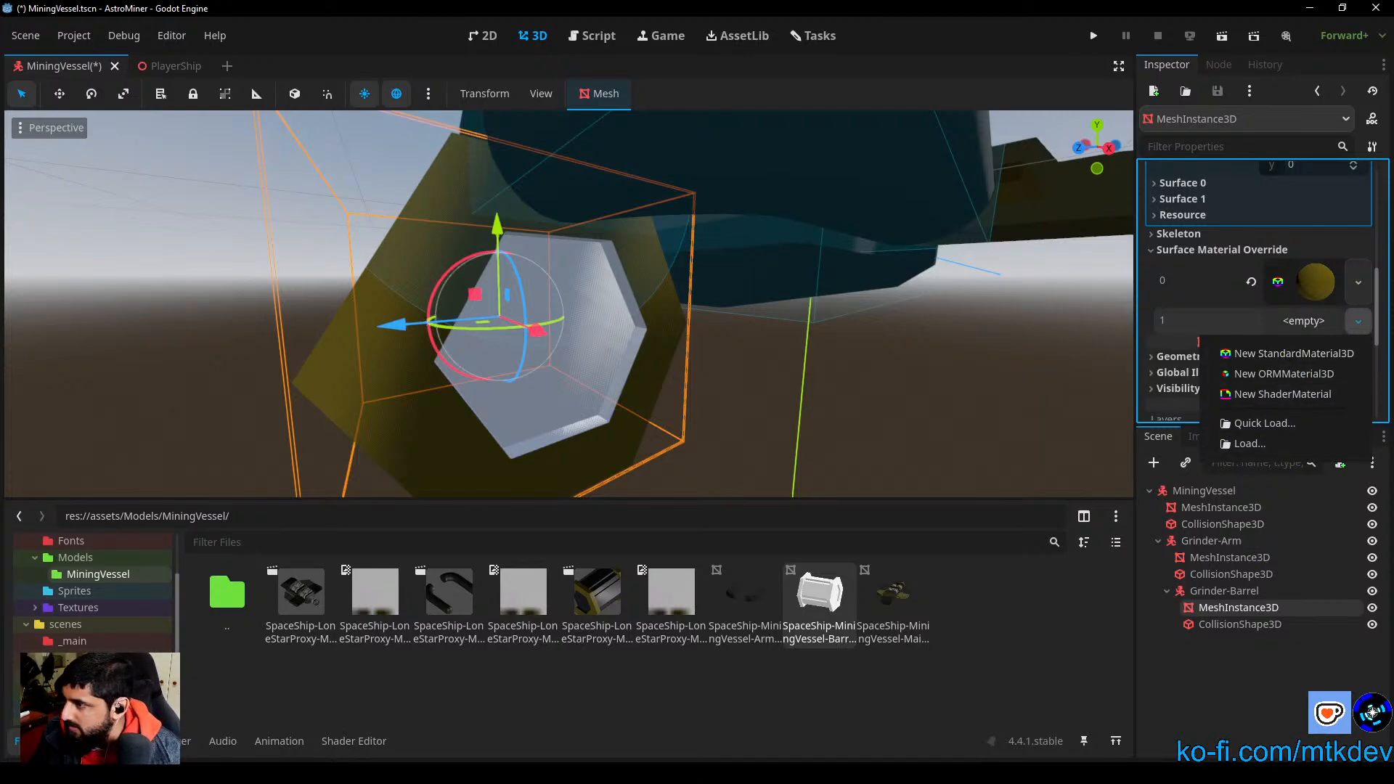
pyautogui.click(1297, 355)
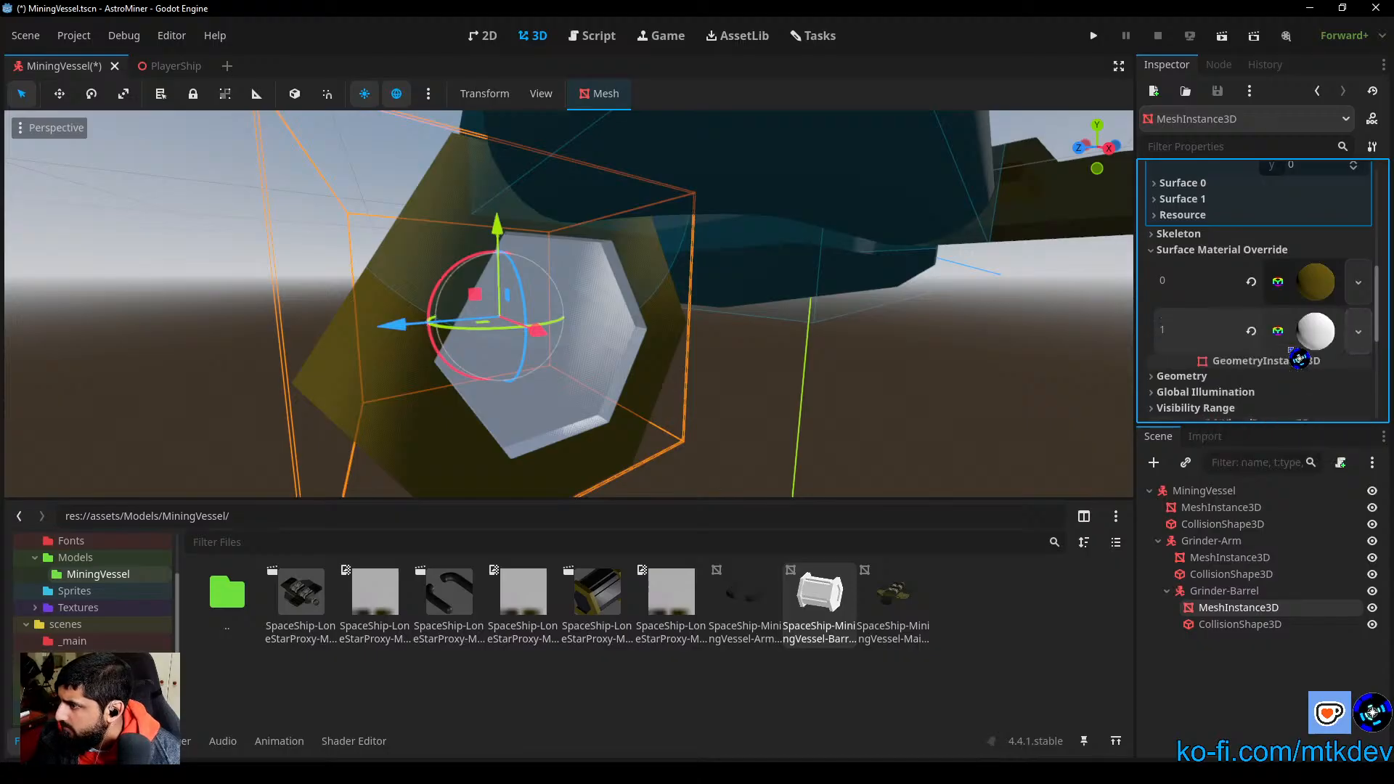
# Step: Set the surface 1 override material's albedo color to the dark gray 2e2e2e for the barrel's core
pyautogui.click(1332, 340)
pyautogui.scroll(-5, 1307, 338)
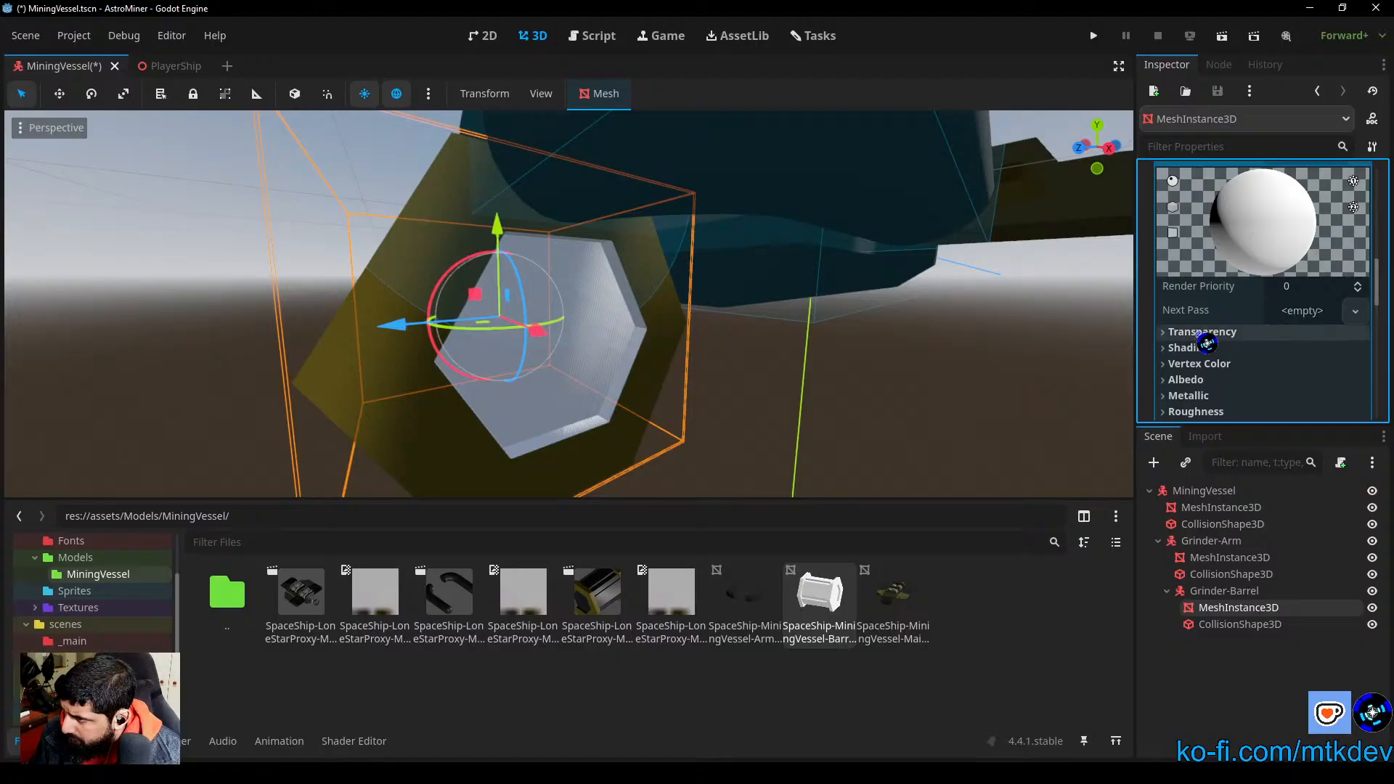
pyautogui.click(1186, 380)
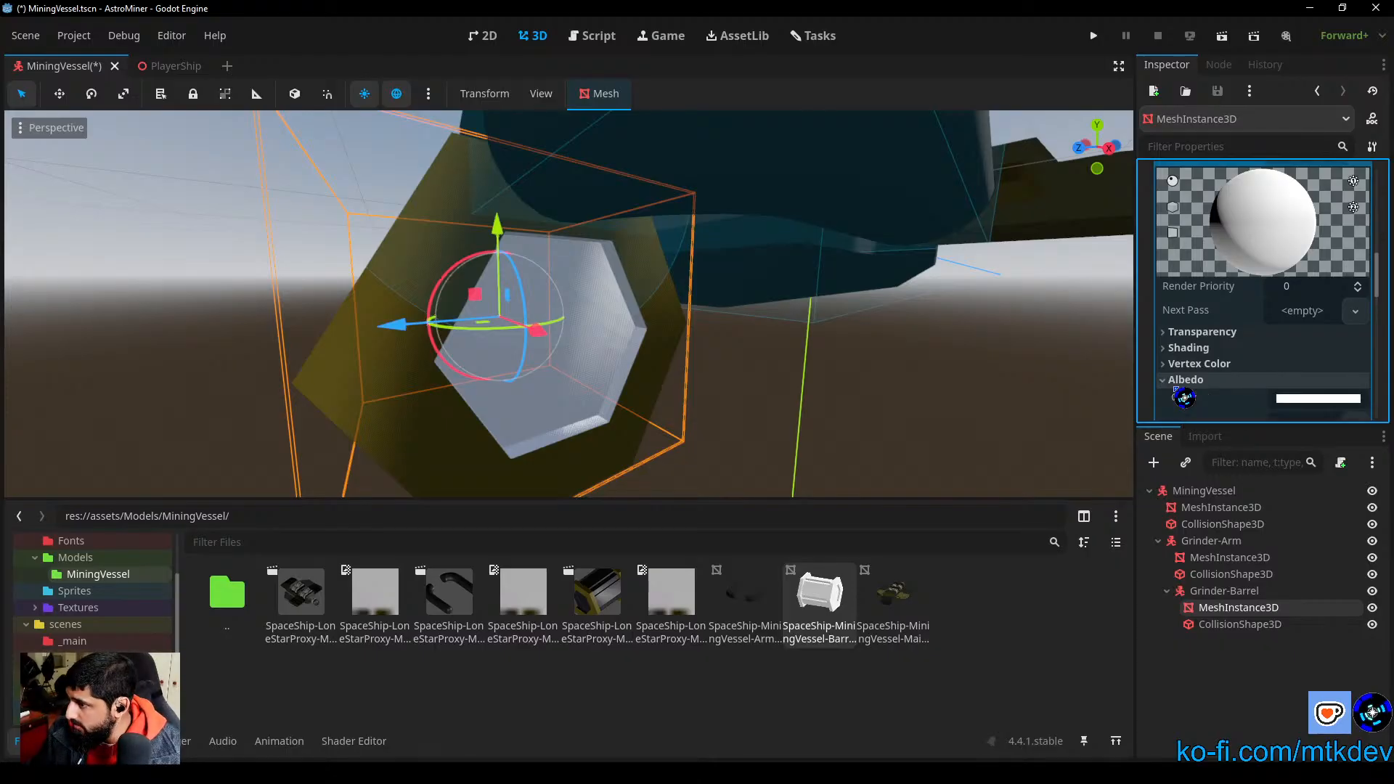
pyautogui.scroll(-2, 1234, 392)
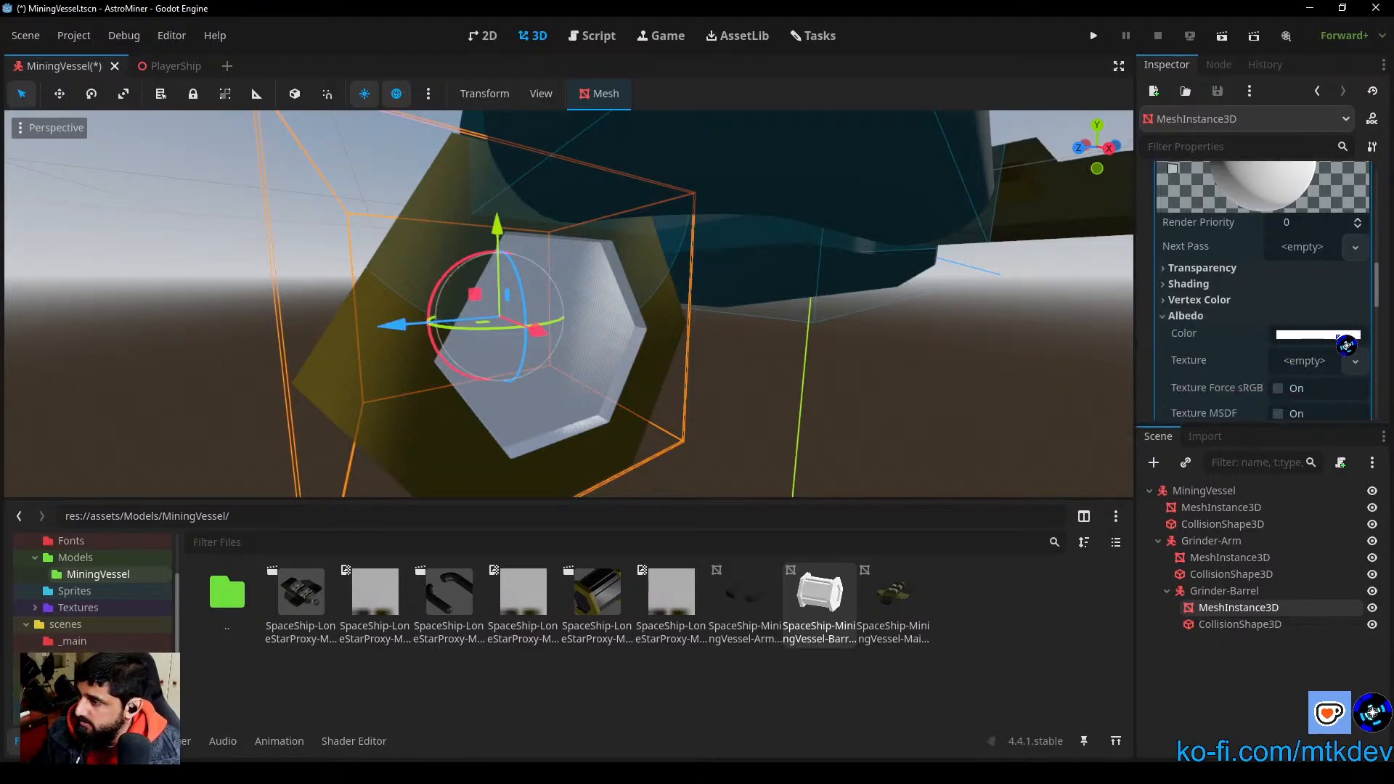
pyautogui.click(1343, 336)
pyautogui.moveTo(1379, 356); pyautogui.dragTo(1387, 489)
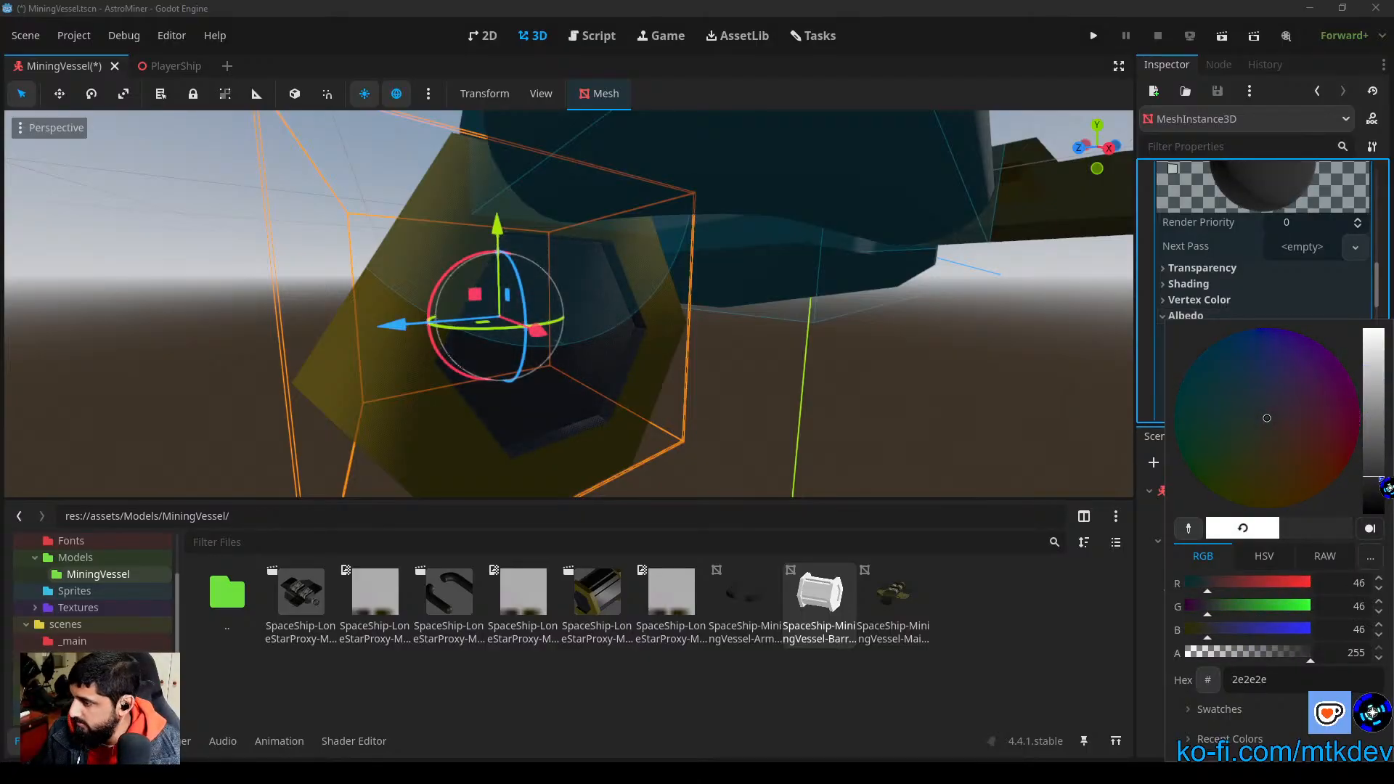
pyautogui.click(966, 411)
pyautogui.moveTo(805, 417); pyautogui.dragTo(858, 483, button='middle')
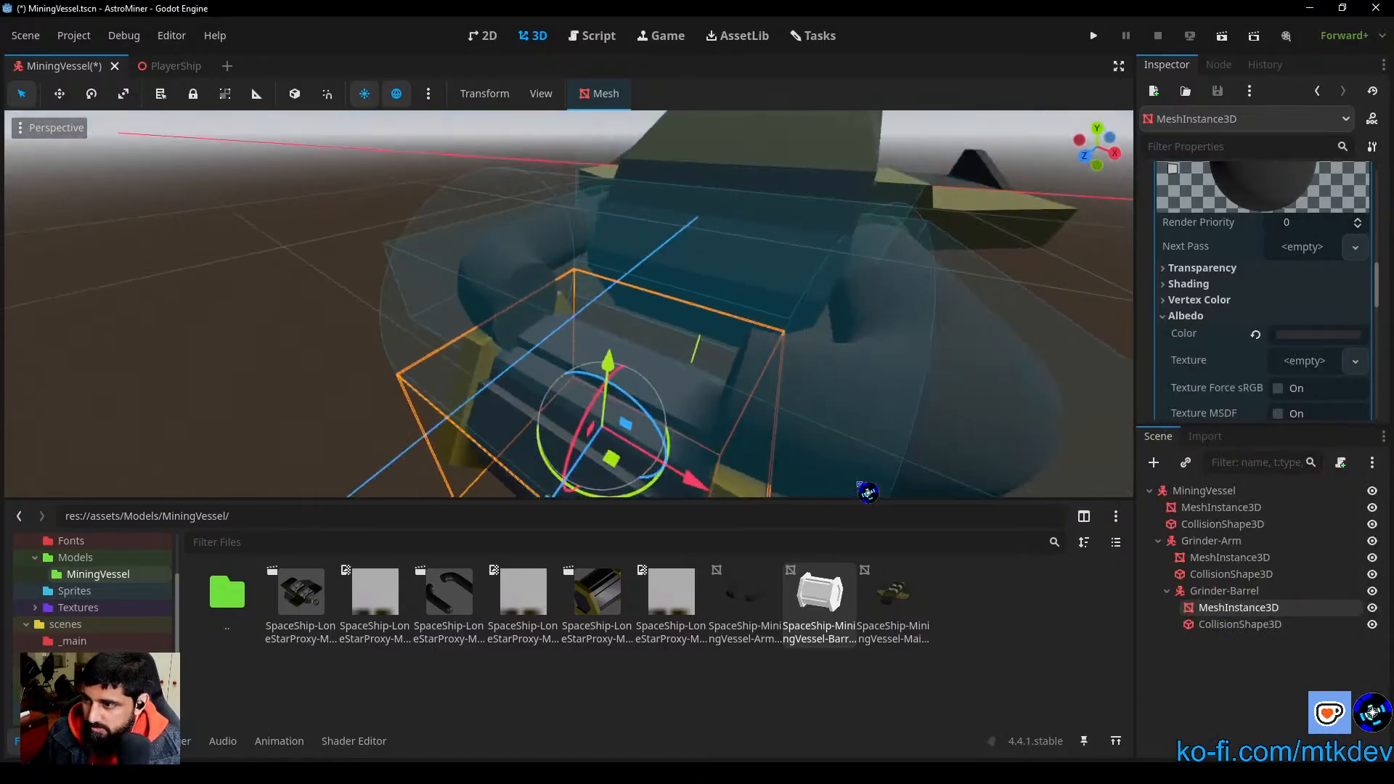
pyautogui.scroll(-8, 836, 418)
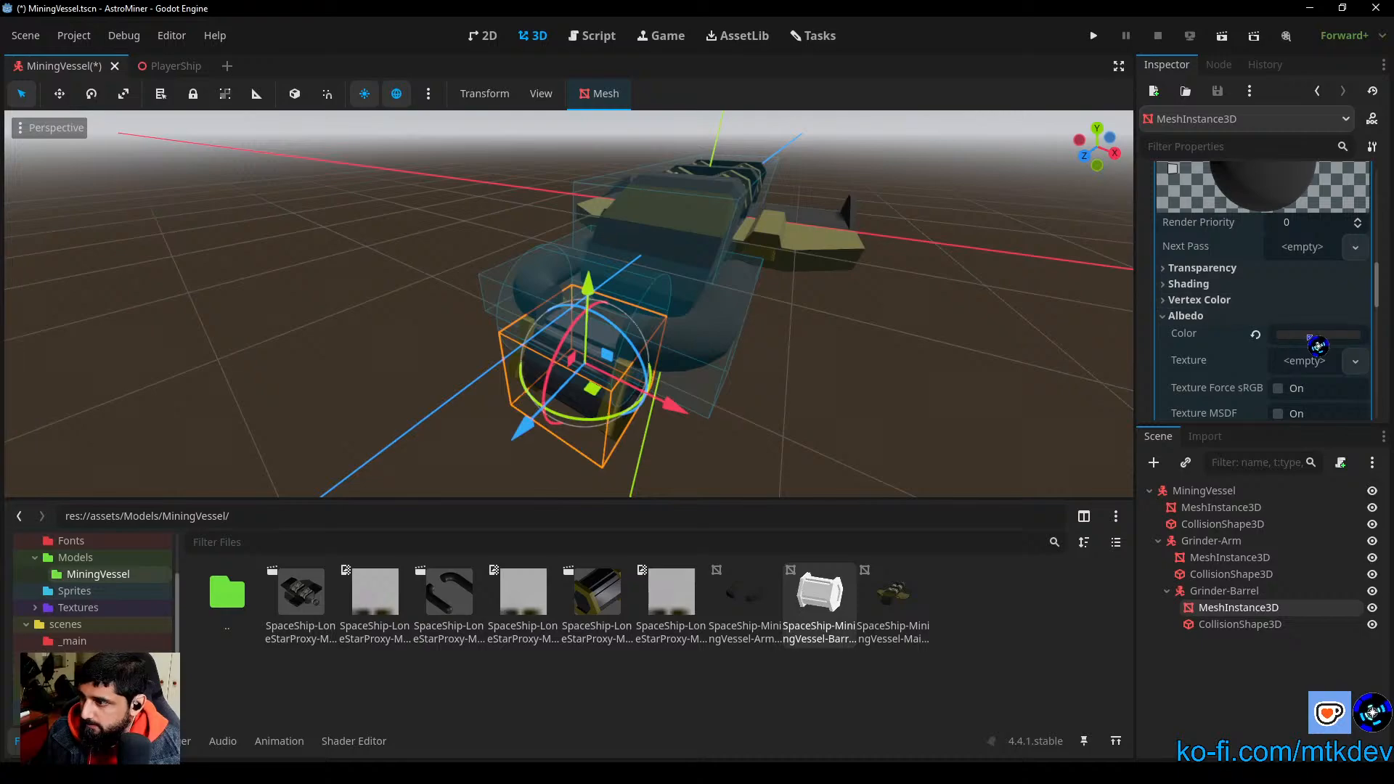
# Step: Set the surface 1 override material's metallic to 0.3 and specular to 0.0, leaving its roughness at the default
pyautogui.moveTo(861, 436); pyautogui.dragTo(893, 368, button='middle')
pyautogui.scroll(6, 834, 425)
pyautogui.scroll(-2, 833, 424)
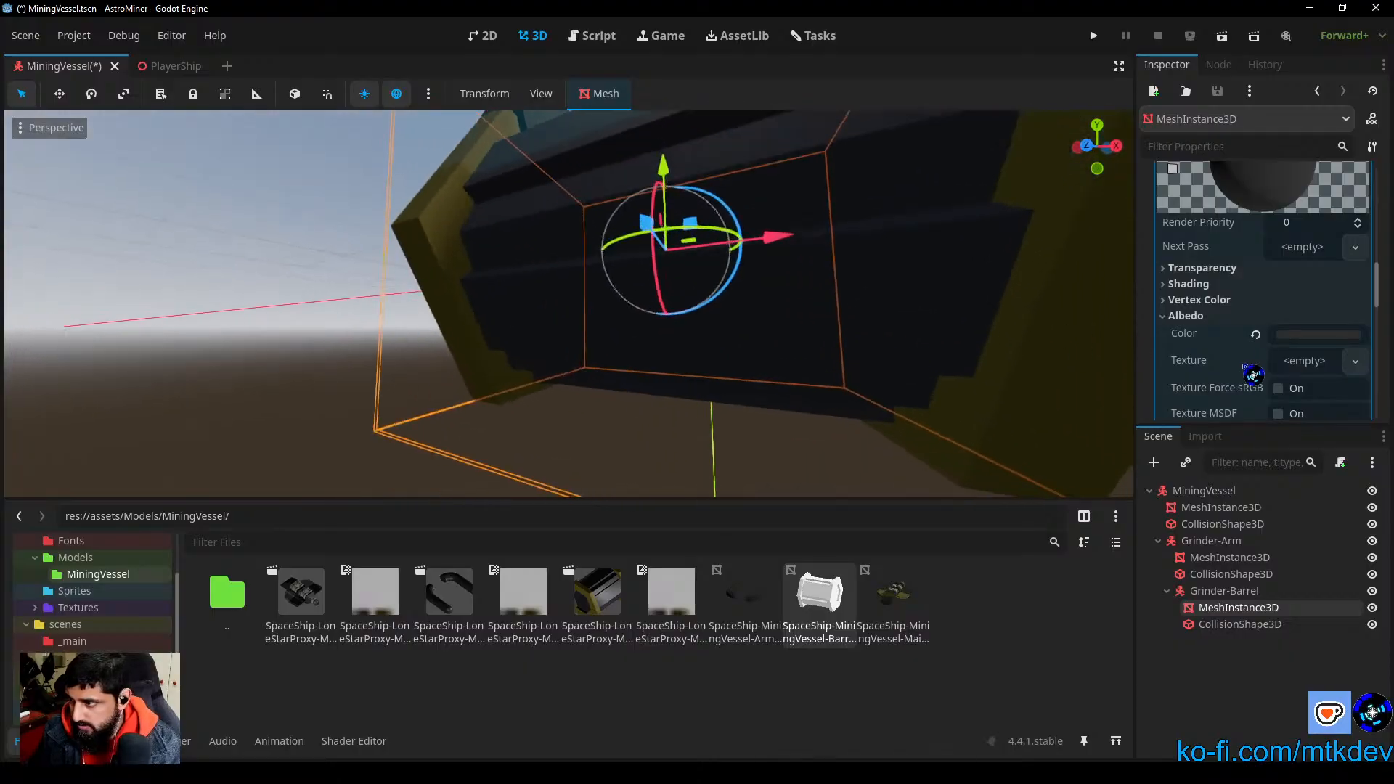
pyautogui.scroll(-2, 1278, 350)
pyautogui.click(1186, 253)
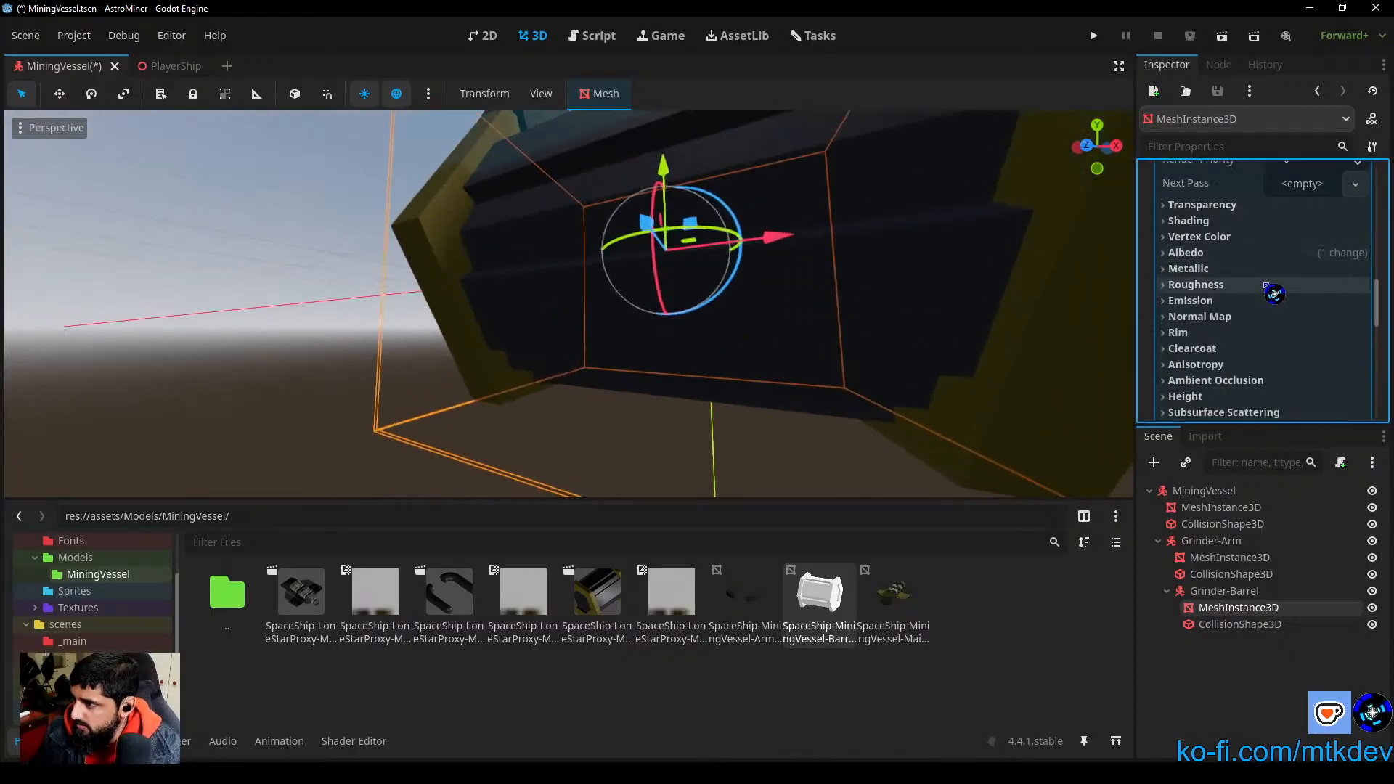
pyautogui.click(1191, 268)
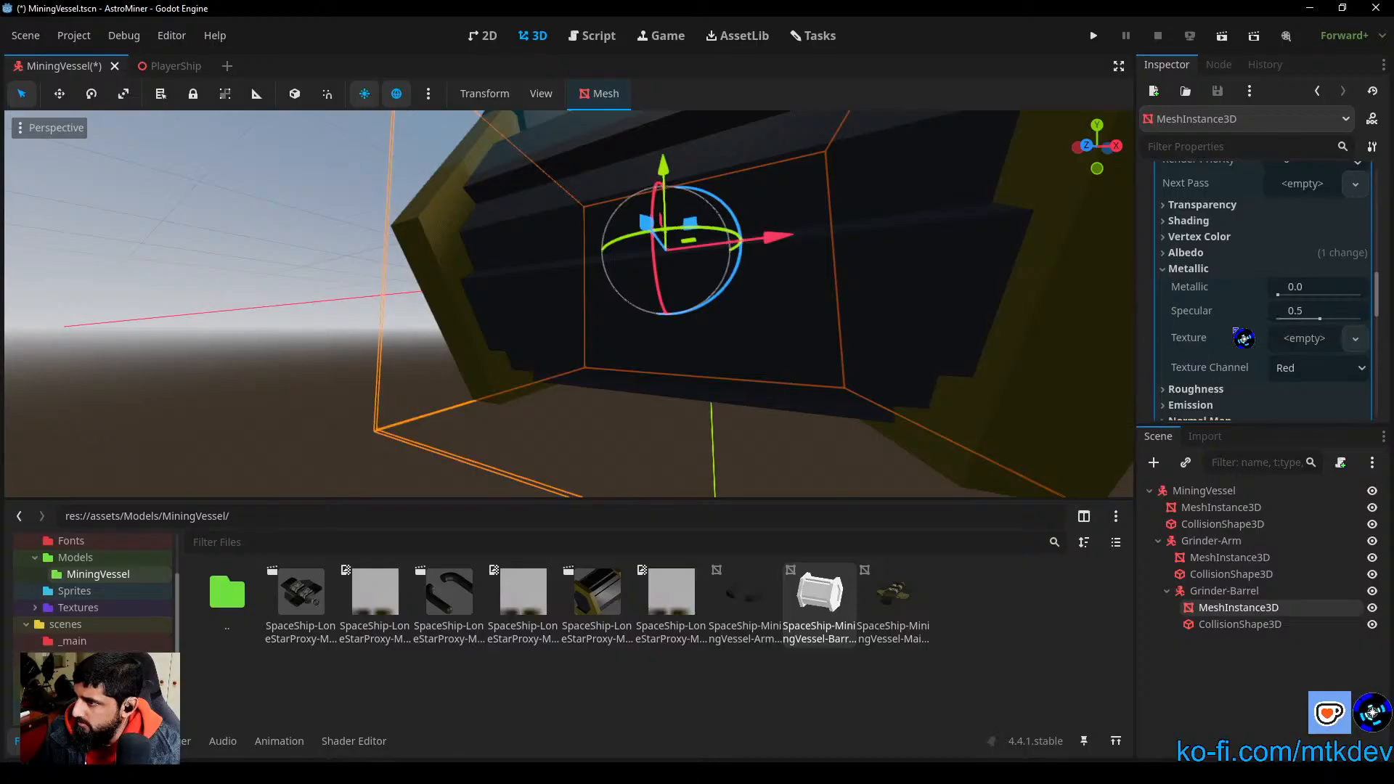
pyautogui.moveTo(1322, 319)
pyautogui.mouseDown()
pyautogui.moveTo(1285, 339)
pyautogui.moveTo(1310, 295)
pyautogui.mouseUp()
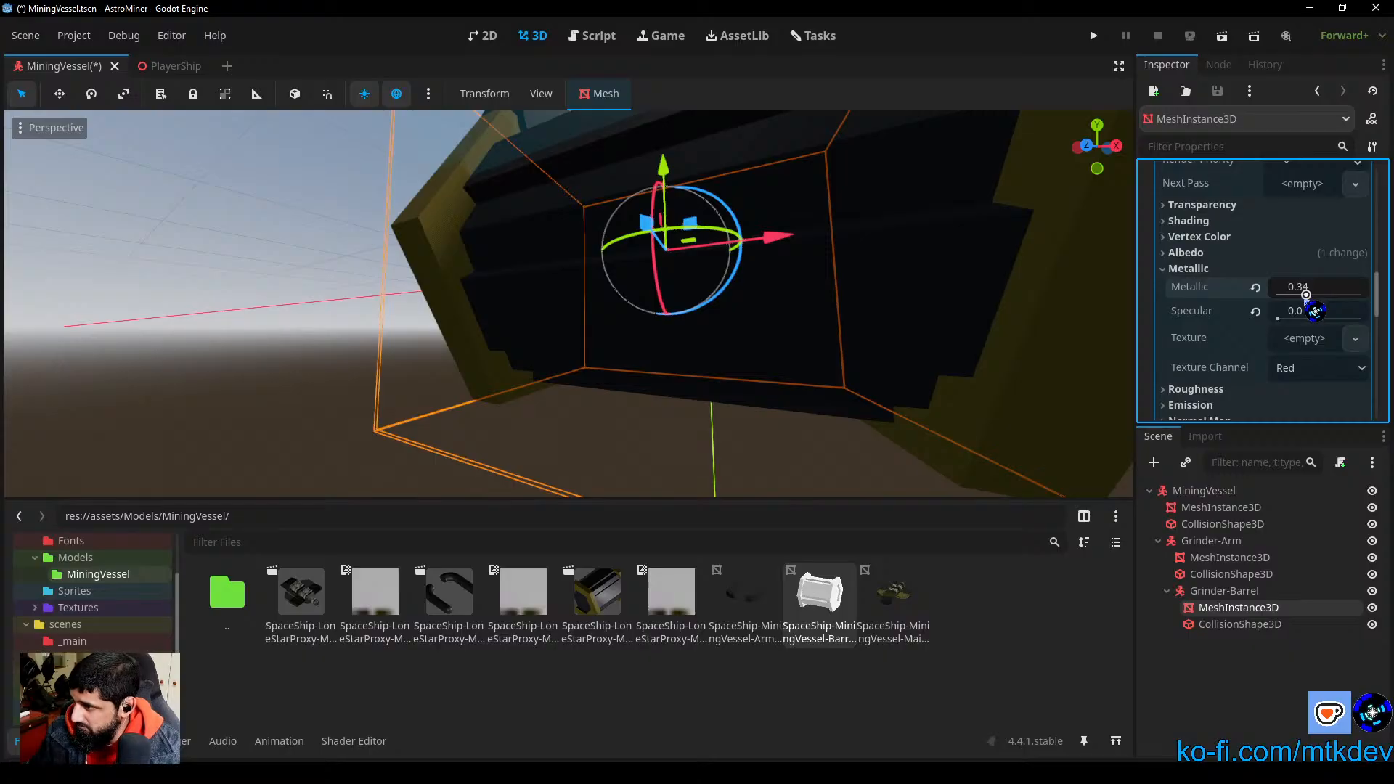
pyautogui.scroll(-6, 725, 302)
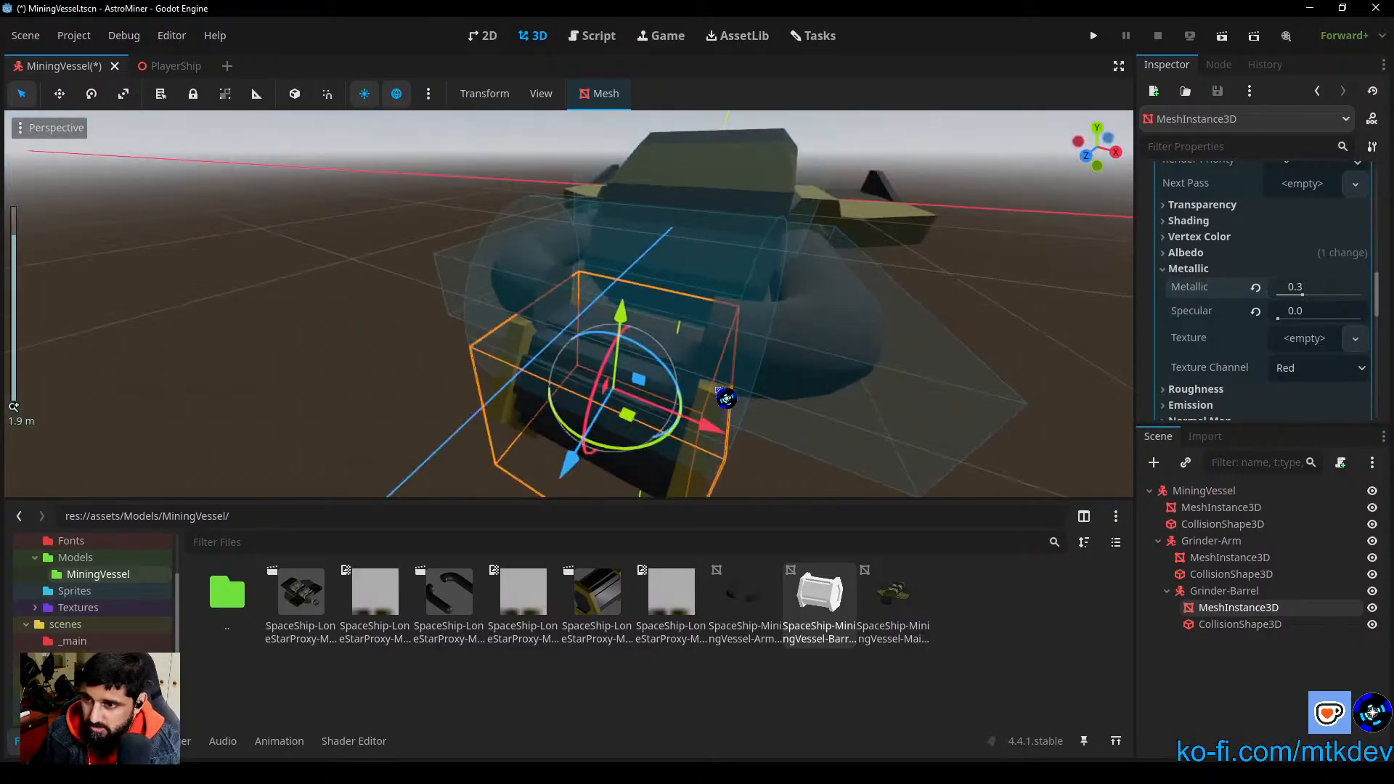
pyautogui.scroll(2, 1282, 296)
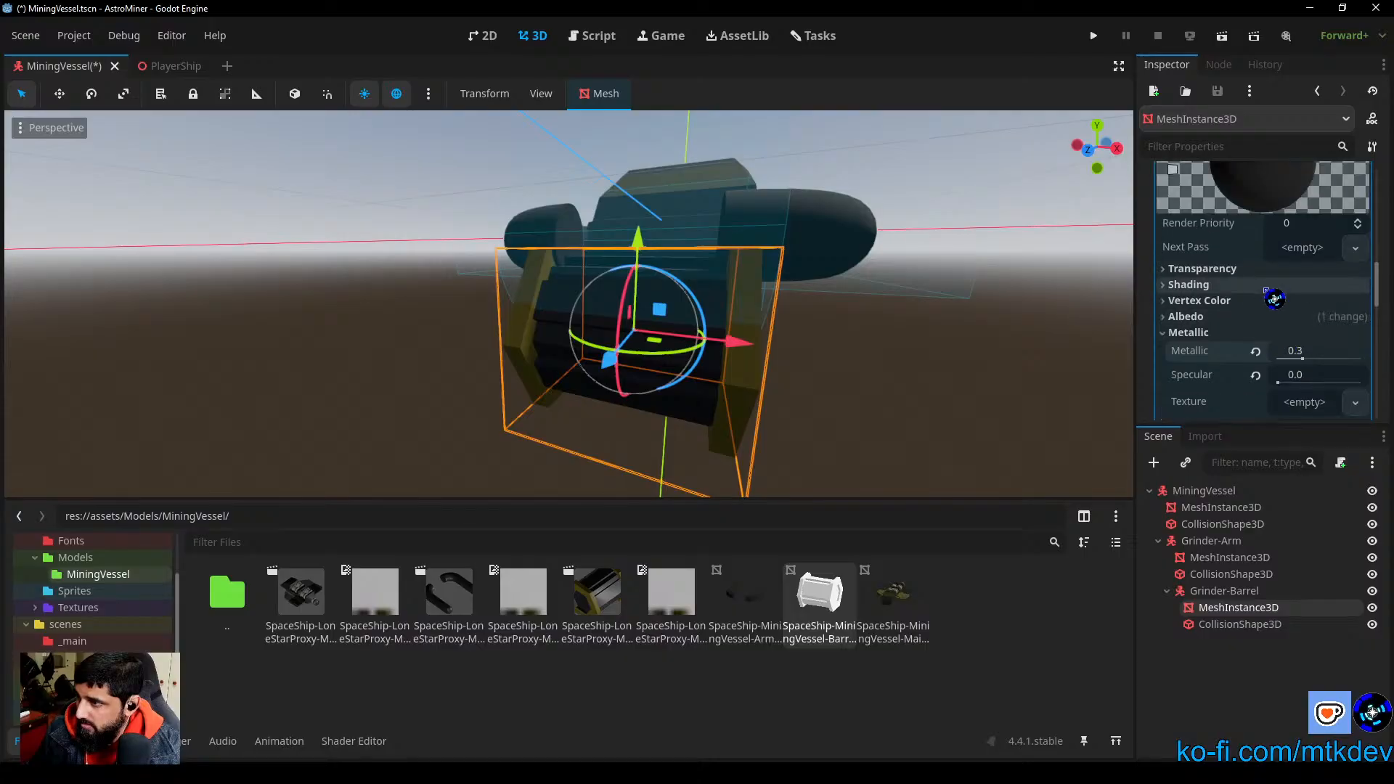
pyautogui.click(1188, 336)
pyautogui.click(1191, 349)
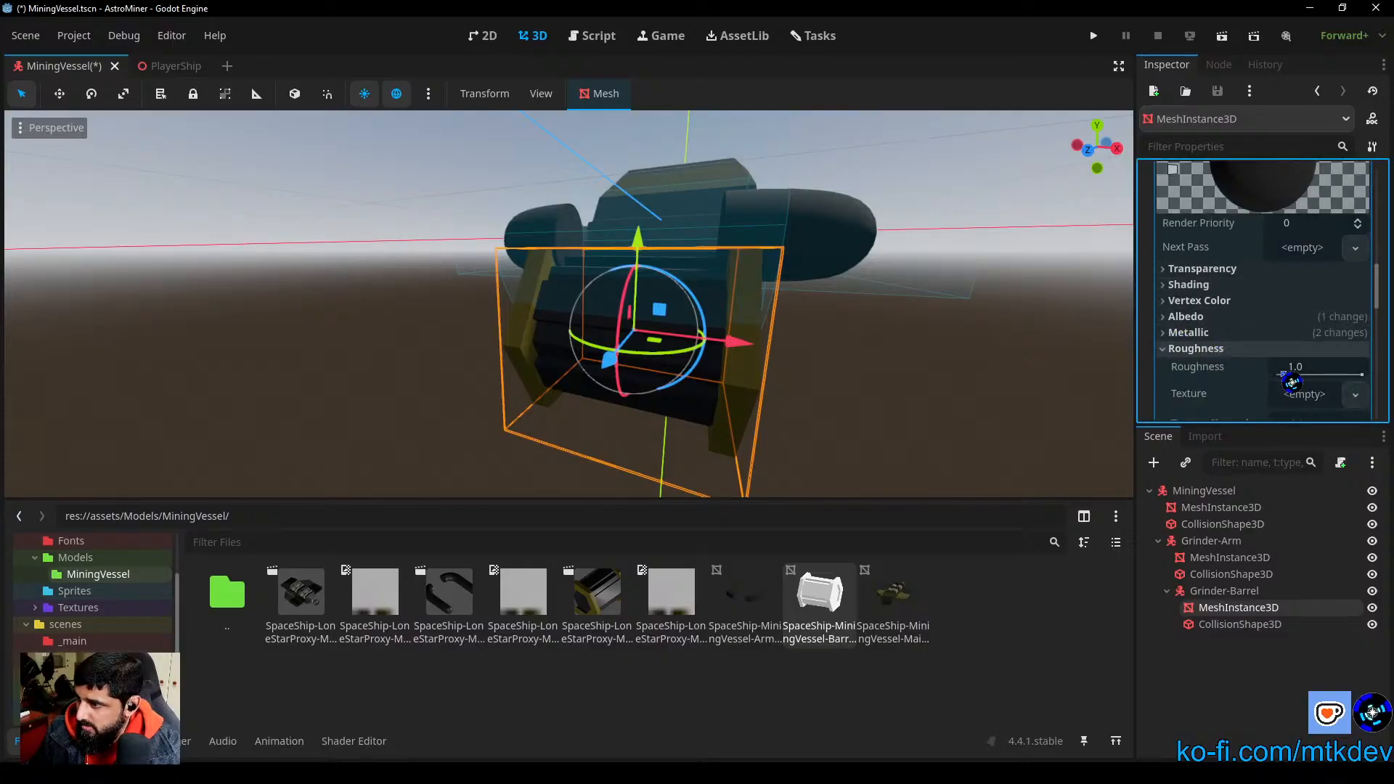
pyautogui.scroll(-2, 1316, 375)
pyautogui.click(1195, 285)
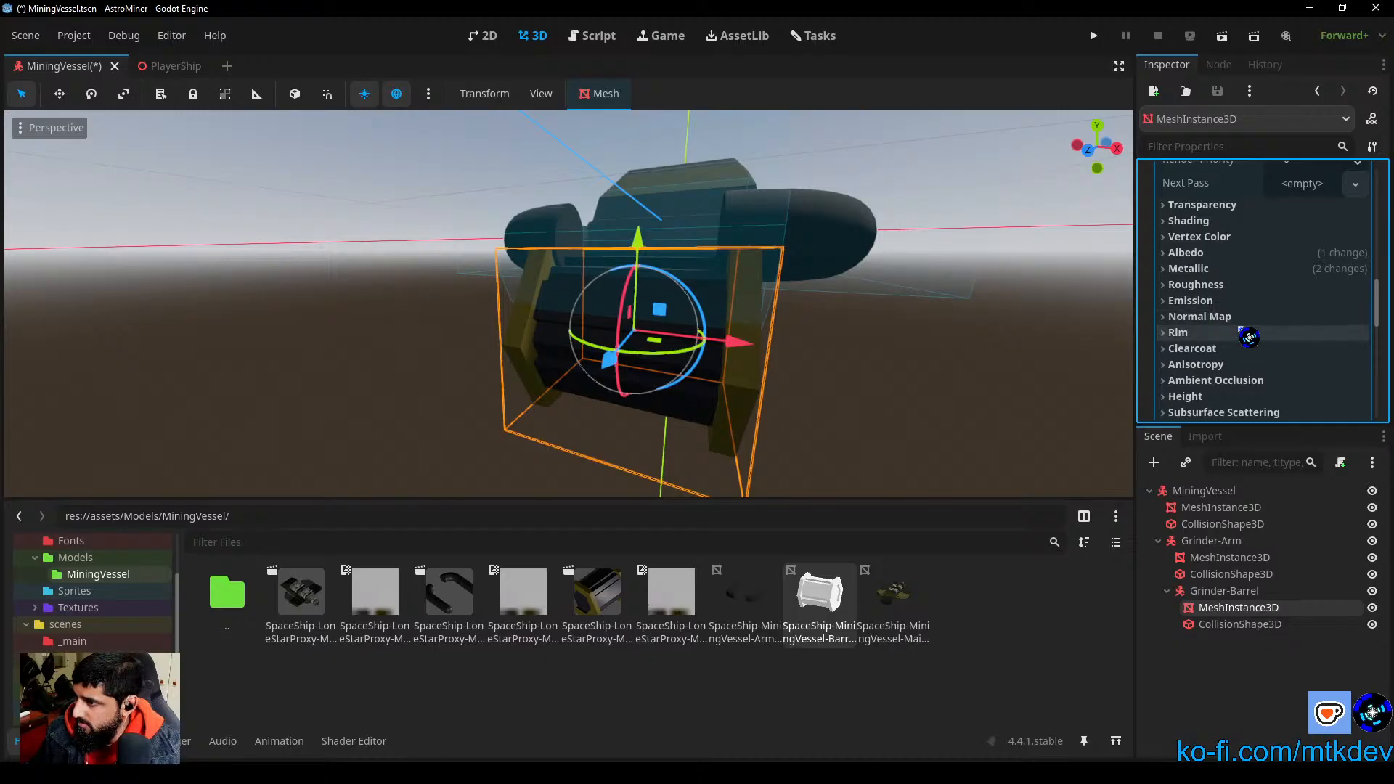
# Step: Set the surface 0 override material's metallic value to 1.0 and its specular value to 0.0
pyautogui.scroll(7, 1250, 327)
pyautogui.click(1321, 191)
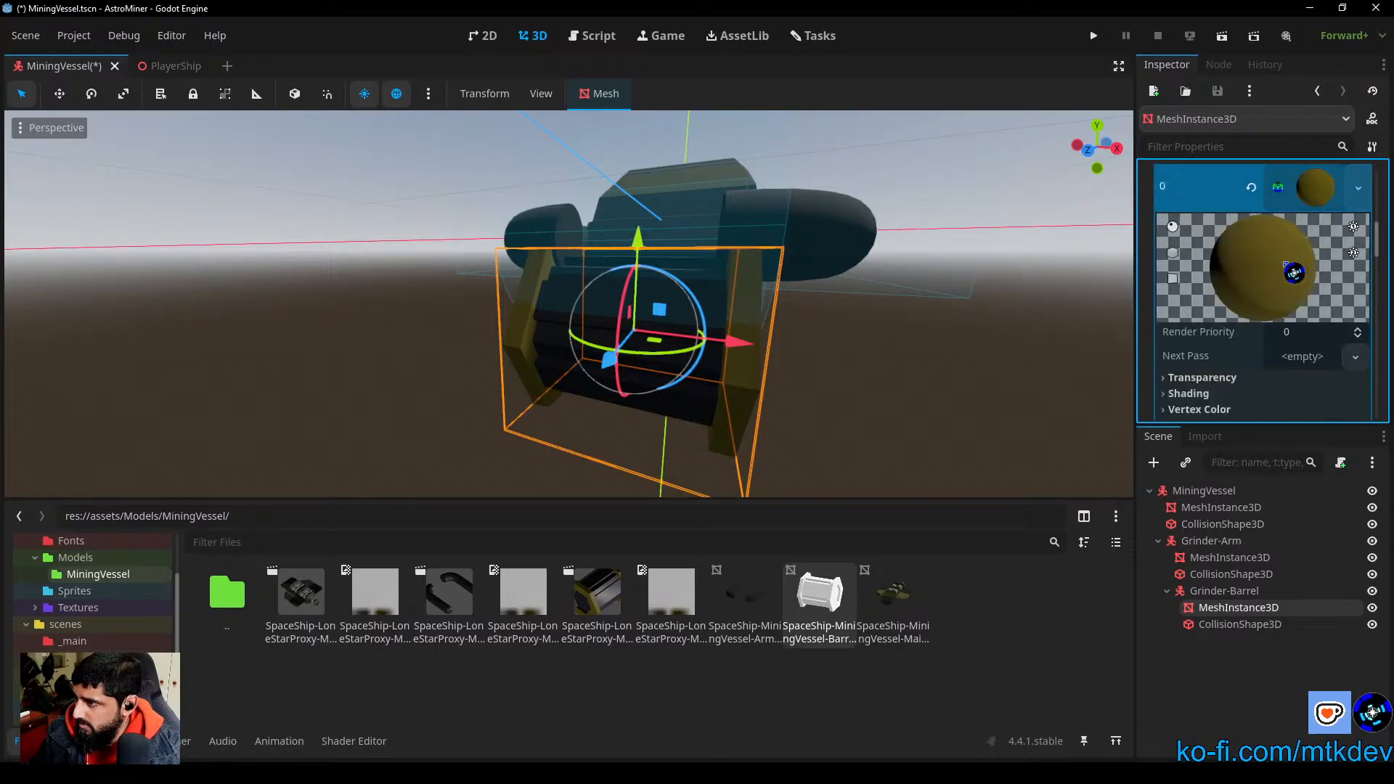
pyautogui.scroll(-5, 1261, 373)
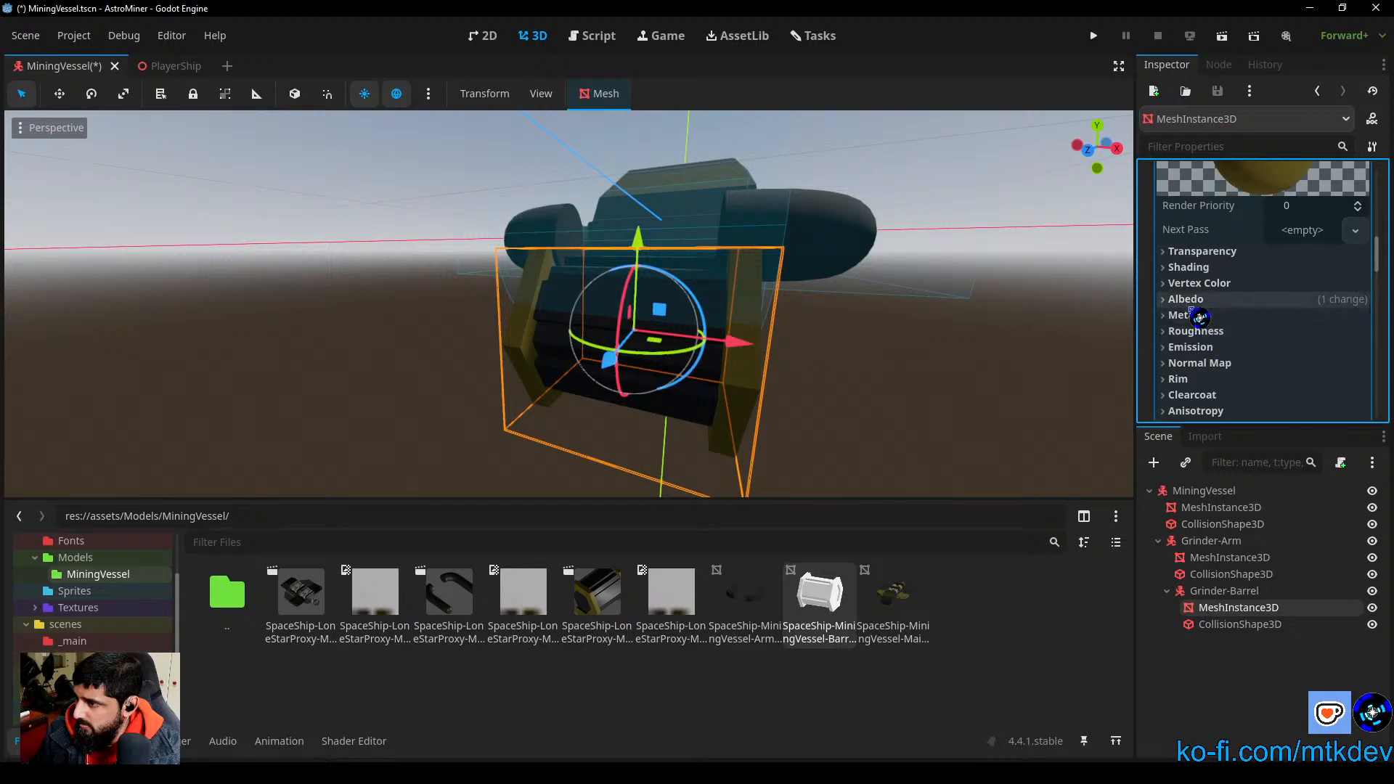
pyautogui.click(1192, 315)
pyautogui.click(1206, 315)
pyautogui.click(1213, 315)
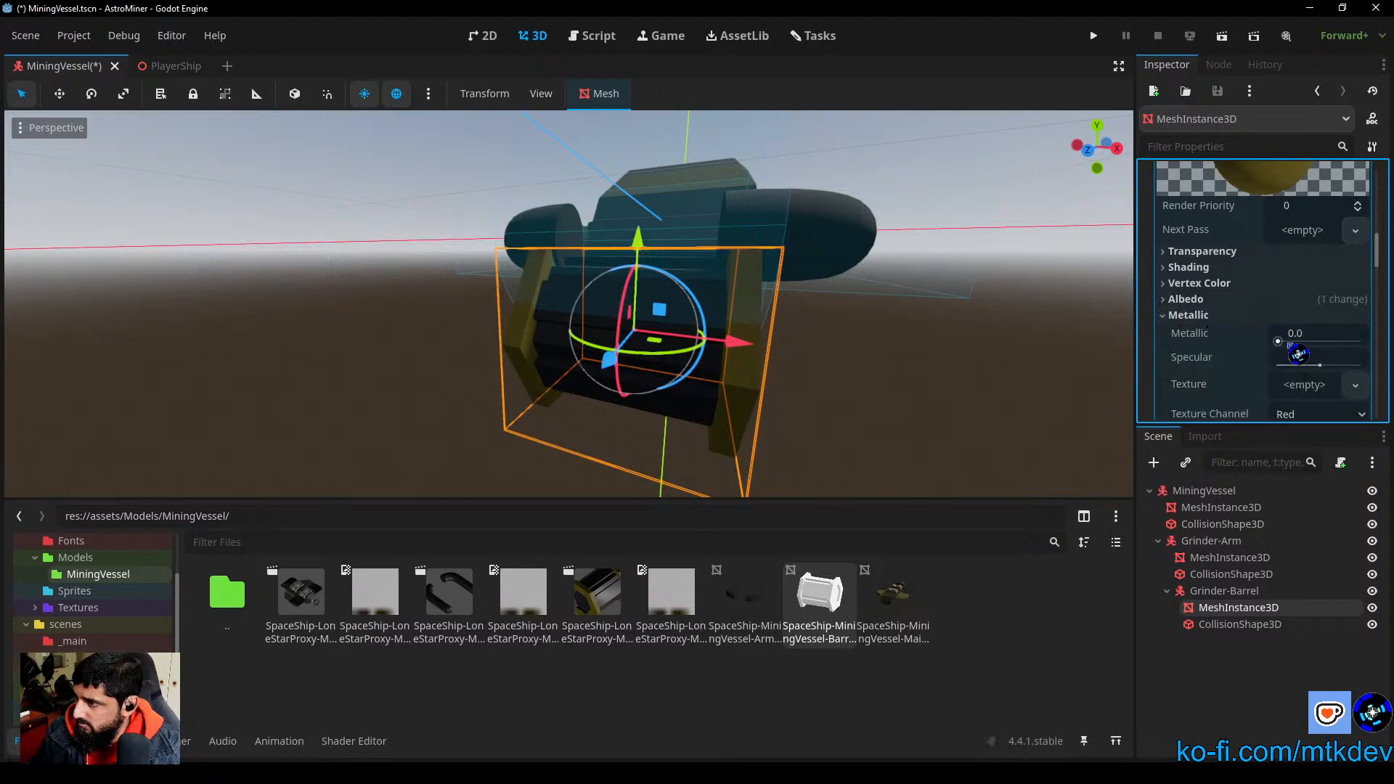
pyautogui.moveTo(1289, 353); pyautogui.dragTo(1267, 388)
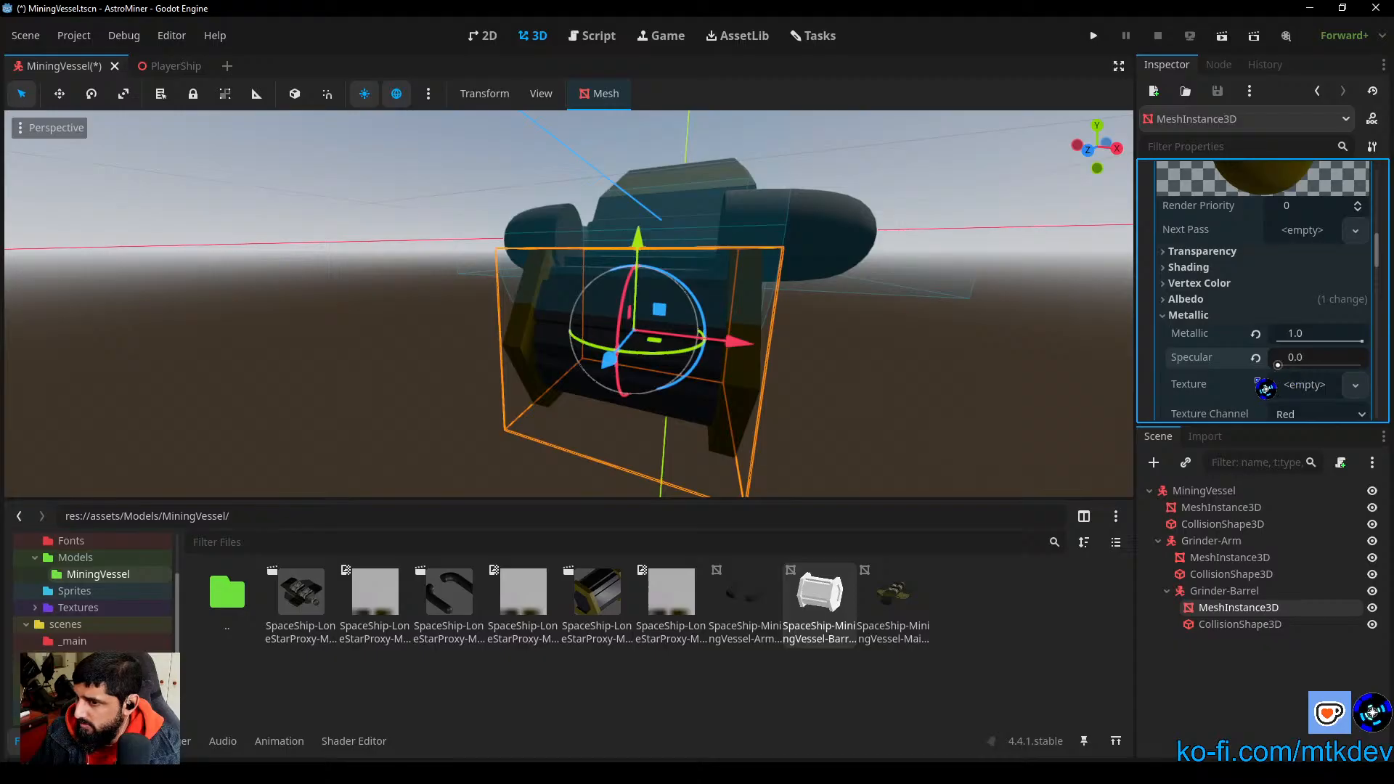
pyautogui.click(1191, 316)
pyautogui.click(1199, 332)
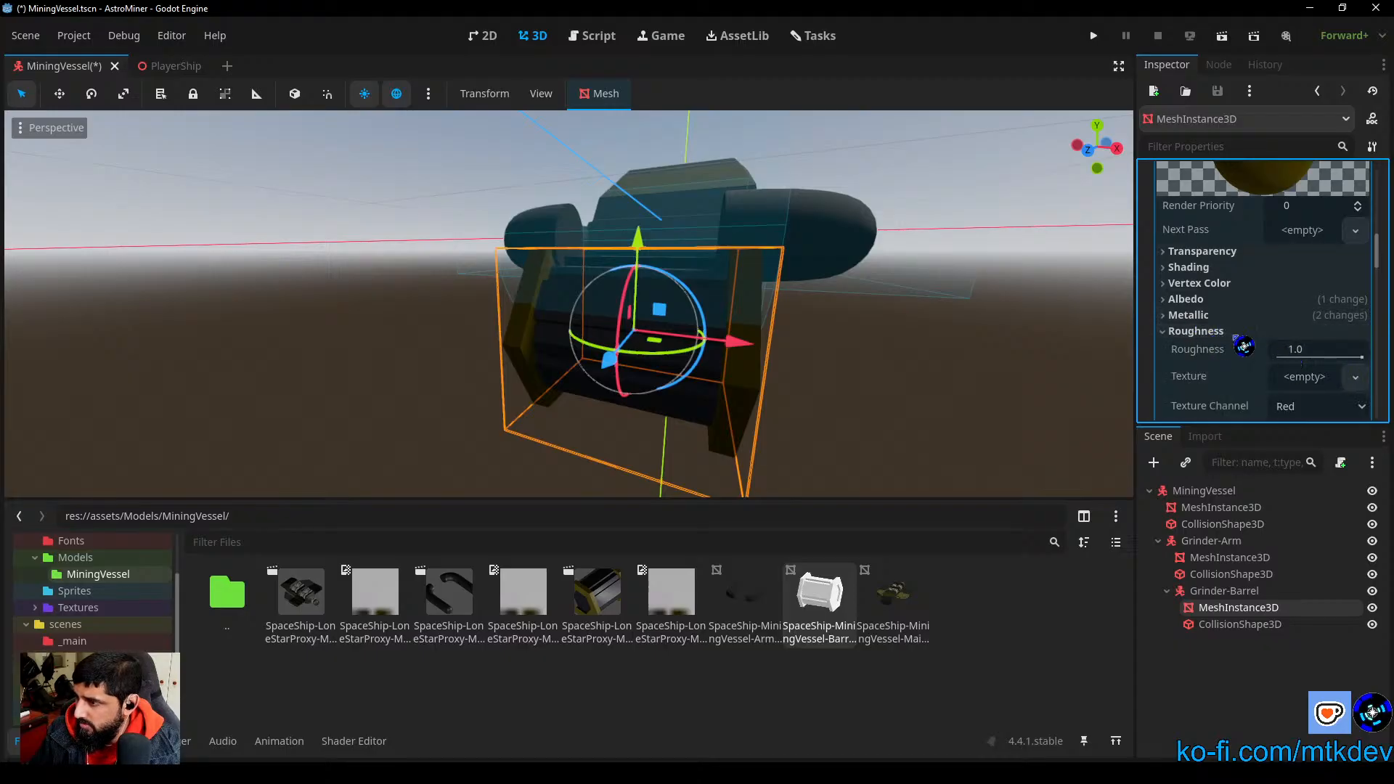
pyautogui.click(1234, 333)
# Step: Brighten the surface 0 override material's albedo color to the yellow 8e7b00 for the barrel's end plates
pyautogui.click(946, 393)
pyautogui.scroll(5, 852, 371)
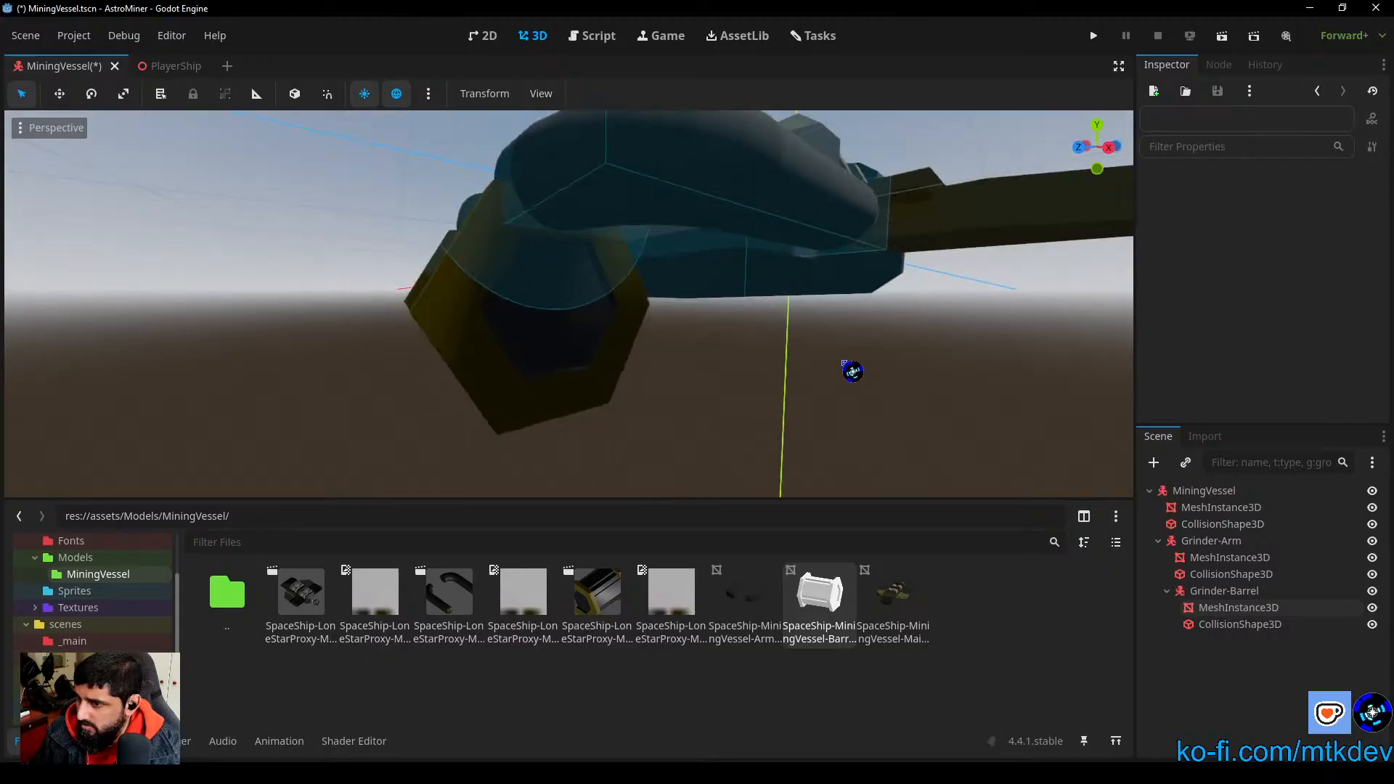
pyautogui.moveTo(844, 362); pyautogui.dragTo(974, 374, button='middle')
pyautogui.click(761, 347)
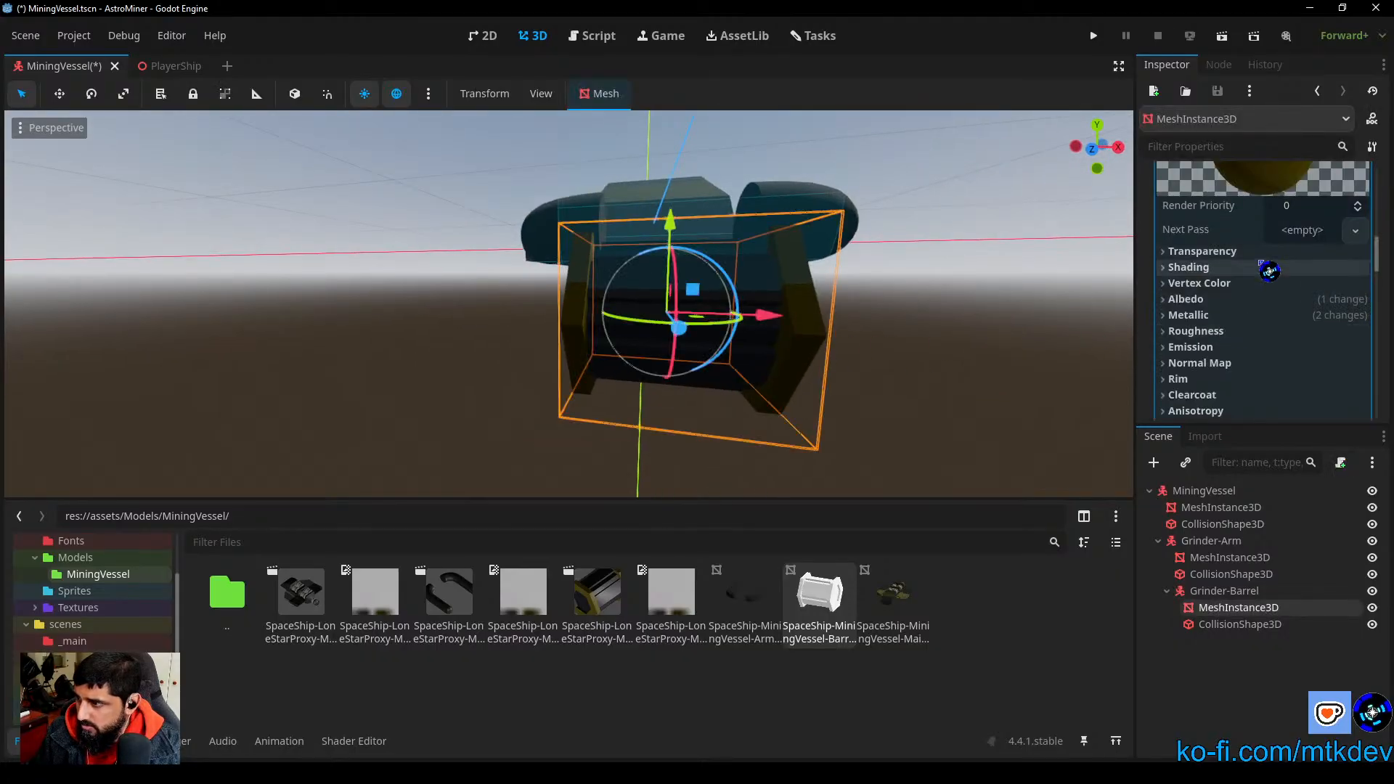
pyautogui.scroll(5, 1269, 271)
pyautogui.scroll(-3, 1282, 305)
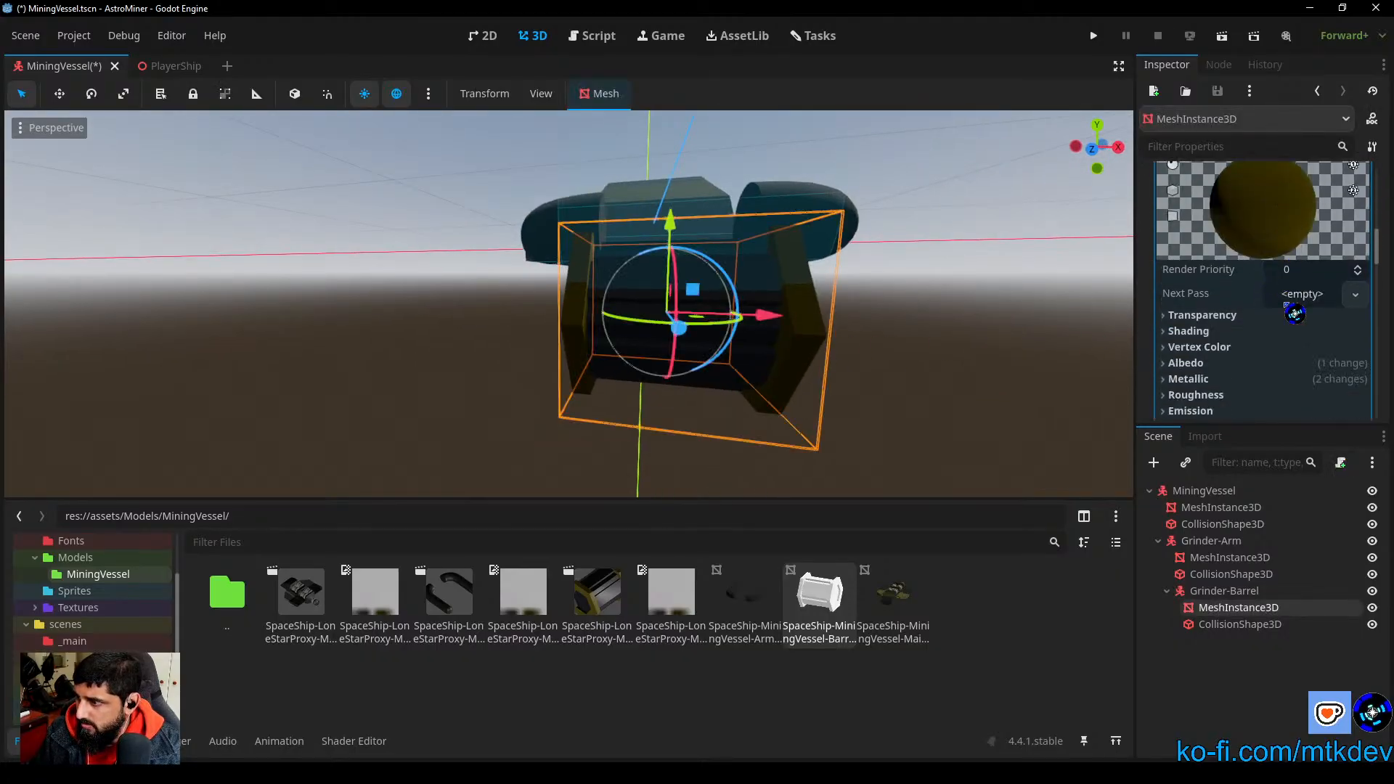
pyautogui.click(1212, 365)
pyautogui.click(1340, 382)
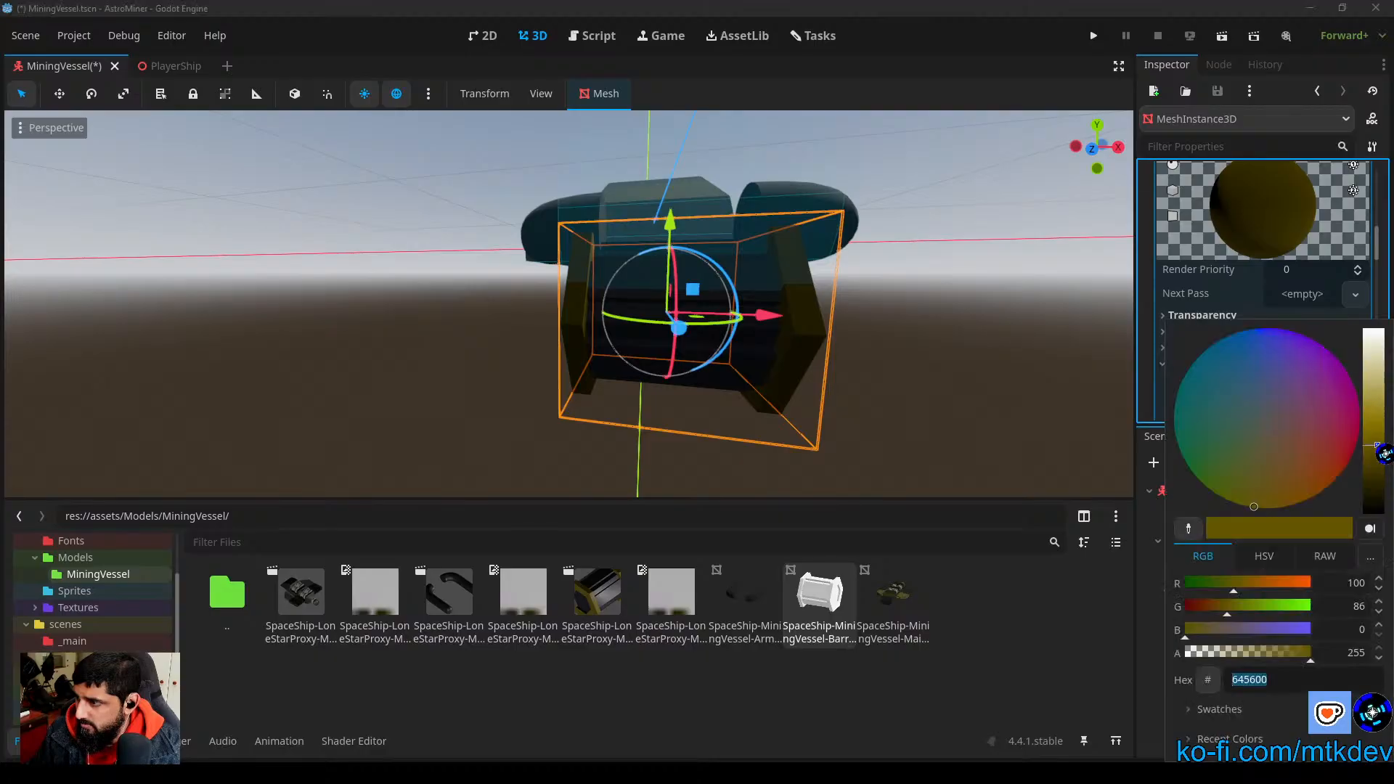
pyautogui.moveTo(1382, 451); pyautogui.dragTo(1384, 428)
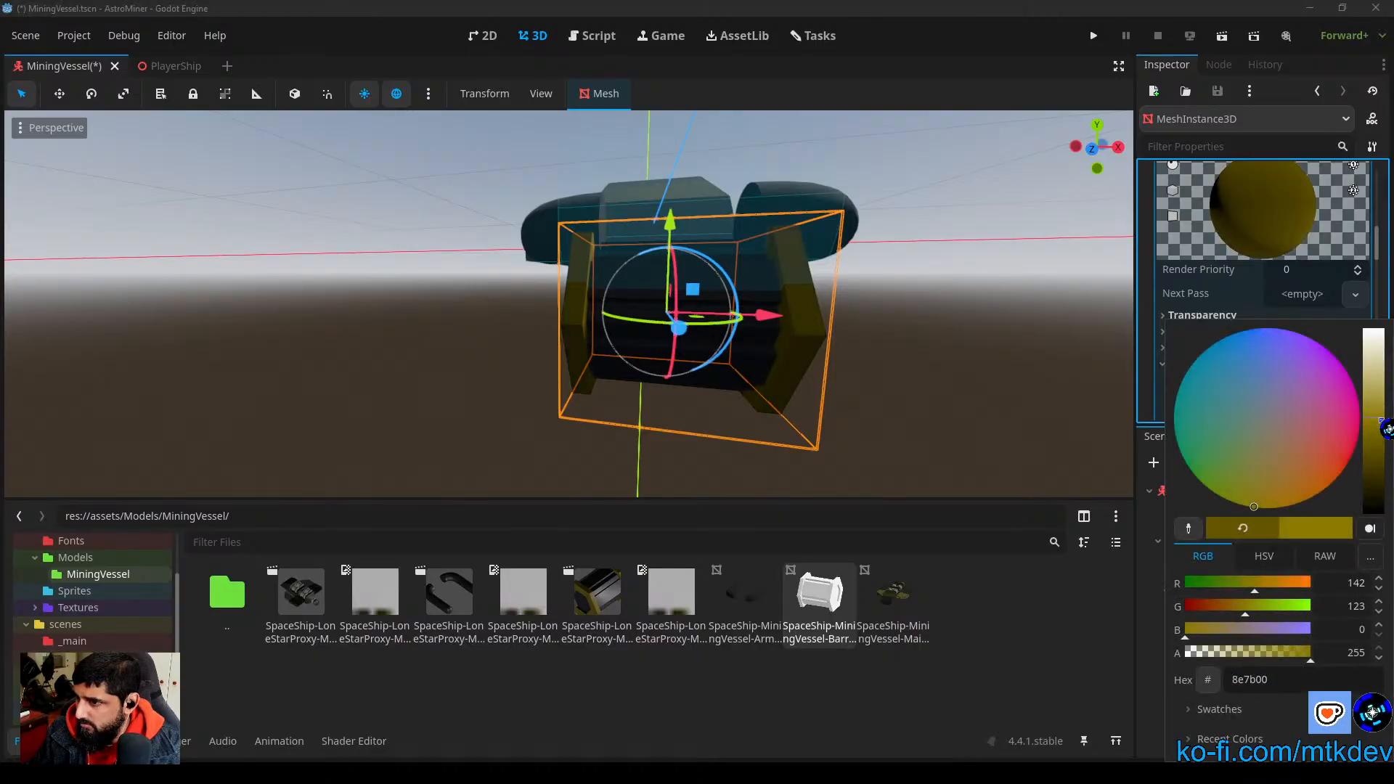
pyautogui.moveTo(1012, 404); pyautogui.dragTo(806, 395, button='middle')
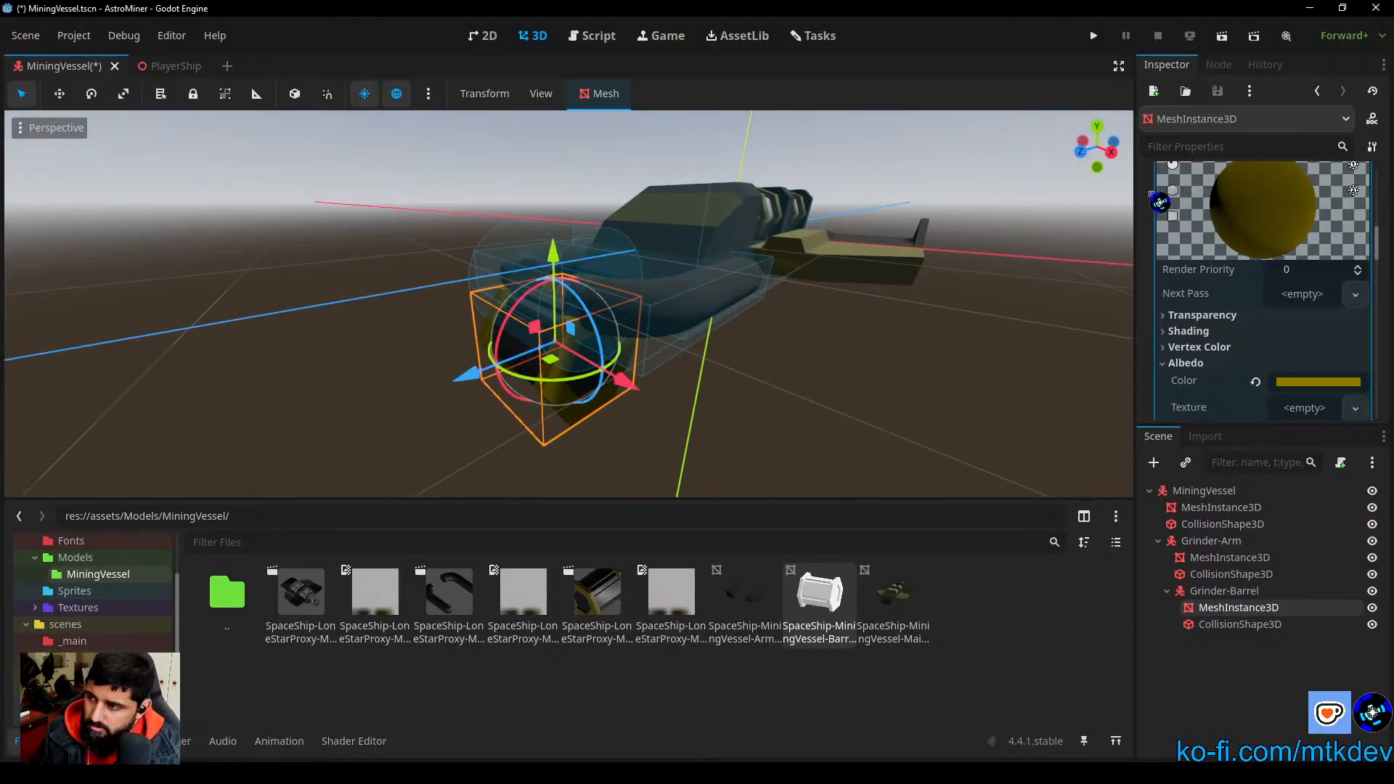
# Step: In the right orthogonal view, raise the Grinder-Barrel's mesh along Y to line up with its collision cylinder at the arm's end
pyautogui.click(1113, 156)
pyautogui.scroll(3, 582, 345)
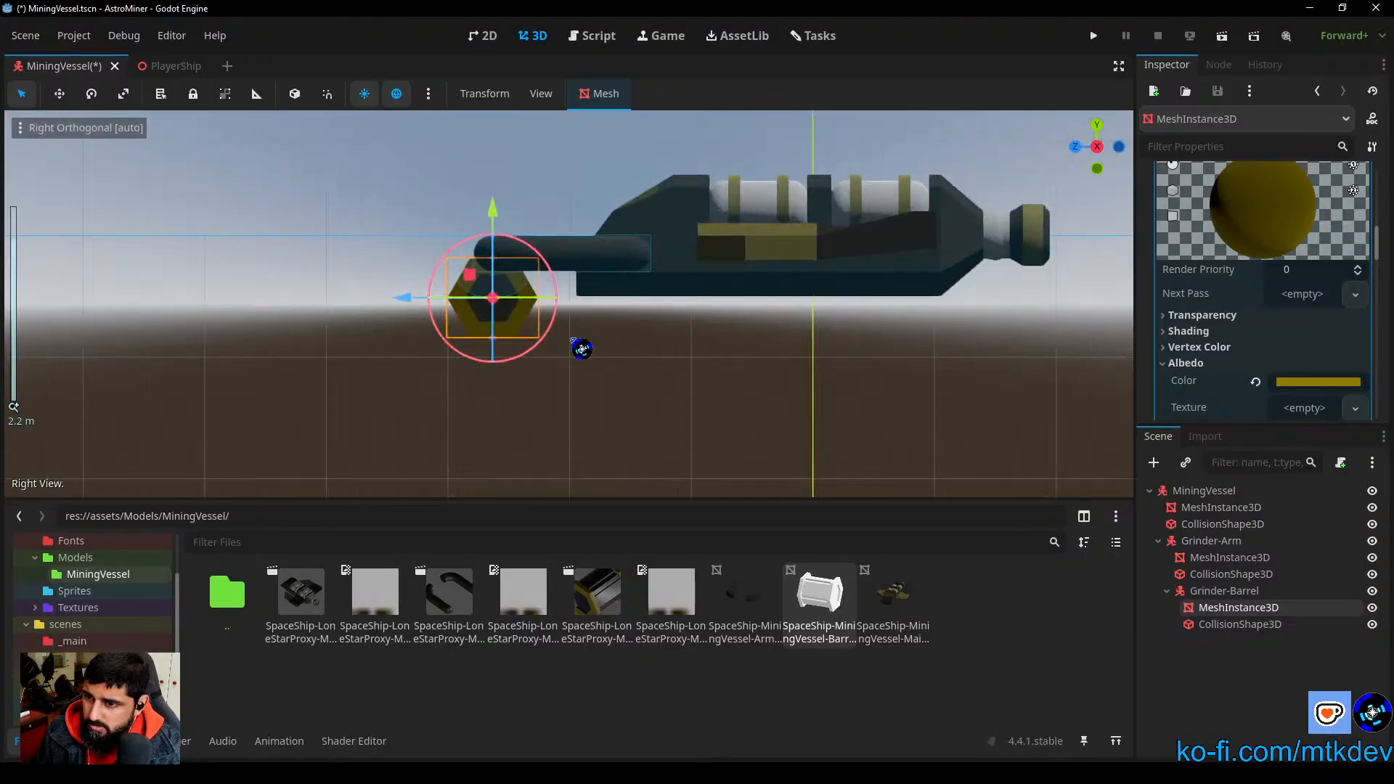
pyautogui.scroll(8, 594, 359)
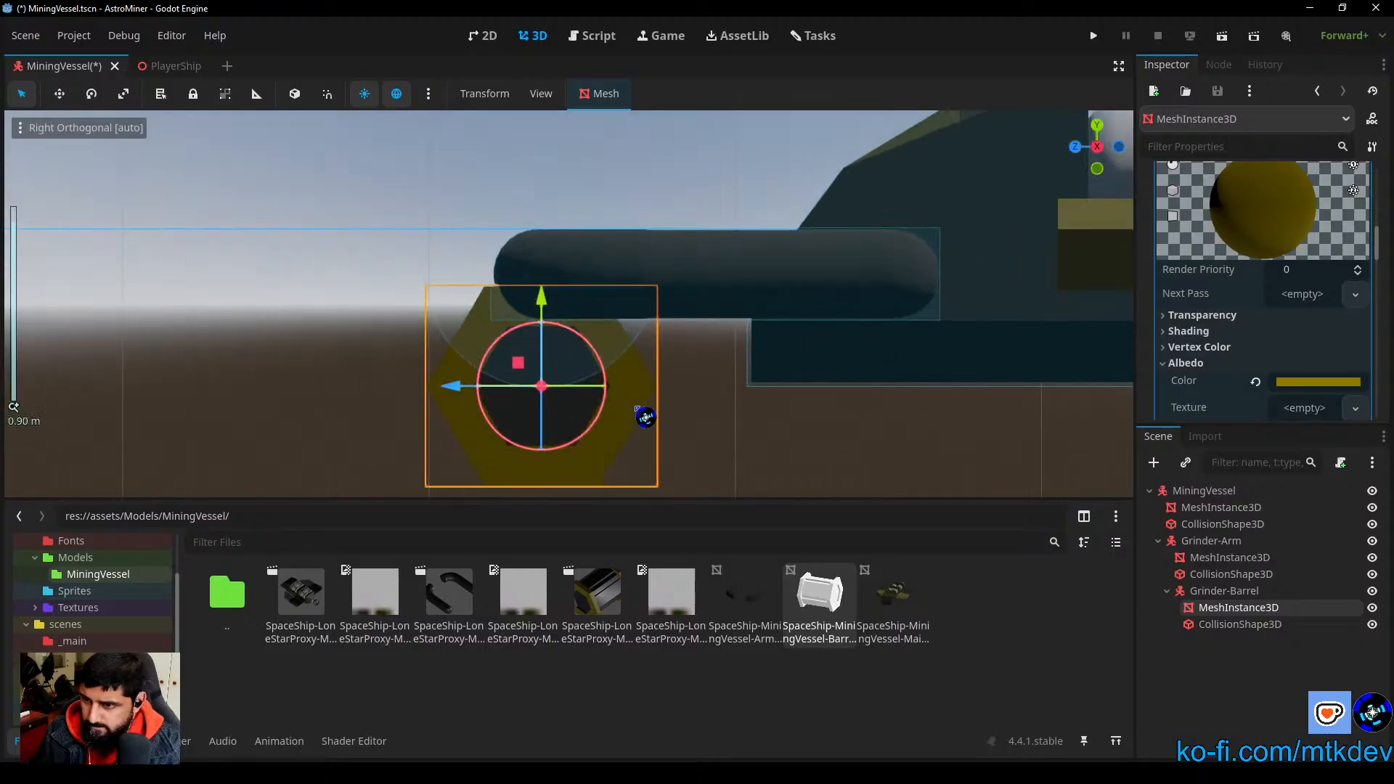
pyautogui.scroll(2, 751, 447)
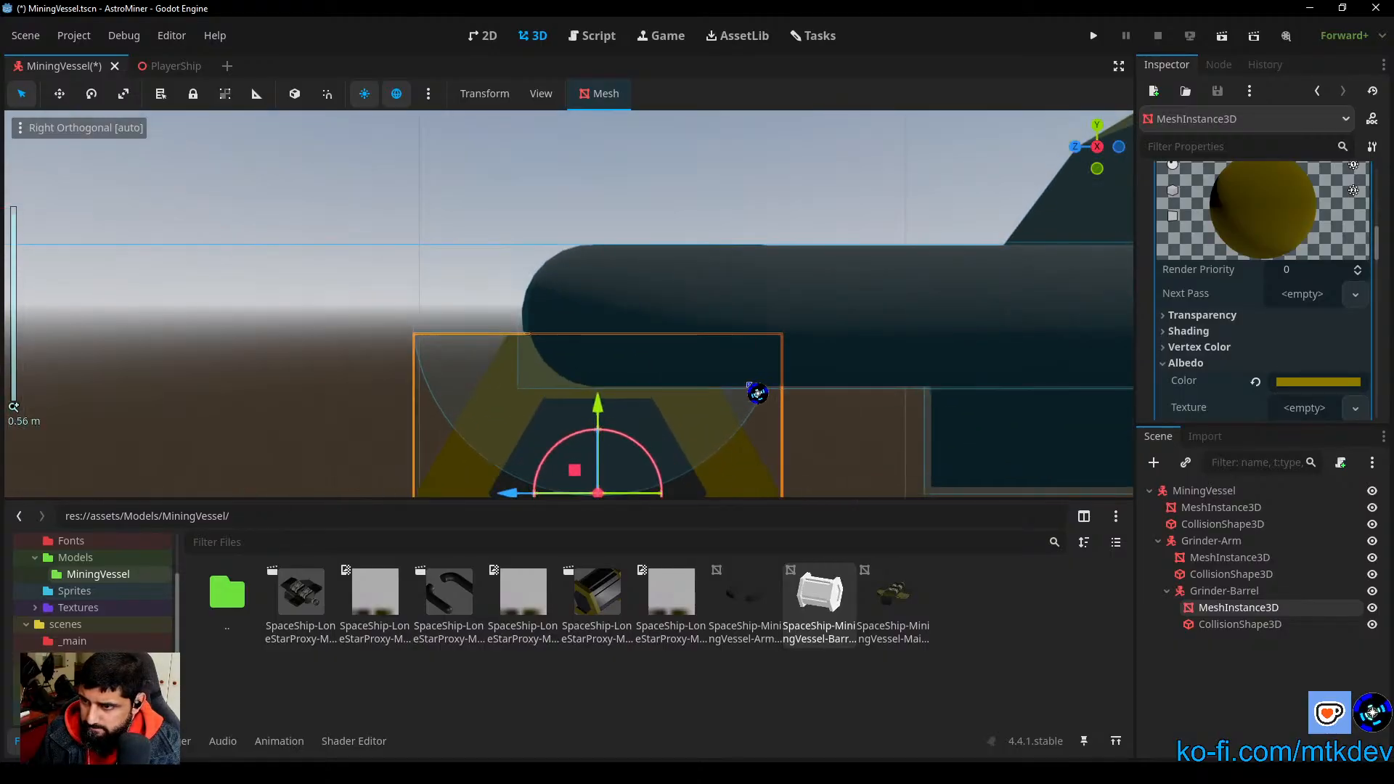
pyautogui.moveTo(599, 407); pyautogui.dragTo(617, 236)
pyautogui.scroll(5, 617, 237)
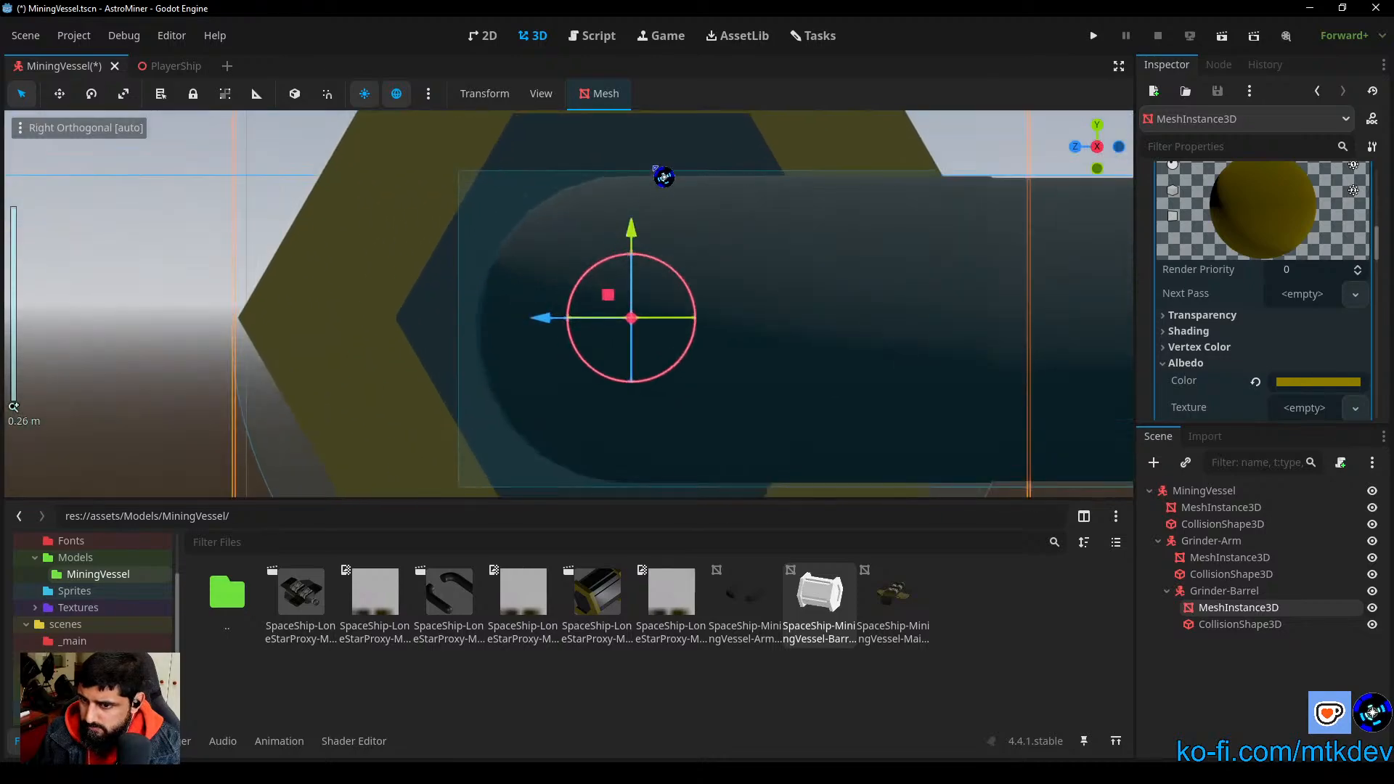
pyautogui.scroll(4, 663, 174)
pyautogui.scroll(3, 661, 439)
# Step: Examine how the barrel mesh's upper and lower edges line up with the outline of its collision cylinder
pyautogui.keyDown('shift'); pyautogui.moveTo(674, 268); pyautogui.dragTo(207, 144, button='middle'); pyautogui.keyUp('shift')
pyautogui.keyDown('shift'); pyautogui.moveTo(491, 478); pyautogui.dragTo(814, 200, button='middle'); pyautogui.keyUp('shift')
pyautogui.keyDown('shift'); pyautogui.moveTo(744, 336); pyautogui.dragTo(729, 145, button='middle'); pyautogui.keyUp('shift')
pyautogui.keyDown('shift'); pyautogui.moveTo(730, 495); pyautogui.dragTo(740, 406, button='middle'); pyautogui.keyUp('shift')
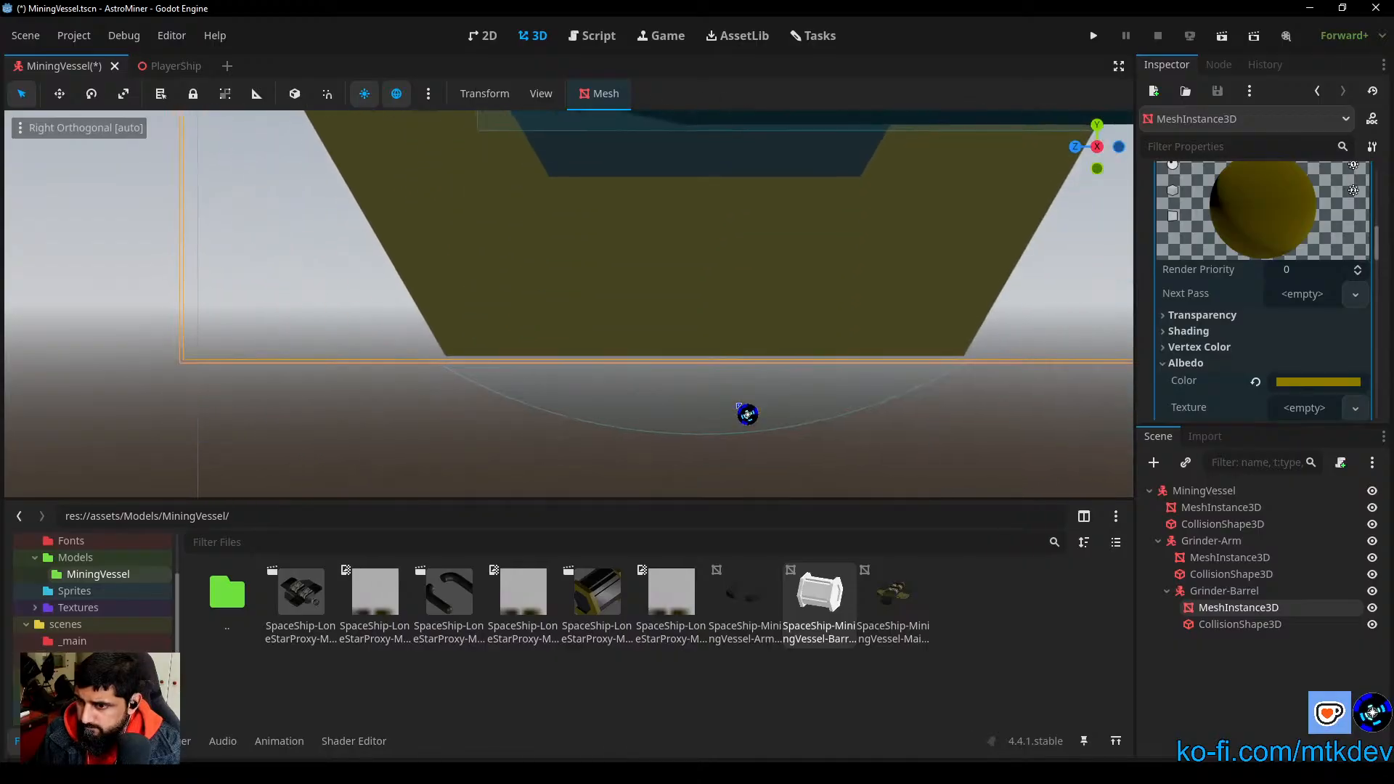
pyautogui.keyDown('shift'); pyautogui.moveTo(736, 481); pyautogui.dragTo(676, 190, button='middle'); pyautogui.keyUp('shift')
pyautogui.scroll(-4, 695, 278)
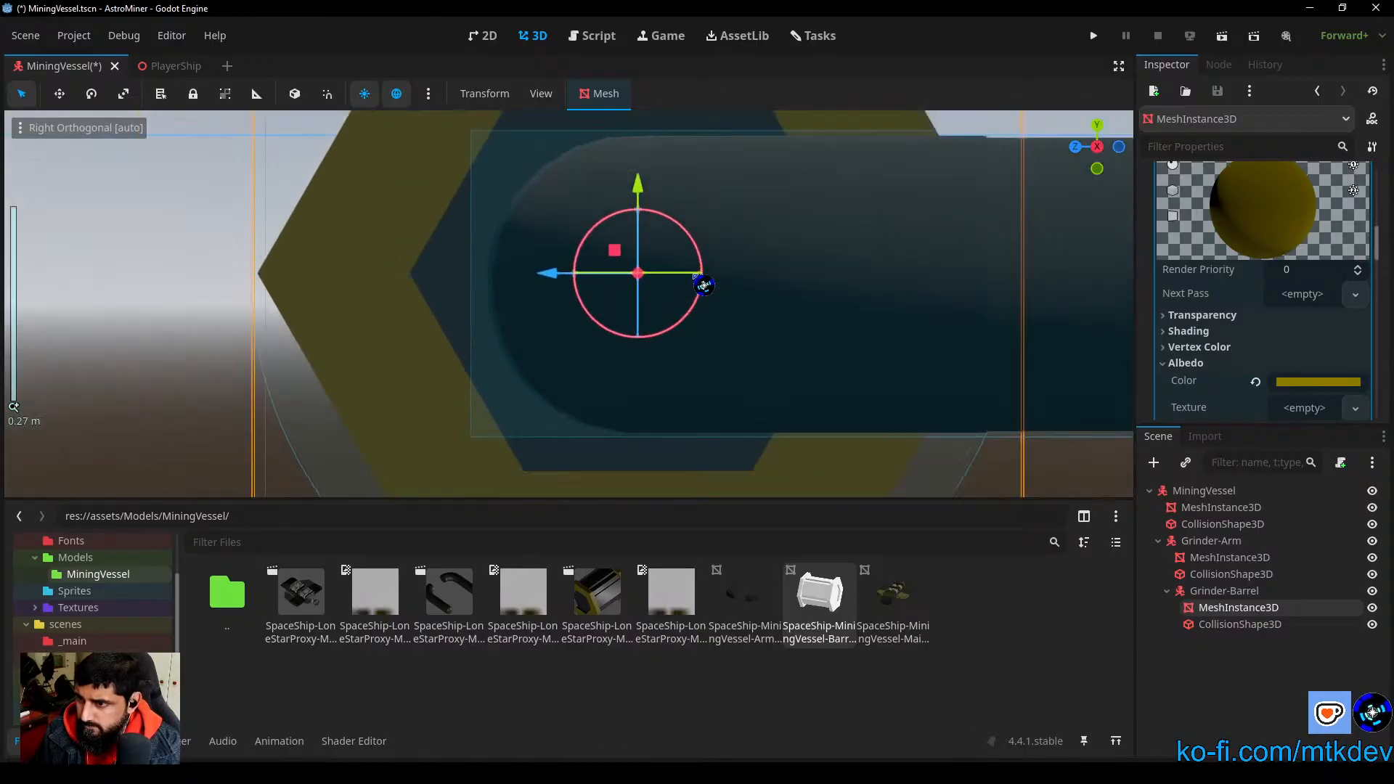
pyautogui.keyDown('shift'); pyautogui.moveTo(703, 285); pyautogui.dragTo(710, 218, button='middle'); pyautogui.keyUp('shift')
pyautogui.scroll(-1, 706, 218)
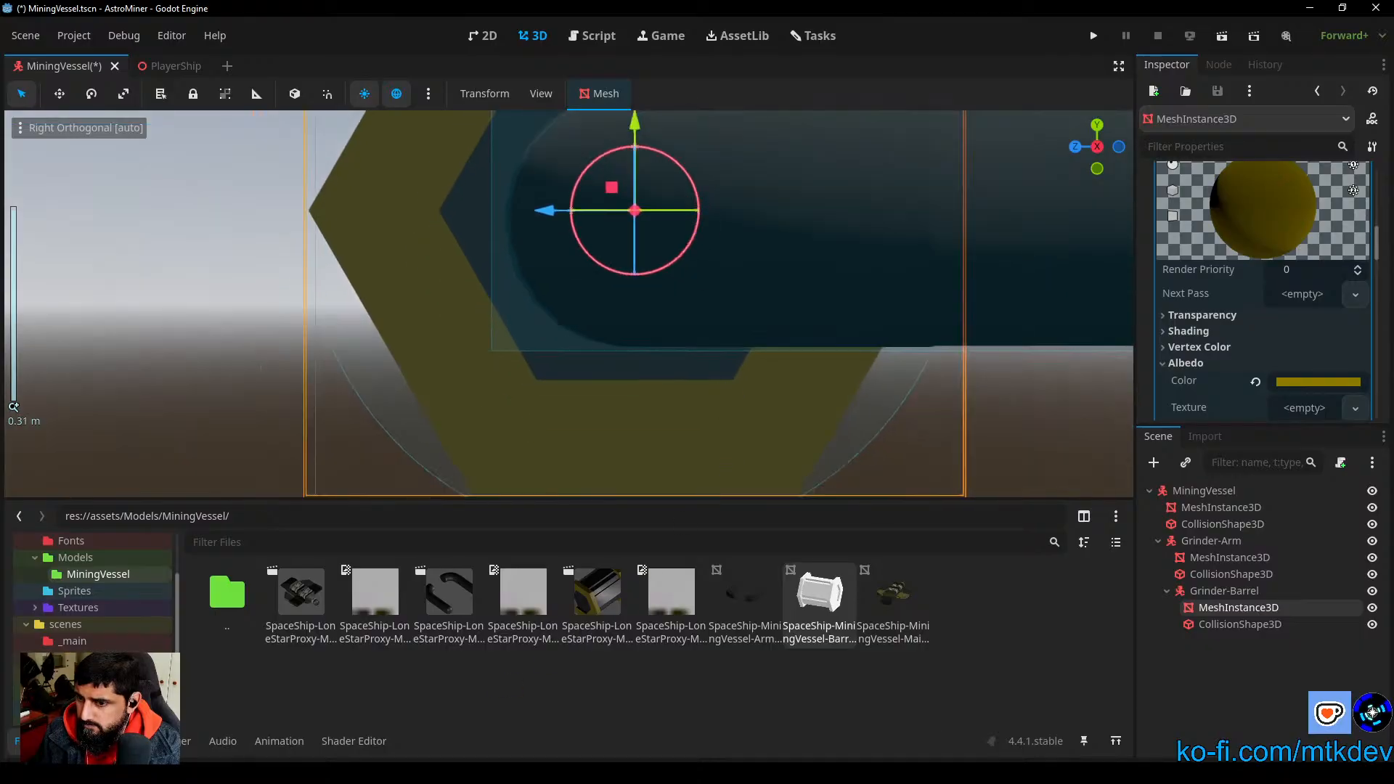
# Step: Fine-tune the Grinder-Barrel mesh's height along Y to match its collision cylinder, using an enlarged 3D viewport
pyautogui.click(43, 742)
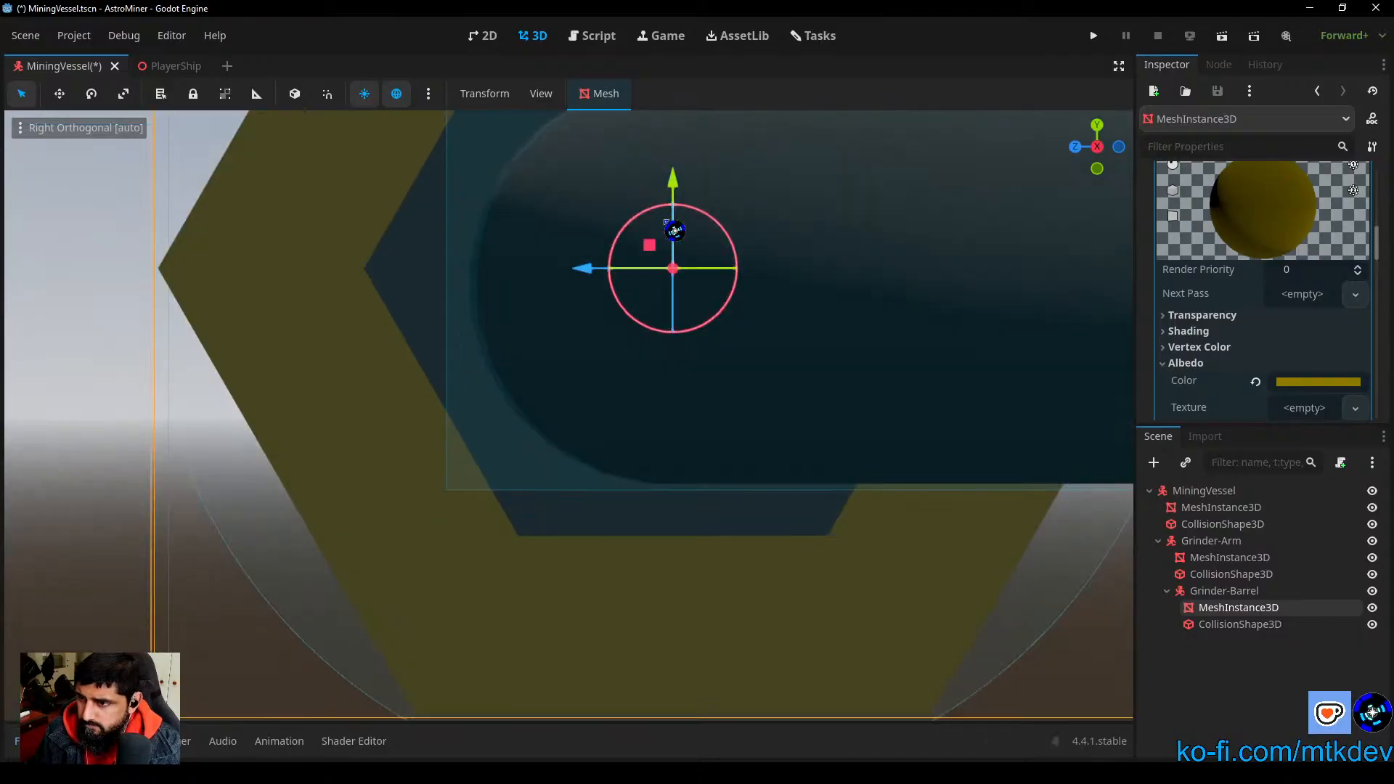
pyautogui.scroll(-1, 721, 409)
pyautogui.moveTo(658, 202); pyautogui.dragTo(663, 203)
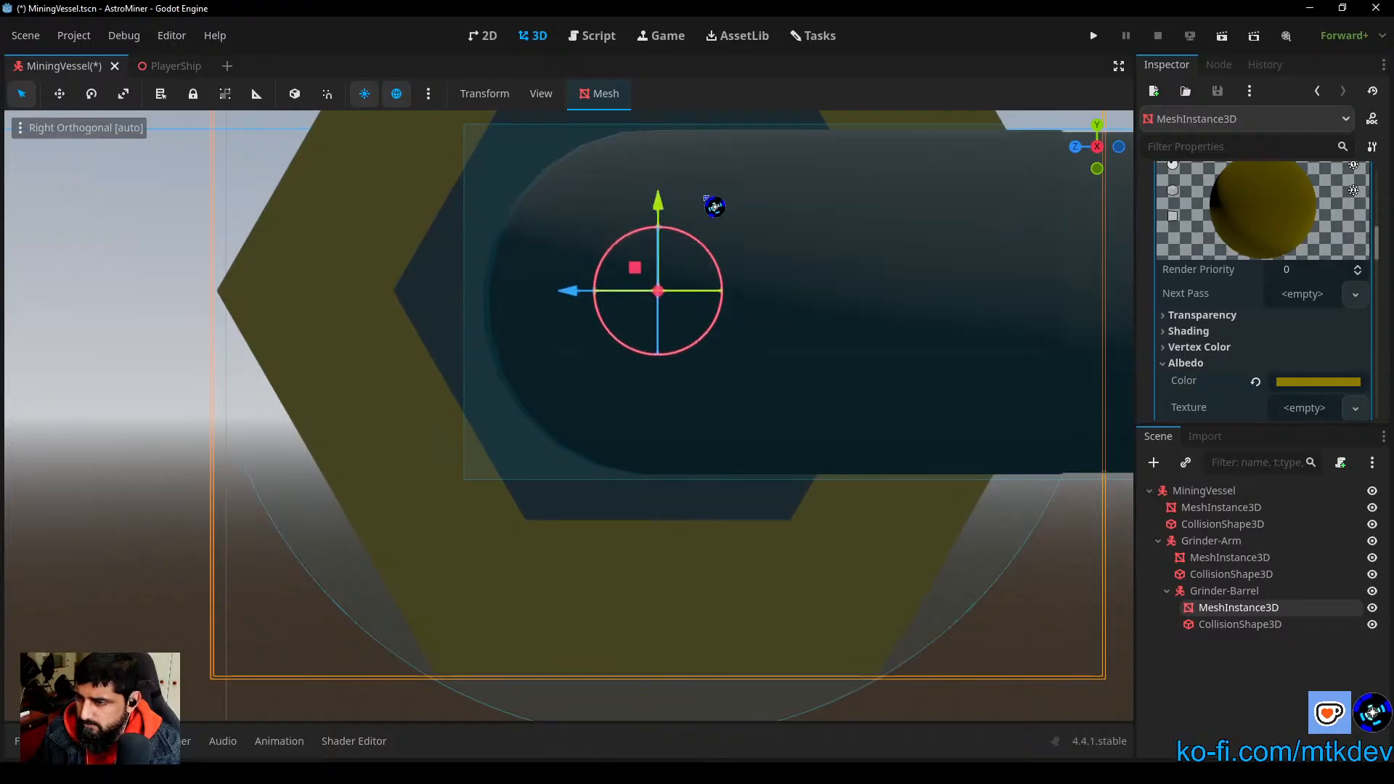
pyautogui.scroll(3, 744, 458)
pyautogui.keyDown('shift'); pyautogui.moveTo(748, 460); pyautogui.dragTo(725, 589, button='middle'); pyautogui.keyUp('shift')
pyautogui.moveTo(679, 604); pyautogui.dragTo(682, 605)
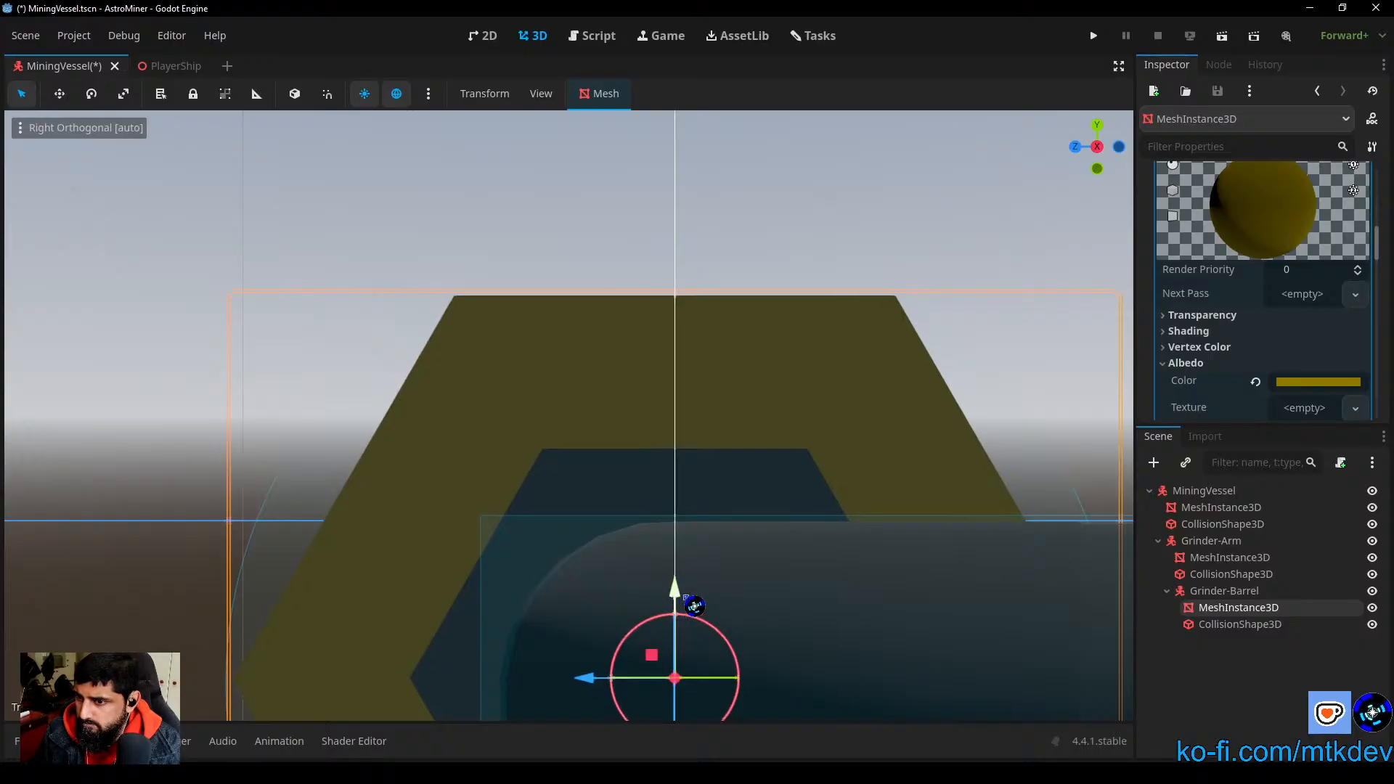
pyautogui.moveTo(702, 606); pyautogui.dragTo(703, 610)
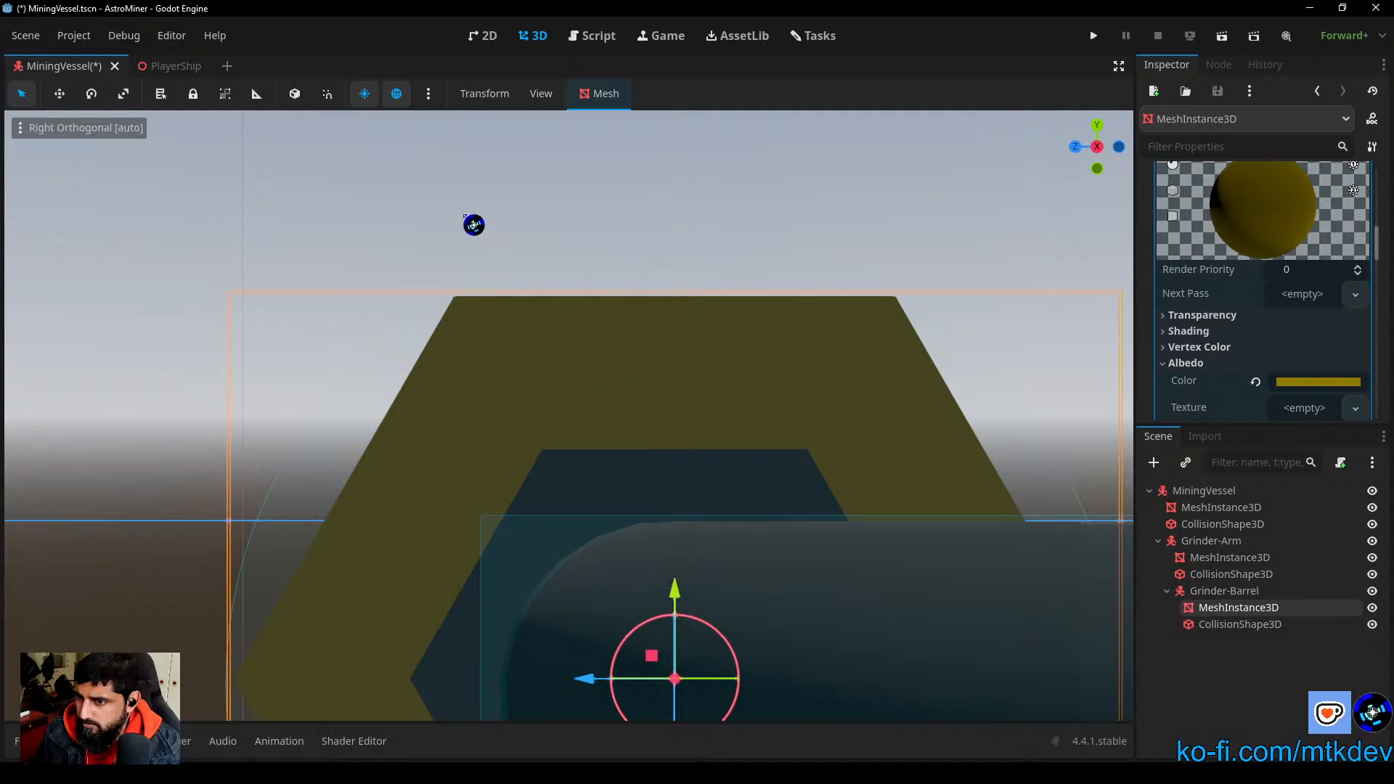
pyautogui.click(473, 224)
# Step: Move the Grinder-Barrel body forward along Z so that its pivot sits at the arm's rounded end
pyautogui.scroll(-3, 608, 478)
pyautogui.moveTo(517, 441); pyautogui.dragTo(637, 478, button='middle')
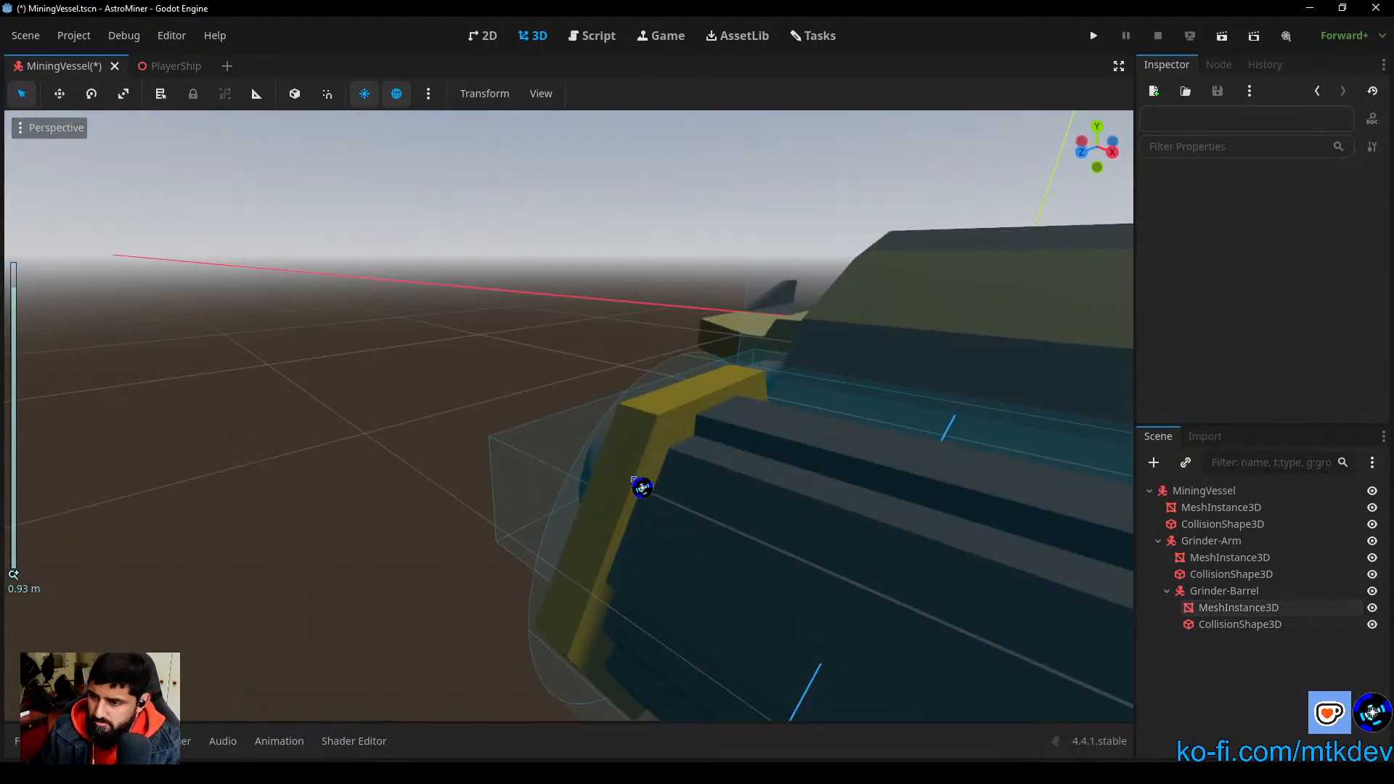
pyautogui.scroll(-16, 619, 458)
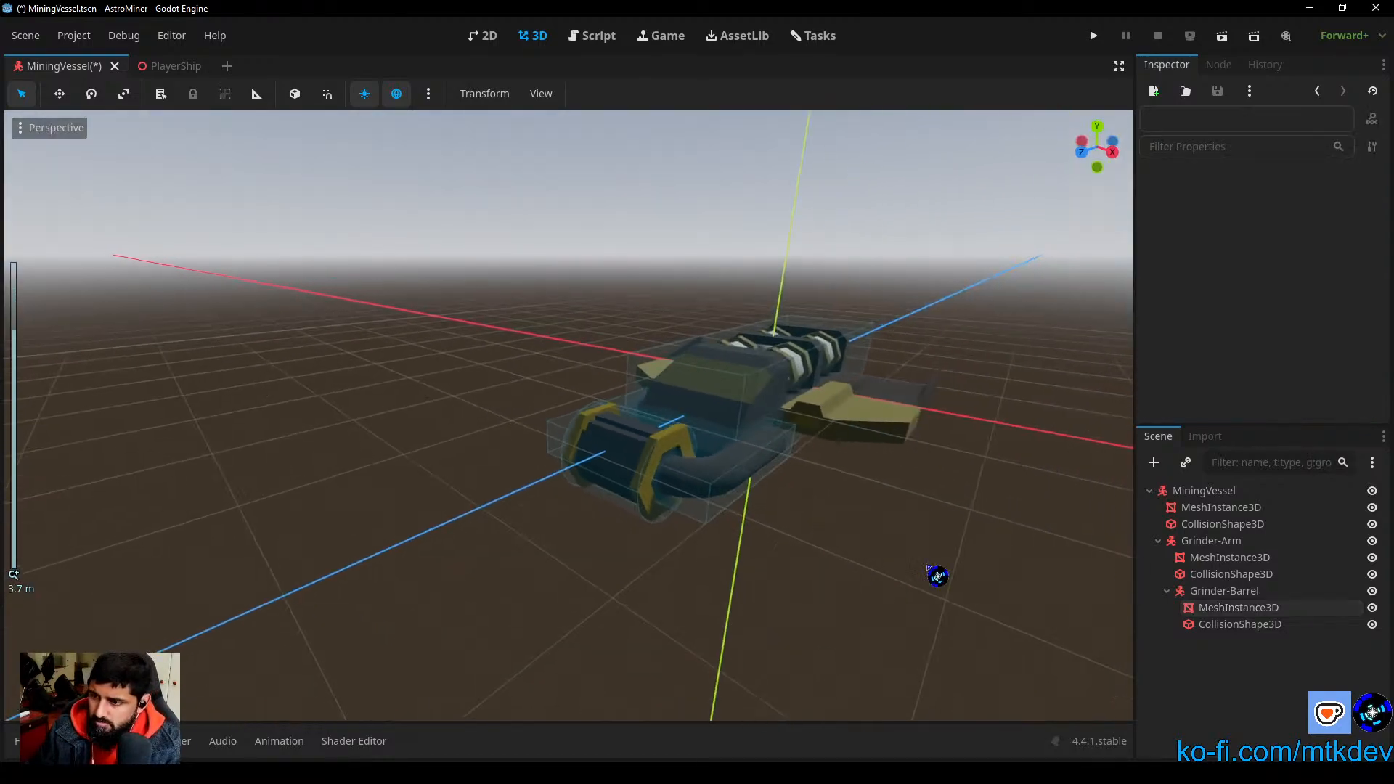
pyautogui.click(1225, 591)
pyautogui.moveTo(820, 597); pyautogui.dragTo(717, 454, button='middle')
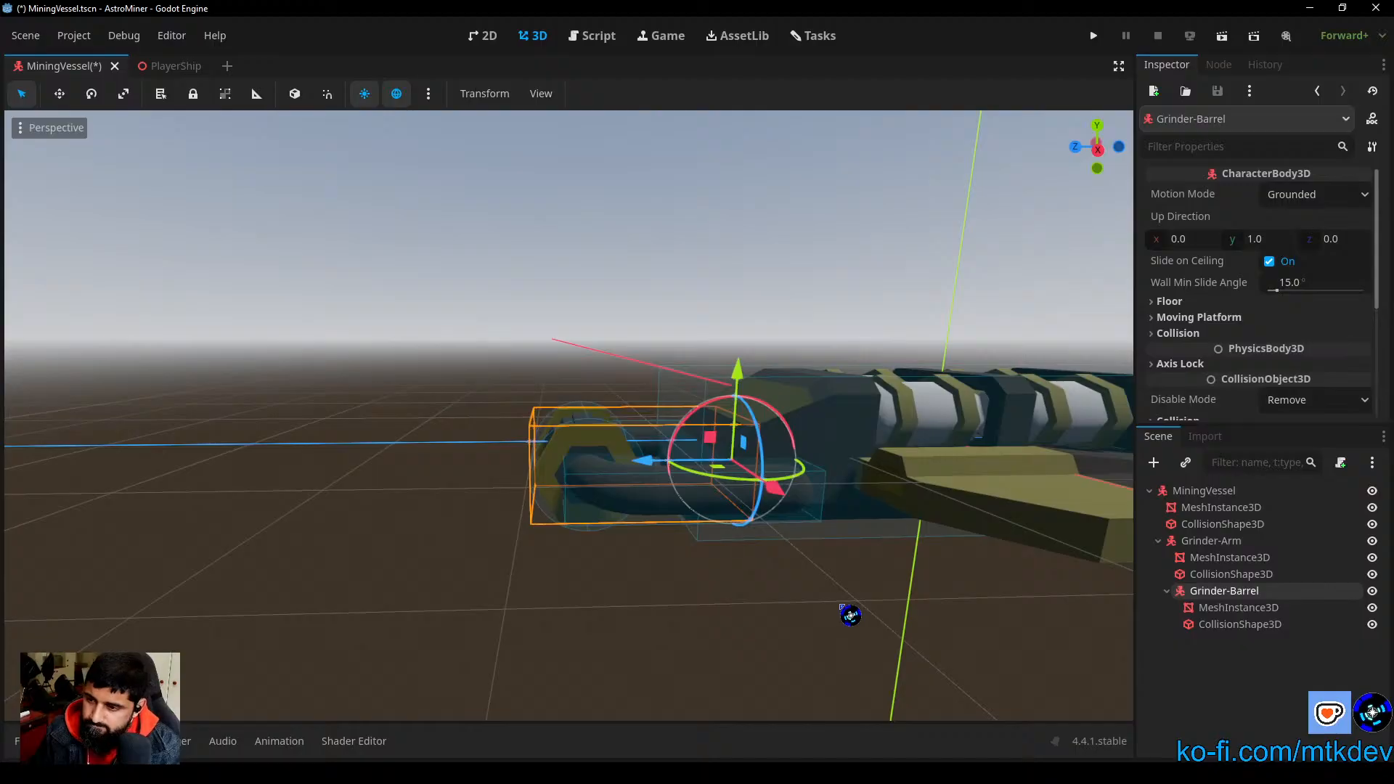
pyautogui.scroll(4, 779, 608)
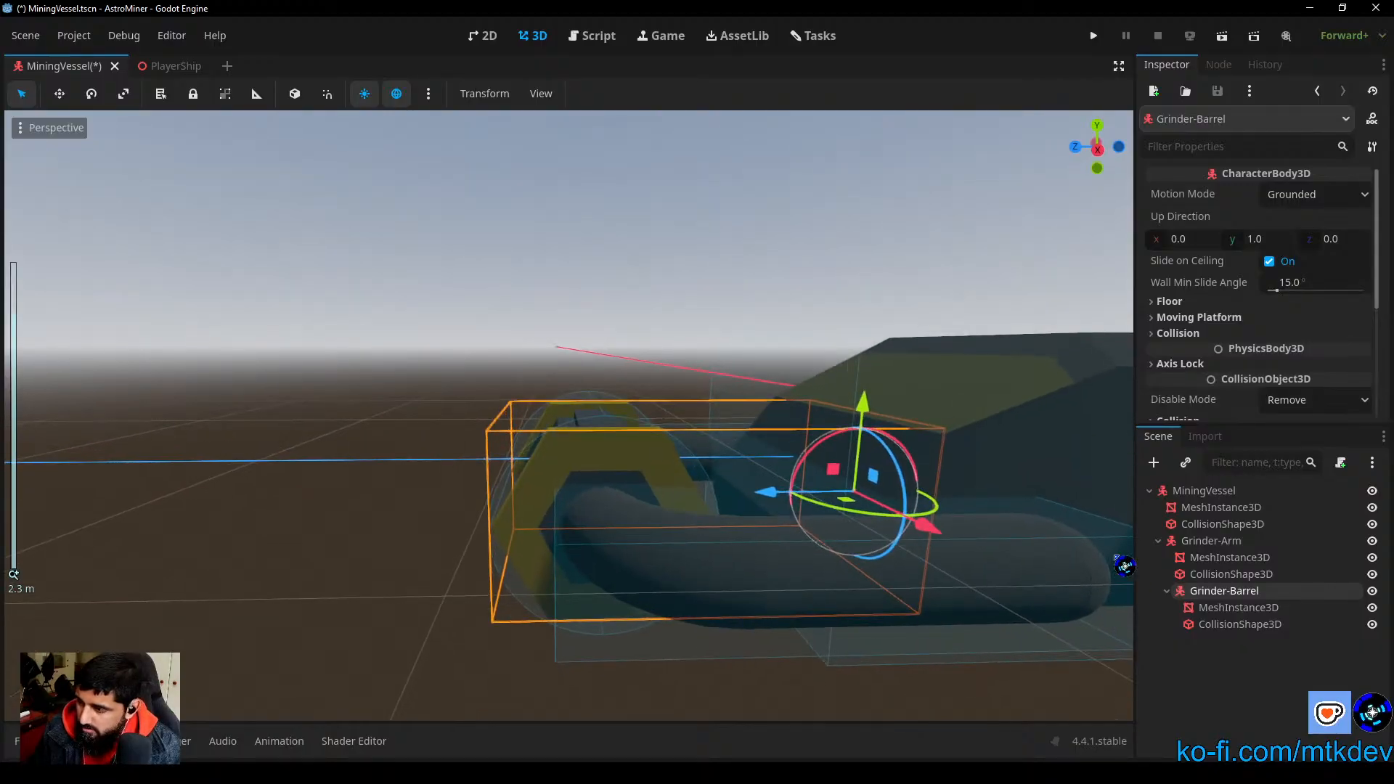
pyautogui.moveTo(828, 464); pyautogui.dragTo(803, 450)
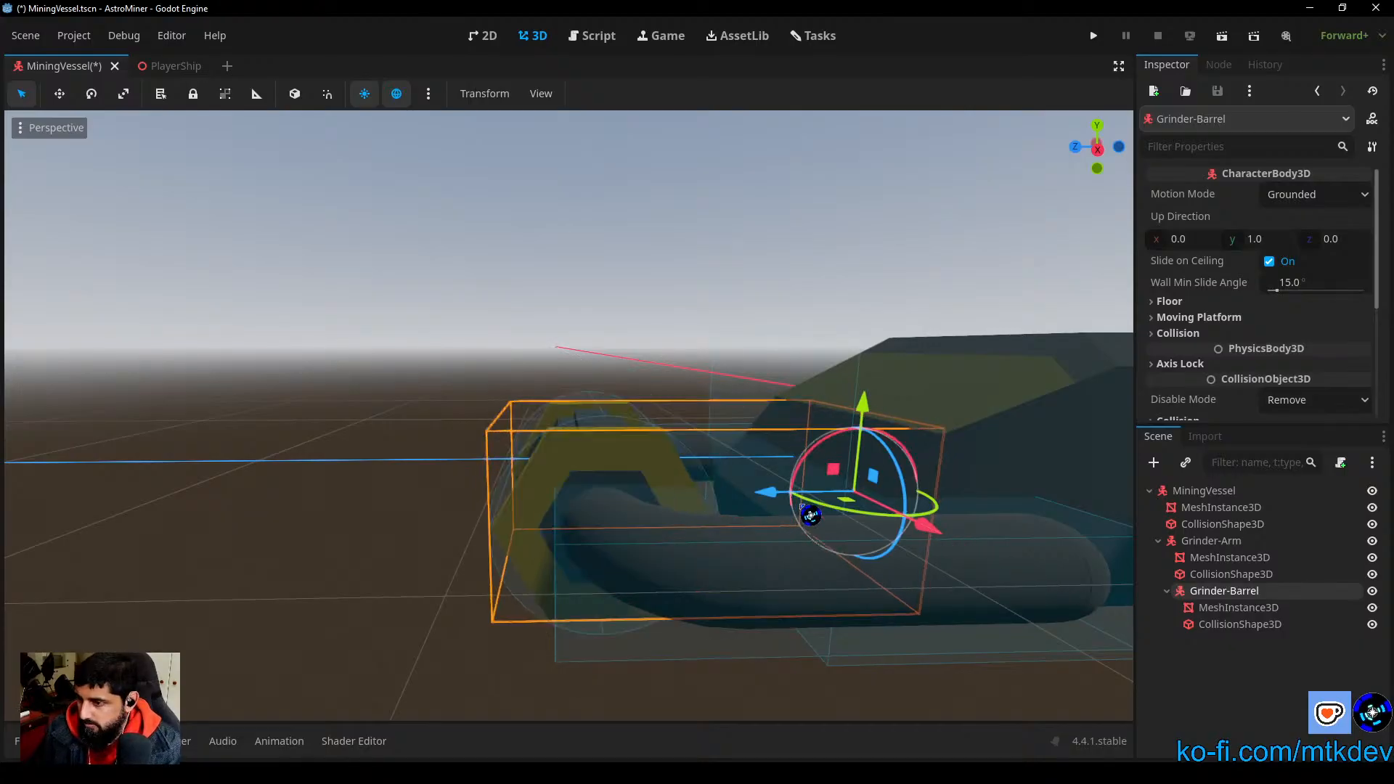
pyautogui.moveTo(775, 502); pyautogui.dragTo(570, 520)
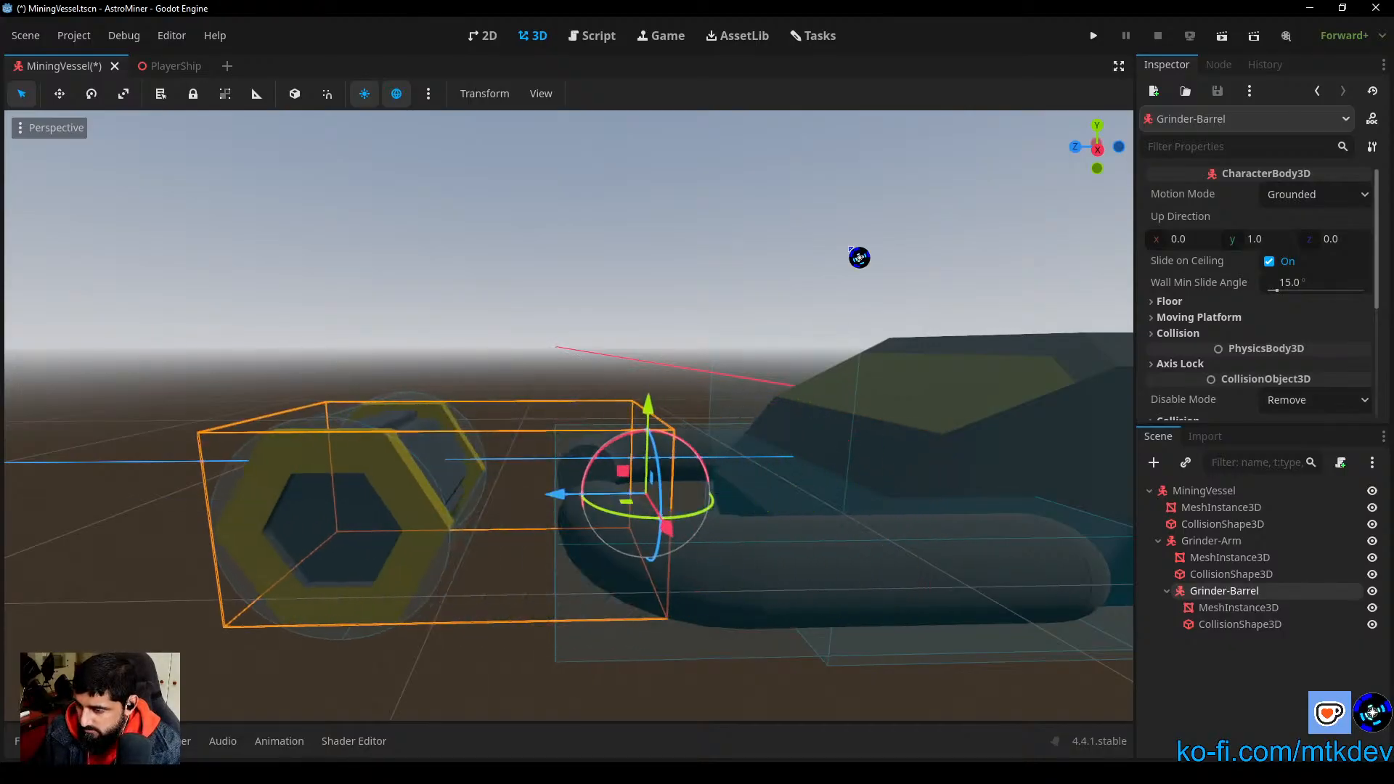
pyautogui.click(1099, 151)
pyautogui.scroll(4, 700, 504)
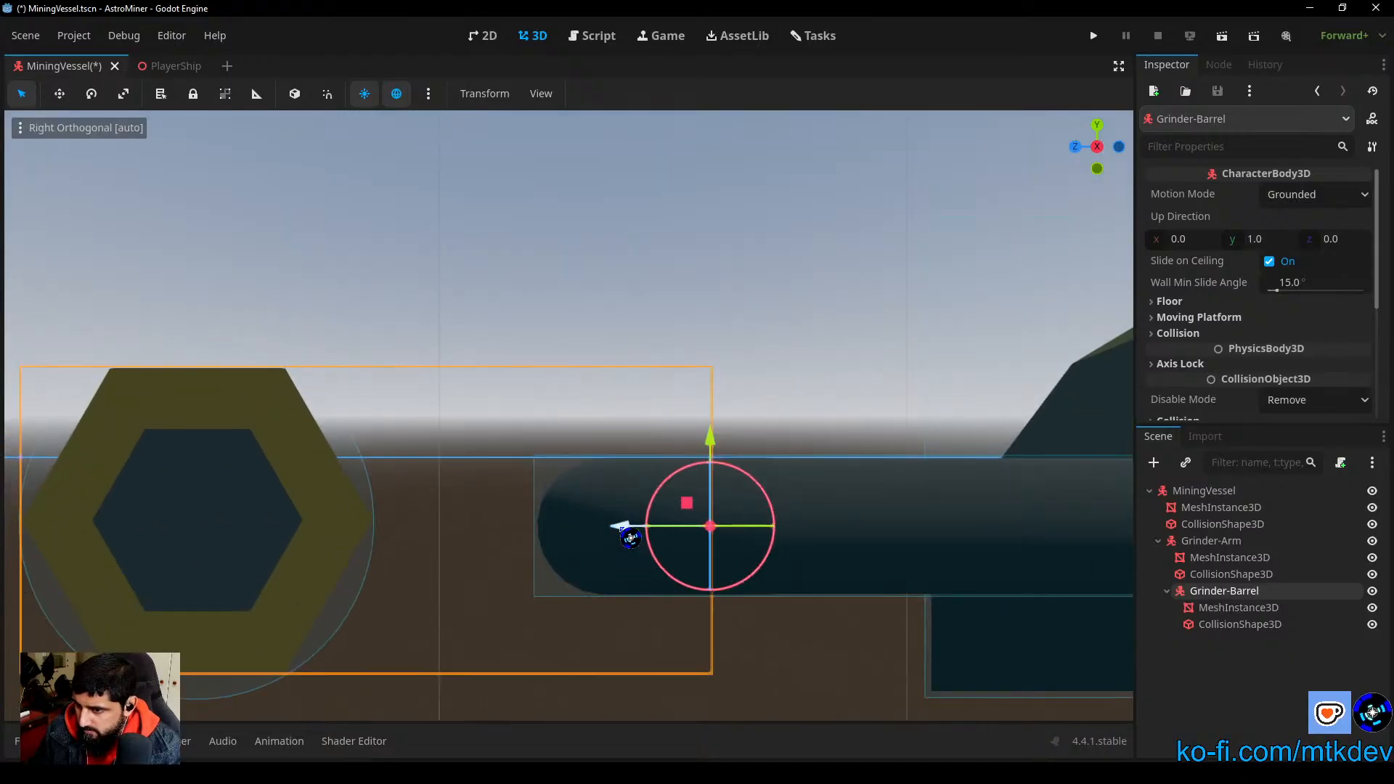
pyautogui.moveTo(623, 529); pyautogui.dragTo(508, 548)
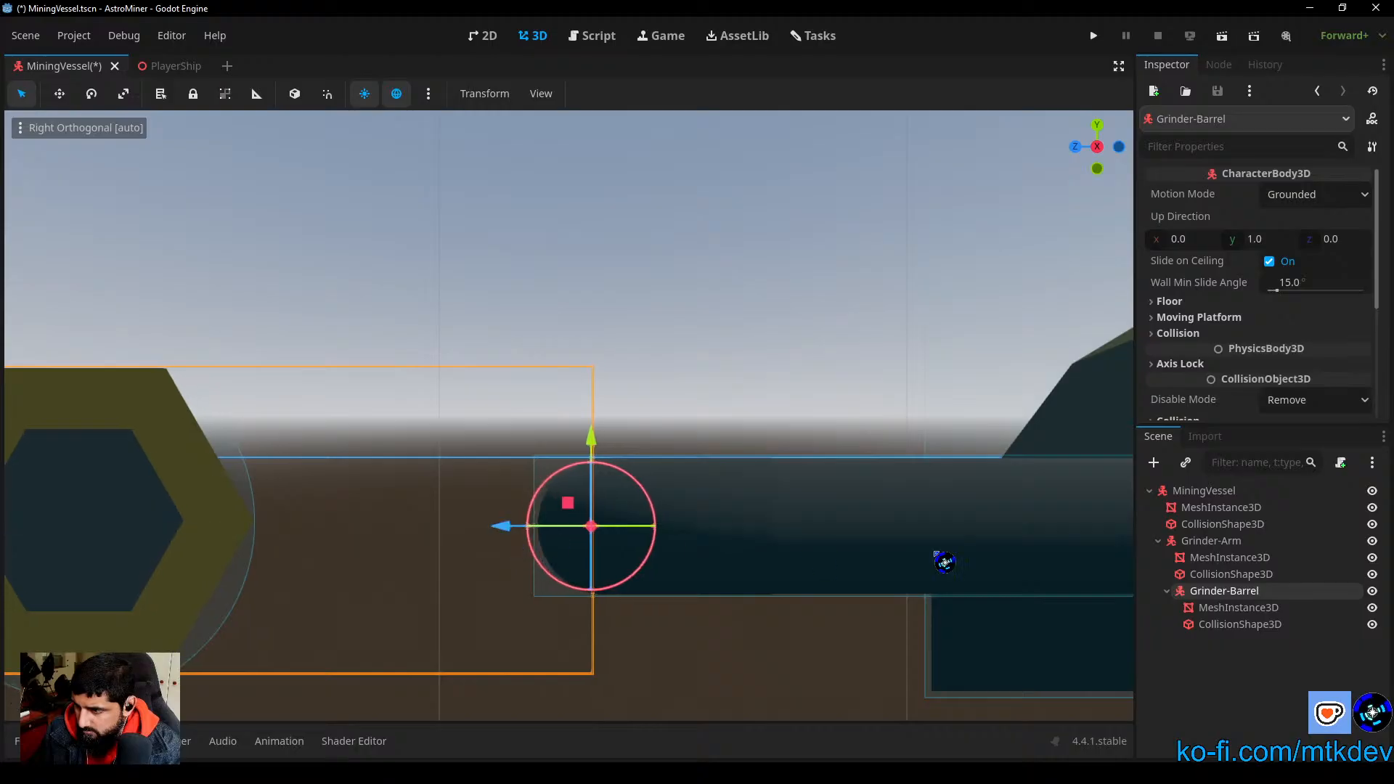
# Step: Move the barrel's mesh and collision shape together back along Z to the arm's rounded end
pyautogui.click(1243, 610)
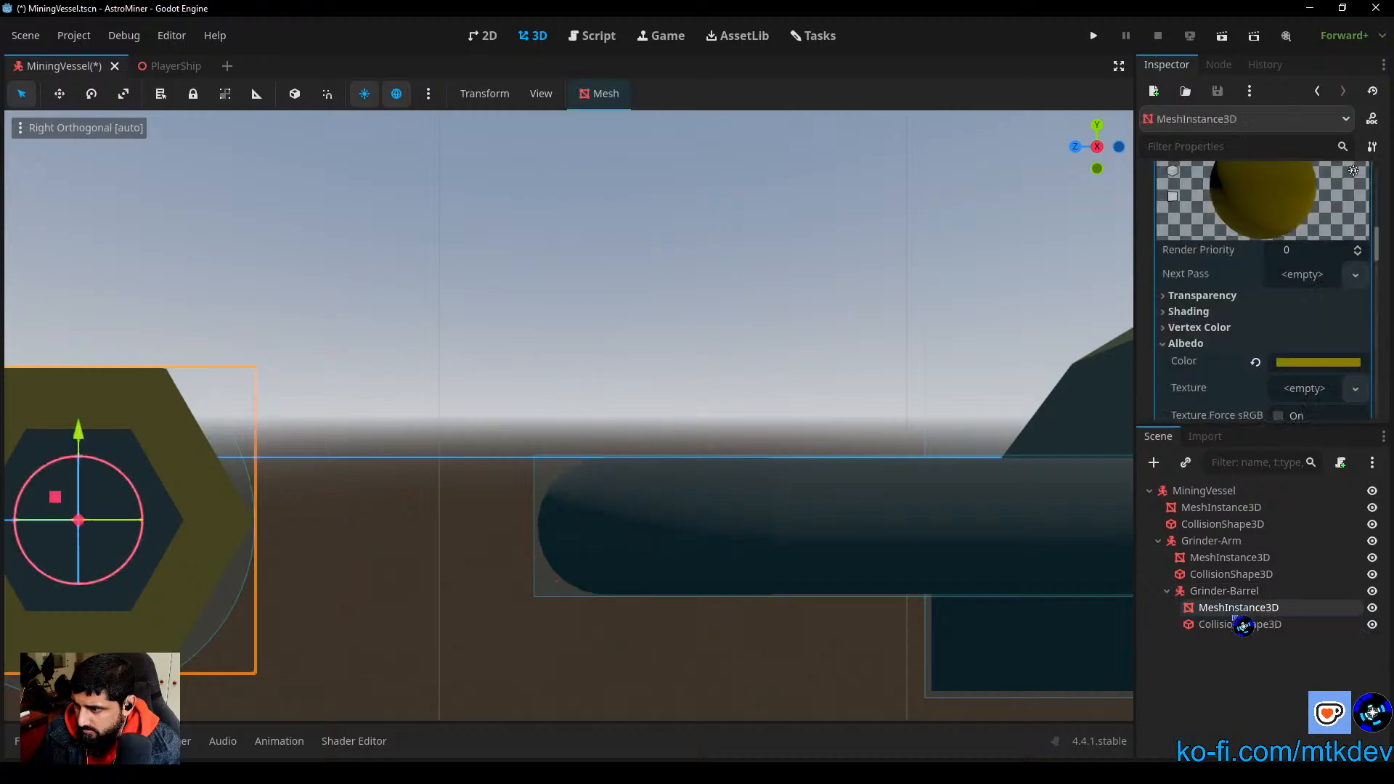
pyautogui.keyDown('ctrl'); pyautogui.click(1238, 626); pyautogui.keyUp('ctrl')
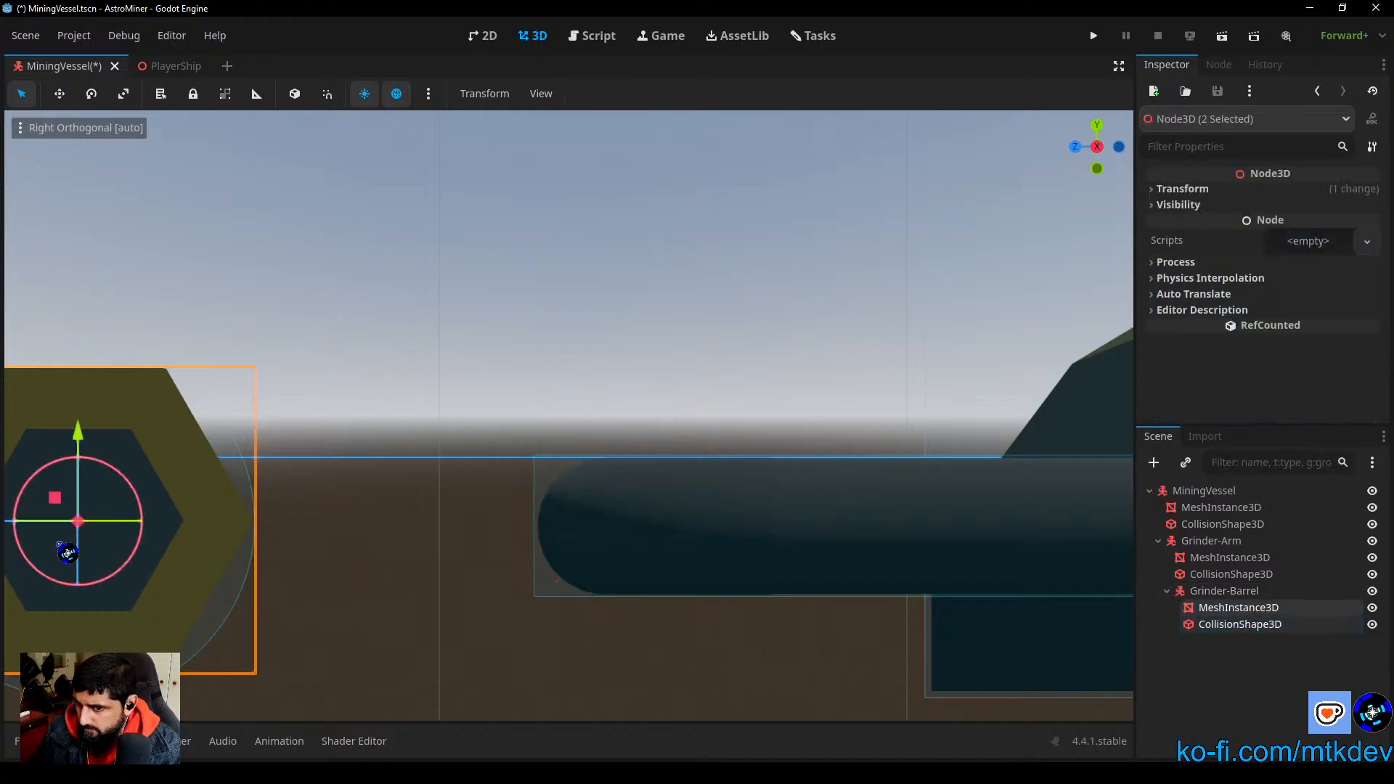
pyautogui.scroll(-4, 339, 591)
pyautogui.moveTo(120, 497); pyautogui.dragTo(512, 510)
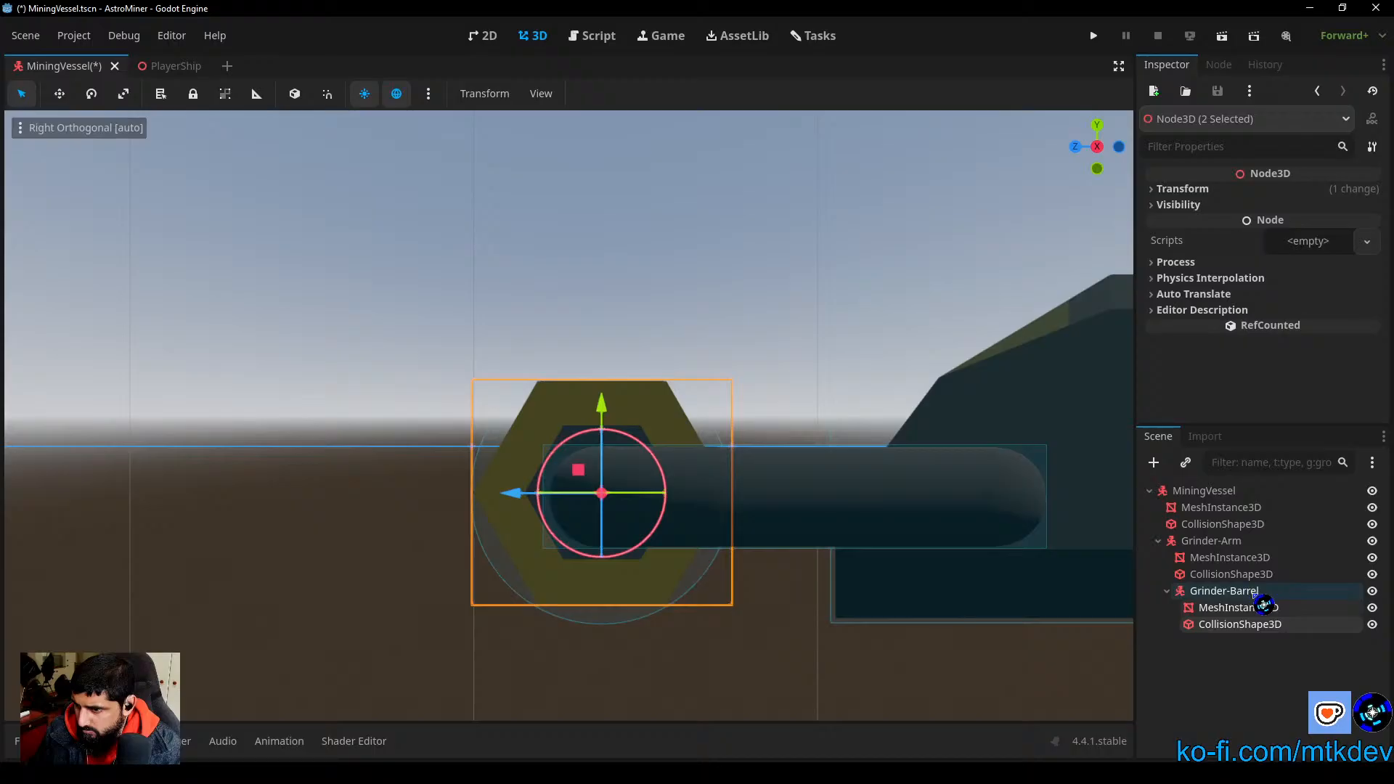
# Step: Nudge the barrel's mesh and collision shape together forward along Z to center them on the Grinder-Barrel's pivot
pyautogui.click(1255, 592)
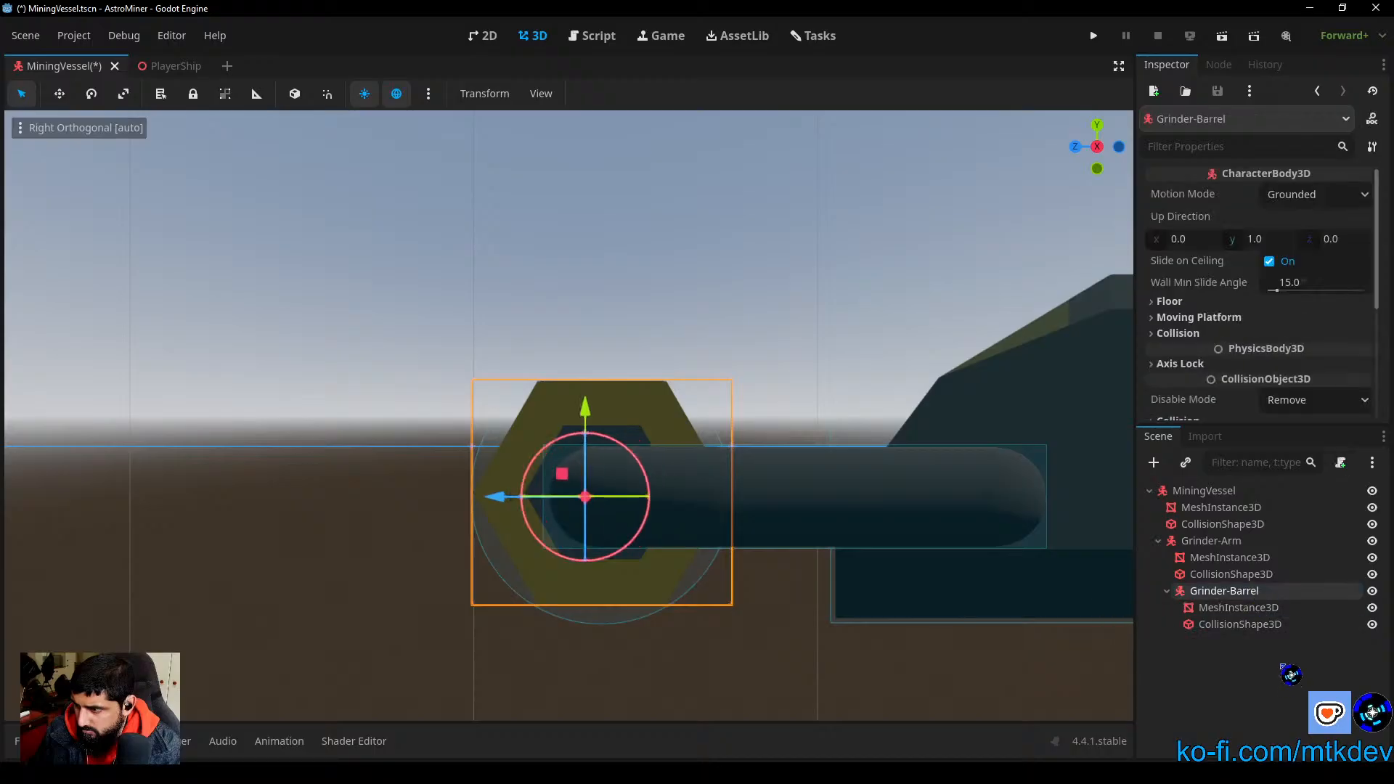
pyautogui.click(1241, 608)
pyautogui.keyDown('shift'); pyautogui.click(1244, 625); pyautogui.keyUp('shift')
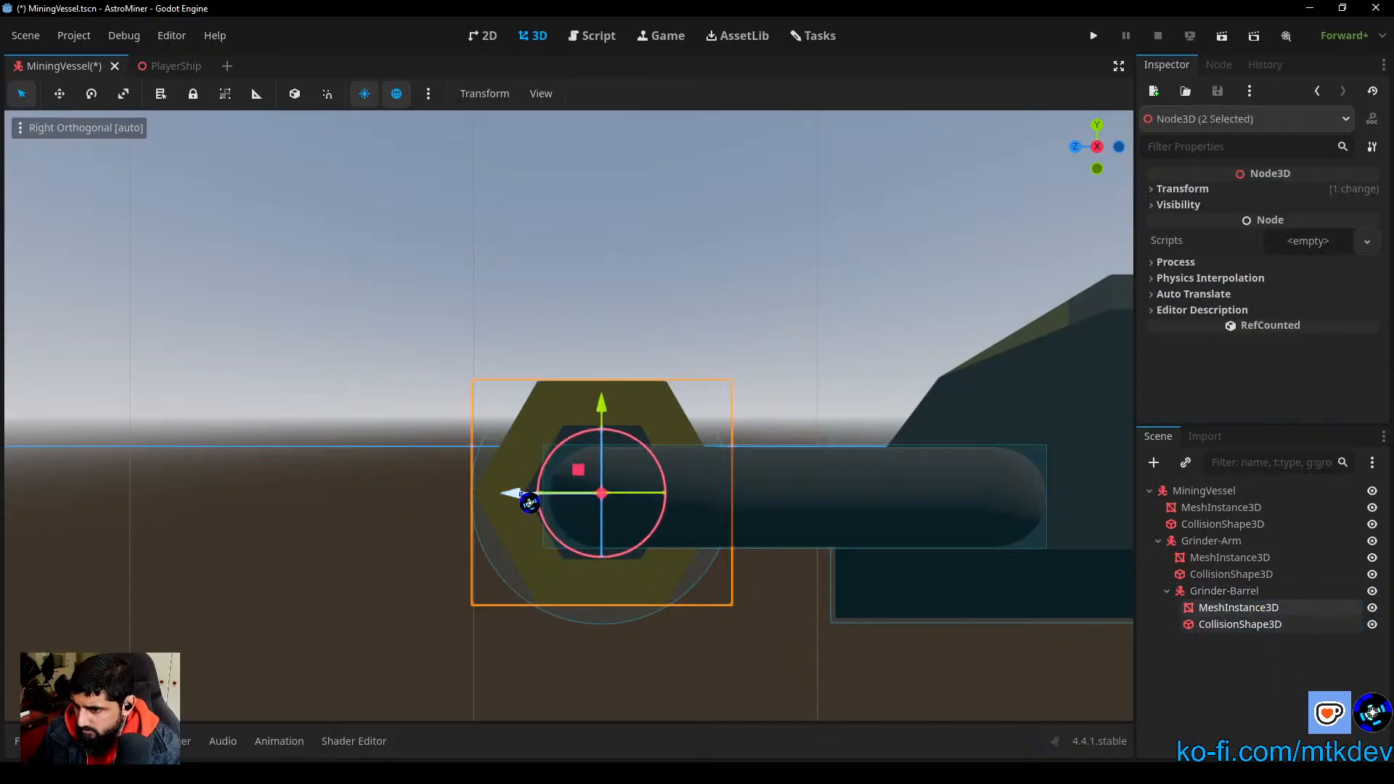
pyautogui.moveTo(530, 503); pyautogui.dragTo(526, 503)
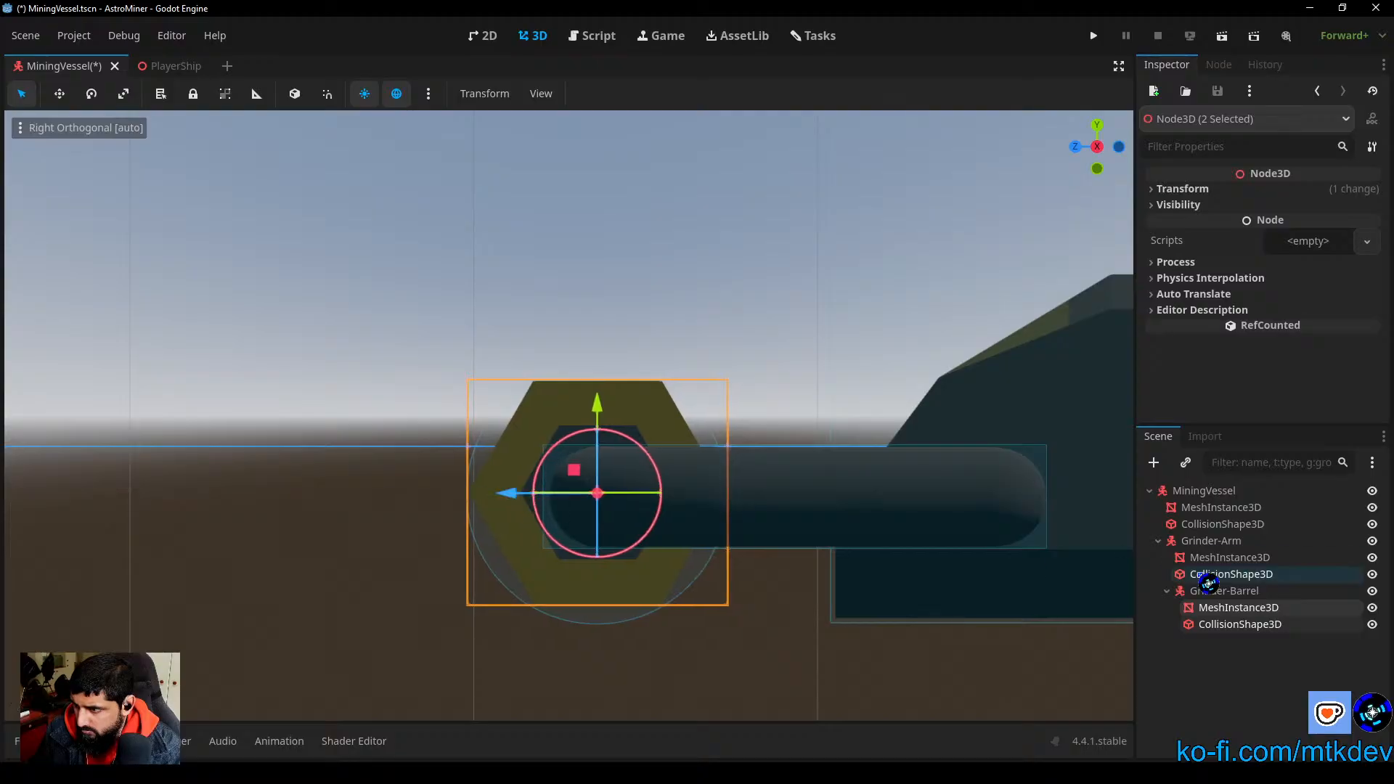
pyautogui.click(1239, 591)
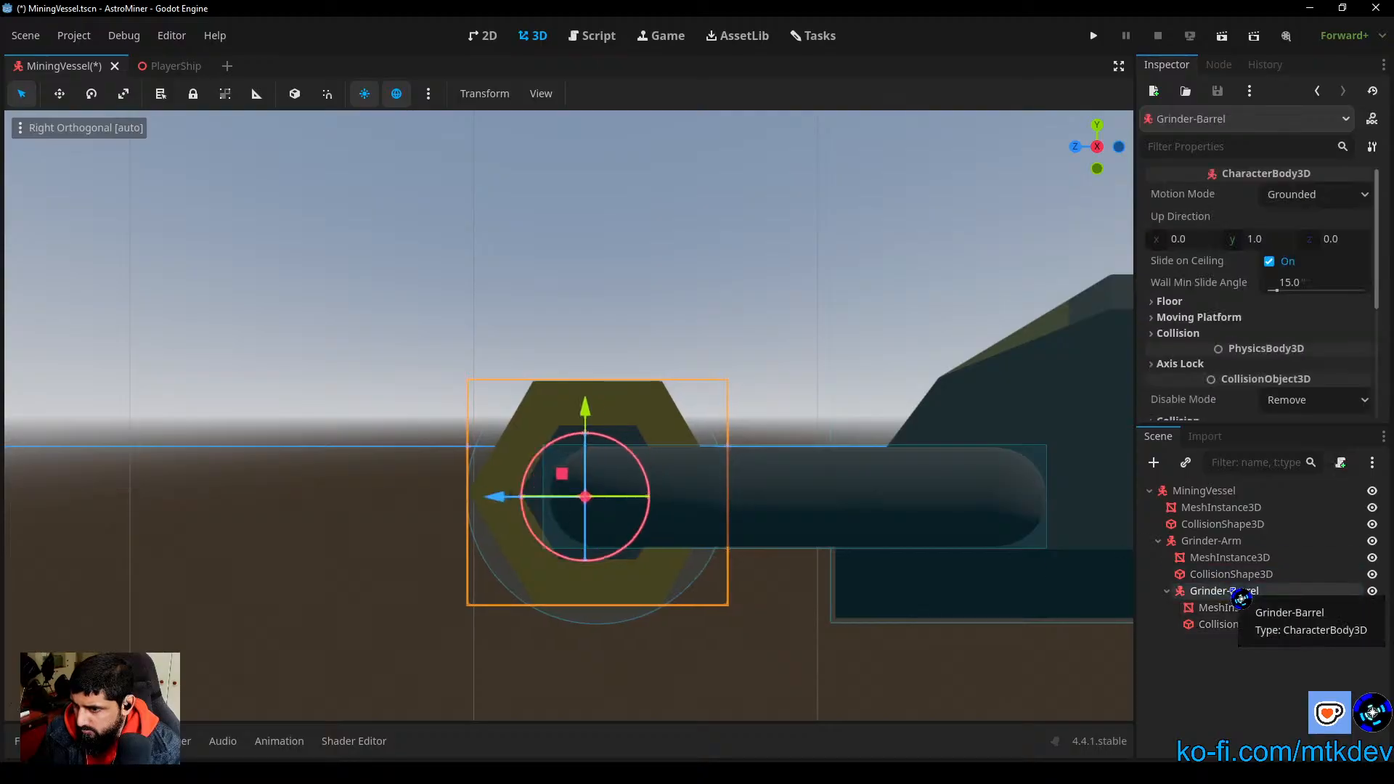
pyautogui.click(1239, 608)
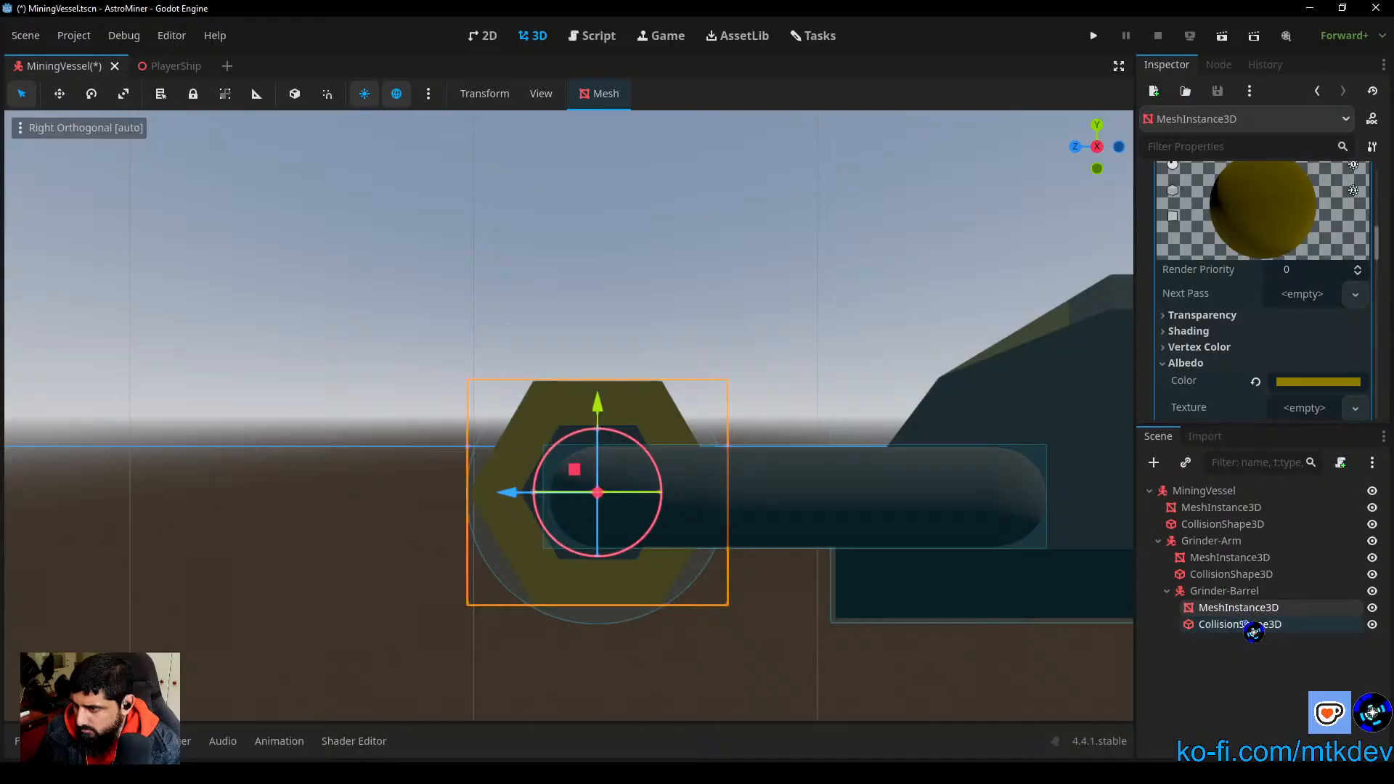
pyautogui.keyDown('shift'); pyautogui.click(1244, 625); pyautogui.keyUp('shift')
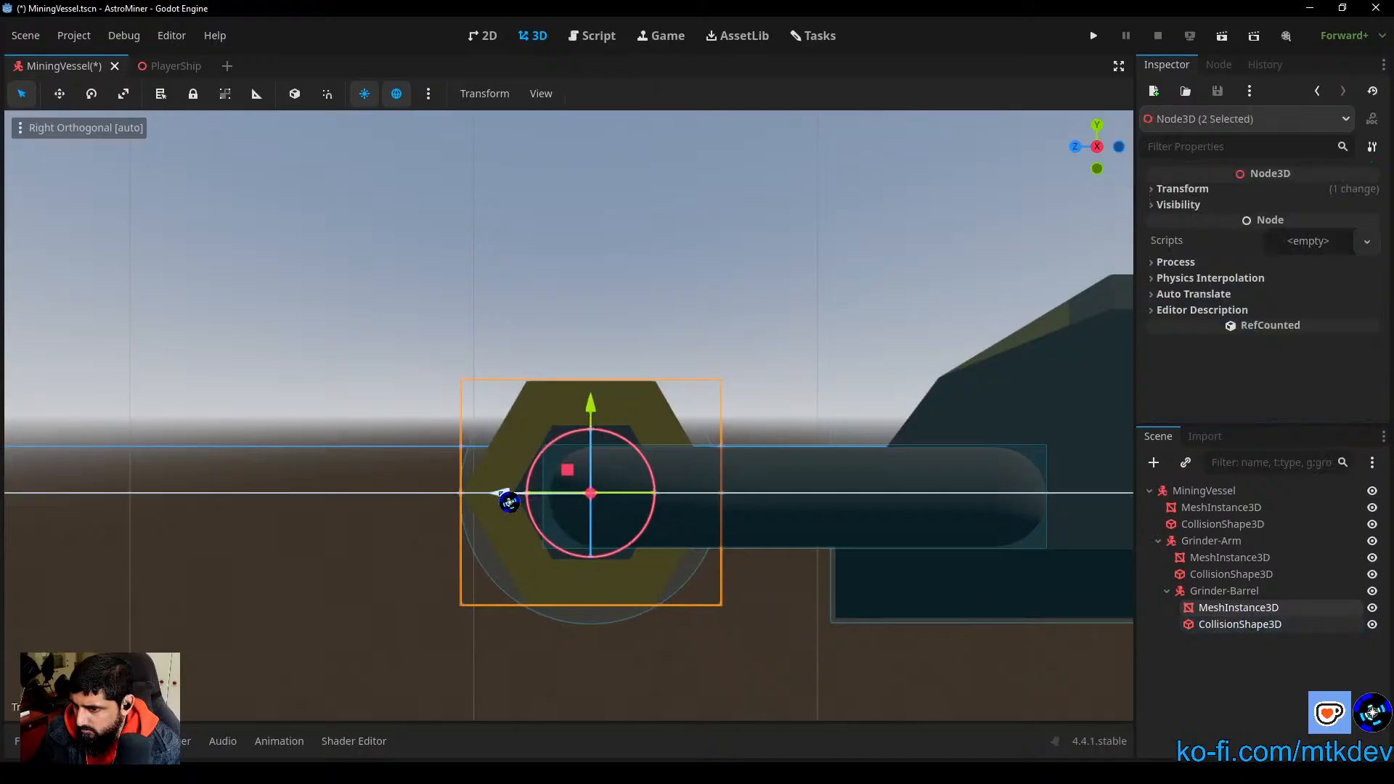
pyautogui.click(1242, 592)
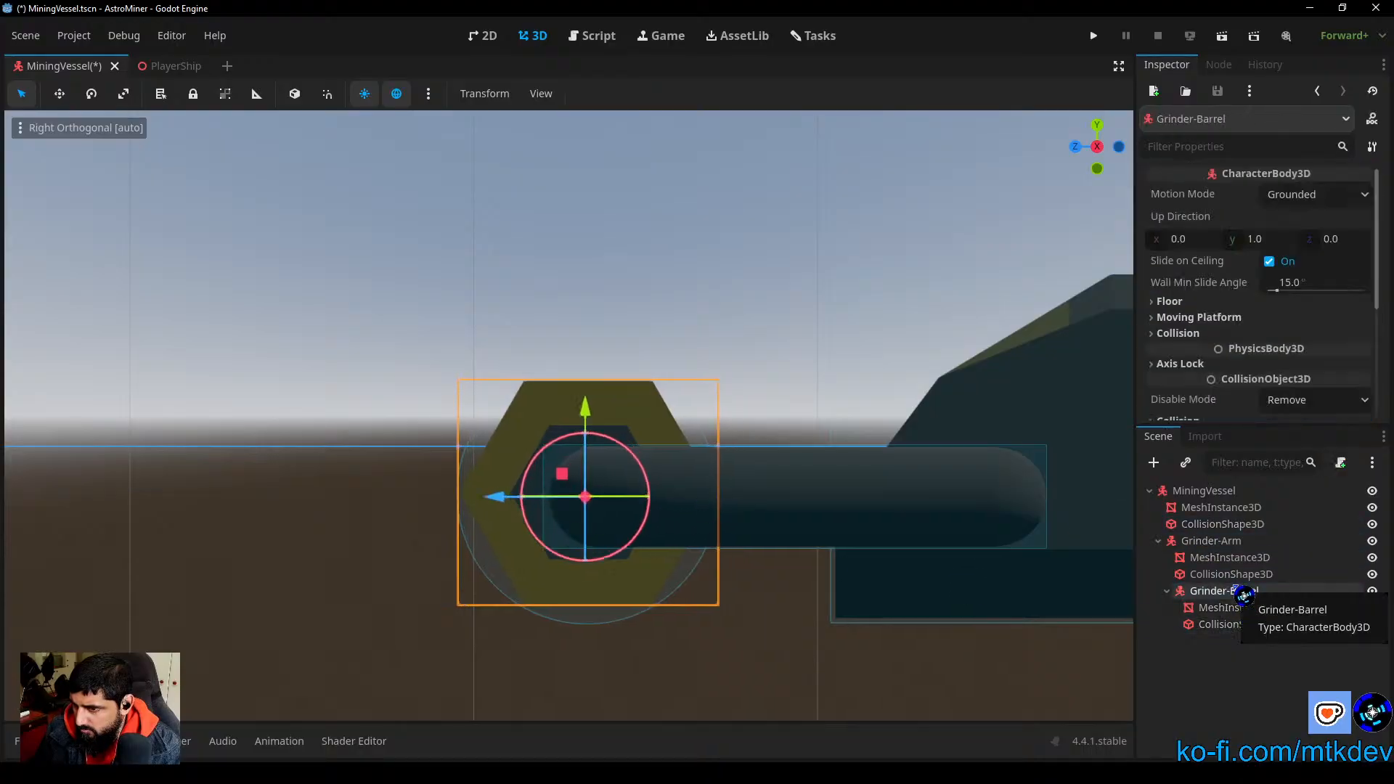
# Step: Lower the barrel's mesh and collision shape slightly onto the pivot, and shift the Grinder-Barrel body slightly back along Z
pyautogui.click(1242, 609)
pyautogui.keyDown('shift'); pyautogui.click(1243, 625); pyautogui.keyUp('shift')
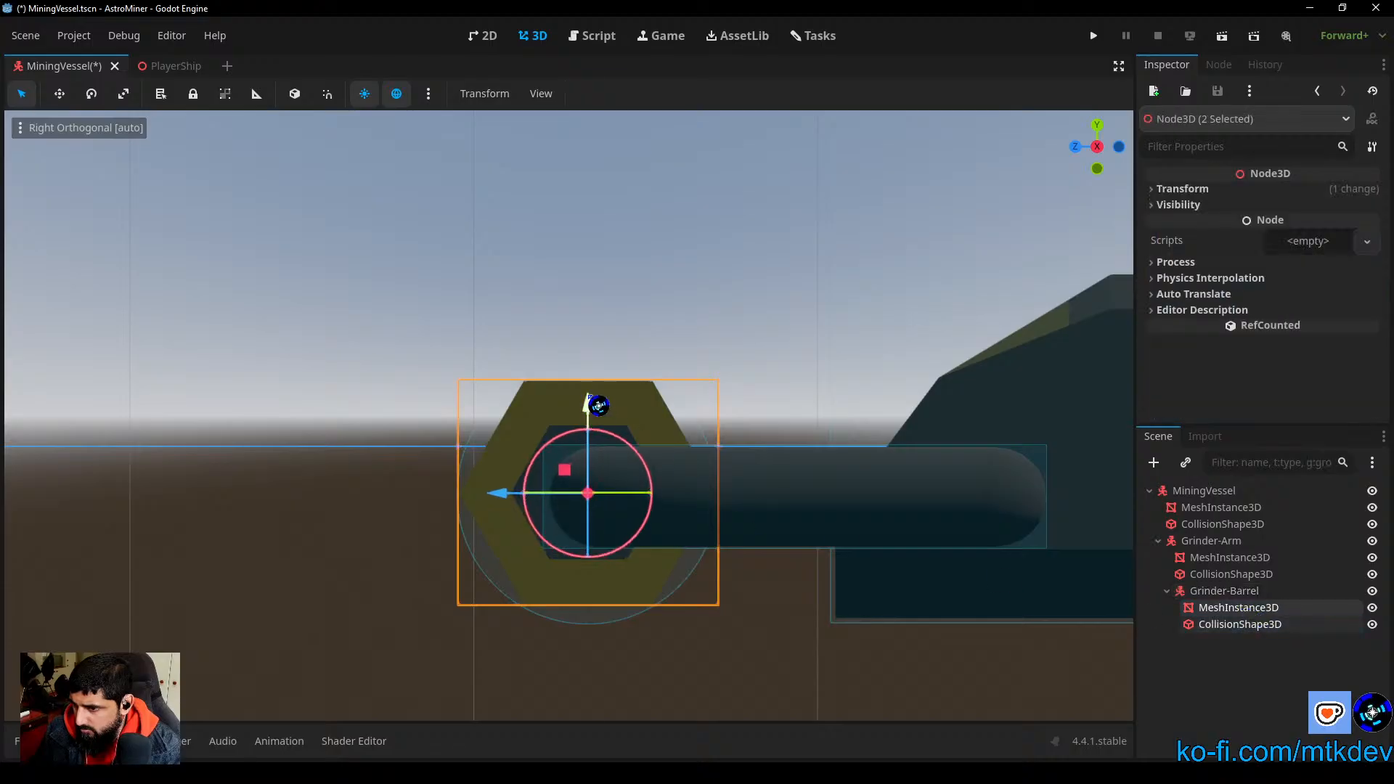
pyautogui.moveTo(590, 398); pyautogui.dragTo(603, 410)
pyautogui.click(1226, 591)
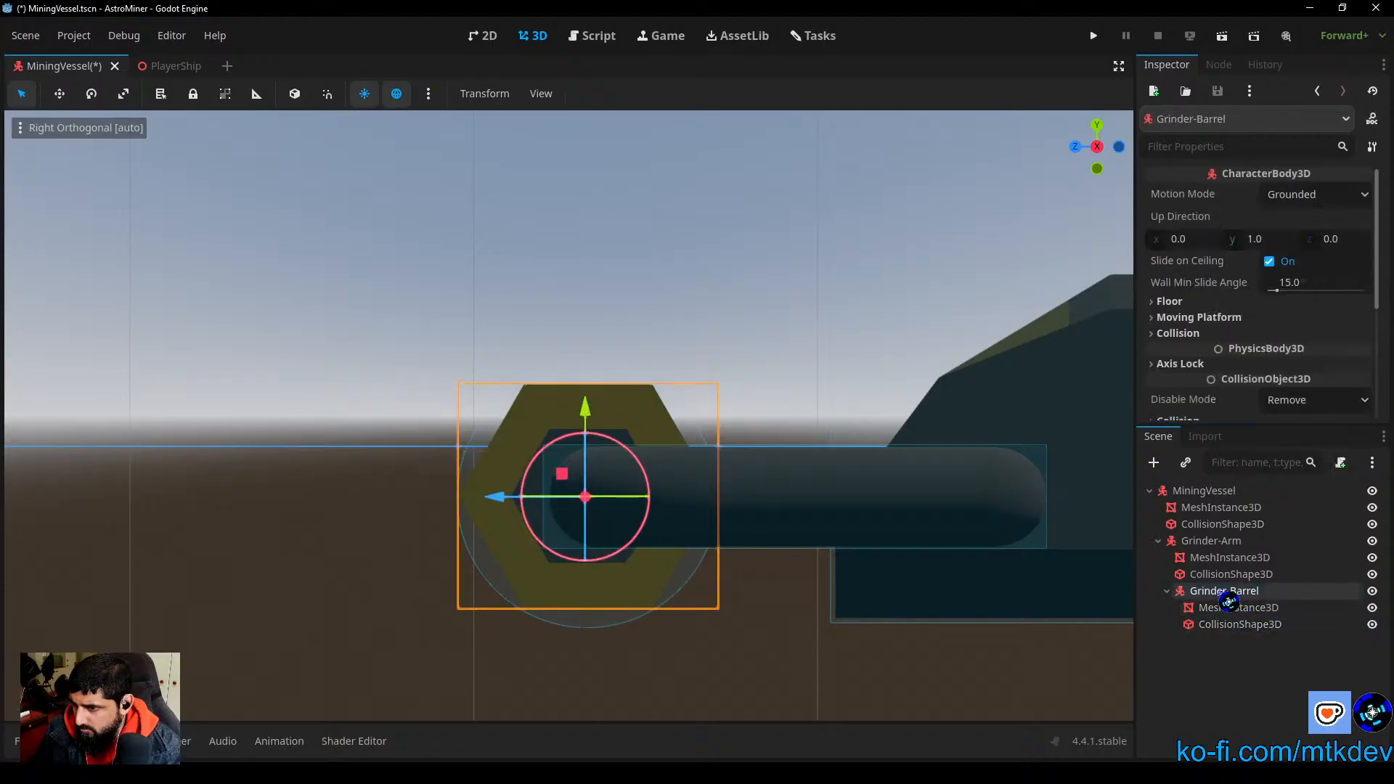
pyautogui.moveTo(486, 498); pyautogui.dragTo(519, 507)
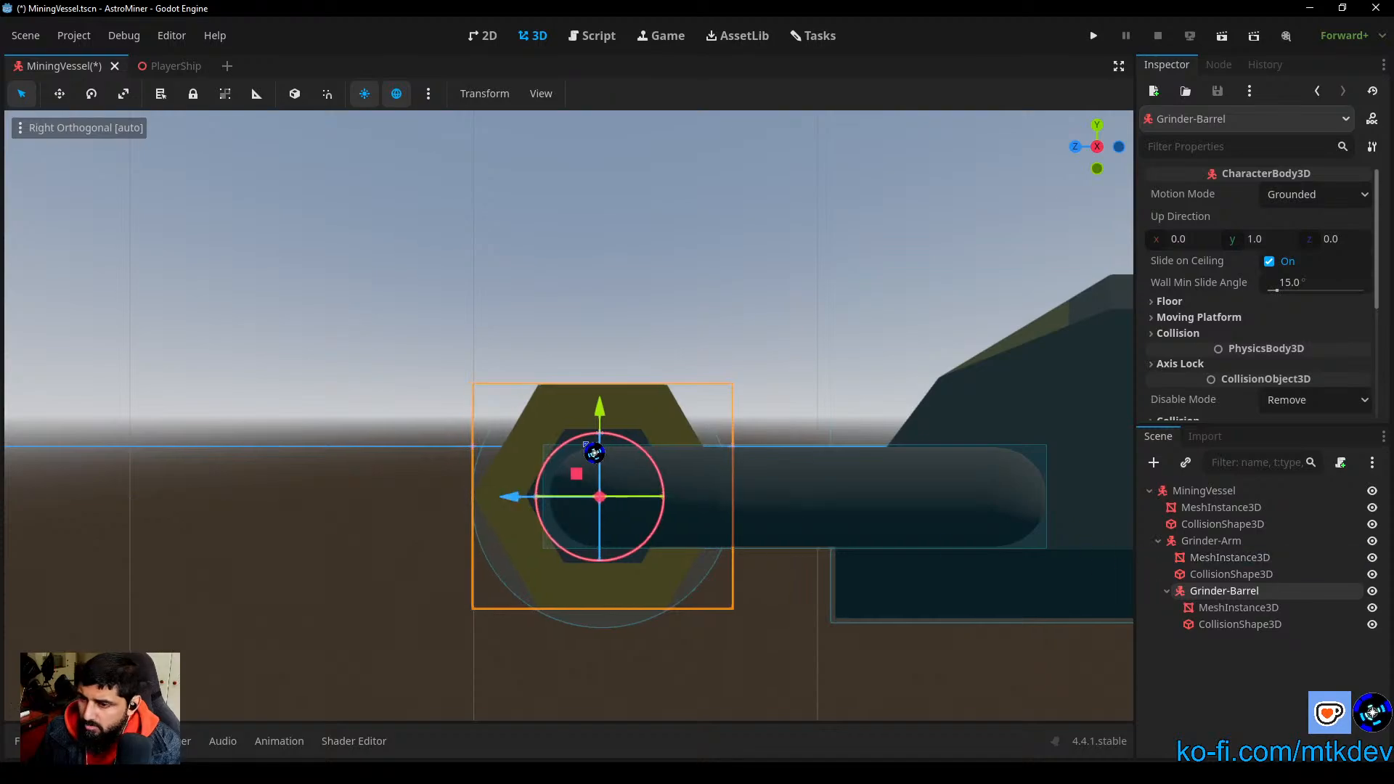
# Step: Test the Grinder-Barrel's rotation about its X axis in the perspective view
pyautogui.moveTo(587, 450); pyautogui.dragTo(621, 277)
pyautogui.scroll(-6, 609, 520)
pyautogui.moveTo(608, 514); pyautogui.dragTo(652, 560, button='middle')
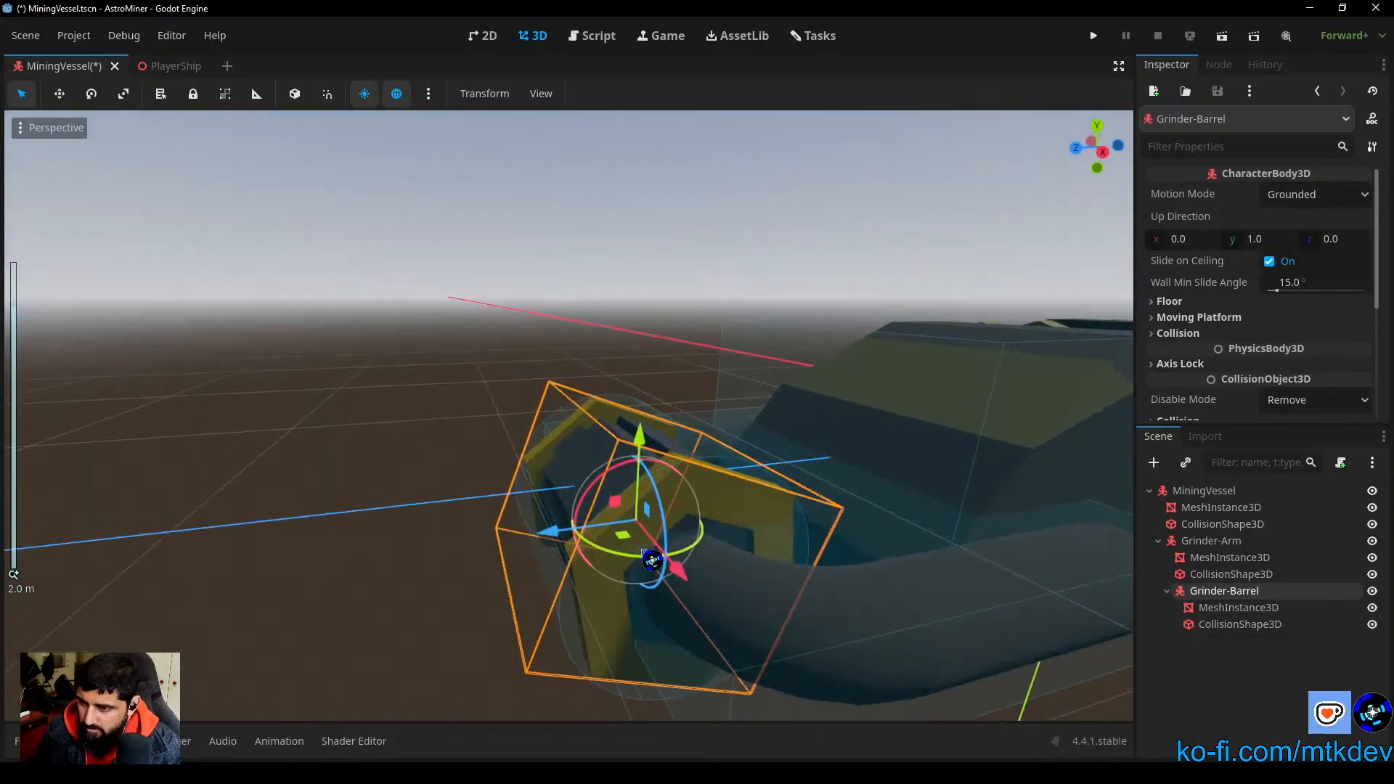
pyautogui.moveTo(632, 481); pyautogui.dragTo(724, 672)
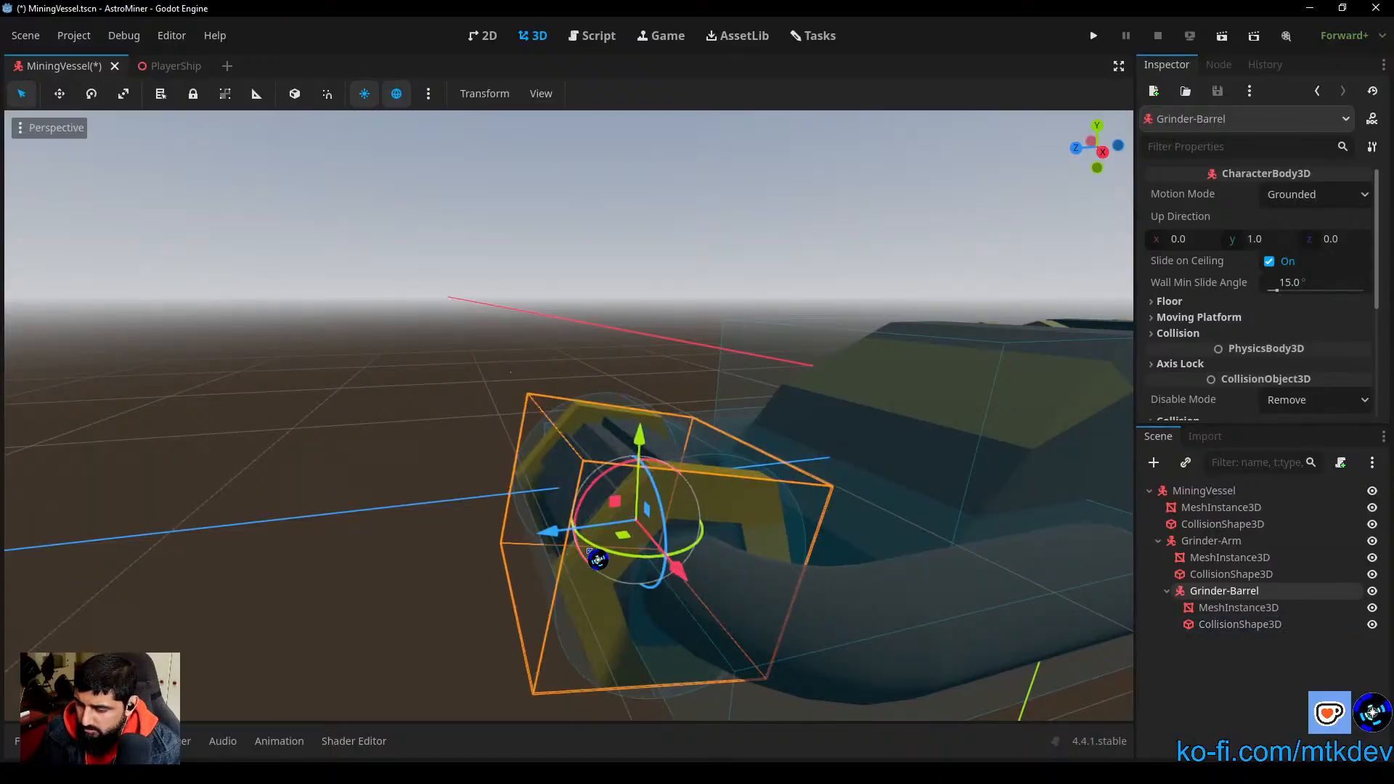
# Step: Reset the Grinder-Barrel's rotation to 0 in its transform properties while keeping its position
pyautogui.scroll(-3, 1162, 363)
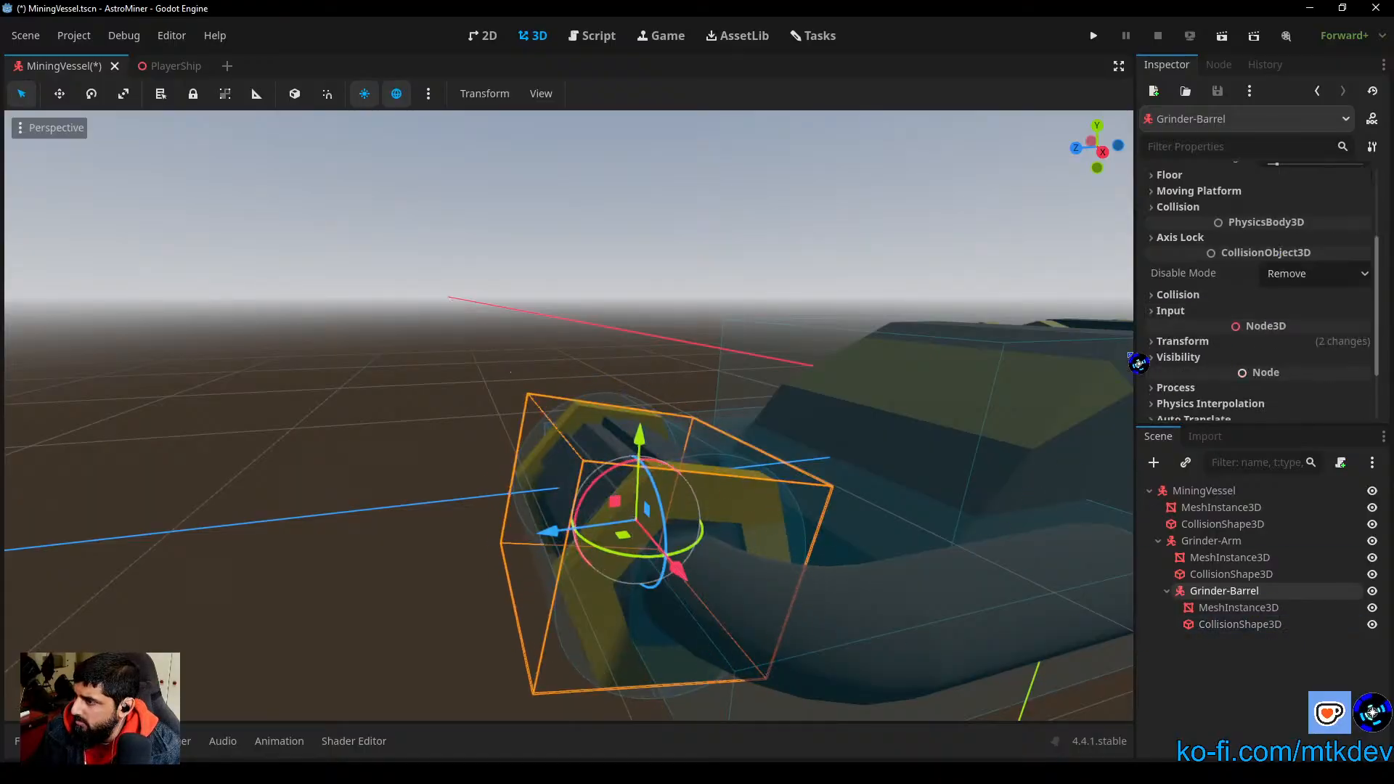
pyautogui.click(1184, 343)
pyautogui.click(1363, 359)
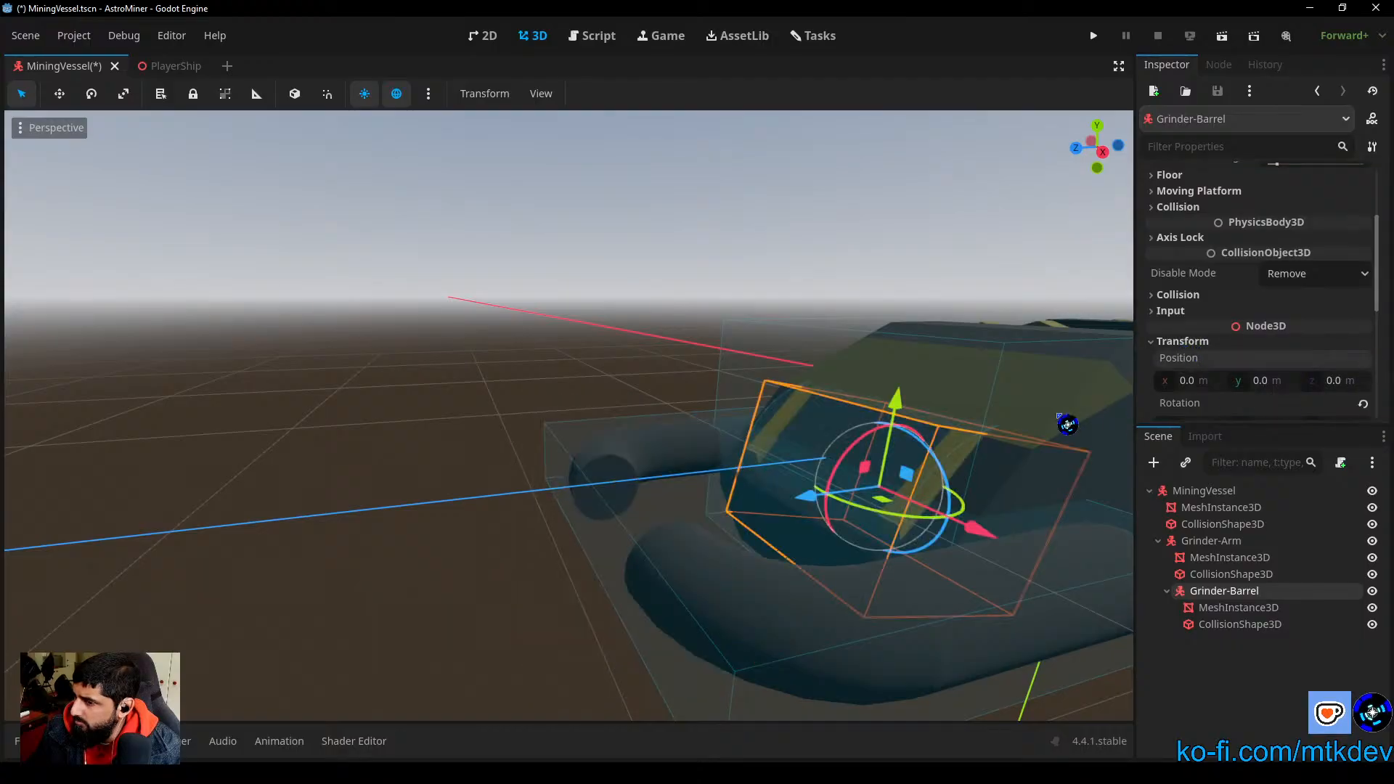
pyautogui.hotkey('ctrl', 'z')
pyautogui.scroll(-2, 1274, 353)
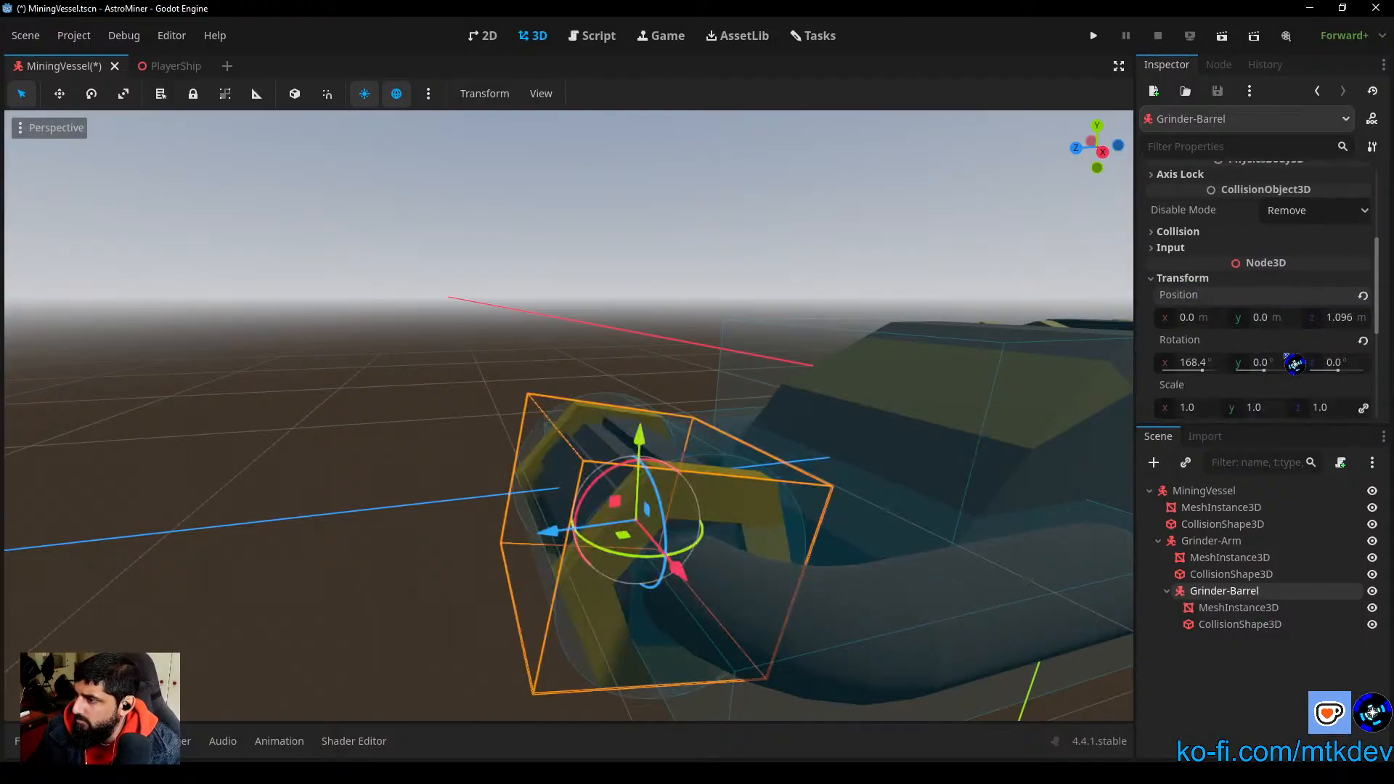
pyautogui.scroll(-1, 1329, 384)
pyautogui.click(1363, 307)
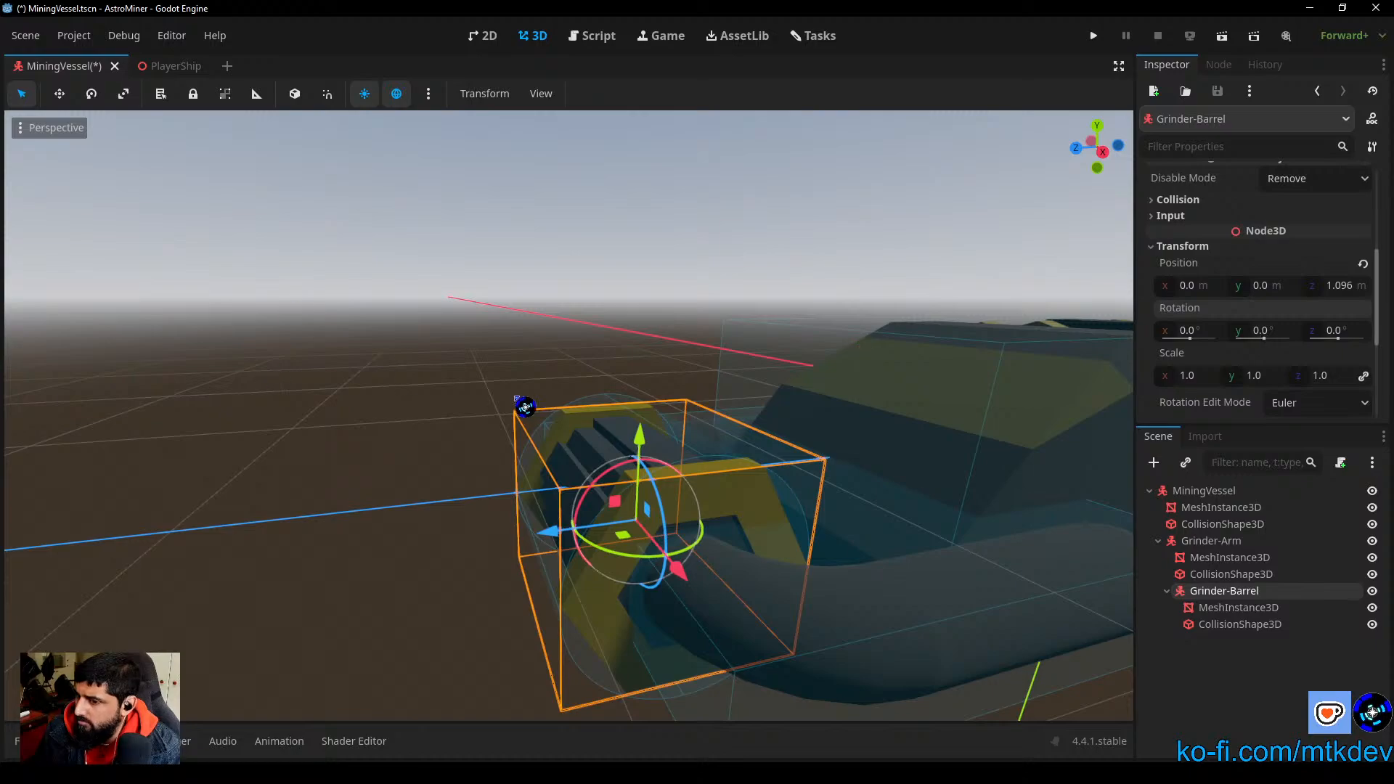
# Step: Clear the selection and save the MiningVessel scene
pyautogui.click(476, 332)
pyautogui.scroll(-5, 710, 536)
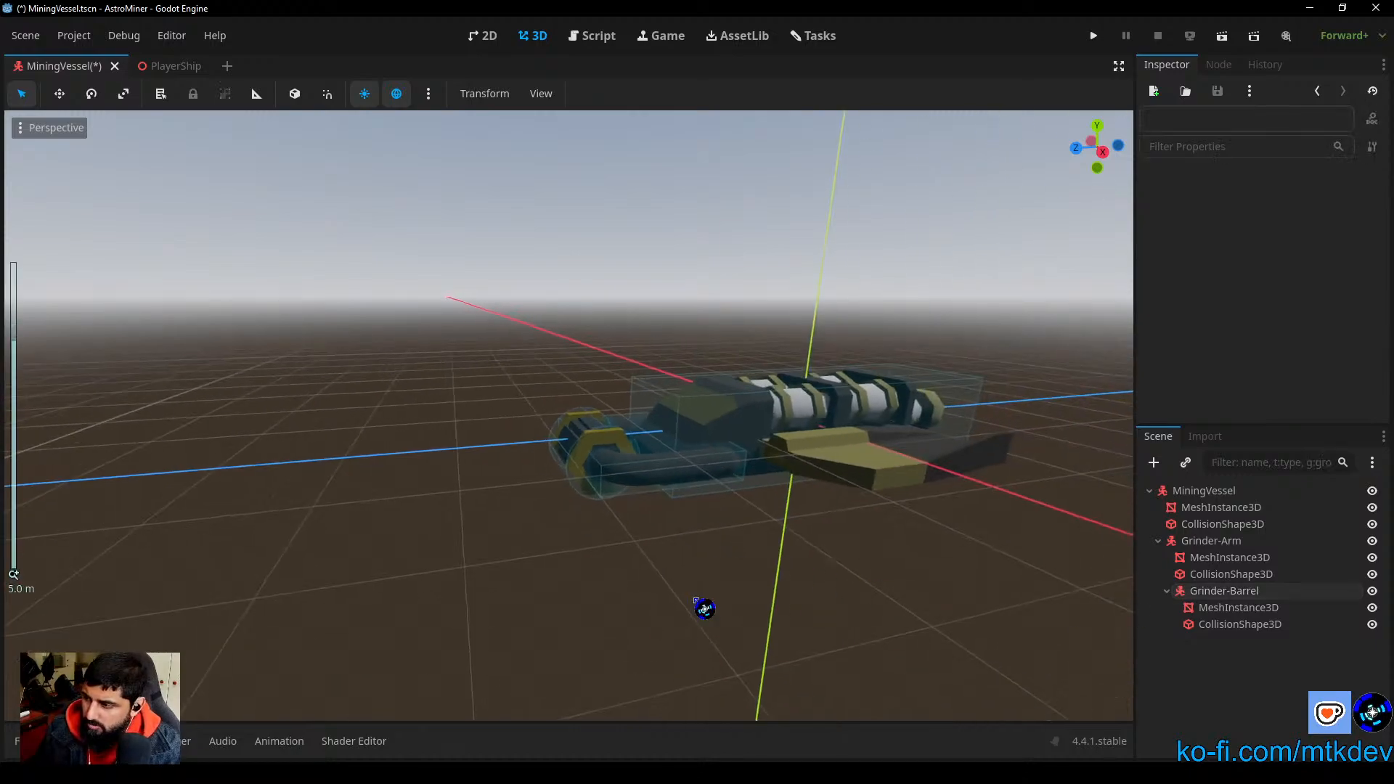
pyautogui.moveTo(576, 561)
pyautogui.mouseDown(button='middle')
pyautogui.moveTo(445, 638)
pyautogui.moveTo(773, 610)
pyautogui.moveTo(759, 581)
pyautogui.moveTo(650, 581)
pyautogui.moveTo(738, 663)
pyautogui.moveTo(557, 557)
pyautogui.mouseUp(button='middle')
pyautogui.hotkey('ctrl', 's')
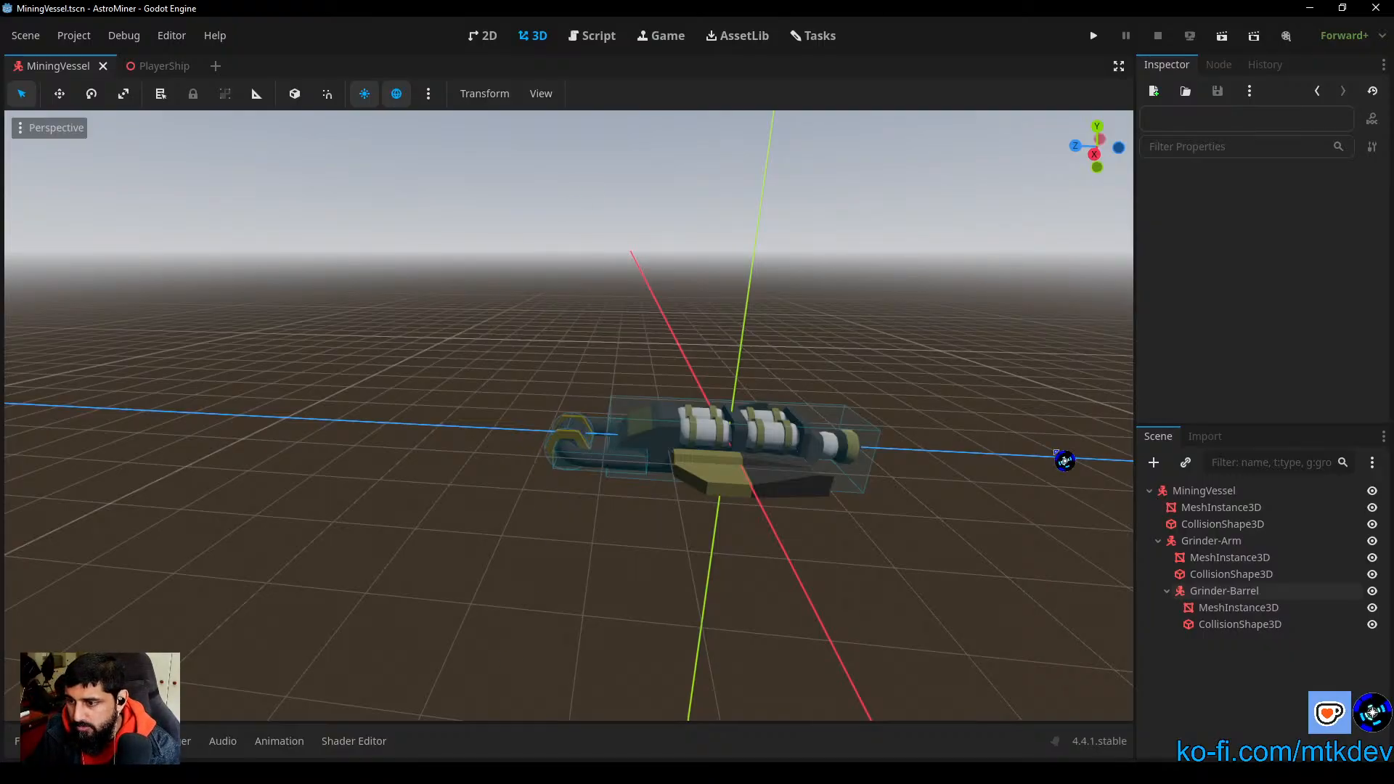
# Step: Test the Grinder-Arm's rotation about its X axis with the barrel attached
pyautogui.click(1233, 541)
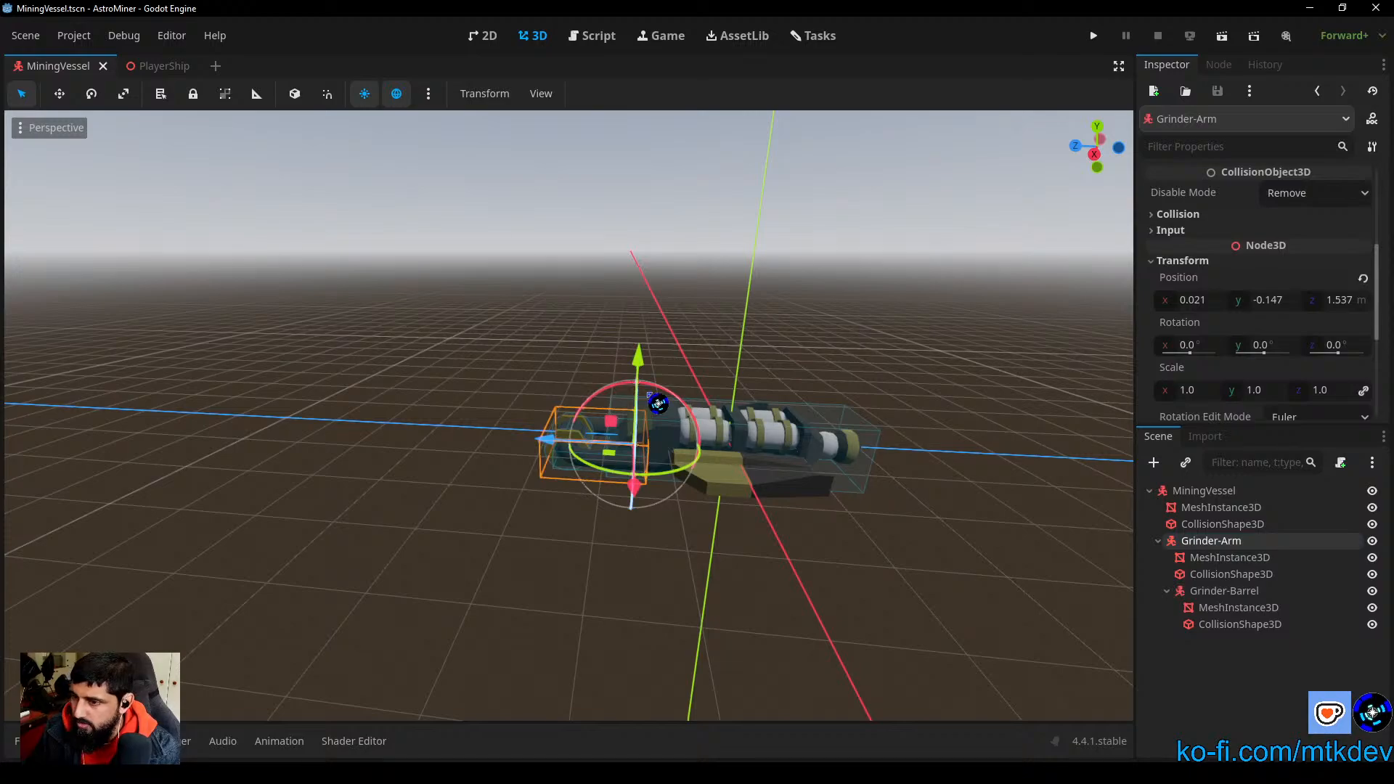
pyautogui.moveTo(658, 404)
pyautogui.mouseDown()
pyautogui.moveTo(719, 396)
pyautogui.moveTo(590, 358)
pyautogui.moveTo(682, 389)
pyautogui.moveTo(722, 377)
pyautogui.moveTo(635, 324)
pyautogui.moveTo(787, 401)
pyautogui.moveTo(668, 390)
pyautogui.mouseUp()
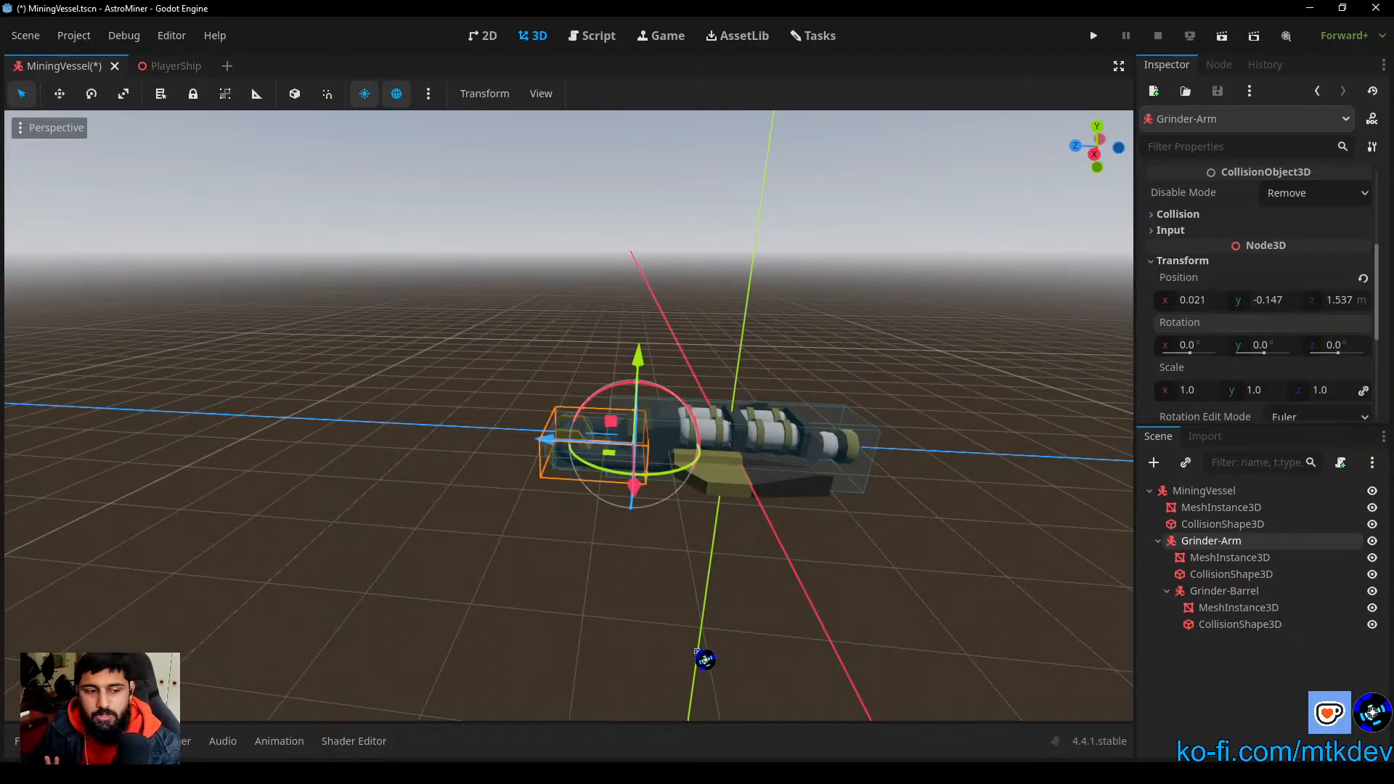
# Step: Clear the Grinder-Arm selection and save the MiningVessel scene
pyautogui.click(800, 342)
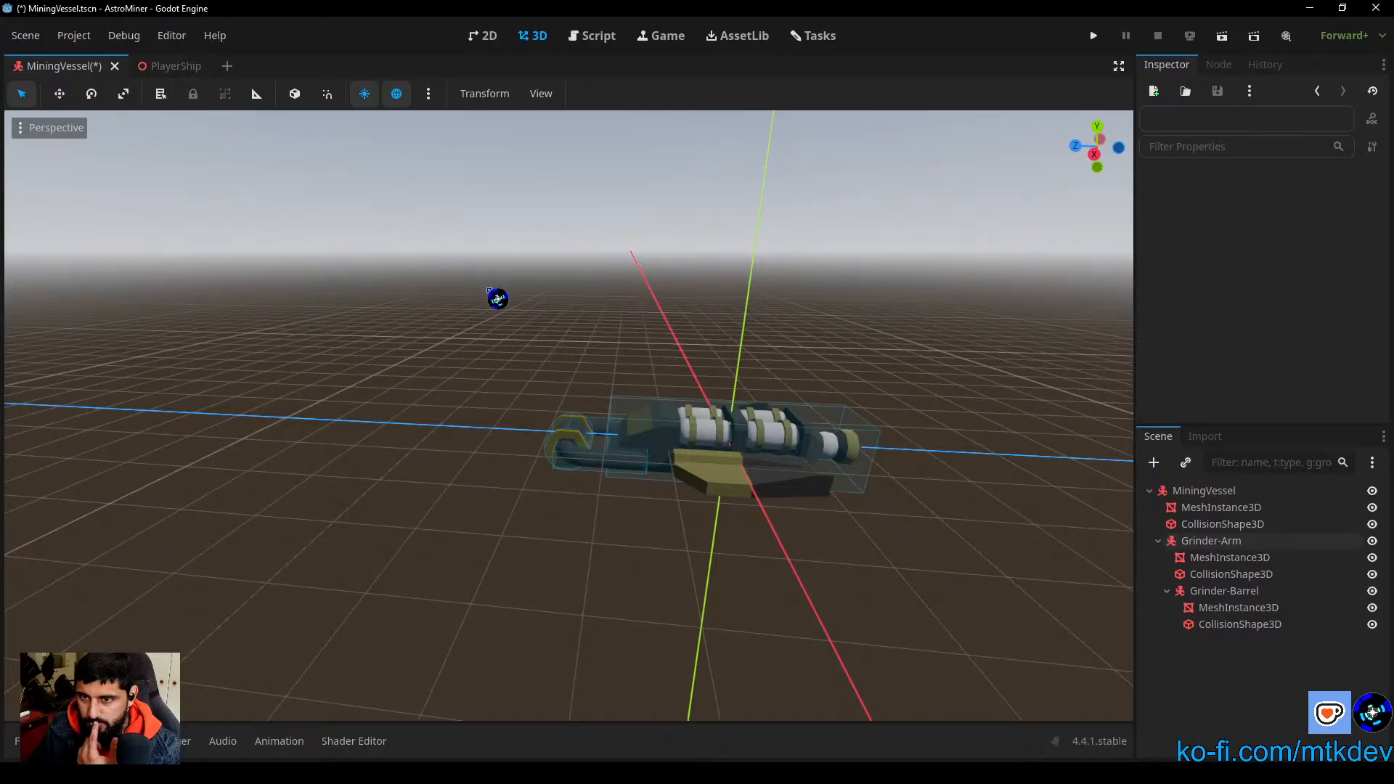
pyautogui.hotkey('ctrl', 's')
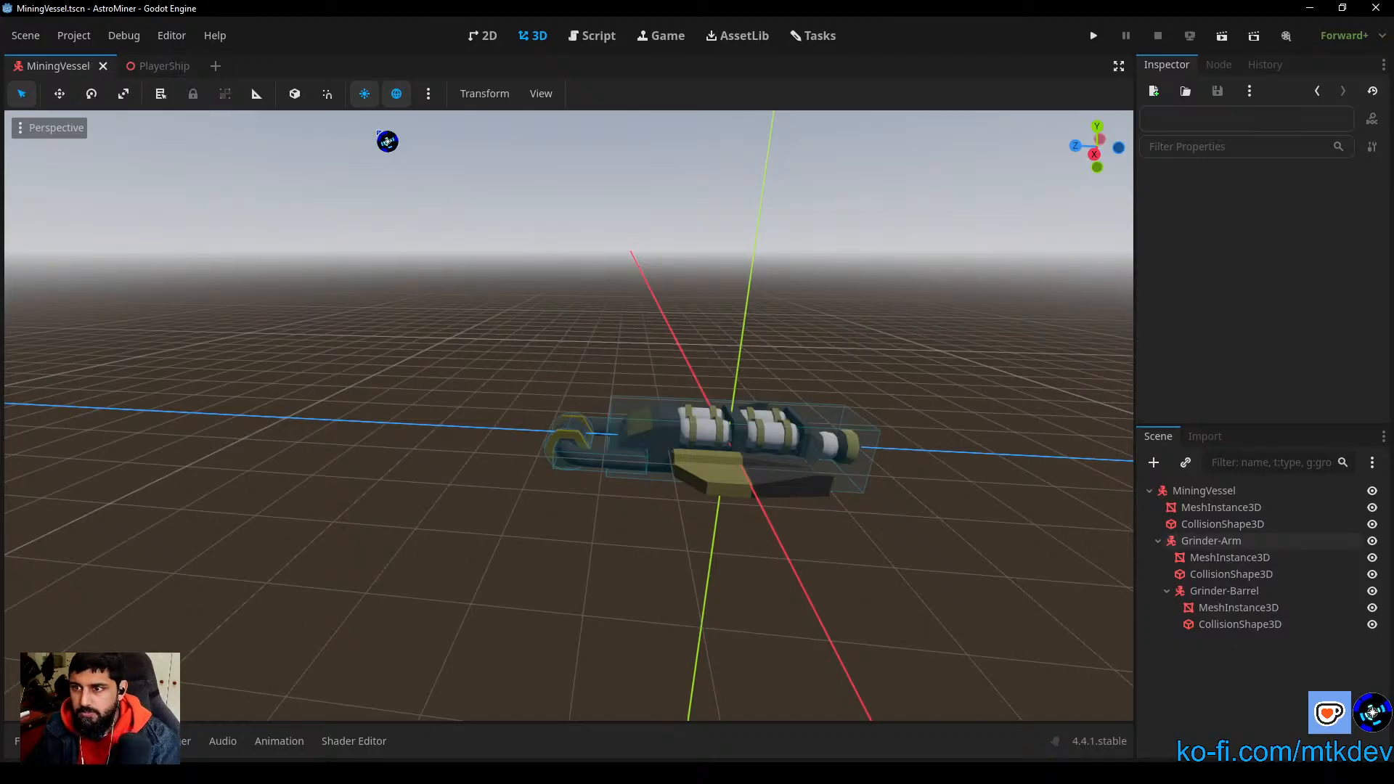
# Step: Review the warnings and errors in the editor's output log and clear the log
pyautogui.click(101, 741)
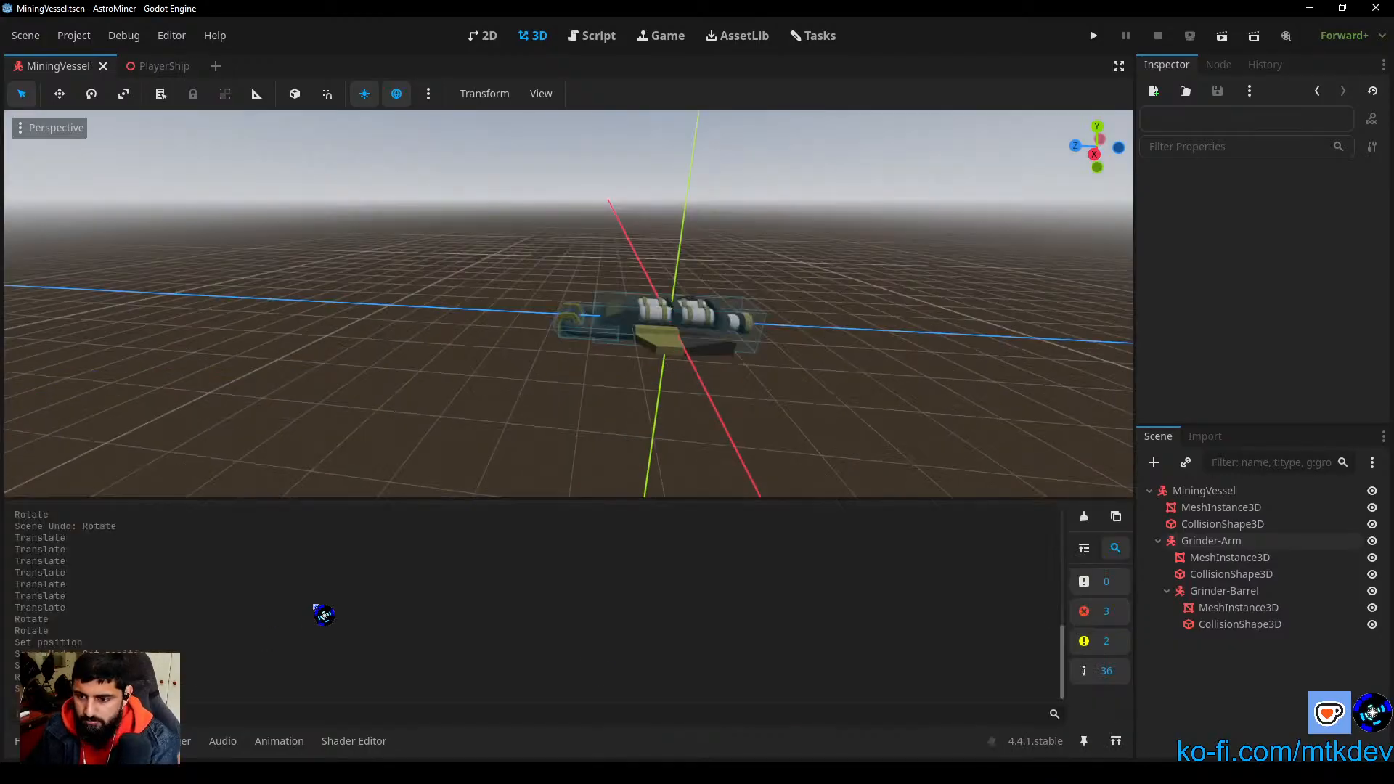
pyautogui.moveTo(1063, 663); pyautogui.dragTo(1075, 521)
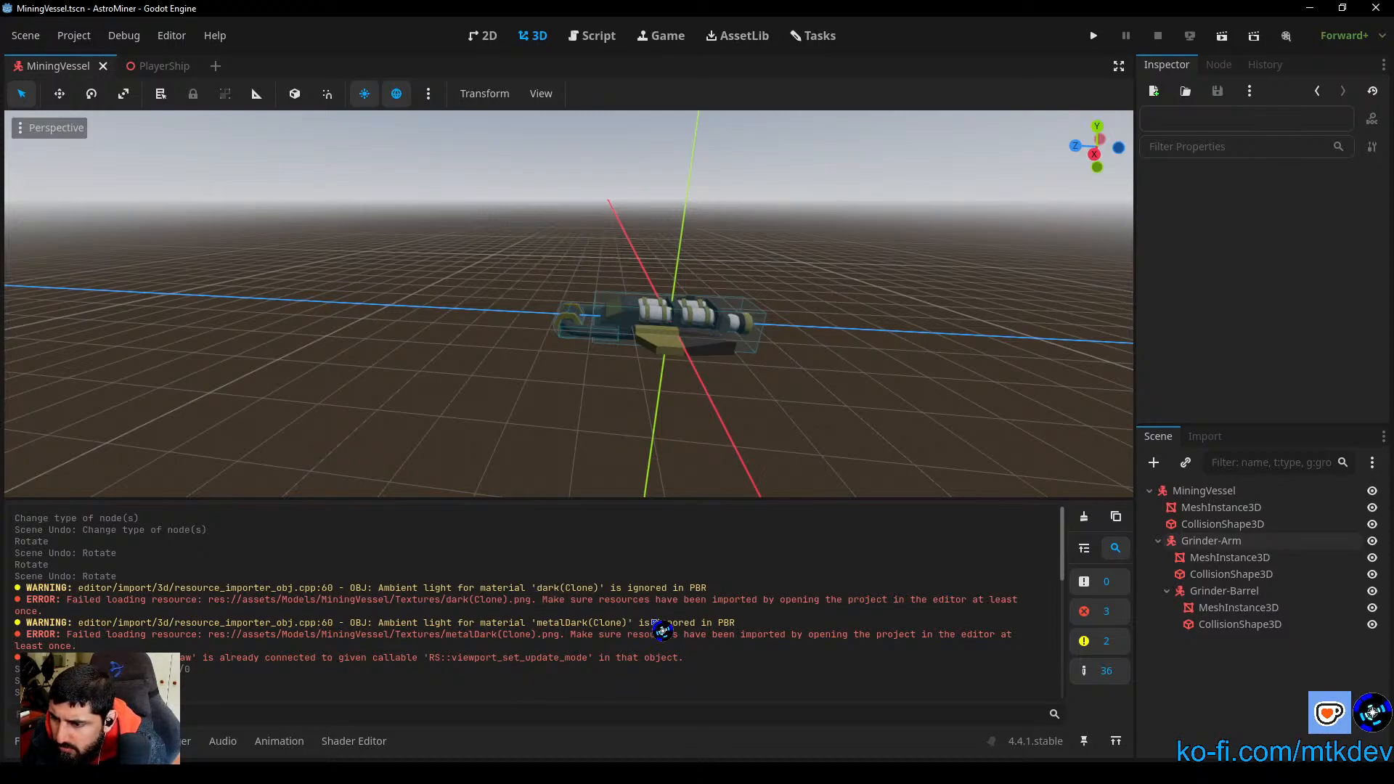
pyautogui.click(1084, 516)
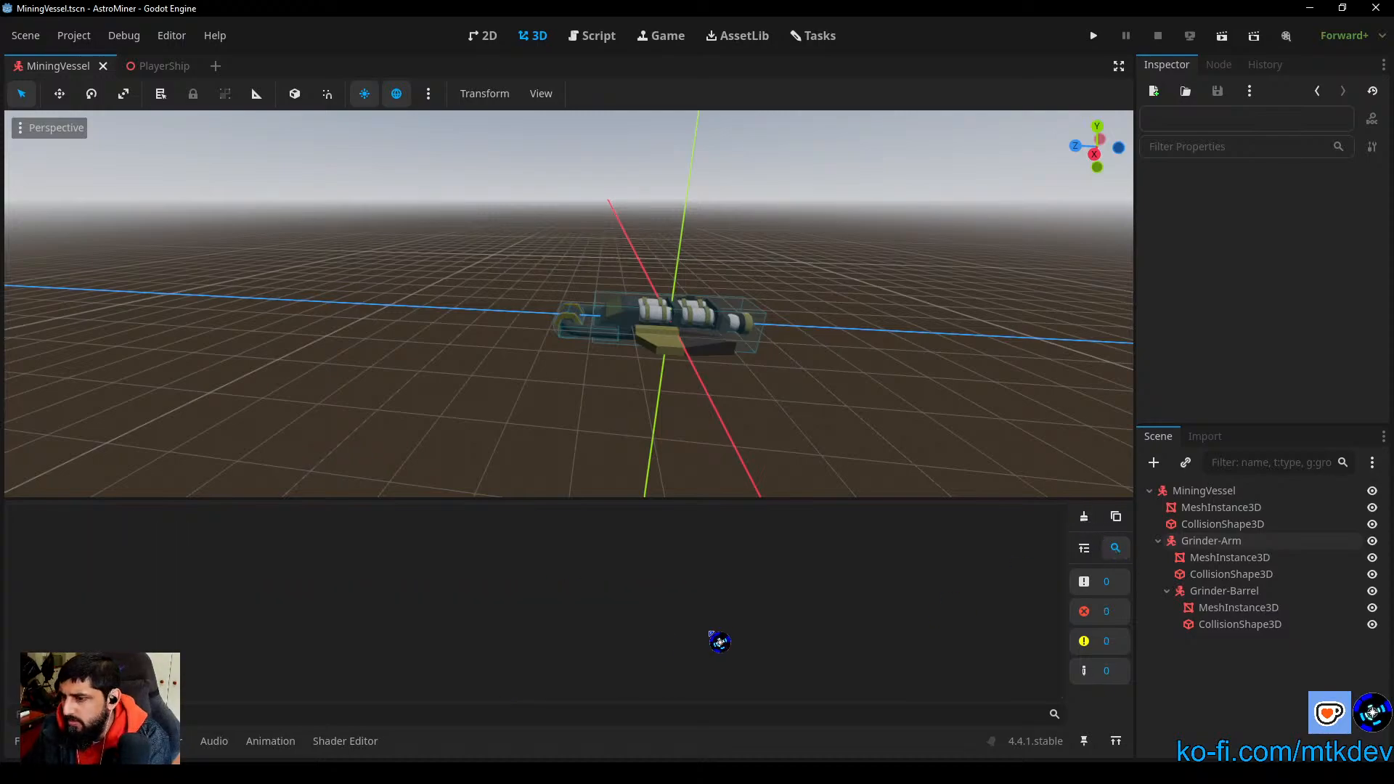
# Step: Open the TestFlight.tscn scene from the project's scenes/_tests folder
pyautogui.click(42, 741)
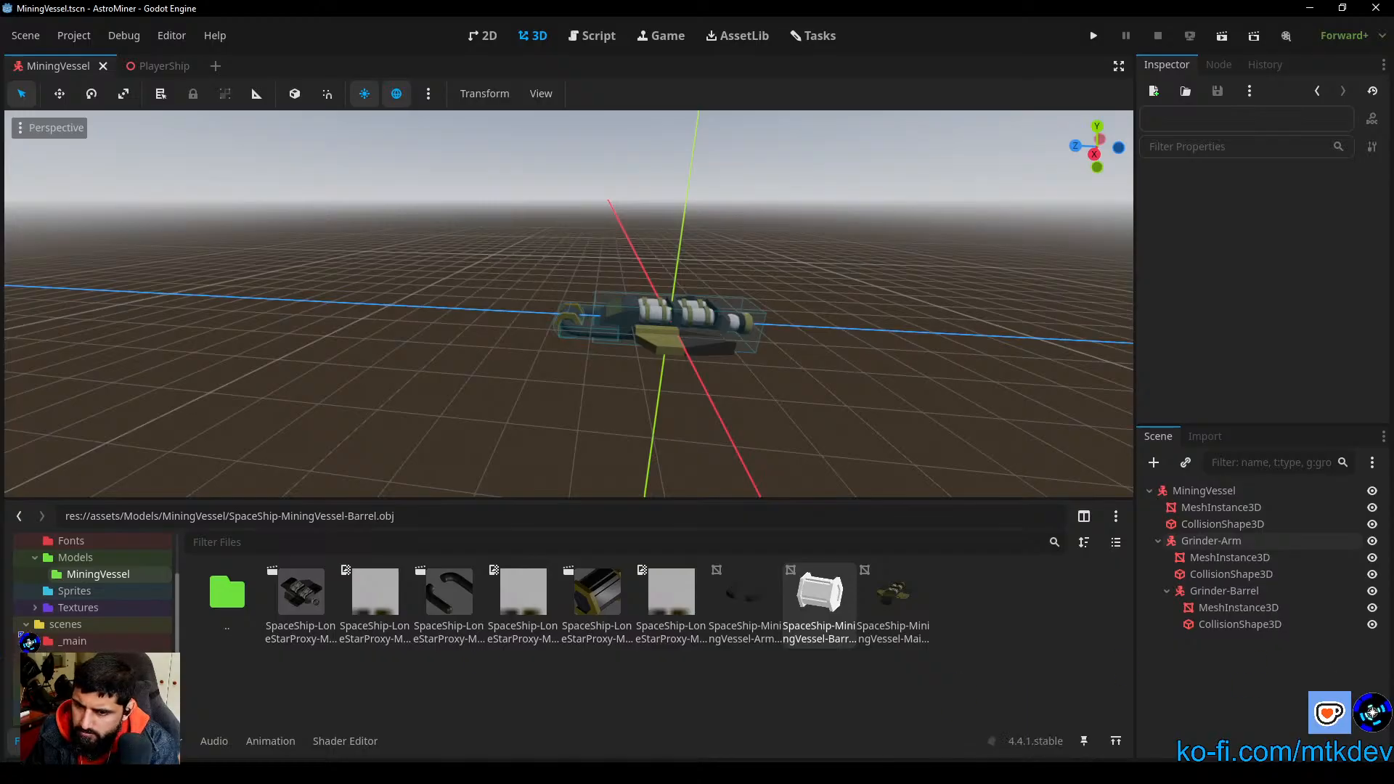
pyautogui.click(74, 658)
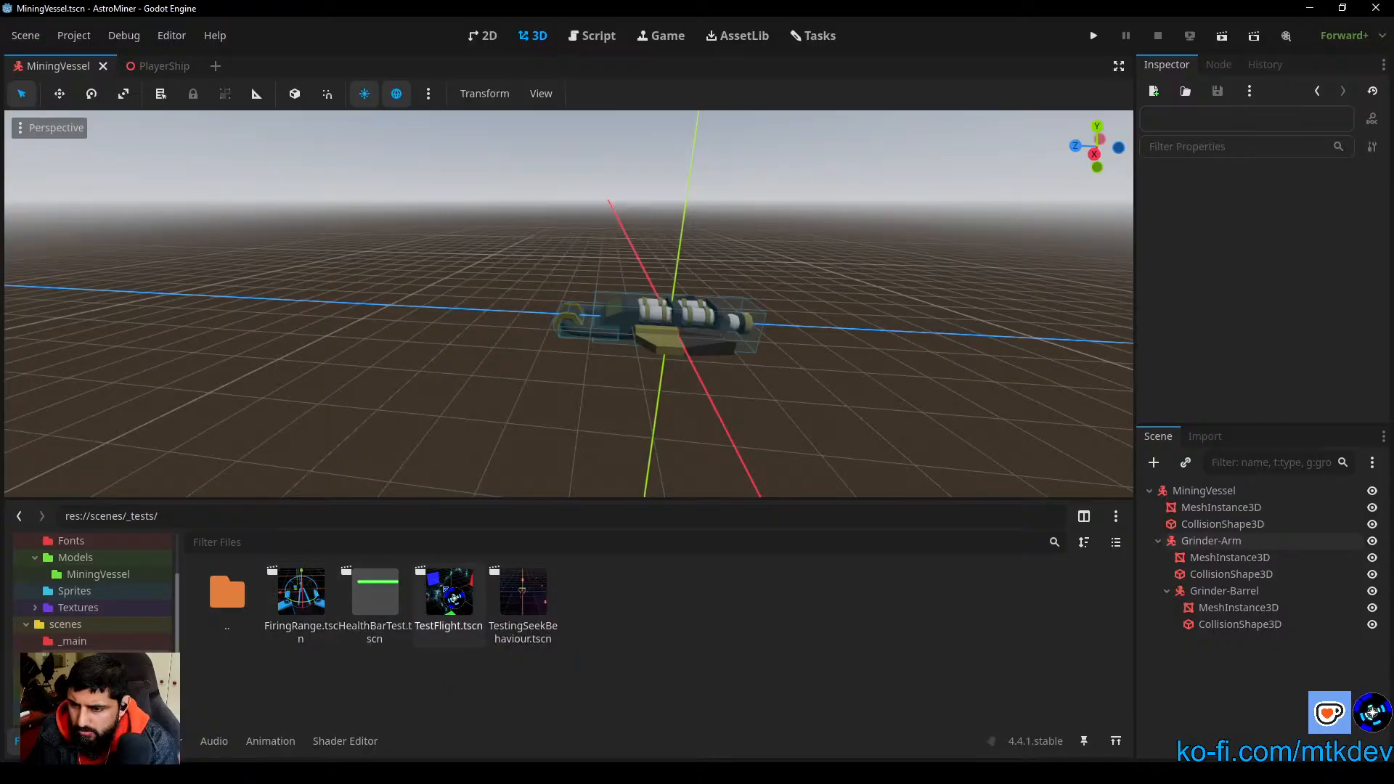
pyautogui.doubleClick(454, 597)
# Step: Run the TestFlight scene and test rolling the player ship in both directions
pyautogui.click(1225, 32)
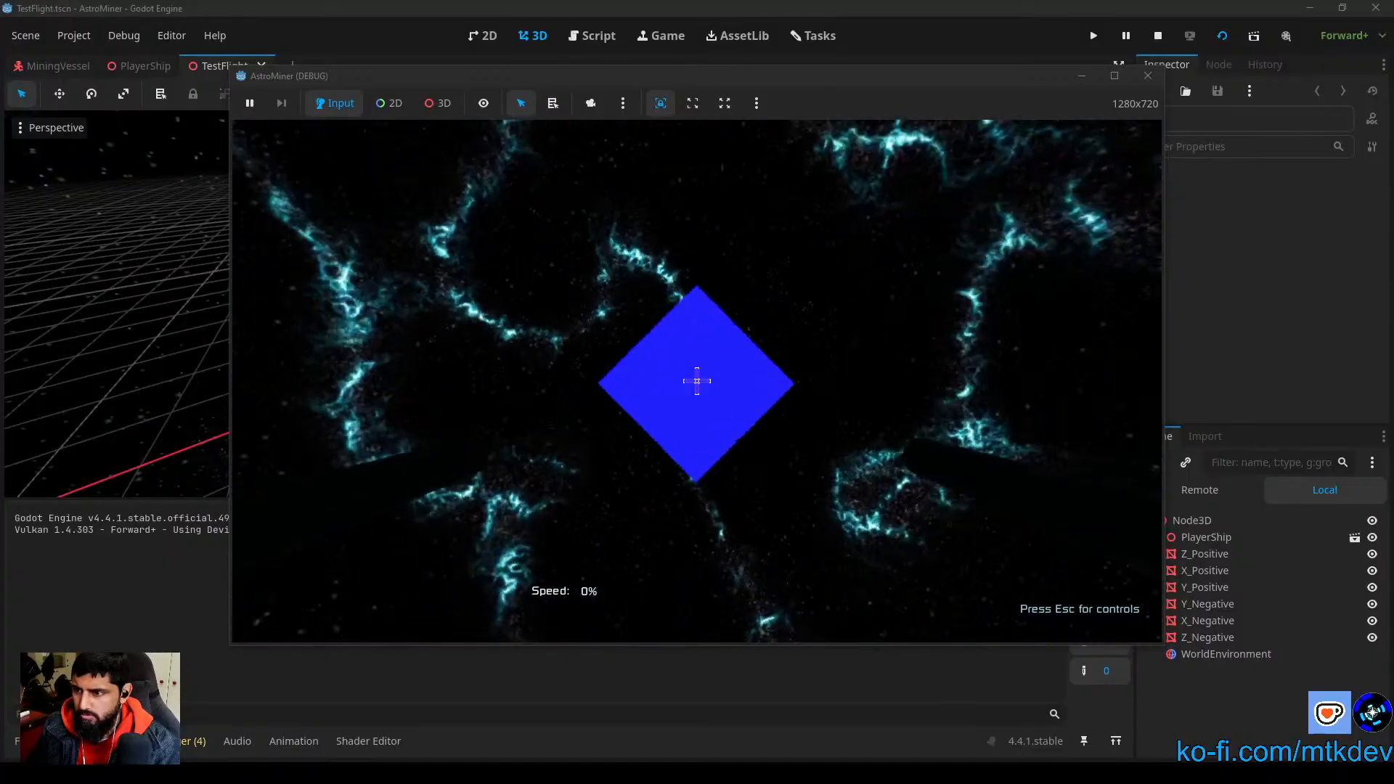
pyautogui.press('q')
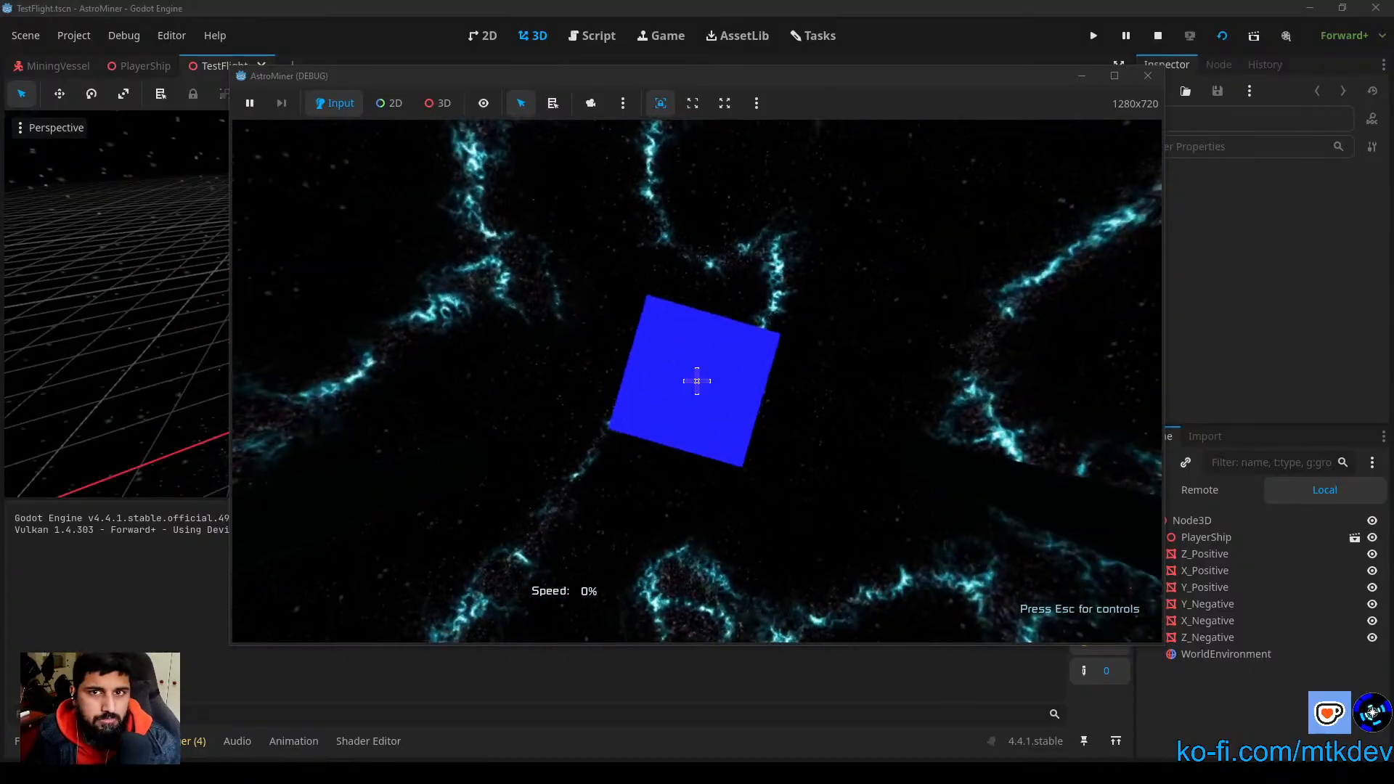
pyautogui.press('e')
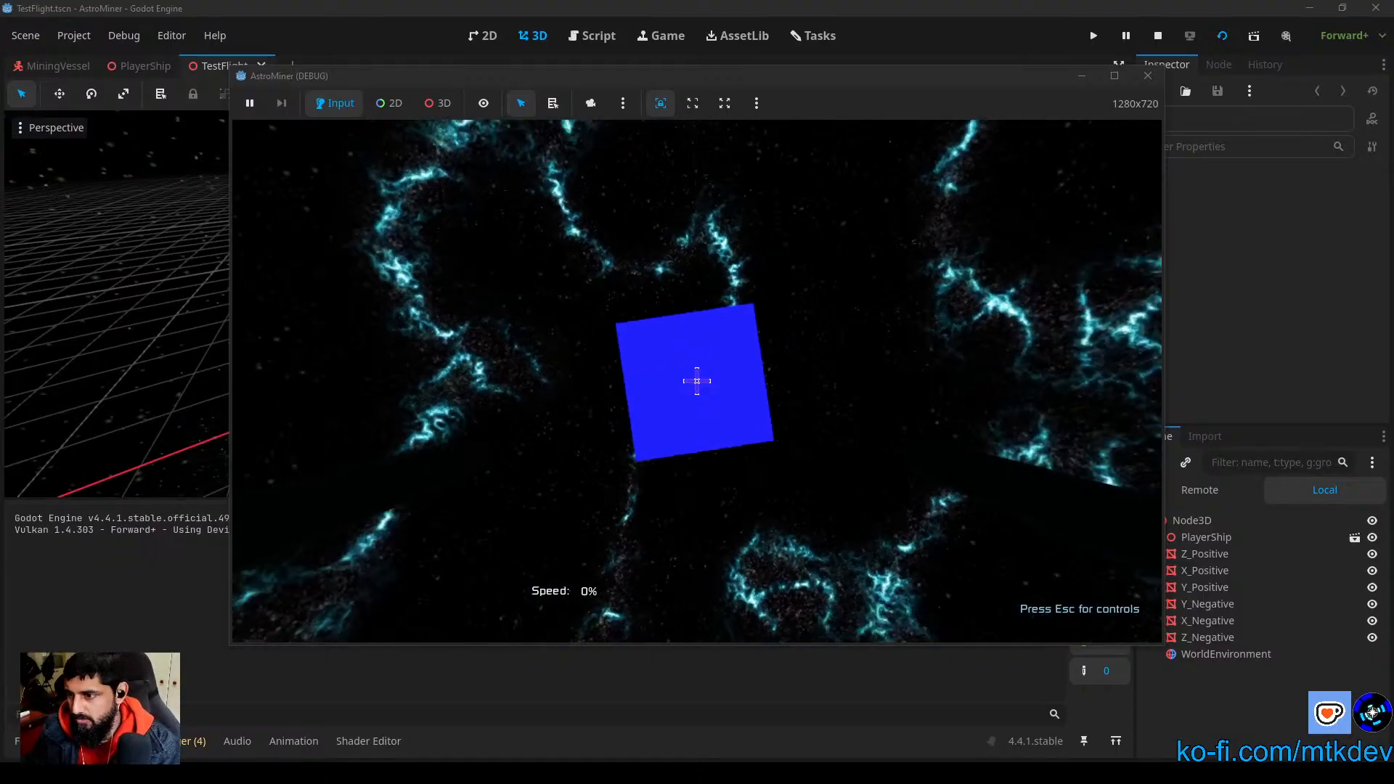
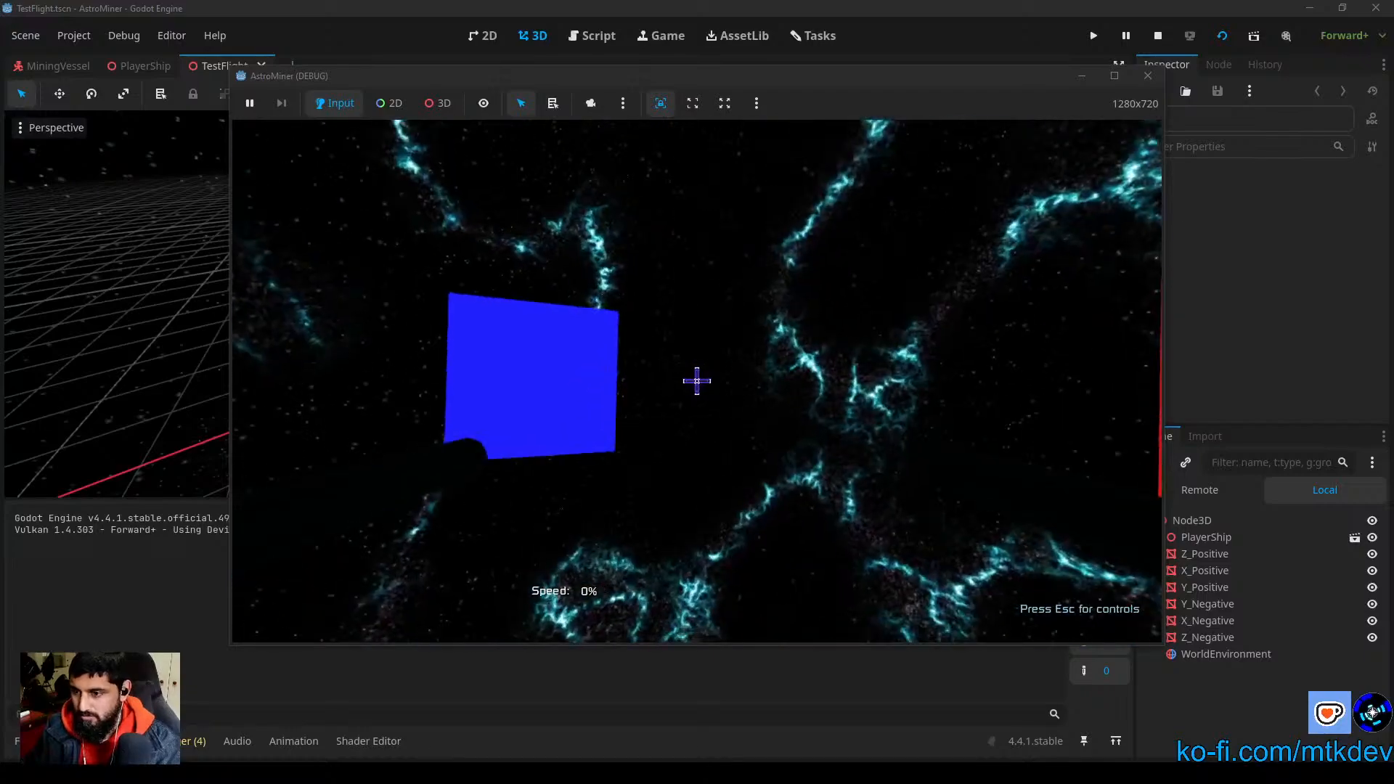
# Step: Test accelerating and braking the player ship in the TestFlight run, and quit the game from its pause screen
pyautogui.press('w')
pyautogui.press('w')
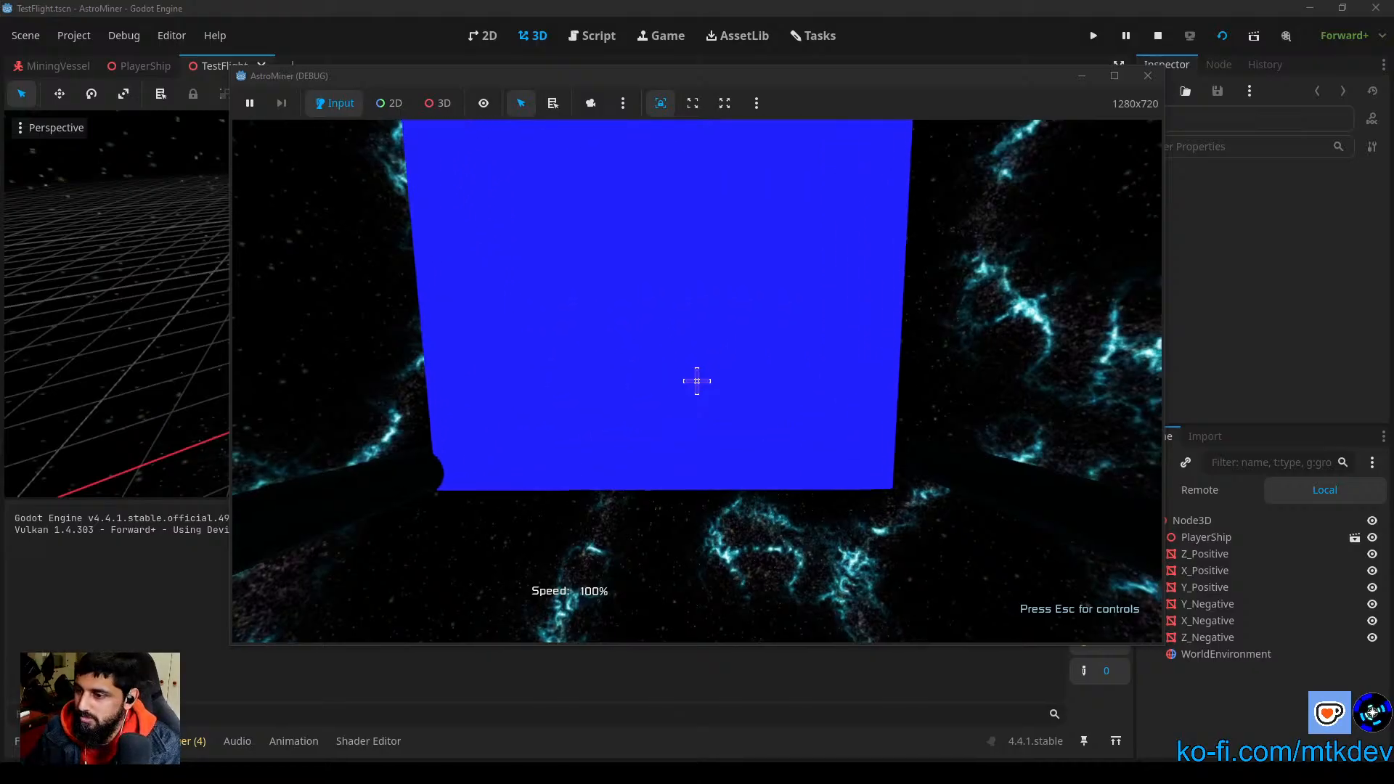
pyautogui.press('s')
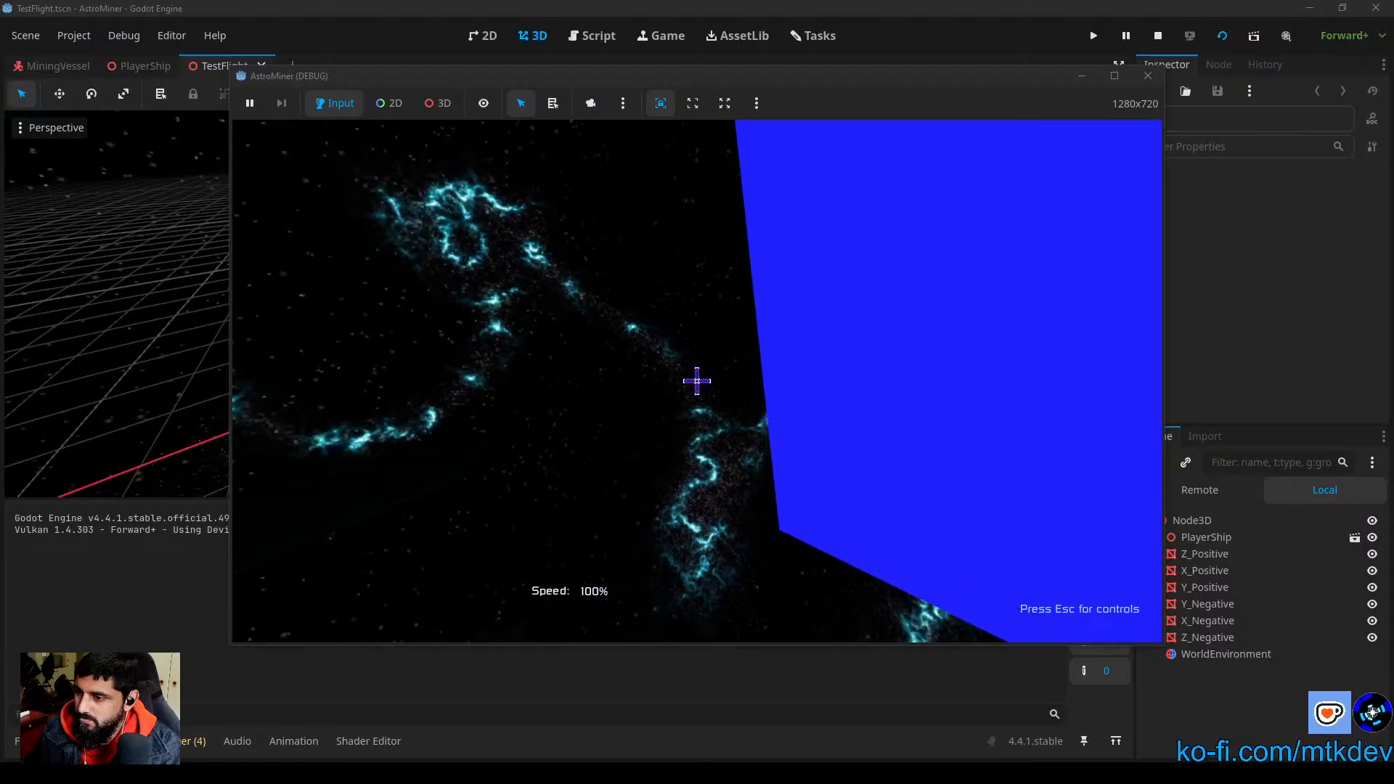
pyautogui.press('s')
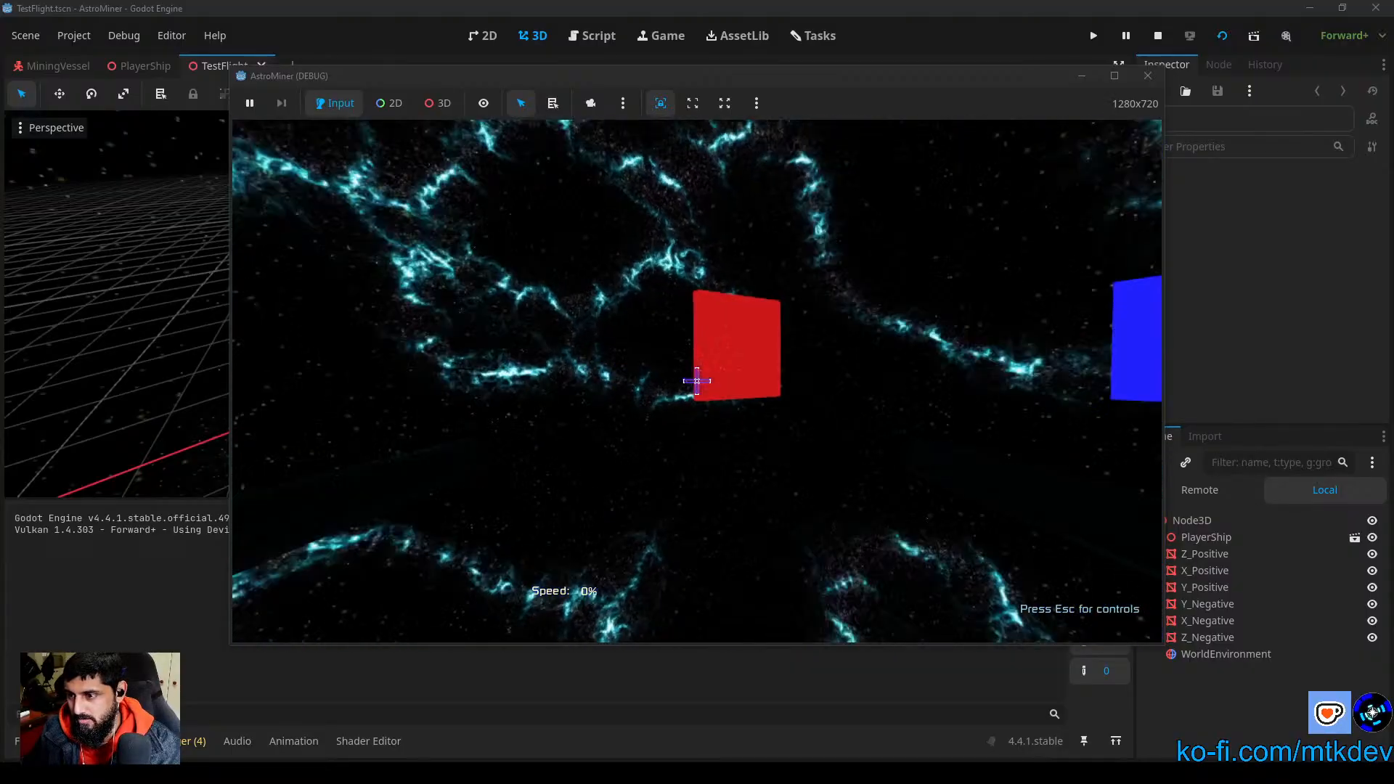
pyautogui.press('w')
pyautogui.press('w')
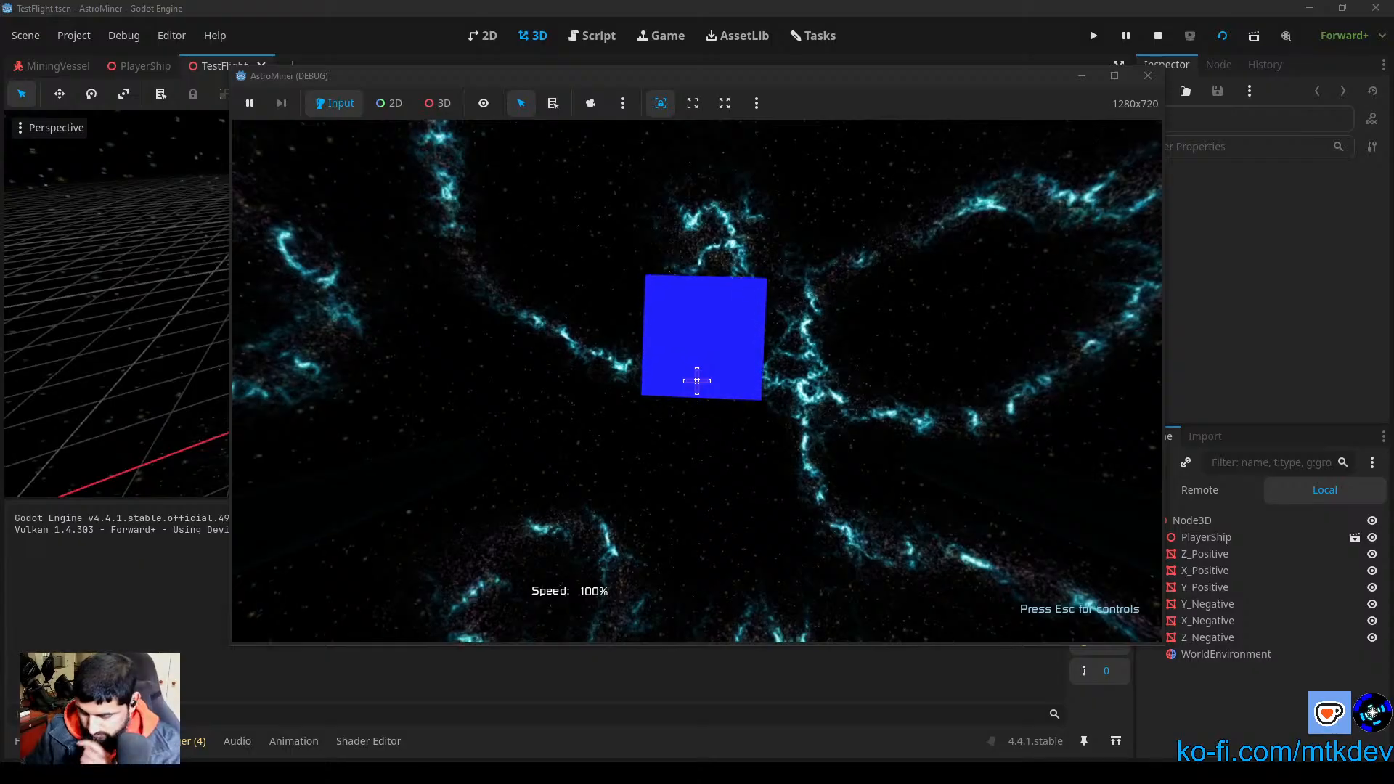
pyautogui.press('Escape')
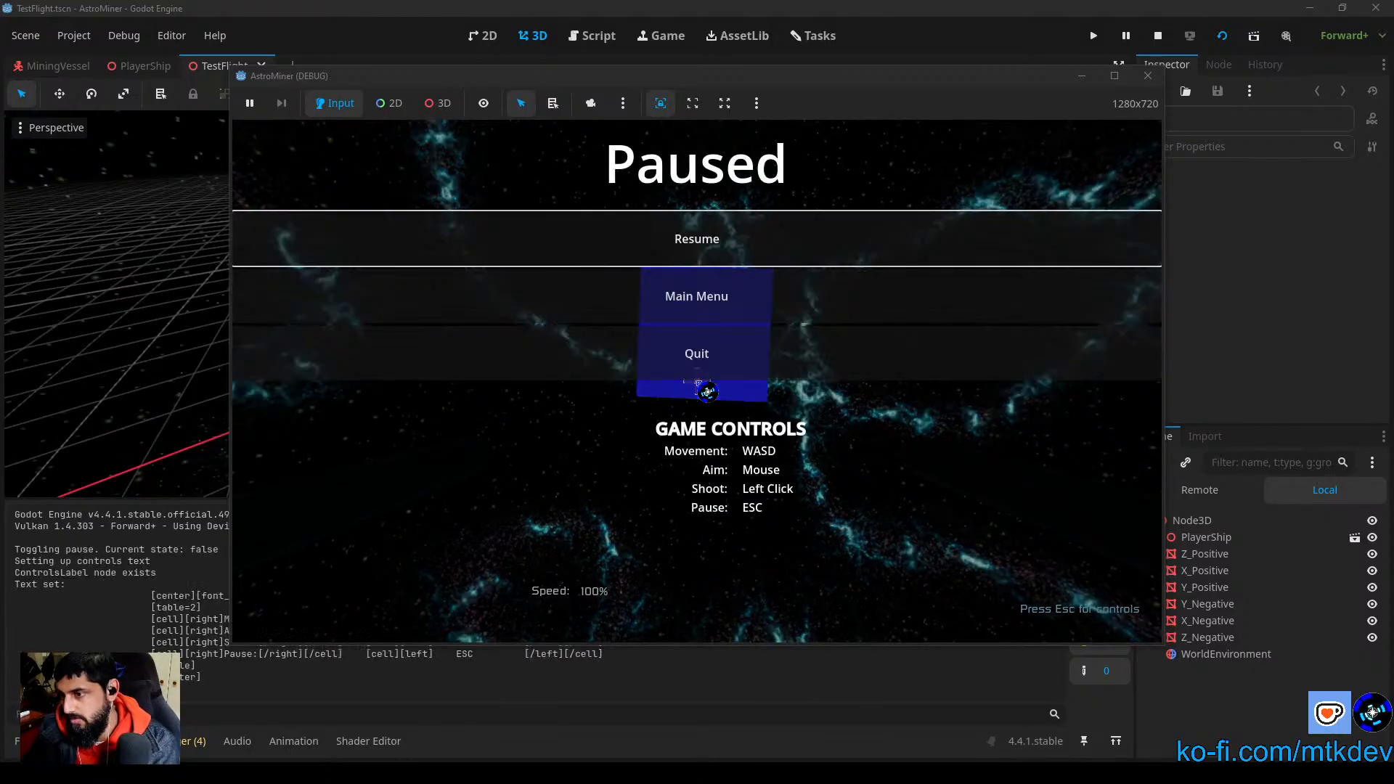
pyautogui.click(699, 354)
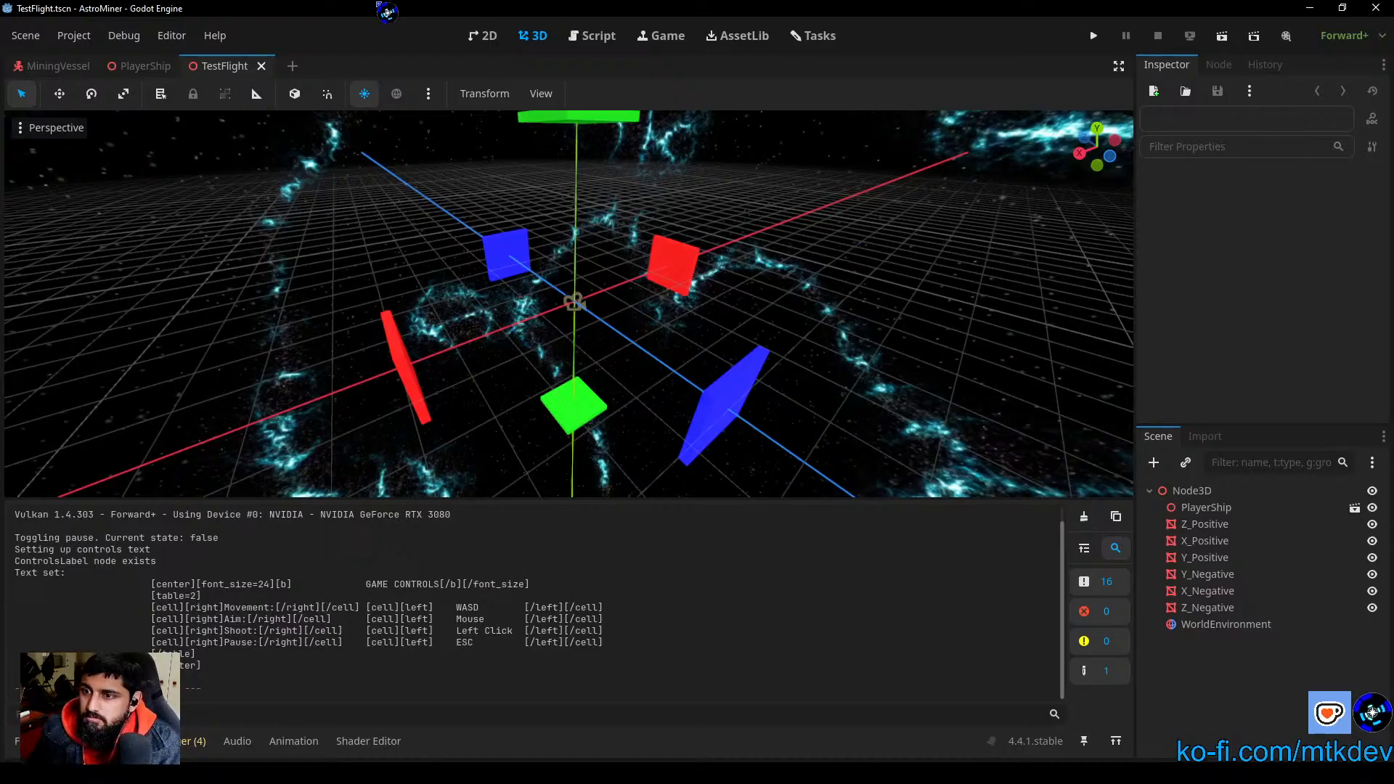
# Step: Examine the PlayerShip scene's node hierarchy and the properties of its PlayerShip and ShipRoot nodes
pyautogui.click(142, 67)
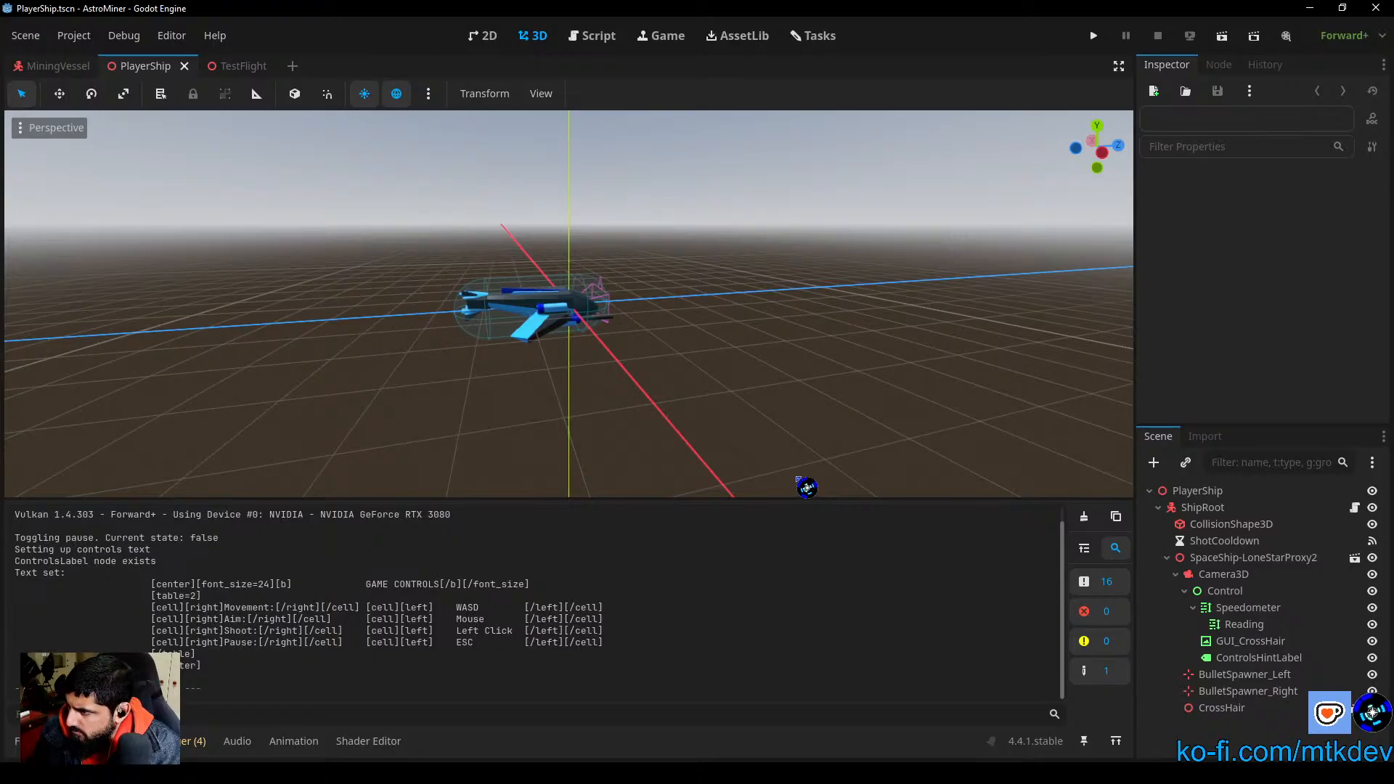
pyautogui.click(1232, 509)
pyautogui.click(1159, 508)
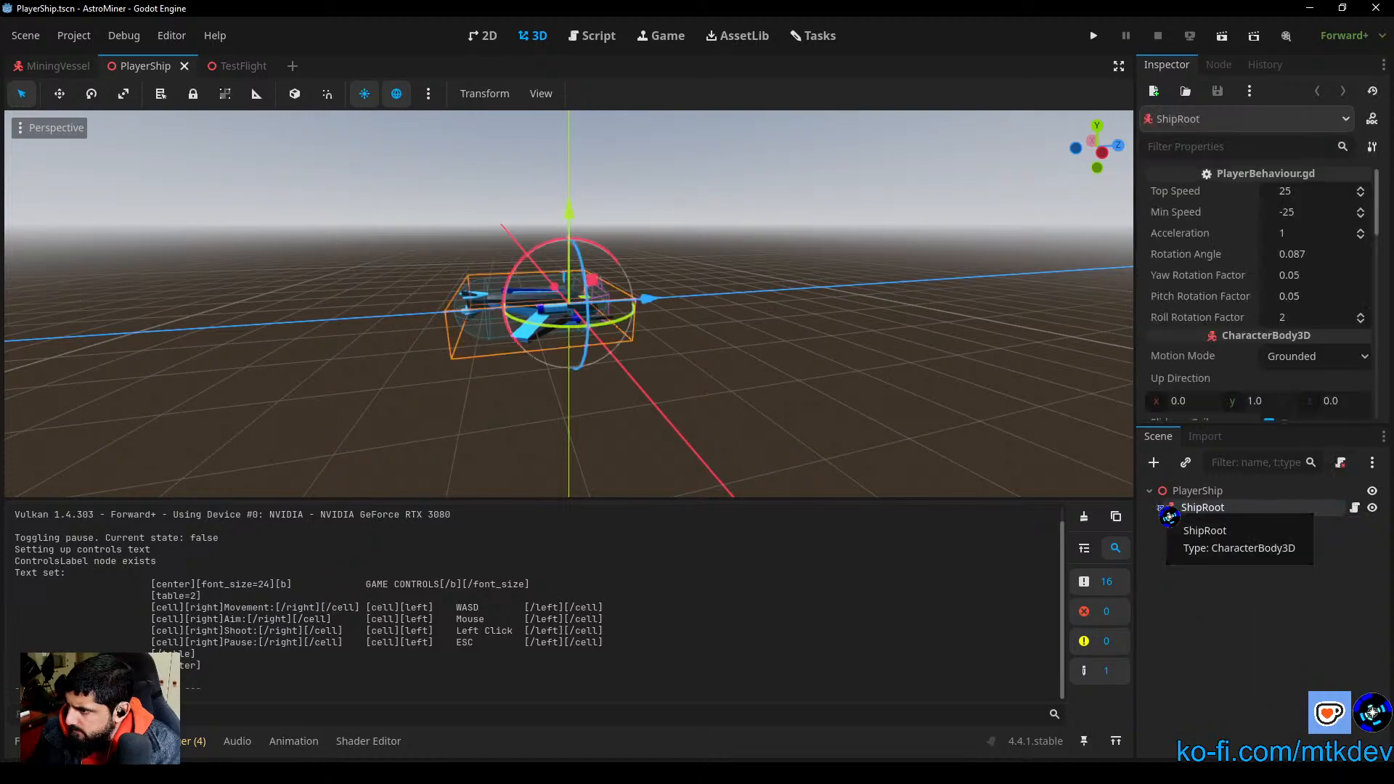
pyautogui.click(1161, 508)
pyautogui.click(1161, 509)
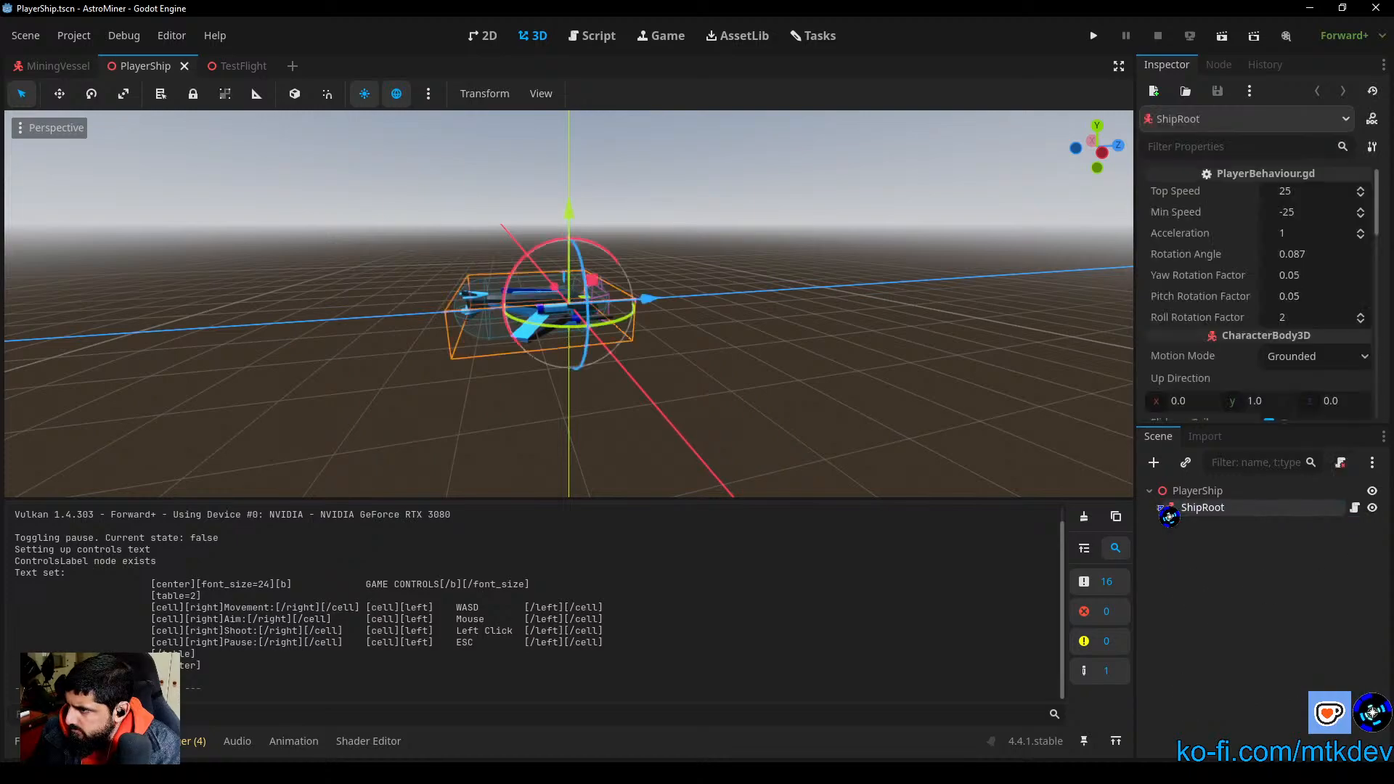
pyautogui.click(1160, 508)
pyautogui.click(1160, 509)
pyautogui.click(1161, 508)
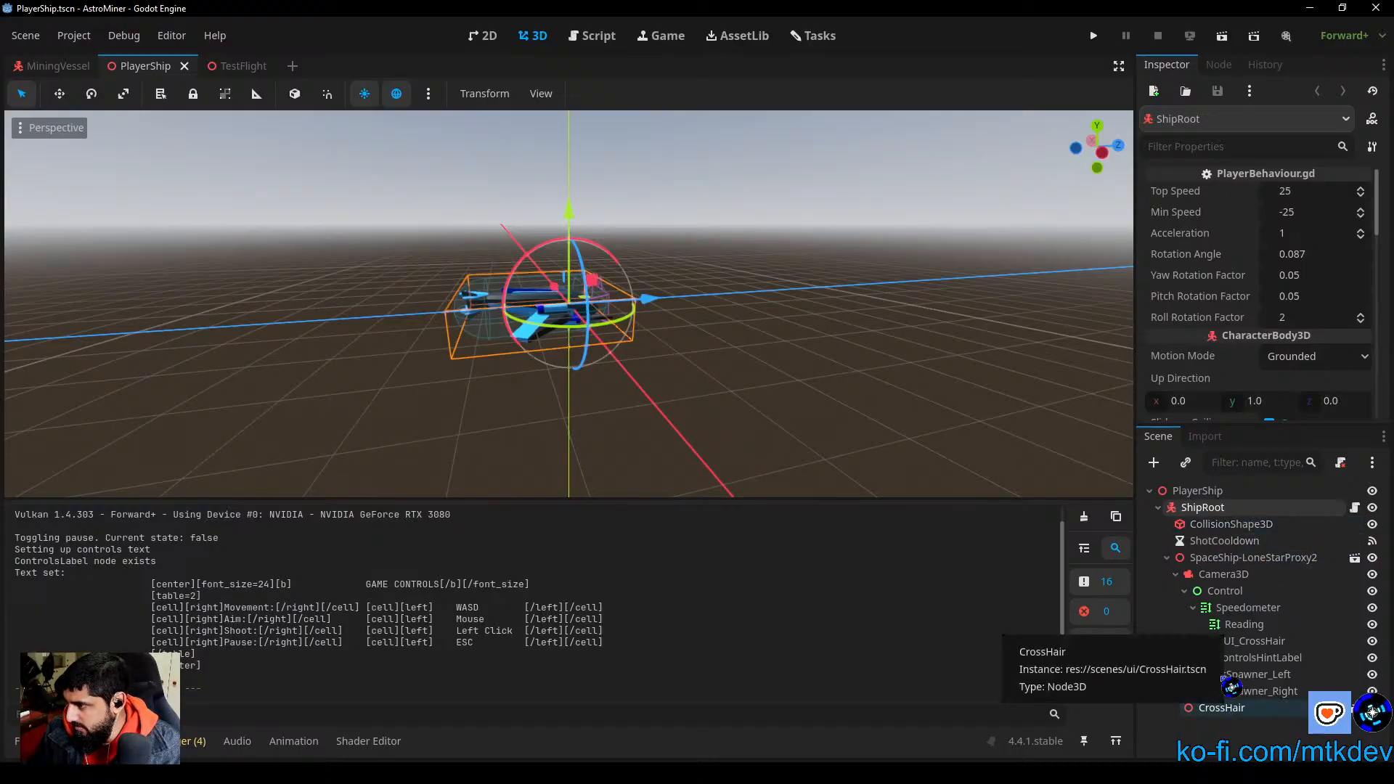
pyautogui.click(1160, 508)
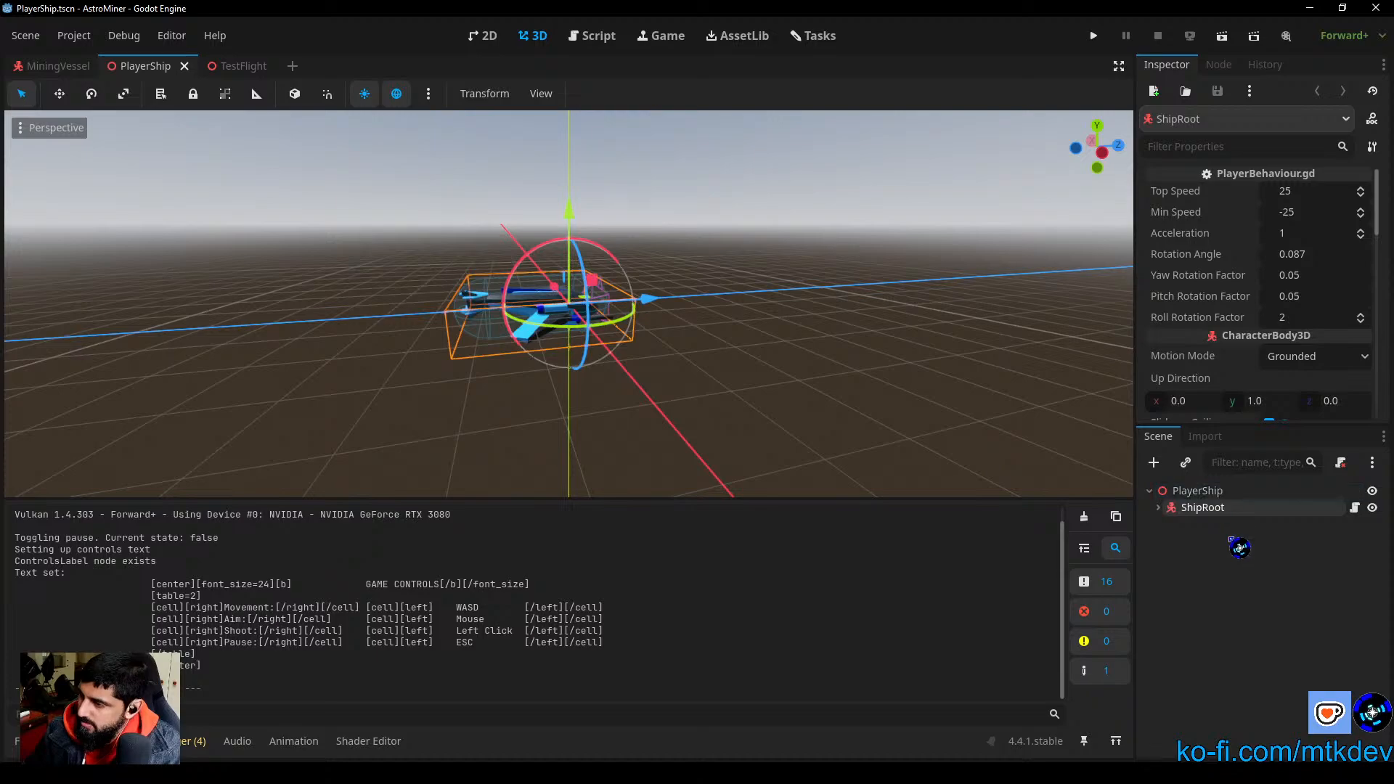
pyautogui.click(1191, 494)
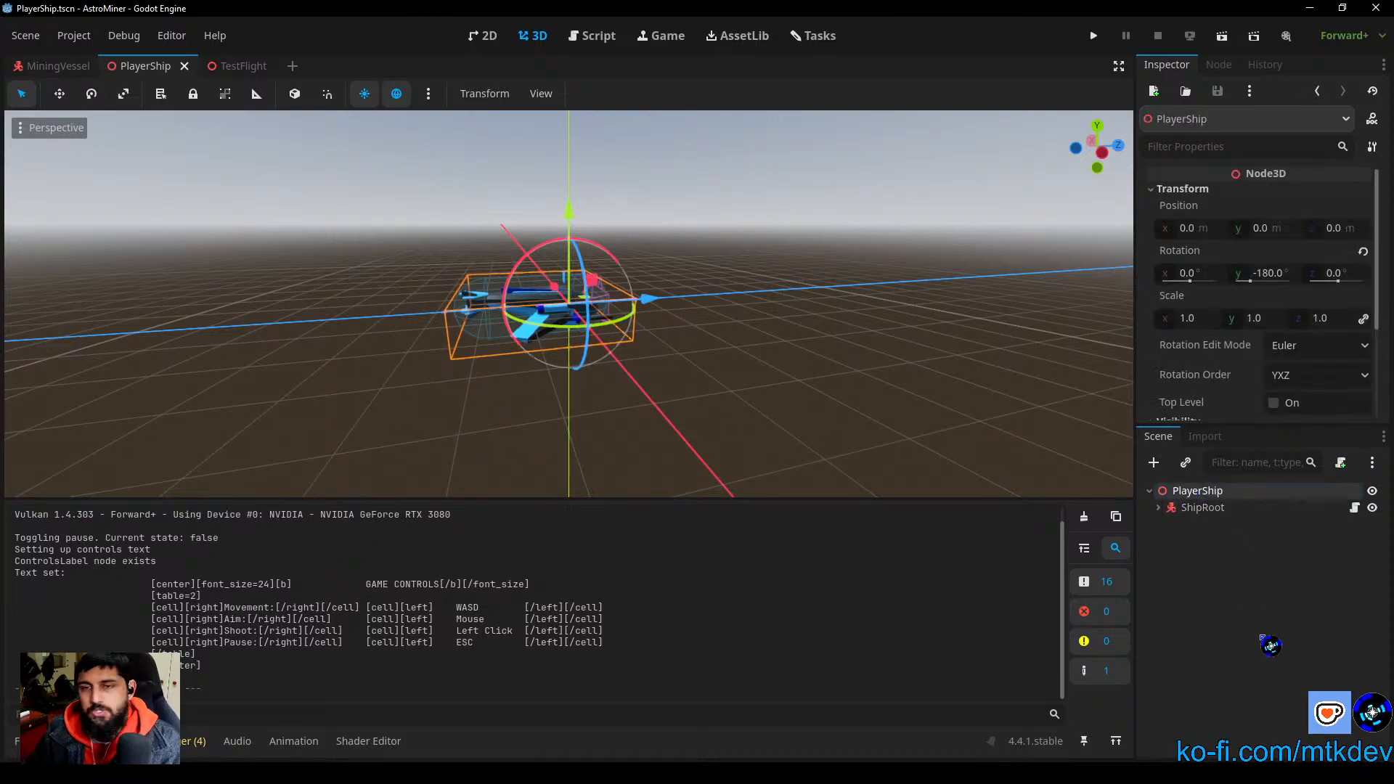
pyautogui.click(1271, 644)
pyautogui.click(1200, 509)
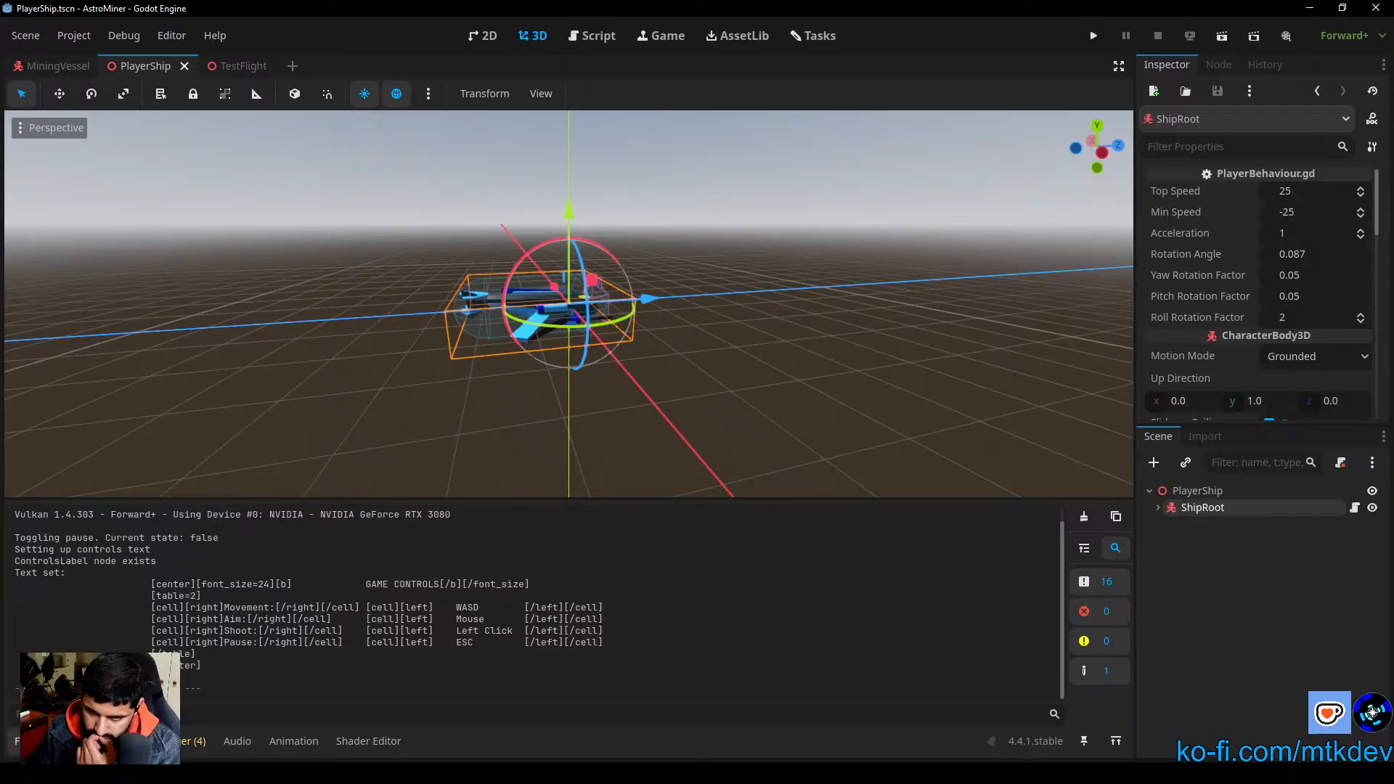
# Step: Show the project's scenes/entities folder in the file browser and look over its ship scene files
pyautogui.click(42, 741)
pyautogui.click(87, 675)
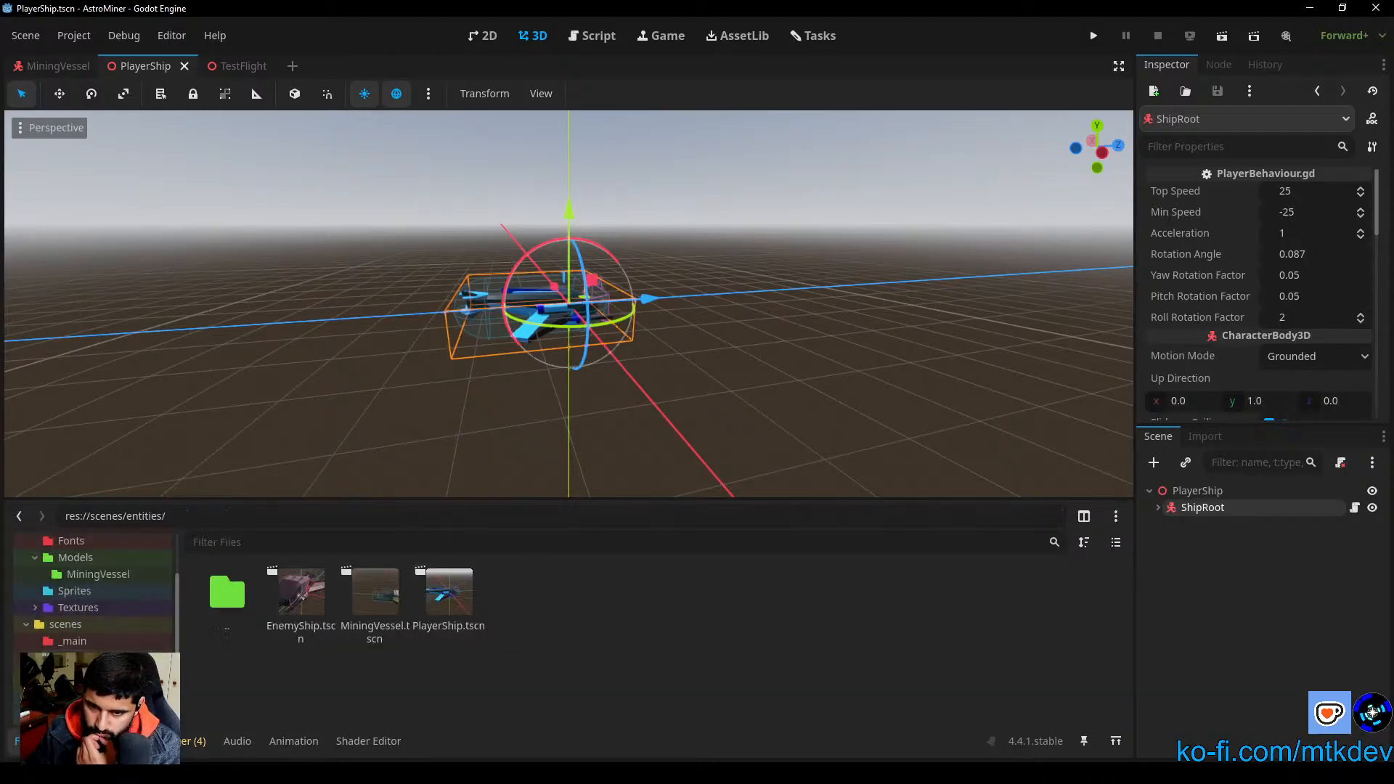
pyautogui.click(477, 593)
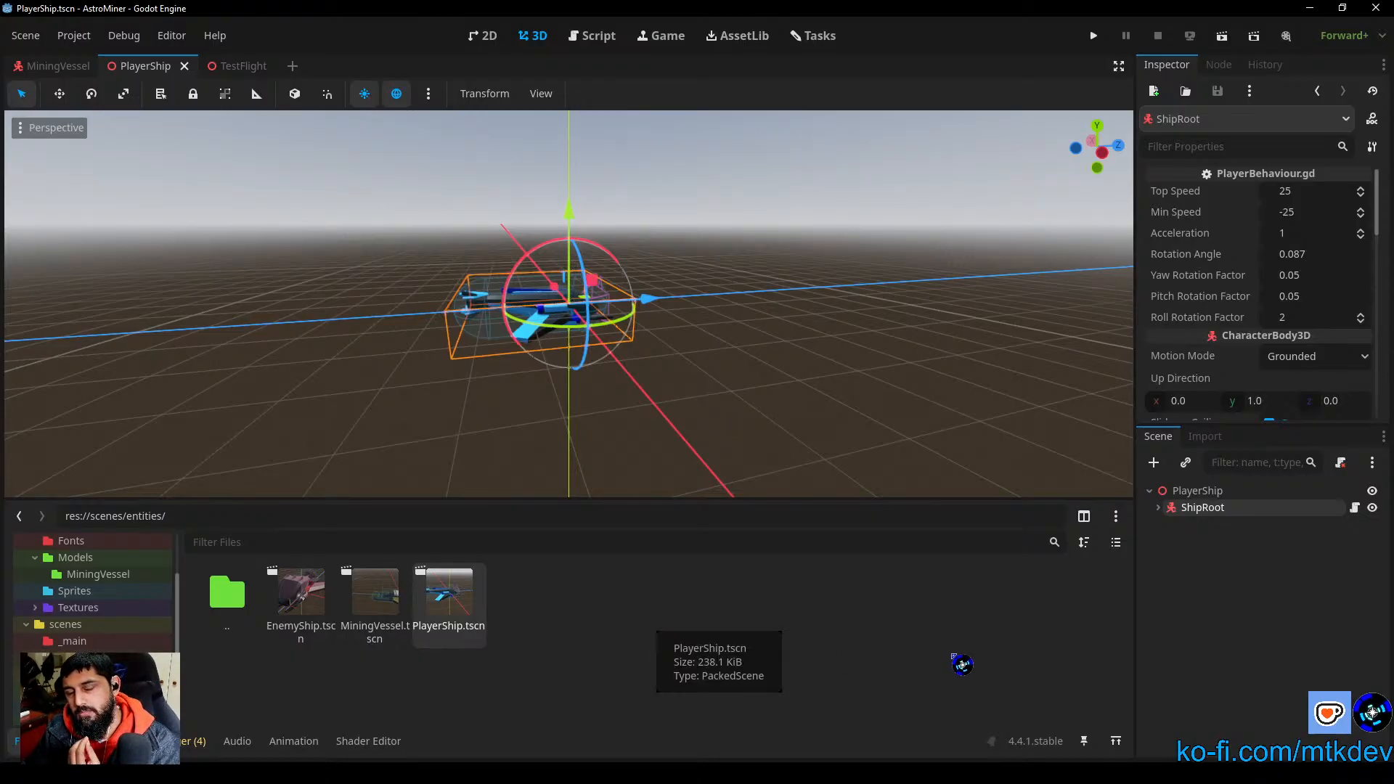
pyautogui.click(305, 629)
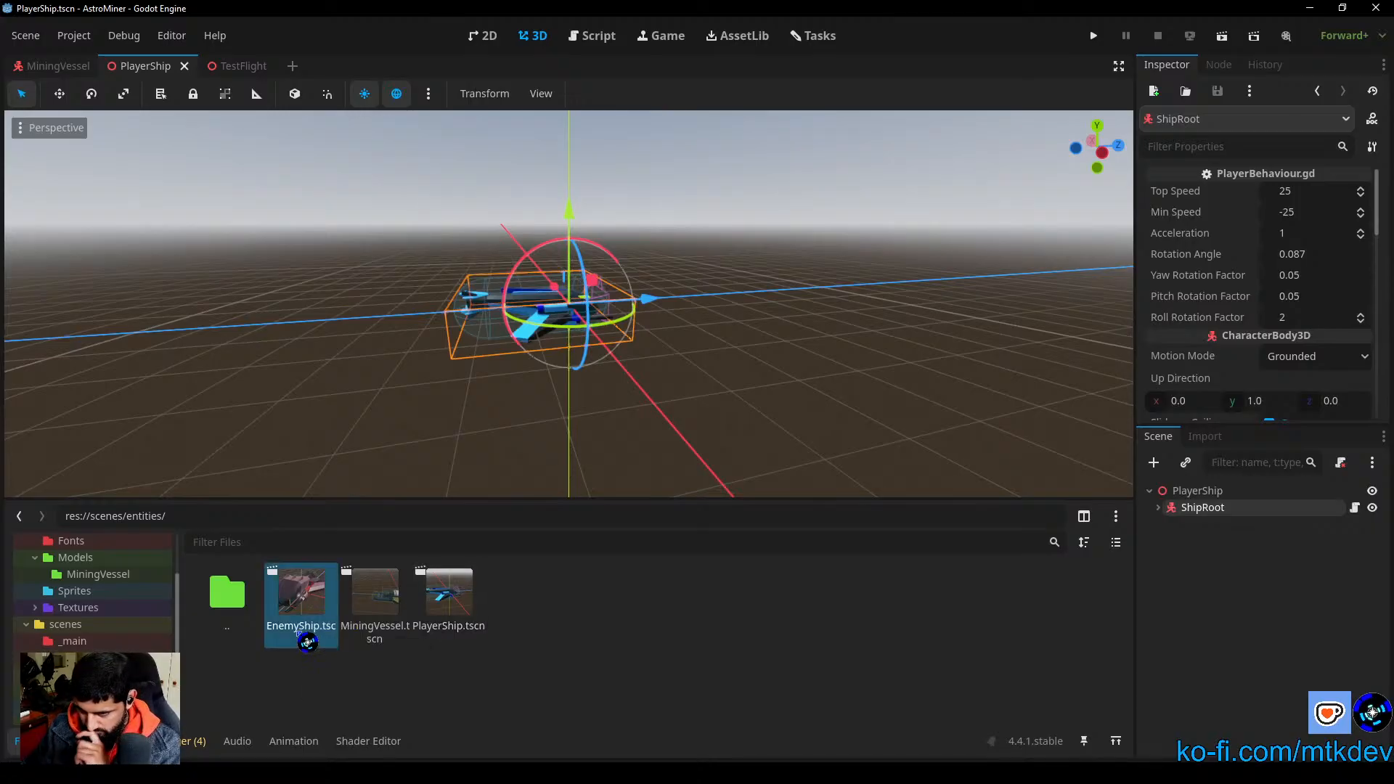
pyautogui.click(454, 664)
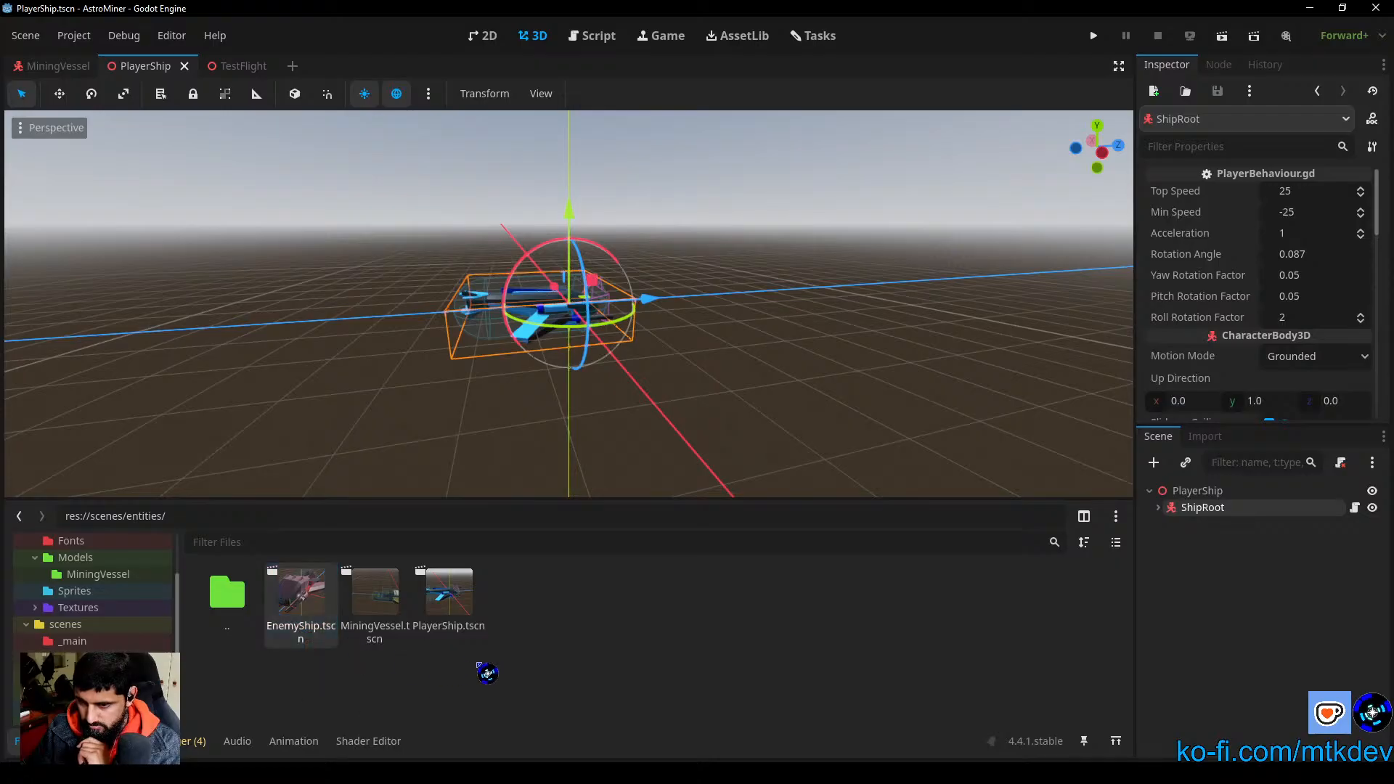
pyautogui.rightClick(326, 621)
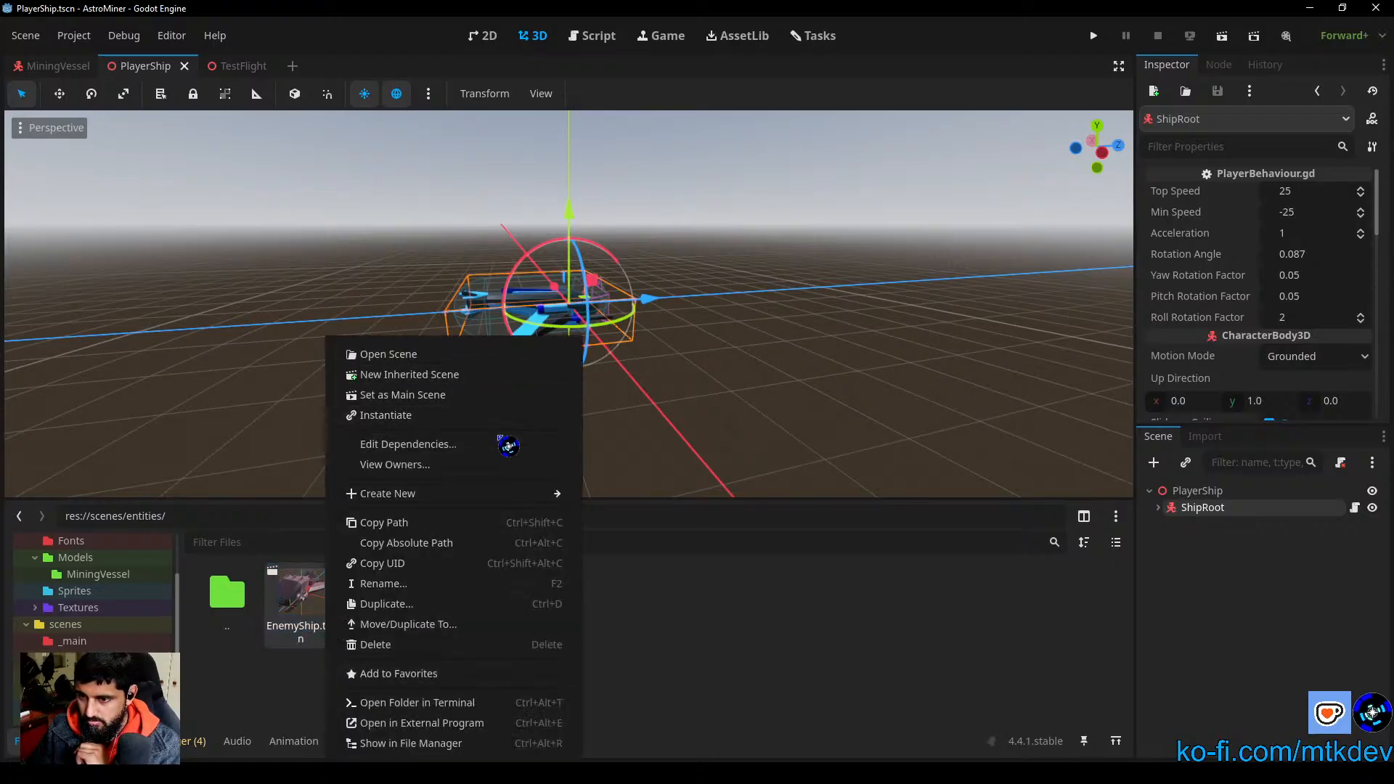
pyautogui.press('Escape')
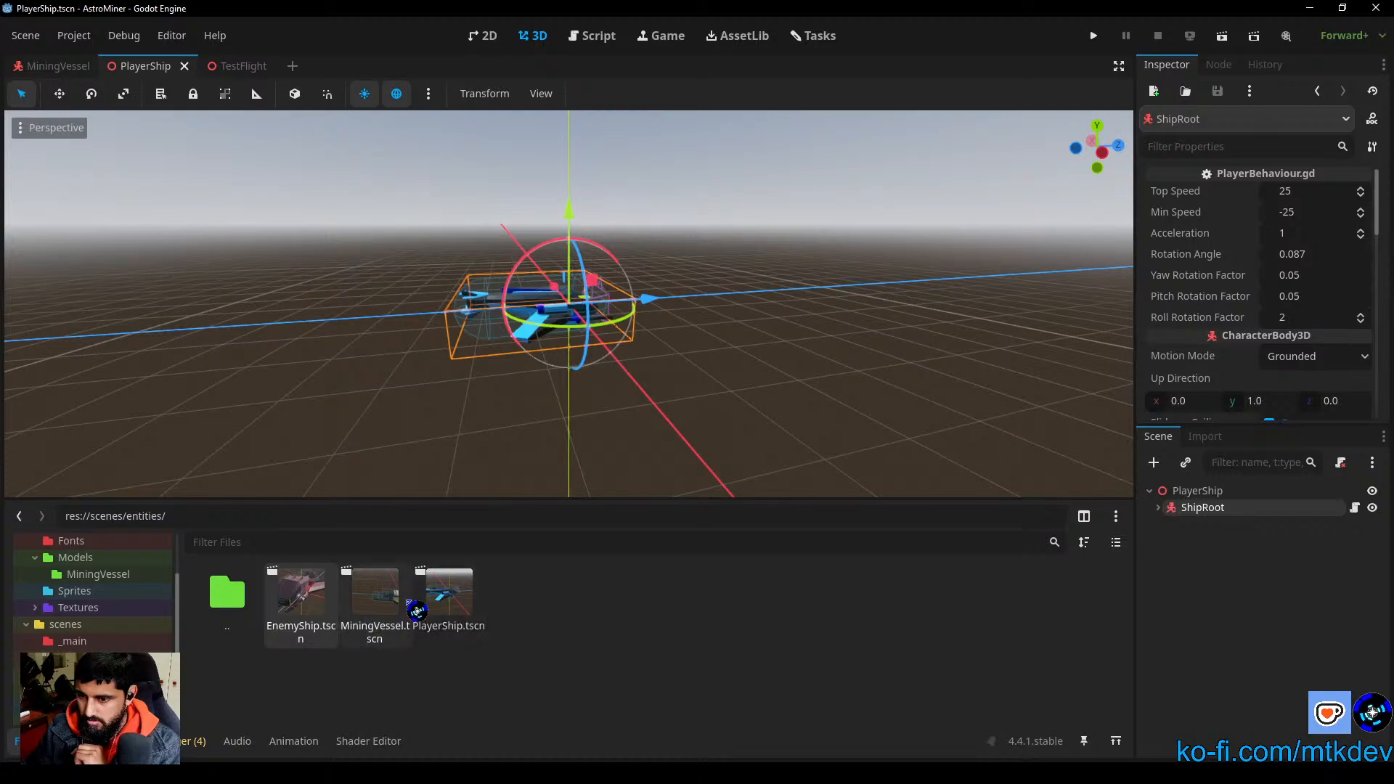
pyautogui.click(305, 625)
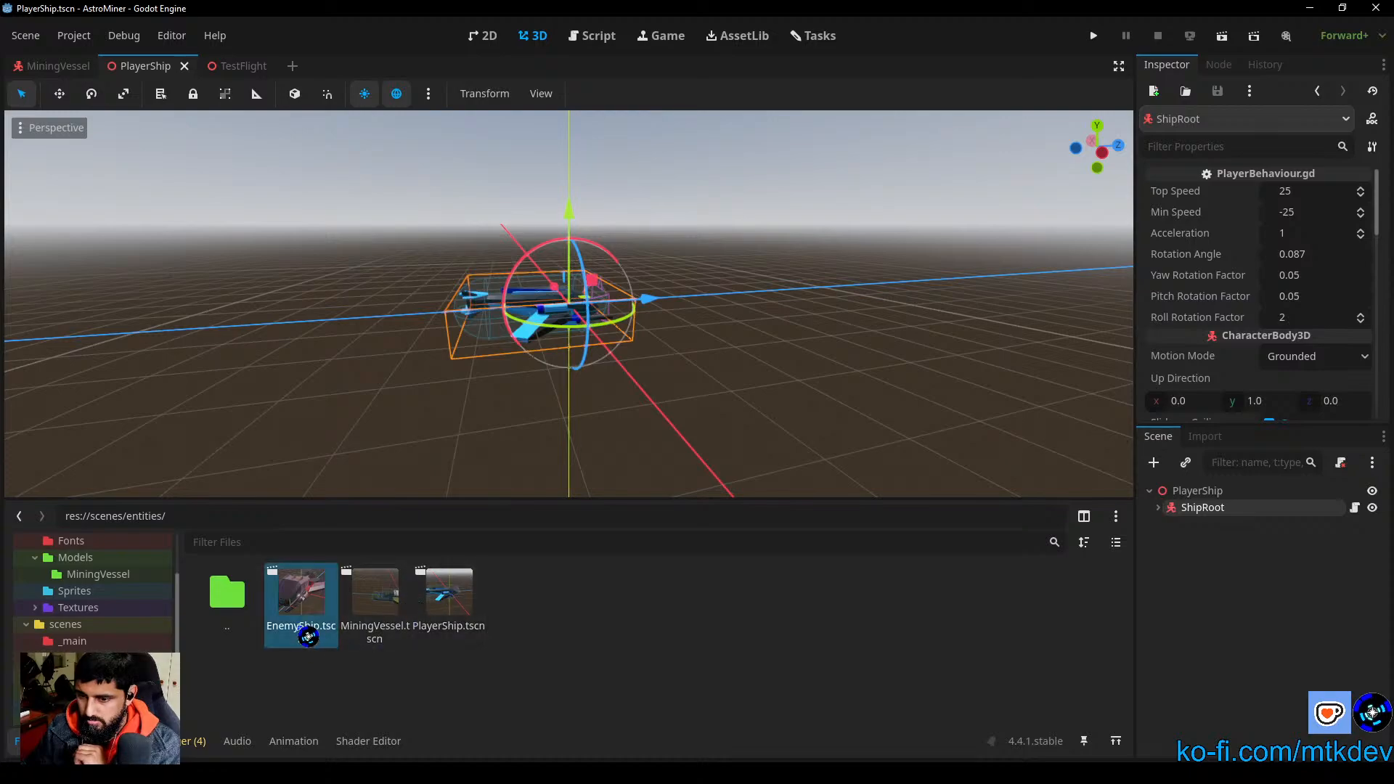
pyautogui.rightClick(308, 636)
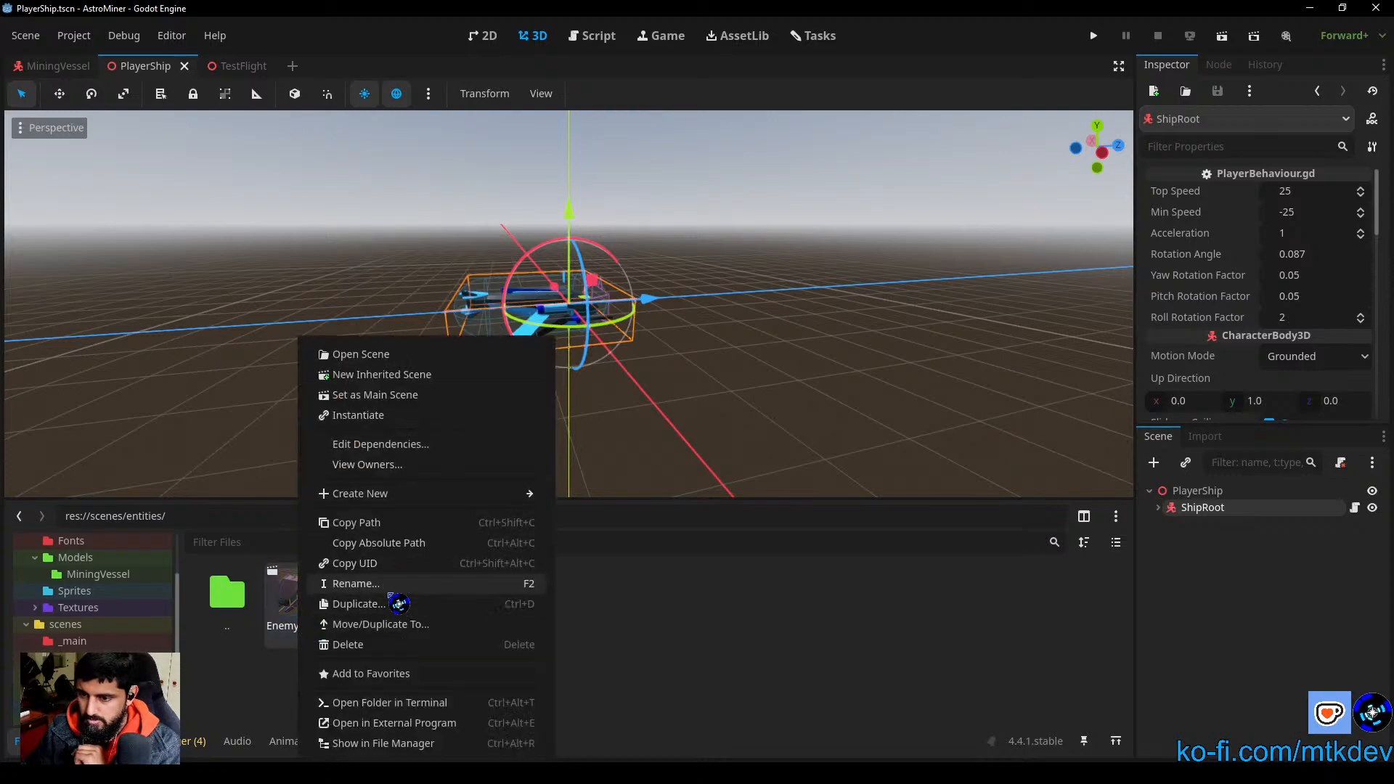
pyautogui.press('Escape')
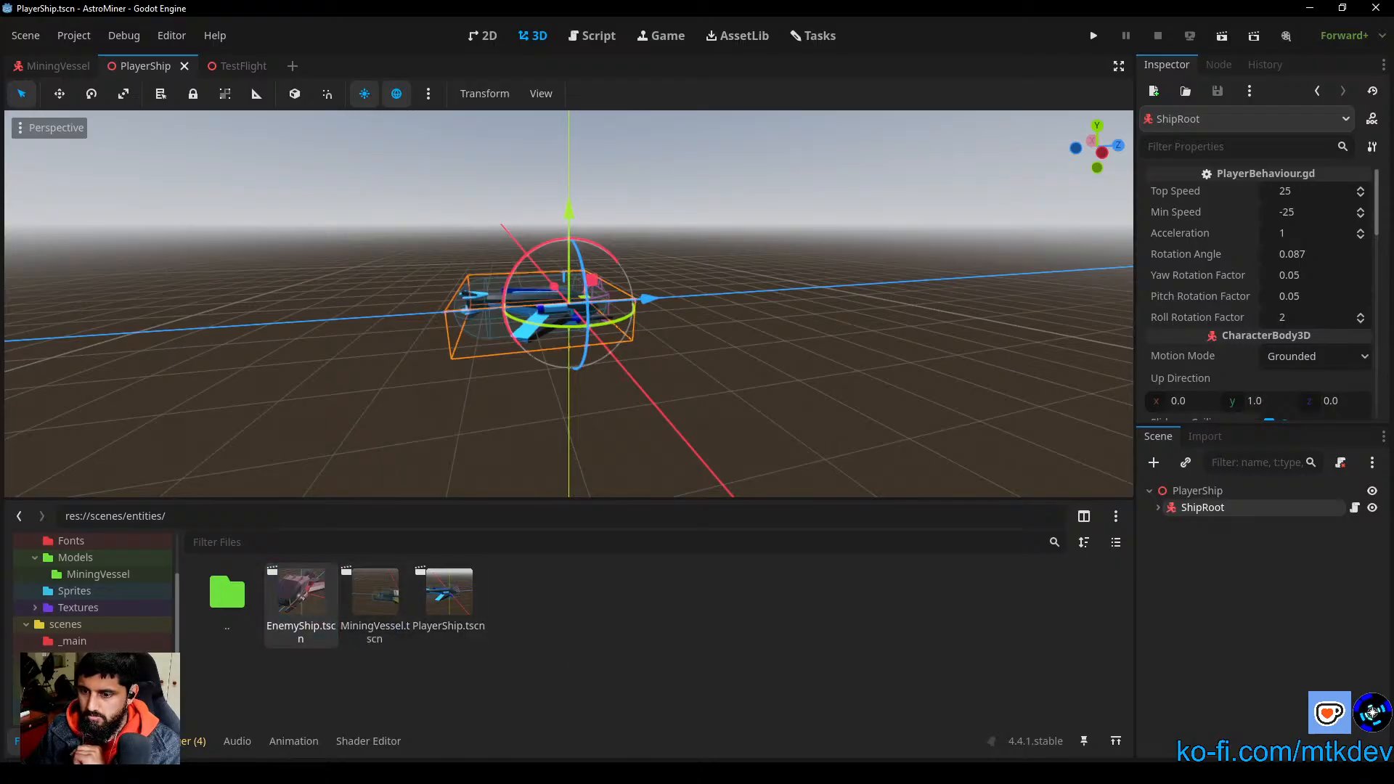
# Step: Rename the EnemyShip.tscn scene file as PirateShip.tscn
pyautogui.rightClick(305, 611)
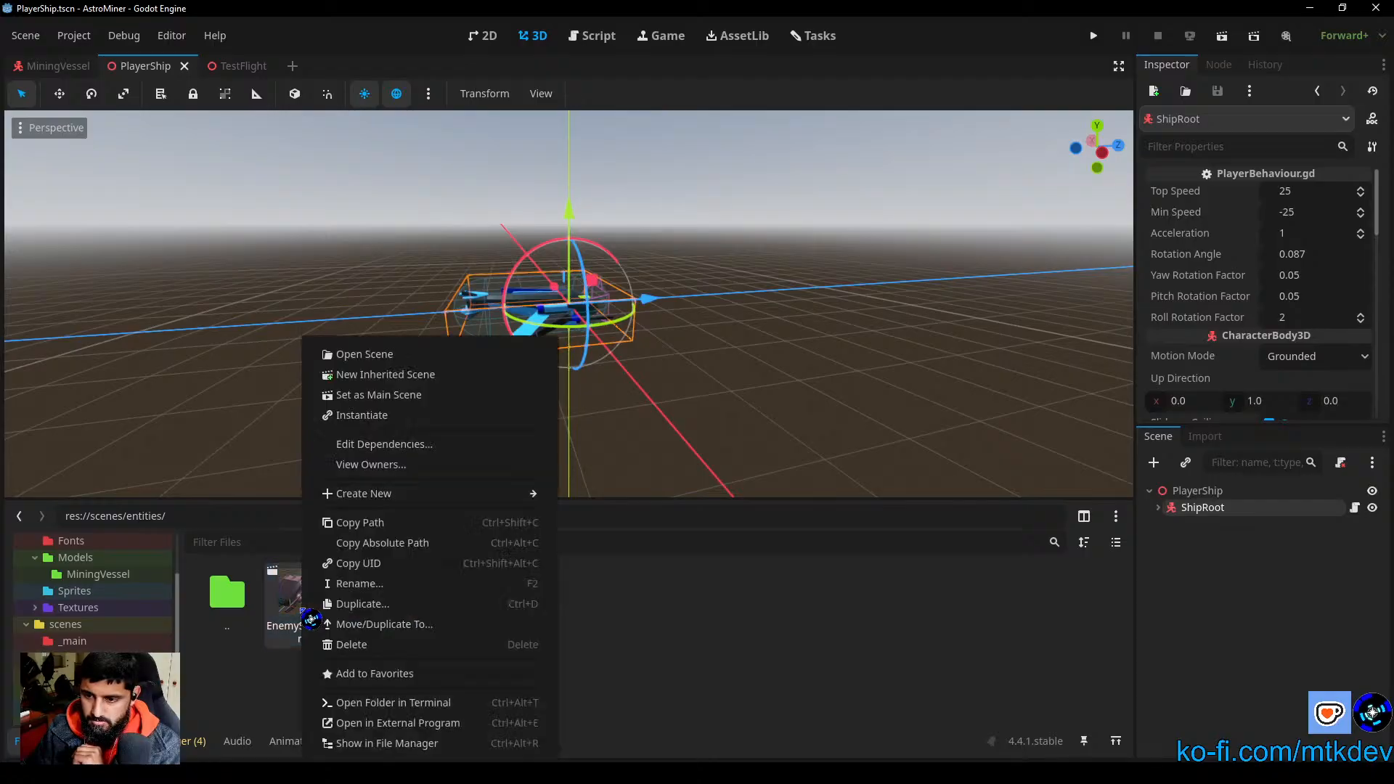
pyautogui.click(360, 584)
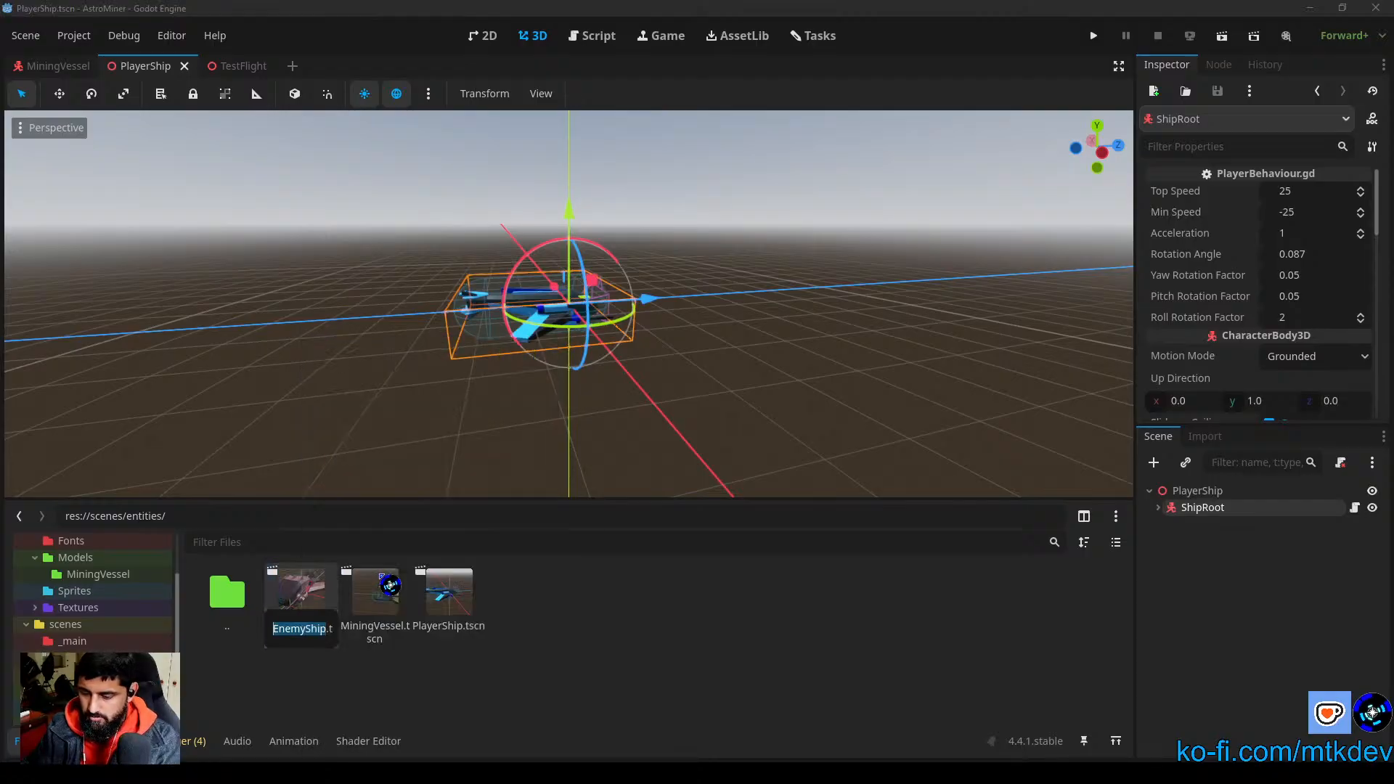
pyautogui.write('Pirat')
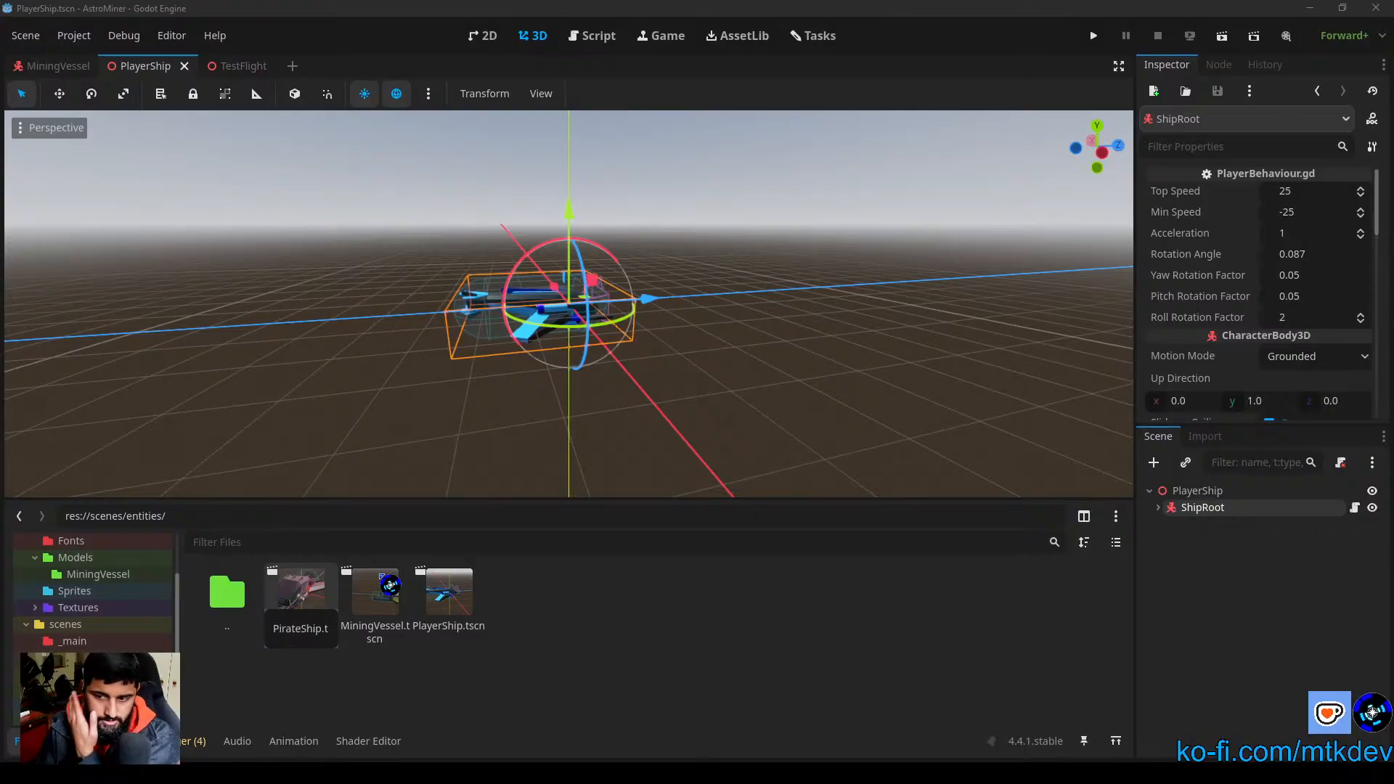
pyautogui.write('eShip')
pyautogui.press('Return')
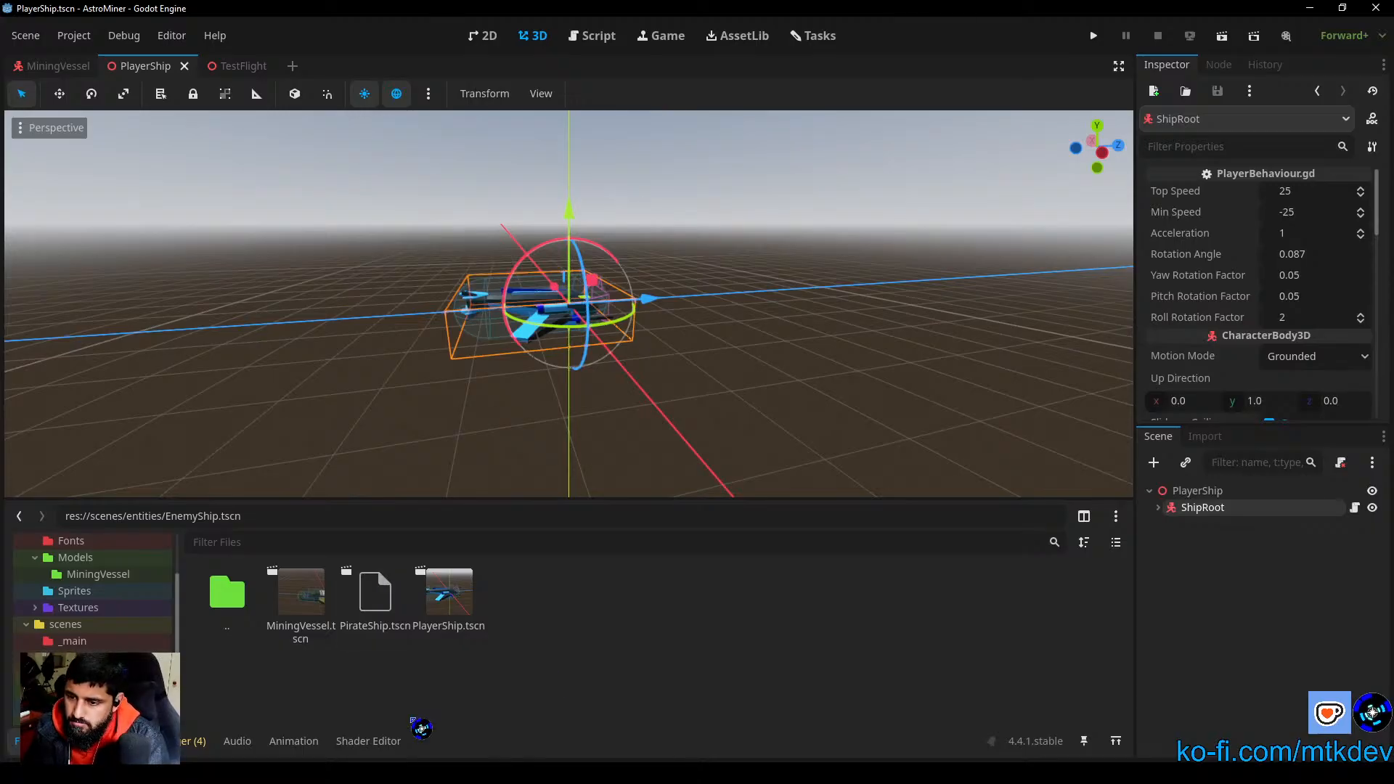
# Step: Reload the scenes/entities folder and open the PirateShip, MiningVessel and PlayerShip scenes in turn to view them
pyautogui.doubleClick(242, 610)
pyautogui.doubleClick(529, 609)
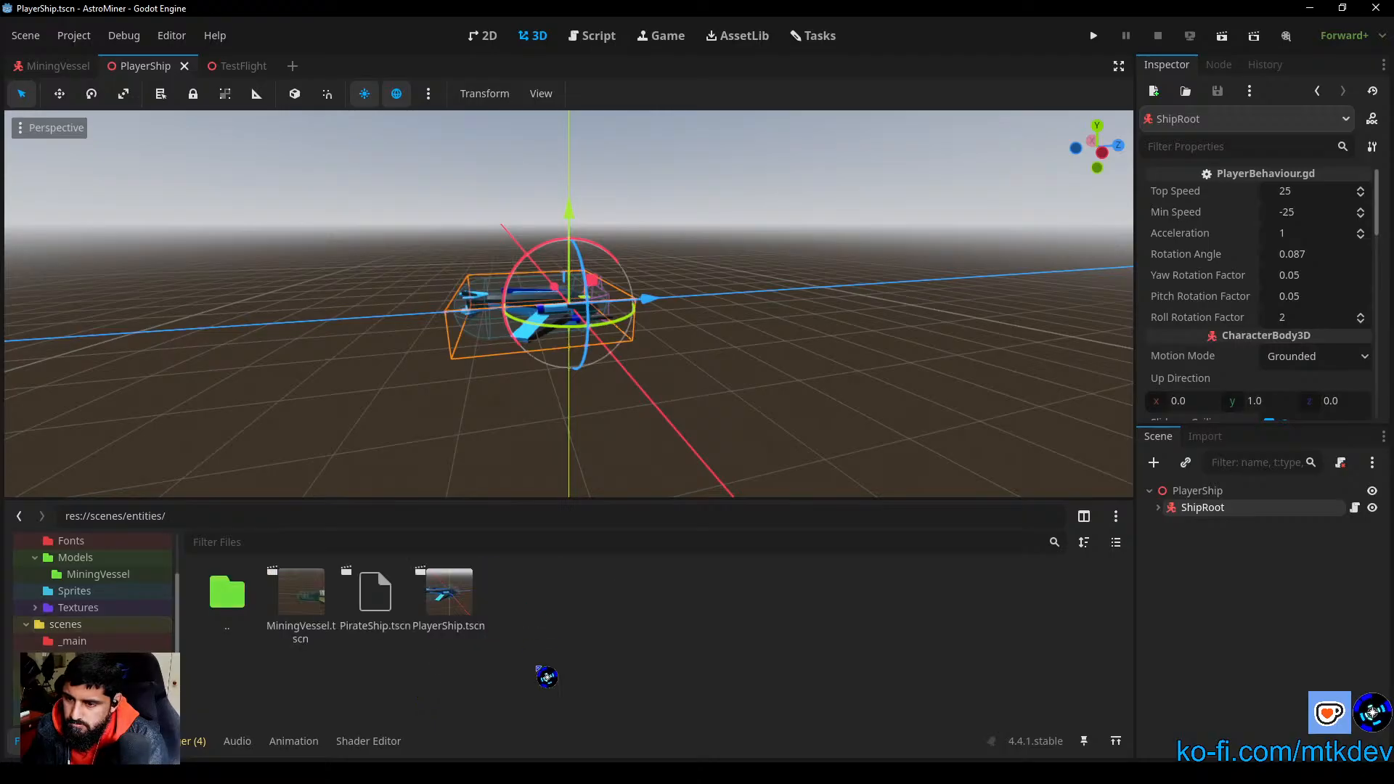
pyautogui.doubleClick(375, 603)
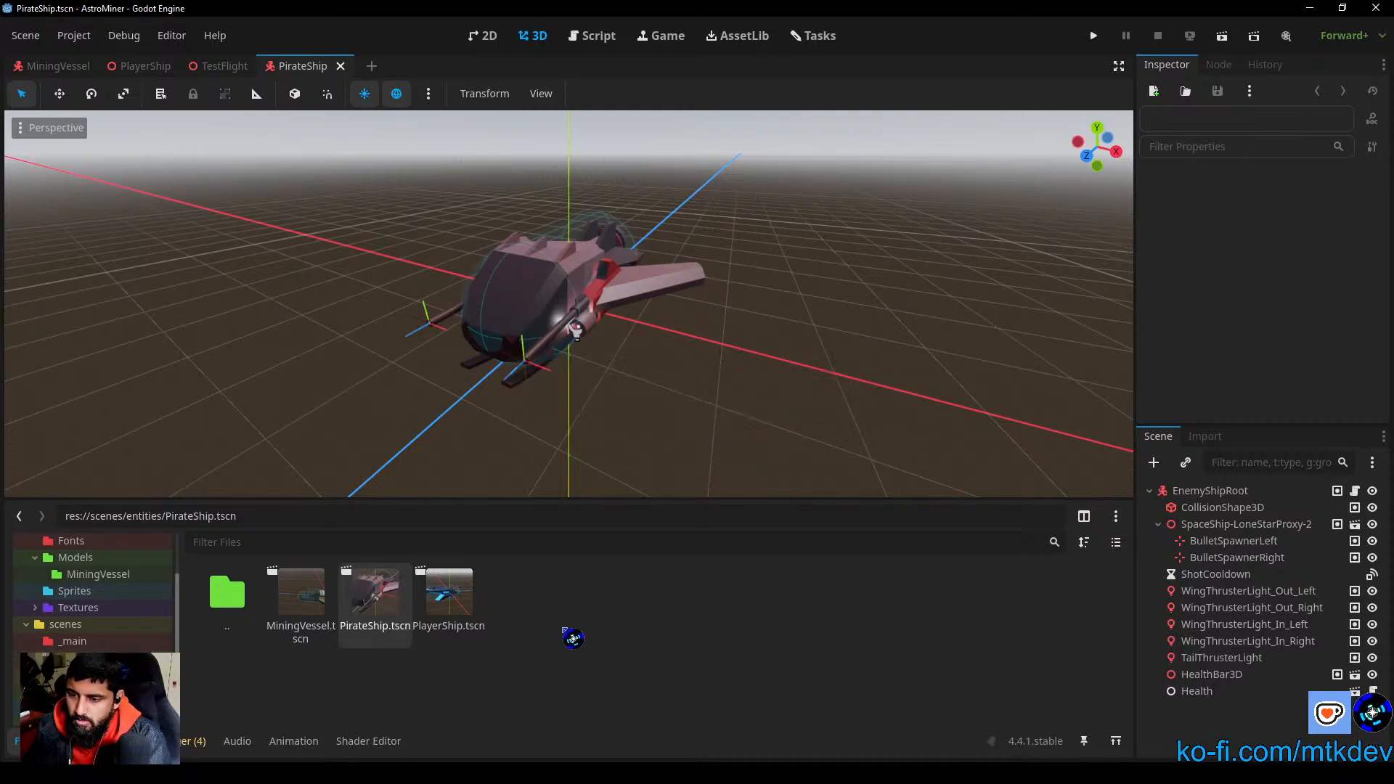
pyautogui.doubleClick(301, 601)
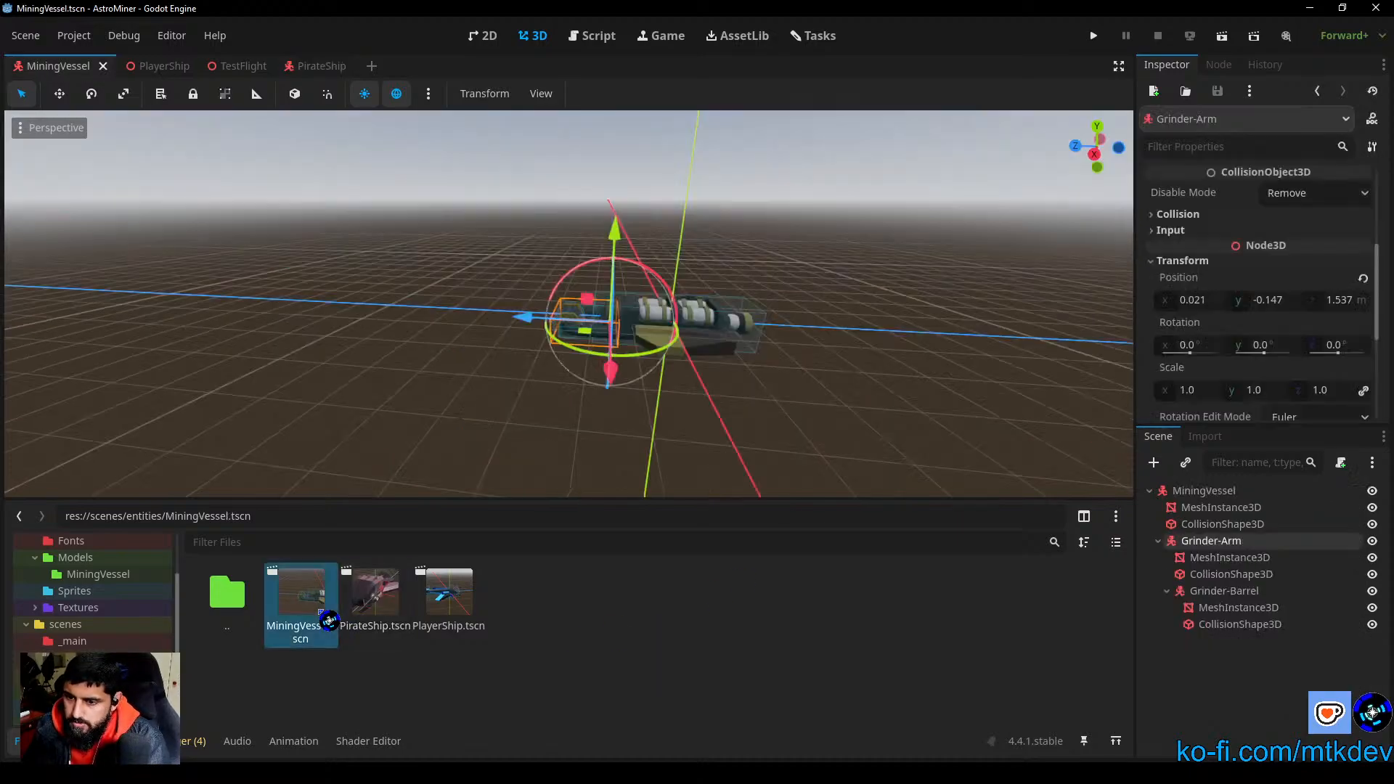
pyautogui.click(453, 595)
pyautogui.doubleClick(454, 597)
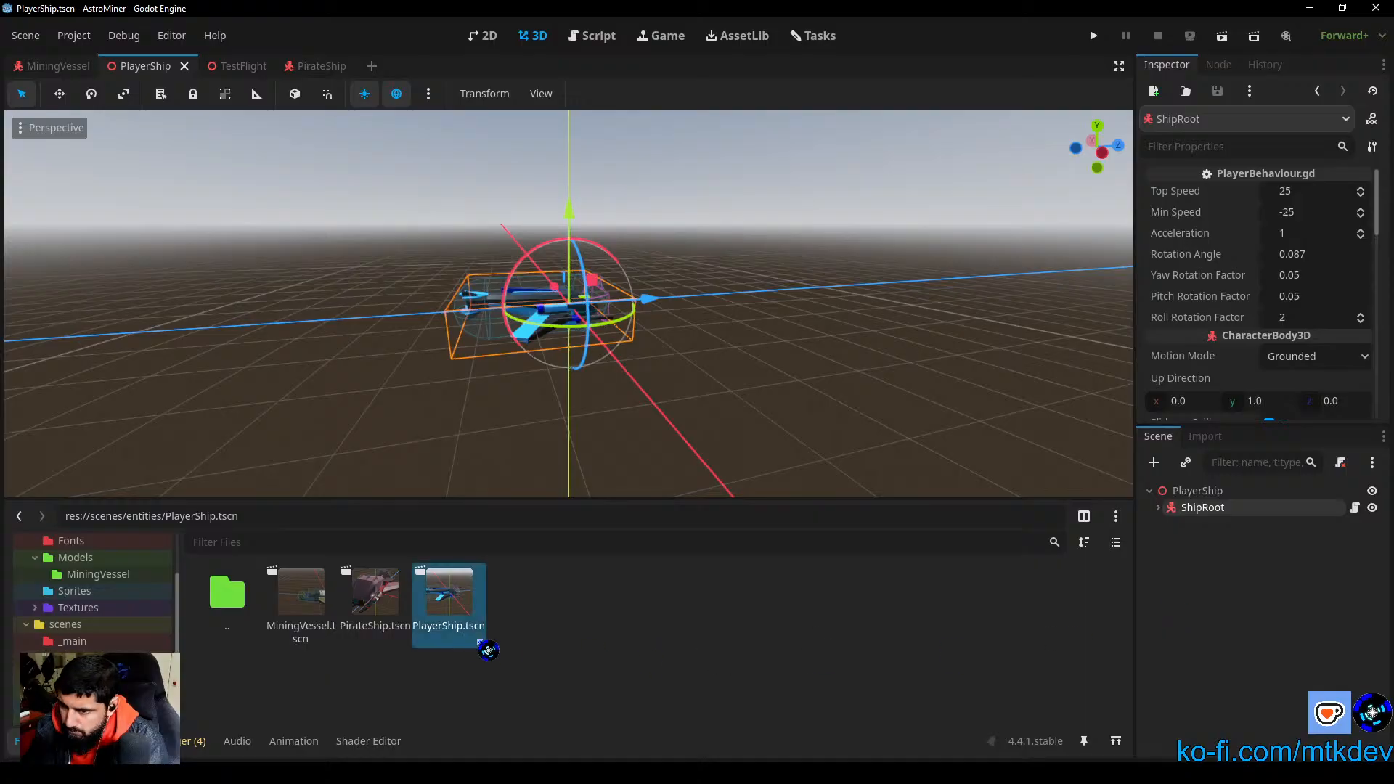
# Step: Close the PlayerShip, PirateShip and TestFlight scenes
pyautogui.rightClick(461, 639)
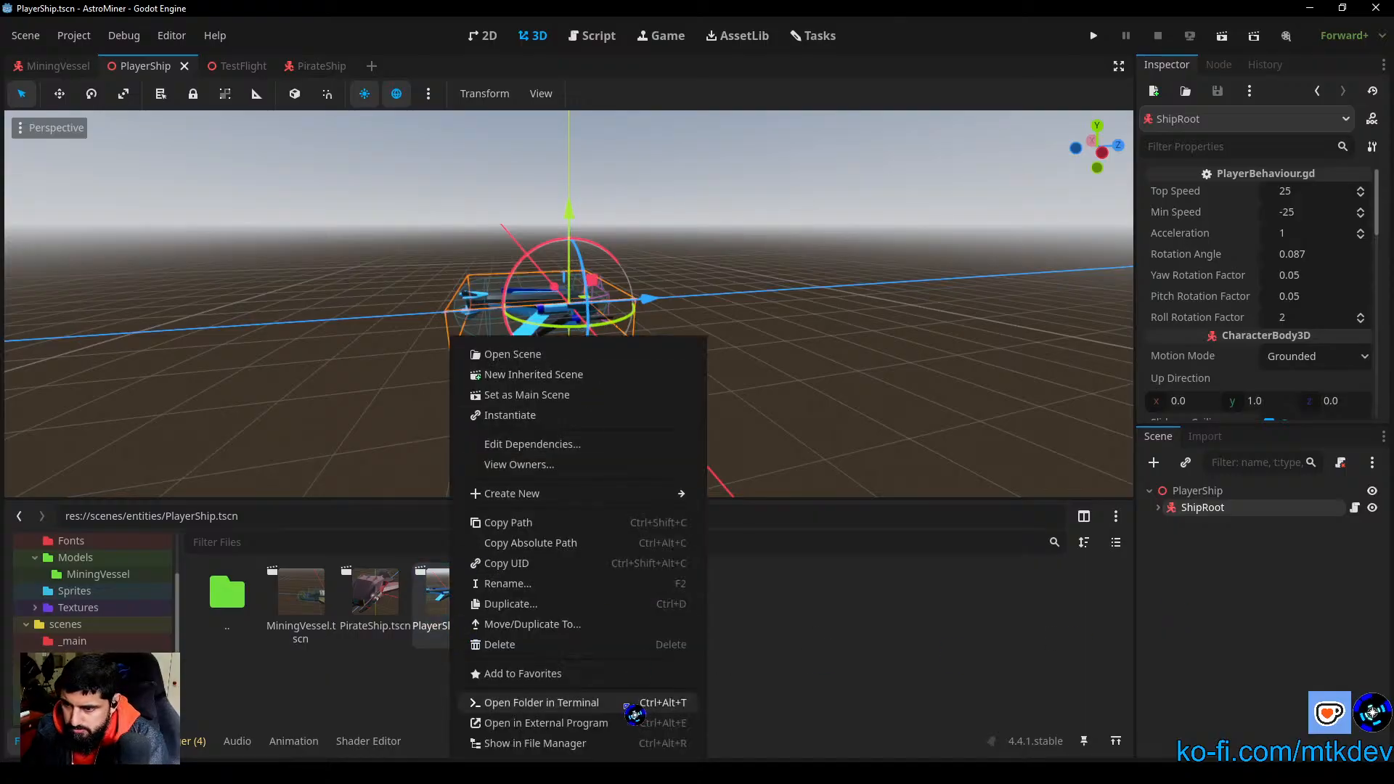
pyautogui.click(560, 587)
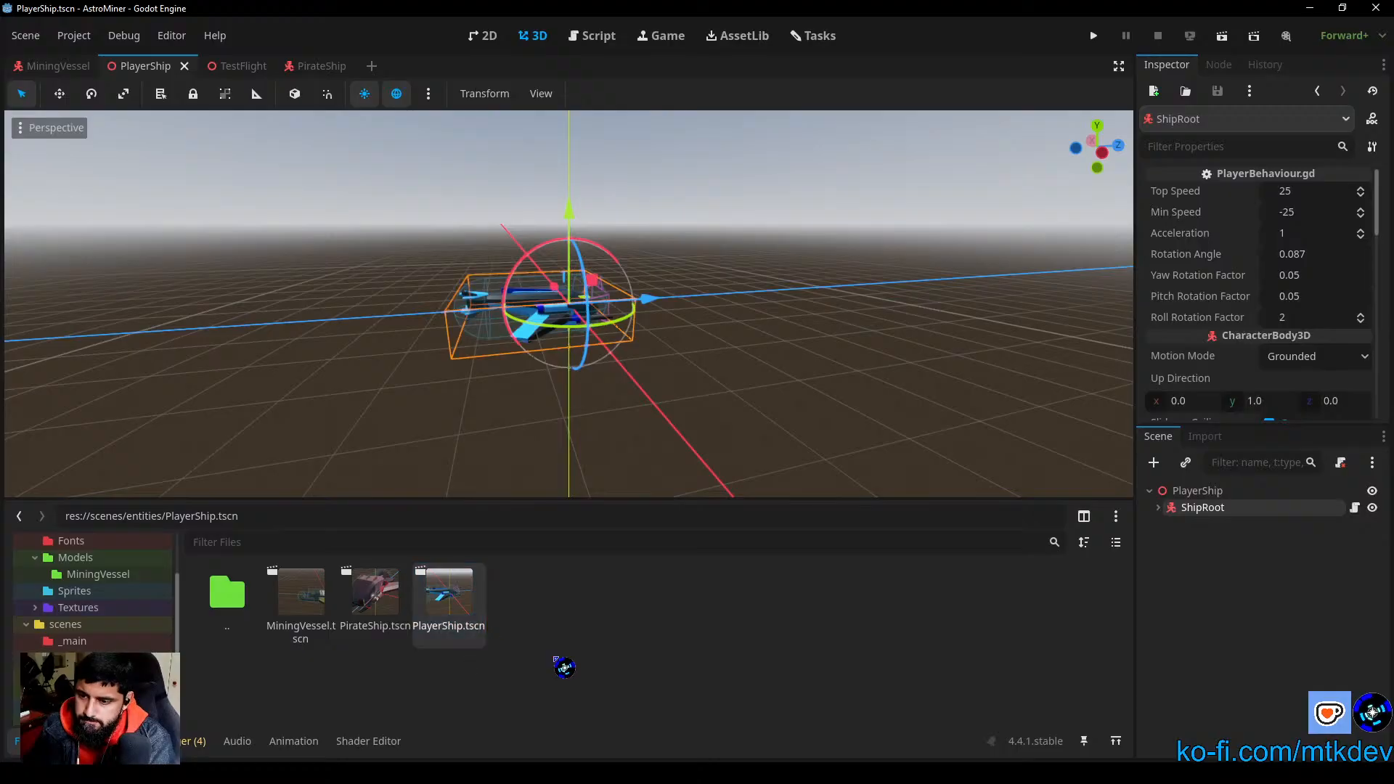
pyautogui.click(184, 66)
pyautogui.click(240, 66)
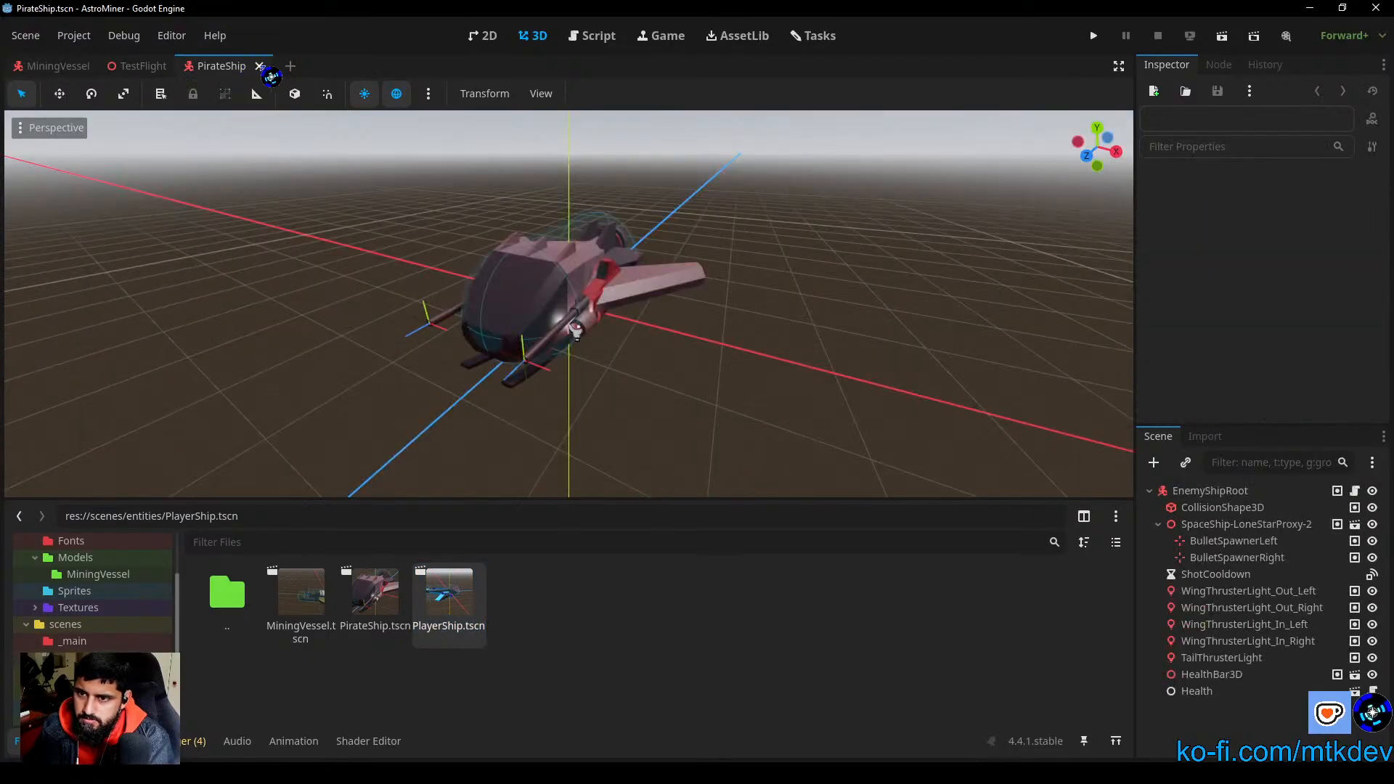
pyautogui.click(276, 66)
pyautogui.rightClick(451, 626)
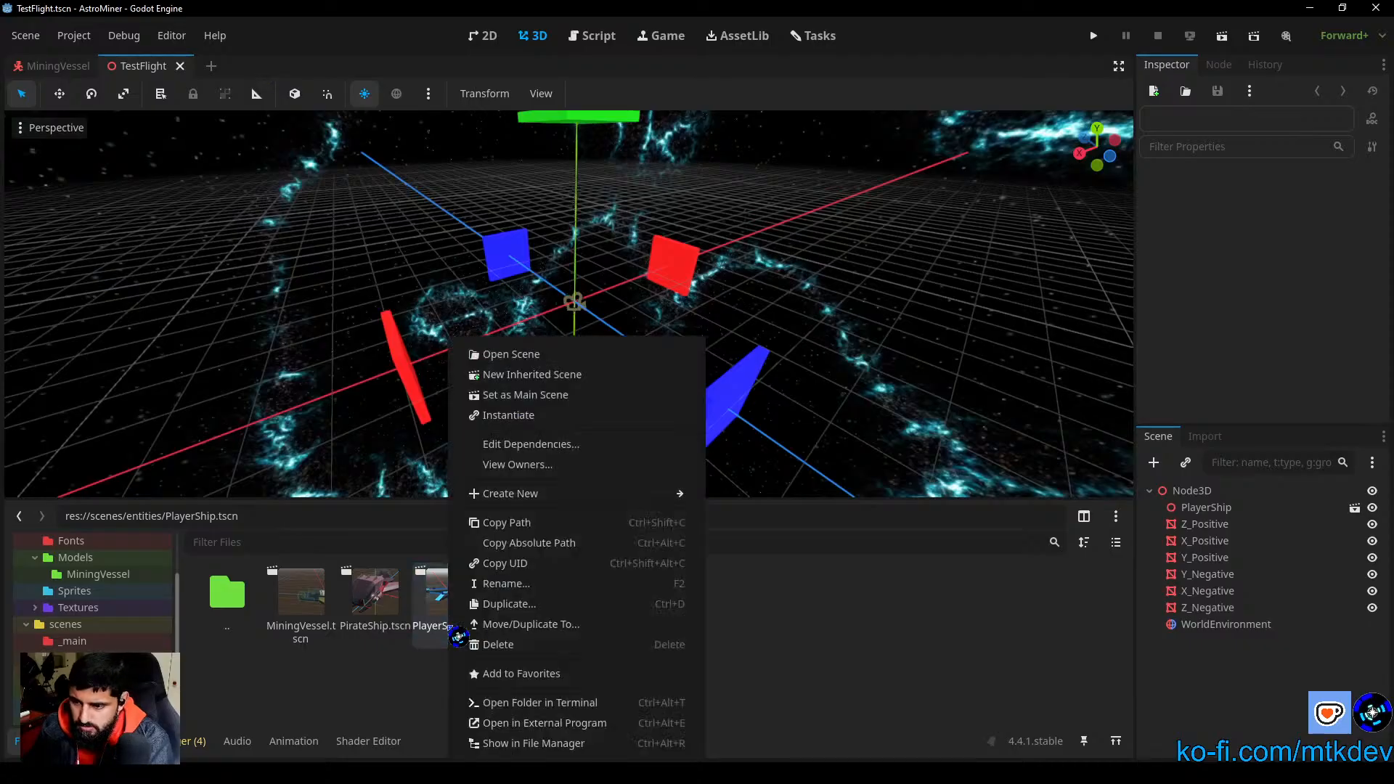
pyautogui.click(180, 66)
pyautogui.click(181, 66)
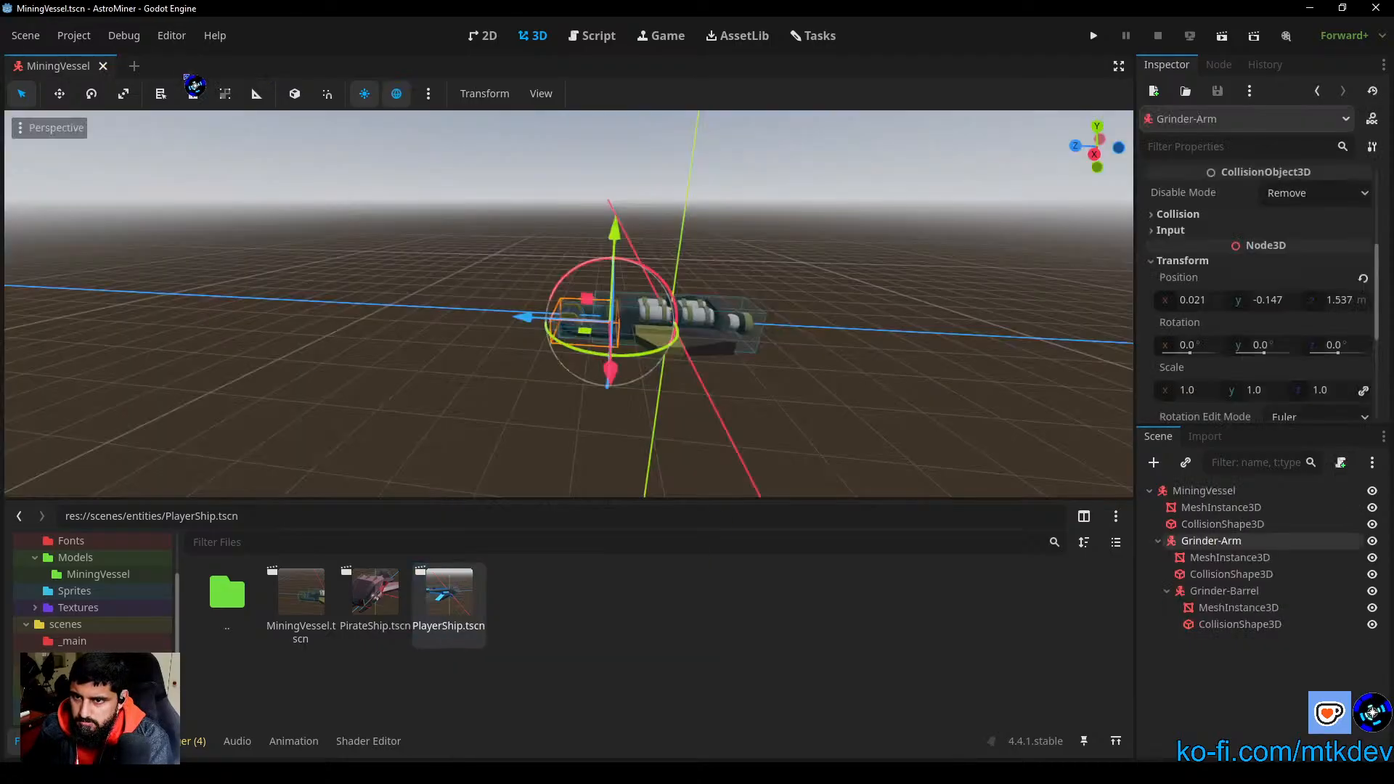
# Step: Rename the PlayerShip.tscn scene file as DefenderShip.tscn
pyautogui.rightClick(443, 610)
pyautogui.click(514, 583)
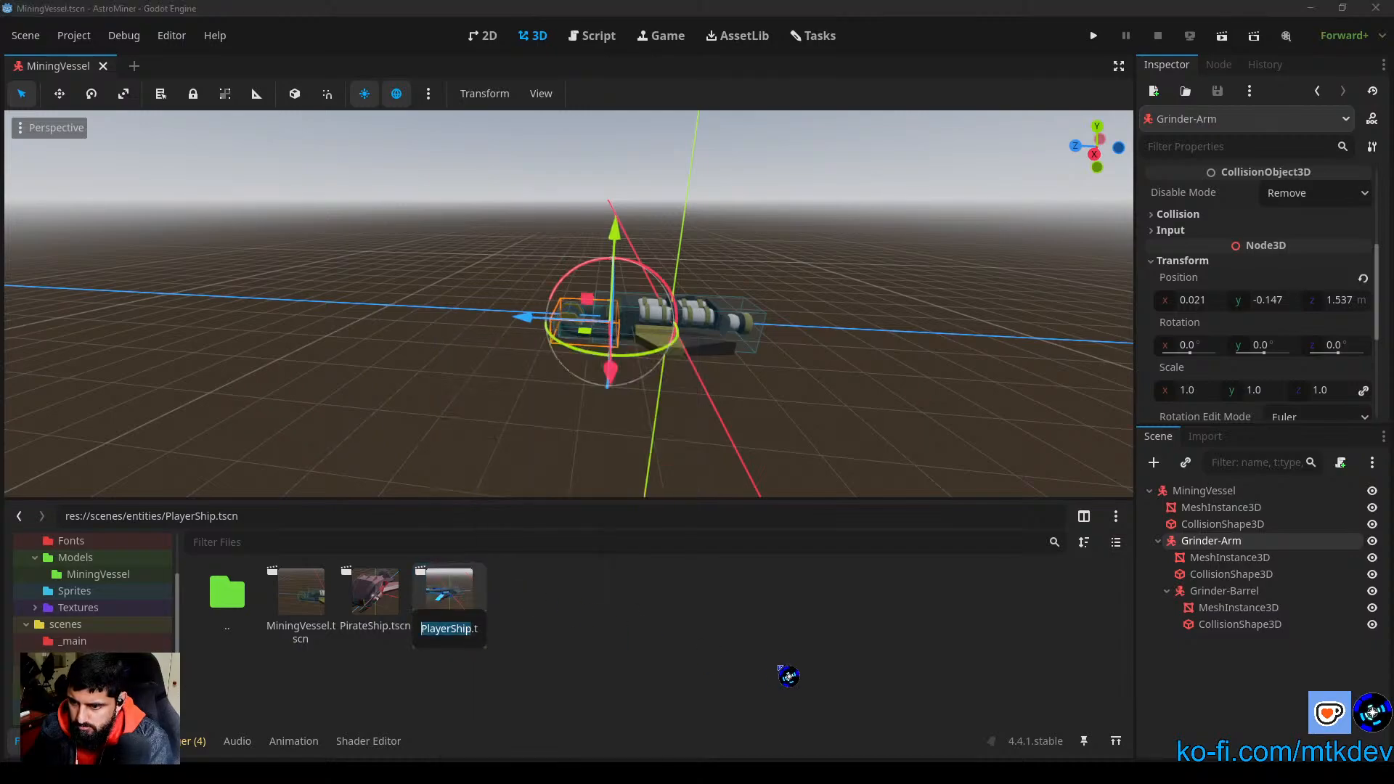
pyautogui.write('Defender.tsc')
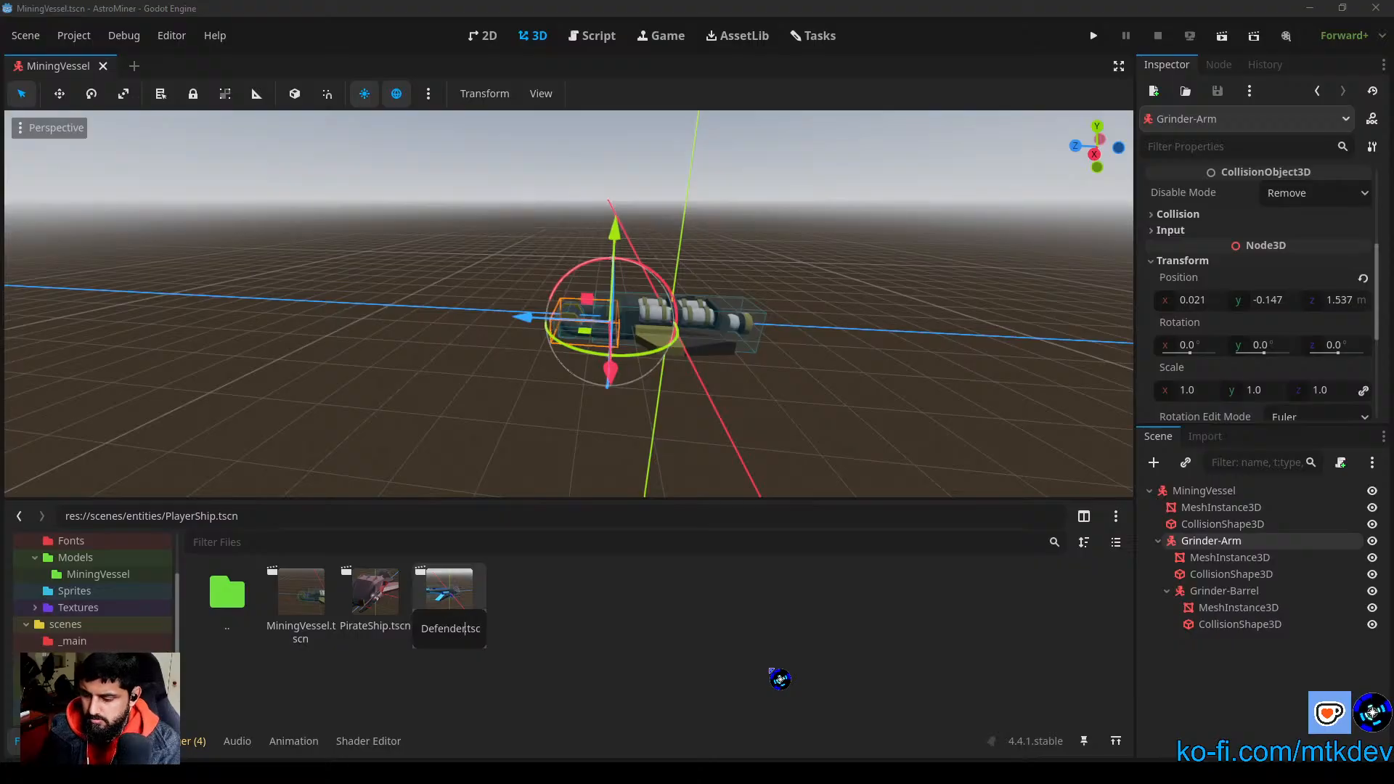
pyautogui.write('Ship')
pyautogui.press('Return')
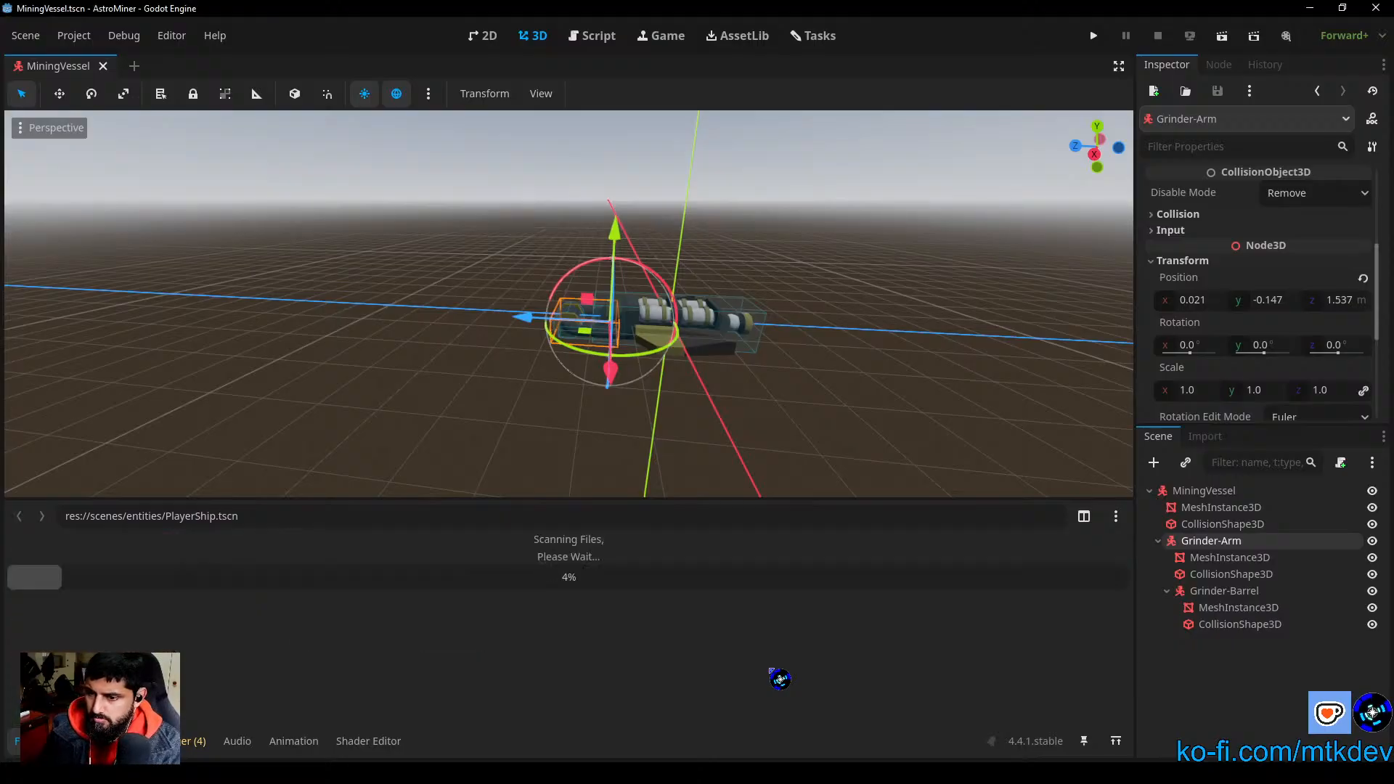
# Step: Open the DefenderShip scene and examine the ship model from the side
pyautogui.doubleClick(305, 587)
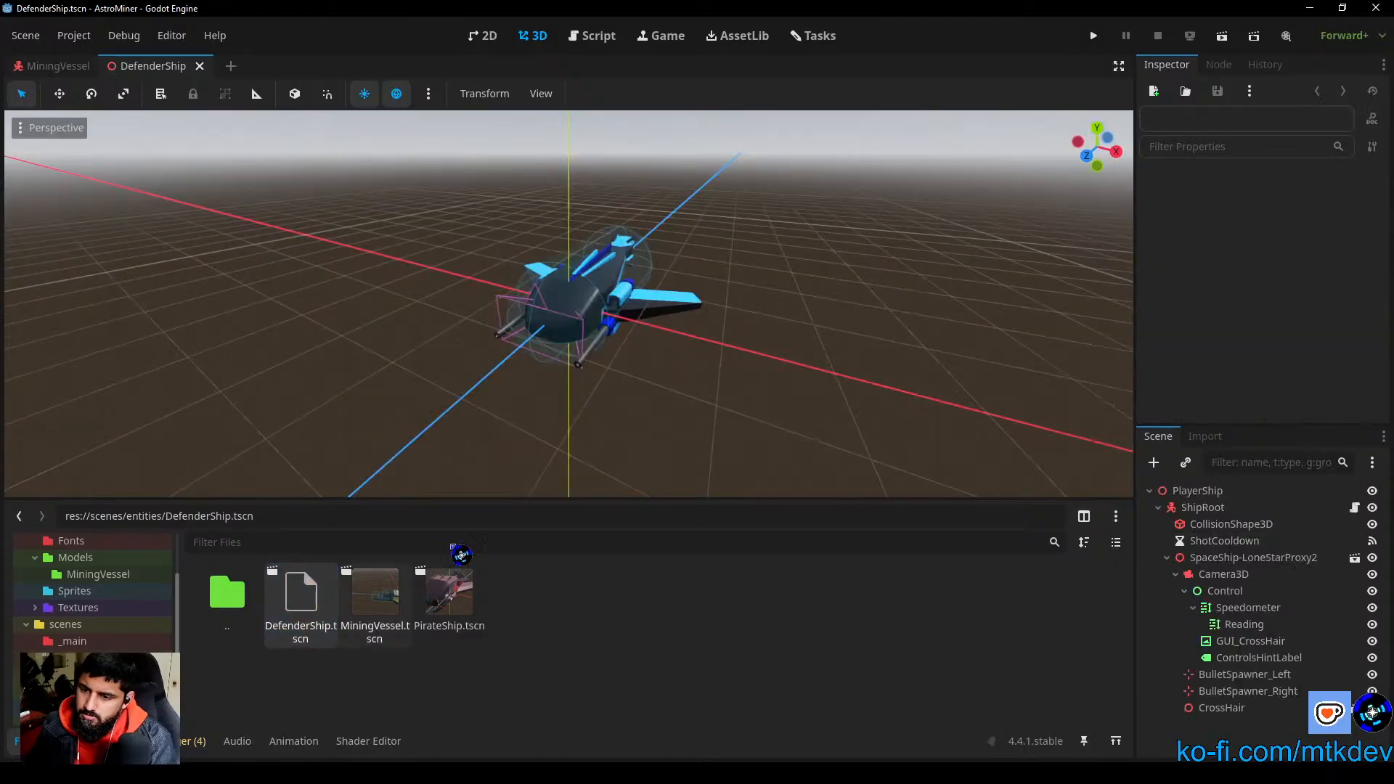
pyautogui.moveTo(639, 450); pyautogui.dragTo(768, 414, button='middle')
pyautogui.moveTo(874, 355); pyautogui.dragTo(750, 360, button='middle')
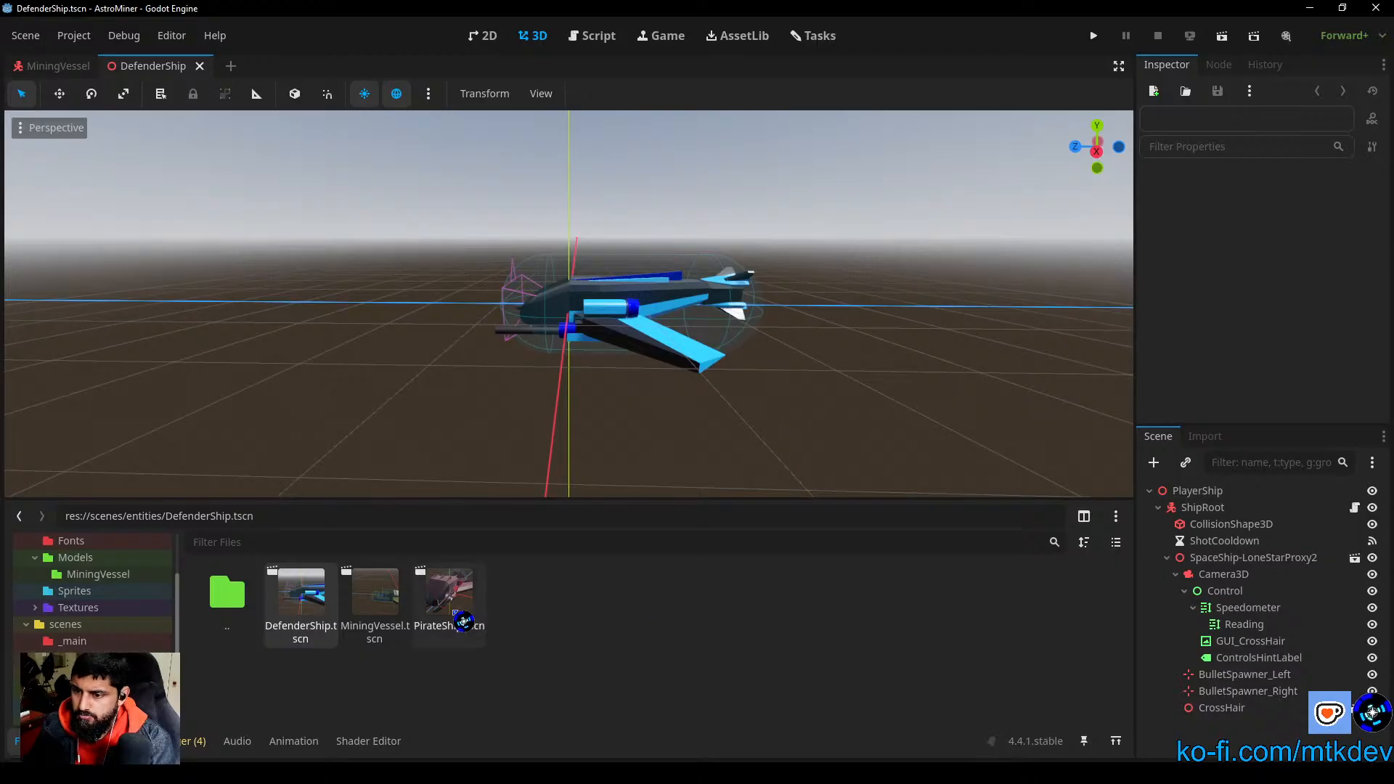
# Step: Open the MiningVessel scene, clear the node selection and examine the whole vessel from several angles
pyautogui.click(395, 609)
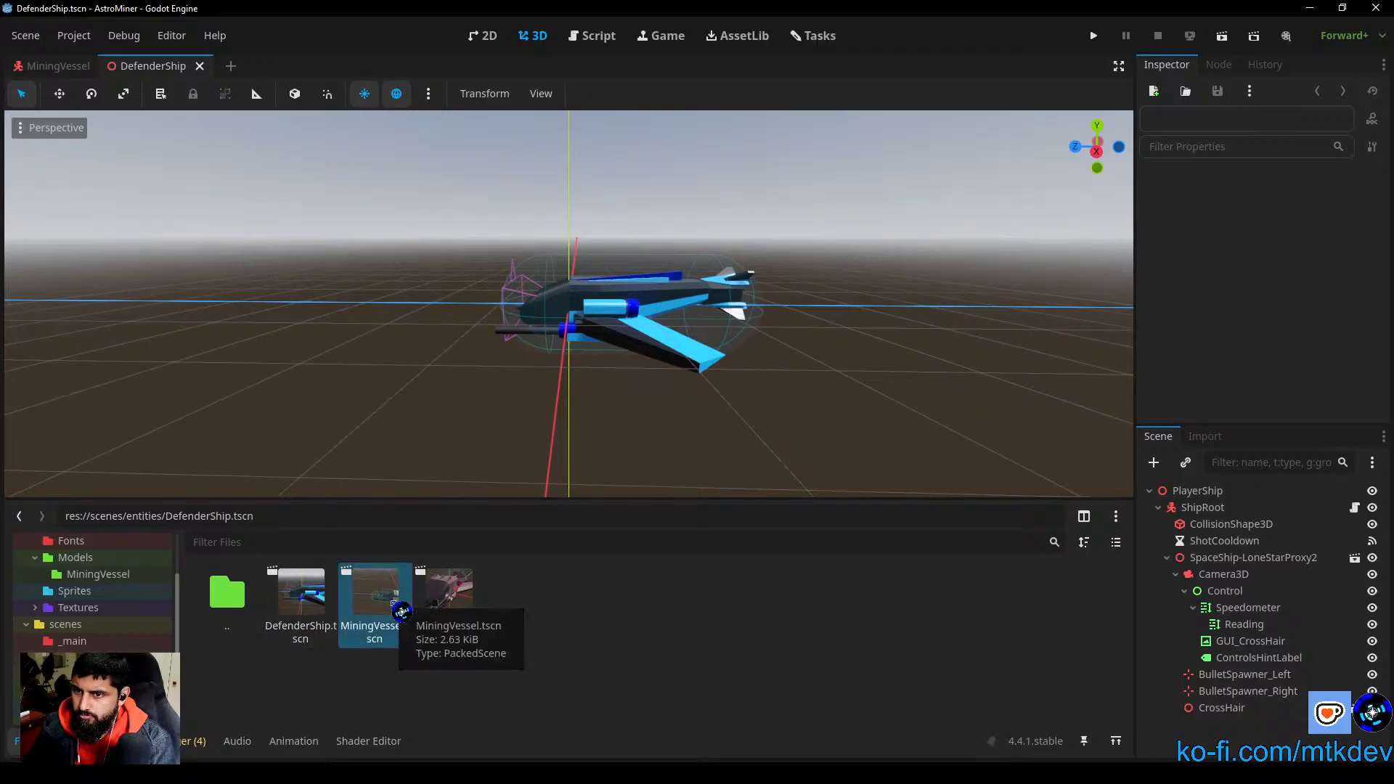
pyautogui.doubleClick(402, 612)
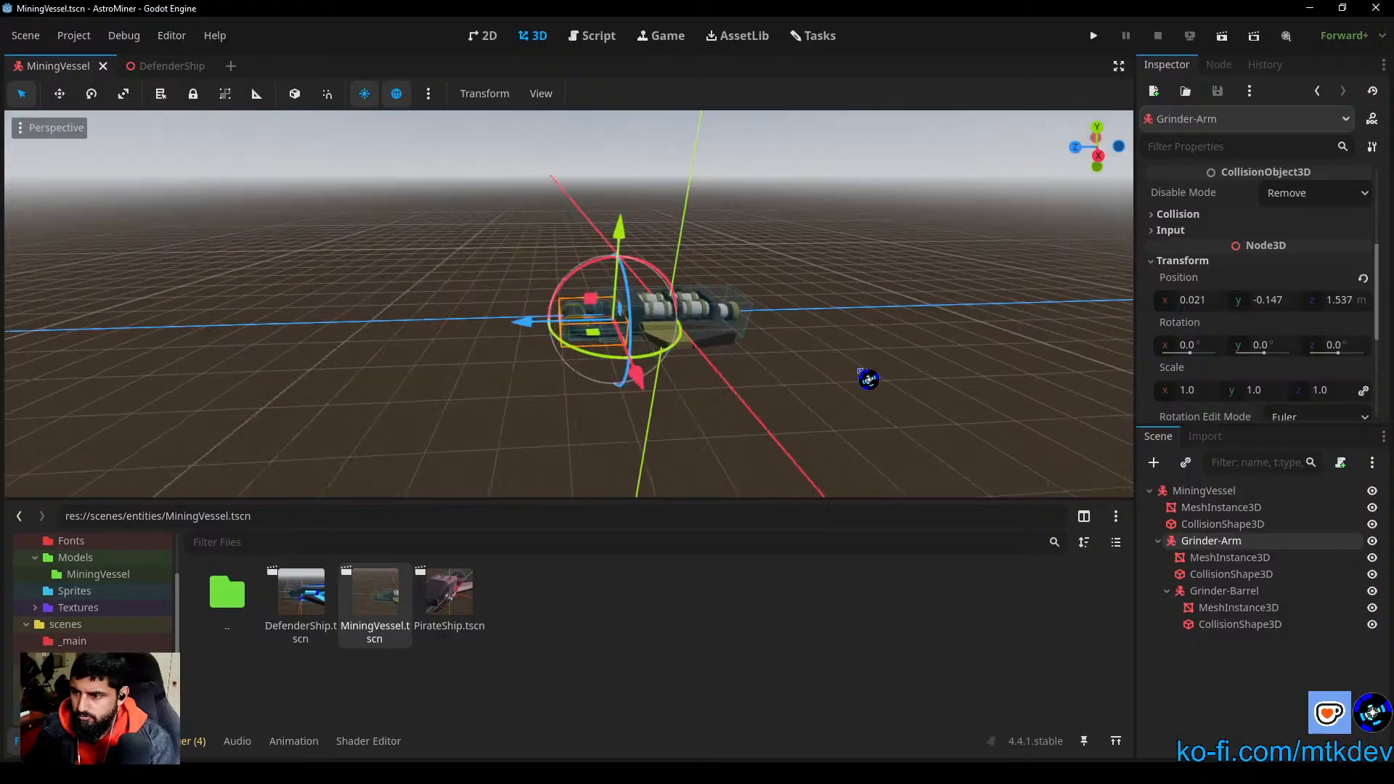
pyautogui.click(875, 391)
pyautogui.moveTo(874, 391); pyautogui.dragTo(815, 373, button='middle')
pyautogui.scroll(8, 713, 402)
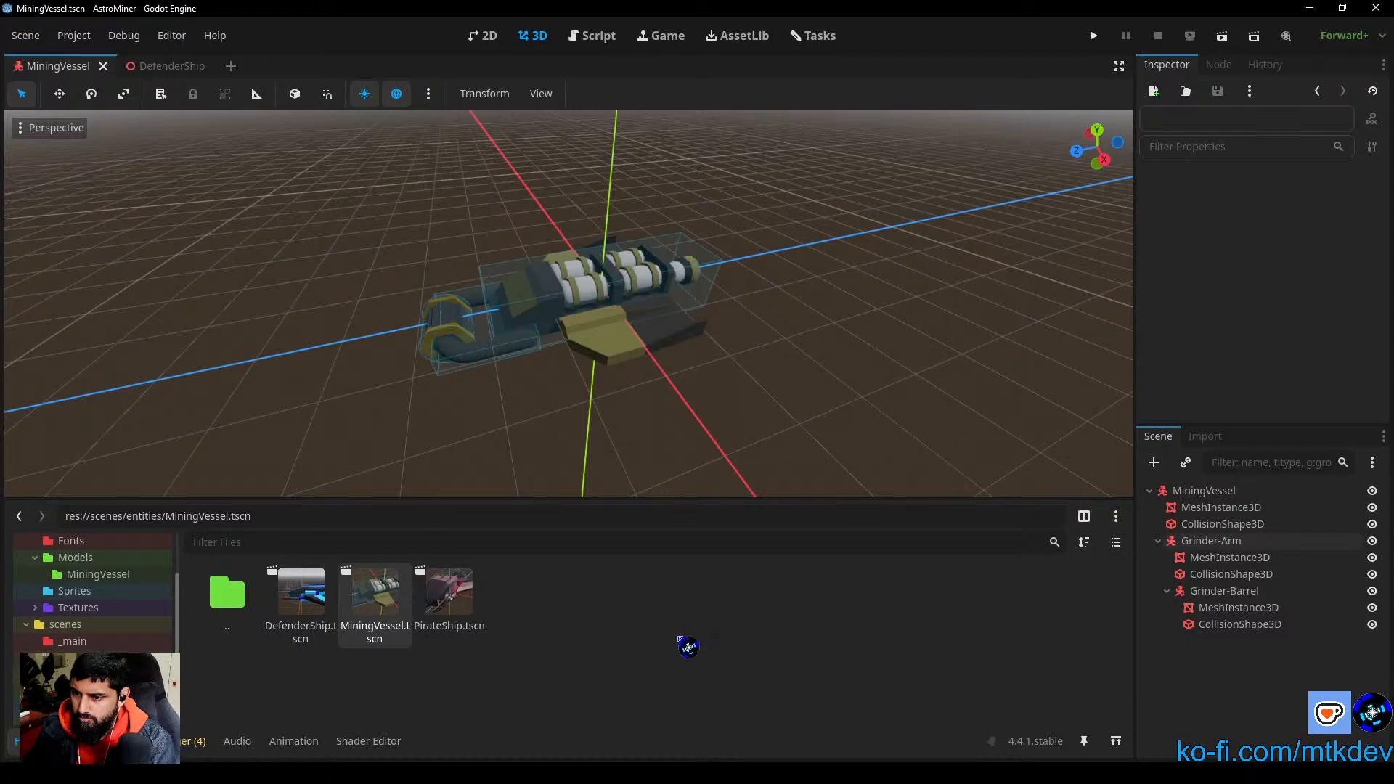
pyautogui.keyDown('shift'); pyautogui.moveTo(661, 446); pyautogui.dragTo(736, 459, button='middle'); pyautogui.keyUp('shift')
pyautogui.scroll(-3, 736, 459)
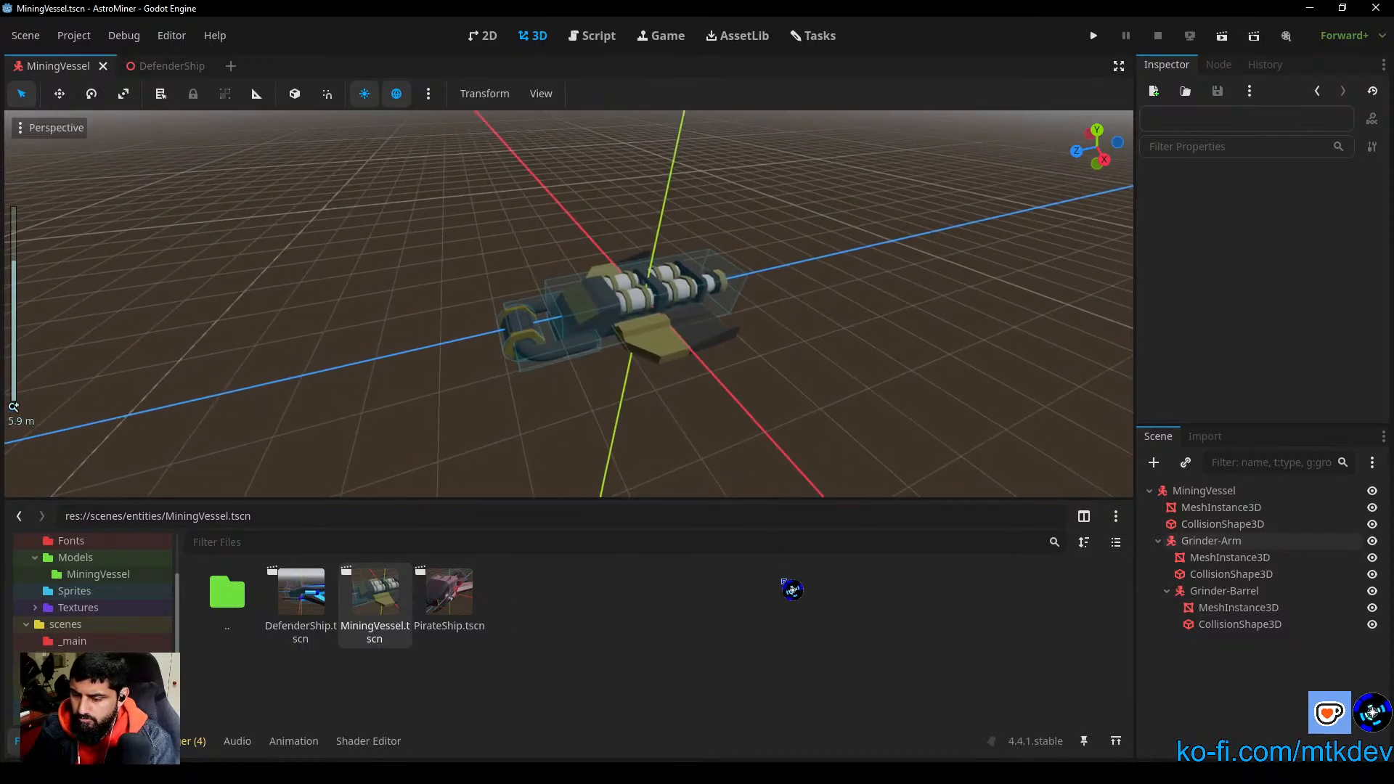
pyautogui.moveTo(825, 414); pyautogui.dragTo(803, 414, button='middle')
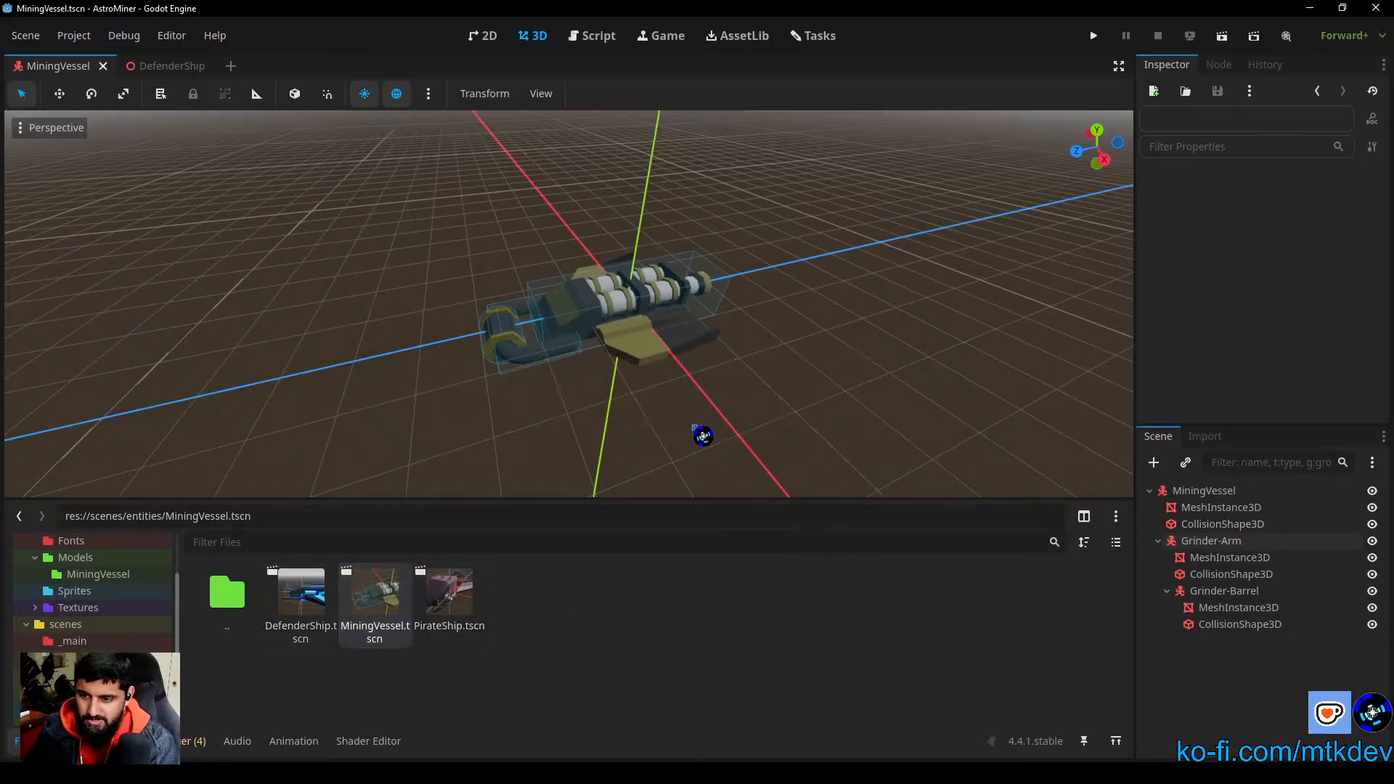
# Step: Open the PirateShip scene and examine the ship together with the health bar above it
pyautogui.click(442, 592)
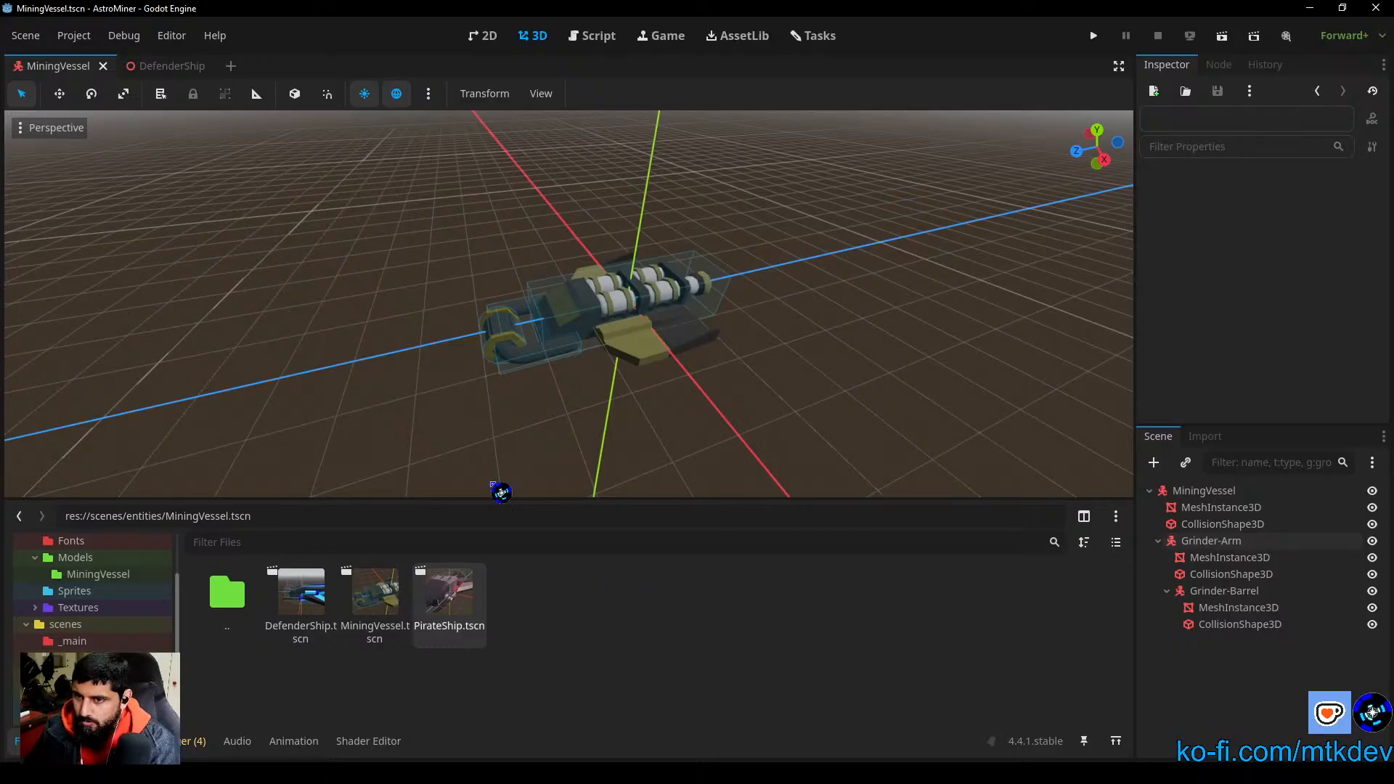
pyautogui.doubleClick(482, 597)
pyautogui.moveTo(866, 337); pyautogui.dragTo(794, 382, button='middle')
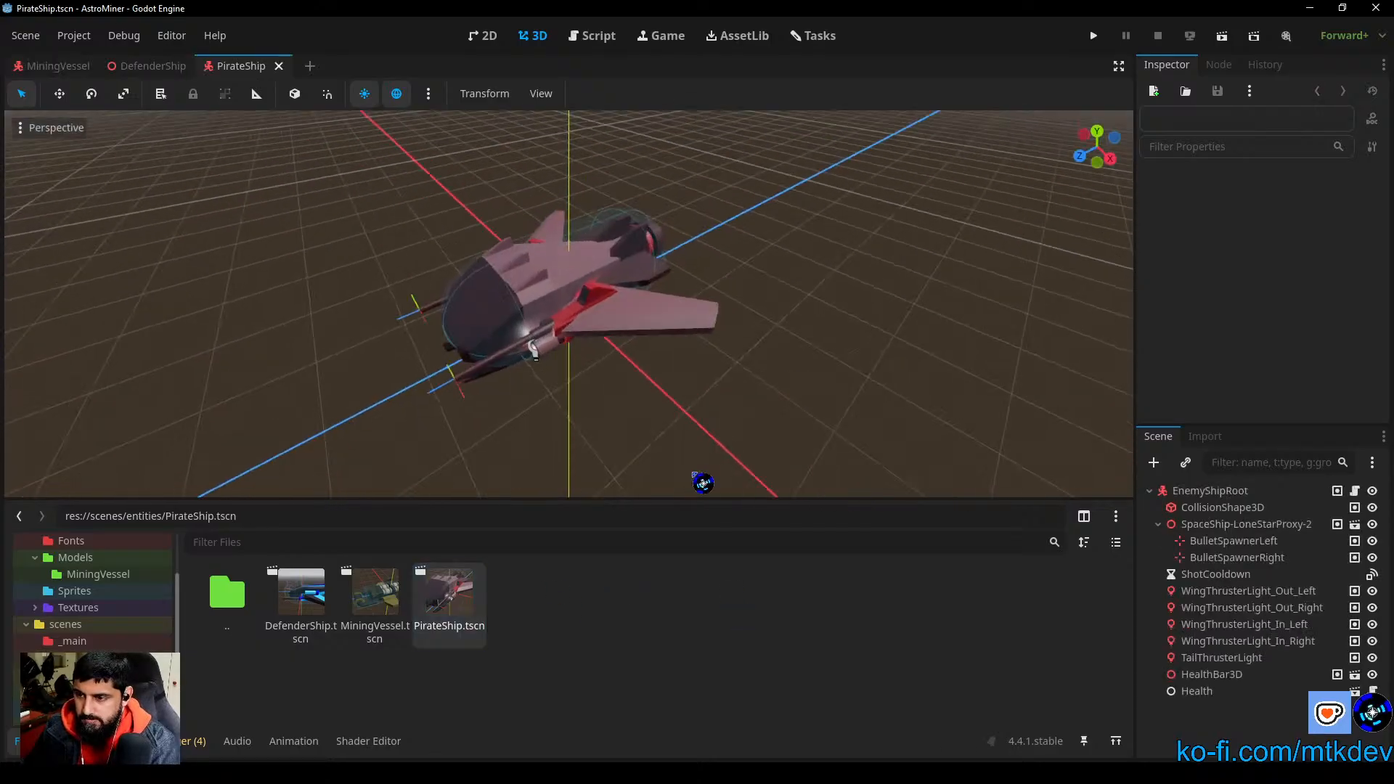
pyautogui.scroll(-2, 710, 468)
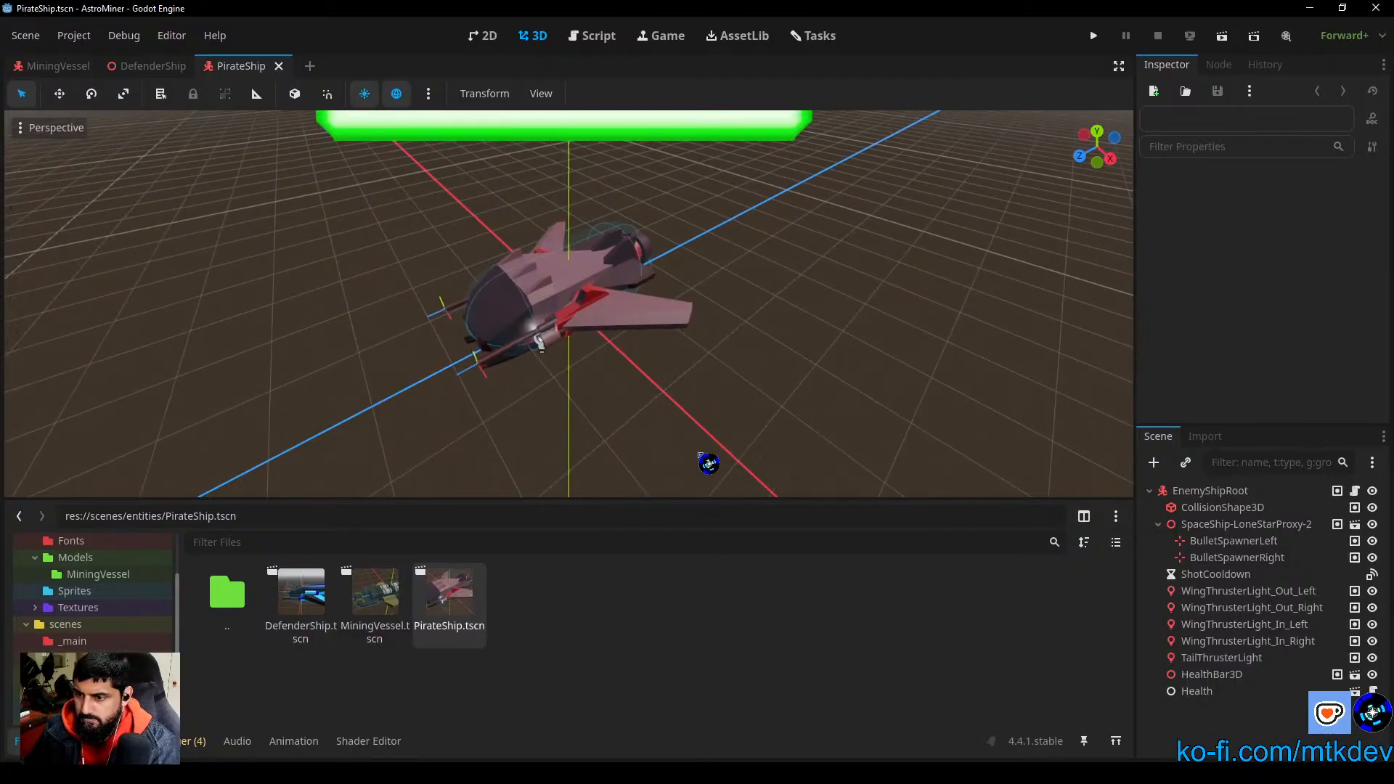
pyautogui.moveTo(709, 464)
pyautogui.mouseDown(button='middle')
pyautogui.moveTo(688, 453)
pyautogui.moveTo(741, 429)
pyautogui.moveTo(758, 490)
pyautogui.mouseUp(button='middle')
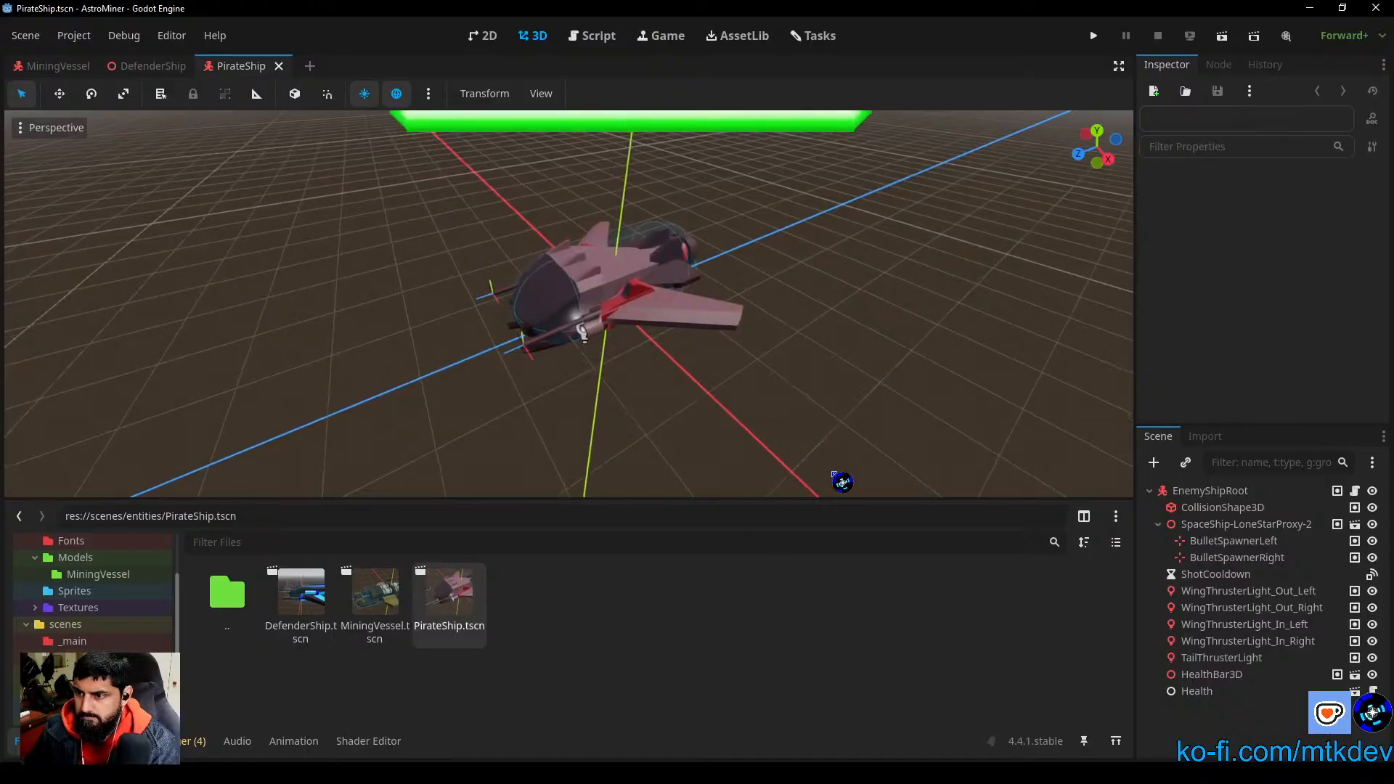
pyautogui.scroll(-3, 809, 445)
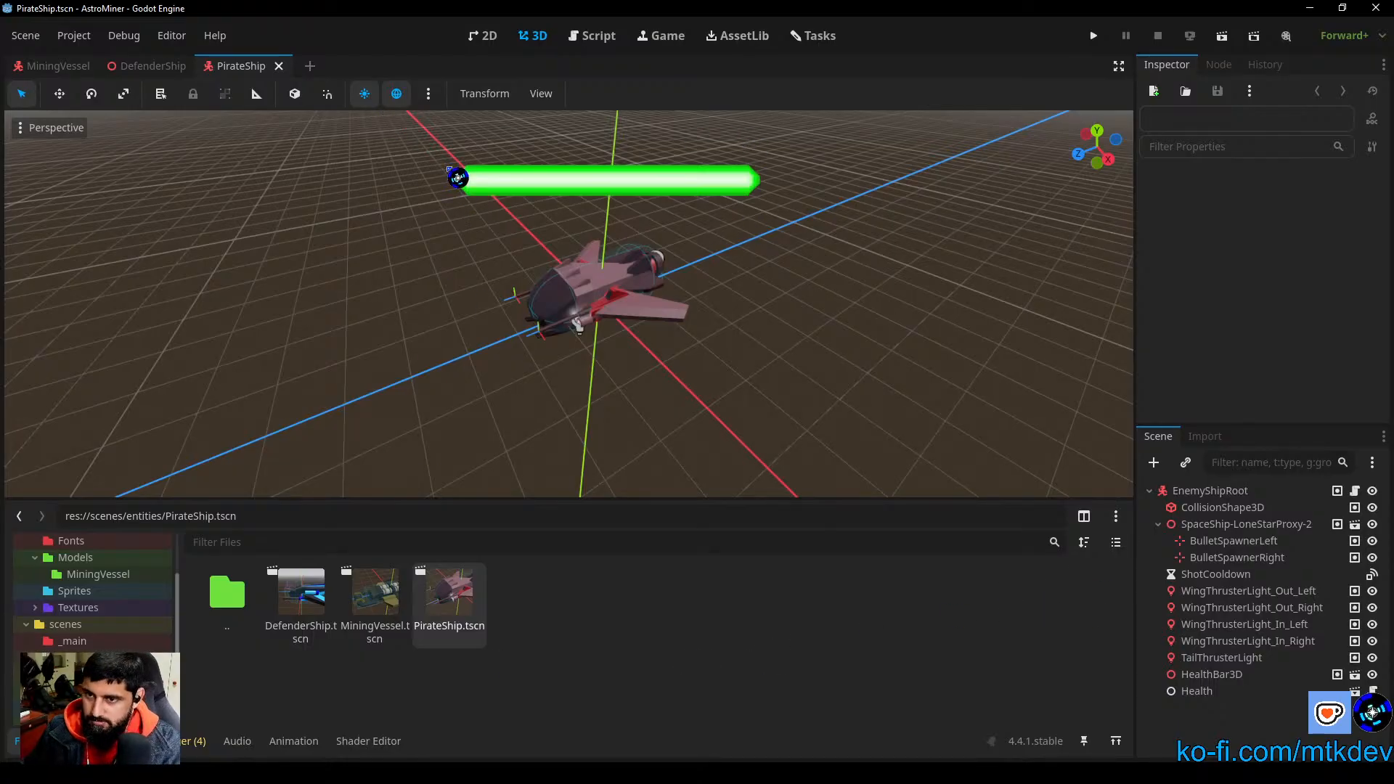
# Step: Compare the models and node trees of the open MiningVessel, DefenderShip and PirateShip scenes
pyautogui.click(78, 73)
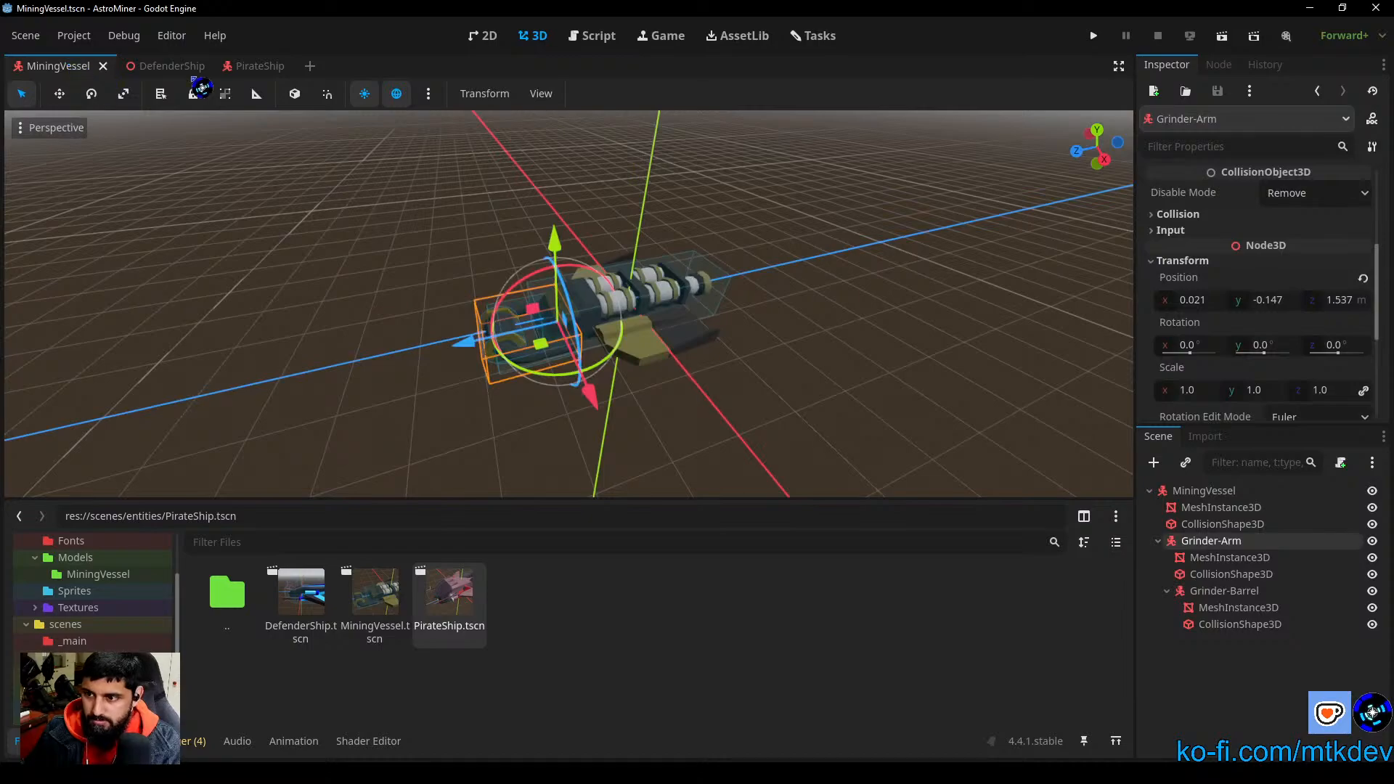
pyautogui.click(168, 72)
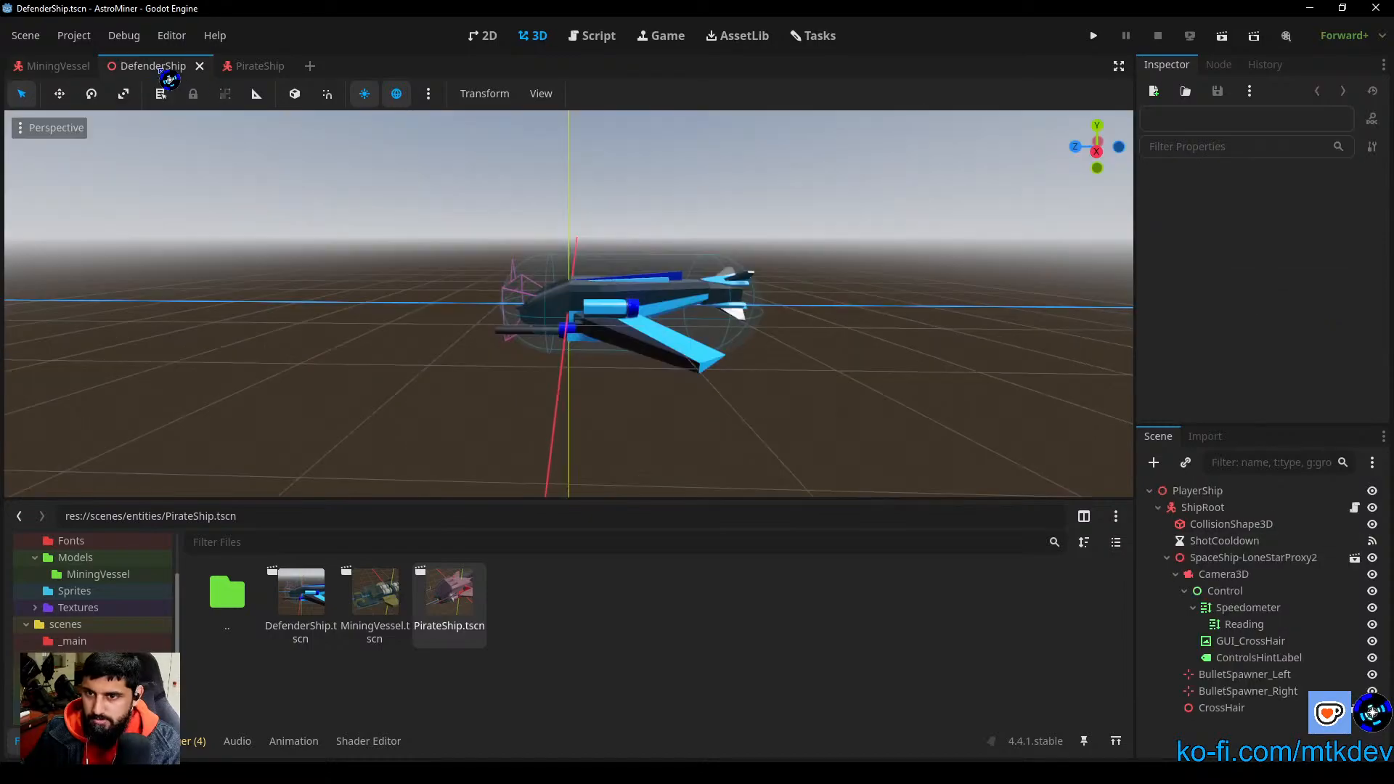
pyautogui.click(62, 66)
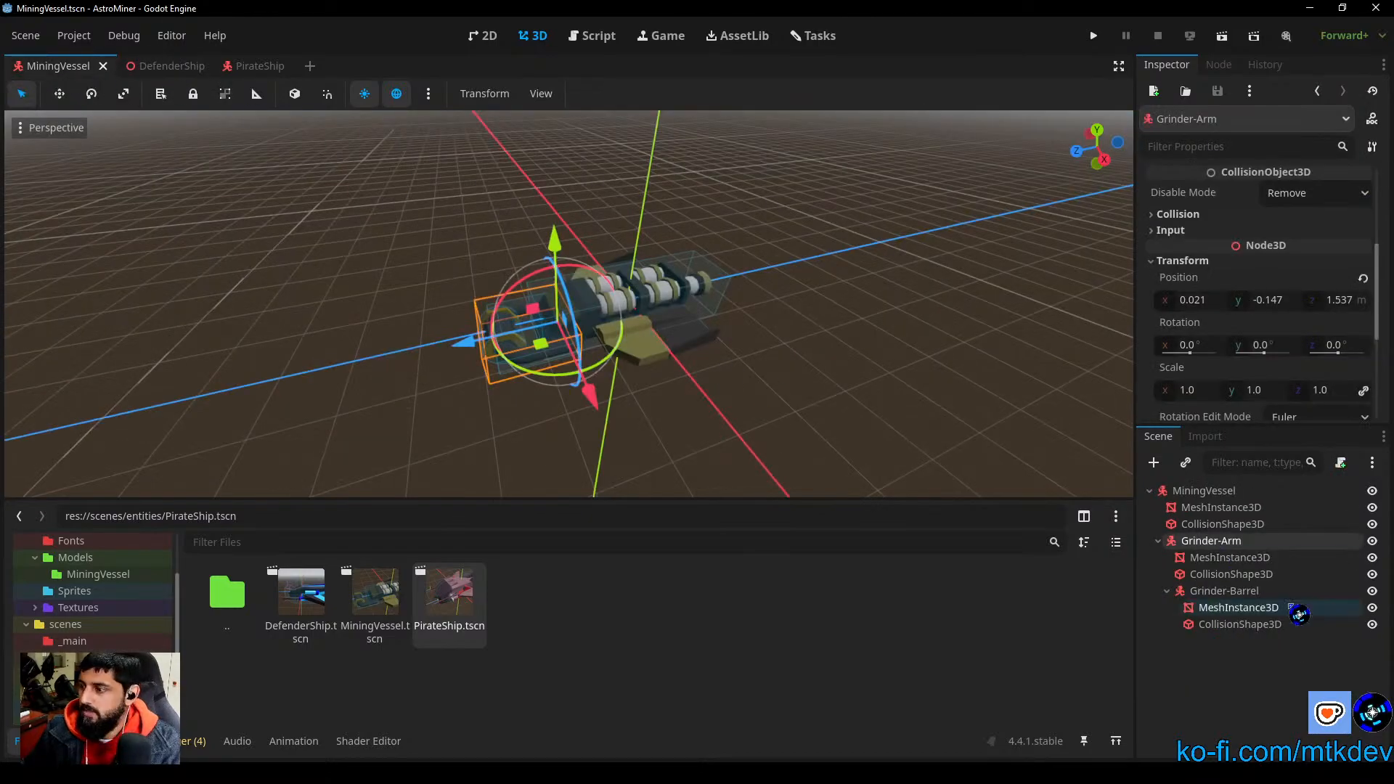
pyautogui.click(255, 66)
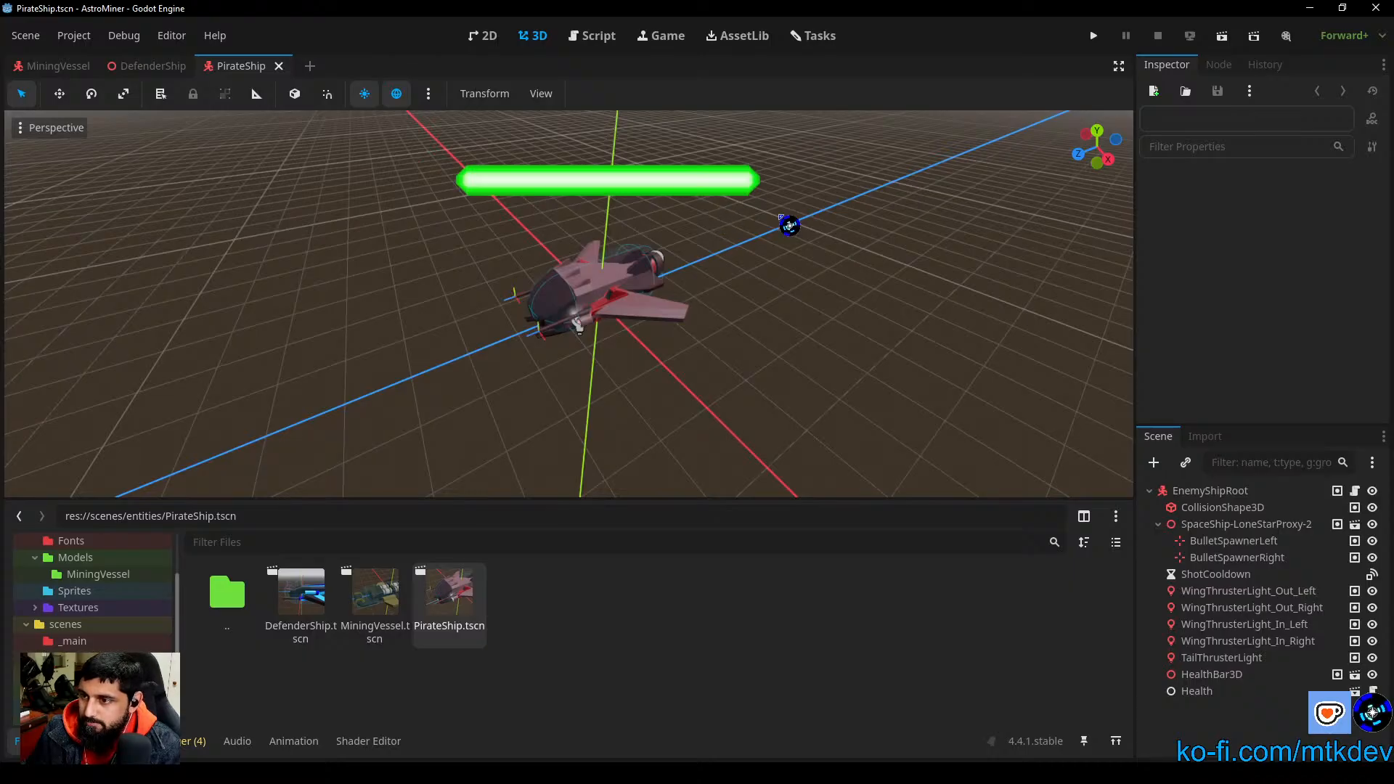
pyautogui.click(314, 614)
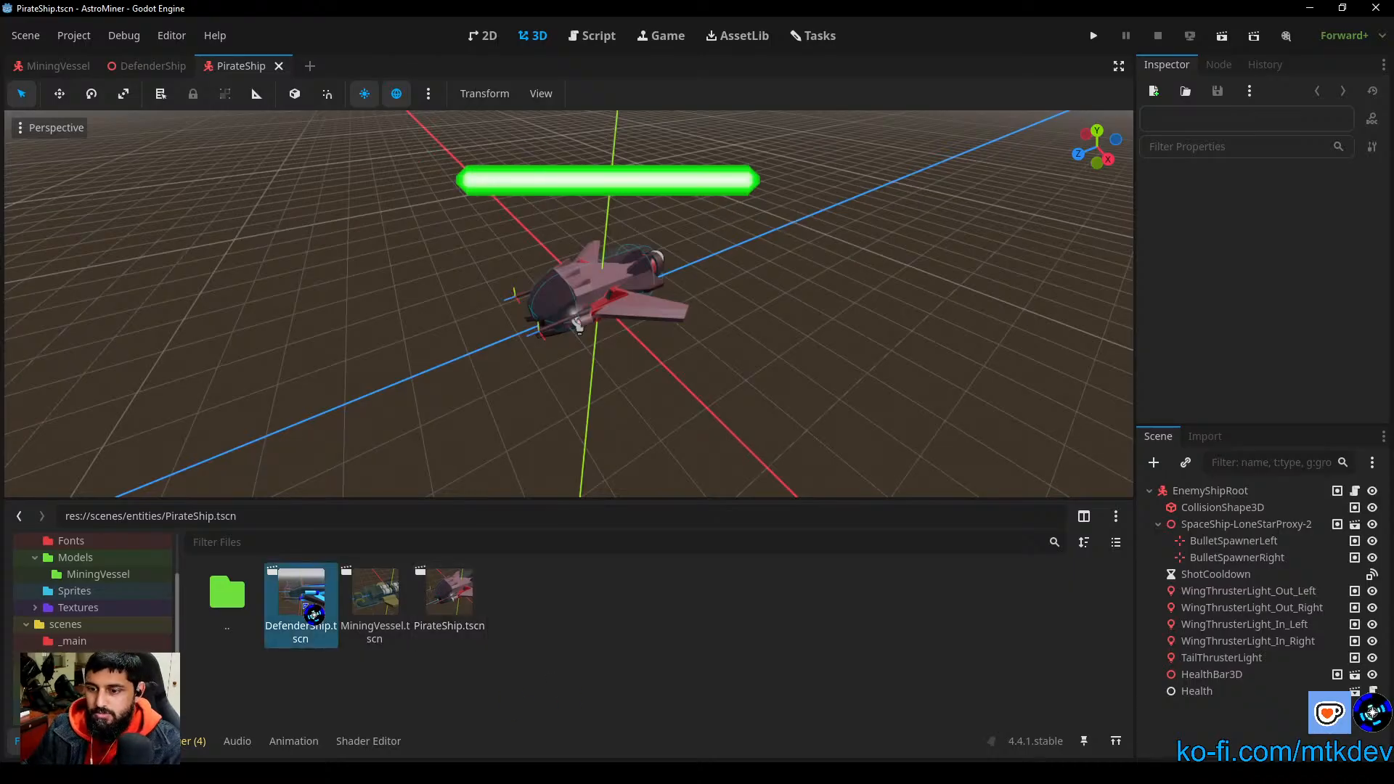
pyautogui.click(147, 65)
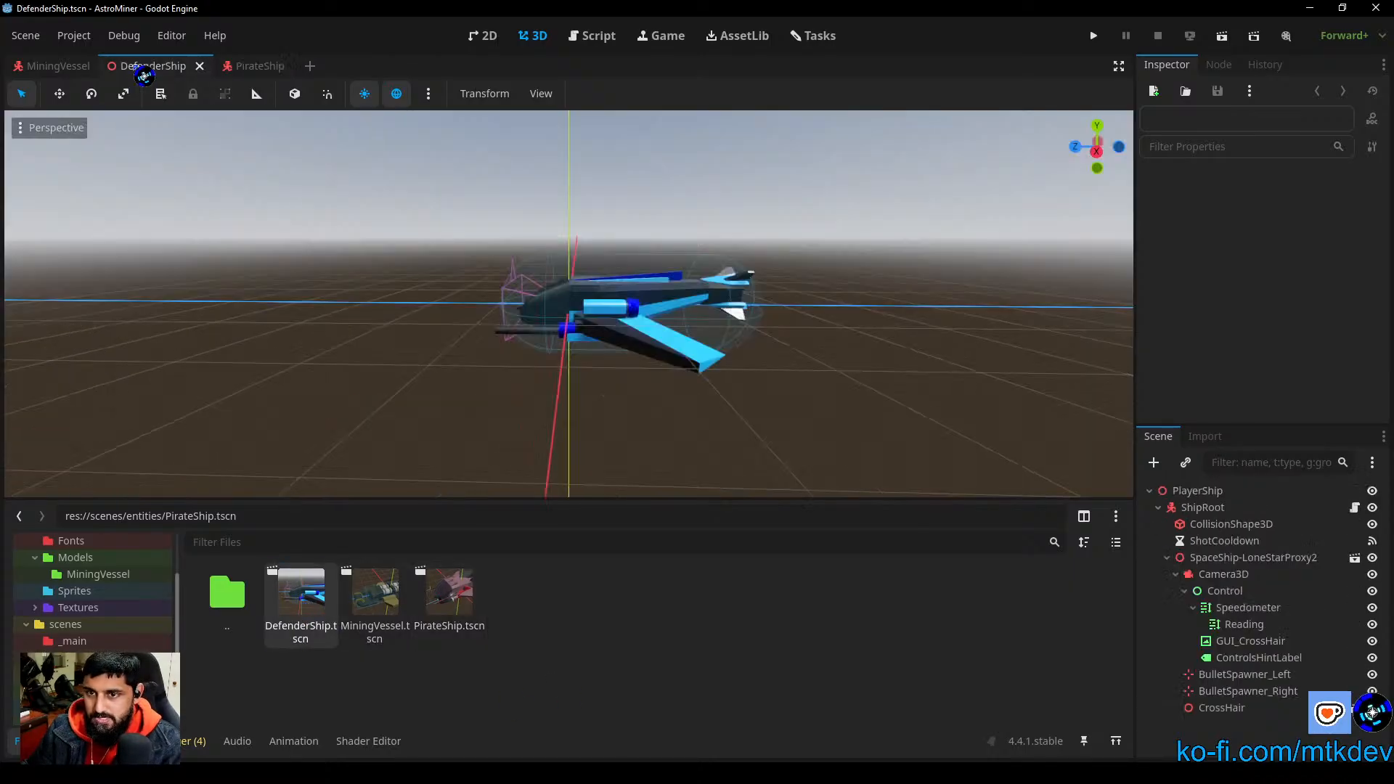
pyautogui.click(58, 65)
pyautogui.click(885, 434)
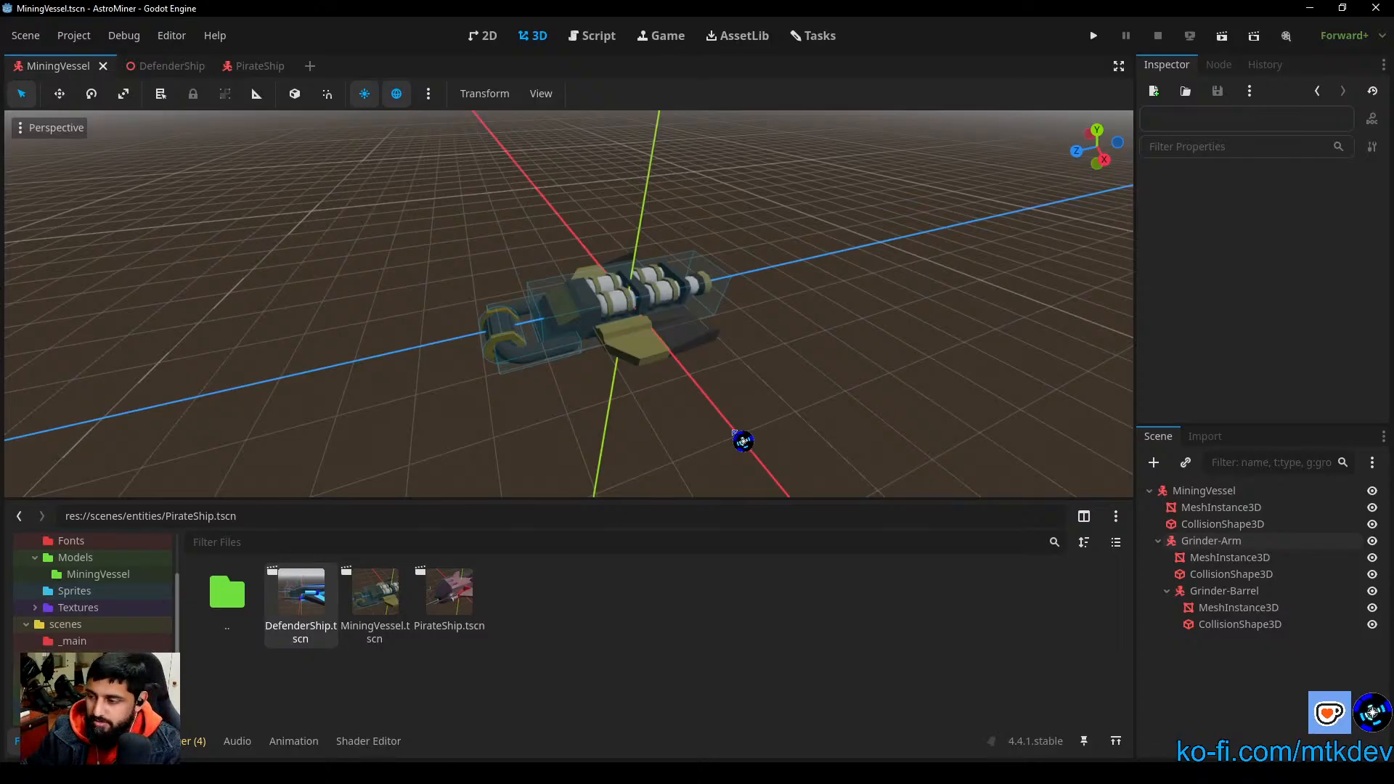
pyautogui.click(454, 606)
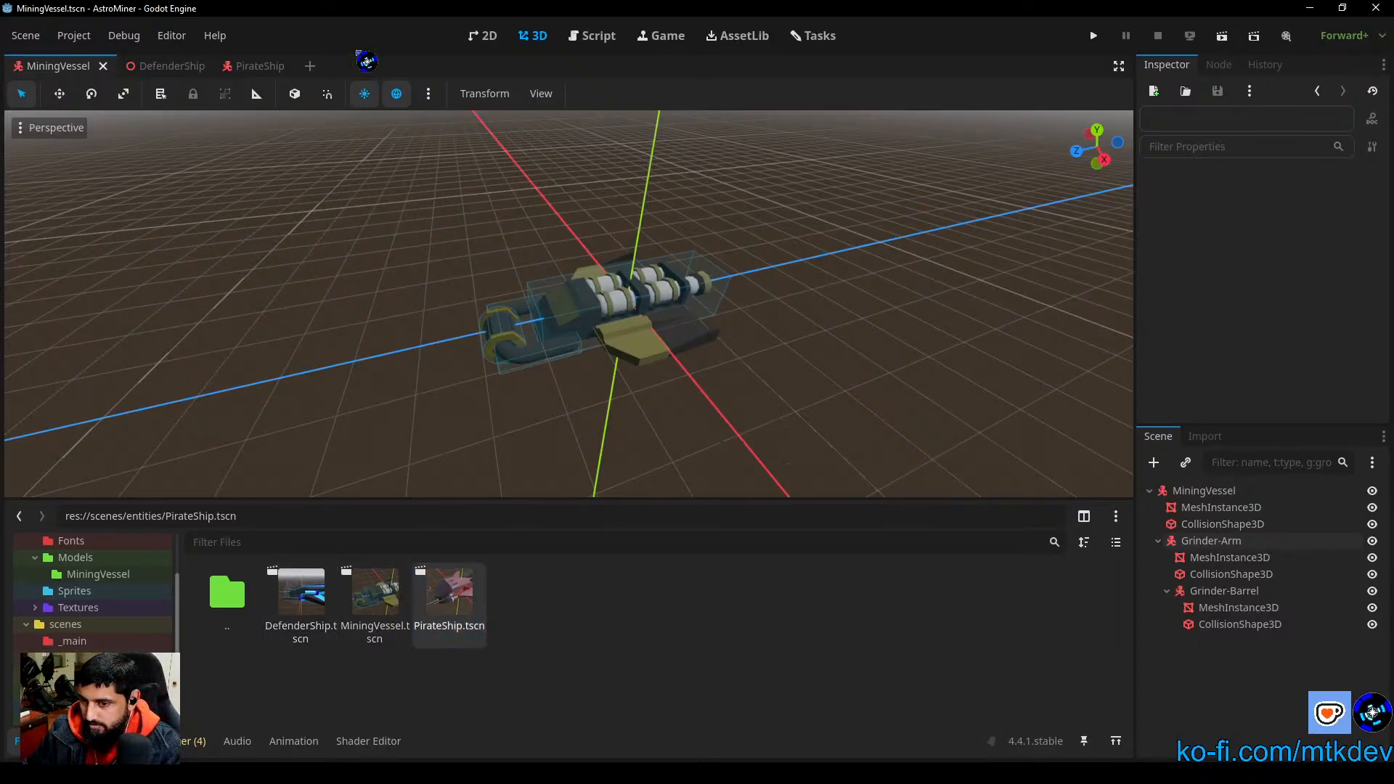
pyautogui.click(245, 72)
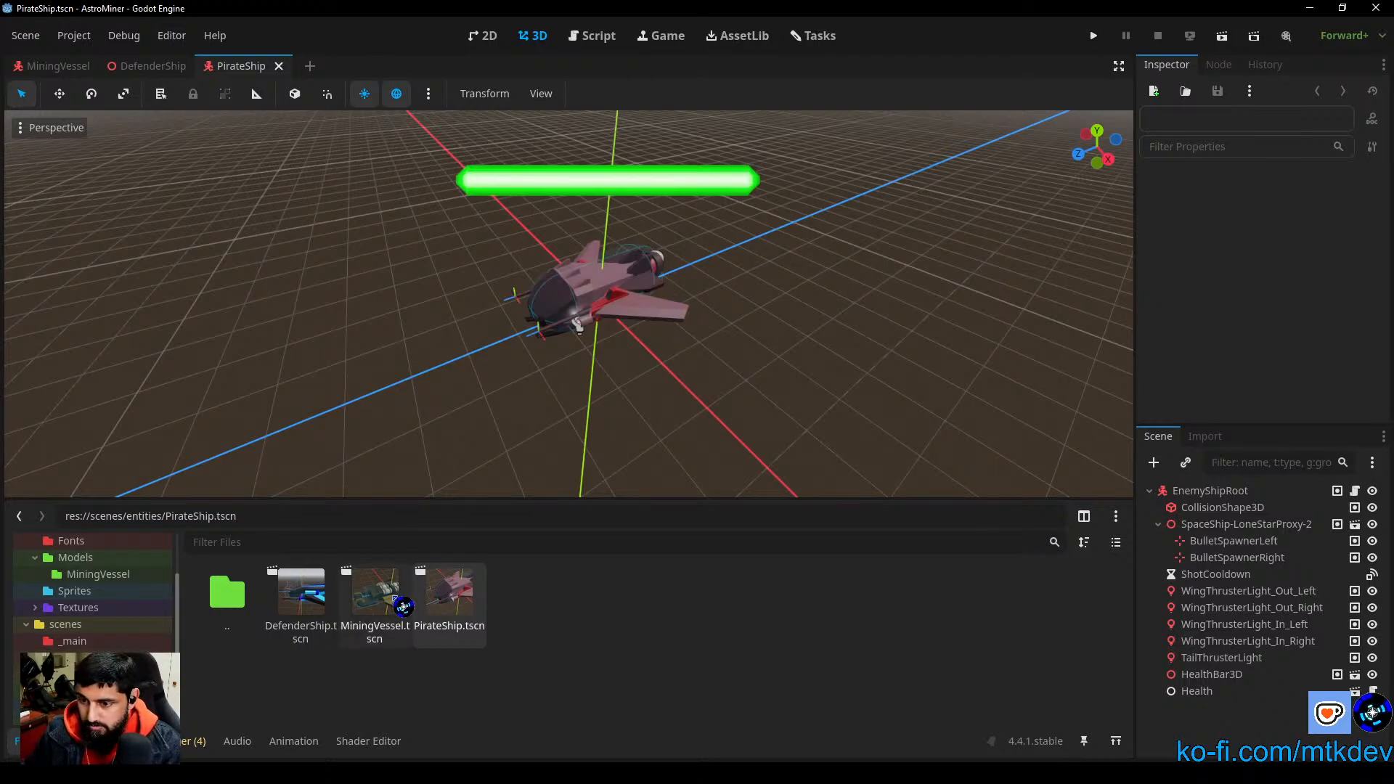
pyautogui.click(115, 62)
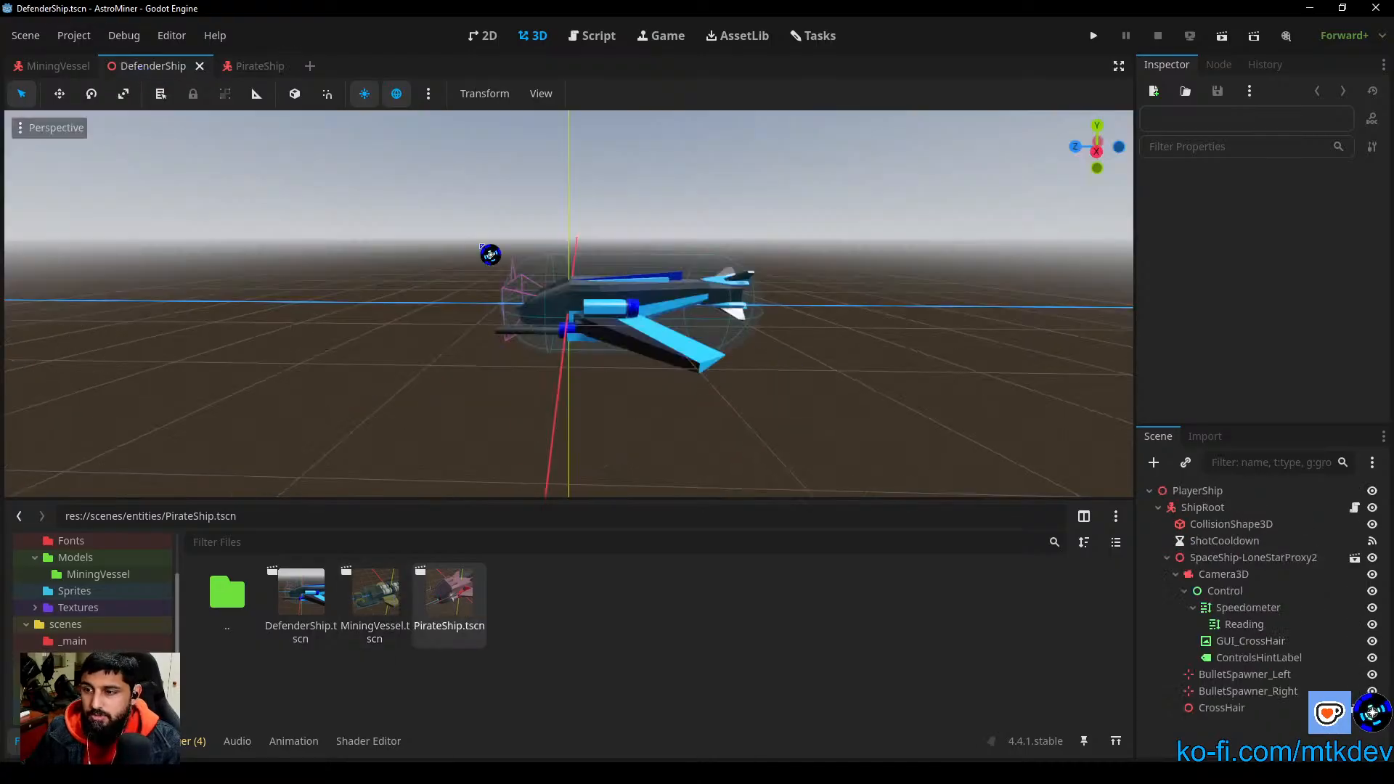
pyautogui.hotkey('ctrl', 'shift', 'Tab')
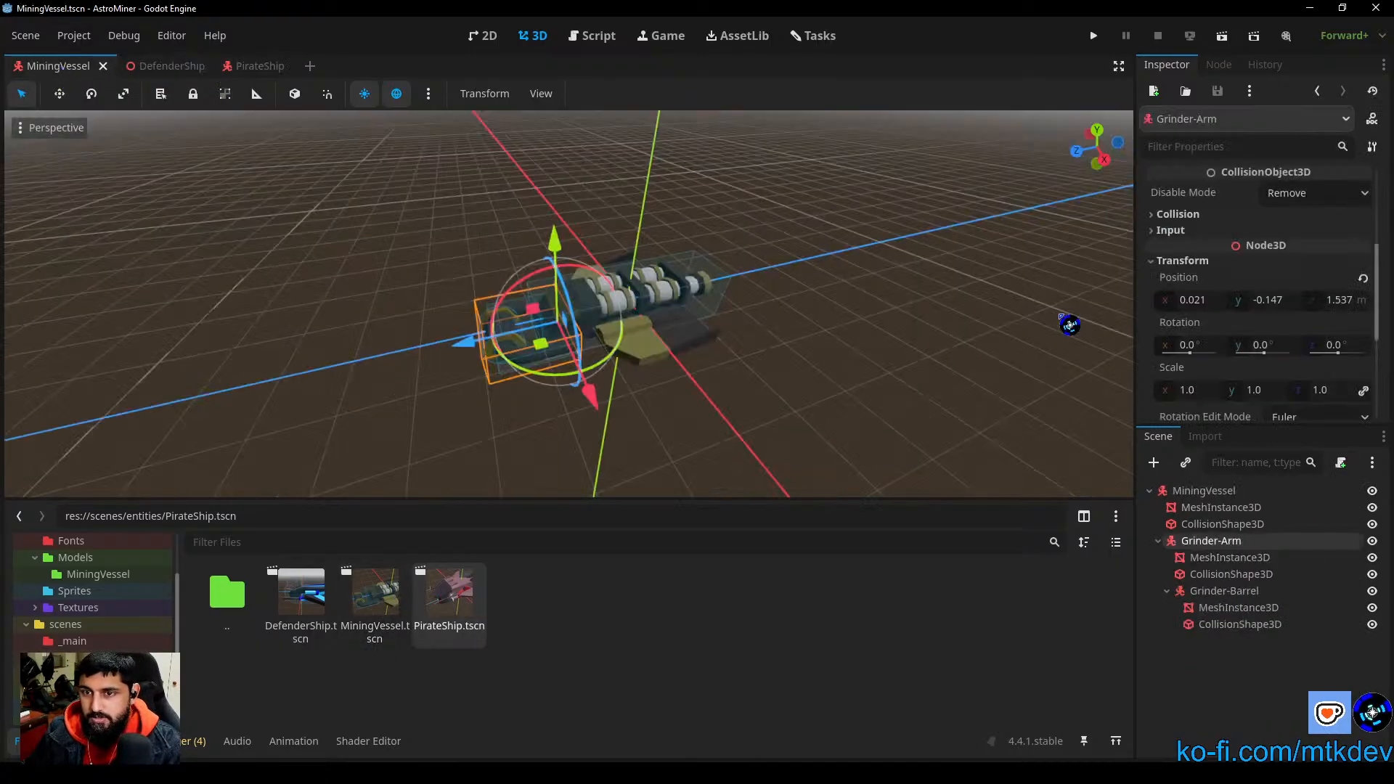
pyautogui.click(762, 396)
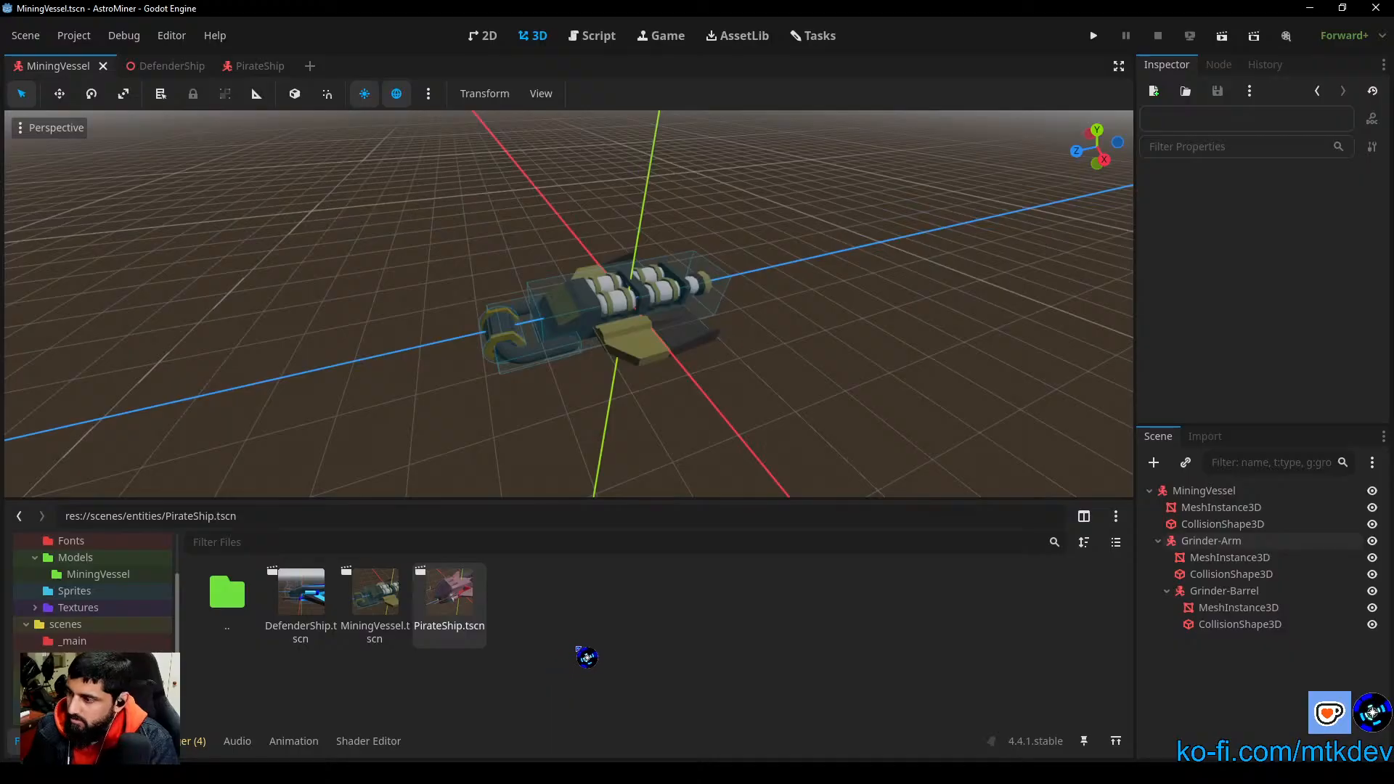
# Step: Inspect the properties of the HealthBar3D and Health nodes in the PirateShip scene, then clear the selection
pyautogui.click(258, 66)
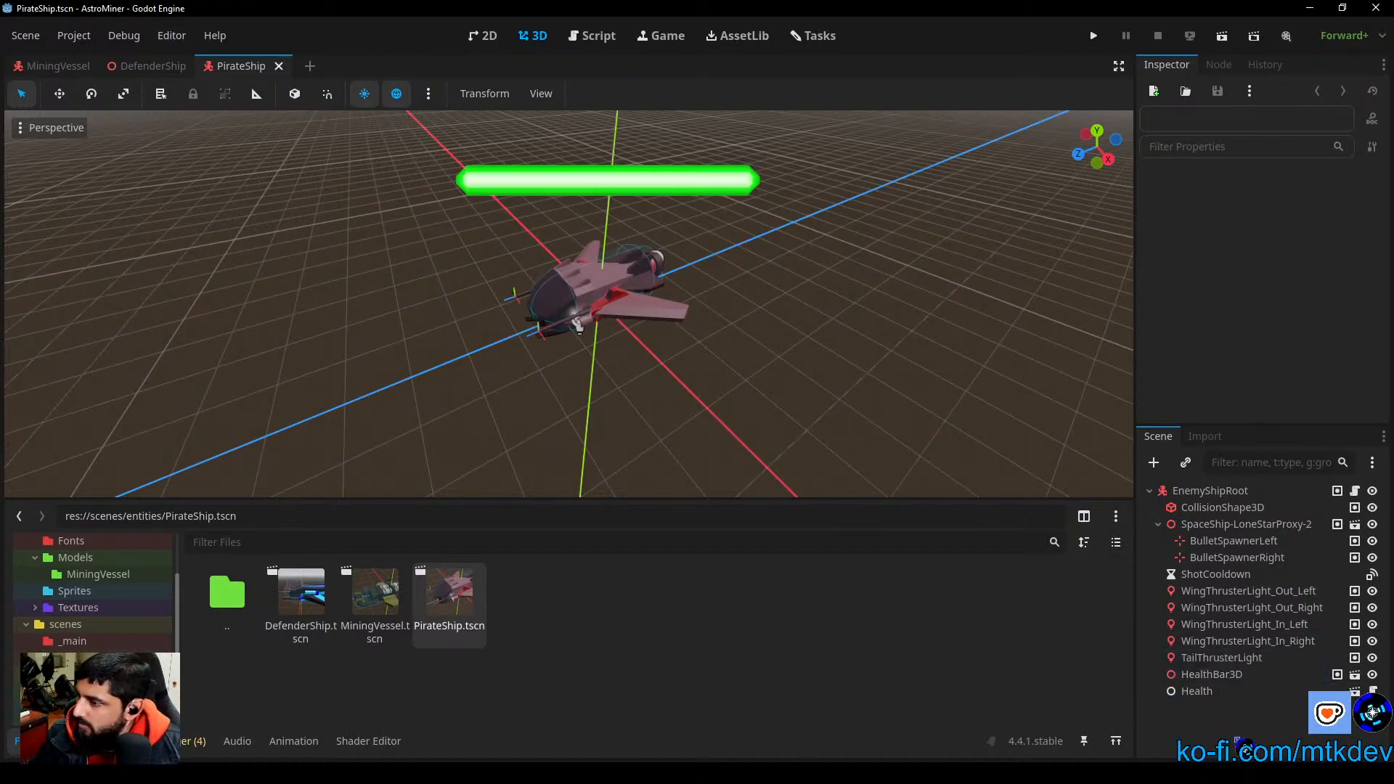
pyautogui.click(1213, 675)
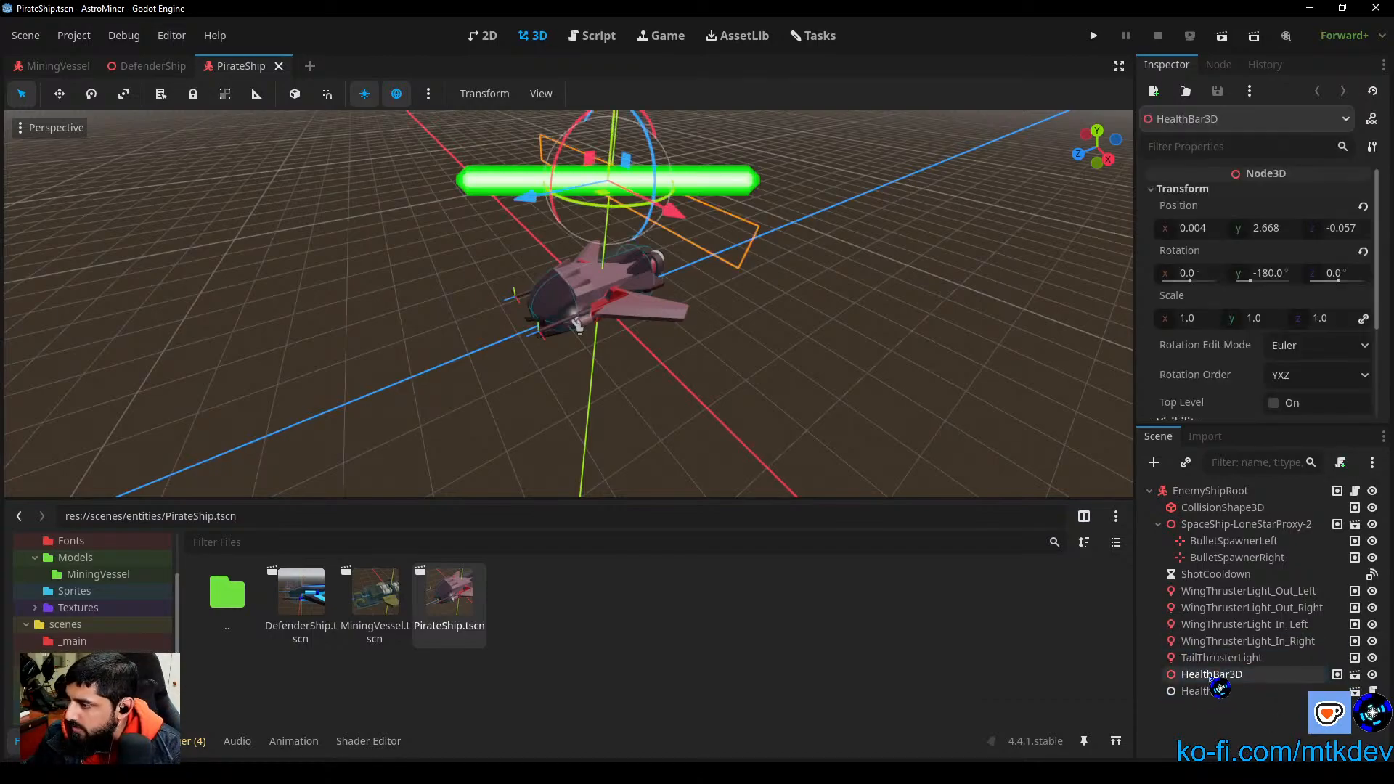
pyautogui.click(1206, 691)
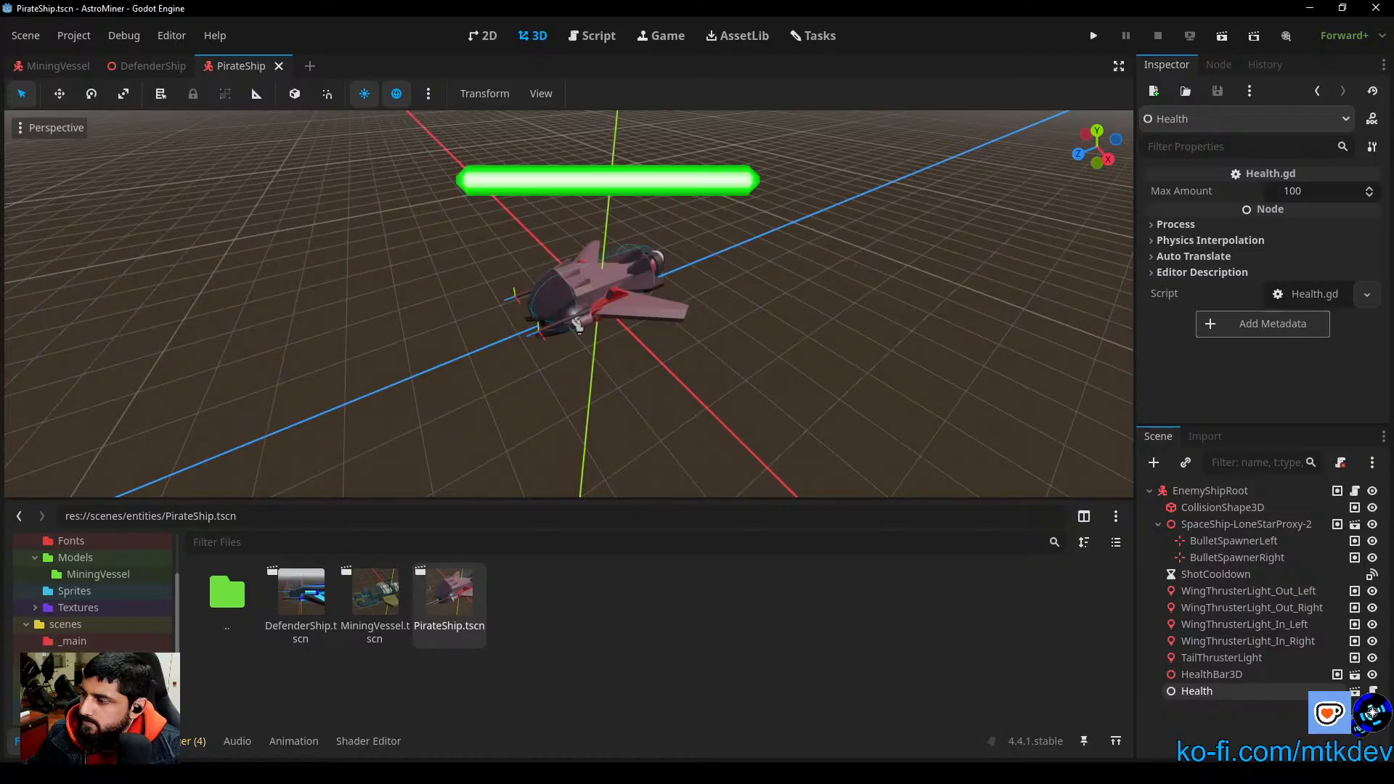
pyautogui.press('Escape')
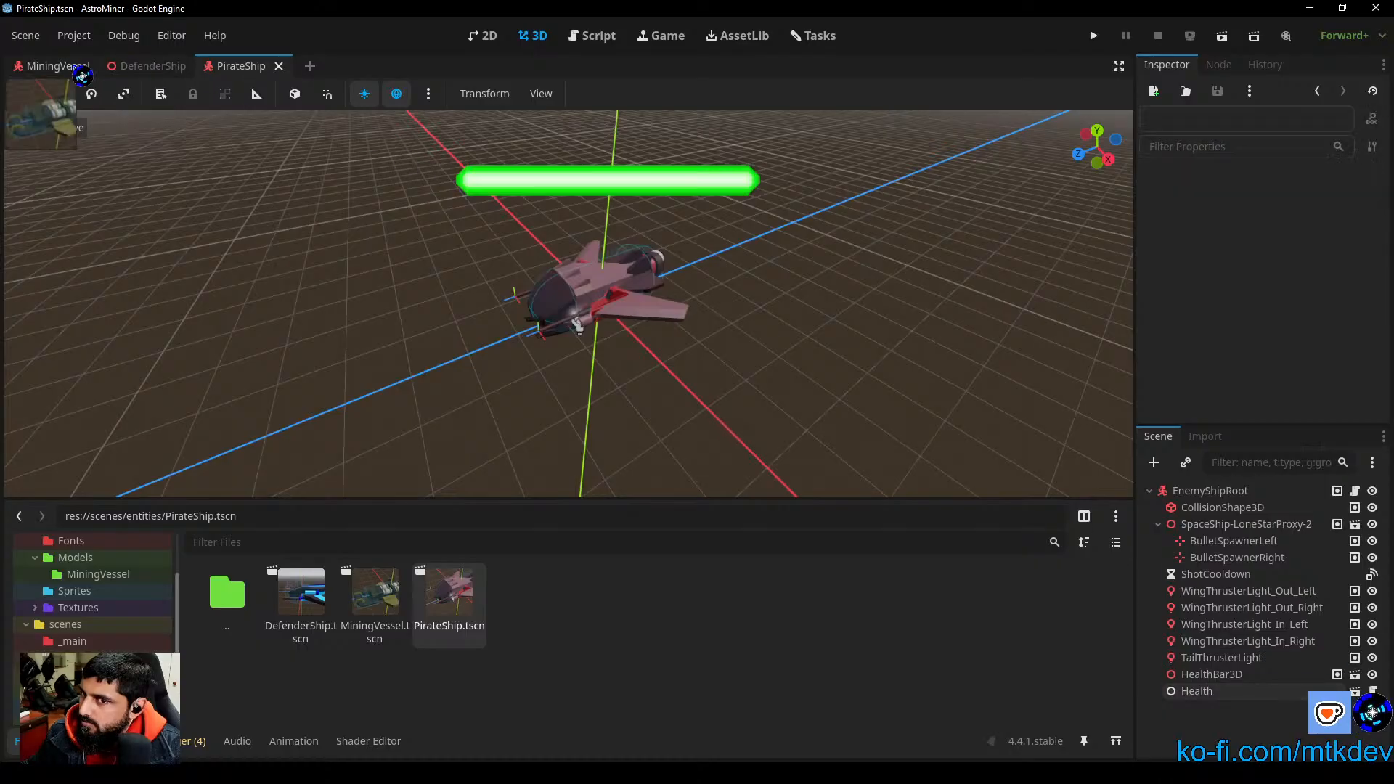
# Step: Return to the DefenderShip scene and look through the scenes/components and scenes/ui folders for the health scenes
pyautogui.click(149, 66)
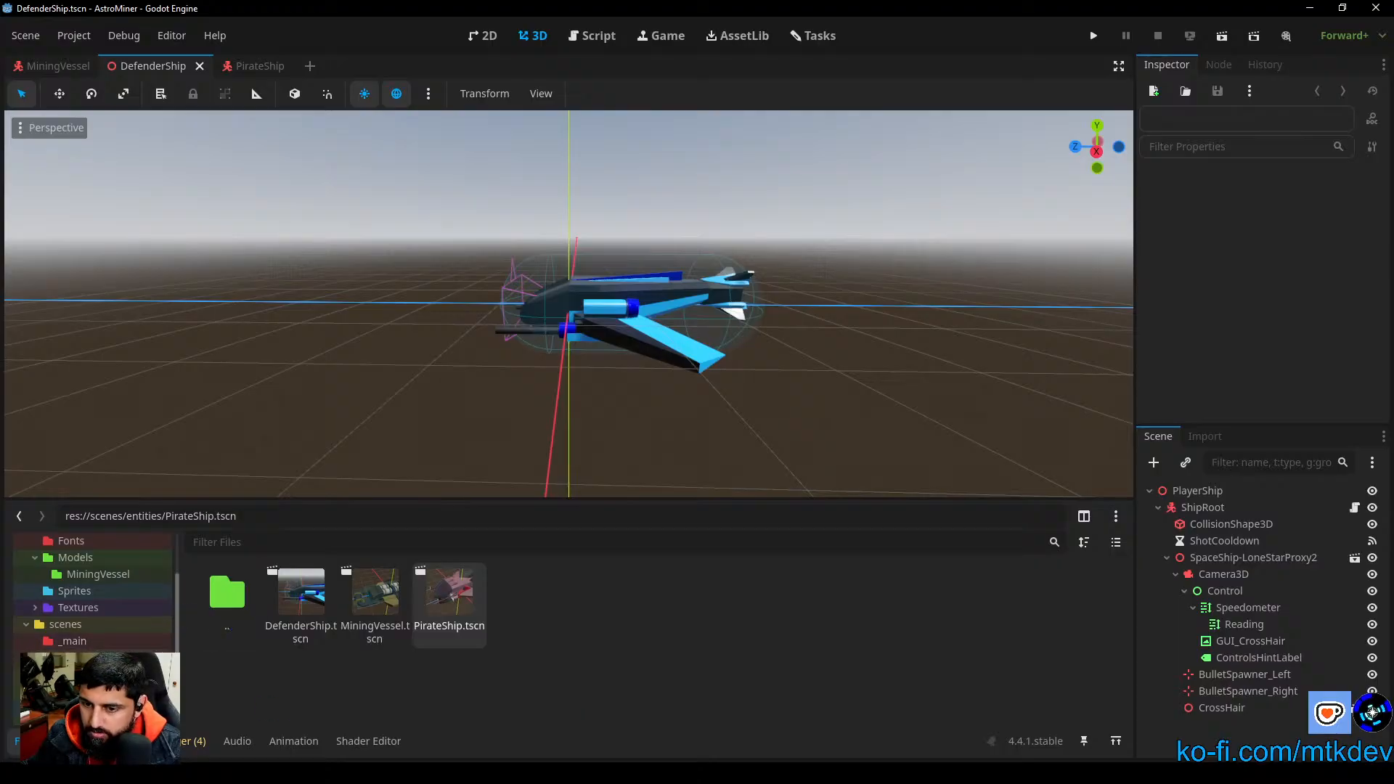
pyautogui.click(86, 658)
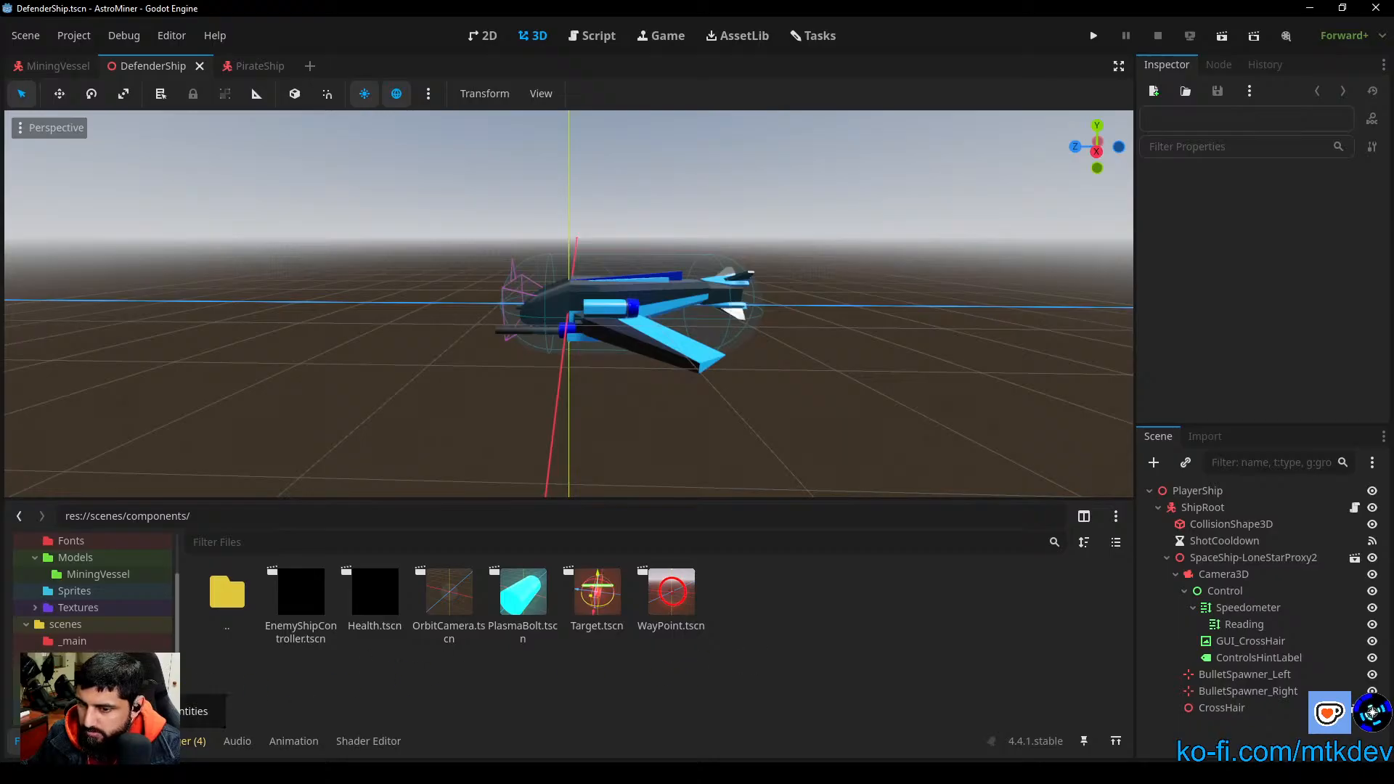
pyautogui.click(72, 706)
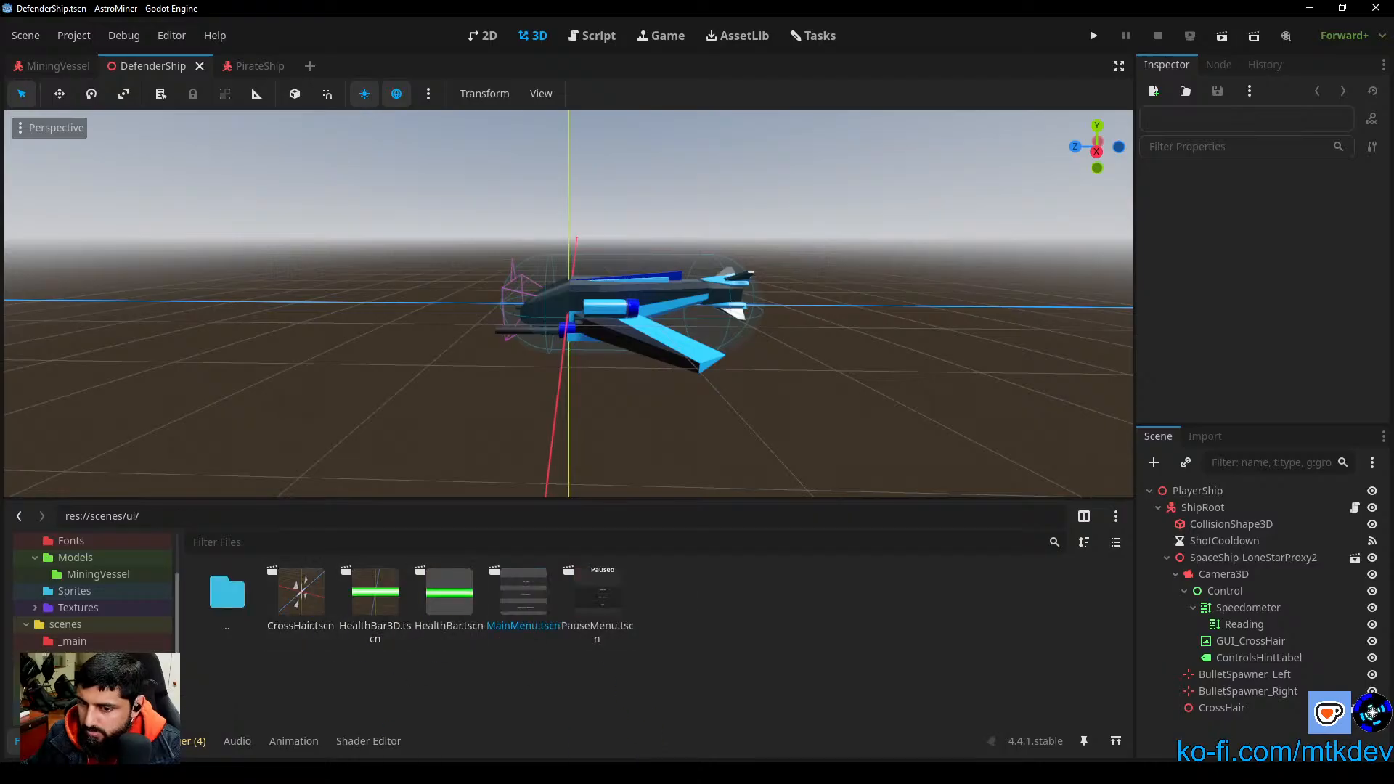
pyautogui.click(81, 658)
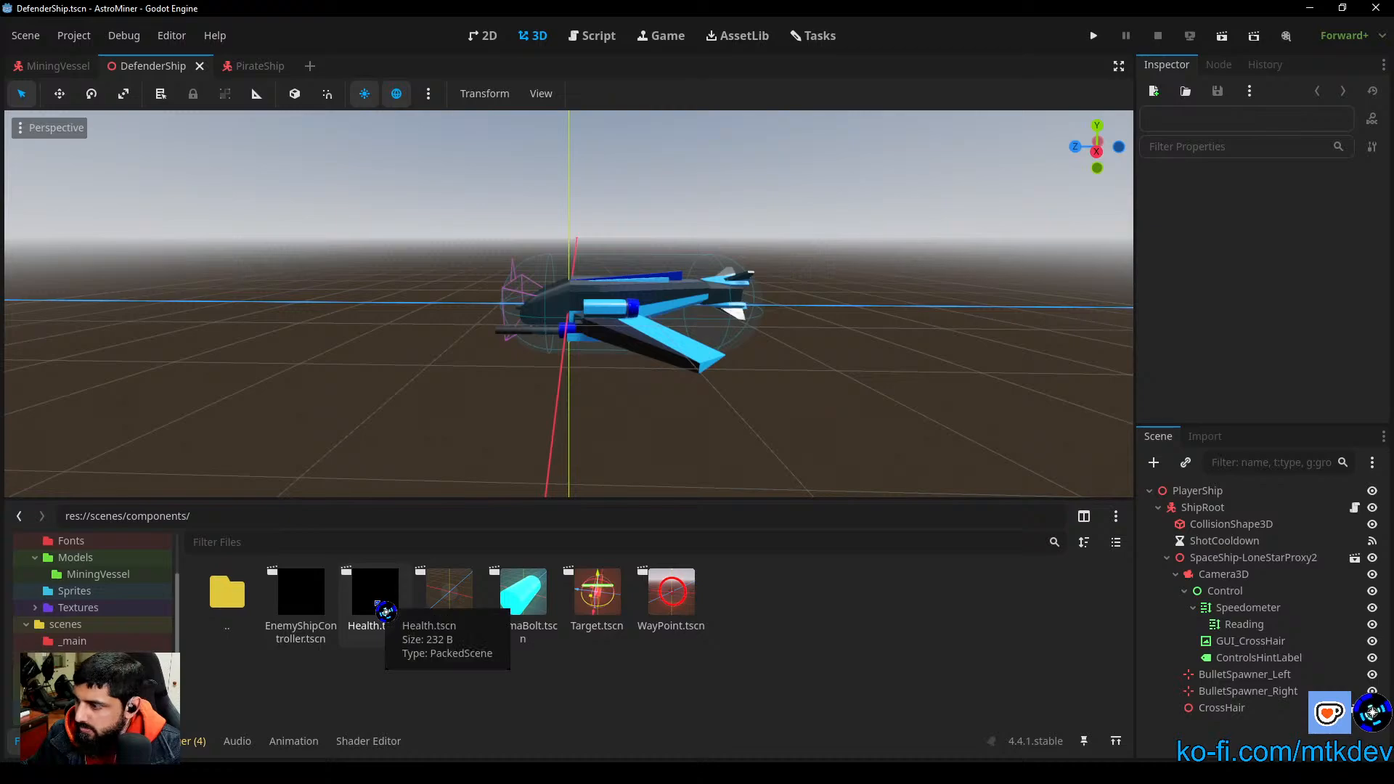
# Step: Add instances of Health.tscn and HealthBar3D.tscn to the DefenderShip scene as children of ShipRoot
pyautogui.moveTo(385, 613)
pyautogui.mouseDown()
pyautogui.moveTo(486, 701)
pyautogui.moveTo(1191, 655)
pyautogui.moveTo(1202, 515)
pyautogui.mouseUp()
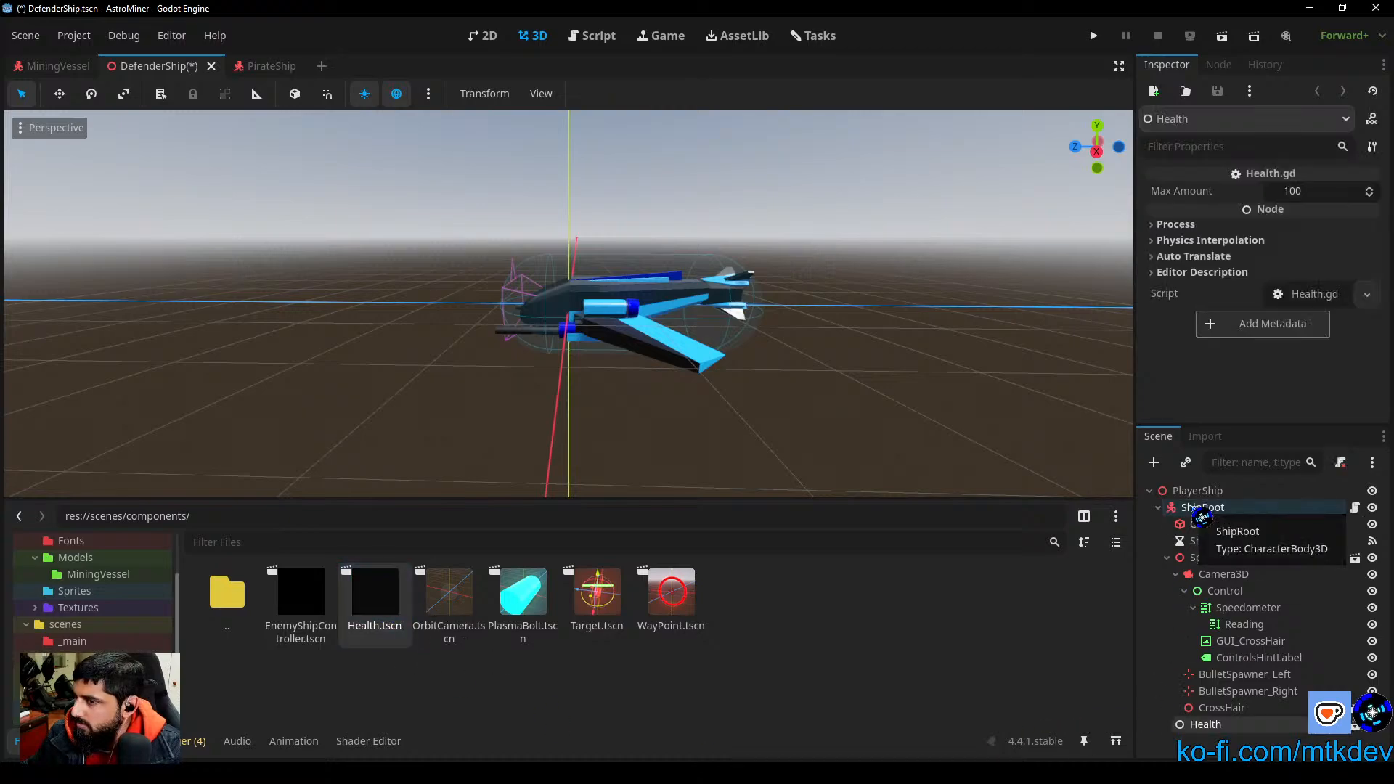
pyautogui.click(73, 696)
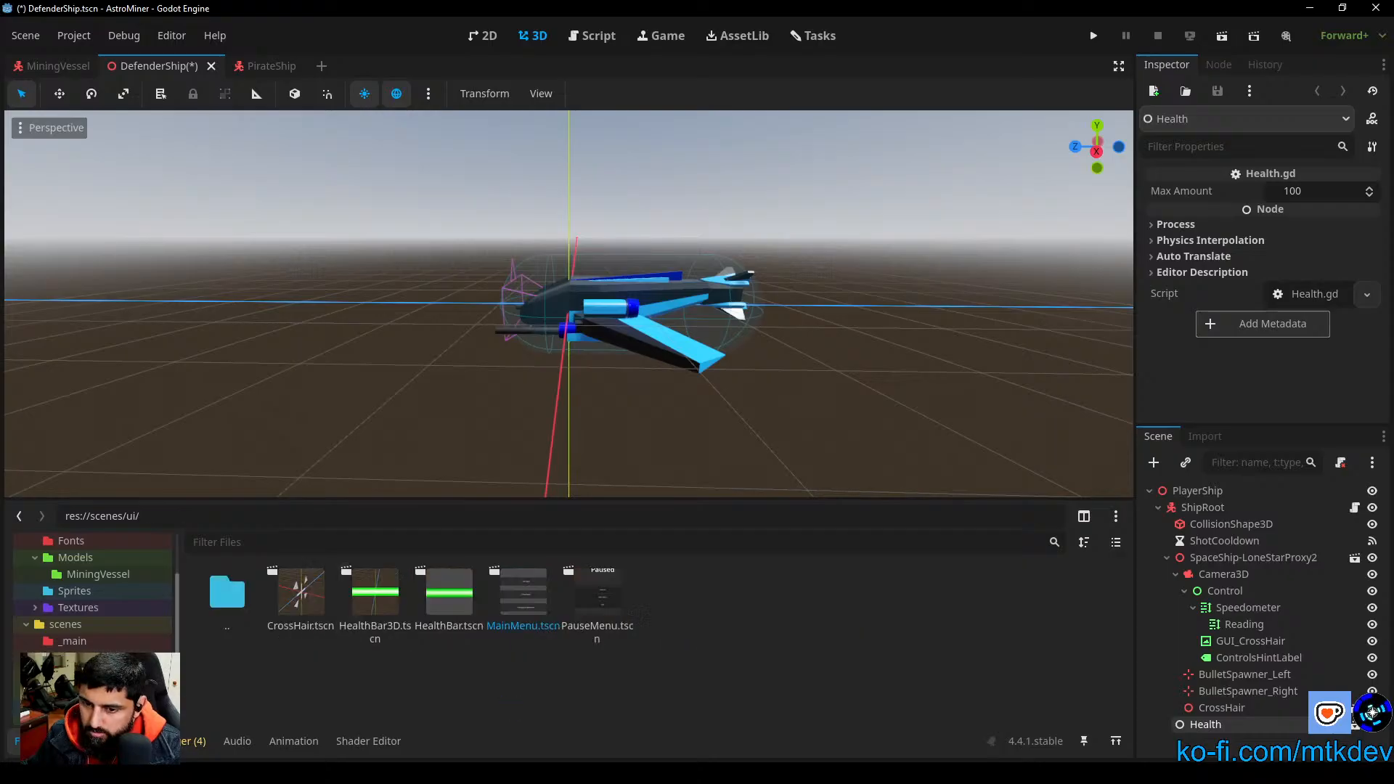
pyautogui.moveTo(374, 603)
pyautogui.mouseDown()
pyautogui.moveTo(1122, 726)
pyautogui.moveTo(1213, 568)
pyautogui.moveTo(1211, 590)
pyautogui.moveTo(1202, 517)
pyautogui.mouseUp()
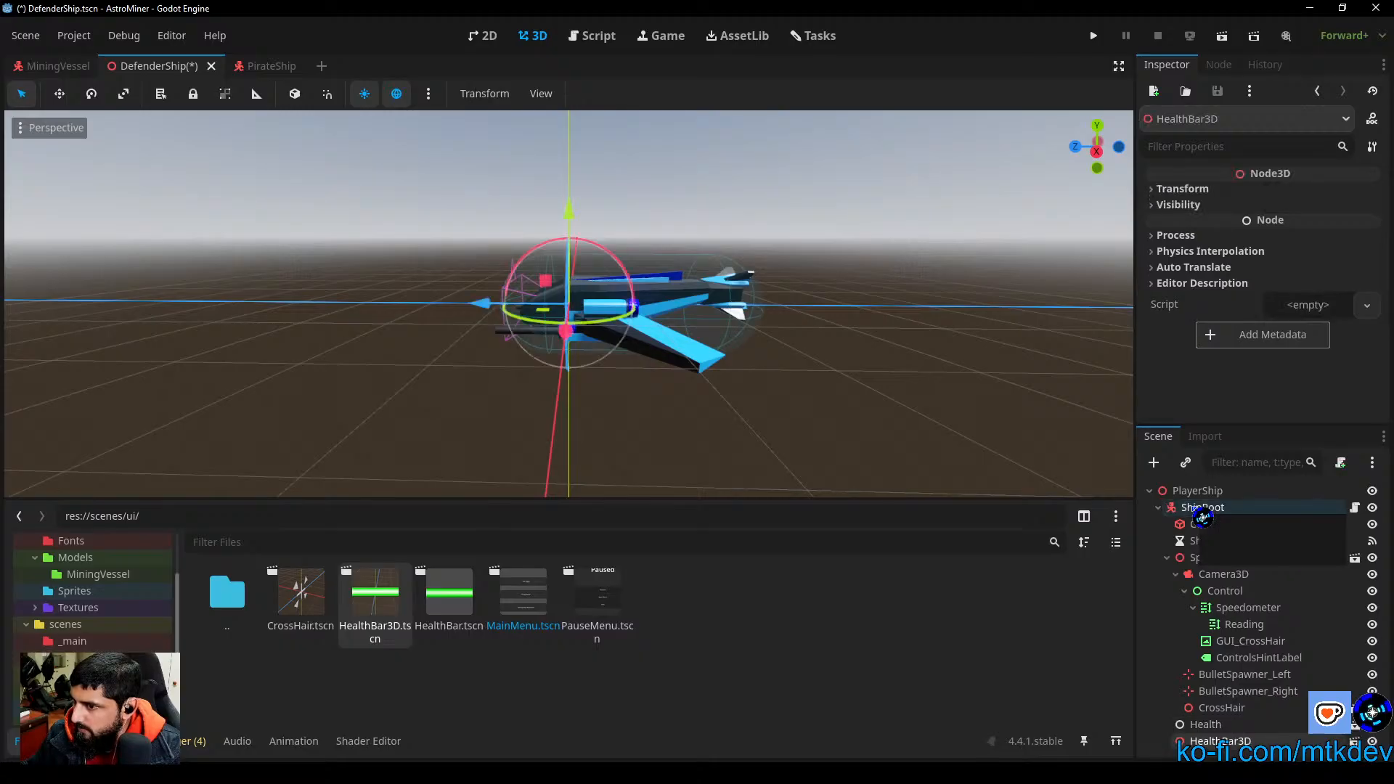
# Step: Raise the HealthBar3D node about 0.93 m straight up so it sits above the ship
pyautogui.moveTo(579, 213); pyautogui.dragTo(582, 137)
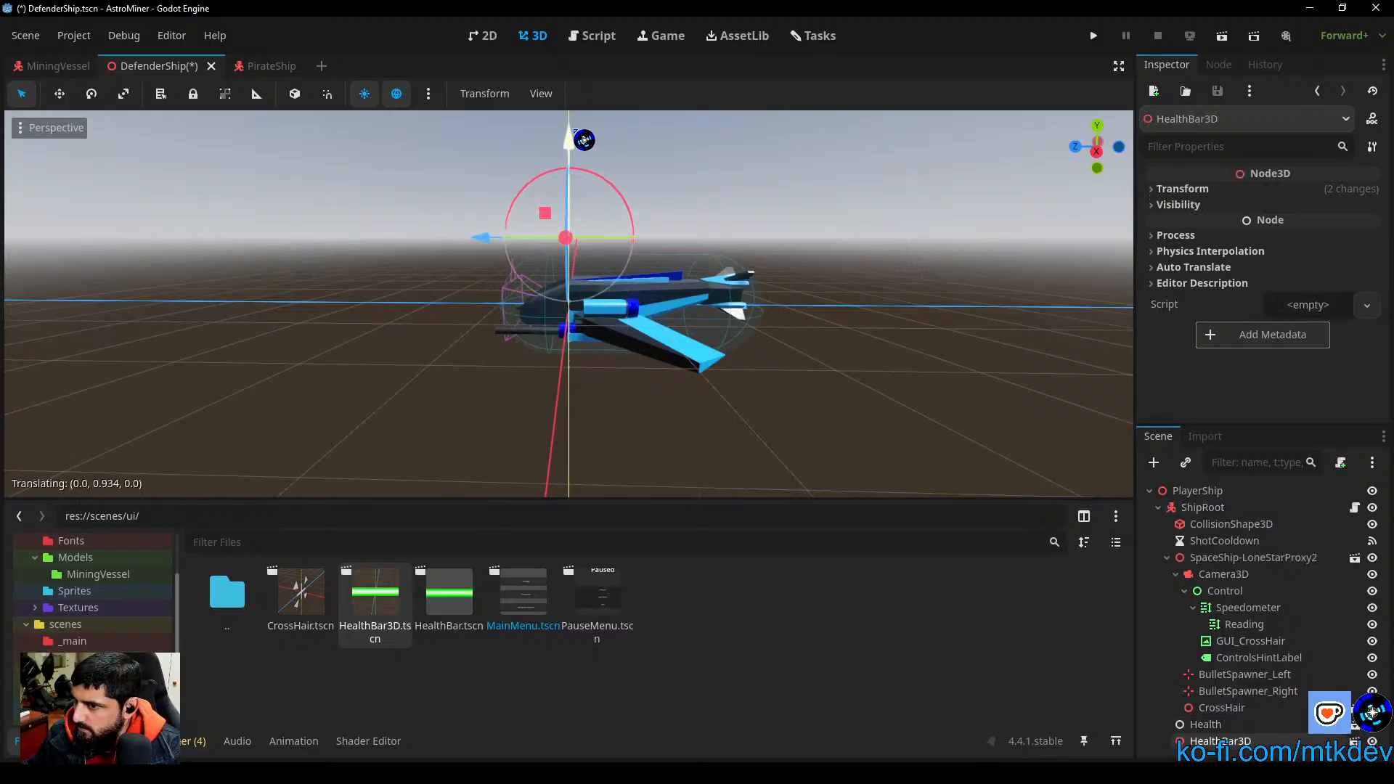
pyautogui.moveTo(738, 243)
pyautogui.mouseDown(button='middle')
pyautogui.moveTo(706, 323)
pyautogui.moveTo(541, 333)
pyautogui.moveTo(713, 392)
pyautogui.mouseUp(button='middle')
pyautogui.scroll(3, 711, 393)
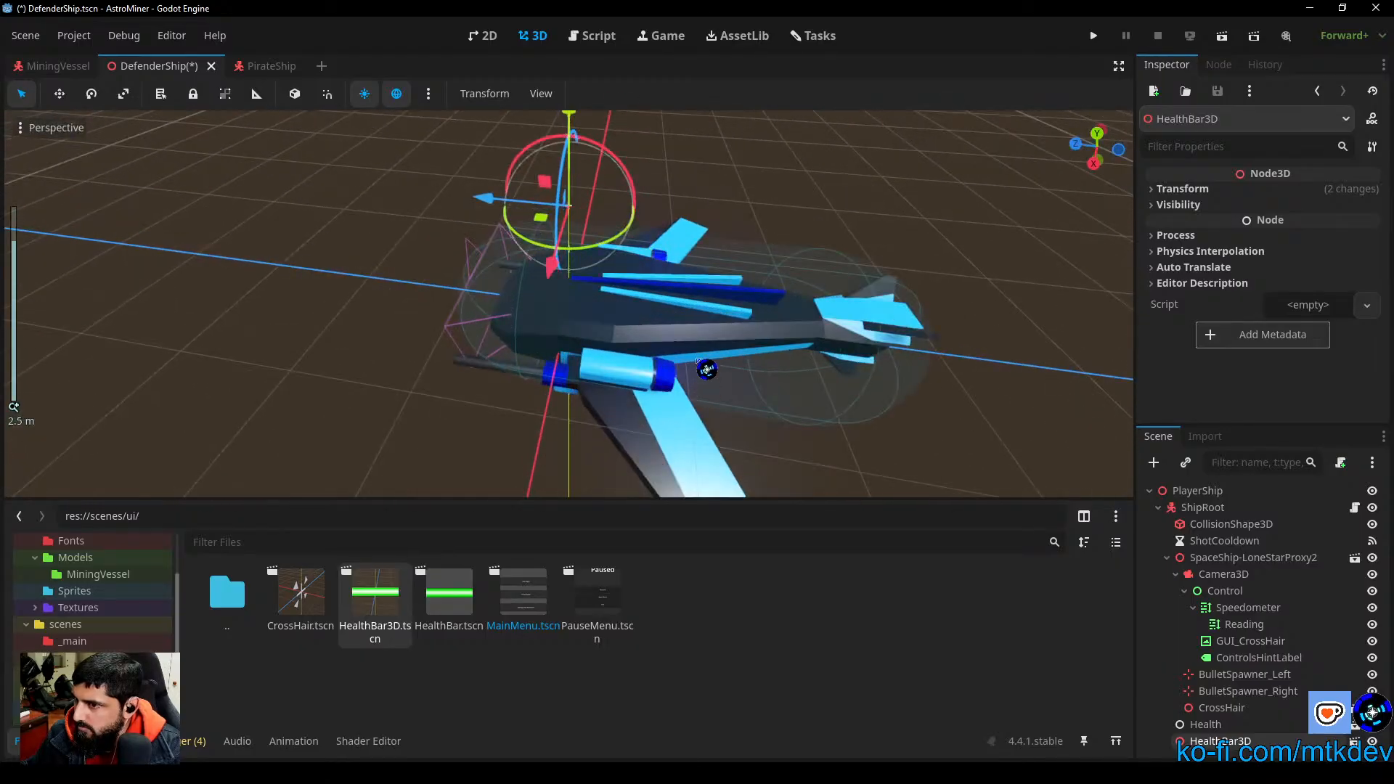
pyautogui.scroll(10, 712, 334)
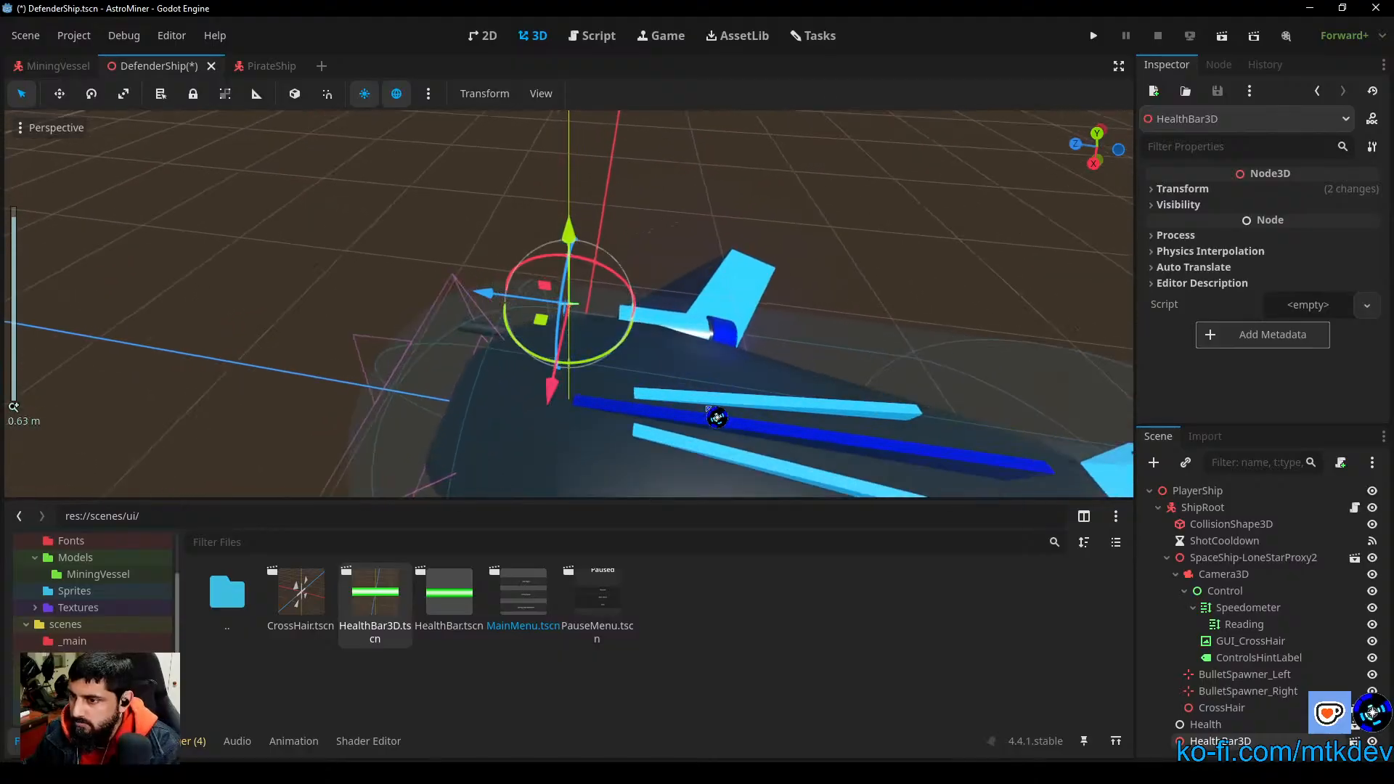
pyautogui.scroll(-4, 715, 396)
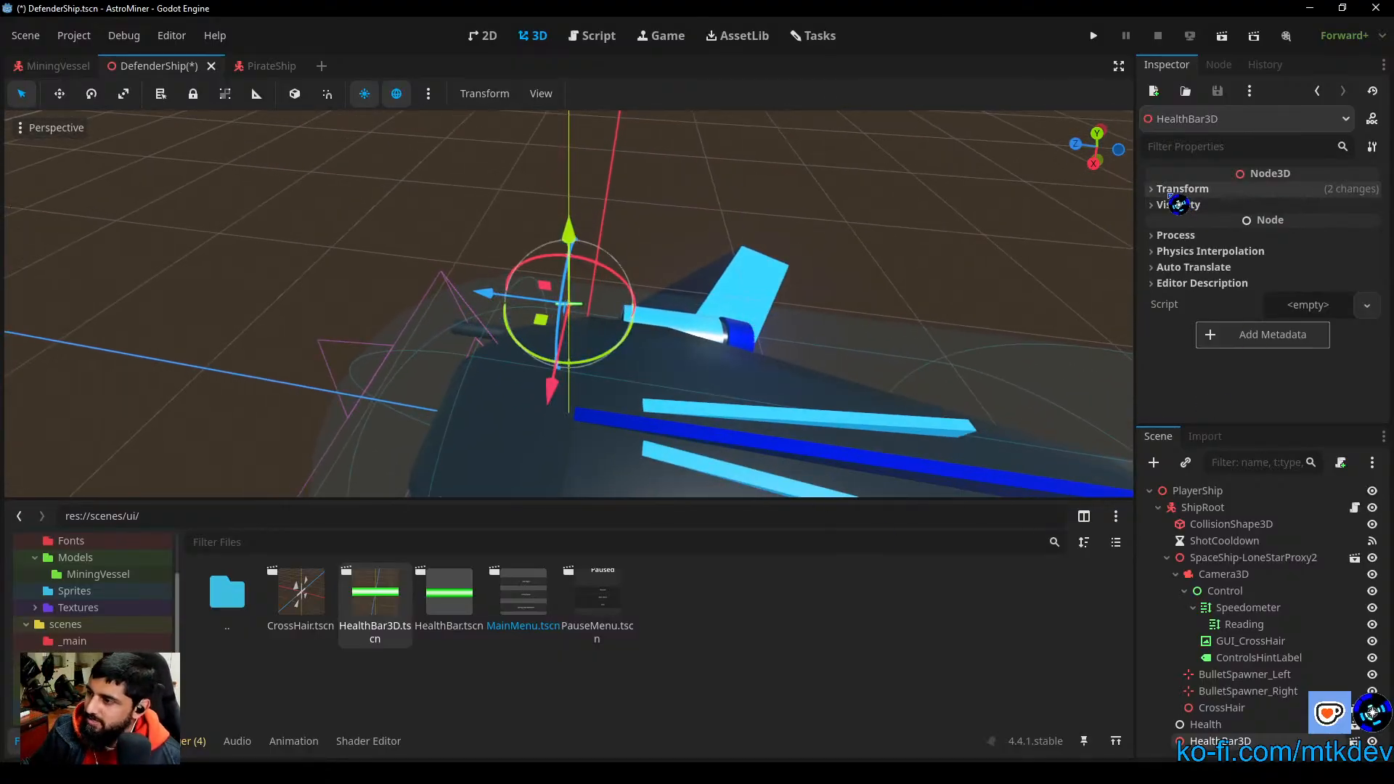
# Step: Try uniform scales of 100 and 10 on the ship's HealthBar3D node
pyautogui.click(1182, 188)
pyautogui.click(1197, 322)
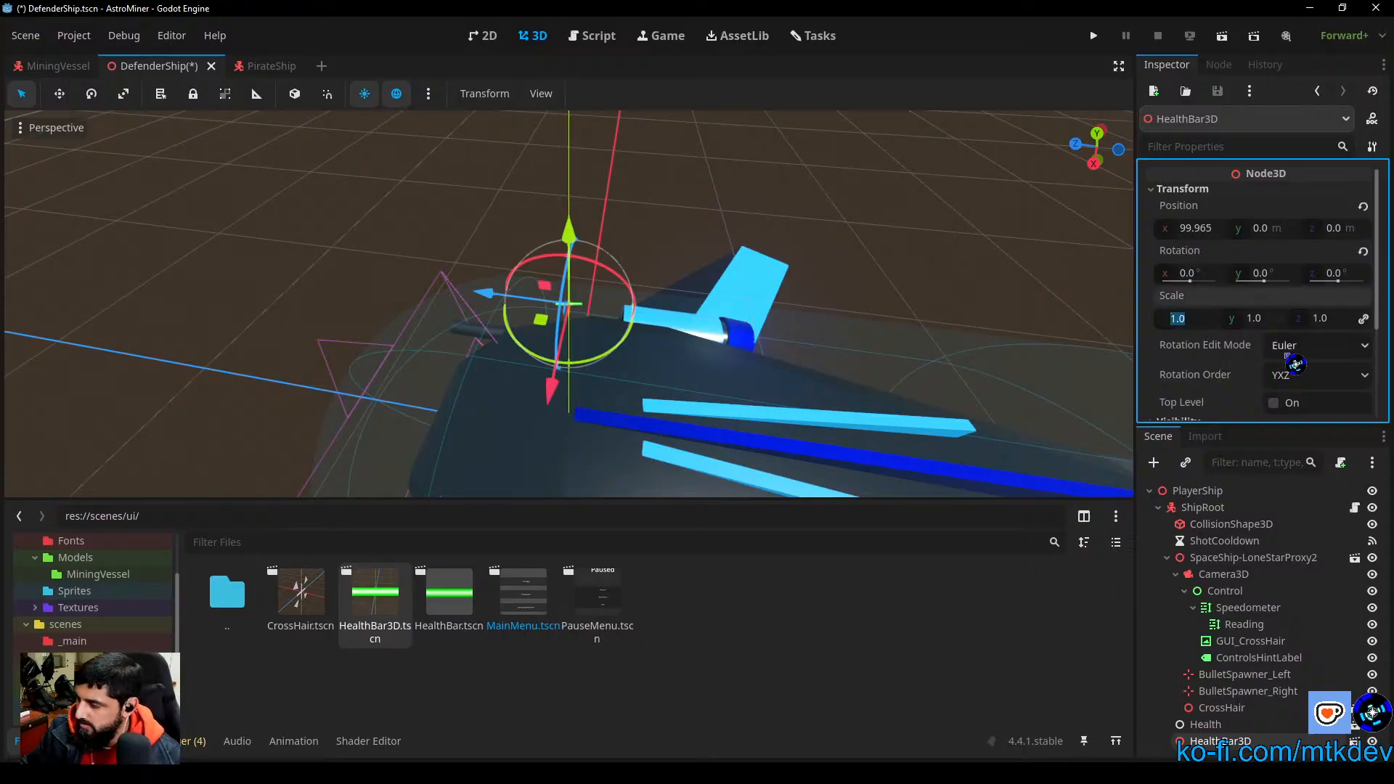
pyautogui.press('Return')
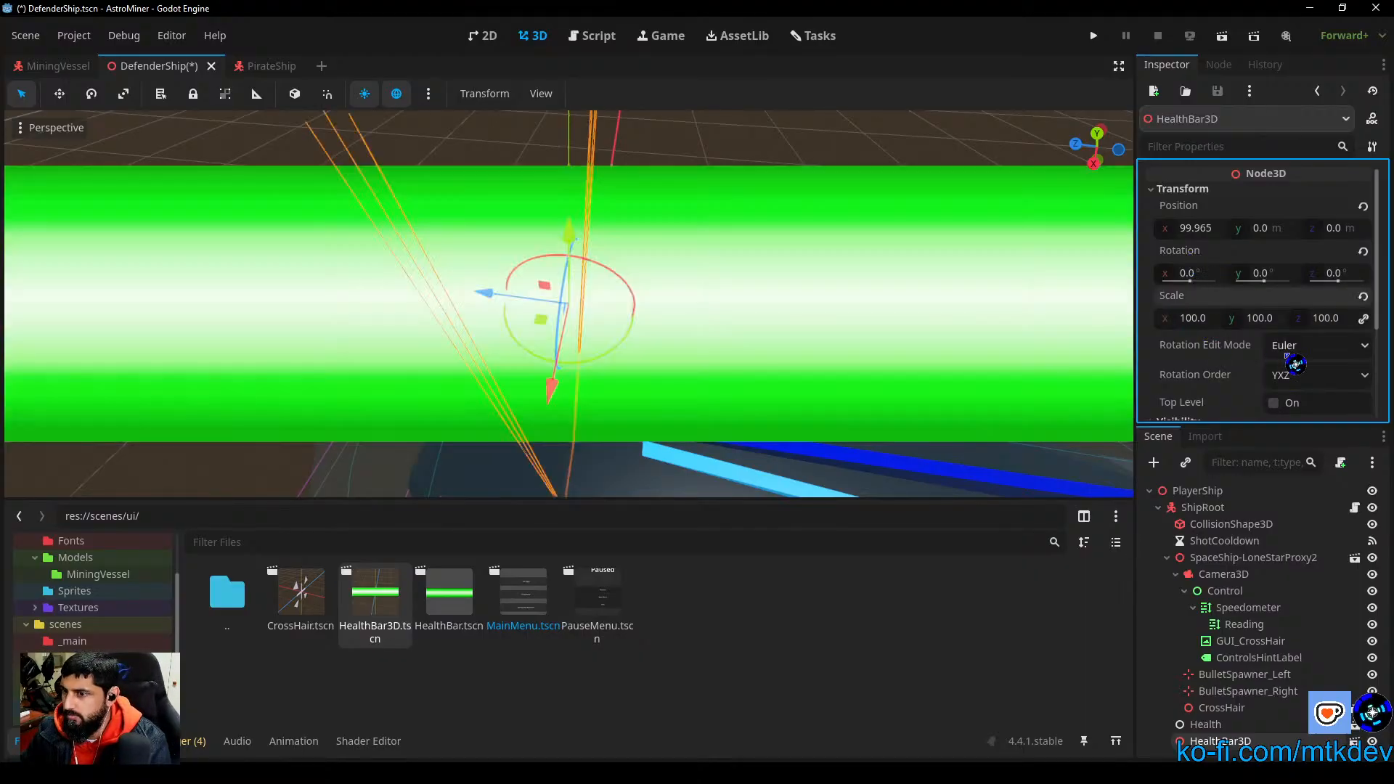
pyautogui.scroll(-5, 741, 211)
pyautogui.moveTo(694, 333); pyautogui.dragTo(729, 243, button='middle')
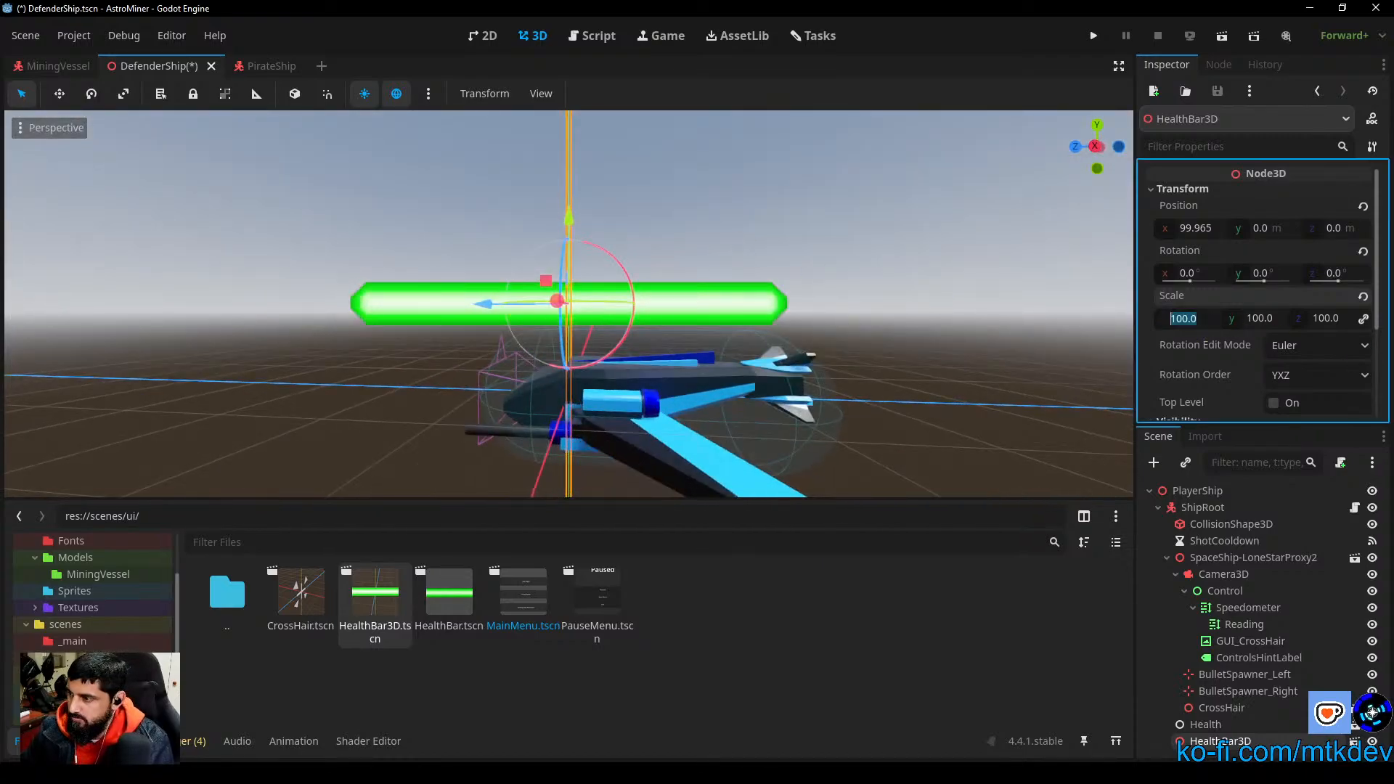
pyautogui.write('10')
pyautogui.press('Return')
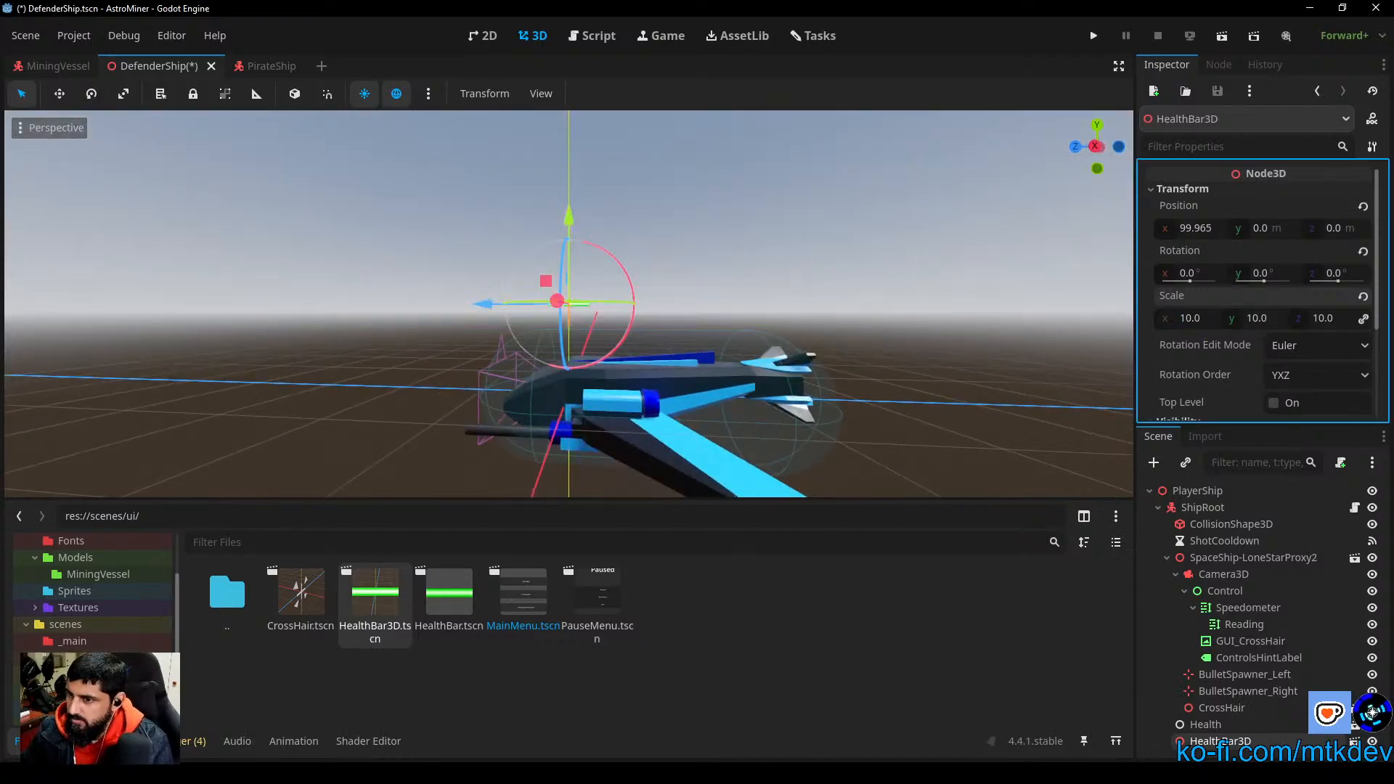
# Step: Set the HealthBar3D's scale to 50 on all axes, check it around the ship, and save the DefenderShip scene
pyautogui.click(1213, 321)
pyautogui.press('Return')
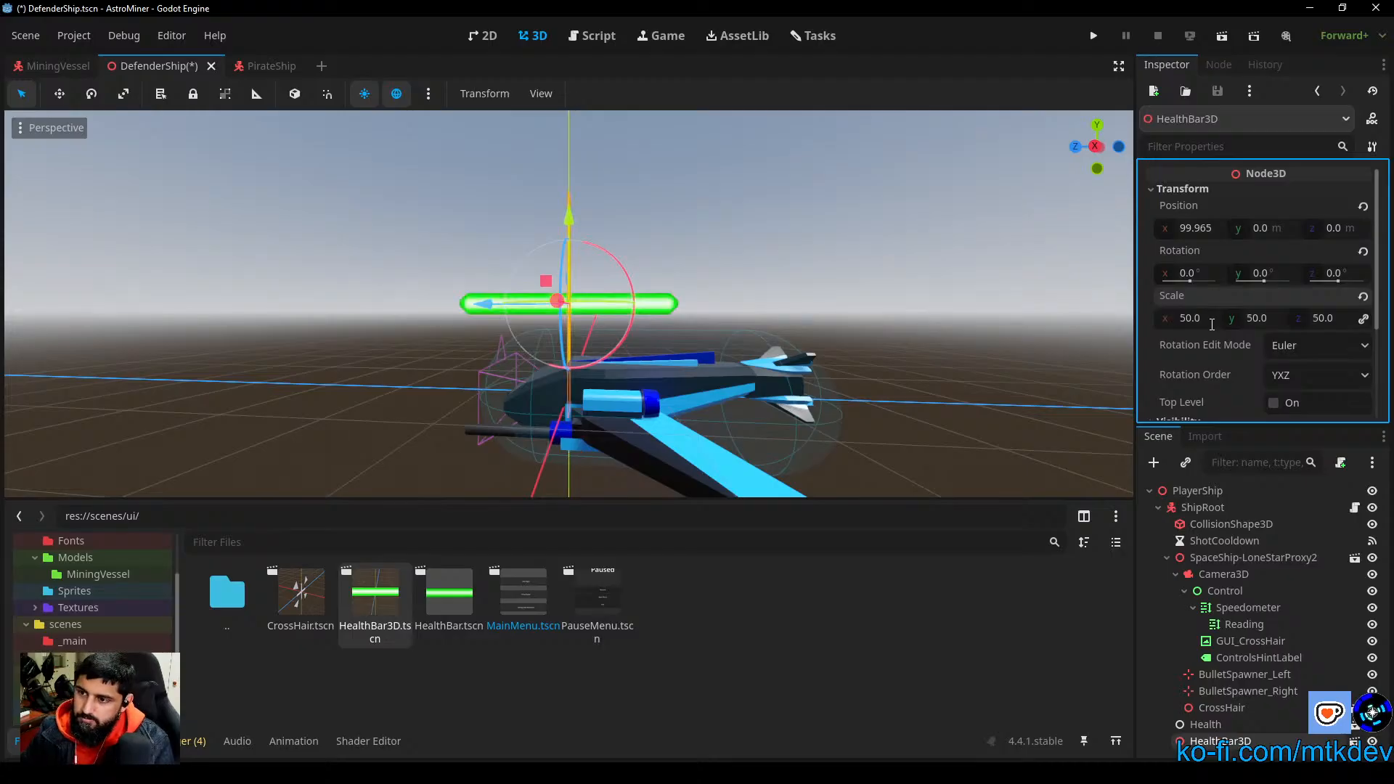
pyautogui.click(914, 365)
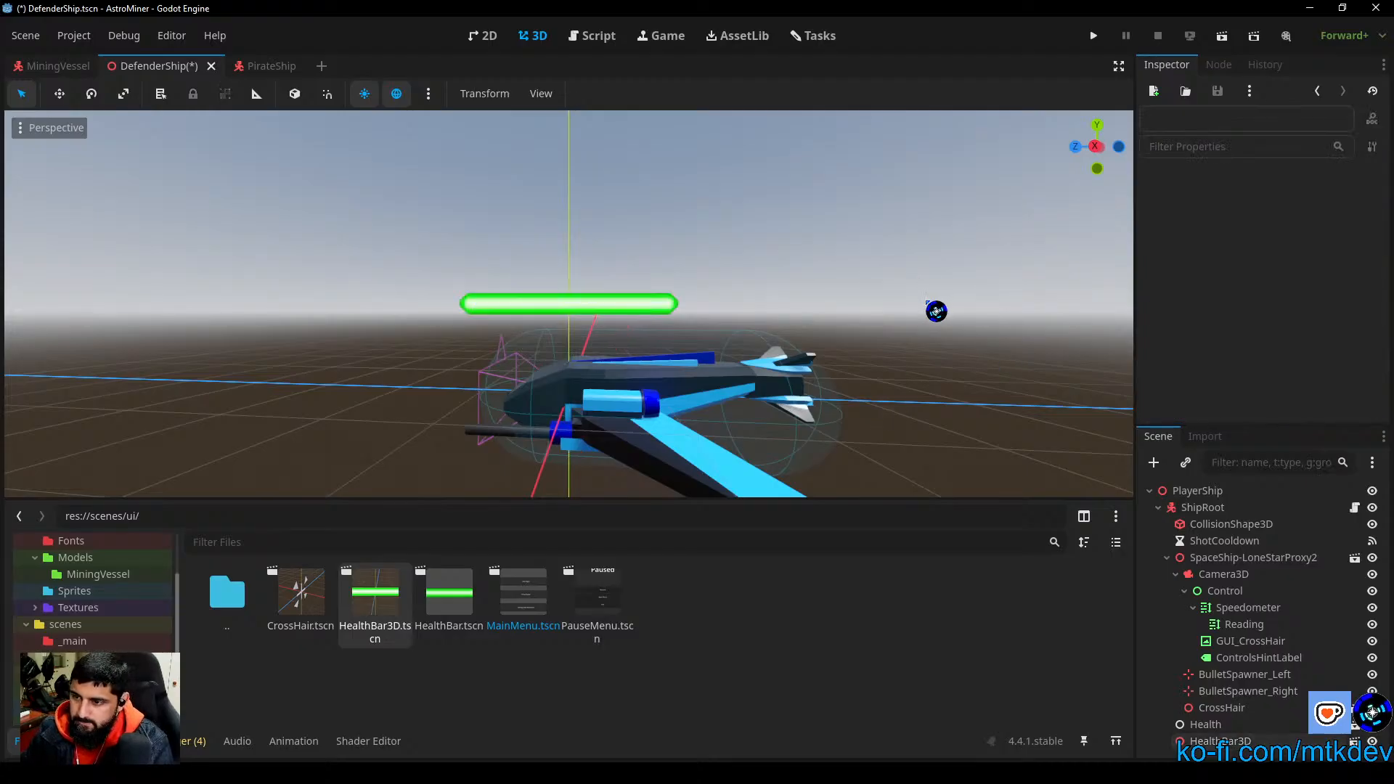
pyautogui.moveTo(934, 312); pyautogui.dragTo(511, 380, button='middle')
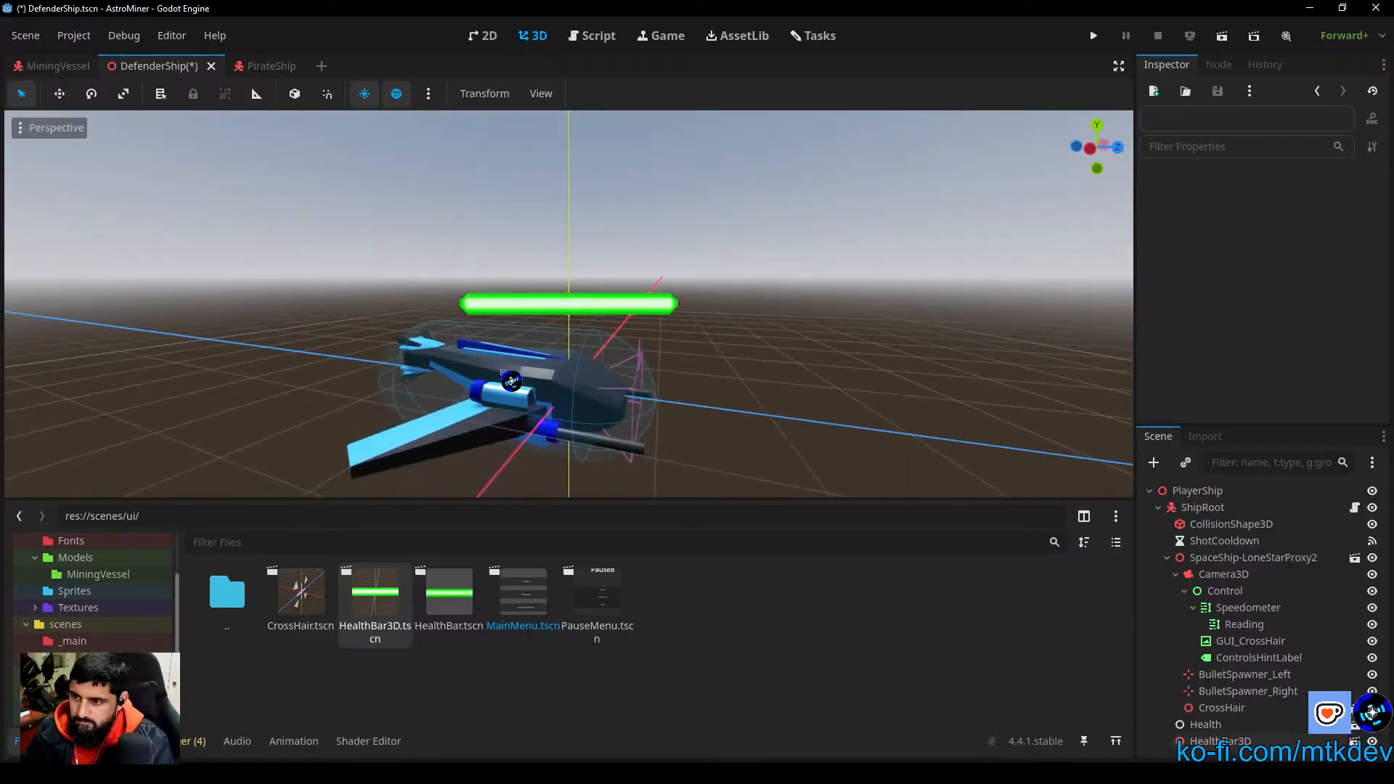
pyautogui.scroll(-3, 682, 404)
pyautogui.moveTo(682, 404); pyautogui.dragTo(775, 399, button='middle')
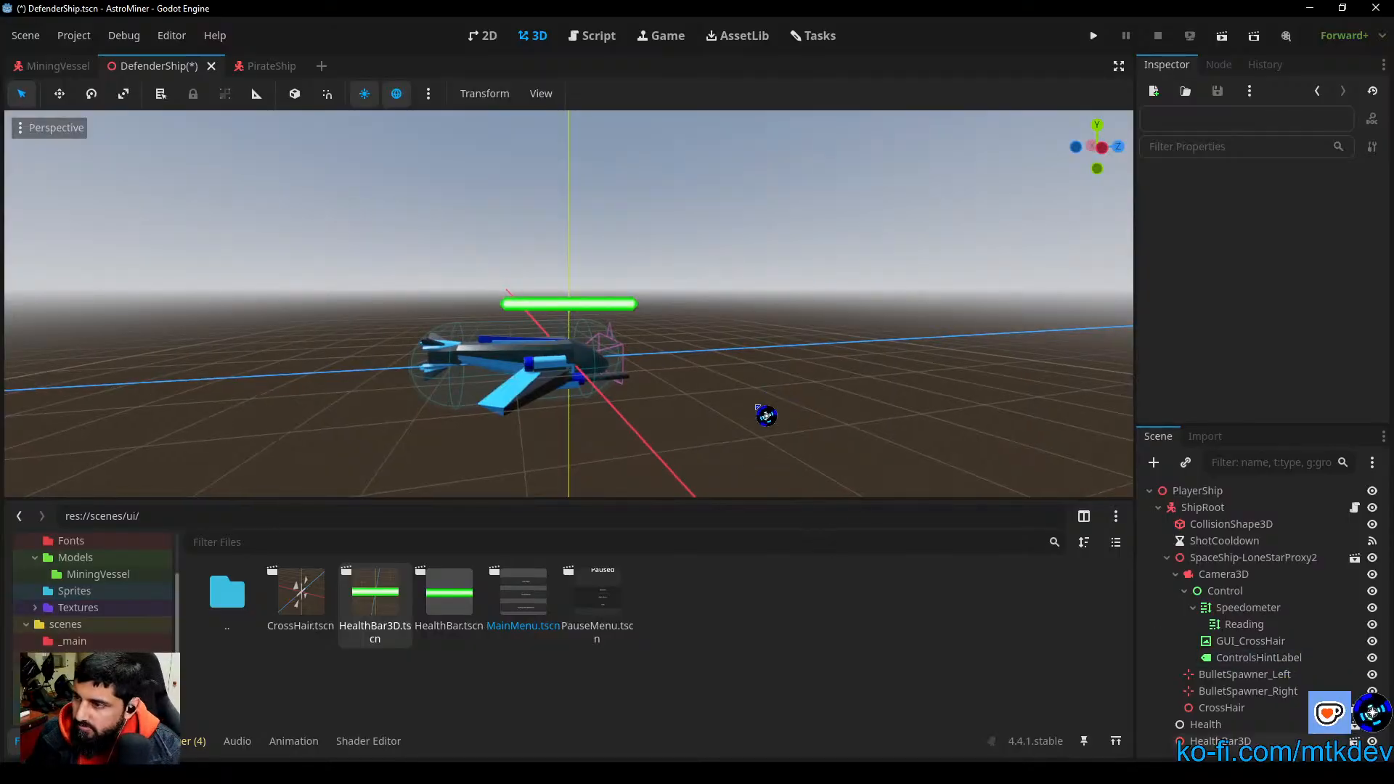
pyautogui.moveTo(763, 411); pyautogui.dragTo(988, 410, button='middle')
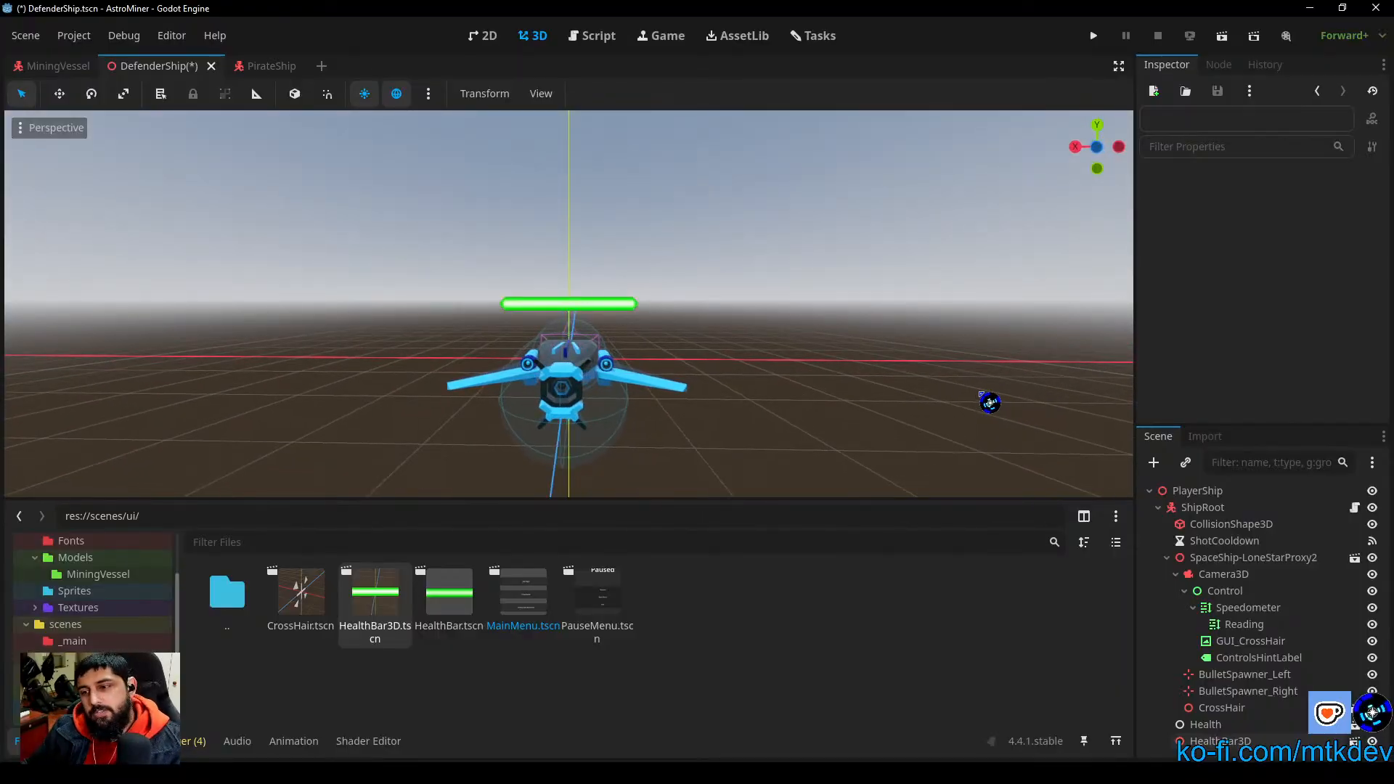
pyautogui.hotkey('ctrl', 's')
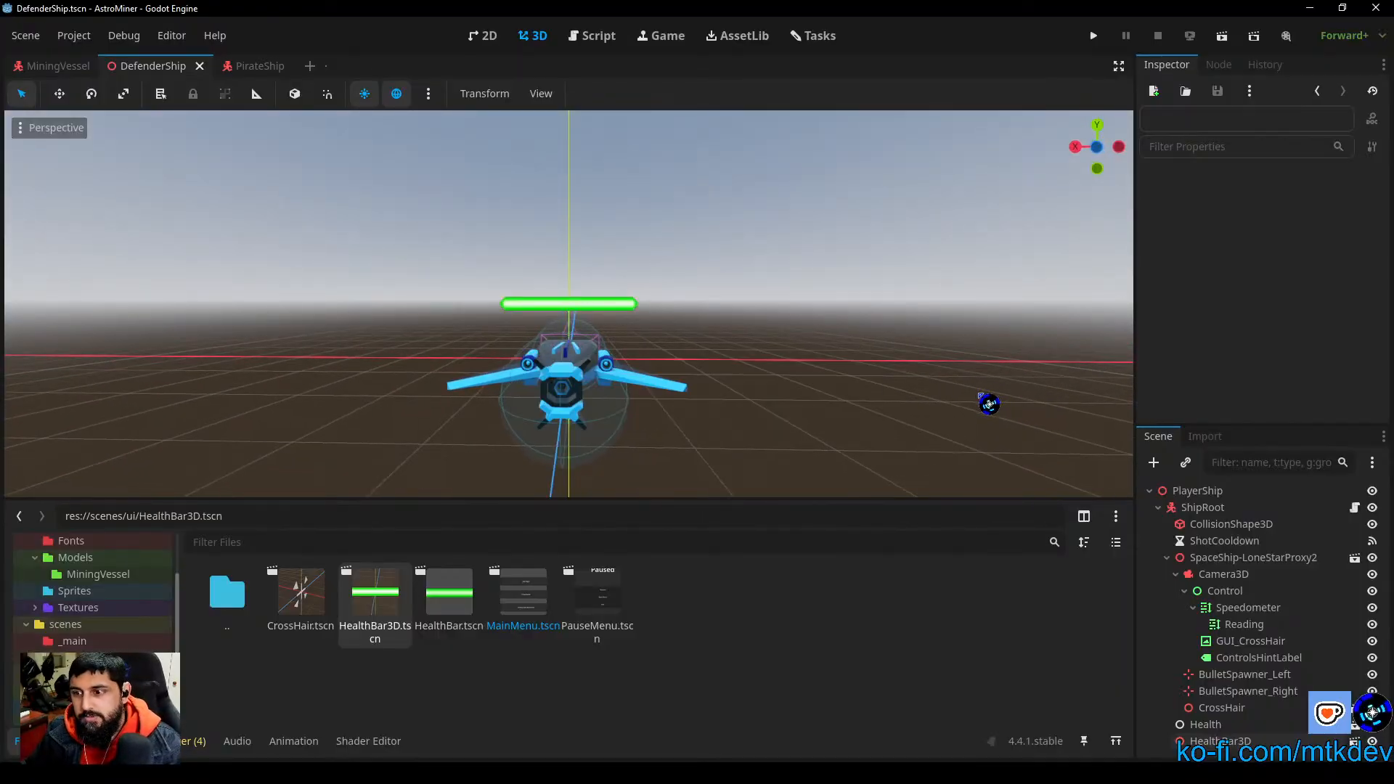
# Step: Open the TestFlight scene from scenes/_tests and run it as a test, quitting the game from its pause screen
pyautogui.click(74, 658)
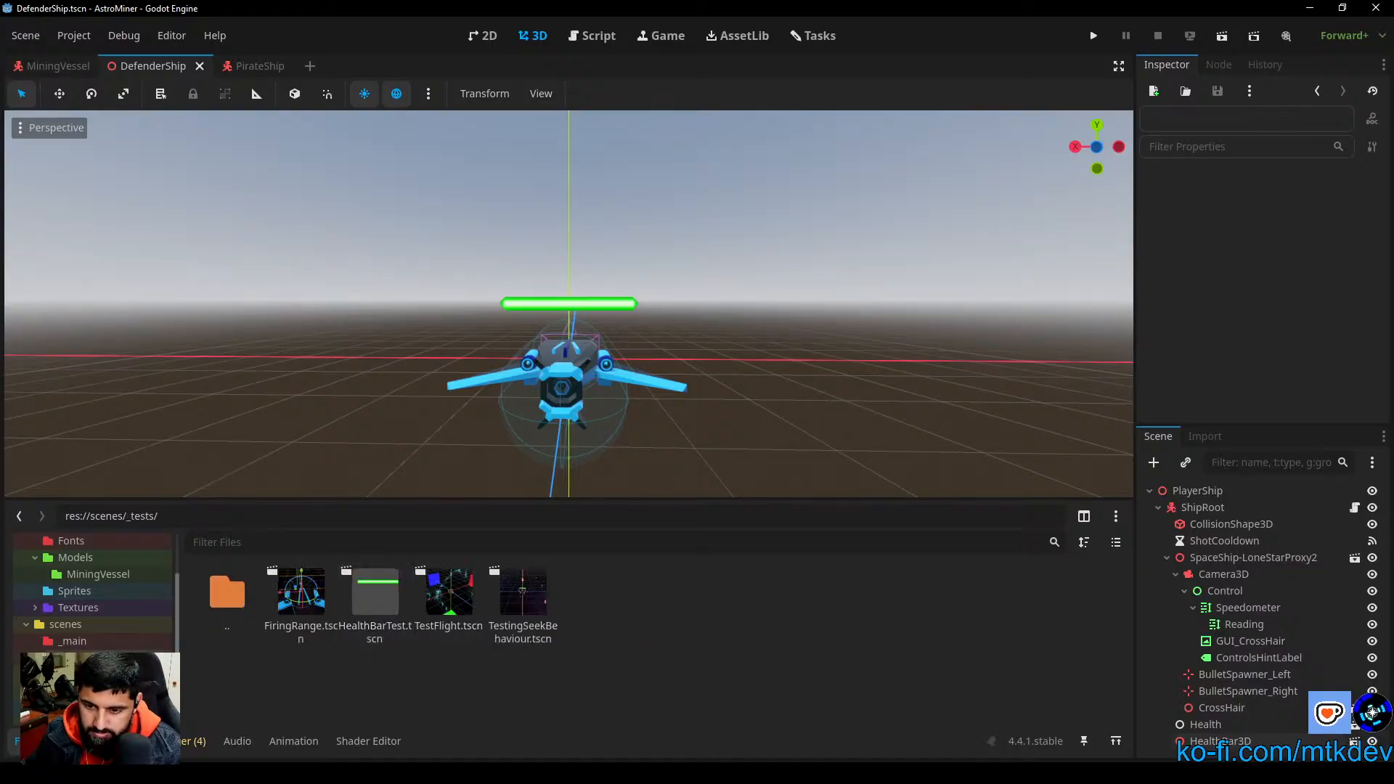
pyautogui.doubleClick(449, 594)
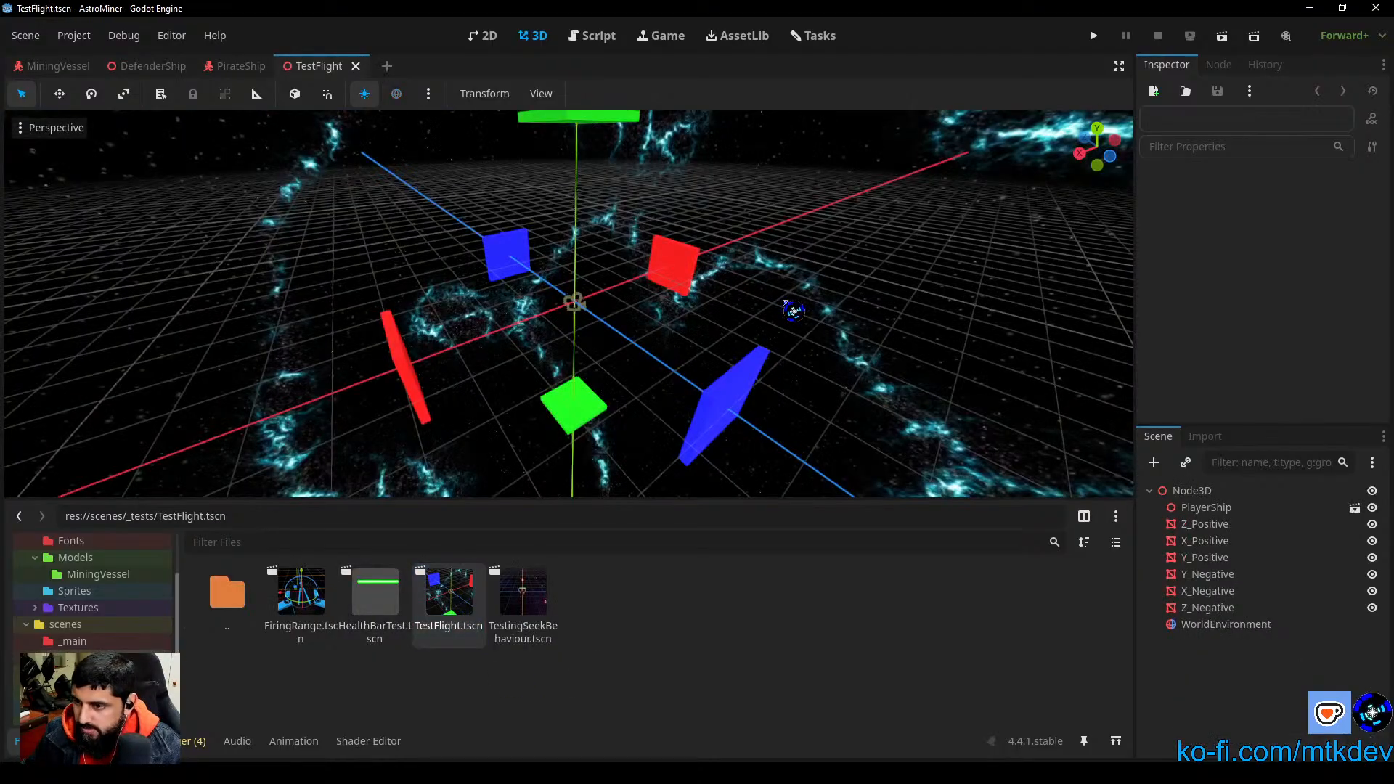
pyautogui.scroll(6, 732, 364)
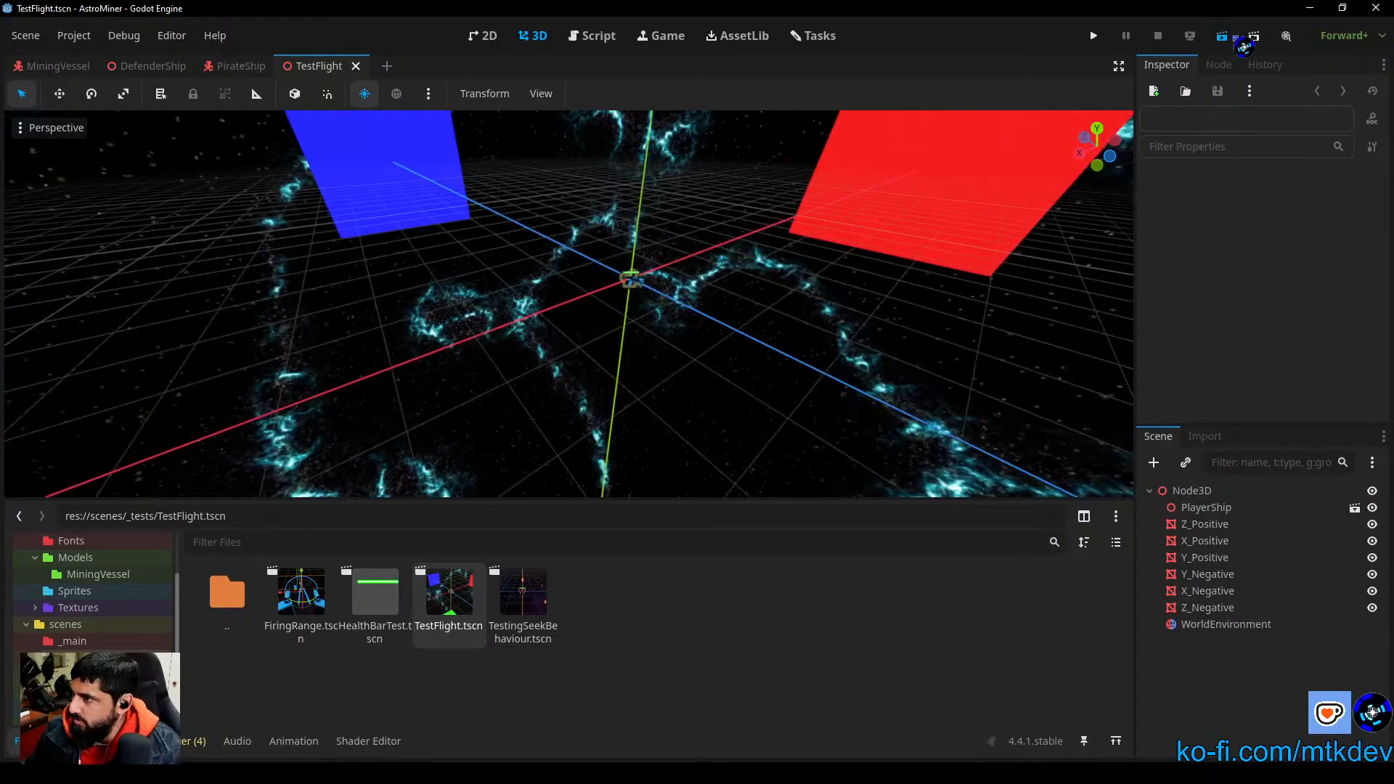
pyautogui.click(1223, 36)
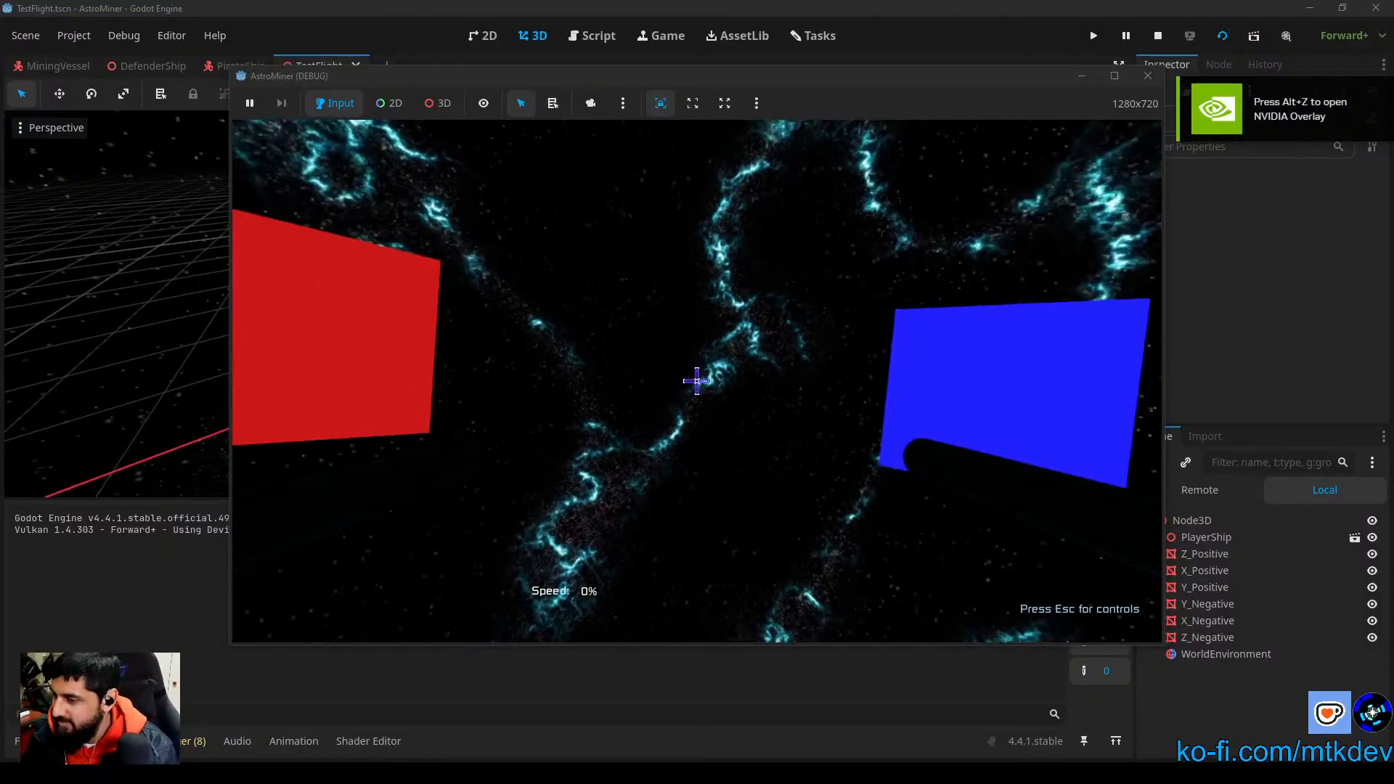
pyautogui.press('Escape')
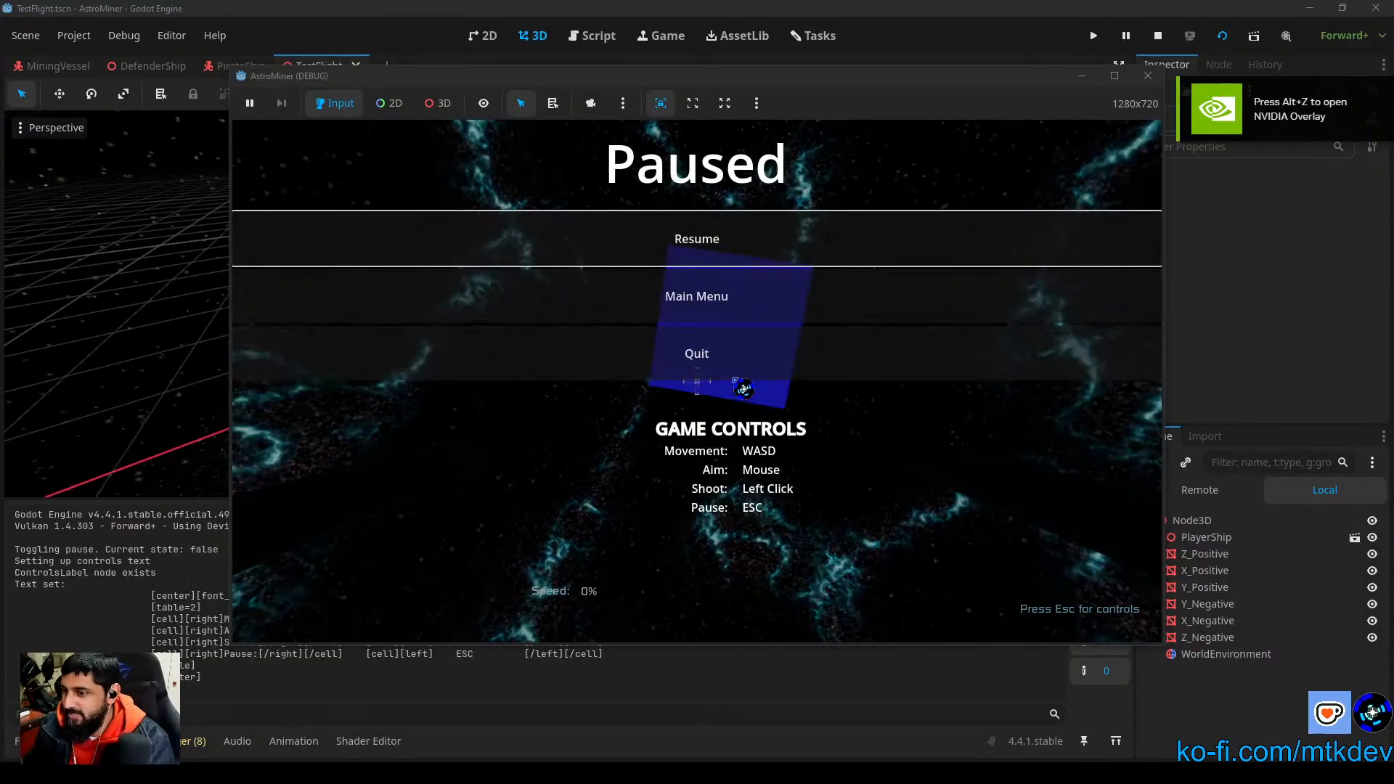
pyautogui.click(737, 374)
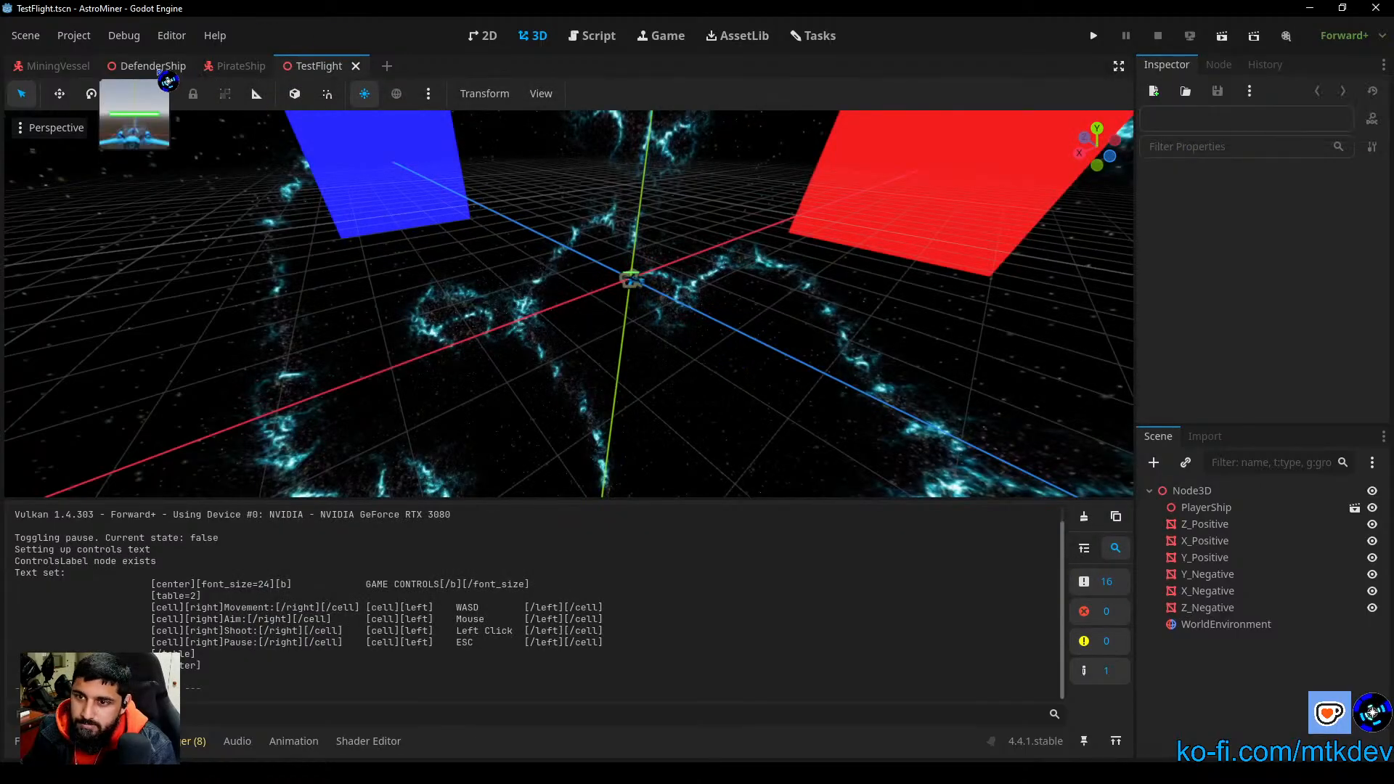
# Step: Add instances of Health.tscn and HealthBar3D.tscn under the root node of the MiningVessel scene
pyautogui.click(76, 67)
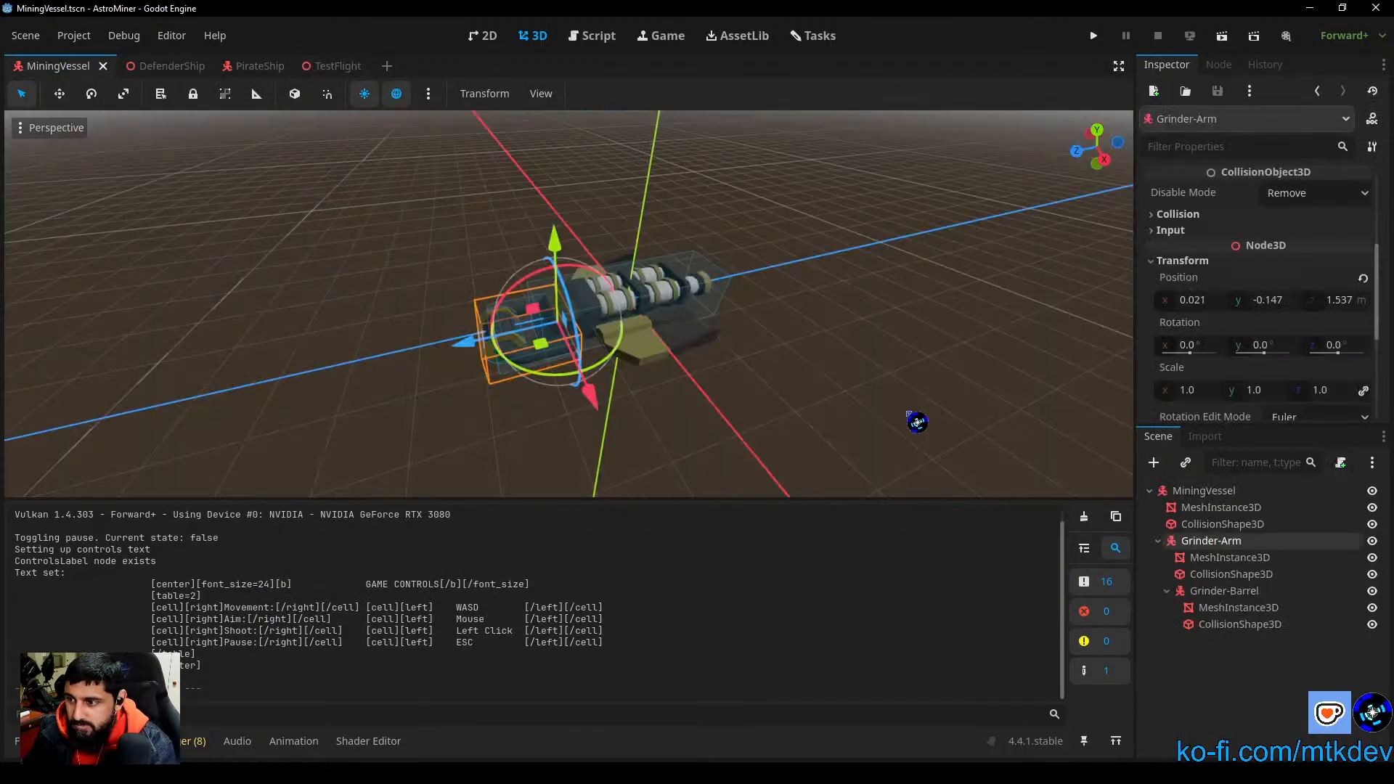
pyautogui.click(910, 415)
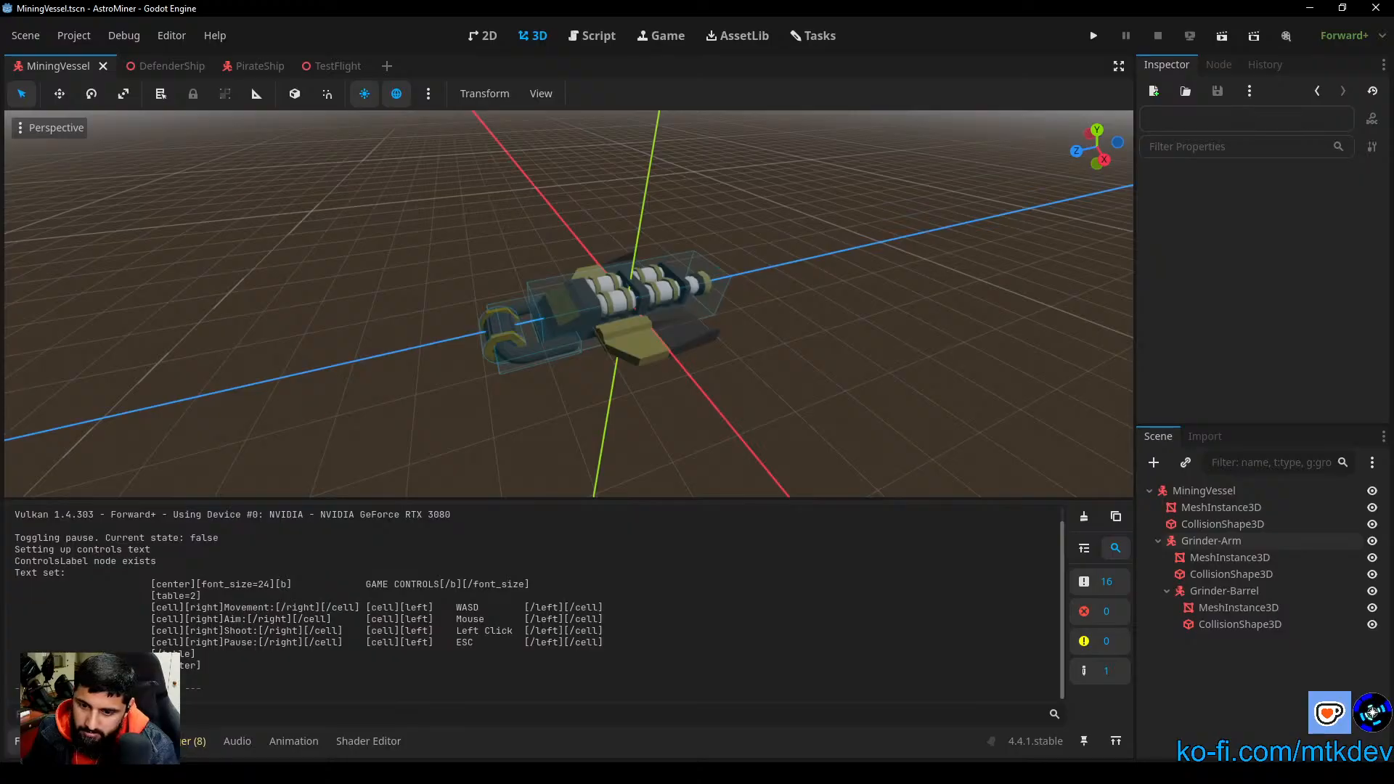
pyautogui.click(43, 741)
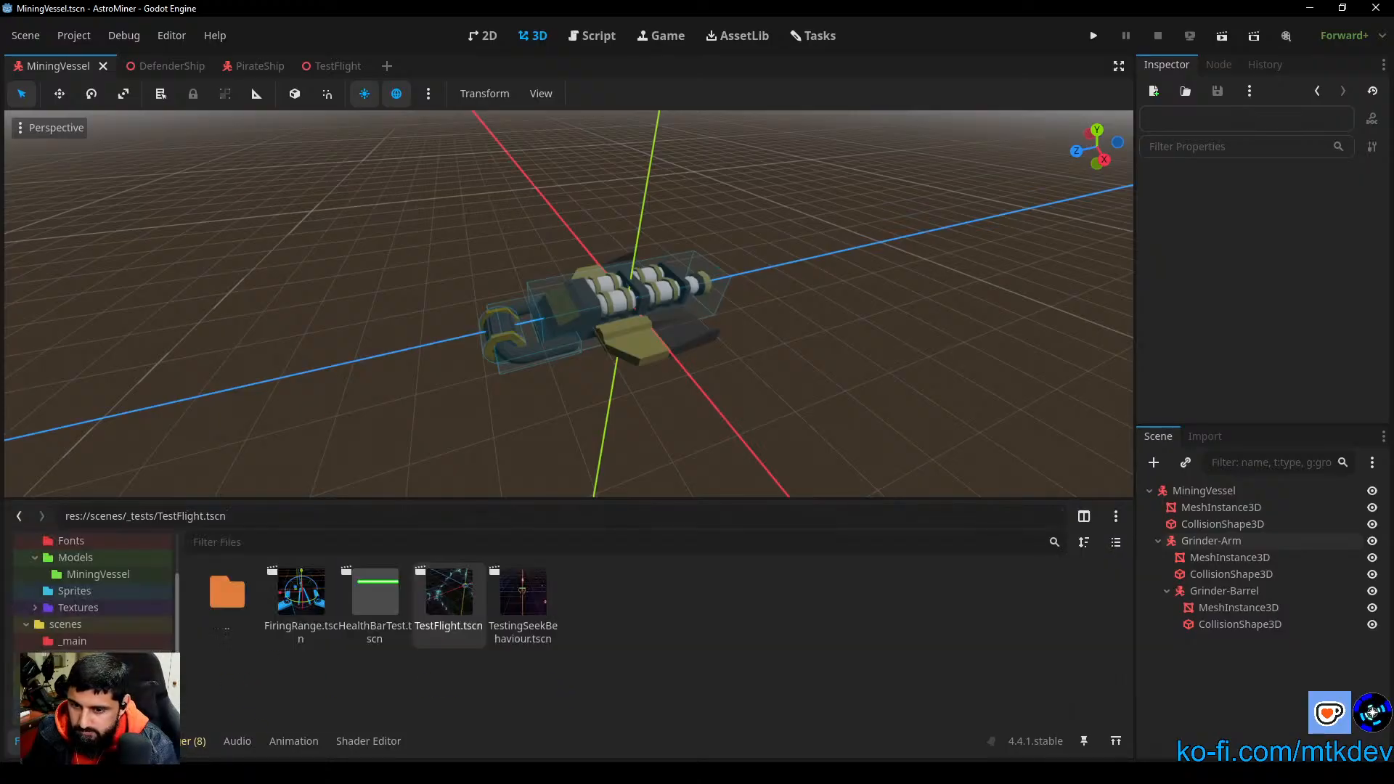
pyautogui.click(83, 674)
pyautogui.moveTo(383, 610)
pyautogui.mouseDown()
pyautogui.moveTo(1127, 689)
pyautogui.moveTo(1228, 579)
pyautogui.moveTo(1229, 502)
pyautogui.moveTo(1214, 493)
pyautogui.mouseUp()
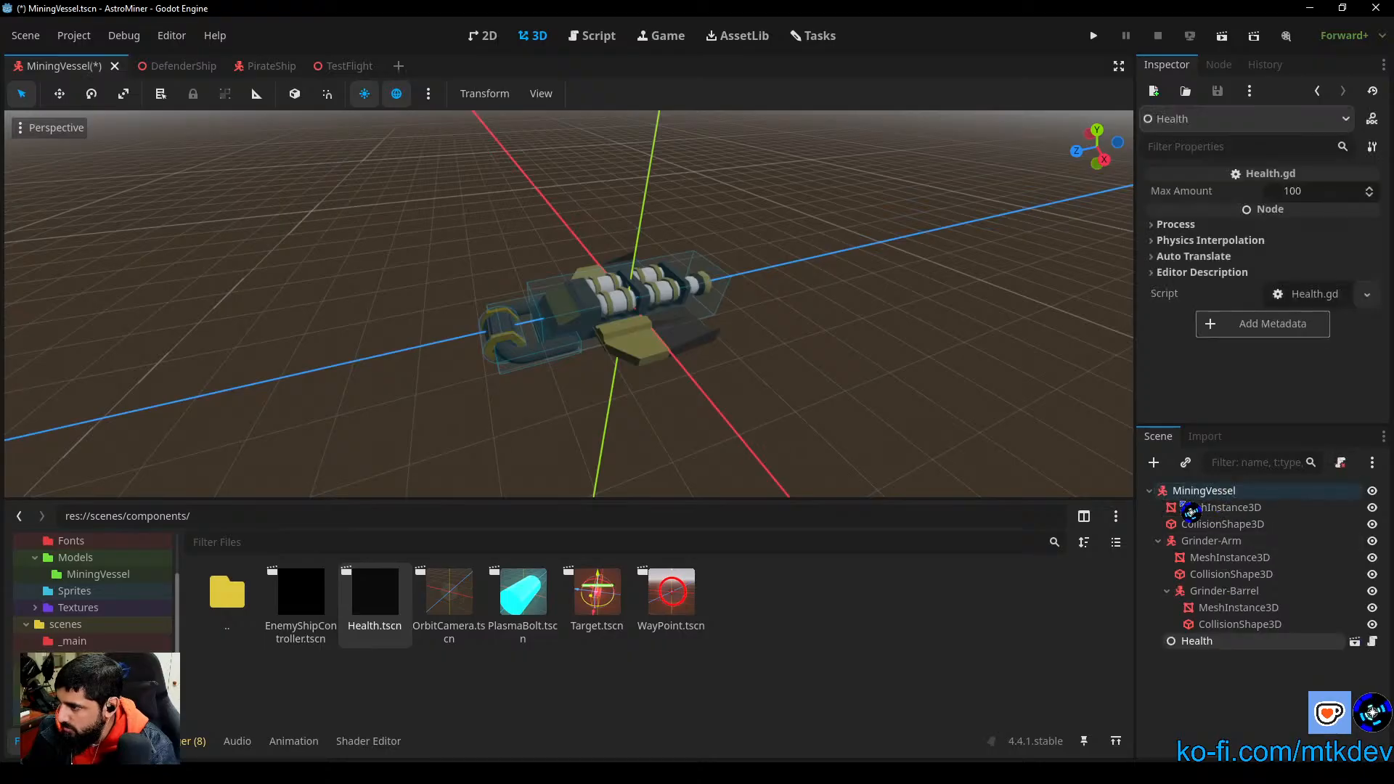
pyautogui.click(78, 708)
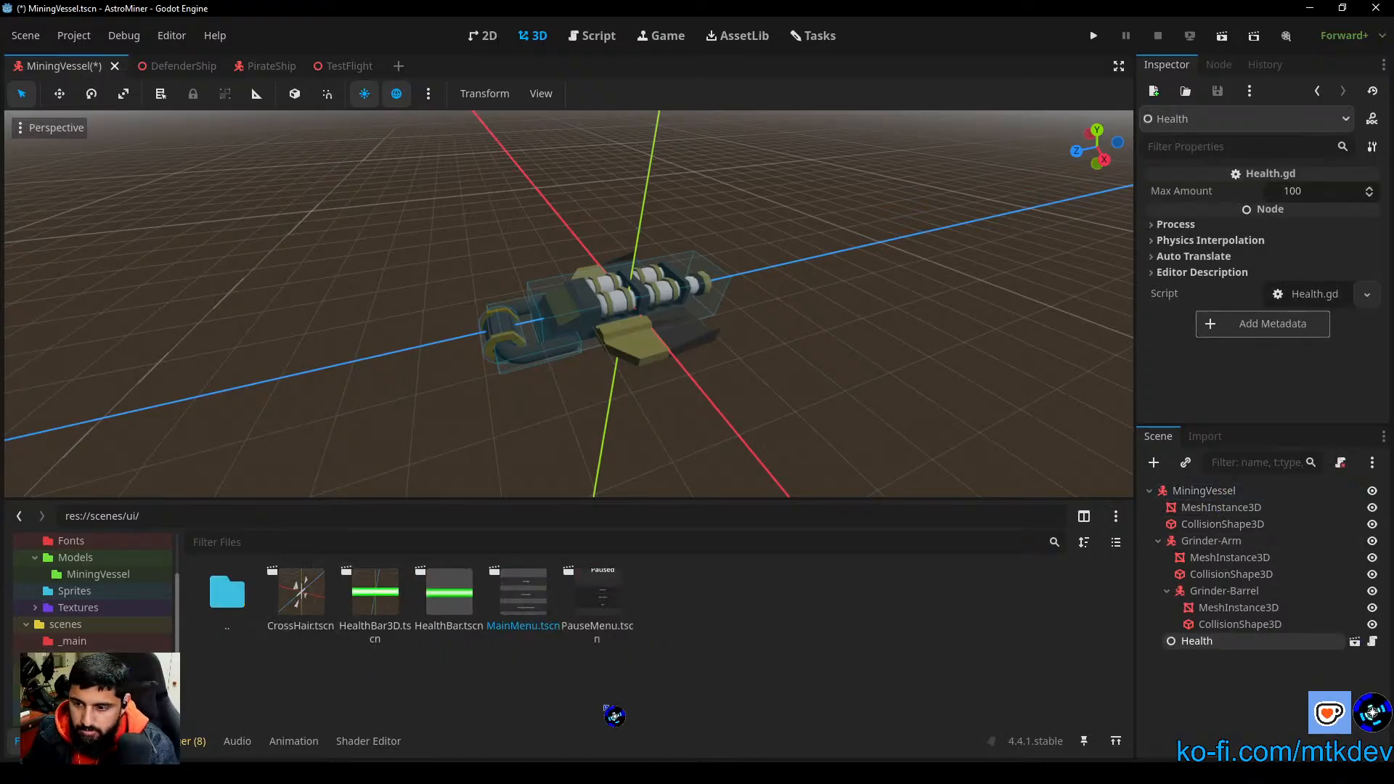
pyautogui.moveTo(381, 596)
pyautogui.mouseDown()
pyautogui.moveTo(1135, 684)
pyautogui.moveTo(1236, 465)
pyautogui.moveTo(1202, 491)
pyautogui.mouseUp()
# Step: Raise the MiningVessel's HealthBar3D to about 1.107 m above the origin and expand its transform properties
pyautogui.moveTo(893, 423); pyautogui.dragTo(664, 320, button='middle')
pyautogui.moveTo(609, 234)
pyautogui.mouseDown()
pyautogui.moveTo(610, 131)
pyautogui.moveTo(607, 160)
pyautogui.mouseUp()
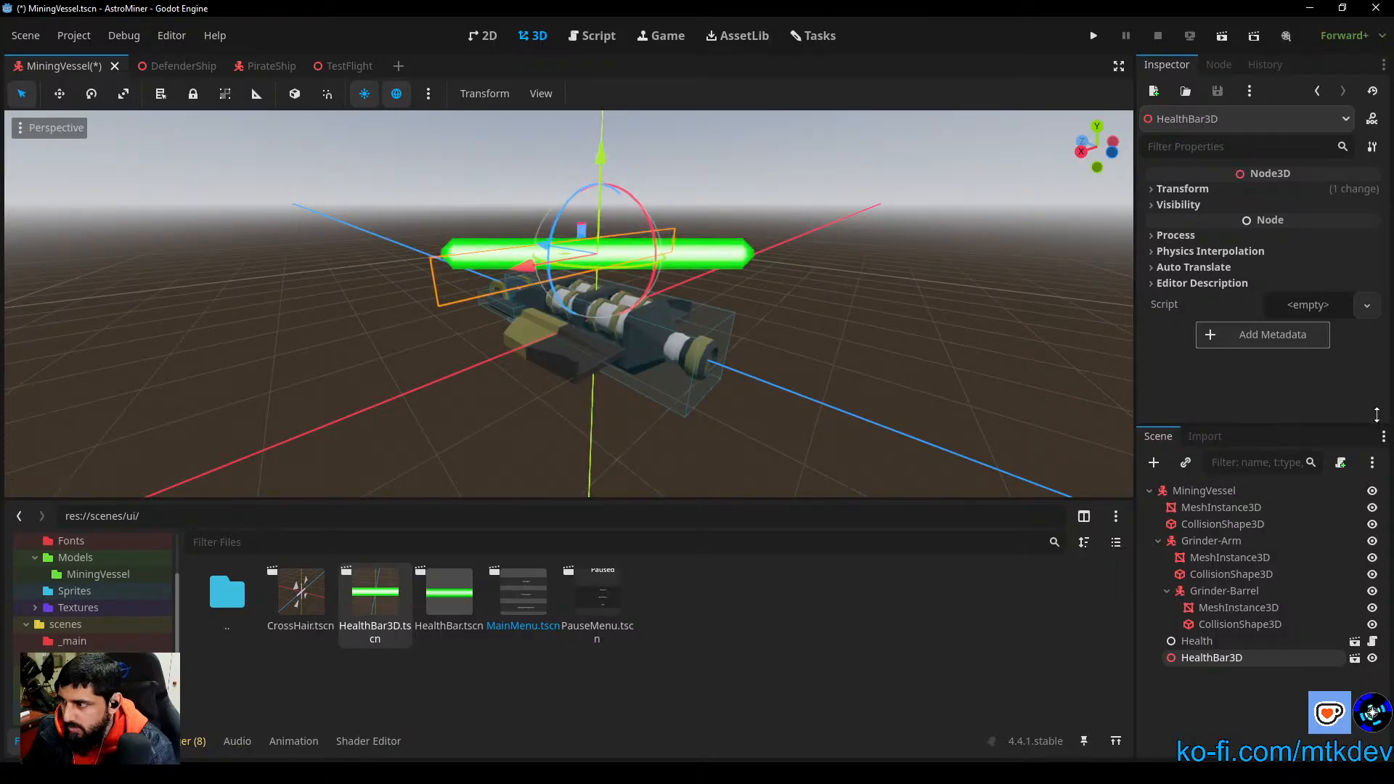
pyautogui.click(1182, 190)
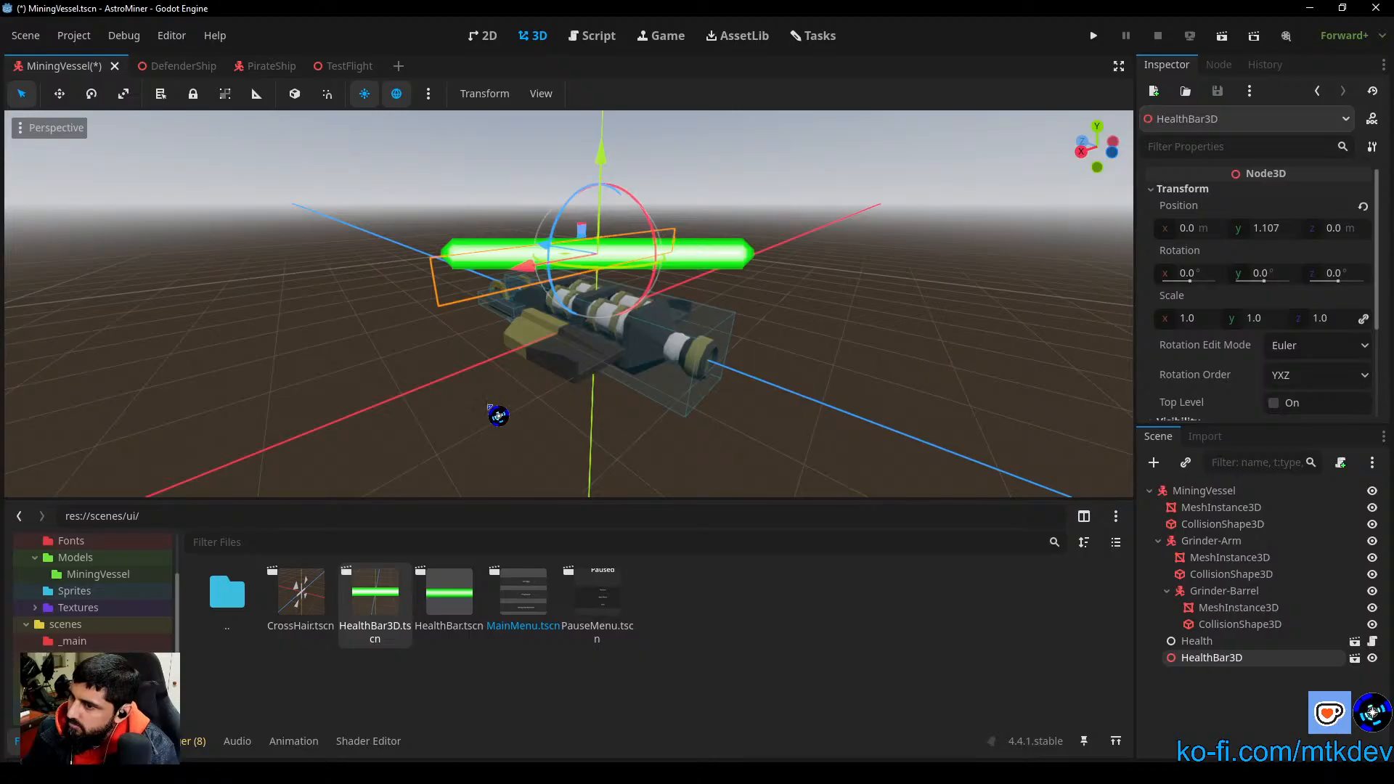
# Step: Examine the health bar around the MiningVessel and compare it with the one in the DefenderShip scene
pyautogui.moveTo(504, 477); pyautogui.dragTo(785, 364, button='middle')
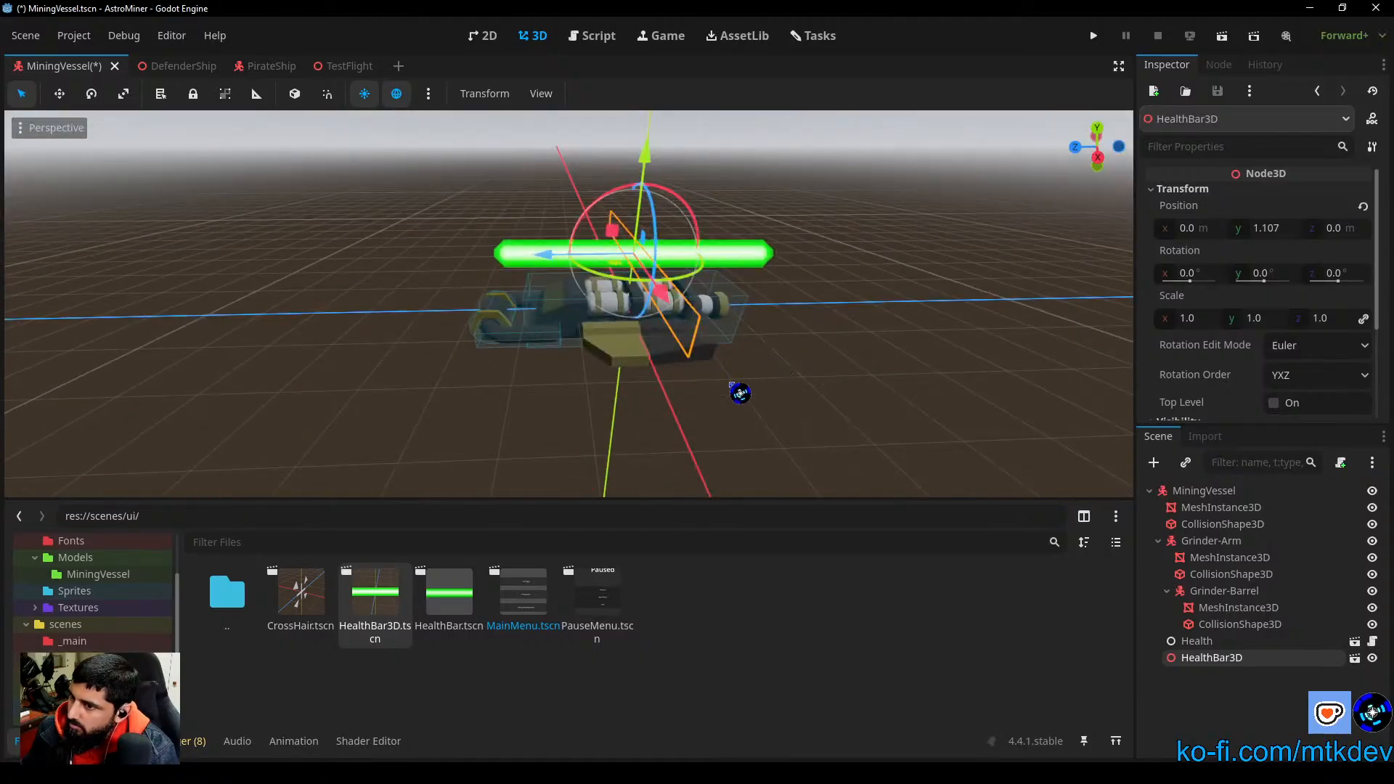
pyautogui.moveTo(511, 423)
pyautogui.mouseDown(button='middle')
pyautogui.moveTo(738, 479)
pyautogui.moveTo(788, 473)
pyautogui.moveTo(754, 409)
pyautogui.mouseUp(button='middle')
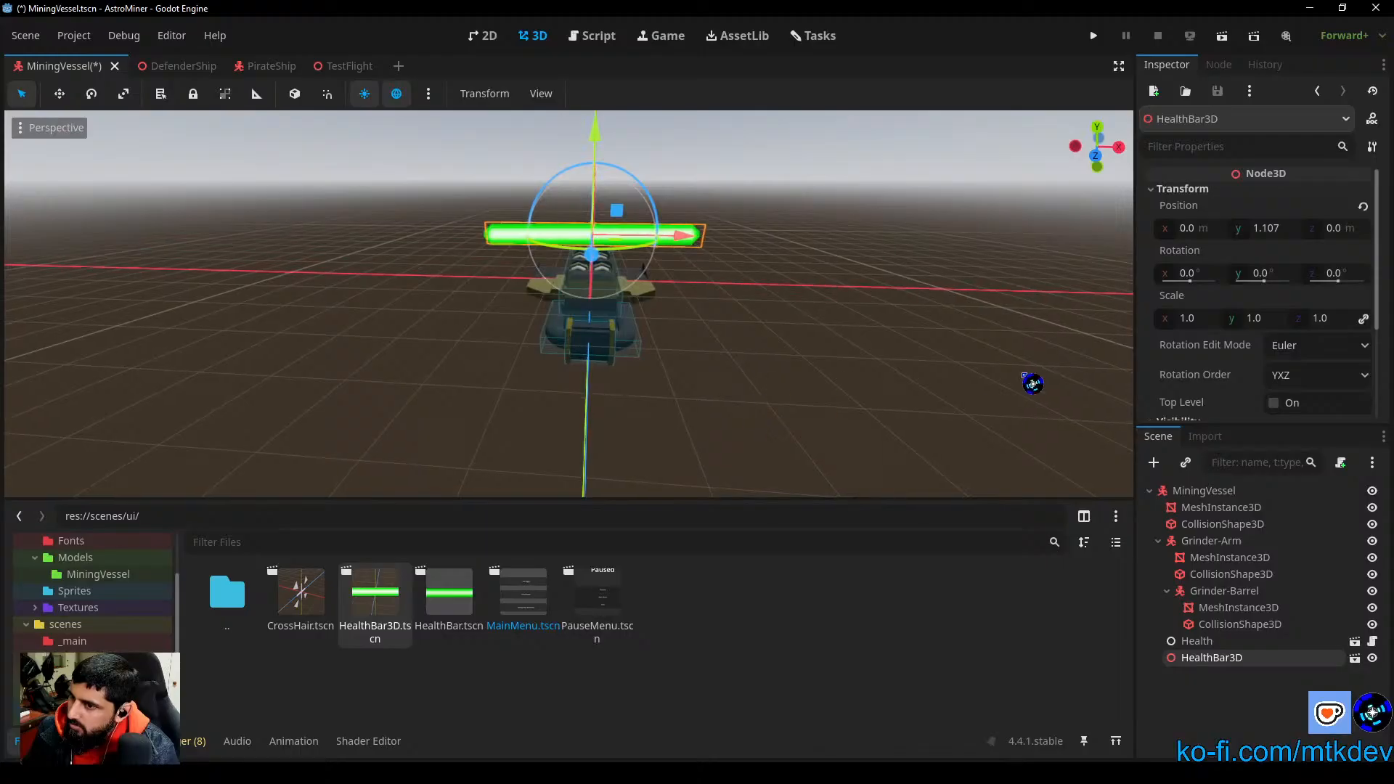
pyautogui.moveTo(959, 355)
pyautogui.mouseDown(button='middle')
pyautogui.moveTo(645, 399)
pyautogui.moveTo(687, 323)
pyautogui.moveTo(592, 442)
pyautogui.mouseUp(button='middle')
pyautogui.scroll(-4, 682, 292)
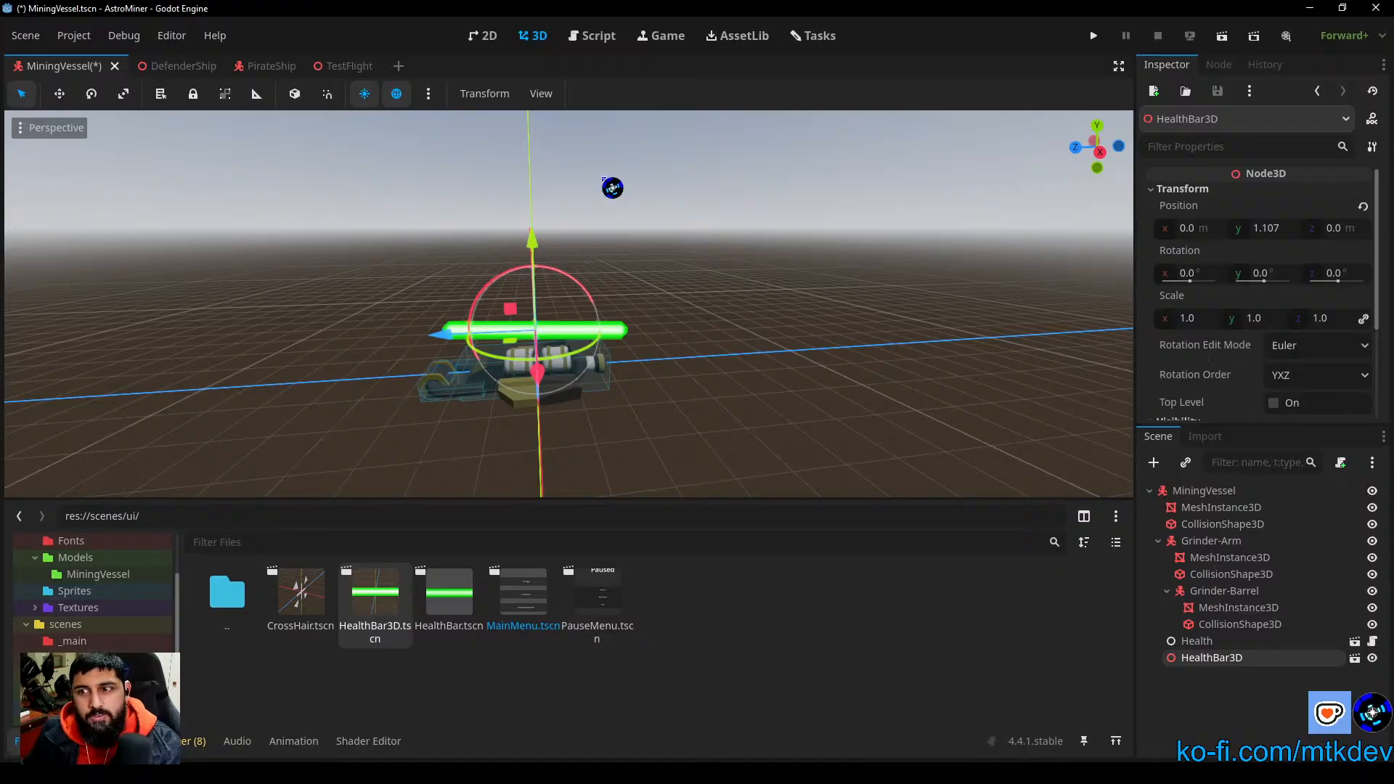
pyautogui.click(188, 69)
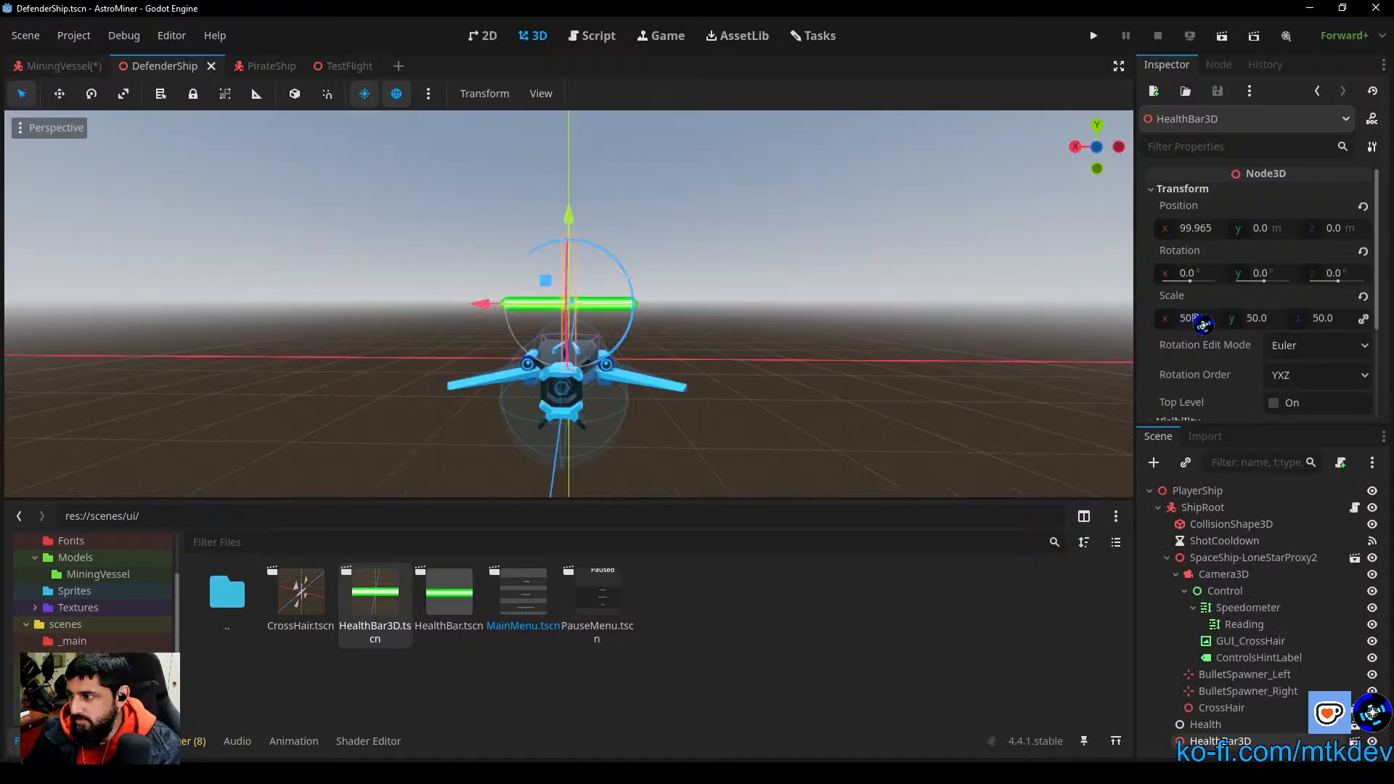
pyautogui.click(890, 404)
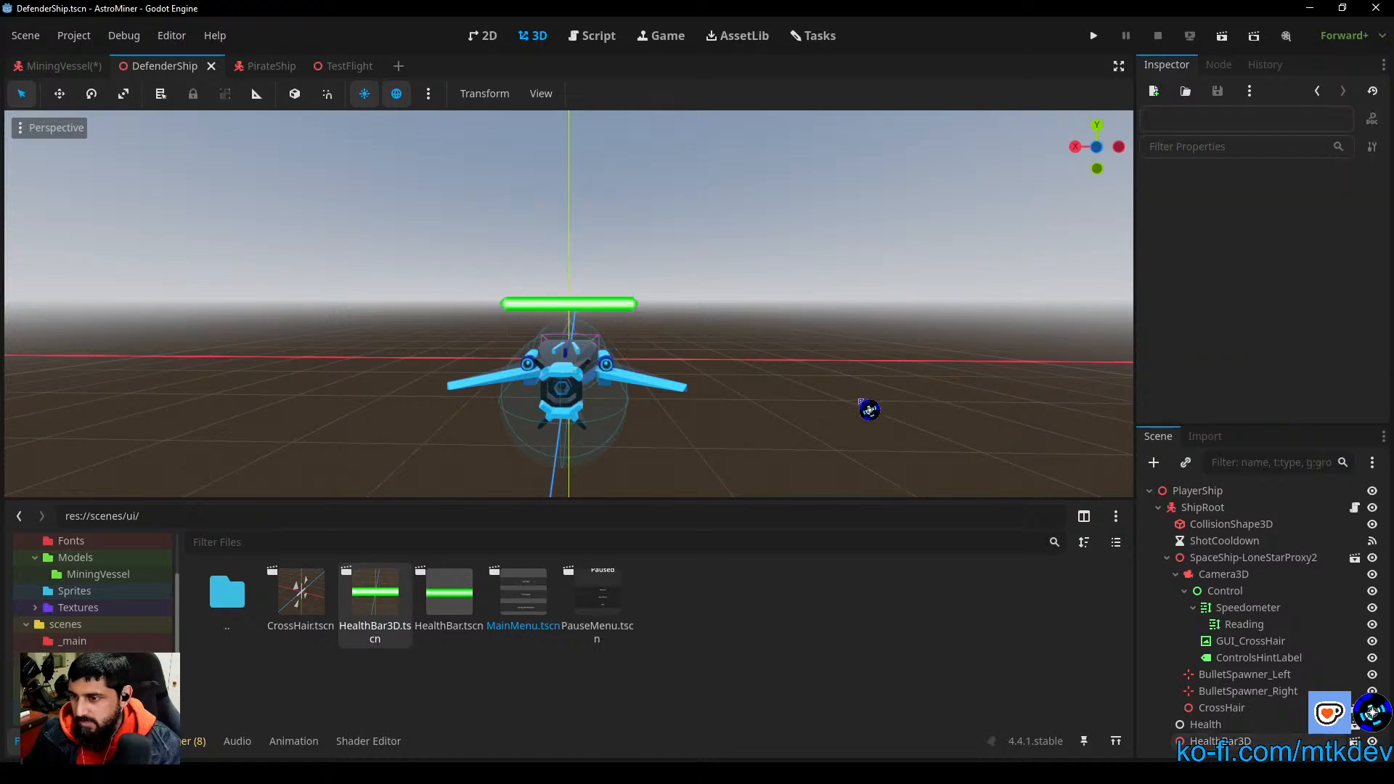
# Step: Examine the DefenderShip's health bar from above and inspect the transform of the PirateShip's HealthBar3D
pyautogui.moveTo(747, 367); pyautogui.dragTo(769, 498, button='middle')
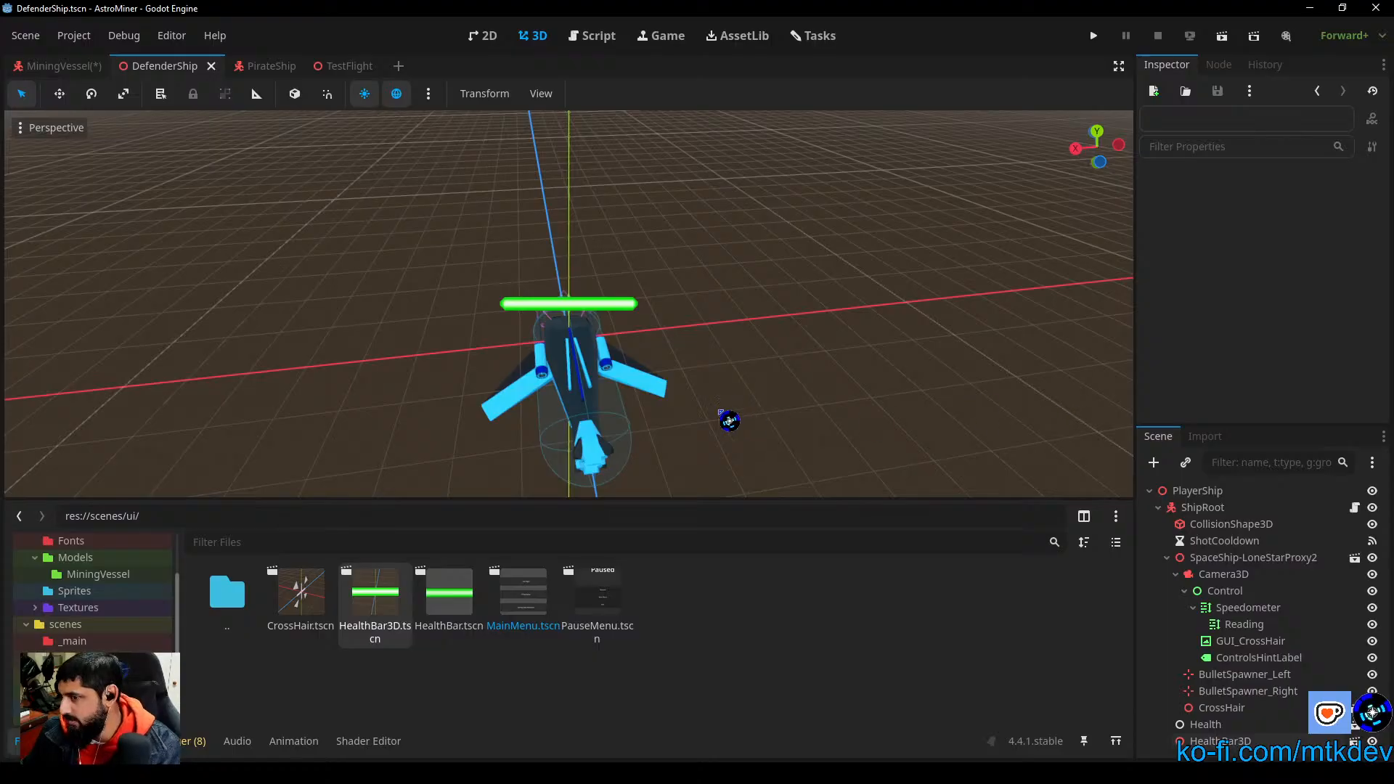
pyautogui.click(279, 64)
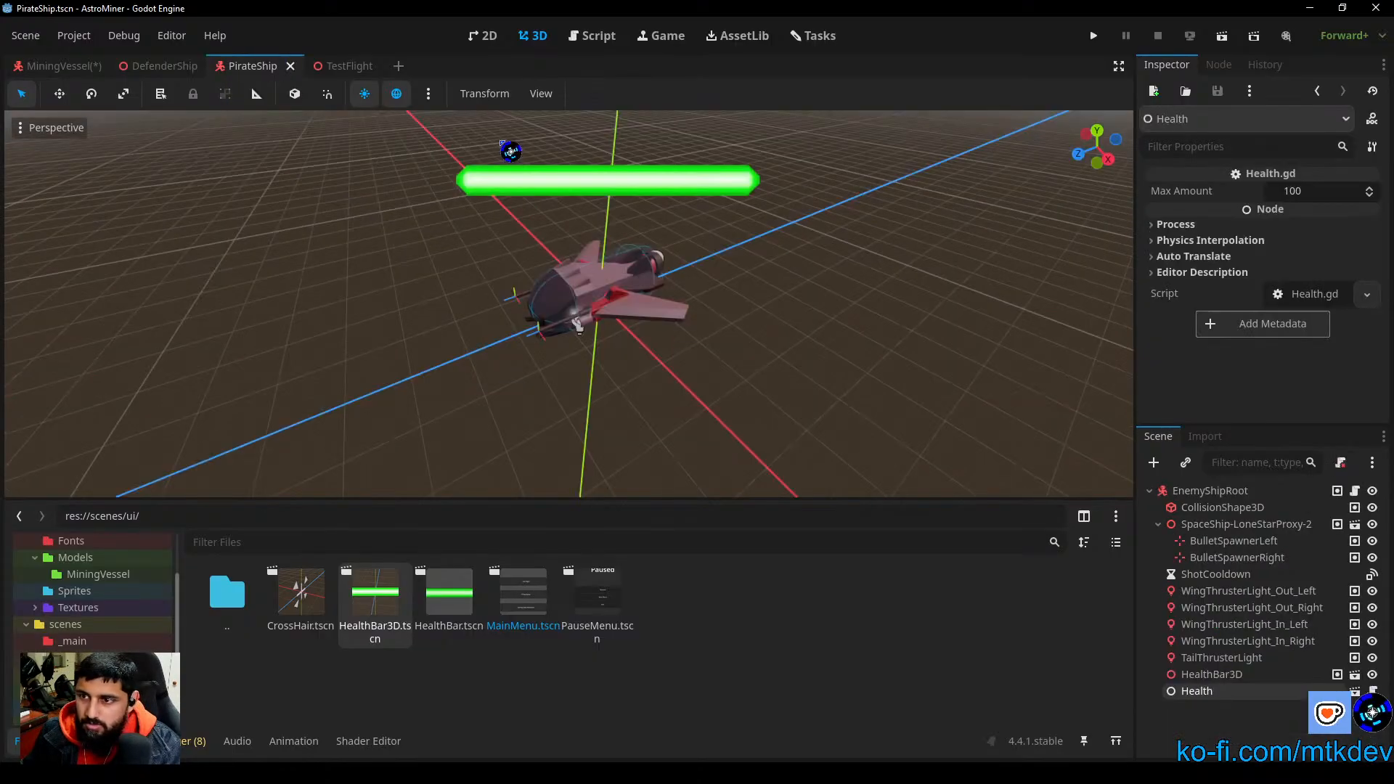
pyautogui.click(1249, 675)
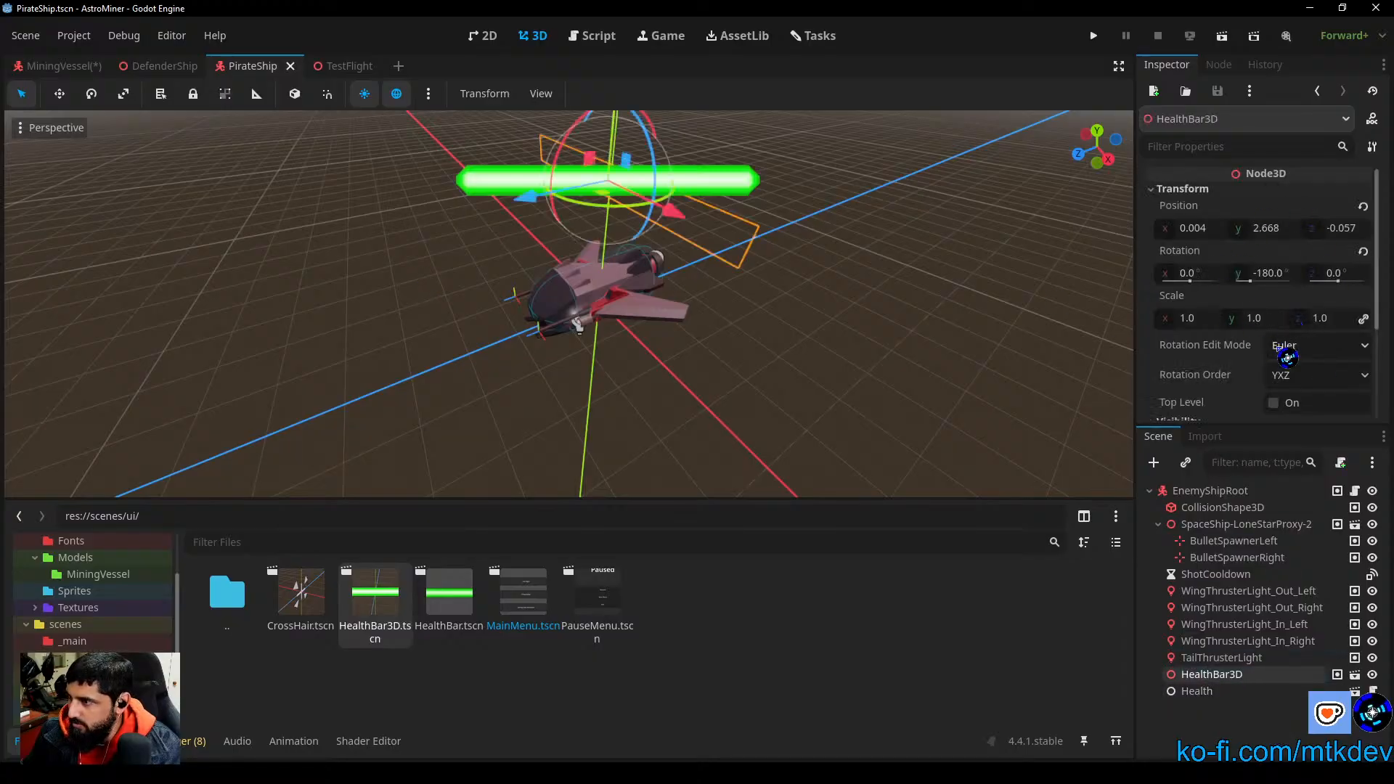
pyautogui.click(970, 394)
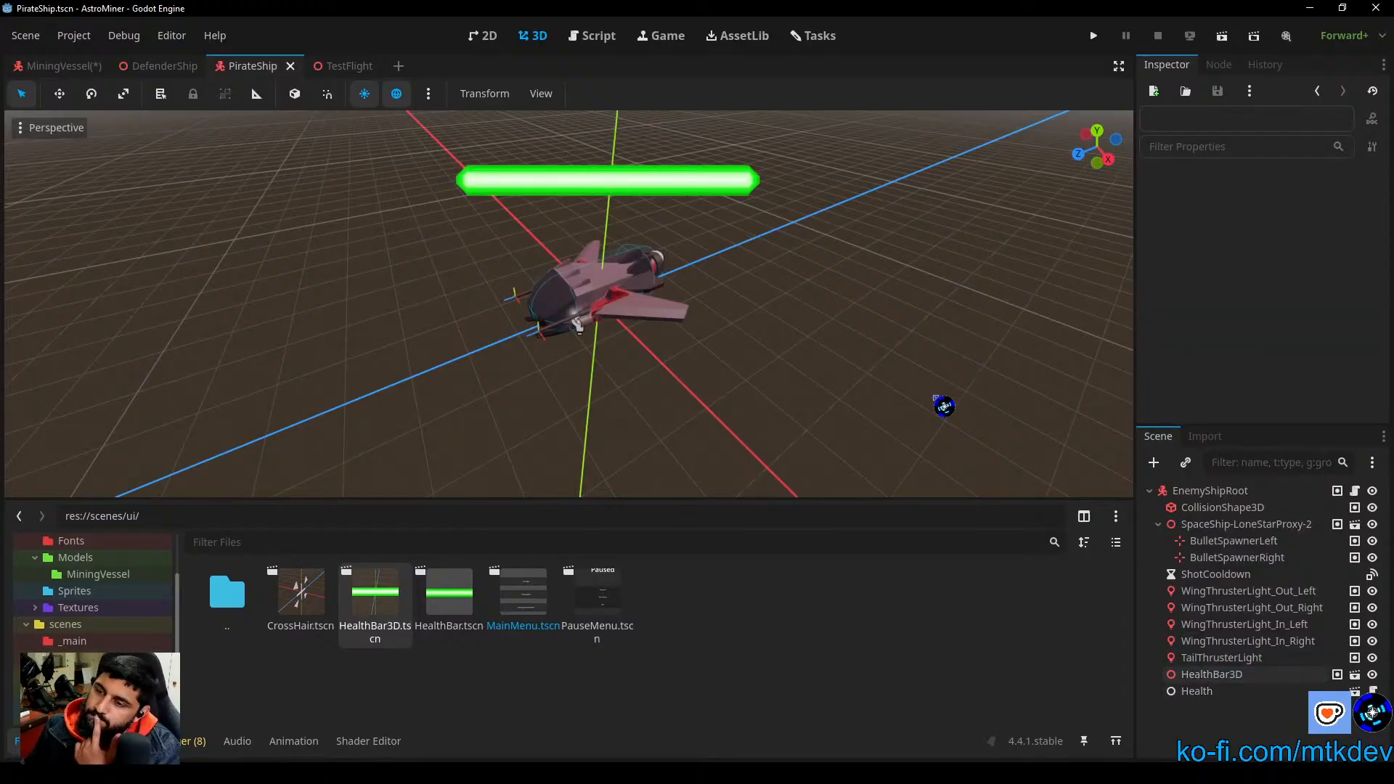
# Step: Switch to the TestFlight scene and frame the PlayerShip up close with its health bar
pyautogui.click(345, 66)
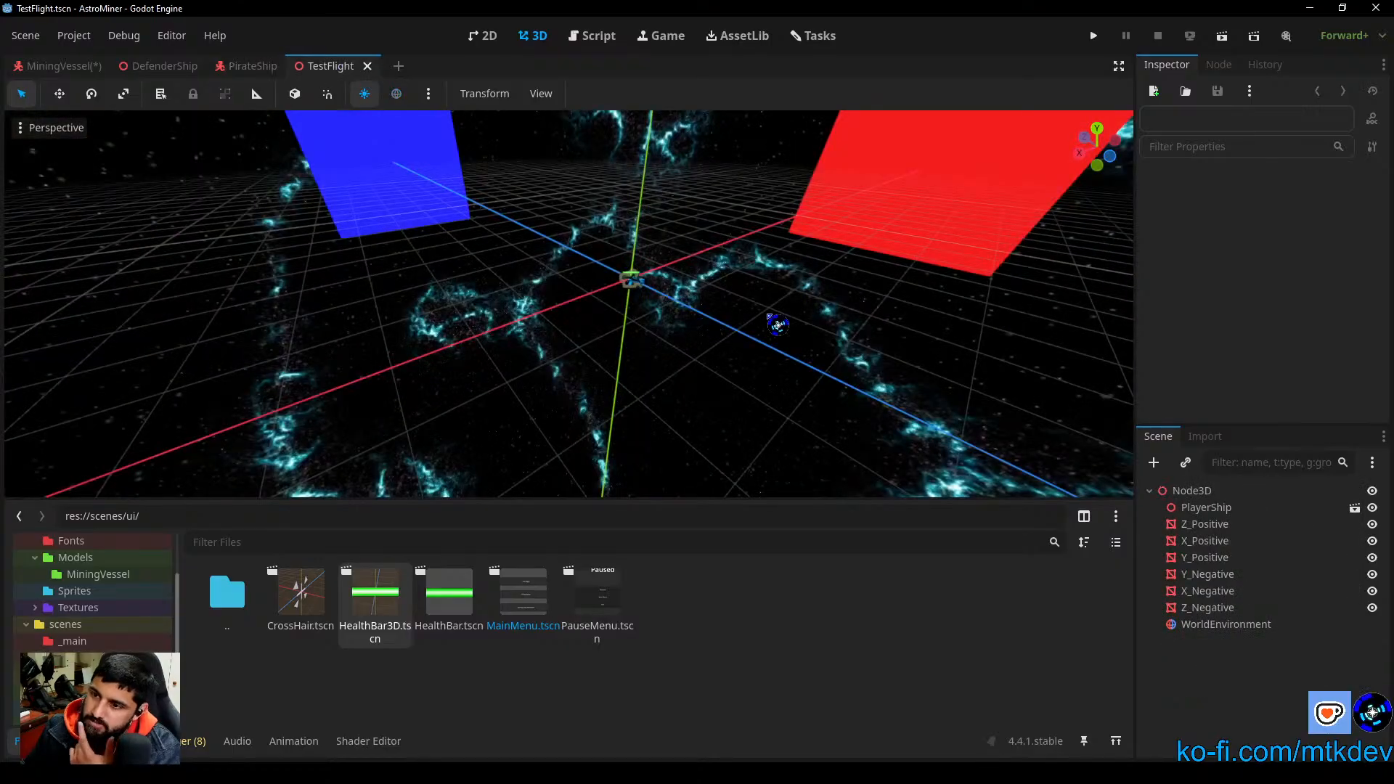
pyautogui.click(1220, 508)
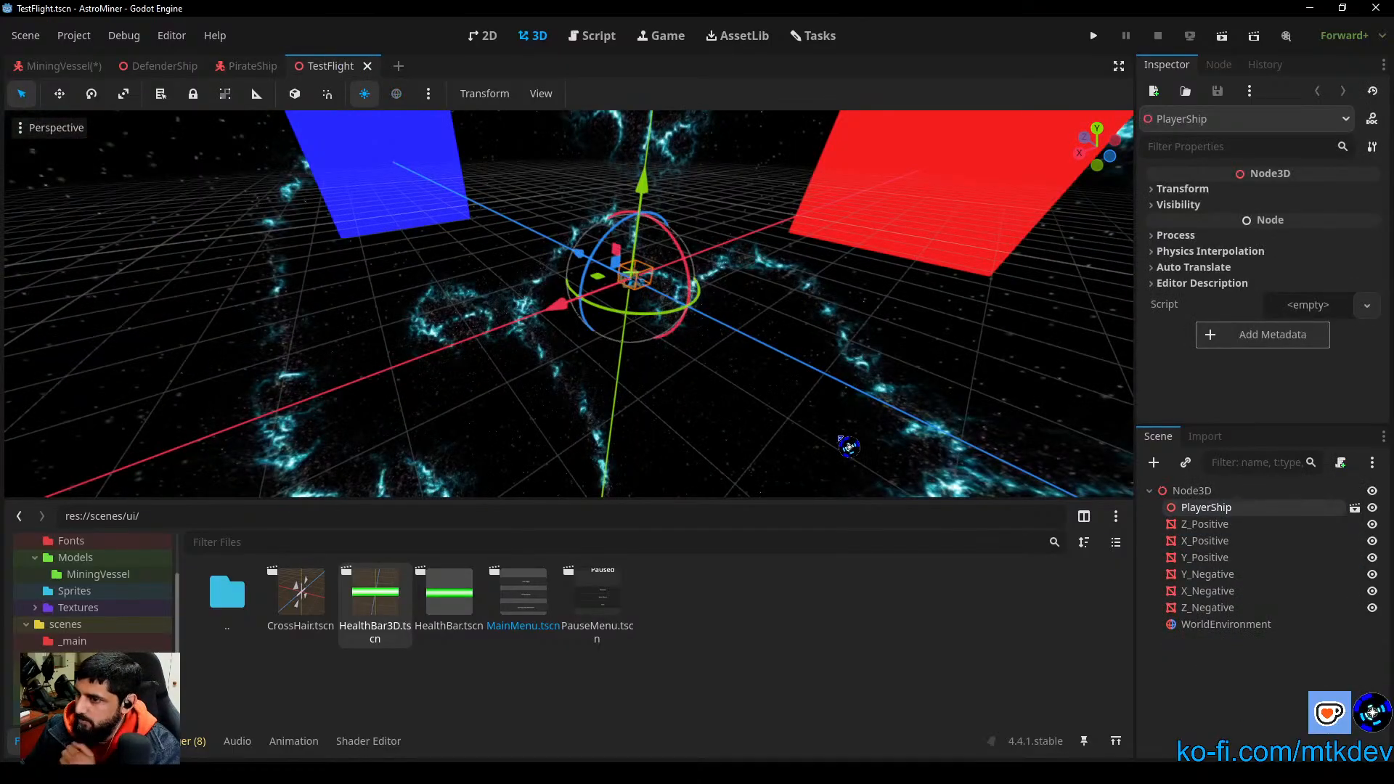
pyautogui.press('f')
pyautogui.scroll(5, 639, 392)
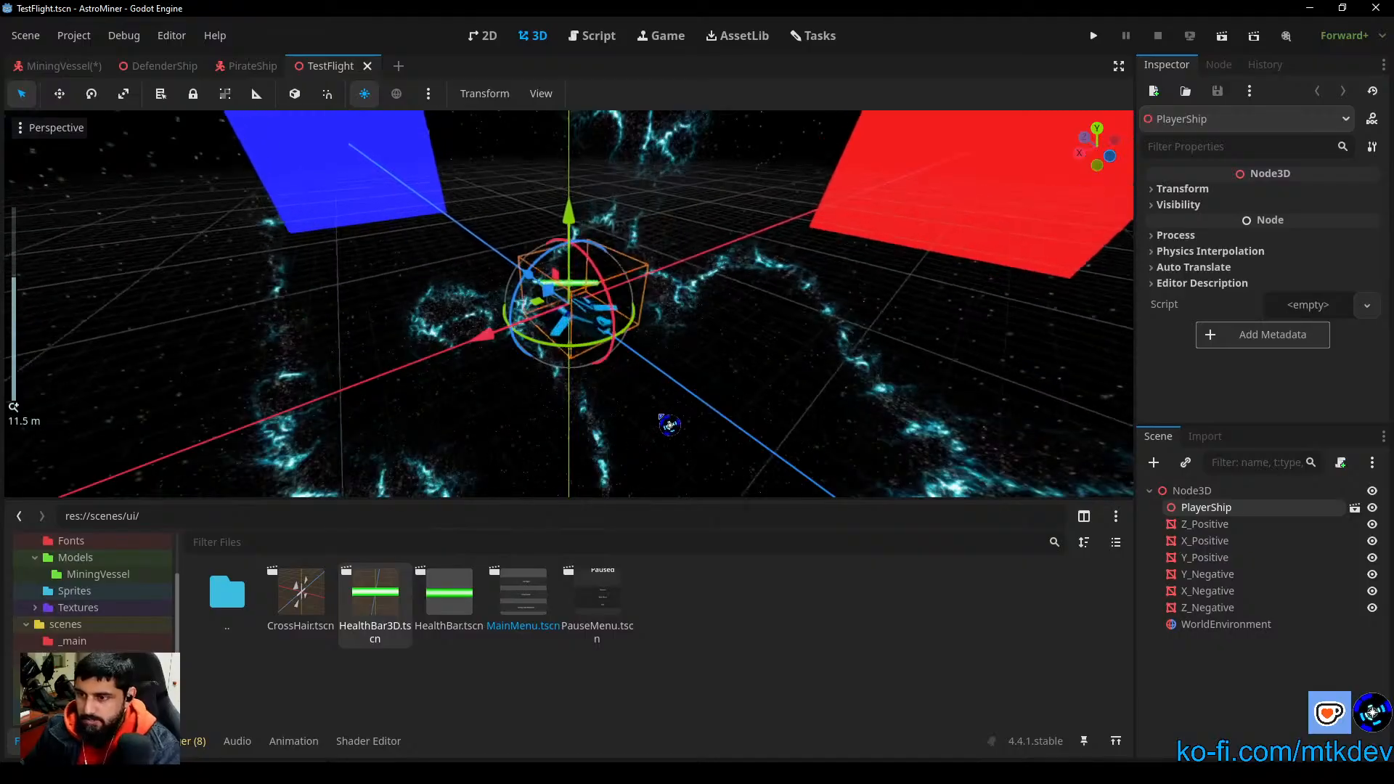
pyautogui.scroll(2, 671, 427)
# Step: Place an instance of PirateShip.tscn from scenes/entities at the PlayerShip in TestFlight and lower it to compare the ships and their health bars
pyautogui.click(76, 658)
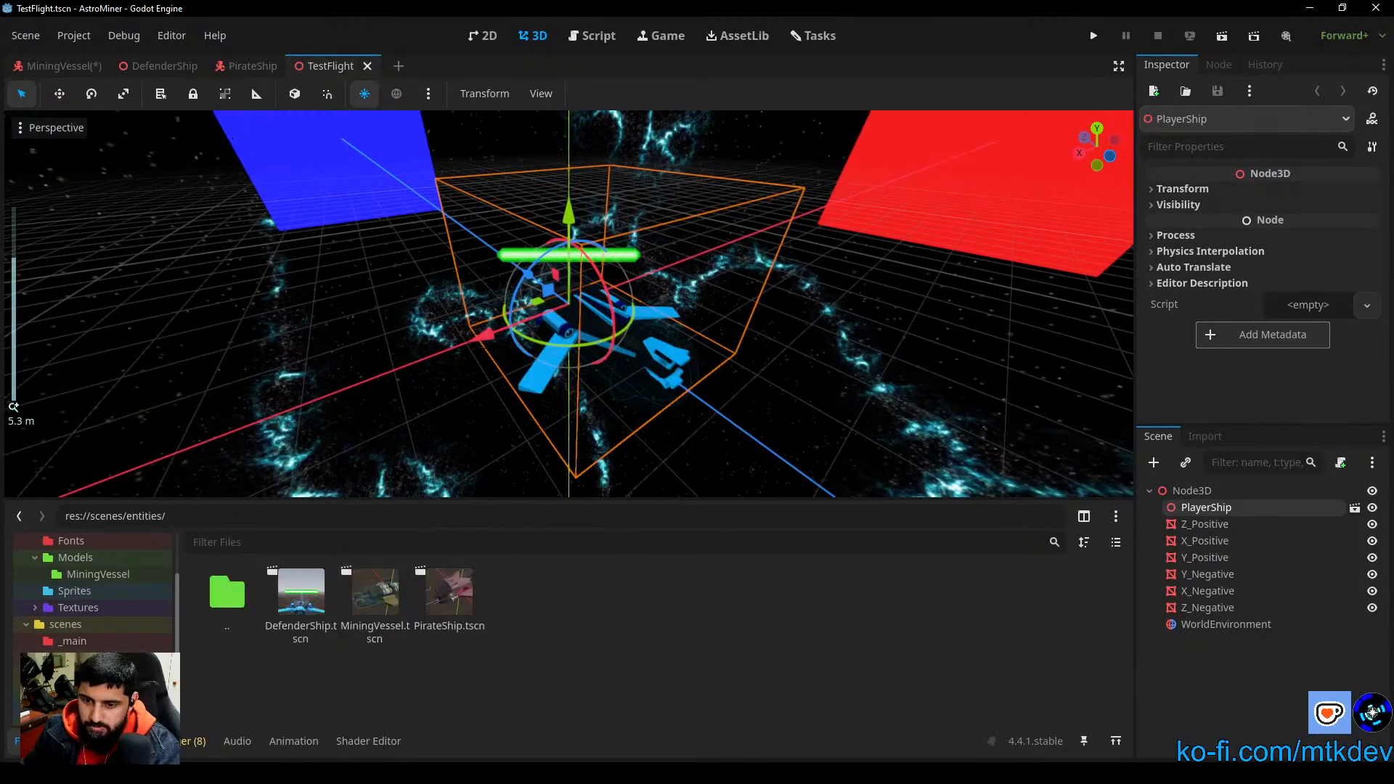
pyautogui.scroll(4, 660, 460)
pyautogui.moveTo(453, 607); pyautogui.dragTo(638, 297)
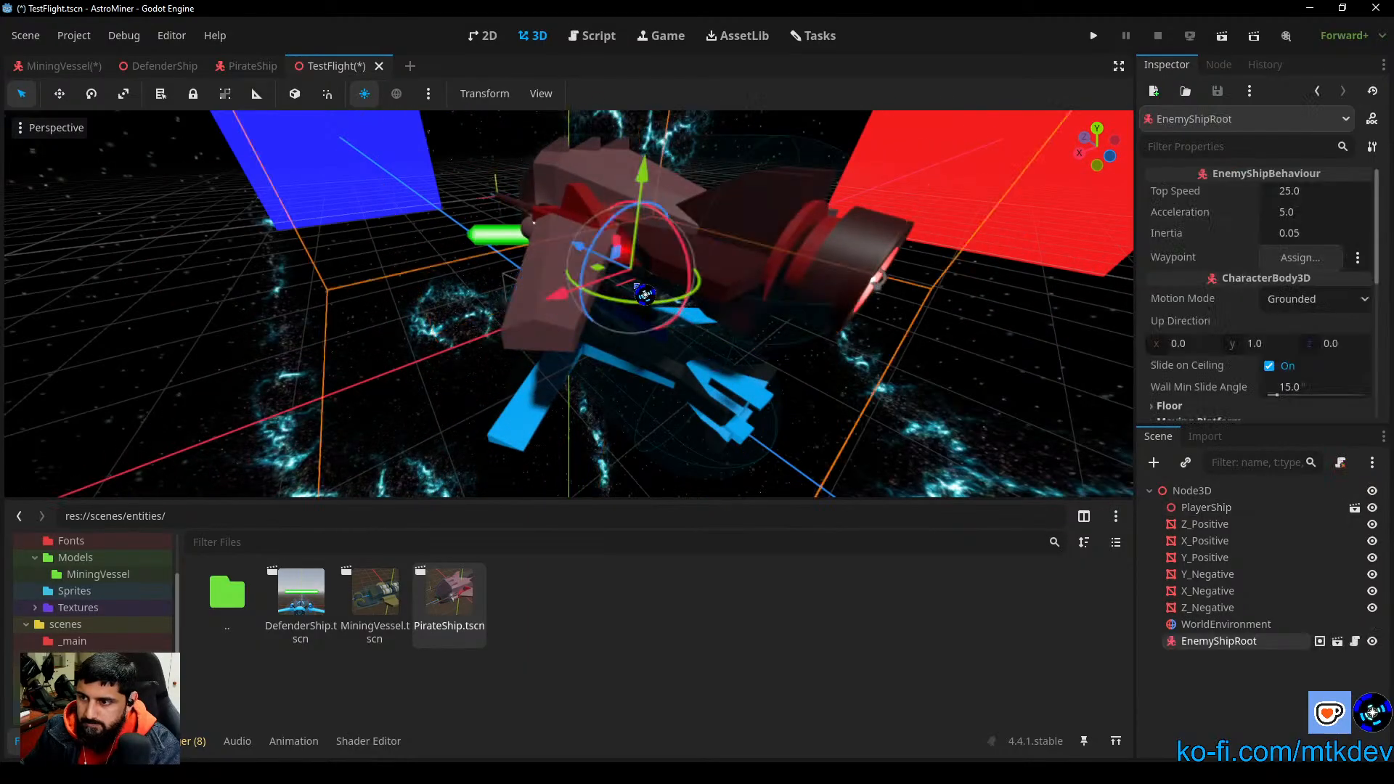
pyautogui.press('f')
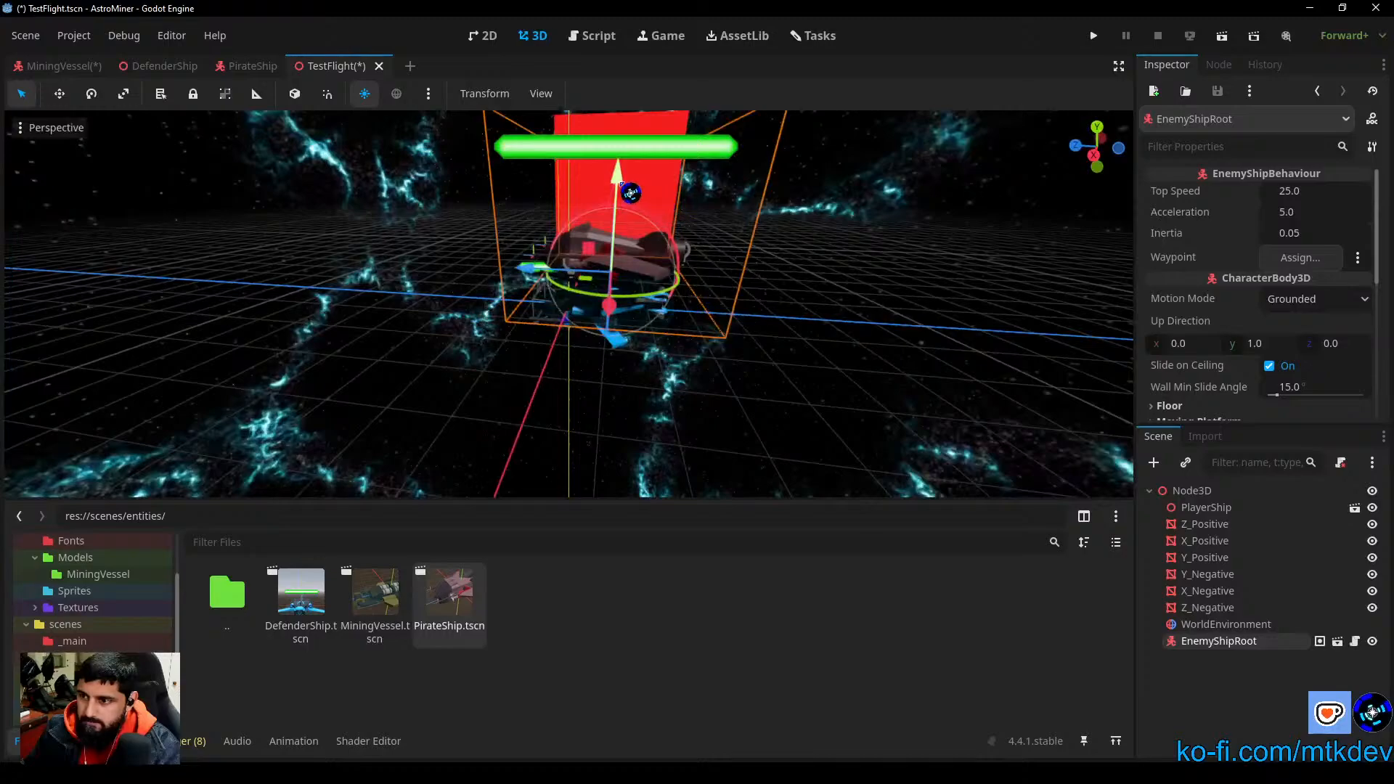
pyautogui.moveTo(623, 187); pyautogui.dragTo(626, 258)
pyautogui.scroll(14, 626, 259)
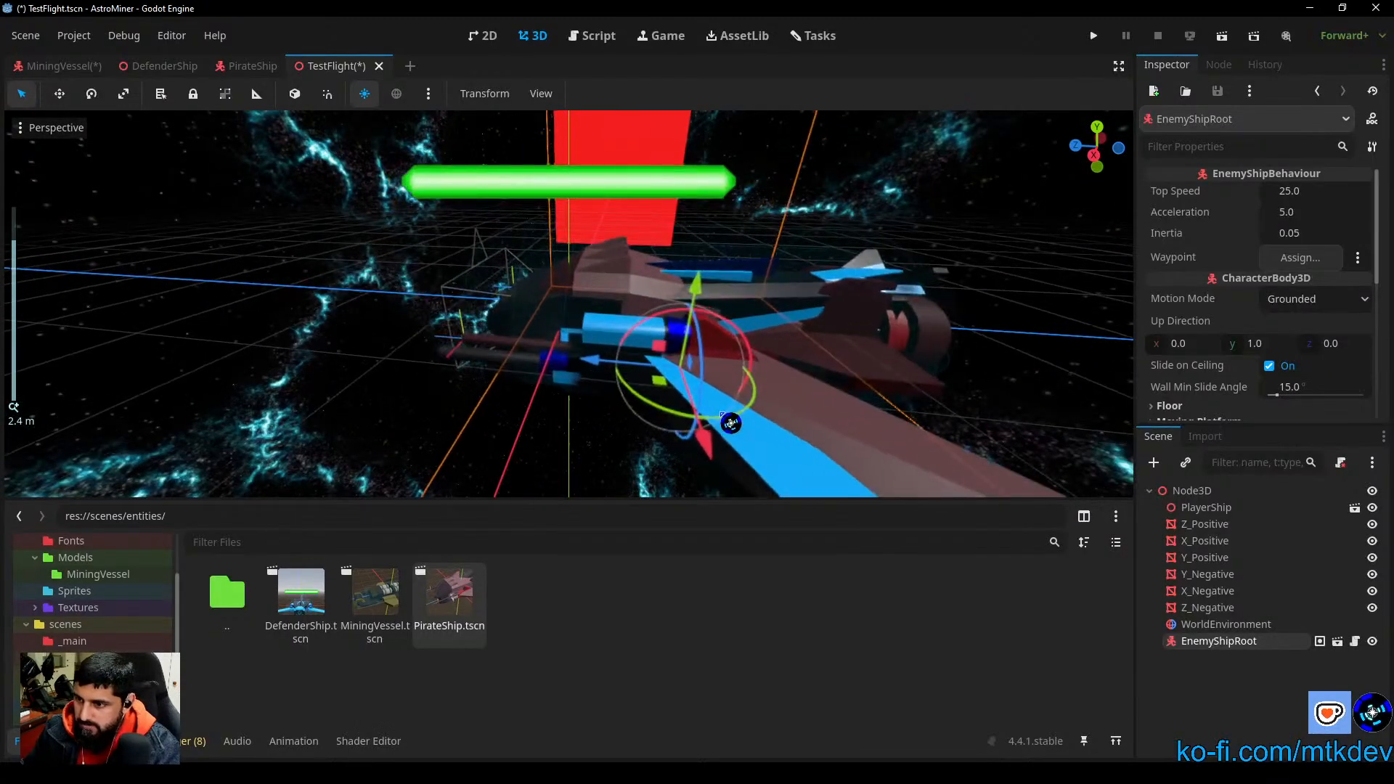
pyautogui.moveTo(731, 422); pyautogui.dragTo(726, 381, button='middle')
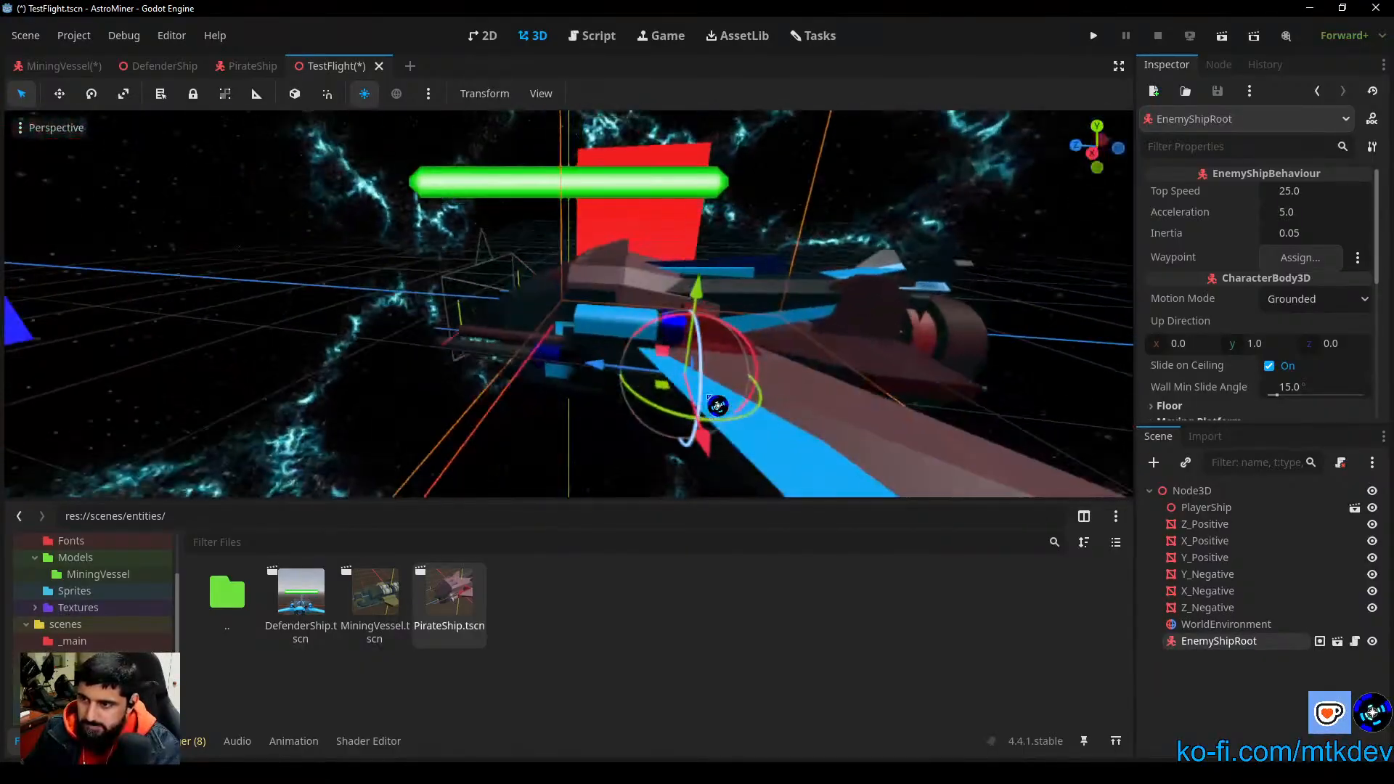
pyautogui.scroll(-5, 729, 376)
pyautogui.scroll(-5, 729, 377)
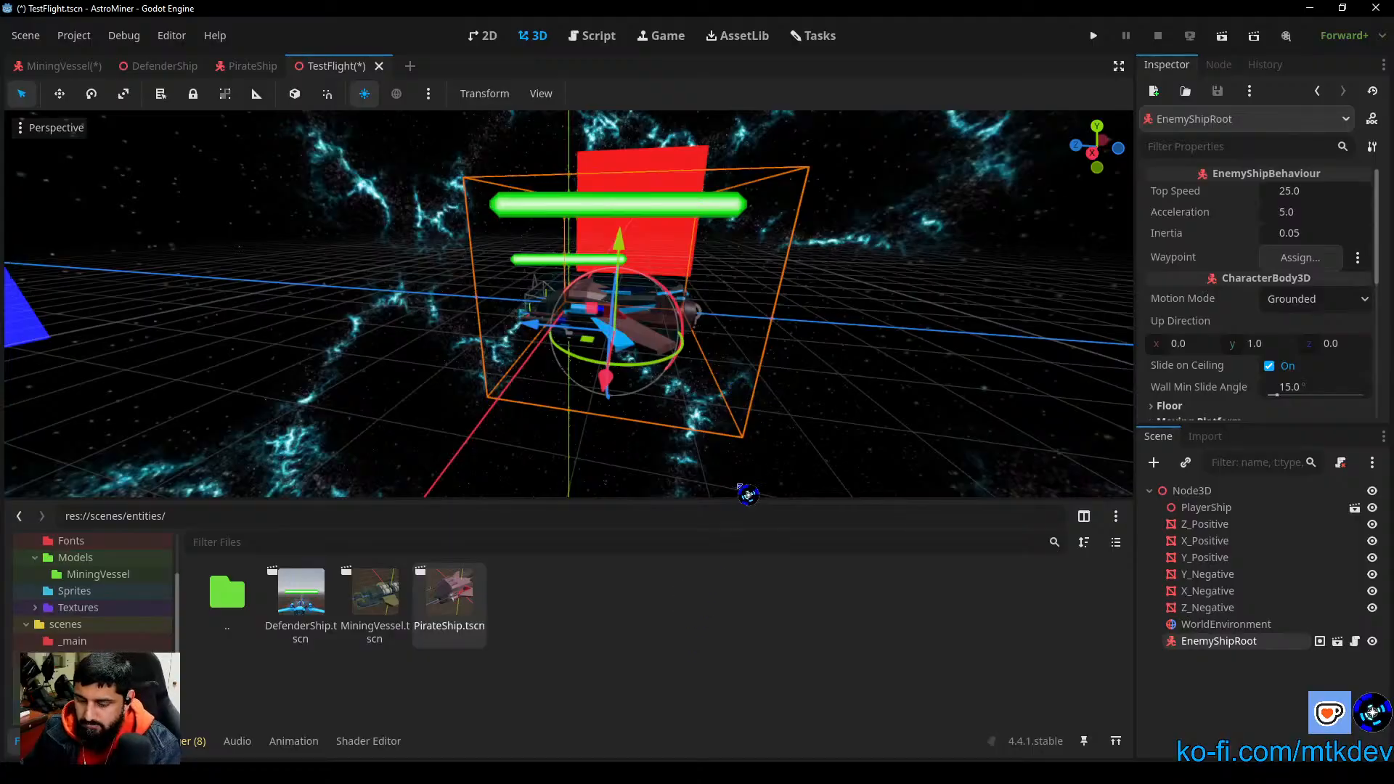
# Step: Undo the PirateShip instance's move and its placement in the TestFlight scene
pyautogui.hotkey('ctrl', 'z')
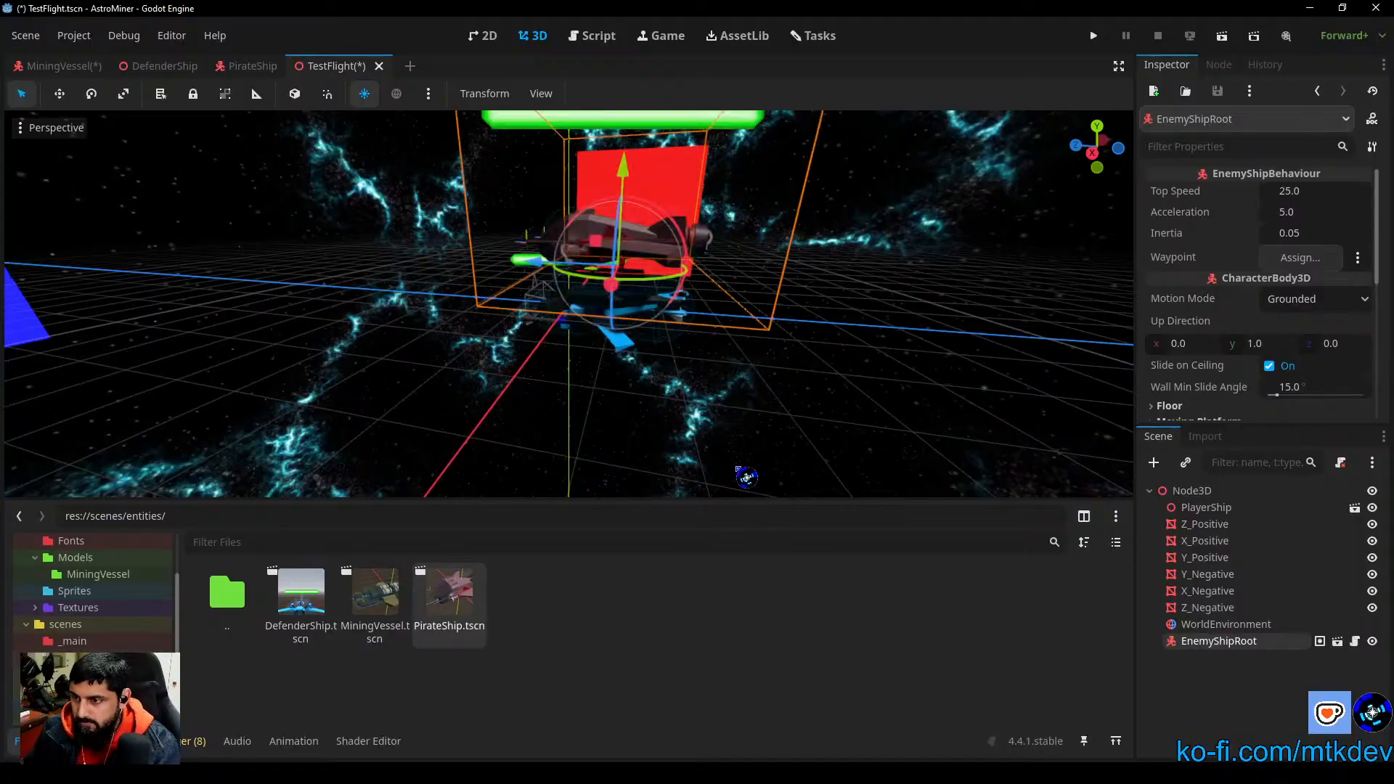
pyautogui.hotkey('ctrl', 'z')
pyautogui.scroll(5, 734, 383)
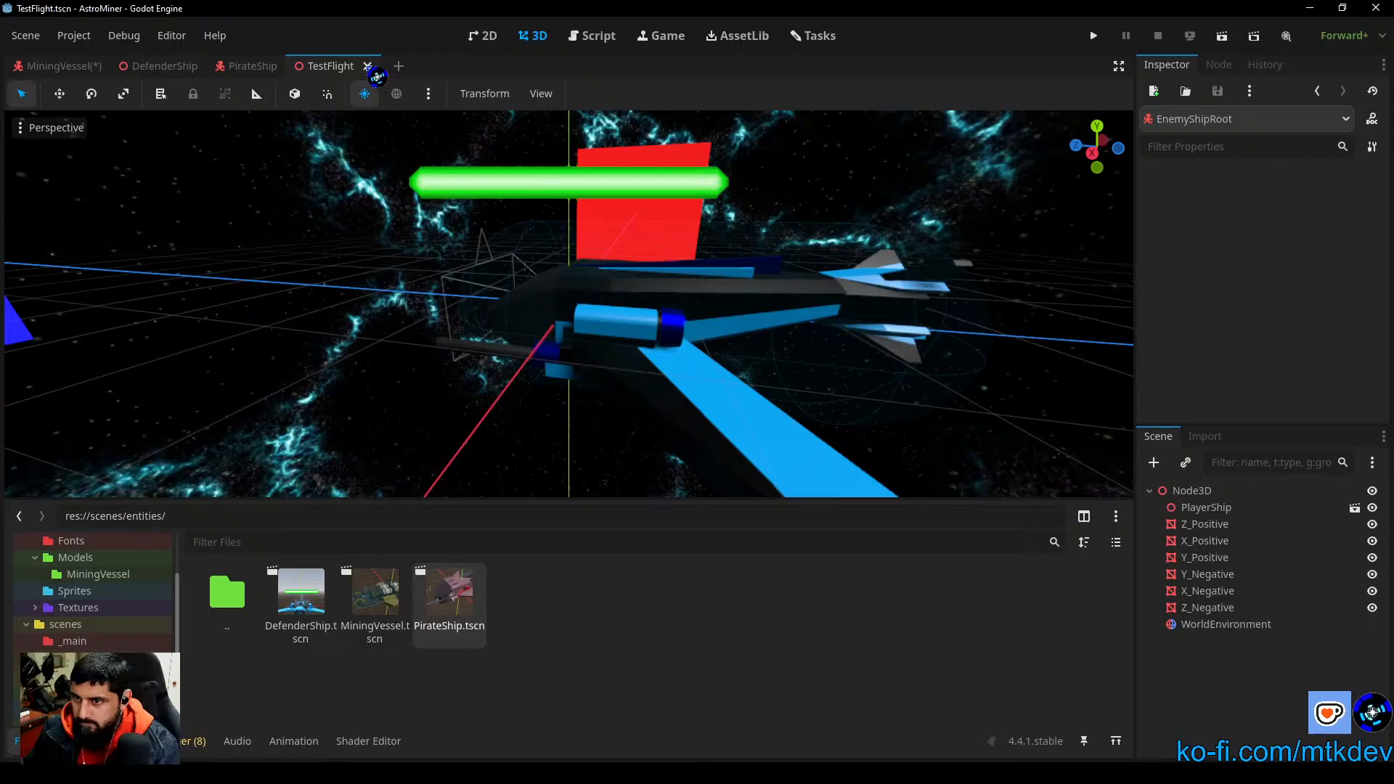
# Step: Close the TestFlight scene and set the scale of the PirateShip's HealthBar3D to 0.5 on all axes
pyautogui.click(368, 66)
pyautogui.moveTo(832, 412); pyautogui.dragTo(480, 326, button='middle')
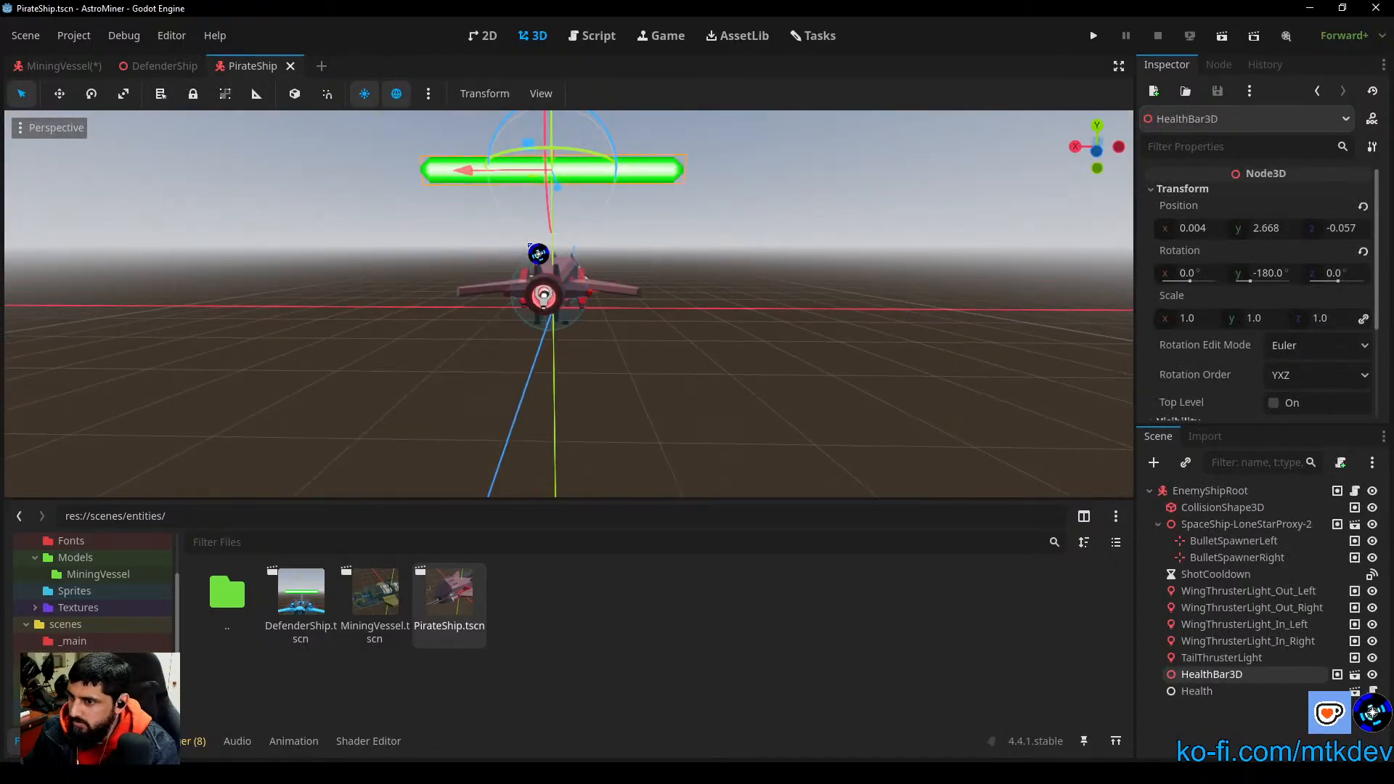
pyautogui.click(1224, 320)
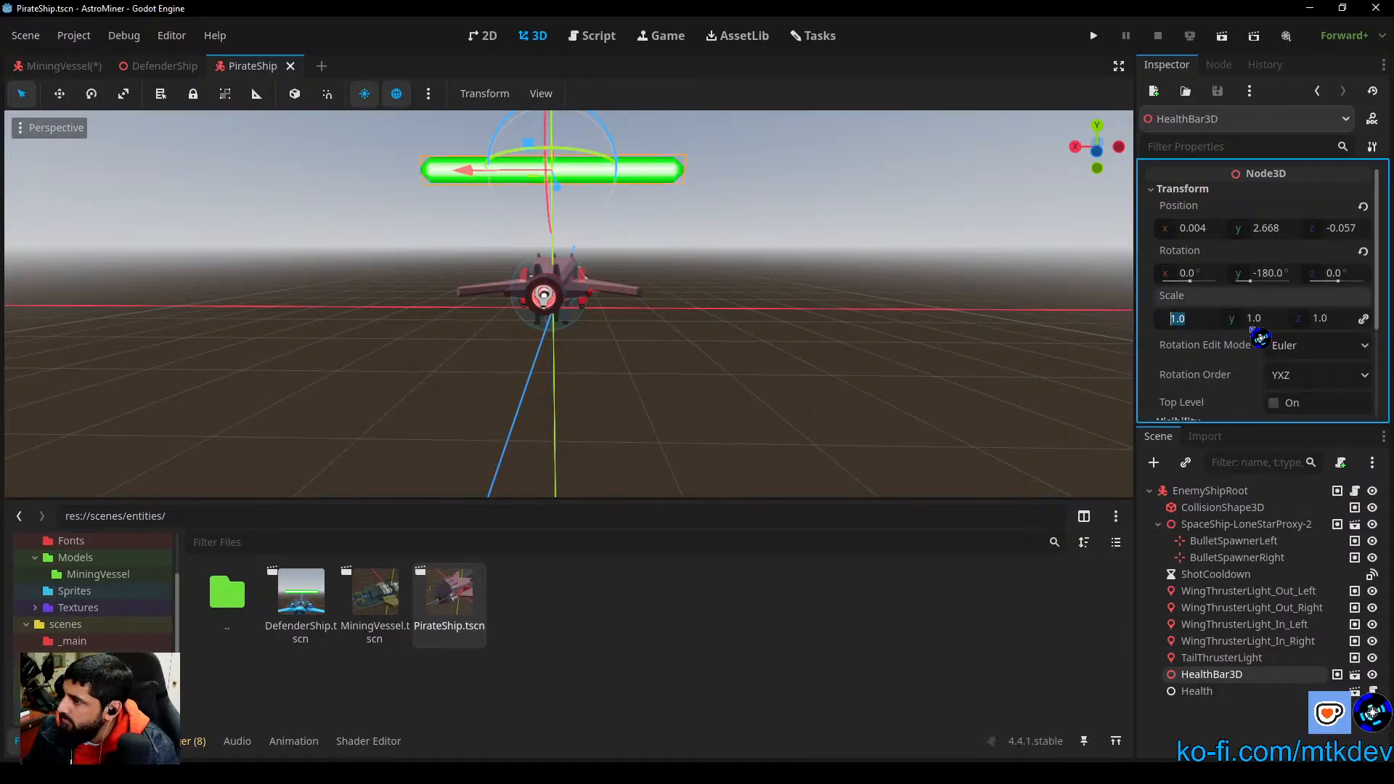
pyautogui.write('0.5')
pyautogui.press('Return')
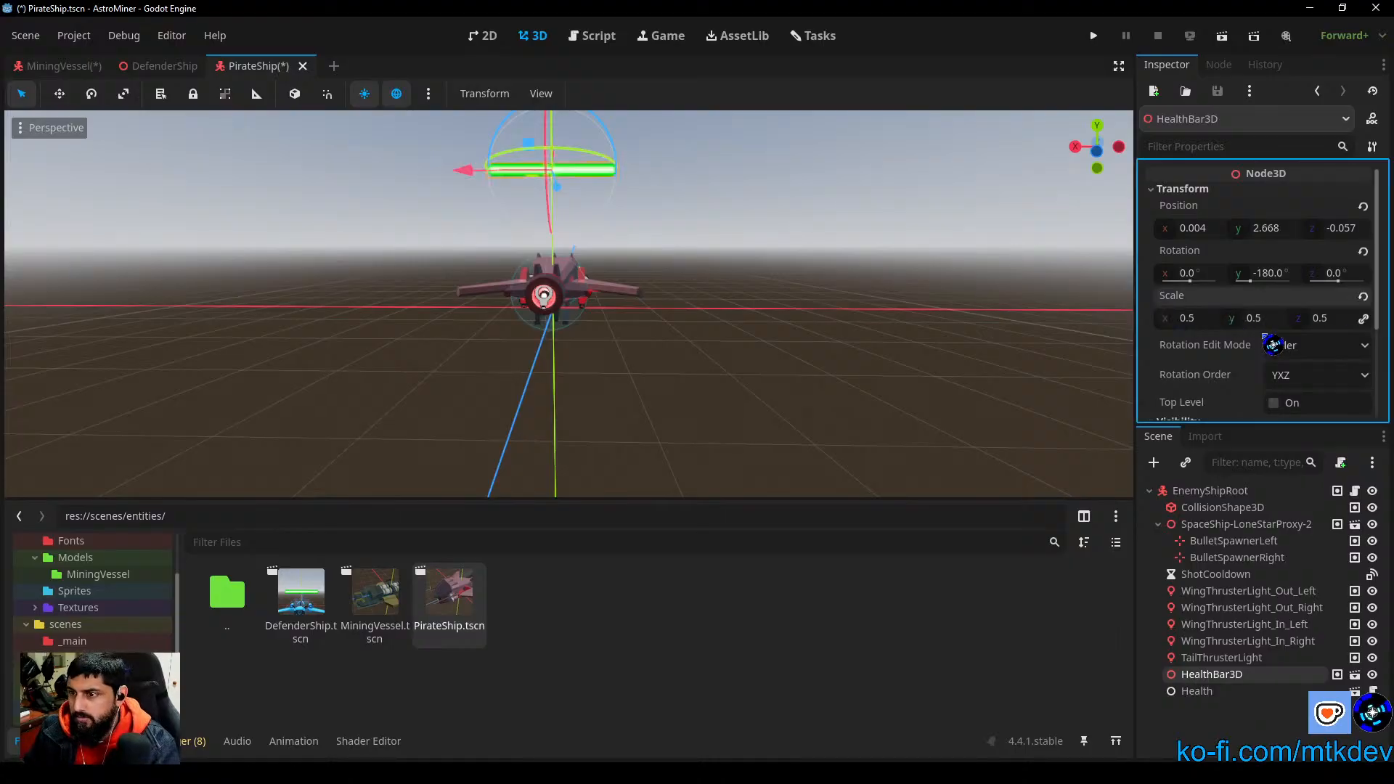
# Step: Lower the PirateShip's HealthBar3D to just above the hull and save the scene
pyautogui.scroll(-2, 611, 213)
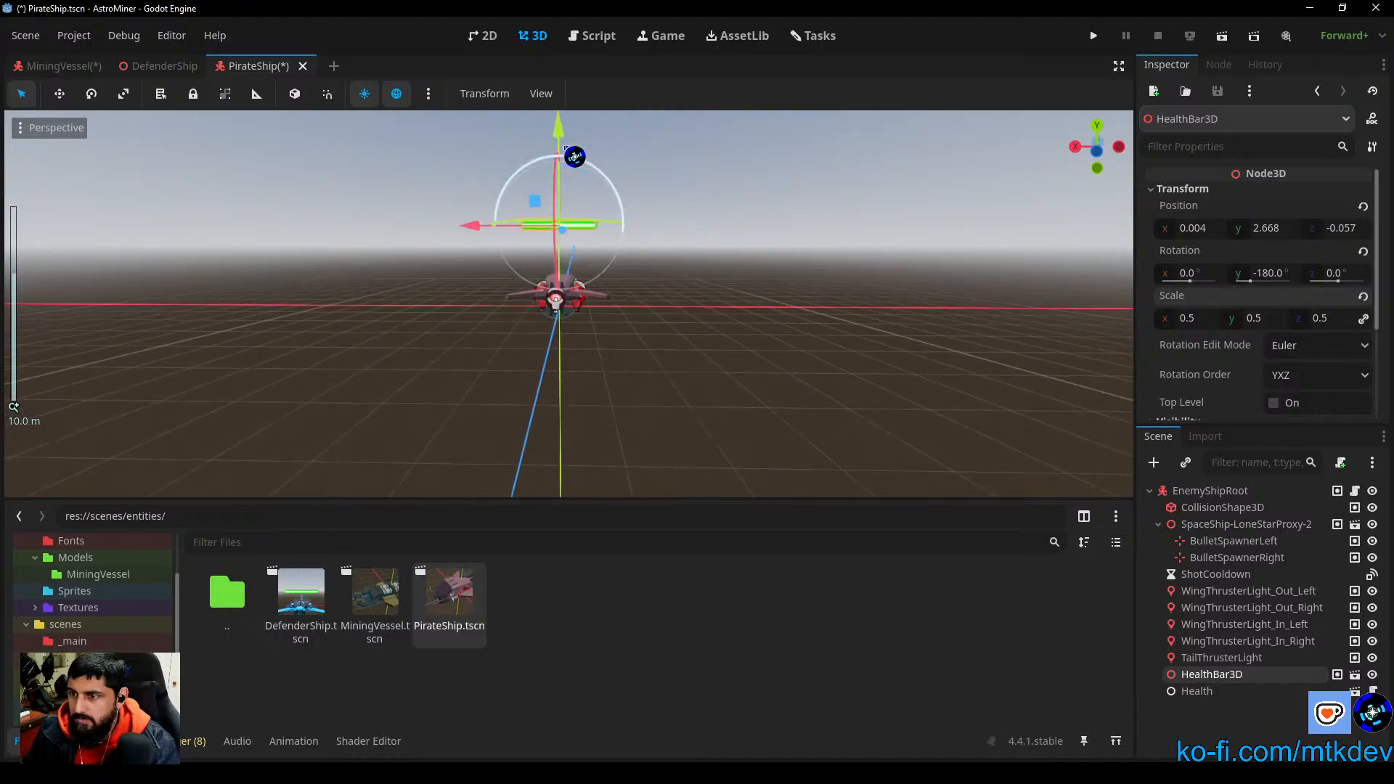
pyautogui.moveTo(567, 140); pyautogui.dragTo(568, 179)
pyautogui.click(747, 383)
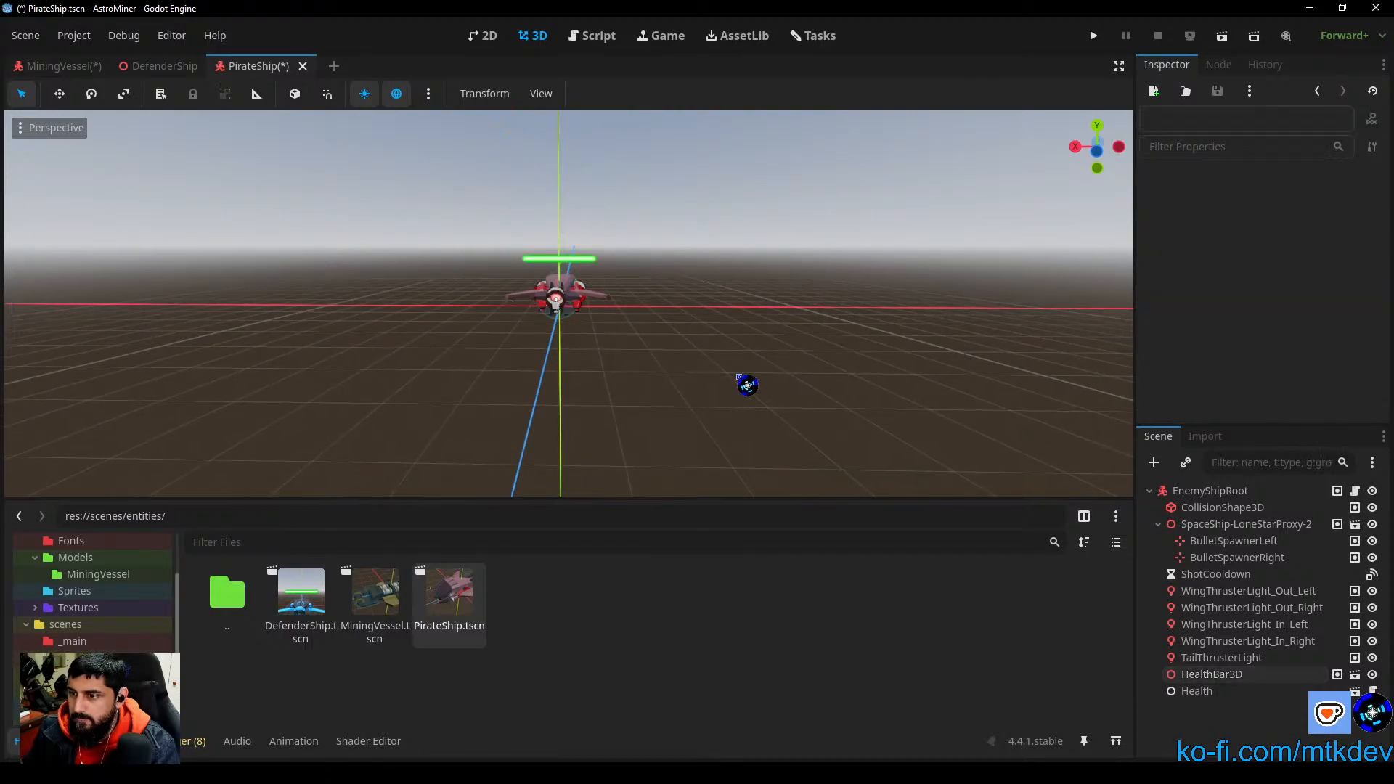
pyautogui.hotkey('ctrl', 's')
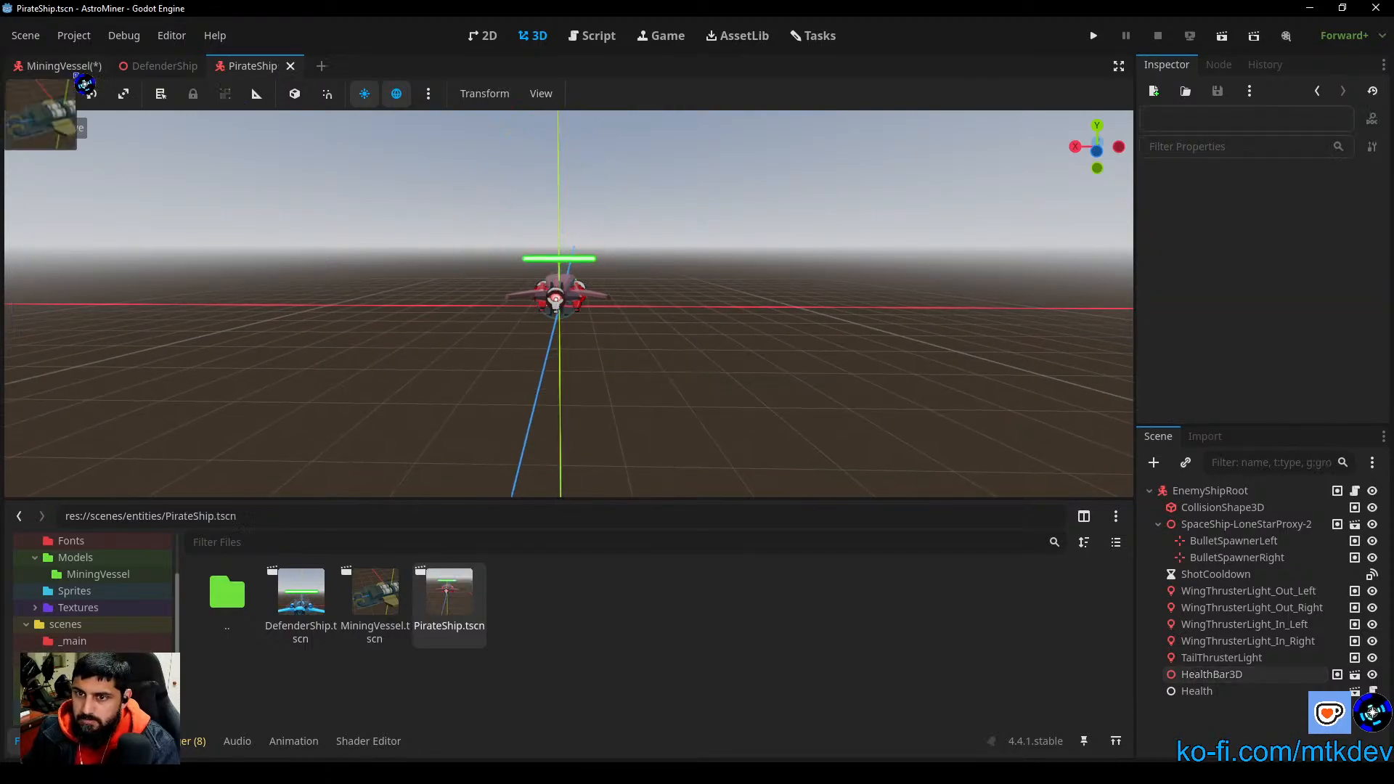
# Step: Set the scale of the MiningVessel's HealthBar3D to 0.5 on all axes and save the scene
pyautogui.click(58, 66)
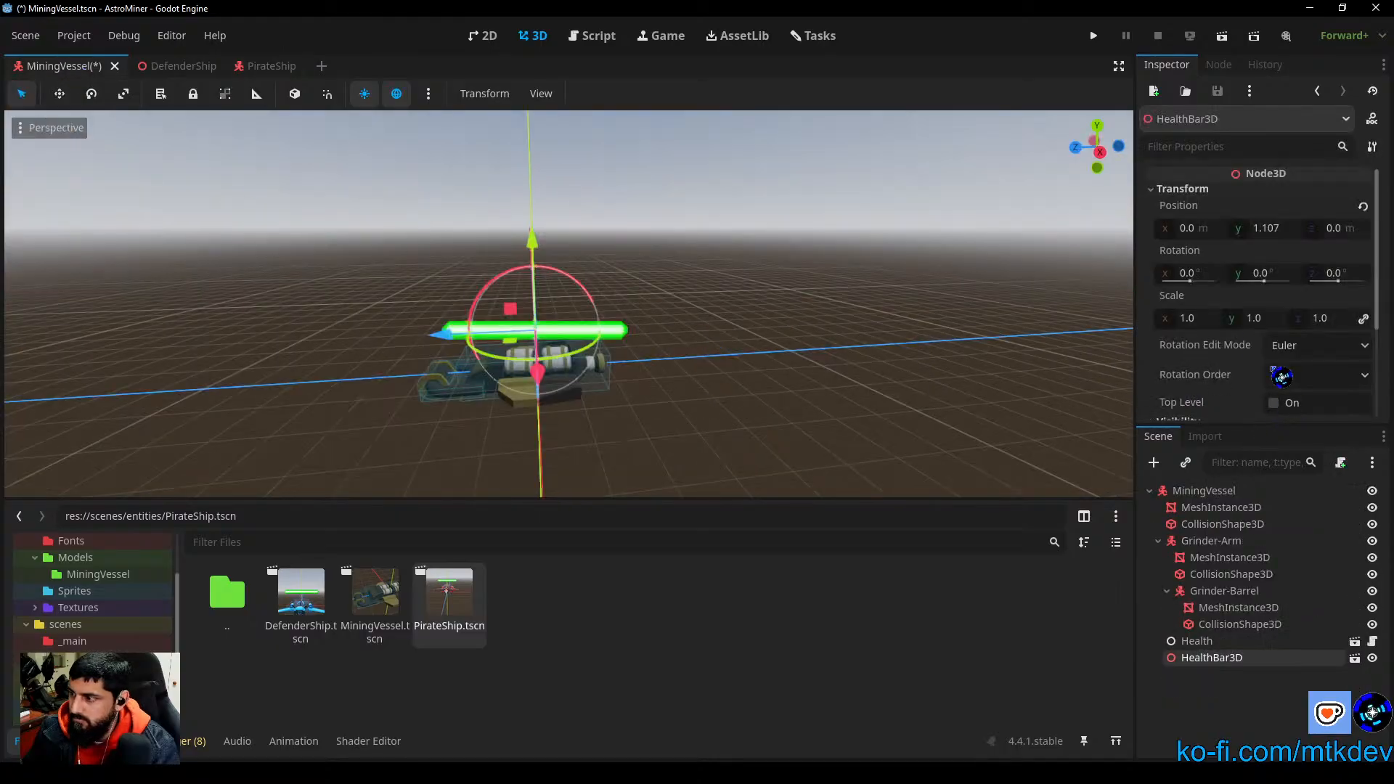
pyautogui.click(1191, 321)
pyautogui.write('0.5')
pyautogui.press('Return')
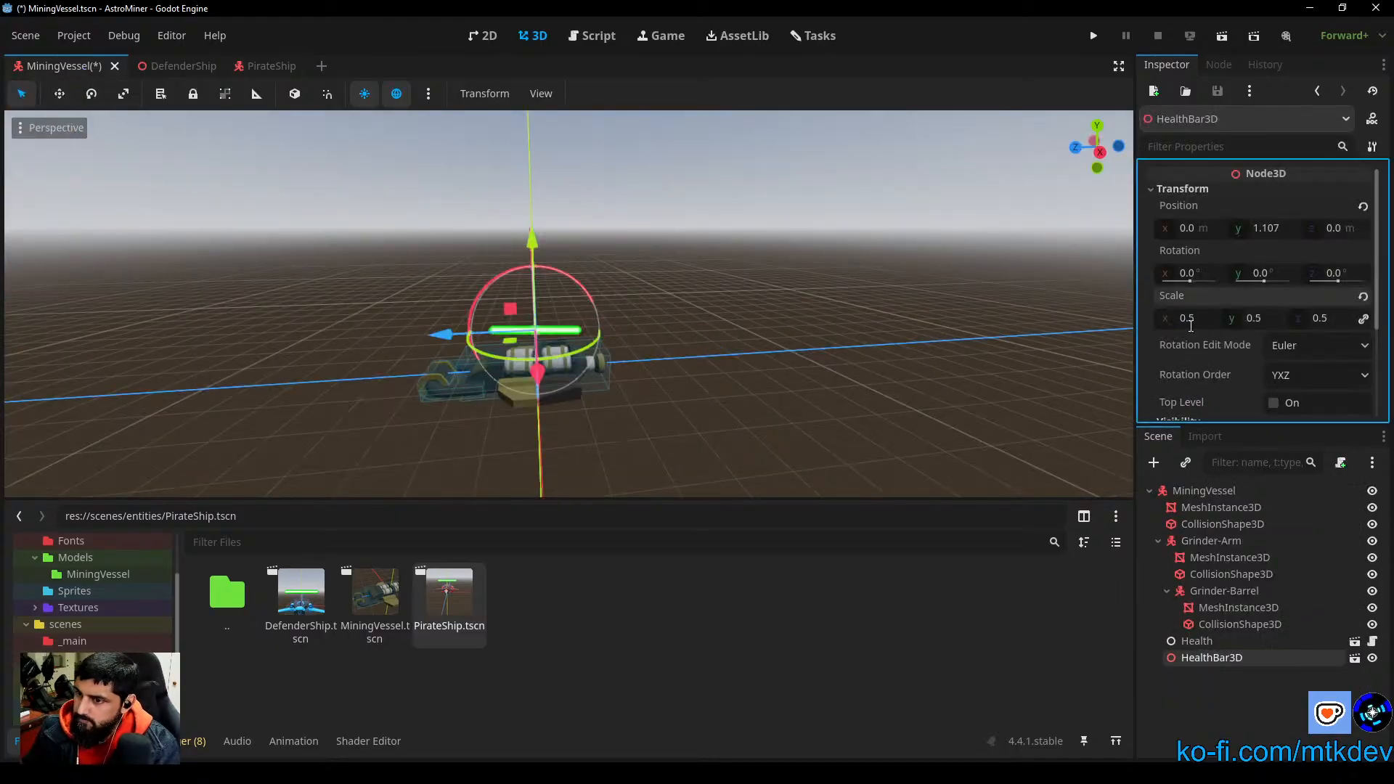
pyautogui.hotkey('ctrl', 's')
# Step: Examine the MiningVessel's resized health bar from the rear and the side
pyautogui.moveTo(829, 427); pyautogui.dragTo(577, 380, button='middle')
pyautogui.click(704, 374)
pyautogui.scroll(5, 691, 414)
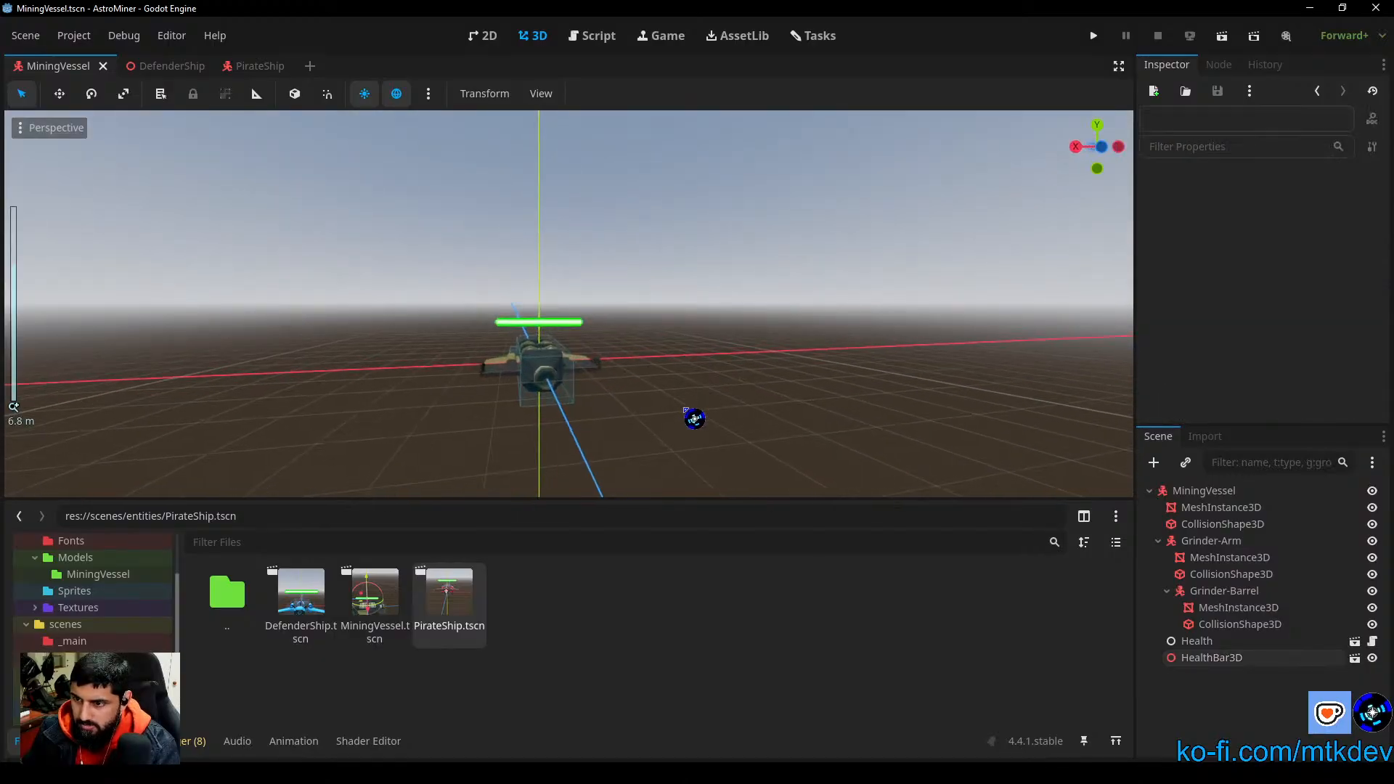
pyautogui.moveTo(660, 430); pyautogui.dragTo(891, 400, button='middle')
pyautogui.scroll(-8, 849, 350)
pyautogui.moveTo(828, 313); pyautogui.dragTo(787, 429, button='middle')
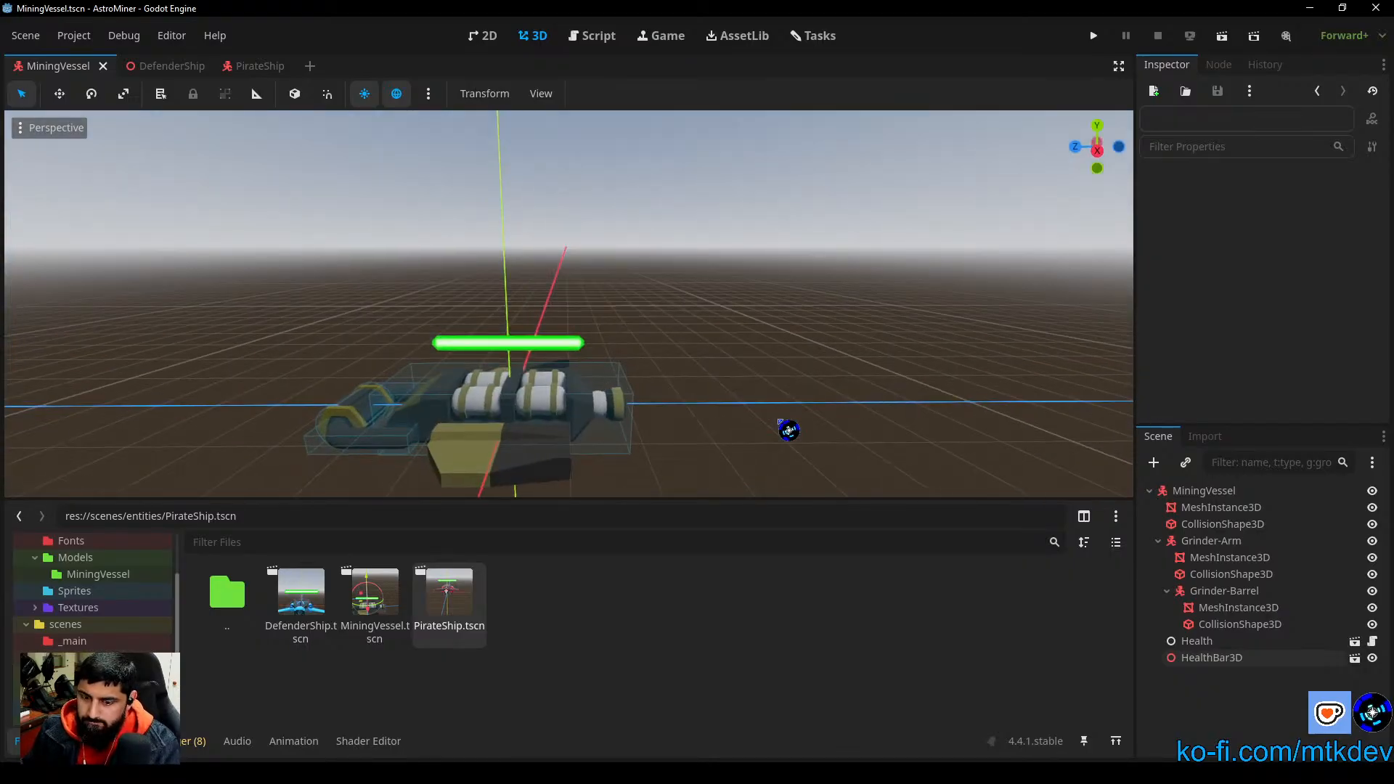
pyautogui.scroll(-3, 789, 429)
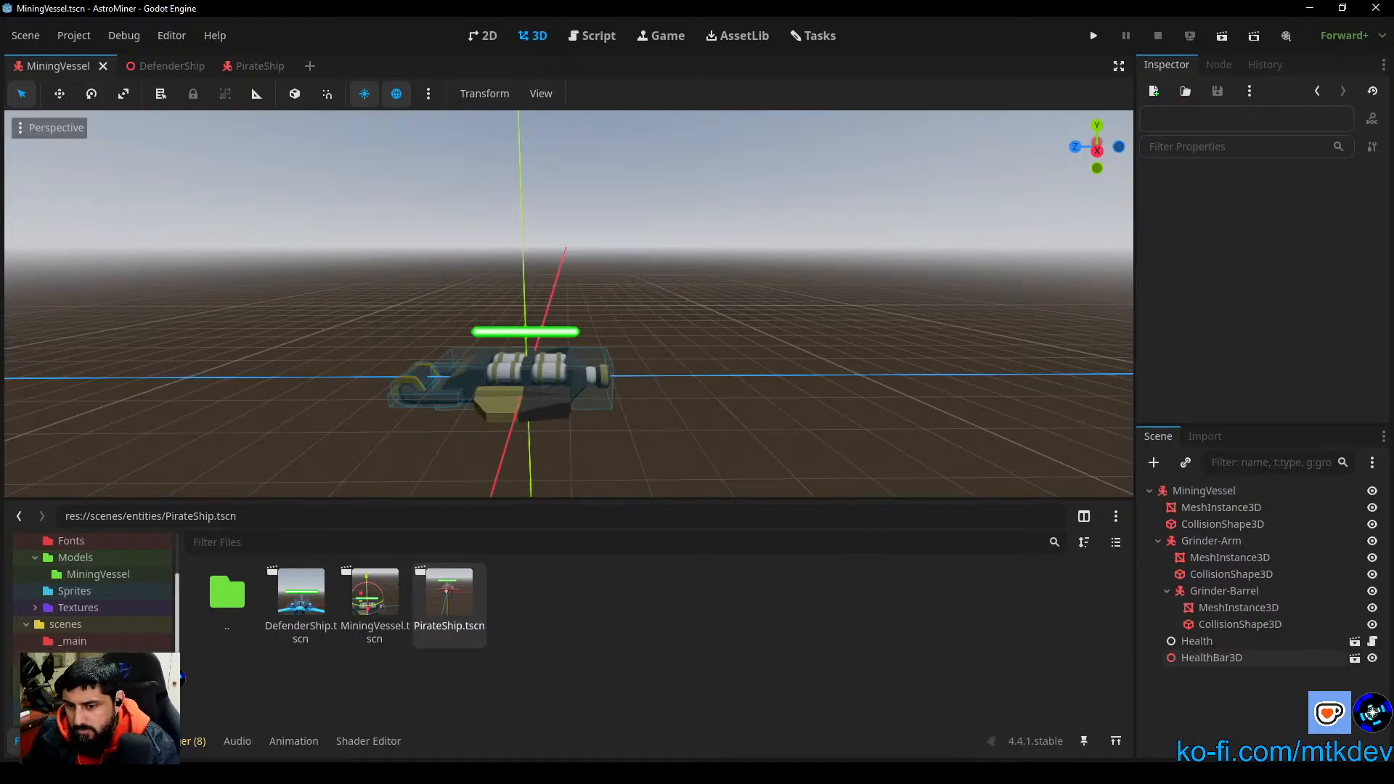
# Step: Look through the test scenes in scenes/_tests and collapse the file browser to enlarge the 3D view
pyautogui.click(157, 661)
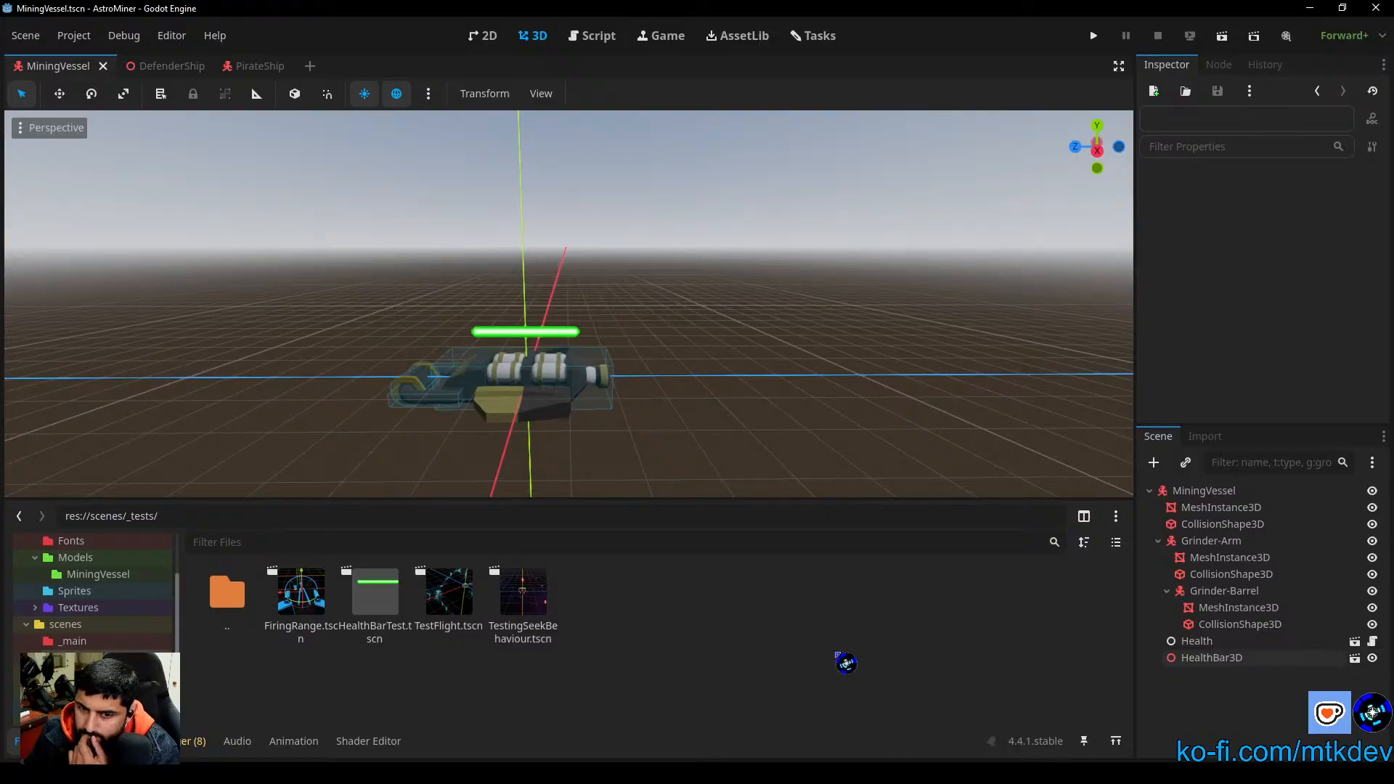
pyautogui.scroll(-2, 834, 467)
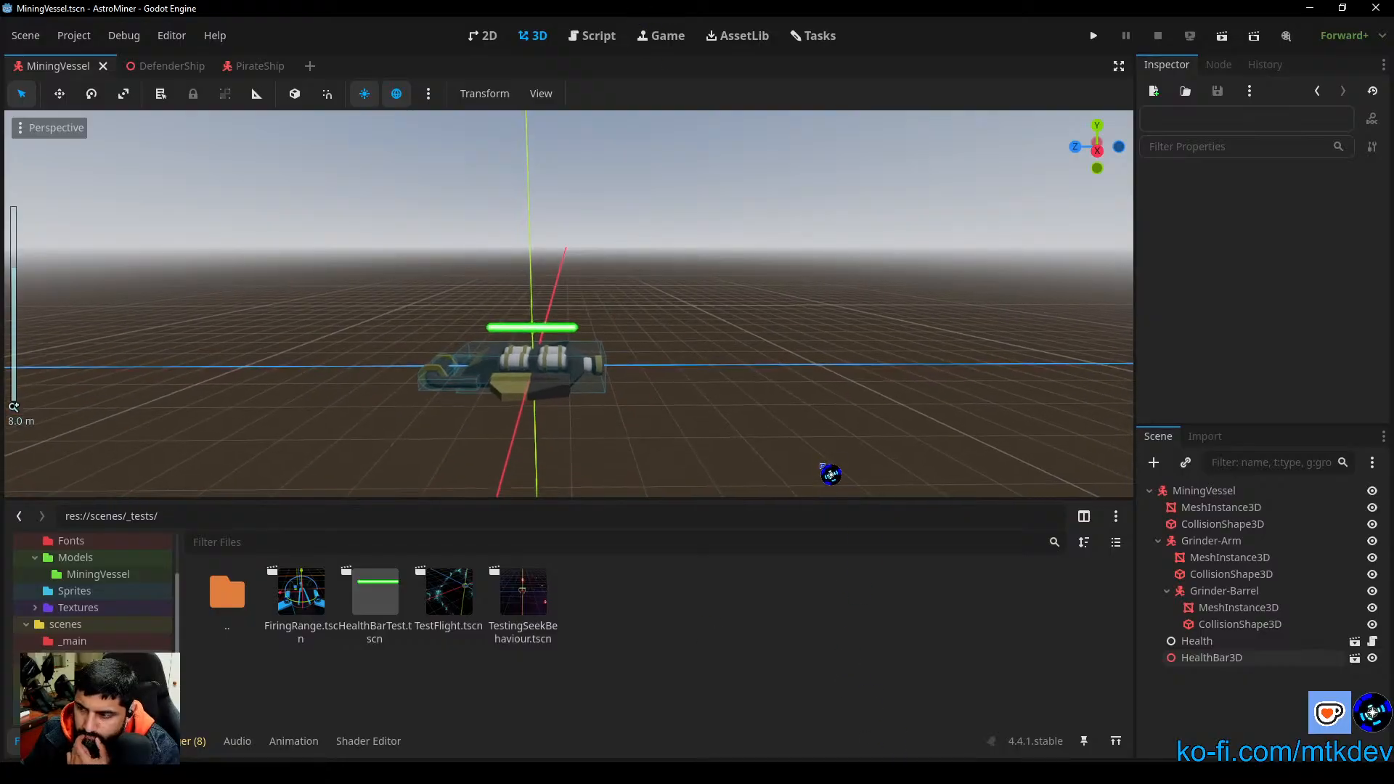
pyautogui.click(44, 741)
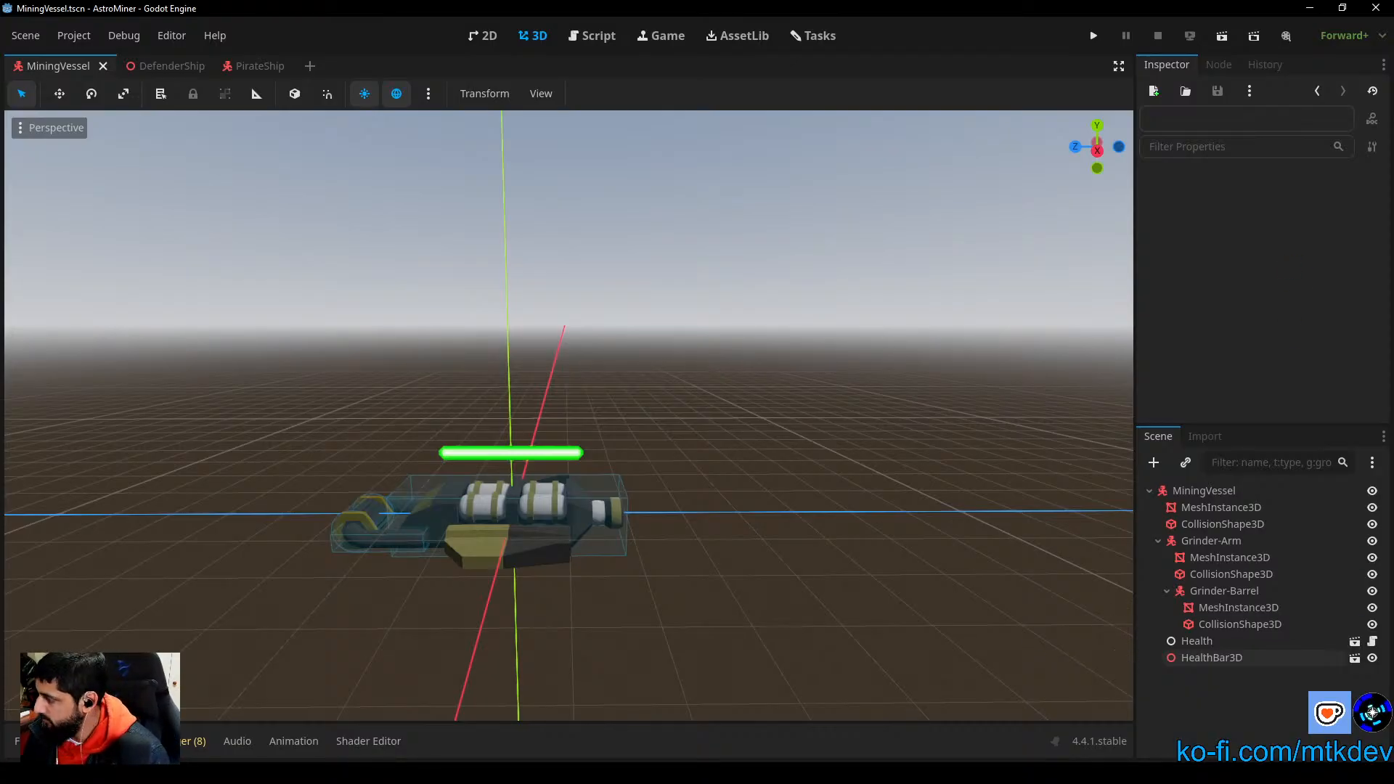
# Step: Switch to Discord and dismiss the Streamer Mode notice above the youtube channel
pyautogui.hotkey('alt', 'Tab')
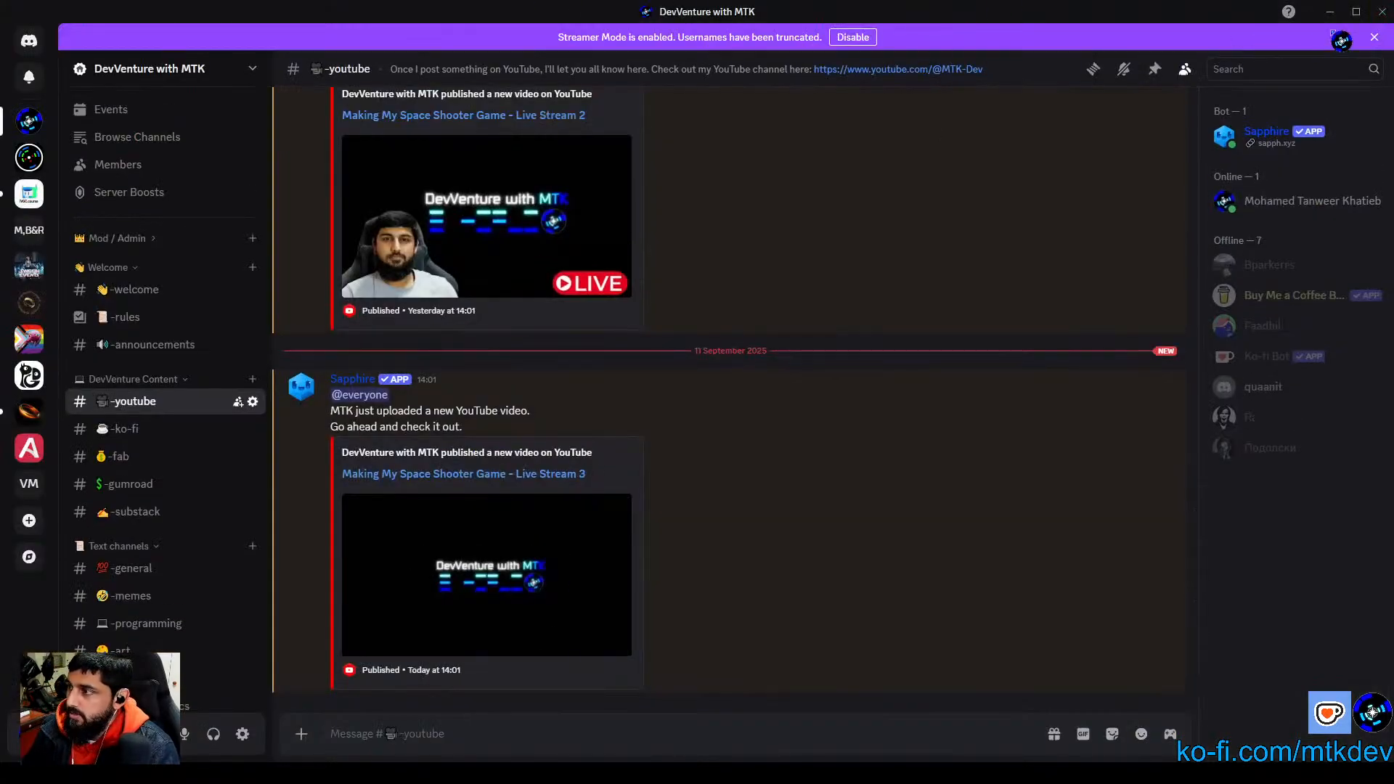
pyautogui.click(1375, 37)
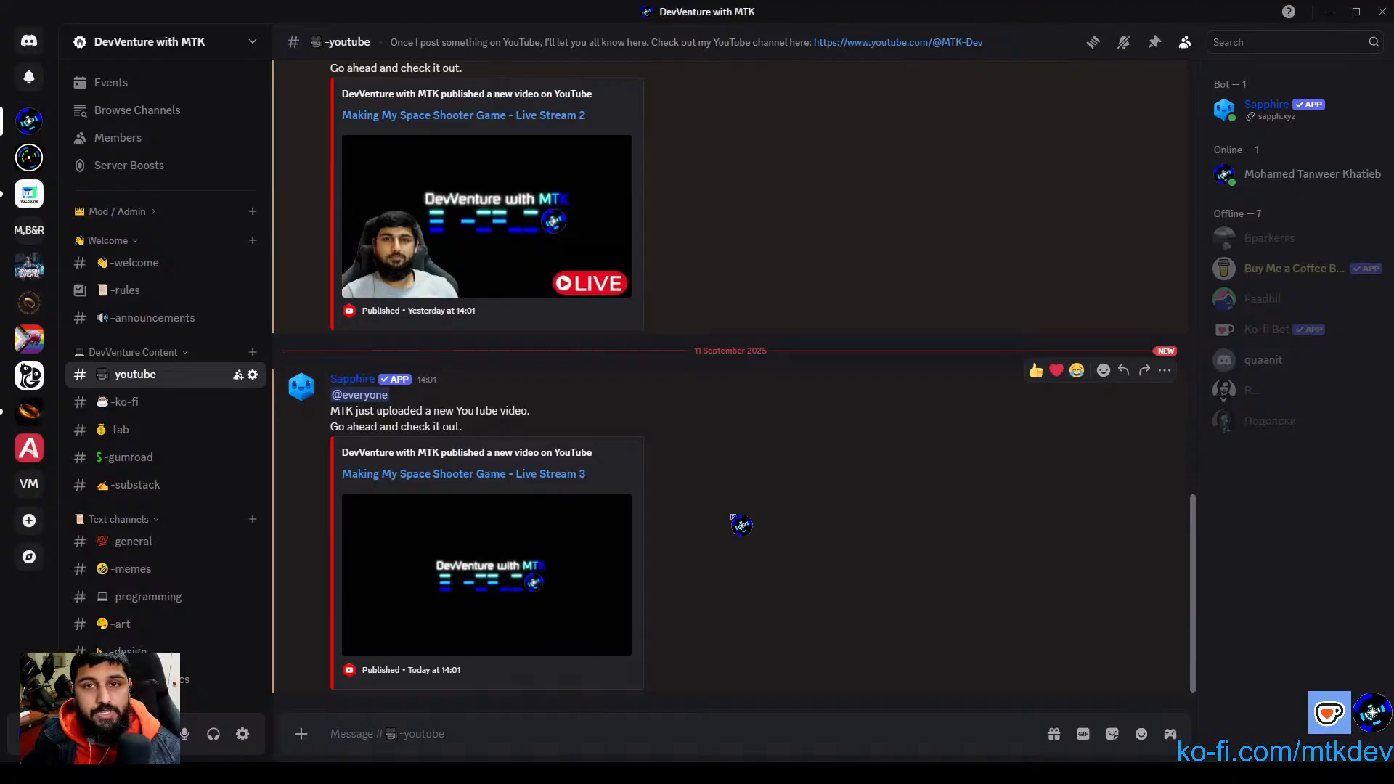
pyautogui.scroll(-3, 218, 541)
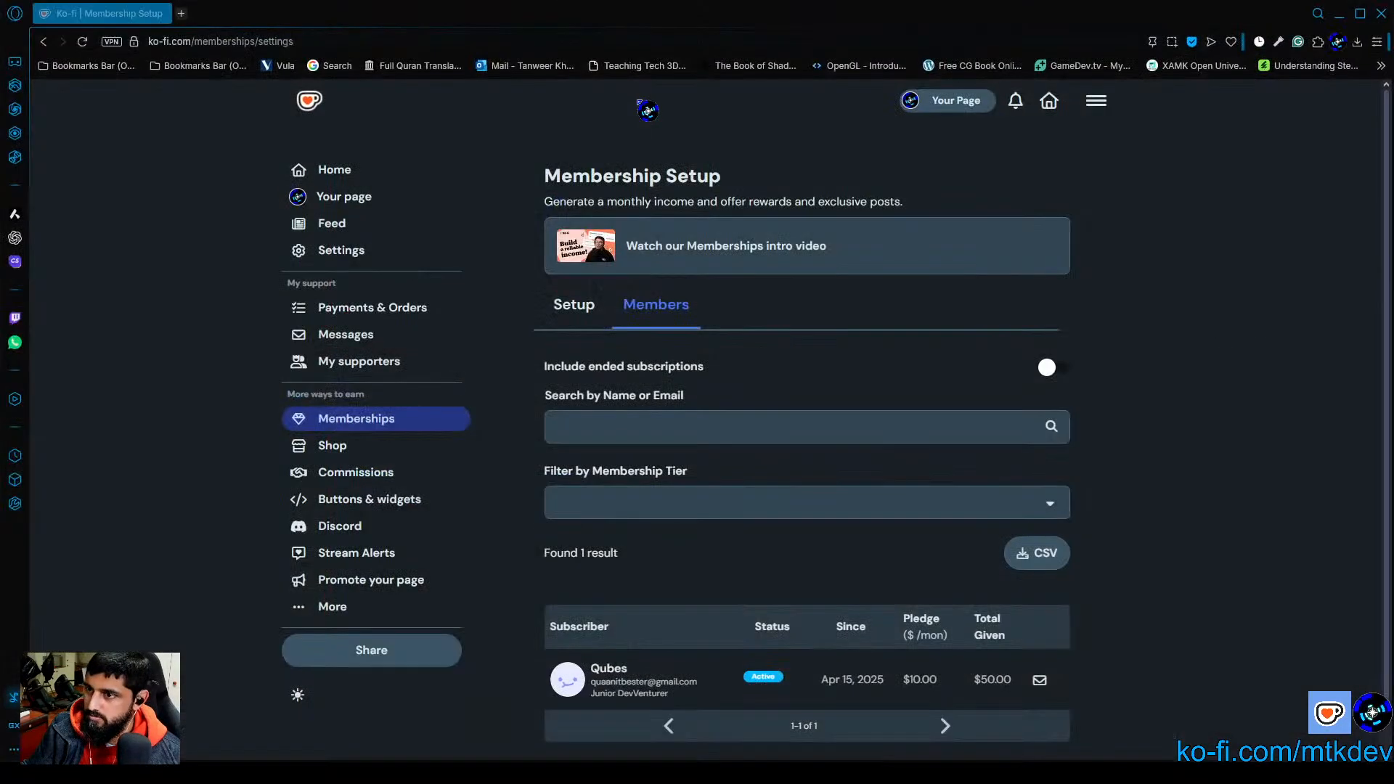
# Step: Review the Members list on Ko-fi's Membership Setup page in the browser
pyautogui.scroll(-1, 1084, 473)
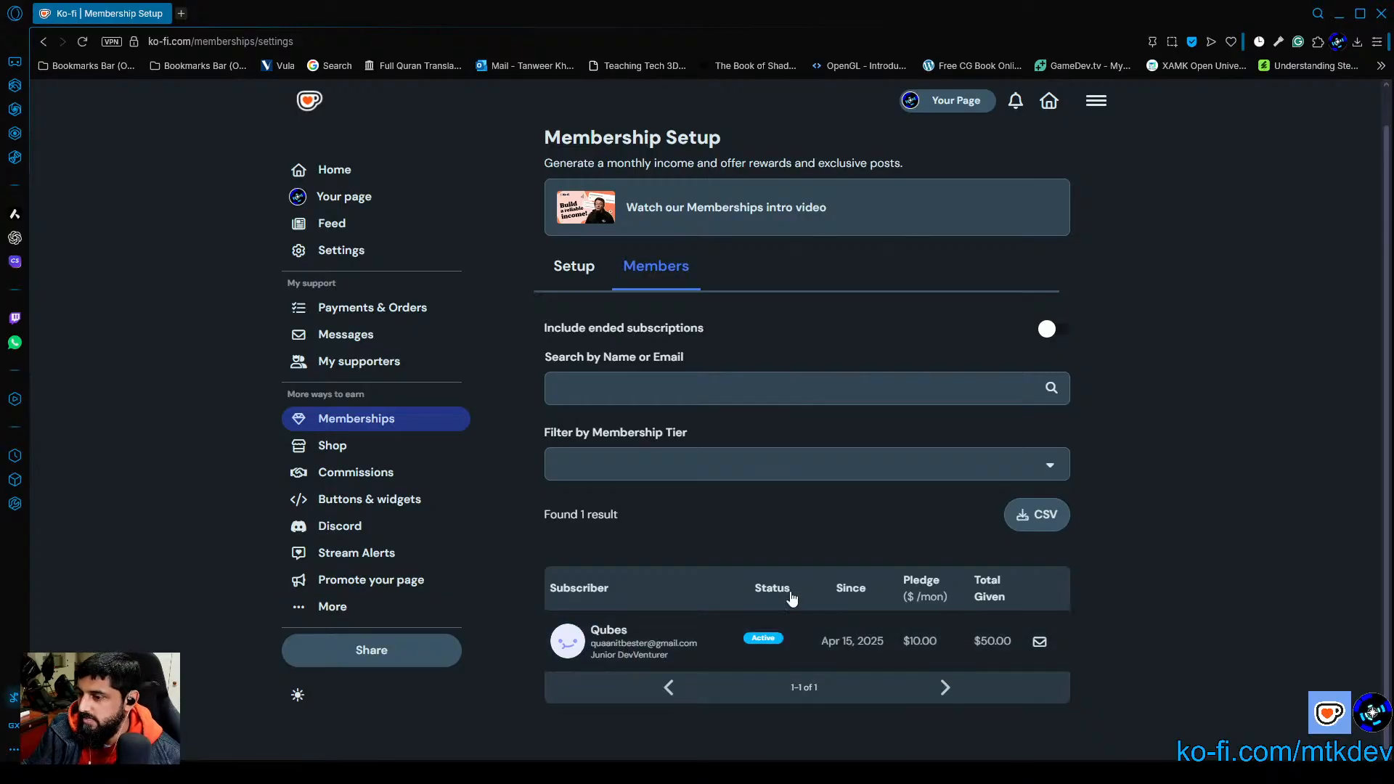
pyautogui.scroll(1, 1096, 607)
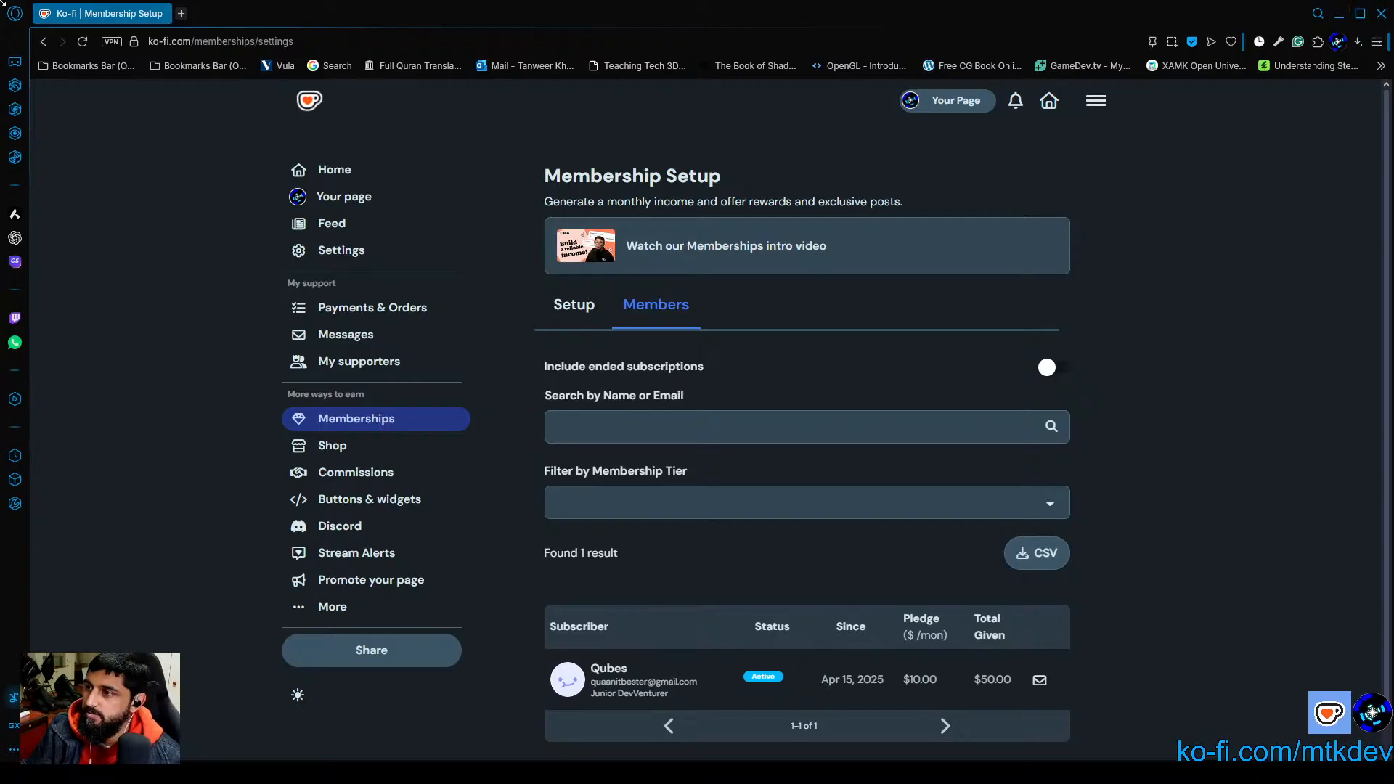
pyautogui.scroll(-1, 806, 436)
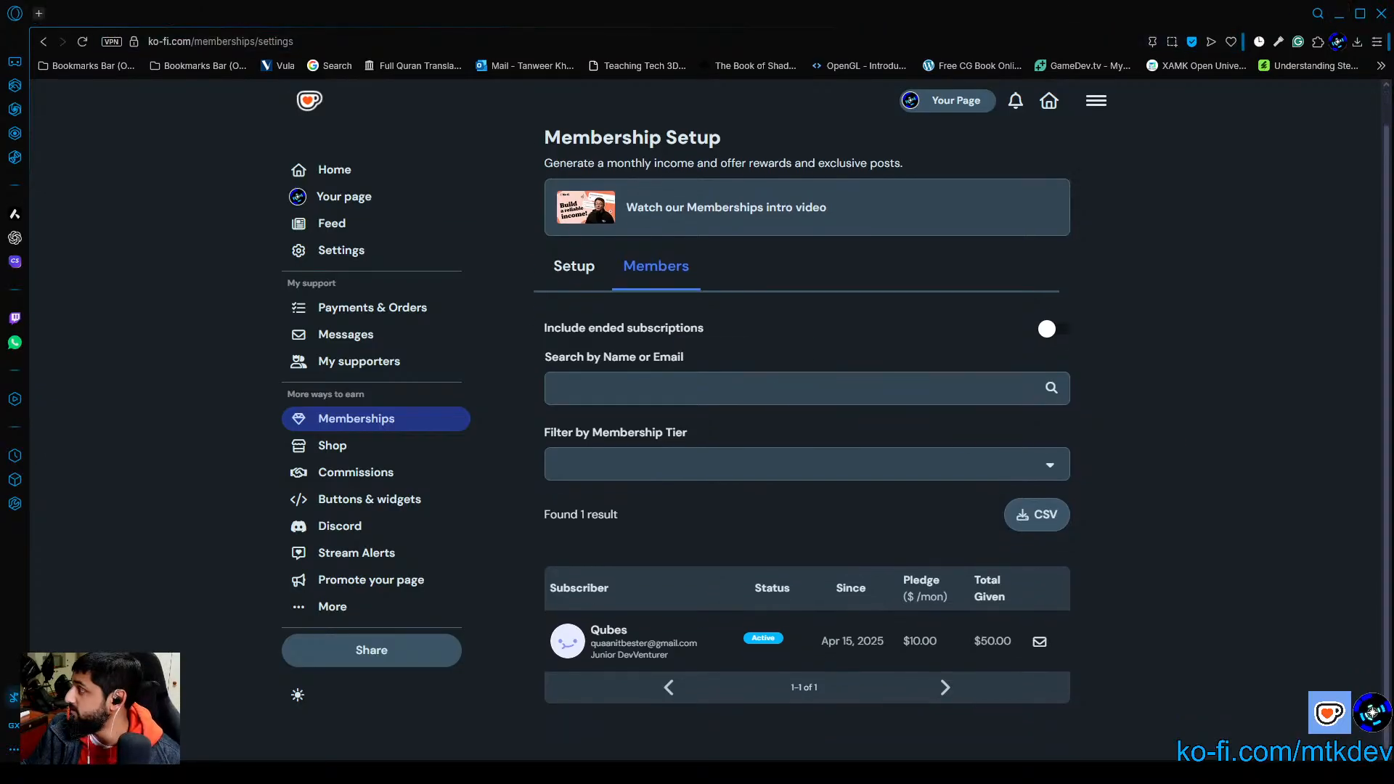
# Step: Bring the MTK-Dev Ko-fi support page into view and review its Intern, Junior and Senior DevVenturer monthly membership tiers
pyautogui.hotkey('alt', 'Tab')
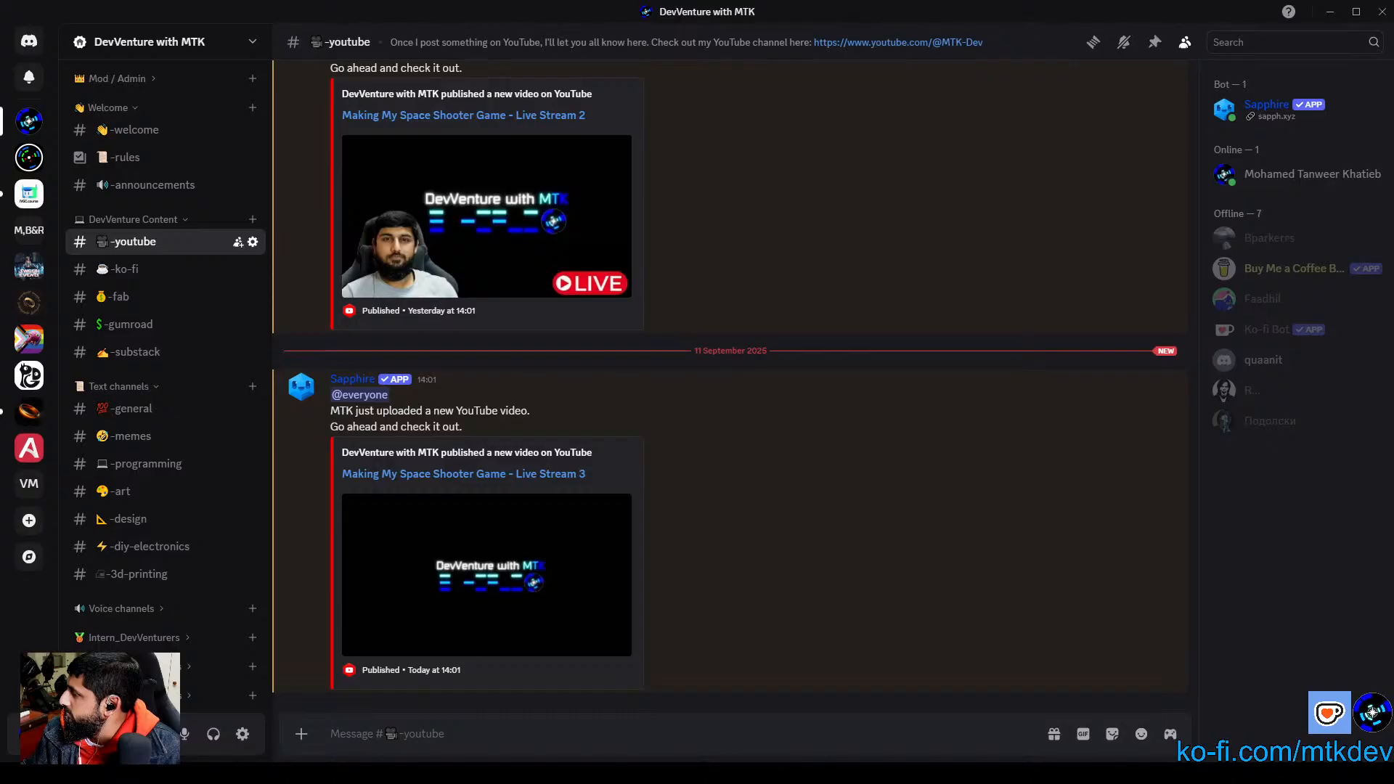
pyautogui.moveTo(1393, 476); pyautogui.dragTo(609, 2)
pyautogui.scroll(-4, 1264, 434)
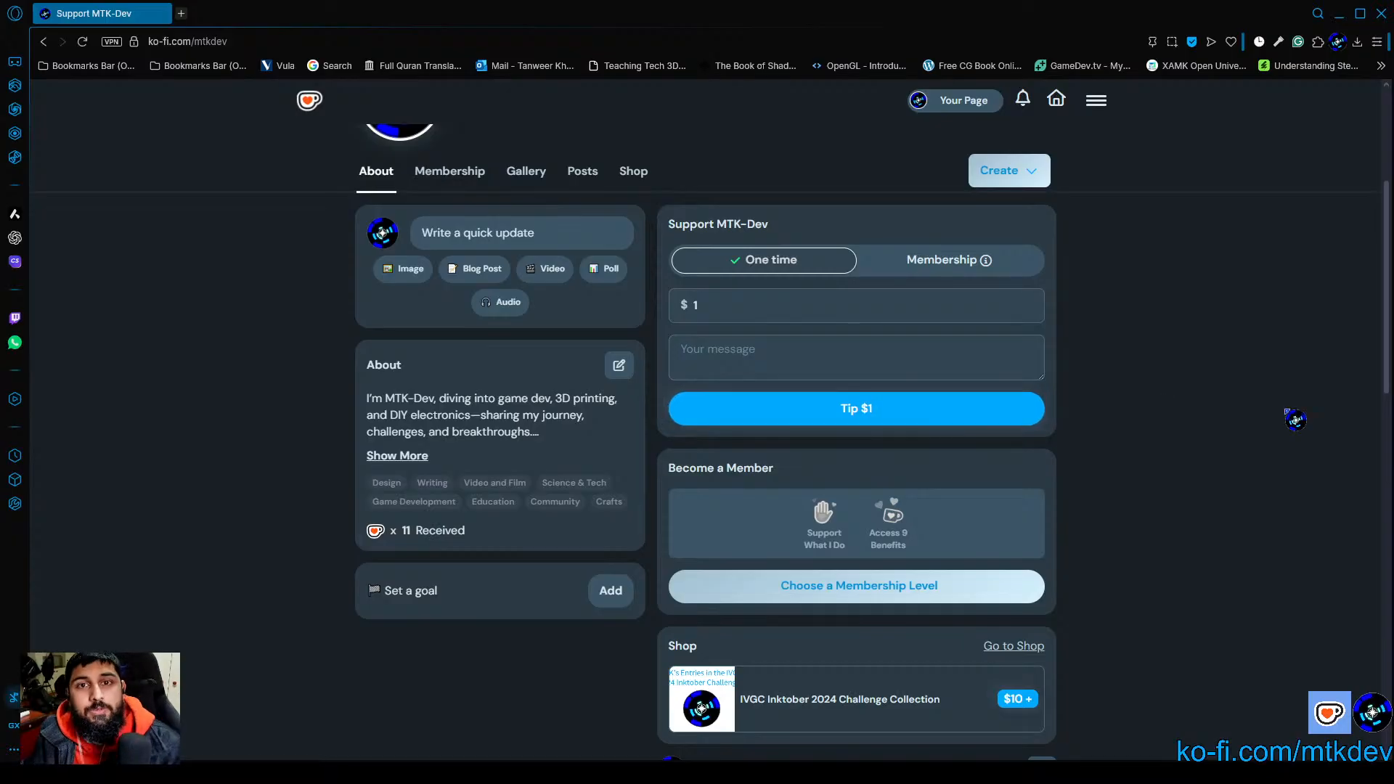
pyautogui.click(928, 263)
pyautogui.scroll(-3, 1162, 461)
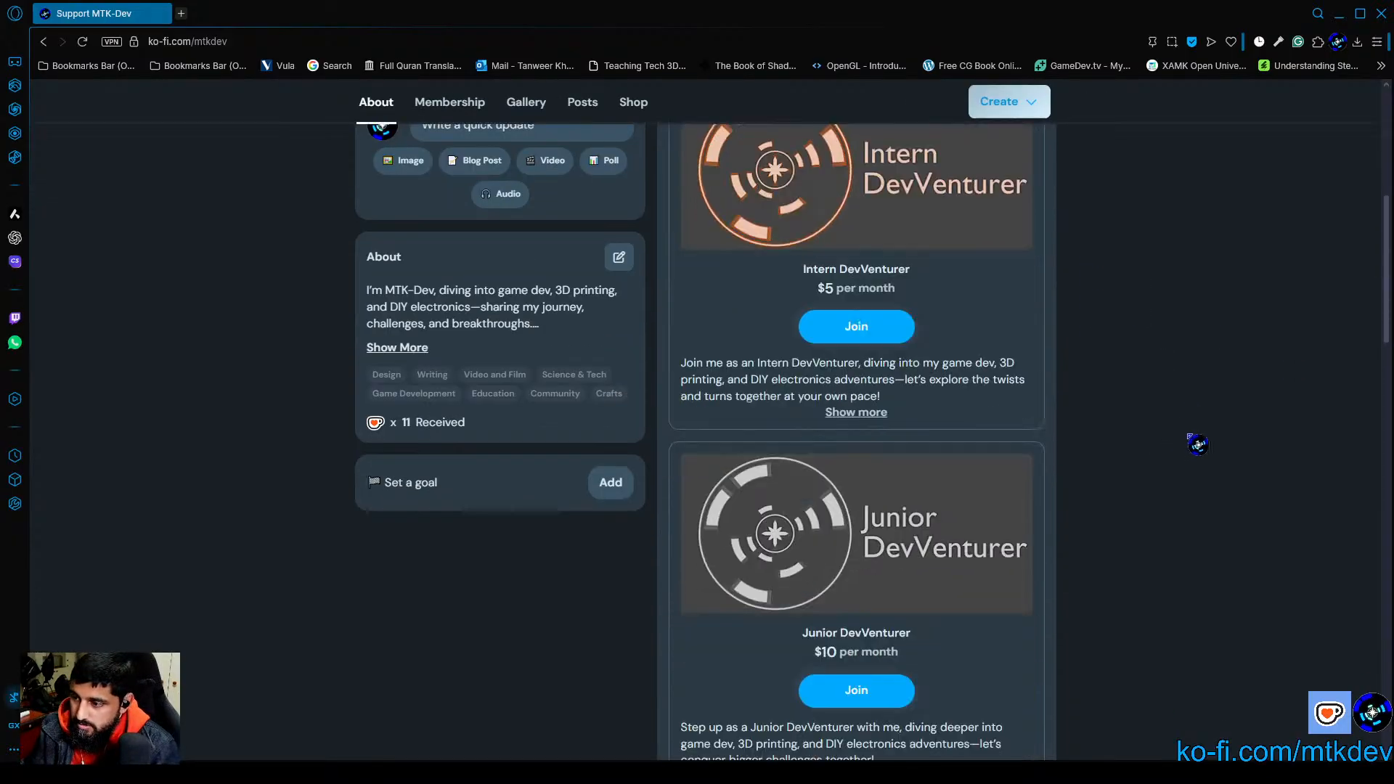
pyautogui.scroll(2, 1199, 443)
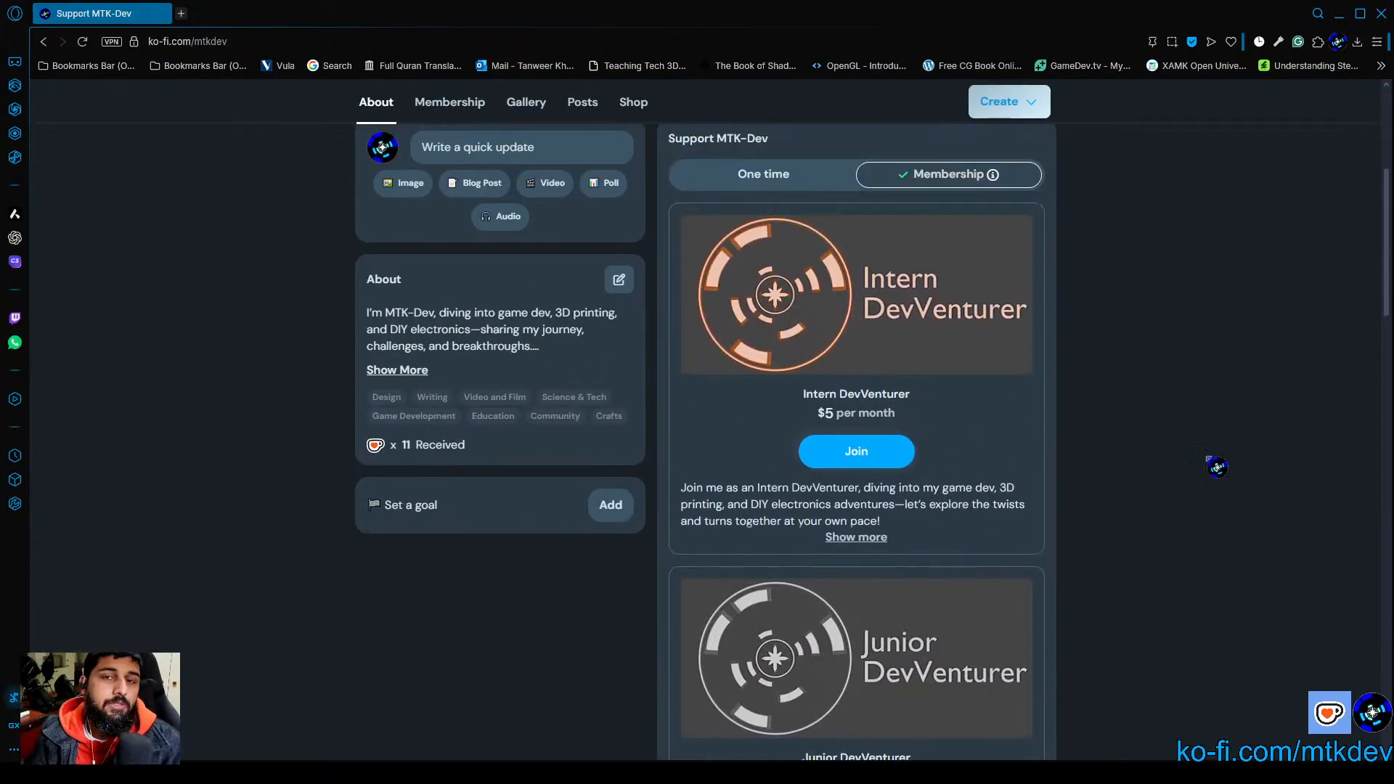
pyautogui.scroll(-3, 1145, 559)
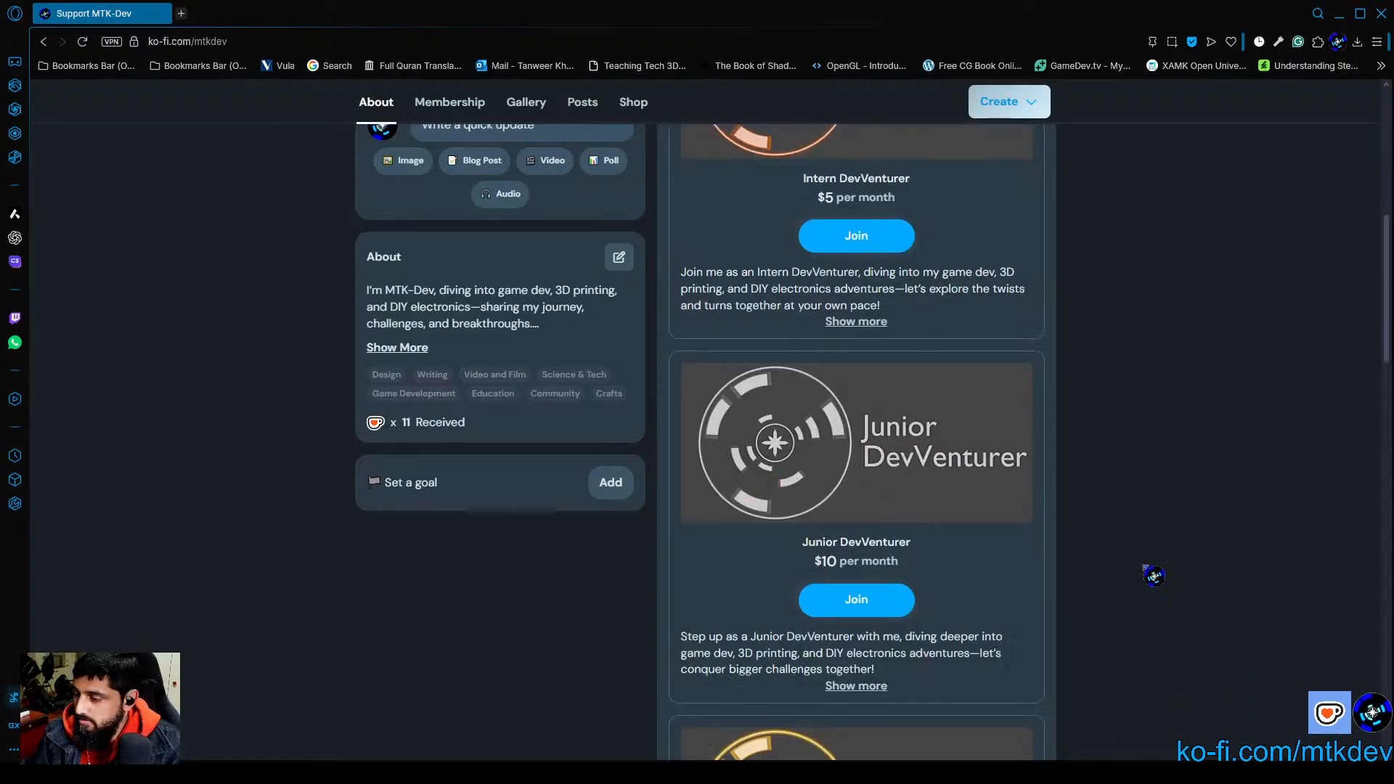
pyautogui.scroll(-3, 1240, 584)
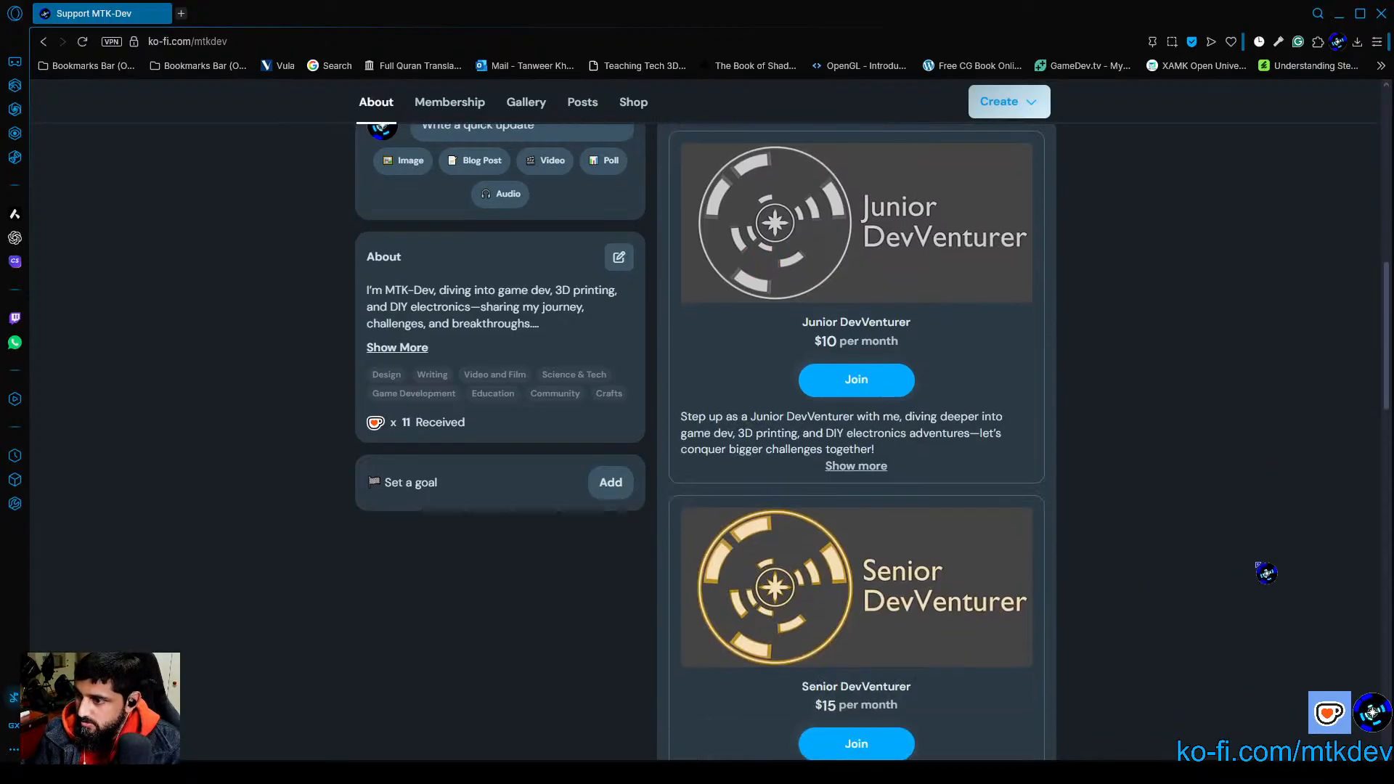
pyautogui.scroll(-2, 1190, 581)
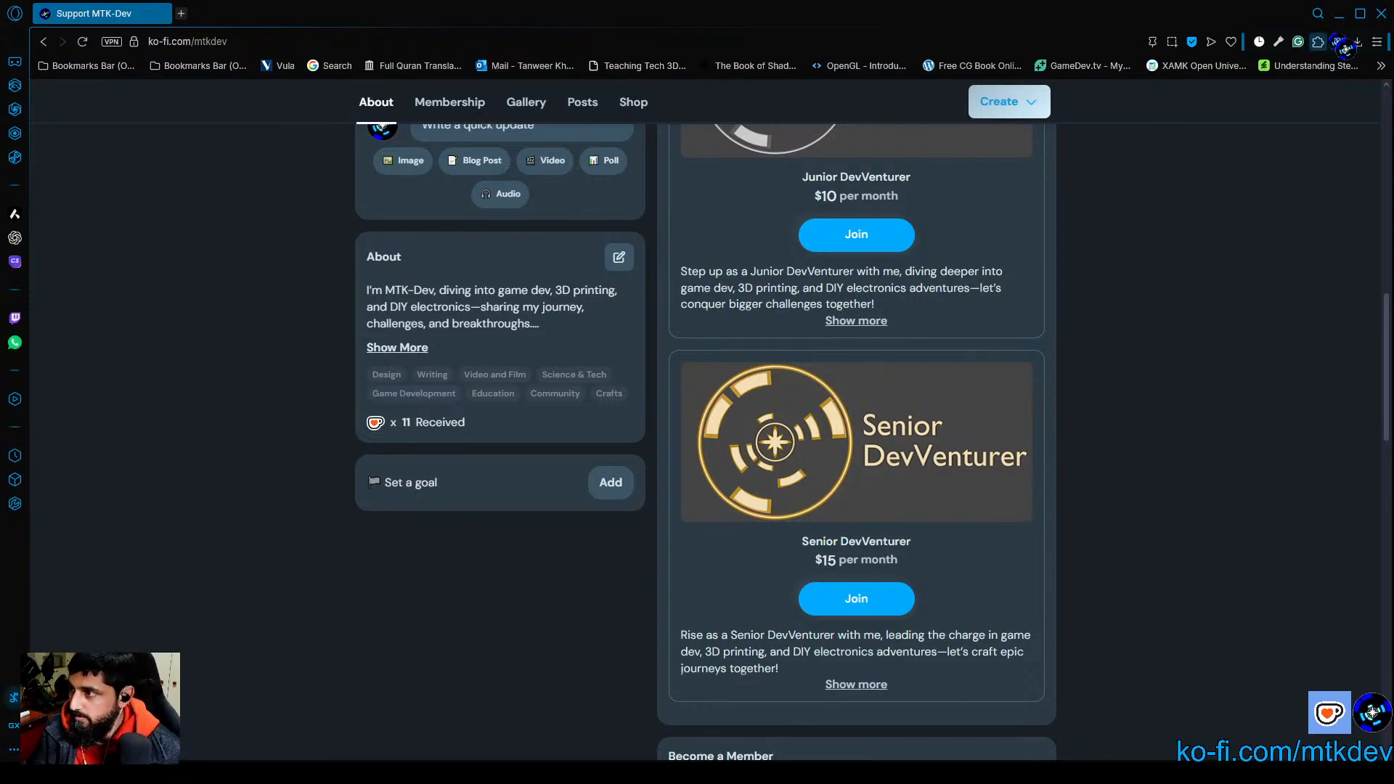
# Step: Switch to Discord, expand the Intern_DevVenturers category to view its channels, and collapse it again
pyautogui.click(908, 773)
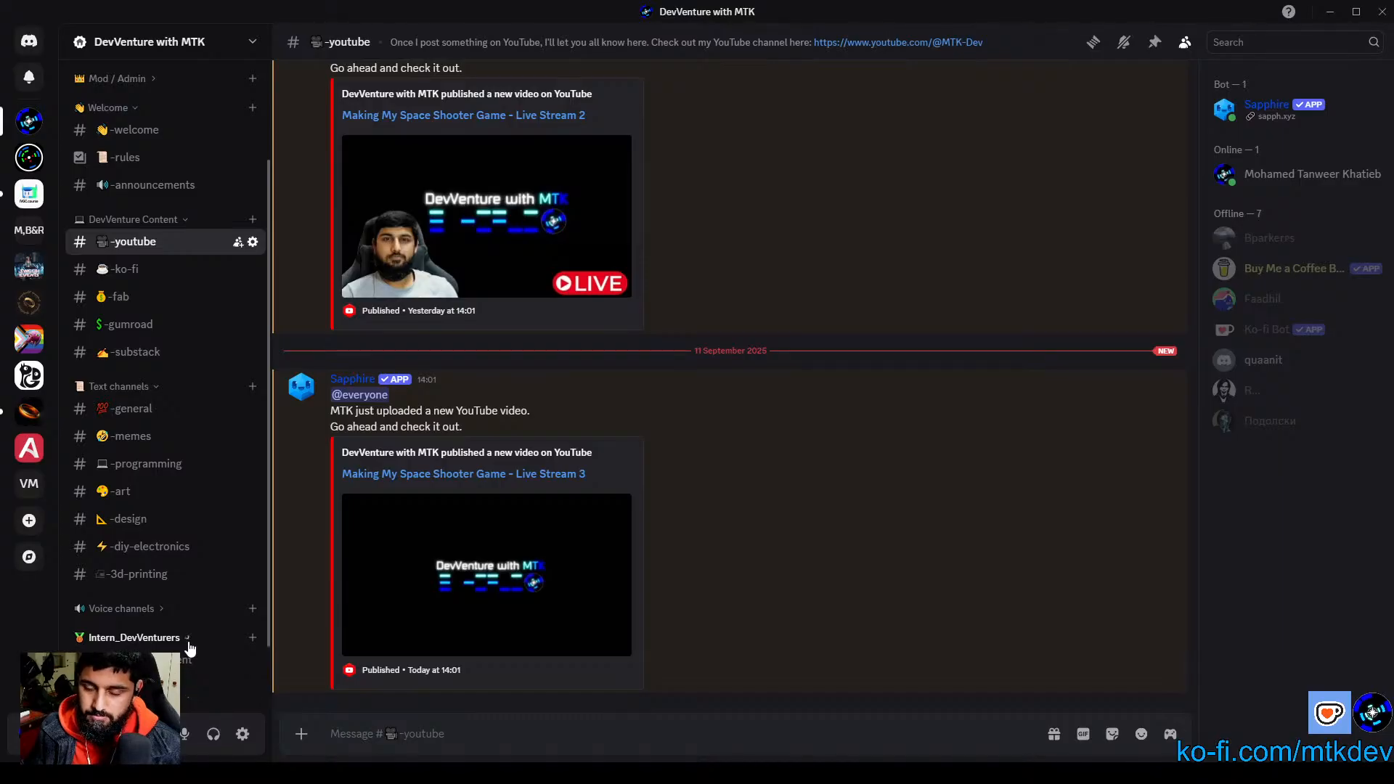
pyautogui.click(188, 639)
pyautogui.scroll(-1, 185, 650)
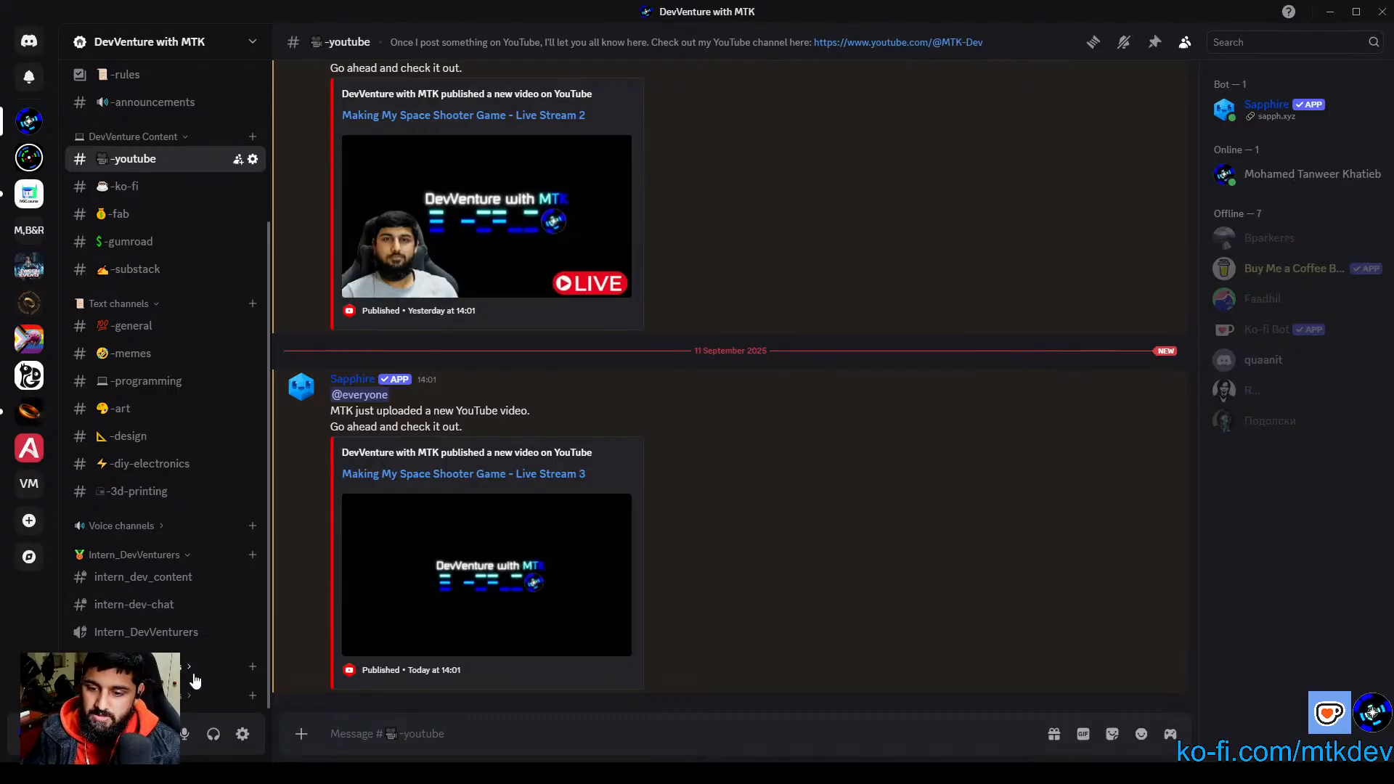
pyautogui.click(183, 555)
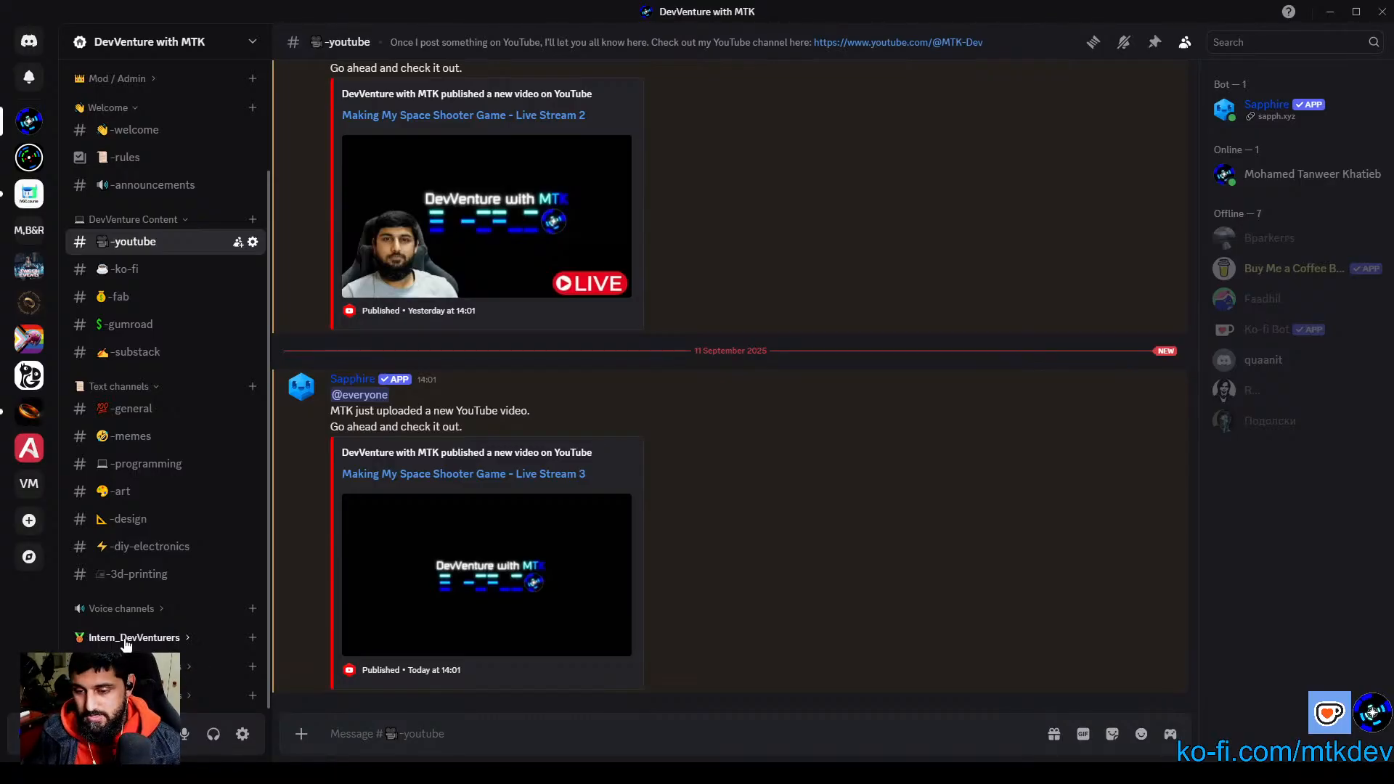
# Step: Expand the Junior_DevVenturers category to view its channels, collapse it, and minimize Discord to return to the Ko-fi page
pyautogui.click(176, 667)
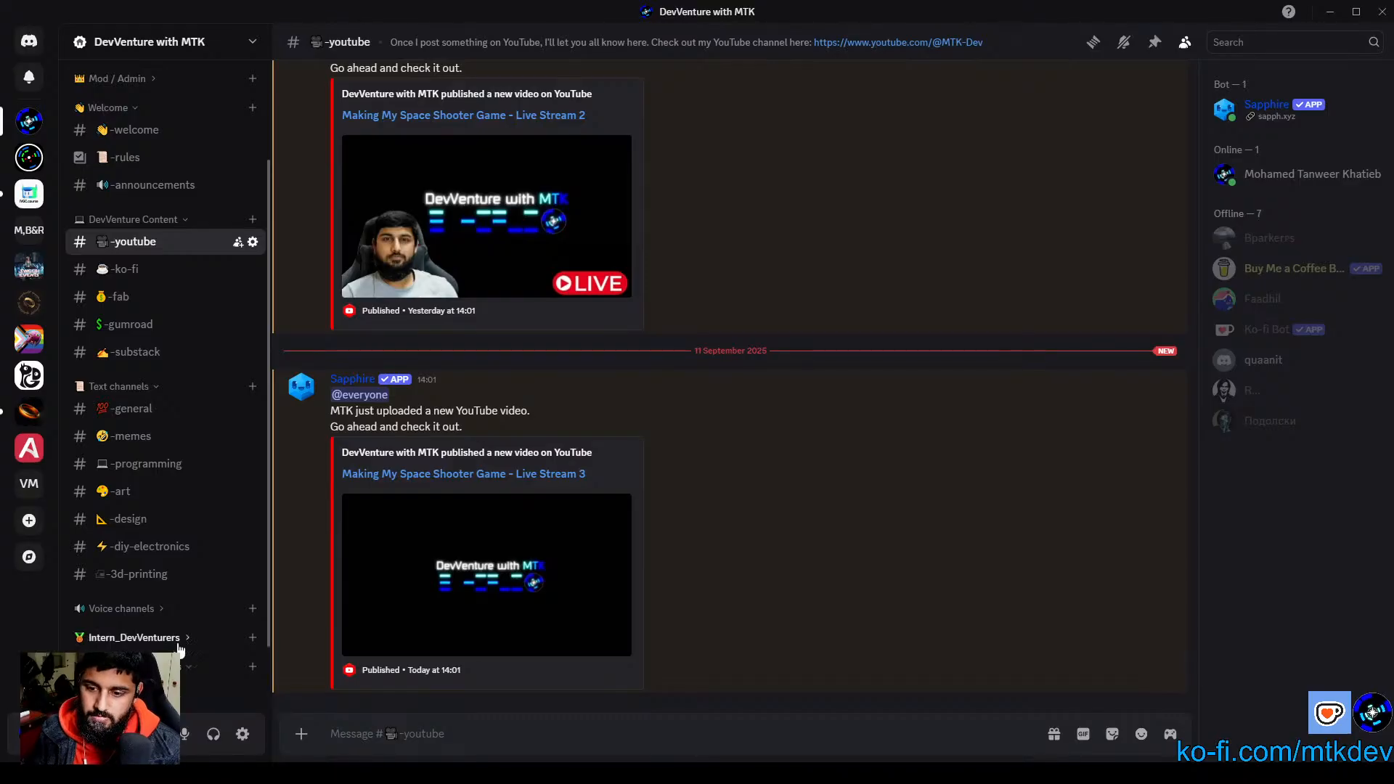
pyautogui.scroll(-2, 176, 646)
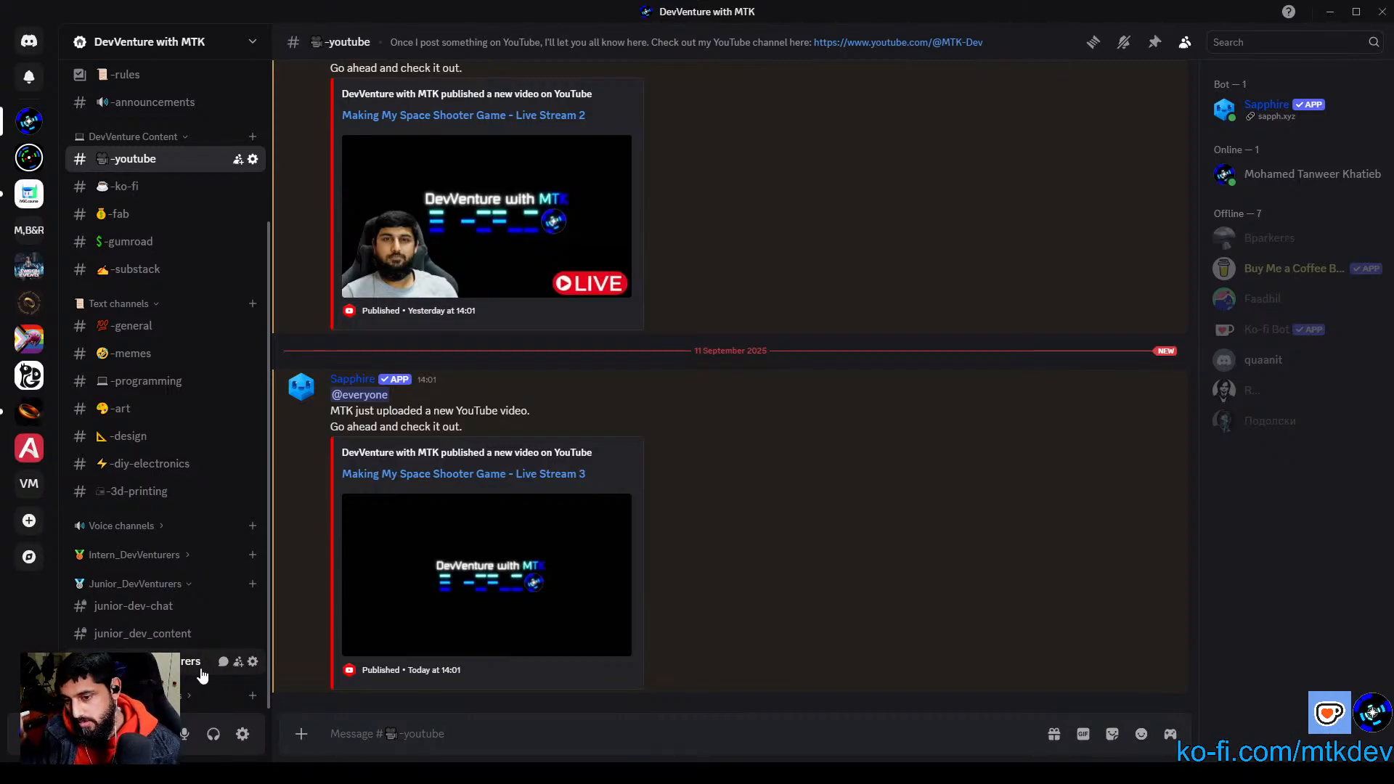
pyautogui.click(188, 589)
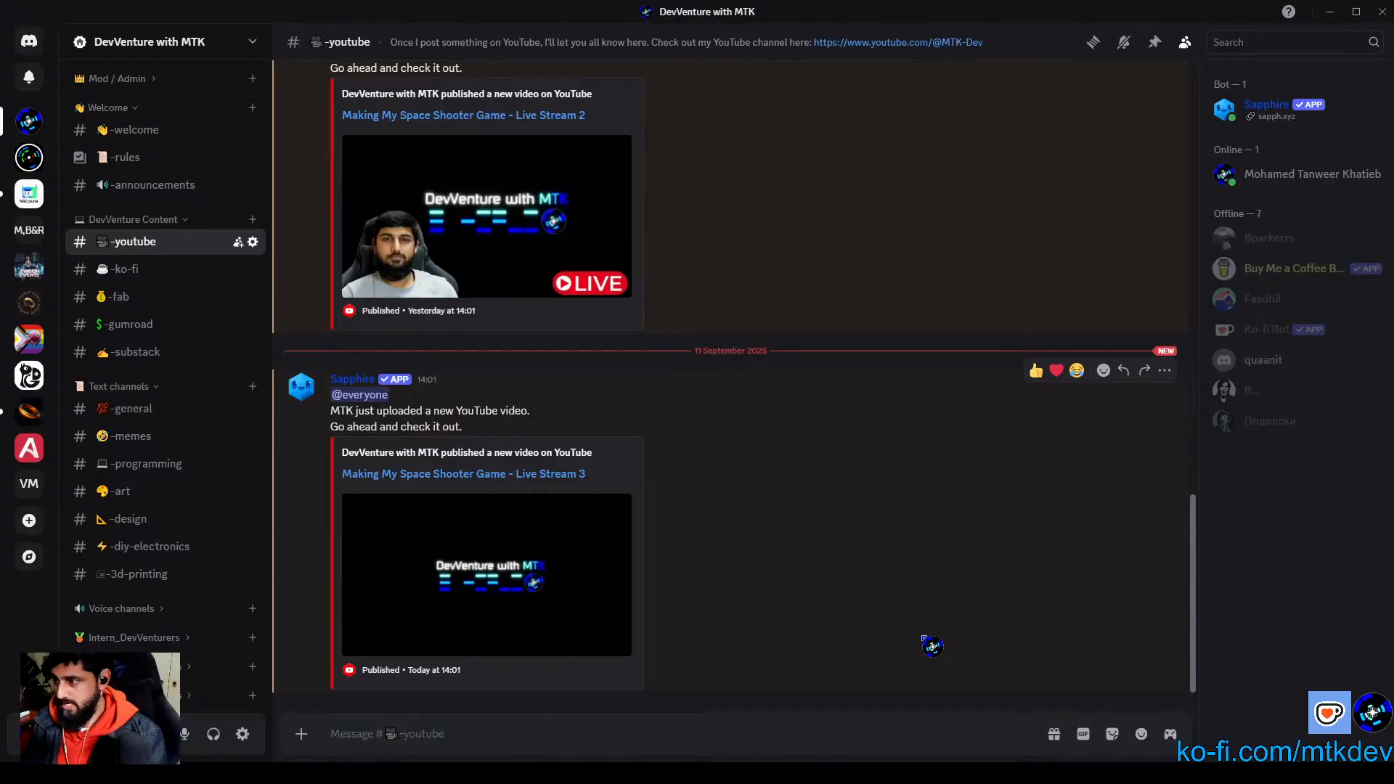
pyautogui.click(1331, 12)
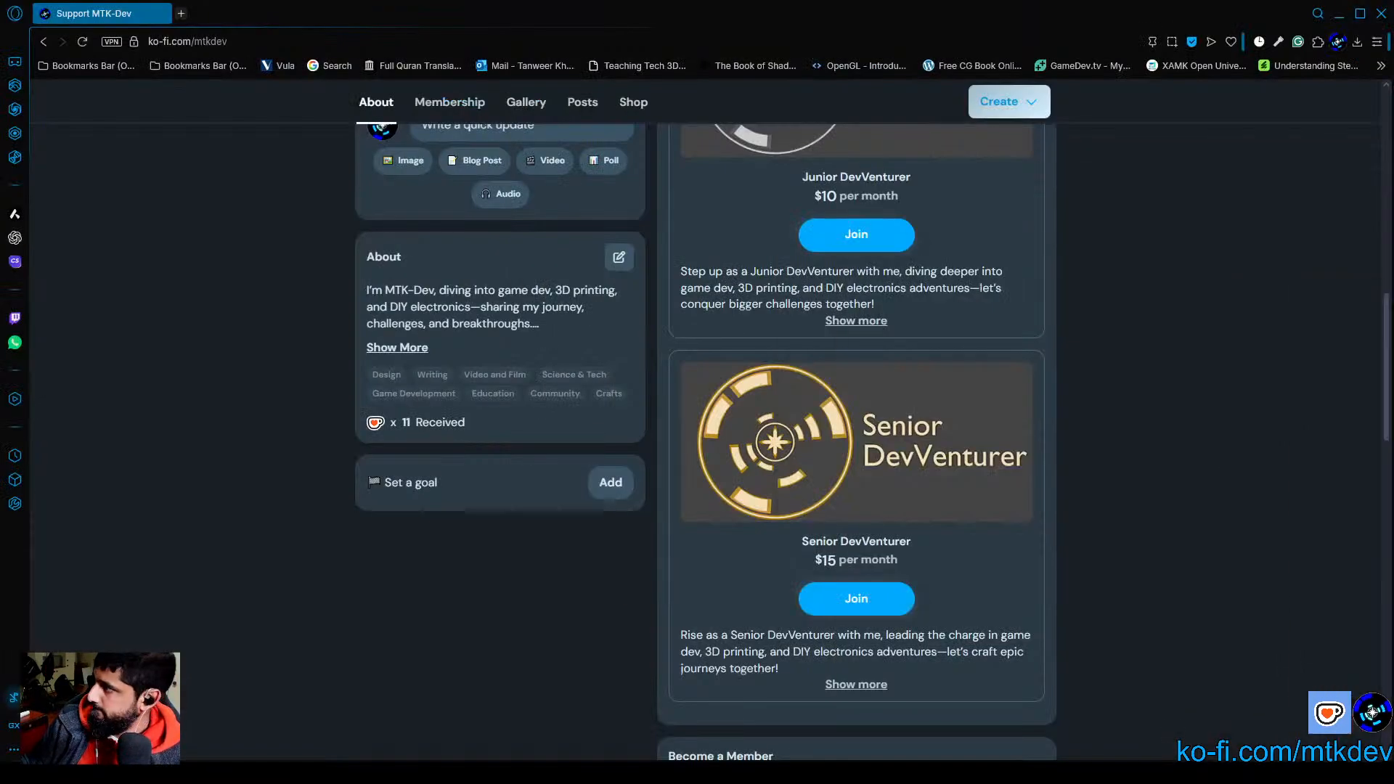